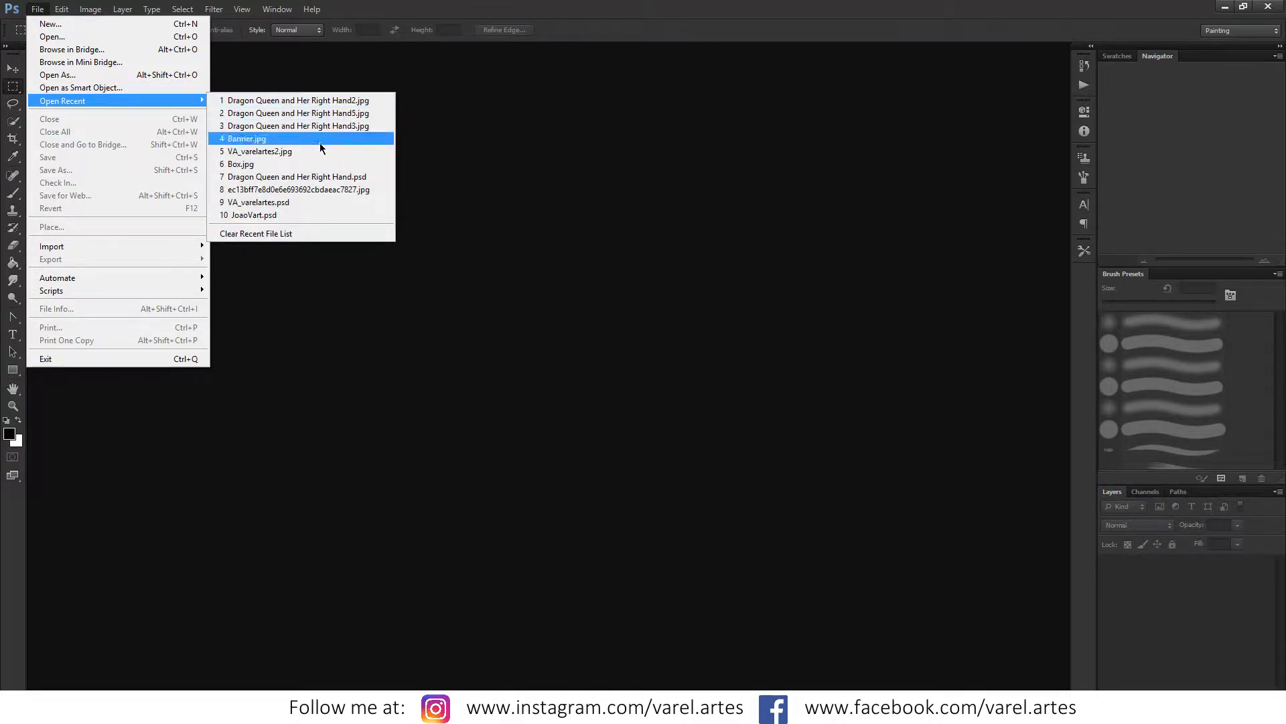
# Step: Dismiss the recent files list and bring the Tyrion painting and its reference back to the front
pyautogui.click(437, 212)
pyautogui.press('super+e')
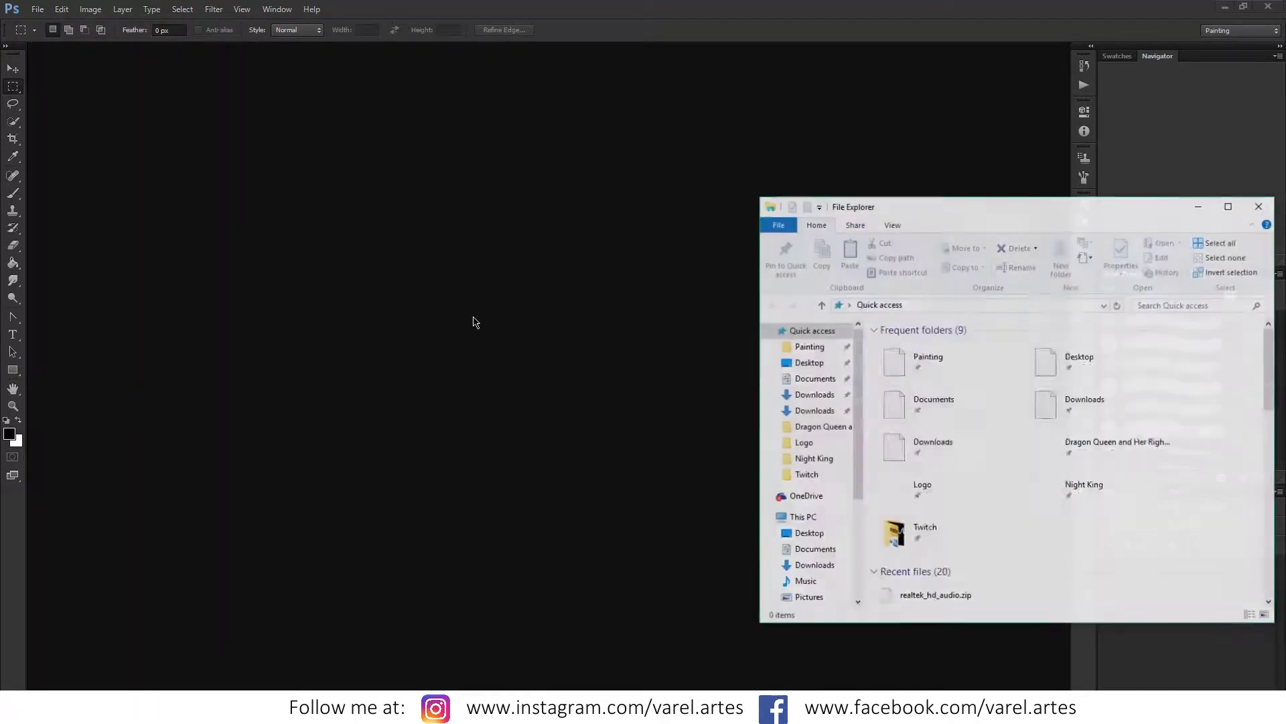
pyautogui.click(739, 185)
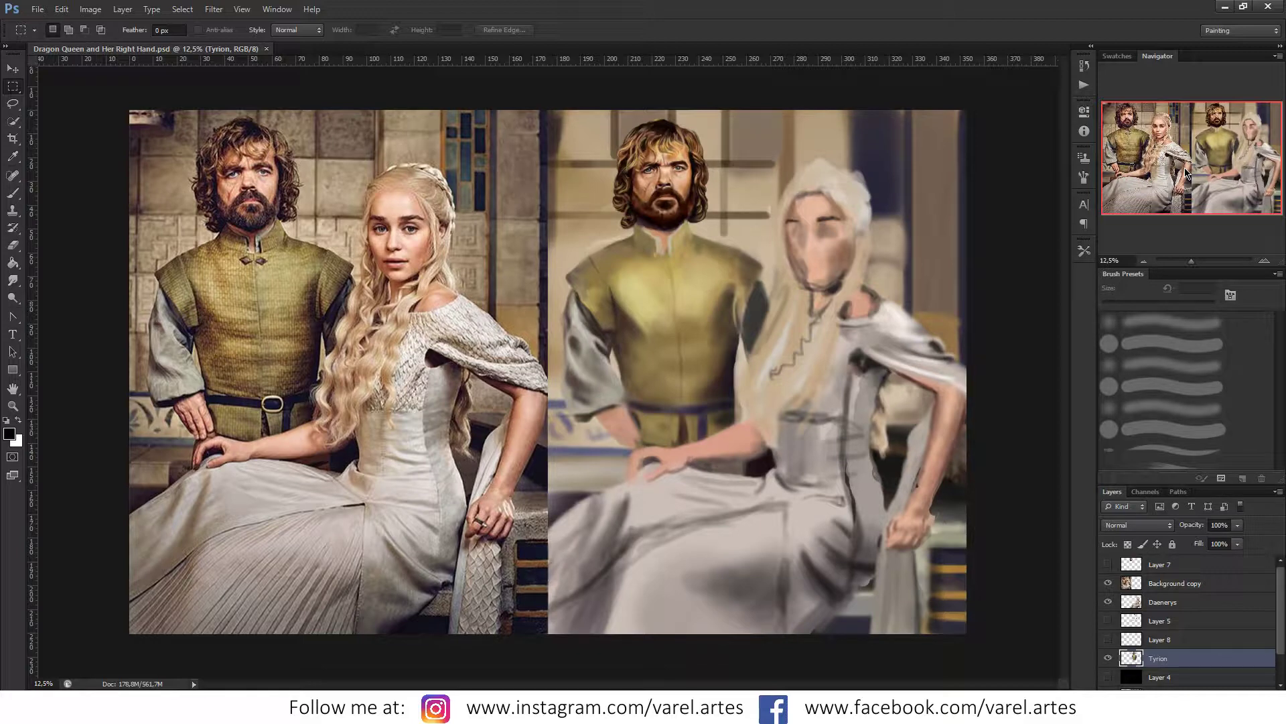
# Step: Enlarge the brush to 204 px, then undo a test stroke on Tyrion's chest and zoom in slightly
pyautogui.press('b')
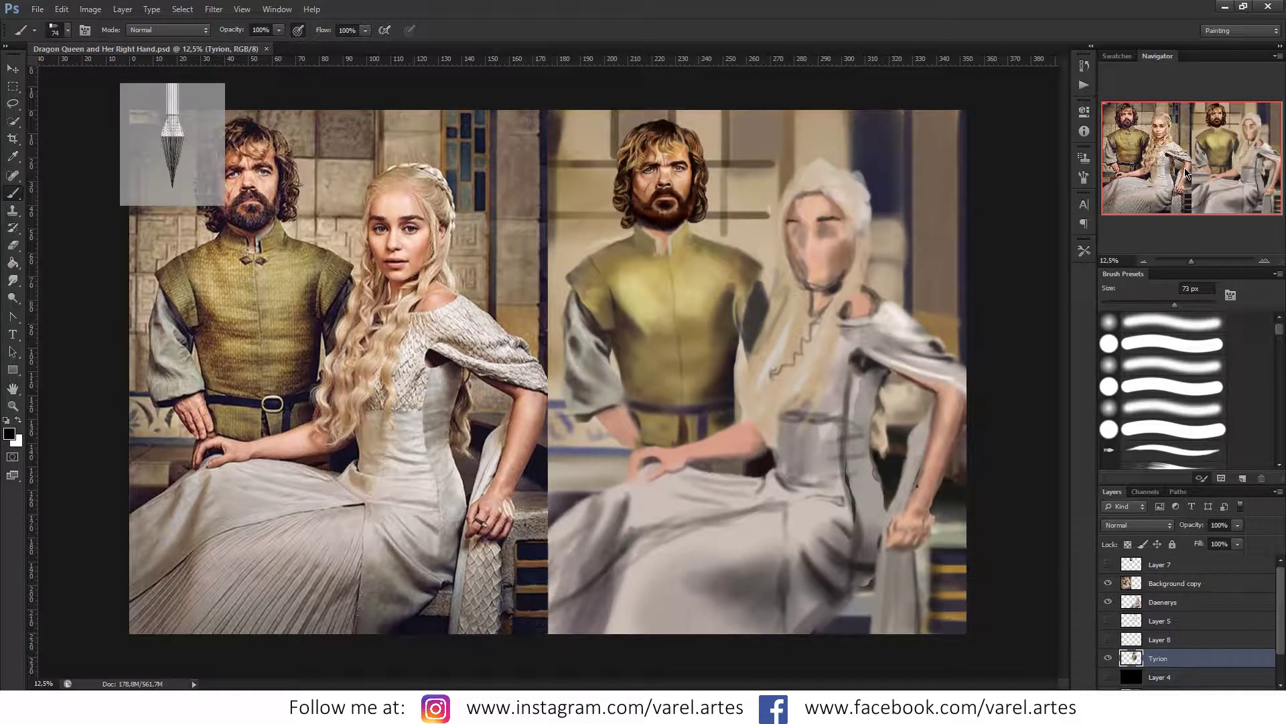
pyautogui.hotkey('alt', 'Tab')
pyautogui.moveTo(649, 299)
pyautogui.mouseDown()
pyautogui.moveTo(684, 301)
pyautogui.moveTo(697, 278)
pyautogui.mouseUp()
pyautogui.hotkey('ctrl', 'z')
pyautogui.moveTo(697, 325); pyautogui.dragTo(737, 348)
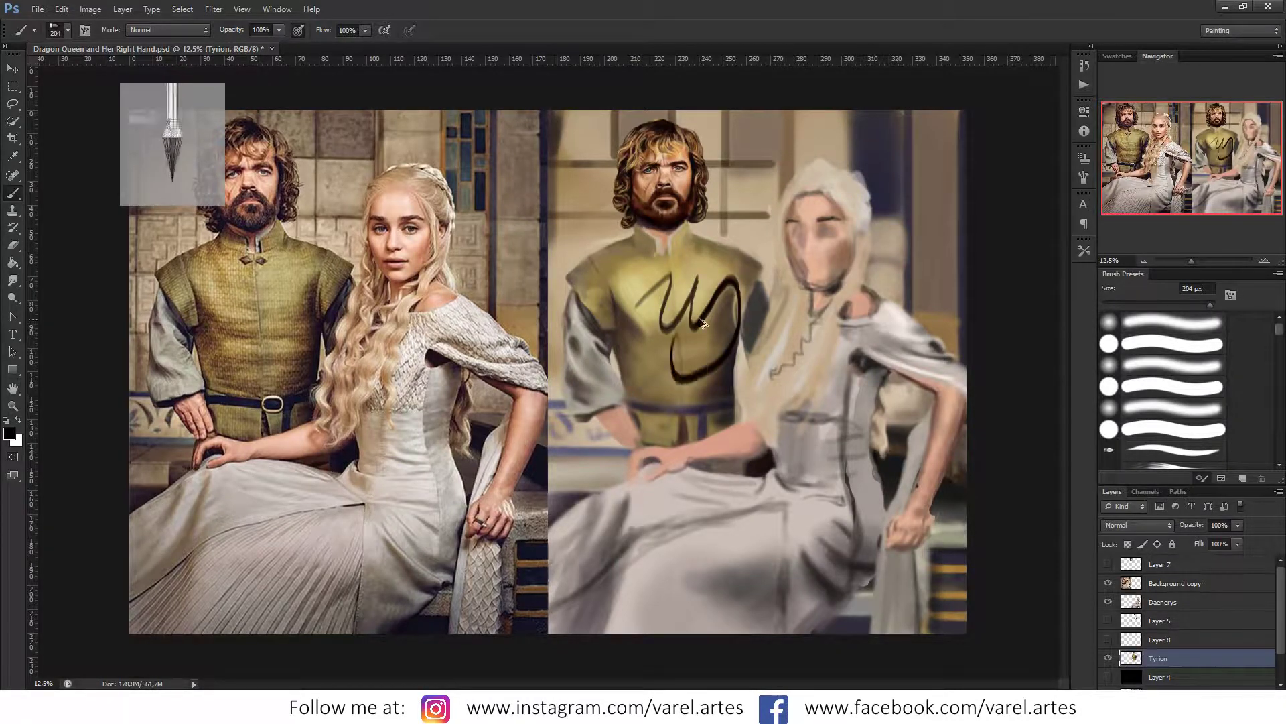
pyautogui.hotkey('ctrl', 'z')
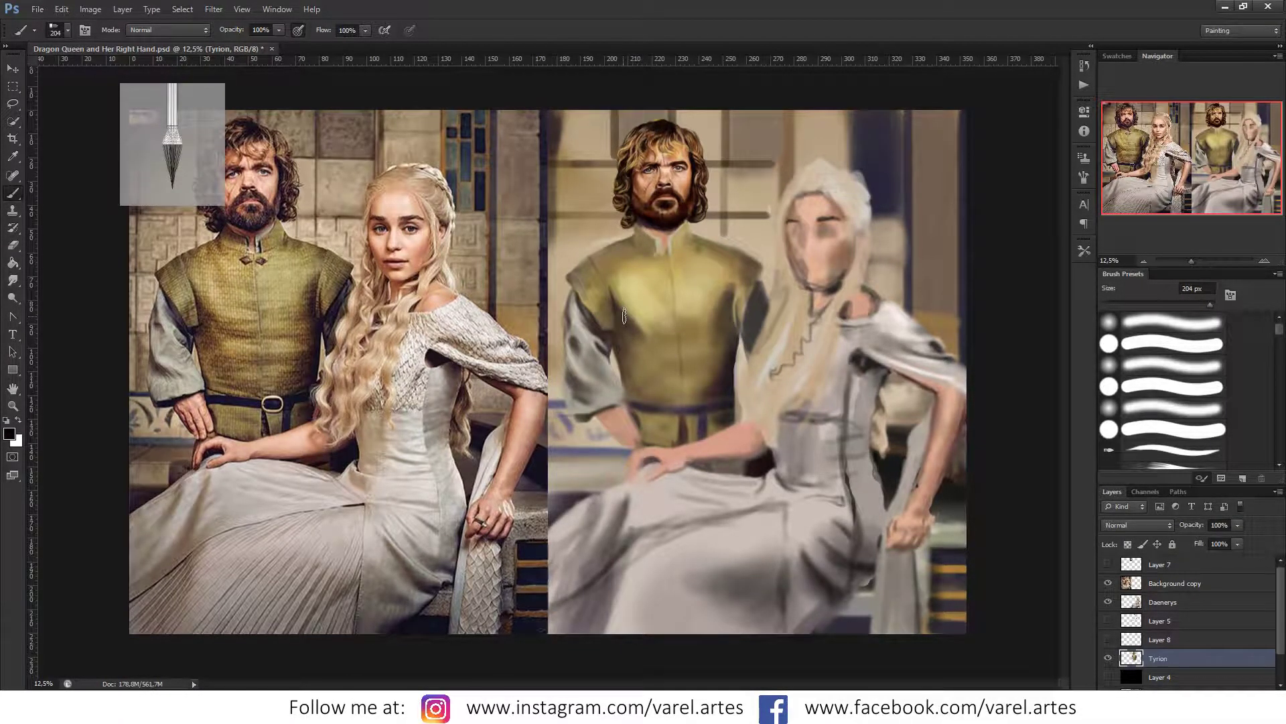
pyautogui.press('z')
pyautogui.moveTo(667, 223); pyautogui.dragTo(730, 343)
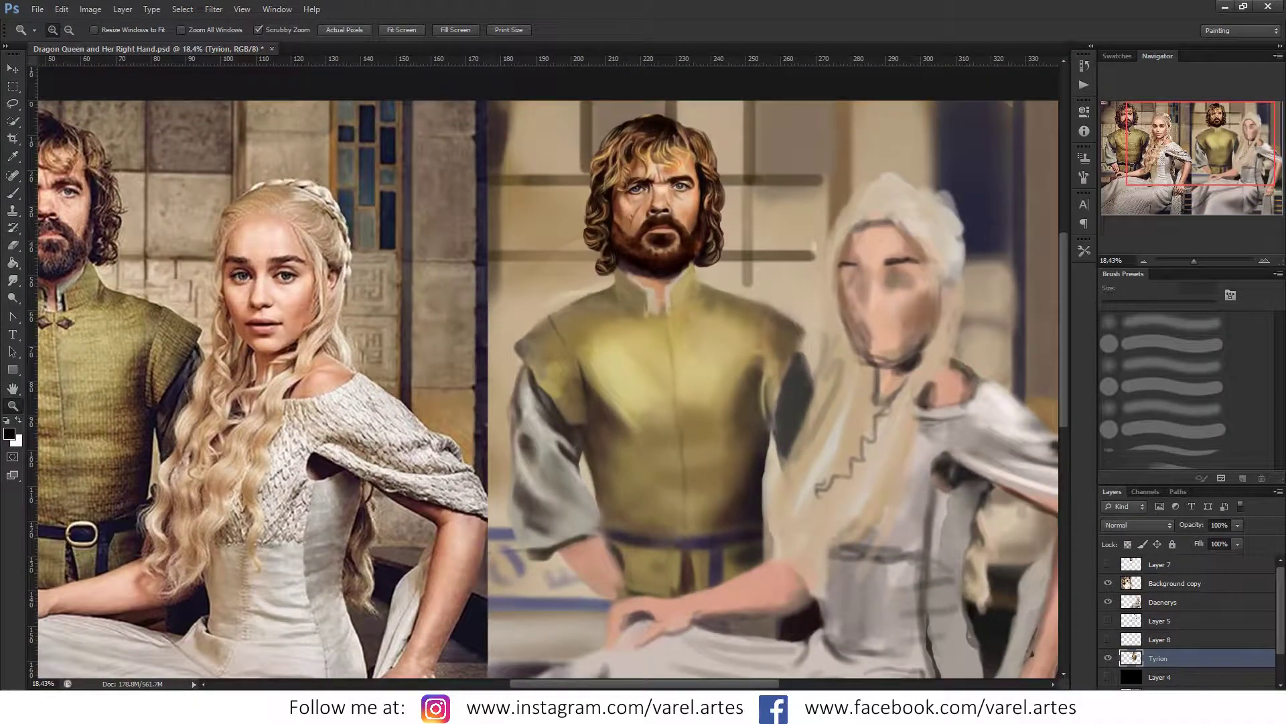
# Step: Show Layer 7's refined Tyrion portrait, zoom in on his face, and set a 34 px brush at 100% opacity
pyautogui.click(1109, 565)
pyautogui.moveTo(594, 266)
pyautogui.mouseDown()
pyautogui.moveTo(663, 309)
pyautogui.moveTo(643, 307)
pyautogui.mouseUp()
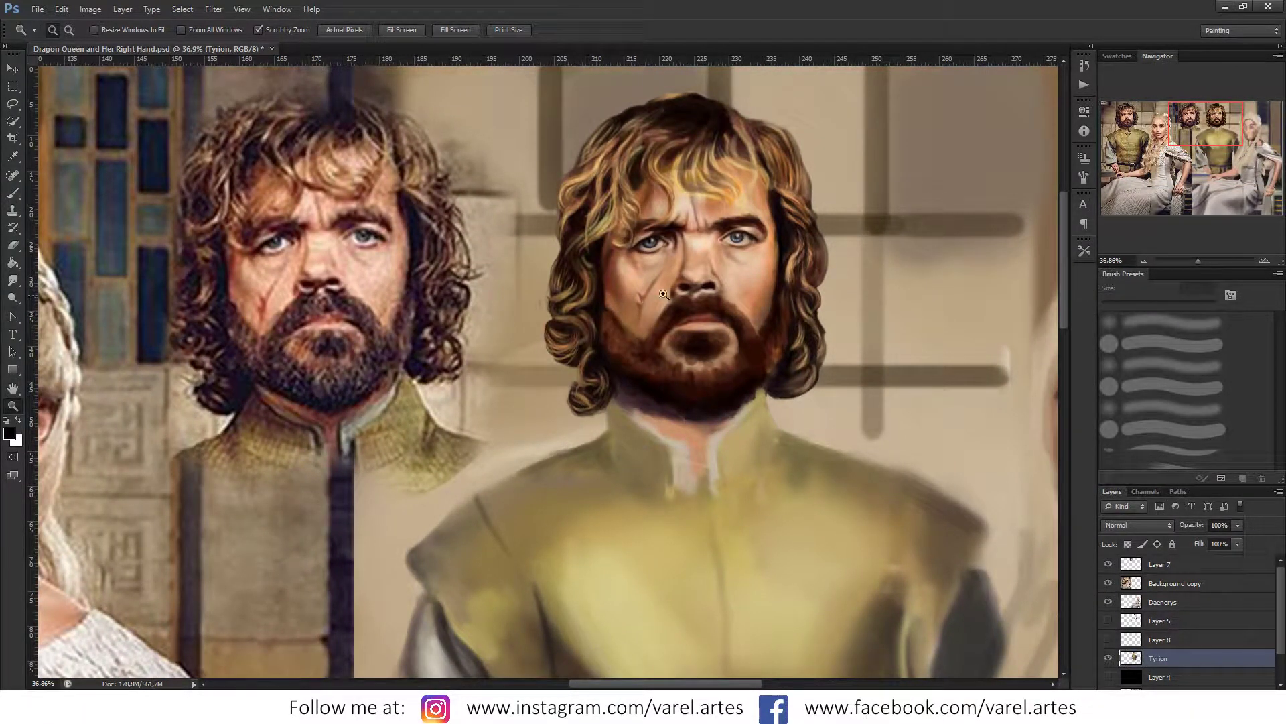
pyautogui.moveTo(654, 346)
pyautogui.mouseDown()
pyautogui.moveTo(668, 337)
pyautogui.moveTo(738, 359)
pyautogui.mouseUp()
pyautogui.press('b')
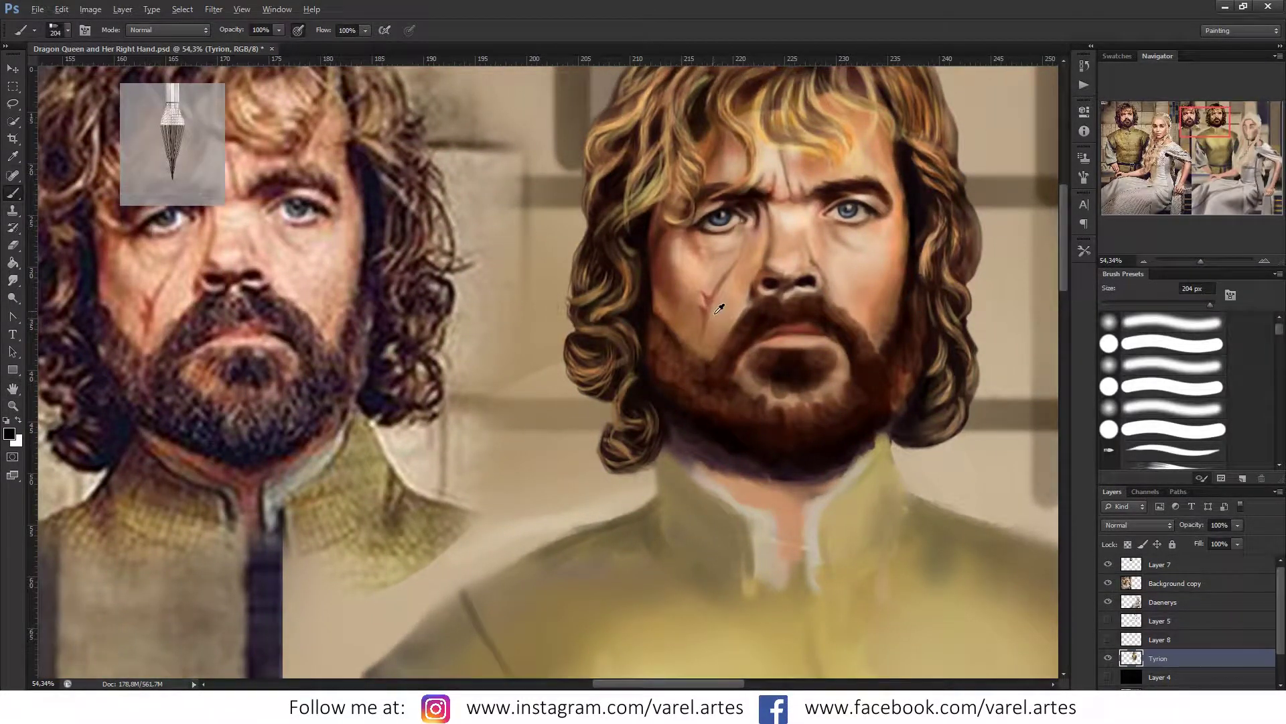
pyautogui.moveTo(719, 308)
pyautogui.mouseDown()
pyautogui.moveTo(696, 309)
pyautogui.moveTo(774, 324)
pyautogui.moveTo(760, 324)
pyautogui.mouseUp()
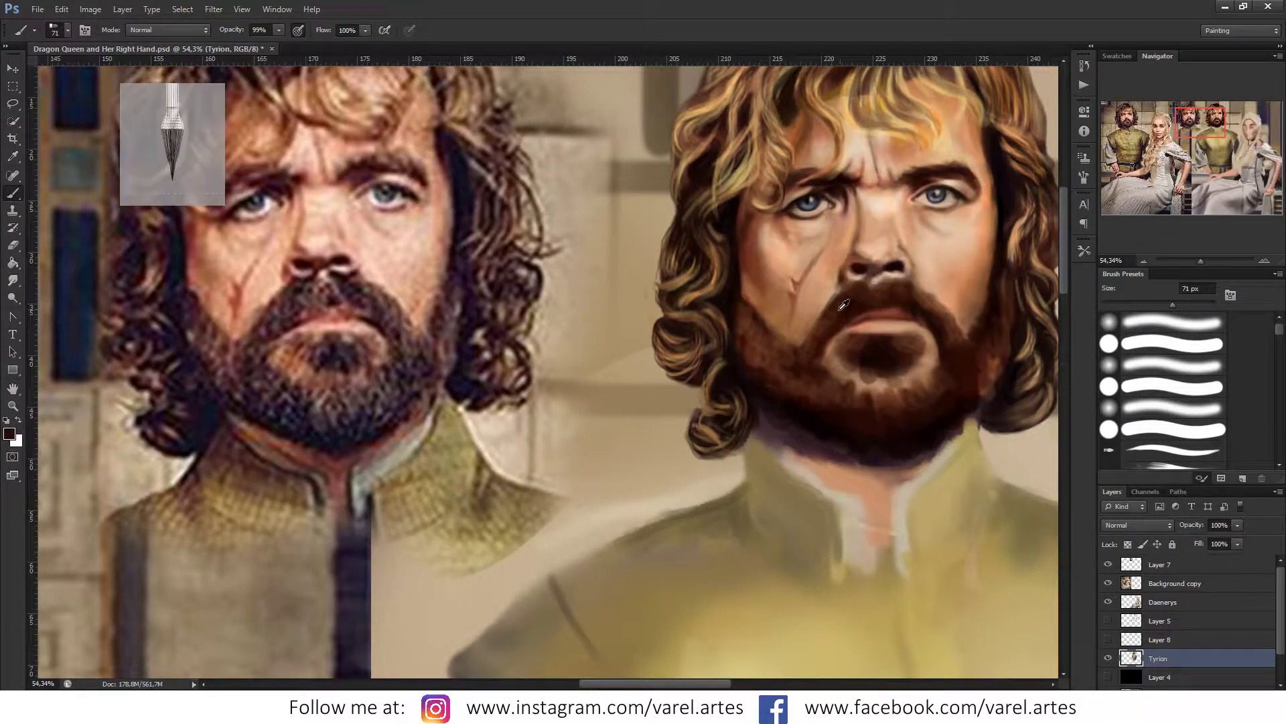
pyautogui.moveTo(843, 305); pyautogui.dragTo(824, 307)
pyautogui.press('0')
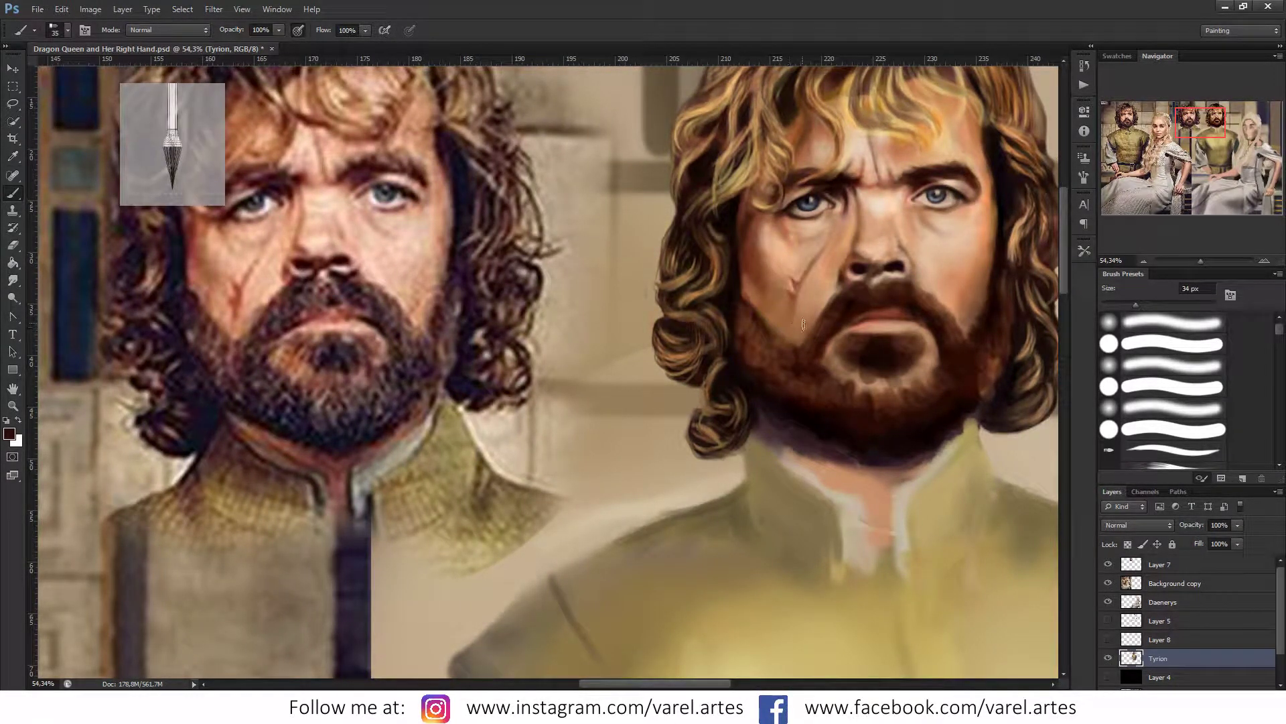
# Step: Shade the beard and the cheek beside the scar with sampled dark browns, then reframe on both Tyrions
pyautogui.moveTo(814, 331)
pyautogui.mouseDown()
pyautogui.moveTo(788, 353)
pyautogui.moveTo(829, 325)
pyautogui.mouseUp()
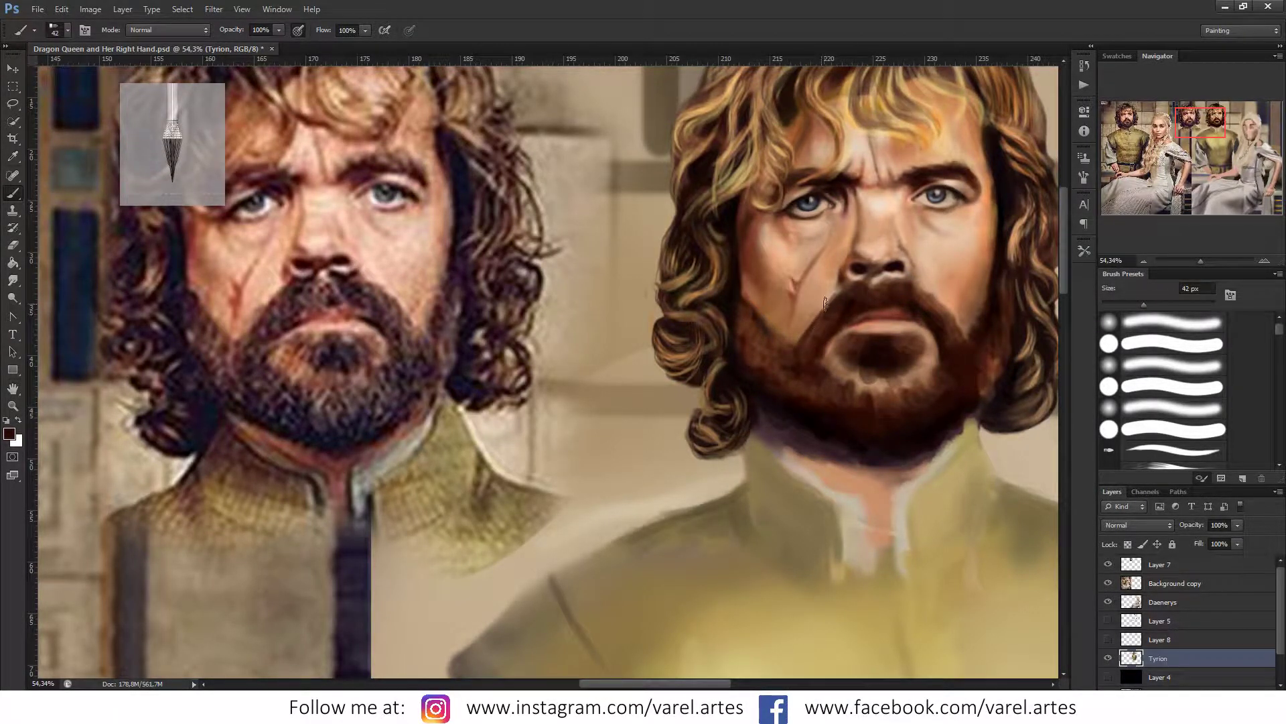
pyautogui.moveTo(838, 295); pyautogui.dragTo(807, 333)
pyautogui.keyDown('alt'); pyautogui.click(832, 353); pyautogui.keyUp('alt')
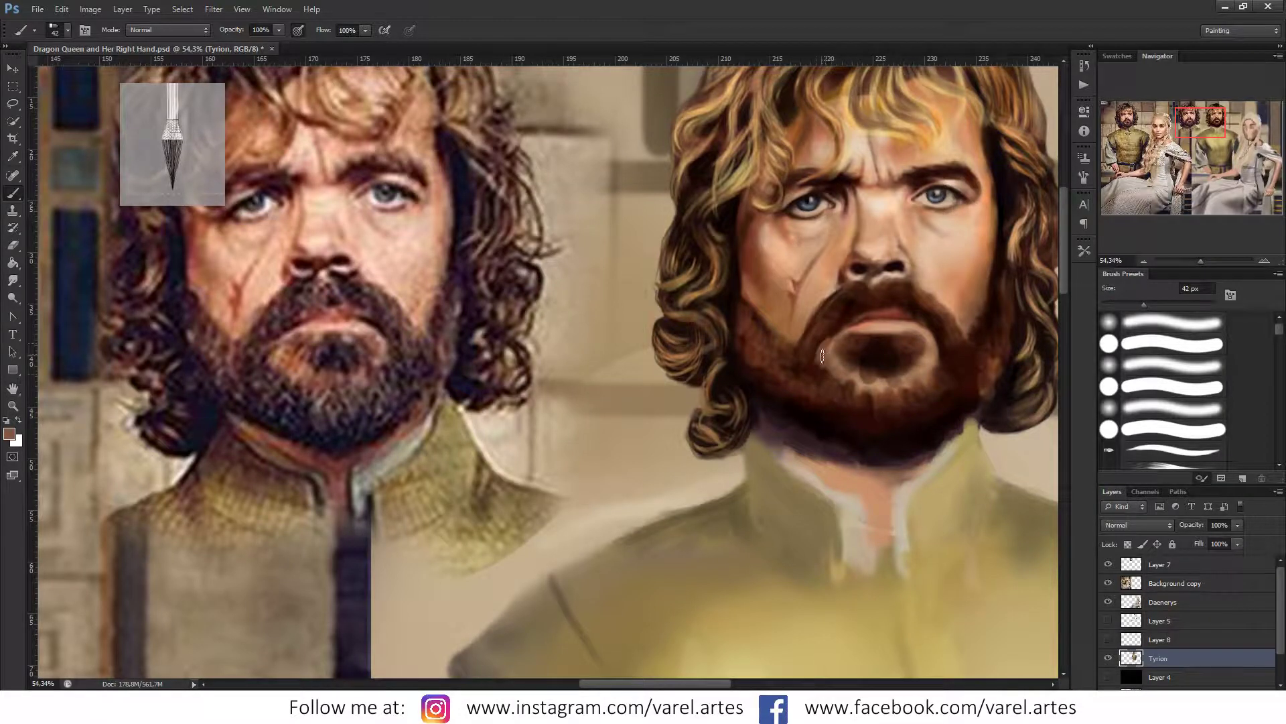
pyautogui.moveTo(803, 354); pyautogui.dragTo(801, 358)
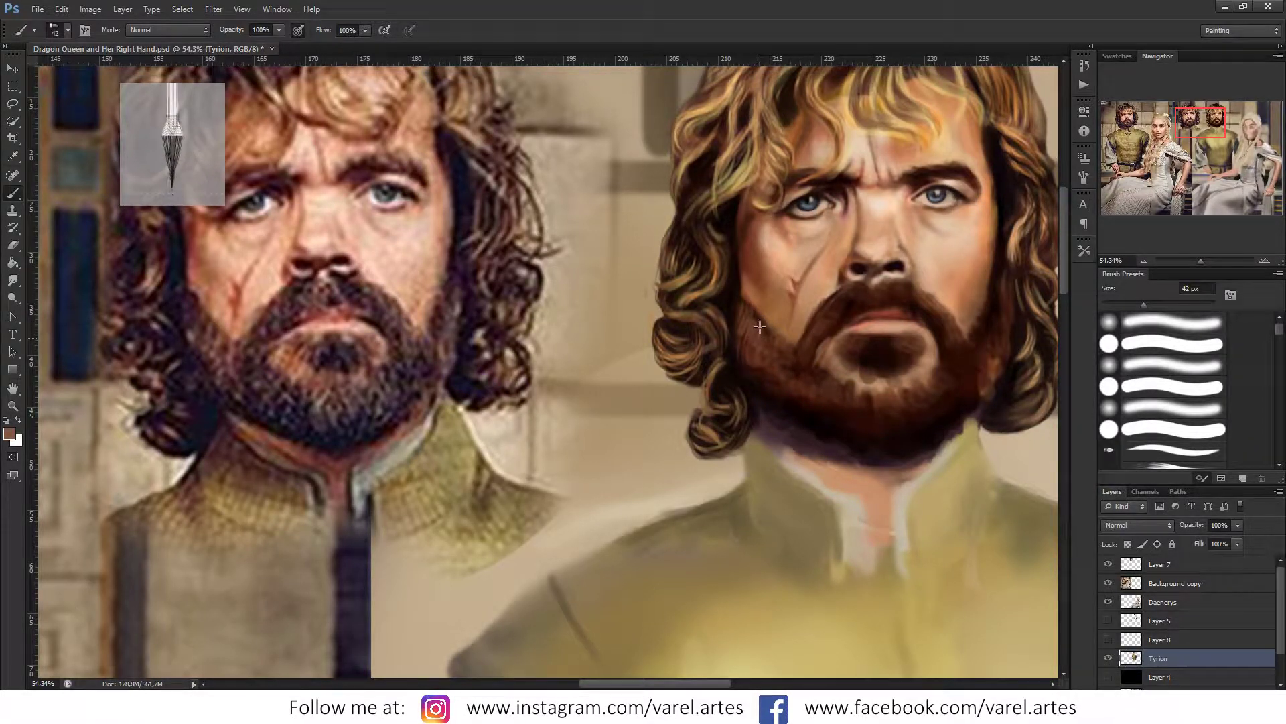
pyautogui.keyDown('alt'); pyautogui.click(757, 312); pyautogui.keyUp('alt')
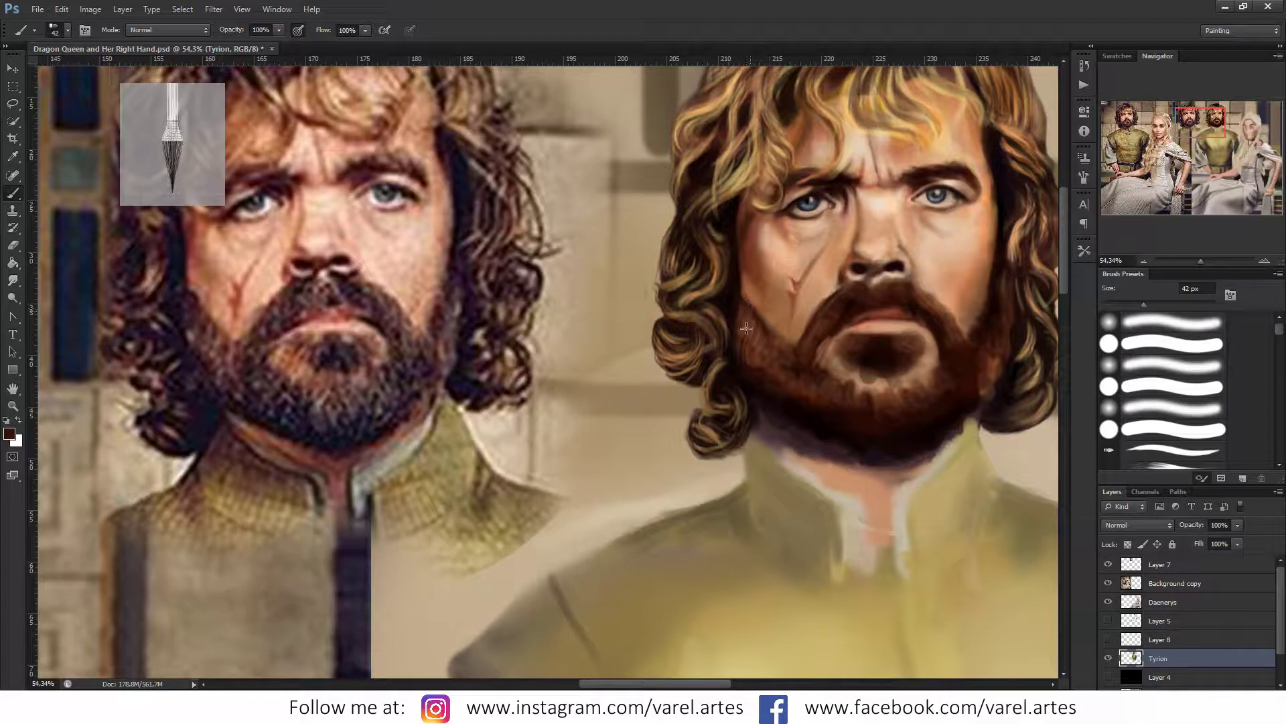
pyautogui.moveTo(757, 312)
pyautogui.mouseDown()
pyautogui.moveTo(742, 331)
pyautogui.moveTo(747, 365)
pyautogui.mouseUp()
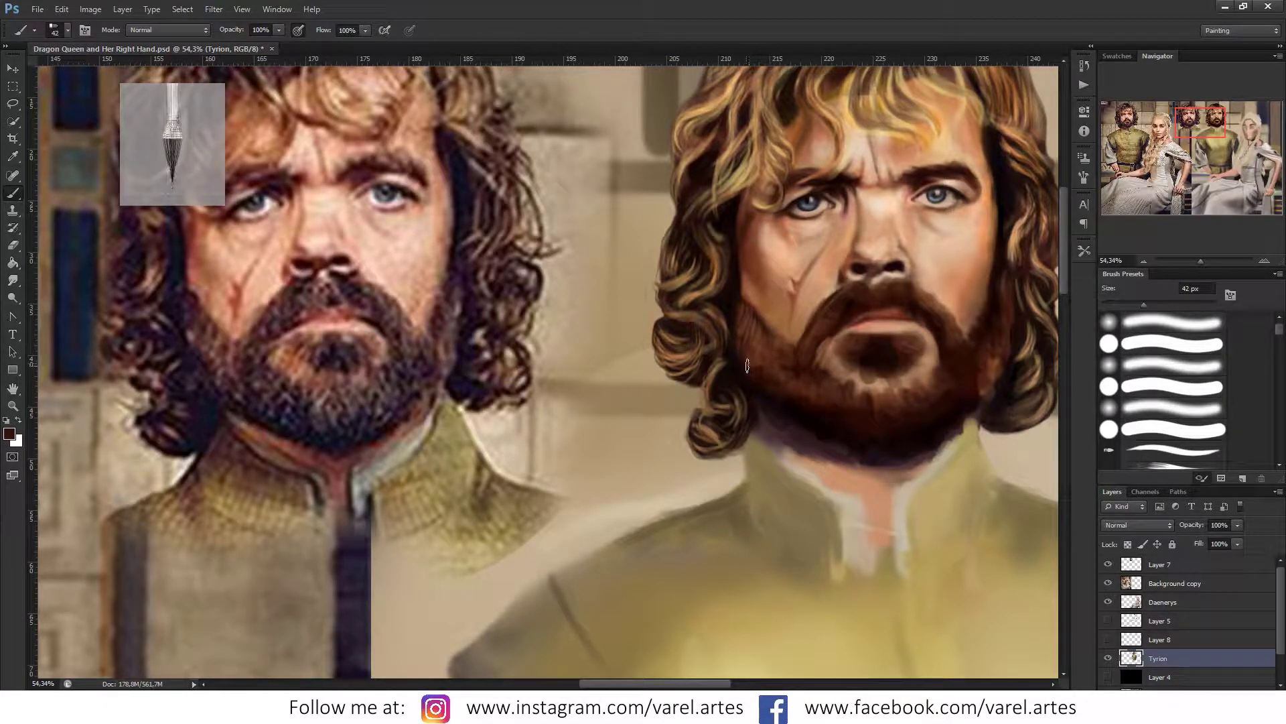
pyautogui.moveTo(759, 257); pyautogui.dragTo(762, 269)
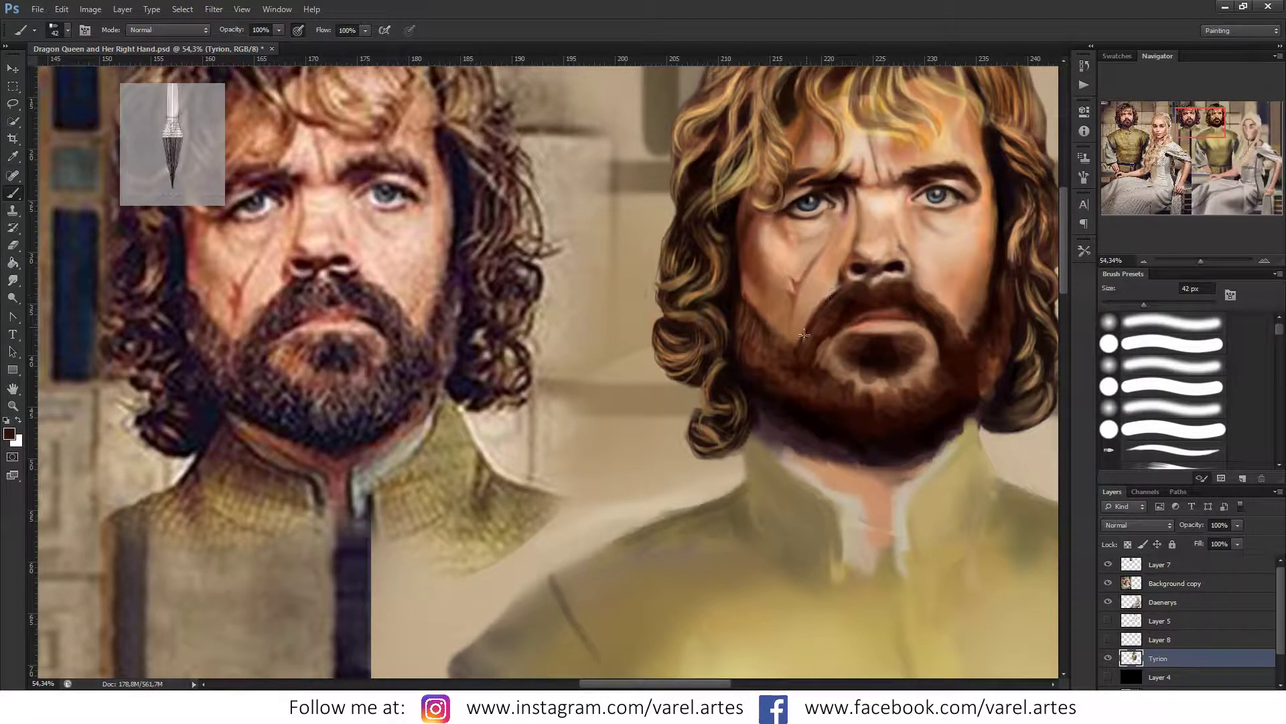
pyautogui.press('z')
pyautogui.moveTo(838, 356)
pyautogui.mouseDown()
pyautogui.moveTo(809, 354)
pyautogui.moveTo(822, 358)
pyautogui.mouseUp()
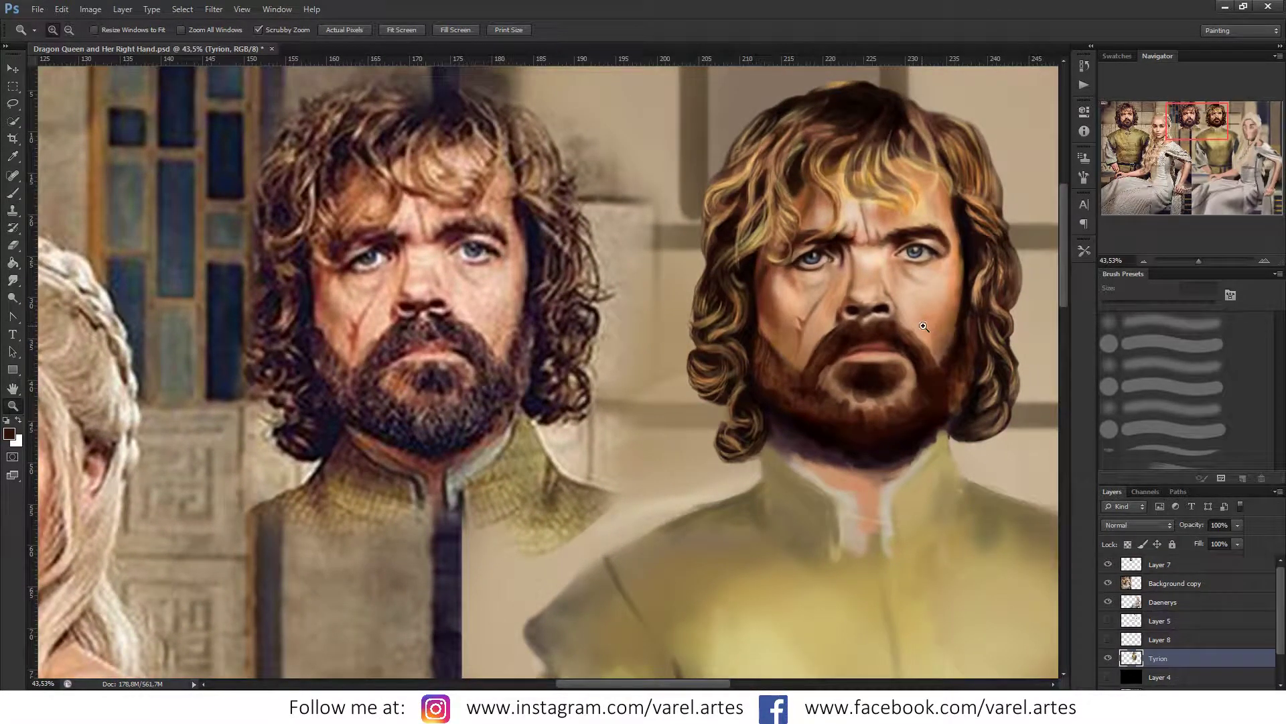
pyautogui.moveTo(939, 324); pyautogui.dragTo(849, 358)
# Step: Switch to full screen, zoom in, and darken the inner end of Tyrion's right eyebrow
pyautogui.press('f')
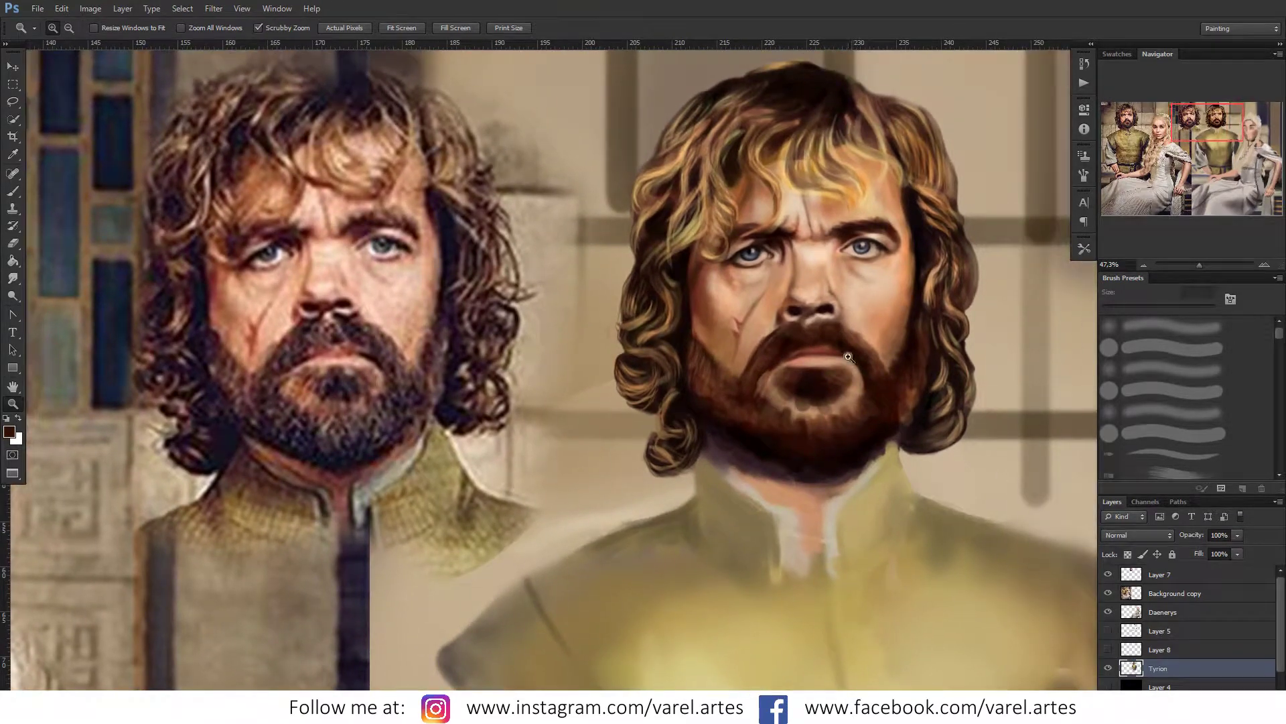
pyautogui.press('f')
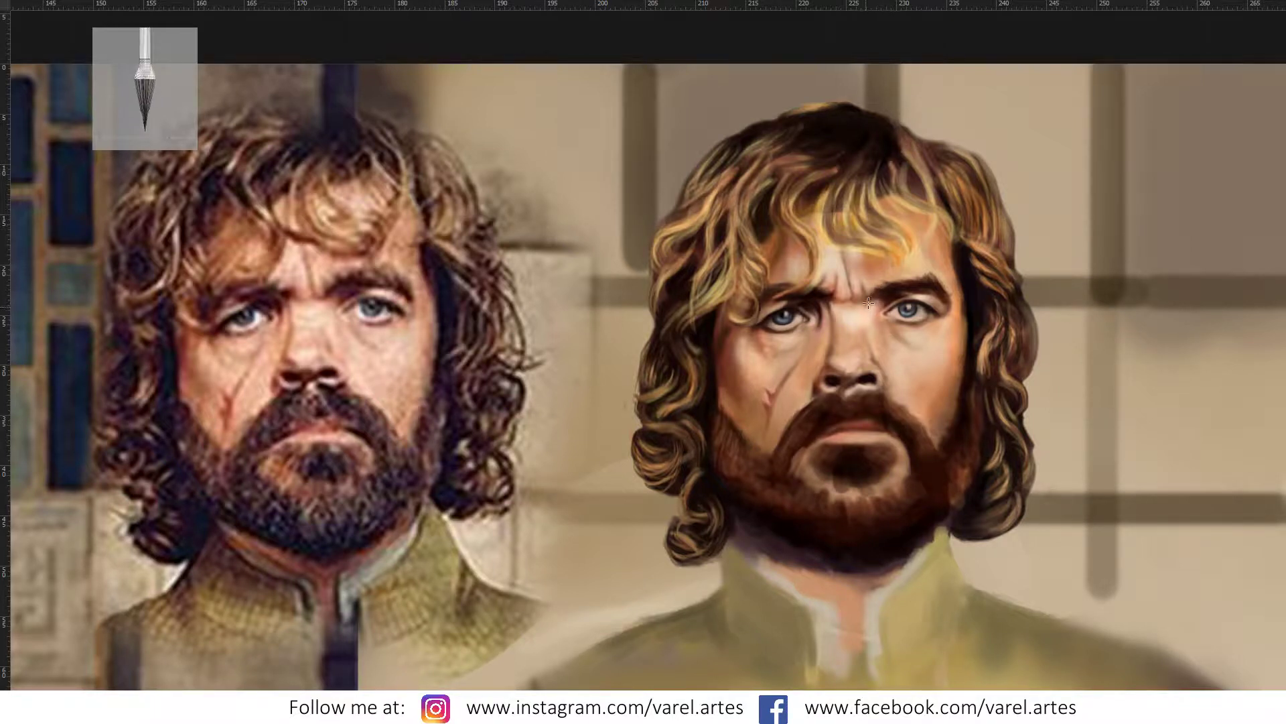
pyautogui.scroll(3, 869, 301)
pyautogui.scroll(3, 874, 295)
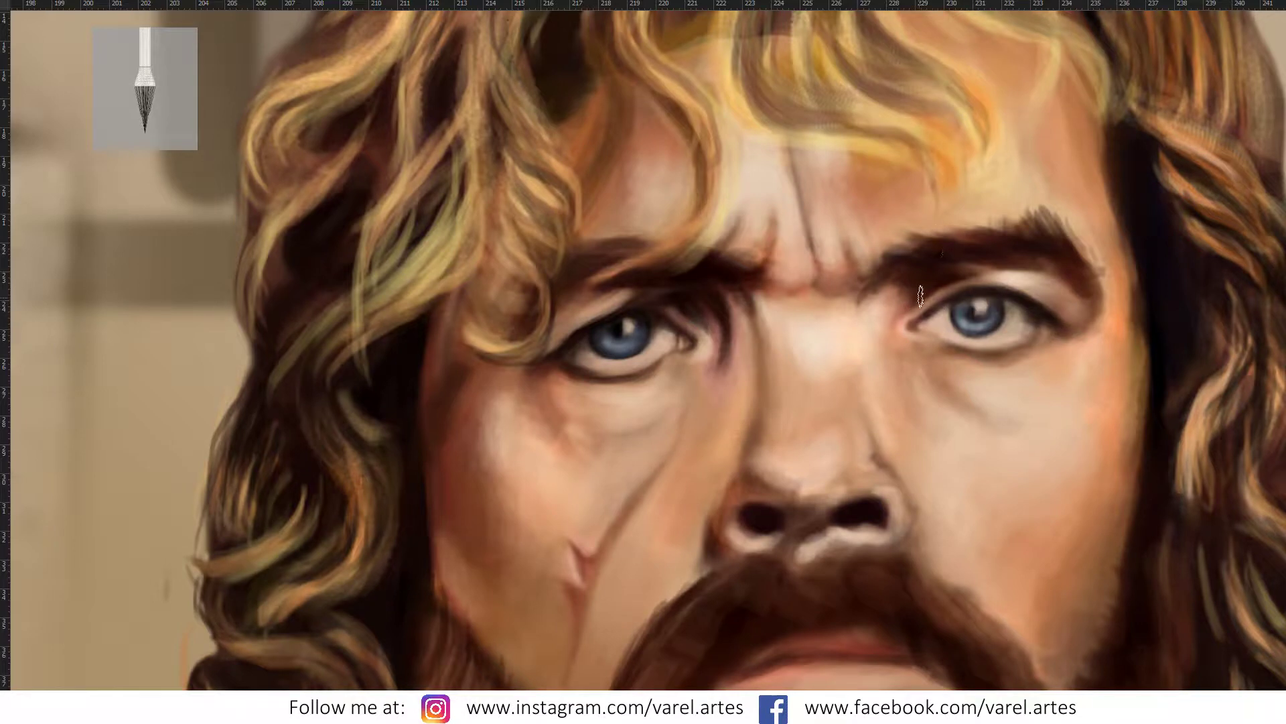
pyautogui.moveTo(888, 277); pyautogui.dragTo(871, 286)
pyautogui.scroll(-5, 898, 294)
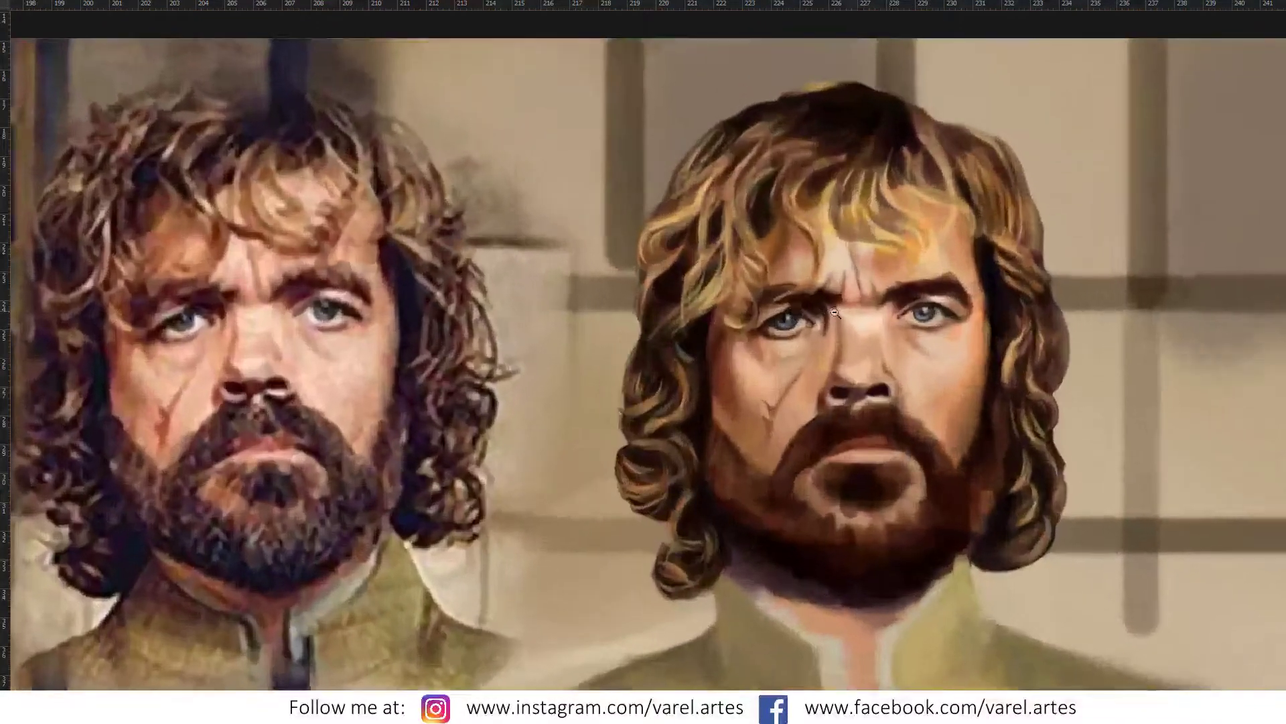
pyautogui.moveTo(894, 307); pyautogui.dragTo(952, 290)
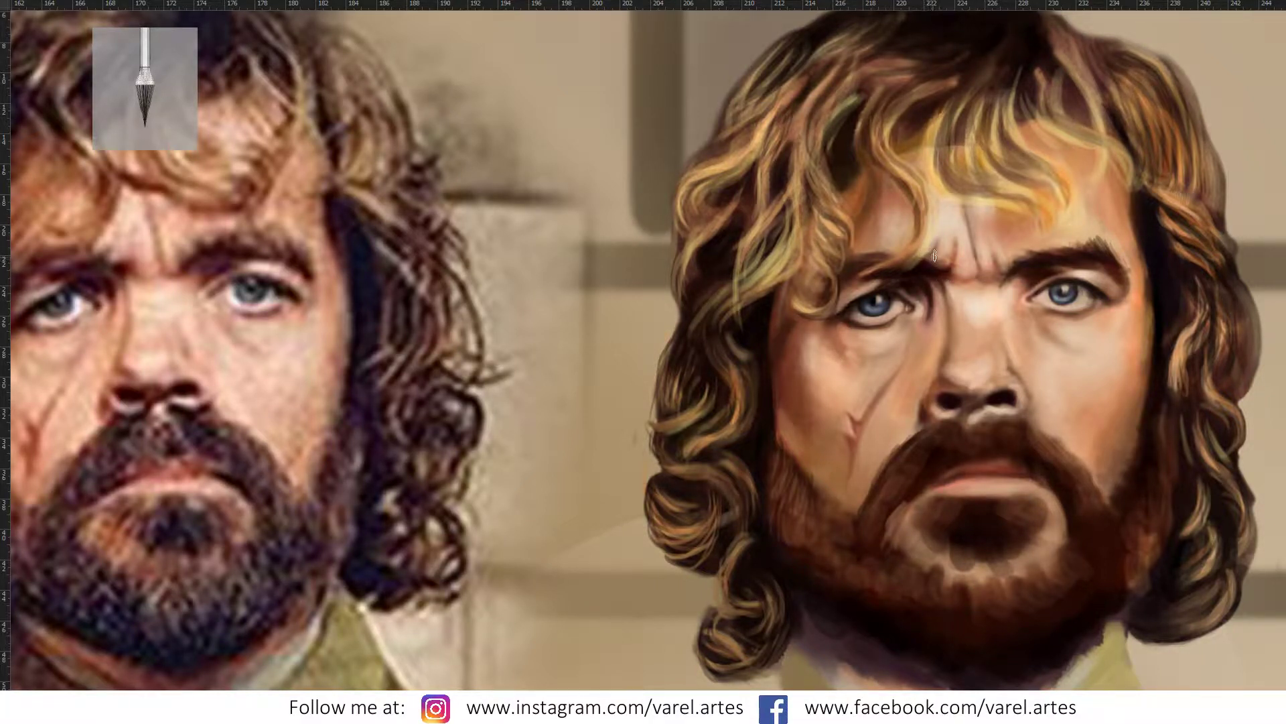
# Step: Refine the forehead between the brows with faint strokes and darken around the right nostril
pyautogui.moveTo(935, 255); pyautogui.dragTo(936, 258)
pyautogui.moveTo(932, 265); pyautogui.dragTo(903, 287)
pyautogui.moveTo(980, 421)
pyautogui.mouseDown()
pyautogui.moveTo(1014, 404)
pyautogui.moveTo(1012, 433)
pyautogui.mouseUp()
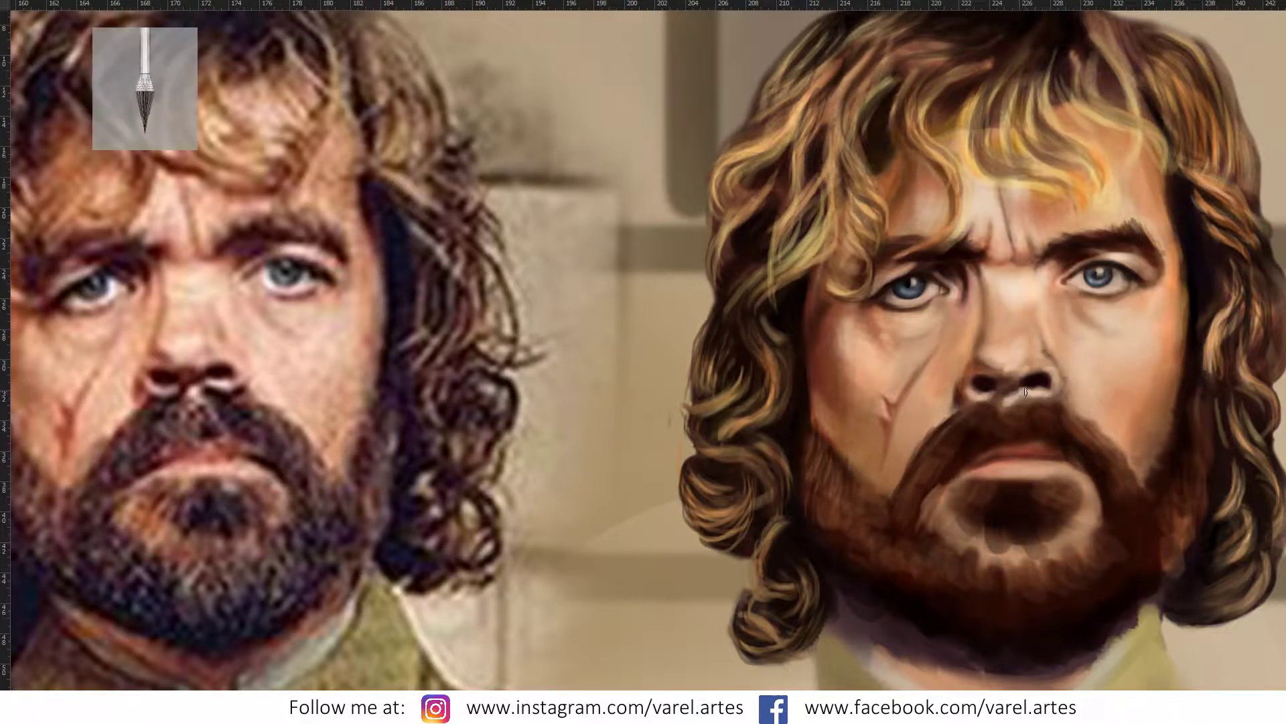
pyautogui.moveTo(1029, 392); pyautogui.dragTo(1009, 397)
# Step: Select the 25 px textured brush preset
pyautogui.rightClick(1003, 362)
pyautogui.moveTo(1154, 469); pyautogui.dragTo(1152, 511)
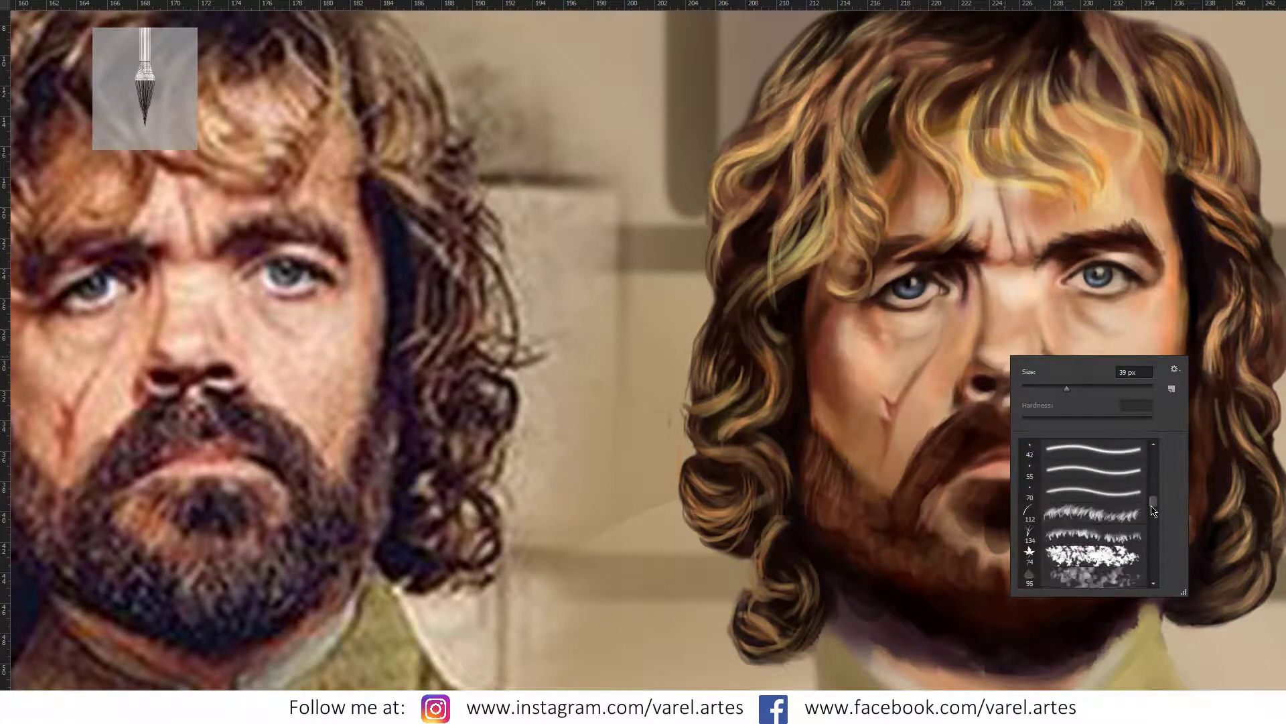
pyautogui.scroll(-3, 1152, 512)
pyautogui.scroll(-2, 1147, 521)
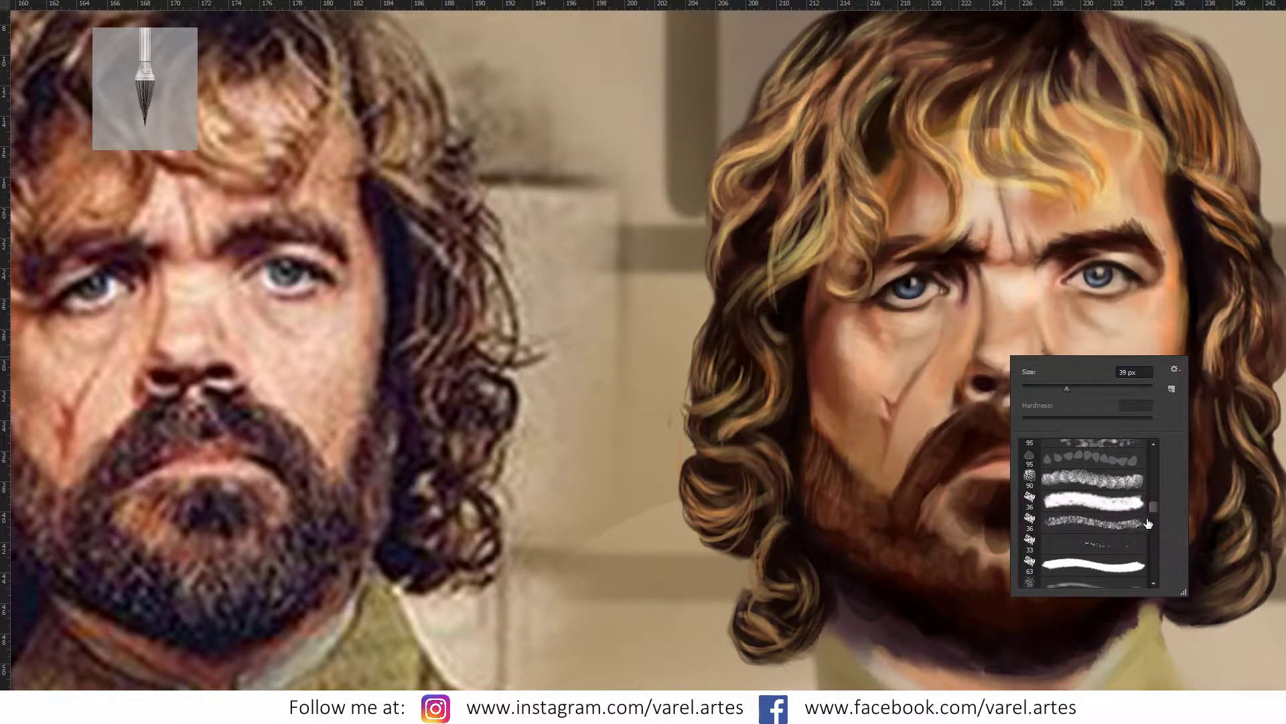
pyautogui.moveTo(1154, 518); pyautogui.dragTo(1155, 478)
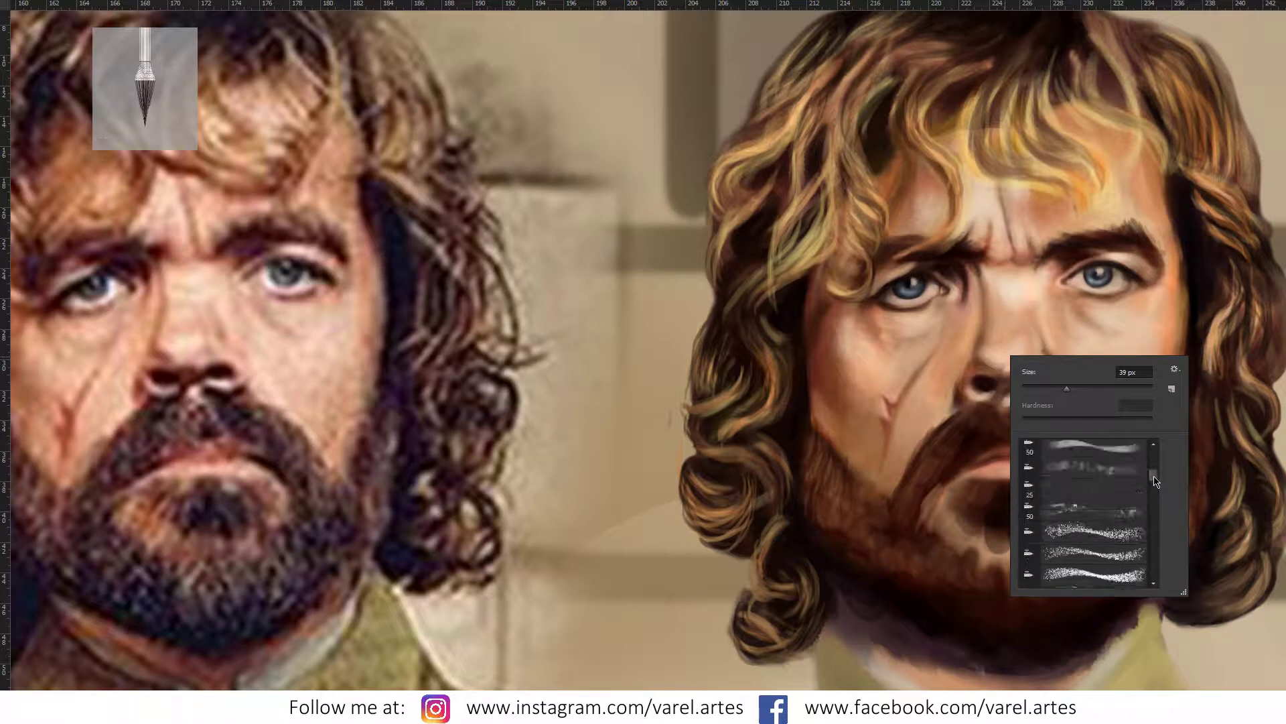
pyautogui.click(1072, 496)
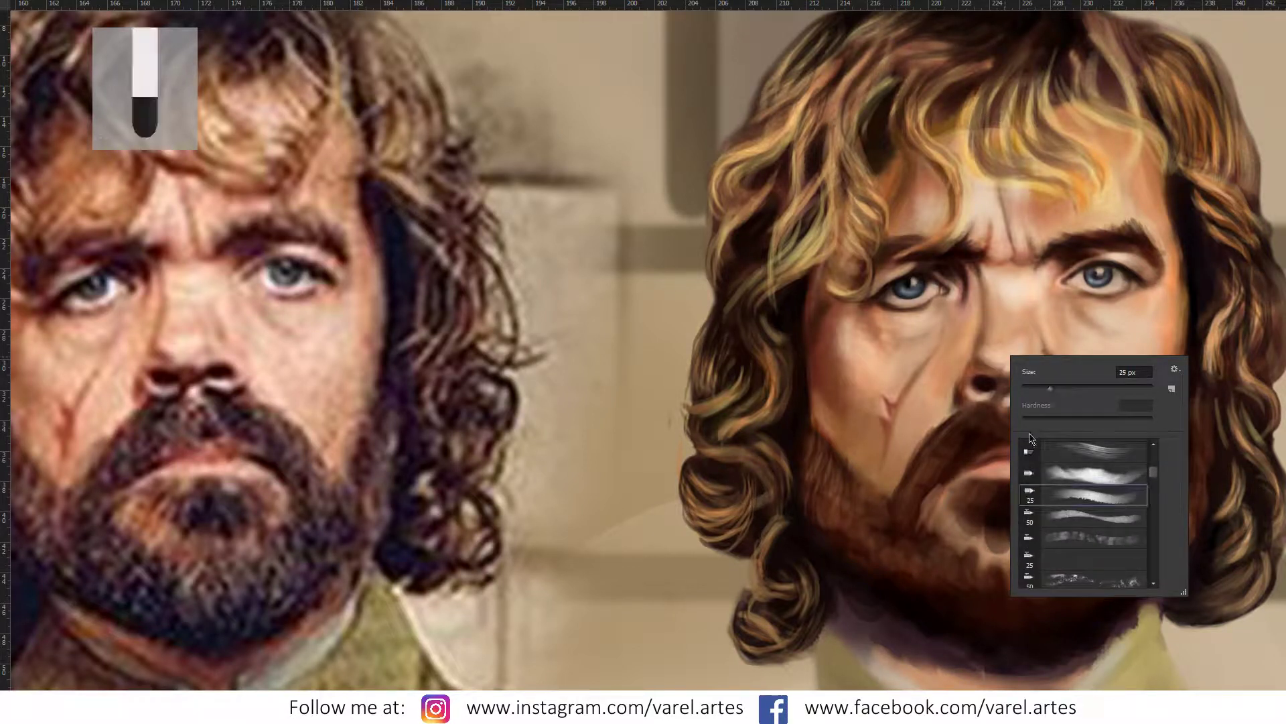
pyautogui.click(929, 326)
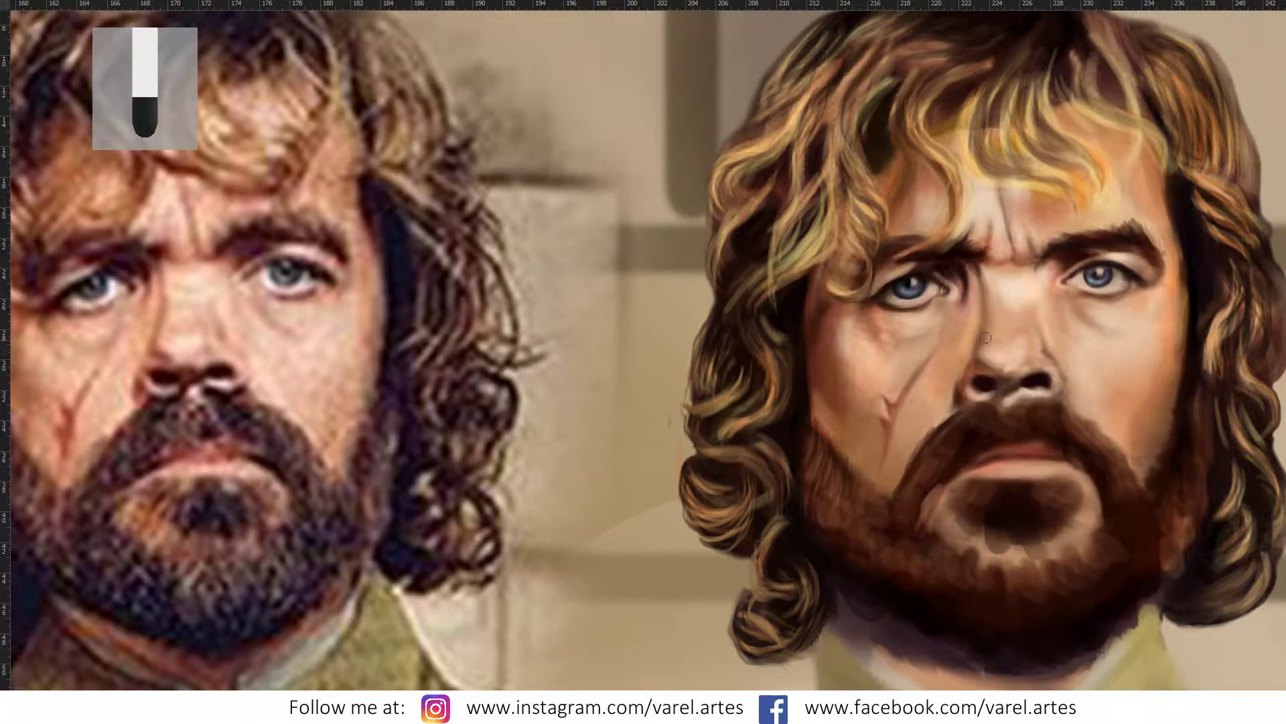
# Step: Sample skin tones from the forehead and face and adjust the brush size for cheek shading
pyautogui.keyDown('alt'); pyautogui.click(979, 197); pyautogui.keyUp('alt')
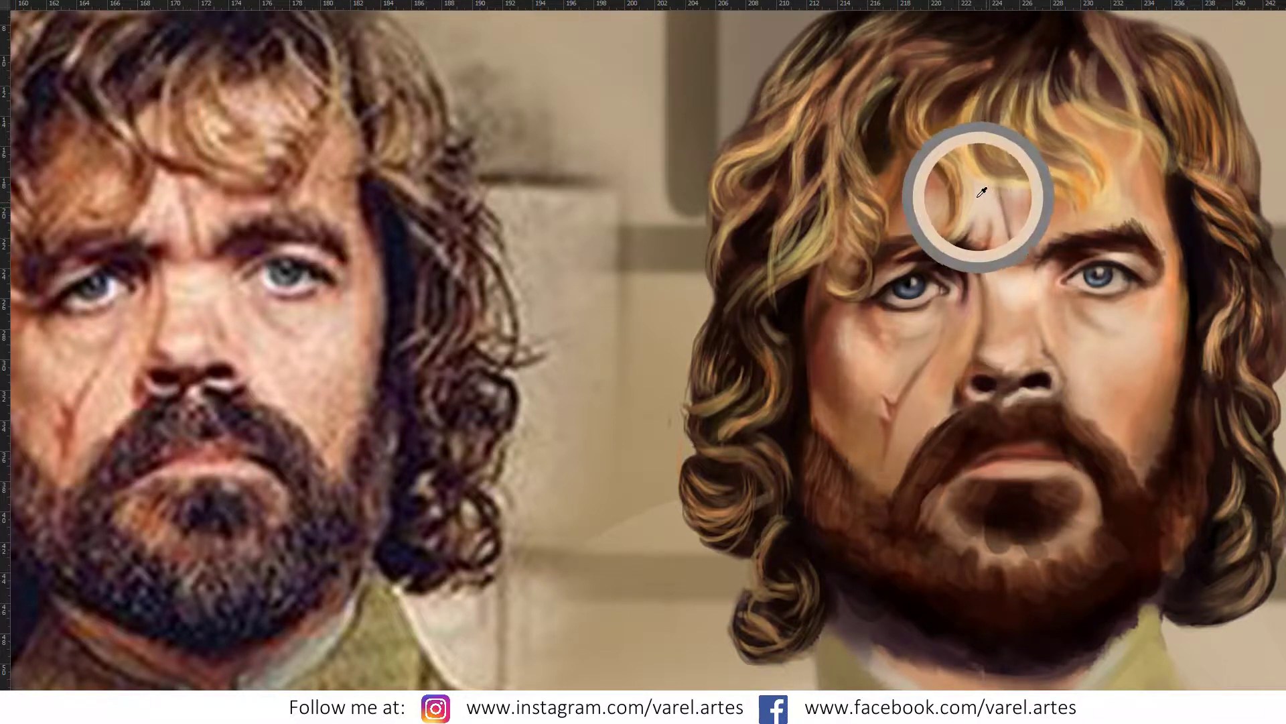
pyautogui.keyDown('alt'); pyautogui.click(1011, 359); pyautogui.keyUp('alt')
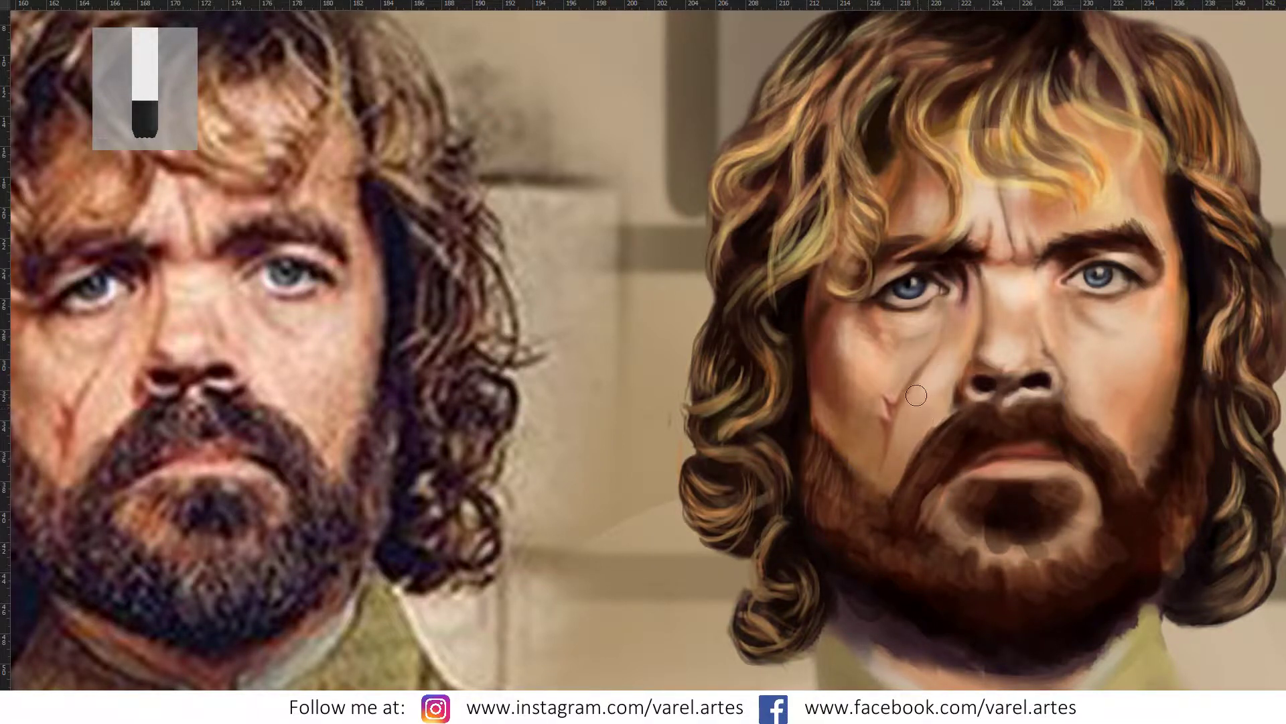
pyautogui.press('[')
pyautogui.press('[')
pyautogui.press('[')
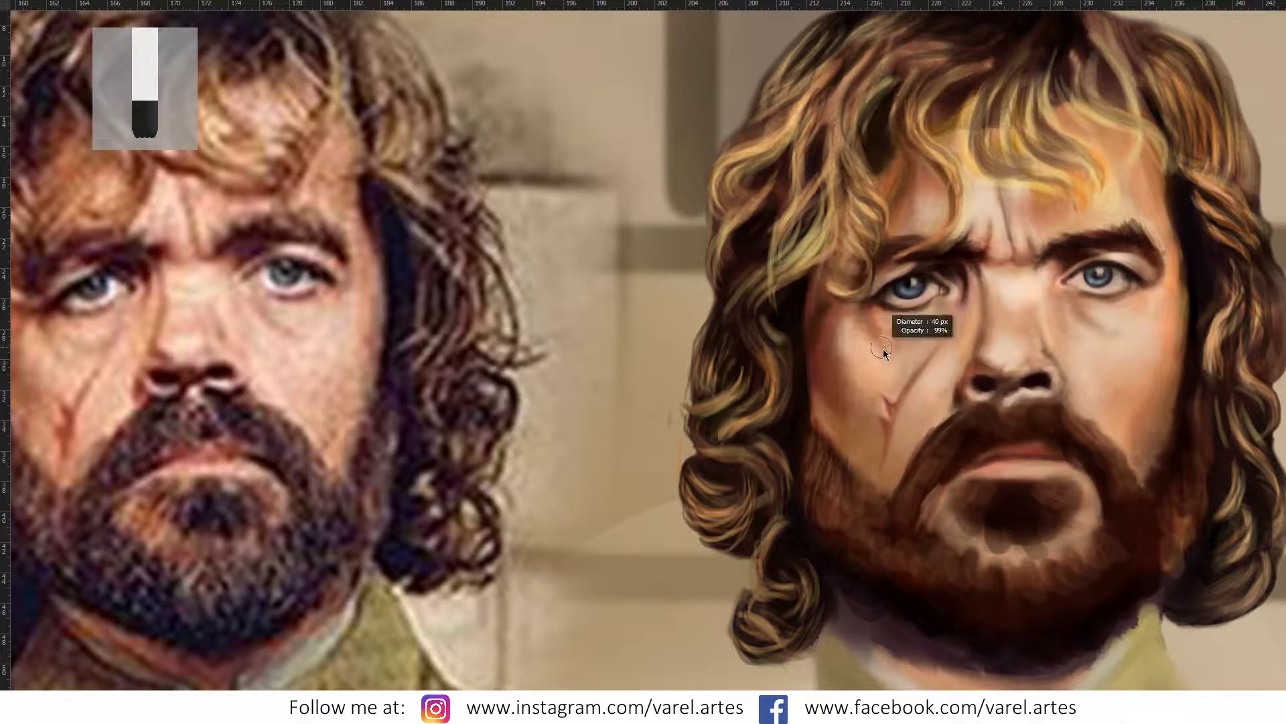
pyautogui.press(']')
pyautogui.press(']')
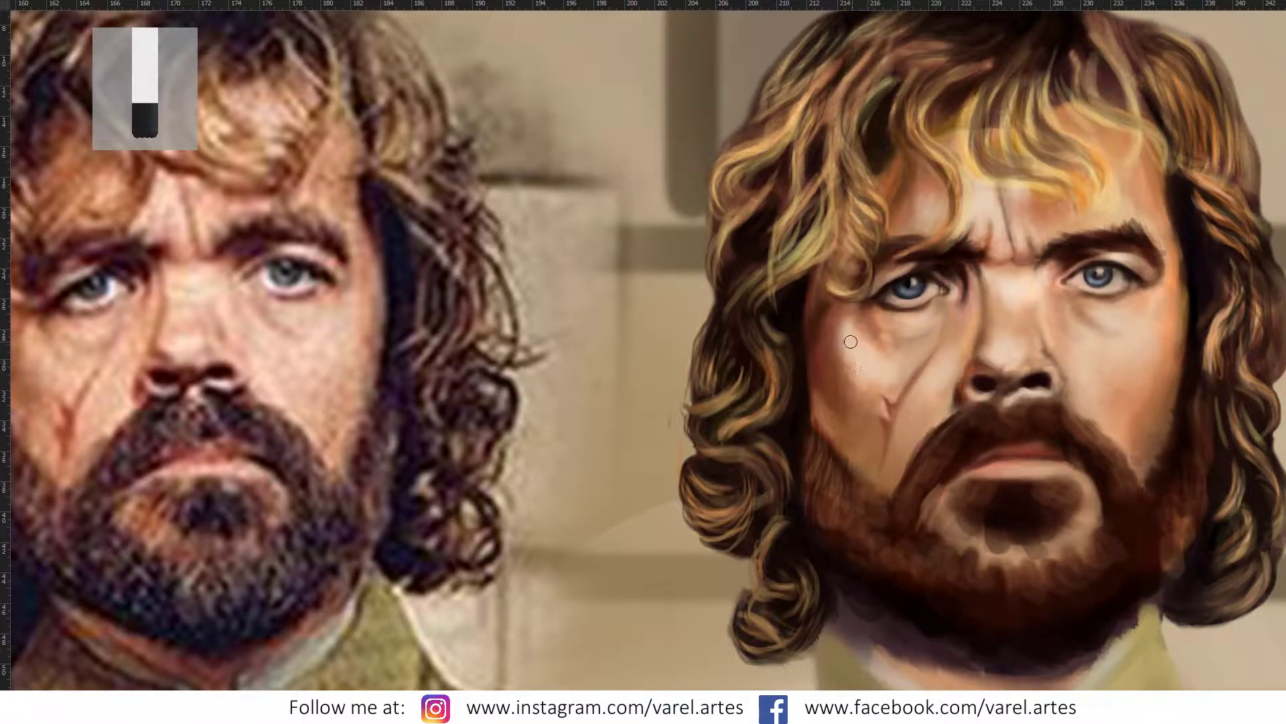
# Step: Sample the cheek's skin colour, smooth the shading beside the scar, and zoom out to the whole figure
pyautogui.moveTo(859, 403); pyautogui.dragTo(910, 400)
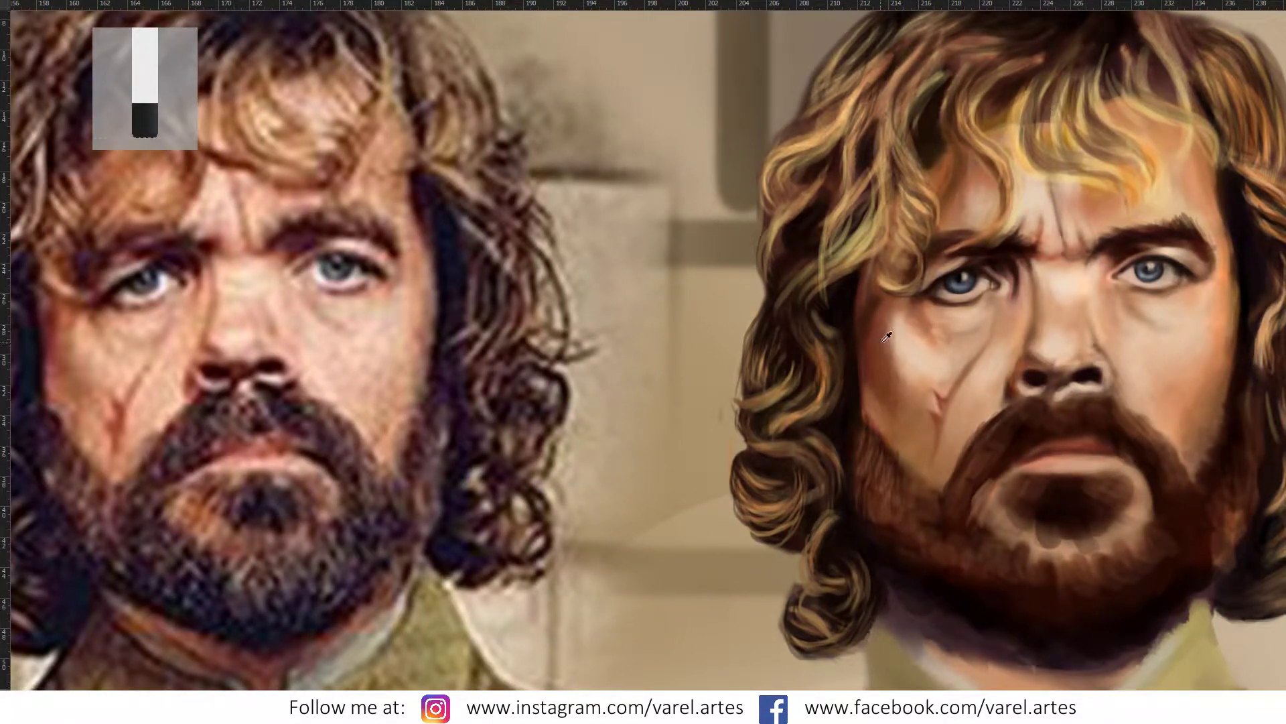
pyautogui.press('alt')
pyautogui.click(899, 360)
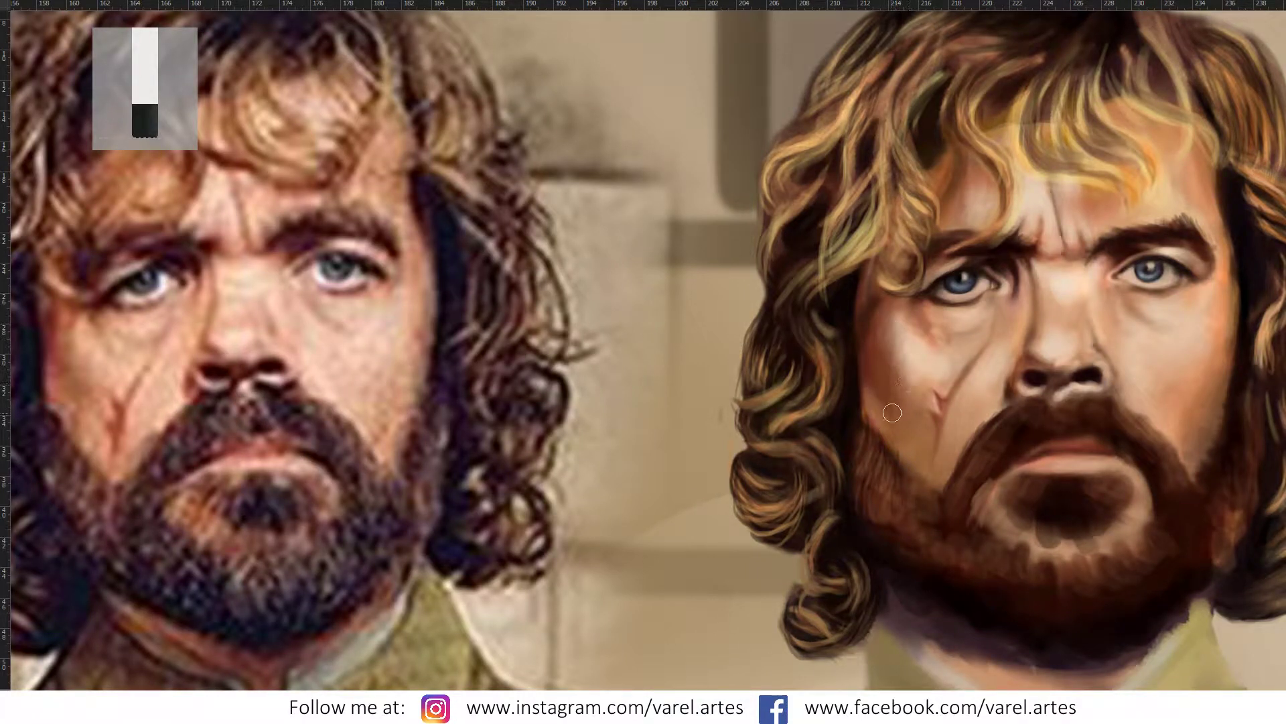
pyautogui.moveTo(903, 388)
pyautogui.mouseDown()
pyautogui.moveTo(890, 382)
pyautogui.moveTo(942, 361)
pyautogui.moveTo(942, 342)
pyautogui.mouseUp()
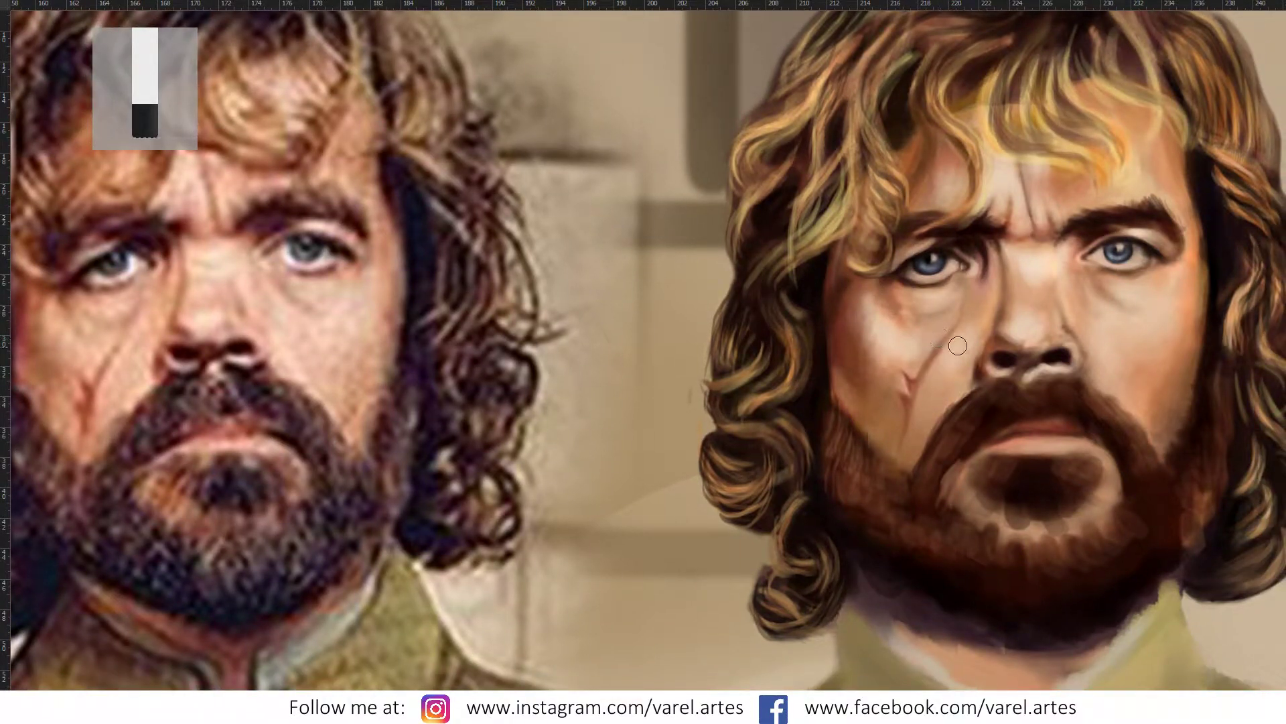
pyautogui.keyDown('alt'); pyautogui.rightClick(961, 303); pyautogui.keyUp('alt')
pyautogui.moveTo(891, 355); pyautogui.dragTo(886, 373)
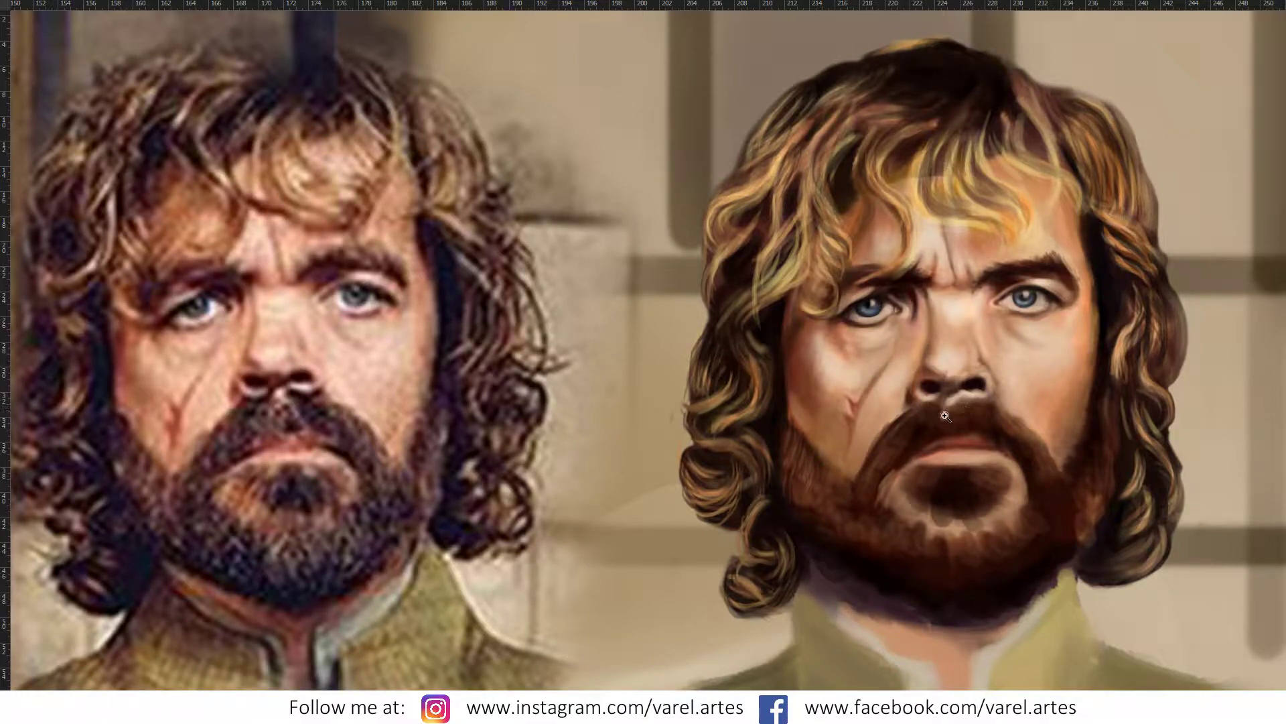
# Step: Dismiss the zoom options, return to the Brush, and glance at its presets
pyautogui.rightClick(978, 370)
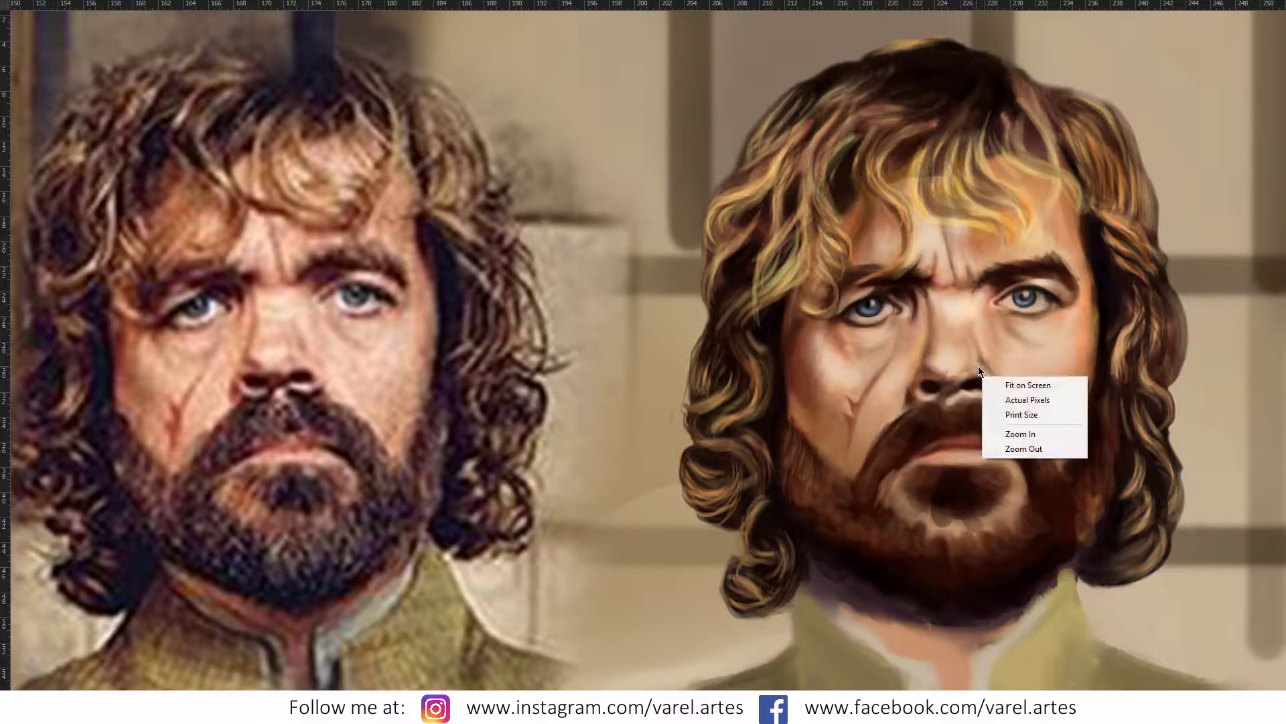
pyautogui.press('Escape')
pyautogui.press('b')
pyautogui.rightClick(929, 369)
pyautogui.press('Escape')
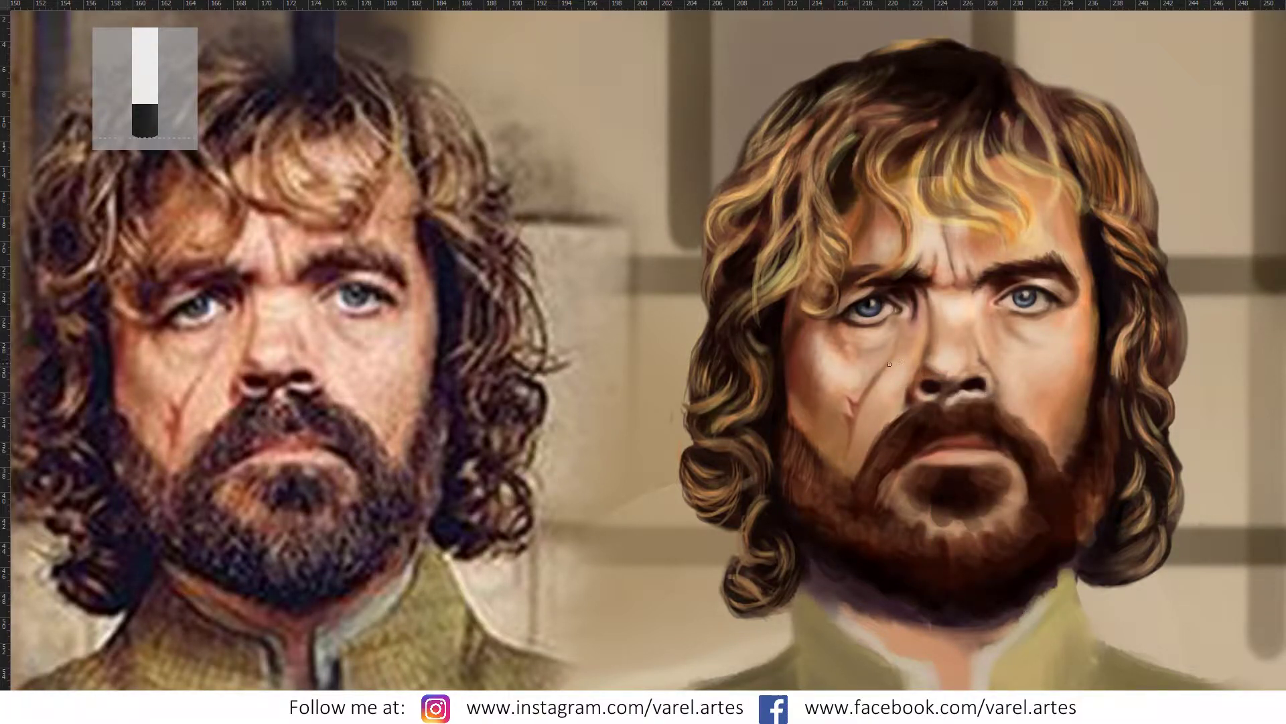
# Step: Browse the brush presets, then zoom in close on the nose and cheeks
pyautogui.rightClick(920, 369)
pyautogui.scroll(-2, 1066, 480)
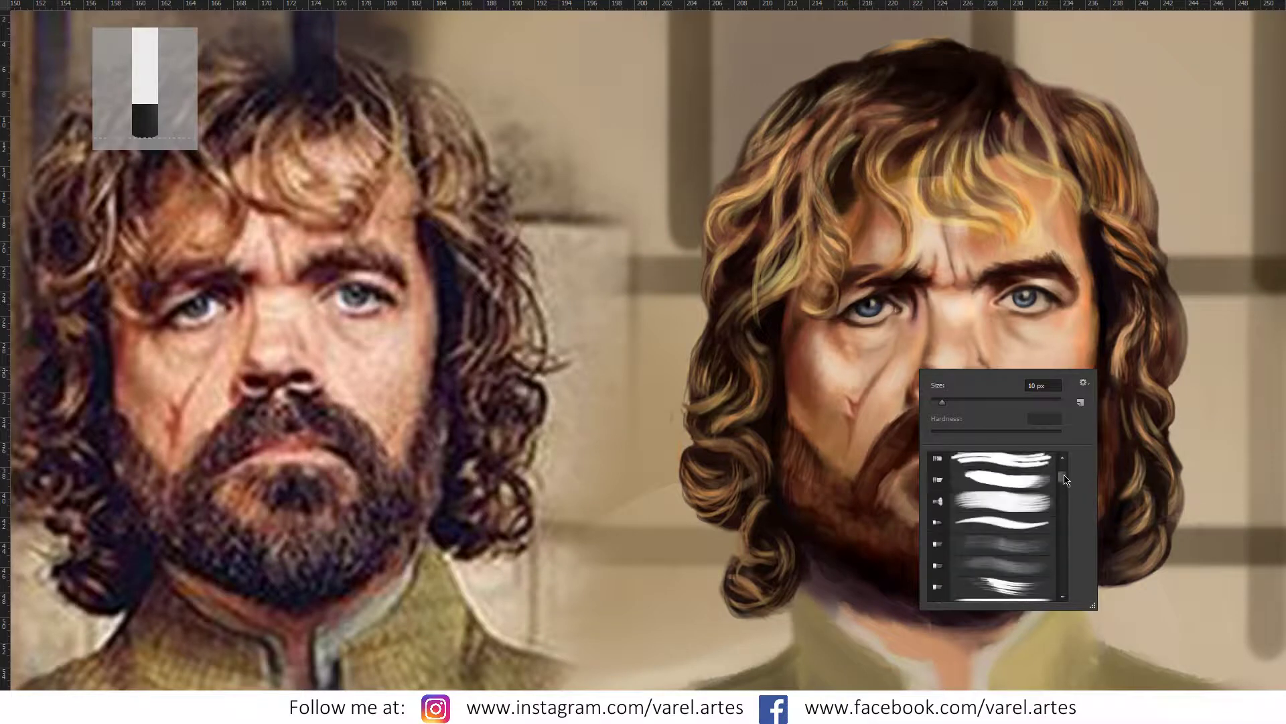
pyautogui.scroll(2, 1065, 480)
pyautogui.scroll(2, 1065, 480)
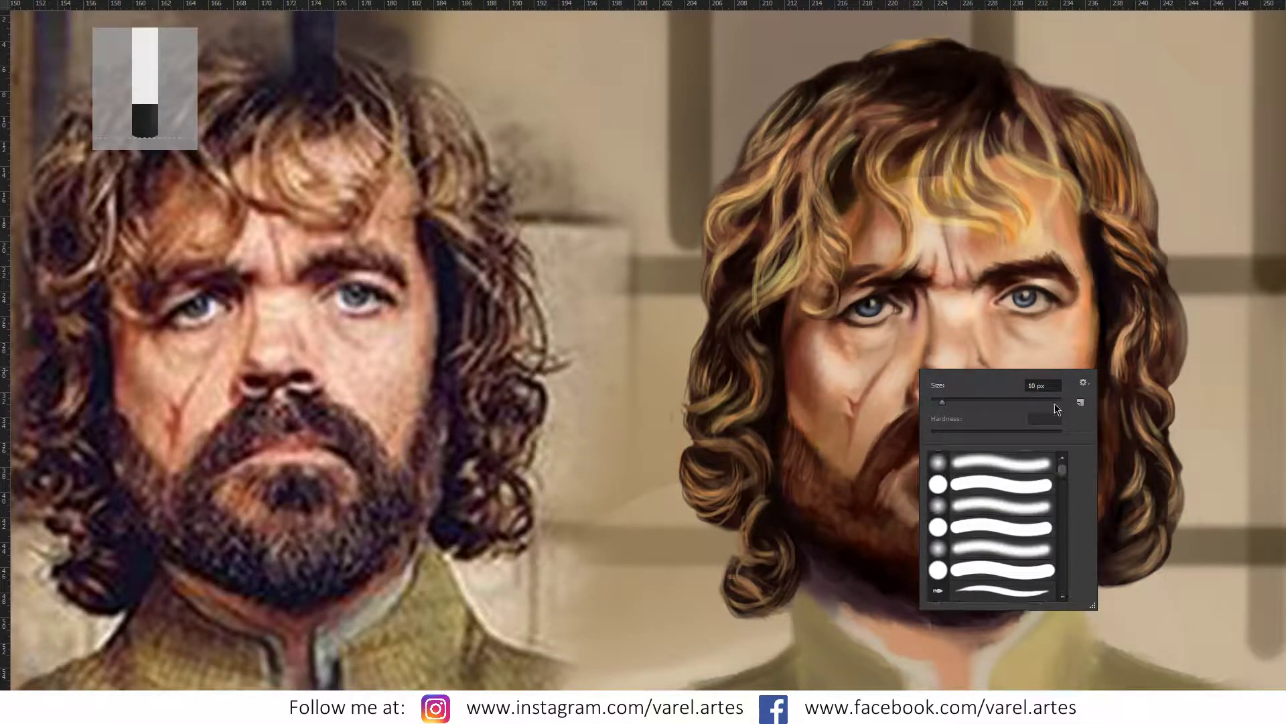
pyautogui.press('Escape')
pyautogui.scroll(5, 1051, 356)
pyautogui.moveTo(1103, 382); pyautogui.dragTo(1016, 381)
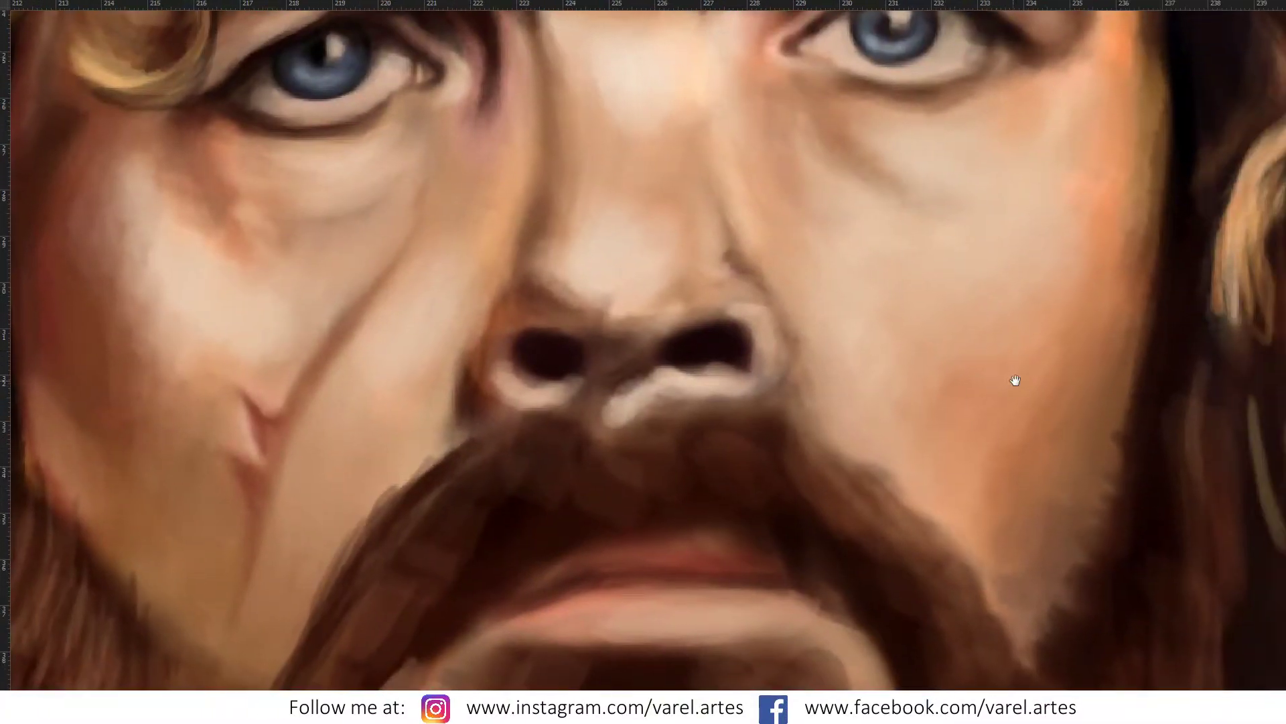
pyautogui.rightClick(972, 357)
# Step: With the 25 px textured brush, dab the right cheek, undo the brown dab, and blend a fainter one
pyautogui.moveTo(948, 358); pyautogui.dragTo(1008, 356)
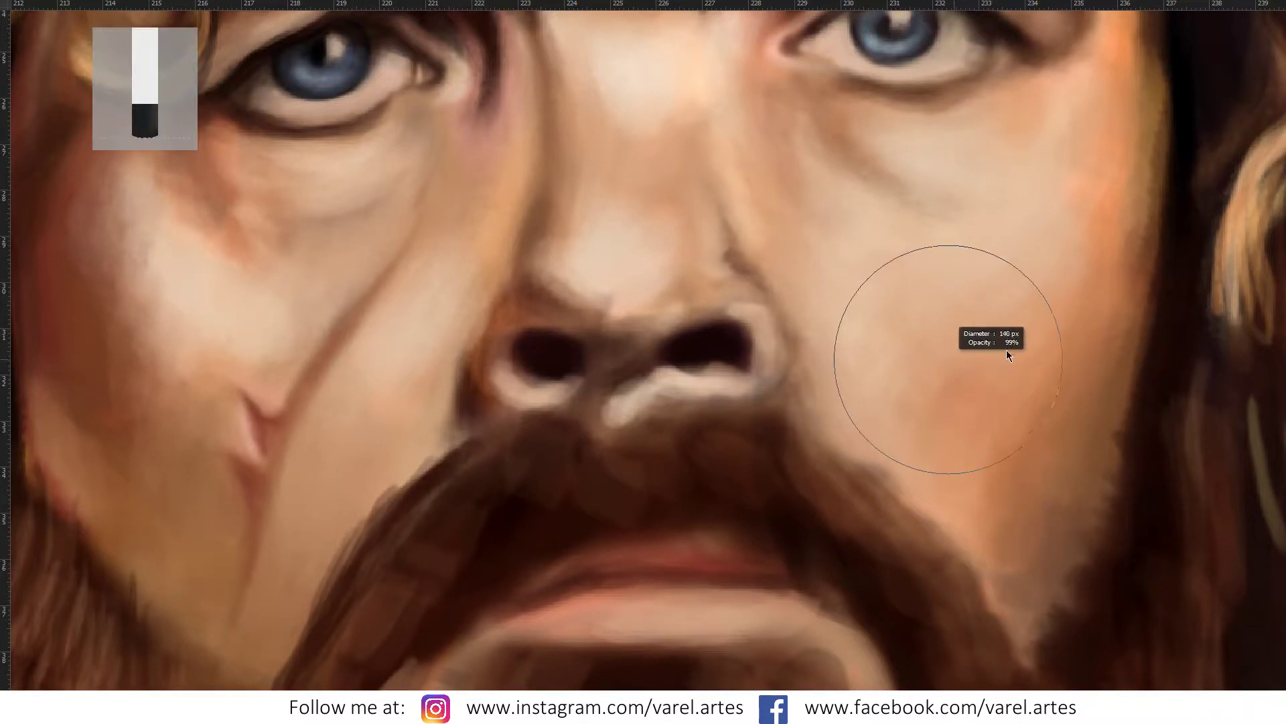
pyautogui.rightClick(991, 356)
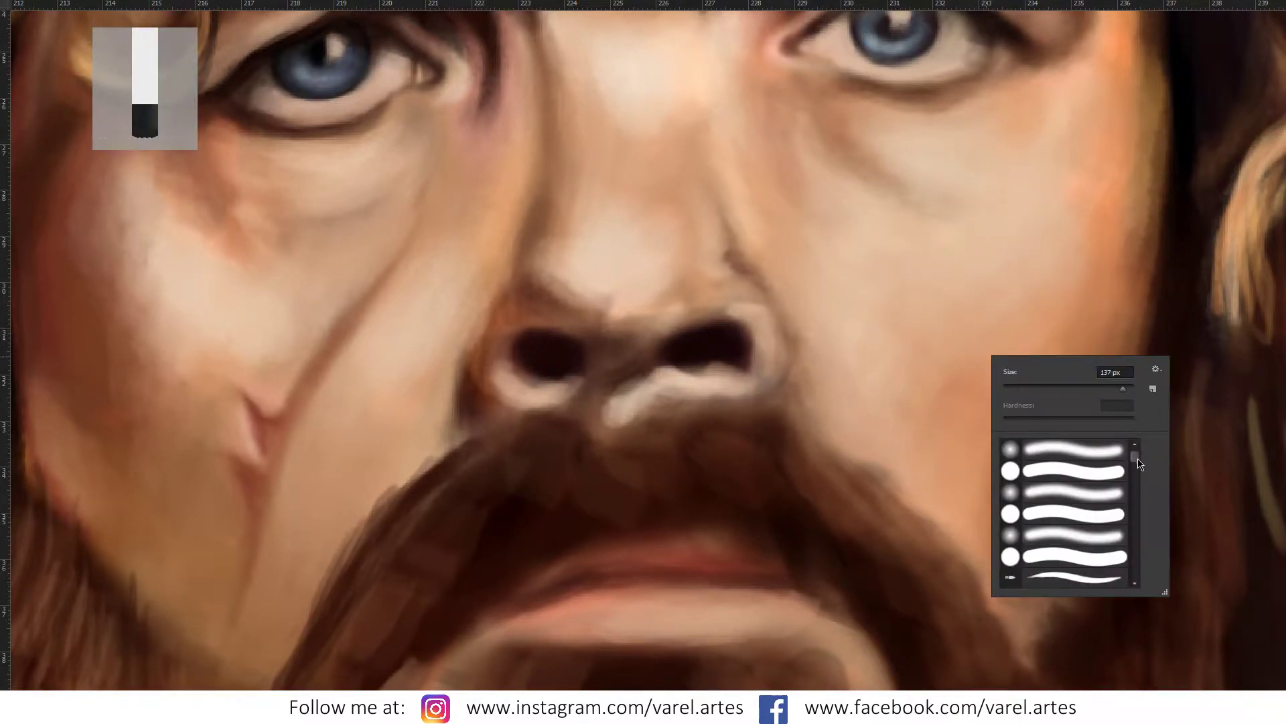
pyautogui.moveTo(1138, 460); pyautogui.dragTo(1139, 473)
pyautogui.click(1098, 570)
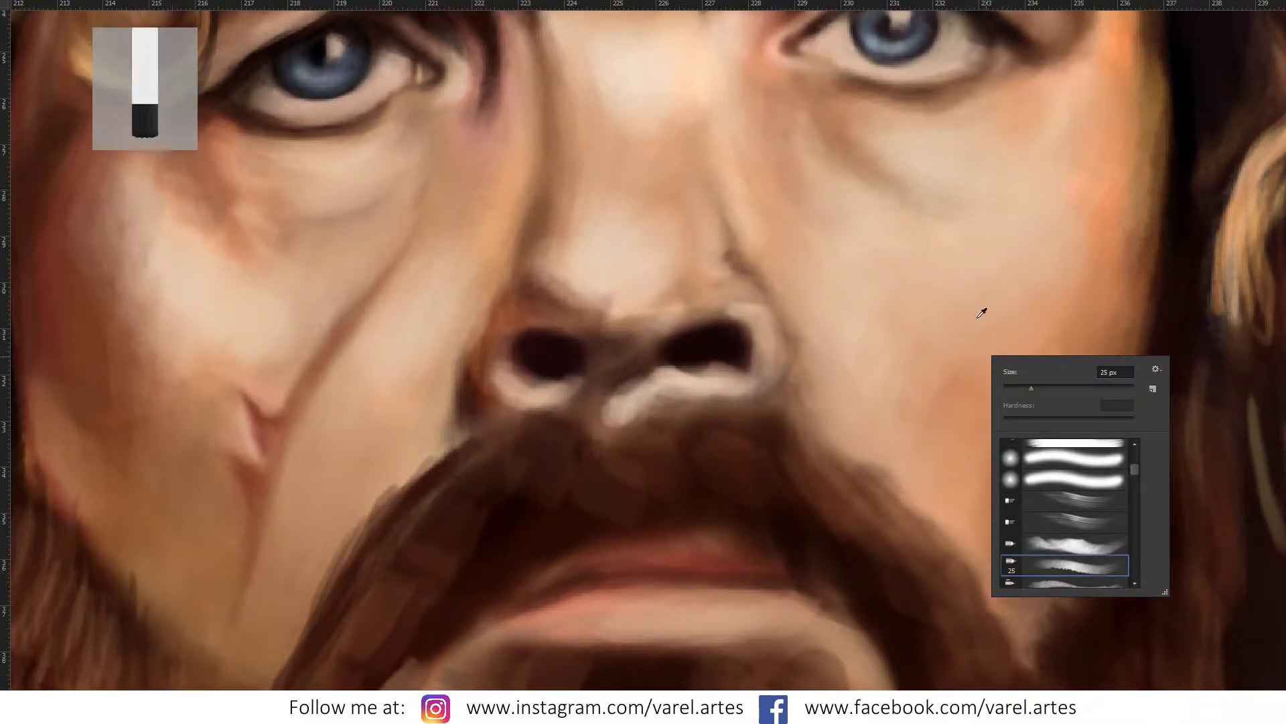
pyautogui.keyDown('alt'); pyautogui.click(983, 312); pyautogui.keyUp('alt')
pyautogui.click(964, 335)
pyautogui.hotkey('ctrl', 'z')
pyautogui.click(956, 324)
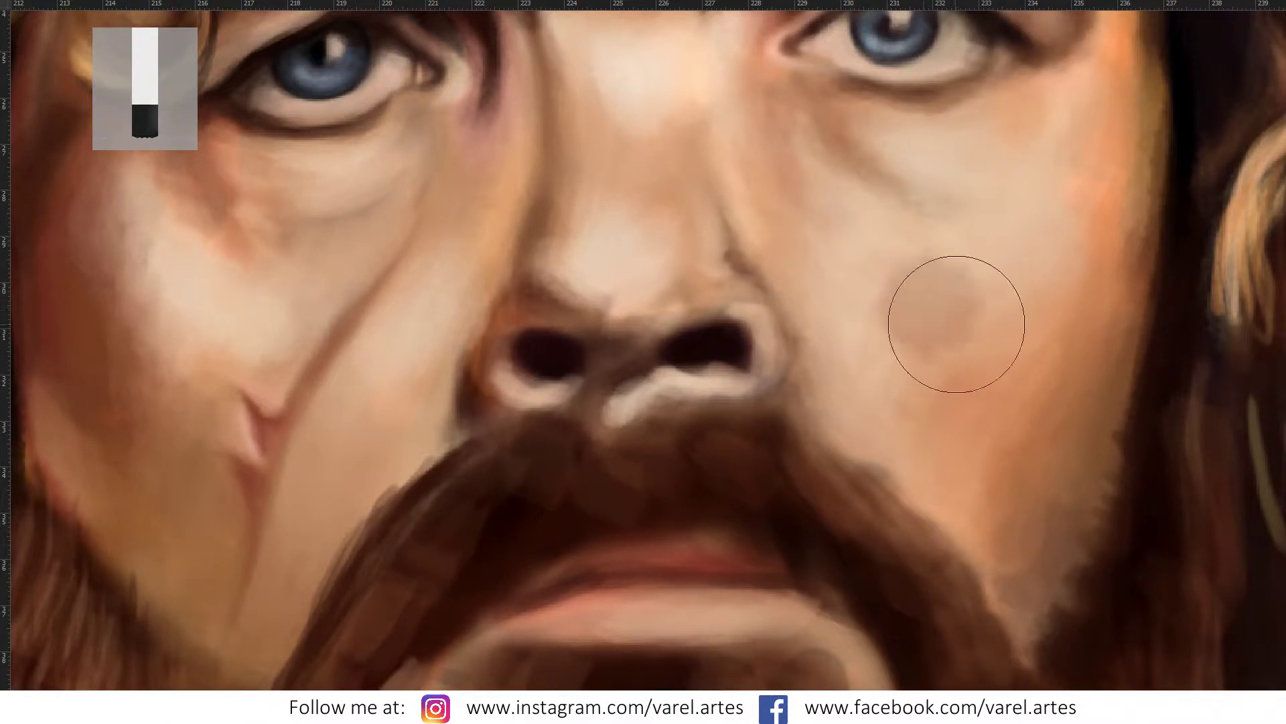
pyautogui.moveTo(947, 310); pyautogui.dragTo(979, 339)
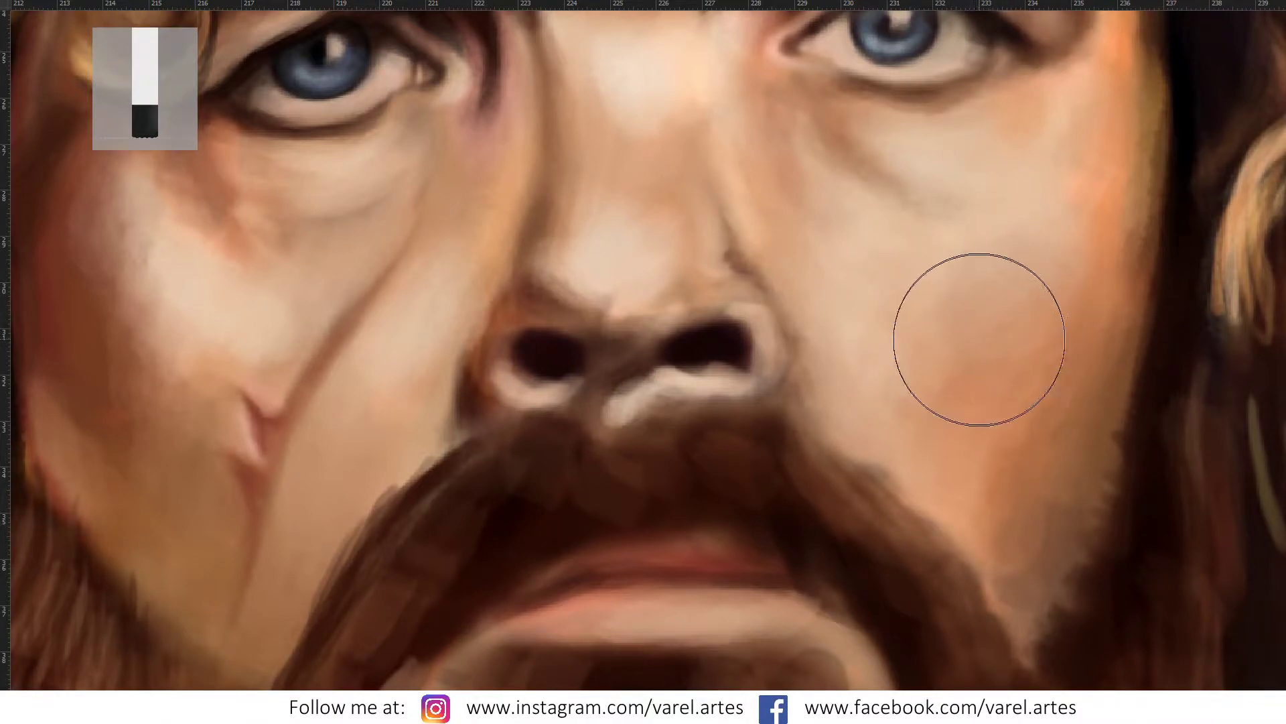
# Step: Switch to a different brush preset and sample the cheek colour for soft blending
pyautogui.rightClick(982, 332)
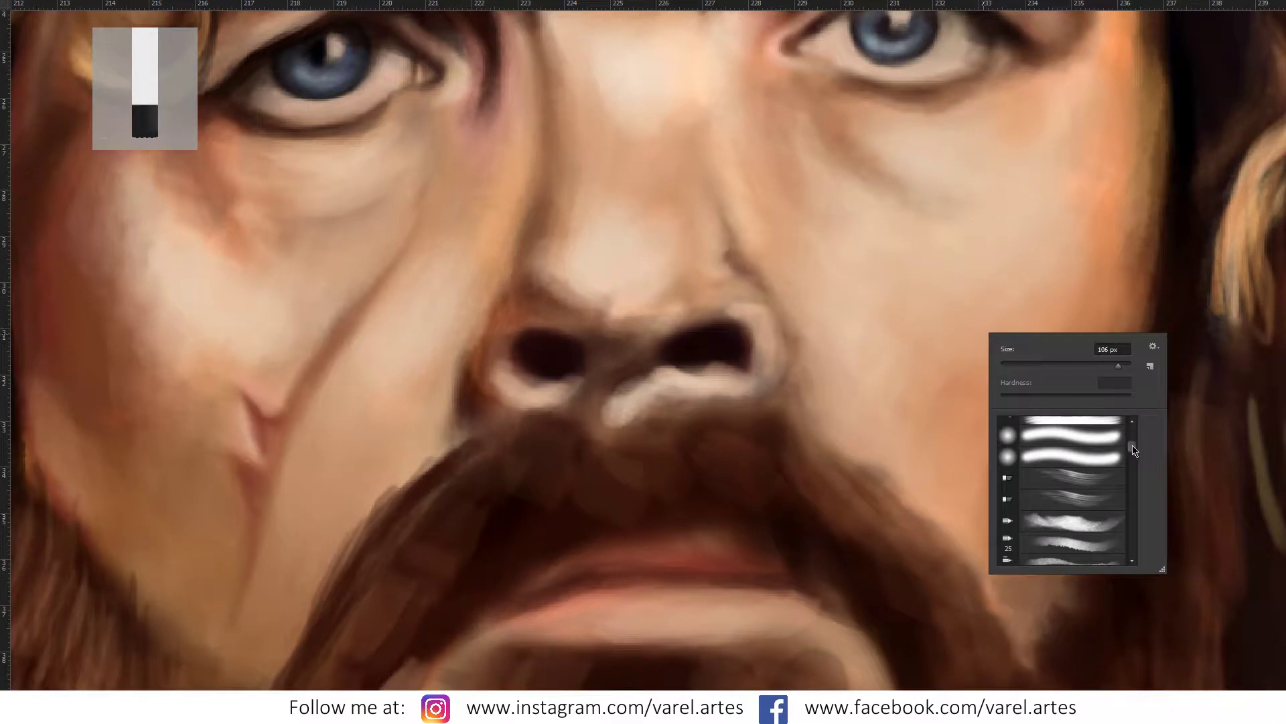
pyautogui.scroll(-2, 1134, 451)
pyautogui.scroll(-2, 1104, 475)
pyautogui.doubleClick(1103, 474)
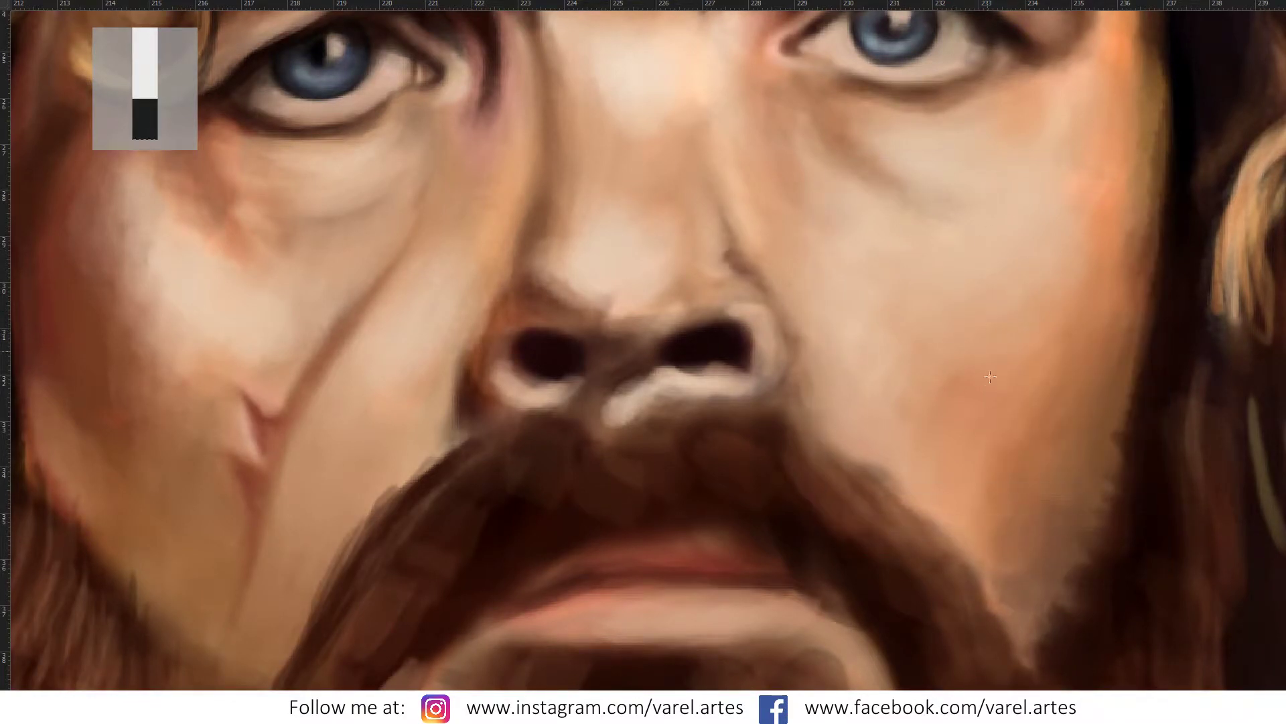
pyautogui.keyDown('alt'); pyautogui.click(995, 355); pyautogui.keyUp('alt')
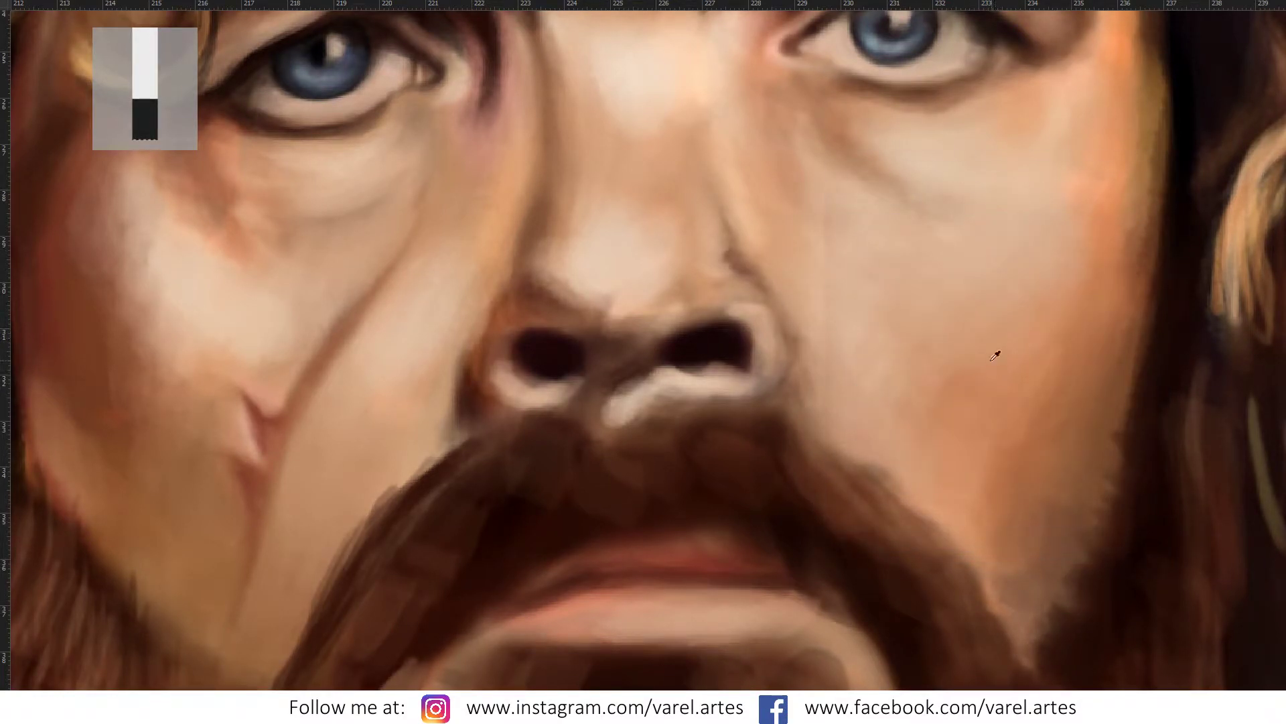
pyautogui.rightClick(1006, 355)
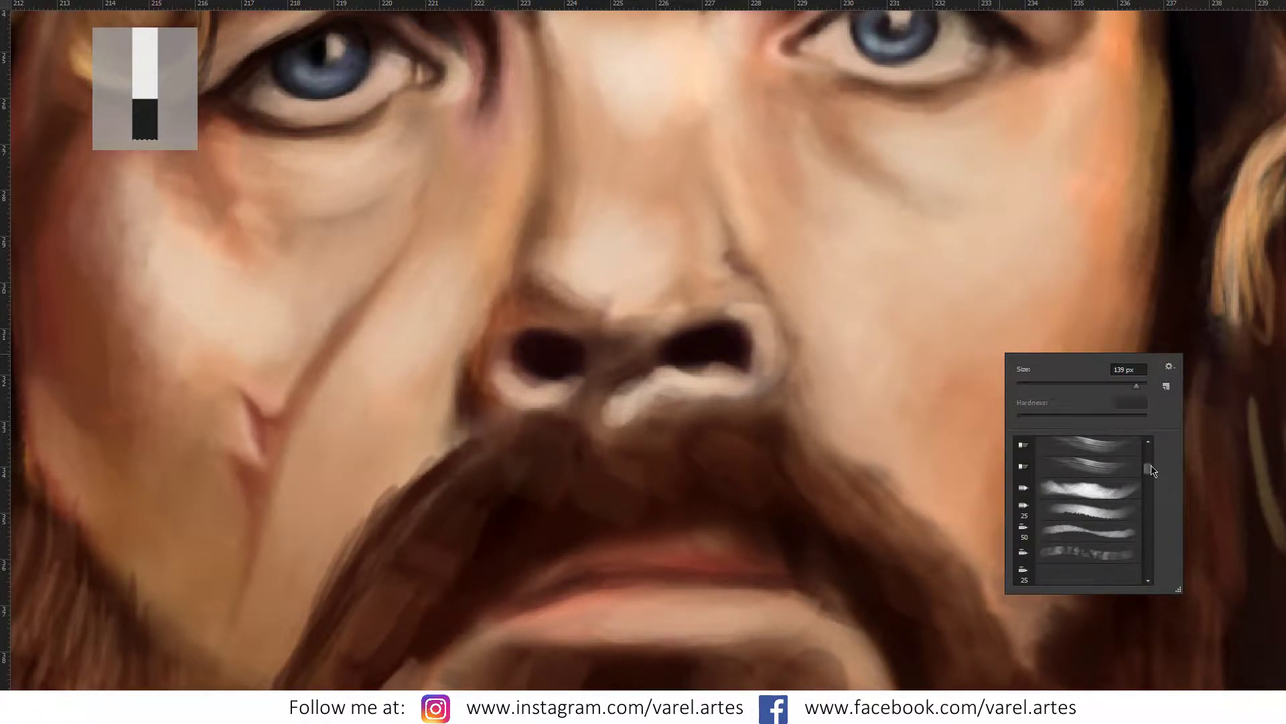
pyautogui.scroll(1, 1153, 473)
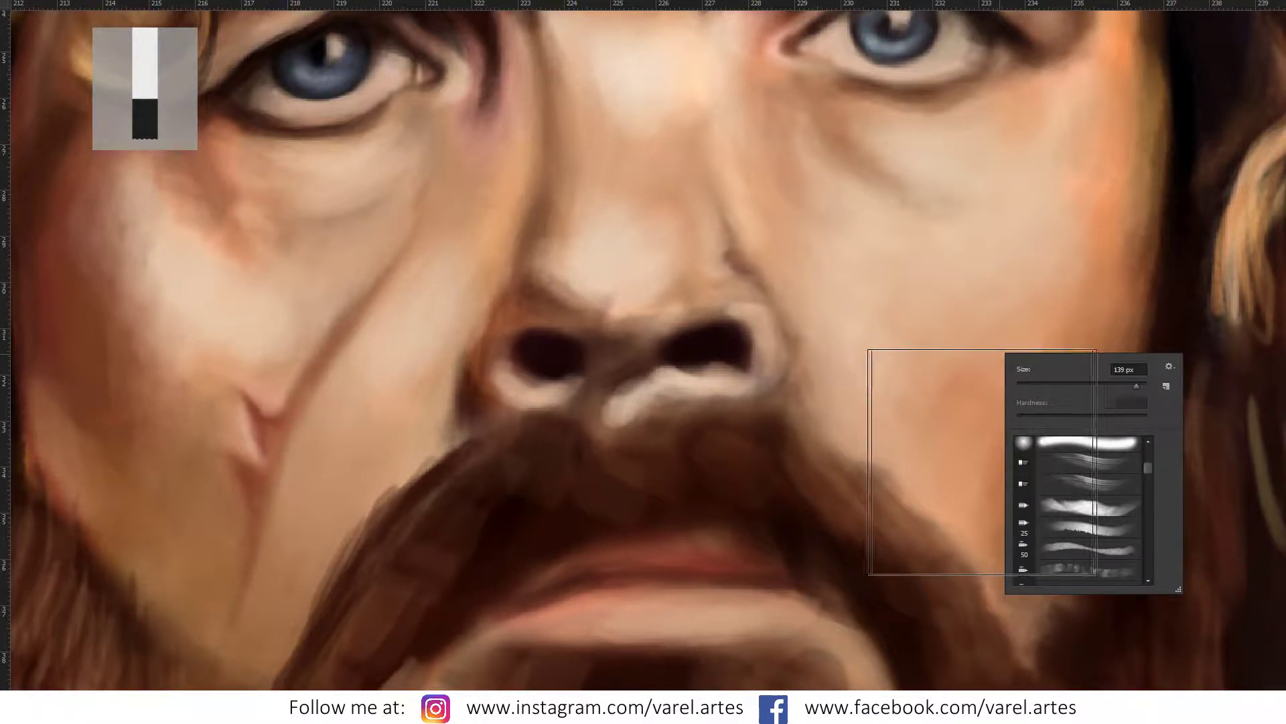
pyautogui.click(821, 389)
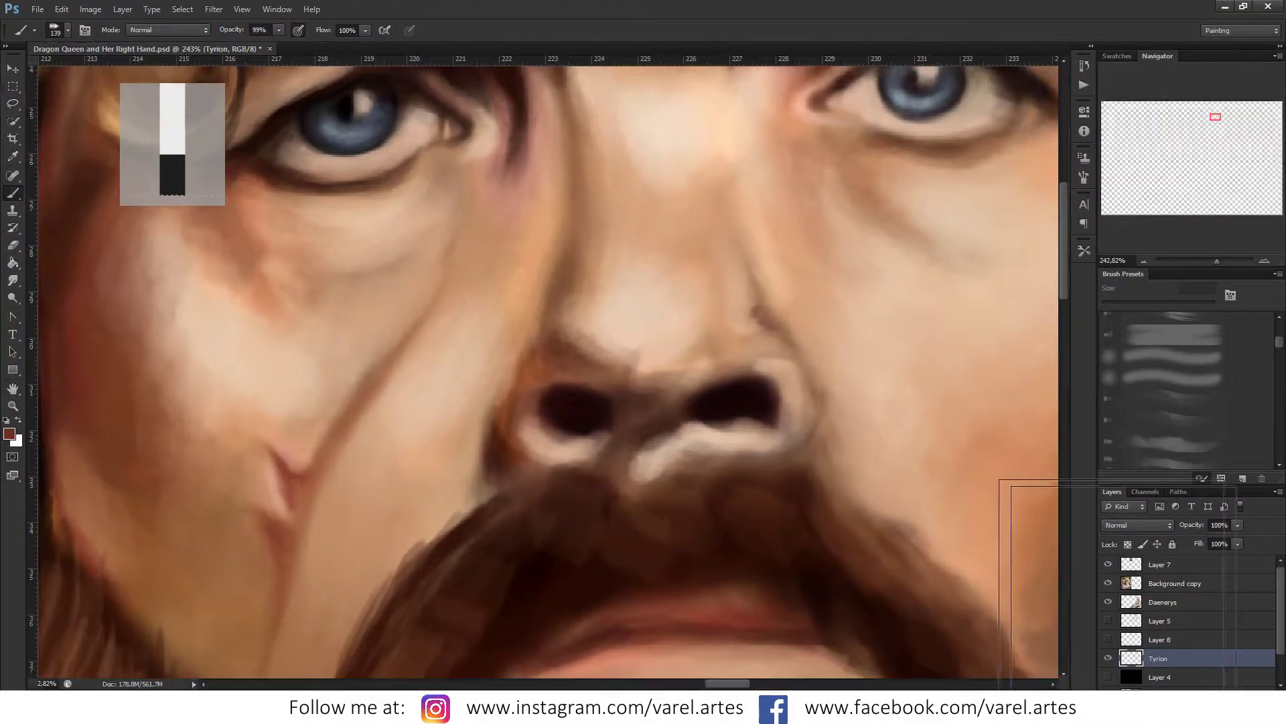
# Step: Add a new empty layer, reset the colour to black, and shrink the brush at about 13% opacity
pyautogui.hotkey('ctrl', 'shift', 'alt', 'n')
pyautogui.press('1')
pyautogui.press('2')
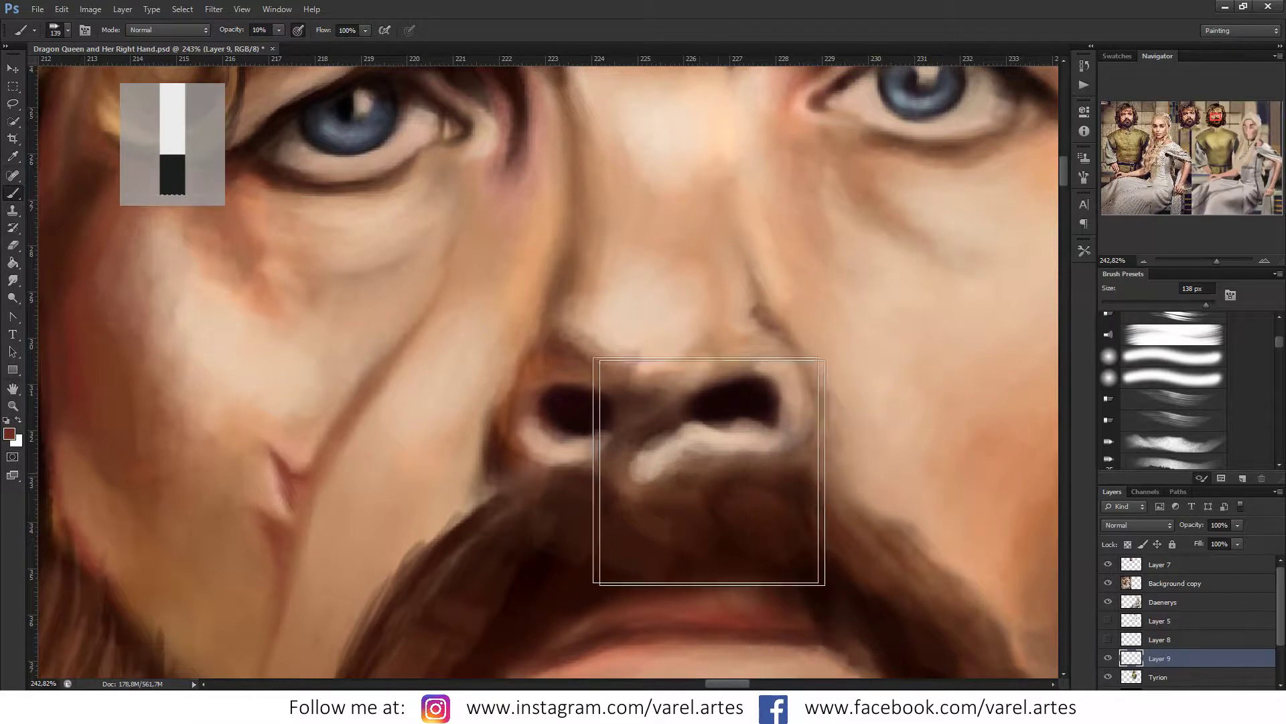
pyautogui.moveTo(593, 281); pyautogui.dragTo(509, 289)
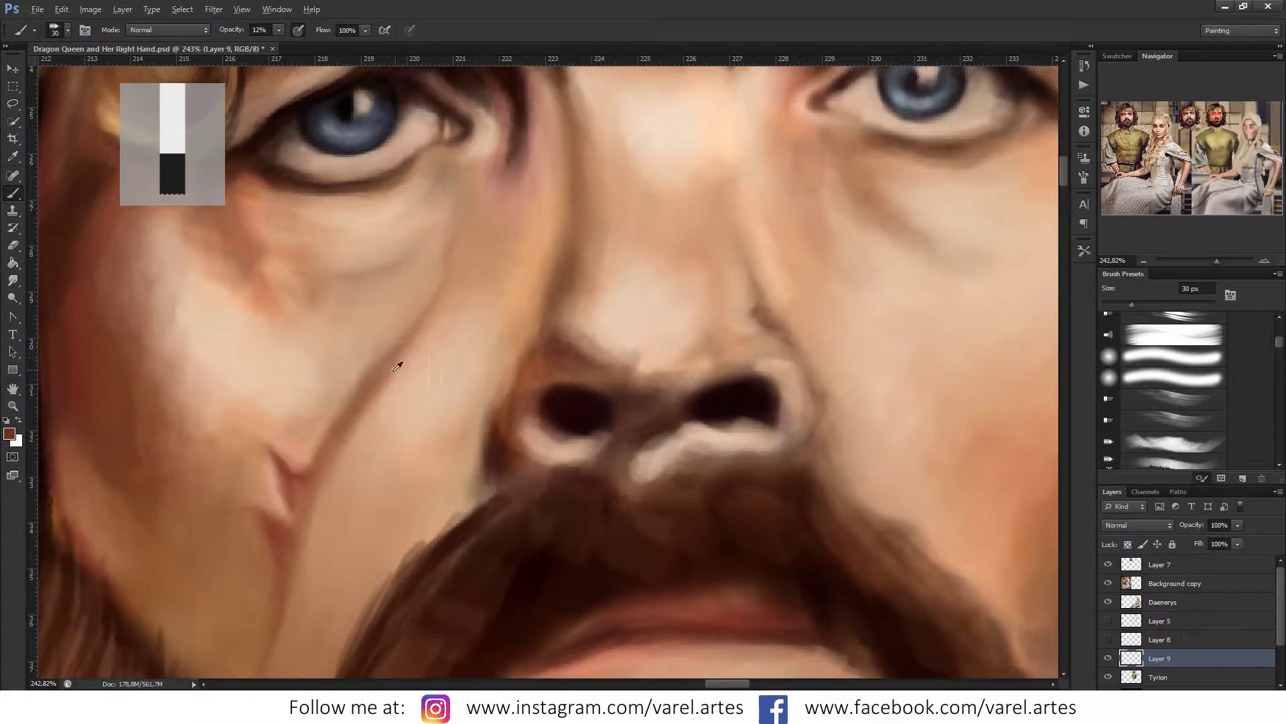
pyautogui.click(6, 419)
pyautogui.moveTo(238, 270); pyautogui.dragTo(221, 270)
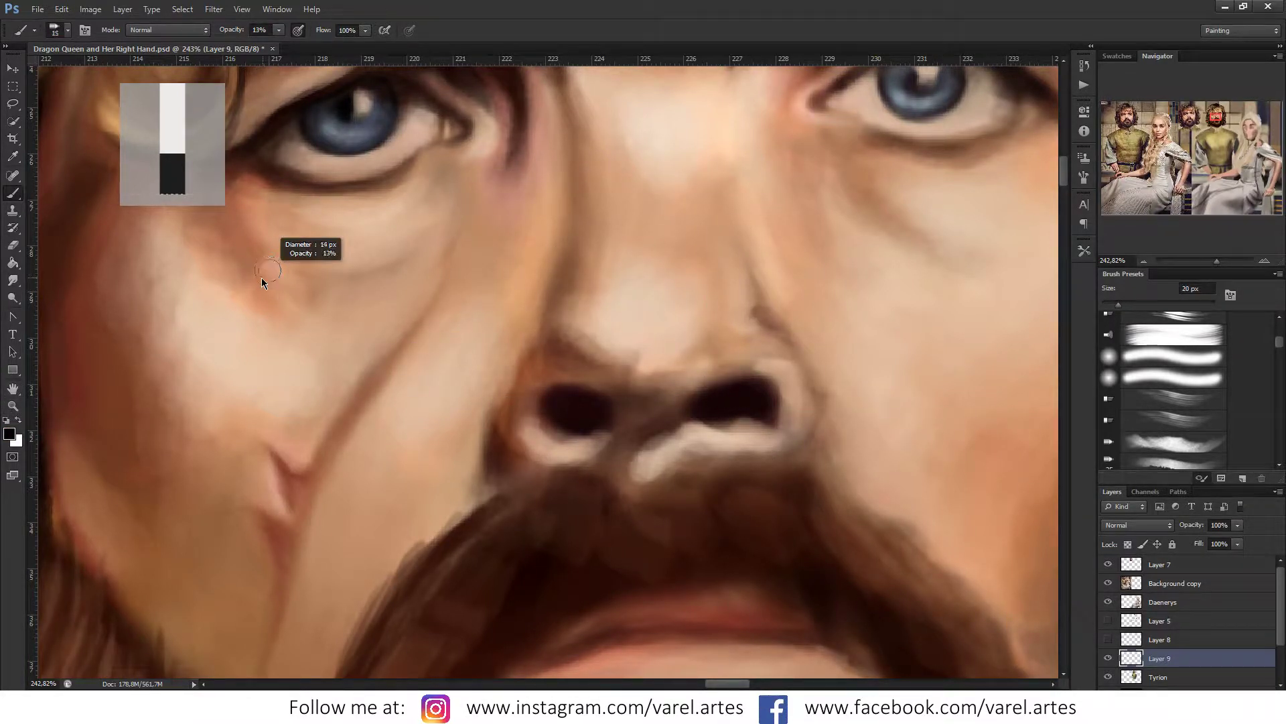
pyautogui.press('1')
pyautogui.press('3')
# Step: Choose the hard round brush and try light strokes on the cheek, then undo them
pyautogui.rightClick(372, 309)
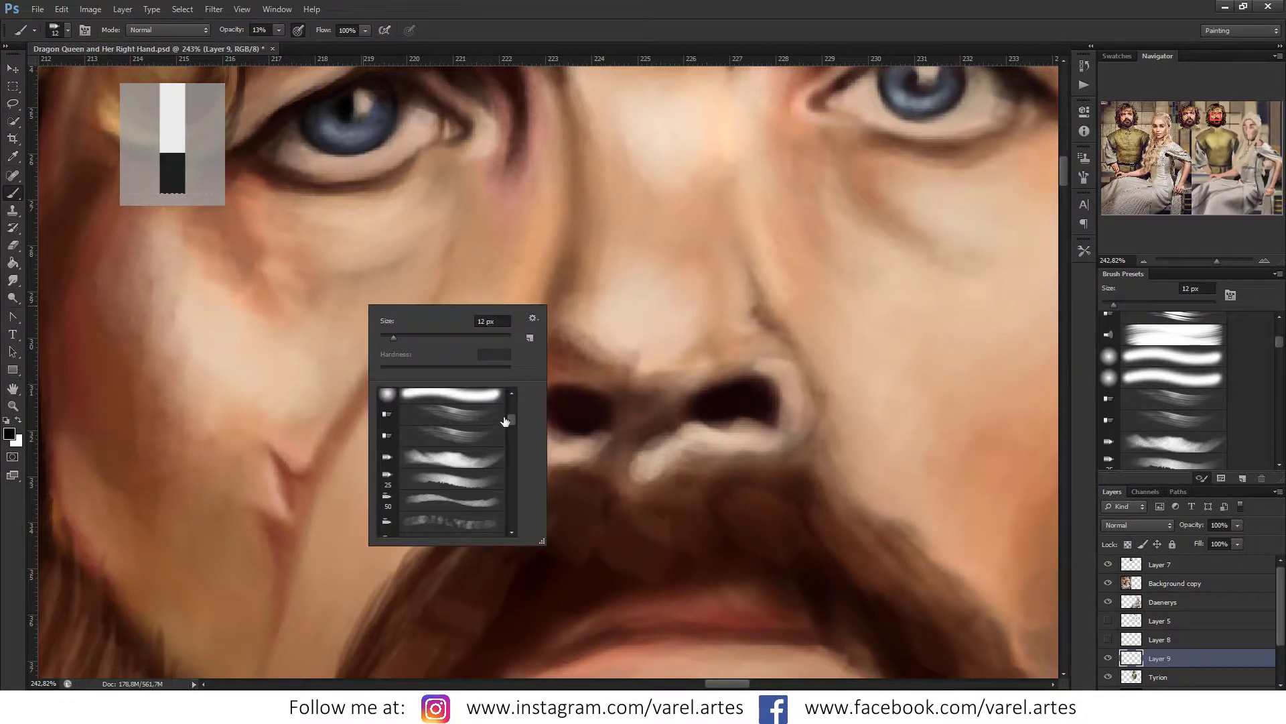
pyautogui.click(469, 420)
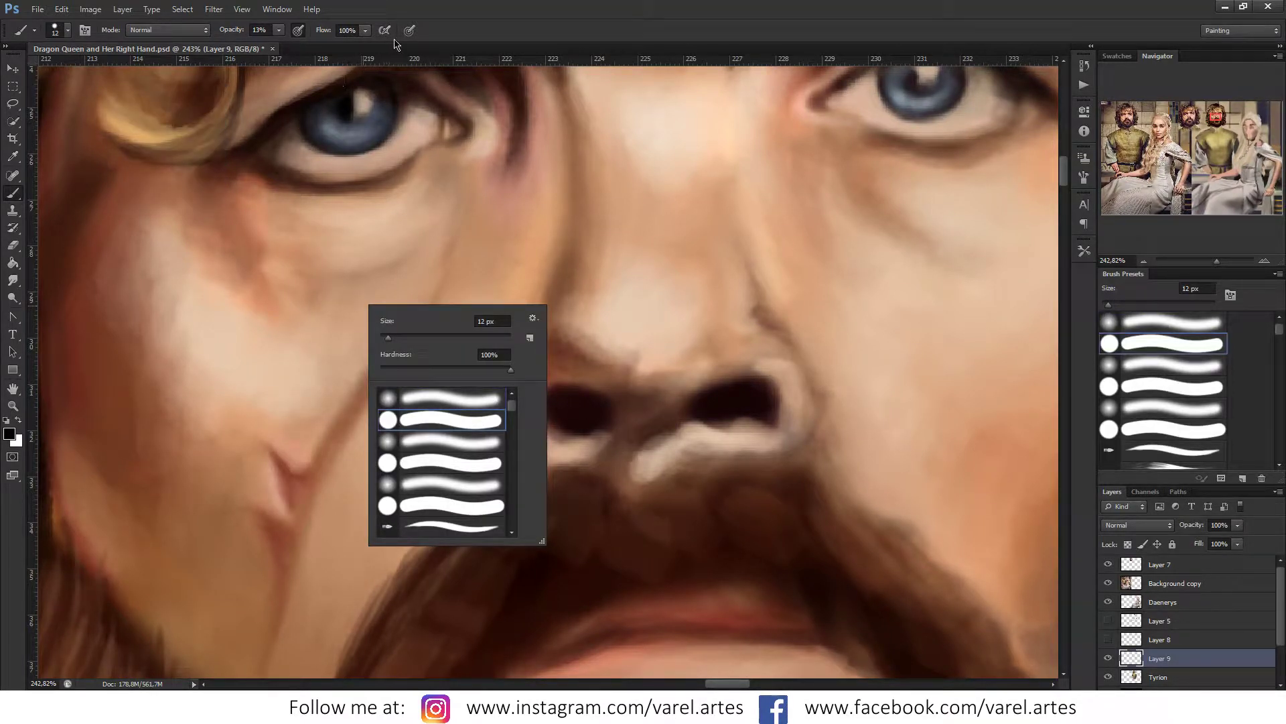
pyautogui.press('Escape')
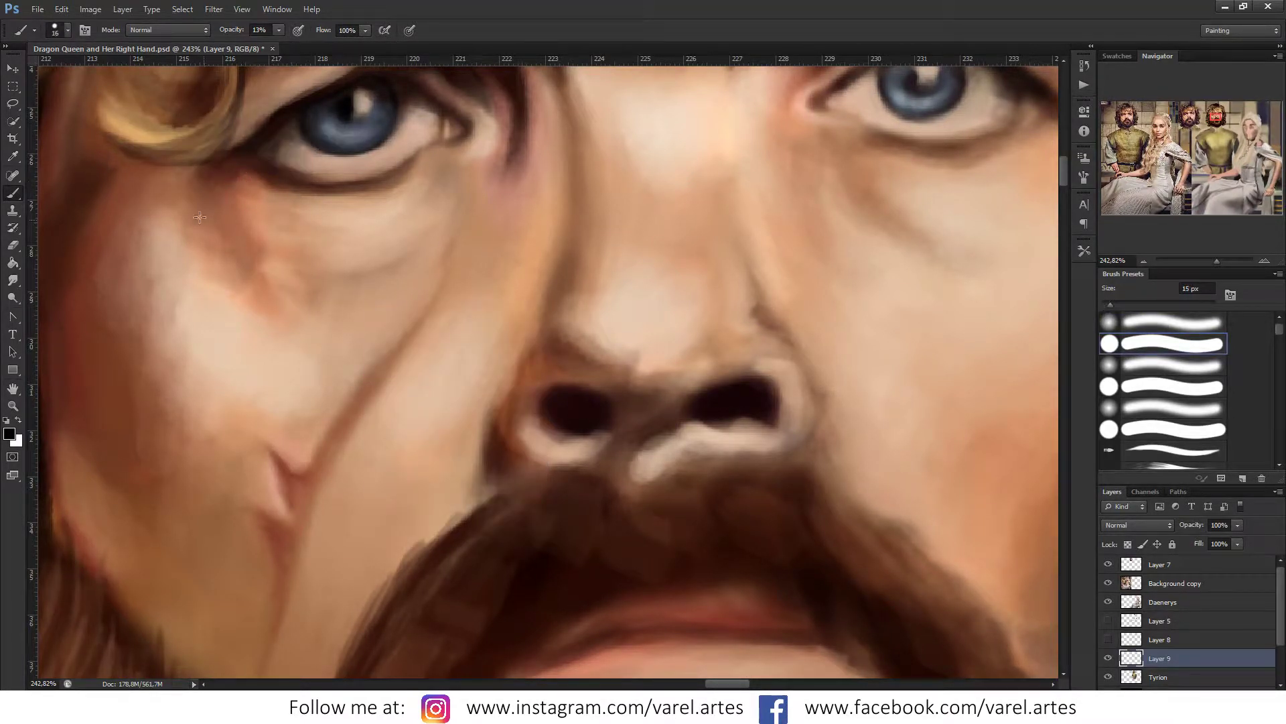
pyautogui.moveTo(288, 201); pyautogui.dragTo(281, 302)
pyautogui.moveTo(198, 378); pyautogui.dragTo(362, 305)
pyautogui.hotkey('ctrl', 'alt', 'z')
pyautogui.hotkey('ctrl', 'alt', 'z')
pyautogui.hotkey('ctrl', 'alt', 'z')
# Step: Move Layer 9 to the top of the stack and set a 17 px bristle-tip brush at 100% opacity
pyautogui.moveTo(1163, 658); pyautogui.dragTo(1163, 562)
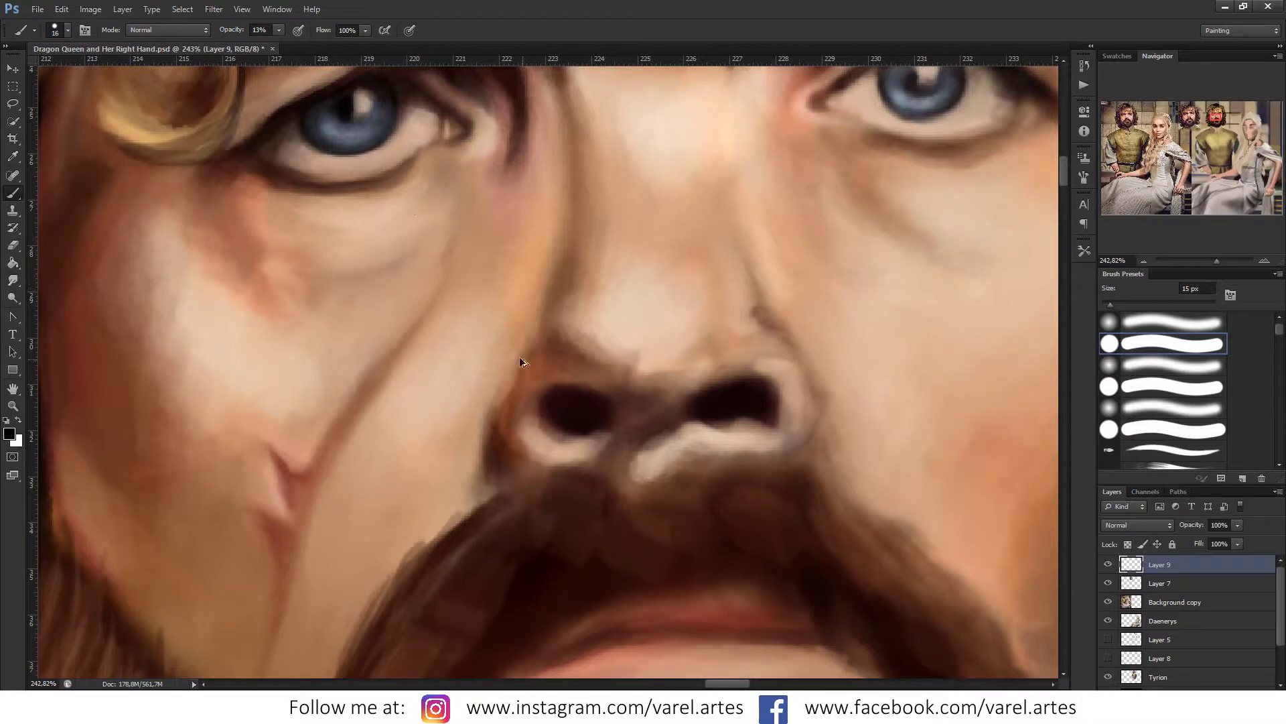
pyautogui.rightClick(492, 353)
pyautogui.moveTo(529, 379); pyautogui.dragTo(530, 379)
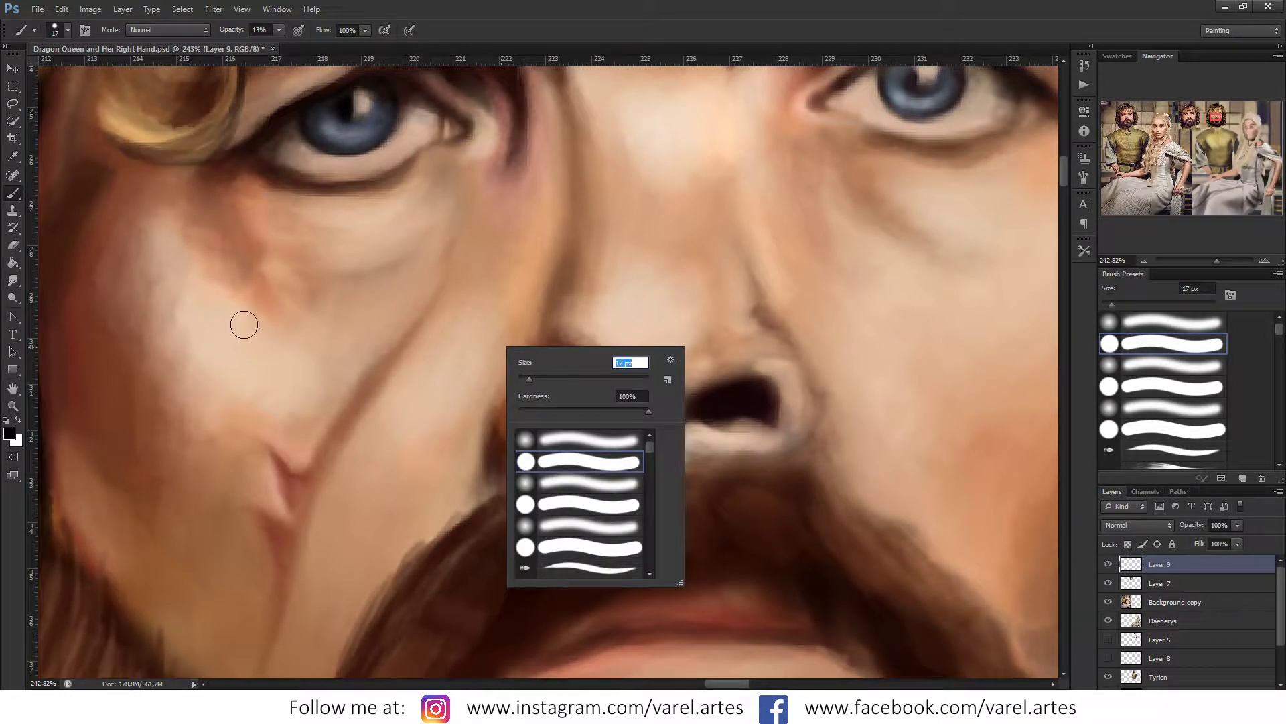
pyautogui.moveTo(229, 30); pyautogui.dragTo(272, 30)
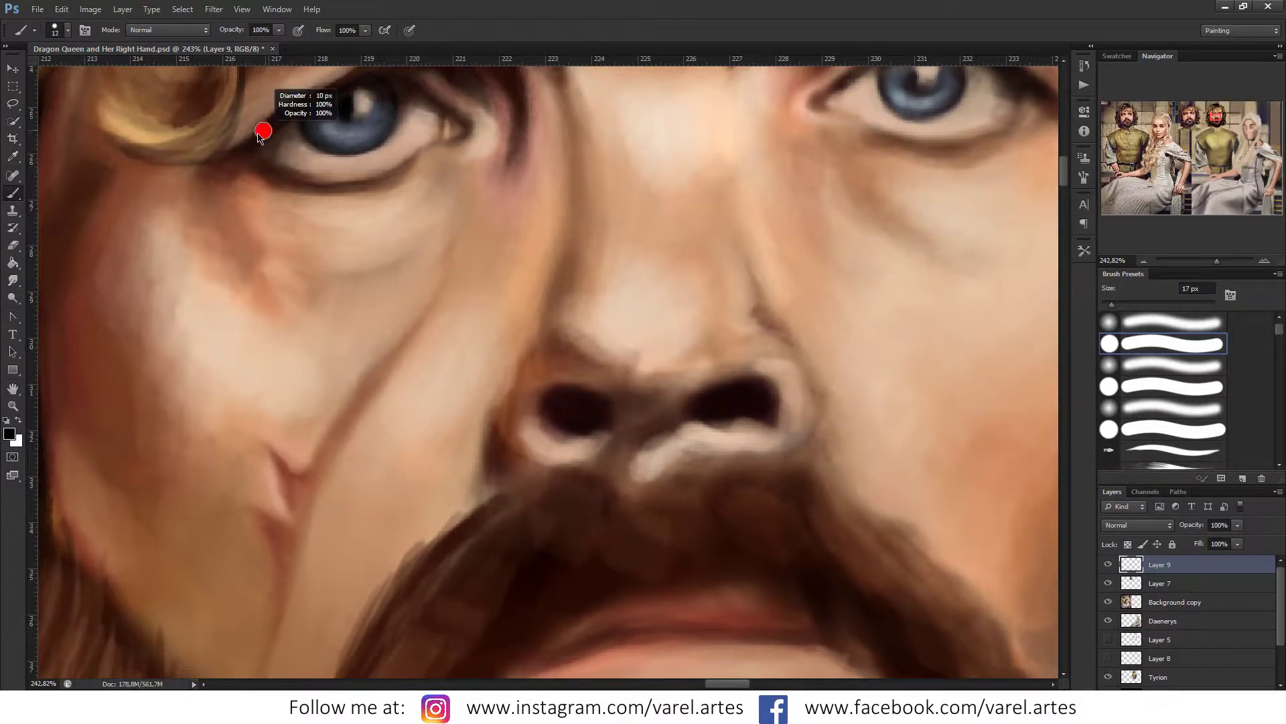
pyautogui.rightClick(333, 111)
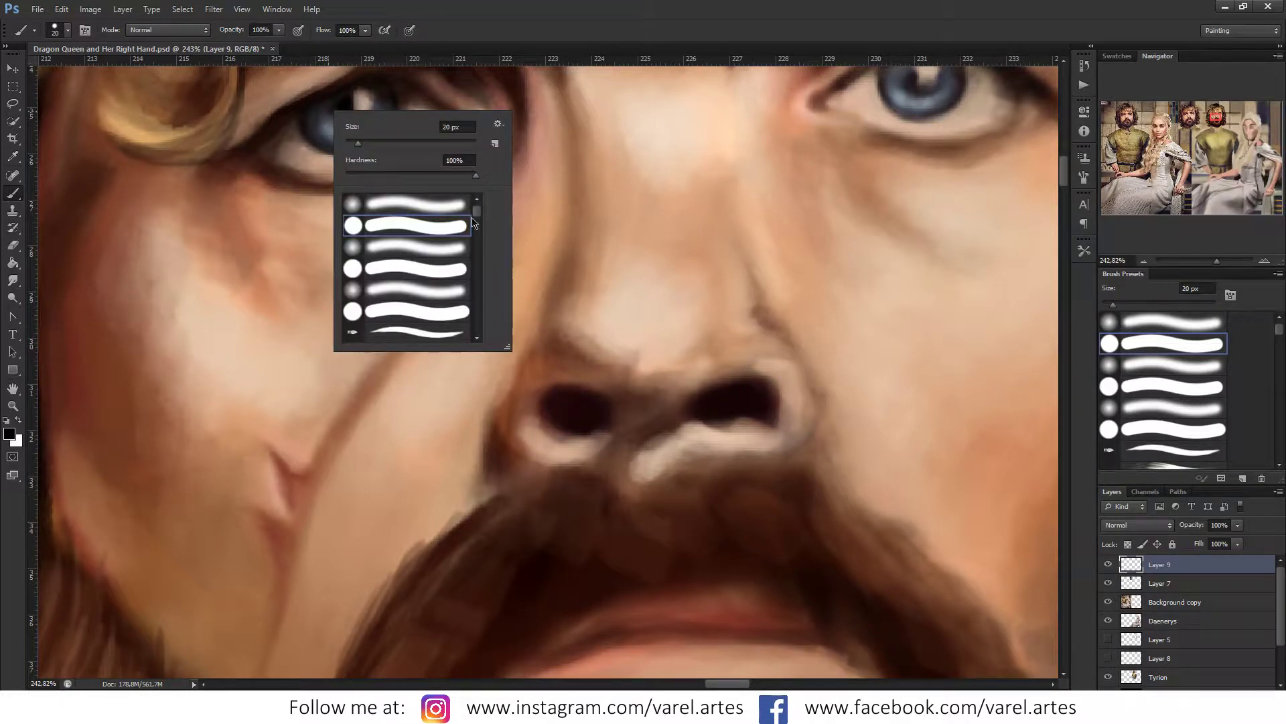
pyautogui.click(415, 331)
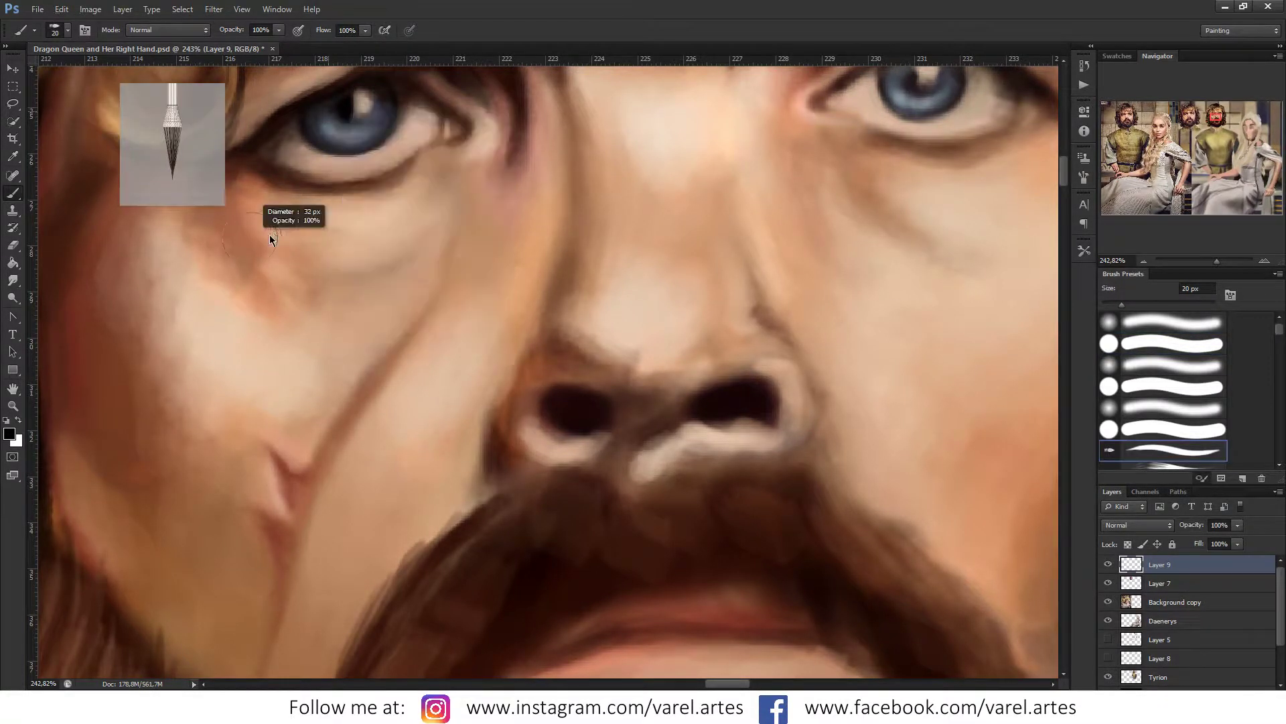
# Step: Hand-letter a large black '2mint's' across Tyrion's face
pyautogui.moveTo(239, 213); pyautogui.dragTo(380, 355)
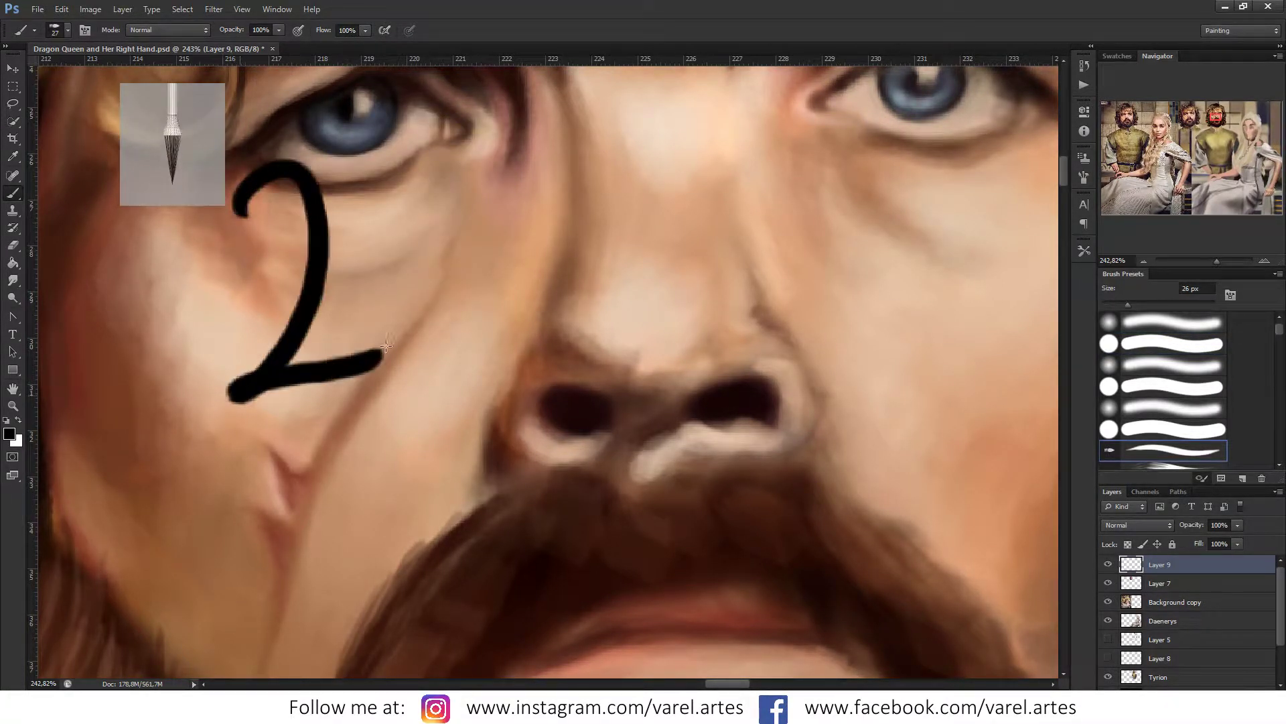
pyautogui.moveTo(401, 253); pyautogui.dragTo(552, 308)
pyautogui.click(543, 196)
pyautogui.moveTo(566, 231)
pyautogui.mouseDown()
pyautogui.moveTo(578, 305)
pyautogui.moveTo(670, 271)
pyautogui.mouseUp()
pyautogui.moveTo(663, 156); pyautogui.dragTo(705, 269)
pyautogui.moveTo(646, 203); pyautogui.dragTo(706, 196)
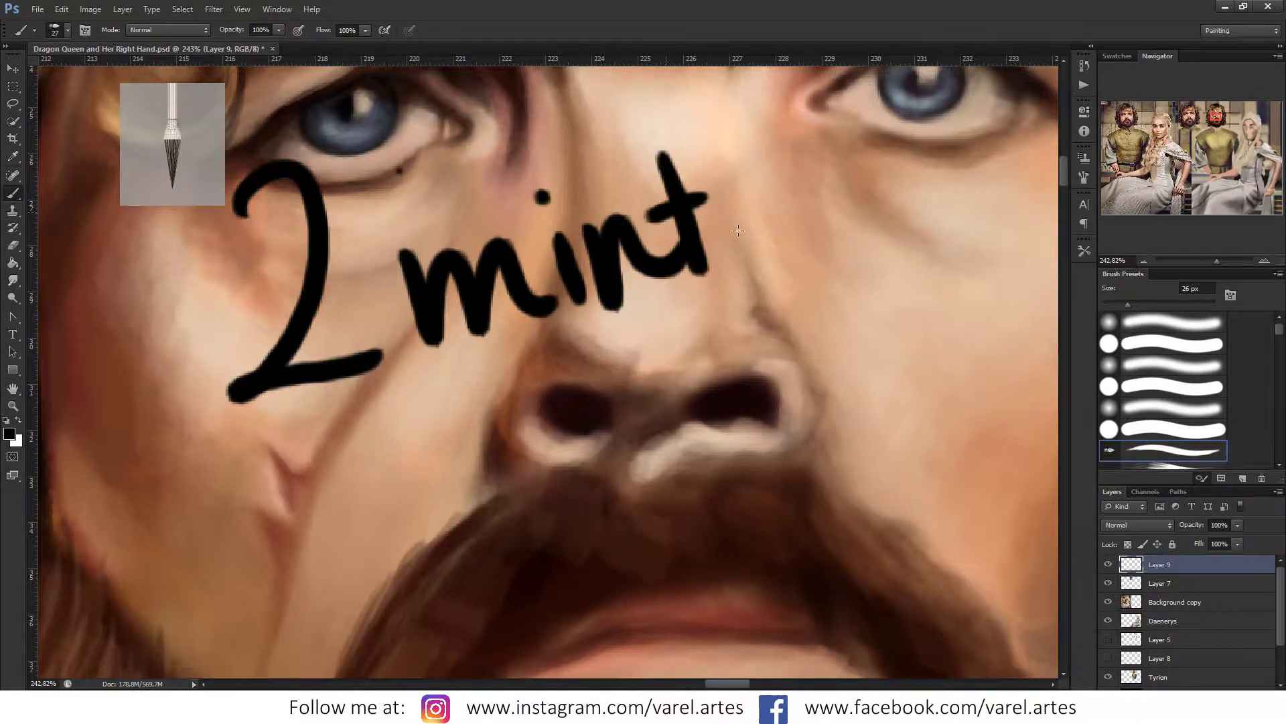
pyautogui.click(742, 239)
pyautogui.click(739, 239)
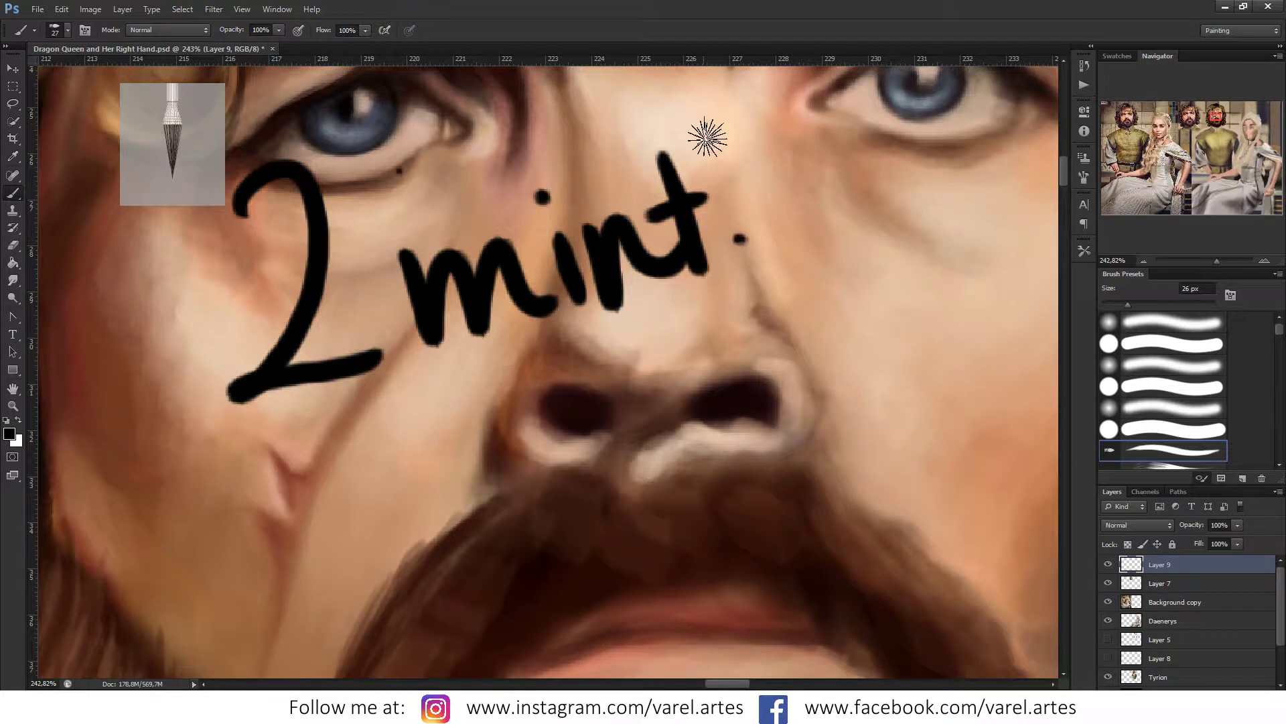
pyautogui.moveTo(709, 127); pyautogui.dragTo(715, 154)
pyautogui.moveTo(777, 141)
pyautogui.mouseDown()
pyautogui.moveTo(804, 201)
pyautogui.moveTo(763, 247)
pyautogui.mouseUp()
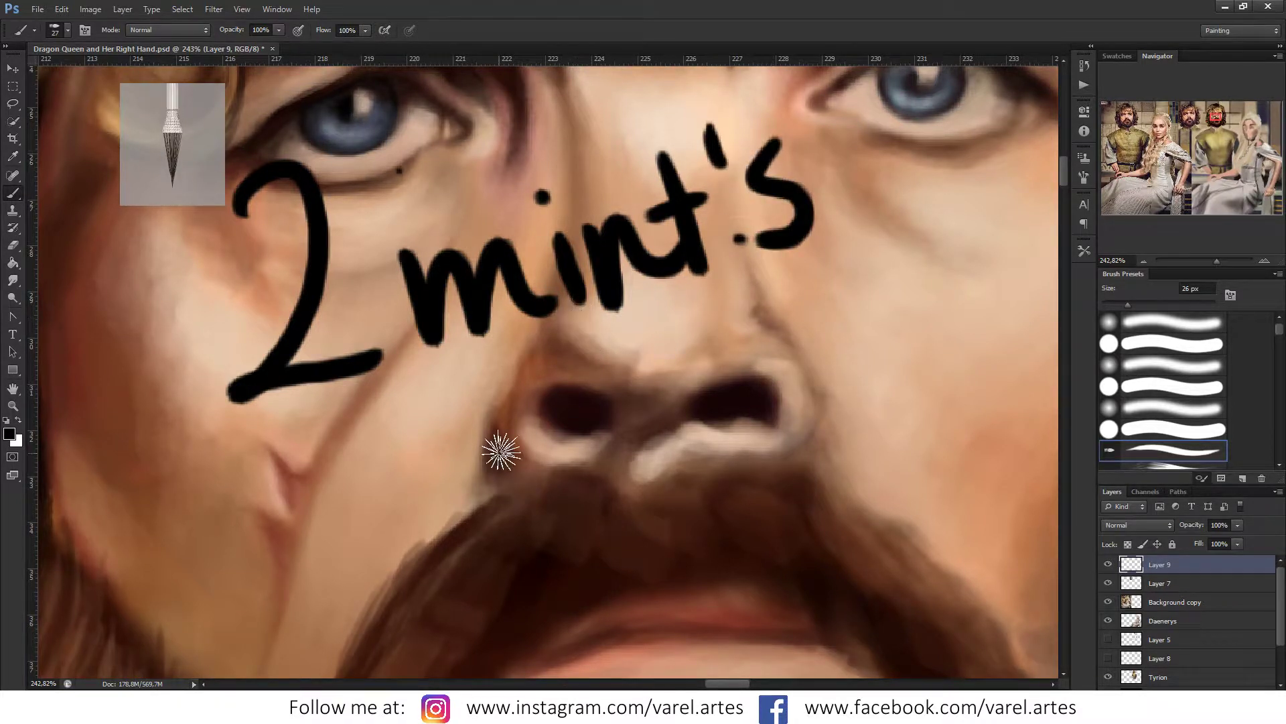
# Step: Paint 'BRB' in black below it near the nose
pyautogui.moveTo(477, 432)
pyautogui.mouseDown()
pyautogui.moveTo(517, 551)
pyautogui.moveTo(512, 575)
pyautogui.mouseUp()
pyautogui.moveTo(589, 412)
pyautogui.mouseDown()
pyautogui.moveTo(613, 508)
pyautogui.moveTo(700, 469)
pyautogui.mouseUp()
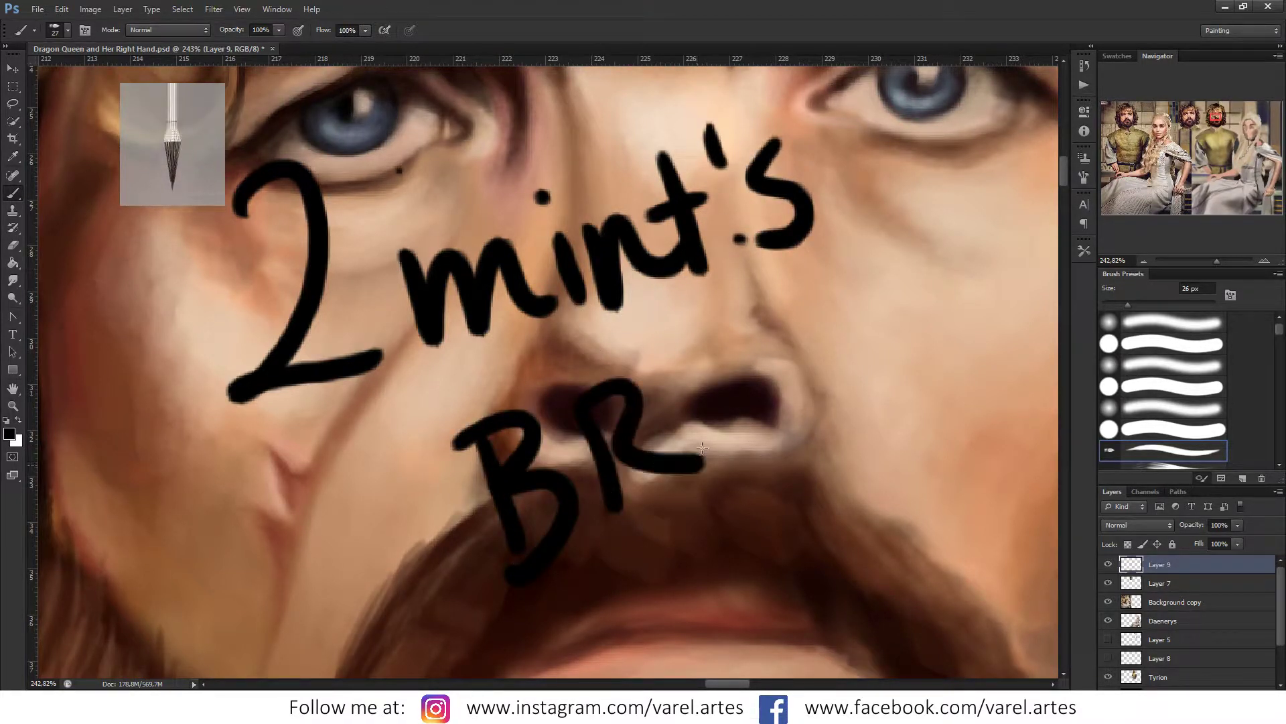
pyautogui.moveTo(702, 396); pyautogui.dragTo(727, 448)
pyautogui.moveTo(668, 360); pyautogui.dragTo(718, 461)
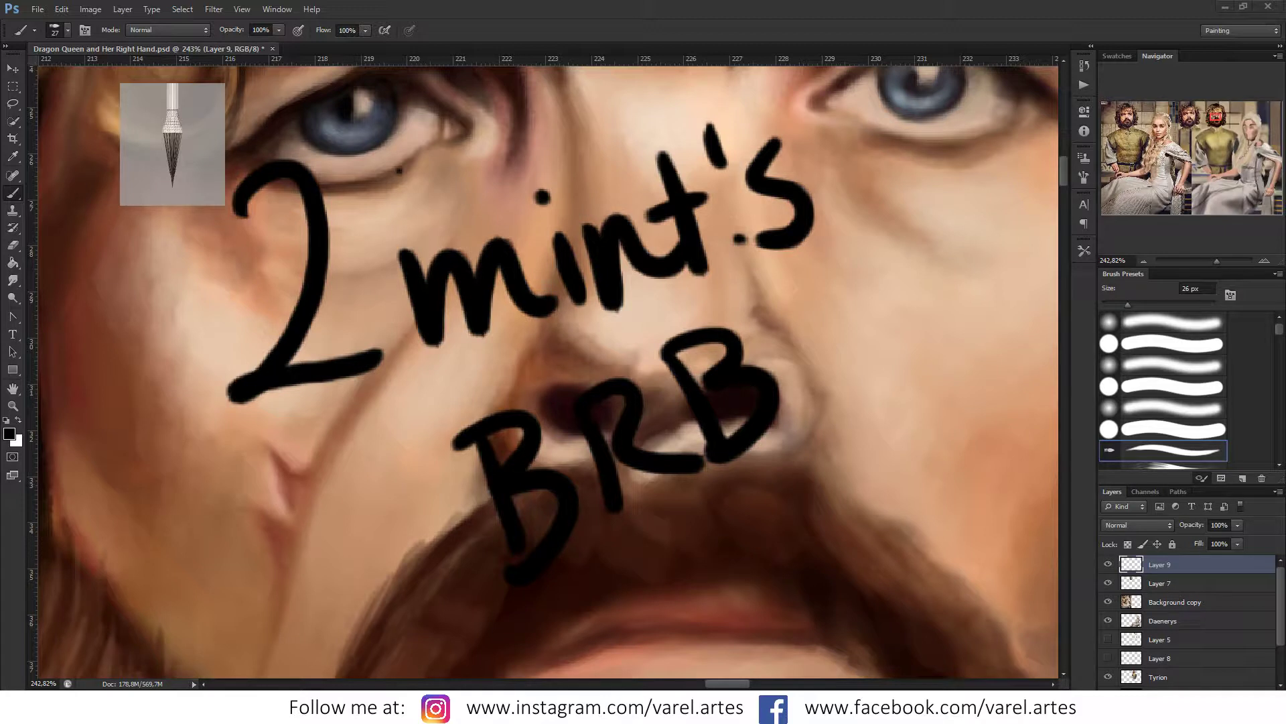
# Step: Scroll the view while the black '2 mint's BRB' note stays on Layer 9
pyautogui.scroll(-1, 559, 332)
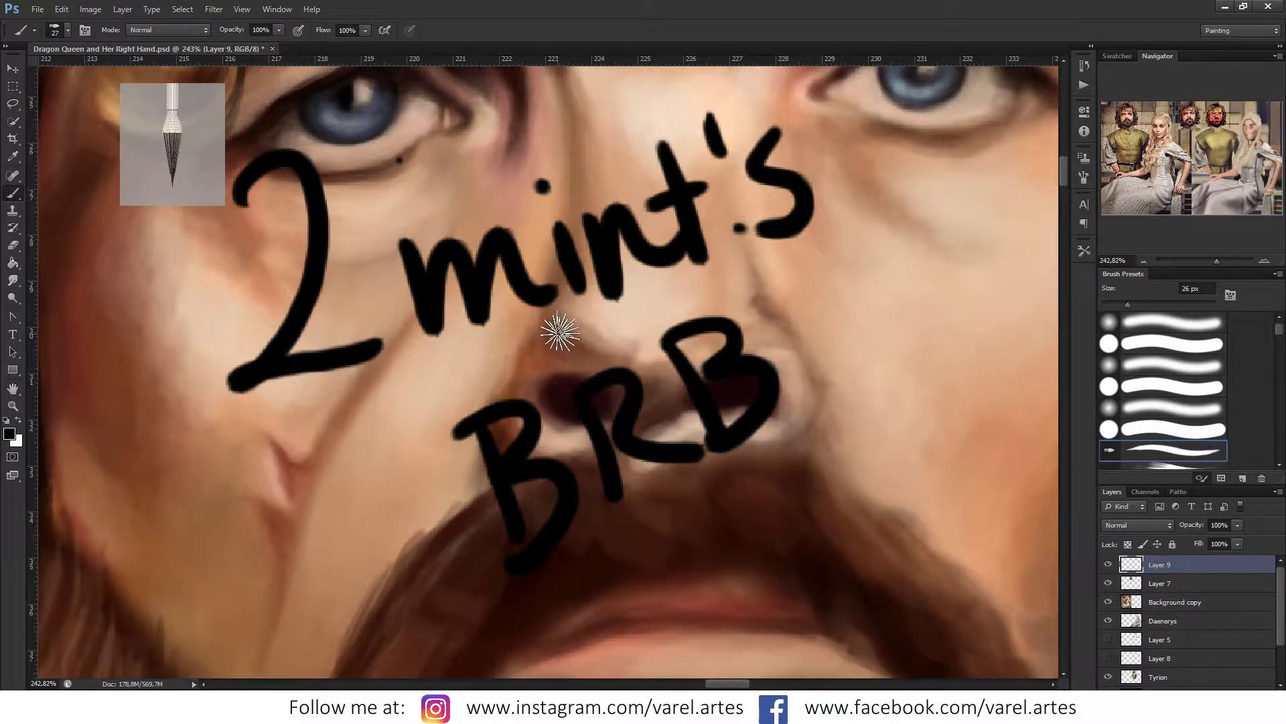
# Step: Delete the BRB note layer and make the Tyrion layer active
pyautogui.click(1108, 566)
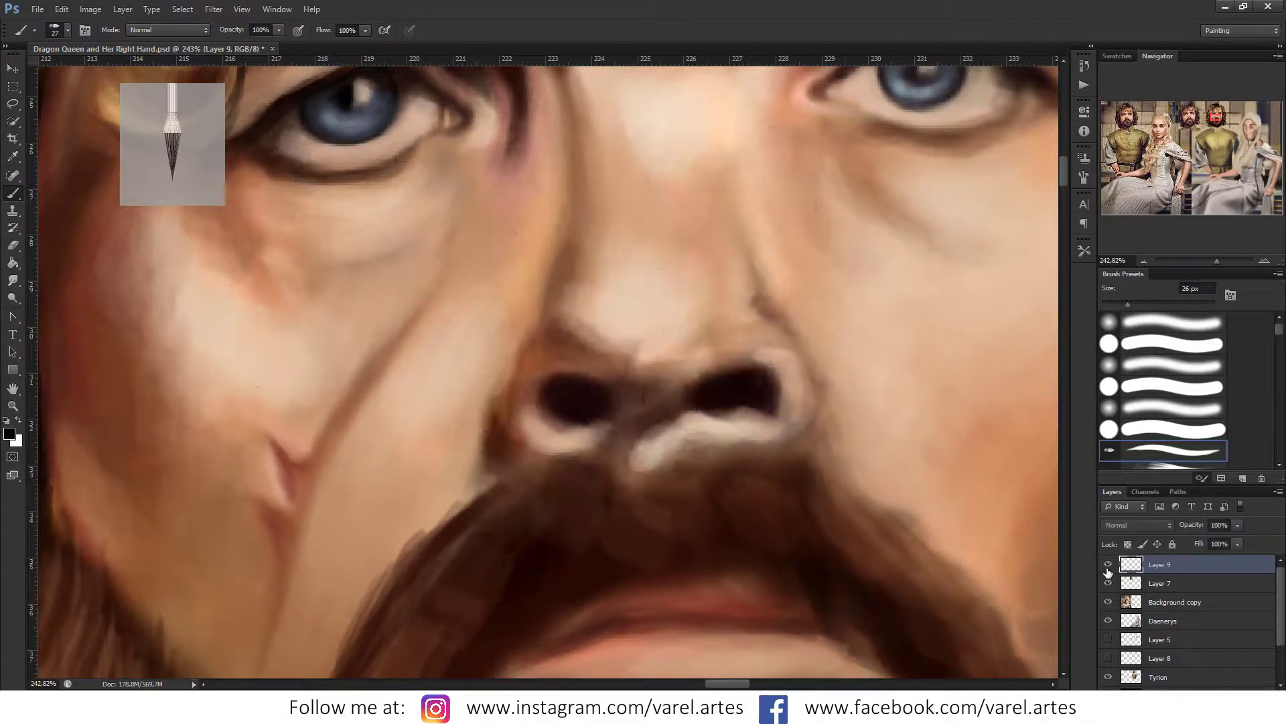
pyautogui.click(1262, 478)
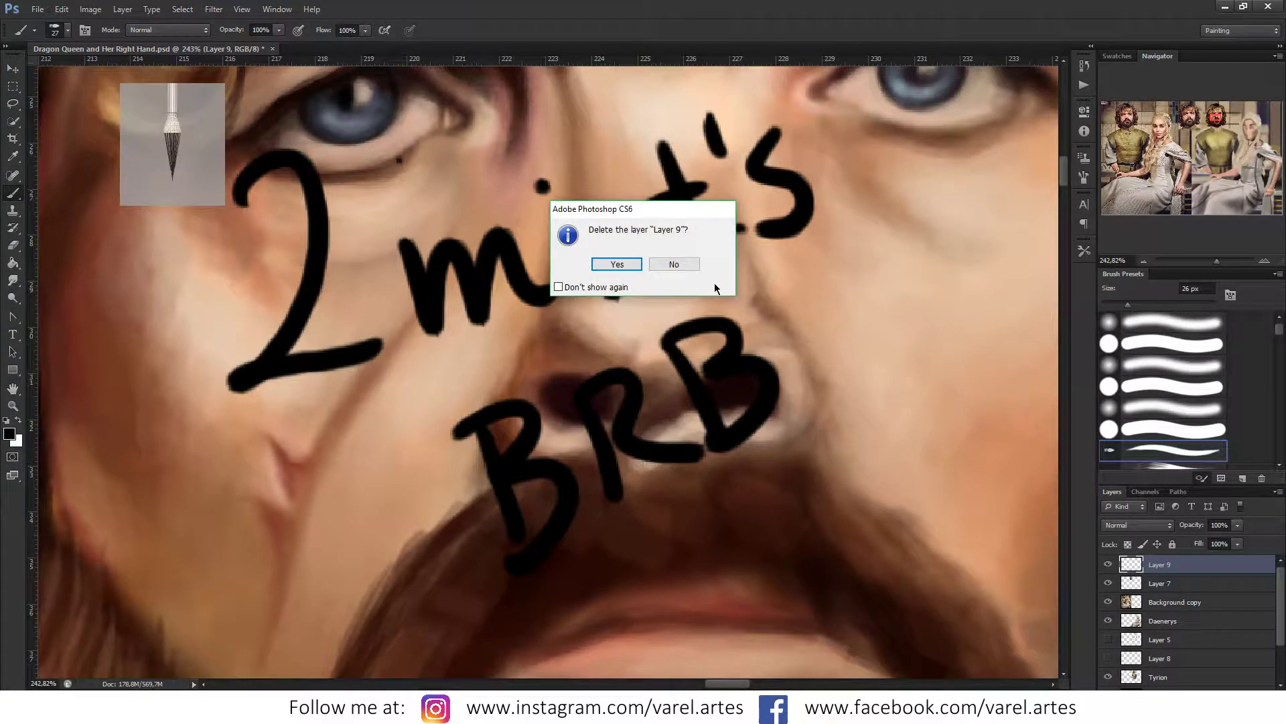
pyautogui.click(617, 264)
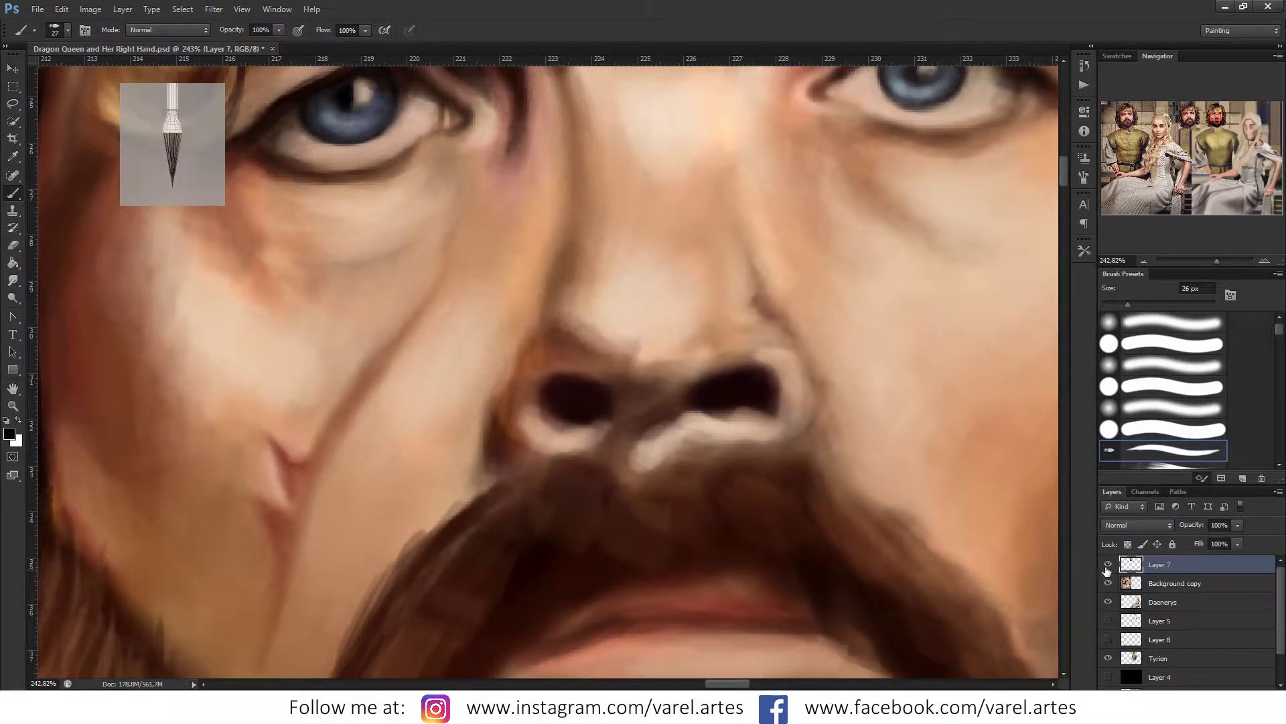
pyautogui.click(1168, 662)
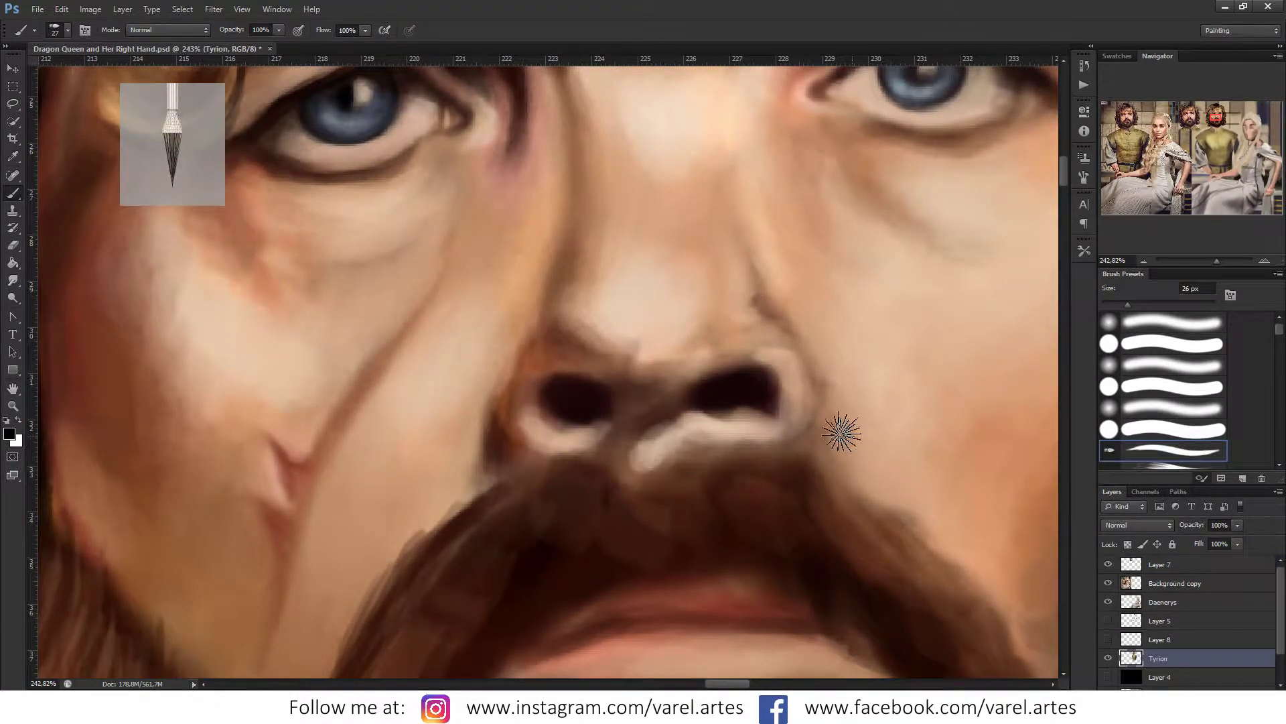
# Step: Zoom out to the whole head and soften the cheek below the right eye with a sampled skin tone
pyautogui.press('z')
pyautogui.moveTo(795, 460); pyautogui.dragTo(722, 437)
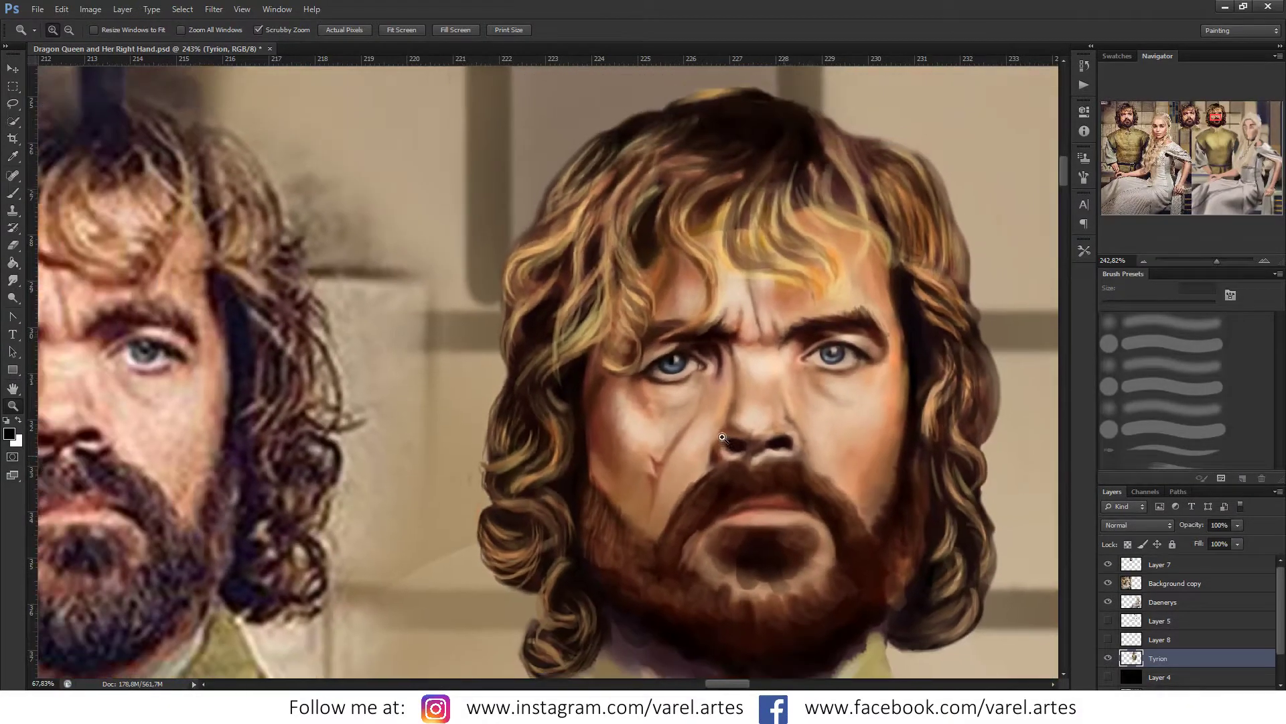
pyautogui.press('b')
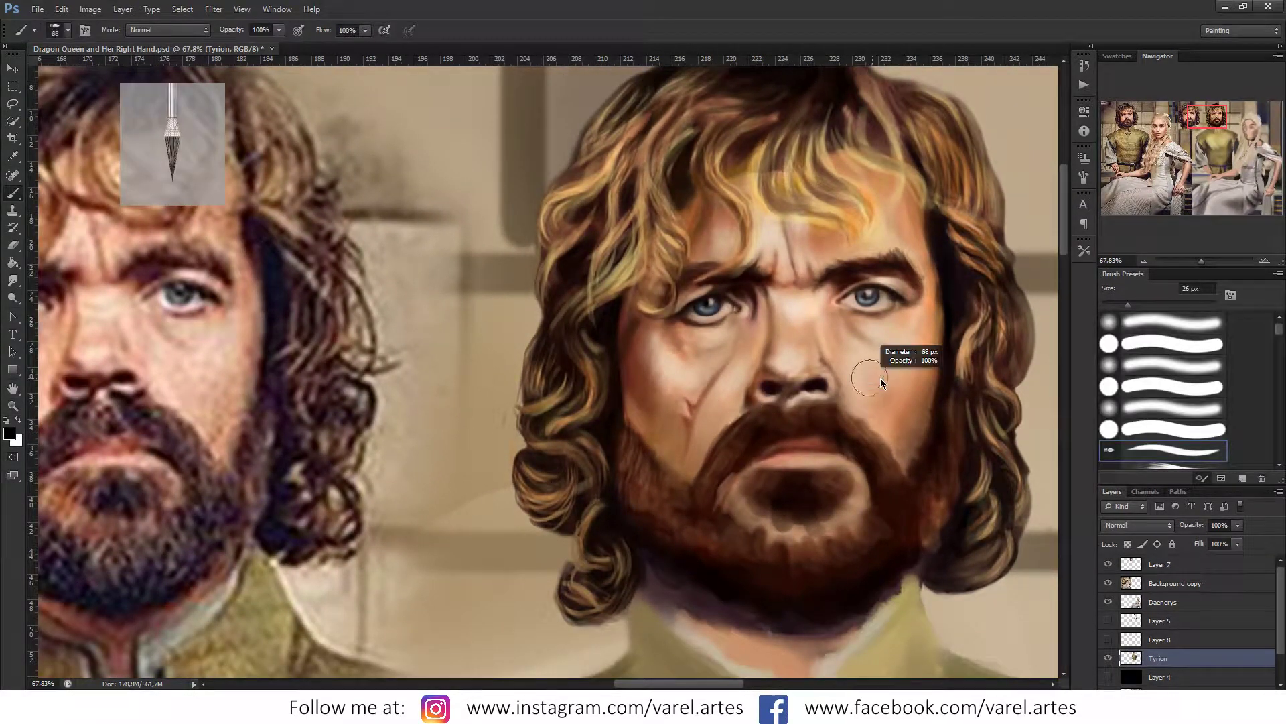
pyautogui.hotkey('alt', '.')
pyautogui.keyDown('alt'); pyautogui.click(871, 375); pyautogui.keyUp('alt')
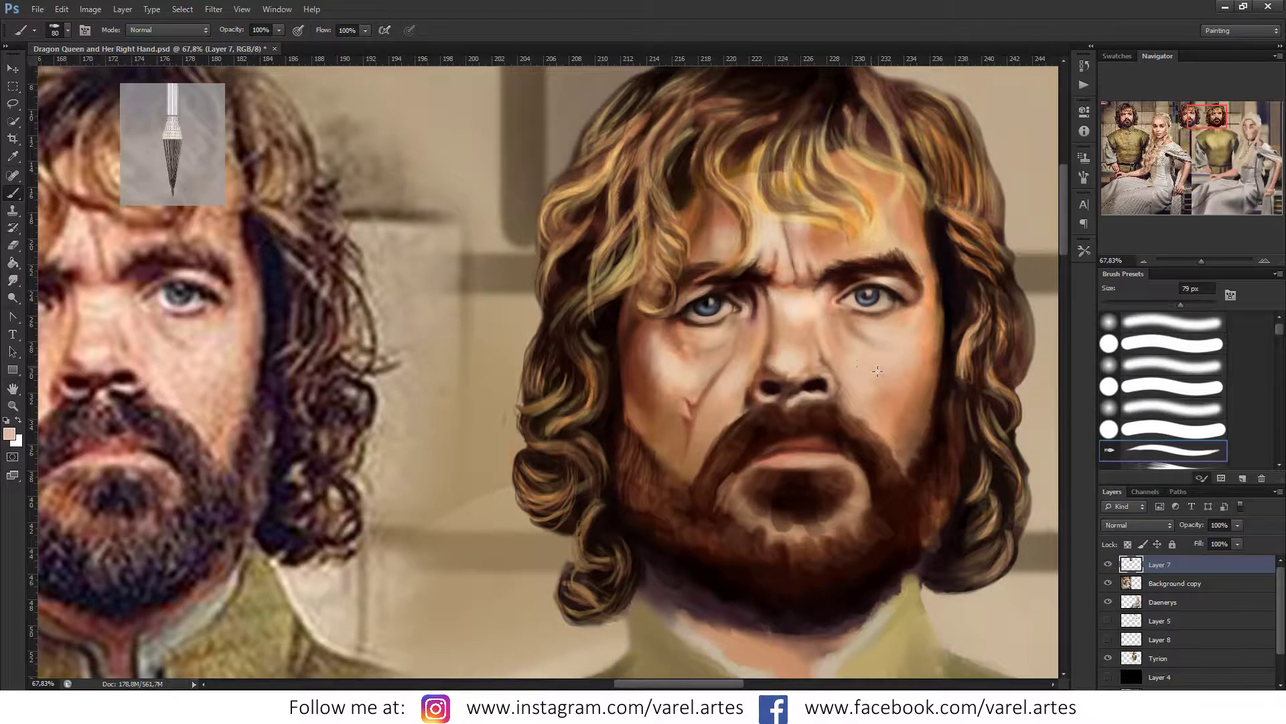
pyautogui.moveTo(878, 371); pyautogui.dragTo(872, 404)
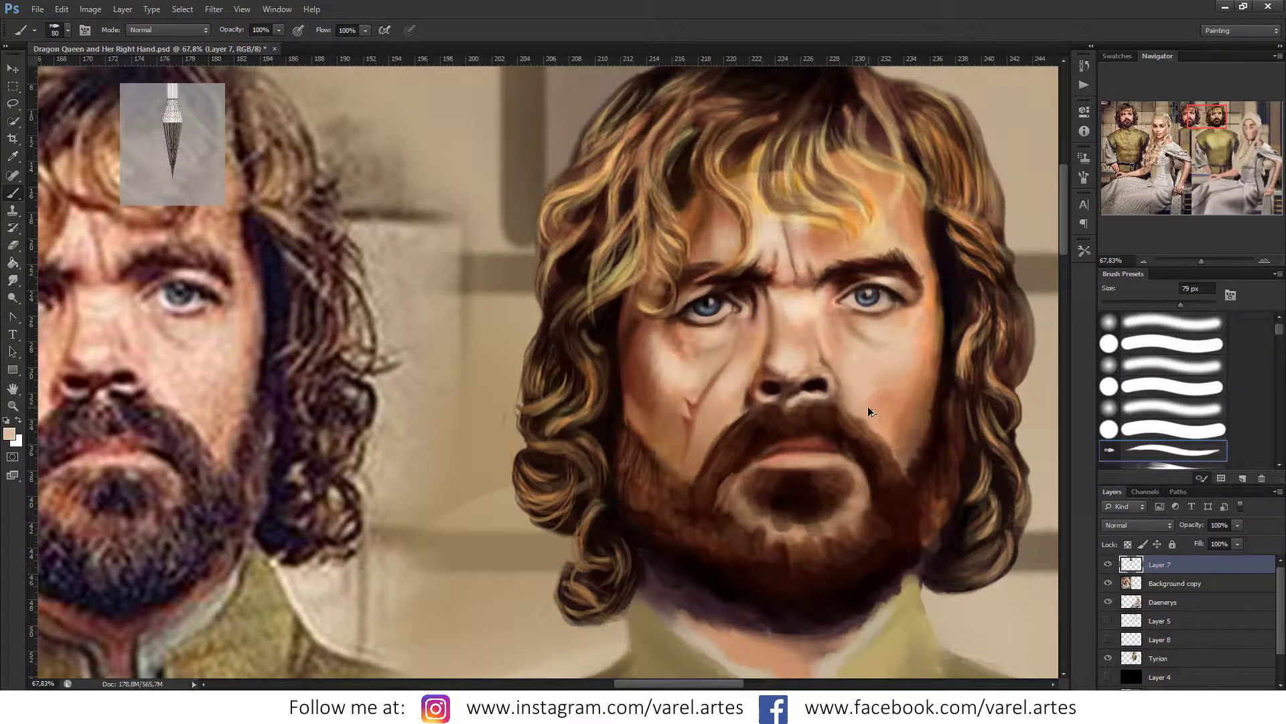
pyautogui.click(279, 31)
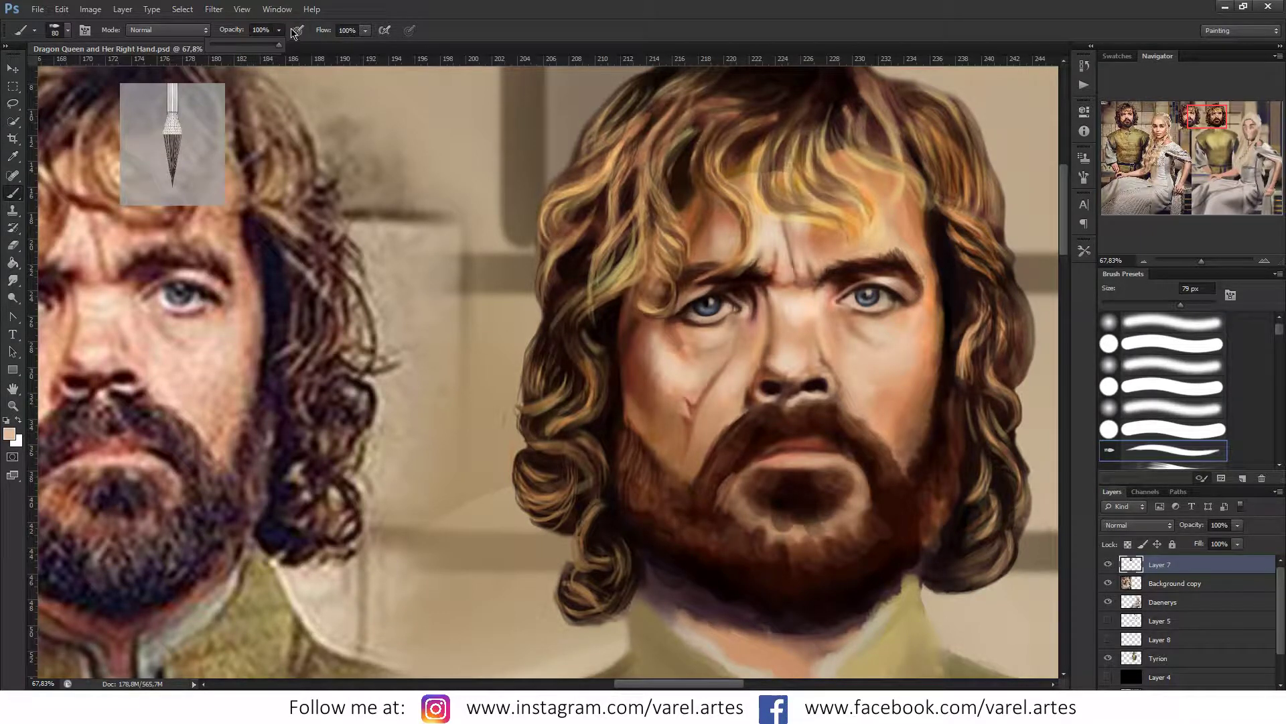
pyautogui.moveTo(932, 378)
pyautogui.mouseDown()
pyautogui.moveTo(871, 392)
pyautogui.moveTo(958, 396)
pyautogui.mouseUp()
# Step: In full-screen view, repaint the cheek and beard edge beside the nose with a 150 px brush
pyautogui.press('z')
pyautogui.press('b')
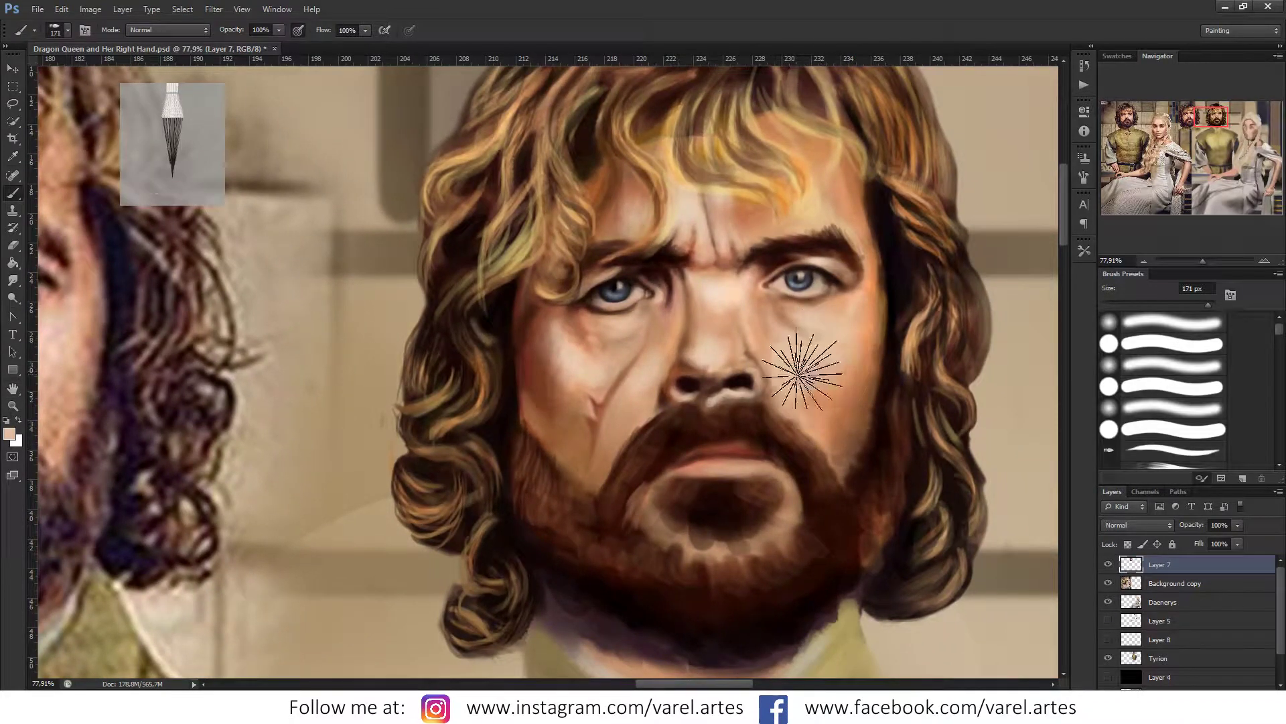
pyautogui.press('[')
pyautogui.press('[')
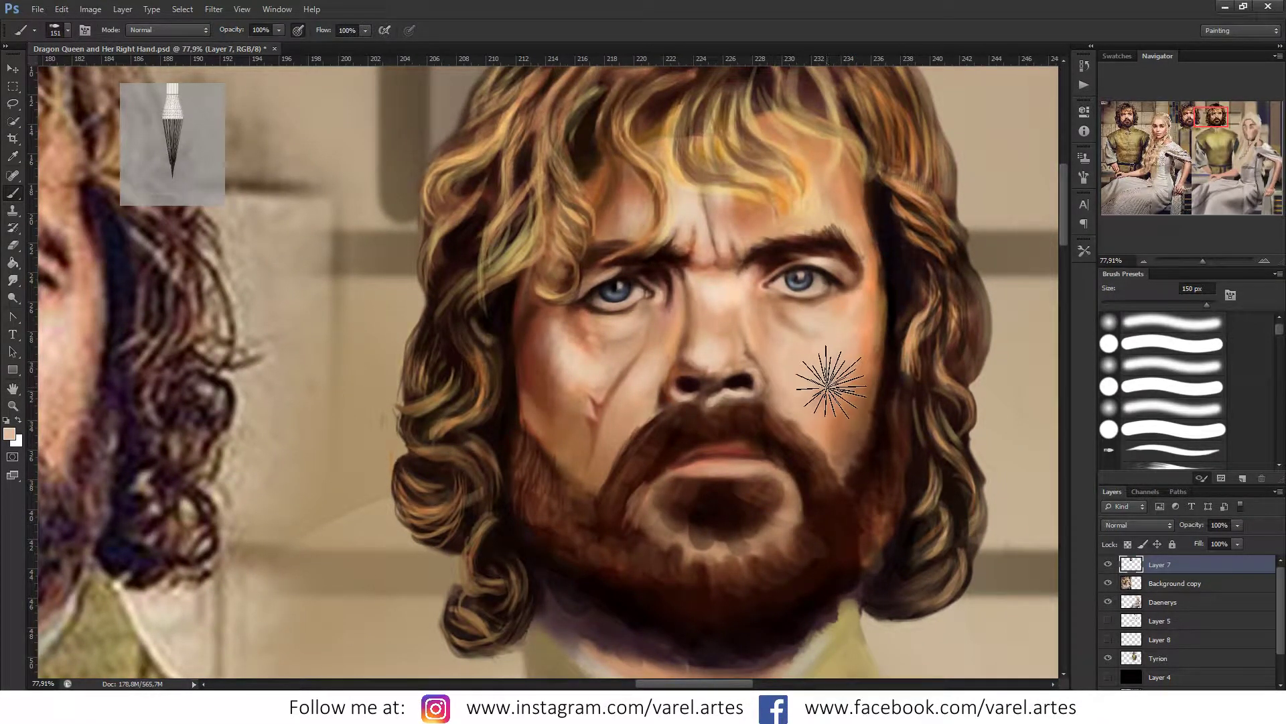
pyautogui.press('z')
pyautogui.moveTo(831, 383)
pyautogui.mouseDown()
pyautogui.moveTo(800, 385)
pyautogui.moveTo(869, 349)
pyautogui.moveTo(965, 335)
pyautogui.mouseUp()
pyautogui.press('f')
pyautogui.press('b')
pyautogui.moveTo(945, 268)
pyautogui.mouseDown()
pyautogui.moveTo(955, 293)
pyautogui.moveTo(965, 255)
pyautogui.mouseUp()
pyautogui.moveTo(938, 315); pyautogui.dragTo(946, 350)
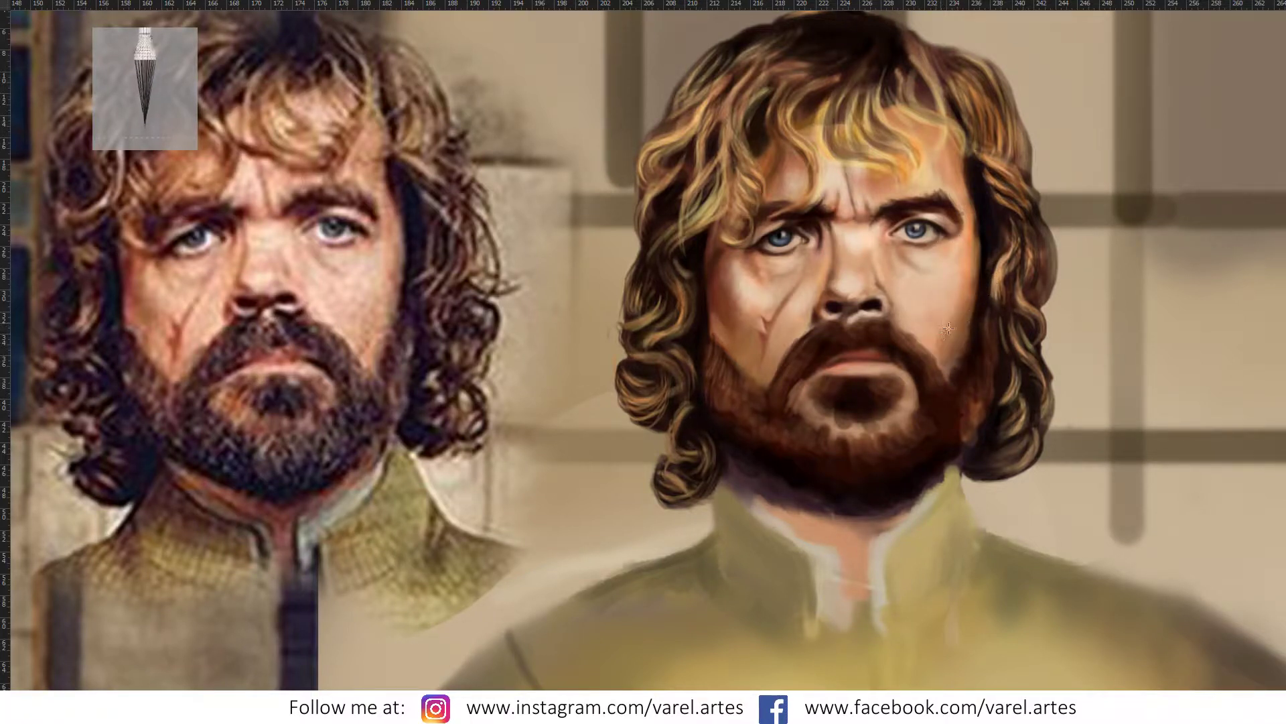
pyautogui.moveTo(904, 327); pyautogui.dragTo(958, 350)
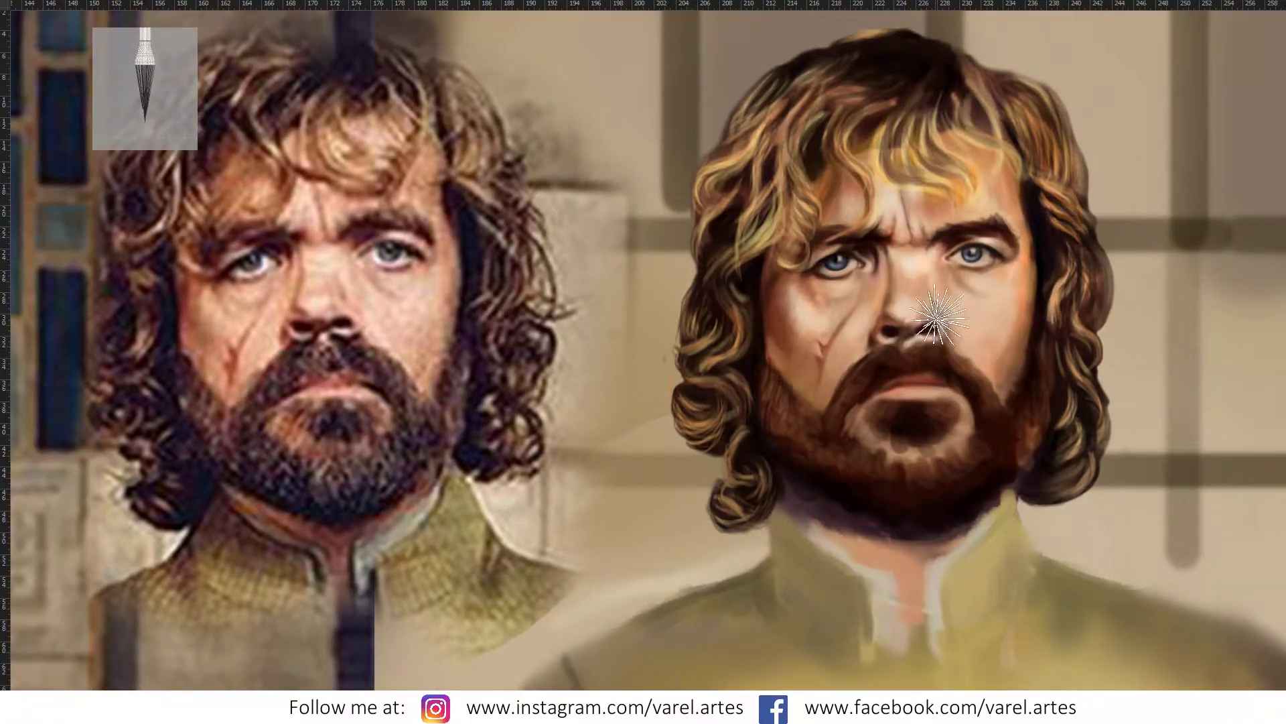
# Step: Sample several skin colours around the right eye and nose, then recentre and zoom out
pyautogui.rightClick(951, 287)
pyautogui.keyDown('alt'); pyautogui.click(950, 282); pyautogui.keyUp('alt')
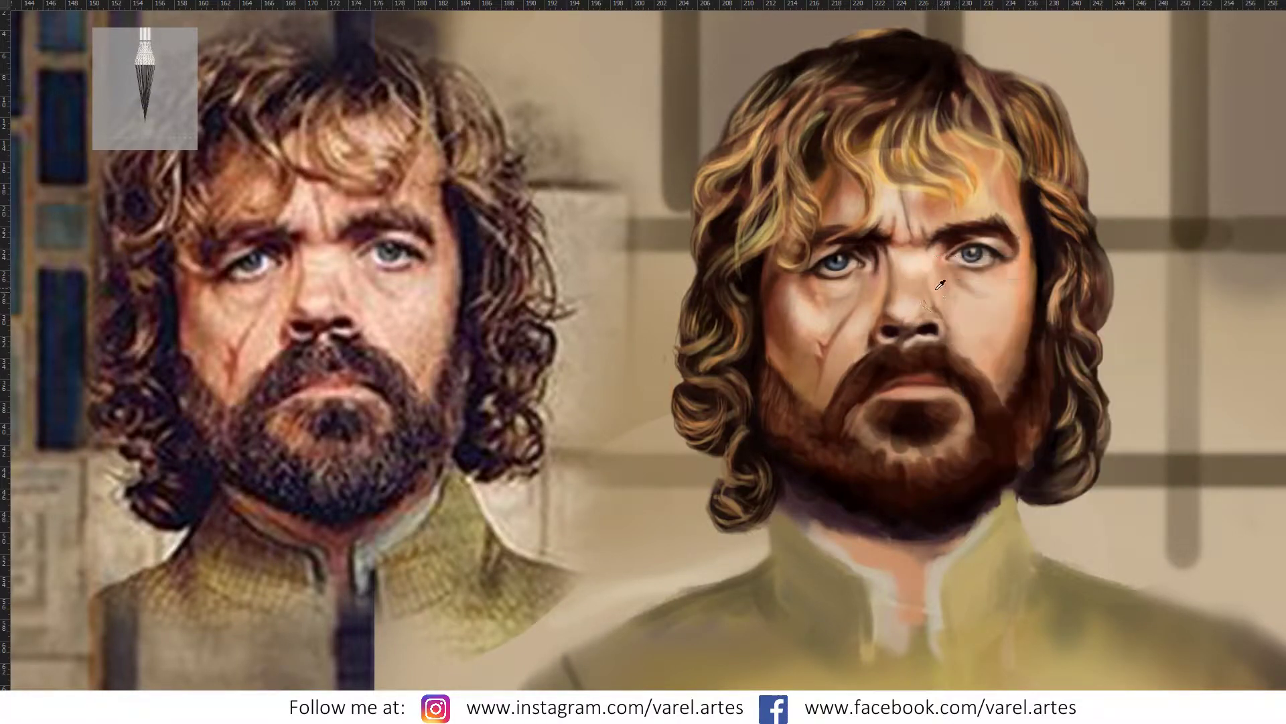
pyautogui.keyDown('alt'); pyautogui.click(965, 289); pyautogui.keyUp('alt')
pyautogui.keyDown('alt'); pyautogui.click(959, 296); pyautogui.keyUp('alt')
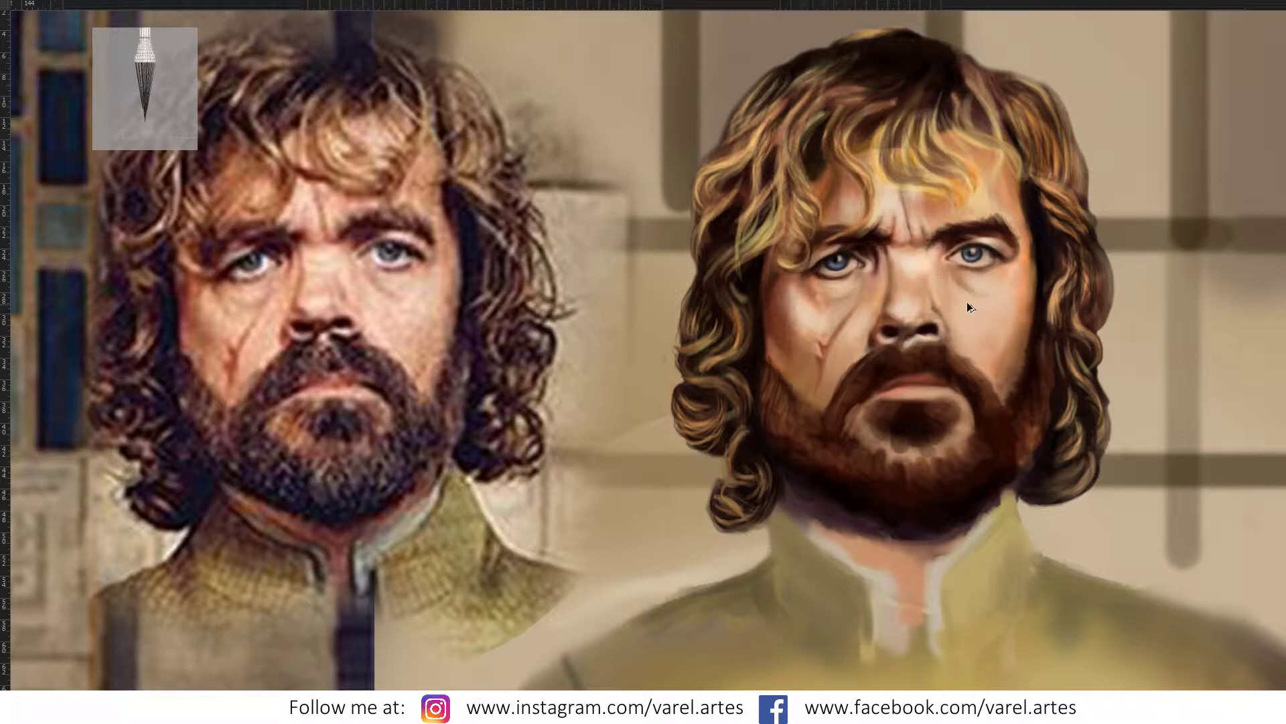
pyautogui.keyDown('alt'); pyautogui.click(956, 287); pyautogui.keyUp('alt')
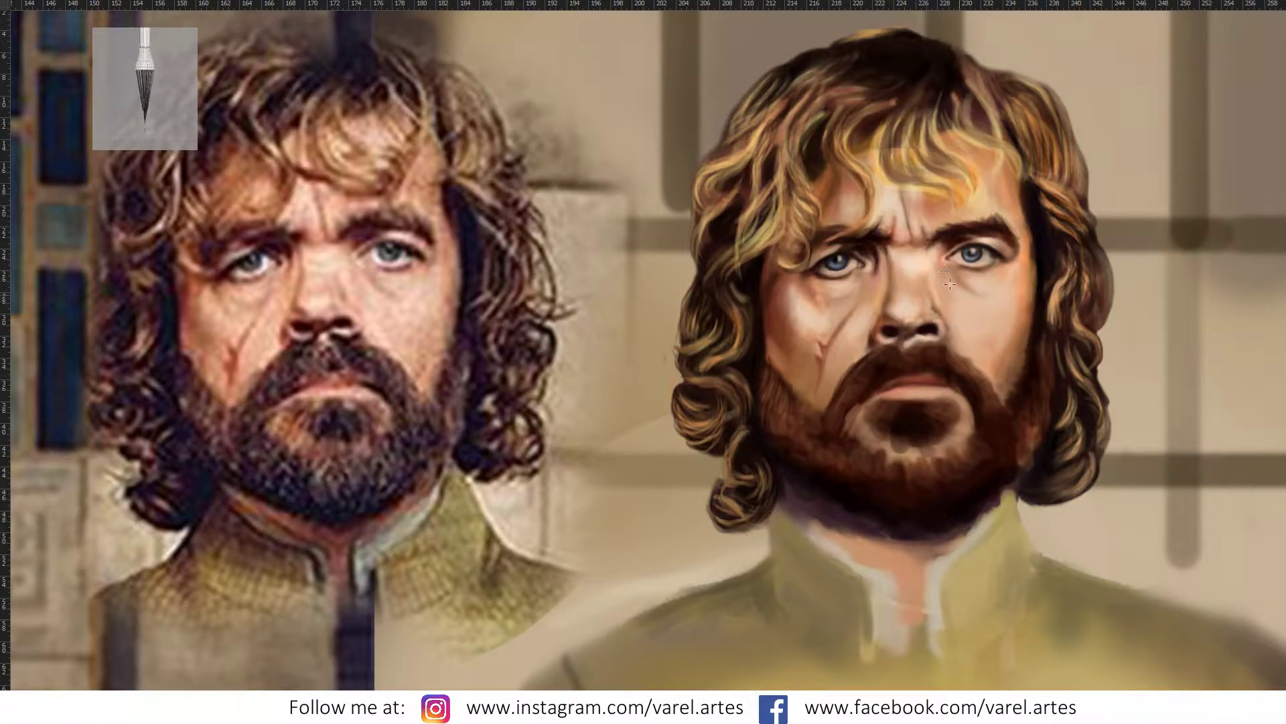
pyautogui.keyDown('alt'); pyautogui.click(955, 300); pyautogui.keyUp('alt')
pyautogui.moveTo(929, 362); pyautogui.dragTo(969, 368)
pyautogui.keyDown('alt'); pyautogui.click(965, 331); pyautogui.keyUp('alt')
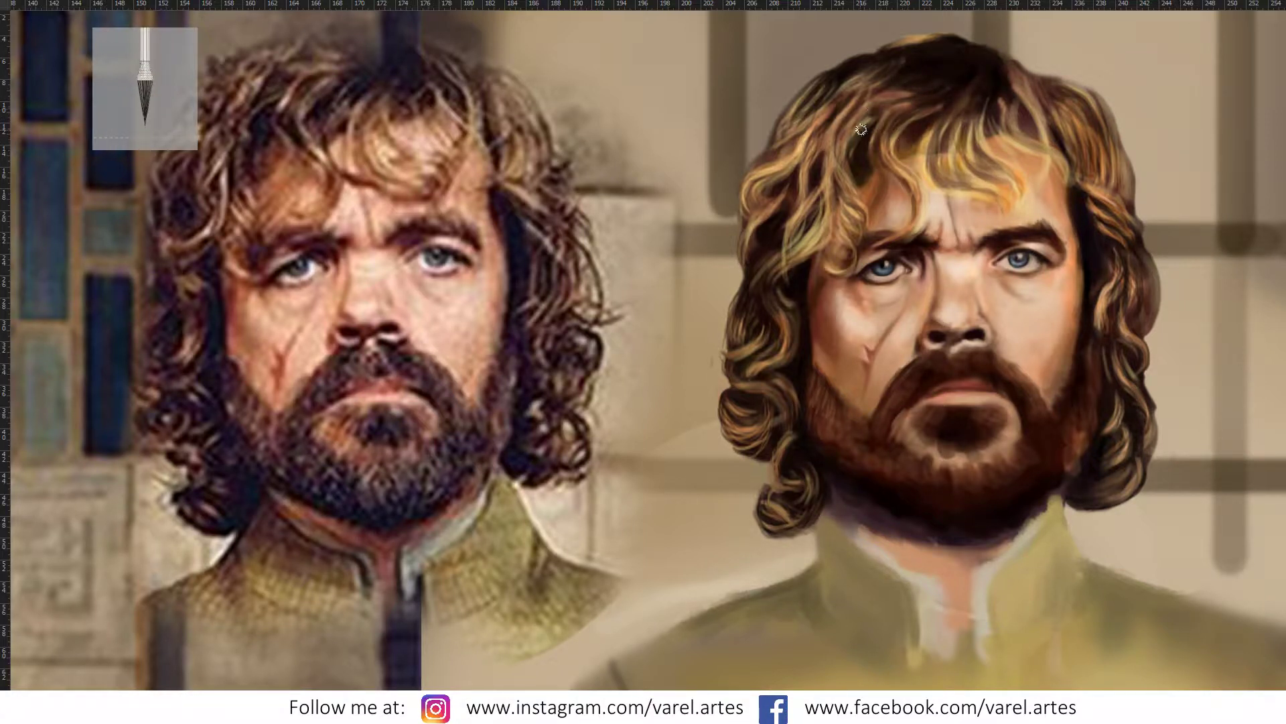
pyautogui.moveTo(902, 185); pyautogui.dragTo(936, 197)
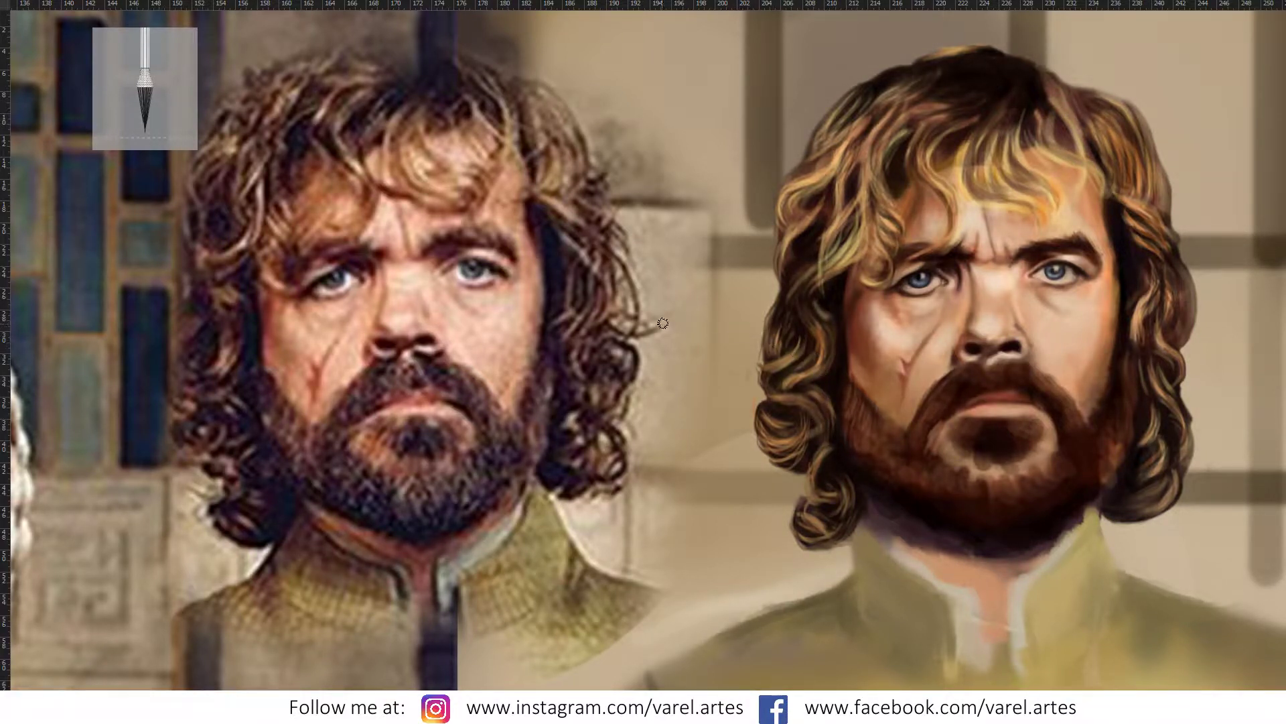
pyautogui.keyDown('ctrl'); pyautogui.keyDown('alt'); pyautogui.click(597, 368); pyautogui.keyUp('alt'); pyautogui.keyUp('ctrl')
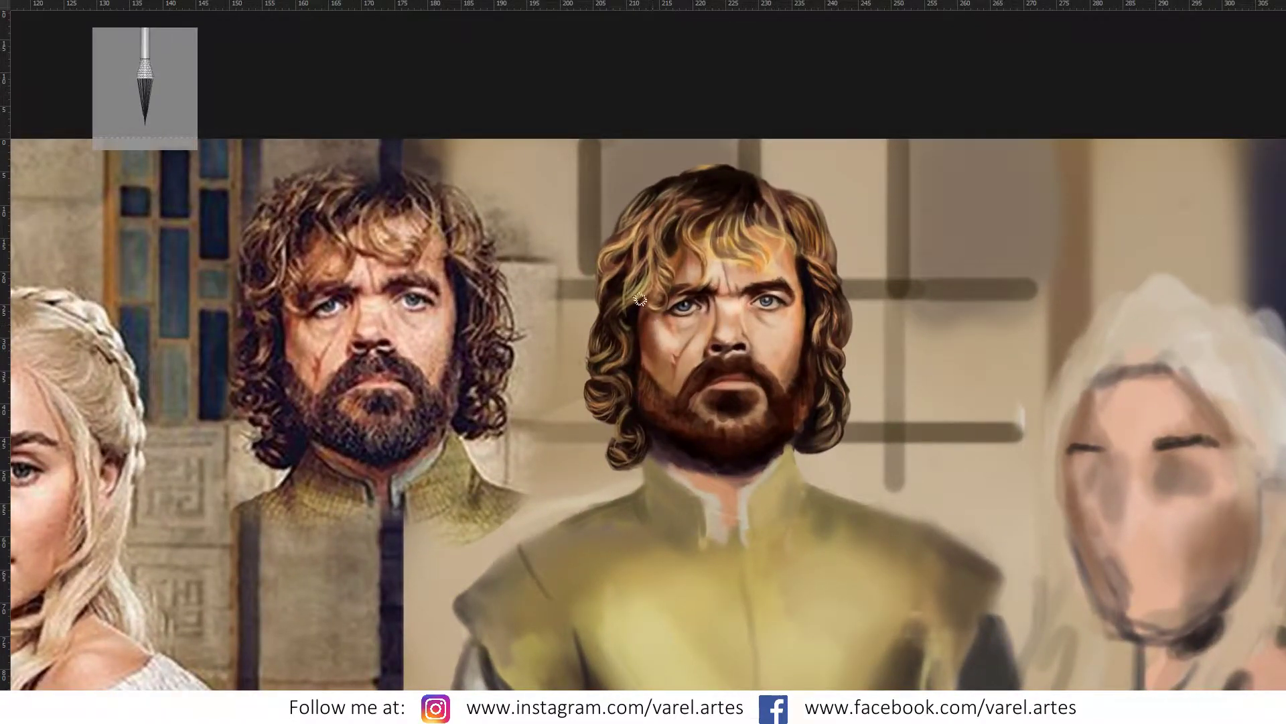
# Step: Paint down the left cheek into the beard with a 67 px brush and left-eye colour
pyautogui.keyDown('ctrl'); pyautogui.click(668, 345); pyautogui.keyUp('ctrl')
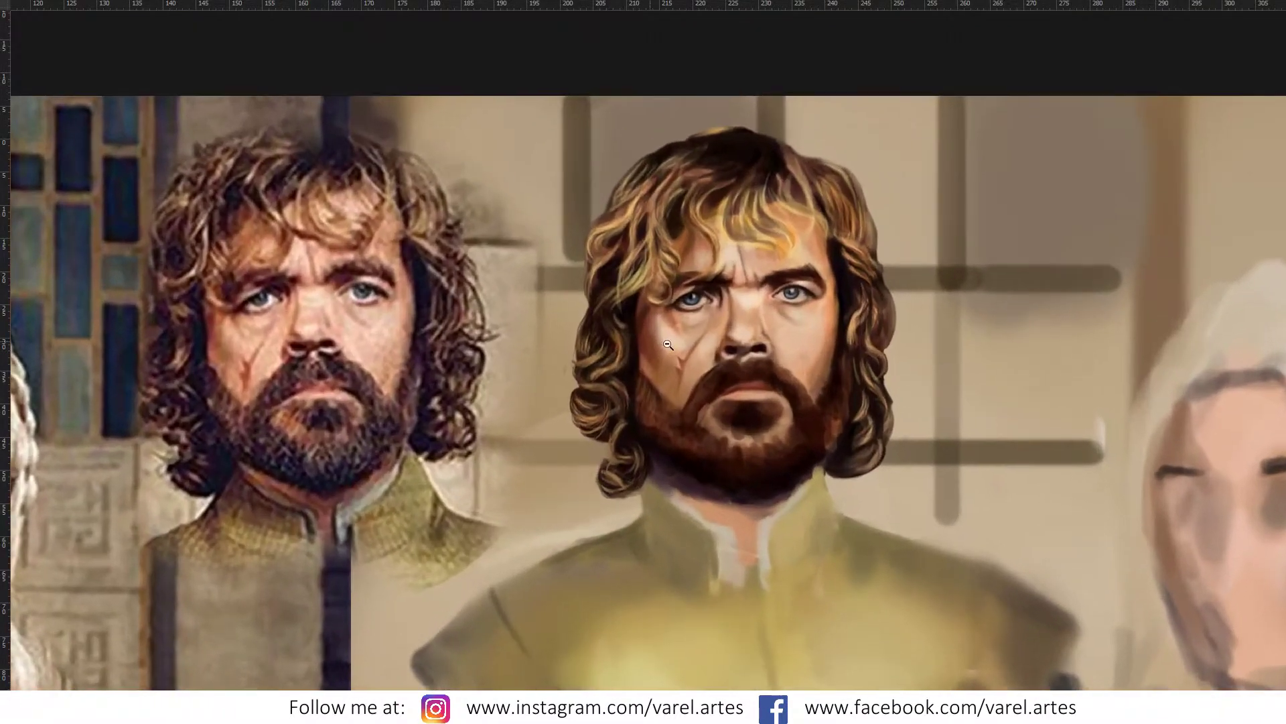
pyautogui.moveTo(668, 344); pyautogui.dragTo(708, 421)
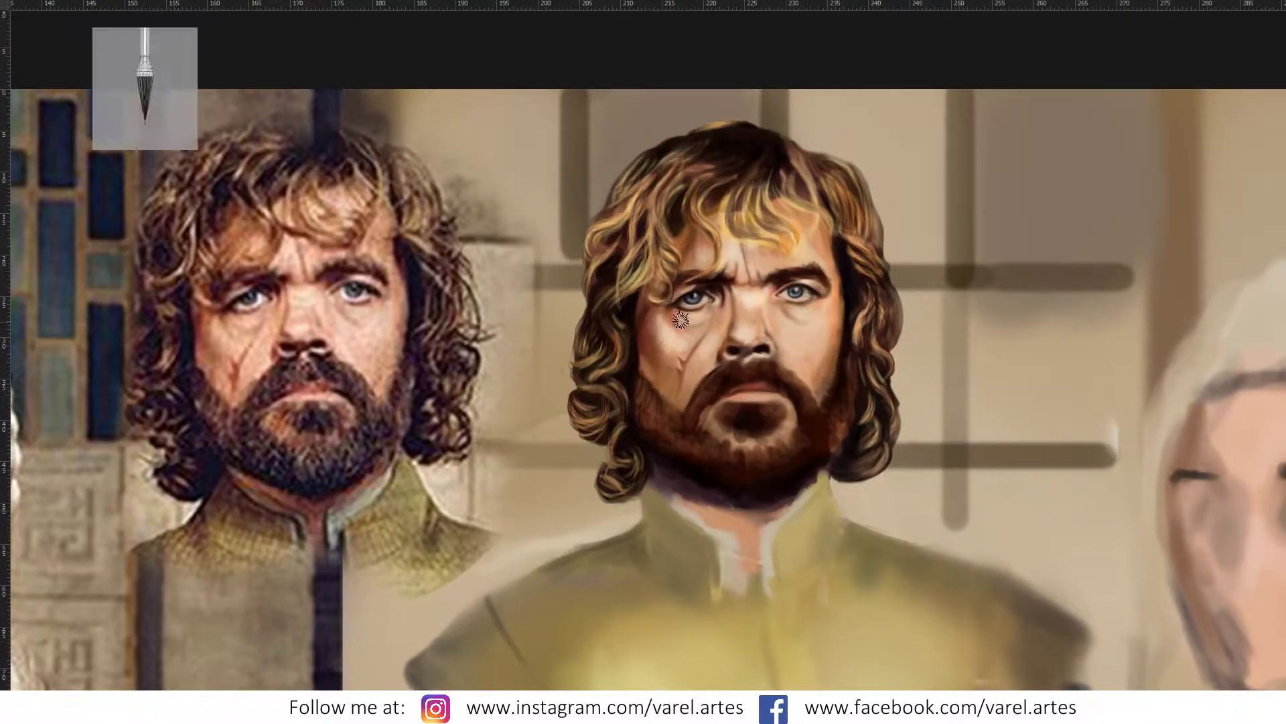
pyautogui.keyDown('alt'); pyautogui.click(681, 298); pyautogui.keyUp('alt')
pyautogui.keyDown('alt'); pyautogui.rightClick(669, 340); pyautogui.keyUp('alt')
pyautogui.moveTo(671, 310); pyautogui.dragTo(671, 332)
pyautogui.moveTo(671, 319)
pyautogui.mouseDown()
pyautogui.moveTo(665, 349)
pyautogui.moveTo(642, 363)
pyautogui.moveTo(639, 314)
pyautogui.moveTo(638, 344)
pyautogui.mouseUp()
pyautogui.moveTo(637, 376)
pyautogui.mouseDown()
pyautogui.moveTo(635, 410)
pyautogui.moveTo(655, 424)
pyautogui.mouseUp()
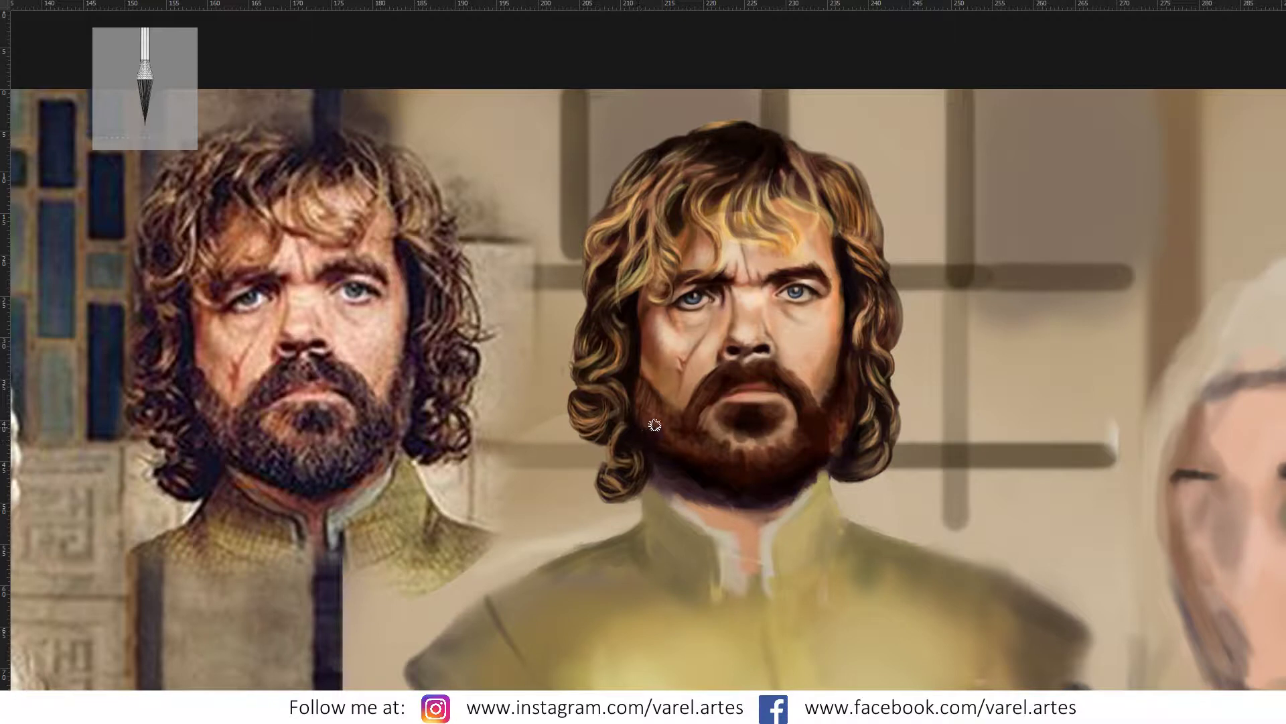
# Step: Add fine hair strands by the right brow with a 12 px brush, then sample hair colour
pyautogui.moveTo(833, 250)
pyautogui.mouseDown()
pyautogui.moveTo(837, 271)
pyautogui.moveTo(831, 231)
pyautogui.mouseUp()
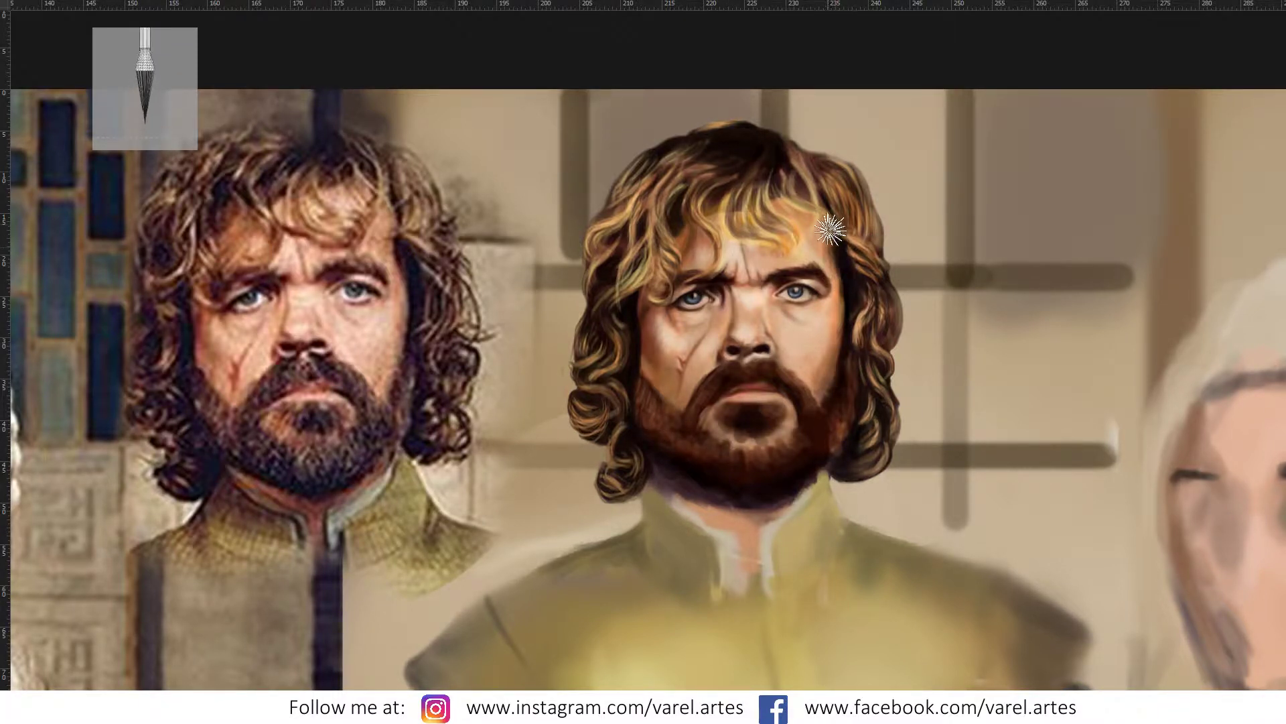
pyautogui.moveTo(830, 231); pyautogui.dragTo(842, 270)
pyautogui.keyDown('alt'); pyautogui.rightClick(830, 236); pyautogui.keyUp('alt')
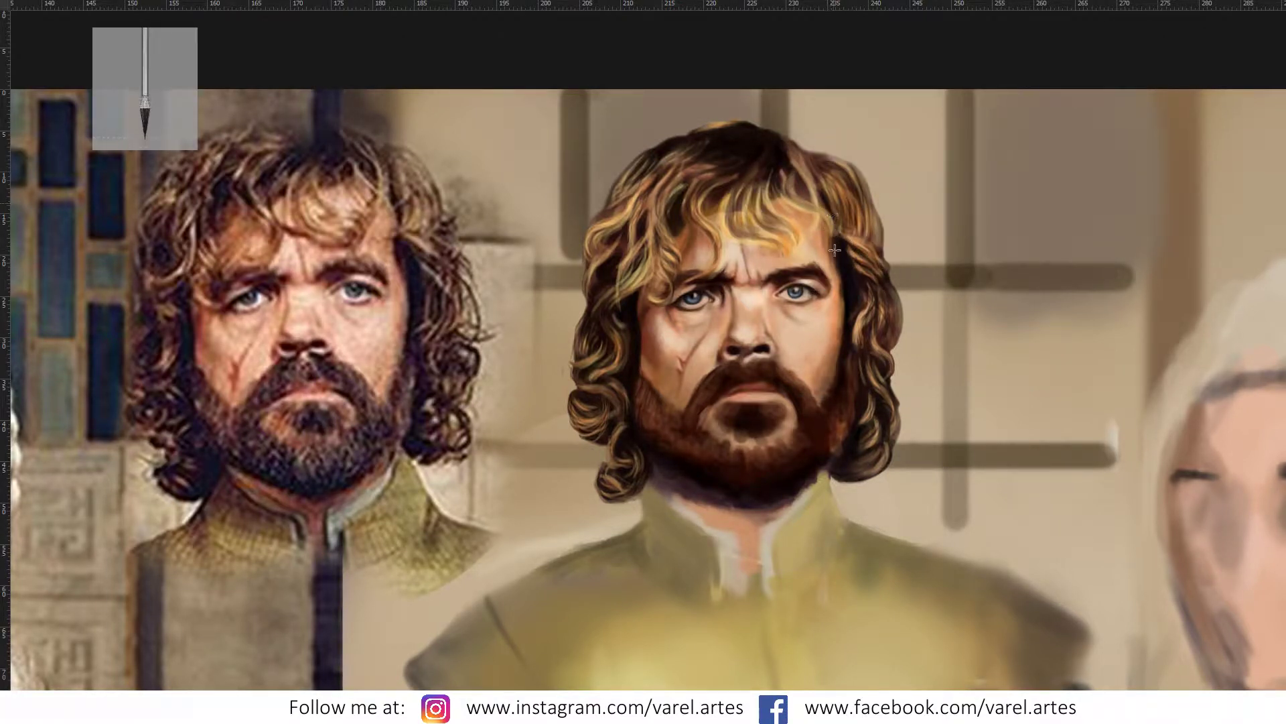
pyautogui.moveTo(834, 250)
pyautogui.mouseDown()
pyautogui.moveTo(835, 222)
pyautogui.moveTo(833, 238)
pyautogui.mouseUp()
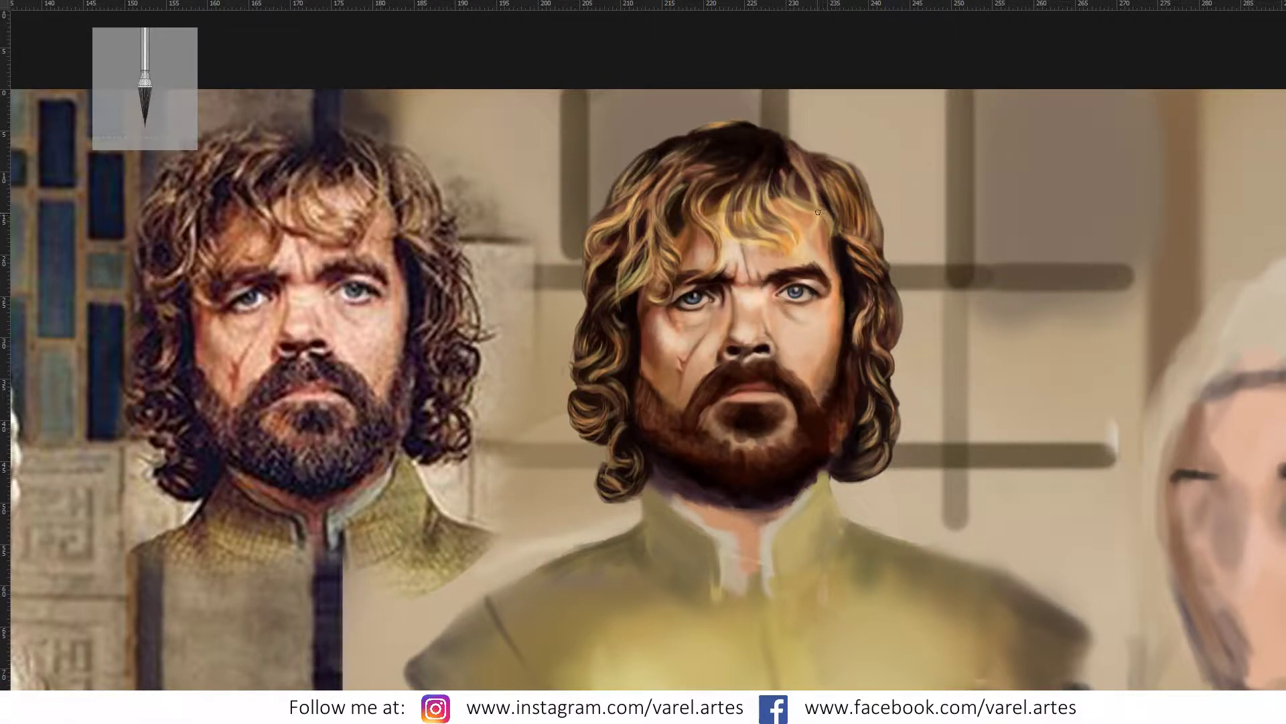
pyautogui.keyDown('alt'); pyautogui.click(841, 234); pyautogui.keyUp('alt')
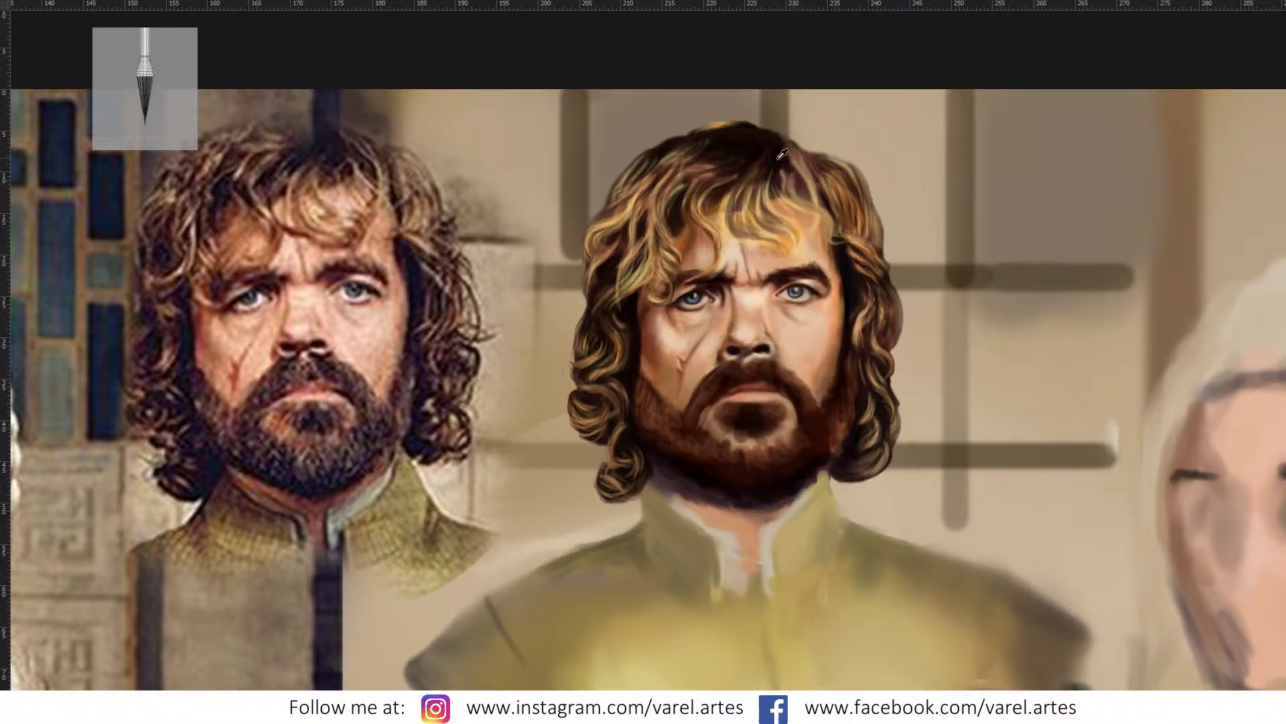
pyautogui.keyDown('alt'); pyautogui.rightClick(811, 207); pyautogui.keyUp('alt')
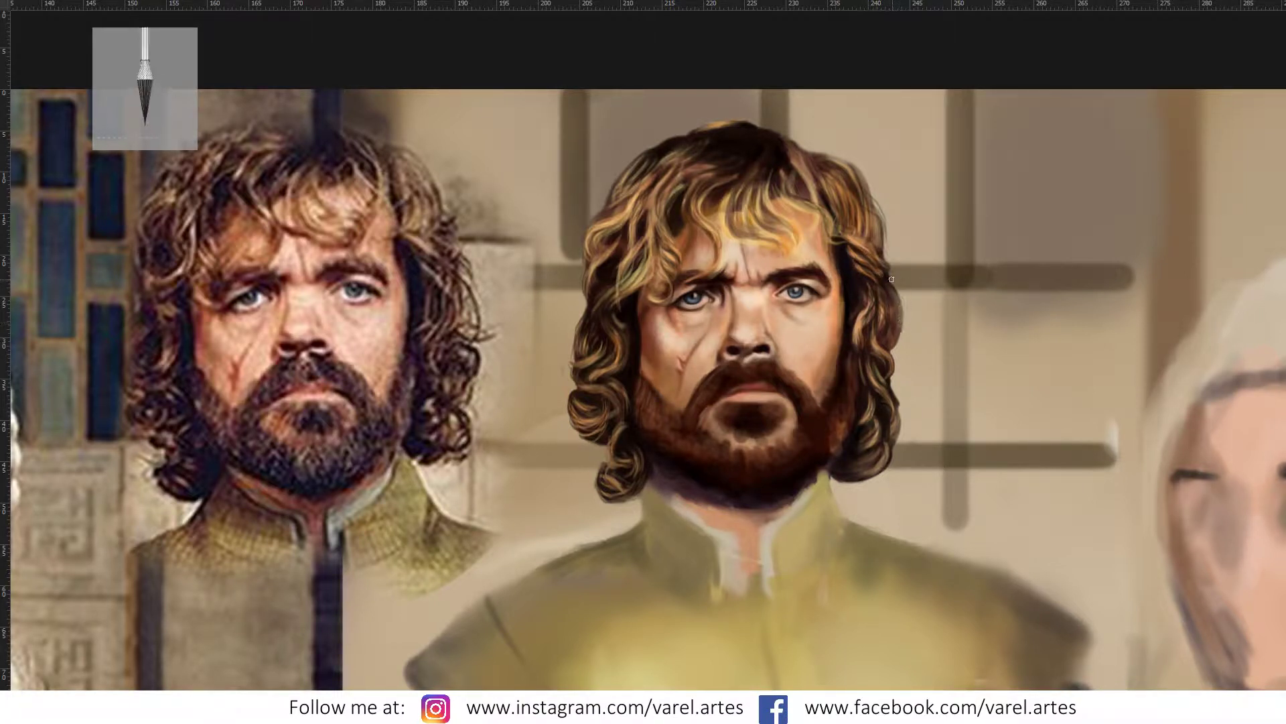
# Step: Paint a dark stroke along the hair's right edge and switch to another bristle preset at 61 px
pyautogui.moveTo(892, 279); pyautogui.dragTo(903, 330)
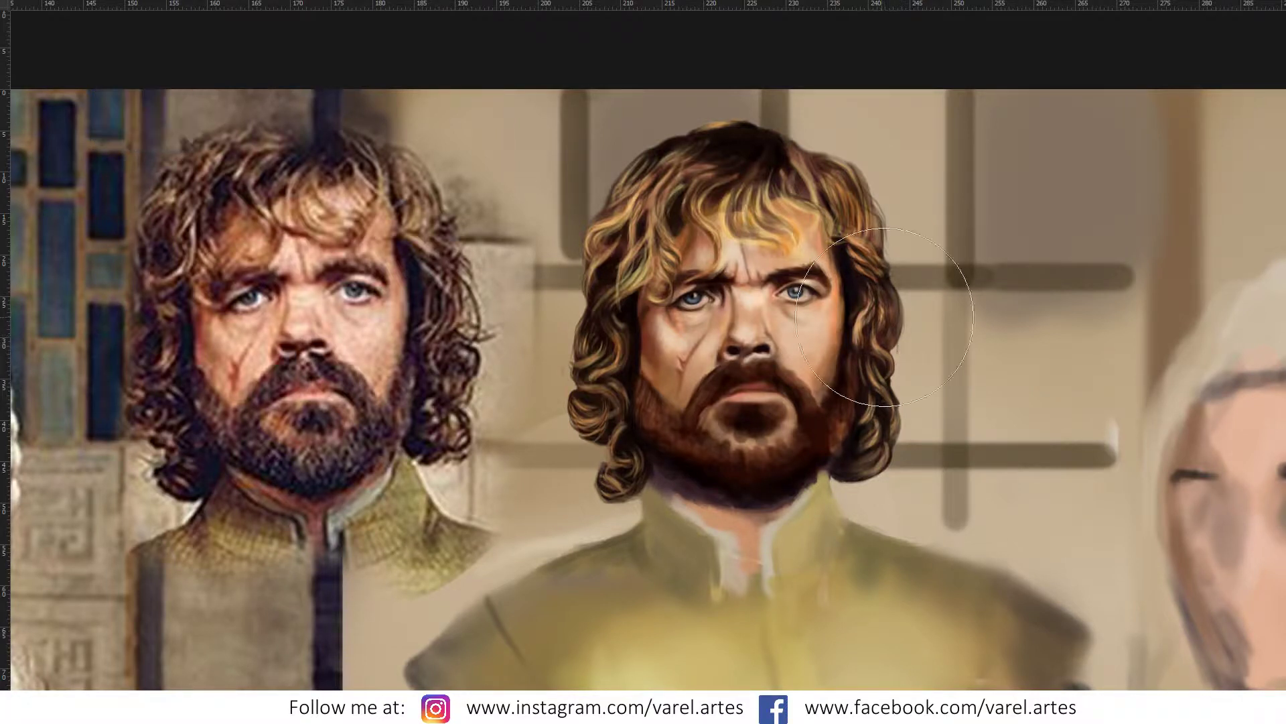
pyautogui.rightClick(898, 319)
pyautogui.moveTo(1042, 417)
pyautogui.mouseDown()
pyautogui.moveTo(1043, 432)
pyautogui.moveTo(1042, 419)
pyautogui.mouseUp()
pyautogui.click(992, 474)
pyautogui.press('Return')
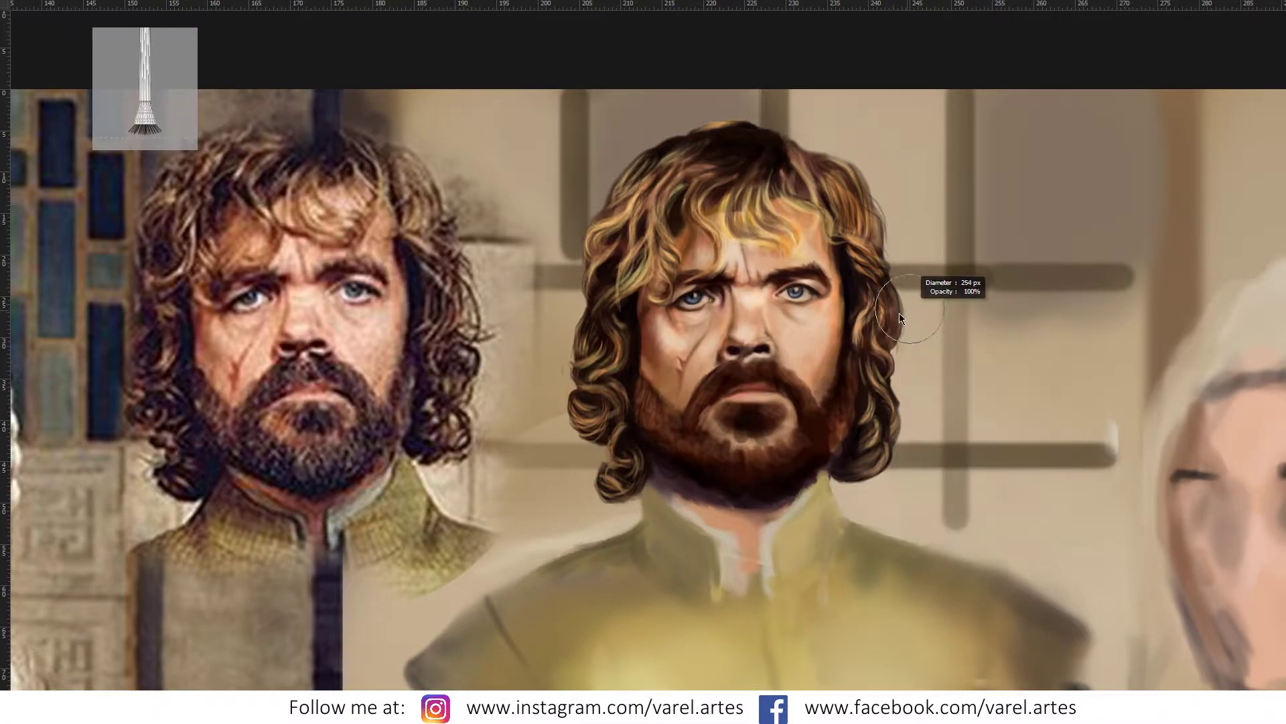
pyautogui.moveTo(926, 322)
pyautogui.mouseDown()
pyautogui.moveTo(911, 331)
pyautogui.moveTo(958, 328)
pyautogui.mouseUp()
pyautogui.press('b')
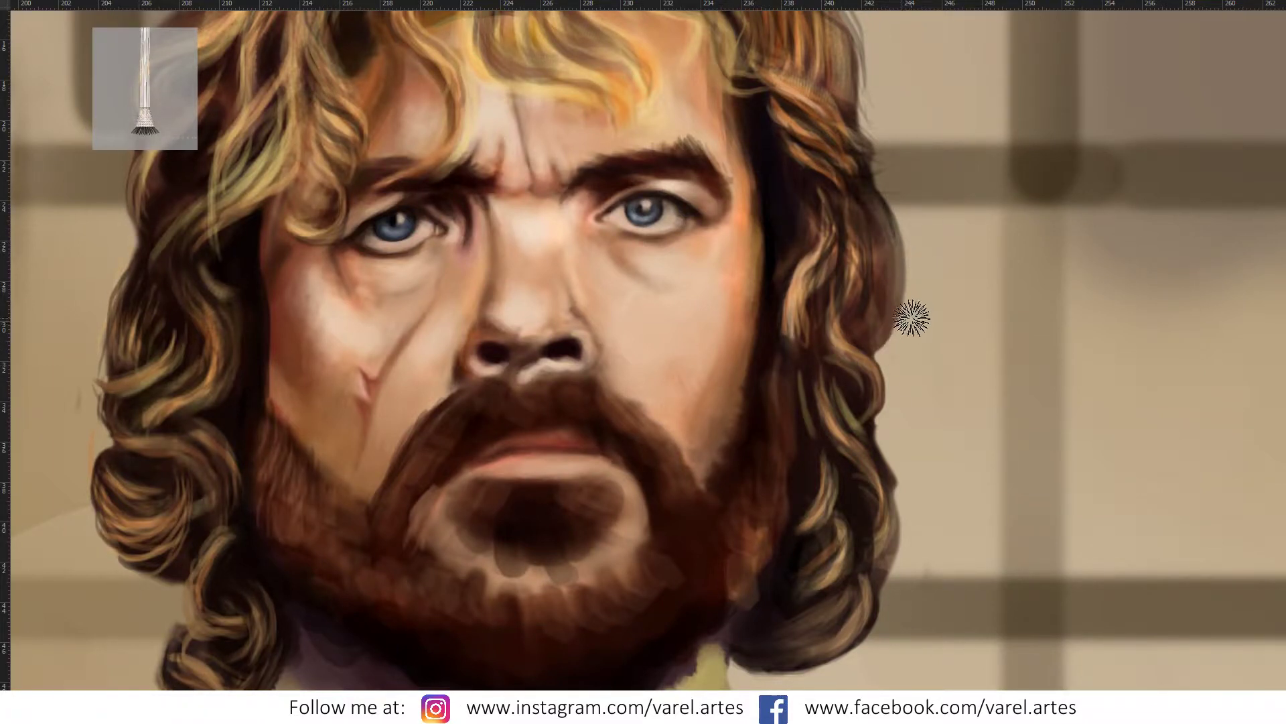
# Step: Leave full-screen and toggle Layer 7 and Background copy to compare the repainting
pyautogui.press('z')
pyautogui.press('f')
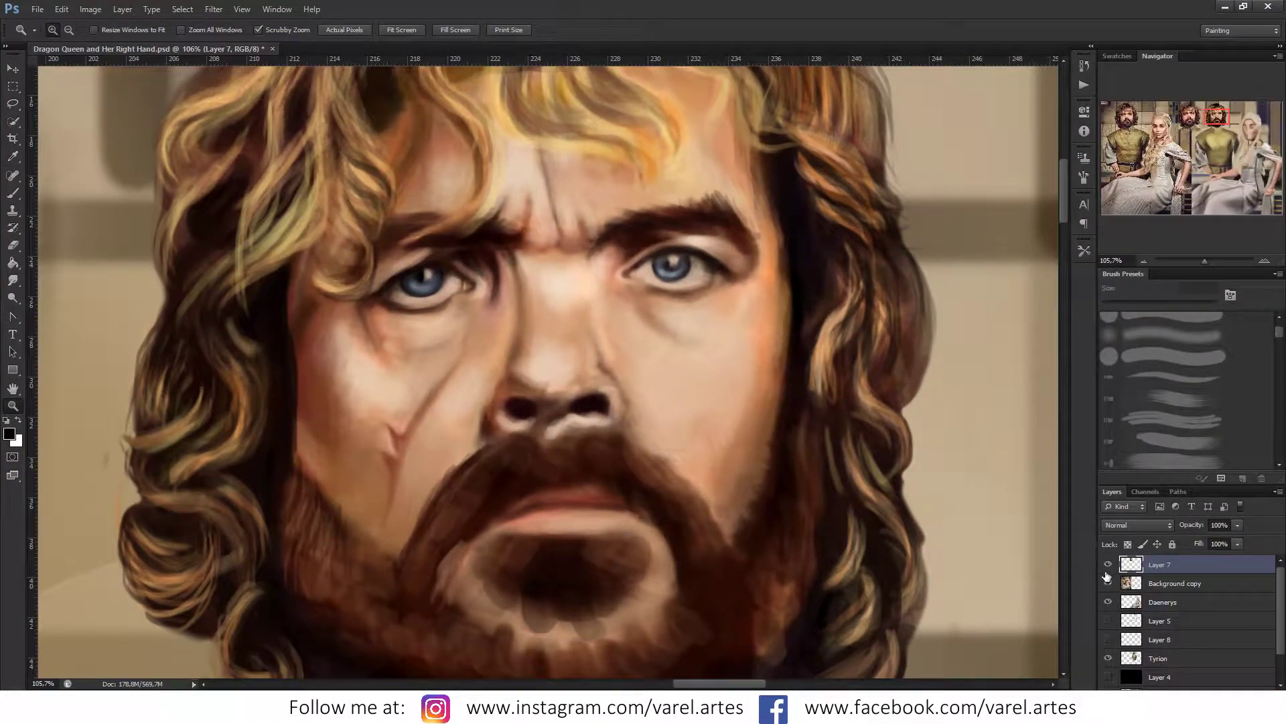
pyautogui.click(1108, 566)
pyautogui.keyDown('alt'); pyautogui.click(1038, 552); pyautogui.keyUp('alt')
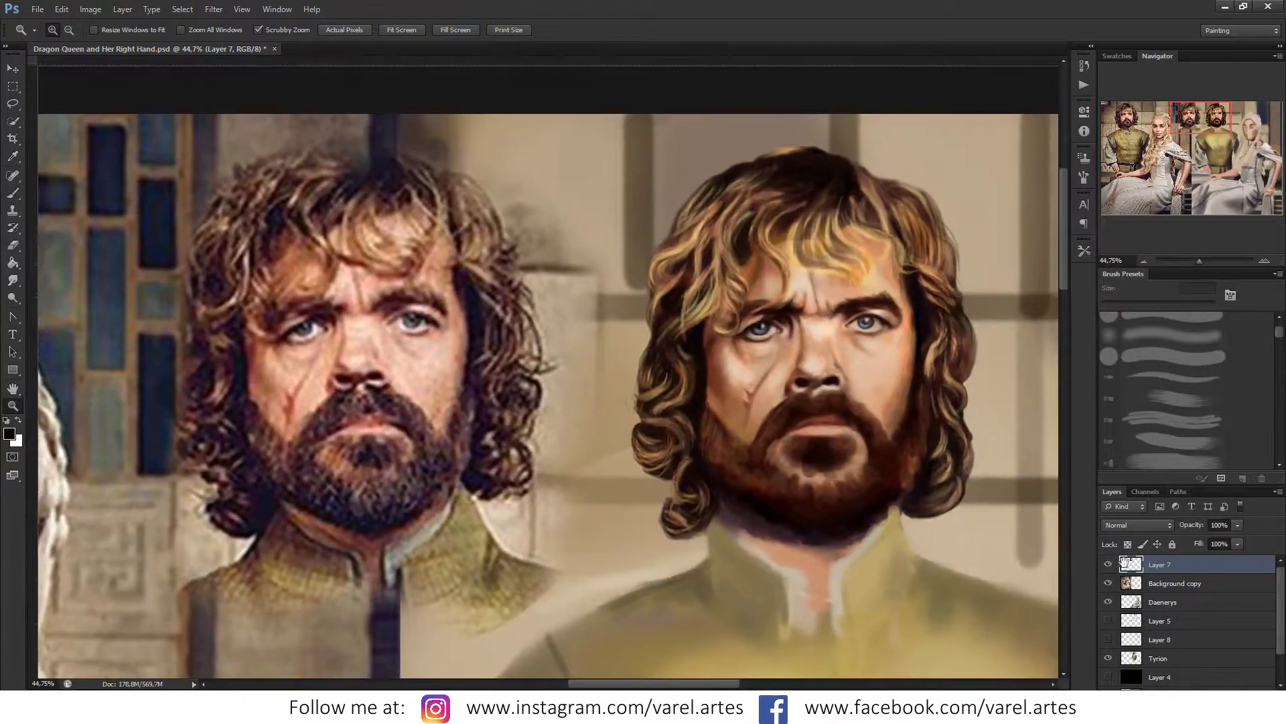
pyautogui.click(1108, 564)
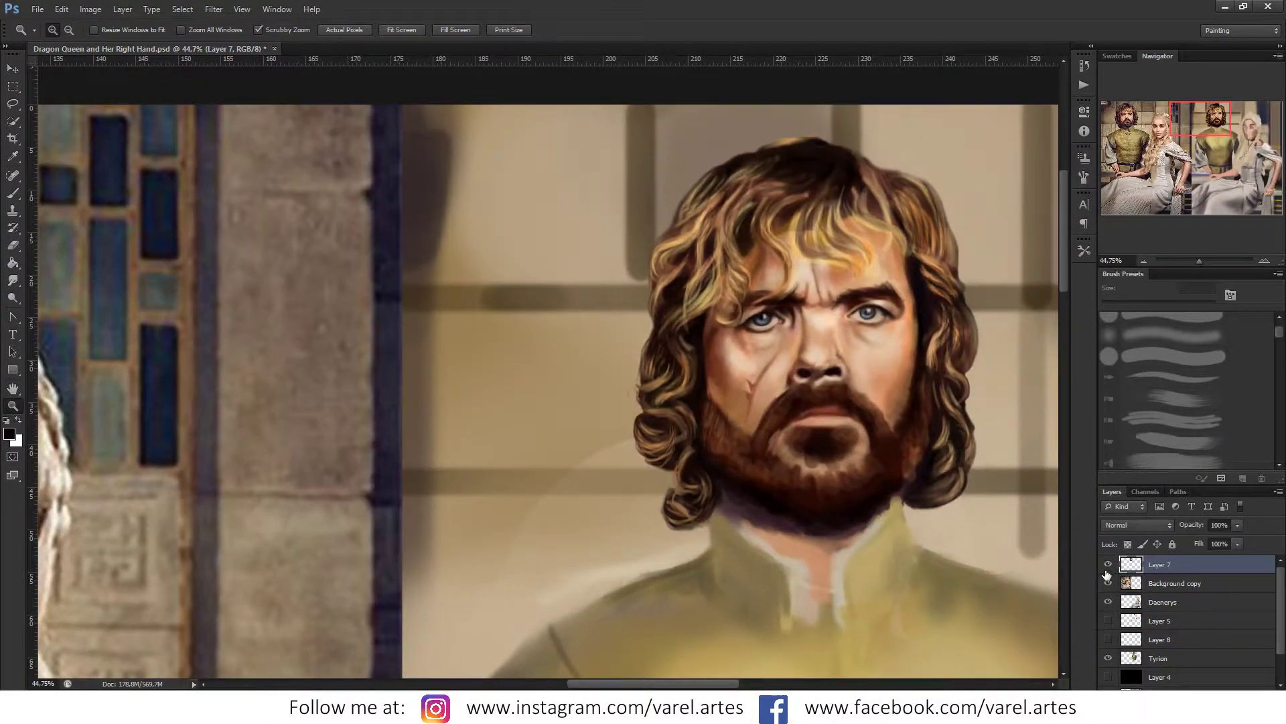
pyautogui.click(1108, 582)
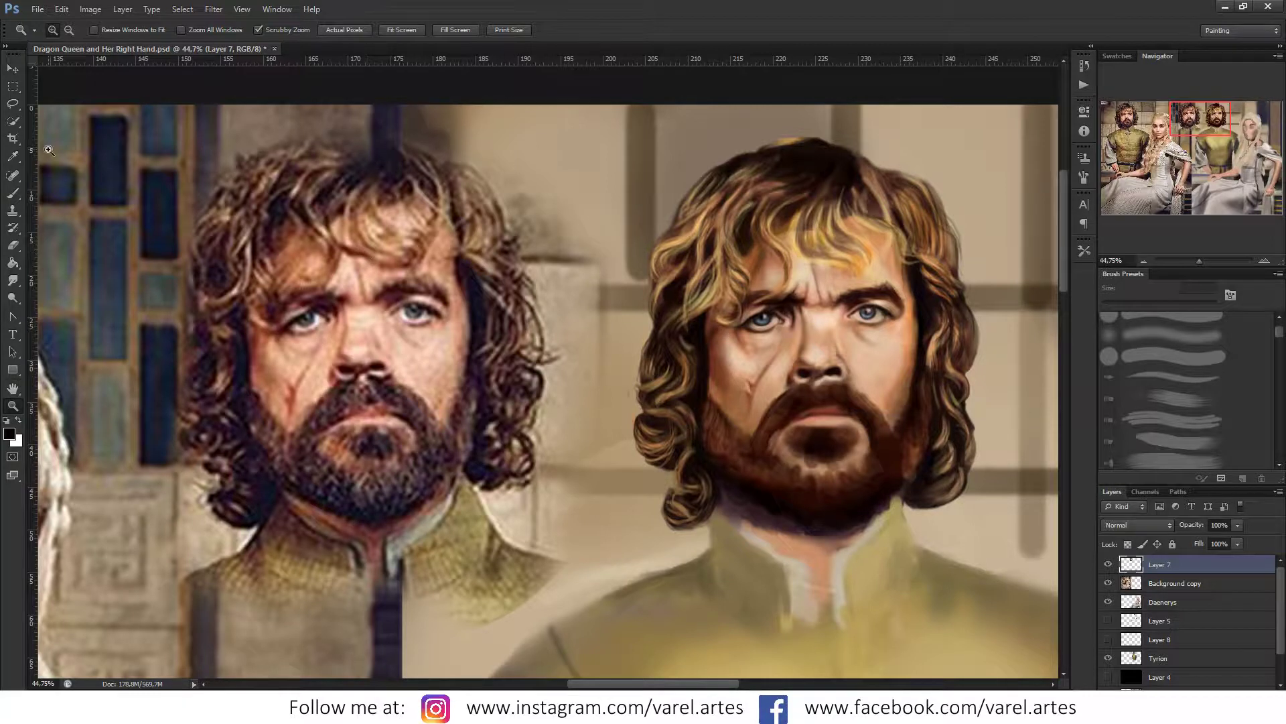
# Step: Lasso a patch of Layer 9 hair strokes and move it onto the painted head
pyautogui.click(12, 104)
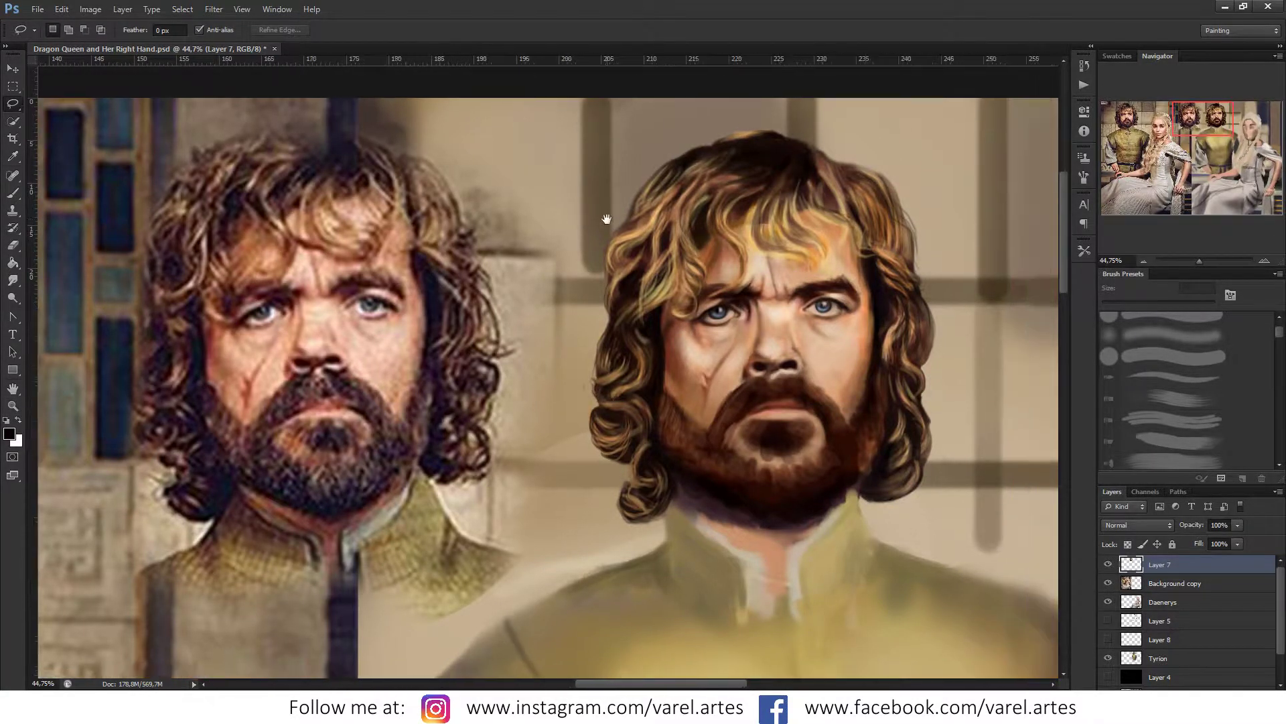
pyautogui.moveTo(732, 130)
pyautogui.mouseDown()
pyautogui.moveTo(690, 120)
pyautogui.moveTo(959, 447)
pyautogui.moveTo(955, 201)
pyautogui.moveTo(777, 106)
pyautogui.moveTo(663, 101)
pyautogui.moveTo(635, 140)
pyautogui.mouseUp()
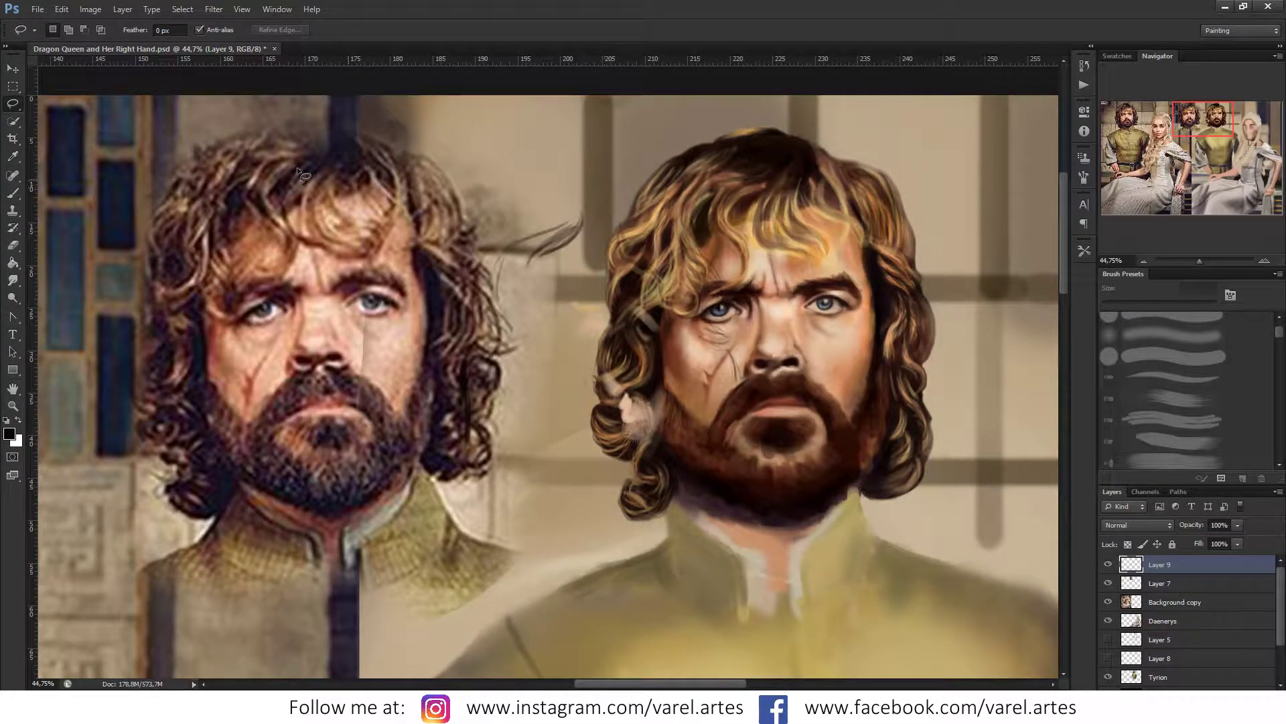
pyautogui.press('v')
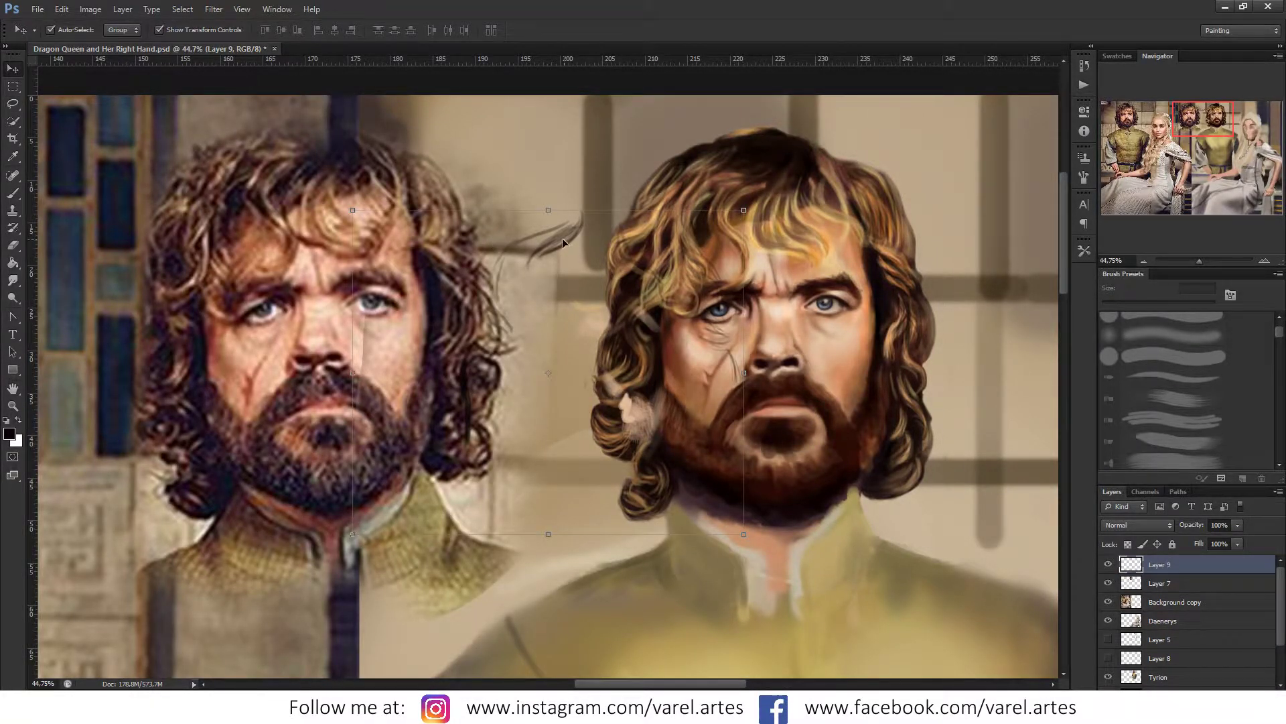
pyautogui.moveTo(563, 241); pyautogui.dragTo(772, 200)
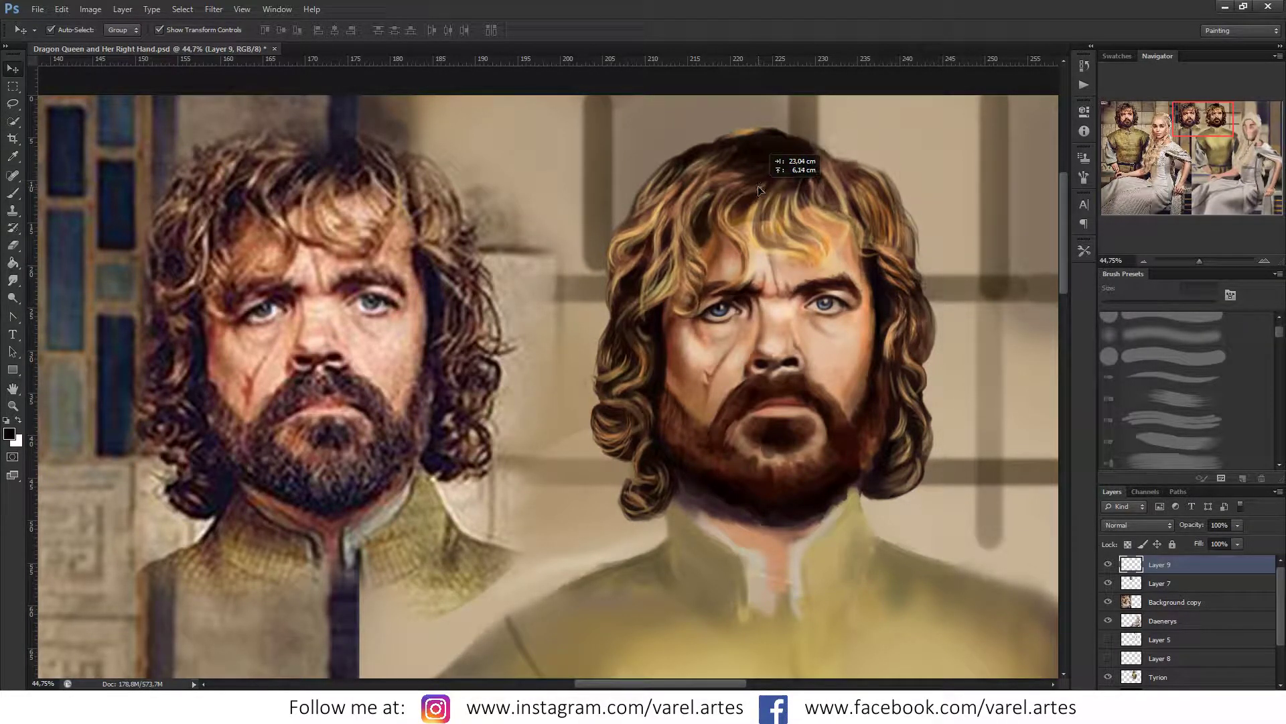
pyautogui.moveTo(758, 183); pyautogui.dragTo(757, 186)
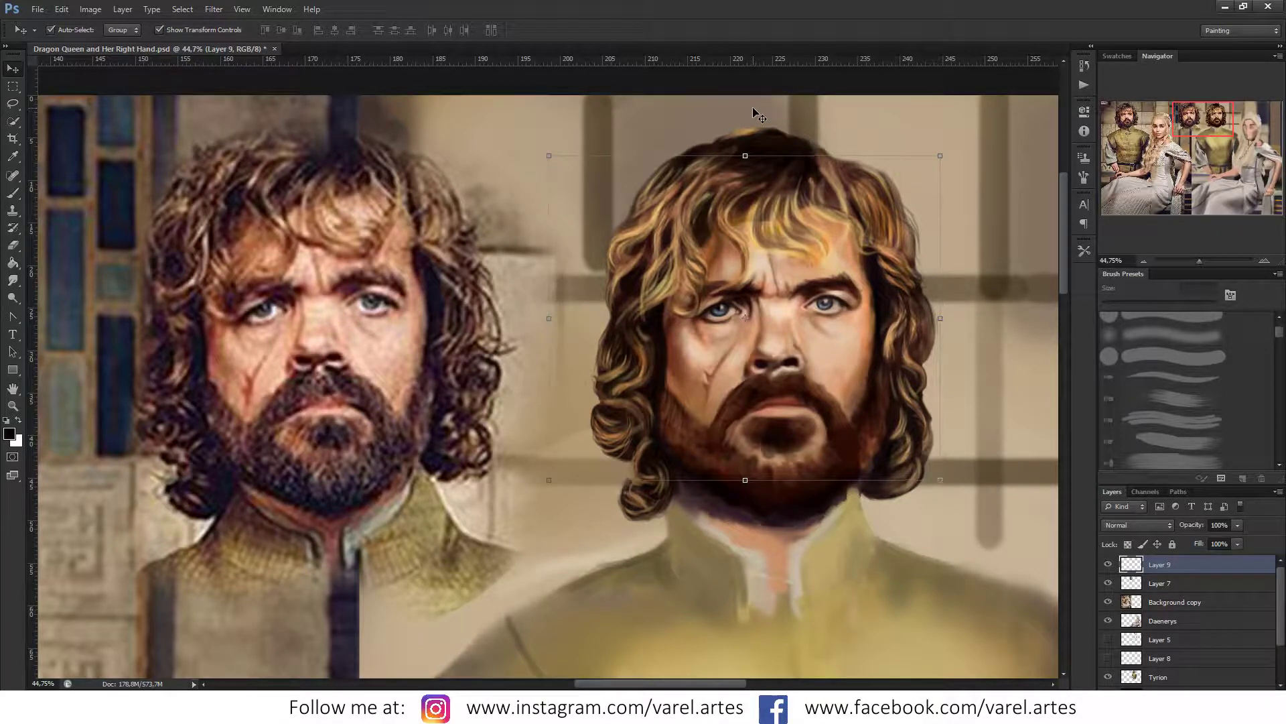
# Step: Nudge the painted head up a few pixels and slightly left with the arrow keys
pyautogui.press('Down')
pyautogui.press('Down')
pyautogui.press('Down')
pyautogui.press('Up')
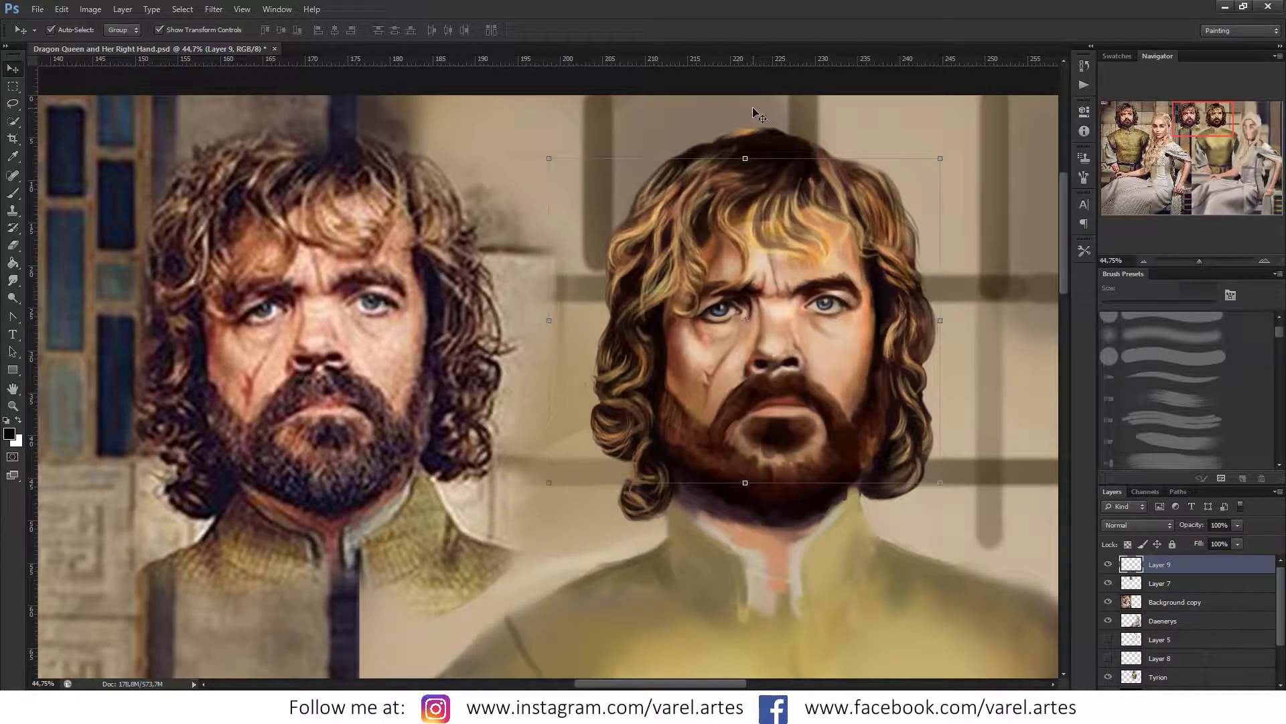
pyautogui.press('Up')
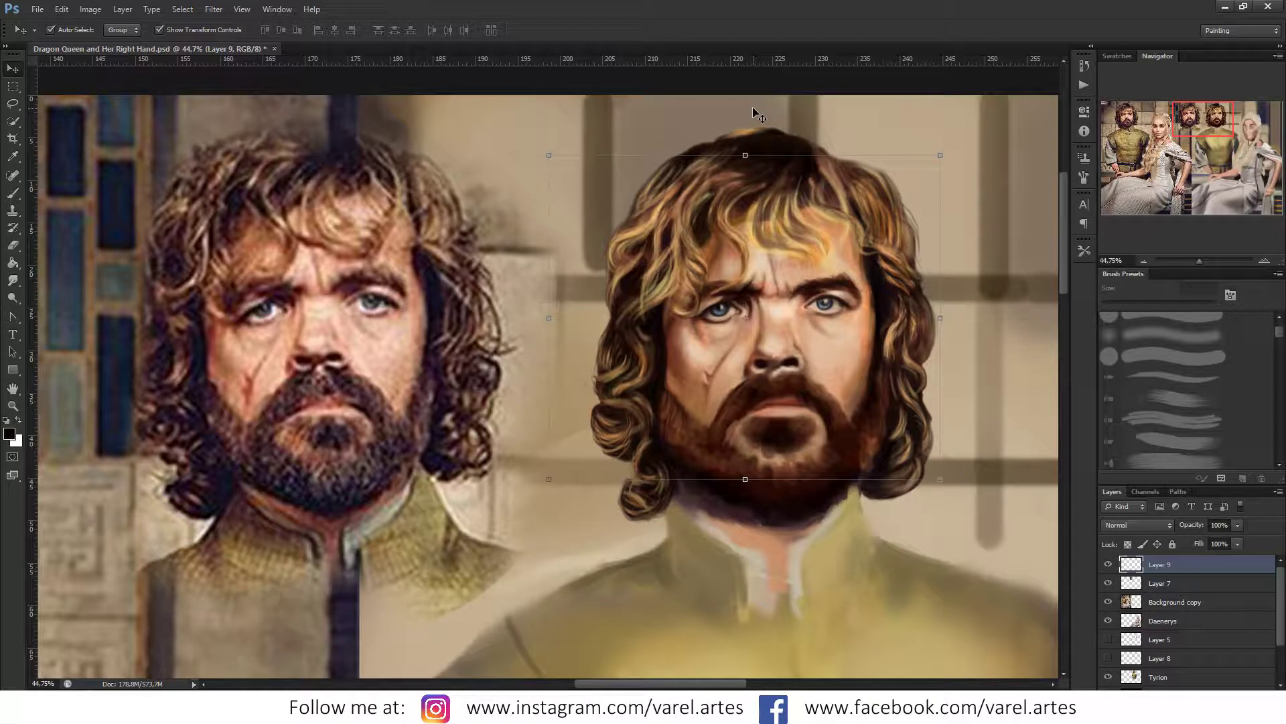
pyautogui.press('Up')
pyautogui.press('Up')
pyautogui.press('Up')
pyautogui.press('Left')
pyautogui.press('Left')
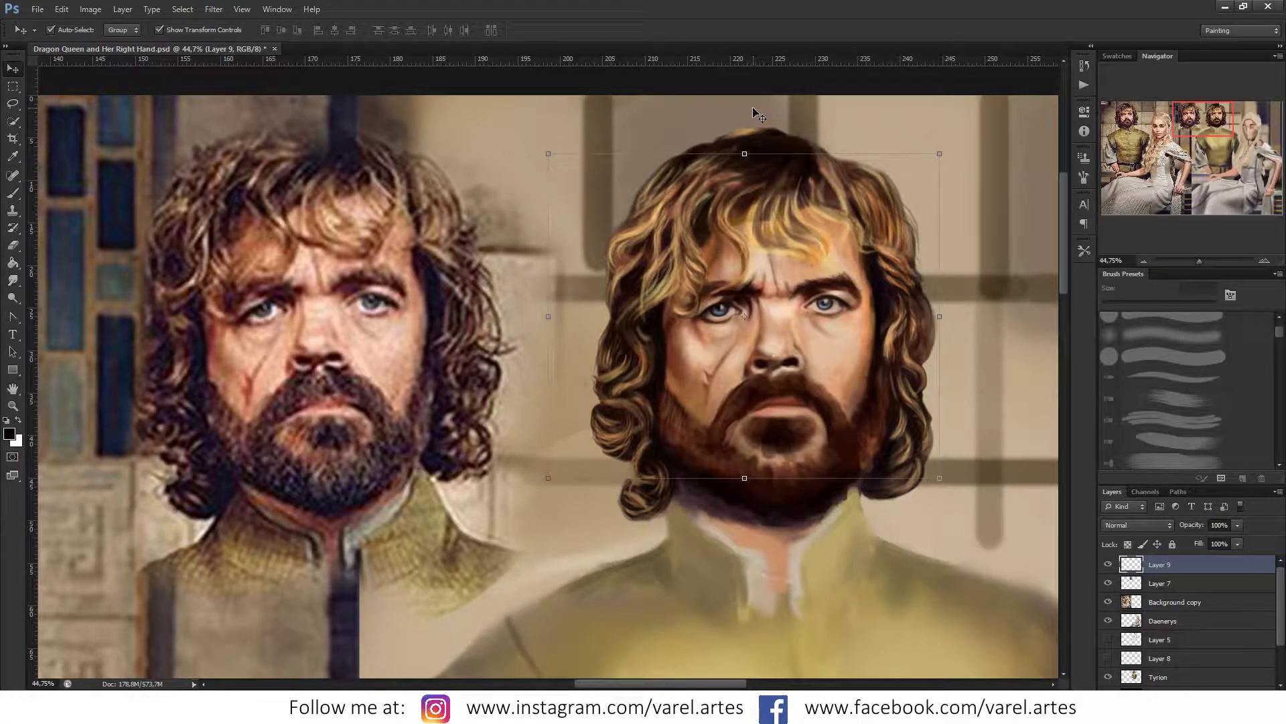
pyautogui.press('Left')
pyautogui.press('Left')
pyautogui.press('Up')
pyautogui.press('Down')
# Step: Reorder Layer 9 so it sits directly above the Tyrion layer
pyautogui.moveTo(1166, 565); pyautogui.dragTo(1171, 670)
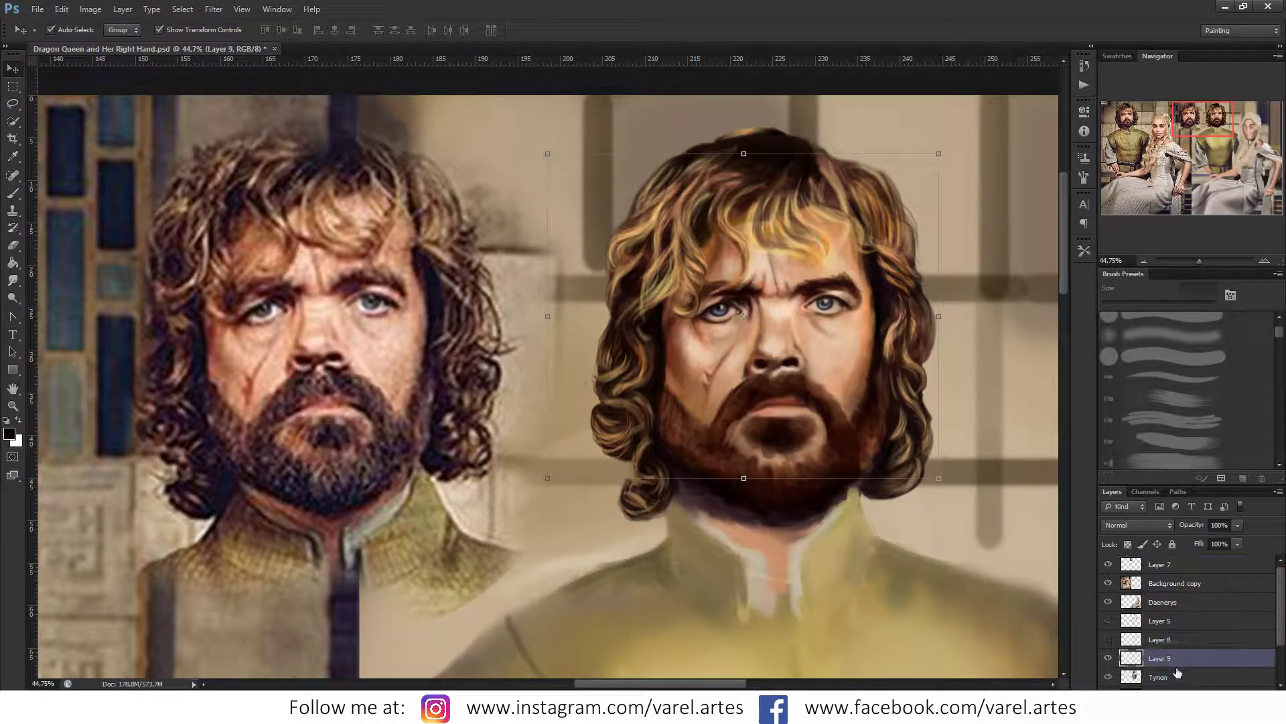
pyautogui.keyDown('shift'); pyautogui.click(1169, 658); pyautogui.keyUp('shift')
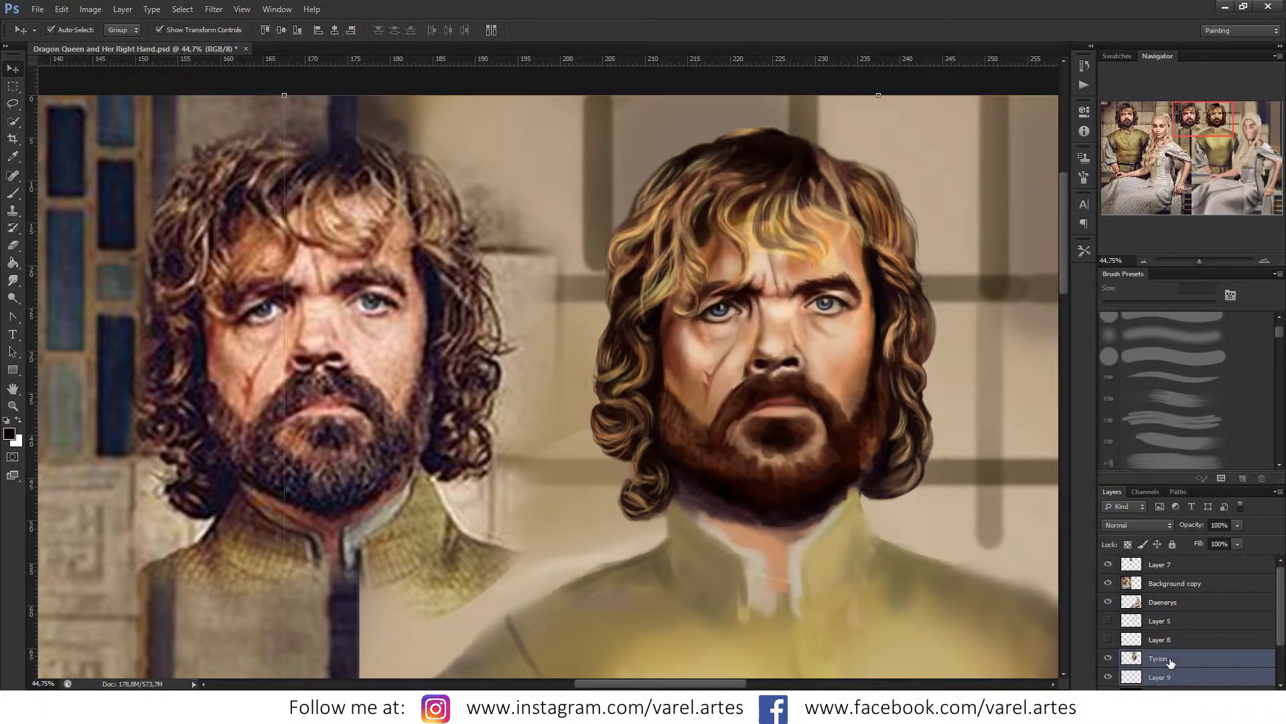
pyautogui.rightClick(1169, 660)
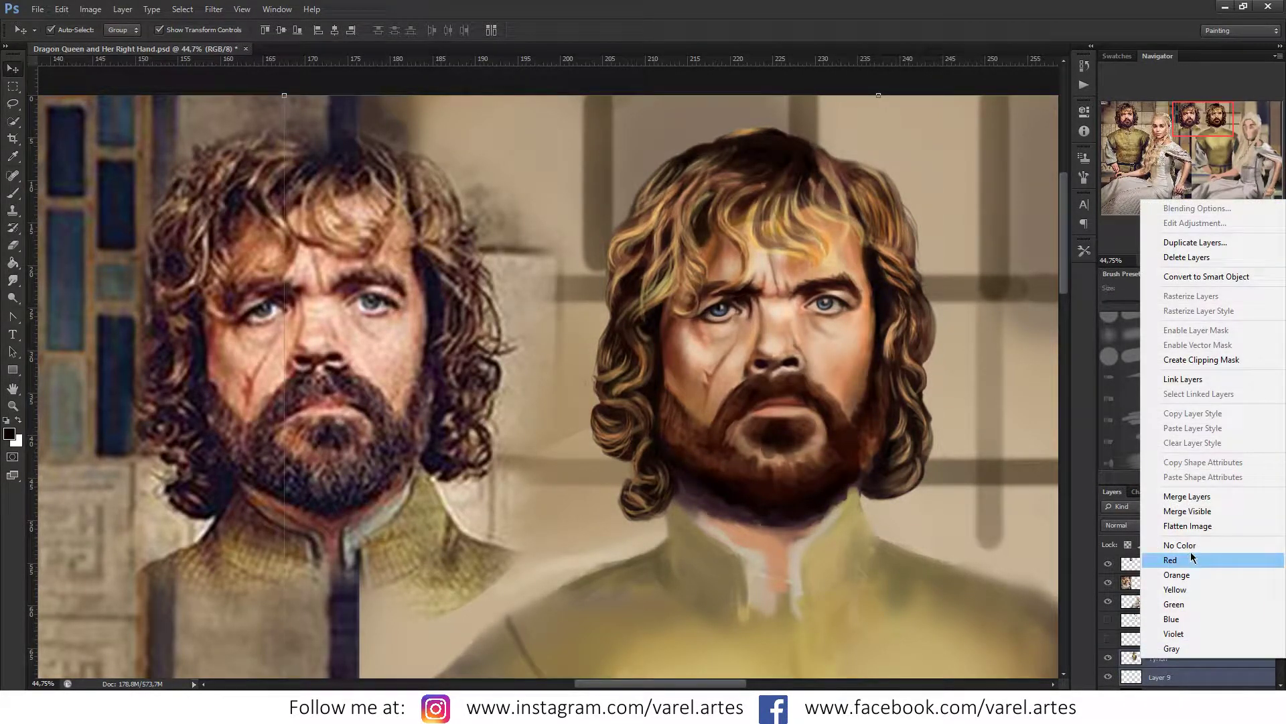
pyautogui.click(1160, 678)
pyautogui.click(1162, 678)
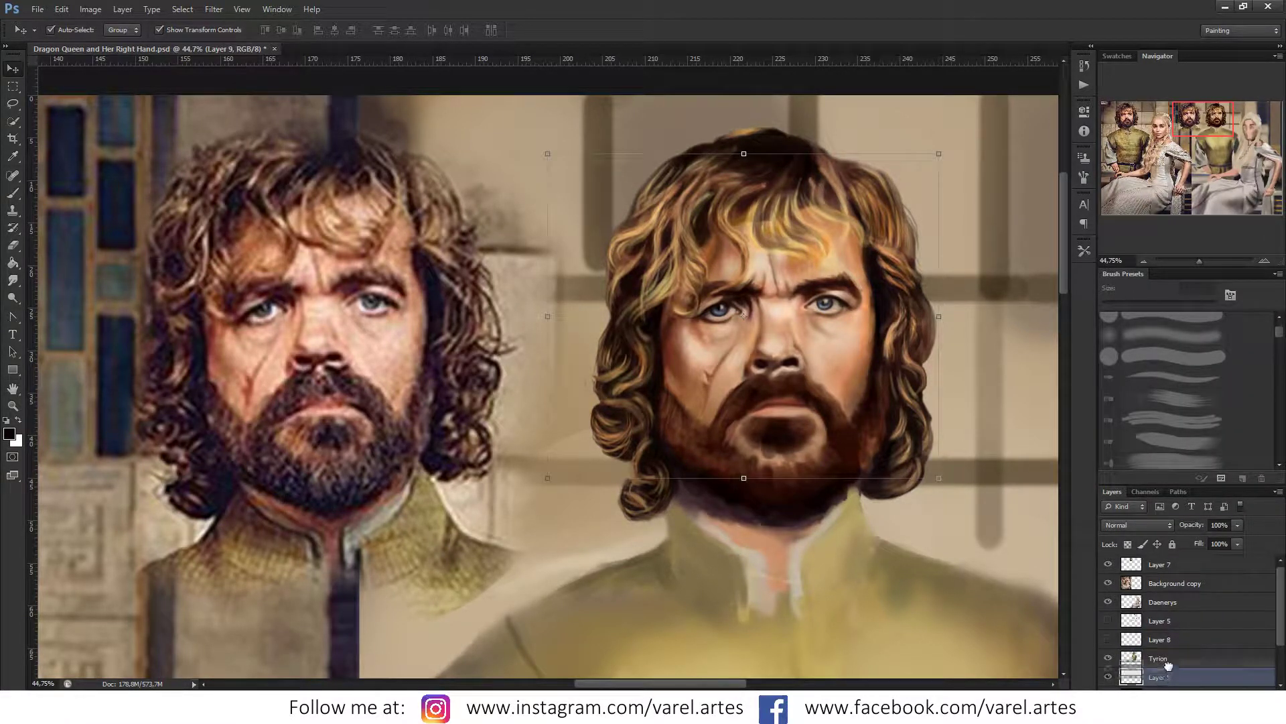
pyautogui.moveTo(1161, 678); pyautogui.dragTo(1166, 657)
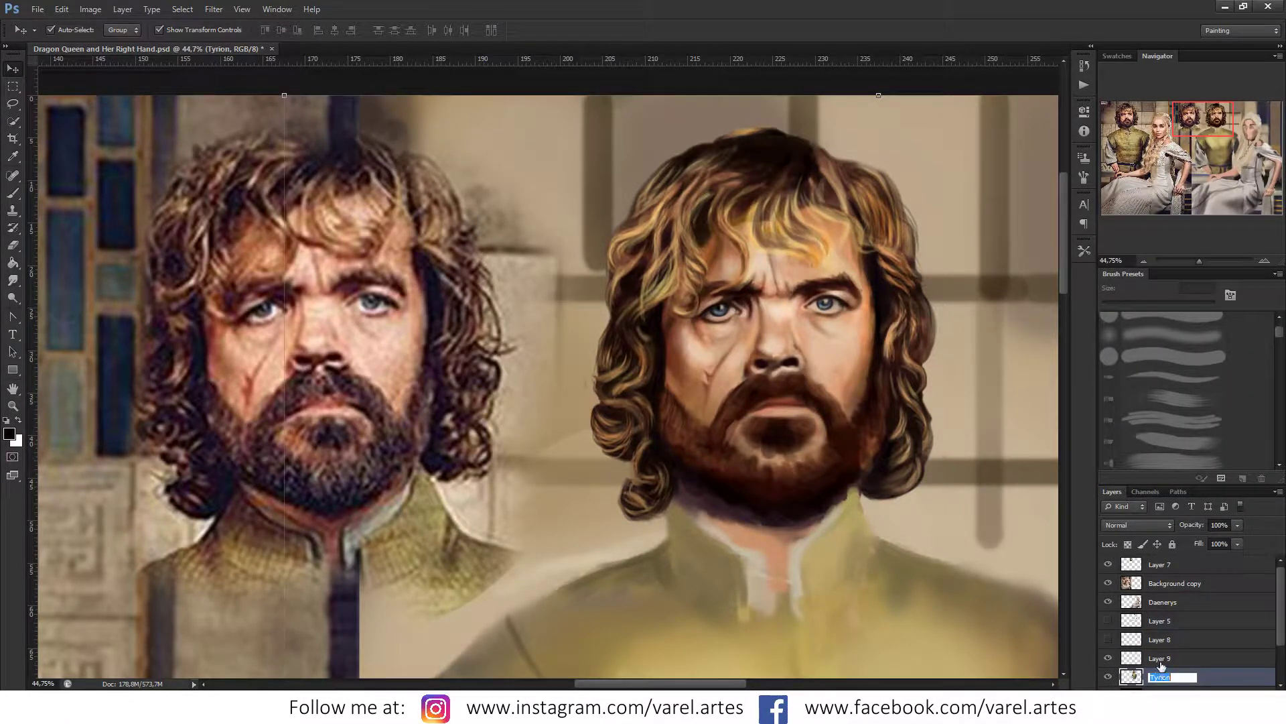
pyautogui.doubleClick(1163, 657)
# Step: Merge Layer 9 with Tyrion, keep the name Tyrion, and return to the Brush
pyautogui.keyDown('ctrl'); pyautogui.click(1173, 677); pyautogui.keyUp('ctrl')
pyautogui.rightClick(1173, 676)
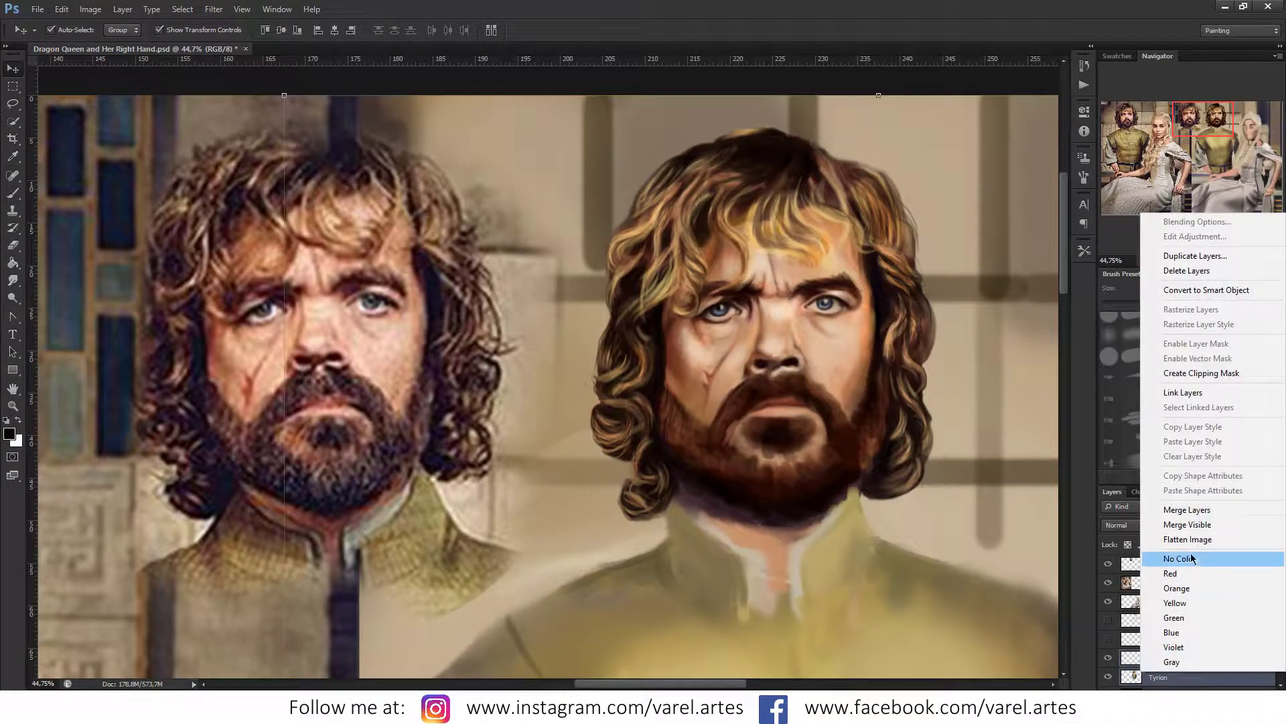
pyautogui.click(1192, 511)
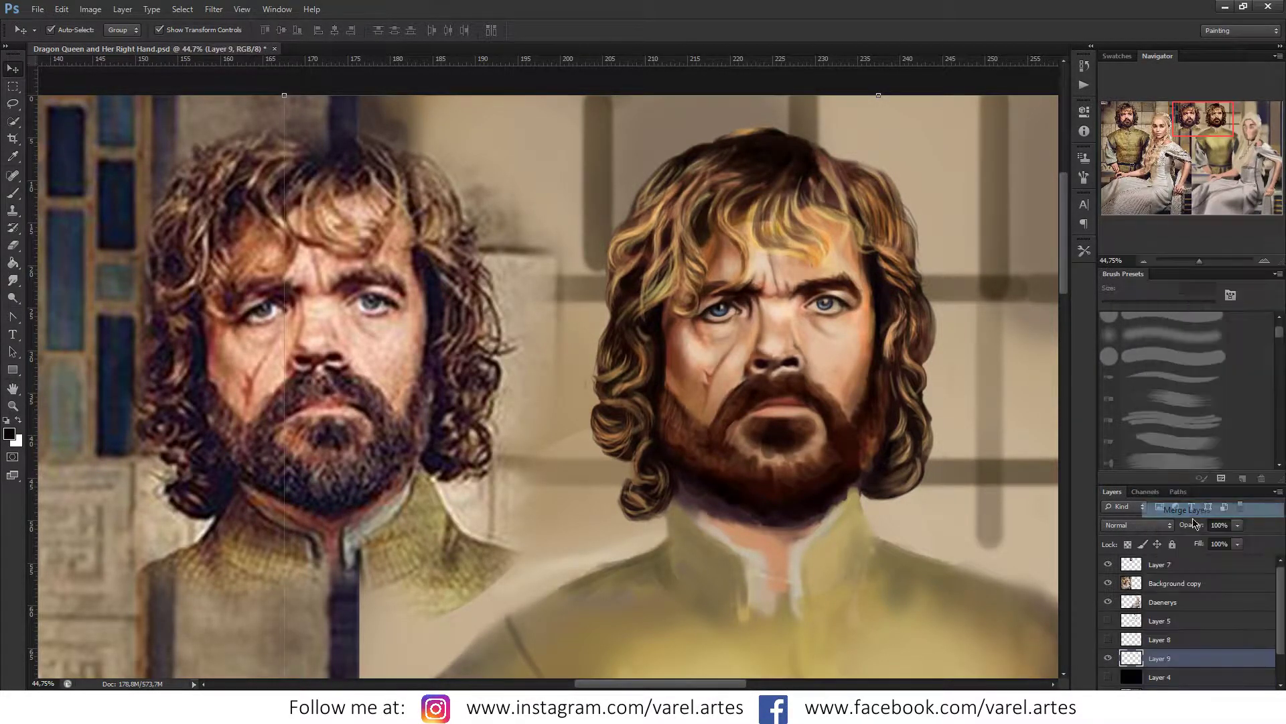
pyautogui.doubleClick(1165, 657)
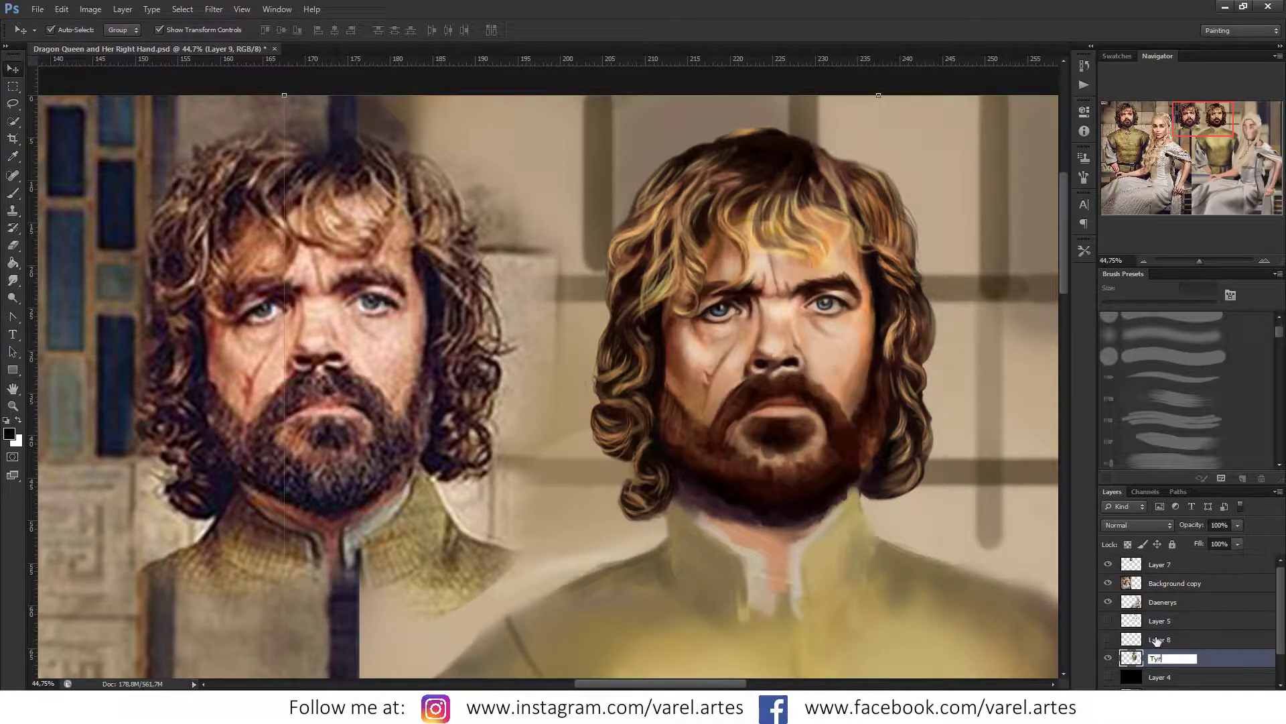
pyautogui.write('n')
pyautogui.press('Return')
pyautogui.press('b')
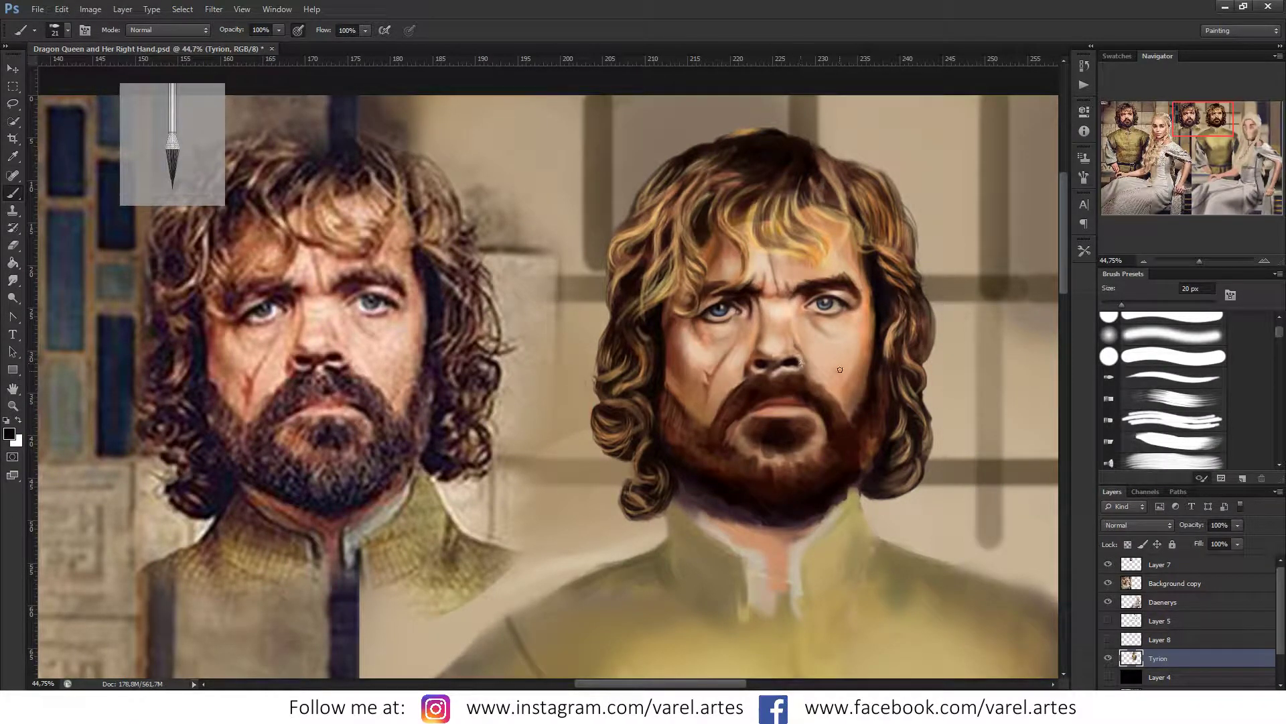
# Step: With a 101 px brush and sampled brown, smooth the cheek beside the nose
pyautogui.moveTo(840, 369)
pyautogui.mouseDown()
pyautogui.moveTo(866, 372)
pyautogui.moveTo(855, 381)
pyautogui.moveTo(867, 341)
pyautogui.mouseUp()
pyautogui.keyDown('alt'); pyautogui.click(866, 373); pyautogui.keyUp('alt')
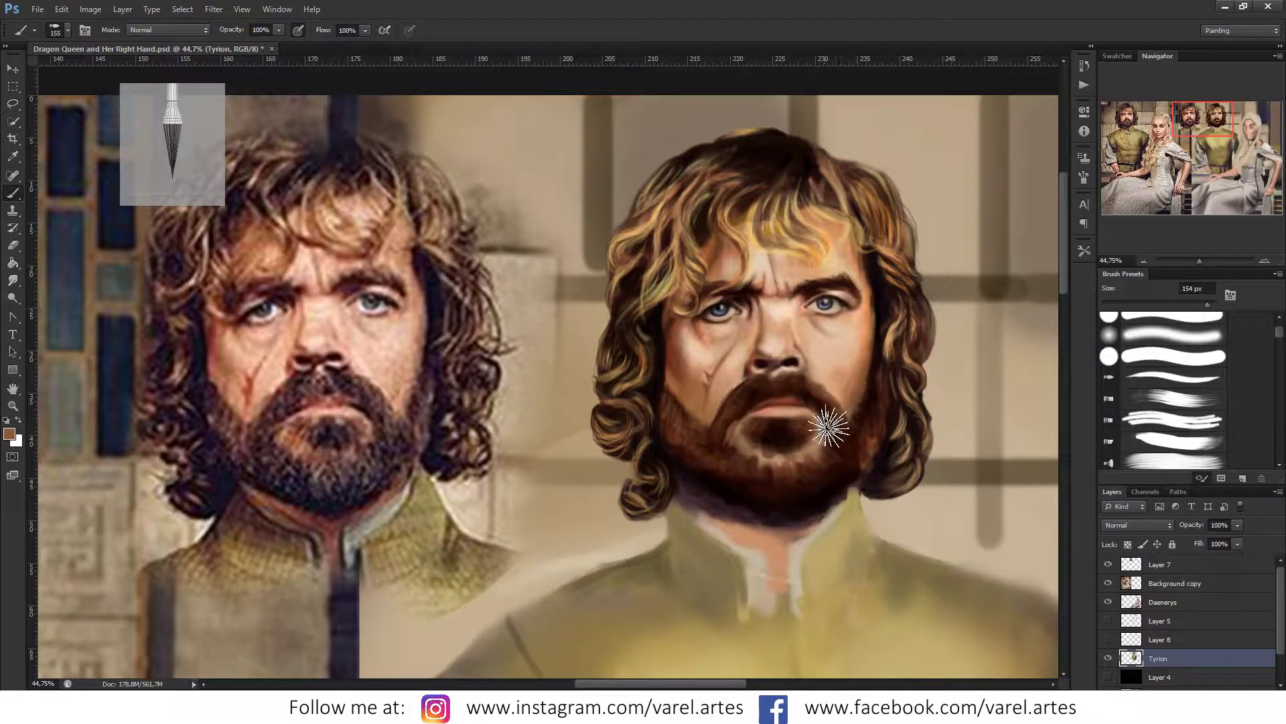
pyautogui.press('z')
pyautogui.moveTo(841, 402)
pyautogui.mouseDown()
pyautogui.moveTo(897, 395)
pyautogui.moveTo(820, 394)
pyautogui.mouseUp()
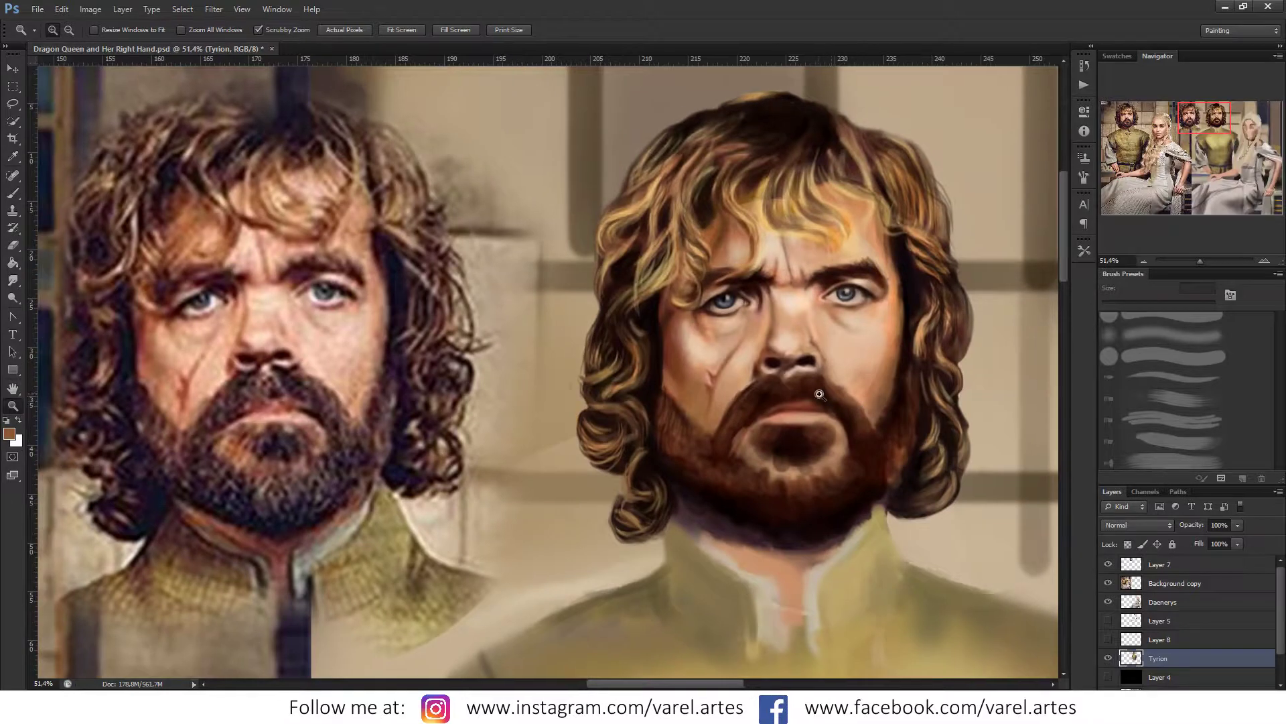
pyautogui.press('b')
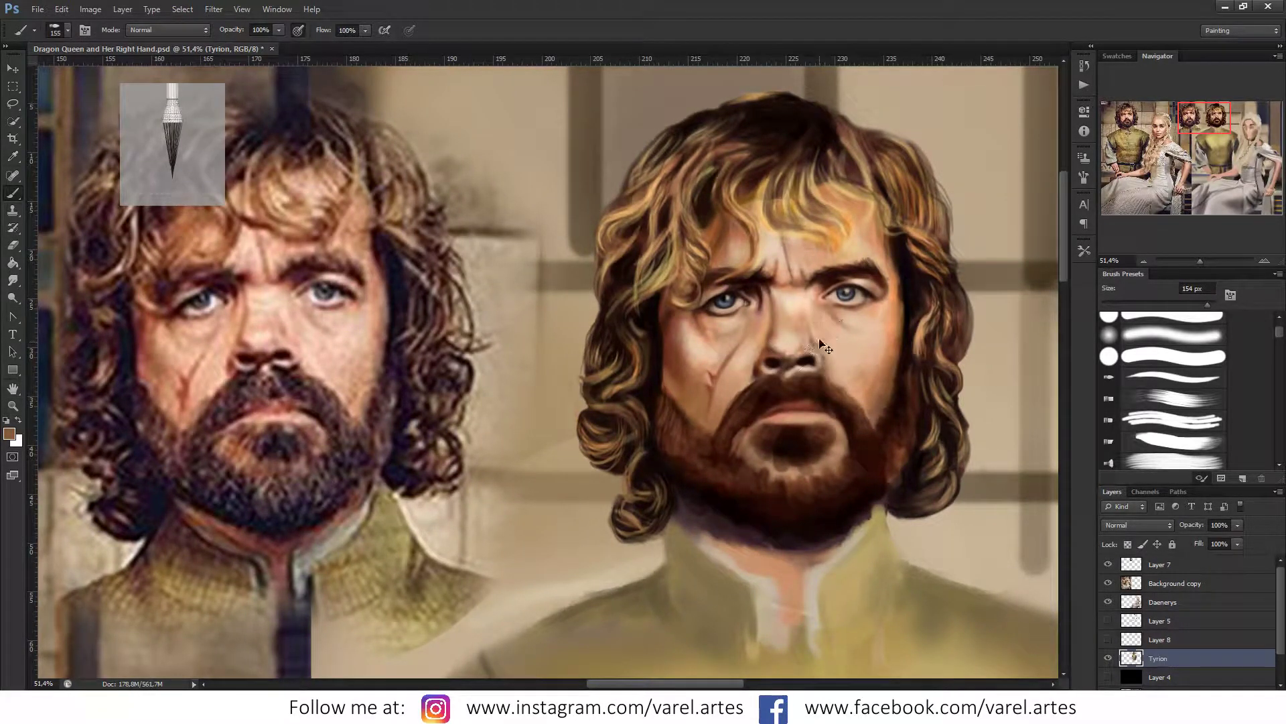
pyautogui.moveTo(820, 343); pyautogui.dragTo(836, 344)
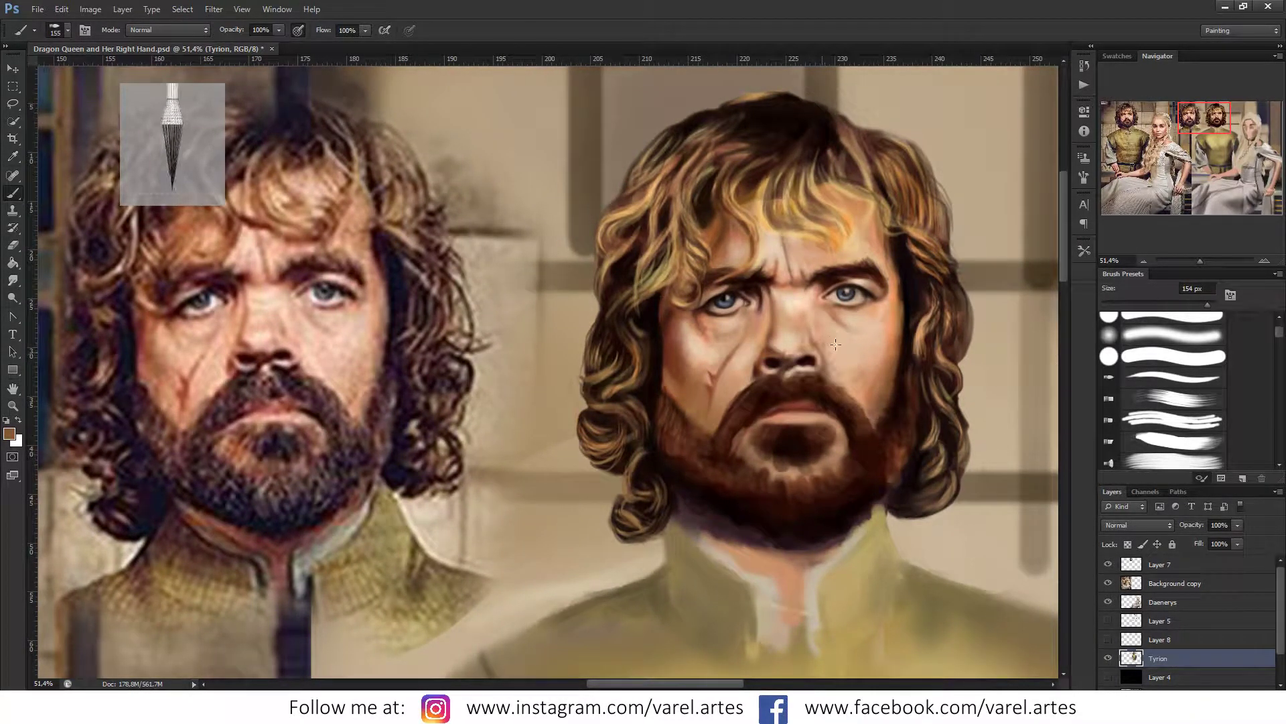
pyautogui.press(']')
pyautogui.press(']')
pyautogui.press(']')
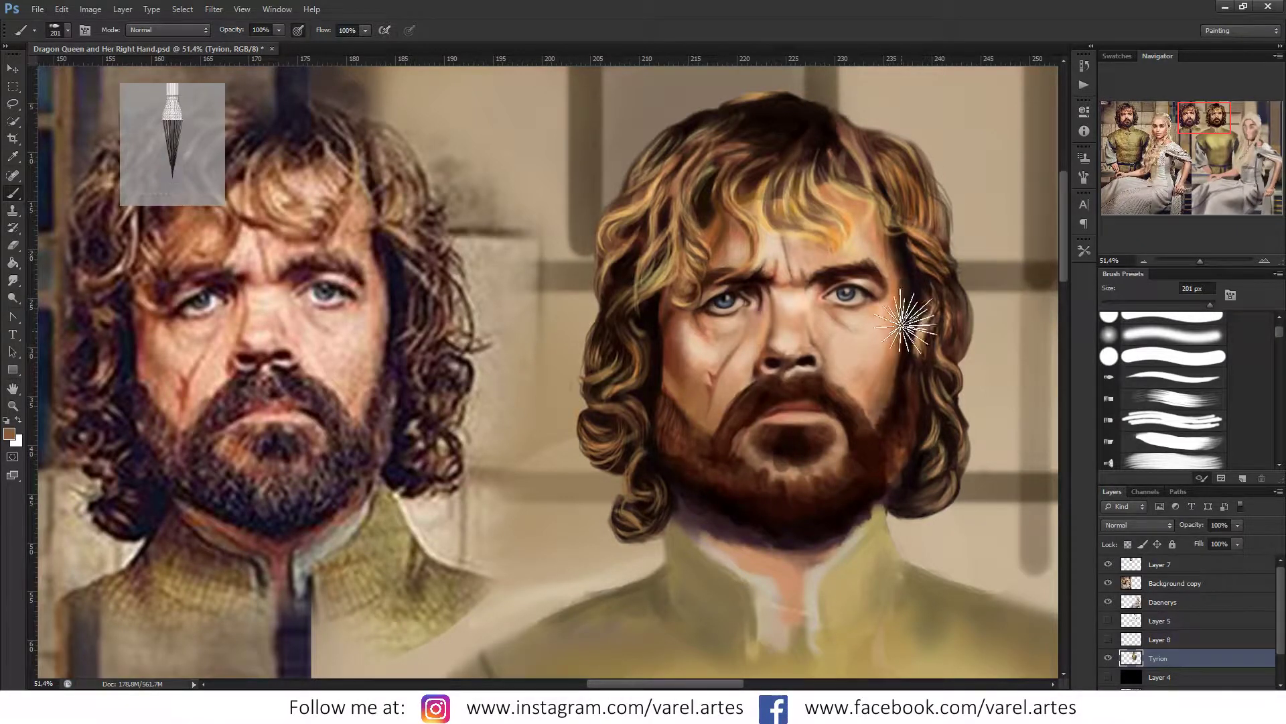
# Step: Pick near-black, then sample hair brown and resize the brush through 116, 100, 84 and 54 px
pyautogui.keyDown('alt'); pyautogui.click(907, 295); pyautogui.keyUp('alt')
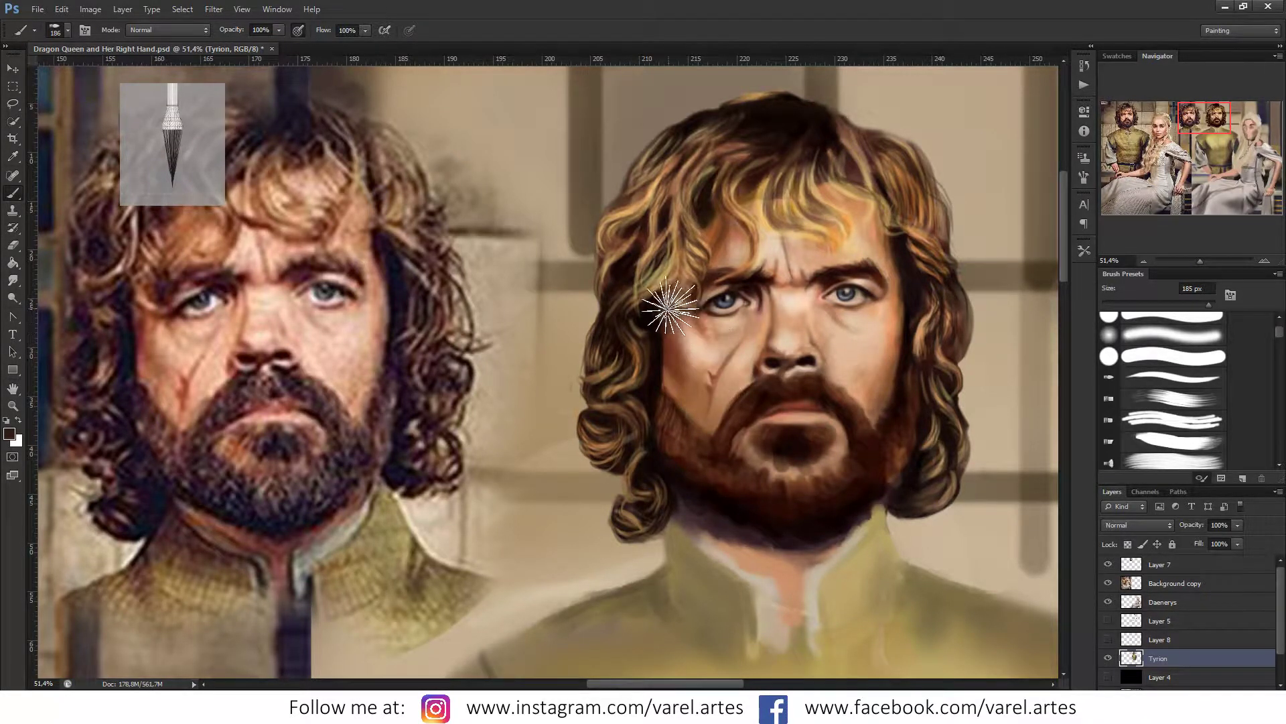
pyautogui.moveTo(666, 303); pyautogui.dragTo(656, 317)
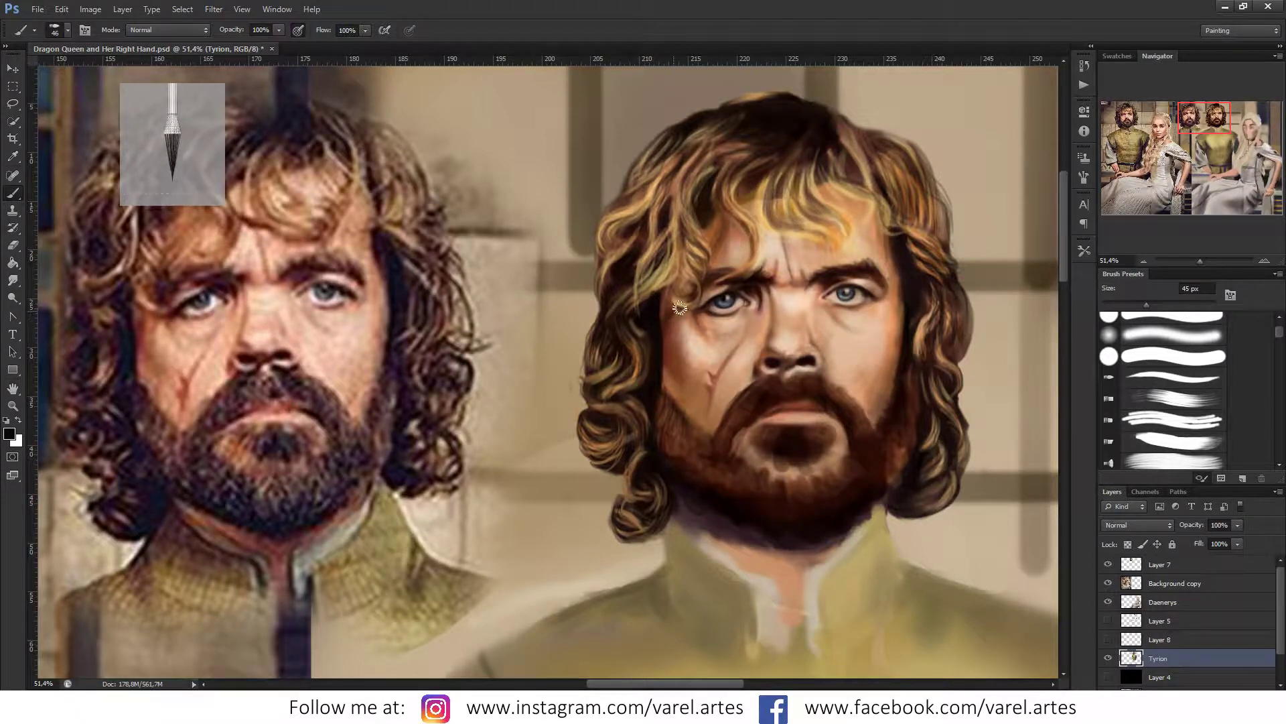
pyautogui.moveTo(708, 233); pyautogui.dragTo(788, 252)
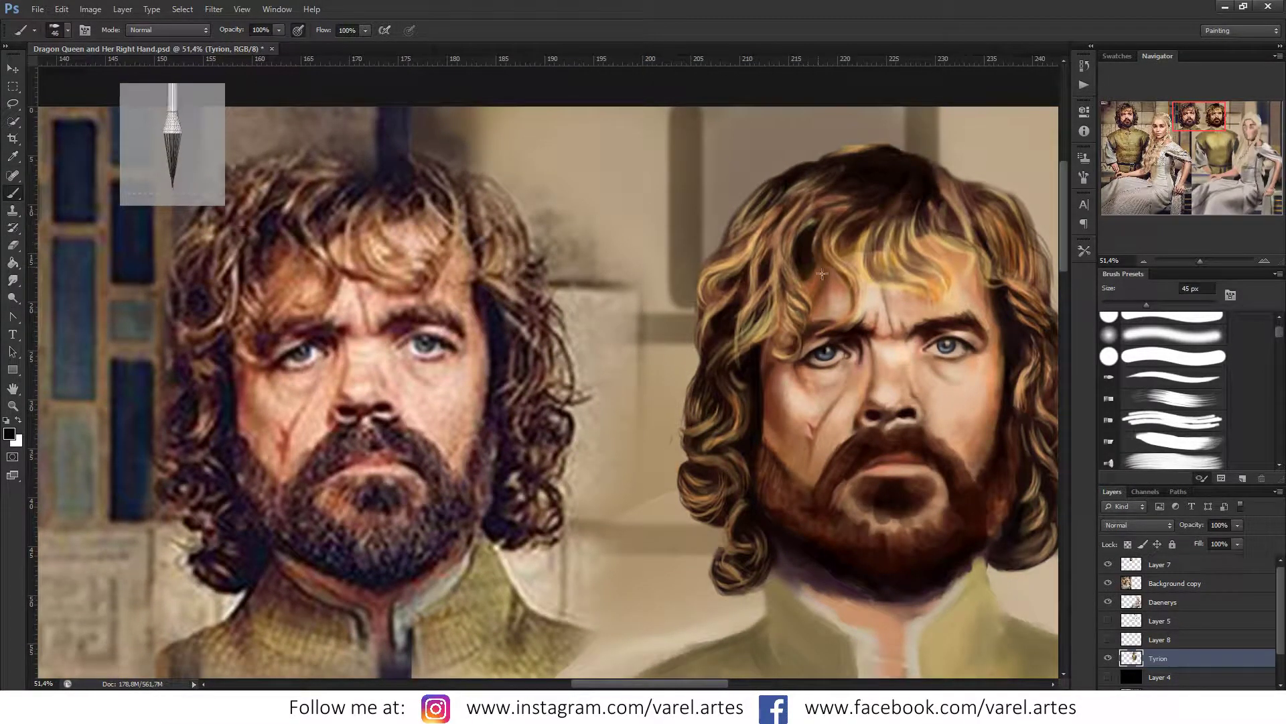
pyautogui.press('9')
pyautogui.press('9')
pyautogui.press(']')
pyautogui.press(']')
pyautogui.press(']')
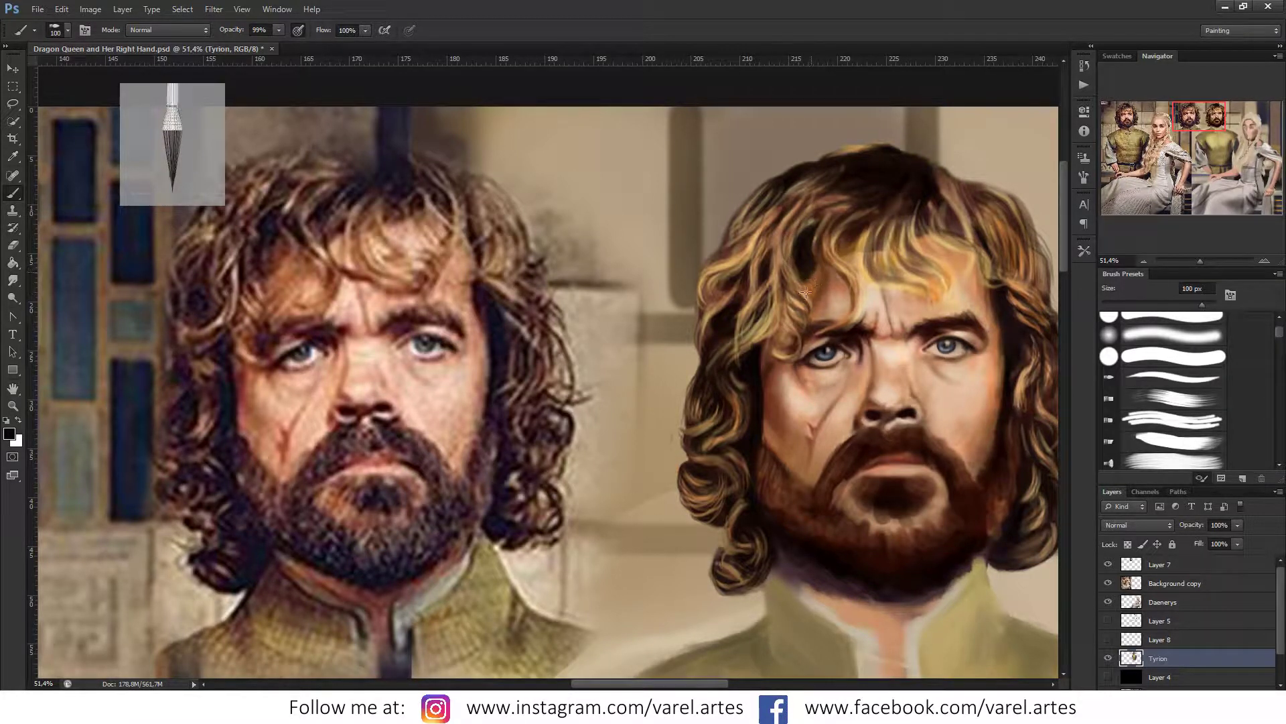
pyautogui.keyDown('alt'); pyautogui.click(830, 294); pyautogui.keyUp('alt')
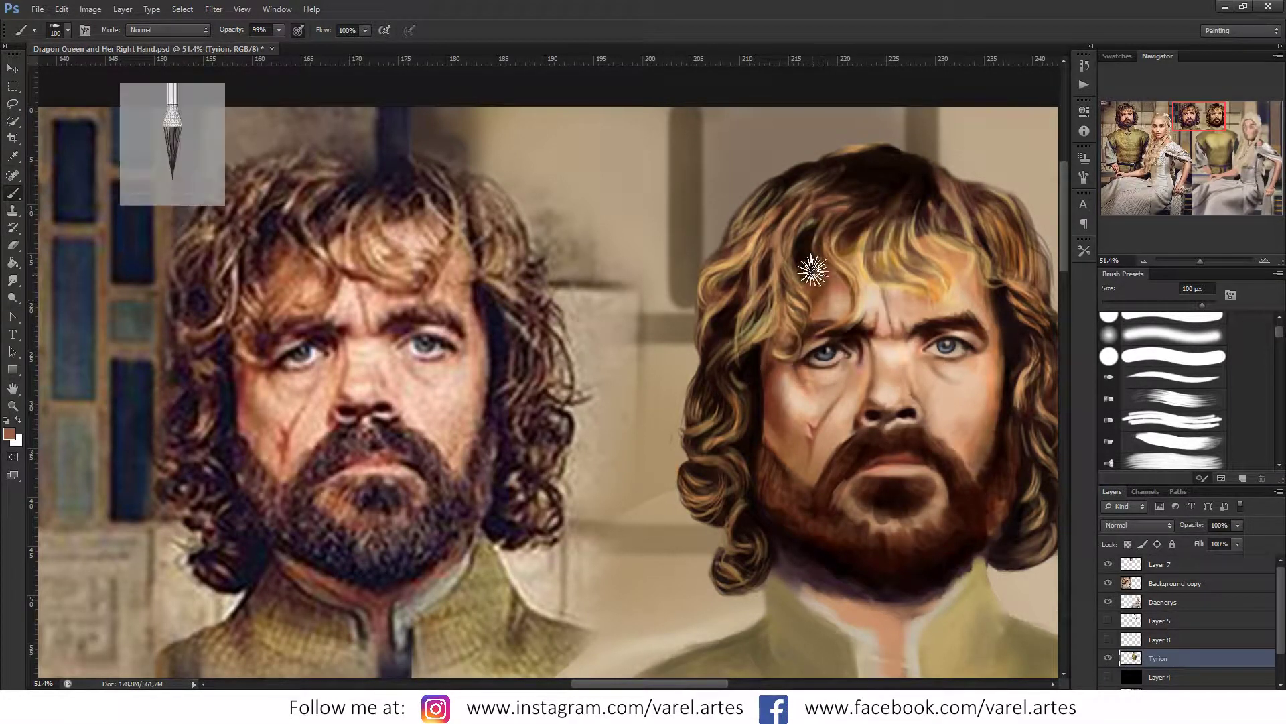
pyautogui.press('[')
pyautogui.press('[')
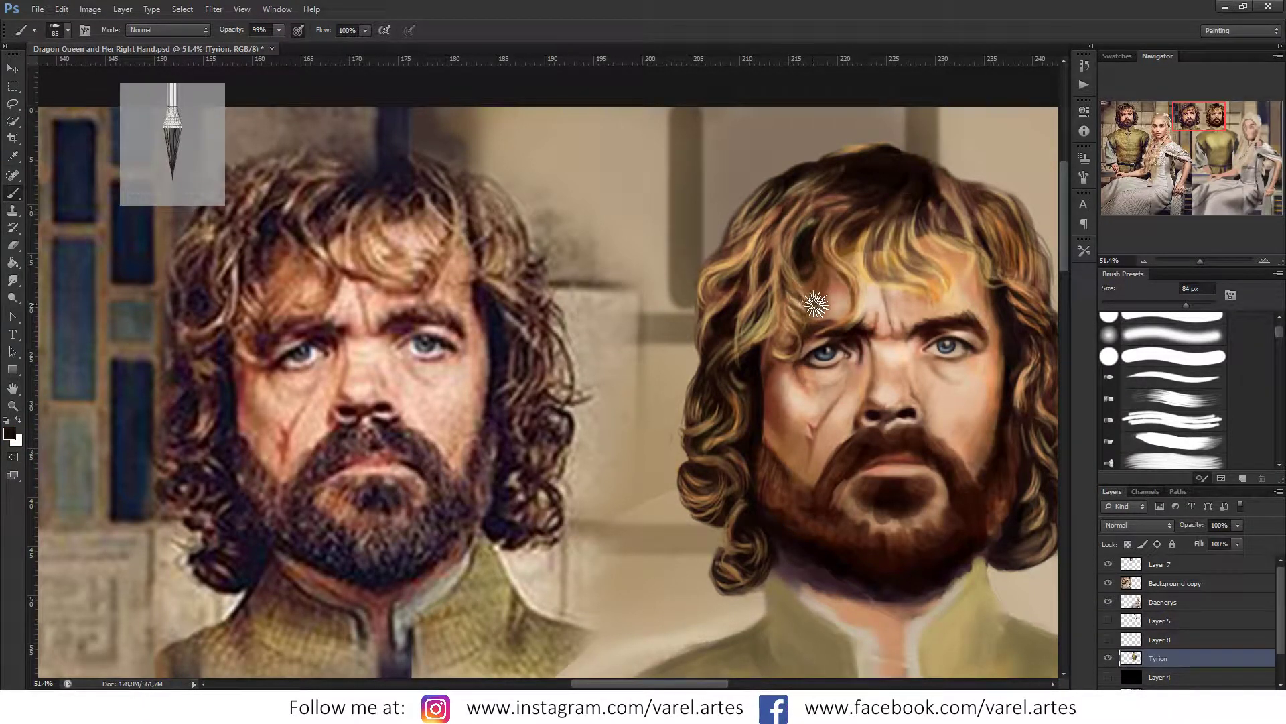
pyautogui.moveTo(845, 346); pyautogui.dragTo(809, 307)
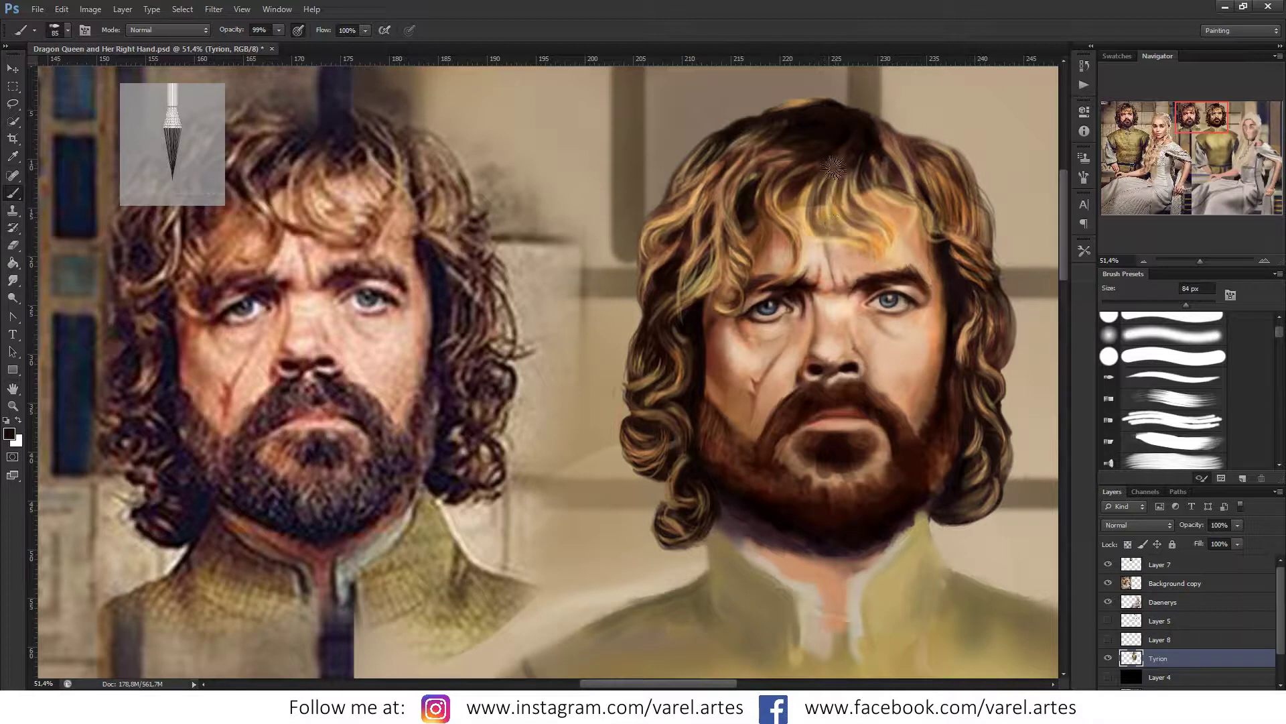
pyautogui.moveTo(841, 165); pyautogui.dragTo(831, 165)
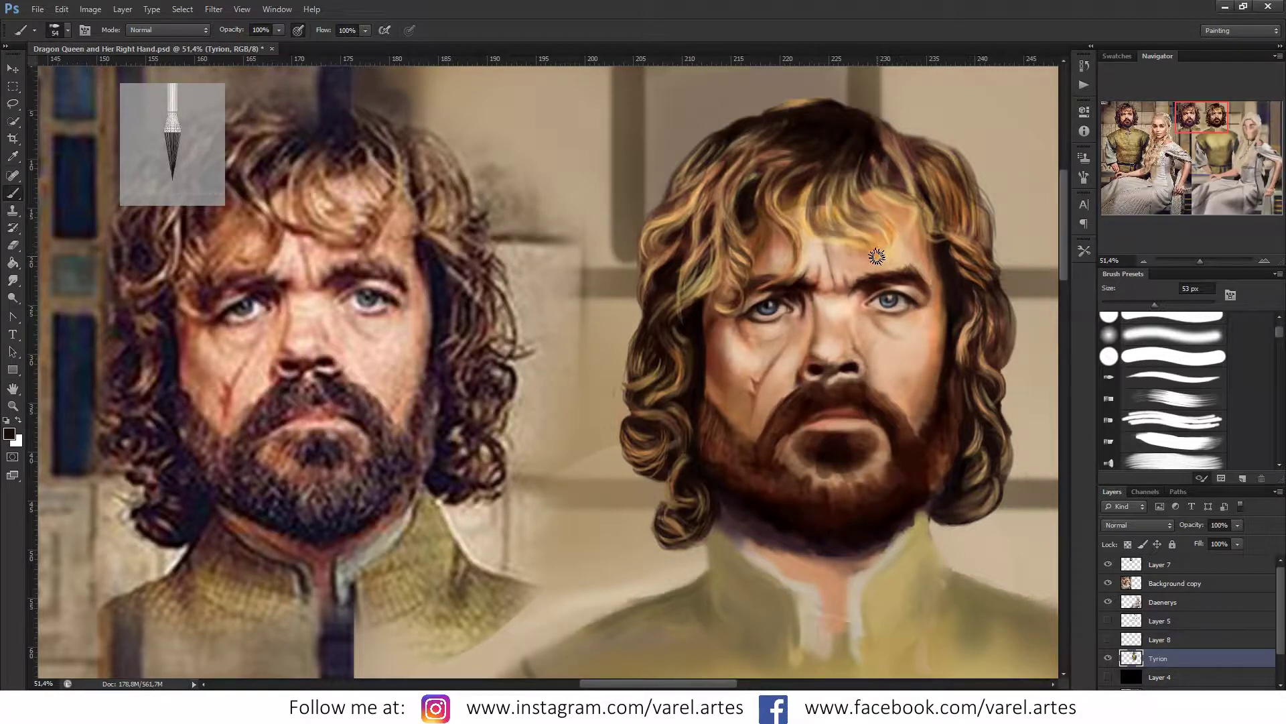
# Step: Blend skin at the eye's inner corner with a 65 px brush, then zoom out to both portraits
pyautogui.scroll(-1, 883, 335)
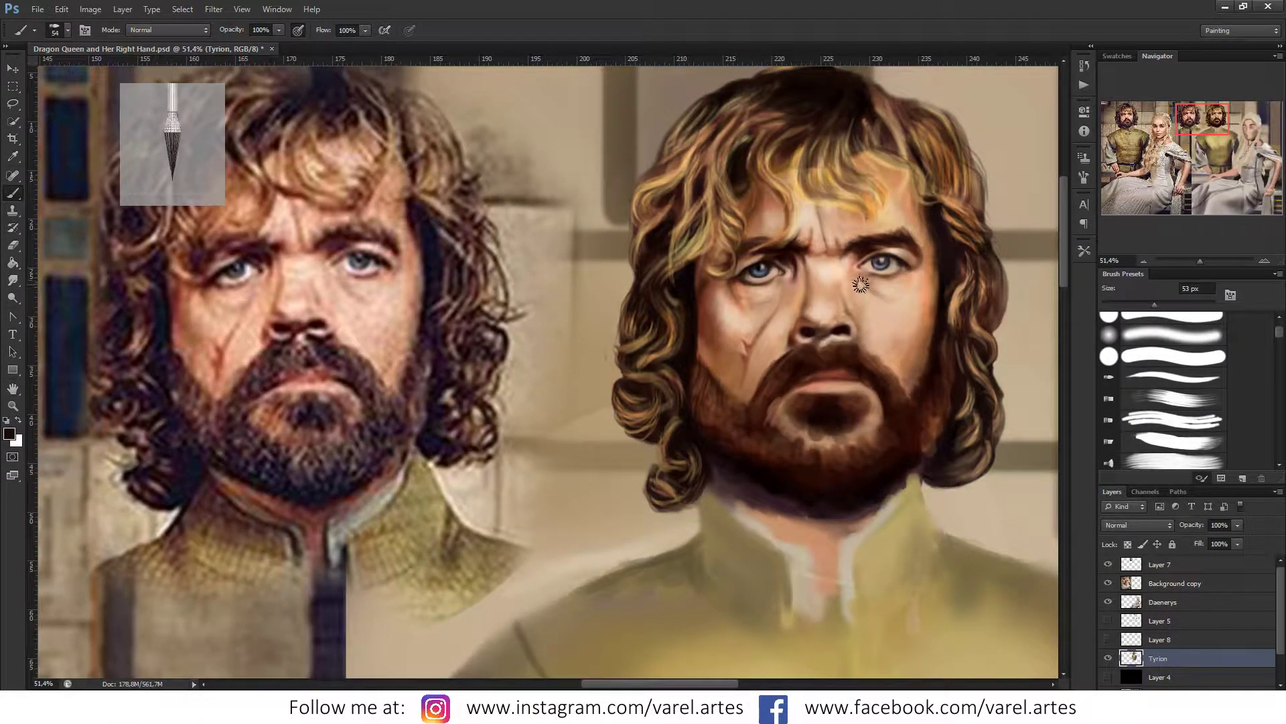
pyautogui.scroll(3, 850, 310)
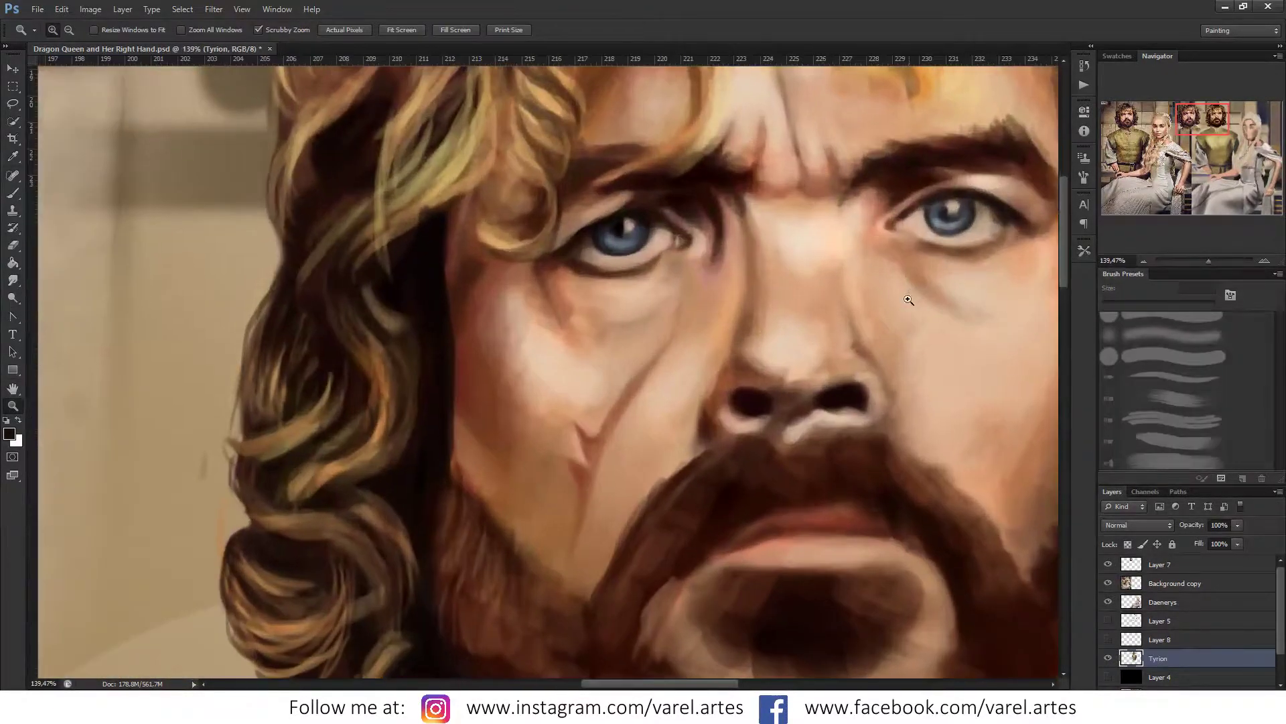
pyautogui.keyDown('alt'); pyautogui.click(857, 220); pyautogui.keyUp('alt')
pyautogui.press(']')
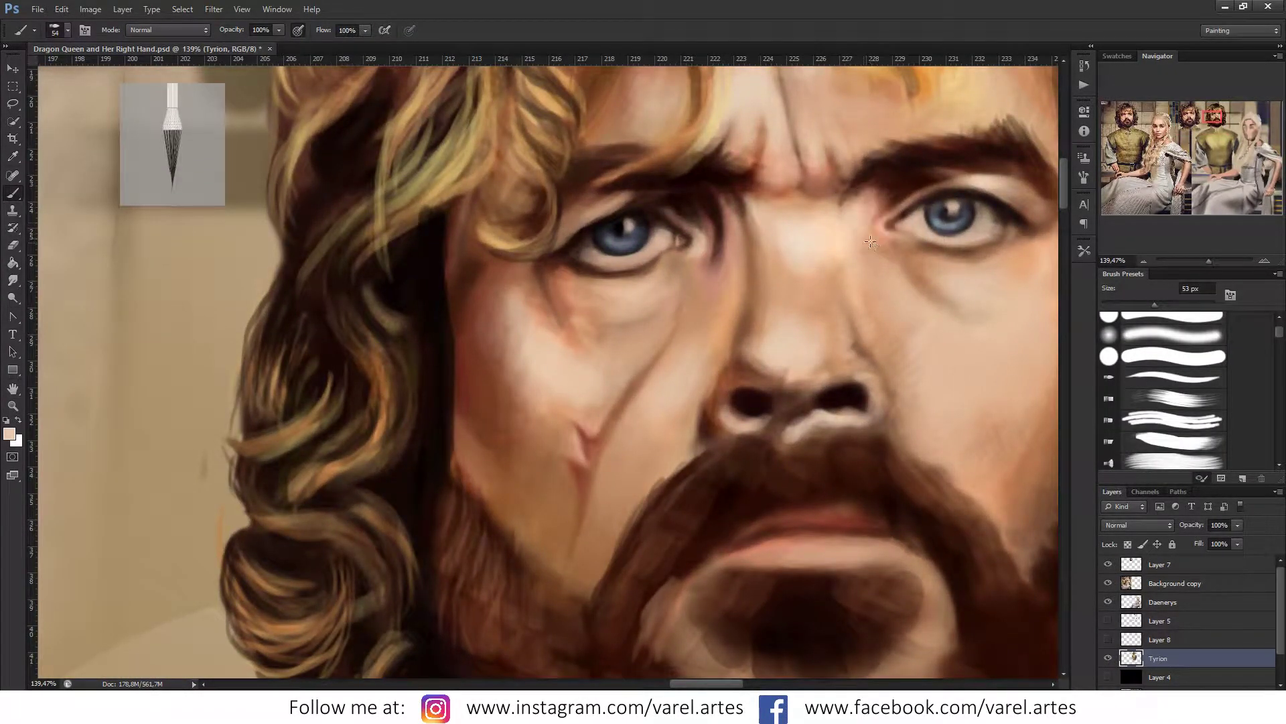
pyautogui.moveTo(880, 240); pyautogui.dragTo(869, 210)
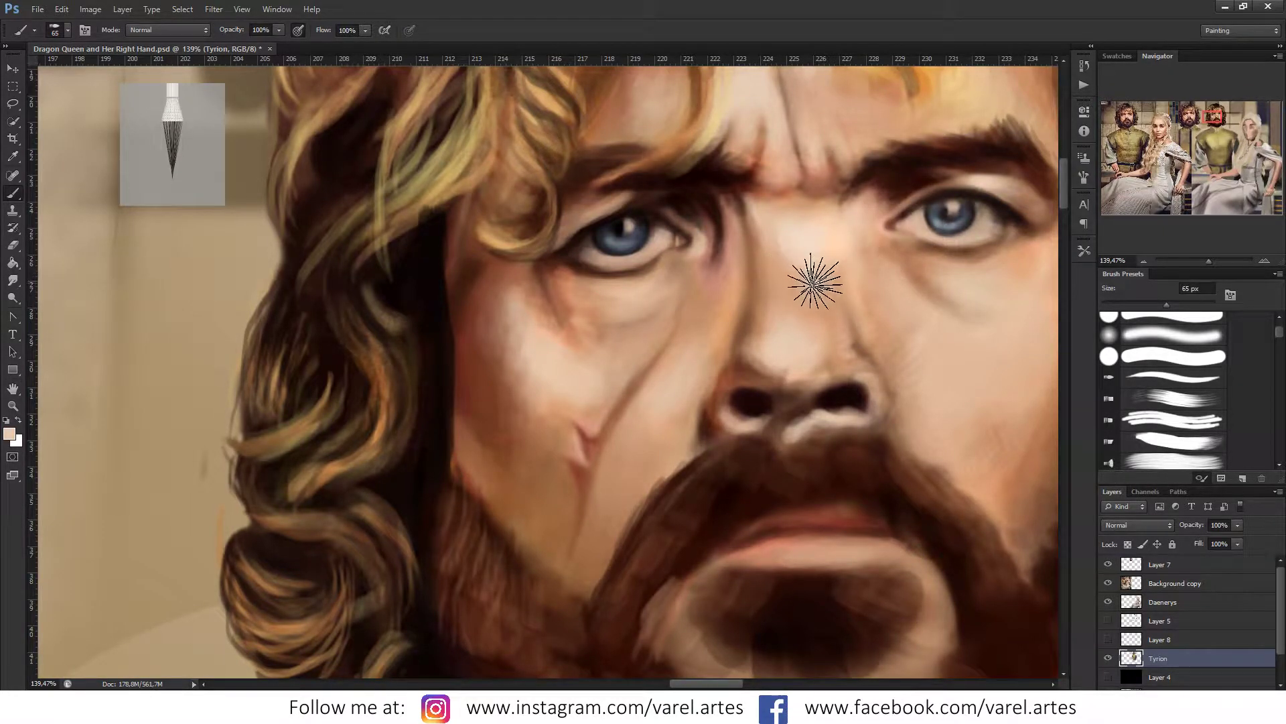
pyautogui.press('z')
pyautogui.moveTo(813, 272)
pyautogui.mouseDown()
pyautogui.moveTo(731, 293)
pyautogui.moveTo(843, 281)
pyautogui.moveTo(830, 283)
pyautogui.mouseUp()
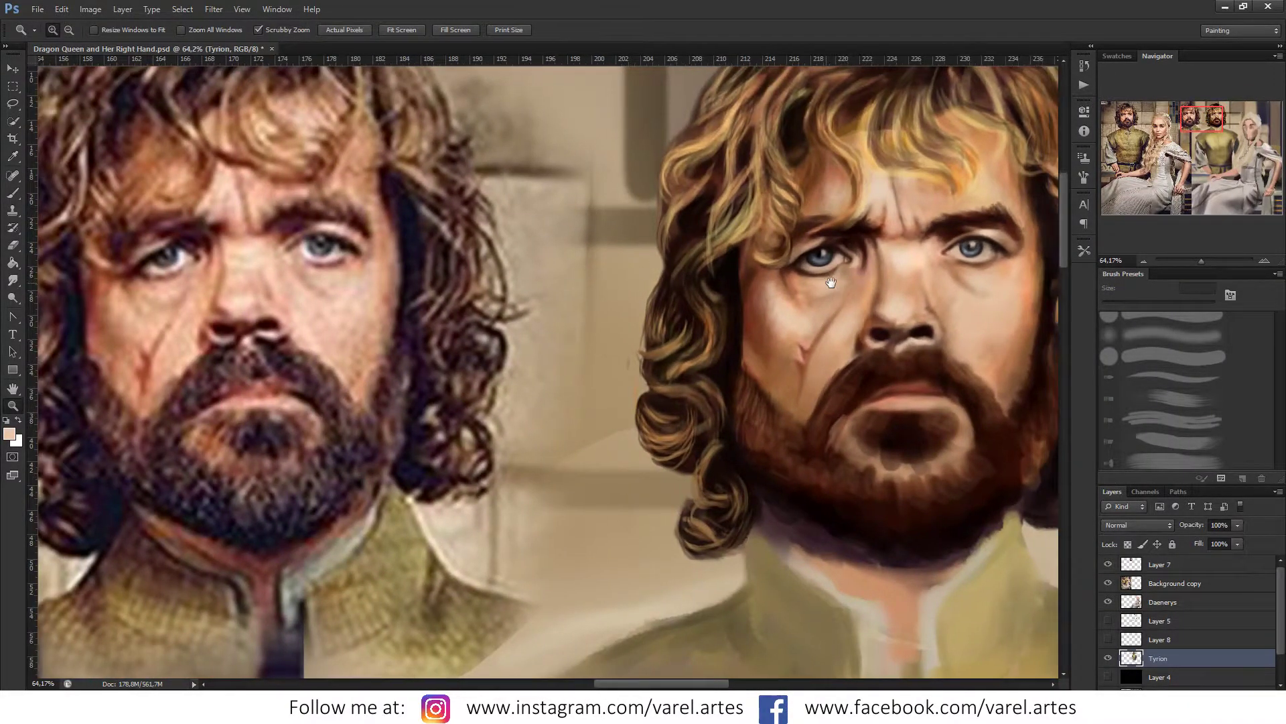
# Step: Add a new layer above Tyrion and set a black brush at size 41
pyautogui.hotkey('ctrl', 'shift', 'alt', 'n')
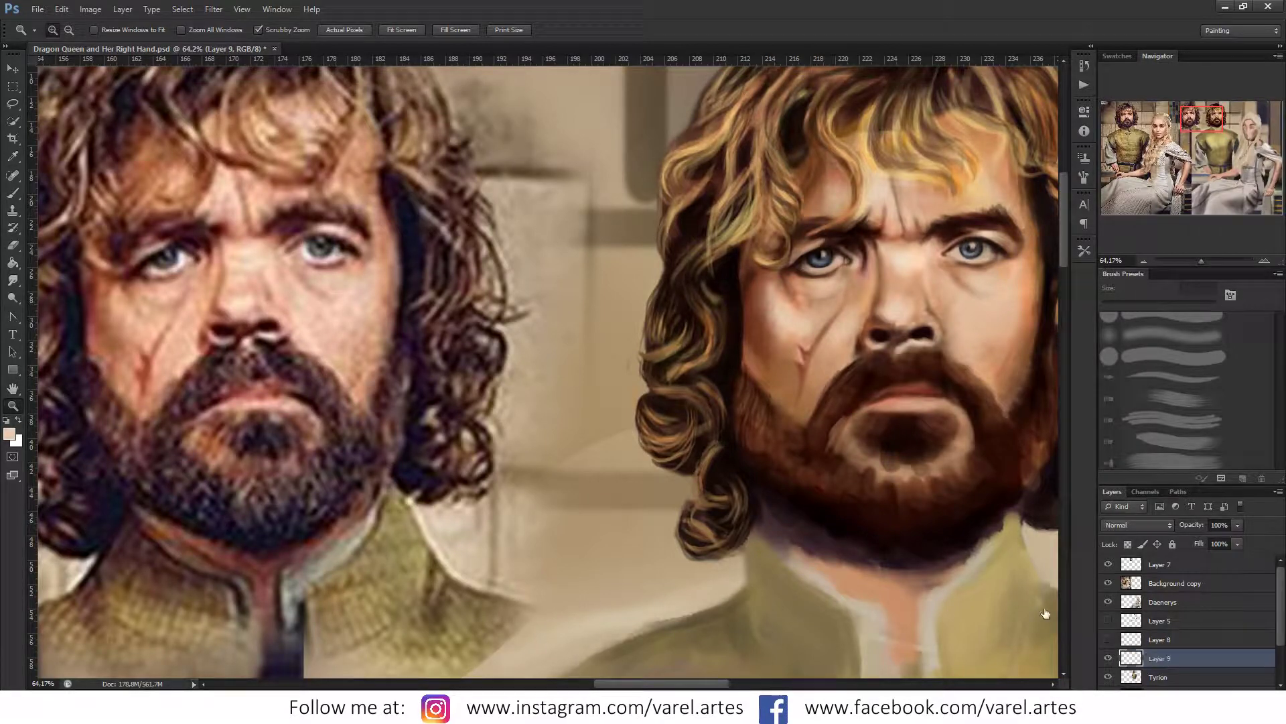
pyautogui.keyDown('alt'); pyautogui.click(720, 392); pyautogui.keyUp('alt')
pyautogui.press('b')
pyautogui.press('d')
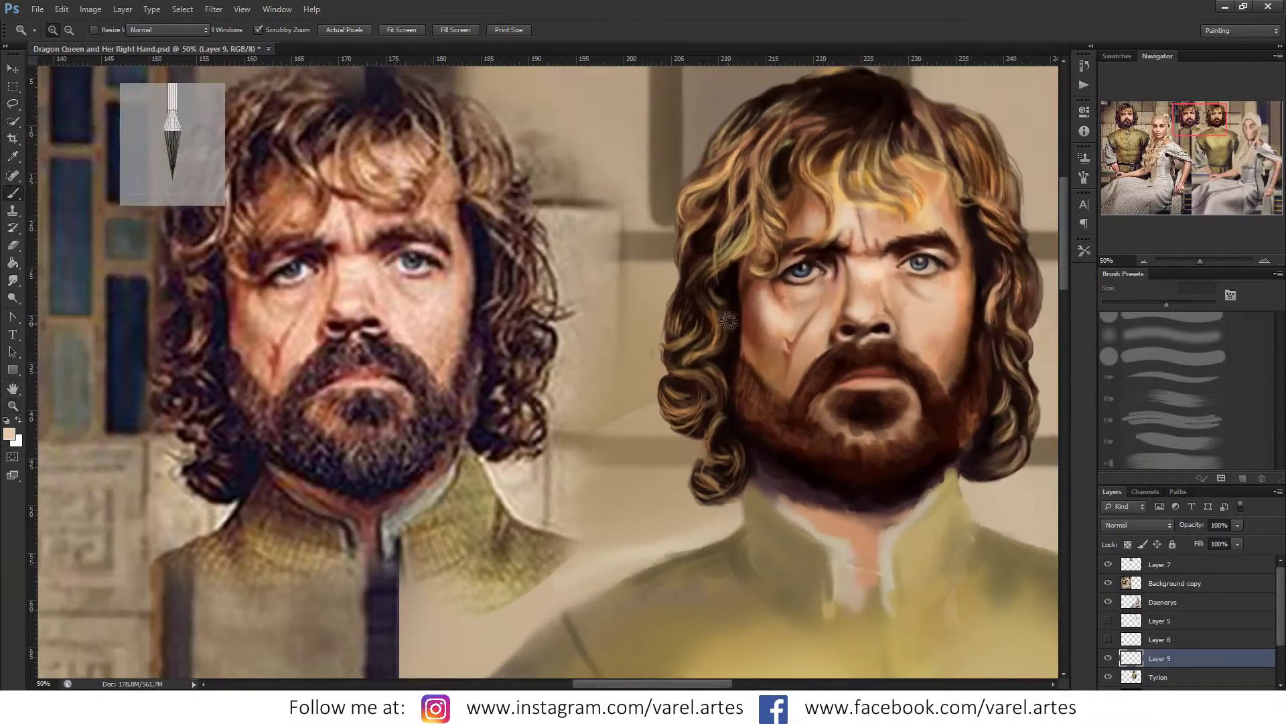
pyautogui.moveTo(385, 386); pyautogui.dragTo(396, 396)
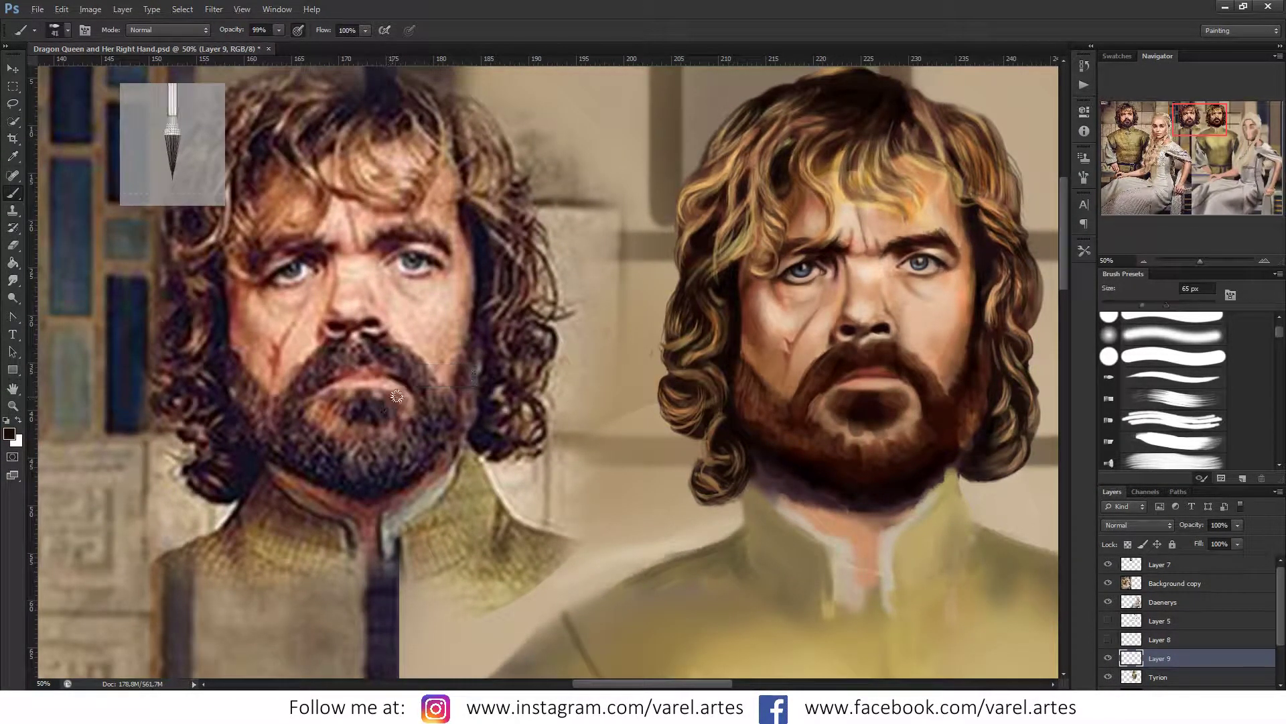
# Step: Handwrite 'looks off' in black across the painted tunic
pyautogui.moveTo(668, 490); pyautogui.dragTo(534, 262)
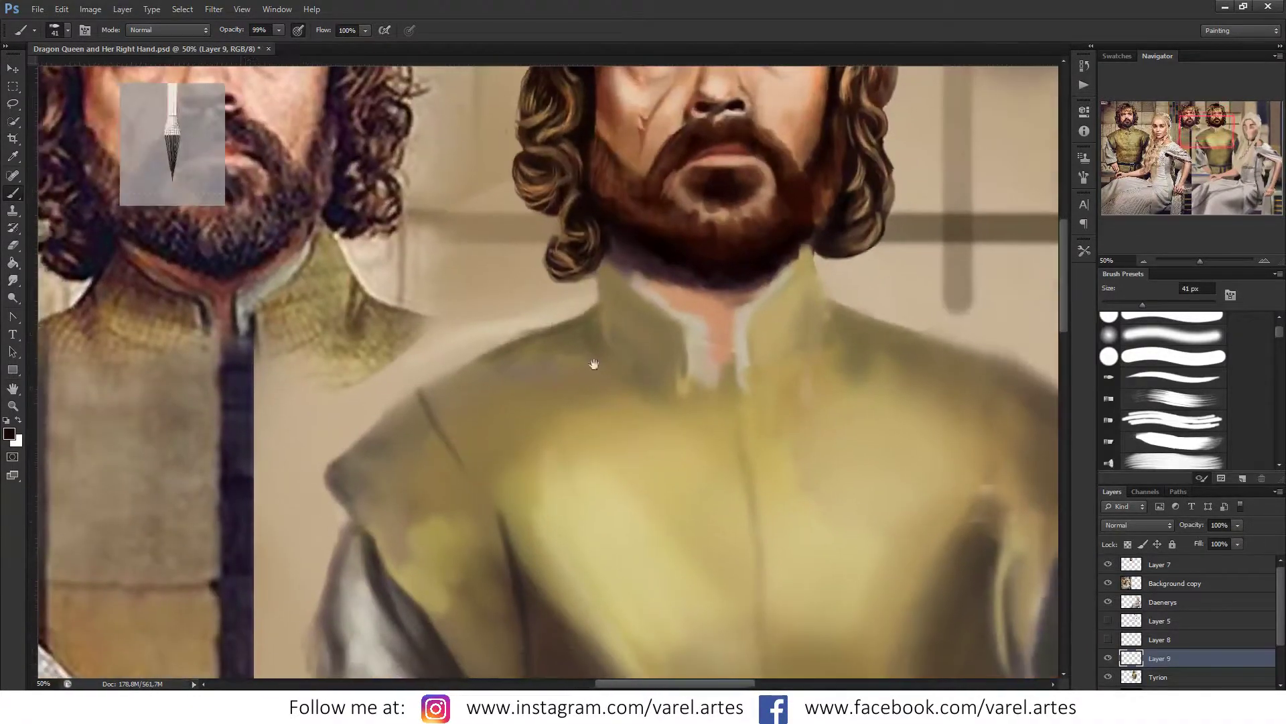
pyautogui.moveTo(561, 456); pyautogui.dragTo(549, 504)
pyautogui.moveTo(560, 414); pyautogui.dragTo(603, 524)
pyautogui.hotkey('ctrl', 'z')
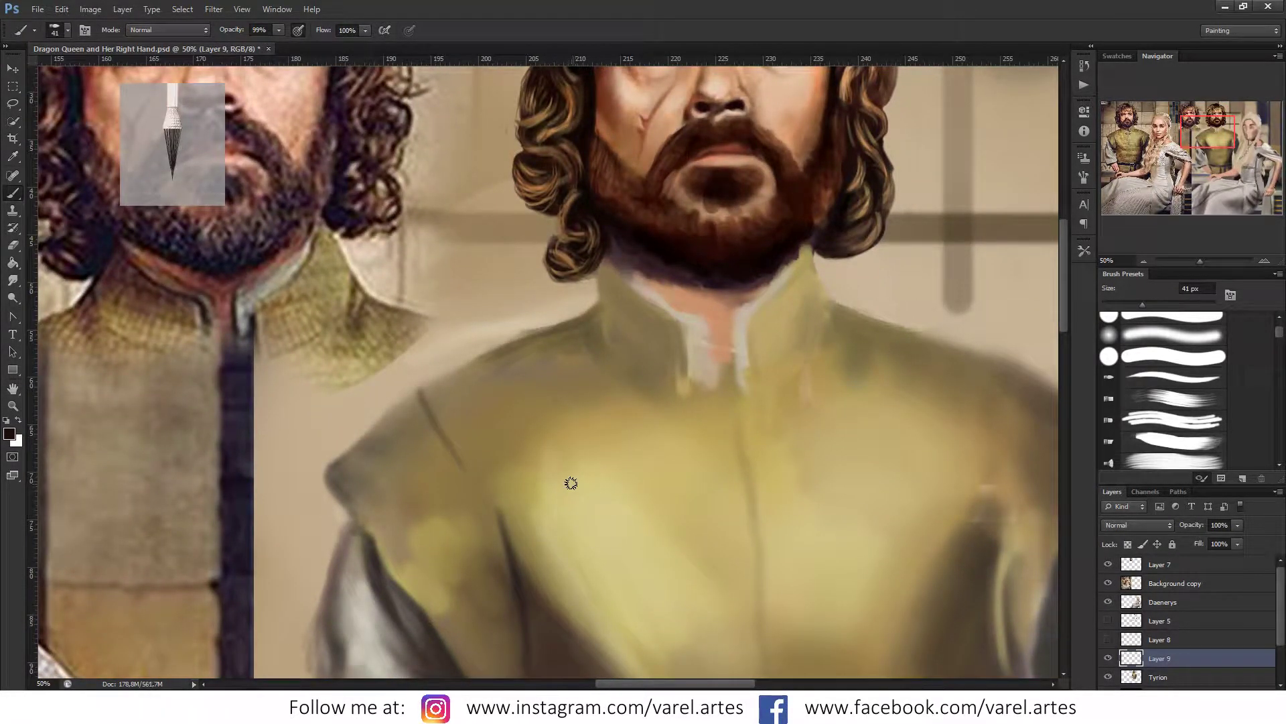
pyautogui.moveTo(568, 422)
pyautogui.mouseDown()
pyautogui.moveTo(562, 520)
pyautogui.moveTo(613, 499)
pyautogui.mouseUp()
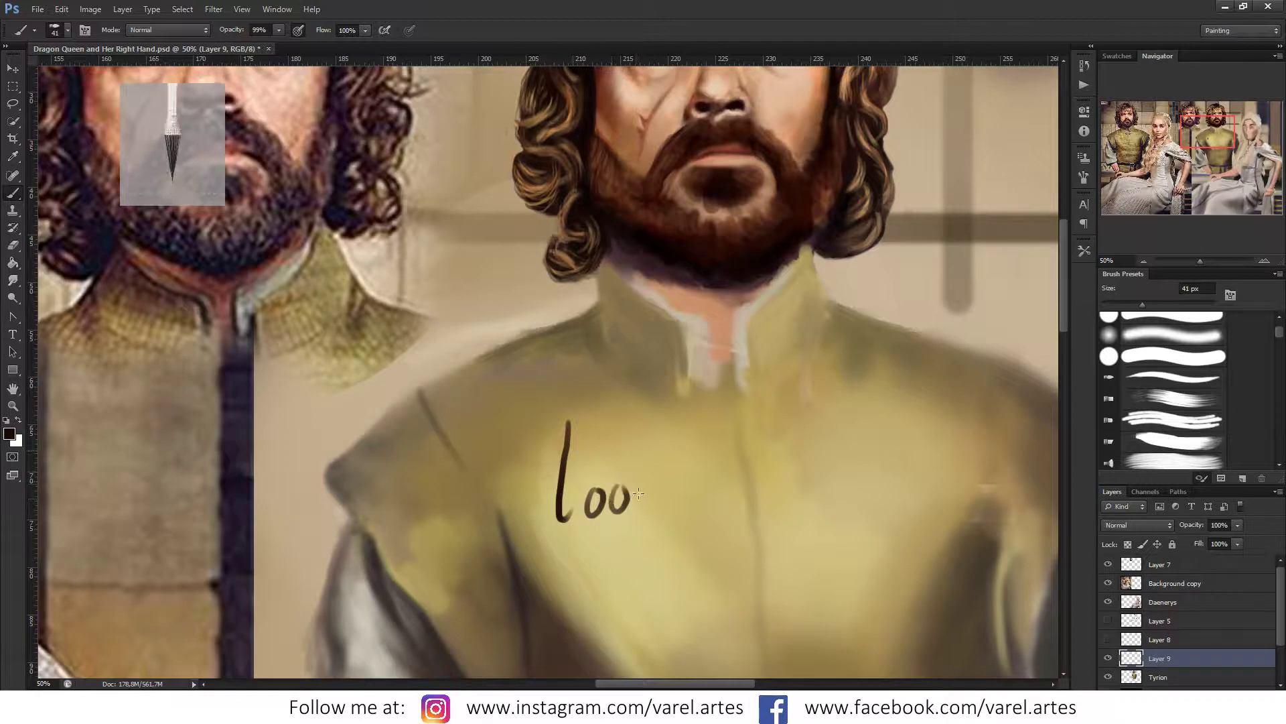
pyautogui.moveTo(636, 451); pyautogui.dragTo(633, 521)
pyautogui.moveTo(650, 467); pyautogui.dragTo(659, 523)
pyautogui.moveTo(749, 497); pyautogui.dragTo(738, 501)
pyautogui.moveTo(784, 454)
pyautogui.mouseDown()
pyautogui.moveTo(768, 556)
pyautogui.moveTo(786, 539)
pyautogui.mouseUp()
pyautogui.moveTo(761, 507); pyautogui.dragTo(796, 496)
# Step: Add 'I Know...' below the note, then delete Layer 9 and confirm
pyautogui.moveTo(688, 554)
pyautogui.mouseDown()
pyautogui.moveTo(683, 471)
pyautogui.moveTo(635, 526)
pyautogui.mouseUp()
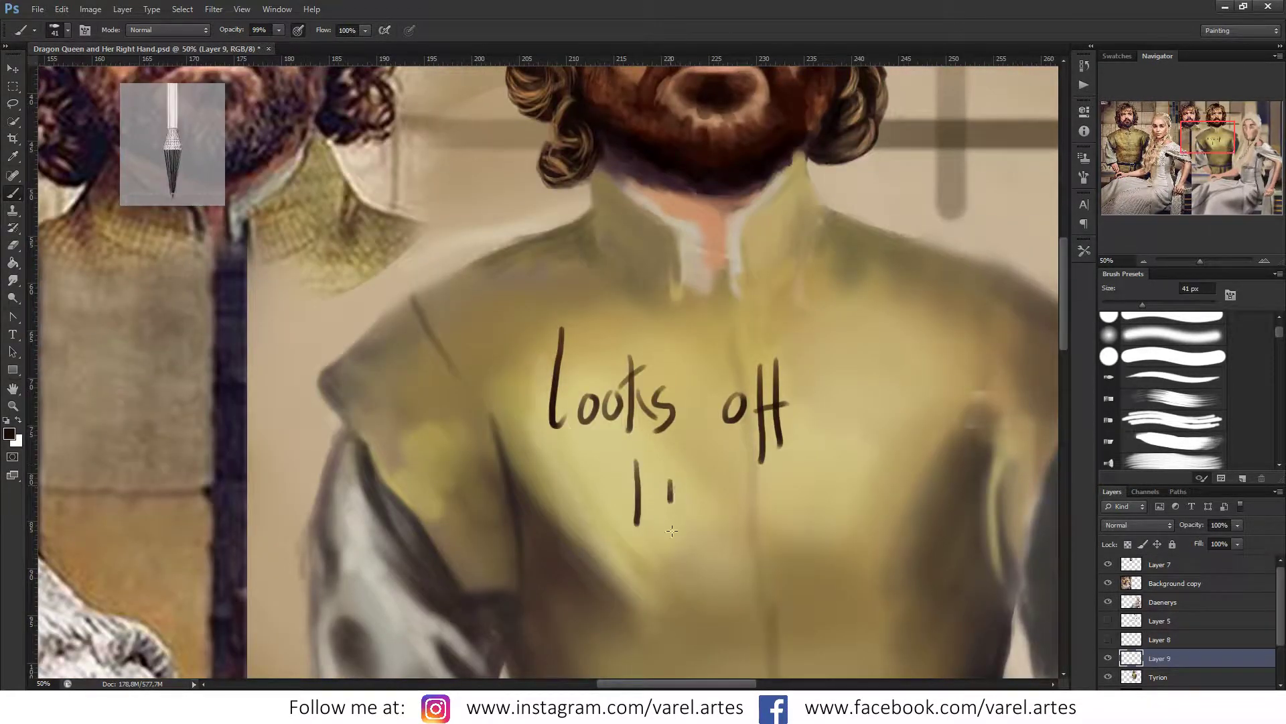
pyautogui.moveTo(673, 468); pyautogui.dragTo(670, 533)
pyautogui.moveTo(697, 485)
pyautogui.mouseDown()
pyautogui.moveTo(700, 519)
pyautogui.moveTo(789, 503)
pyautogui.moveTo(808, 481)
pyautogui.mouseUp()
pyautogui.click(819, 522)
pyautogui.click(843, 516)
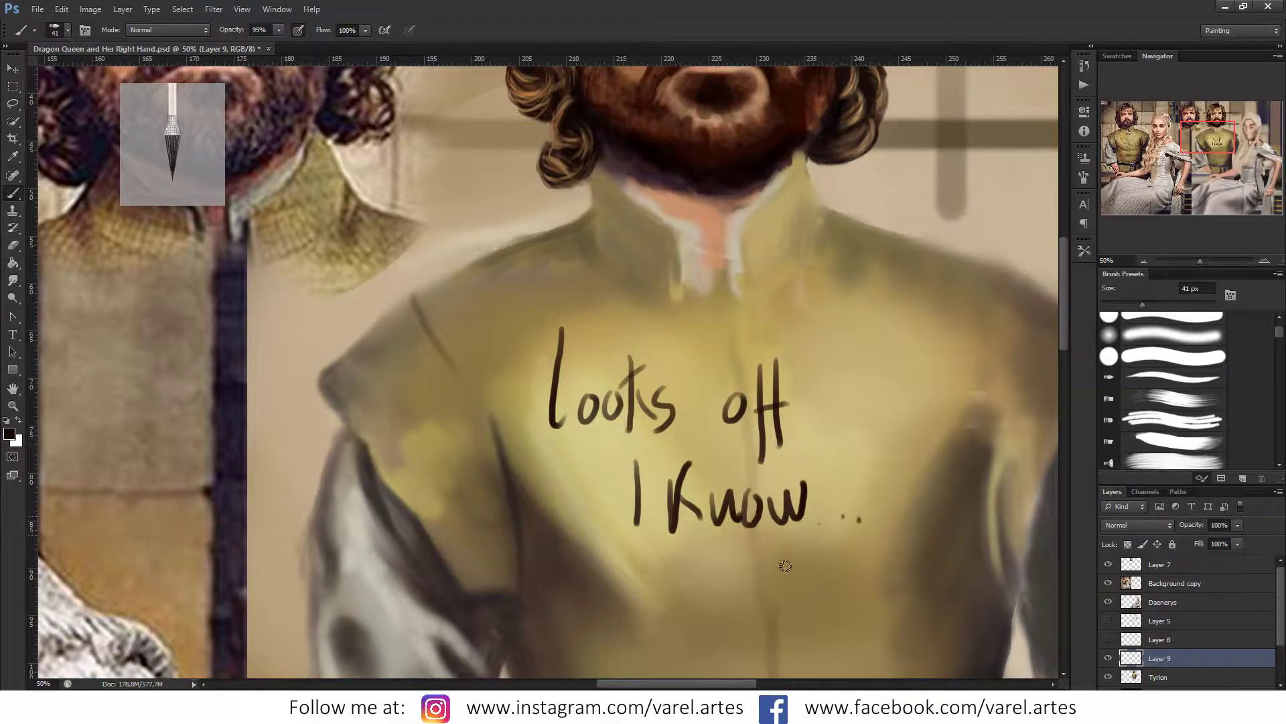
pyautogui.press('Delete')
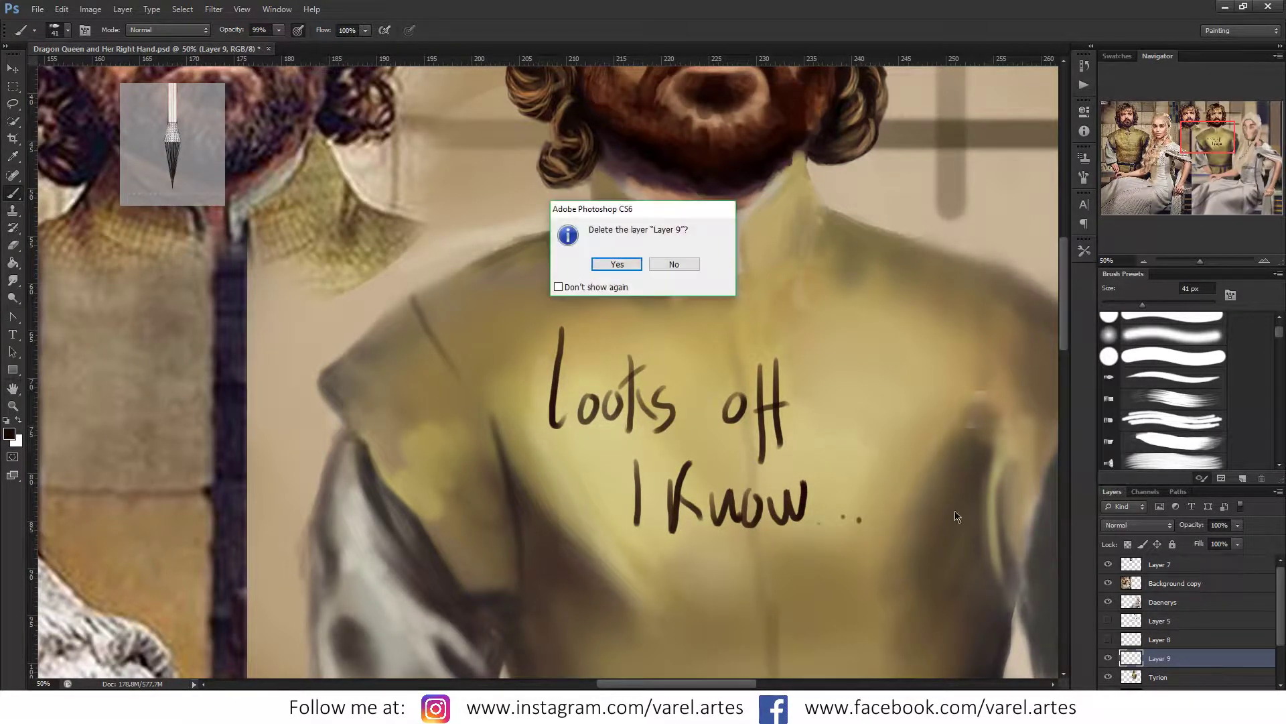
pyautogui.click(617, 265)
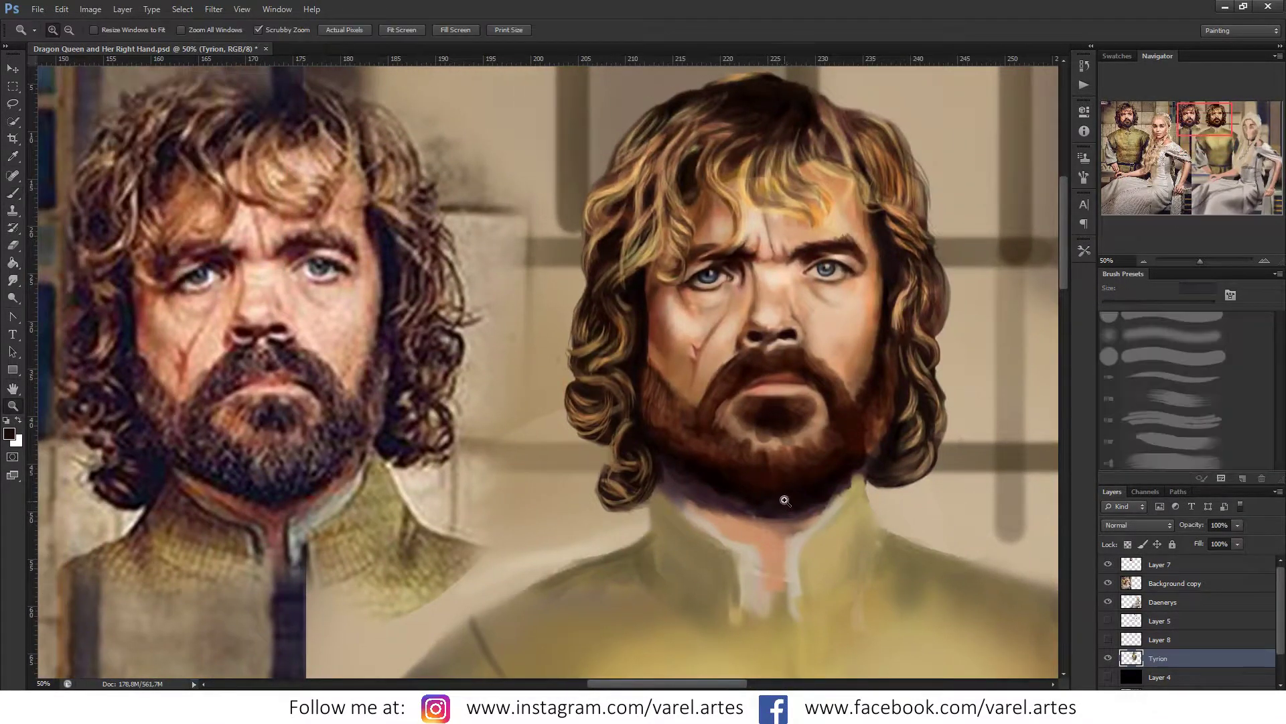
# Step: Zoom in slightly on the portraits, reselect the 41 px Brush, and press Alt
pyautogui.moveTo(784, 500); pyautogui.dragTo(779, 508)
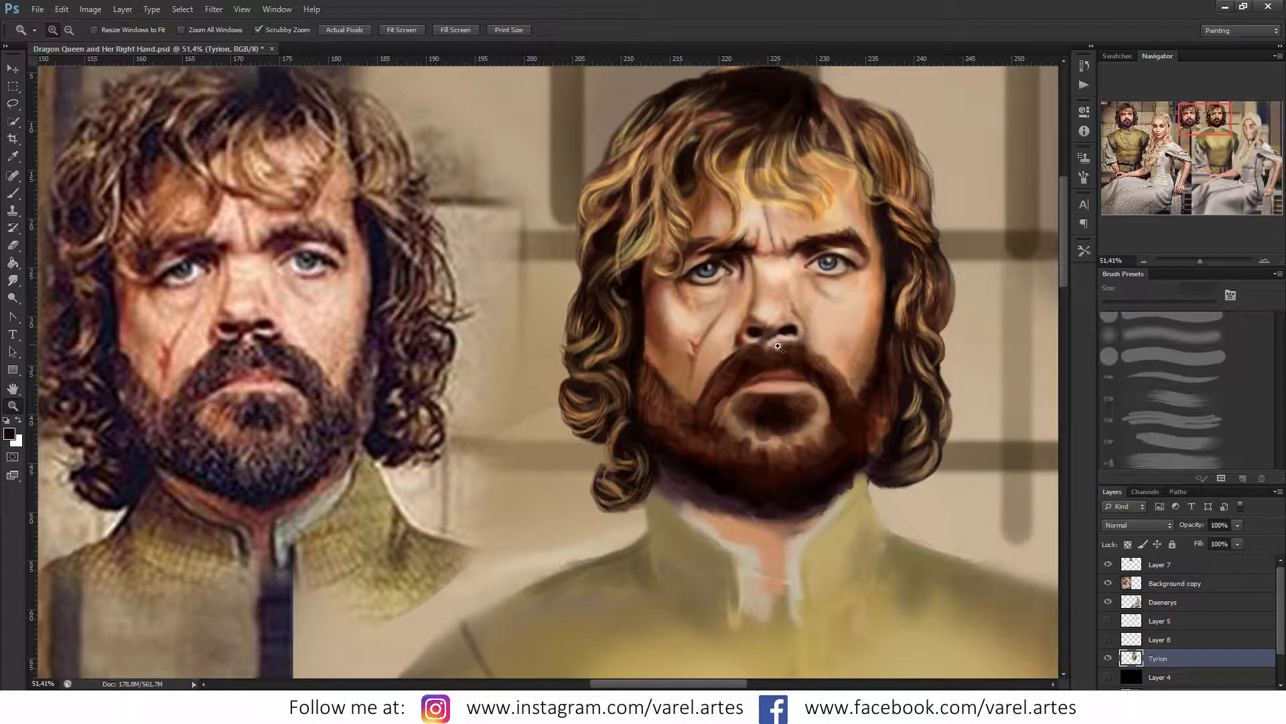
pyautogui.press('b')
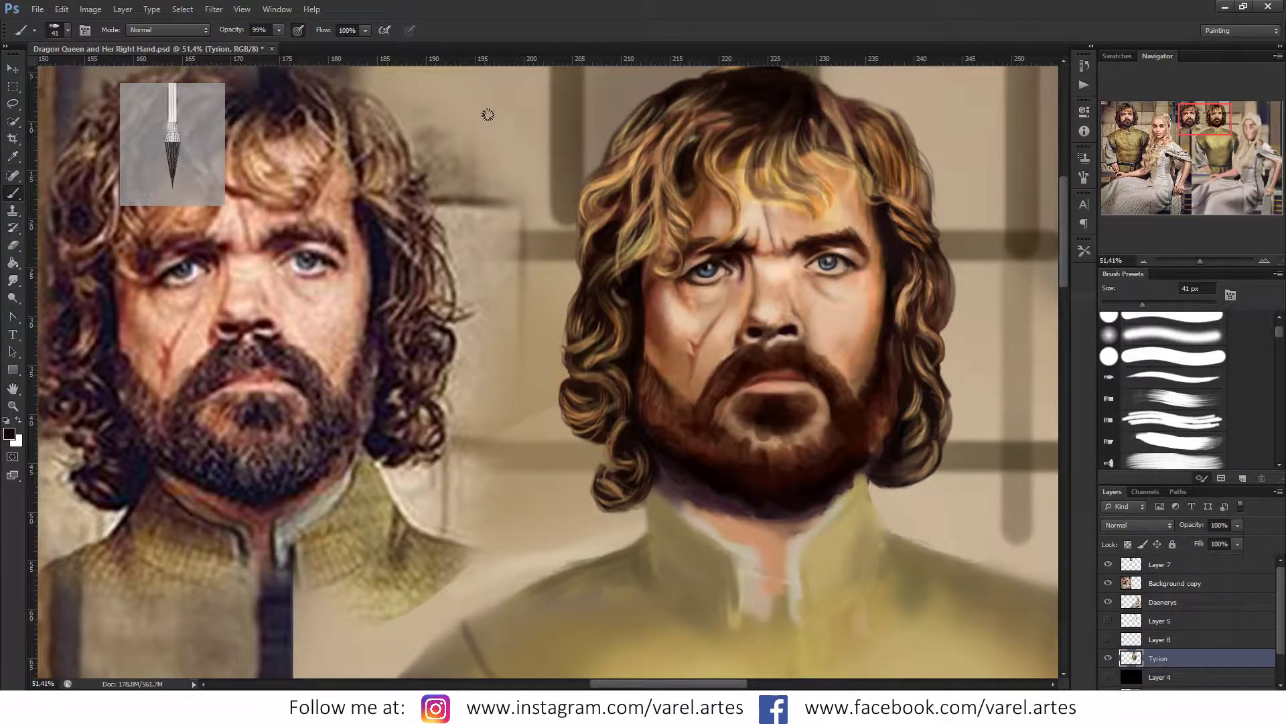
pyautogui.press('alt')
# Step: Launch Wacom Tablet Properties via a 'wac' Start search, choose Photoshop, and move the window aside
pyautogui.press('super')
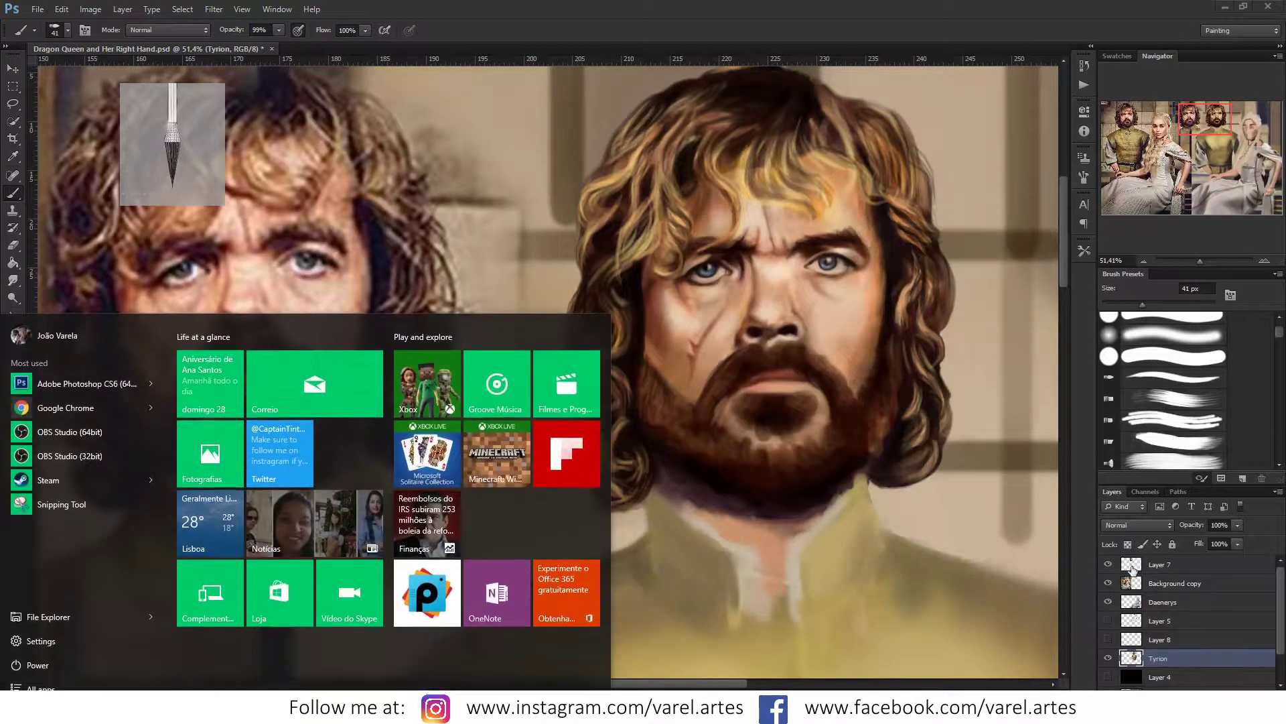
pyautogui.write('wac')
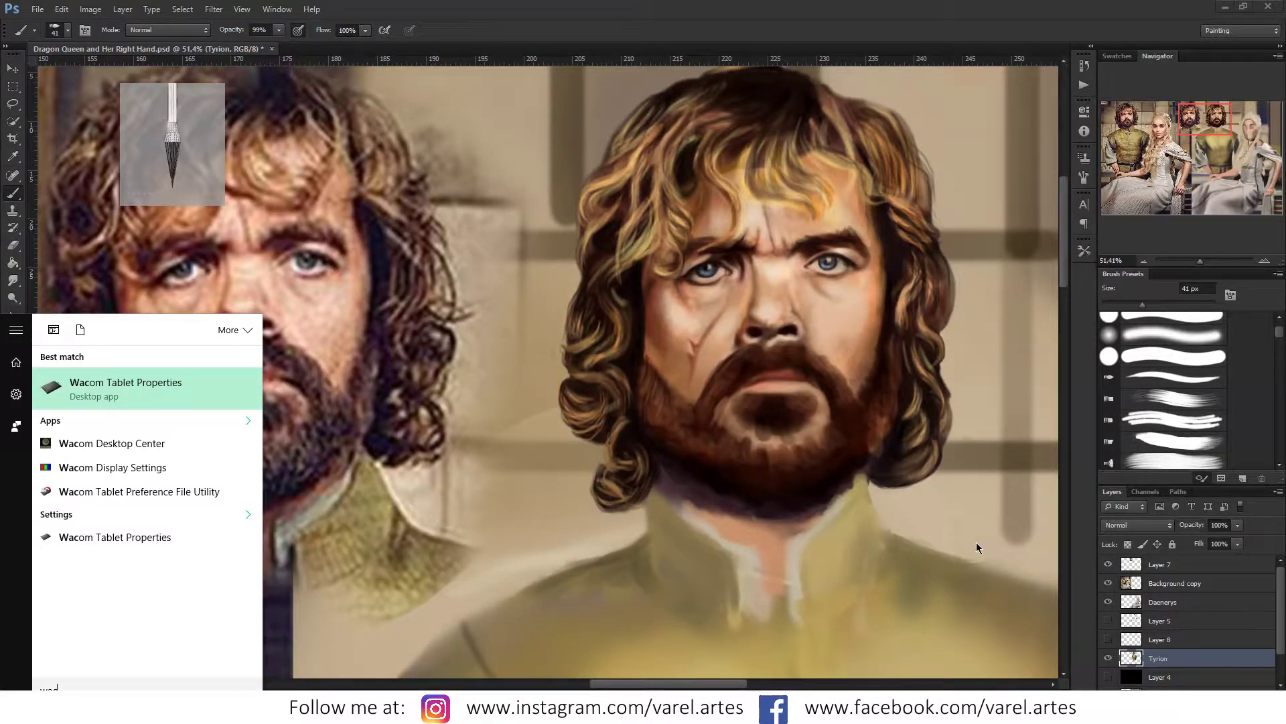
pyautogui.press('Return')
pyautogui.click(653, 189)
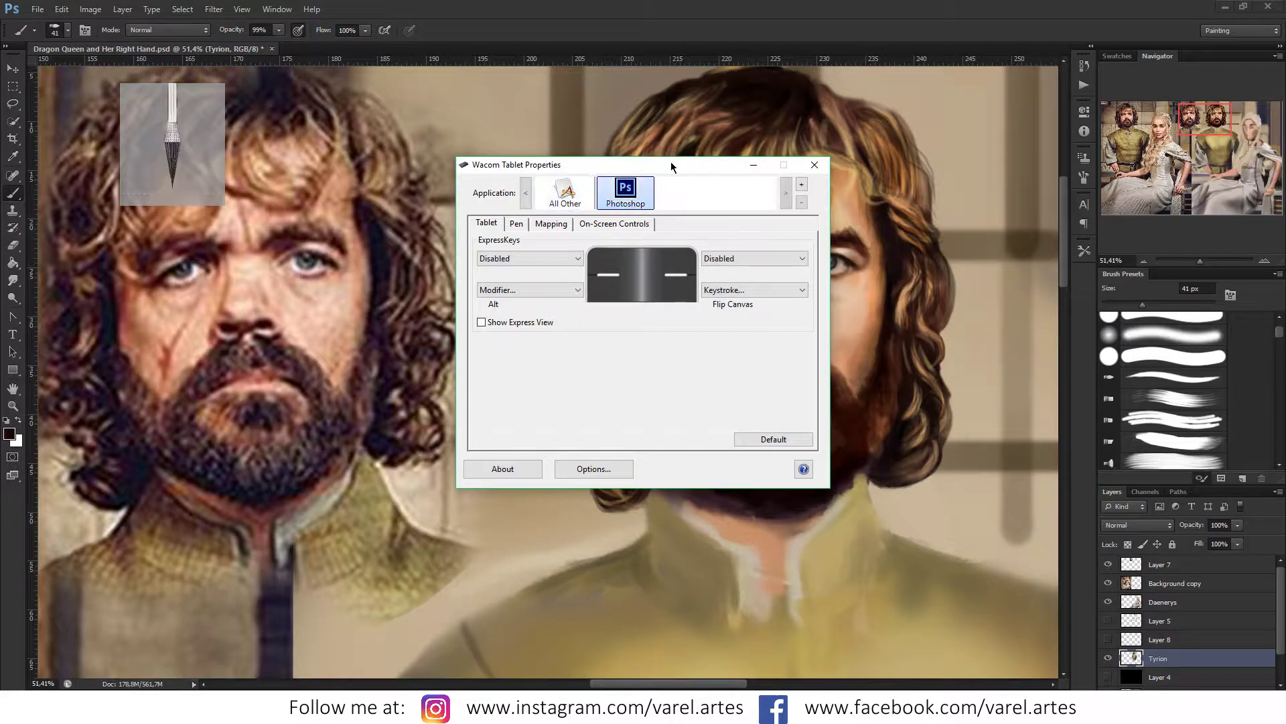
pyautogui.moveTo(672, 164); pyautogui.dragTo(1283, 279)
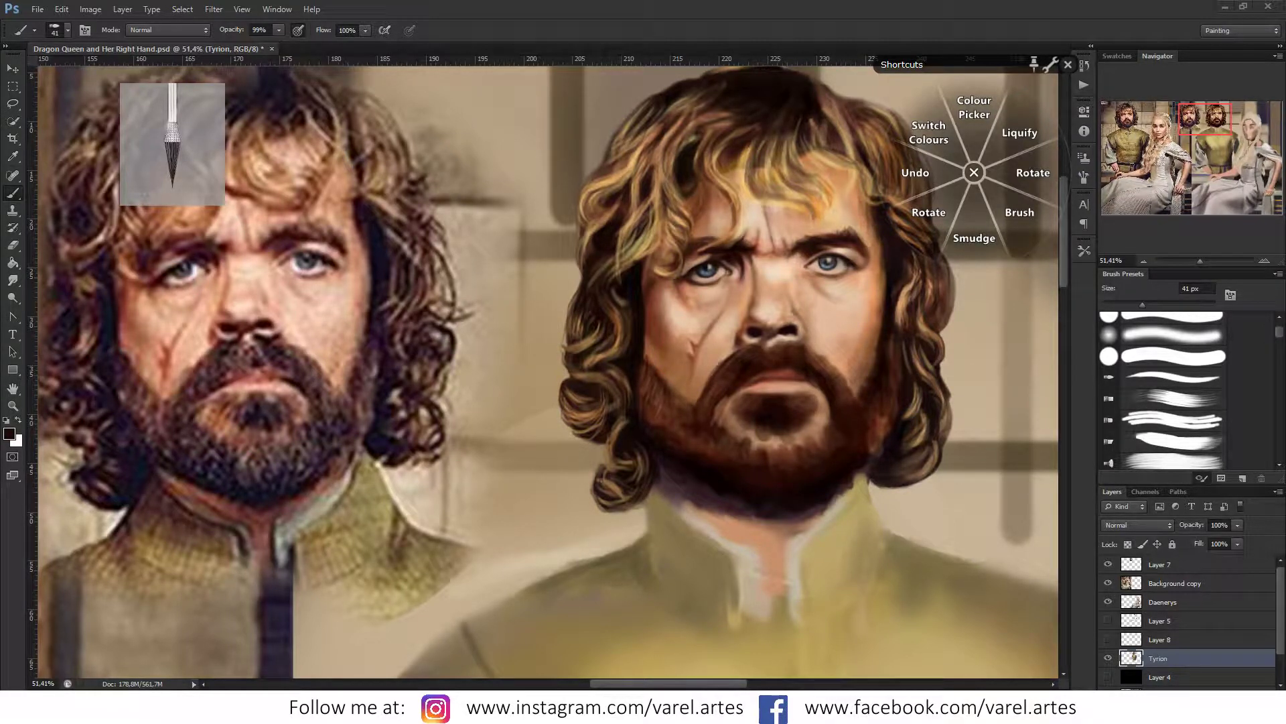
# Step: Return to Photoshop, reposition the radial shortcuts menu, and open Liquify on the Tyrion layer
pyautogui.hotkey('alt', 'Tab')
pyautogui.hotkey('alt', 'Tab')
pyautogui.moveTo(962, 69); pyautogui.dragTo(985, 65)
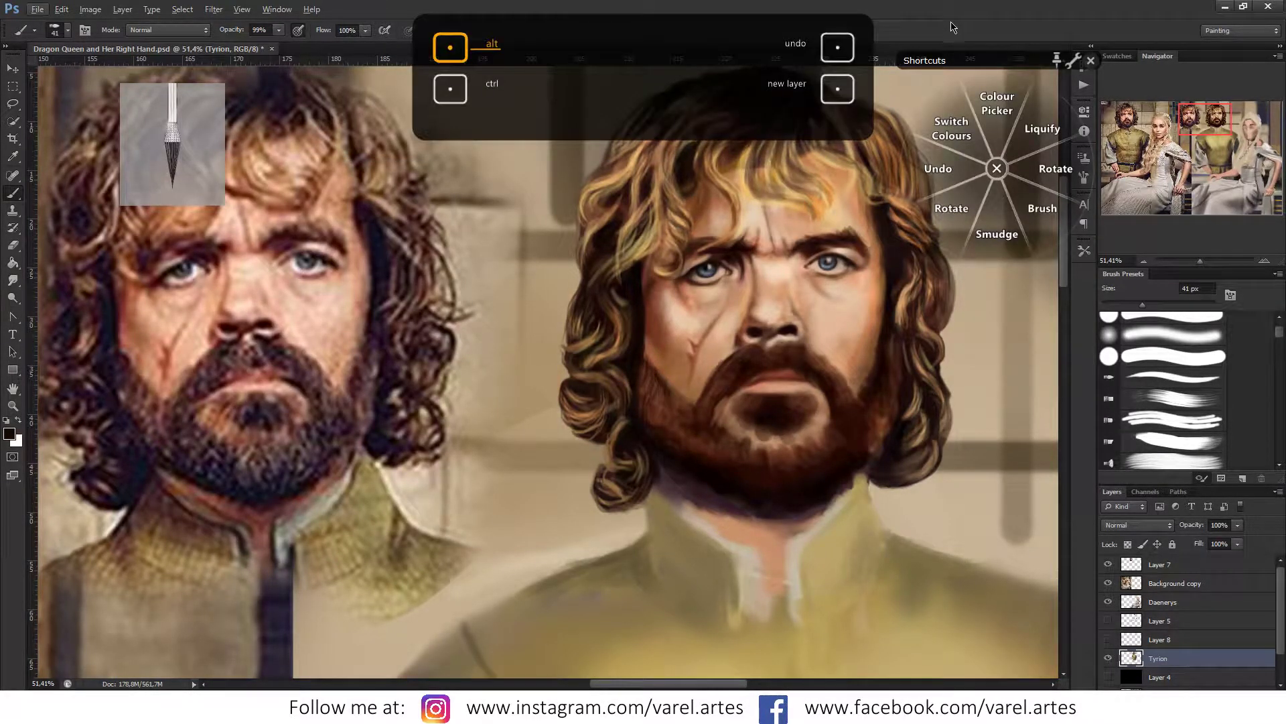
pyautogui.click(997, 103)
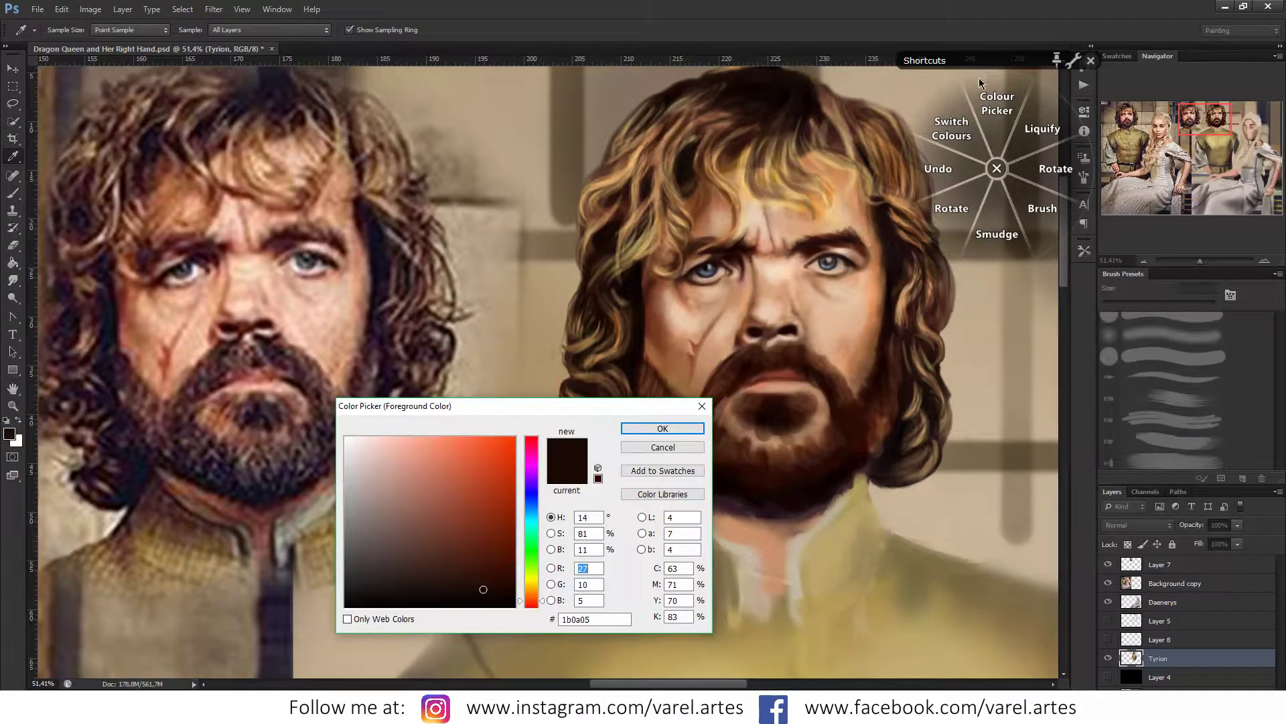
pyautogui.press('Escape')
pyautogui.moveTo(1013, 65); pyautogui.dragTo(1016, 73)
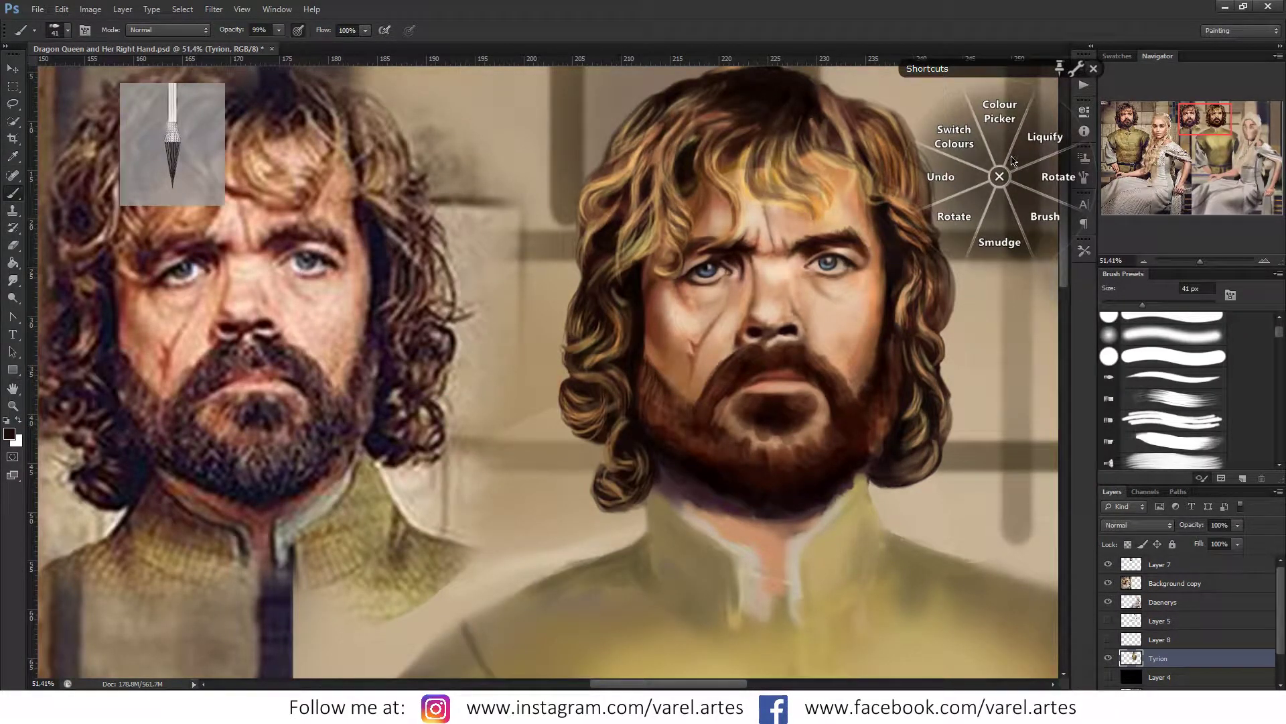
pyautogui.hotkey('shift', 'ctrl', 'x')
pyautogui.press('z')
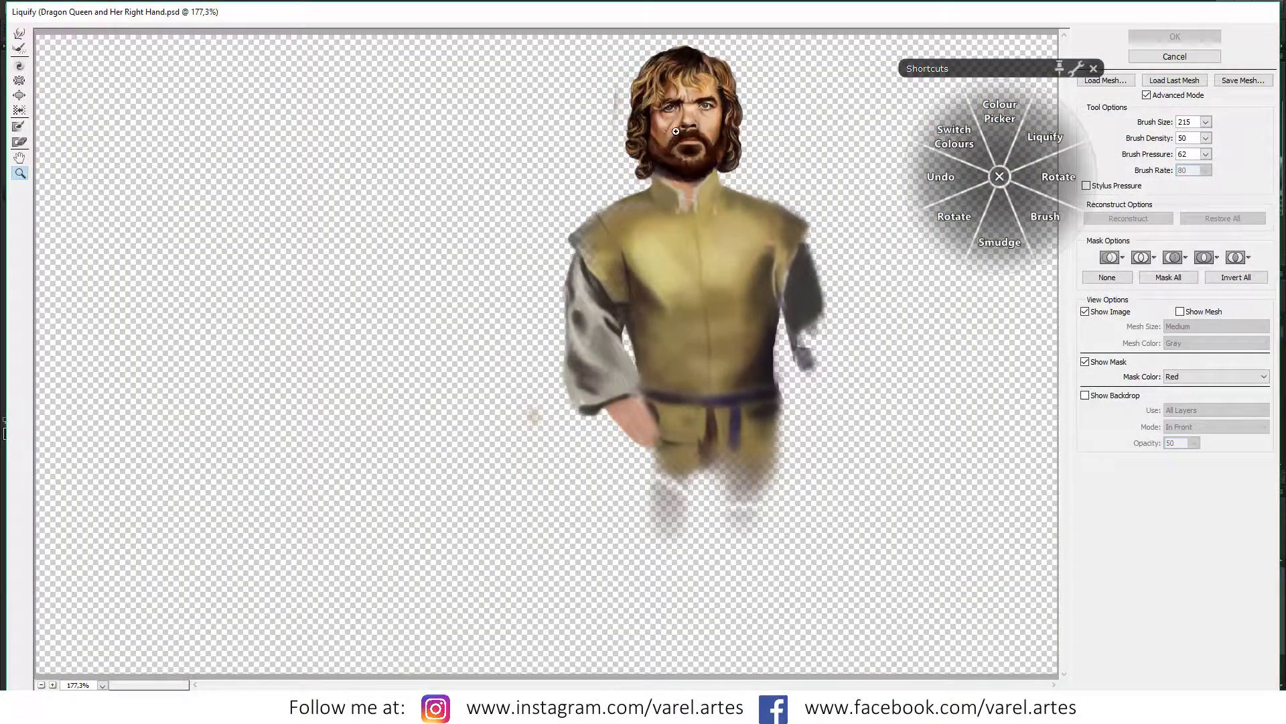
# Step: Frame Tyrion's face in the Liquify preview, narrowed to show the reference photo
pyautogui.moveTo(671, 125); pyautogui.dragTo(726, 76)
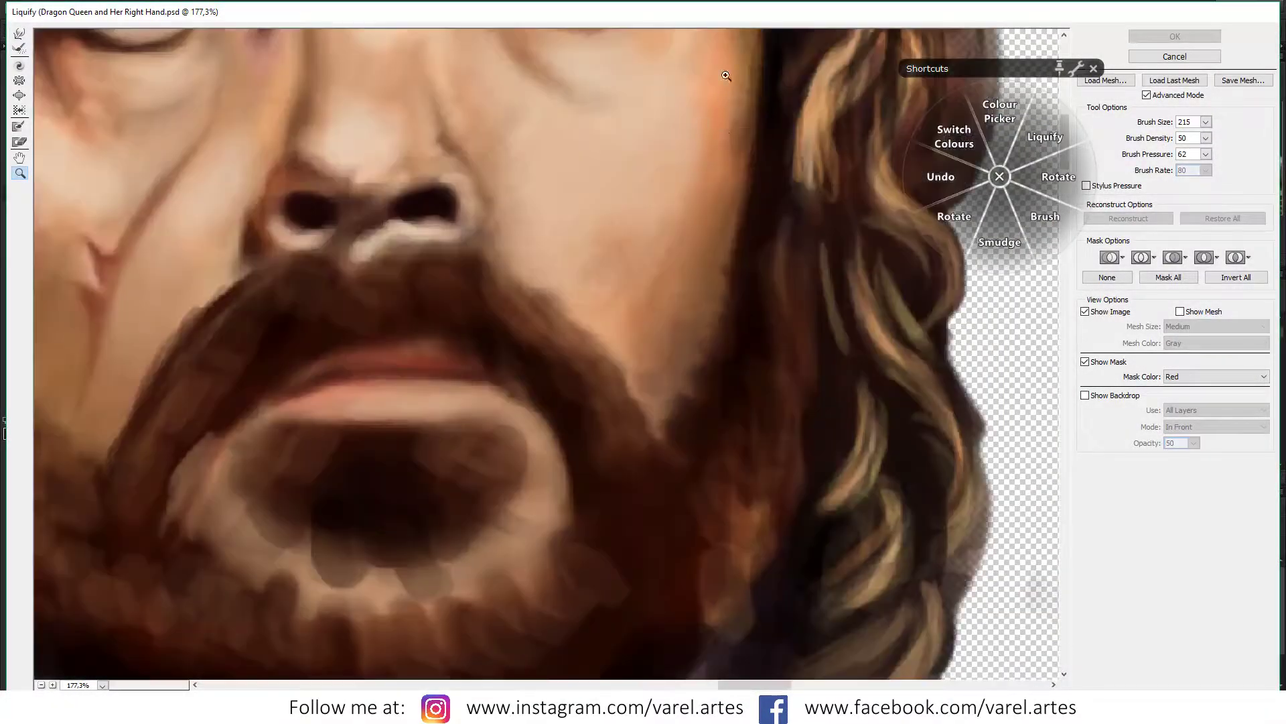
pyautogui.keyDown('alt'); pyautogui.click(661, 187); pyautogui.keyUp('alt')
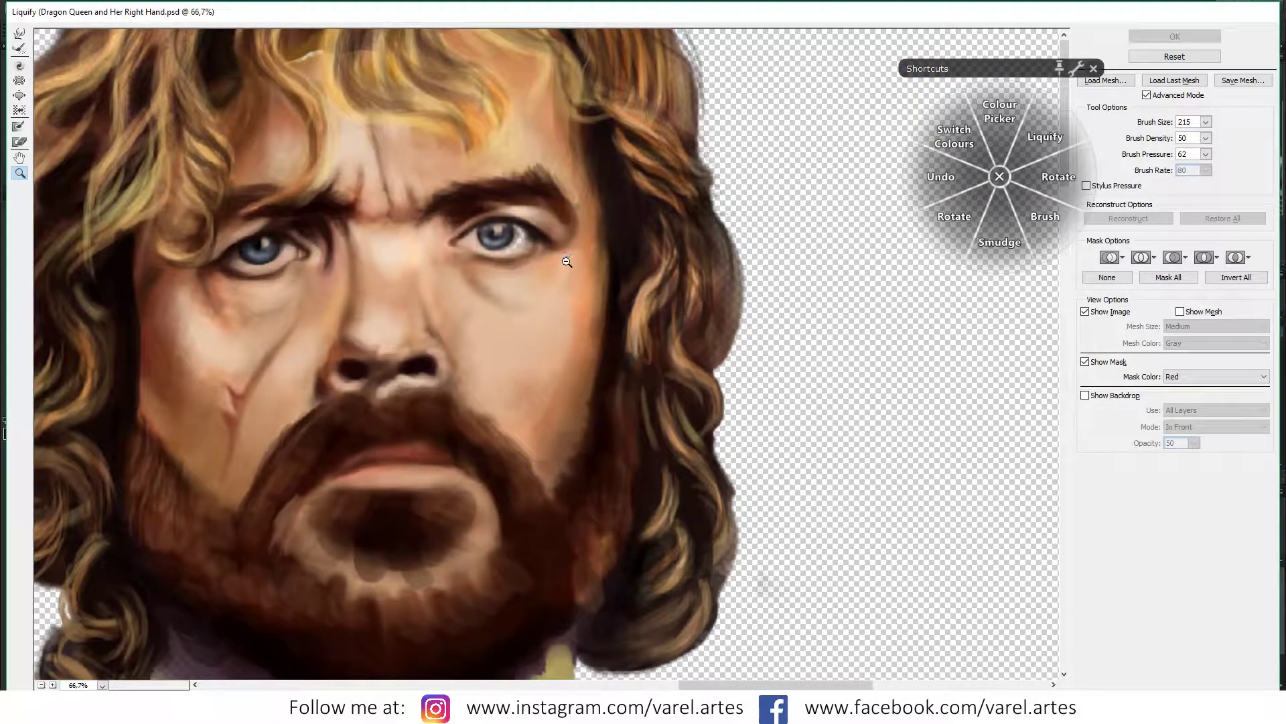
pyautogui.hotkey('ctrl', '0')
pyautogui.click(656, 158)
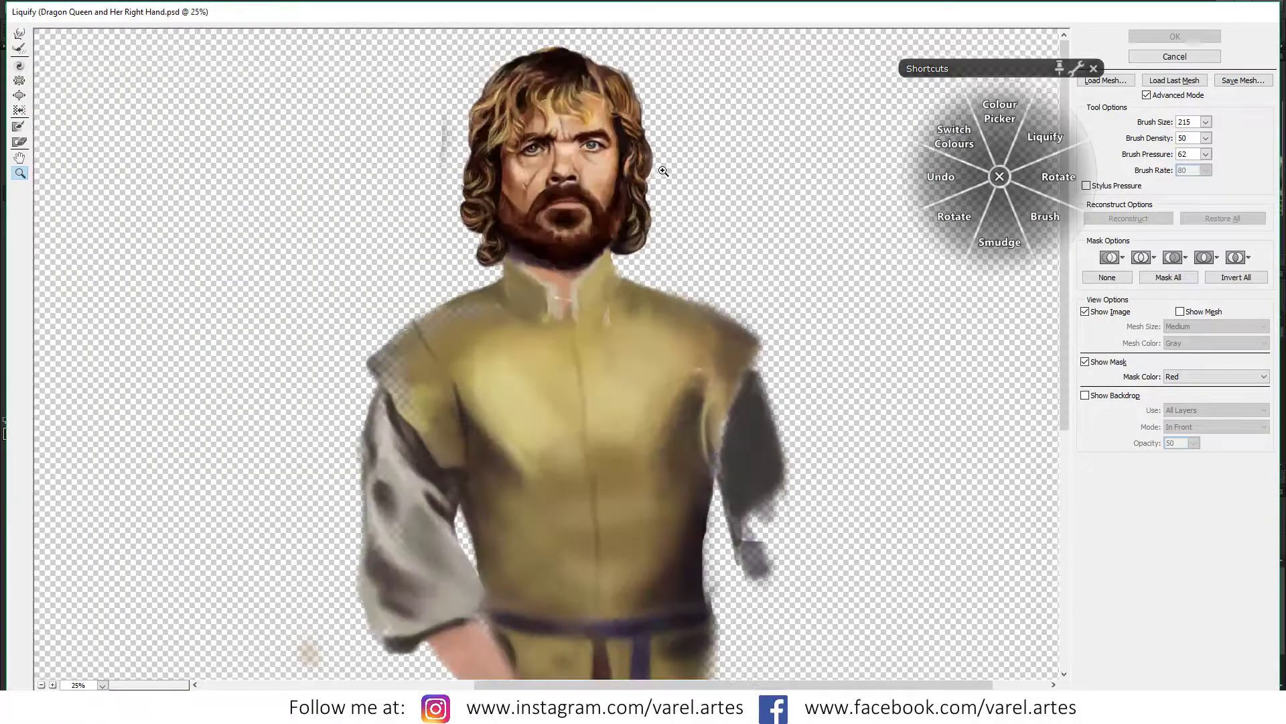
pyautogui.click(547, 166)
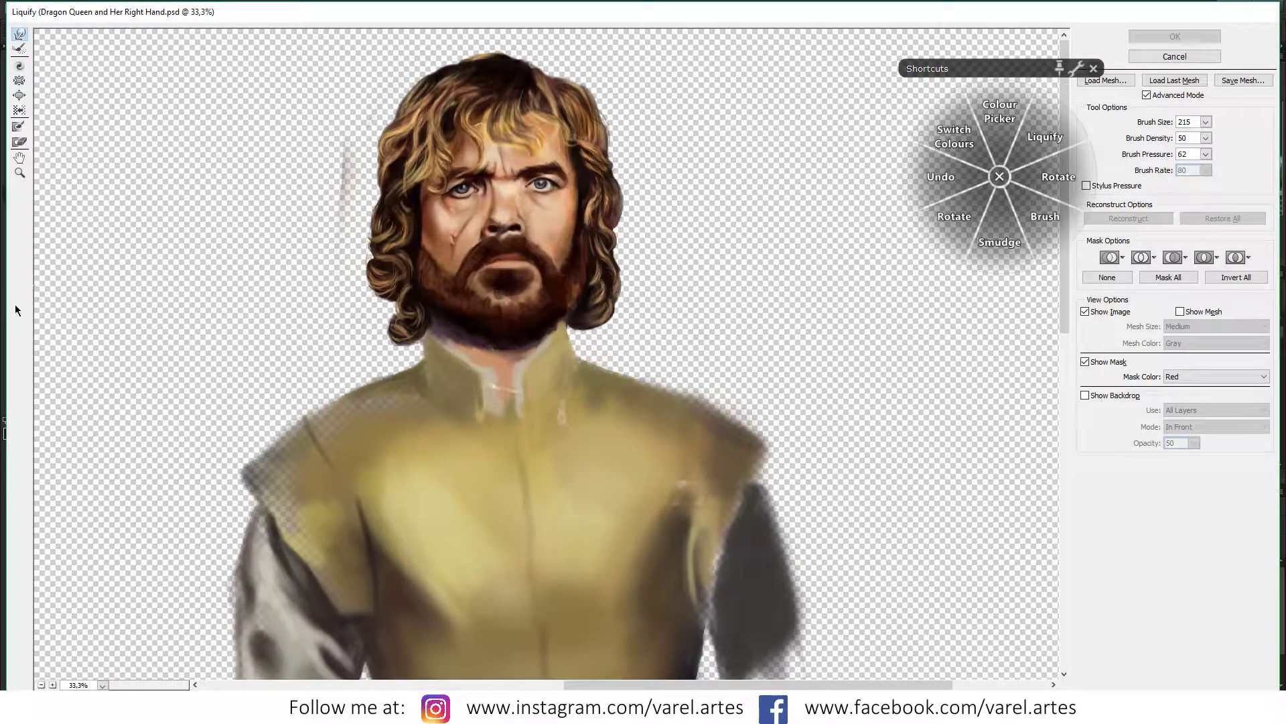
pyautogui.moveTo(5, 311); pyautogui.dragTo(435, 311)
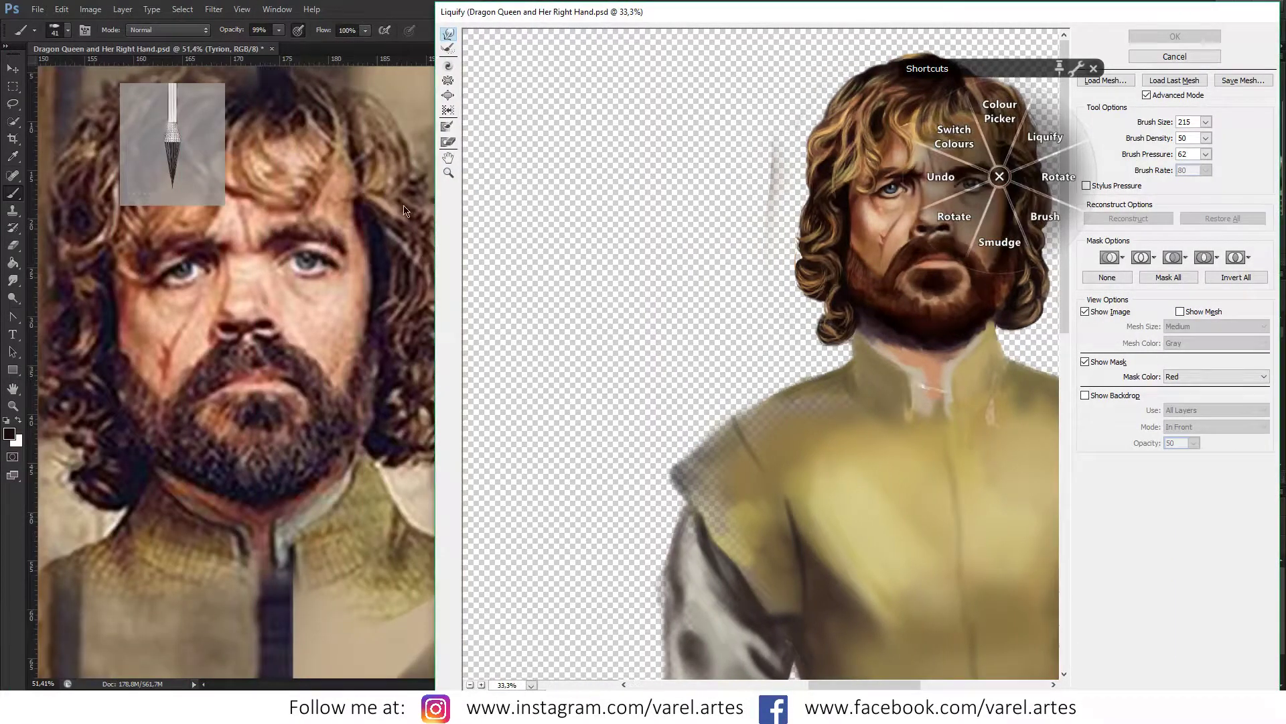
pyautogui.hscroll(3, 751, 289)
pyautogui.hscroll(3, 751, 289)
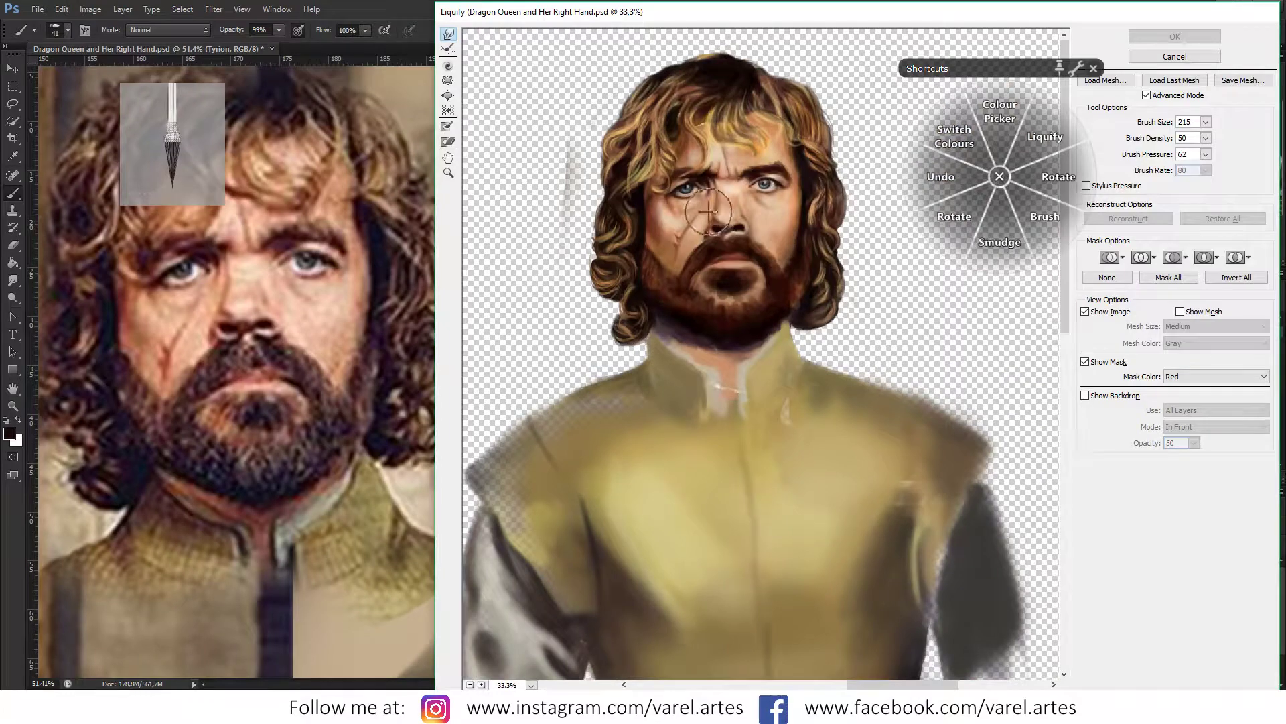
pyautogui.click(682, 236)
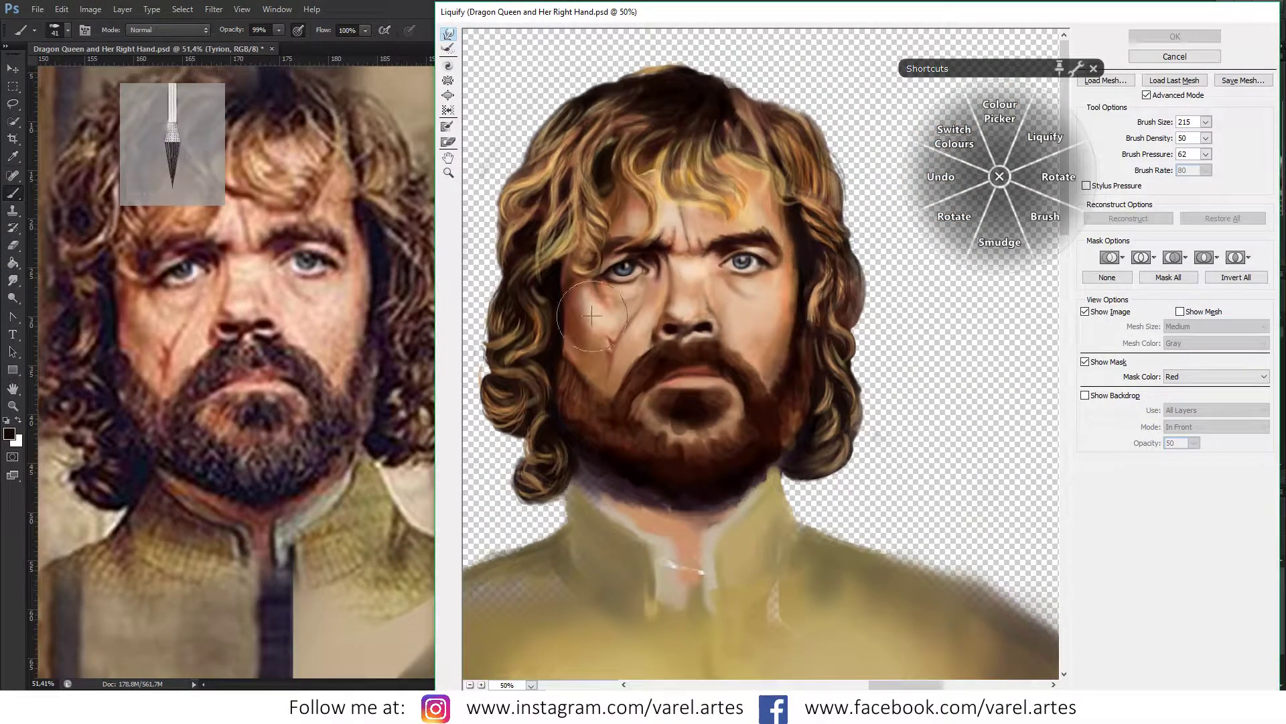
# Step: Warp the nose and moustache toward the lip and reshape the chin and beard outline
pyautogui.press('[')
pyautogui.press('[')
pyautogui.press('[')
pyautogui.click(674, 302)
pyautogui.press(']')
pyautogui.press(']')
pyautogui.press(']')
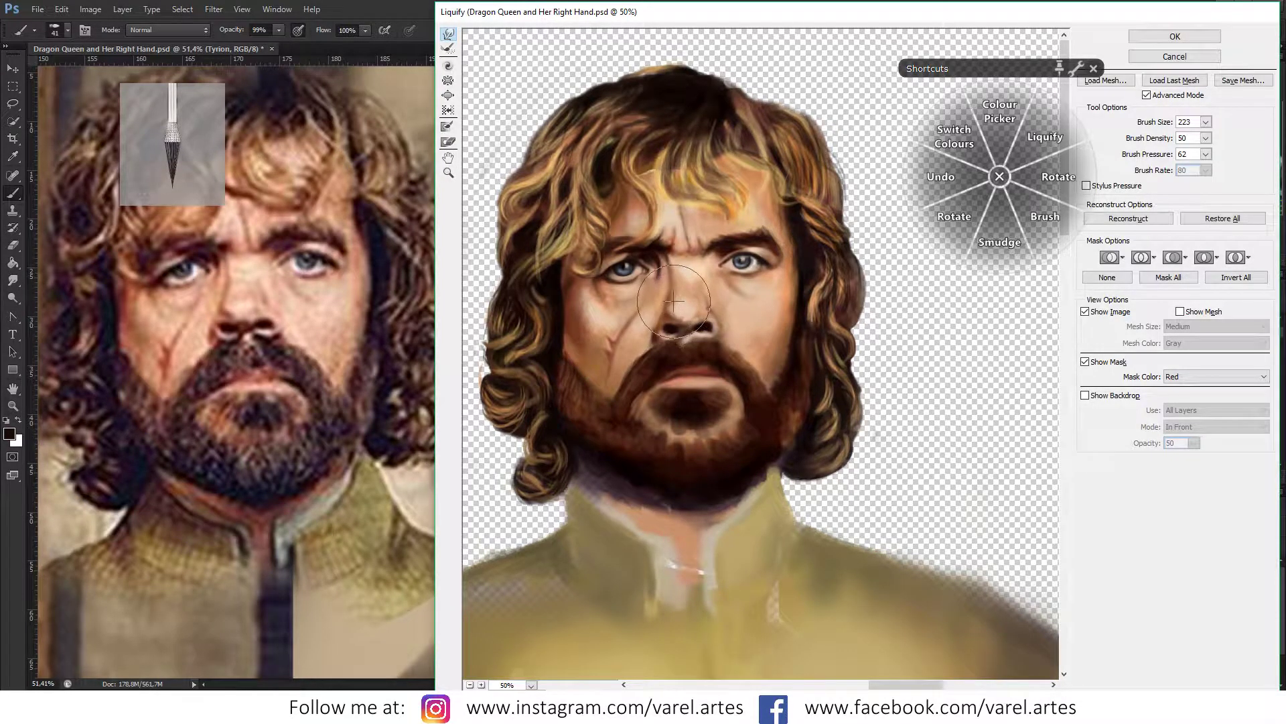
pyautogui.moveTo(675, 301)
pyautogui.mouseDown()
pyautogui.moveTo(676, 349)
pyautogui.moveTo(637, 360)
pyautogui.moveTo(632, 345)
pyautogui.moveTo(613, 349)
pyautogui.mouseUp()
pyautogui.press('[')
pyautogui.press('[')
pyautogui.press('[')
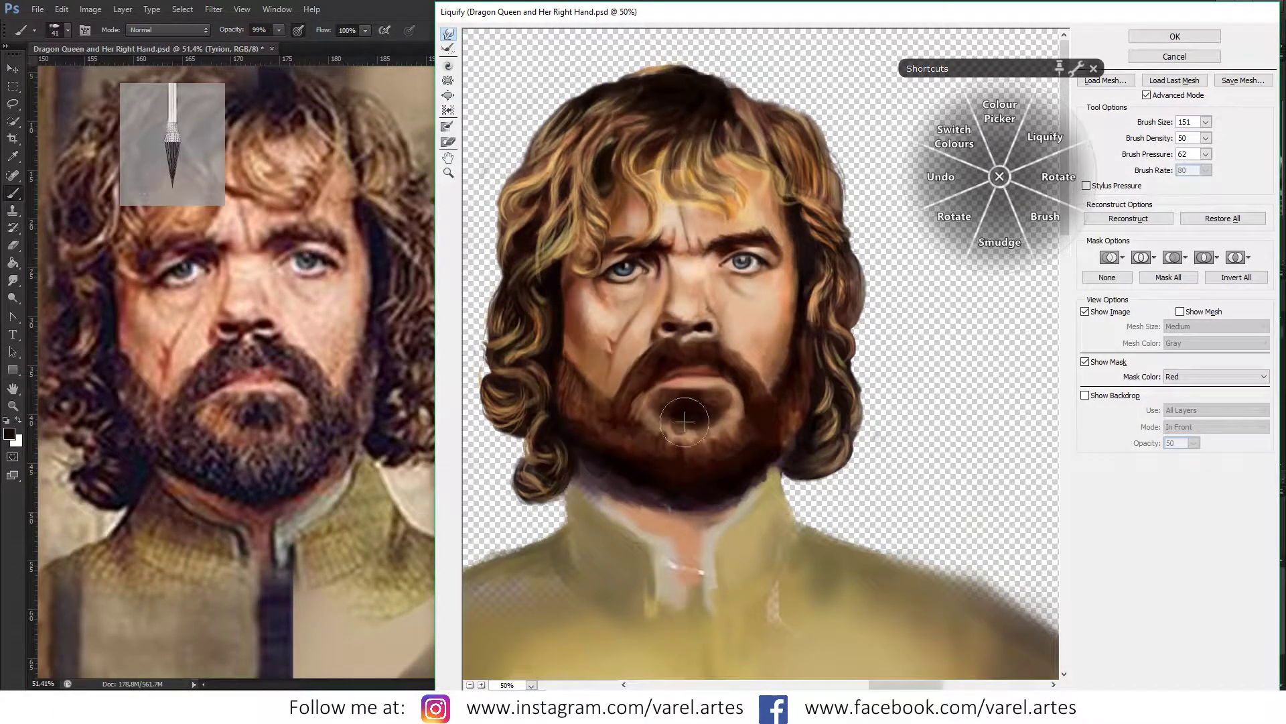
pyautogui.moveTo(680, 417)
pyautogui.mouseDown()
pyautogui.moveTo(657, 419)
pyautogui.moveTo(731, 418)
pyautogui.moveTo(775, 385)
pyautogui.moveTo(619, 408)
pyautogui.moveTo(629, 380)
pyautogui.moveTo(616, 336)
pyautogui.mouseUp()
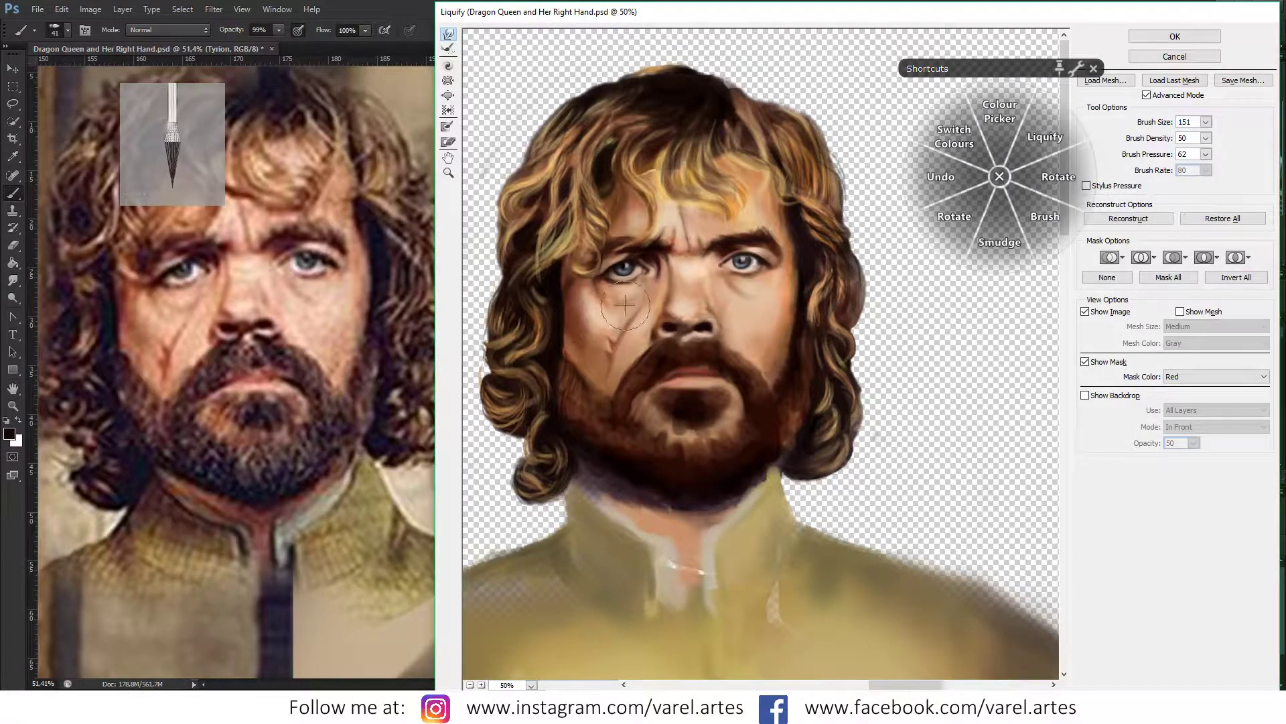
# Step: Warp the right eyebrow up into the hair and subtly nudge the skin around both eyes
pyautogui.moveTo(767, 240)
pyautogui.mouseDown()
pyautogui.moveTo(731, 215)
pyautogui.moveTo(752, 234)
pyautogui.moveTo(730, 236)
pyautogui.moveTo(749, 225)
pyautogui.mouseUp()
pyautogui.press('[')
pyautogui.press('[')
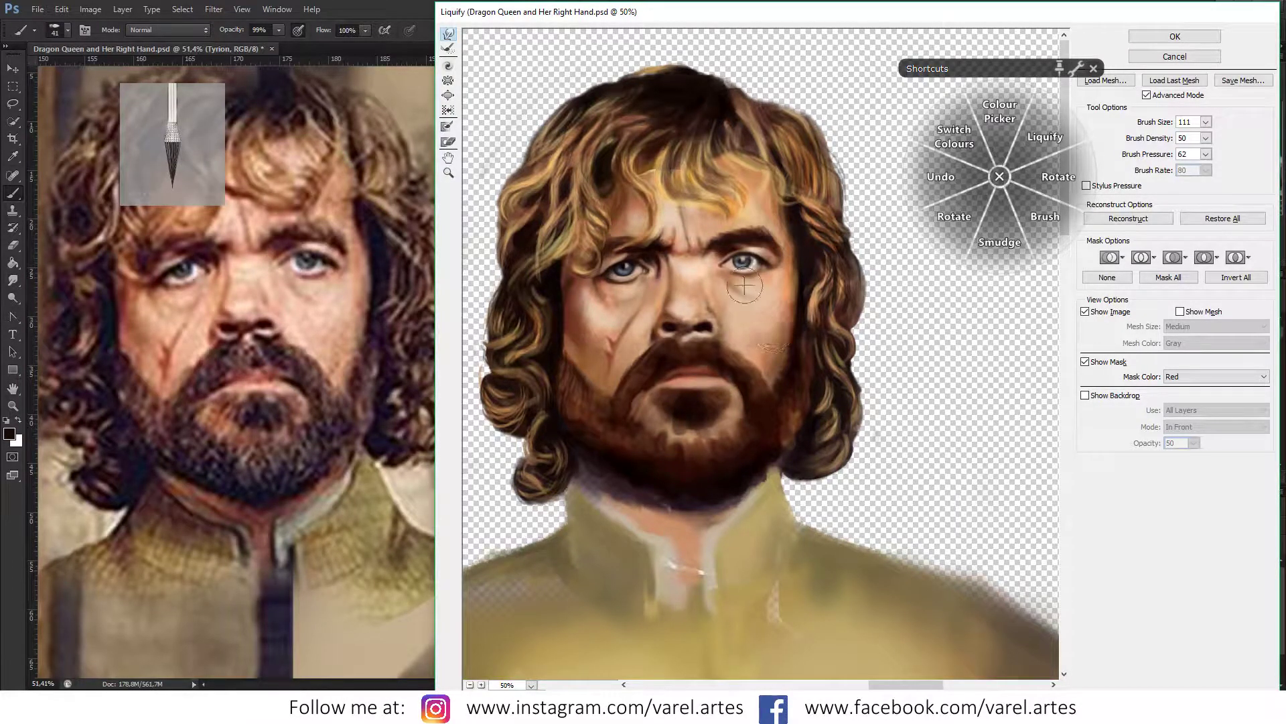
pyautogui.press(']')
pyautogui.press(']')
pyautogui.press(']')
pyautogui.moveTo(723, 282); pyautogui.dragTo(727, 287)
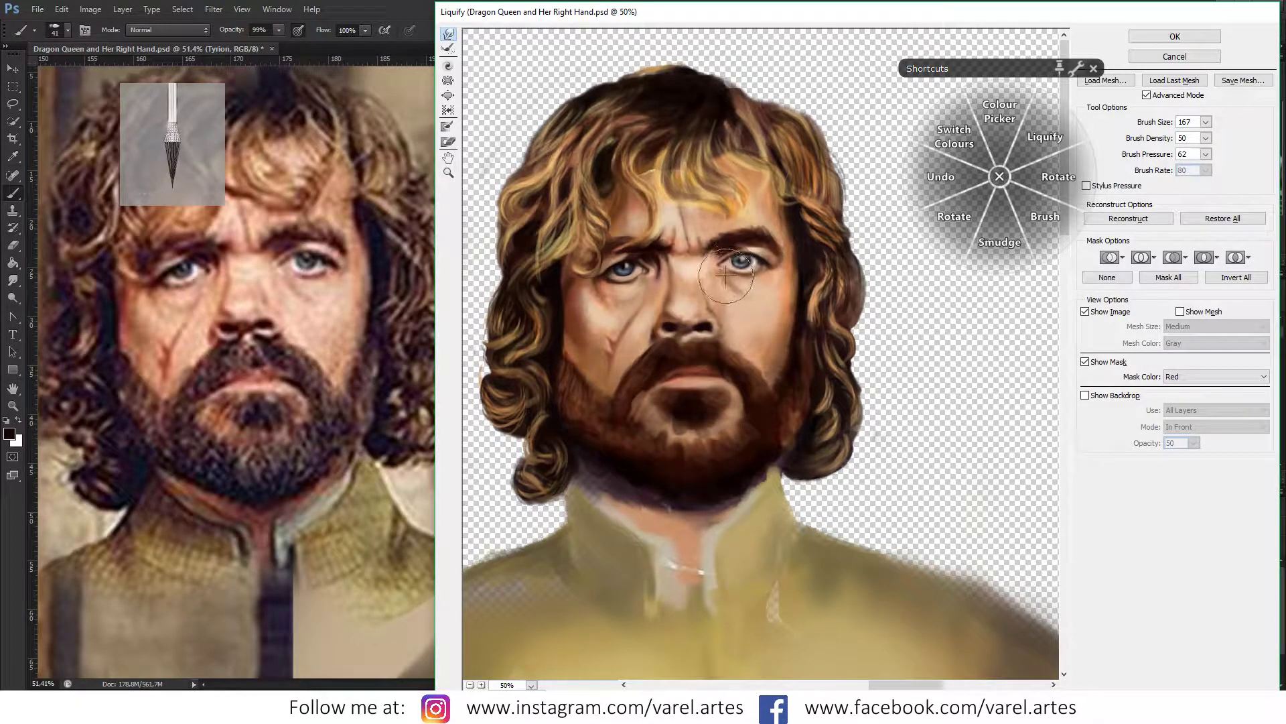
pyautogui.moveTo(728, 287); pyautogui.dragTo(624, 266)
# Step: Push the cheek skin over the hair with a larger brush, then reframe the preview
pyautogui.press(']')
pyautogui.press(']')
pyautogui.press(']')
pyautogui.moveTo(625, 325); pyautogui.dragTo(584, 317)
pyautogui.press(']')
pyautogui.press(']')
pyautogui.press(']')
pyautogui.moveTo(584, 318); pyautogui.dragTo(569, 319)
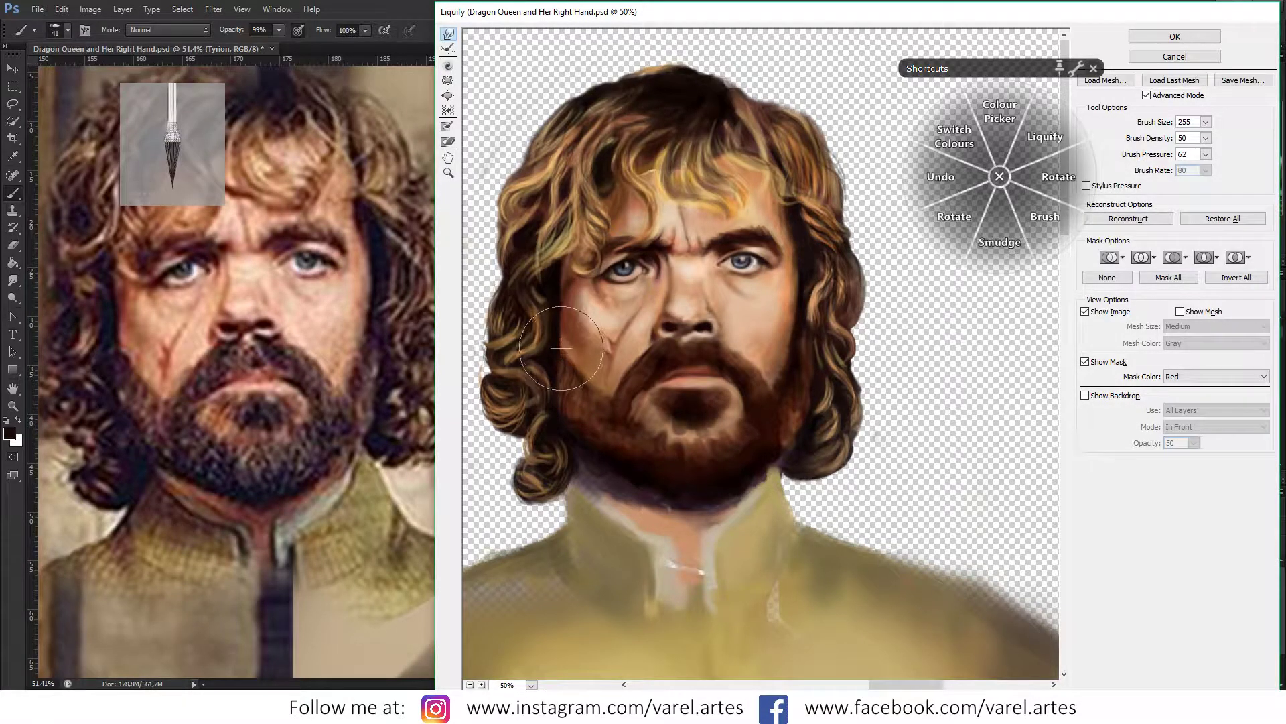
pyautogui.moveTo(683, 482); pyautogui.dragTo(685, 470)
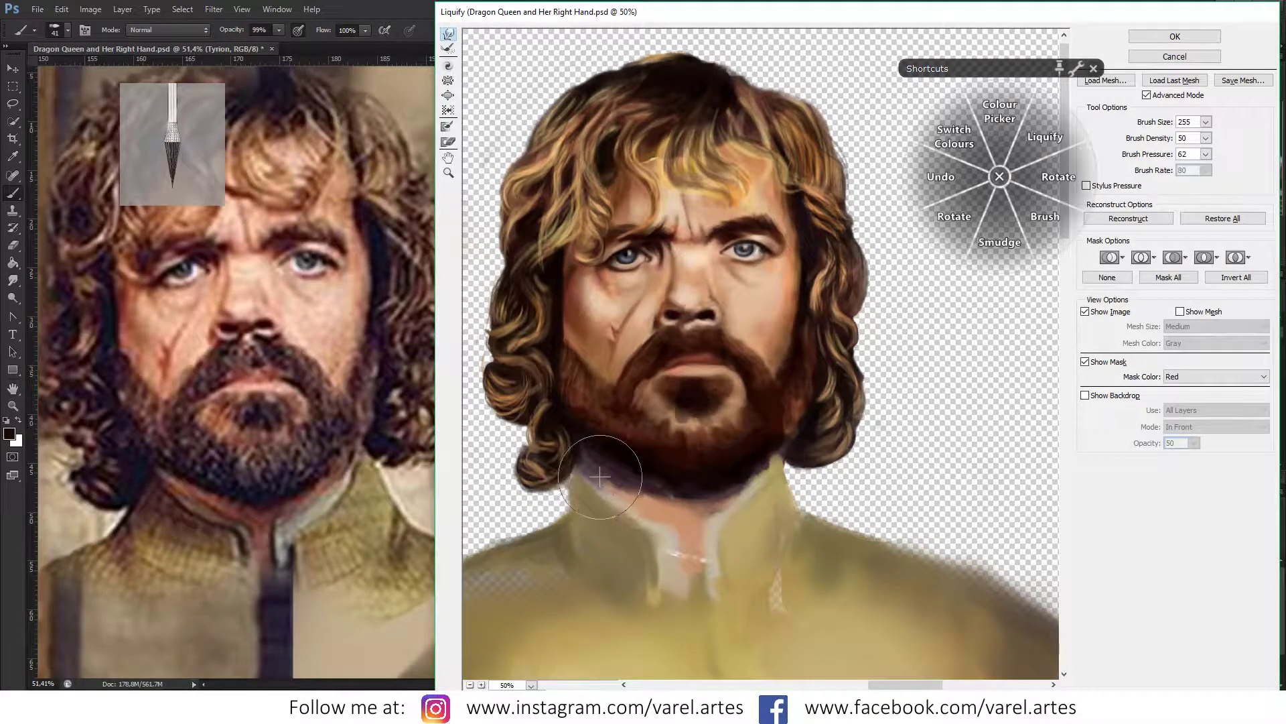
pyautogui.moveTo(608, 490)
pyautogui.mouseDown()
pyautogui.moveTo(676, 502)
pyautogui.moveTo(635, 499)
pyautogui.mouseUp()
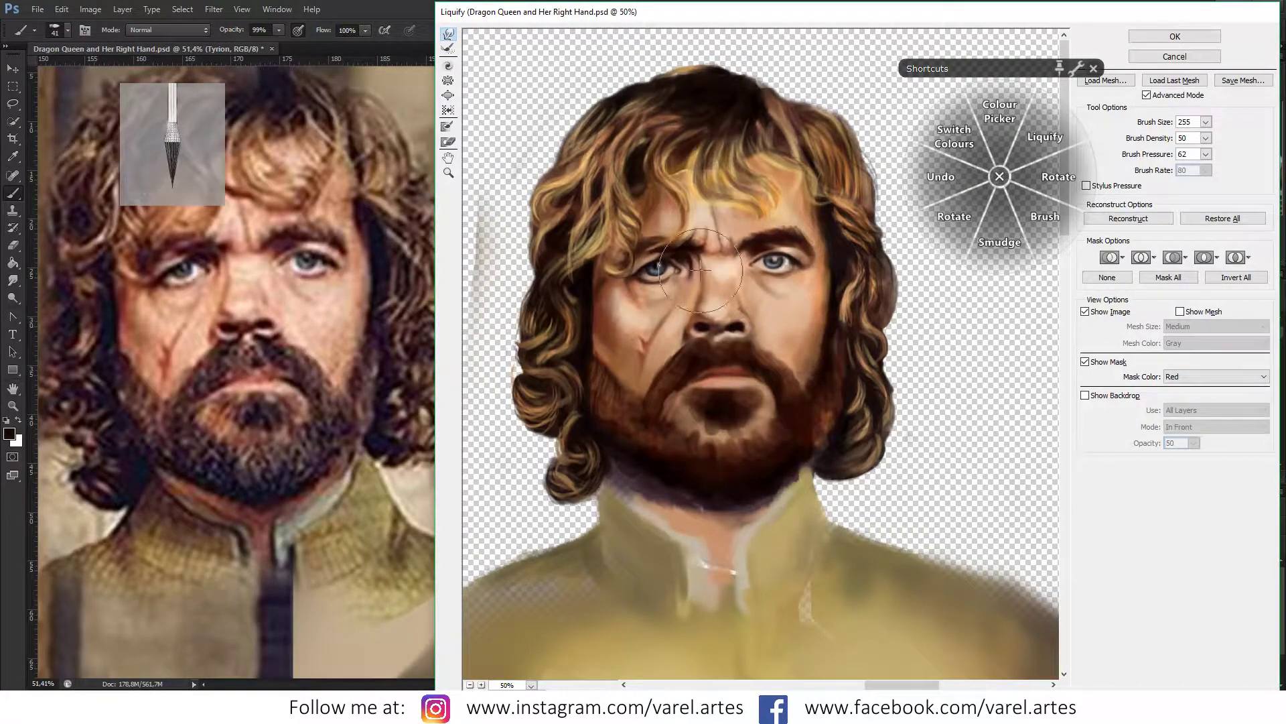
pyautogui.moveTo(436, 378); pyautogui.dragTo(455, 378)
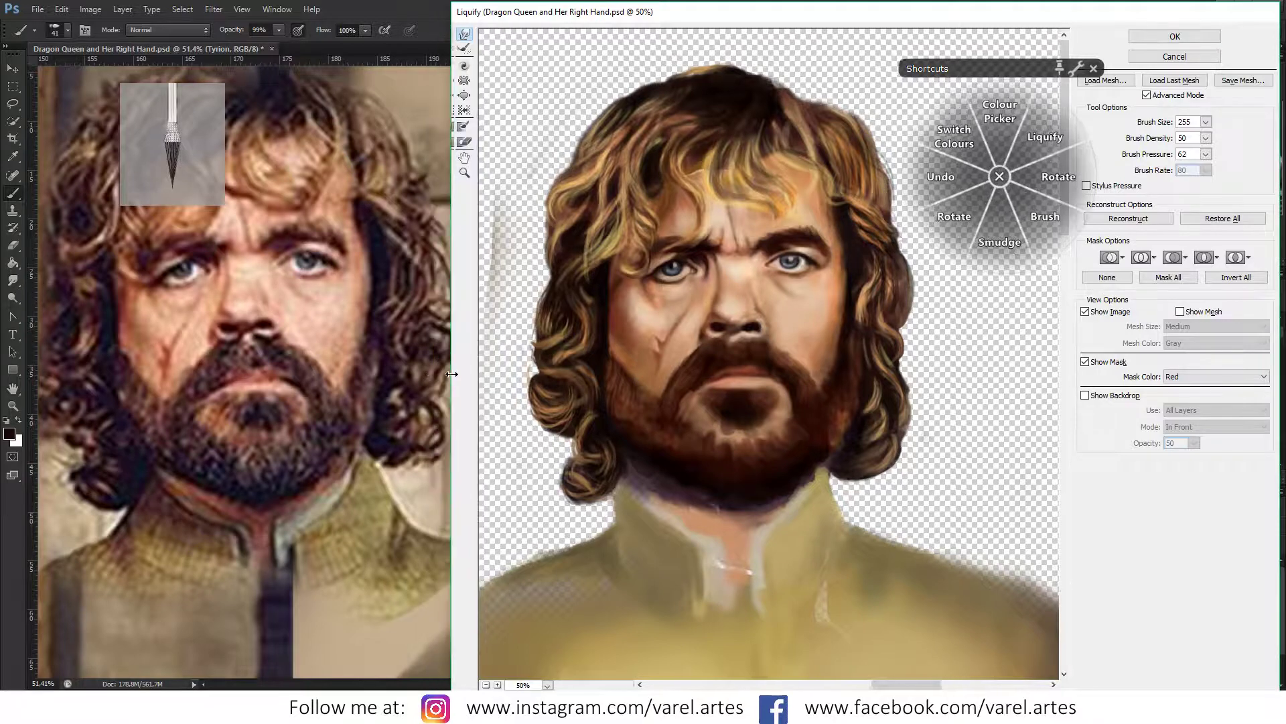
# Step: Zoom the Liquify preview to 100% and pan up to the eyes
pyautogui.press('z')
pyautogui.click(800, 268)
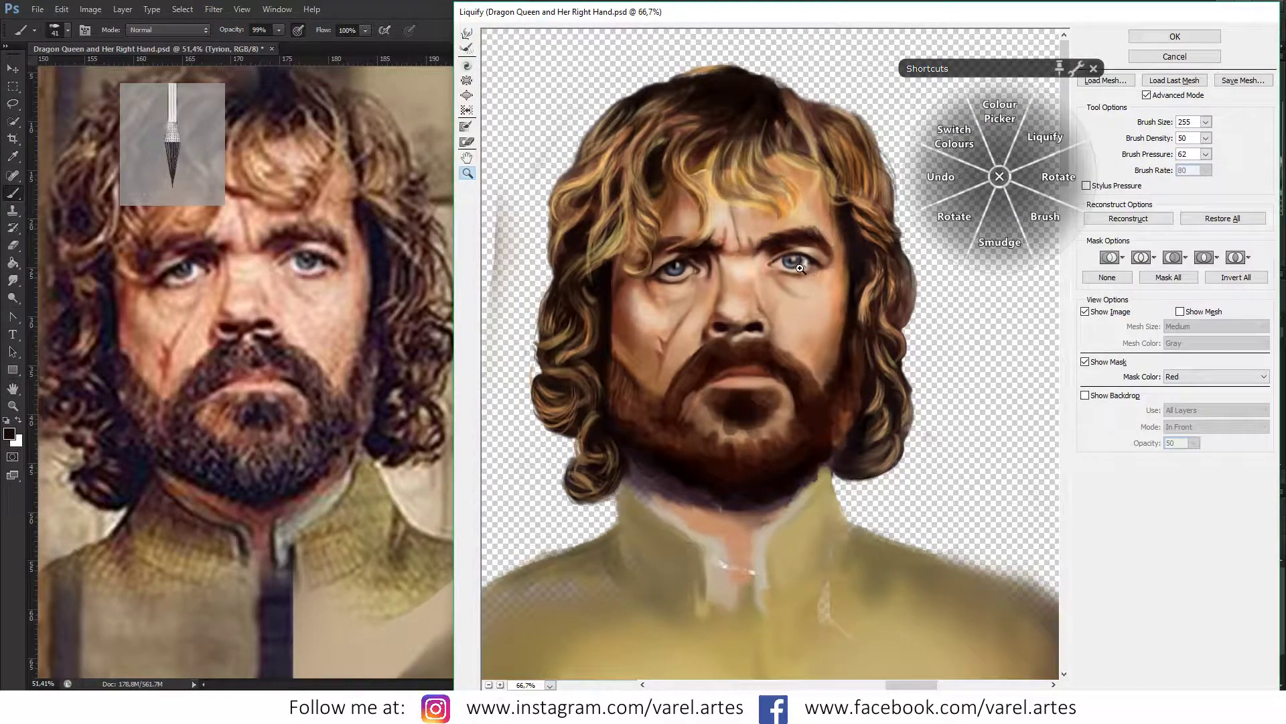
pyautogui.click(789, 251)
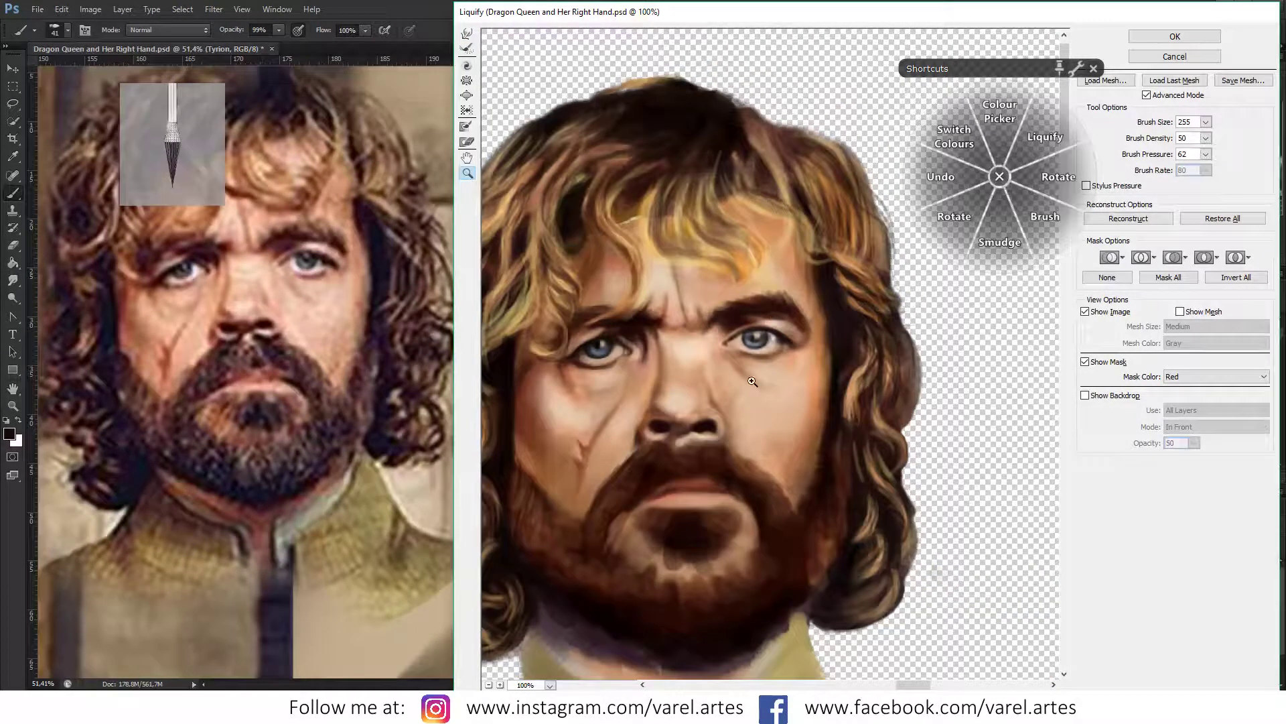
pyautogui.click(773, 347)
pyautogui.press('w')
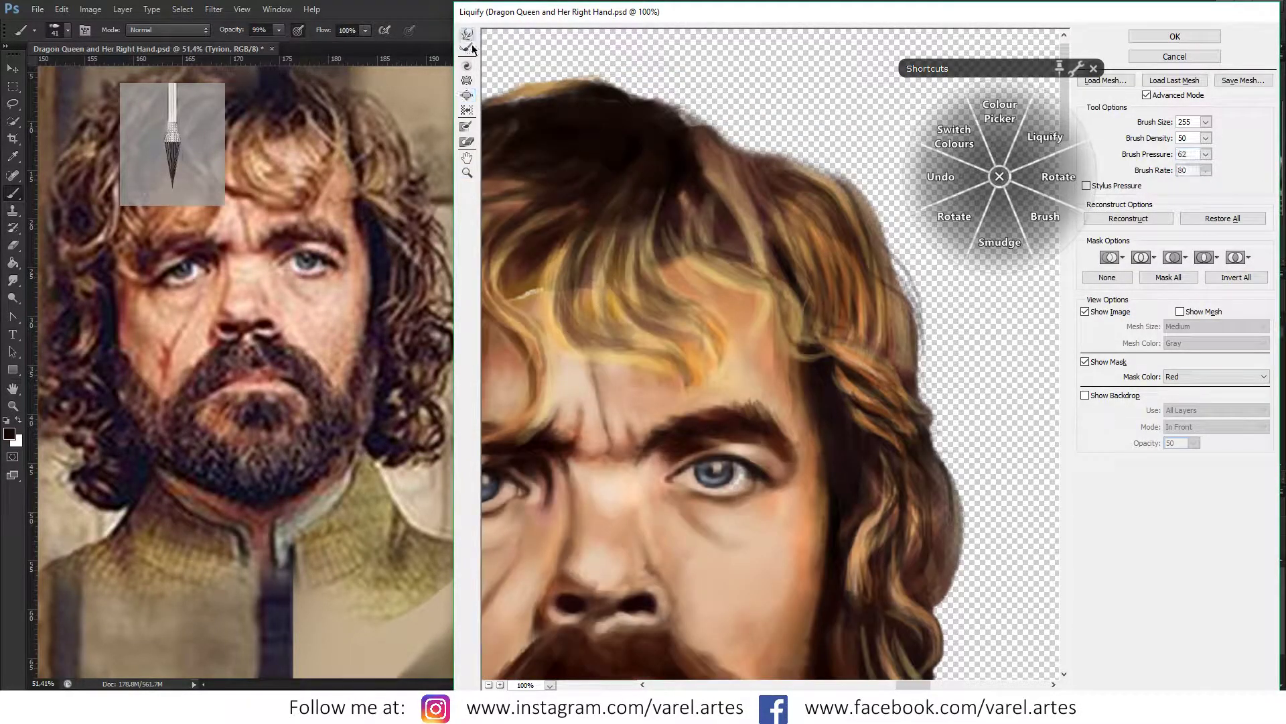
pyautogui.moveTo(618, 333); pyautogui.dragTo(646, 241)
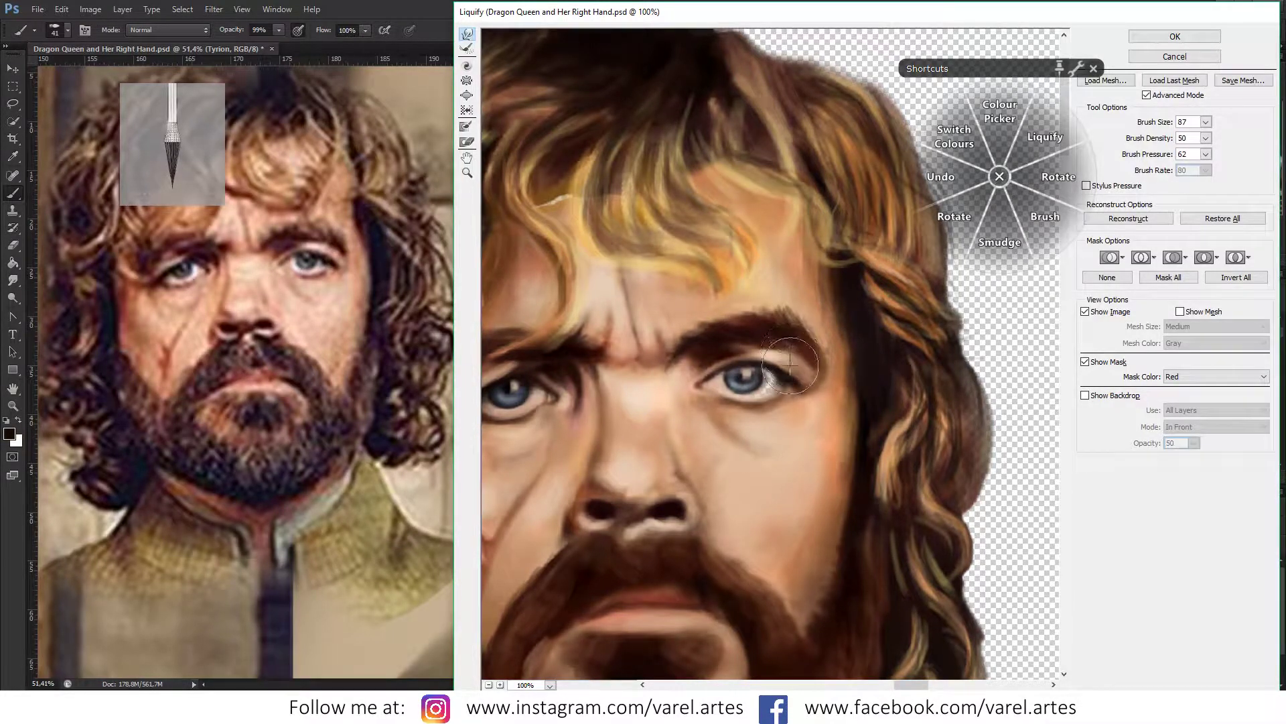
# Step: Warp the right eye's outer corner and eyebrow end, and deepen the left eye's inner-corner crease
pyautogui.moveTo(786, 378); pyautogui.dragTo(795, 387)
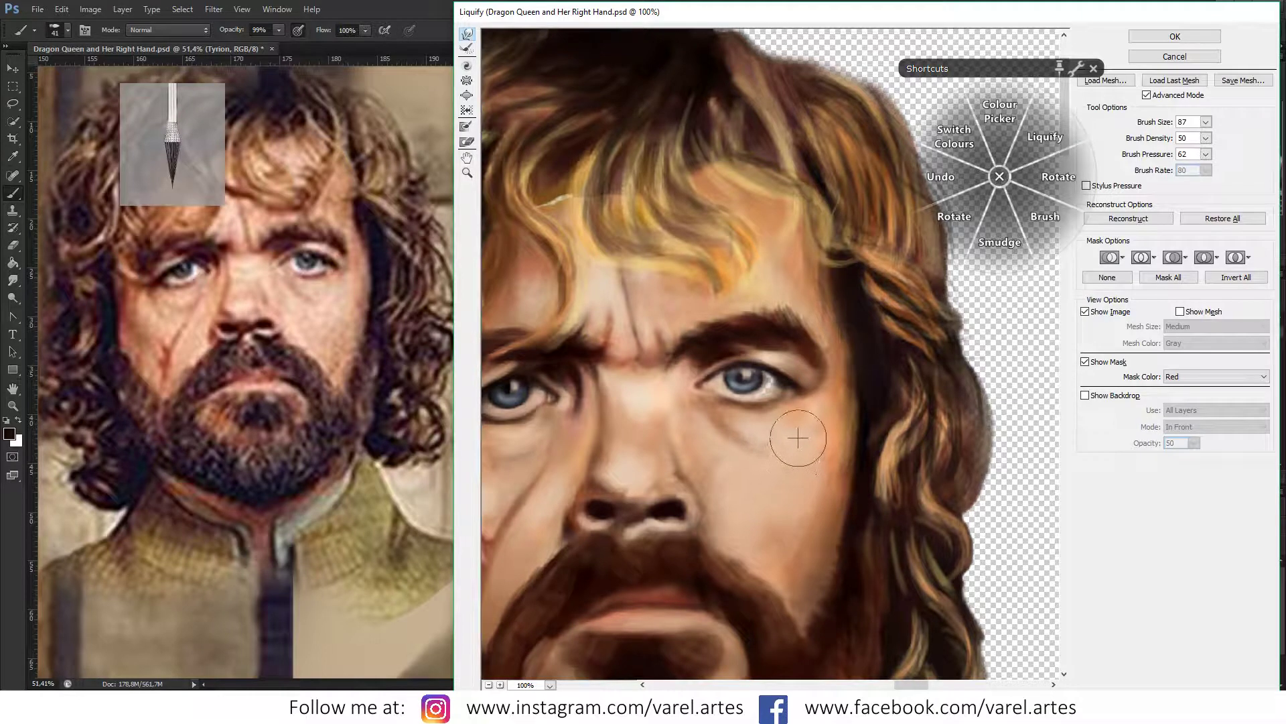
pyautogui.moveTo(795, 416); pyautogui.dragTo(796, 390)
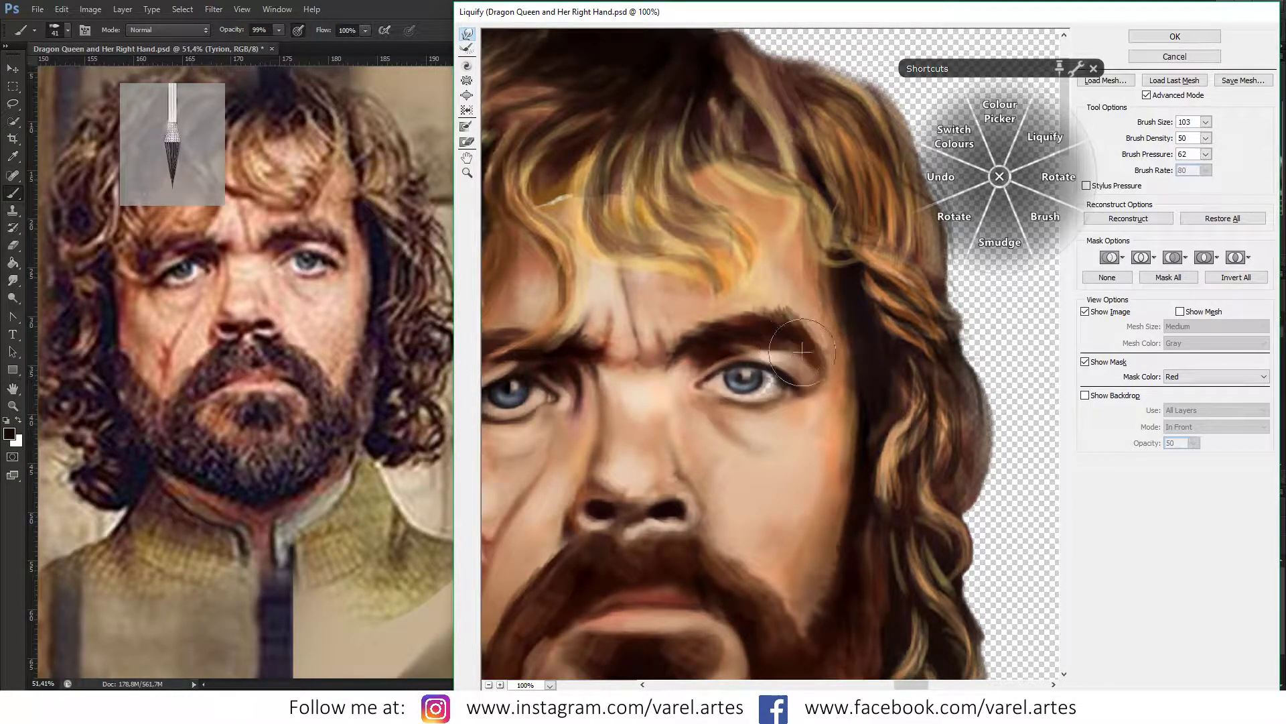
pyautogui.moveTo(802, 350); pyautogui.dragTo(807, 335)
pyautogui.moveTo(706, 352)
pyautogui.mouseDown()
pyautogui.moveTo(834, 338)
pyautogui.moveTo(818, 339)
pyautogui.mouseUp()
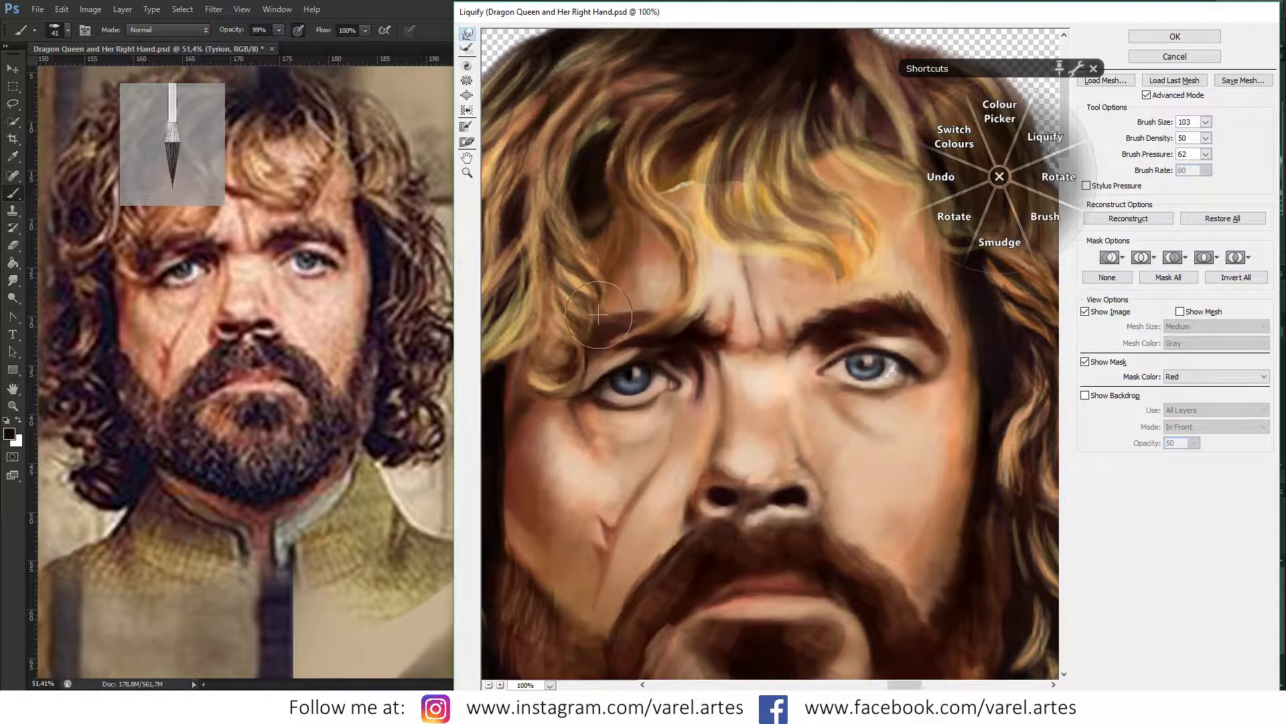
pyautogui.moveTo(839, 471); pyautogui.dragTo(840, 424)
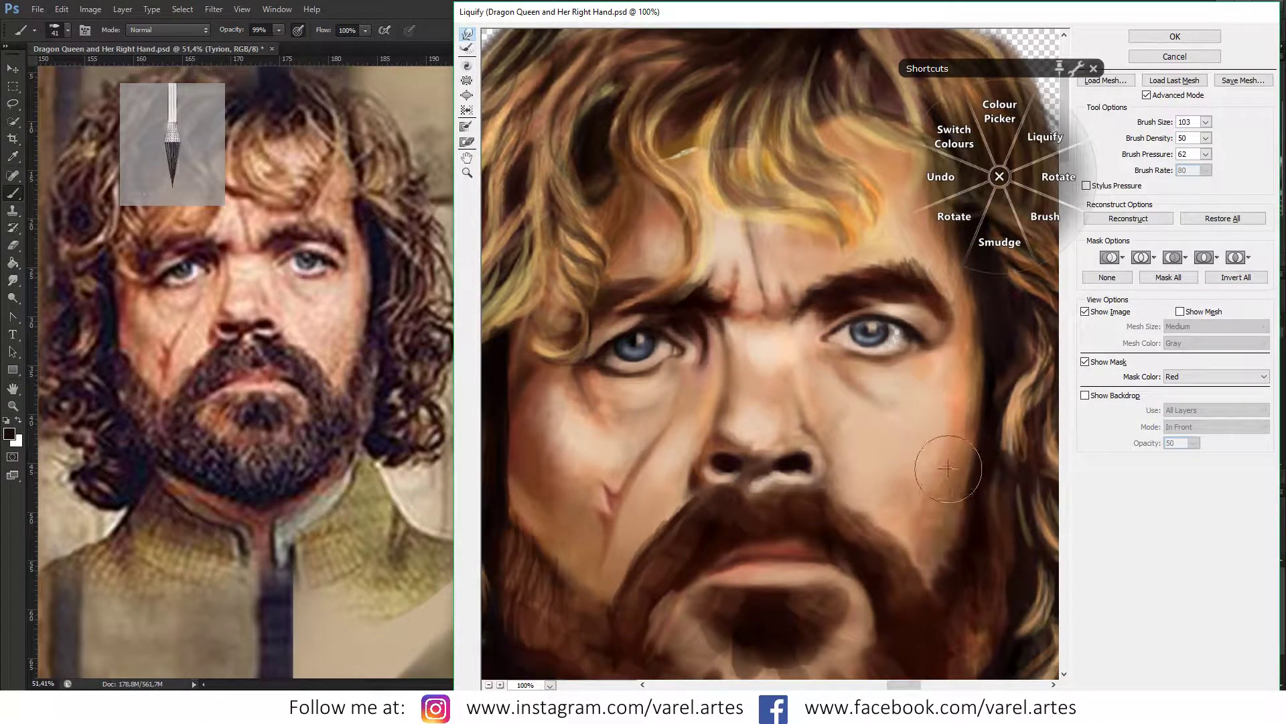
pyautogui.press('[')
pyautogui.press('[')
pyautogui.press('[')
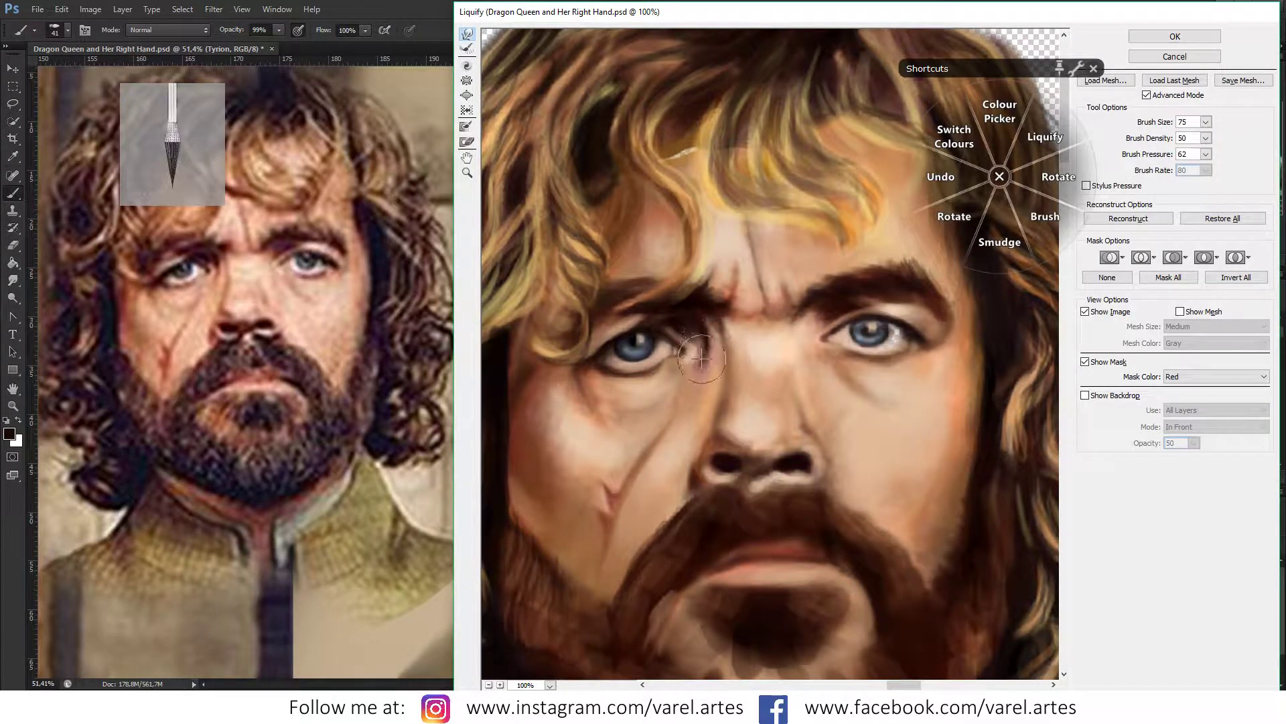
pyautogui.moveTo(686, 338); pyautogui.dragTo(707, 343)
# Step: Subtly reshape the right nostril edge with a slightly larger warp brush
pyautogui.moveTo(782, 433); pyautogui.dragTo(781, 401)
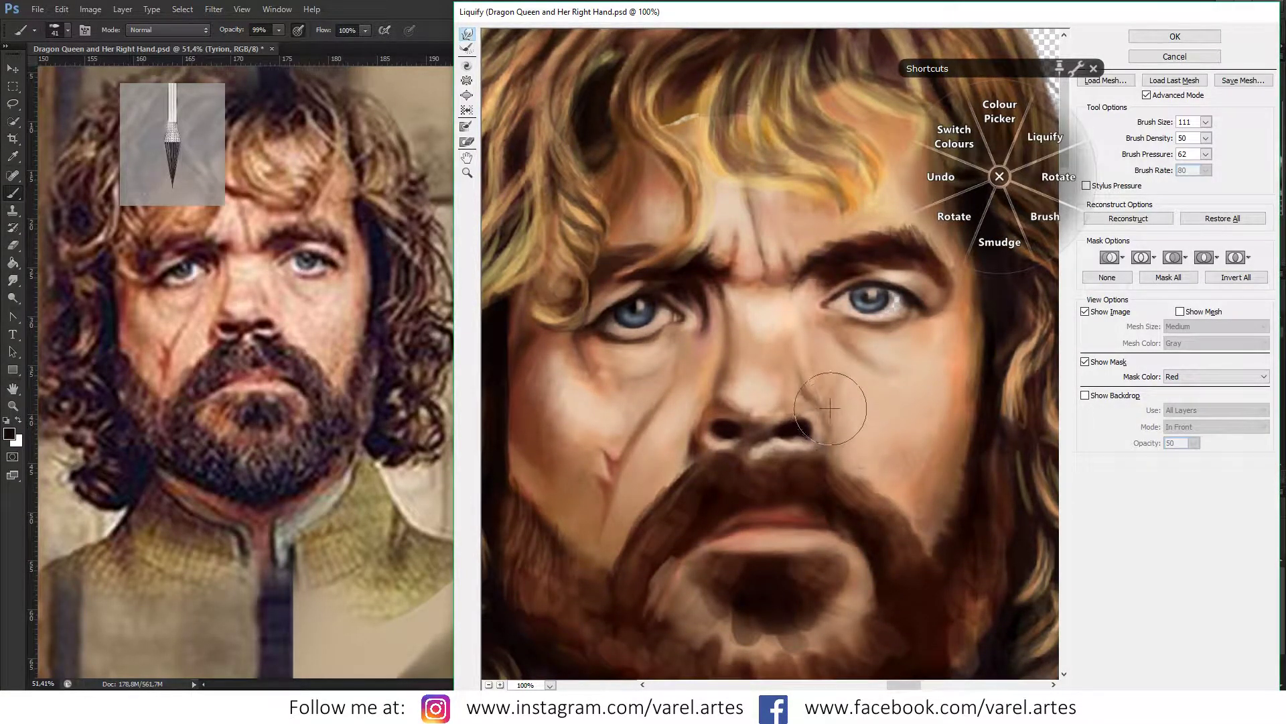
pyautogui.press(']')
pyautogui.press(']')
pyautogui.press(']')
pyautogui.moveTo(820, 421); pyautogui.dragTo(800, 353)
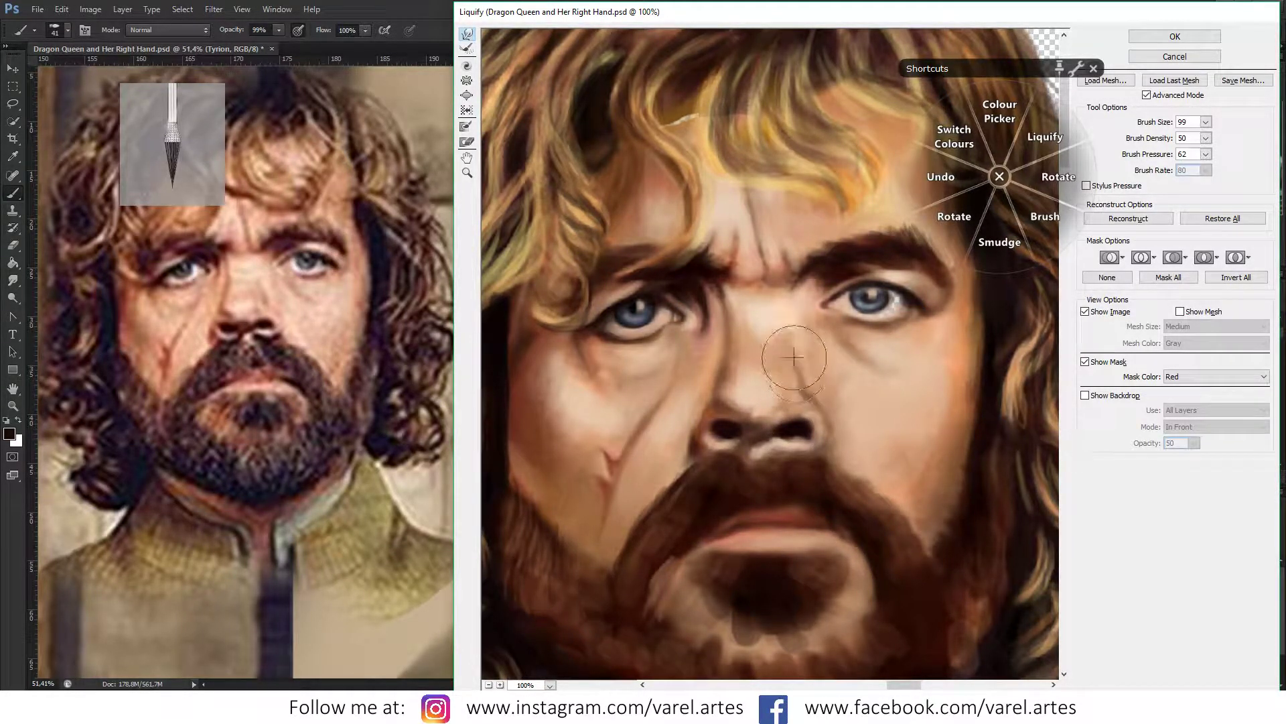
pyautogui.scroll(-1, 831, 442)
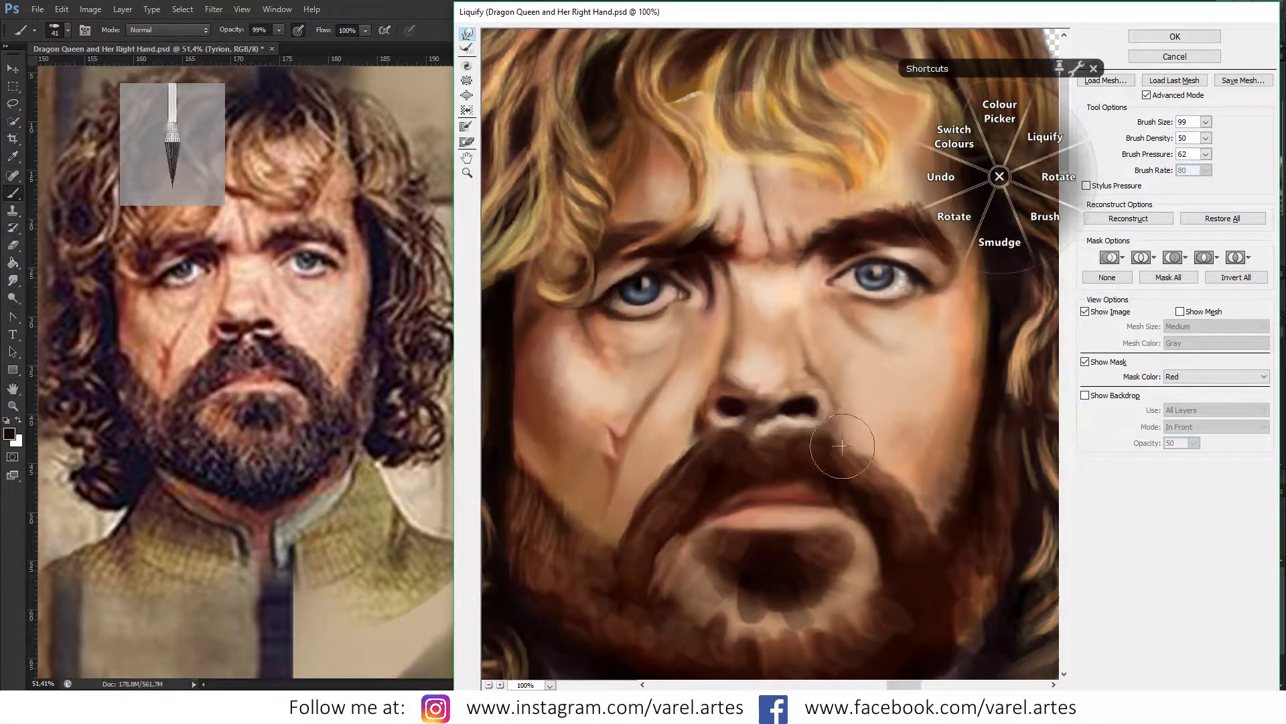
# Step: Zoom the preview back out past 66.7% to see the whole portrait
pyautogui.press('z')
pyautogui.moveTo(797, 441); pyautogui.dragTo(798, 439)
pyautogui.keyDown('alt'); pyautogui.click(804, 440); pyautogui.keyUp('alt')
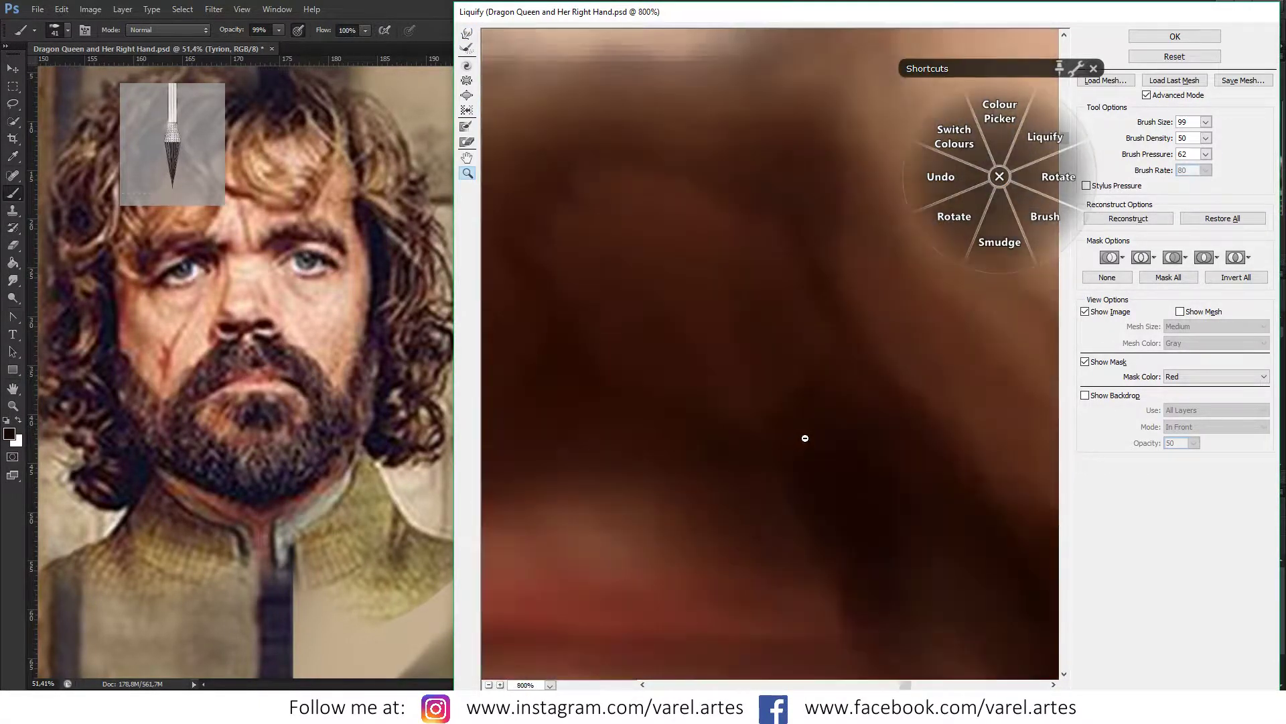
pyautogui.keyDown('alt'); pyautogui.click(805, 431); pyautogui.keyUp('alt')
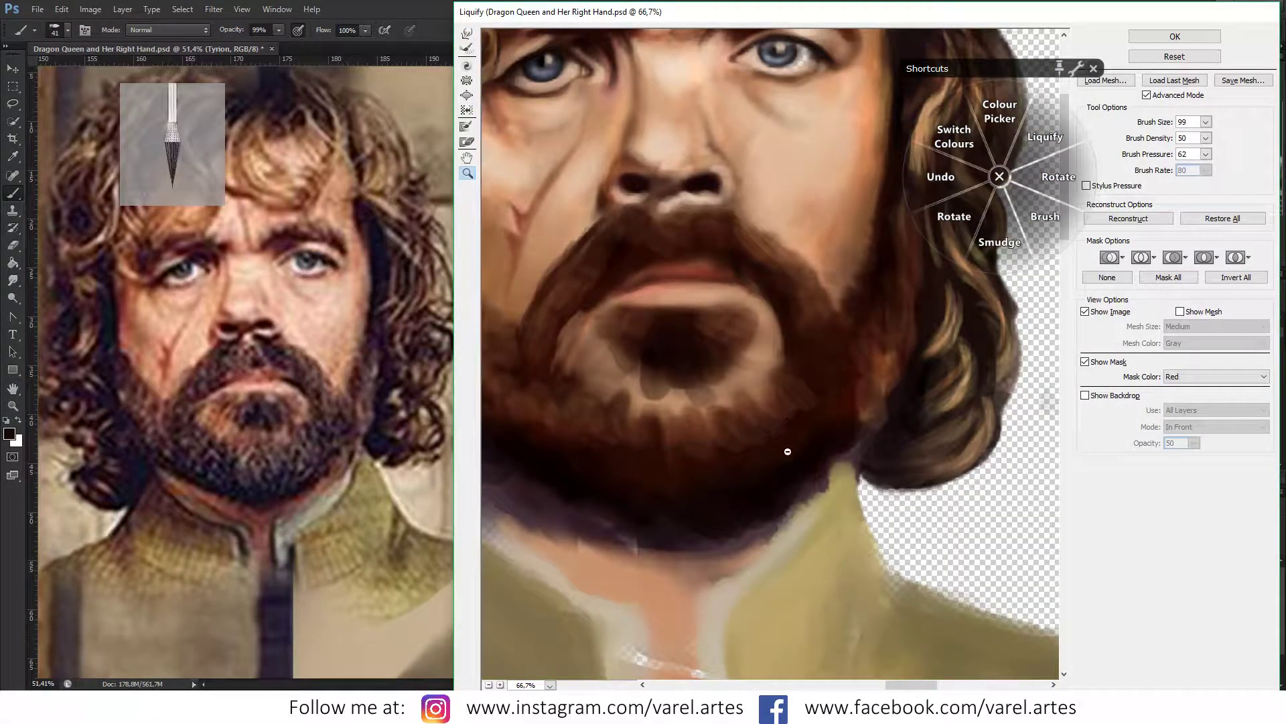
pyautogui.keyDown('alt'); pyautogui.click(788, 452); pyautogui.keyUp('alt')
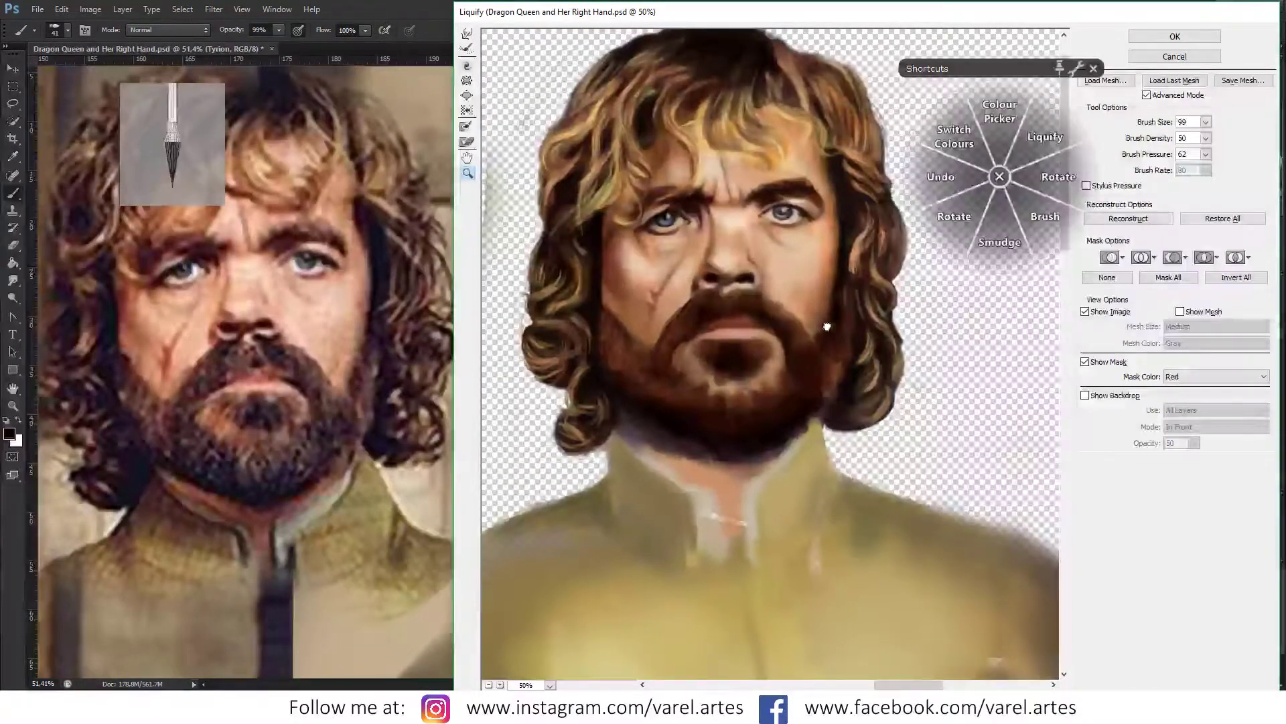
# Step: Frame the whole head and smear the beard edge beside the mouth up toward the nose
pyautogui.moveTo(827, 324); pyautogui.dragTo(861, 379)
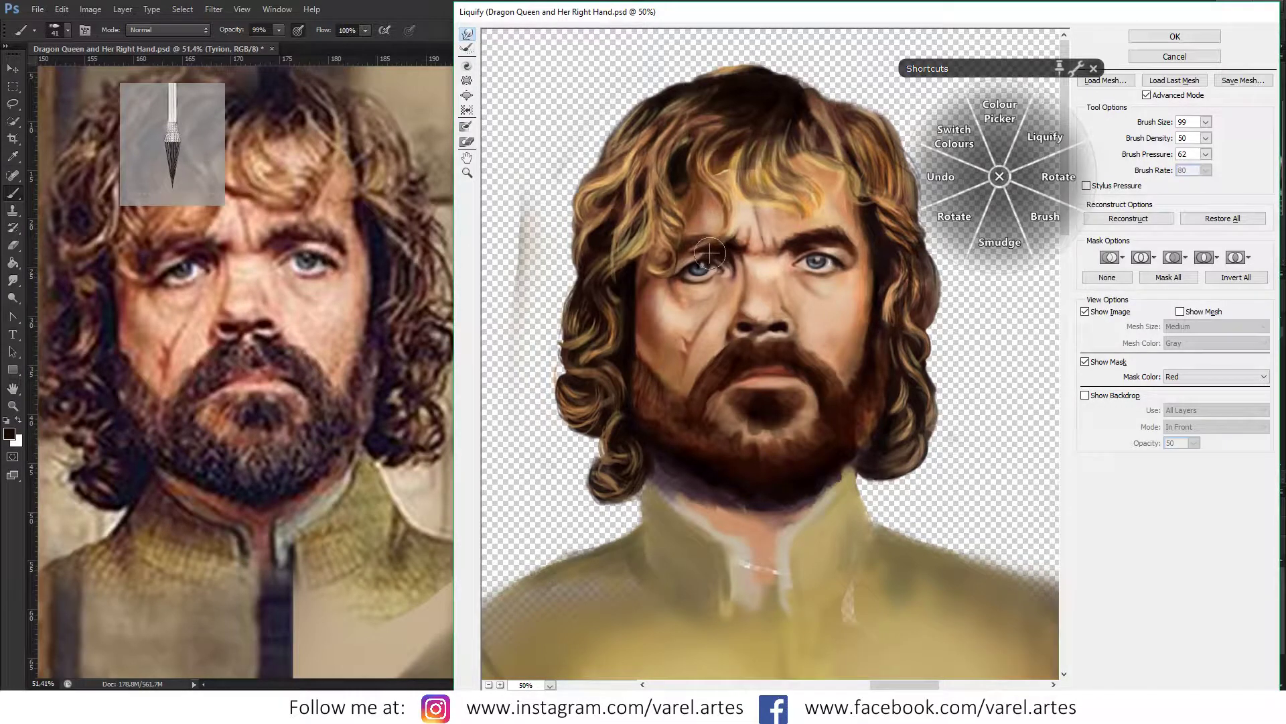
pyautogui.moveTo(695, 411); pyautogui.dragTo(741, 325)
# Step: Commit the Liquify warp, toggle undo to compare before and after, and zoom in on the face
pyautogui.click(1175, 39)
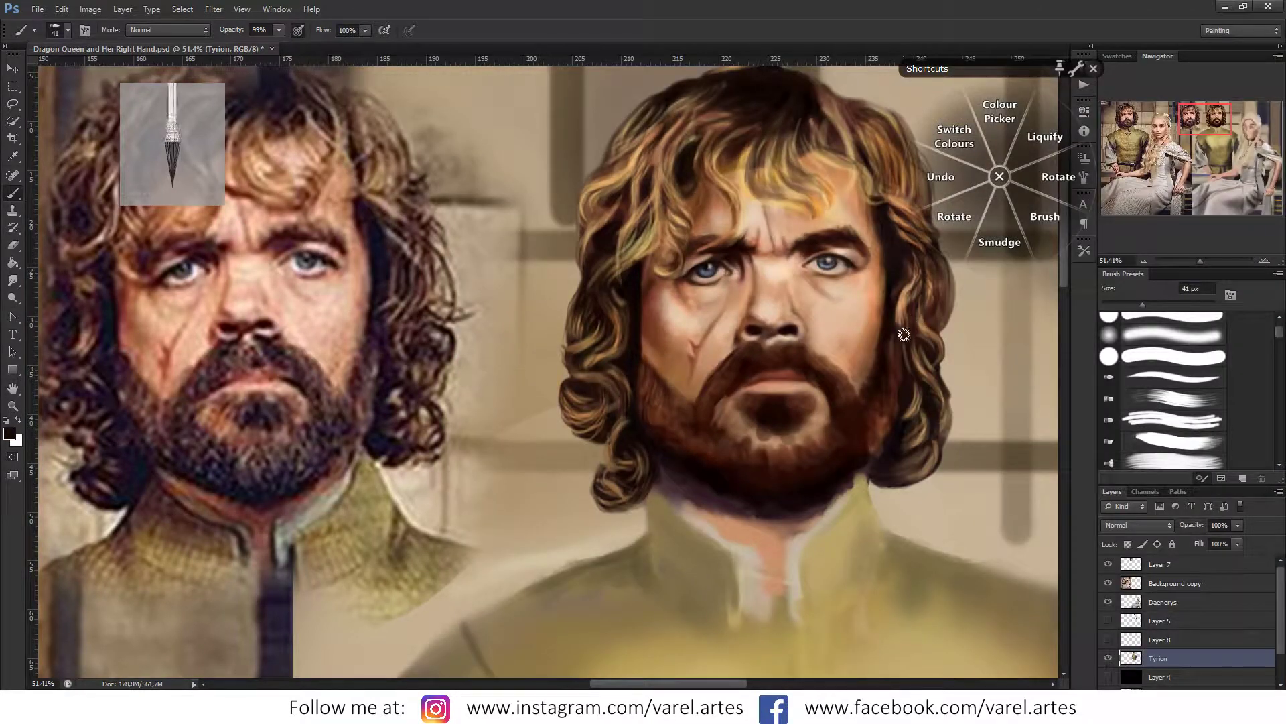
pyautogui.hotkey('ctrl', 'z')
pyautogui.hotkey('ctrl', 'z')
pyautogui.hotkey('ctrl', 'z')
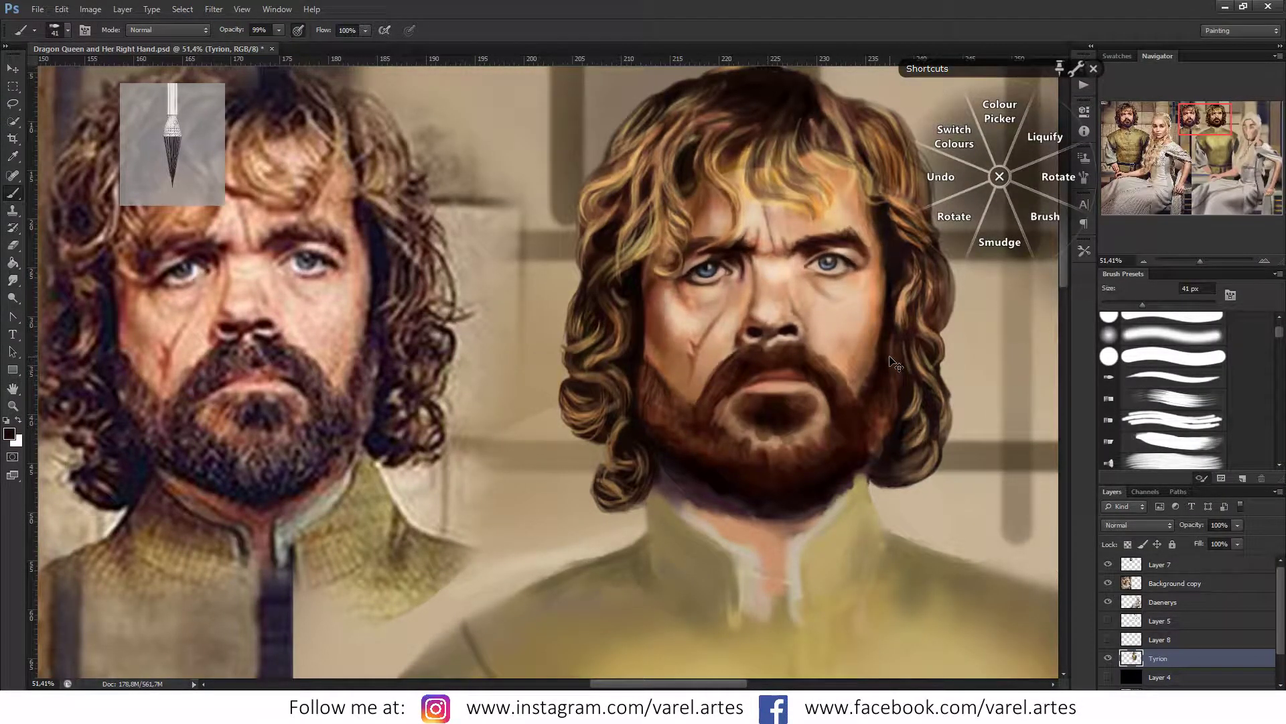
pyautogui.hotkey('ctrl', 'z')
pyautogui.hotkey('ctrl', 'z')
pyautogui.hotkey('ctrl', 'z')
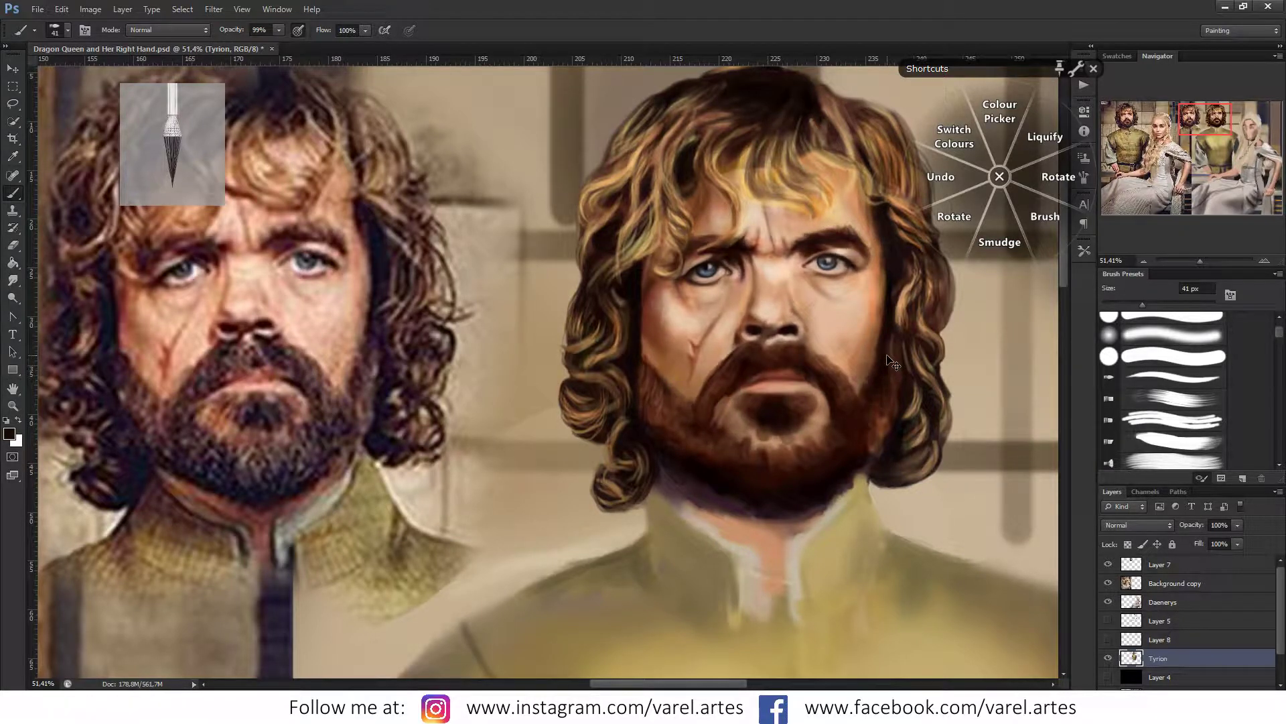
pyautogui.hotkey('ctrl', 'z')
pyautogui.hotkey('ctrl', 'z')
pyautogui.hotkey('ctrl', 'z')
pyautogui.hotkey('ctrl', 'z')
pyautogui.hotkey('ctrl', 'z')
pyautogui.hotkey('ctrl', 'z')
pyautogui.hotkey('ctrl', 'z')
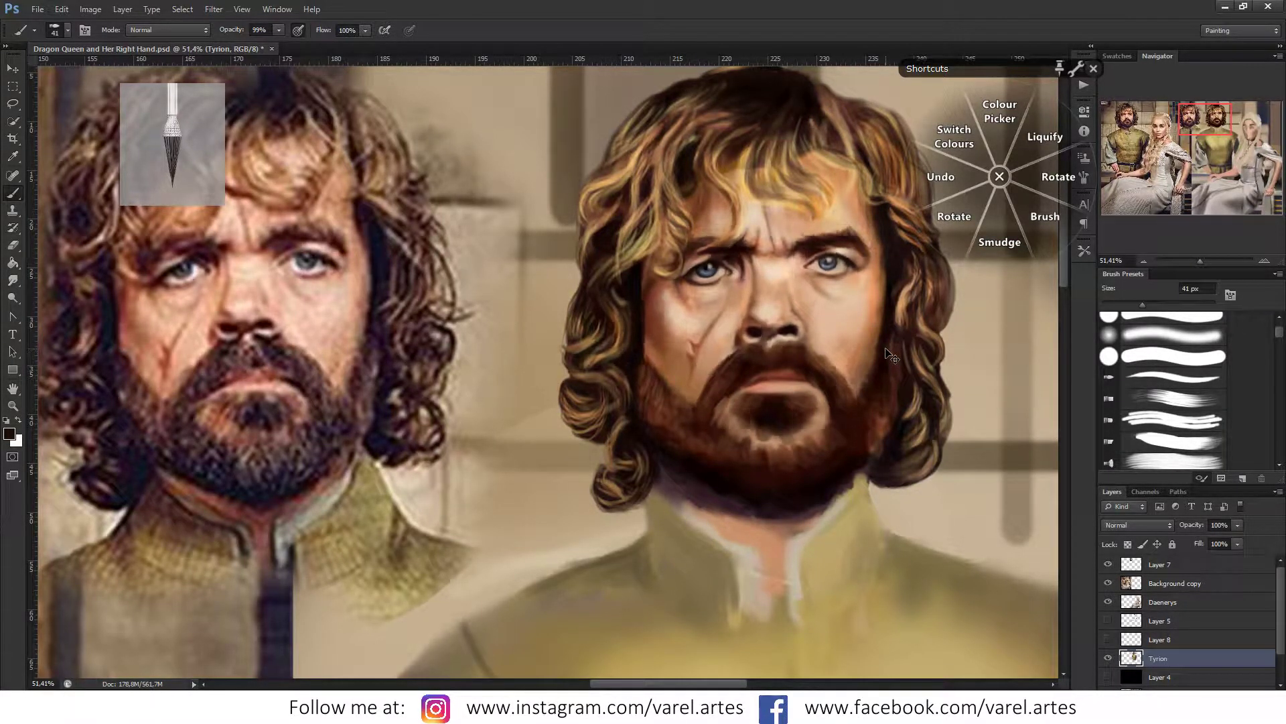
pyautogui.hotkey('ctrl', 'z')
pyautogui.hotkey('ctrl', 'z')
pyautogui.hotkey('ctrl', 'z')
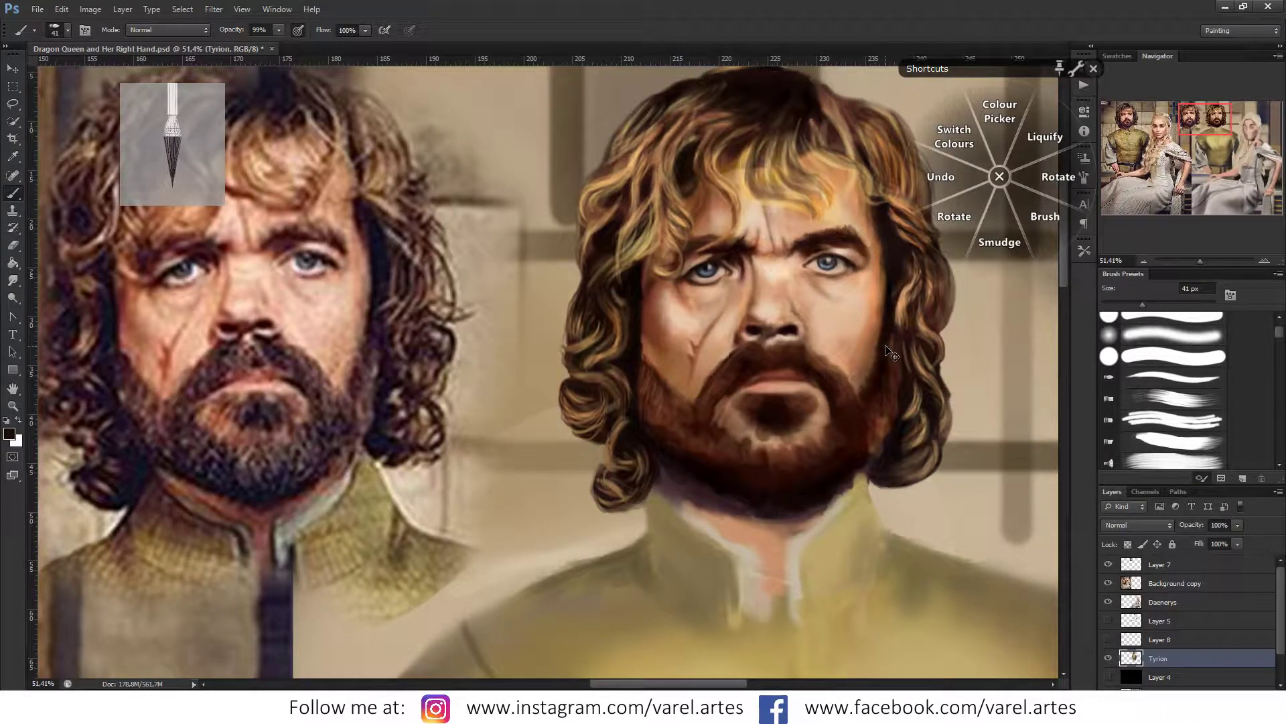
pyautogui.hotkey('ctrl', 'z')
pyautogui.hotkey('ctrl', 'z')
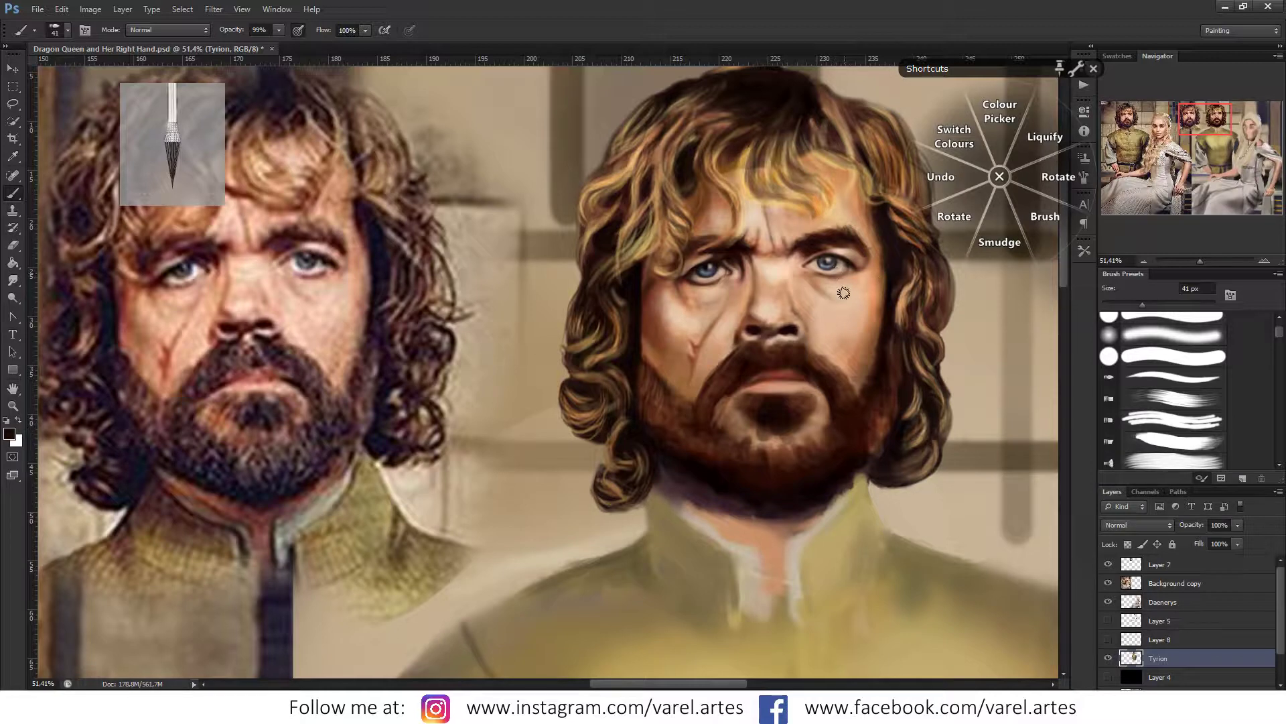
pyautogui.scroll(5, 843, 293)
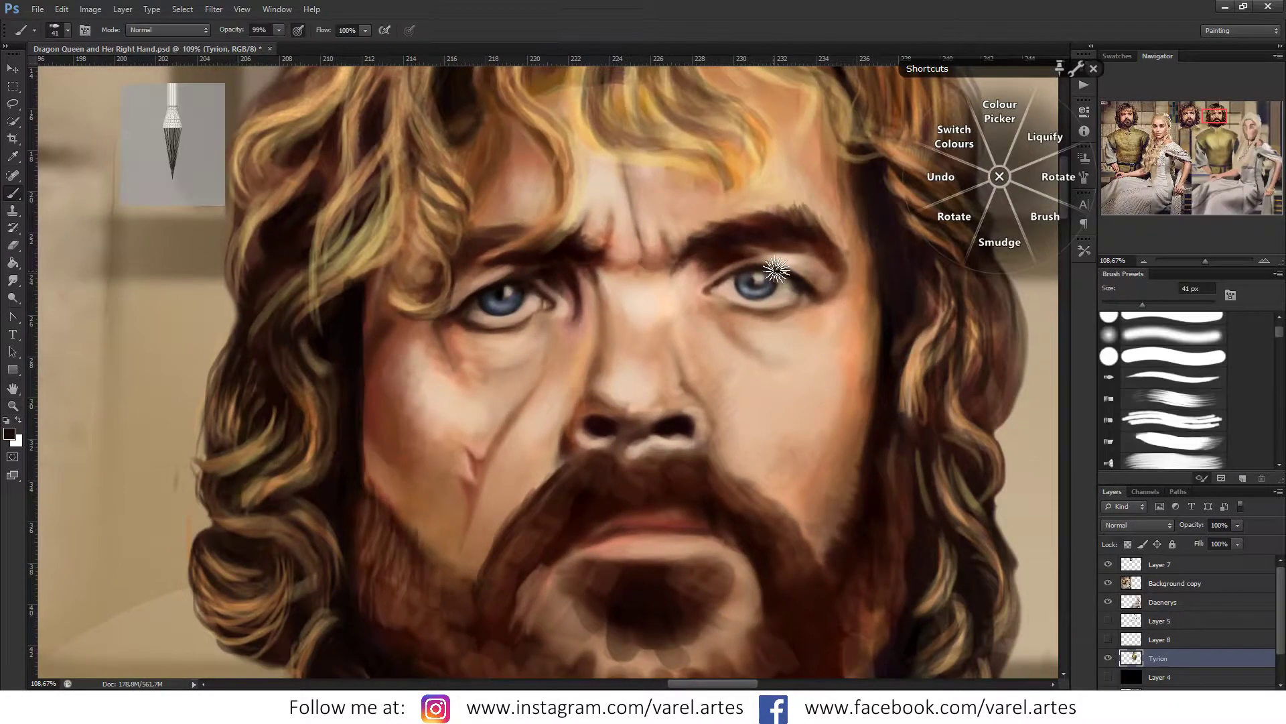
# Step: Lighten the skin under the right brow and eye with soft skin-tone strokes
pyautogui.press('0')
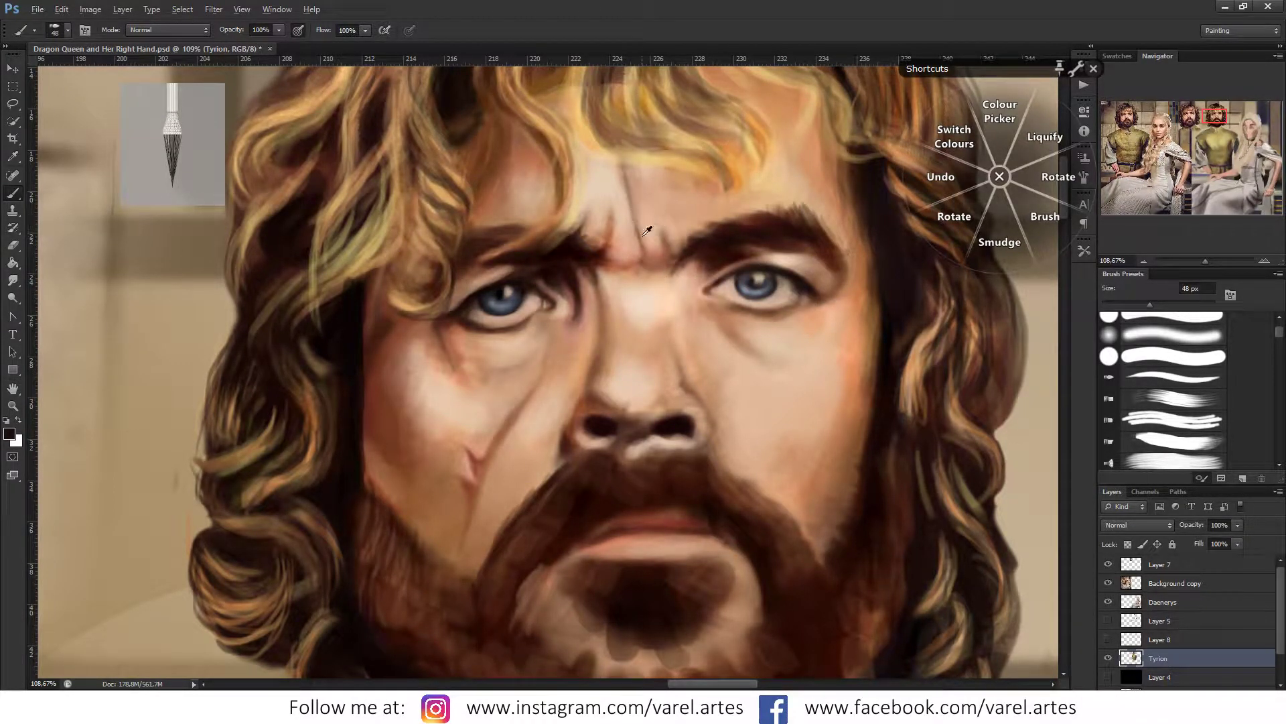
pyautogui.moveTo(641, 235)
pyautogui.mouseDown()
pyautogui.moveTo(653, 266)
pyautogui.moveTo(731, 218)
pyautogui.mouseUp()
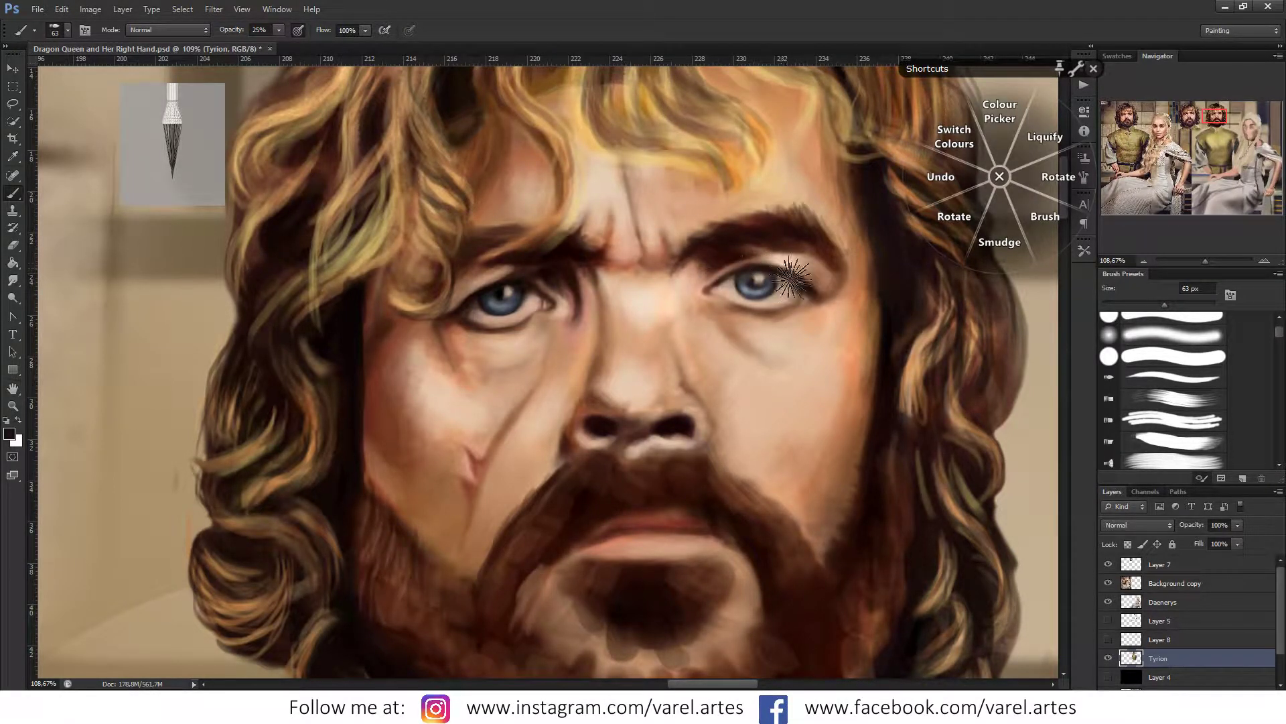
pyautogui.moveTo(781, 278)
pyautogui.mouseDown()
pyautogui.moveTo(814, 258)
pyautogui.moveTo(777, 280)
pyautogui.mouseUp()
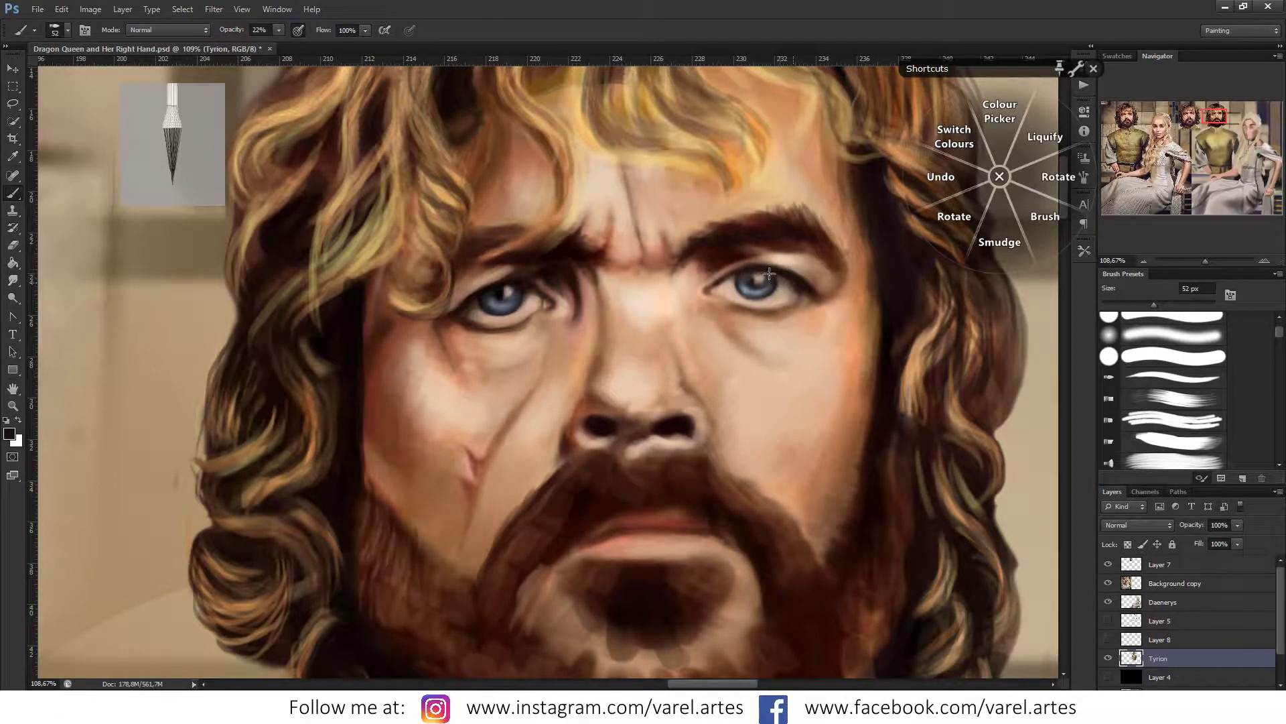
pyautogui.press('z')
pyautogui.moveTo(733, 284)
pyautogui.keyDown('alt'); pyautogui.mouseDown()
pyautogui.moveTo(686, 310)
pyautogui.moveTo(706, 283)
pyautogui.mouseUp(); pyautogui.keyUp('alt')
pyautogui.press('b')
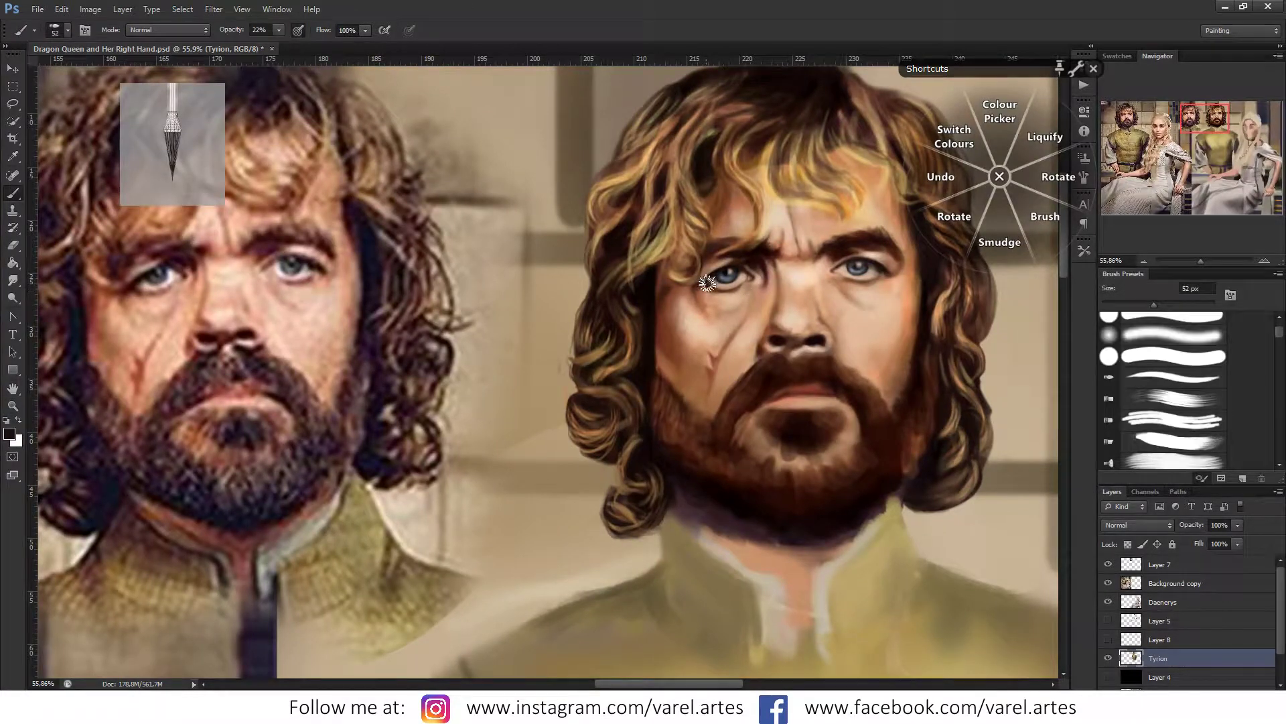
pyautogui.click(1093, 69)
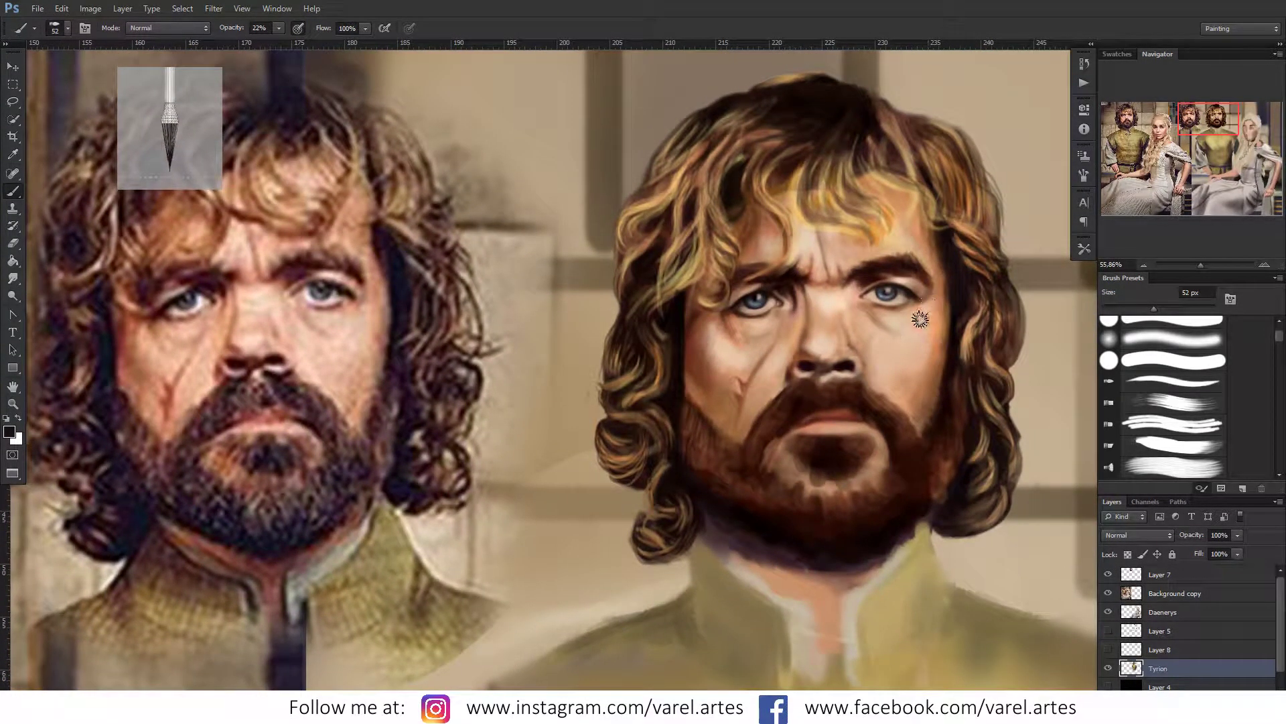
pyautogui.moveTo(888, 305); pyautogui.dragTo(918, 292)
pyautogui.keyDown('alt'); pyautogui.click(924, 296); pyautogui.keyUp('alt')
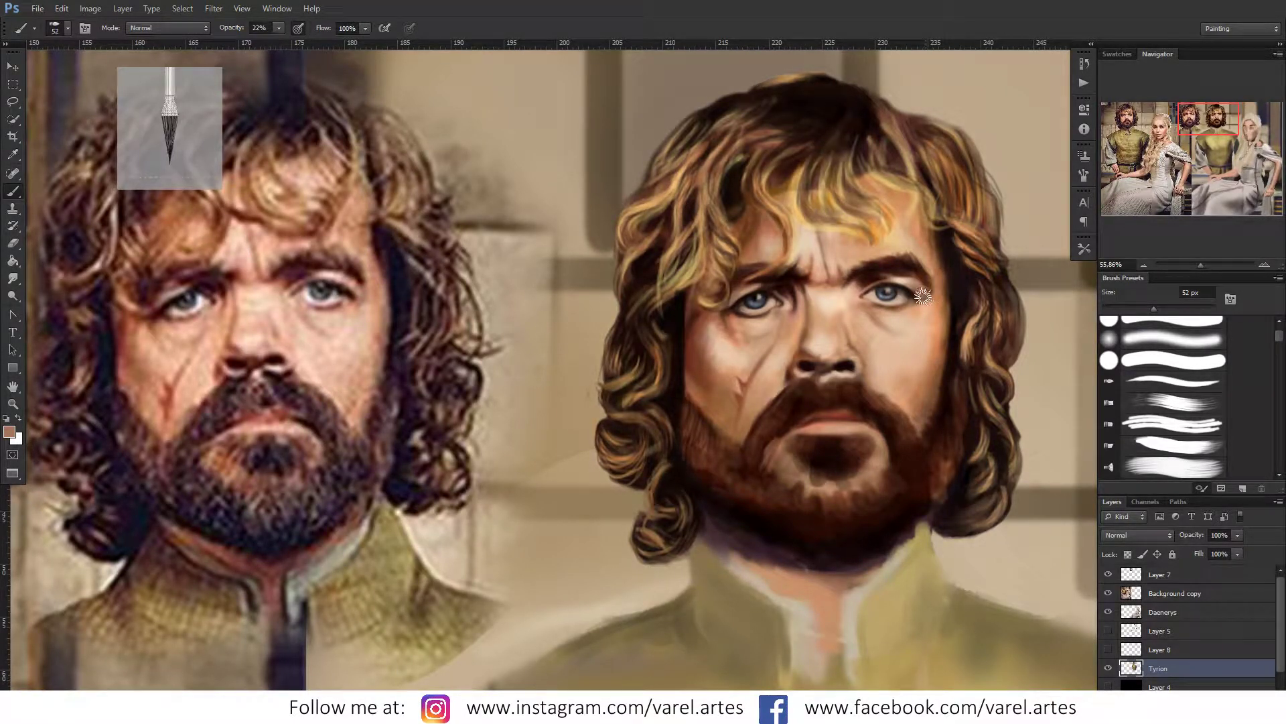
# Step: Darken the shading near the right eye's outer corner, then reframe on the eyes and nose
pyautogui.press('z')
pyautogui.moveTo(918, 301); pyautogui.dragTo(782, 389)
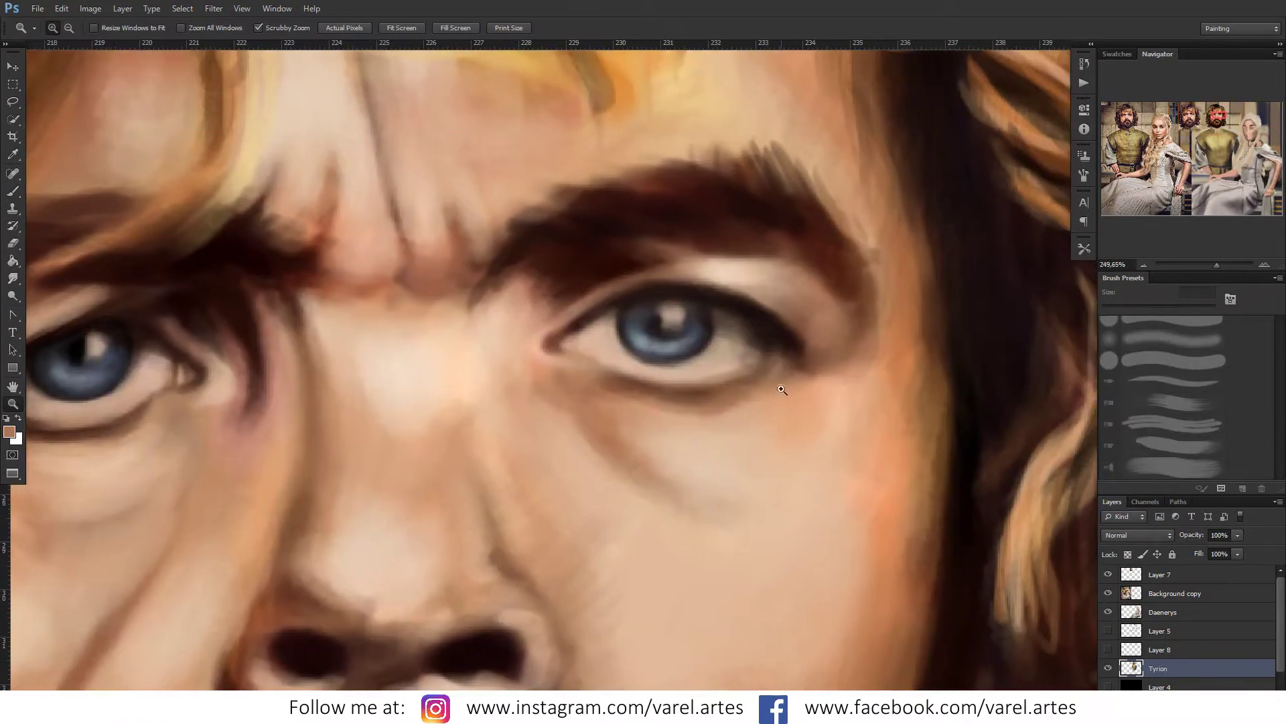
pyautogui.press('b')
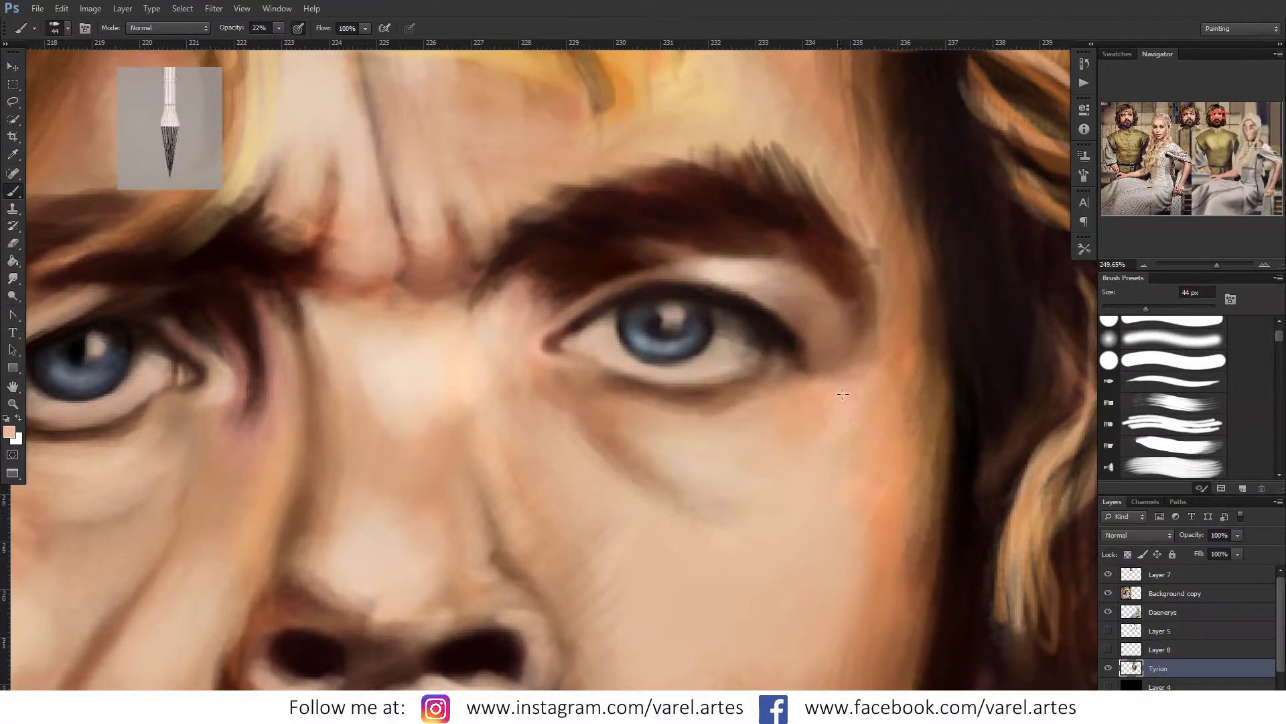
pyautogui.moveTo(828, 333); pyautogui.dragTo(838, 376)
pyautogui.press('z')
pyautogui.keyDown('alt'); pyautogui.click(738, 413); pyautogui.keyUp('alt')
pyautogui.keyDown('alt'); pyautogui.click(770, 416); pyautogui.keyUp('alt')
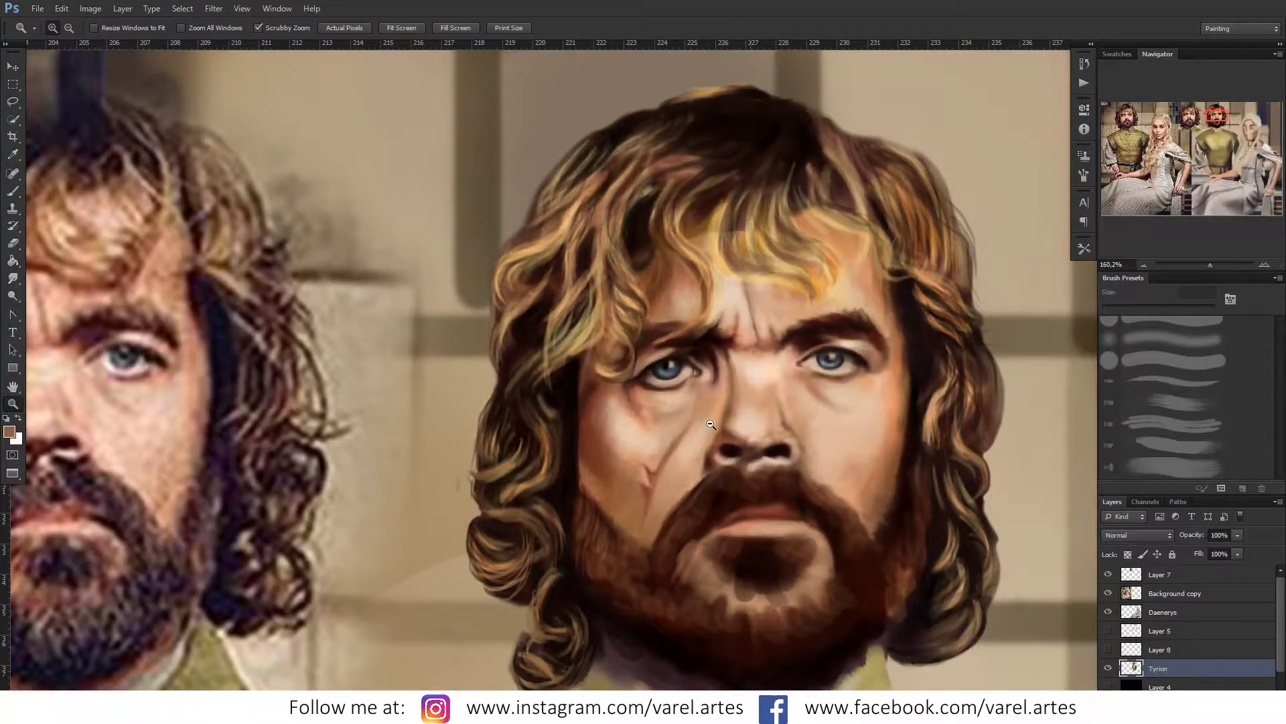
pyautogui.moveTo(711, 424); pyautogui.dragTo(703, 431)
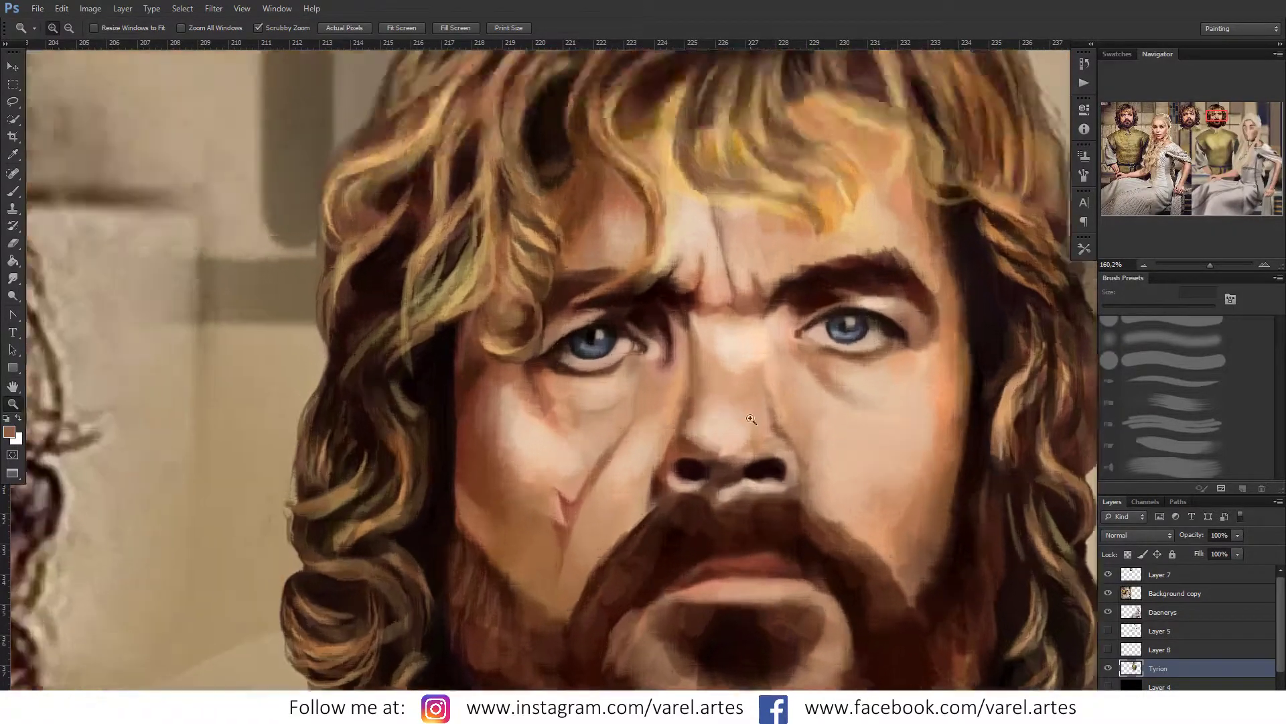
# Step: Deepen the shadow under the right eye's lower lid with a sampled dark brown
pyautogui.press('b')
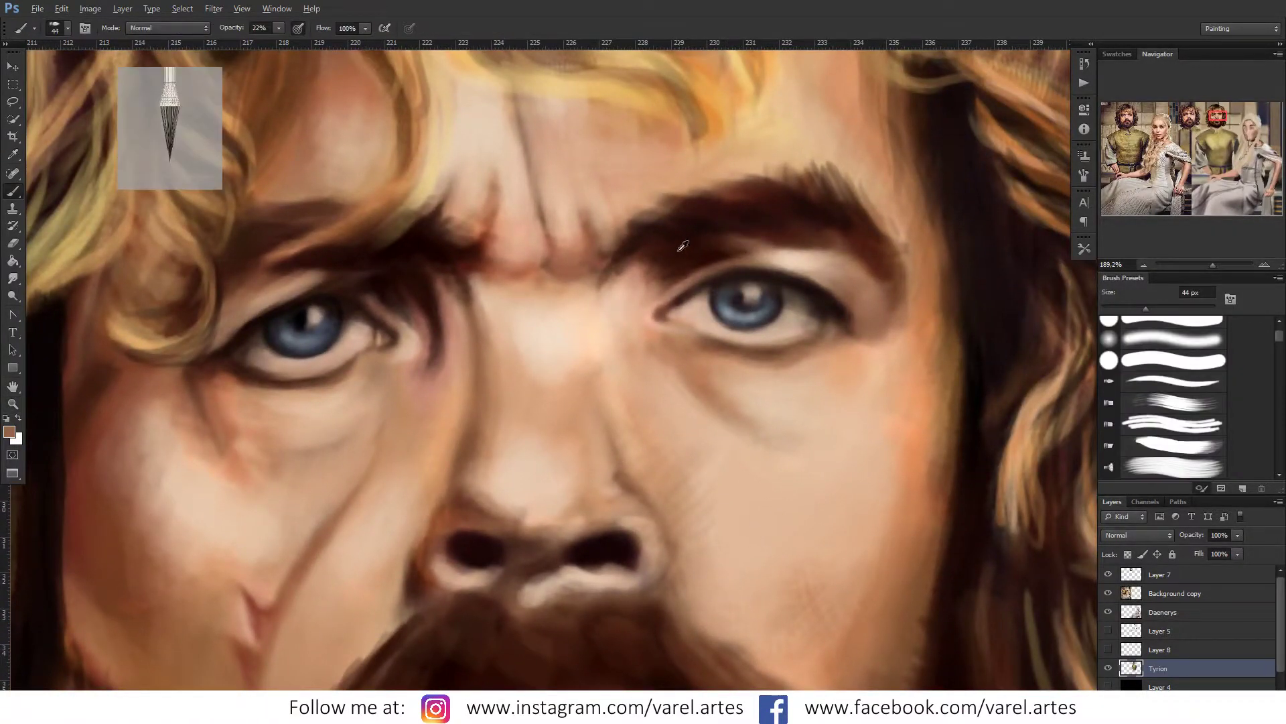
pyautogui.keyDown('alt'); pyautogui.click(678, 252); pyautogui.keyUp('alt')
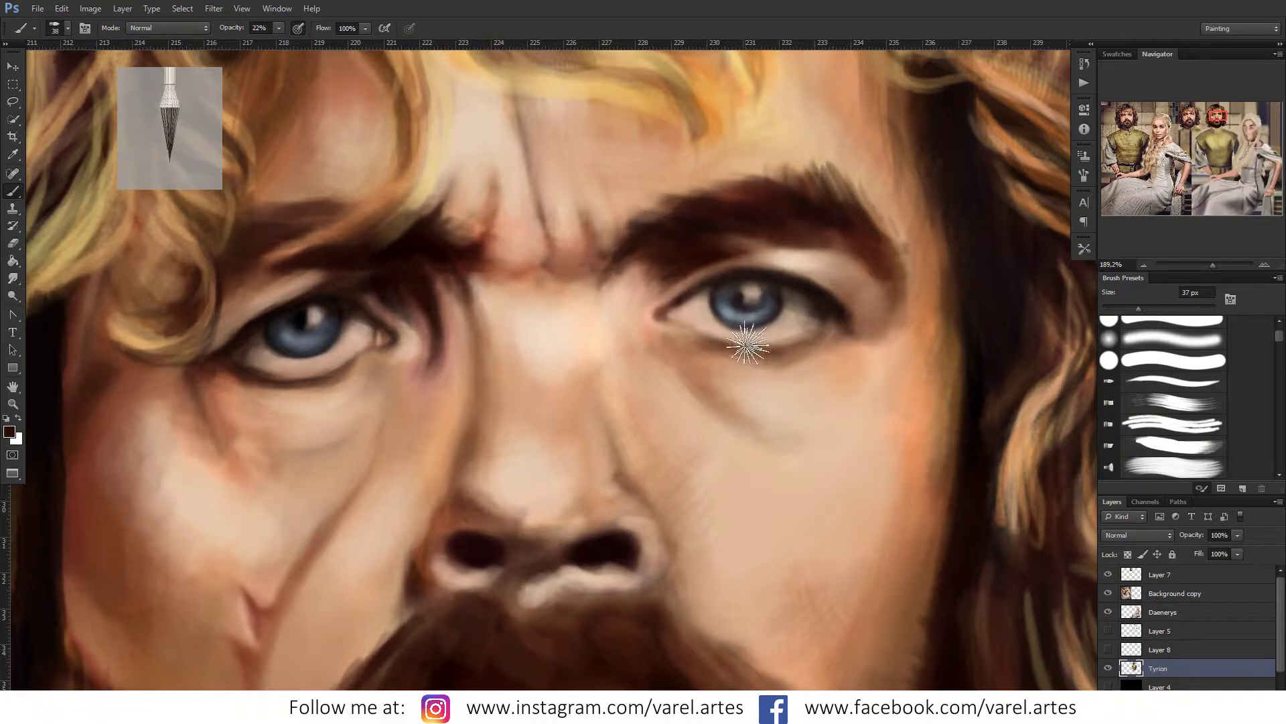
pyautogui.press('[')
pyautogui.moveTo(730, 351); pyautogui.dragTo(797, 362)
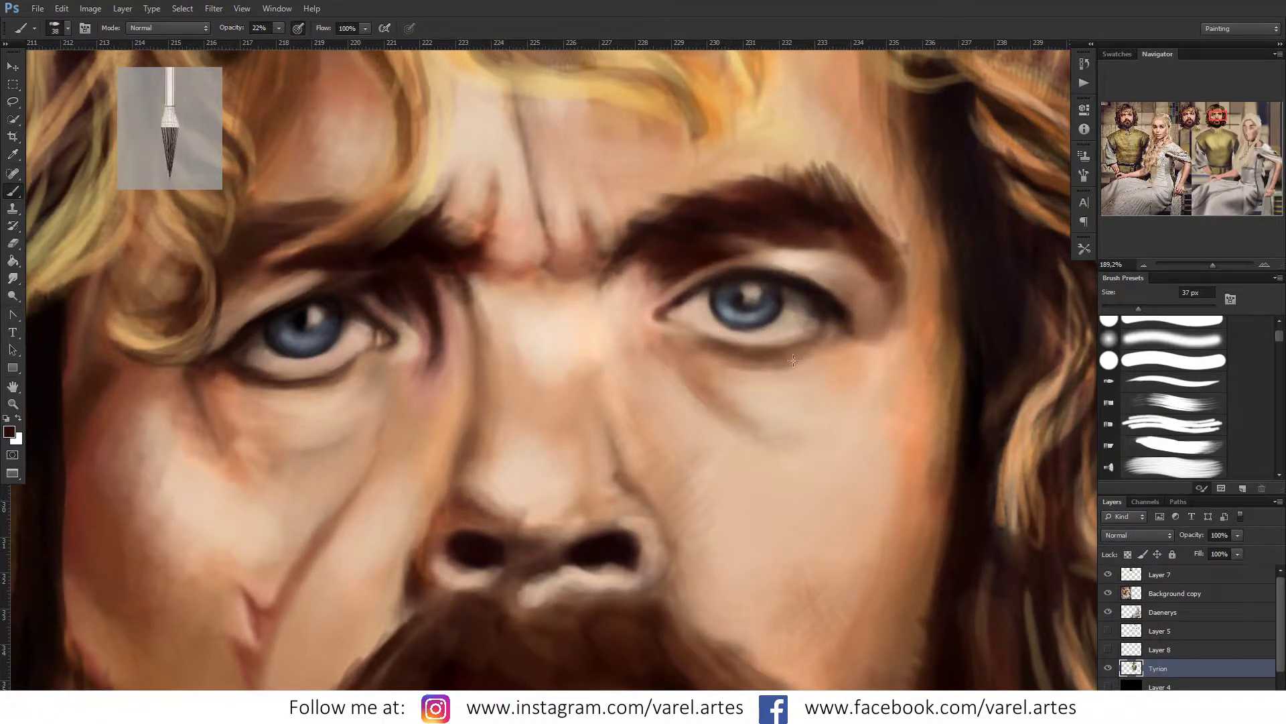
pyautogui.moveTo(711, 355)
pyautogui.mouseDown()
pyautogui.moveTo(801, 367)
pyautogui.moveTo(804, 332)
pyautogui.mouseUp()
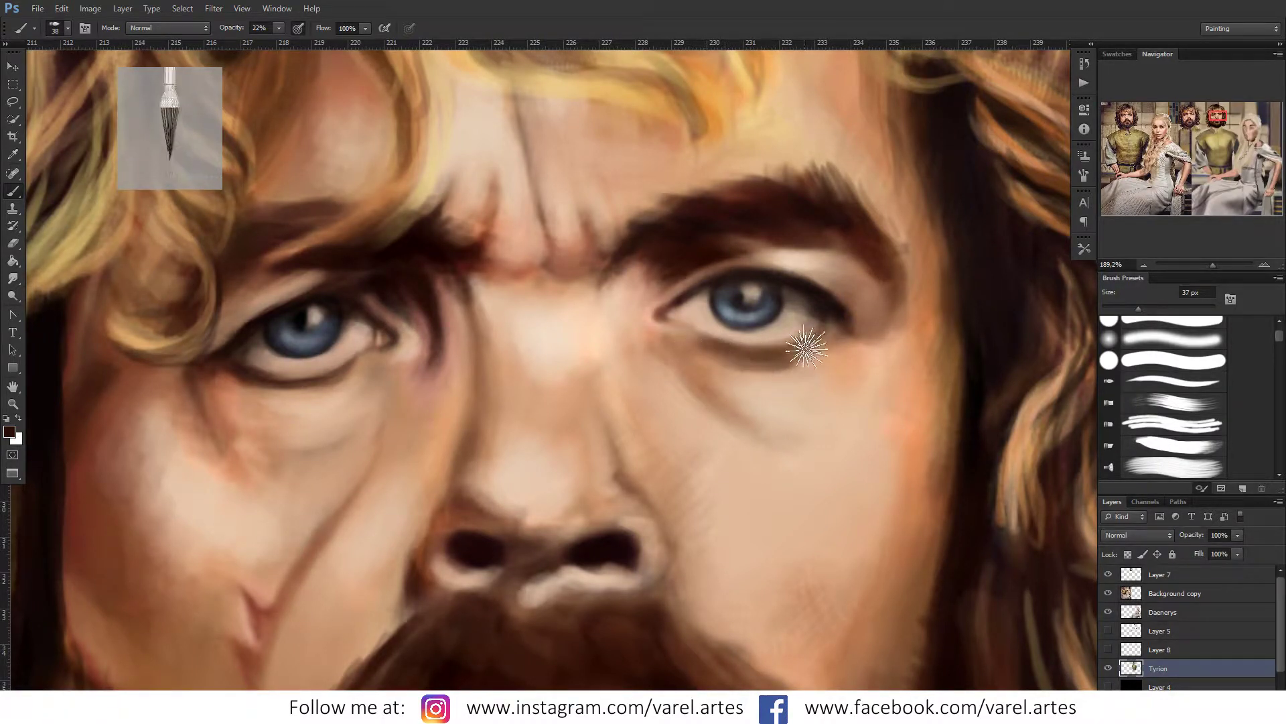
# Step: Blend the under-eye area with sampled light and dark tones using a larger brush
pyautogui.press(']')
pyautogui.press(']')
pyautogui.keyDown('alt'); pyautogui.click(770, 355); pyautogui.keyUp('alt')
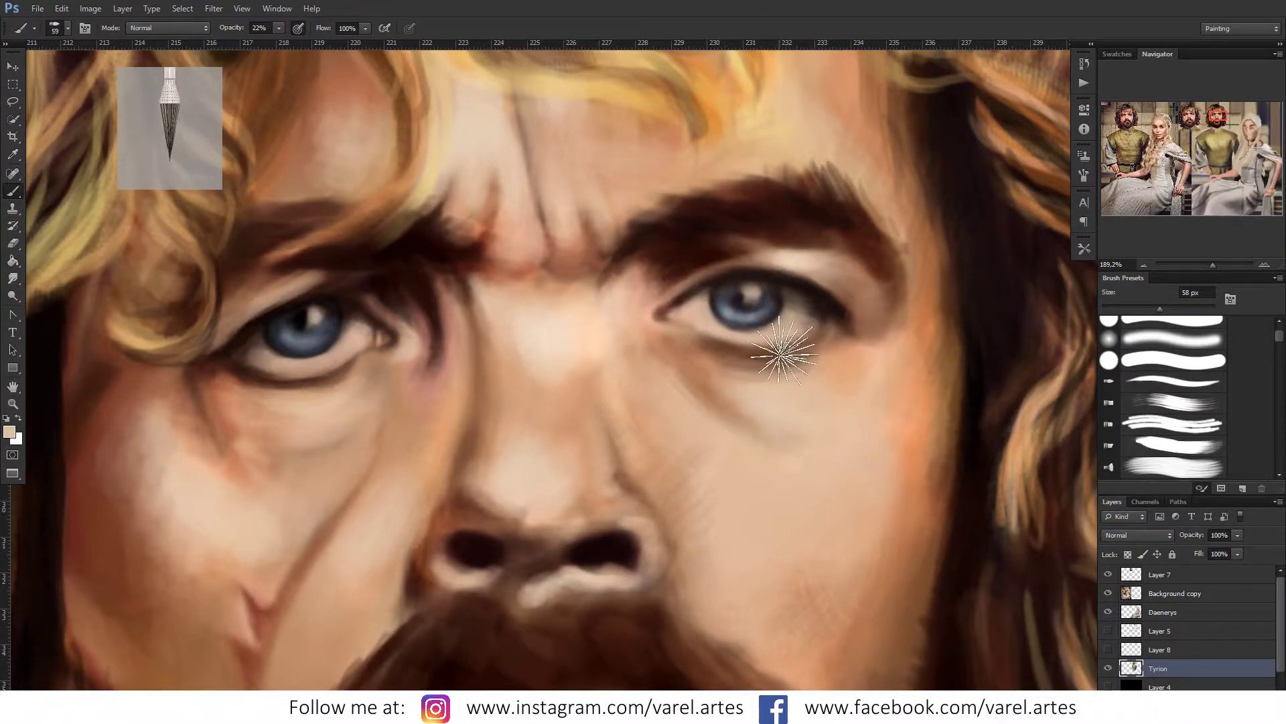
pyautogui.keyDown('alt'); pyautogui.click(772, 352); pyautogui.keyUp('alt')
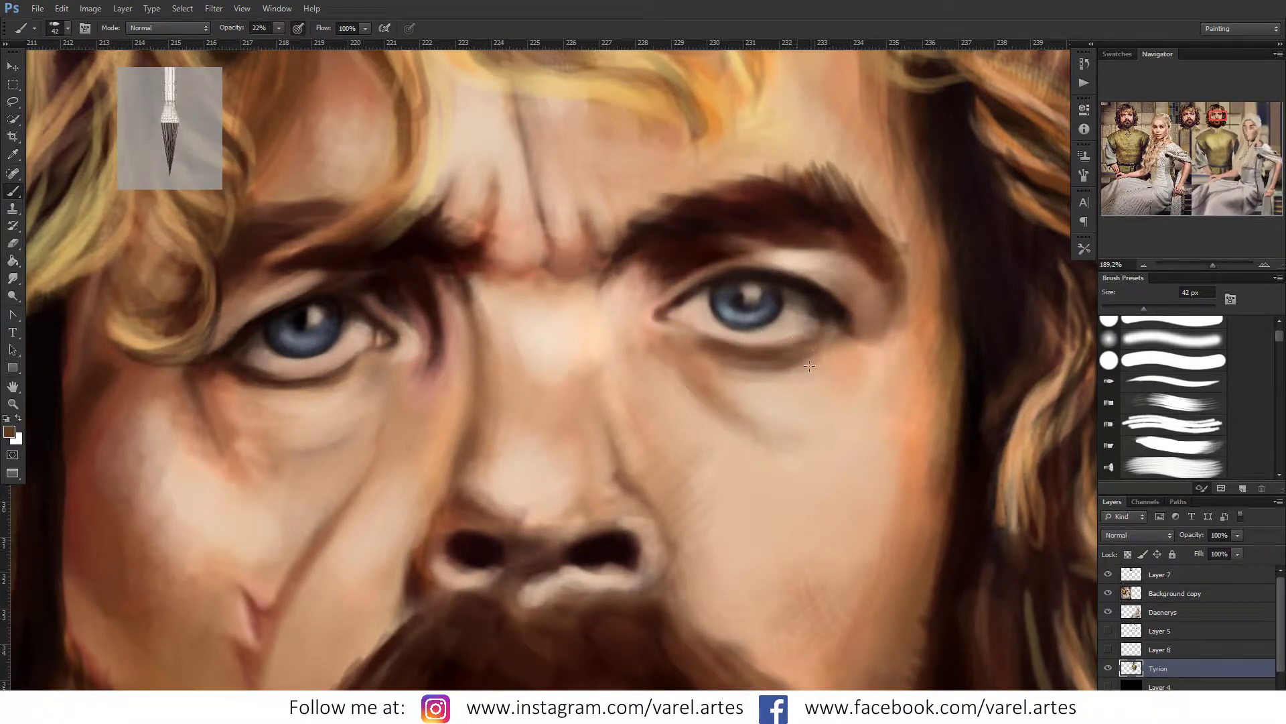
pyautogui.press(']')
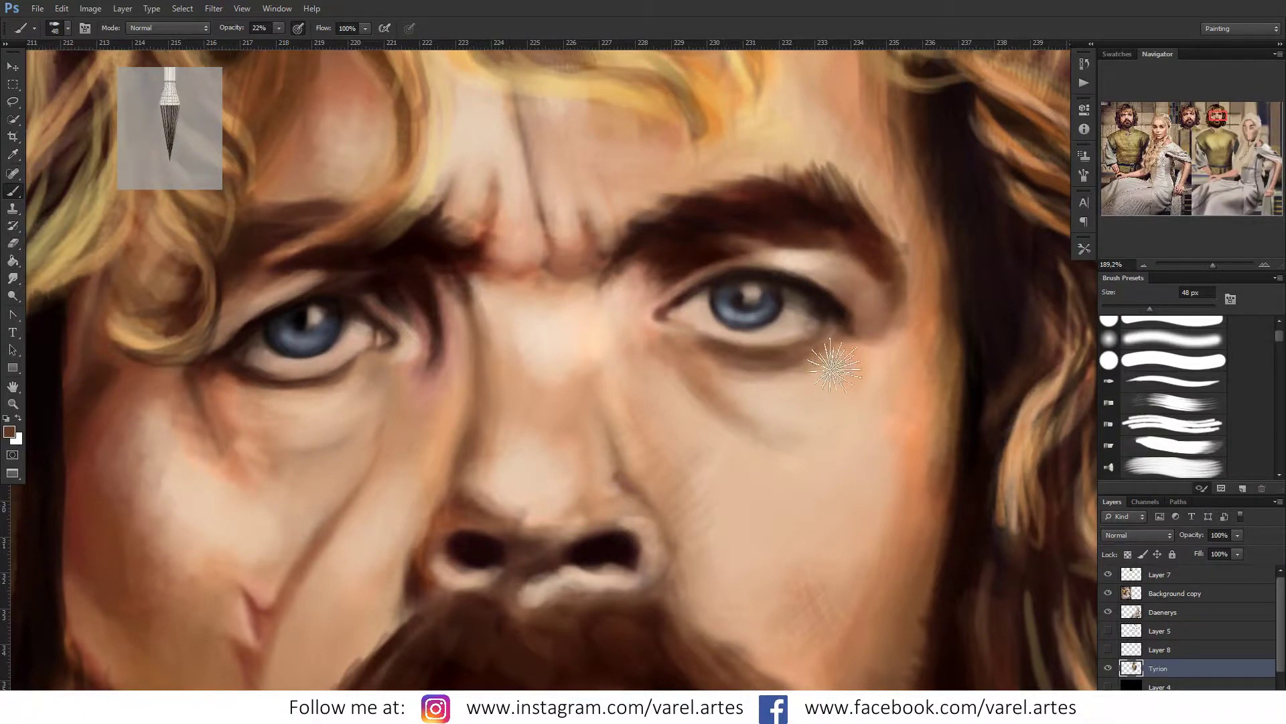
pyautogui.moveTo(804, 379)
pyautogui.mouseDown()
pyautogui.moveTo(719, 377)
pyautogui.moveTo(775, 373)
pyautogui.mouseUp()
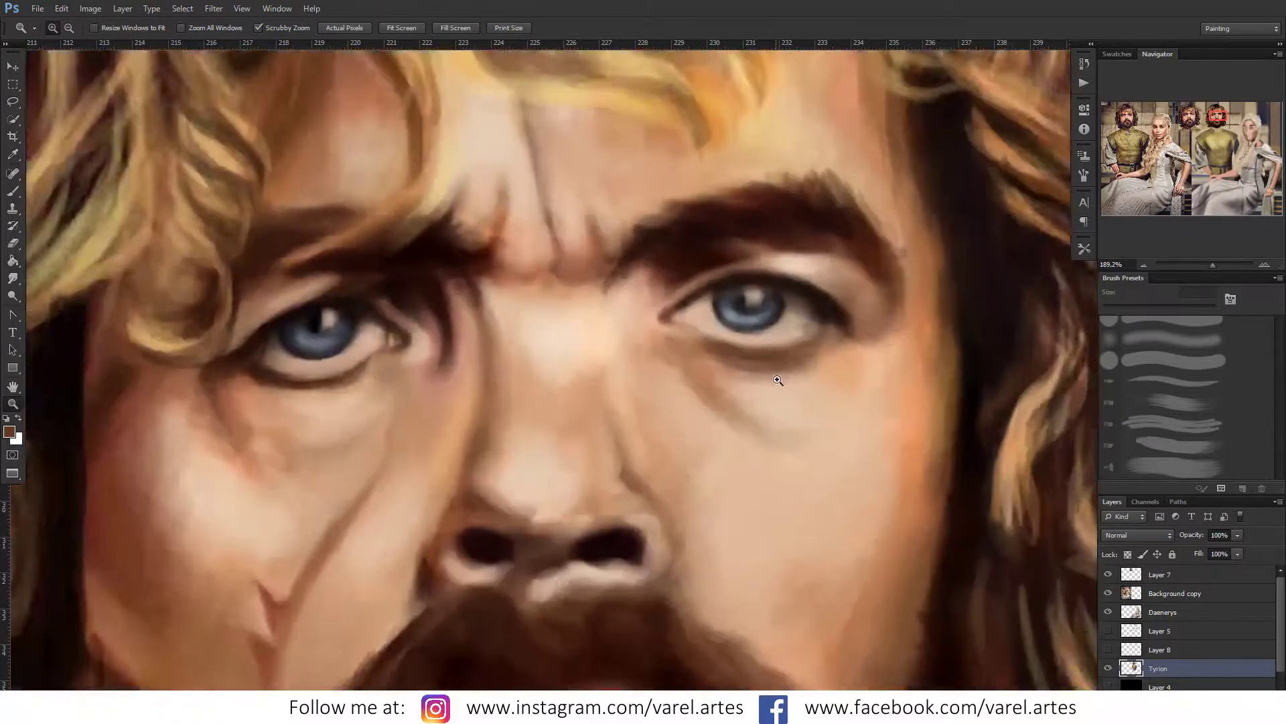
# Step: Tilt the canvas view, shrink the brush for fine eye detail, and sample the lash-line brown
pyautogui.press('b')
pyautogui.keyDown('alt'); pyautogui.click(427, 209); pyautogui.keyUp('alt')
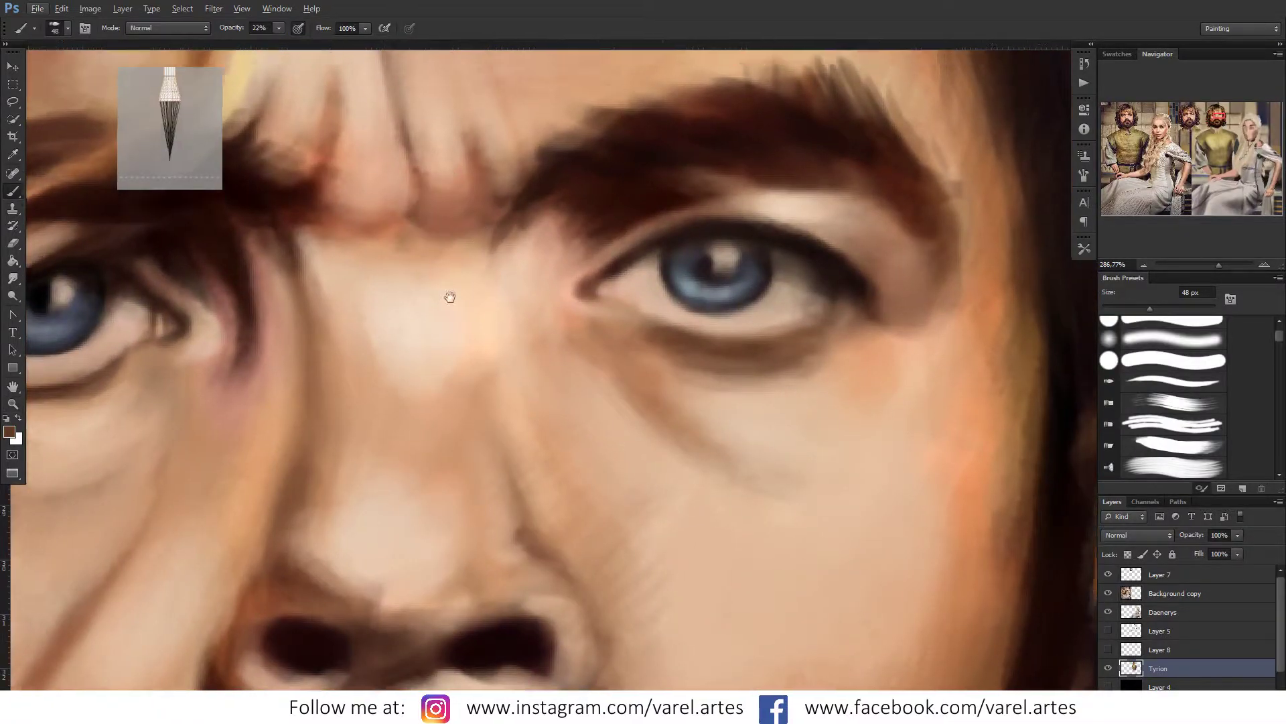
pyautogui.scroll(5, 448, 297)
pyautogui.press('r')
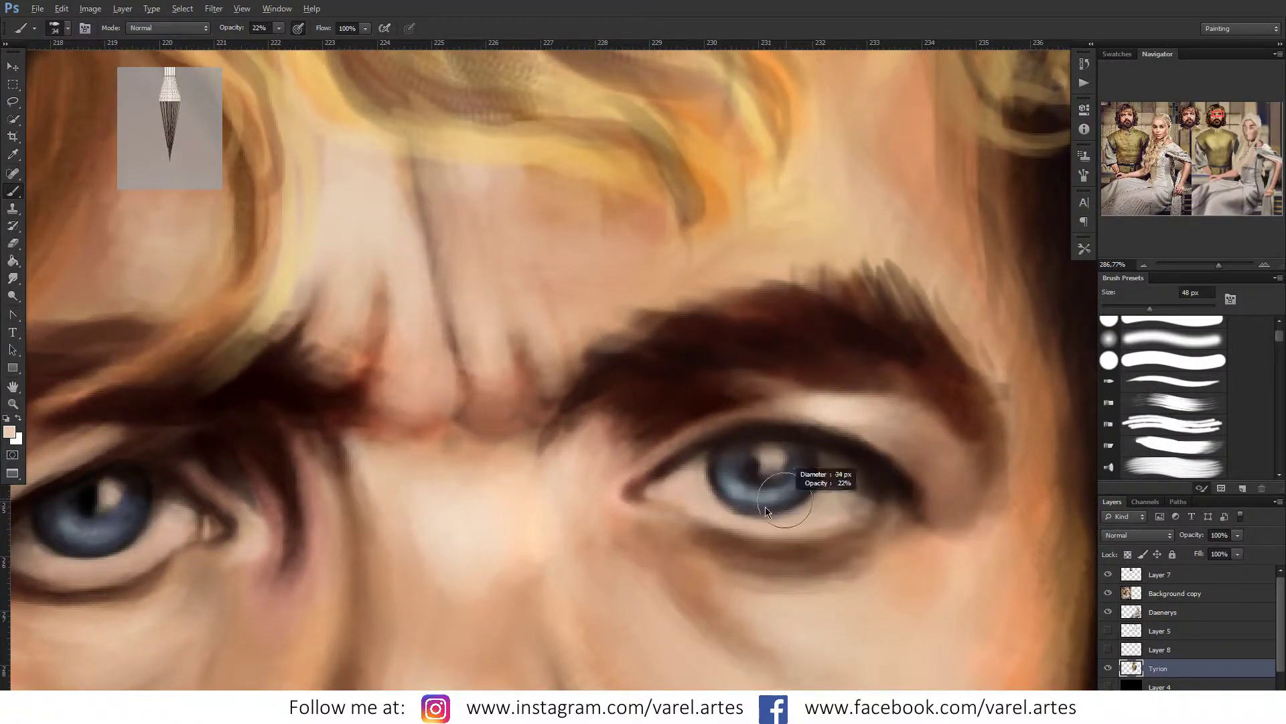
pyautogui.moveTo(764, 501); pyautogui.dragTo(819, 446)
pyautogui.press('b')
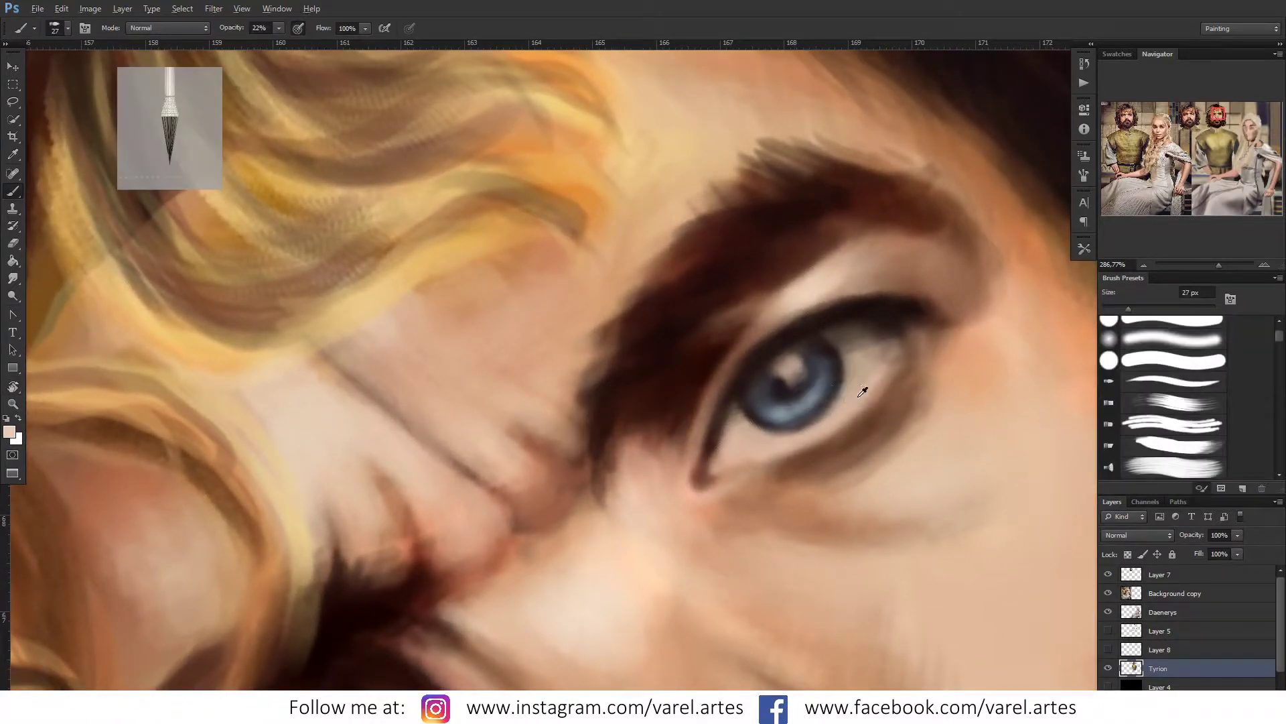
pyautogui.press('[')
pyautogui.press('[')
pyautogui.press('[')
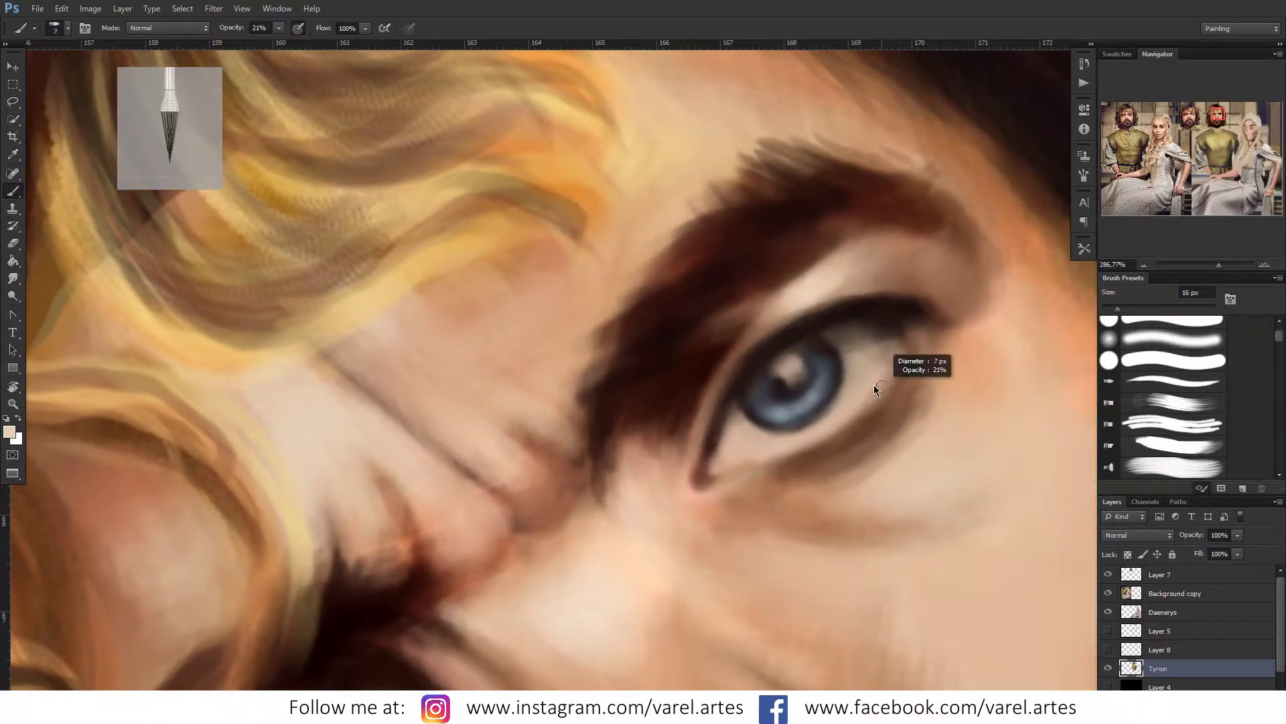
pyautogui.press('[')
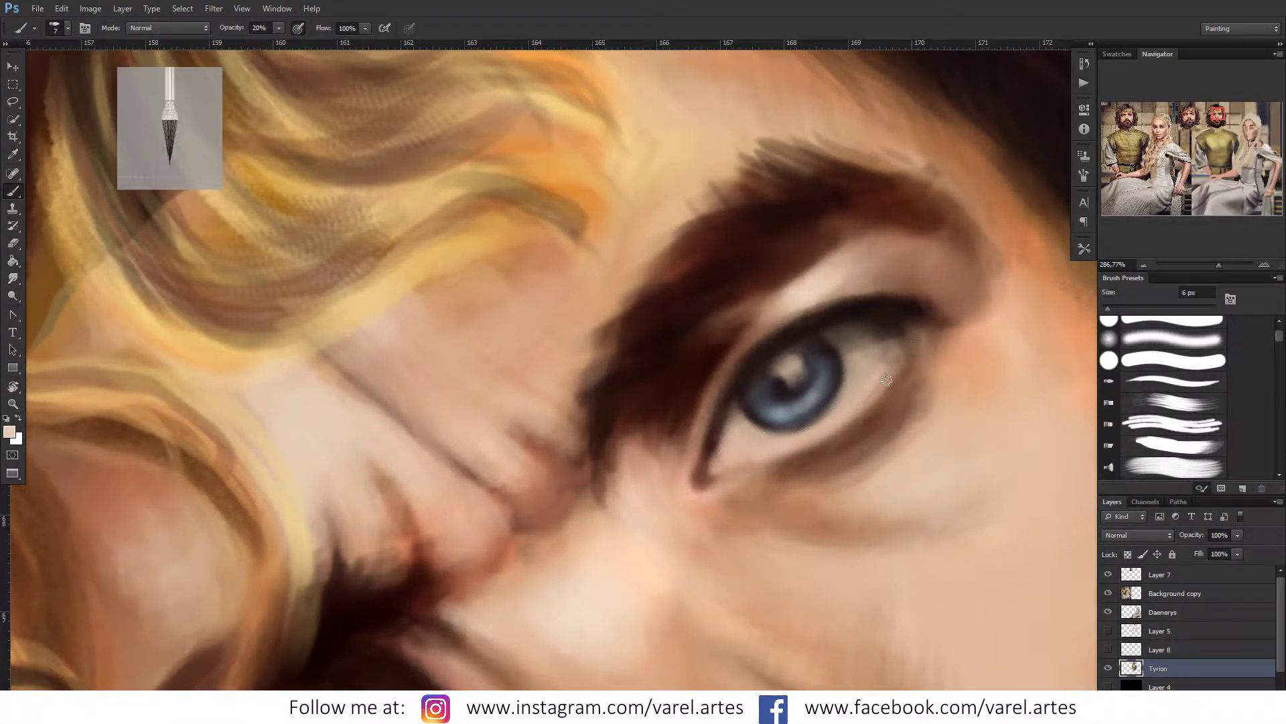
pyautogui.press('[')
pyautogui.press('[')
pyautogui.press('[')
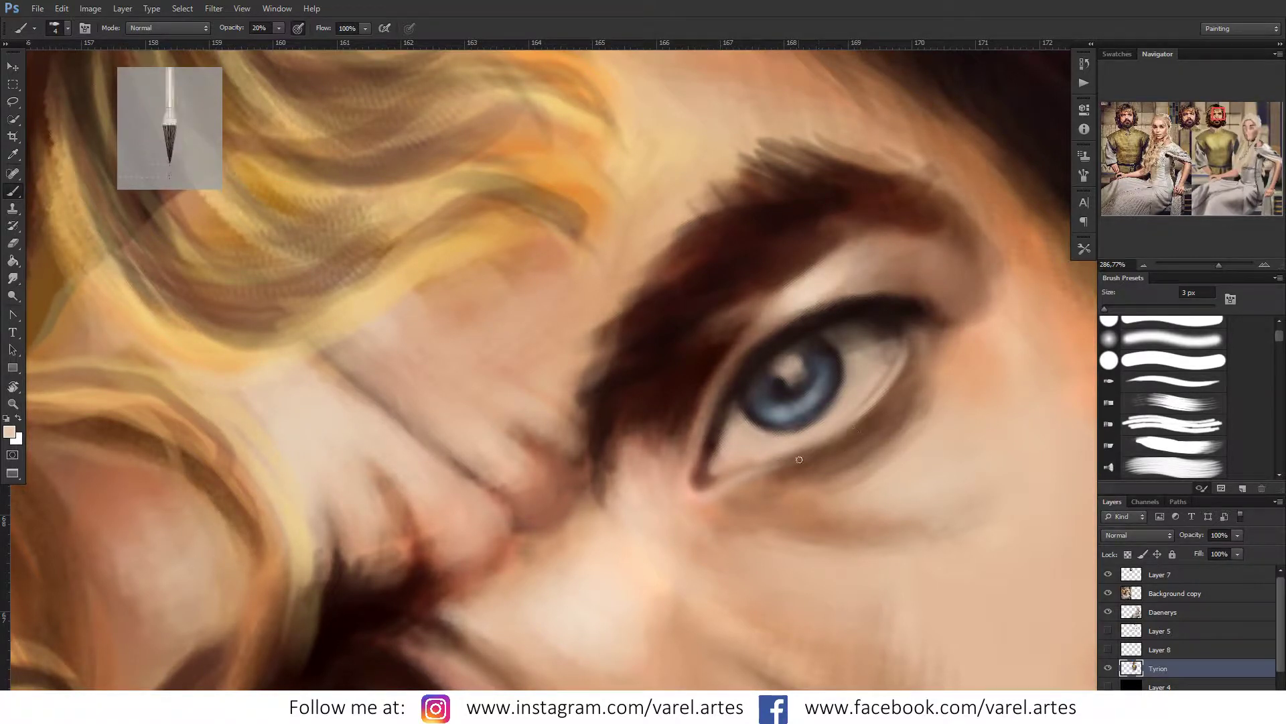
pyautogui.keyDown('alt'); pyautogui.click(866, 321); pyautogui.keyUp('alt')
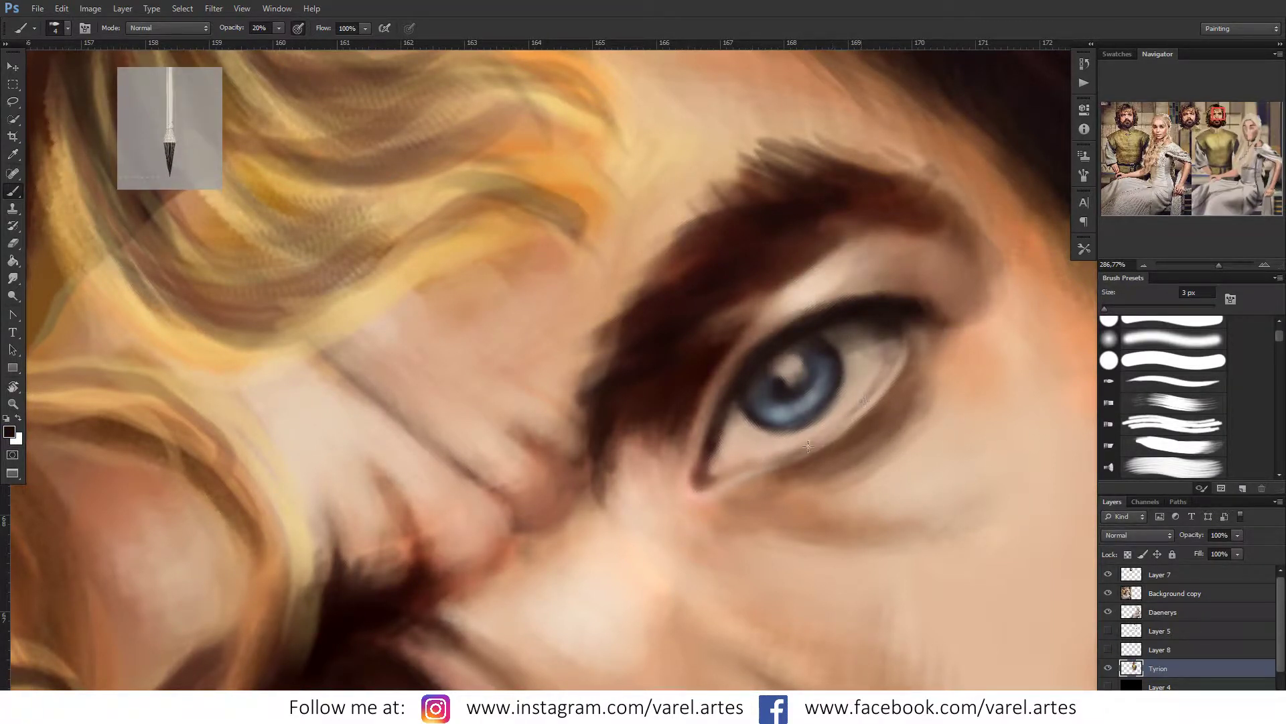
# Step: Straighten the rotated canvas, view the whole portrait, then zoom back into the eye
pyautogui.press('r')
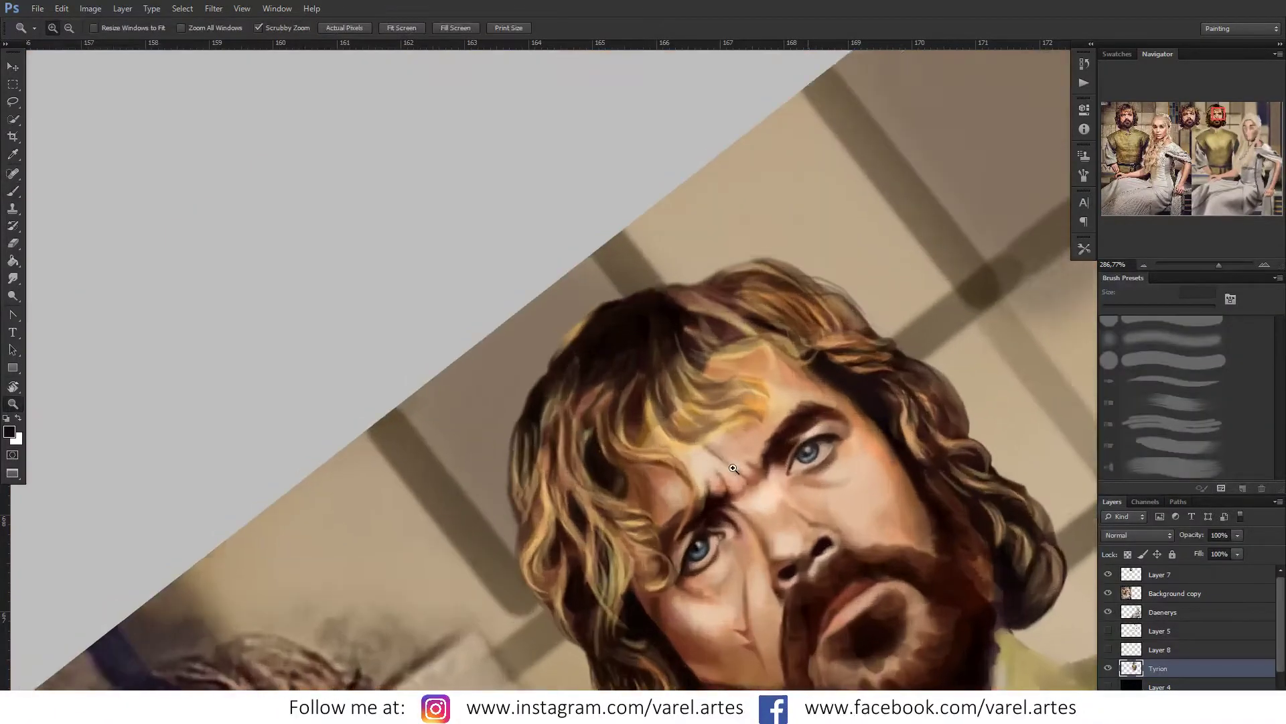
pyautogui.moveTo(603, 483)
pyautogui.mouseDown()
pyautogui.moveTo(678, 500)
pyautogui.moveTo(818, 310)
pyautogui.mouseUp()
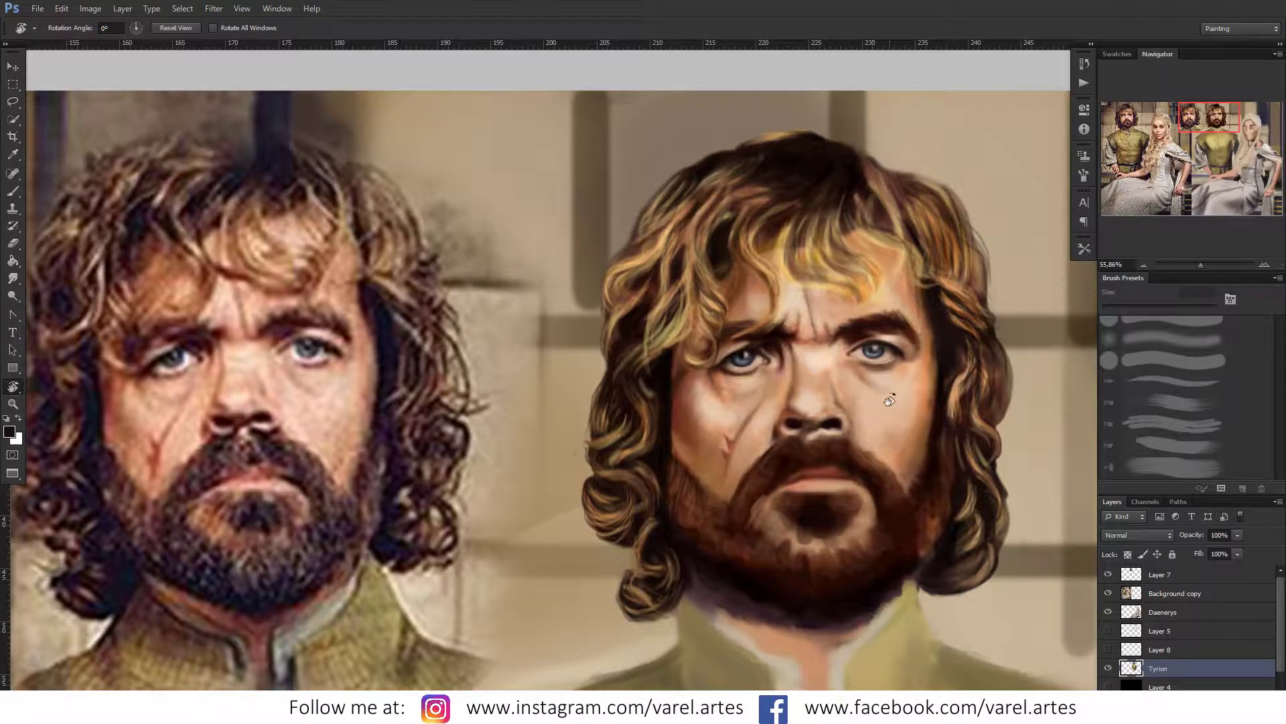
pyautogui.press('b')
pyautogui.scroll(10, 884, 382)
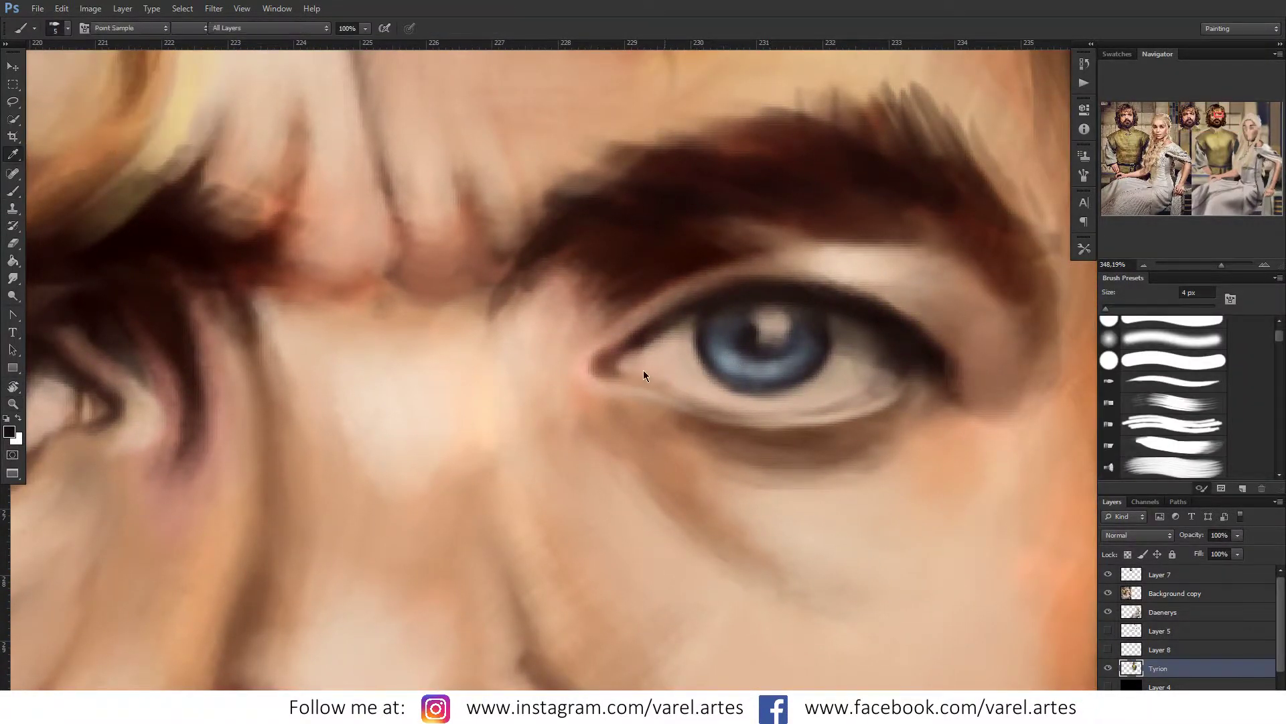
# Step: Set the paint colour to a near-white warm skin tone
pyautogui.click(9, 433)
pyautogui.click(603, 385)
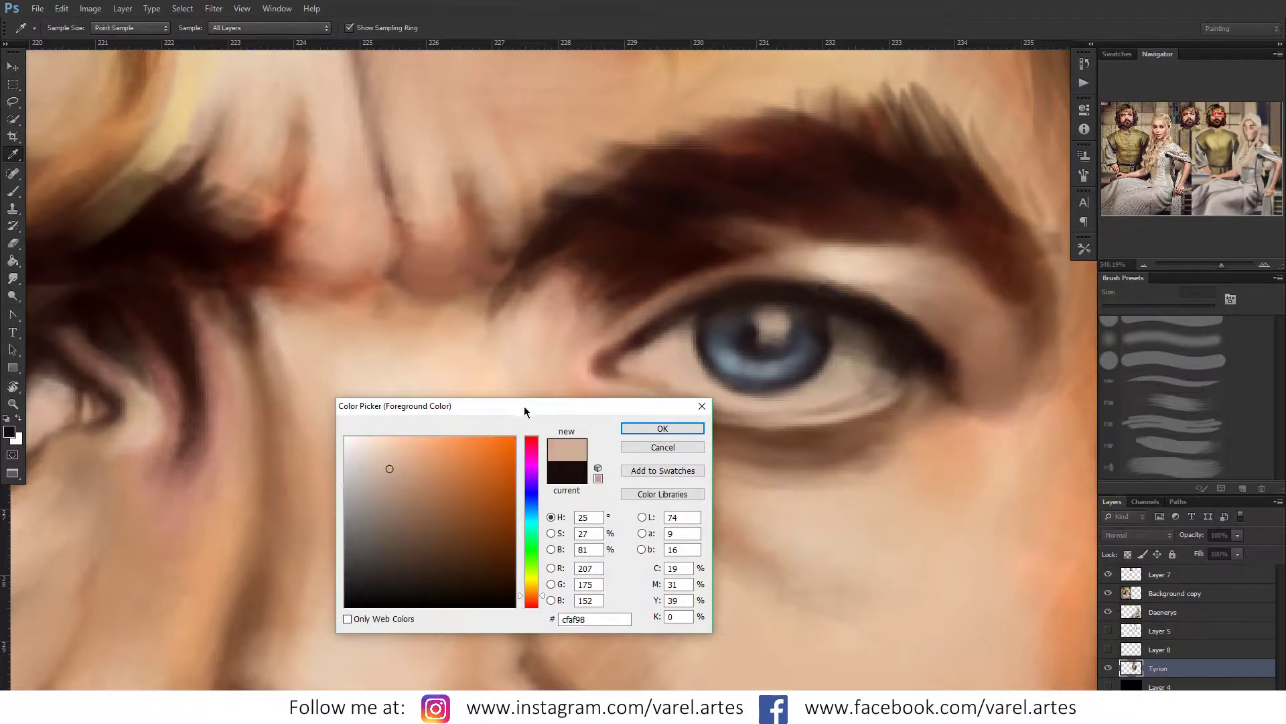
pyautogui.click(376, 451)
pyautogui.click(361, 437)
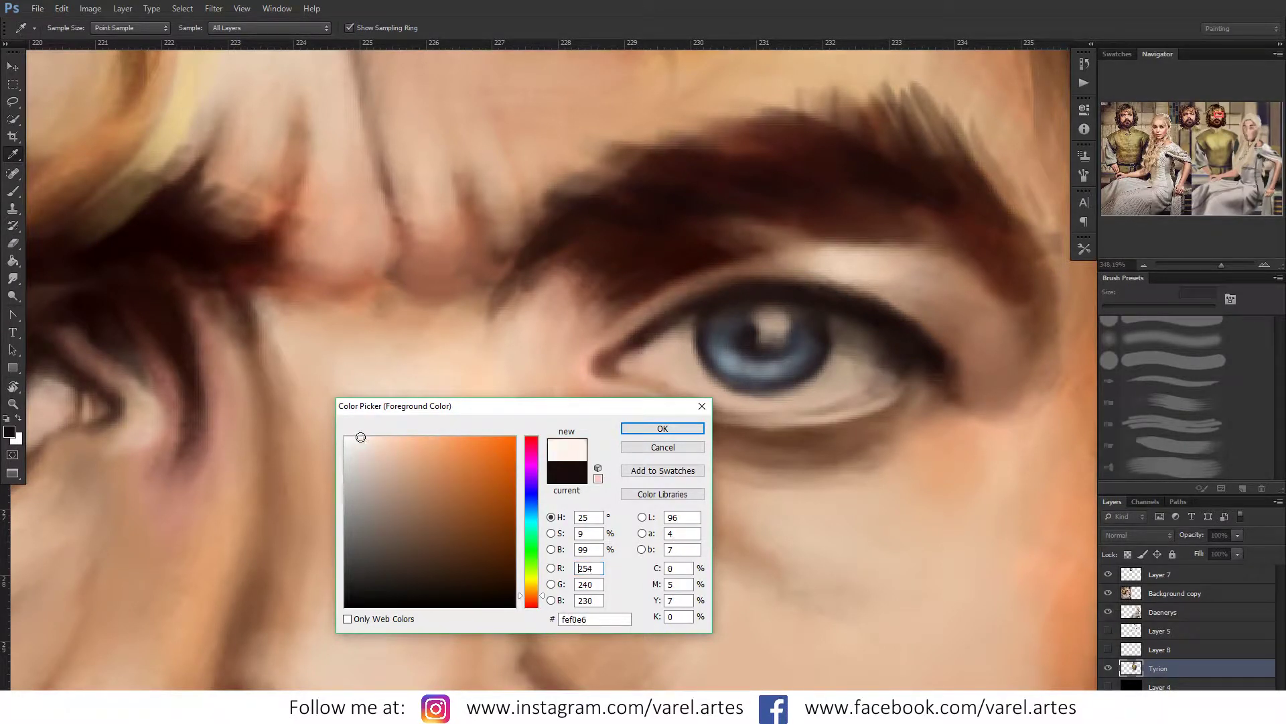
pyautogui.click(633, 430)
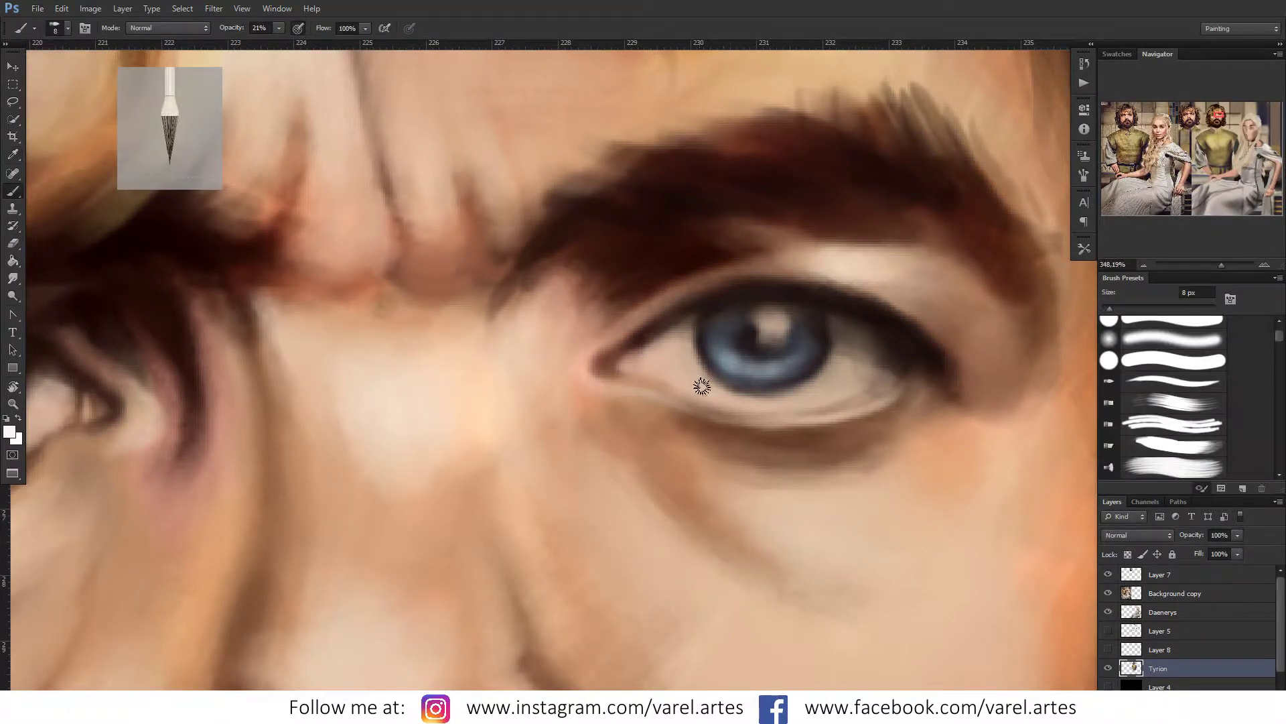
# Step: Darken the upper lid line at the eye's inner corner with a small brush
pyautogui.press(']')
pyautogui.press(']')
pyautogui.press(']')
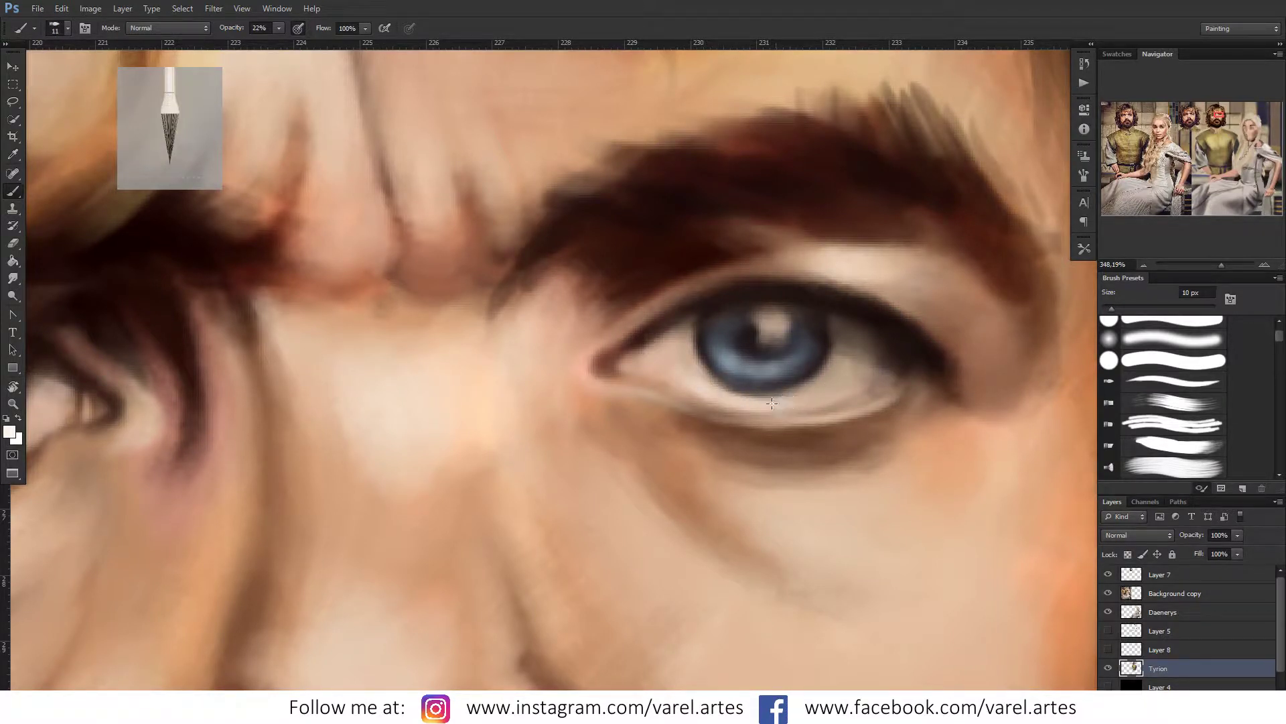
pyautogui.press(']')
pyautogui.press(']')
pyautogui.press(']')
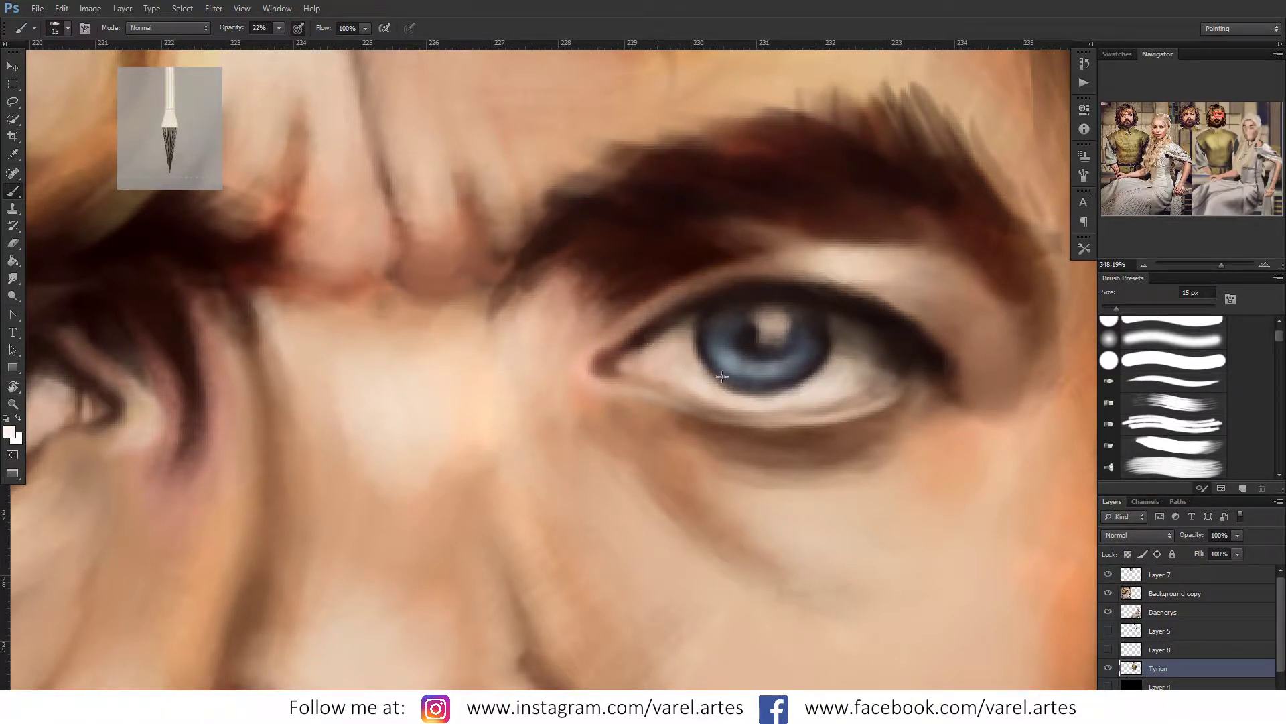
pyautogui.press('[')
pyautogui.press('[')
pyautogui.press('[')
pyautogui.moveTo(599, 368); pyautogui.dragTo(628, 363)
# Step: Paint soft pale highlights along the lower eyelid with a 9 px brush
pyautogui.keyDown('alt'); pyautogui.rightClick(635, 366); pyautogui.keyUp('alt')
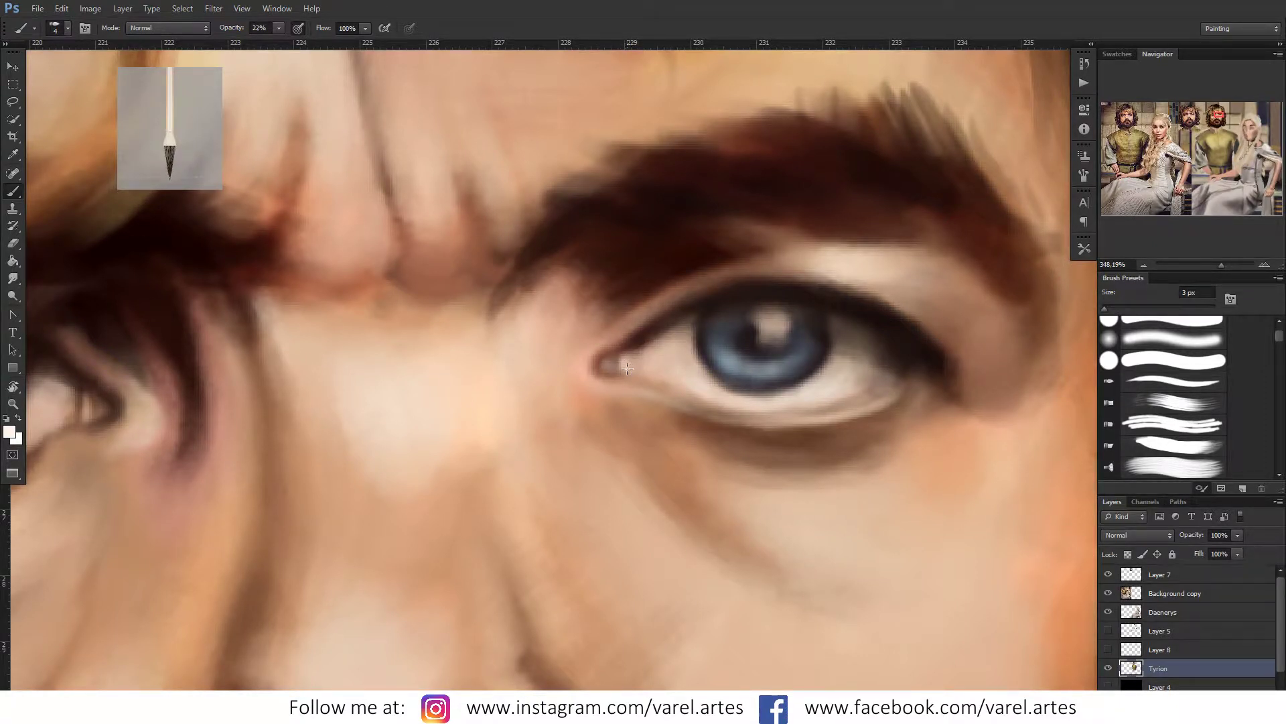
pyautogui.keyDown('alt'); pyautogui.rightClick(701, 373); pyautogui.keyUp('alt')
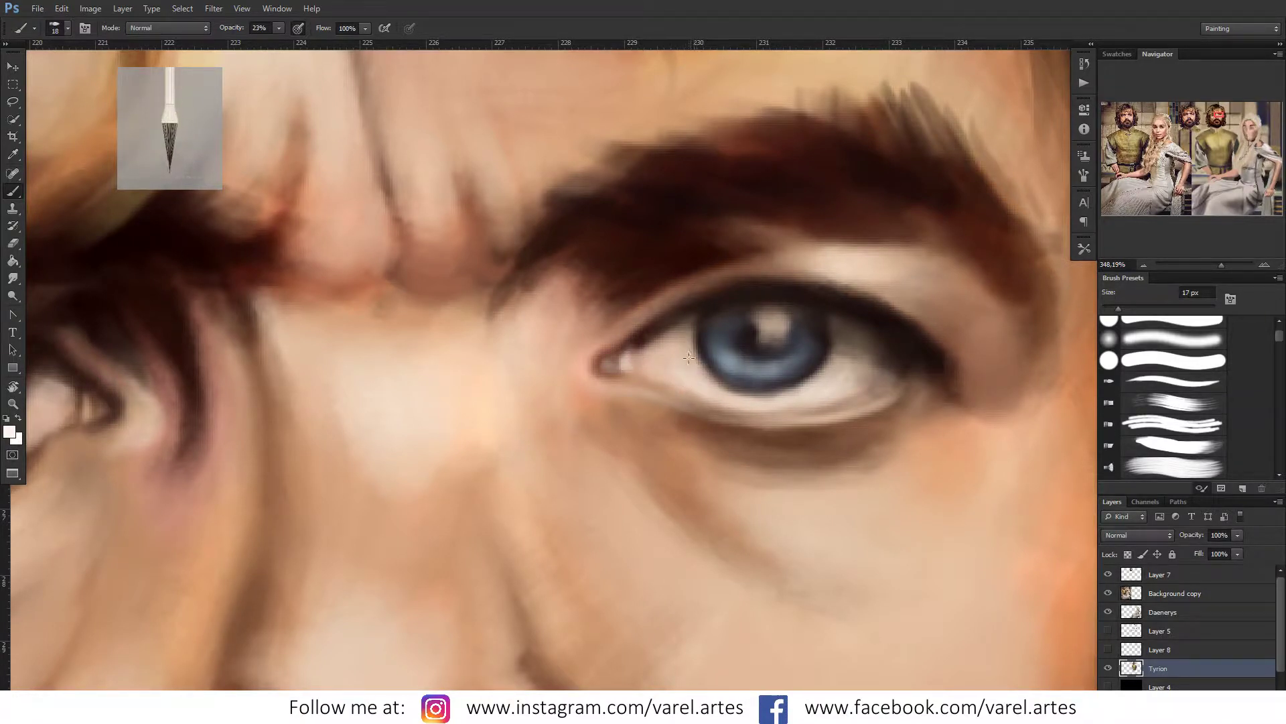
pyautogui.keyDown('alt'); pyautogui.rightClick(761, 412); pyautogui.keyUp('alt')
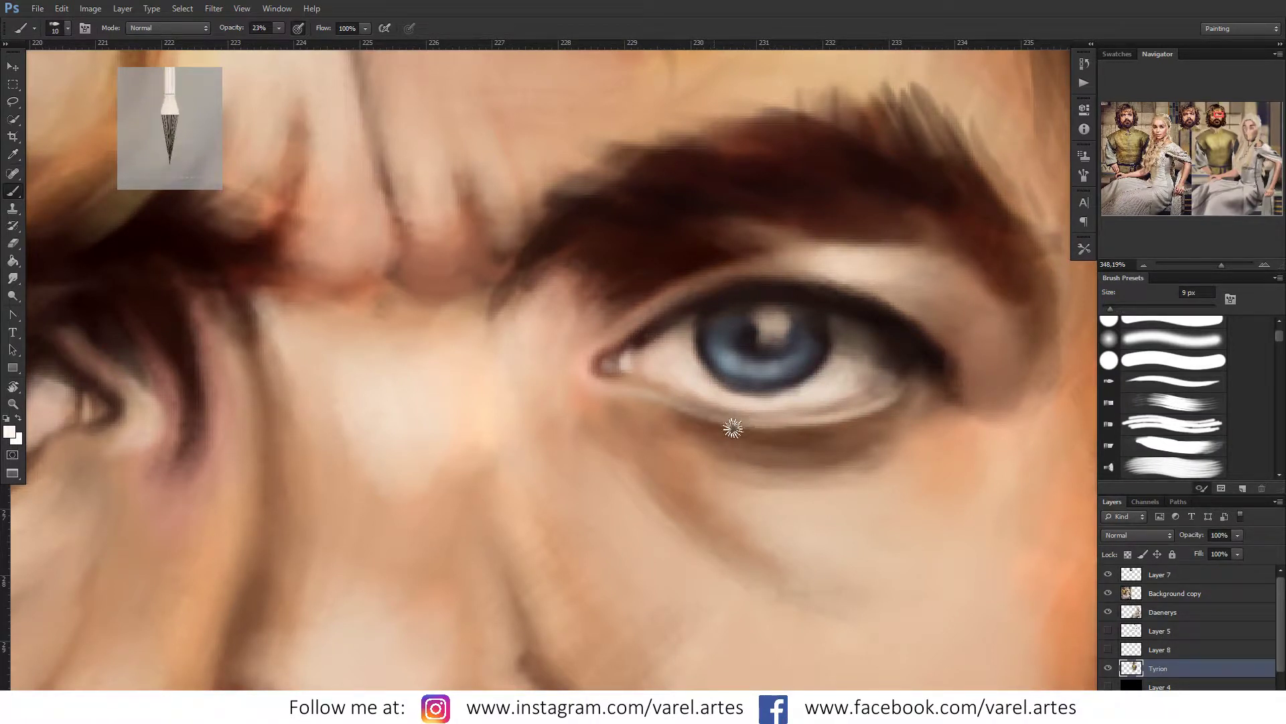
pyautogui.moveTo(758, 433)
pyautogui.mouseDown()
pyautogui.moveTo(897, 402)
pyautogui.moveTo(740, 432)
pyautogui.moveTo(753, 416)
pyautogui.moveTo(723, 410)
pyautogui.moveTo(811, 424)
pyautogui.moveTo(781, 451)
pyautogui.mouseUp()
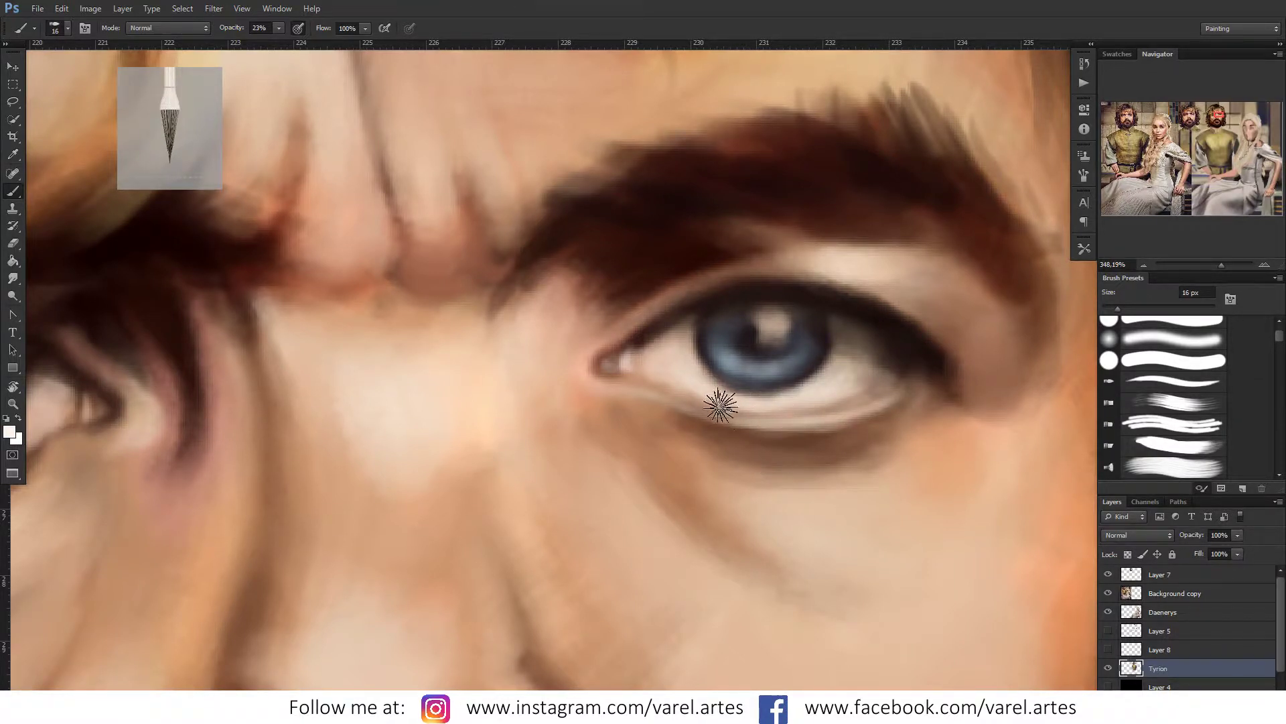
pyautogui.moveTo(717, 402)
pyautogui.mouseDown()
pyautogui.moveTo(779, 444)
pyautogui.moveTo(646, 435)
pyautogui.mouseUp()
pyautogui.press('z')
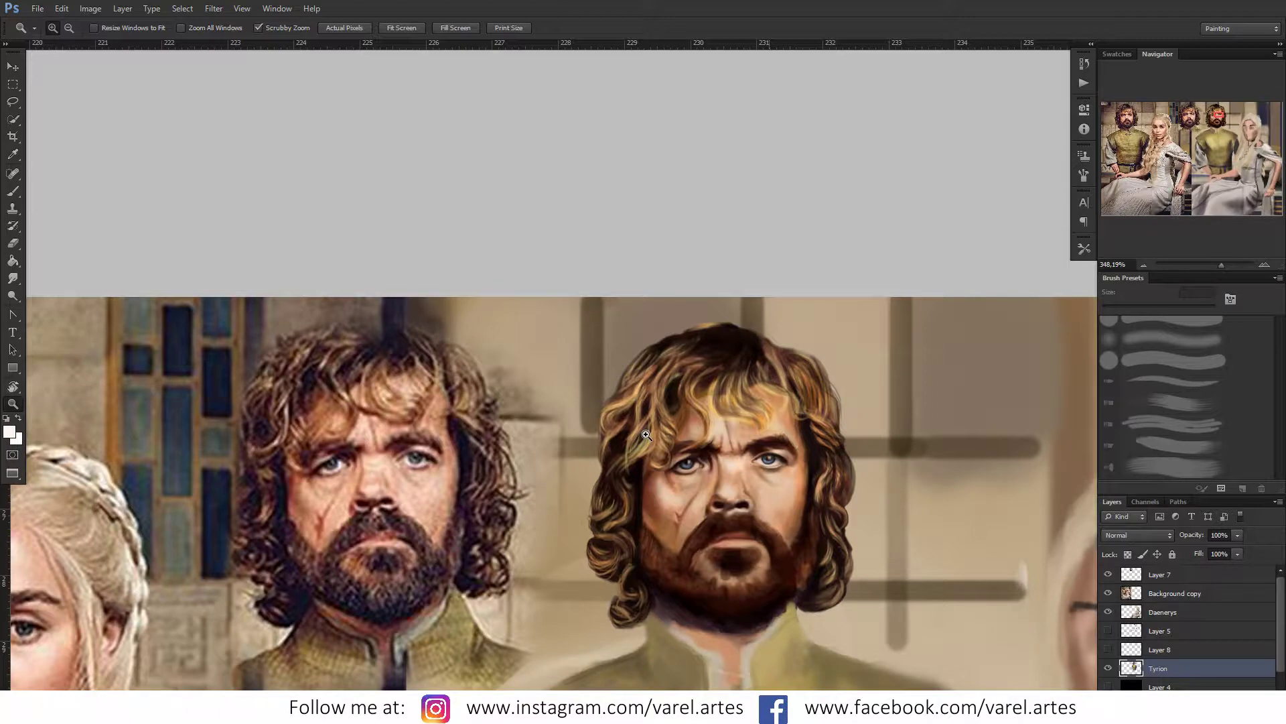
# Step: Dab a dark reddish-brown Color Dodge glow under the eye with a 51 px brush, then restore Normal mode
pyautogui.moveTo(646, 434); pyautogui.dragTo(744, 429)
pyautogui.press('b')
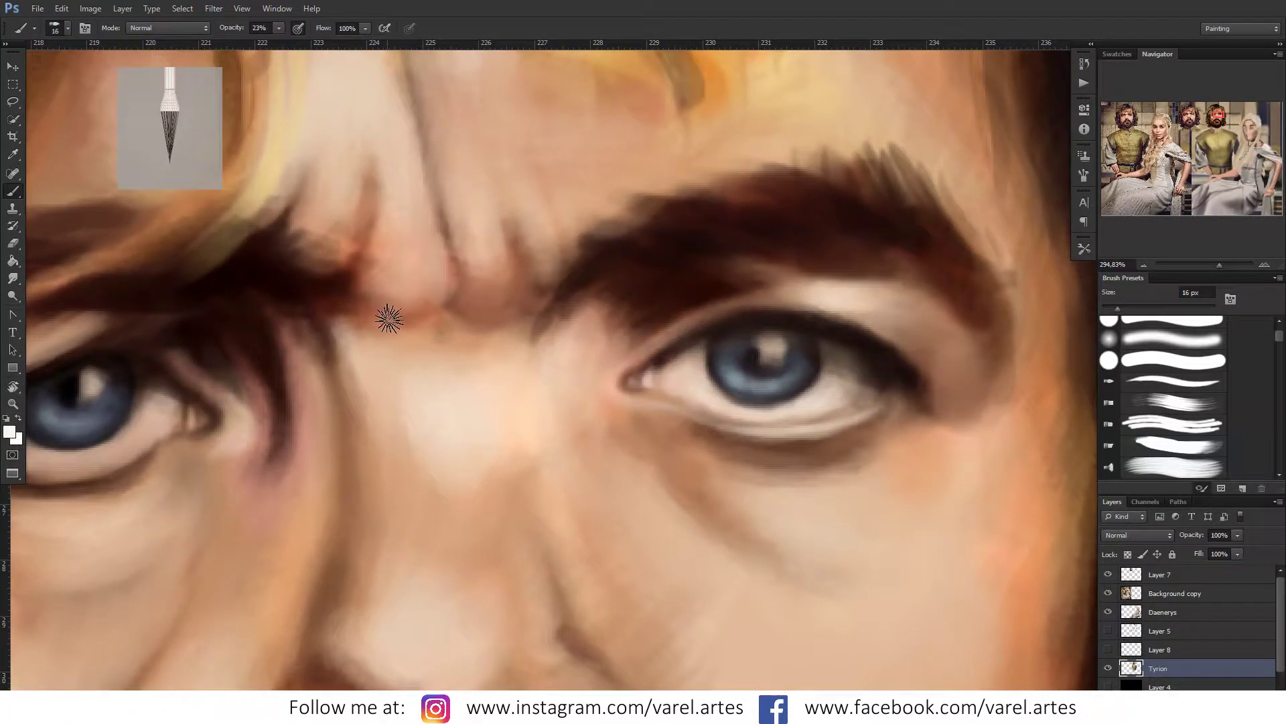
pyautogui.click(186, 28)
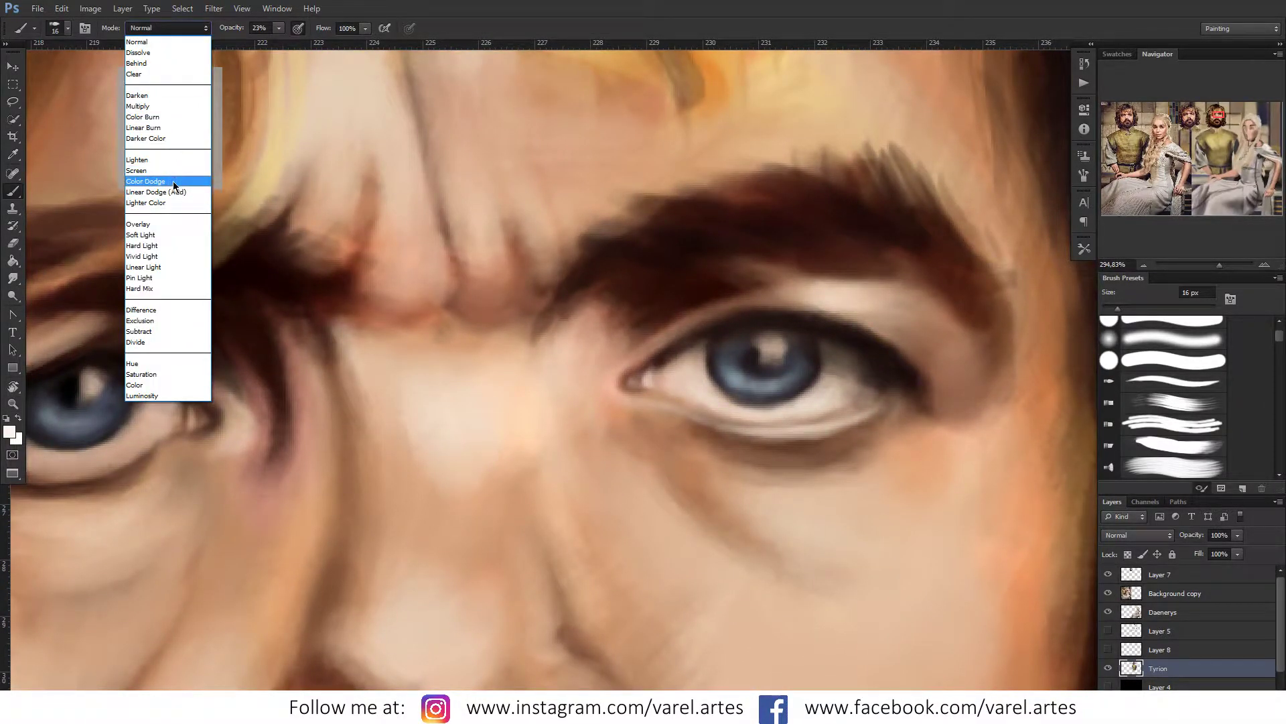
pyautogui.click(173, 181)
pyautogui.keyDown('alt'); pyautogui.click(347, 298); pyautogui.keyUp('alt')
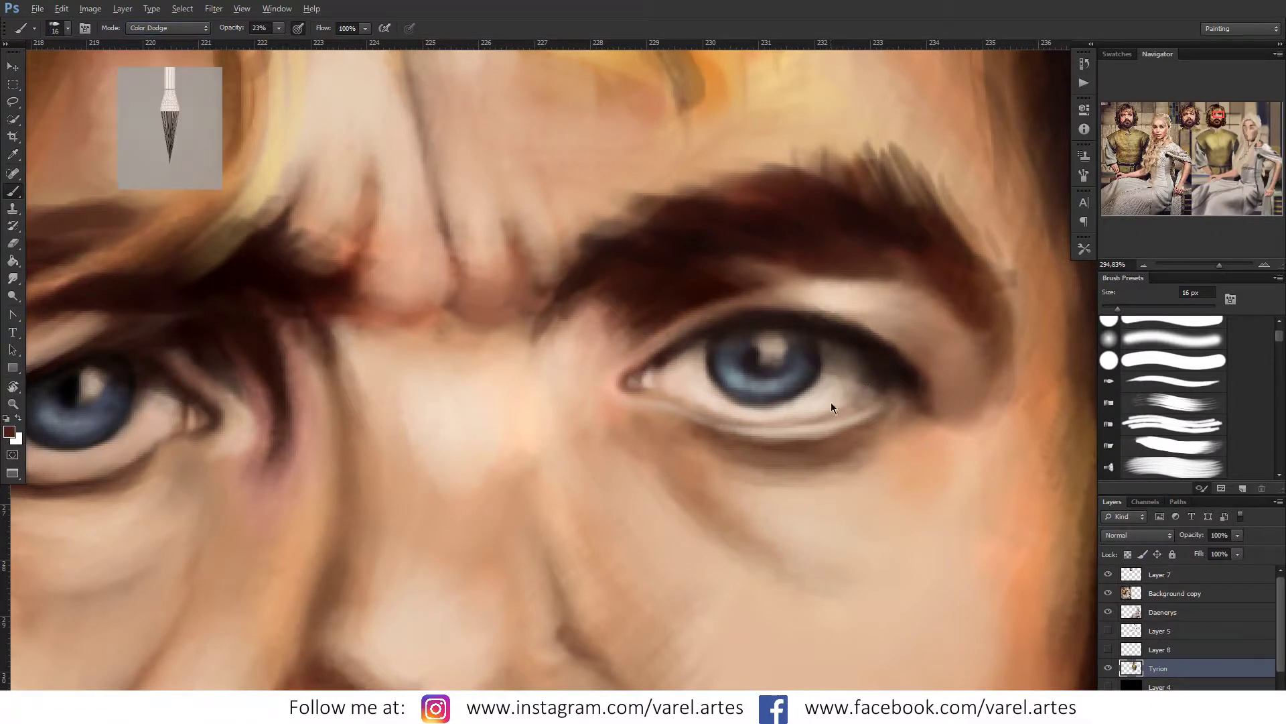
pyautogui.press(']')
pyautogui.press(']')
pyautogui.press(']')
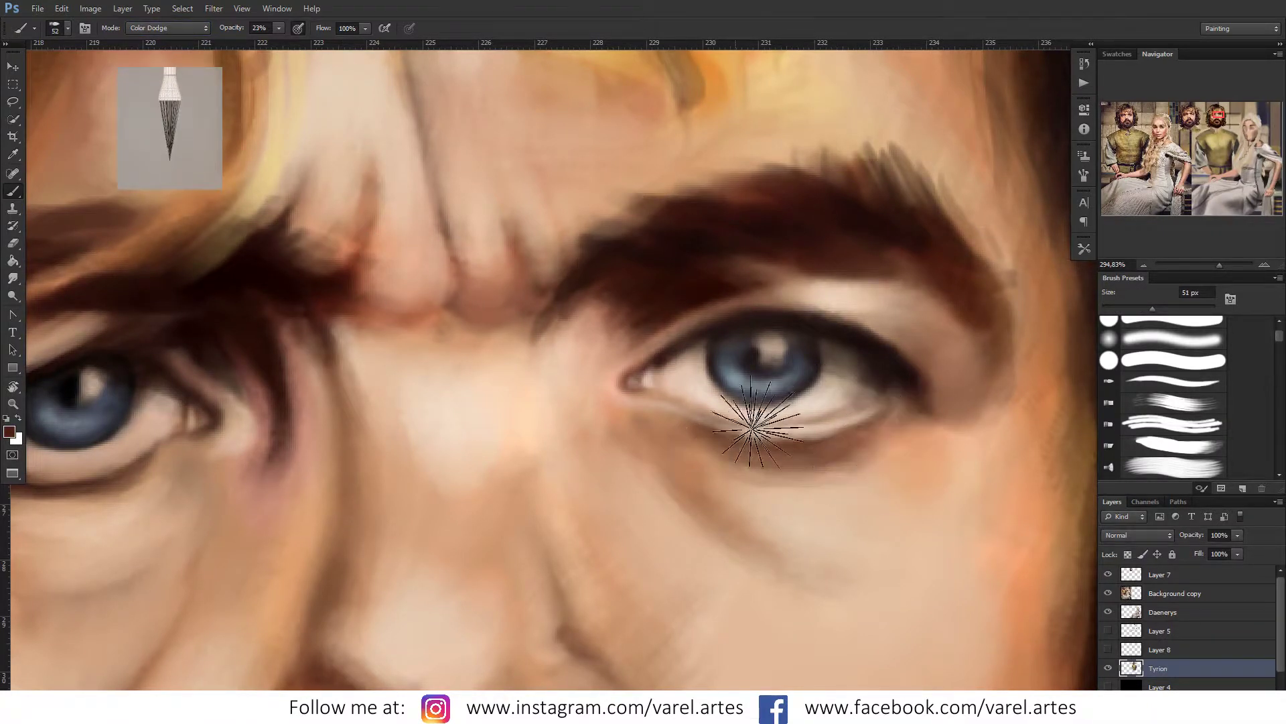
pyautogui.press(']')
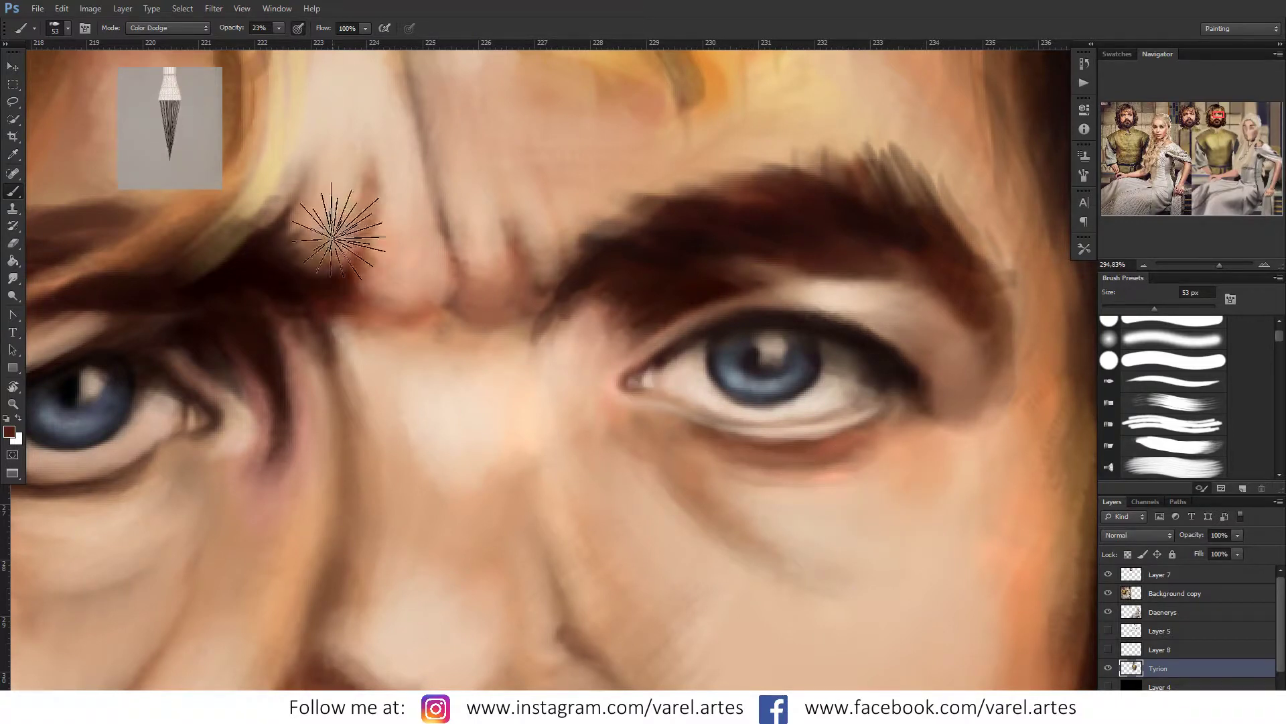
pyautogui.click(201, 27)
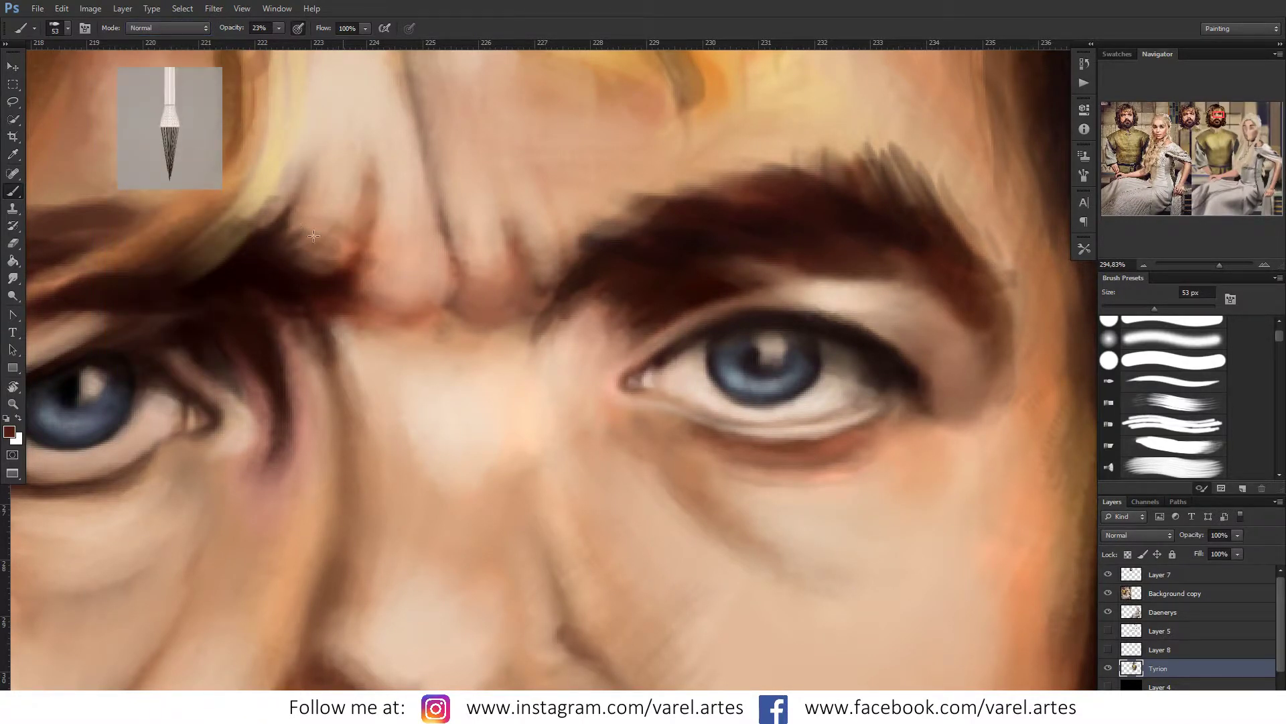
# Step: Zoom out to compare Tyrion's whole head with the reference
pyautogui.press('z')
pyautogui.moveTo(313, 236); pyautogui.dragTo(201, 236)
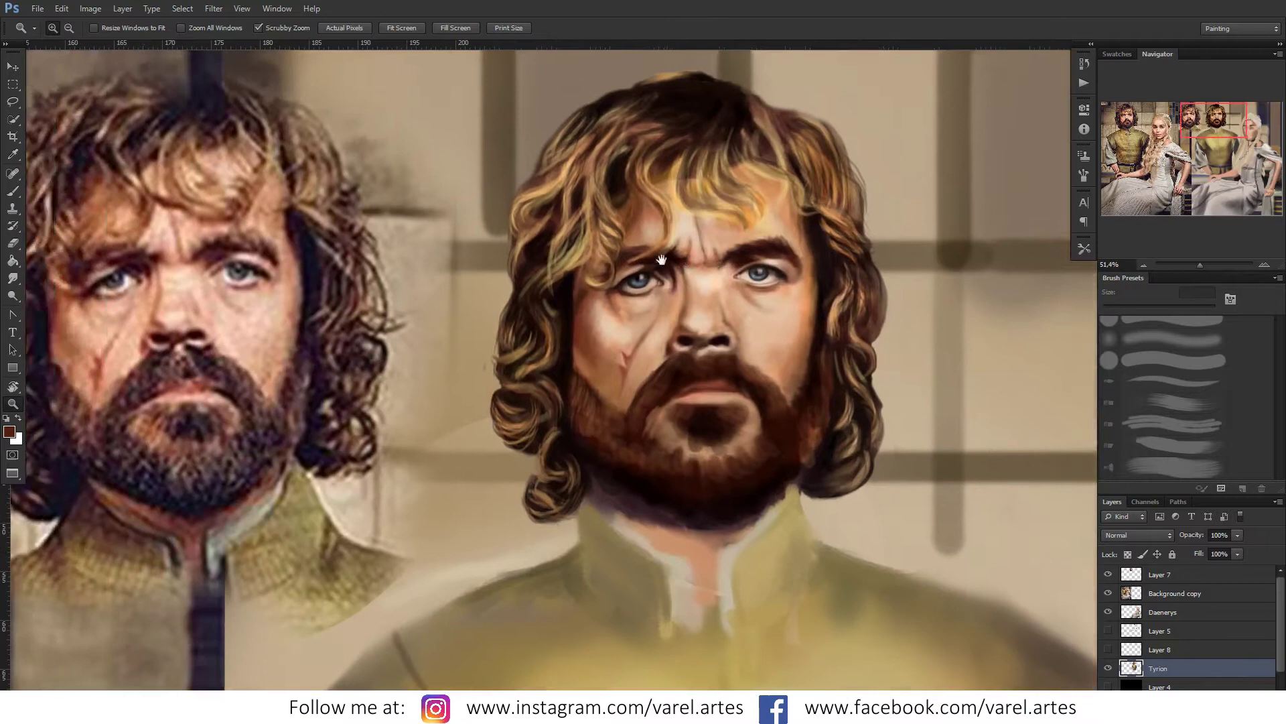
pyautogui.moveTo(435, 185)
pyautogui.mouseDown()
pyautogui.moveTo(515, 195)
pyautogui.moveTo(596, 182)
pyautogui.mouseUp()
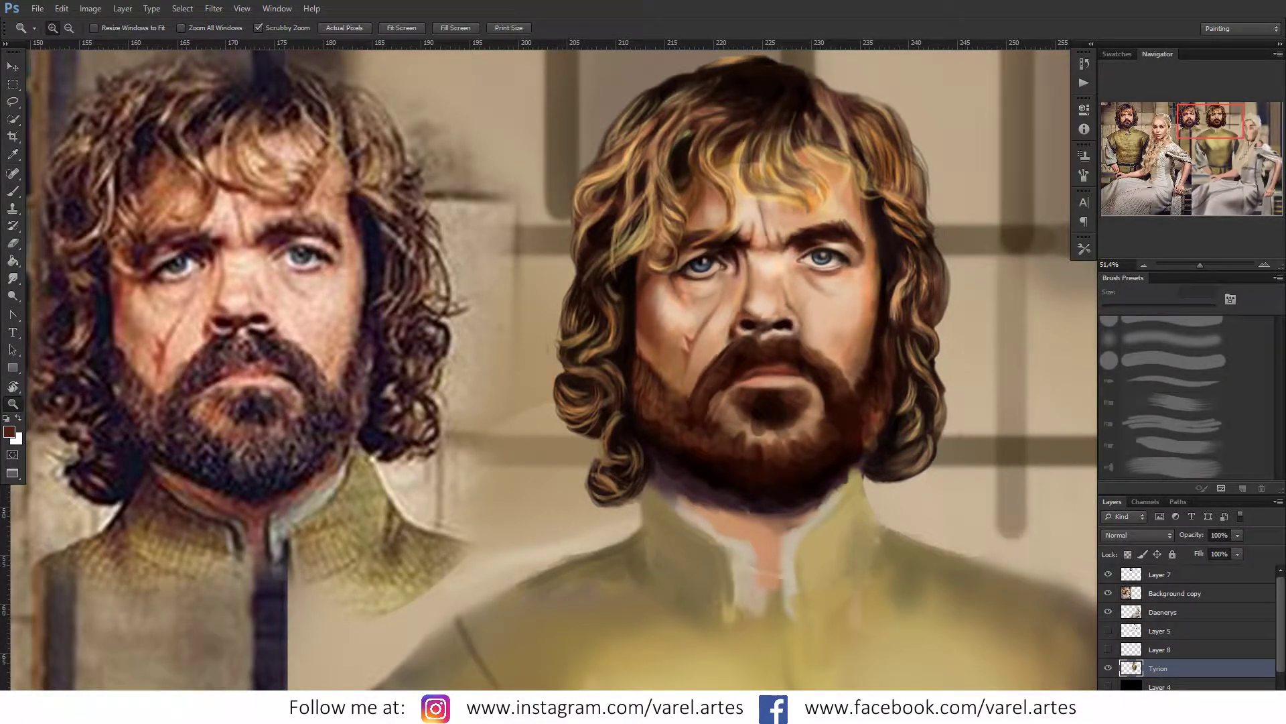
# Step: Zoom in to 256% on Tyrion's painted eyes
pyautogui.hotkey('alt', 'Tab')
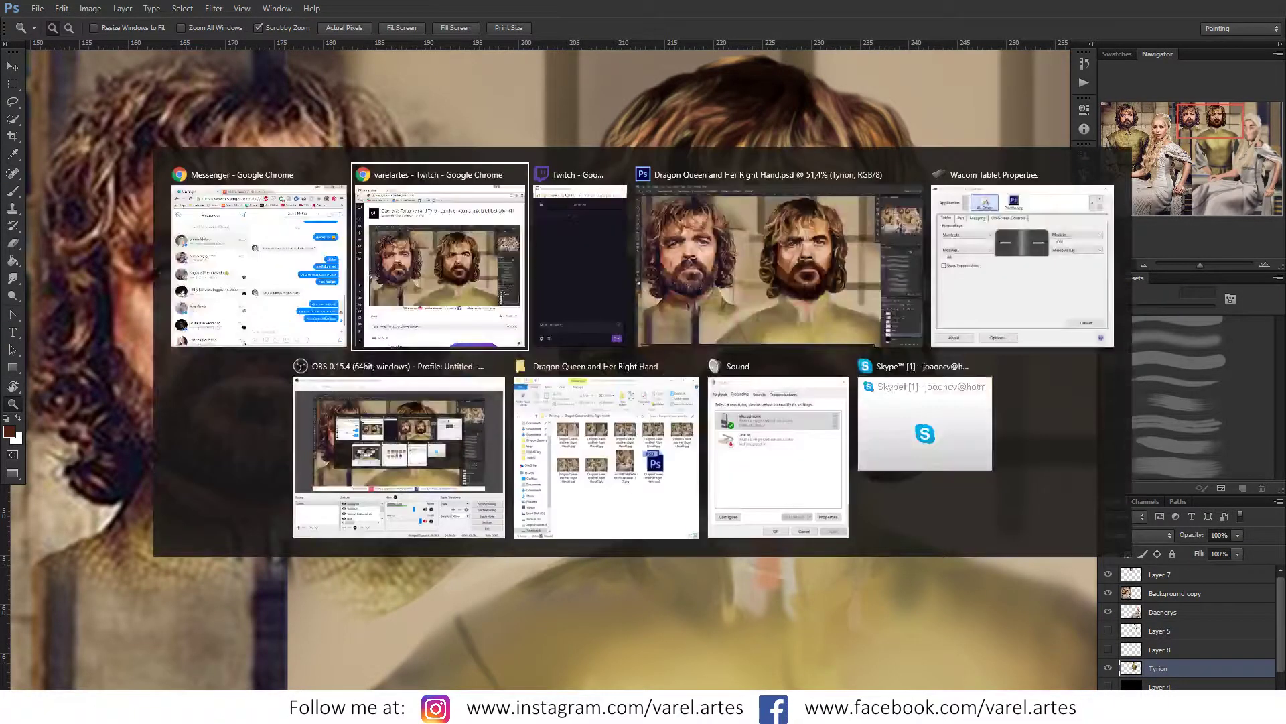
pyautogui.press('Escape')
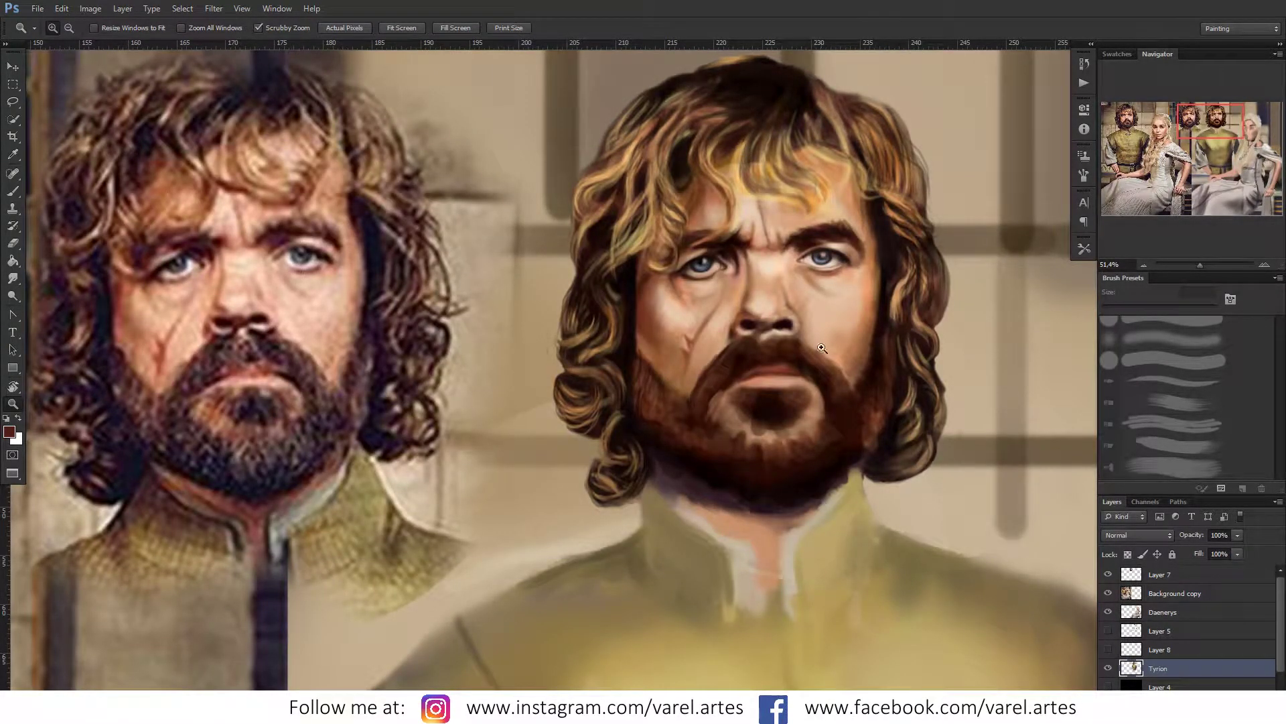
pyautogui.press('b')
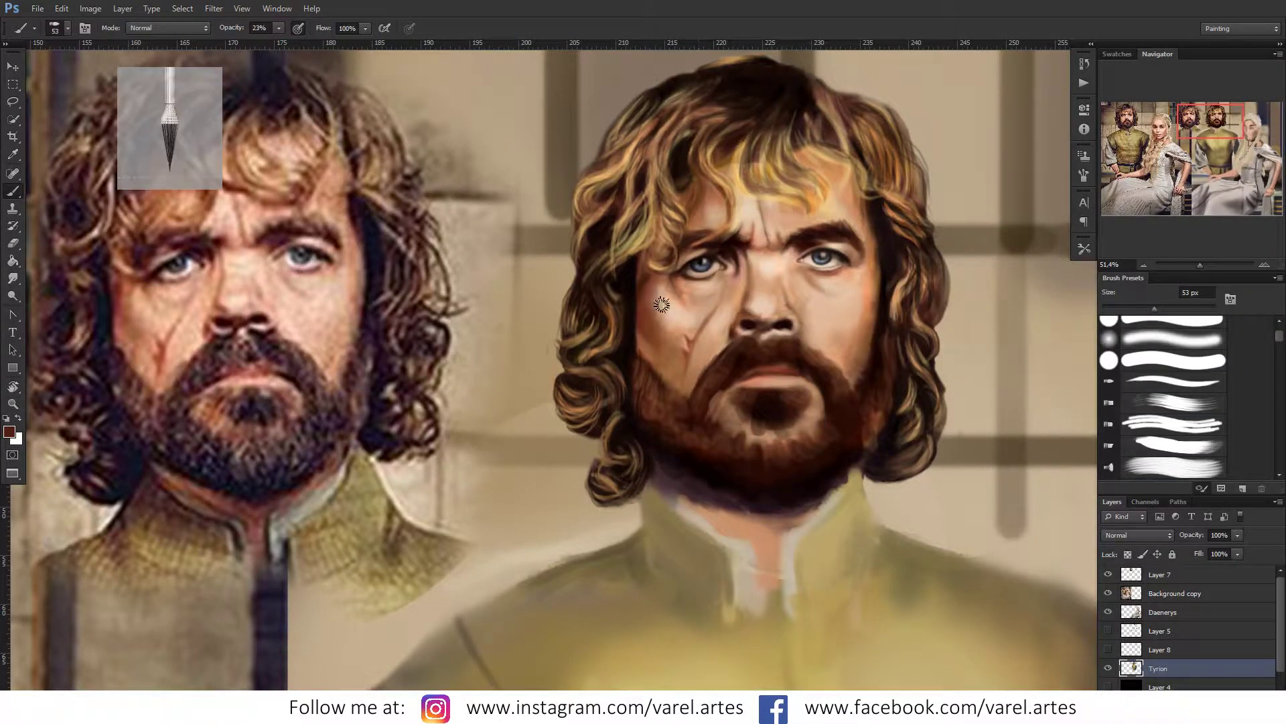
pyautogui.moveTo(702, 349); pyautogui.dragTo(717, 347)
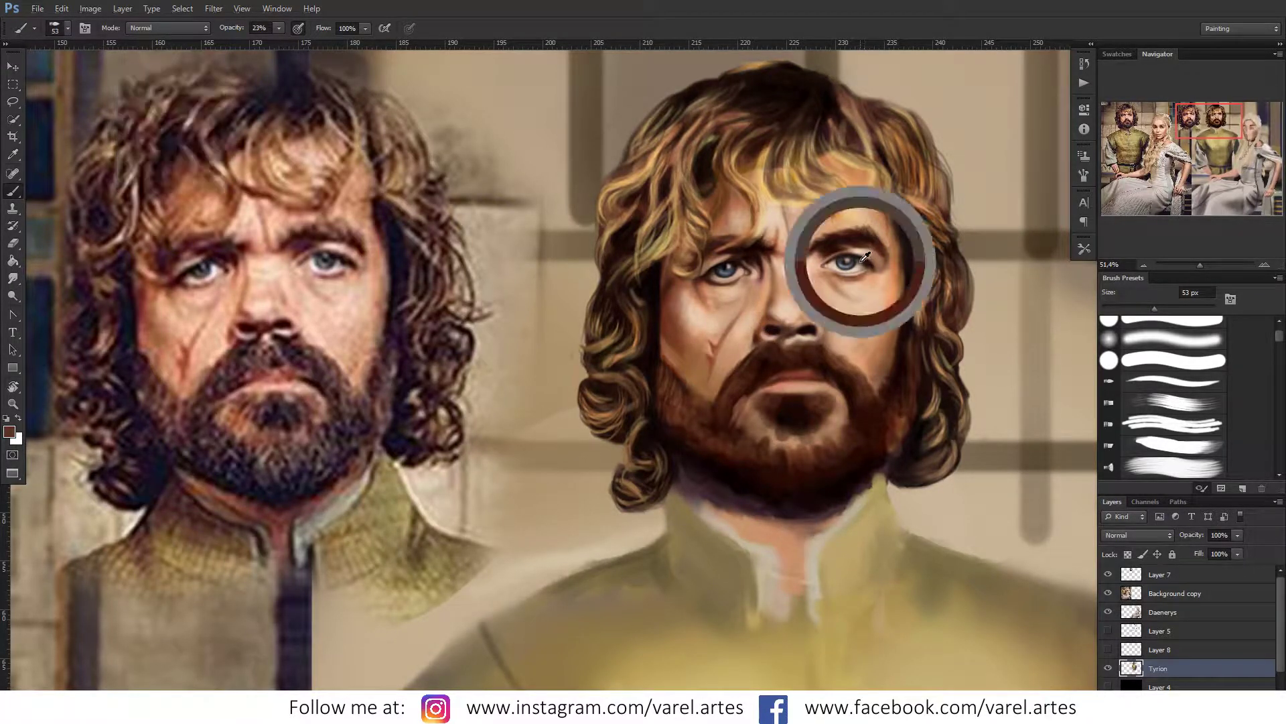
pyautogui.press('z')
pyautogui.click(864, 294)
# Step: Retouch the inner corner of one eye with a small brush
pyautogui.press('b')
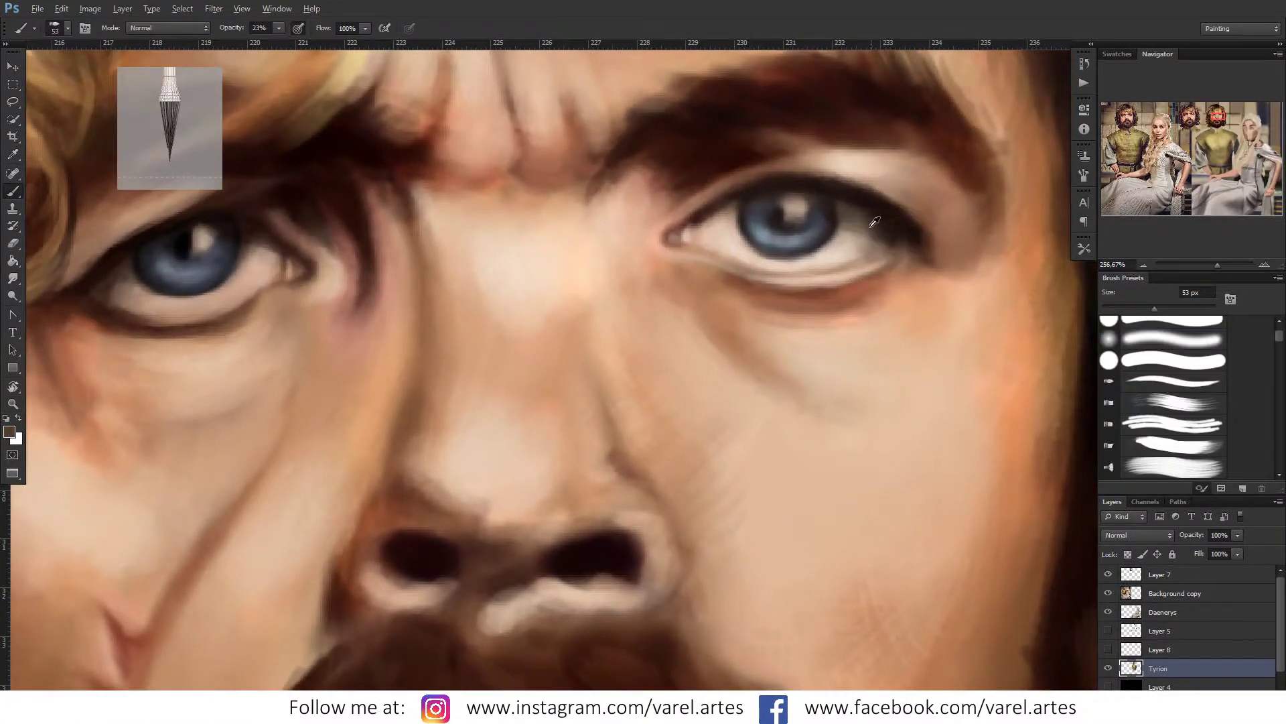
pyautogui.press('[')
pyautogui.press('[')
pyautogui.press('[')
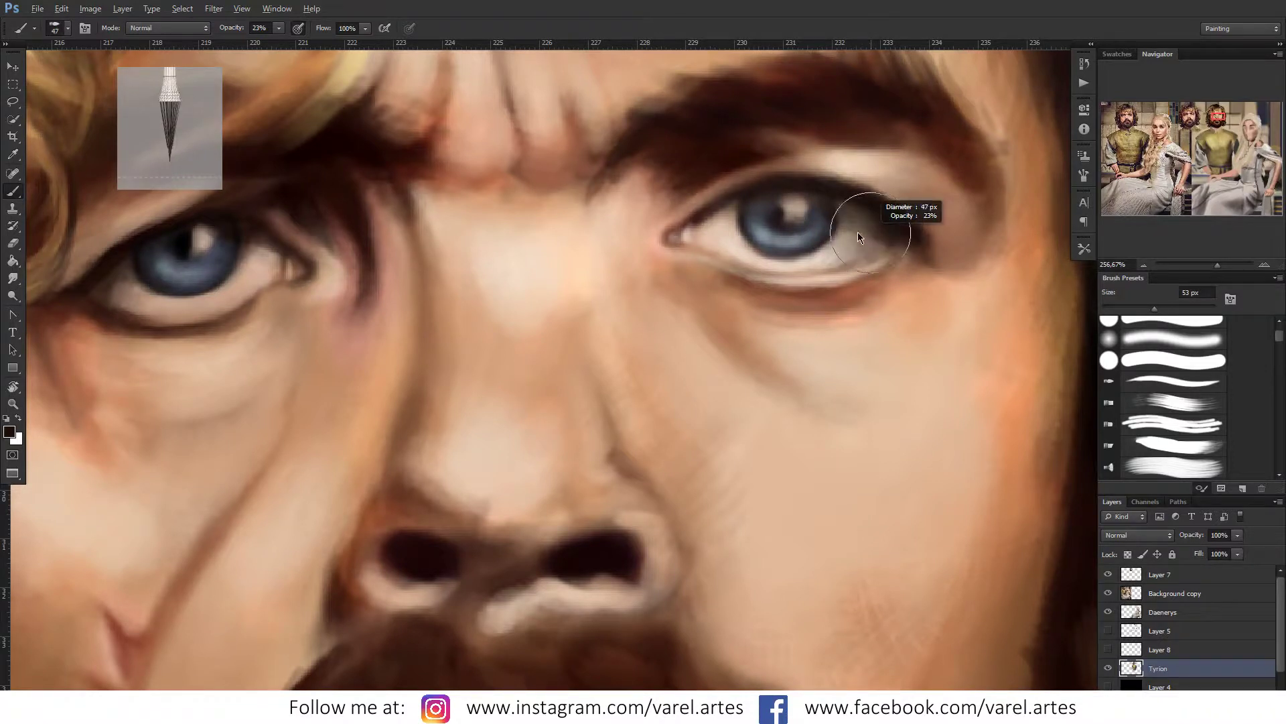
pyautogui.press('[')
pyautogui.press('[')
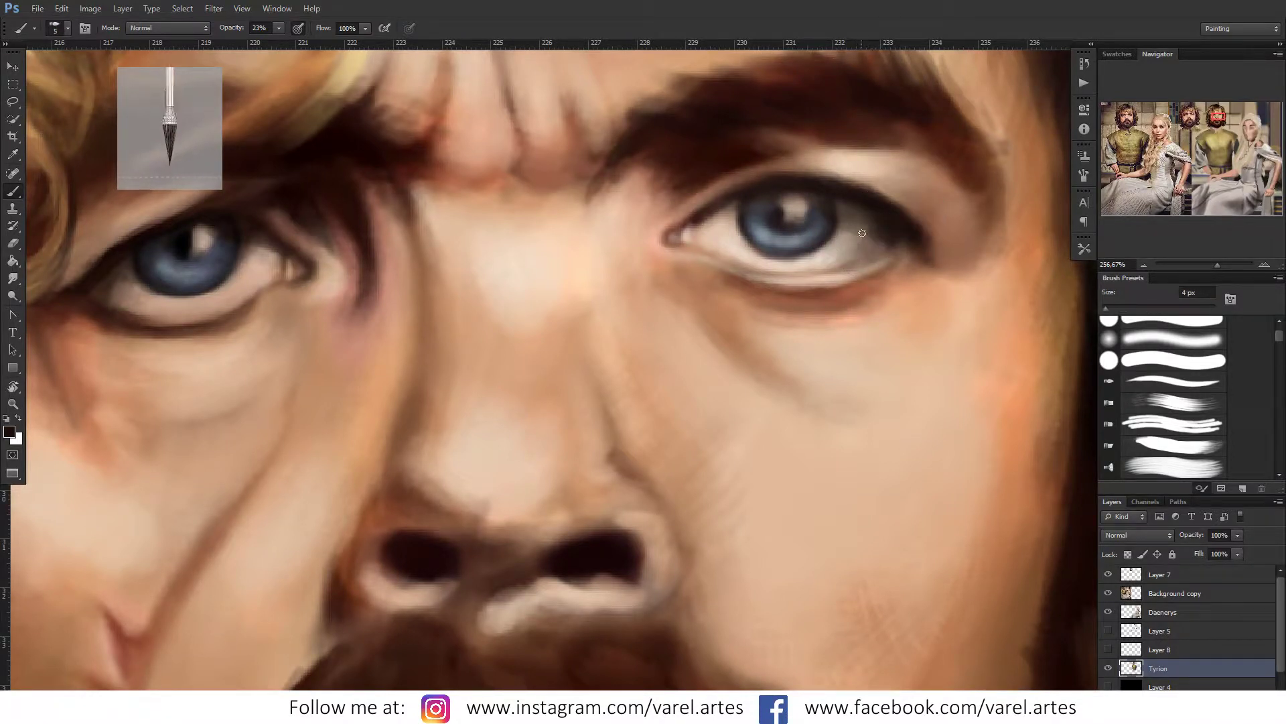
pyautogui.press('[')
pyautogui.press('[')
pyautogui.press(']')
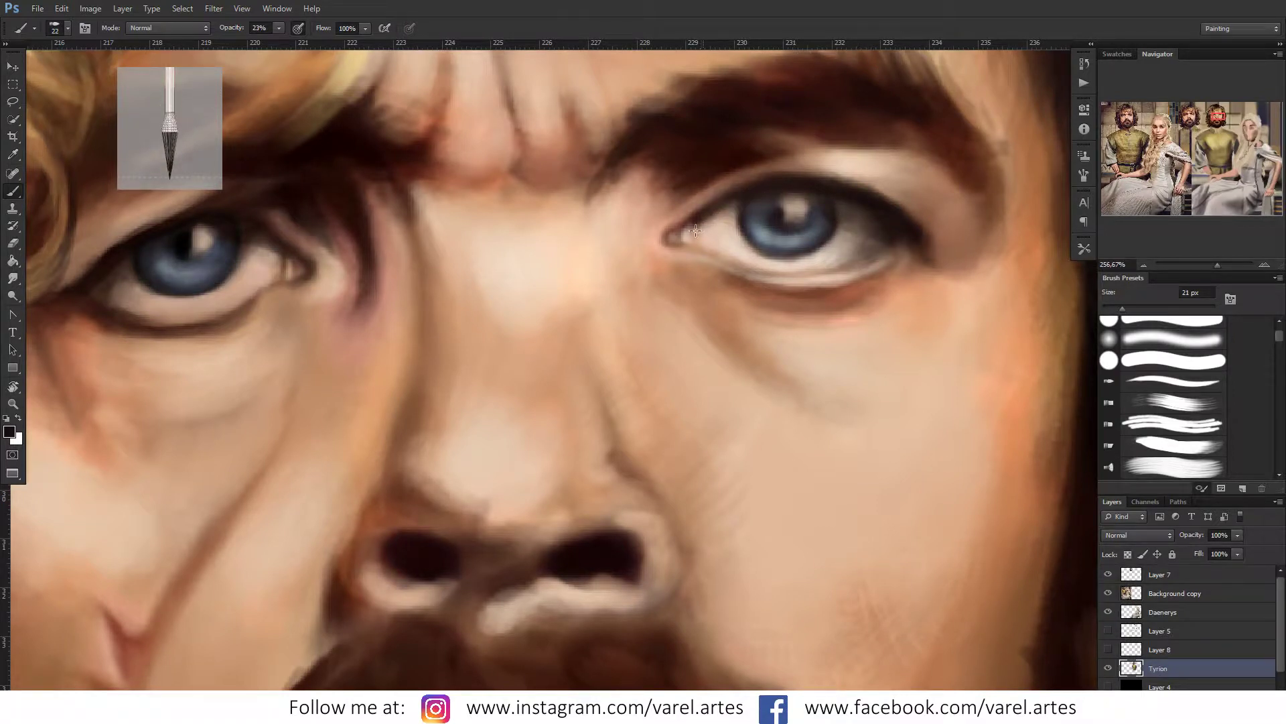
pyautogui.moveTo(694, 231); pyautogui.dragTo(704, 237)
pyautogui.press('[')
pyautogui.press('[')
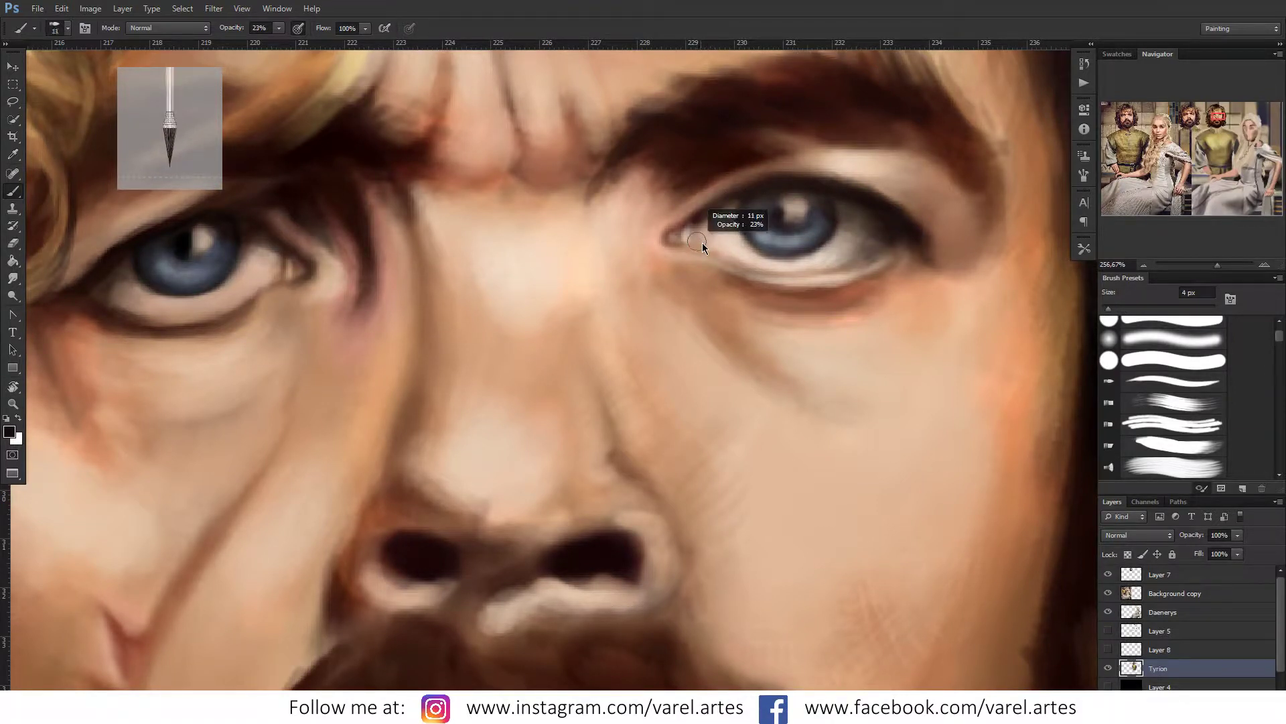
# Step: Sample the pale skin tone and lighten the skin beneath the left iris
pyautogui.moveTo(658, 286)
pyautogui.mouseDown()
pyautogui.moveTo(858, 274)
pyautogui.moveTo(720, 294)
pyautogui.mouseUp()
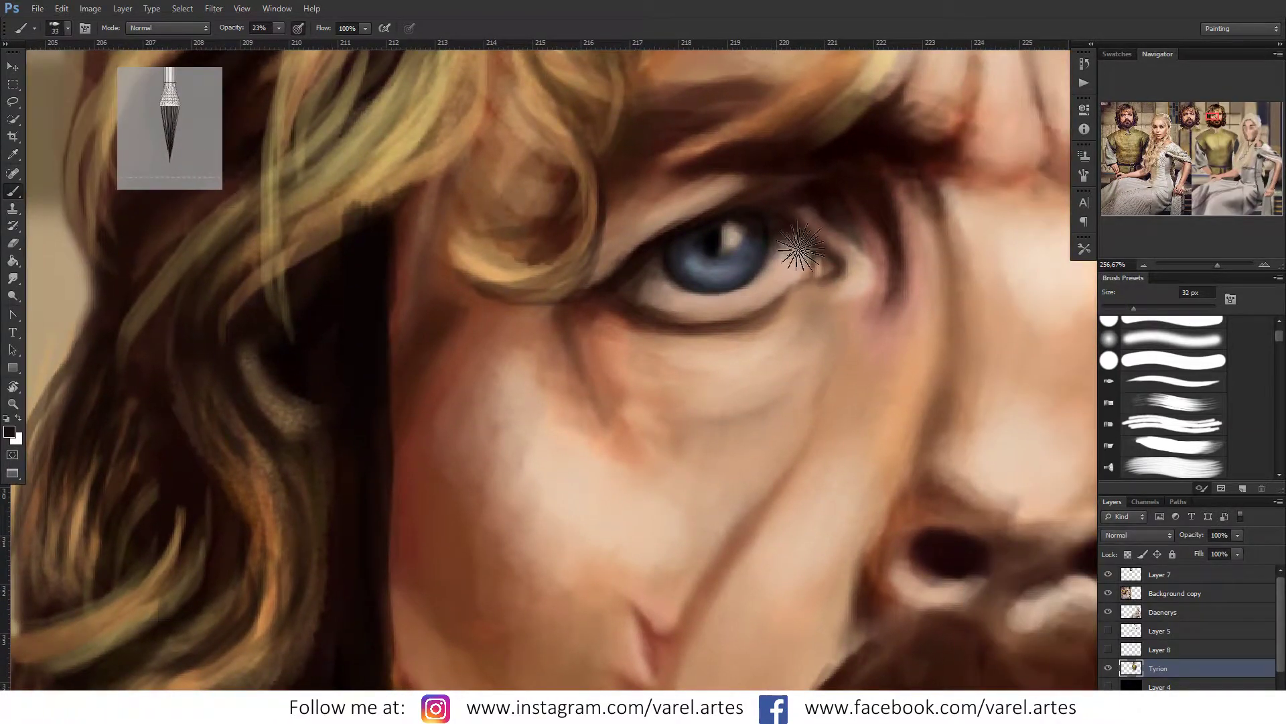
pyautogui.moveTo(806, 324); pyautogui.dragTo(649, 290)
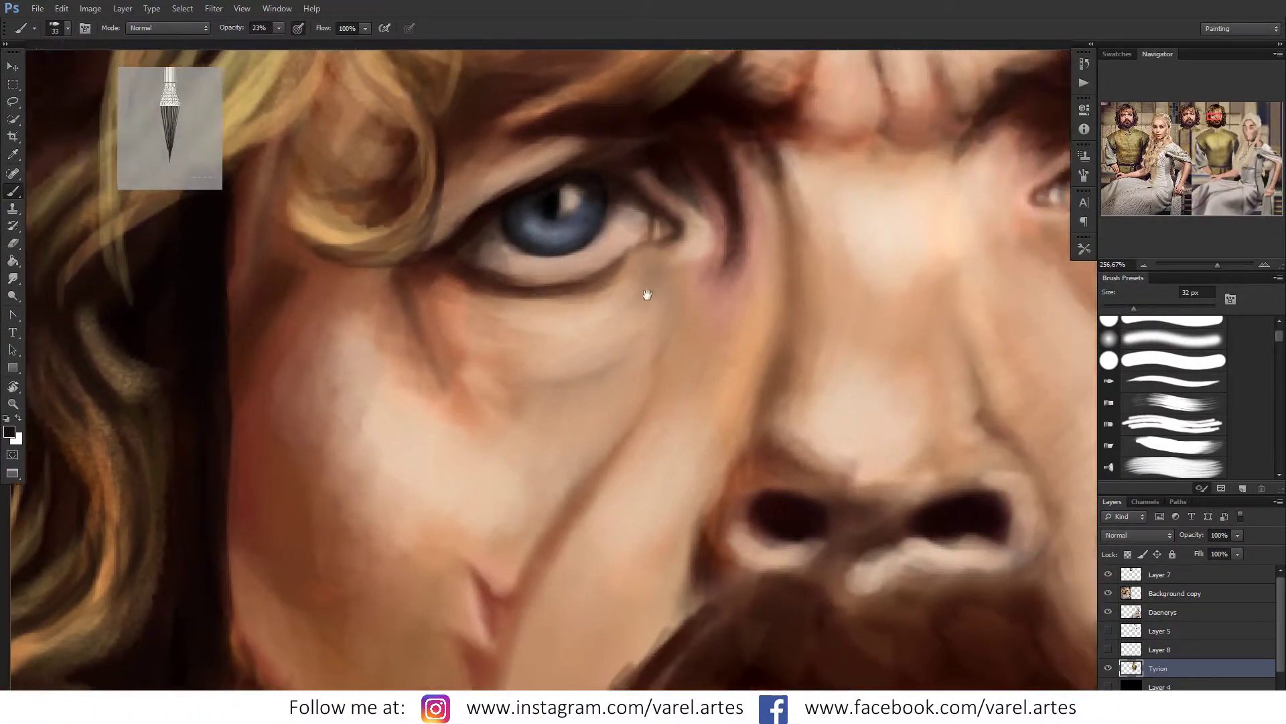
pyautogui.moveTo(776, 301); pyautogui.dragTo(688, 293)
pyautogui.moveTo(896, 259); pyautogui.dragTo(799, 281)
pyautogui.keyDown('alt'); pyautogui.click(933, 250); pyautogui.keyUp('alt')
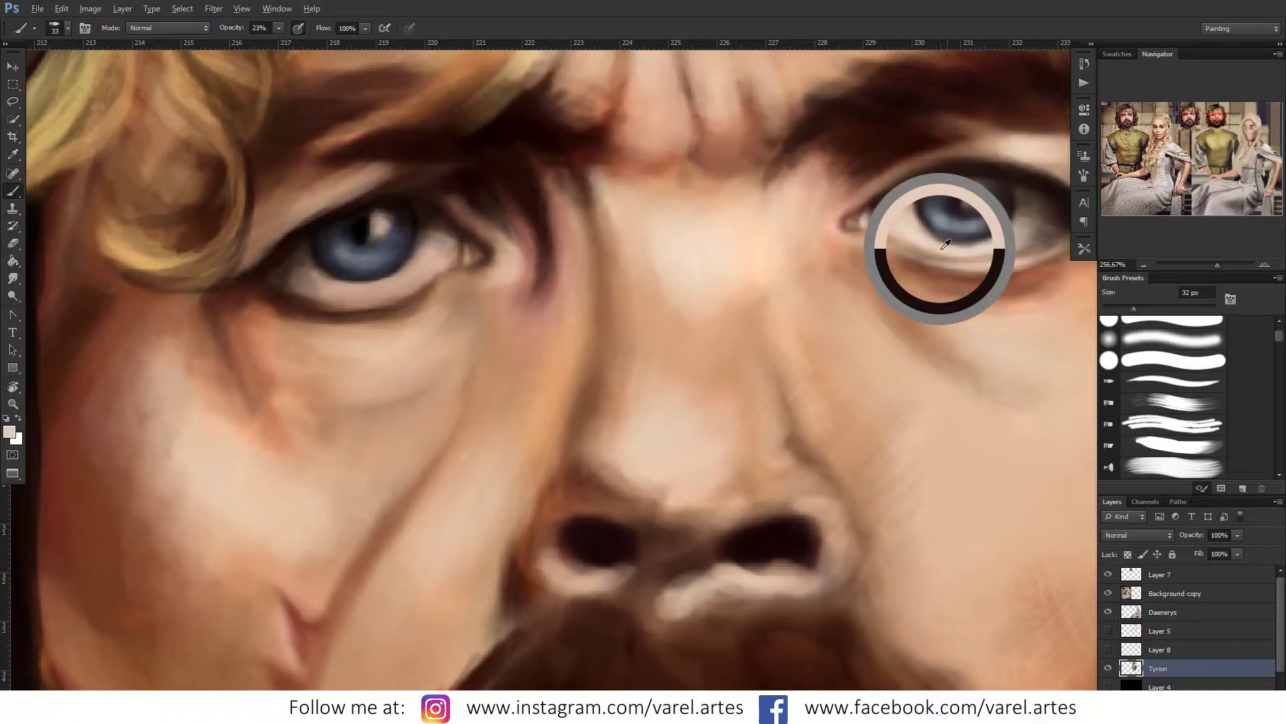
pyautogui.moveTo(333, 295); pyautogui.dragTo(435, 255)
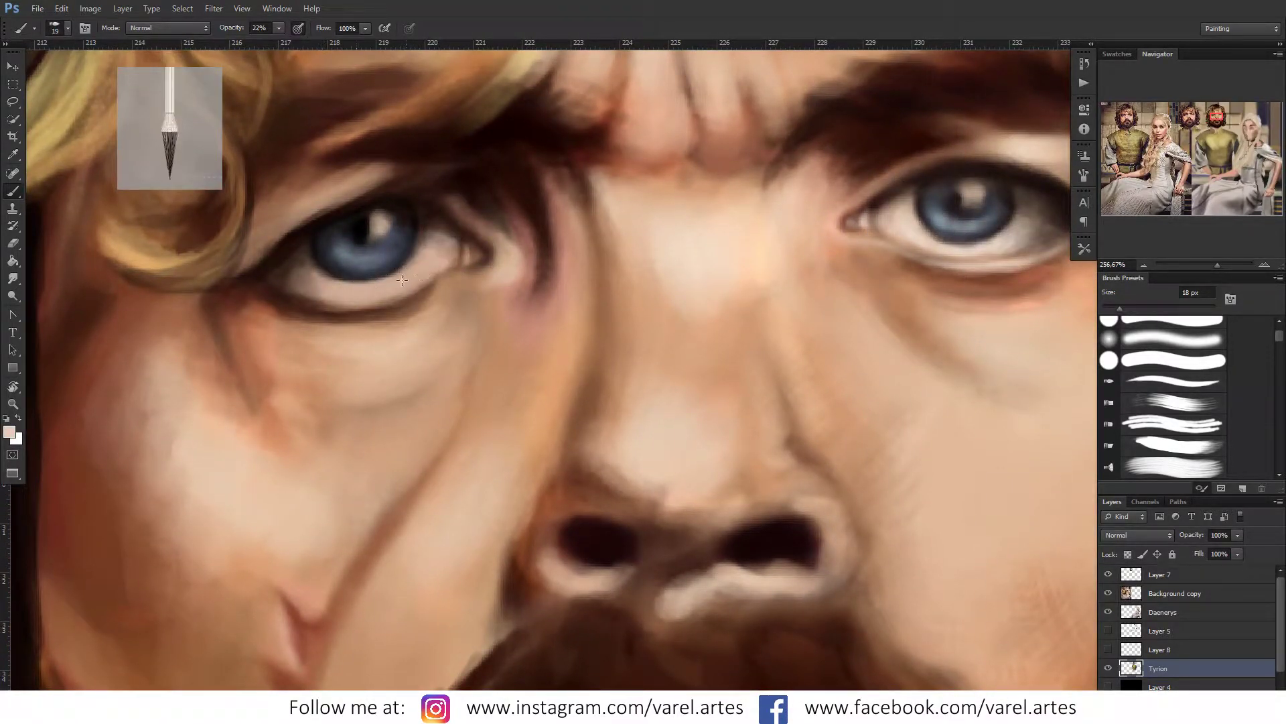
# Step: Choose a paler skin colour and refine the lower eyelid with fine strokes
pyautogui.press('i')
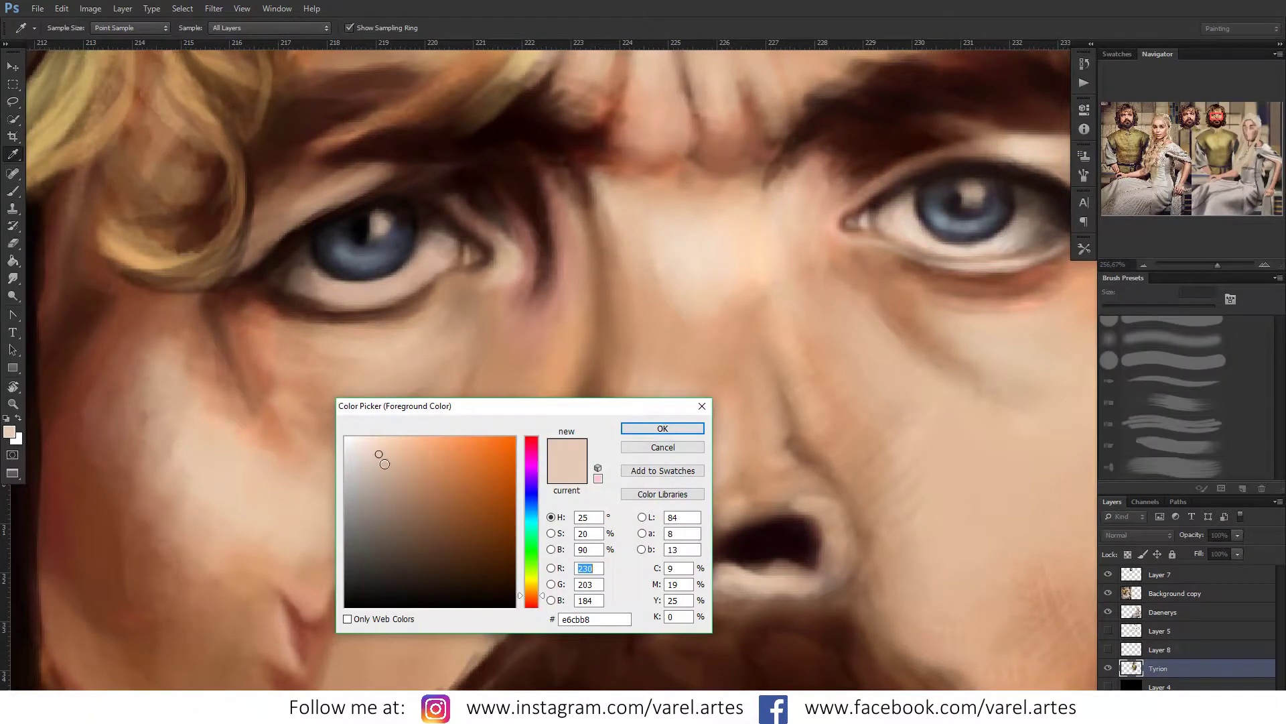
pyautogui.click(366, 441)
pyautogui.click(660, 429)
pyautogui.press('b')
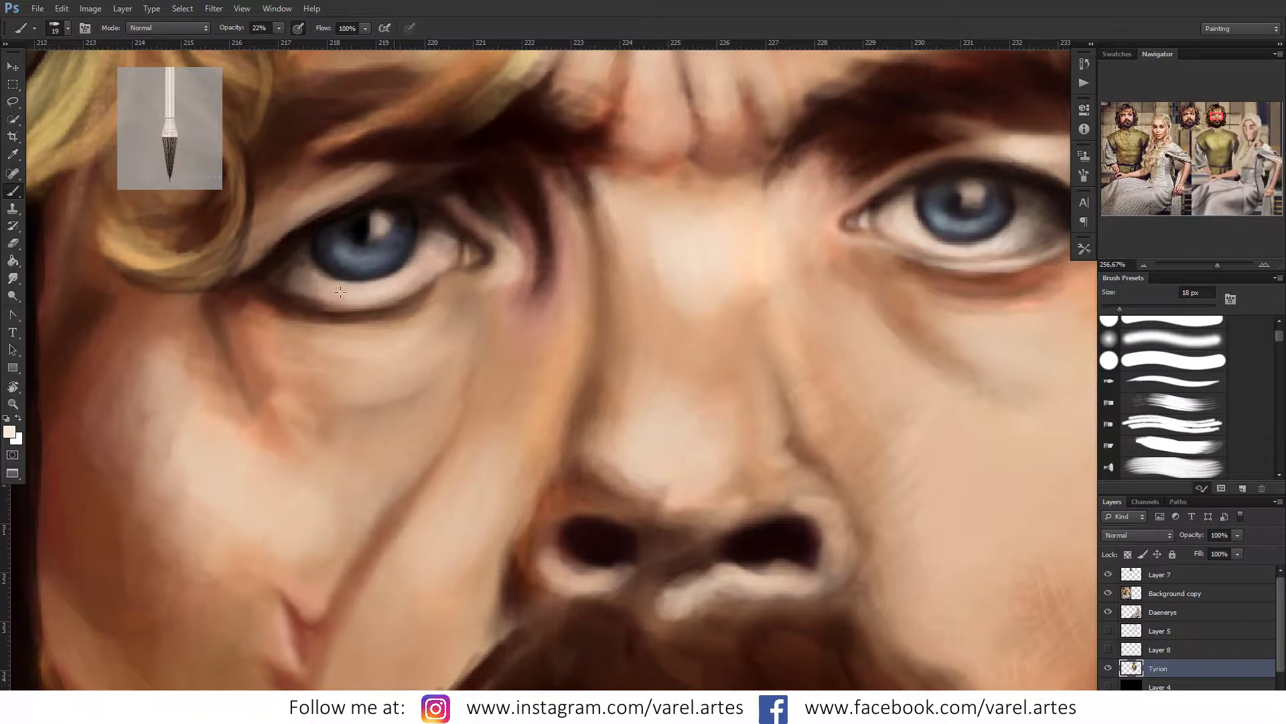
pyautogui.moveTo(365, 288); pyautogui.dragTo(323, 277)
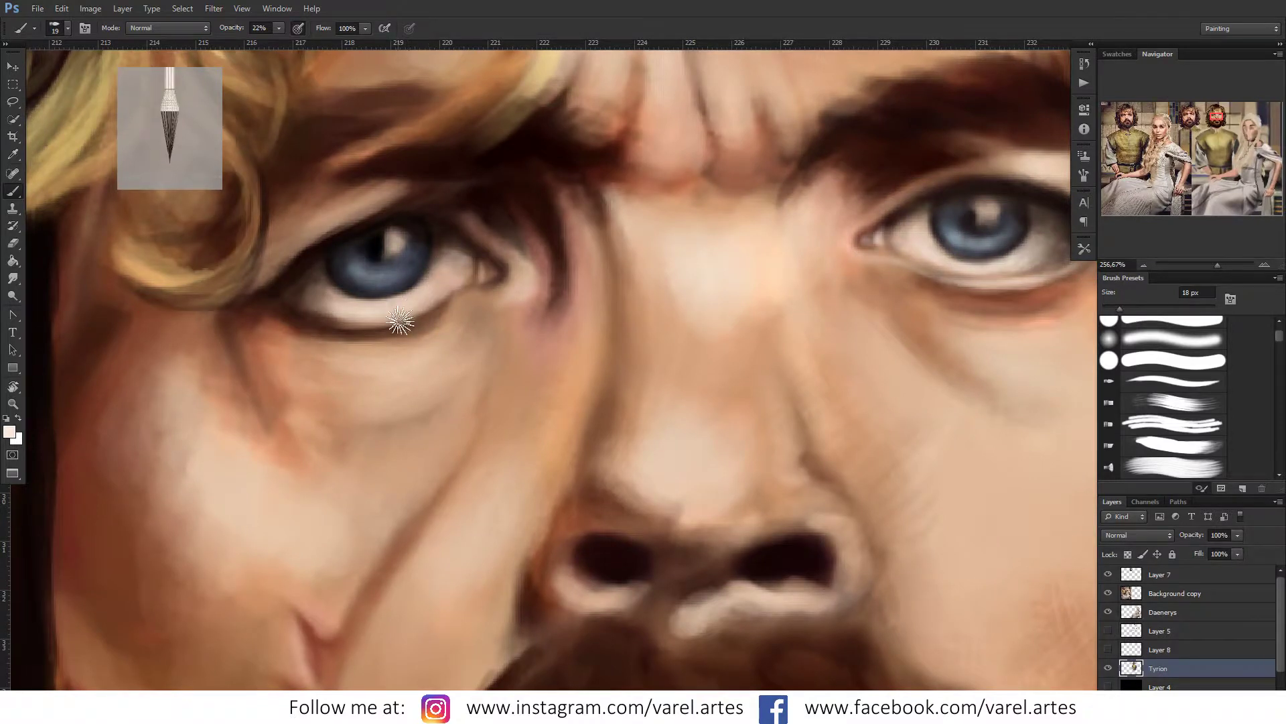
pyautogui.press('[')
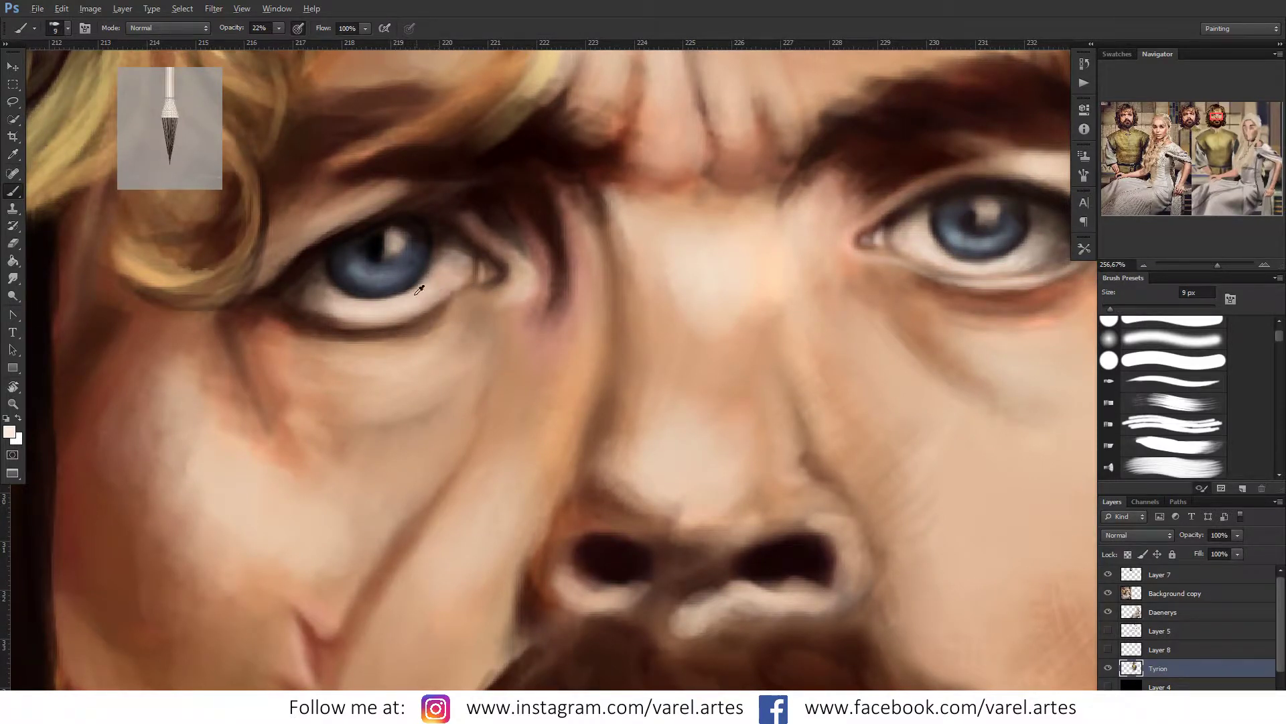
pyautogui.moveTo(308, 318); pyautogui.dragTo(358, 327)
pyautogui.press('r')
pyautogui.moveTo(451, 368)
pyautogui.mouseDown()
pyautogui.moveTo(456, 447)
pyautogui.moveTo(511, 359)
pyautogui.mouseUp()
pyautogui.press('b')
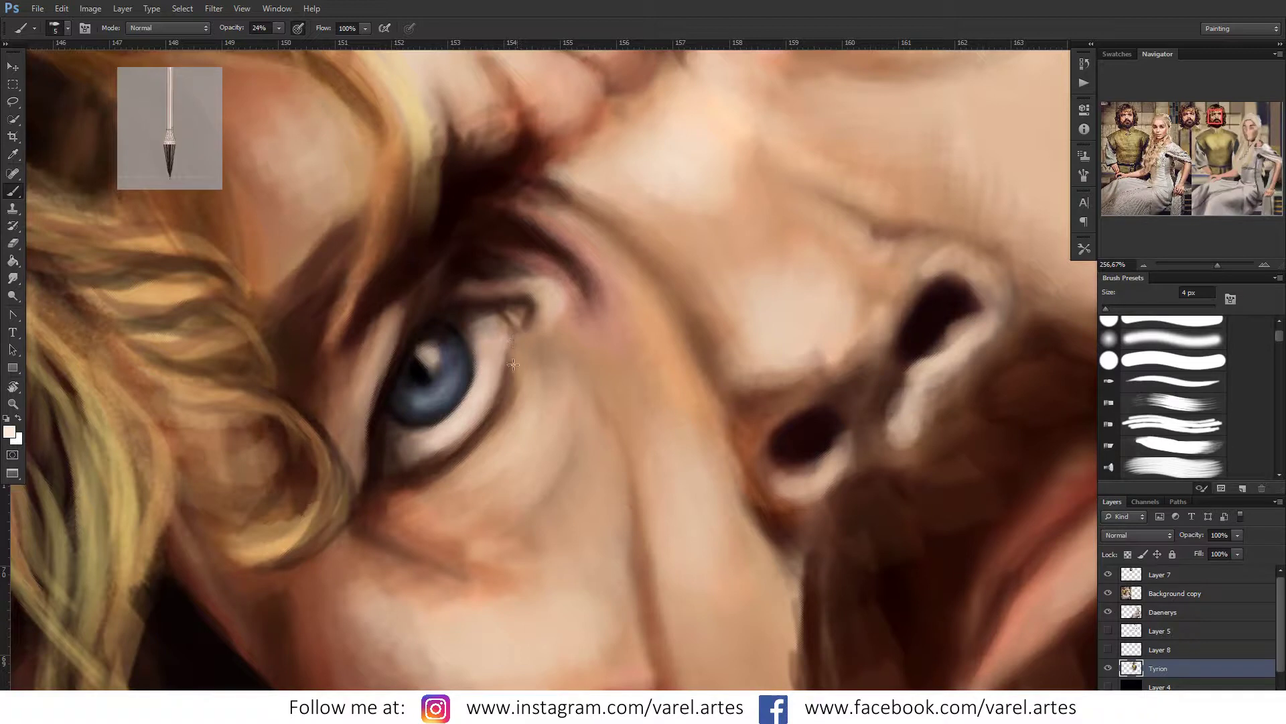
# Step: Shrink the brush and sample darker browns around the lower eyelid
pyautogui.press(']')
pyautogui.press('[')
pyautogui.press('[')
pyautogui.press('[')
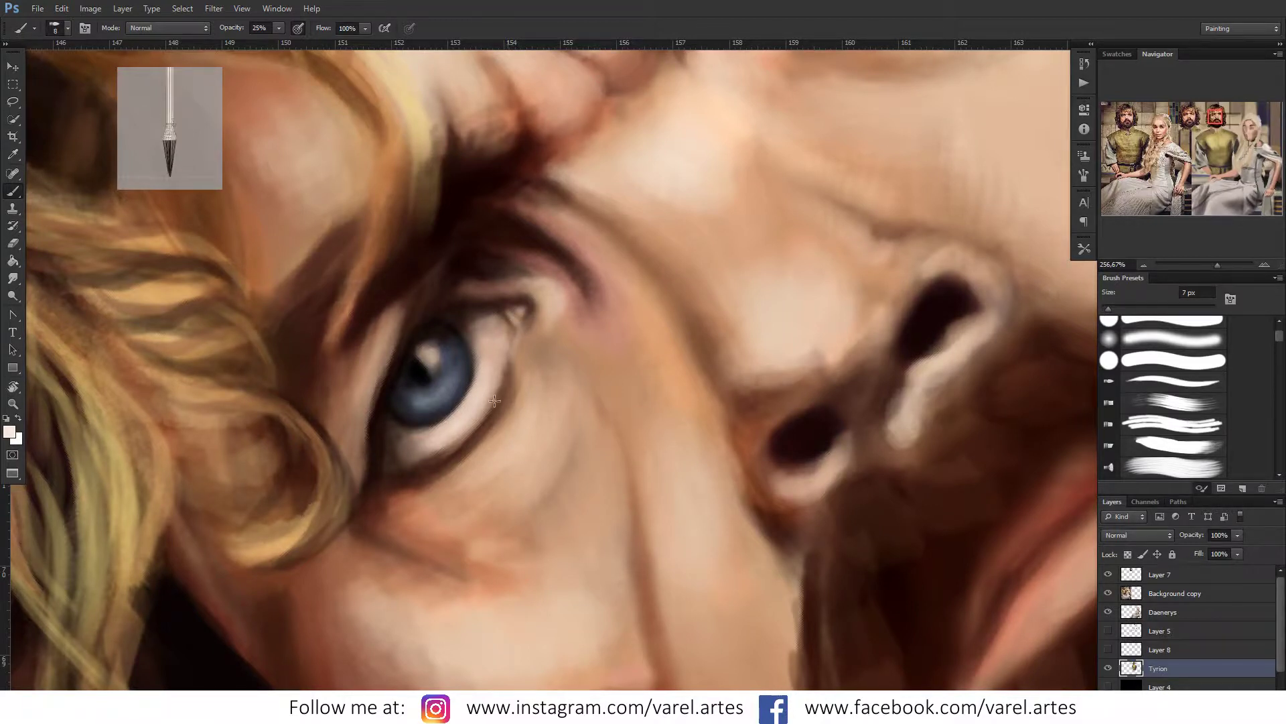
pyautogui.press('[')
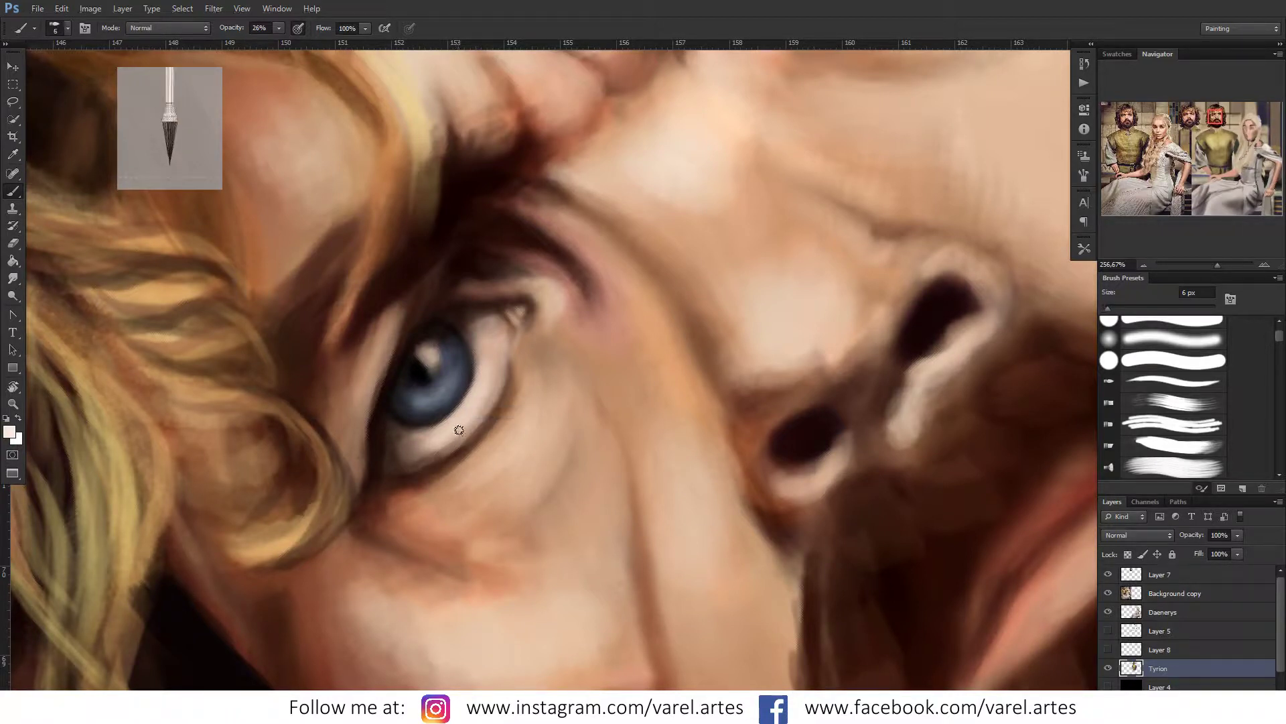
pyautogui.keyDown('alt'); pyautogui.click(505, 408); pyautogui.keyUp('alt')
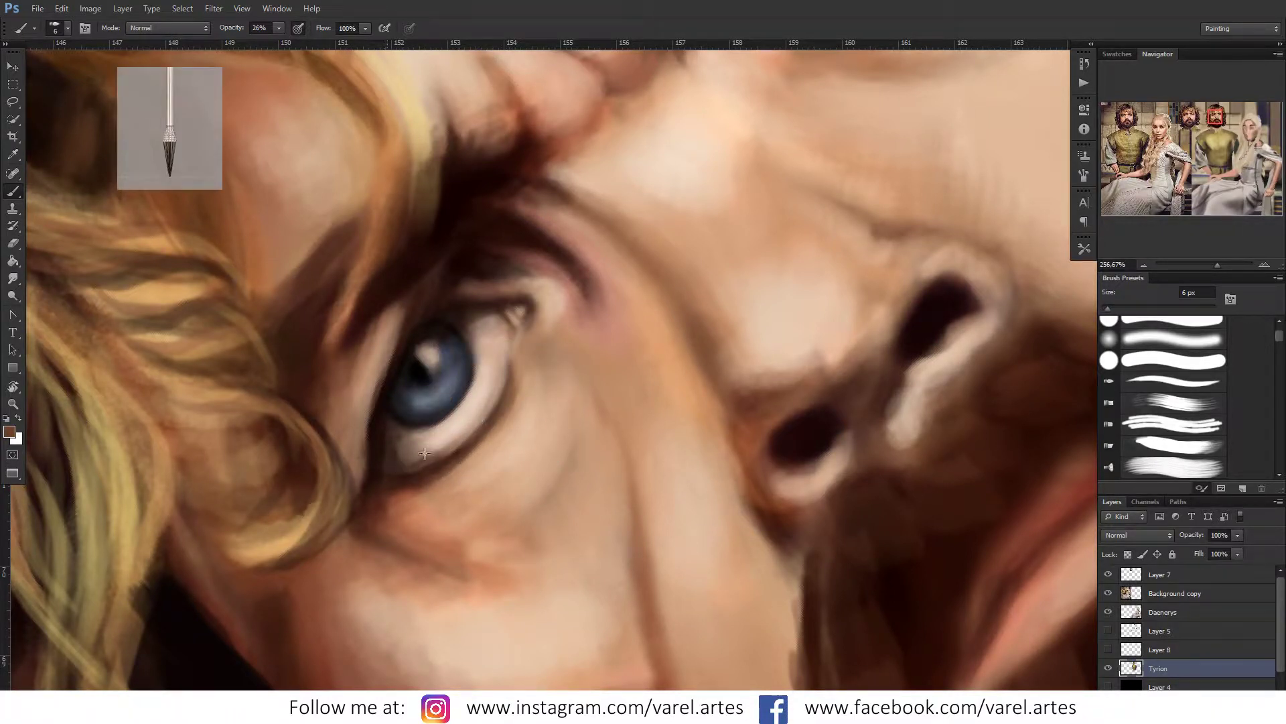
pyautogui.keyDown('alt'); pyautogui.click(404, 469); pyautogui.keyUp('alt')
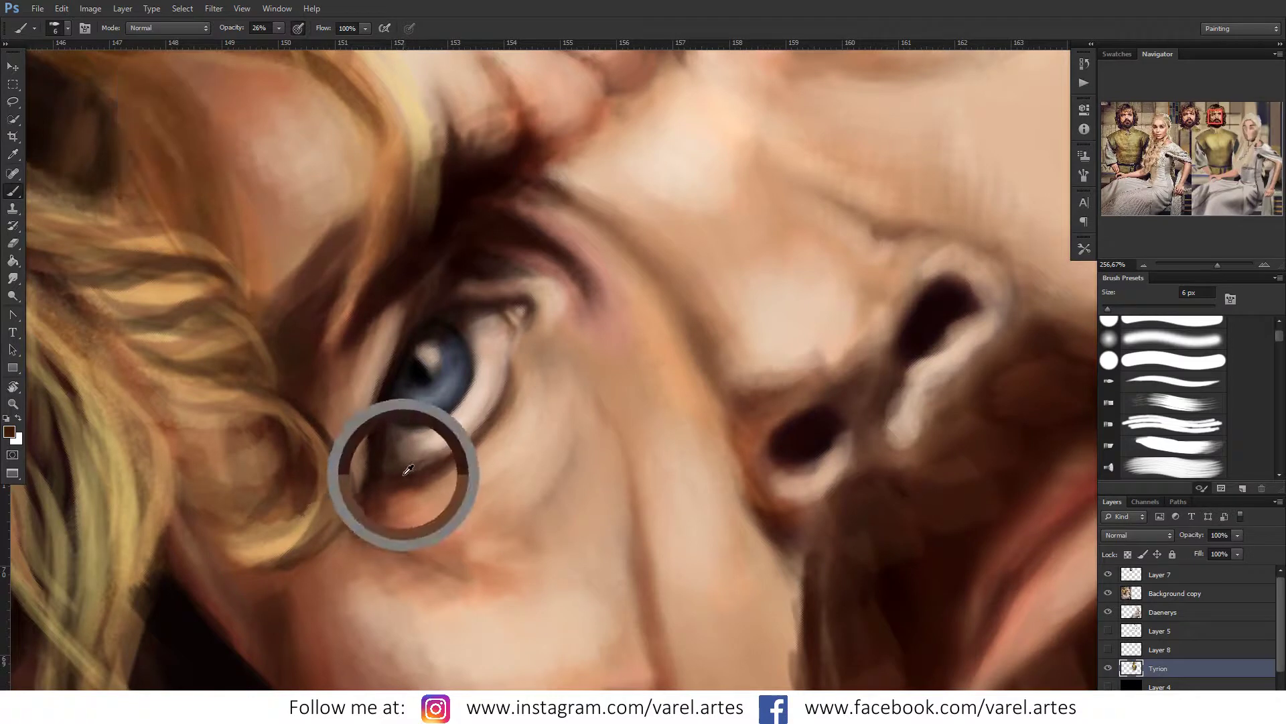
pyautogui.keyDown('alt'); pyautogui.click(441, 442); pyautogui.keyUp('alt')
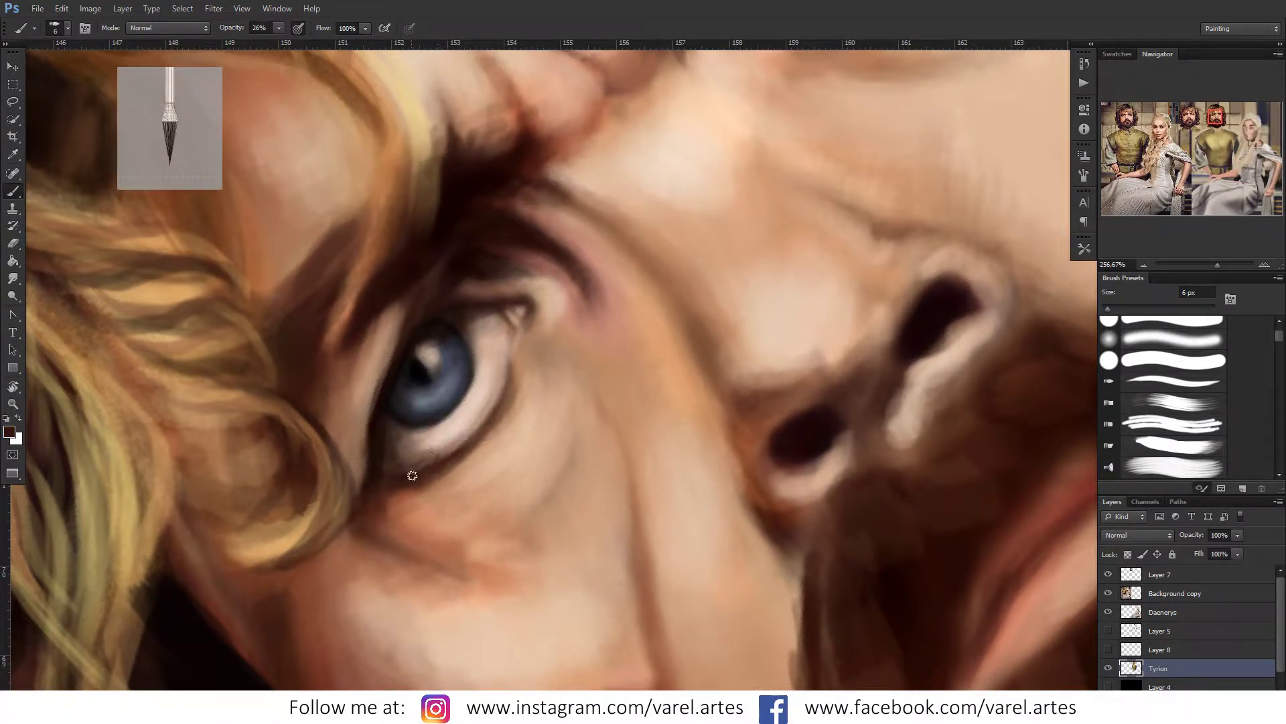
pyautogui.keyDown('alt'); pyautogui.click(377, 449); pyautogui.keyUp('alt')
# Step: Zoom to about 894% and brush a brighter, wider highlight along the lower eyelid
pyautogui.press('z')
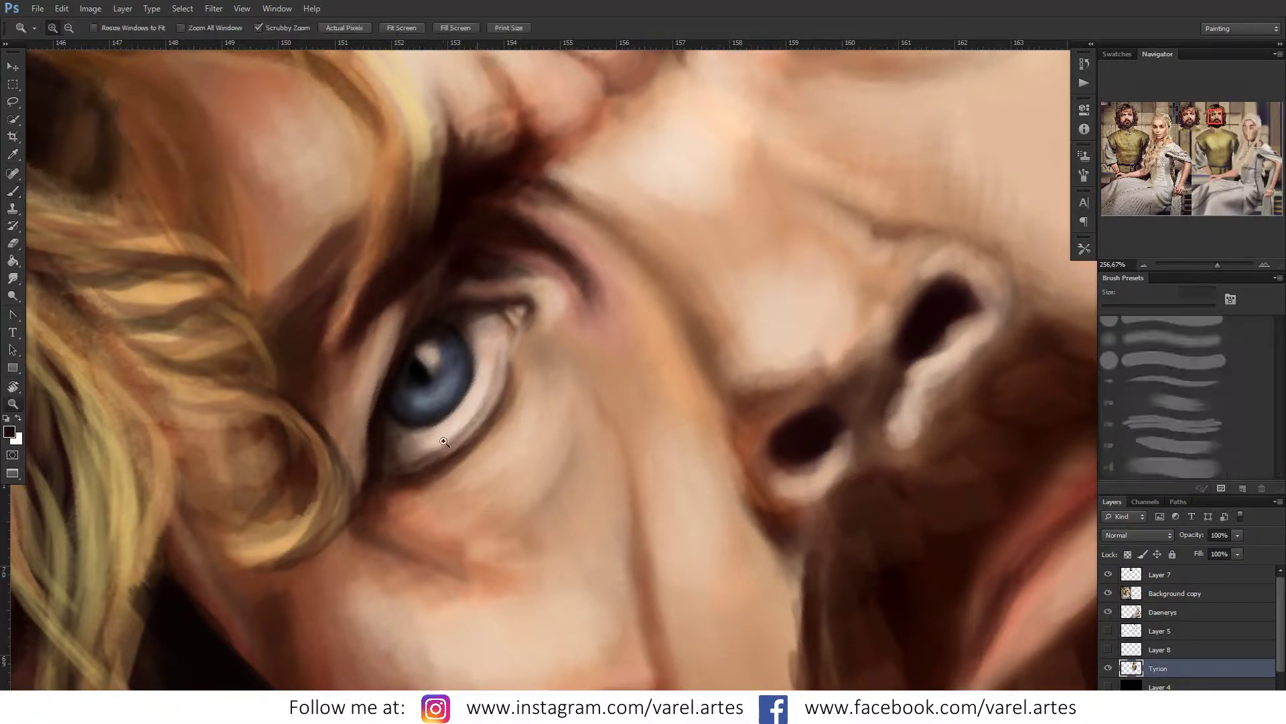
pyautogui.moveTo(472, 416); pyautogui.dragTo(514, 432)
pyautogui.press('b')
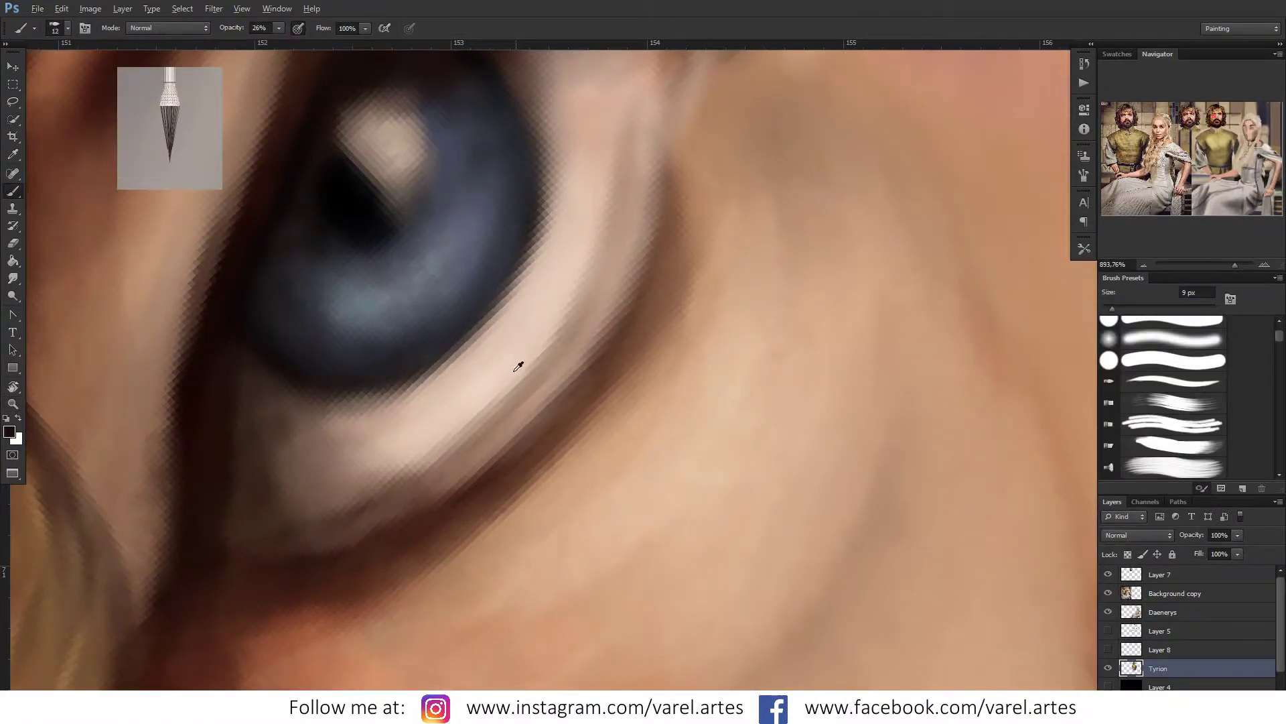
pyautogui.moveTo(517, 394); pyautogui.dragTo(302, 508)
pyautogui.press(']')
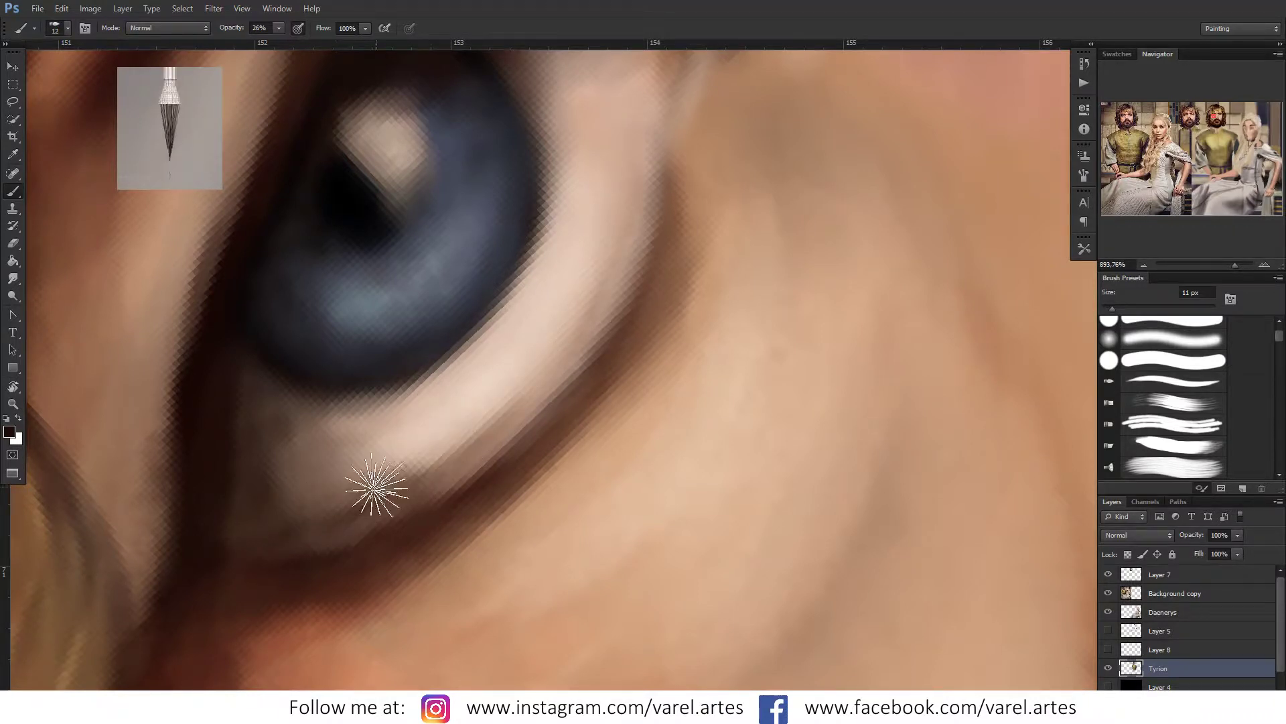
pyautogui.moveTo(570, 281)
pyautogui.mouseDown()
pyautogui.moveTo(563, 355)
pyautogui.moveTo(539, 402)
pyautogui.mouseUp()
pyautogui.keyDown('alt'); pyautogui.click(528, 373); pyautogui.keyUp('alt')
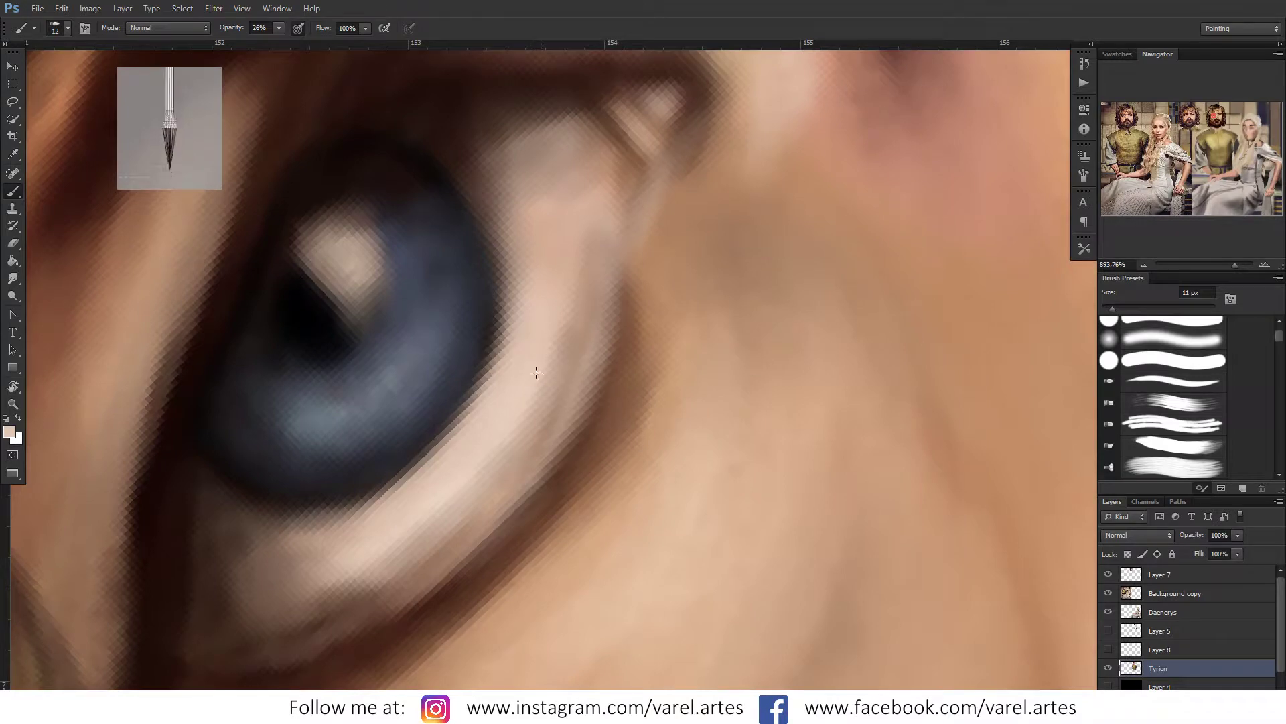
pyautogui.moveTo(516, 397)
pyautogui.mouseDown()
pyautogui.moveTo(373, 557)
pyautogui.moveTo(506, 437)
pyautogui.mouseUp()
# Step: Zoom out and rotate the view to straighten the painted face
pyautogui.press('z')
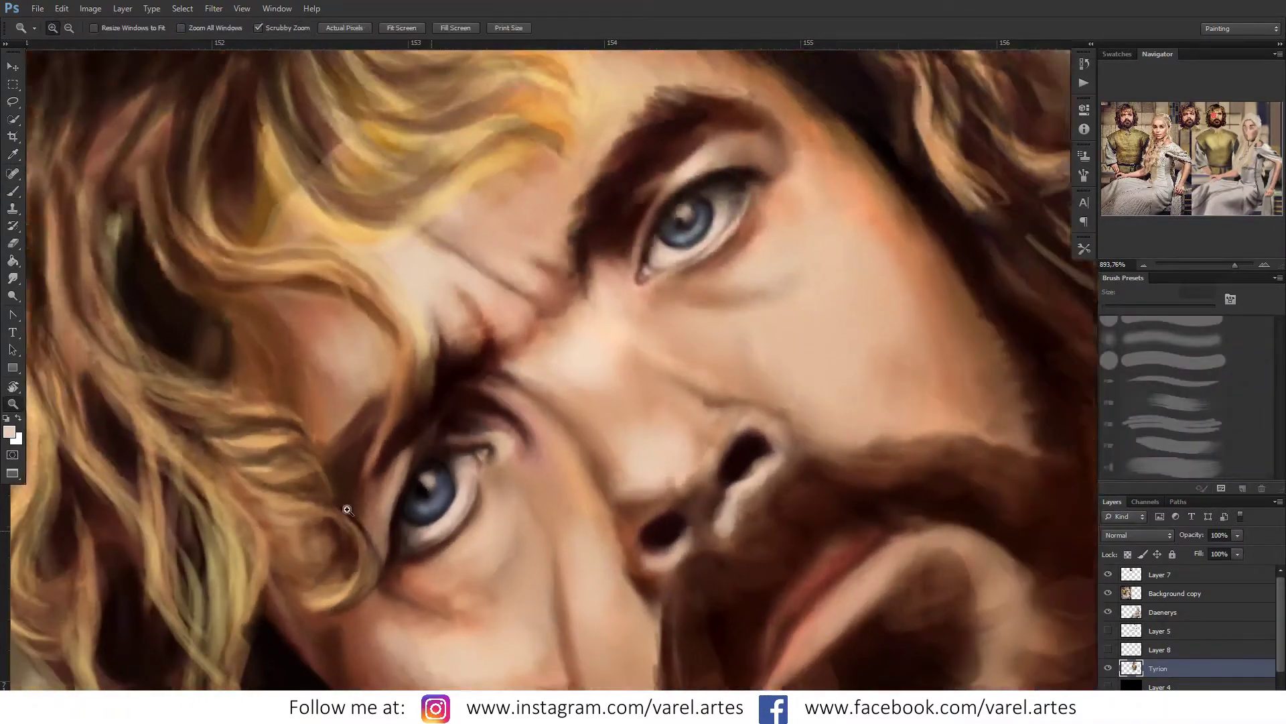
pyautogui.press('e')
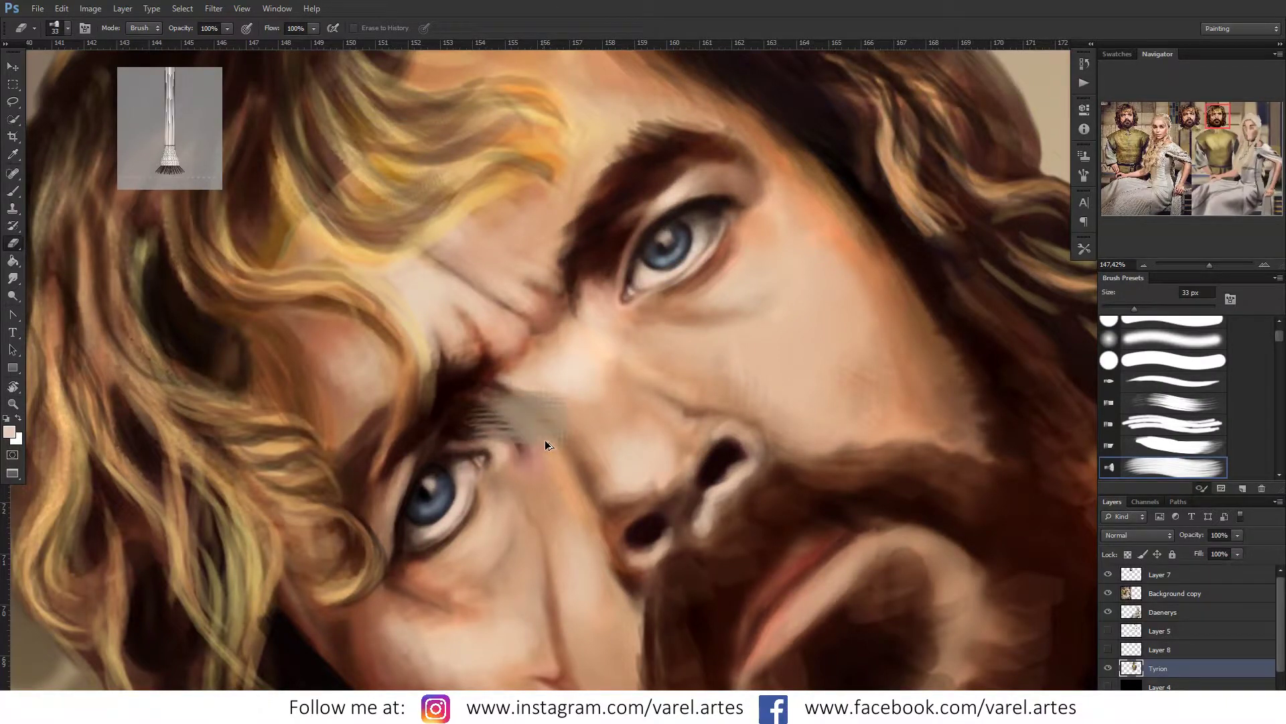
pyautogui.press('r')
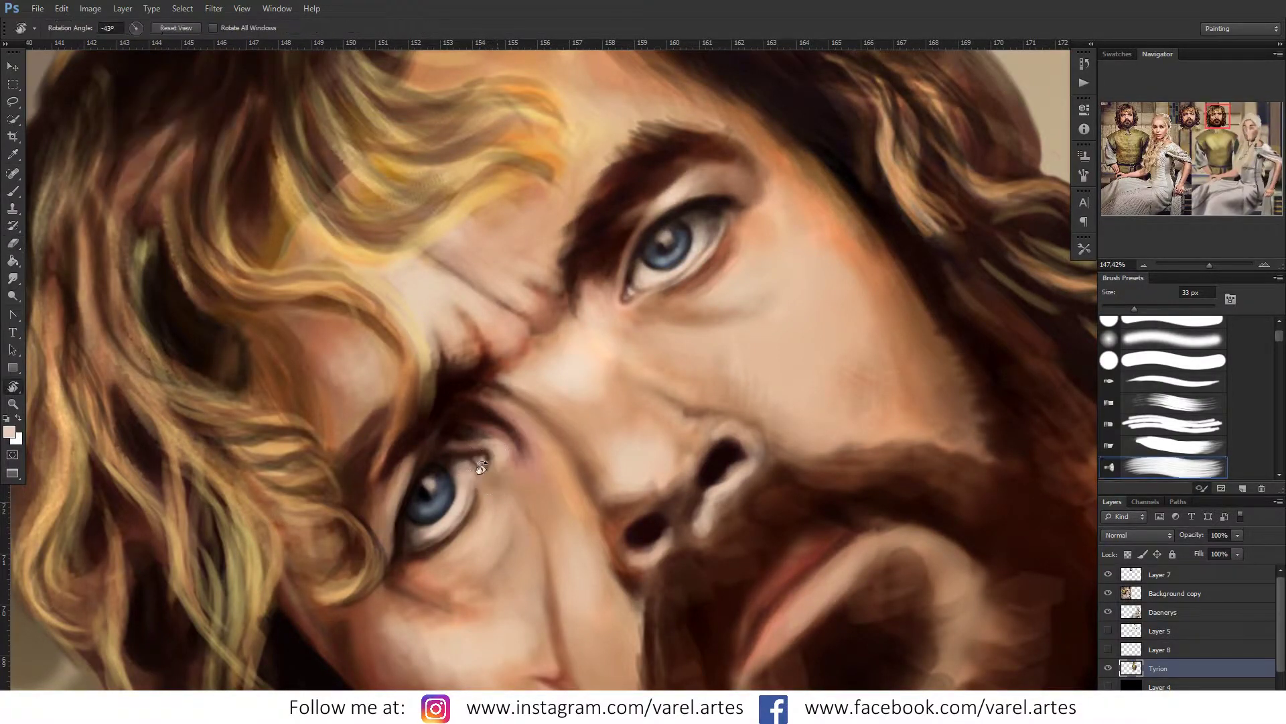
pyautogui.moveTo(496, 469)
pyautogui.mouseDown()
pyautogui.moveTo(581, 434)
pyautogui.moveTo(485, 374)
pyautogui.mouseUp()
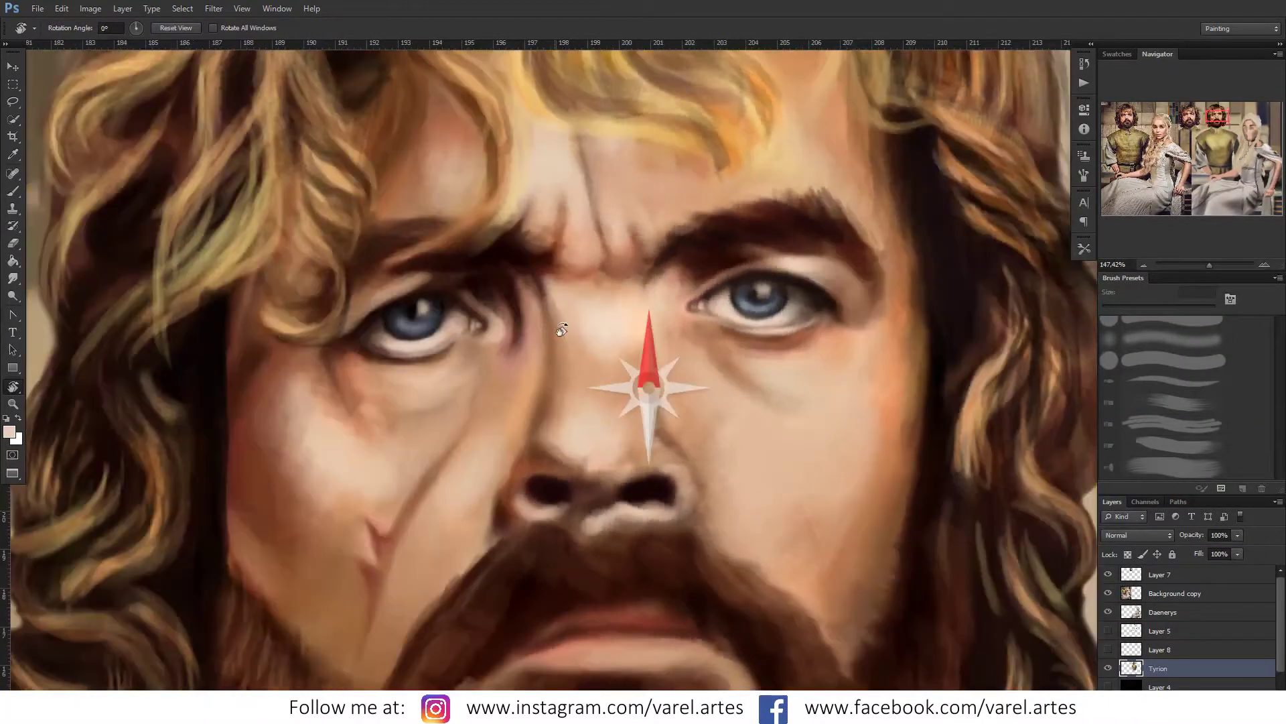
pyautogui.press('b')
pyautogui.scroll(3, 485, 374)
pyautogui.scroll(1, 468, 365)
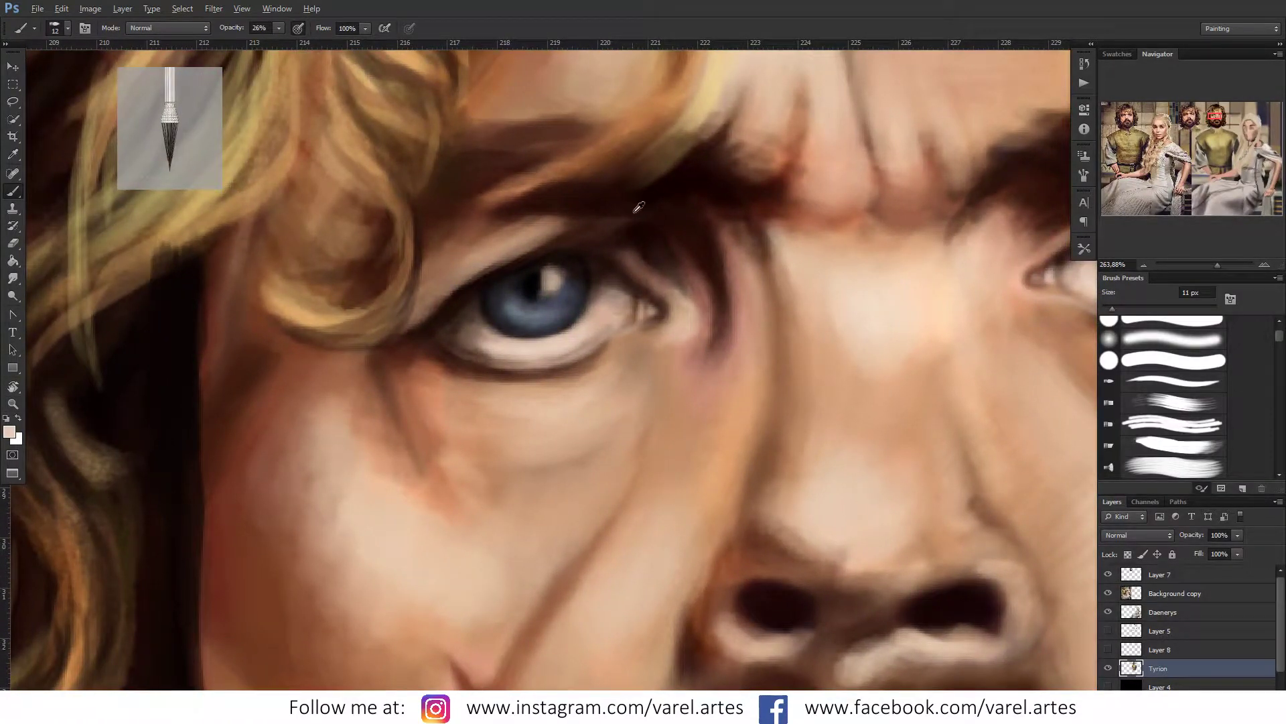
# Step: Sample dark brown from the eyelid and paint soft strokes along the lower lid
pyautogui.keyDown('alt'); pyautogui.click(502, 270); pyautogui.keyUp('alt')
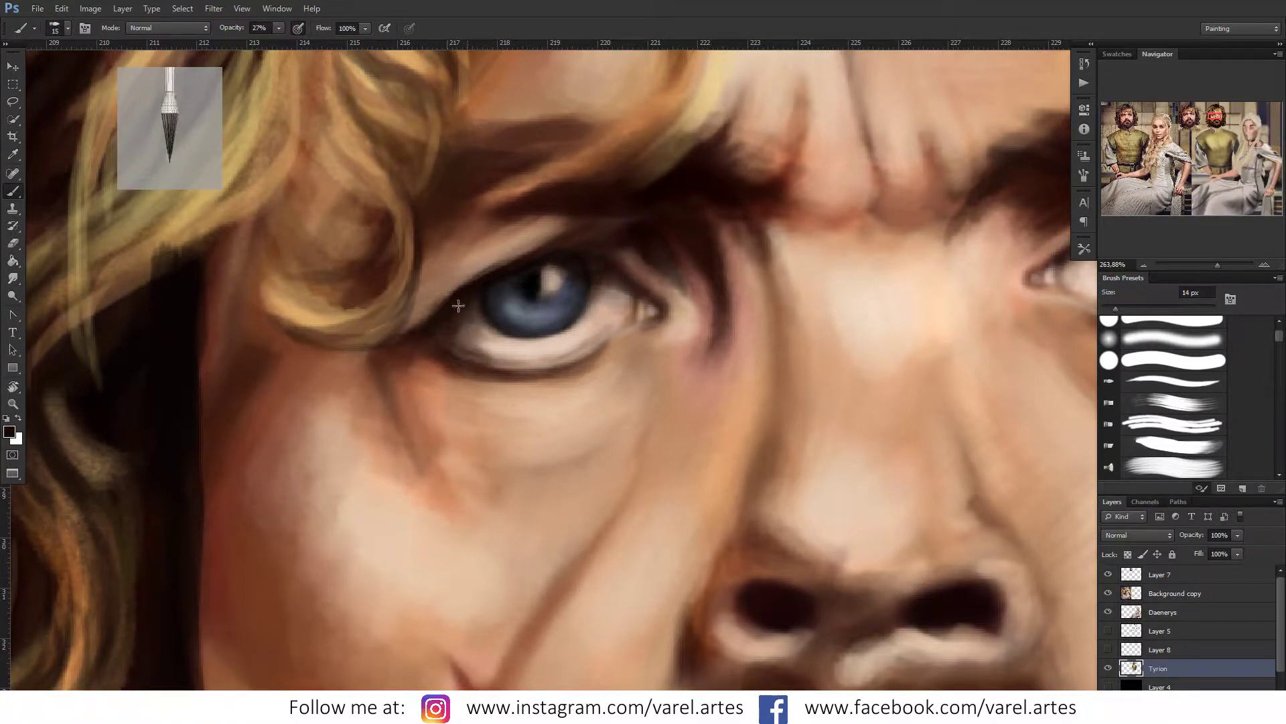
pyautogui.hotkey('alt', 'c')
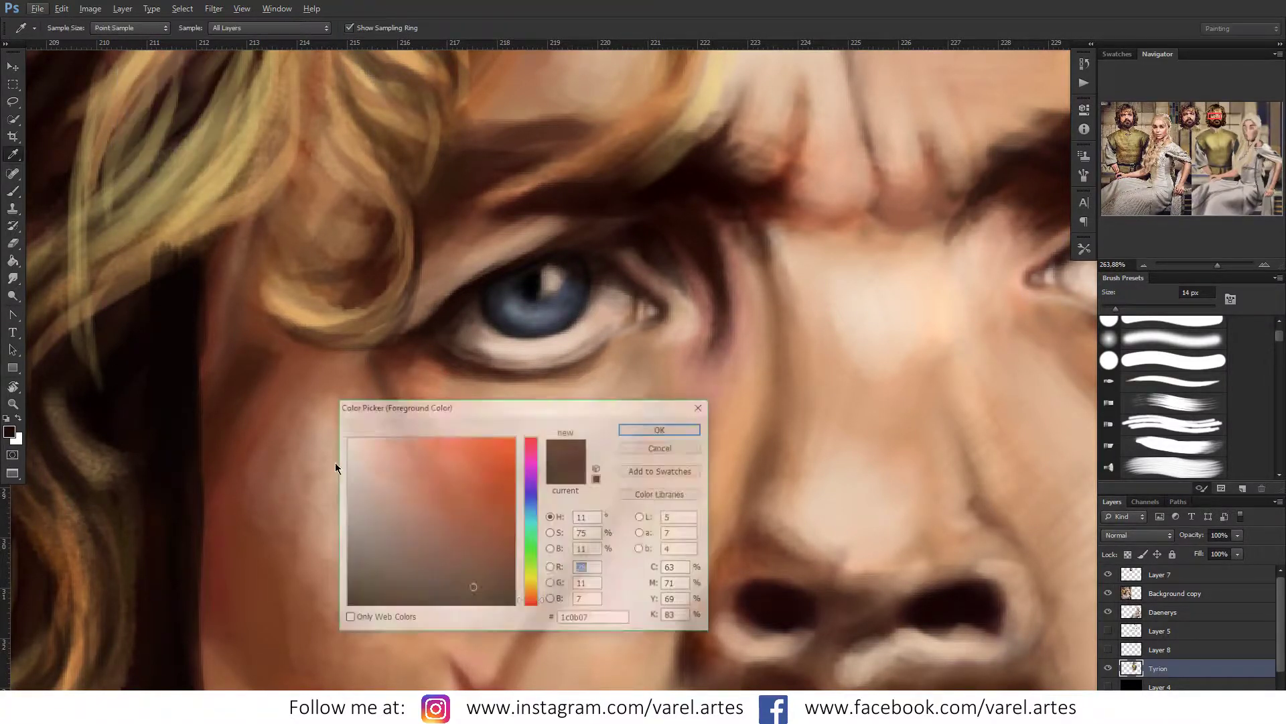
pyautogui.click(663, 428)
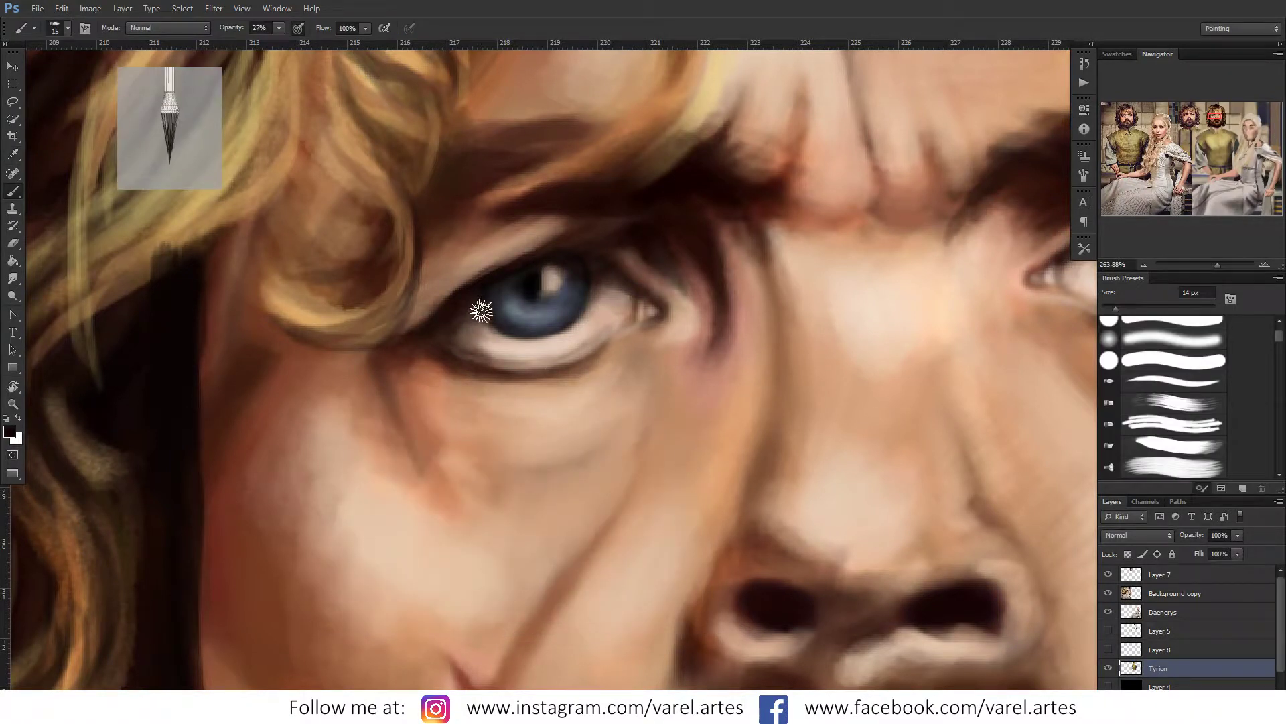
pyautogui.moveTo(469, 319); pyautogui.dragTo(489, 315)
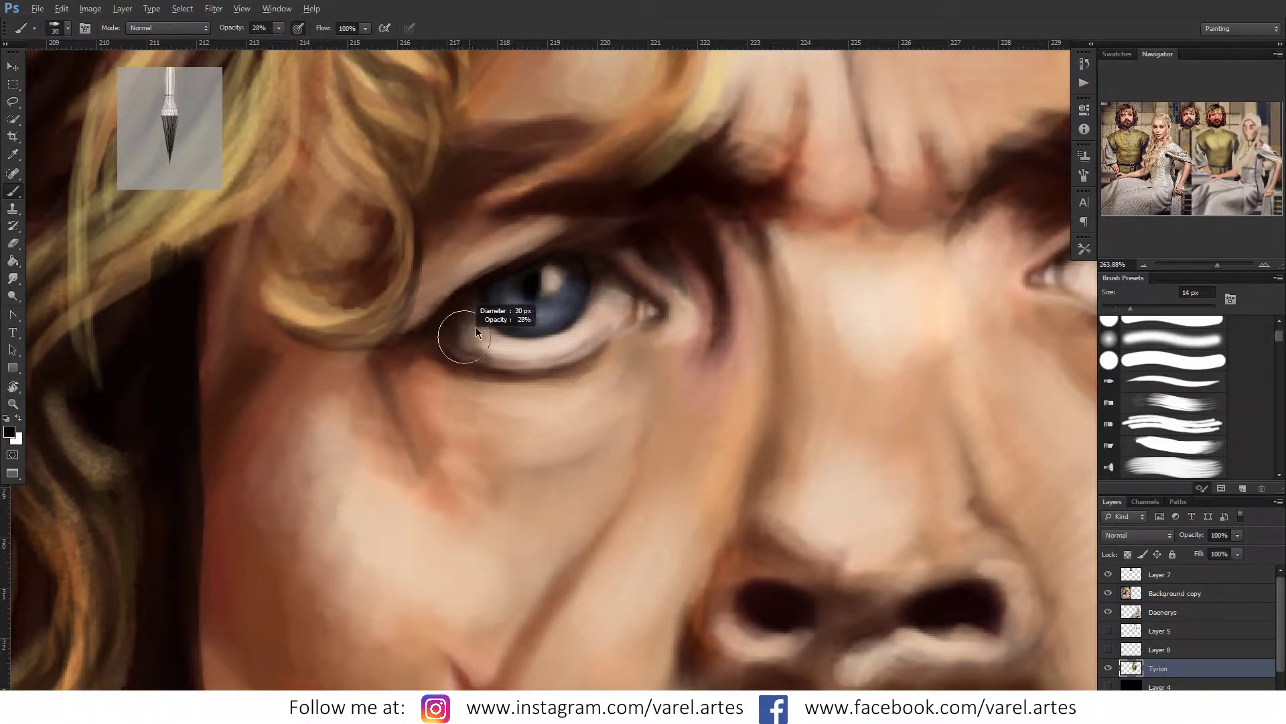
pyautogui.click(467, 299)
pyautogui.press('[')
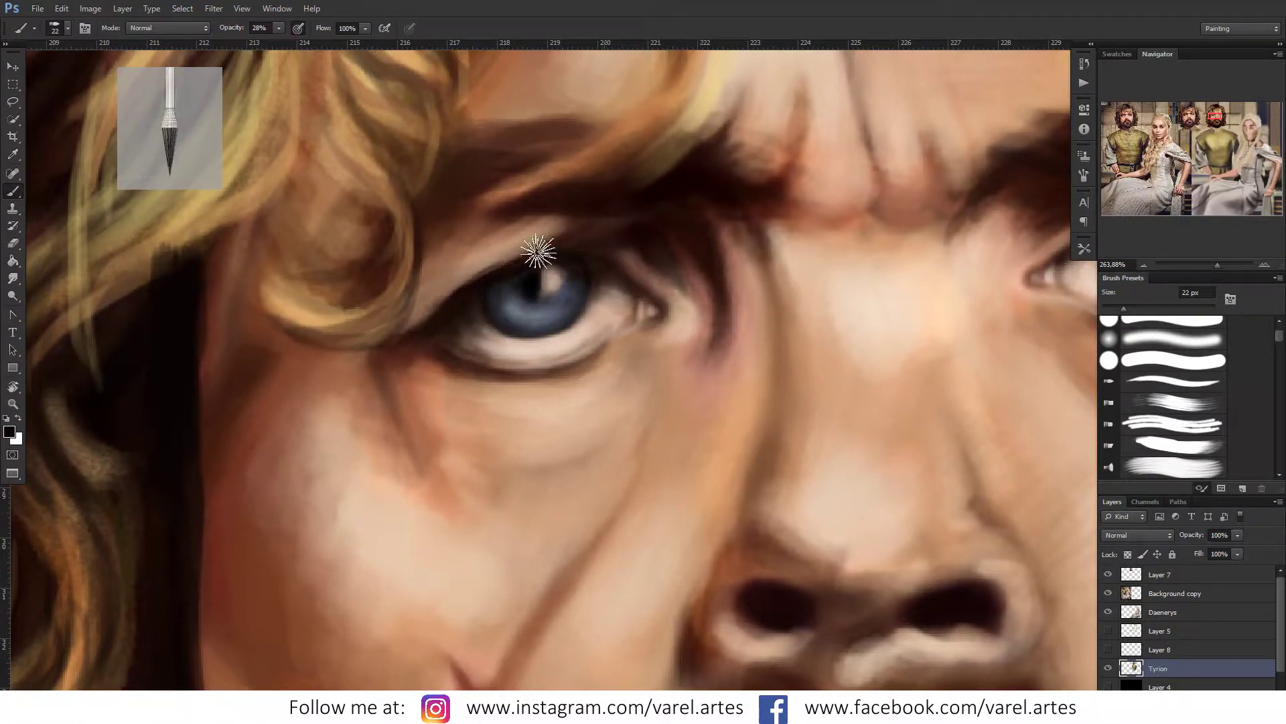
pyautogui.press('[')
pyautogui.press('[')
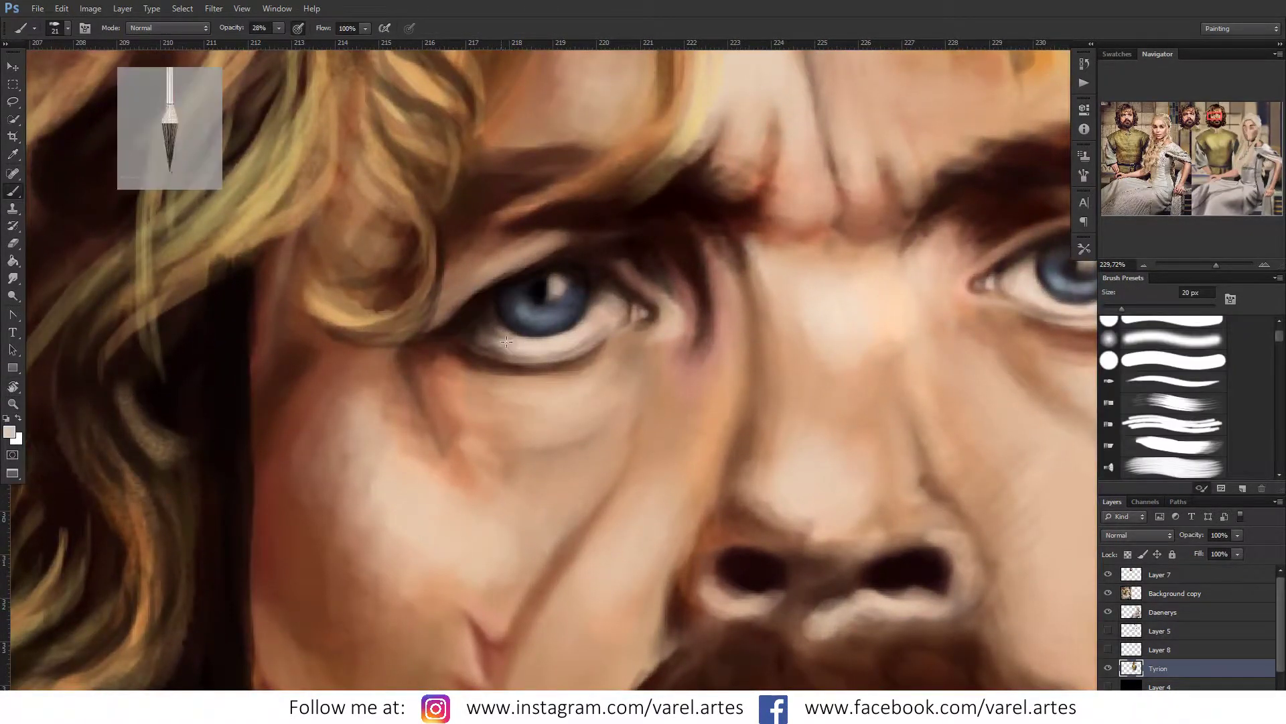
# Step: Add a faint dark stroke to the lower eyelid and zoom to compare with the reference photo
pyautogui.moveTo(506, 342)
pyautogui.mouseDown()
pyautogui.moveTo(493, 308)
pyautogui.moveTo(499, 340)
pyautogui.moveTo(488, 335)
pyautogui.mouseUp()
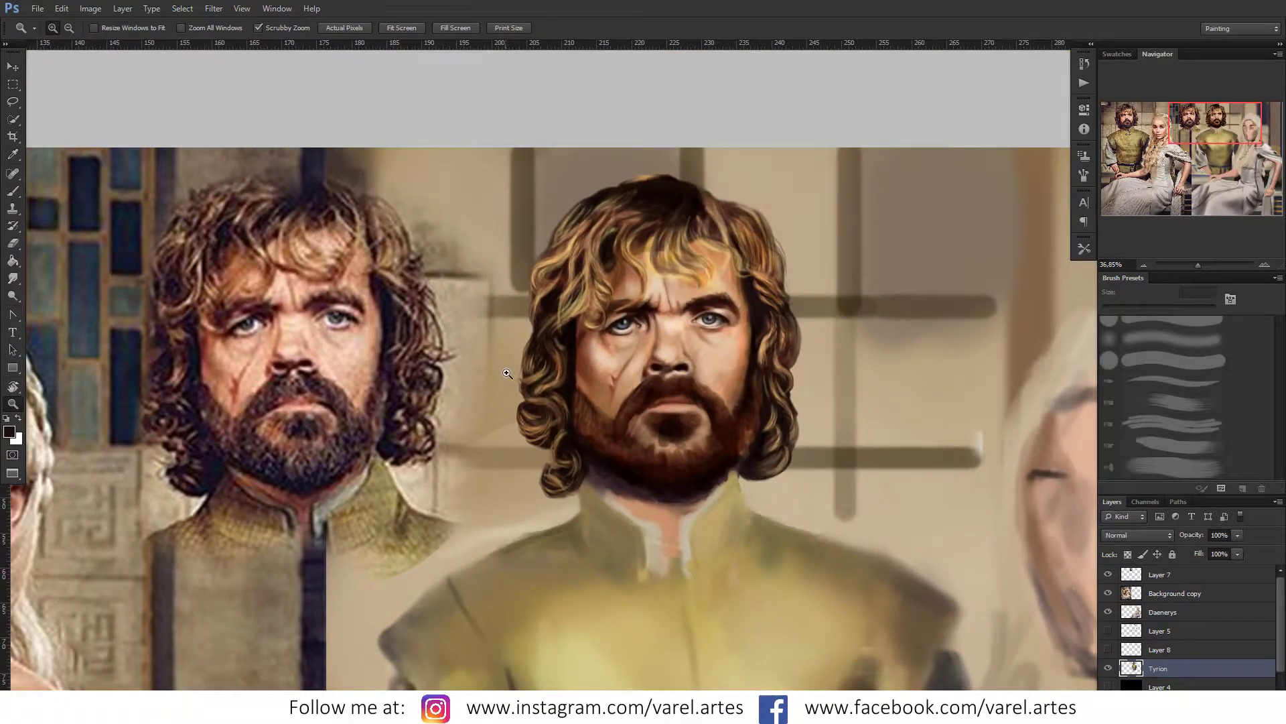
pyautogui.moveTo(507, 373)
pyautogui.mouseDown()
pyautogui.moveTo(537, 369)
pyautogui.moveTo(526, 353)
pyautogui.mouseUp()
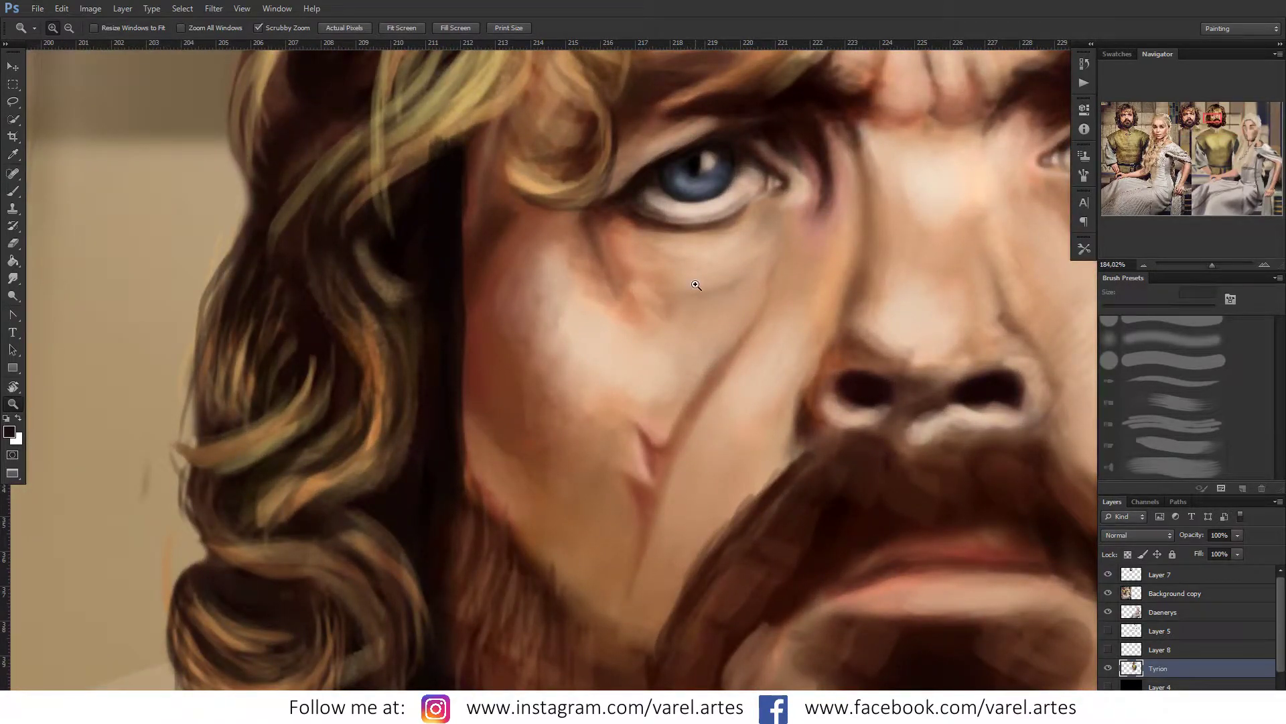
# Step: Sample dark brown and smooth the under-eye crease with a fan bristle tip
pyautogui.press('b')
pyautogui.keyDown('alt'); pyautogui.click(485, 238); pyautogui.keyUp('alt')
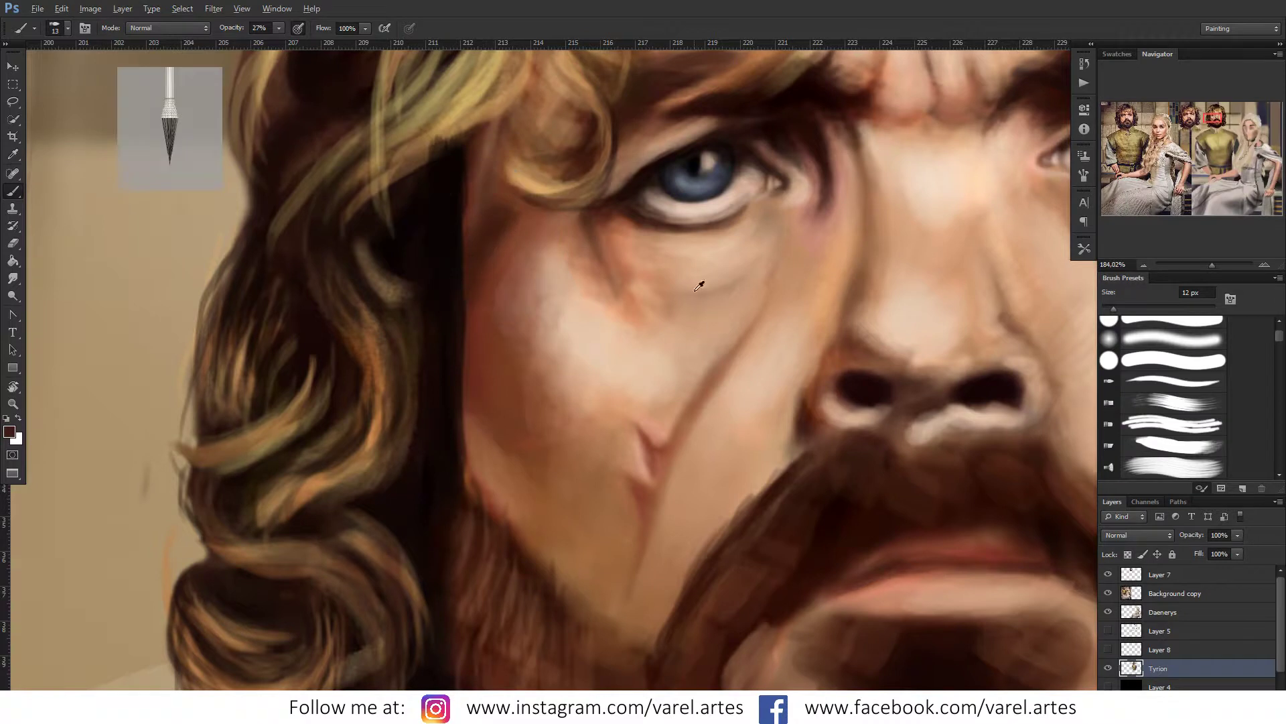
pyautogui.press(']')
pyautogui.press(']')
pyautogui.press(']')
pyautogui.moveTo(675, 288)
pyautogui.mouseDown()
pyautogui.moveTo(743, 268)
pyautogui.moveTo(684, 295)
pyautogui.mouseUp()
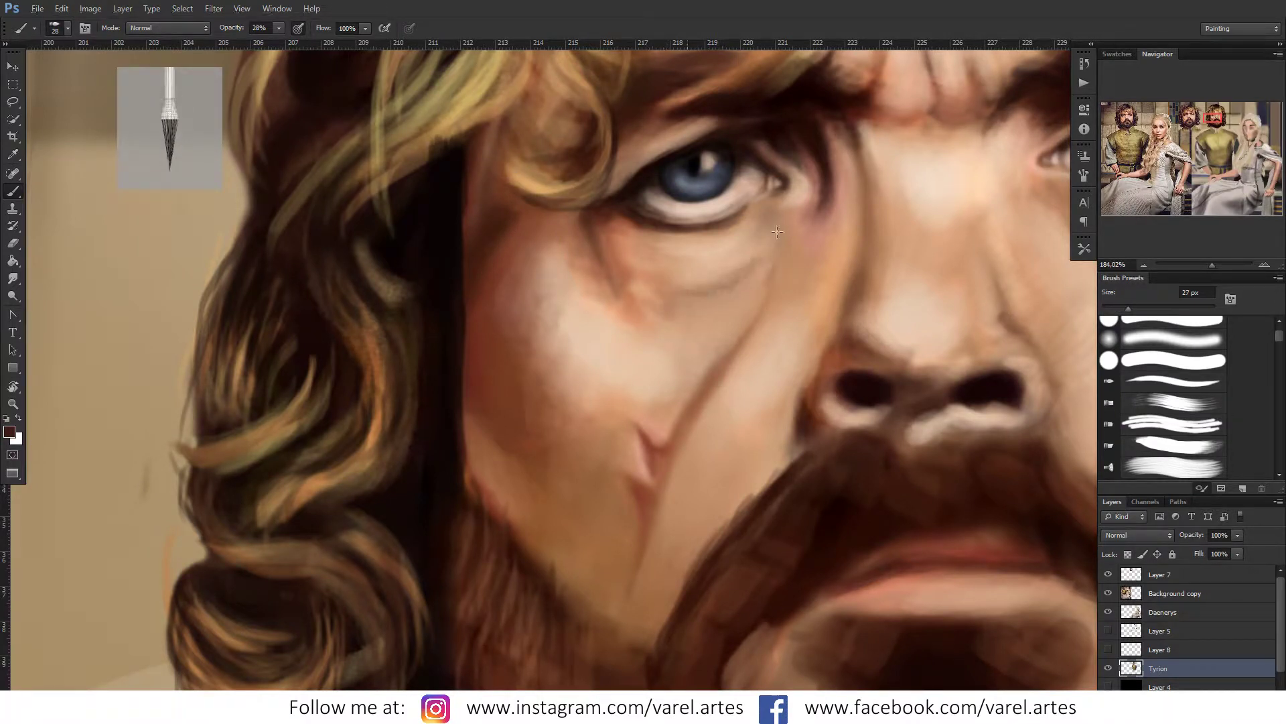
pyautogui.press(']')
pyautogui.press(']')
pyautogui.press(']')
pyautogui.rightClick(700, 305)
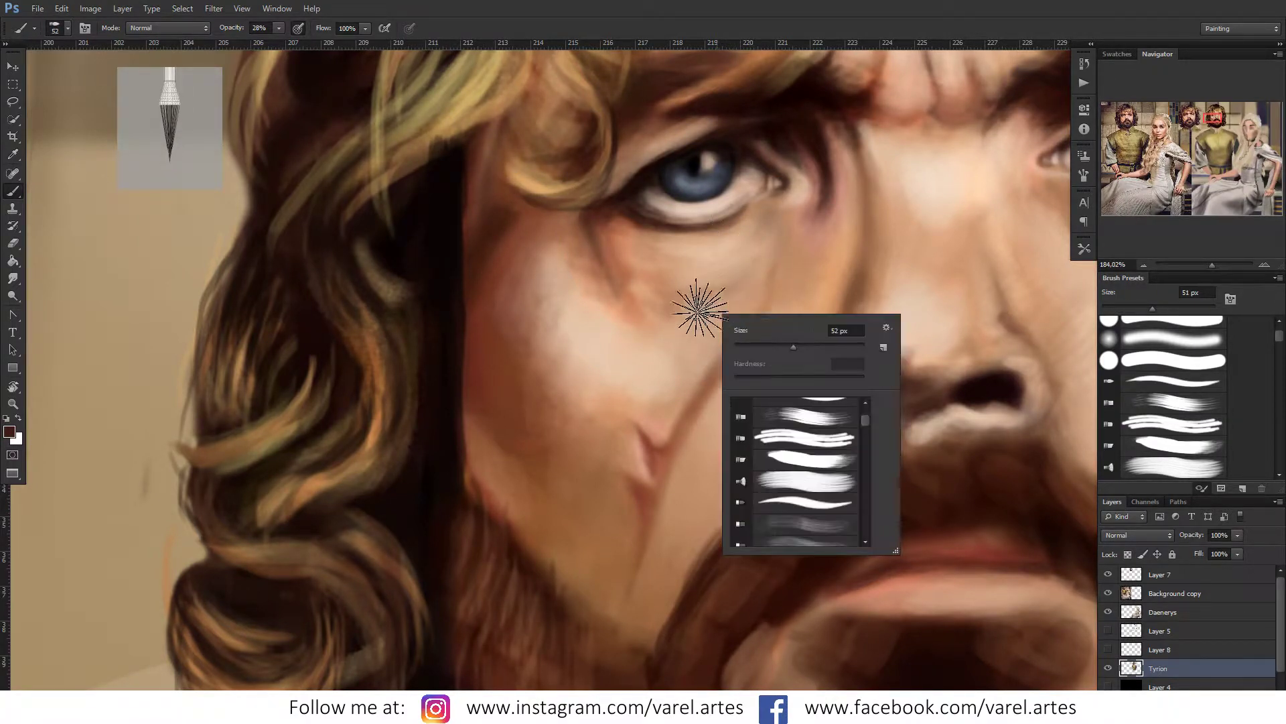
pyautogui.click(831, 418)
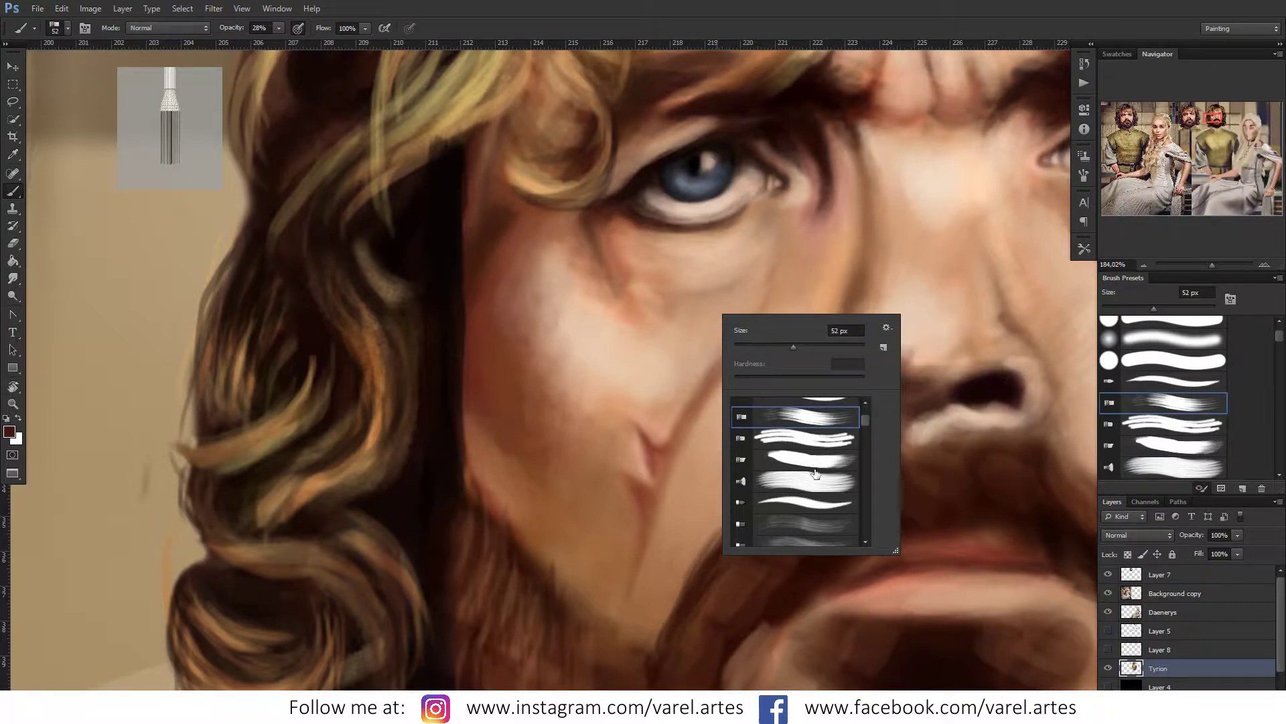
pyautogui.click(815, 473)
pyautogui.press('Return')
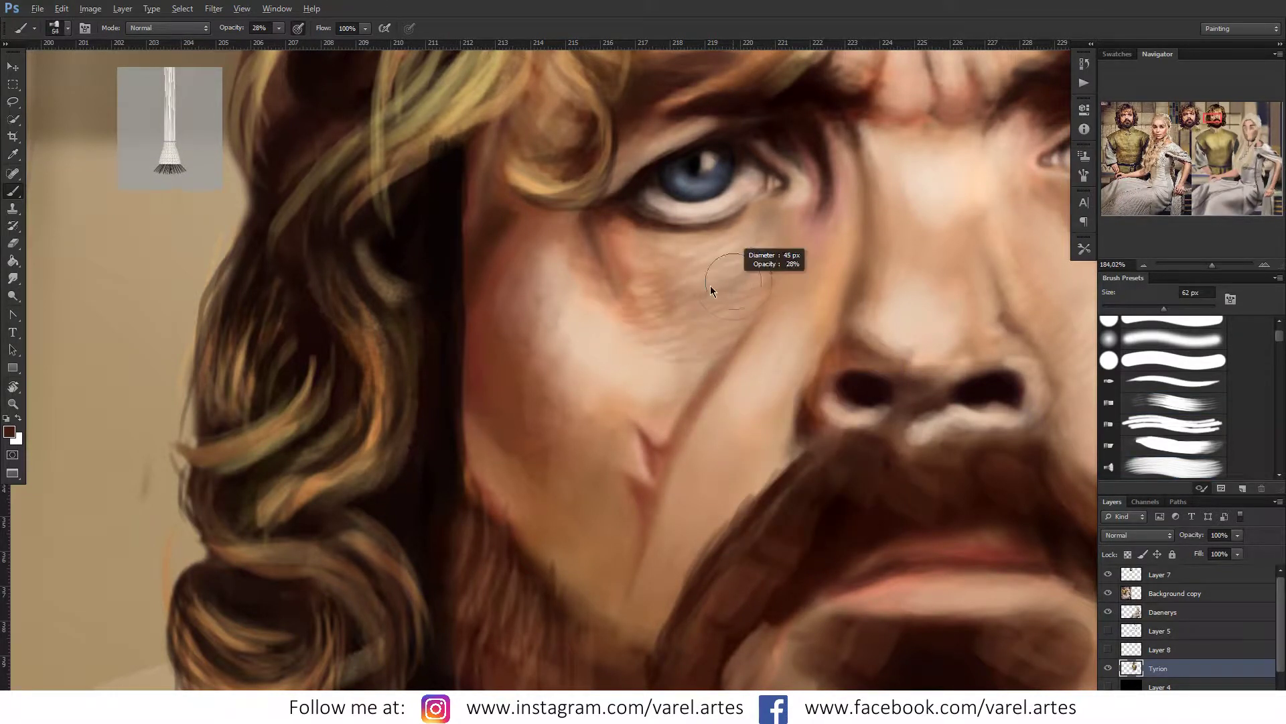
pyautogui.moveTo(704, 295)
pyautogui.mouseDown()
pyautogui.moveTo(741, 267)
pyautogui.moveTo(660, 295)
pyautogui.moveTo(718, 282)
pyautogui.moveTo(653, 257)
pyautogui.mouseUp()
# Step: Switch to a numbered bristle tip and sample brown and light peach tones under the eye
pyautogui.keyDown('alt'); pyautogui.click(711, 260); pyautogui.keyUp('alt')
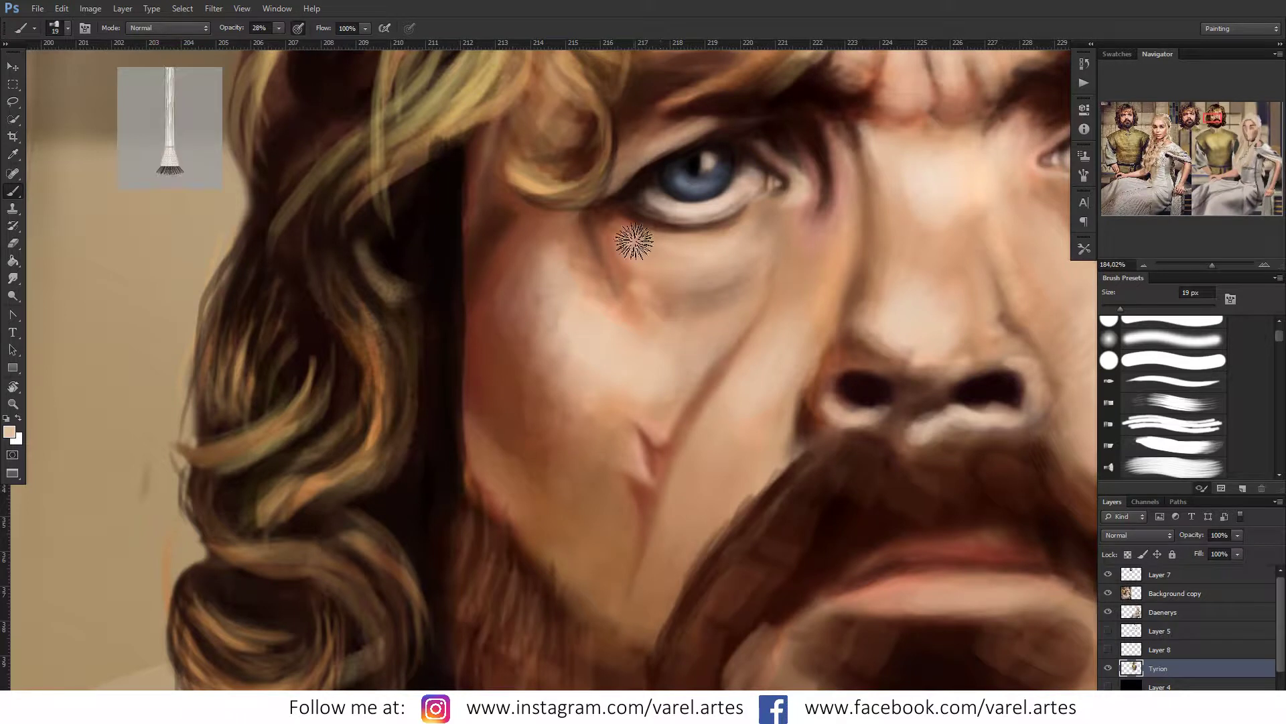
pyautogui.rightClick(662, 280)
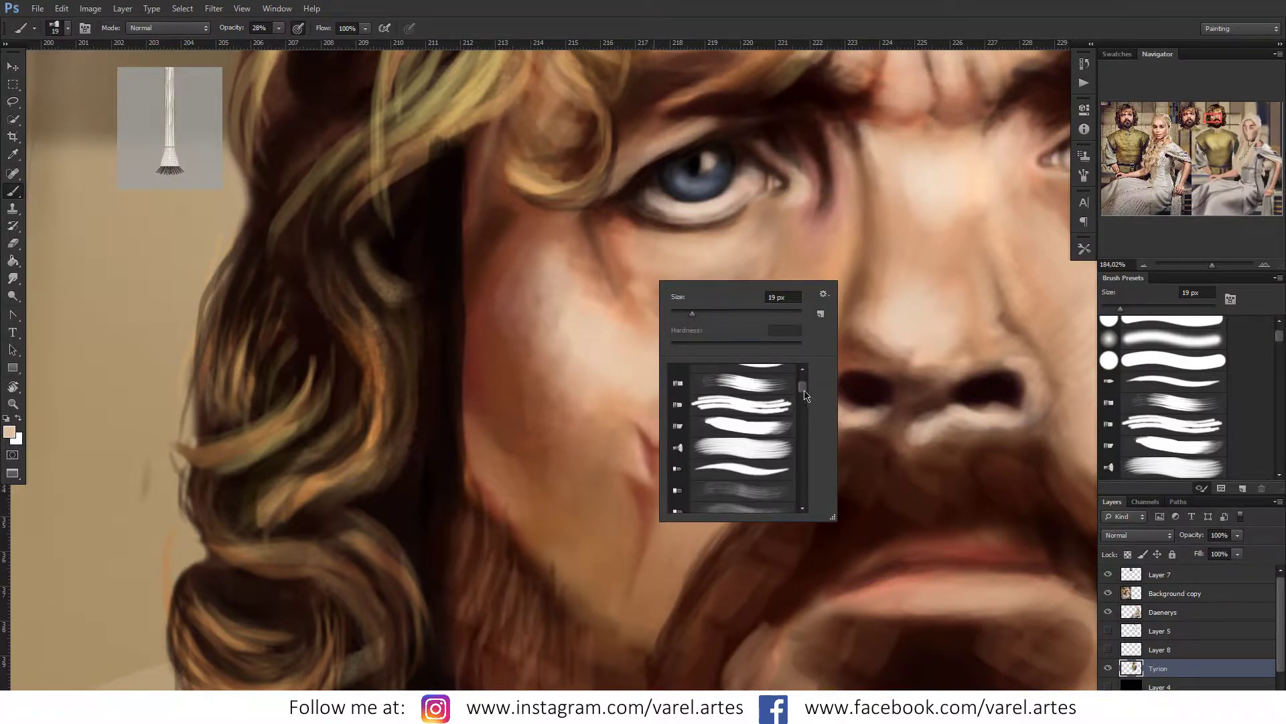
pyautogui.moveTo(804, 395); pyautogui.dragTo(804, 429)
pyautogui.click(782, 434)
pyautogui.click(588, 339)
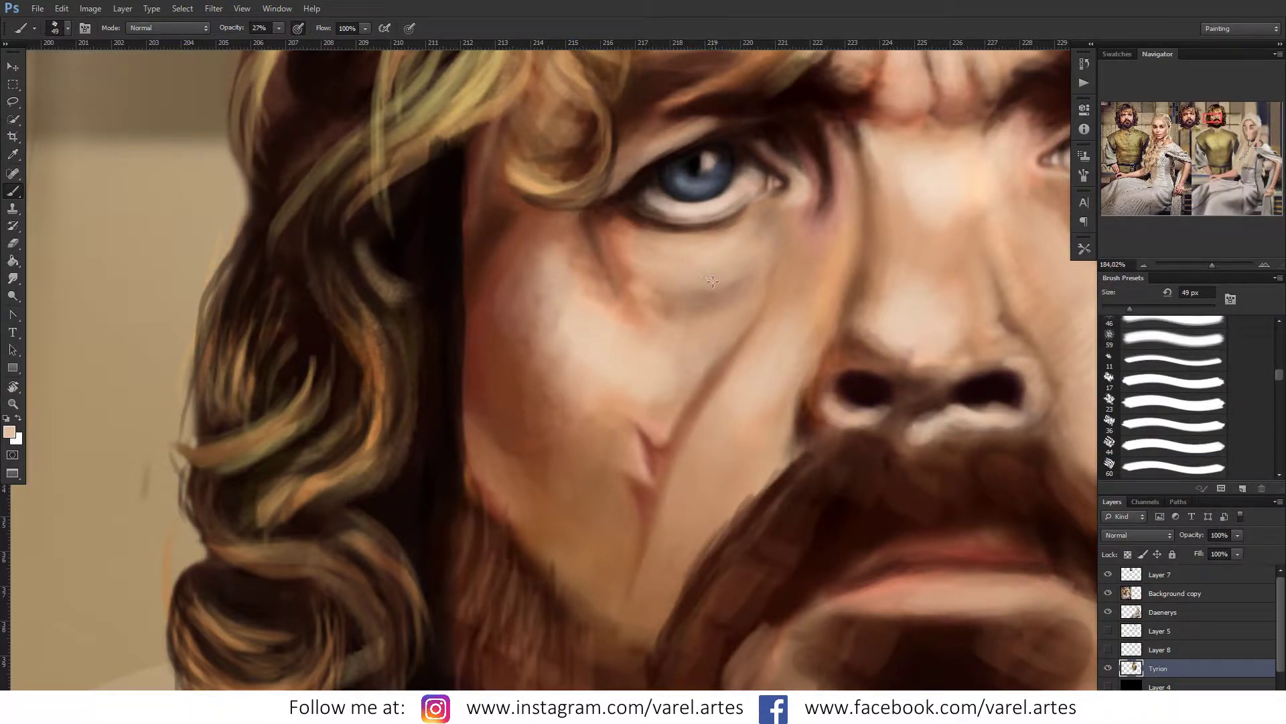
pyautogui.moveTo(767, 235); pyautogui.dragTo(757, 232)
pyautogui.keyDown('alt'); pyautogui.click(597, 252); pyautogui.keyUp('alt')
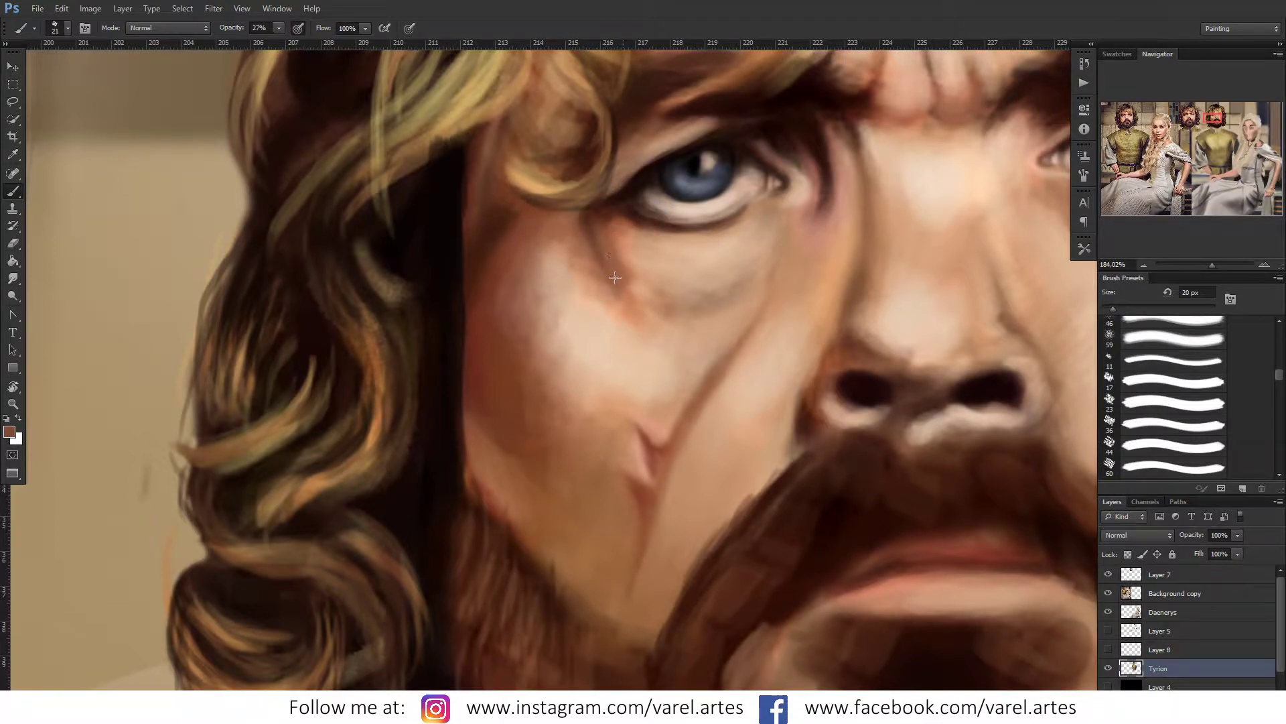
pyautogui.keyDown('alt'); pyautogui.click(625, 245); pyautogui.keyUp('alt')
pyautogui.moveTo(735, 272); pyautogui.dragTo(695, 288)
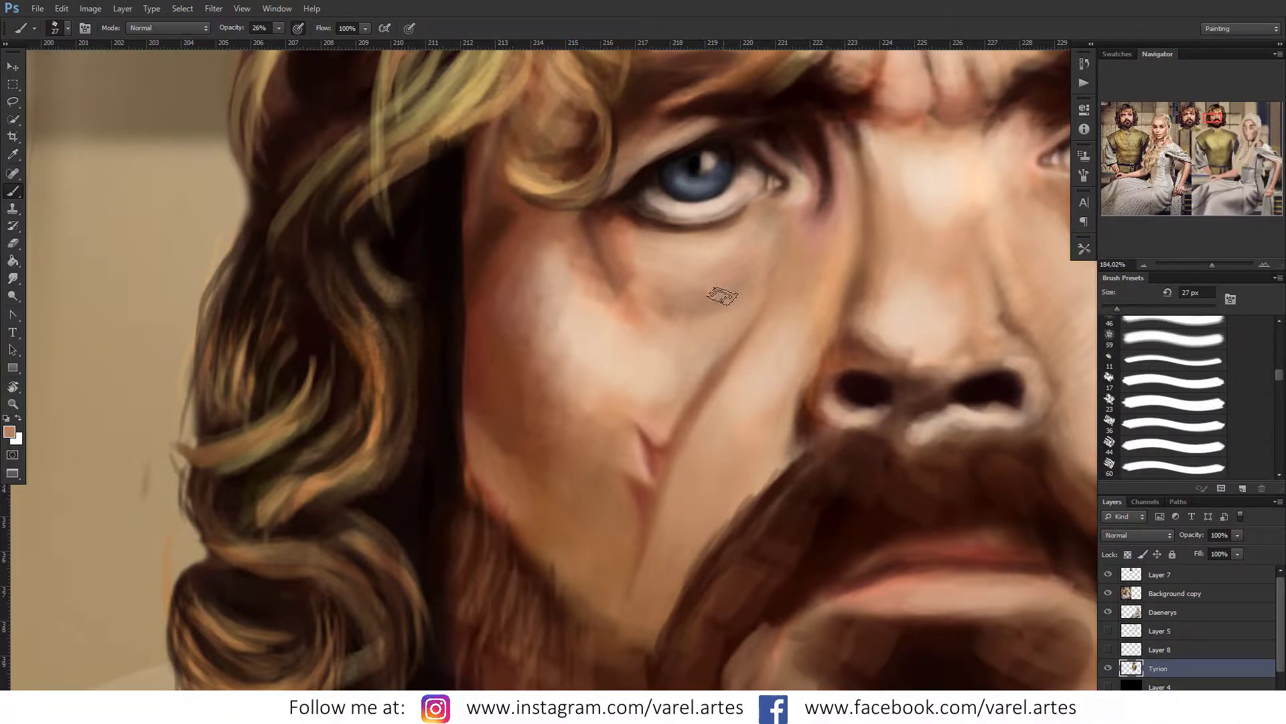
# Step: Zoom out to both portraits and set a bright orange painting colour
pyautogui.press('z')
pyautogui.moveTo(677, 308); pyautogui.dragTo(634, 373)
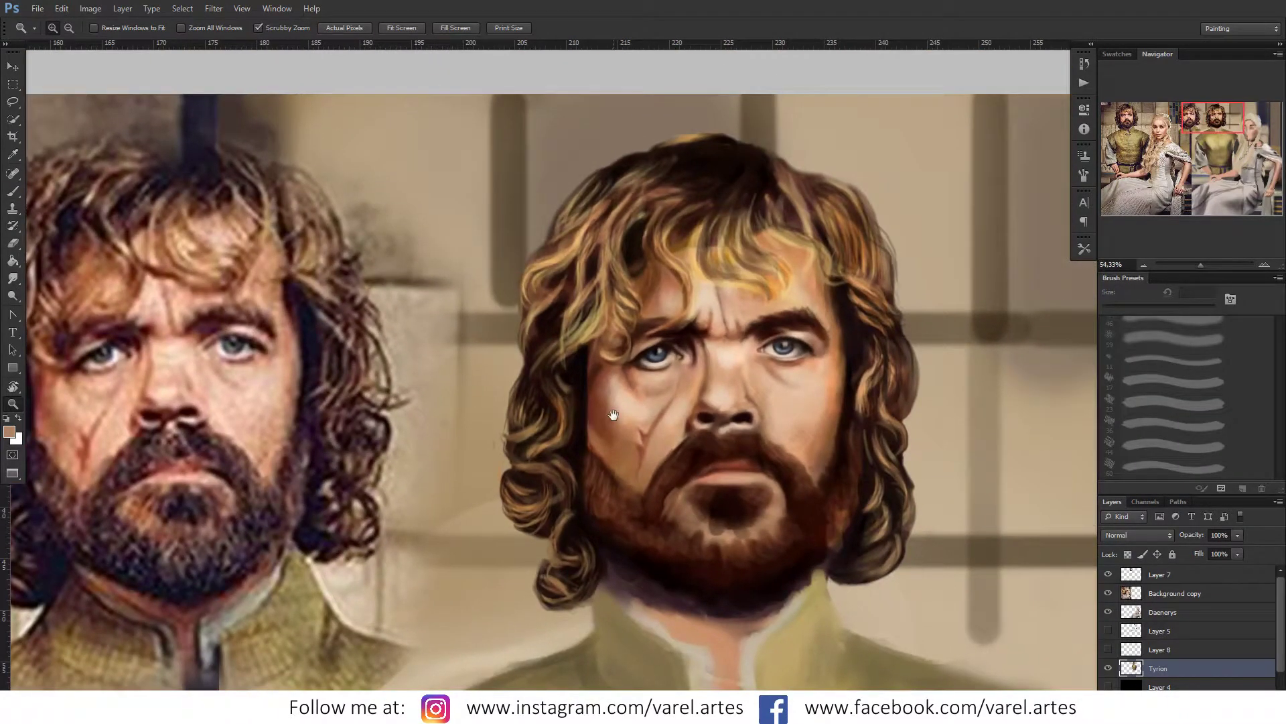
pyautogui.press('b')
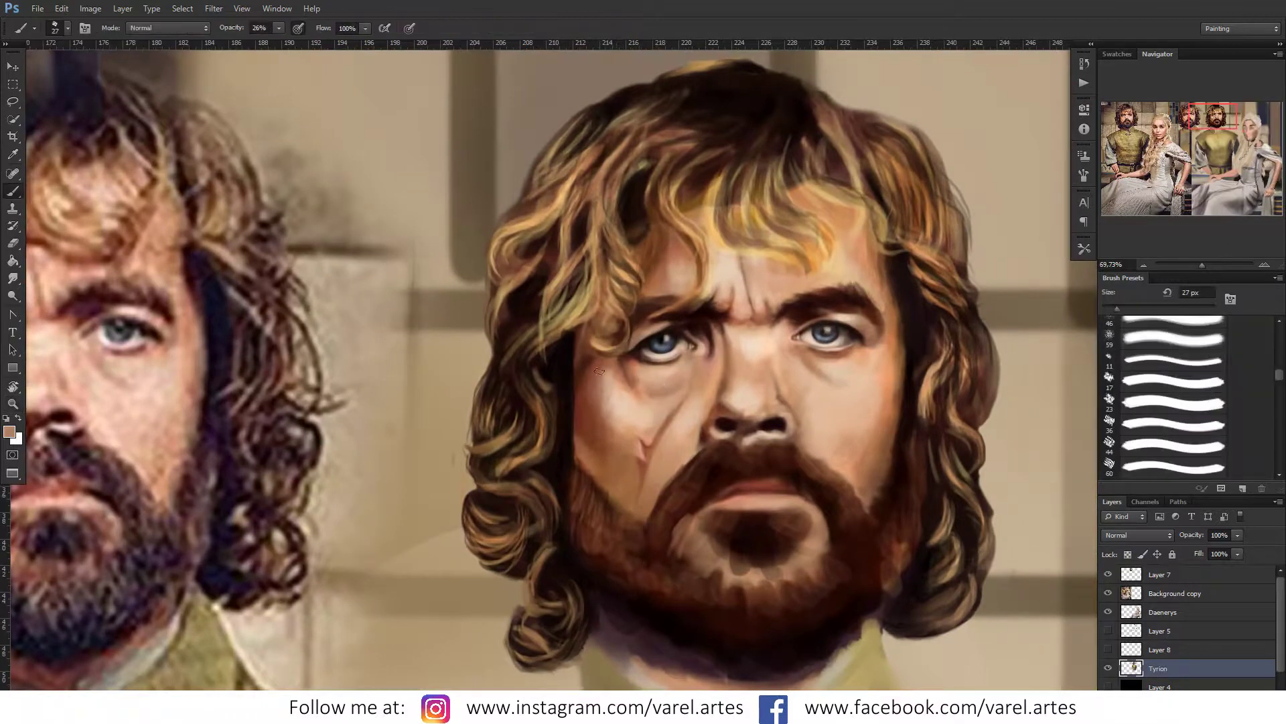
pyautogui.press('i')
pyautogui.moveTo(532, 582); pyautogui.dragTo(534, 605)
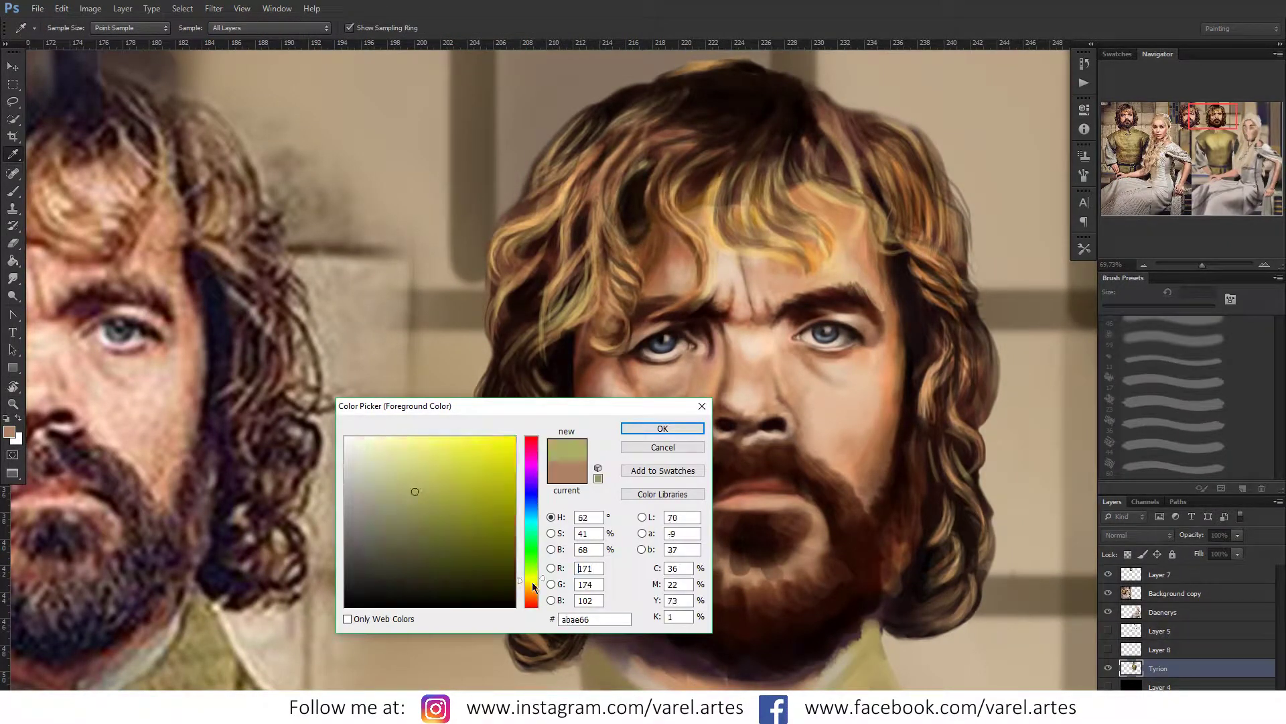
pyautogui.moveTo(510, 532); pyautogui.dragTo(477, 448)
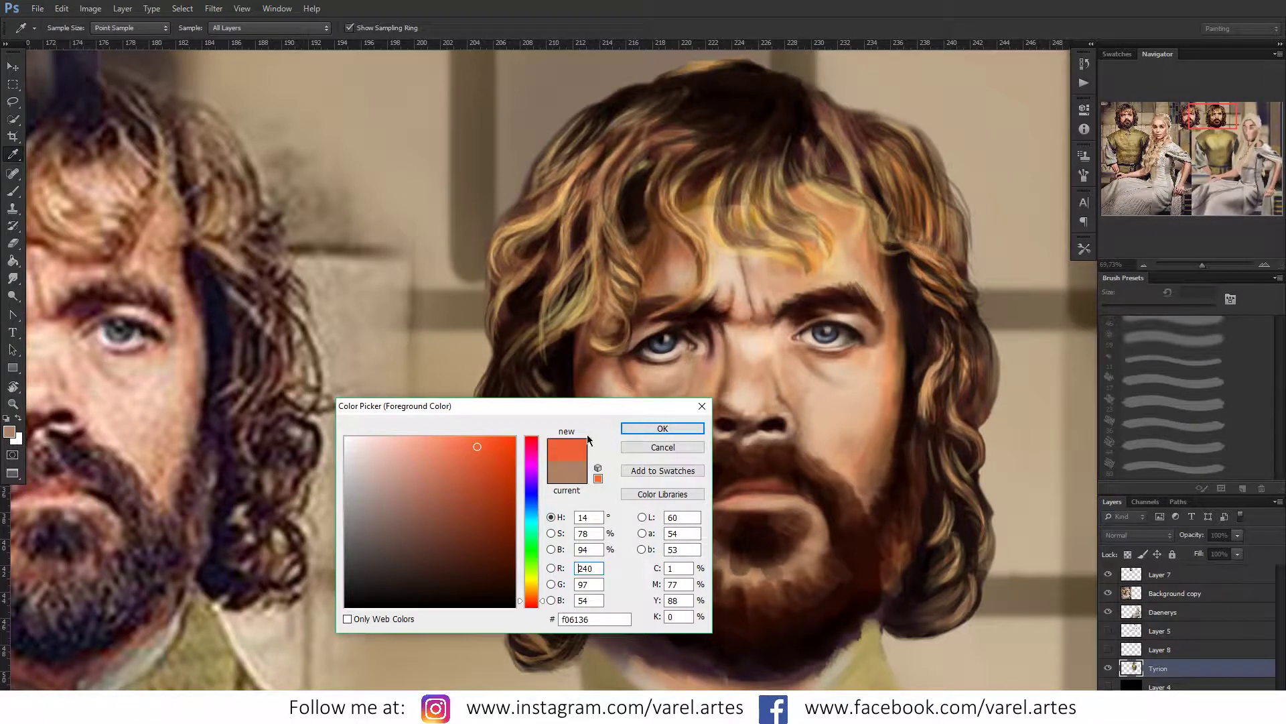
pyautogui.click(662, 428)
pyautogui.press('b')
# Step: Enlarge the brush and sample a skin tone from the face beside the eye
pyautogui.moveTo(603, 411); pyautogui.dragTo(758, 371)
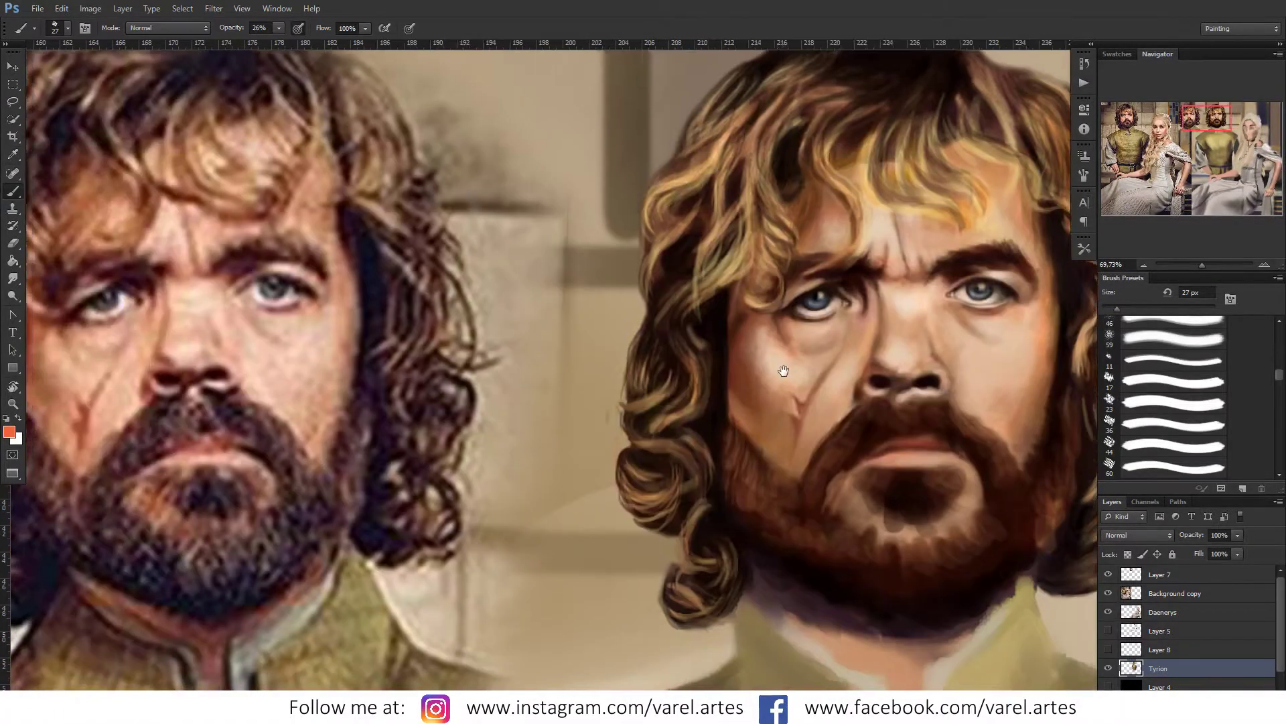
pyautogui.press(']')
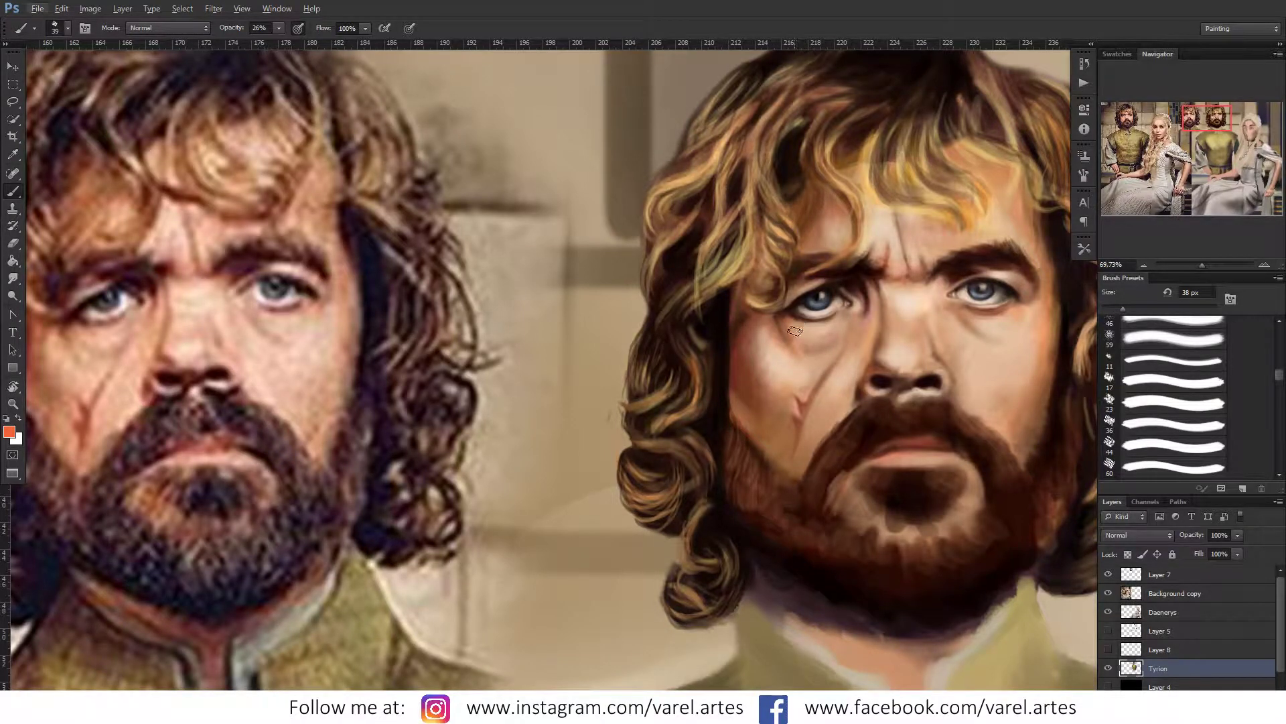
pyautogui.keyDown('alt'); pyautogui.click(797, 329); pyautogui.keyUp('alt')
# Step: Sample a lighter peach below the left eye and resize the brush for soft under-eye strokes
pyautogui.scroll(5, 794, 351)
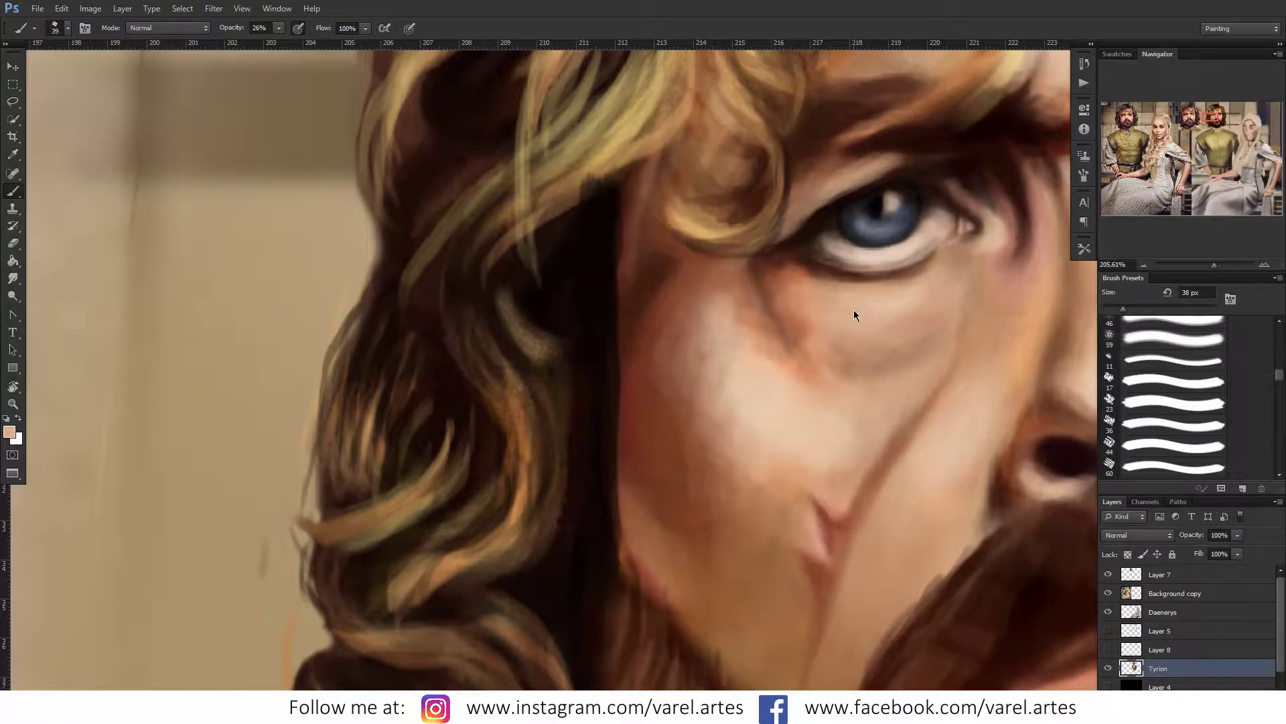
pyautogui.press('[')
pyautogui.press('[')
pyautogui.press('[')
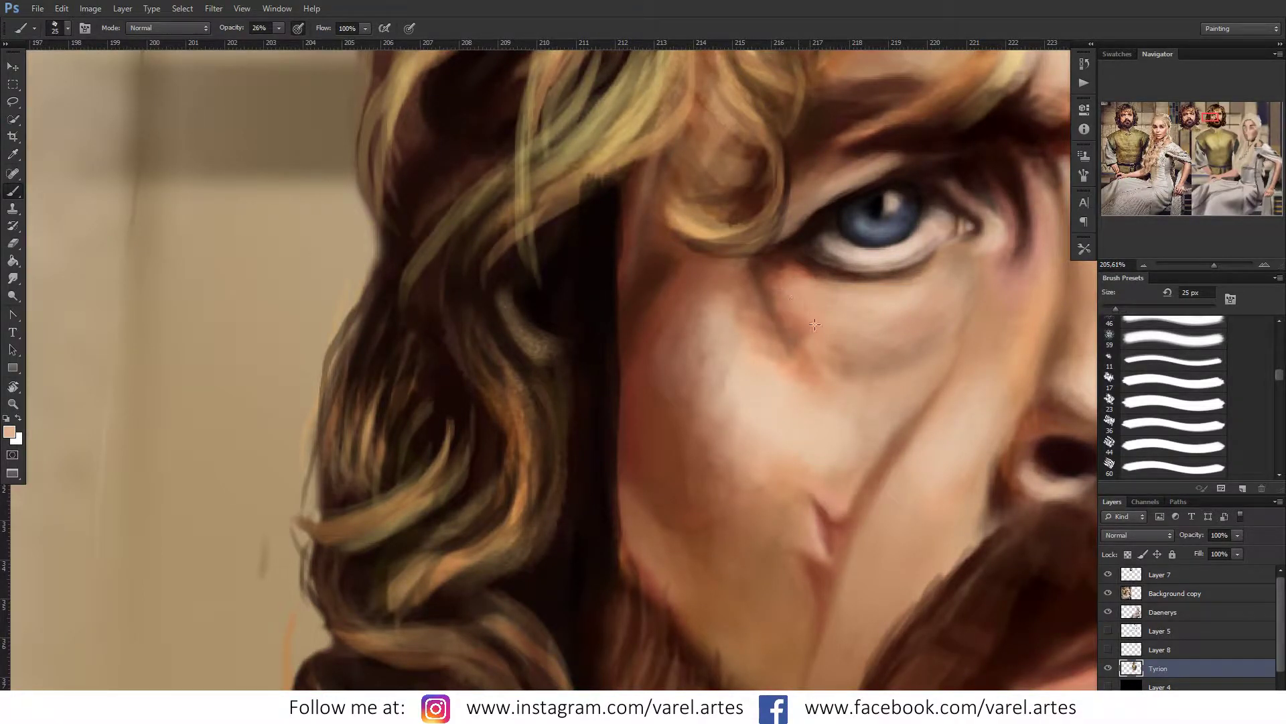
pyautogui.press('[')
pyautogui.press('[')
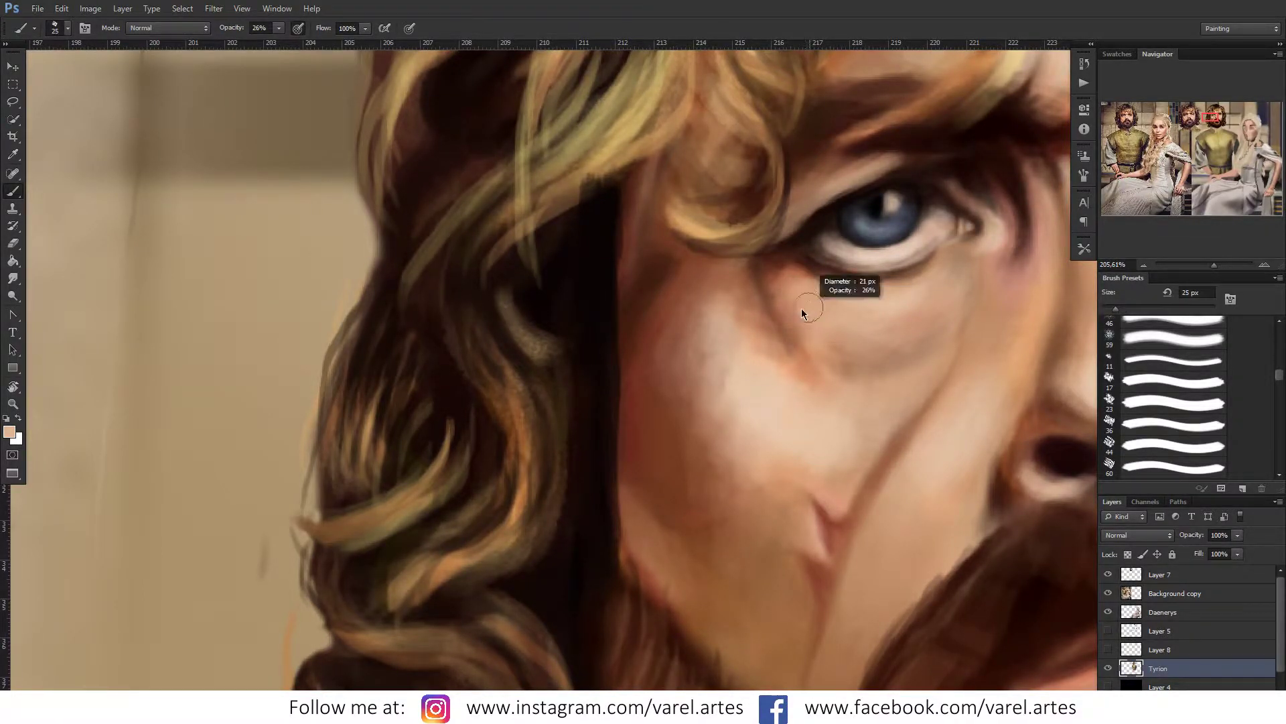
pyautogui.keyDown('alt'); pyautogui.click(898, 274); pyautogui.keyUp('alt')
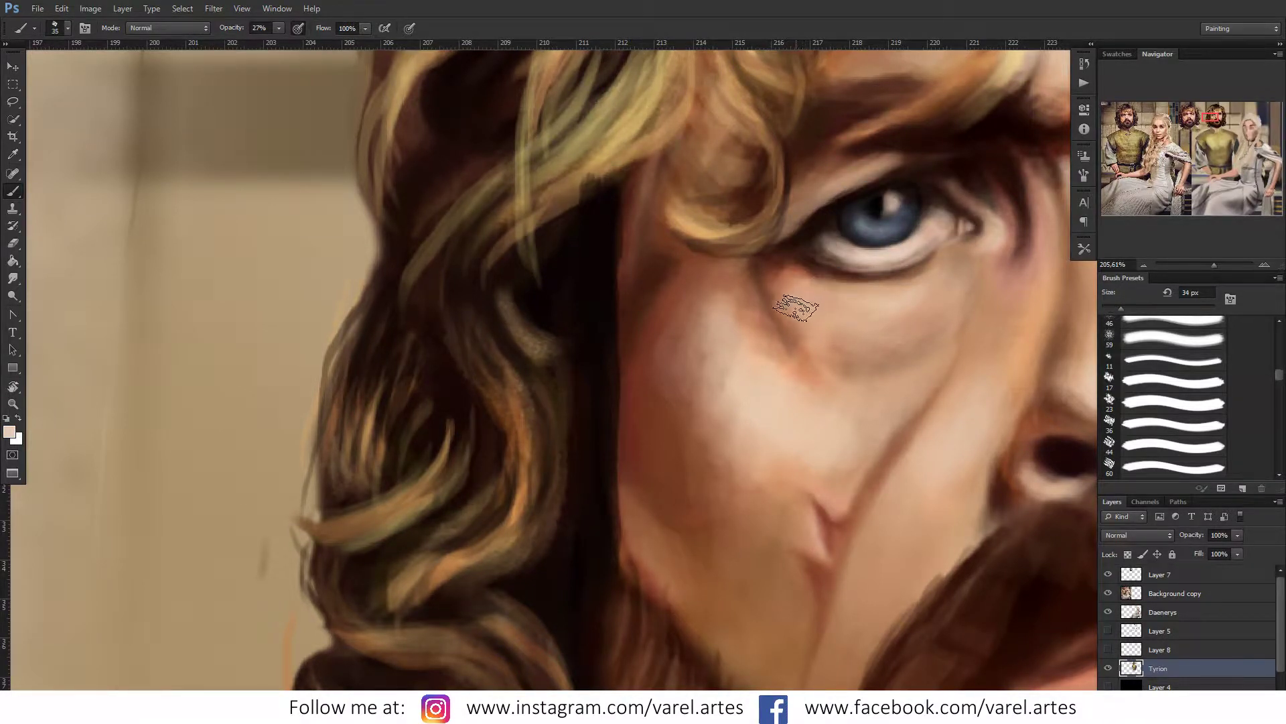
pyautogui.press(']')
pyautogui.press(']')
pyautogui.press(']')
pyautogui.press('[')
pyautogui.press('[')
pyautogui.press(']')
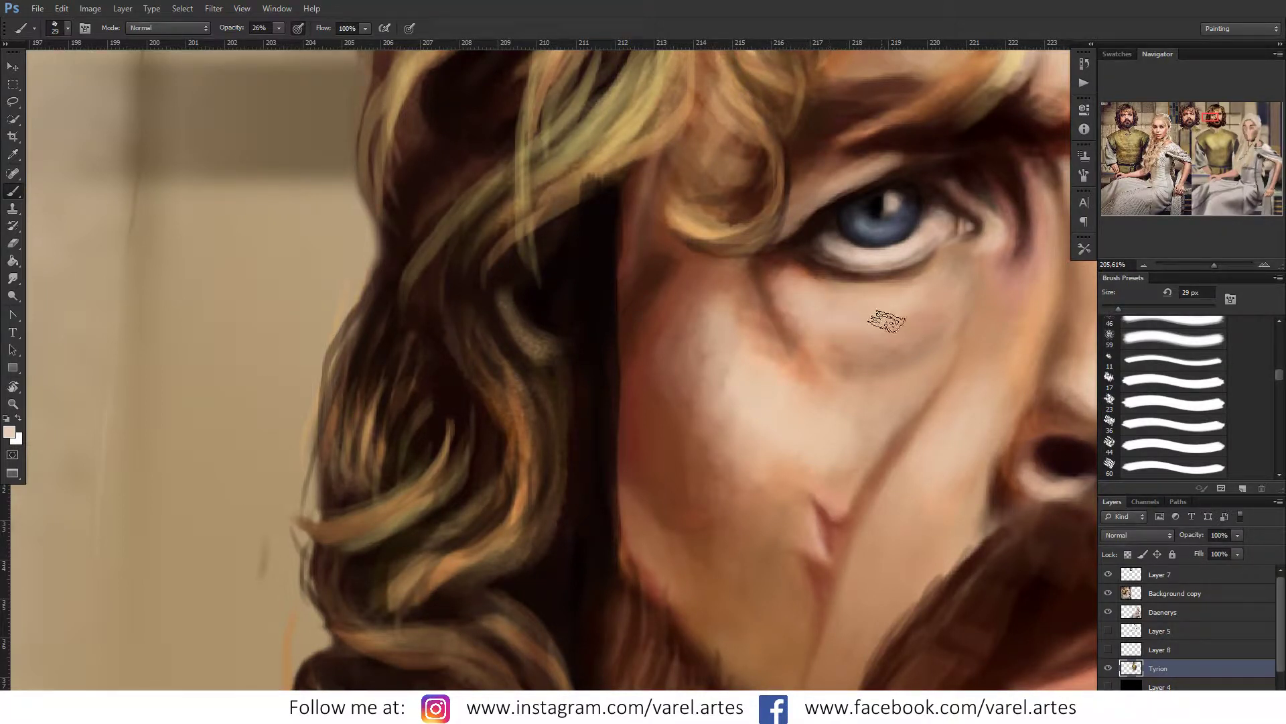
pyautogui.keyDown('alt'); pyautogui.moveTo(866, 309); pyautogui.dragTo(838, 295); pyautogui.keyUp('alt')
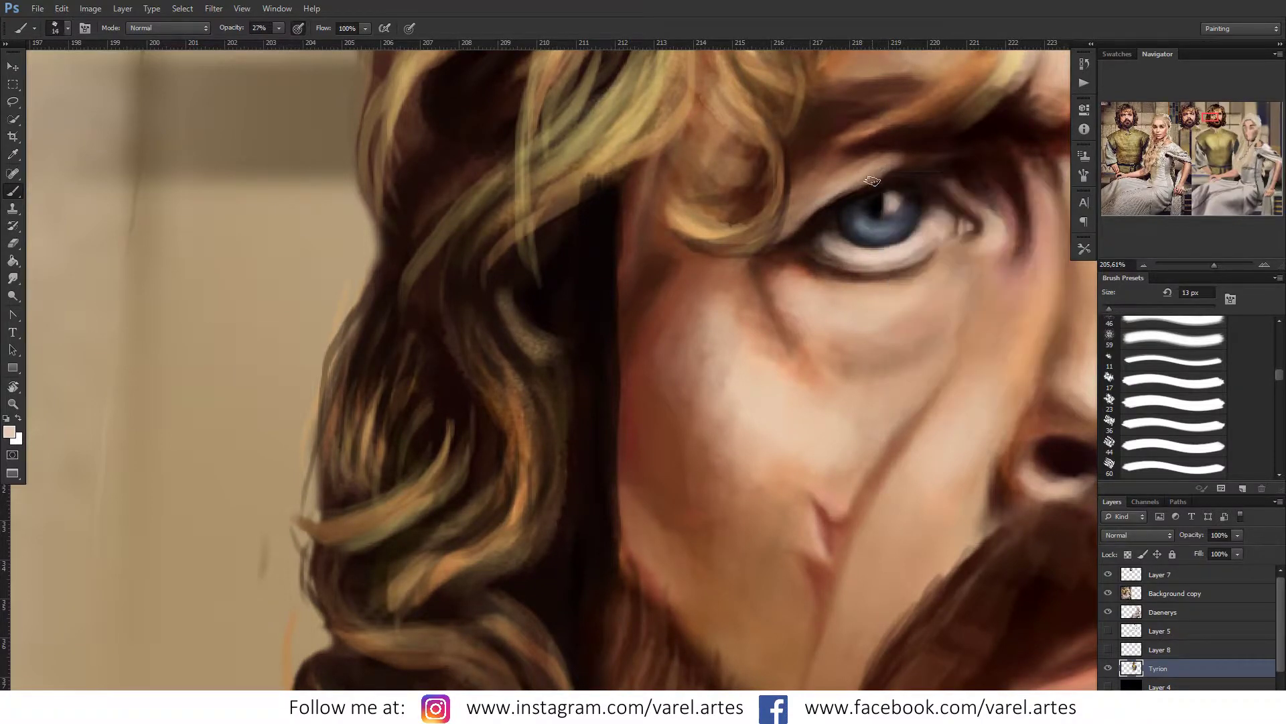
pyautogui.press('z')
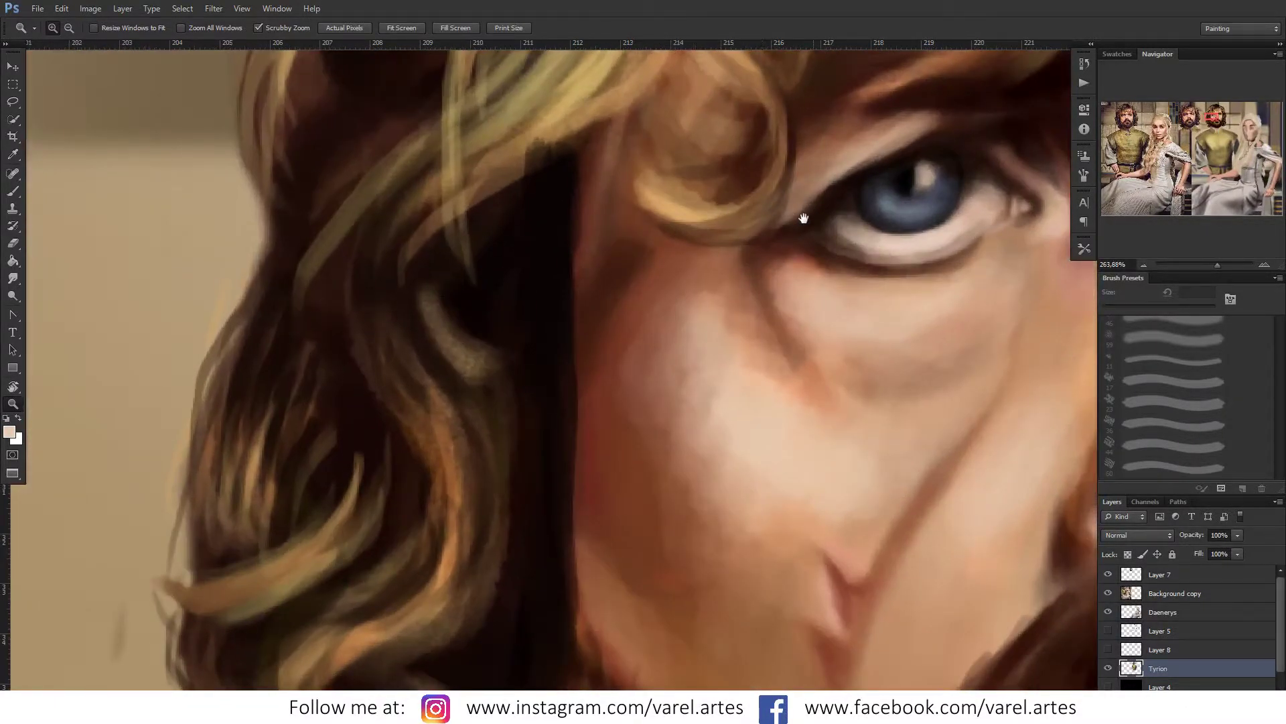
# Step: Zoom into the eye and paint thin dark strokes along its inner corner and lid line
pyautogui.moveTo(710, 282); pyautogui.dragTo(756, 281)
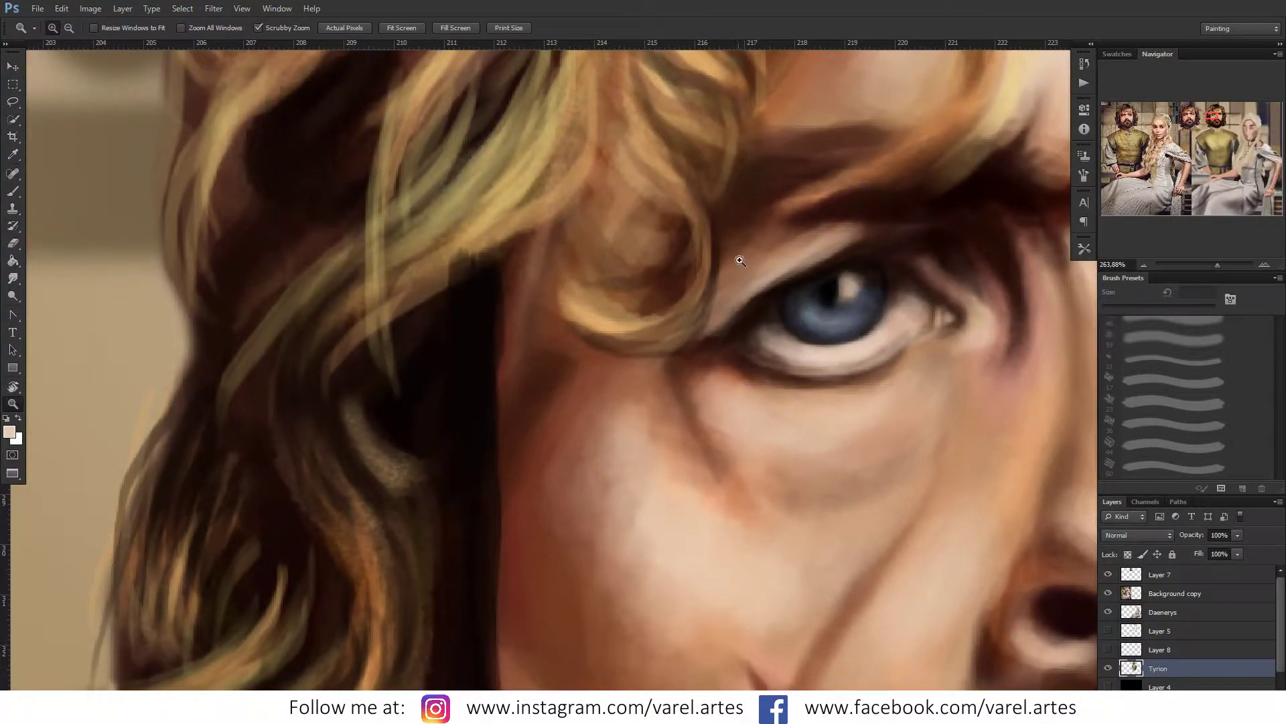
pyautogui.press('b')
pyautogui.keyDown('alt'); pyautogui.click(977, 189); pyautogui.keyUp('alt')
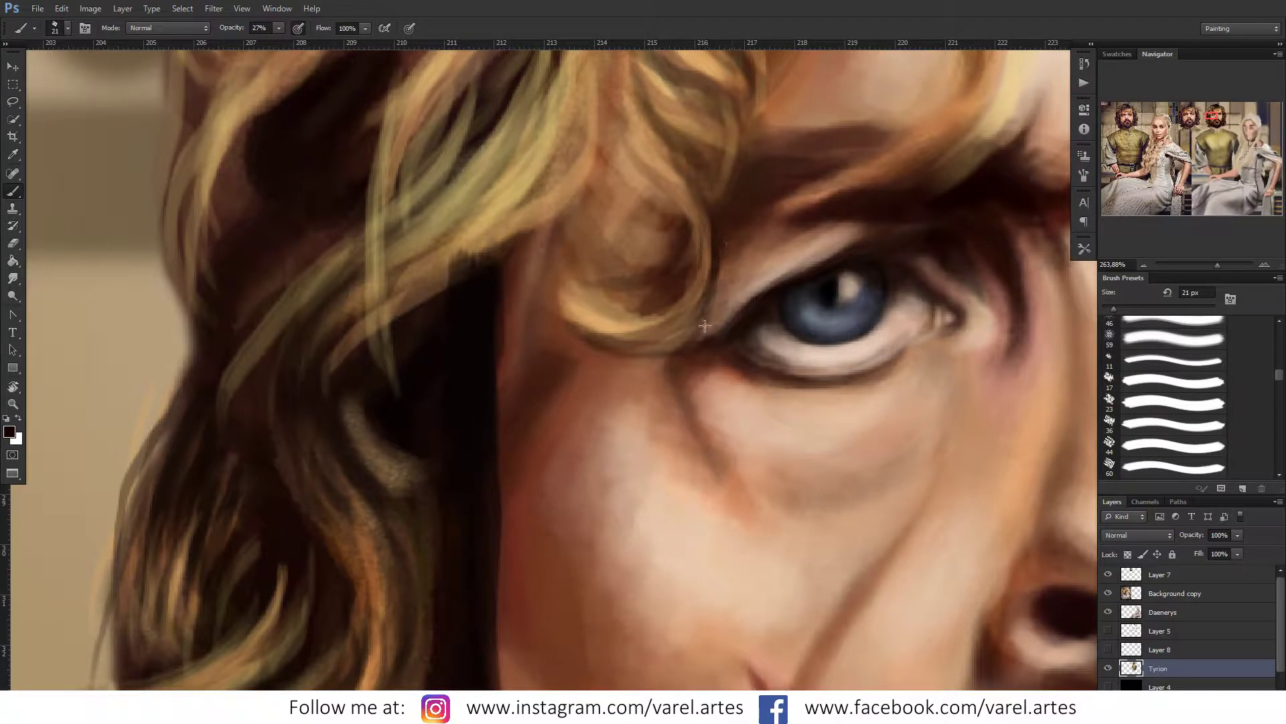
pyautogui.moveTo(721, 258); pyautogui.dragTo(712, 258)
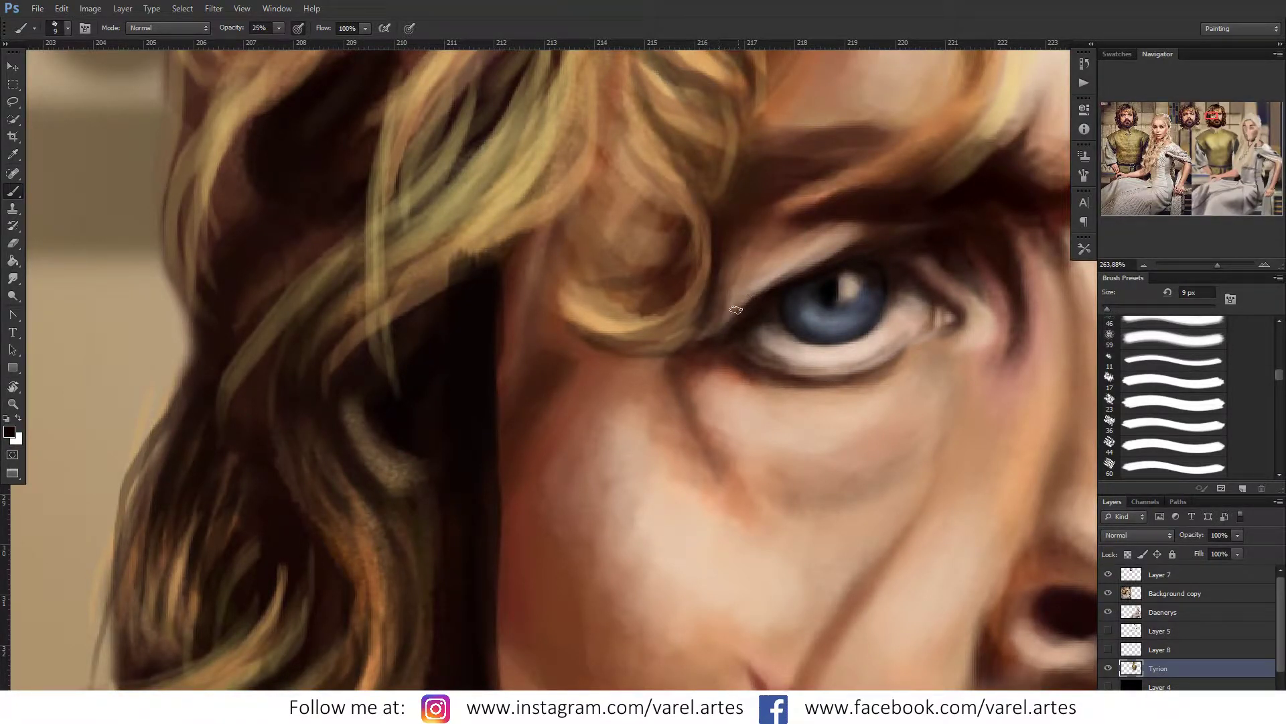
pyautogui.moveTo(718, 298)
pyautogui.mouseDown()
pyautogui.moveTo(728, 298)
pyautogui.moveTo(600, 295)
pyautogui.mouseUp()
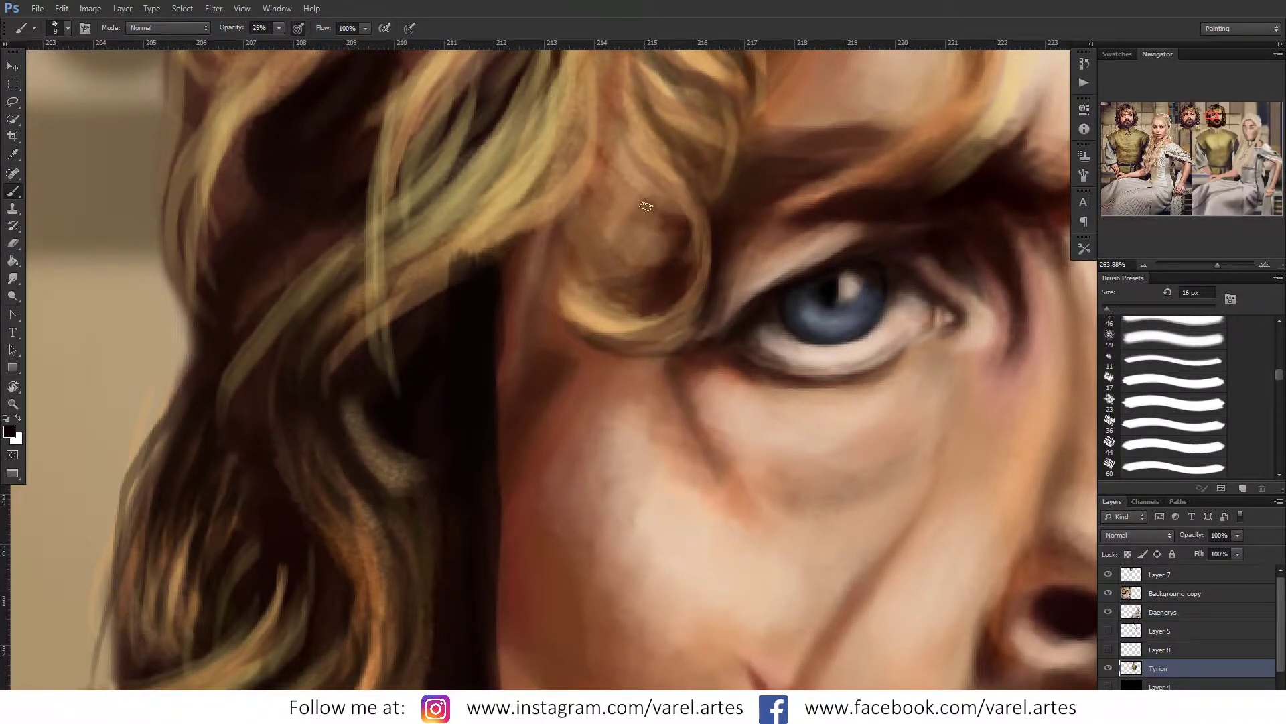
pyautogui.press('z')
pyautogui.moveTo(716, 279); pyautogui.dragTo(670, 305)
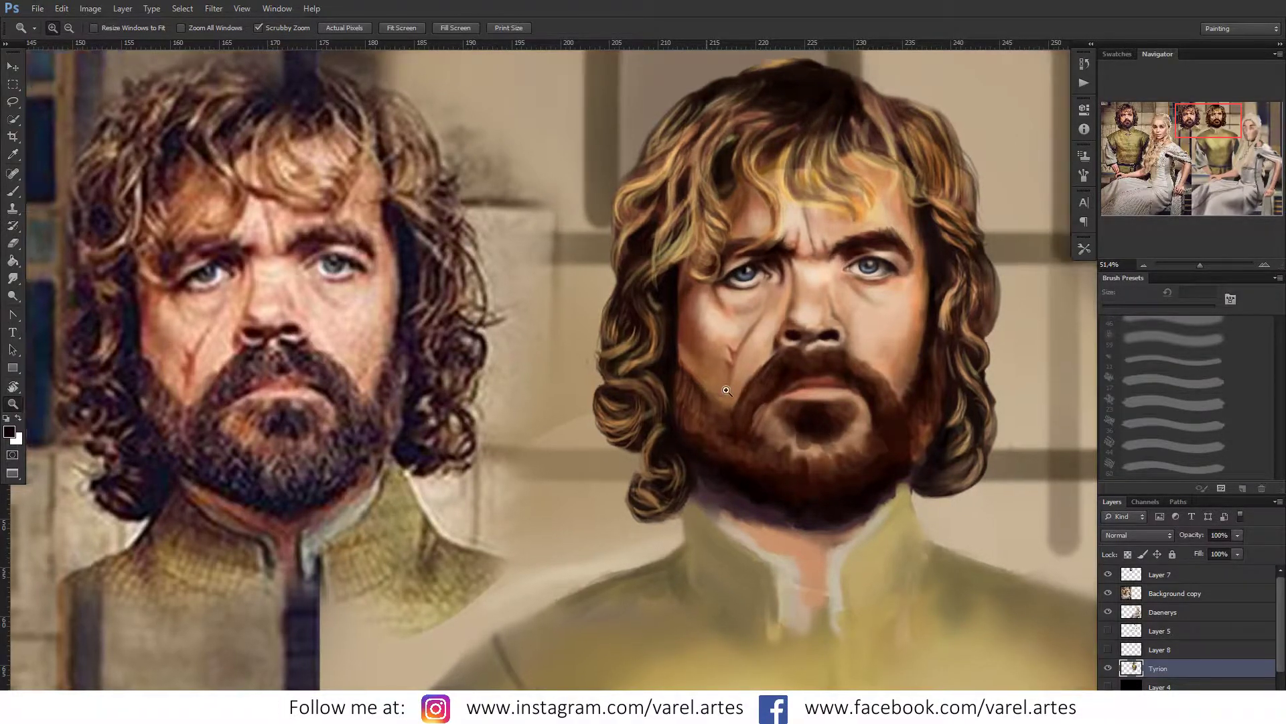
# Step: Zoom in on the beard and darken its edge along the jaw with a 44 px brush
pyautogui.moveTo(713, 406); pyautogui.dragTo(756, 382)
pyautogui.press('b')
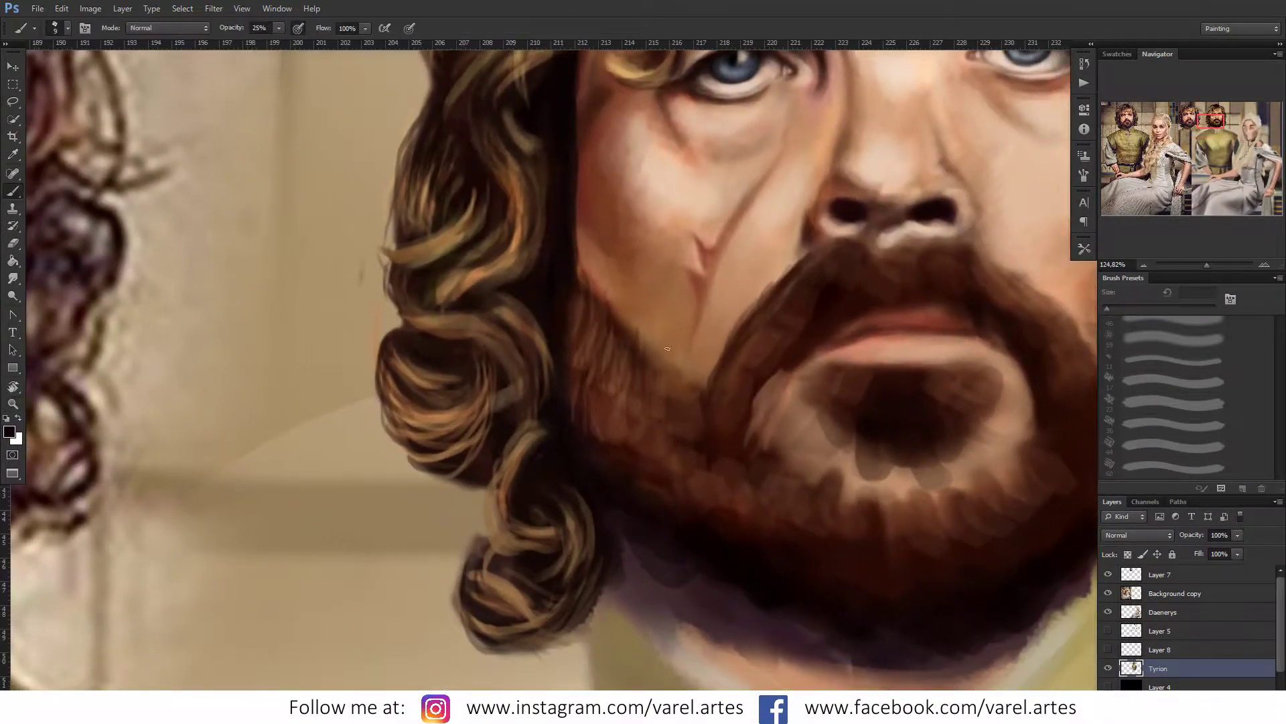
pyautogui.moveTo(589, 432); pyautogui.dragTo(594, 459)
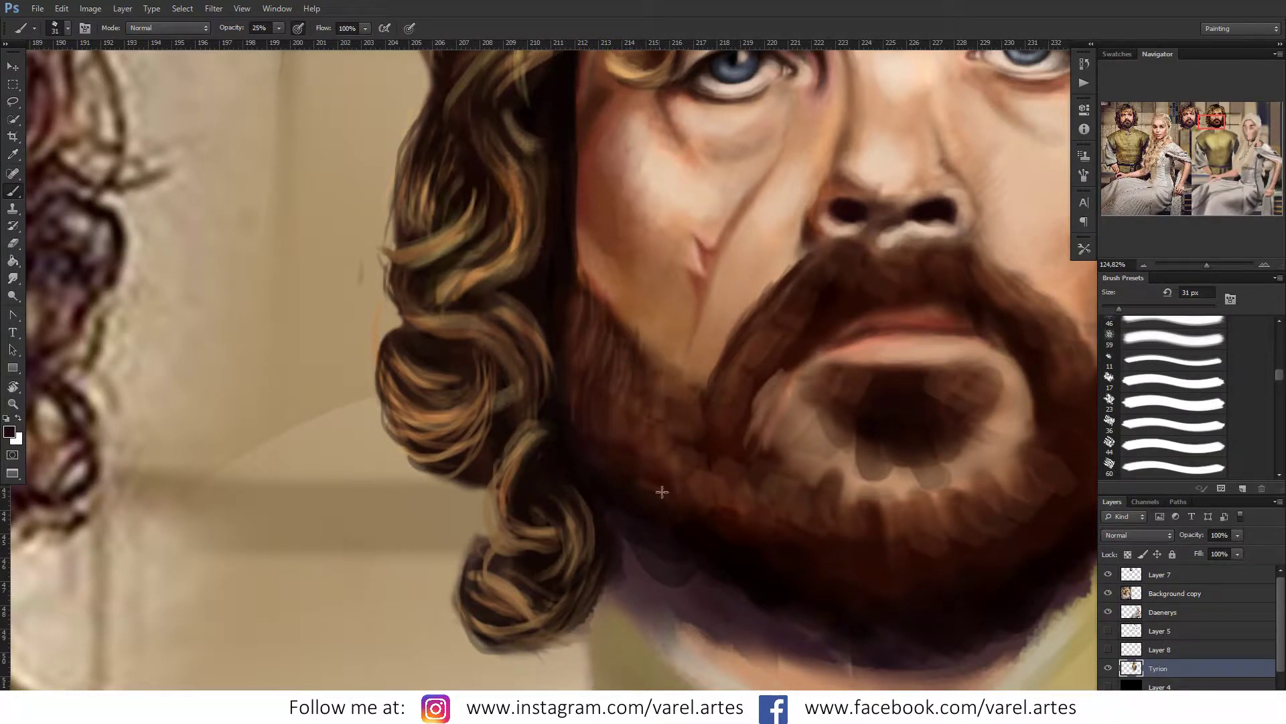
pyautogui.press(']')
pyautogui.press(']')
pyautogui.press(']')
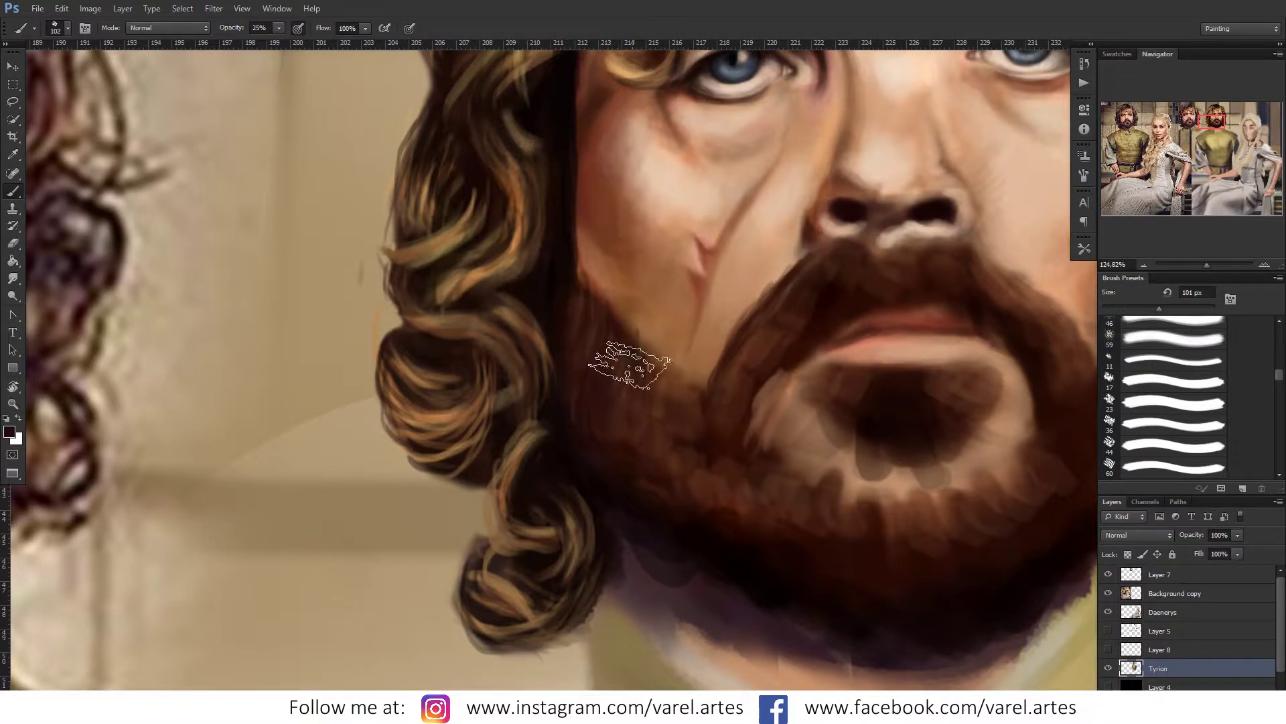
pyautogui.press('[')
pyautogui.press('[')
pyautogui.press('[')
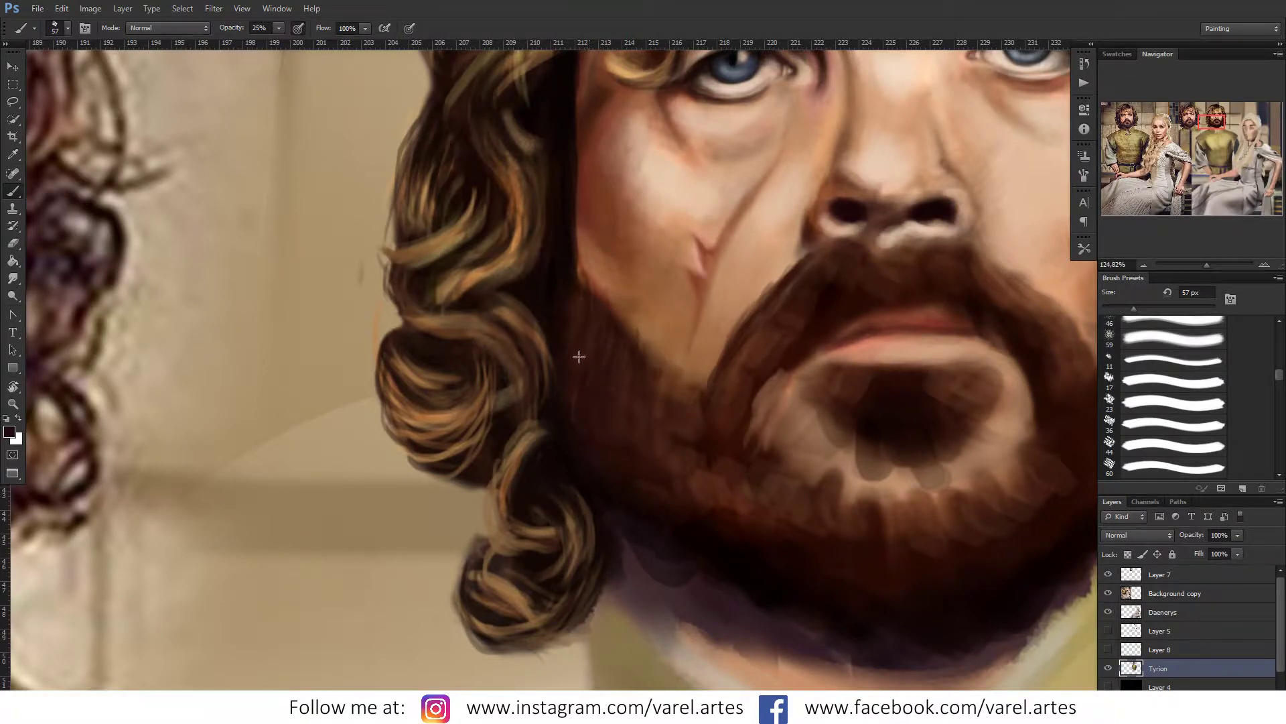
pyautogui.press('[')
pyautogui.press('[')
pyautogui.moveTo(689, 402)
pyautogui.mouseDown()
pyautogui.moveTo(675, 364)
pyautogui.moveTo(694, 409)
pyautogui.mouseUp()
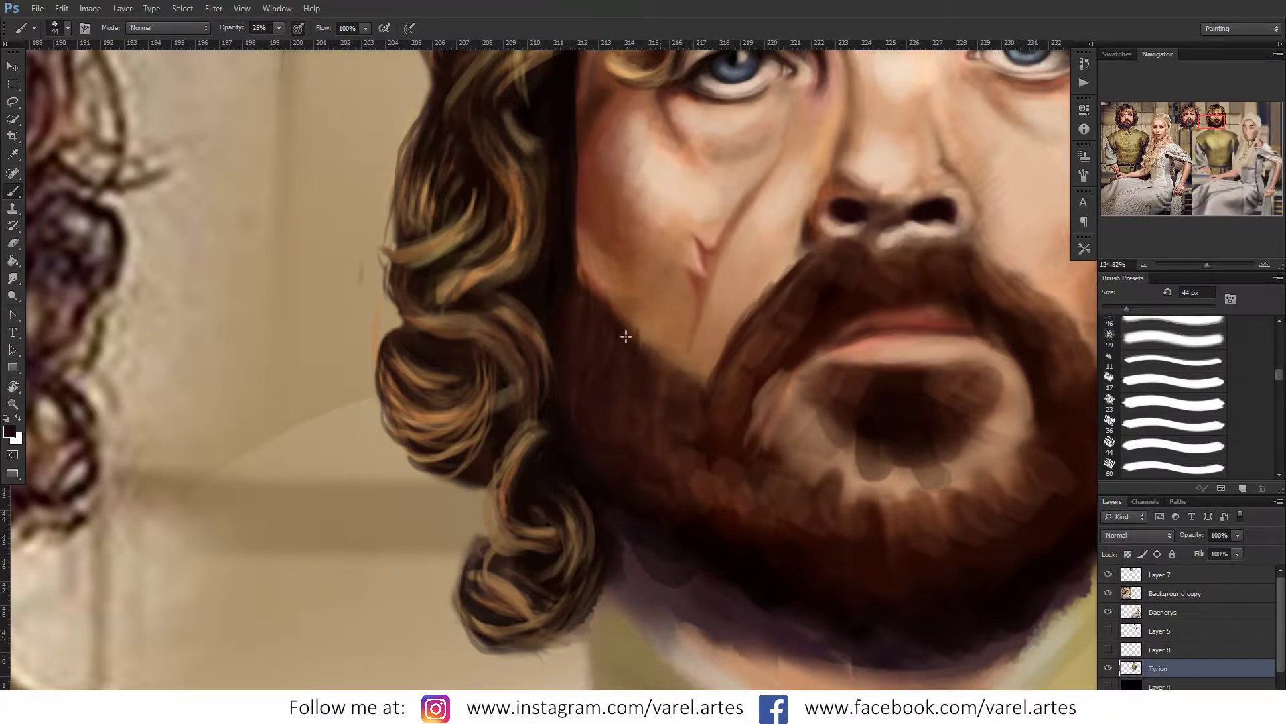
# Step: Extend the beard edge upward onto the cheek, resizing the brush between 9 and 50 px
pyautogui.moveTo(585, 283); pyautogui.dragTo(598, 351)
pyautogui.press('[')
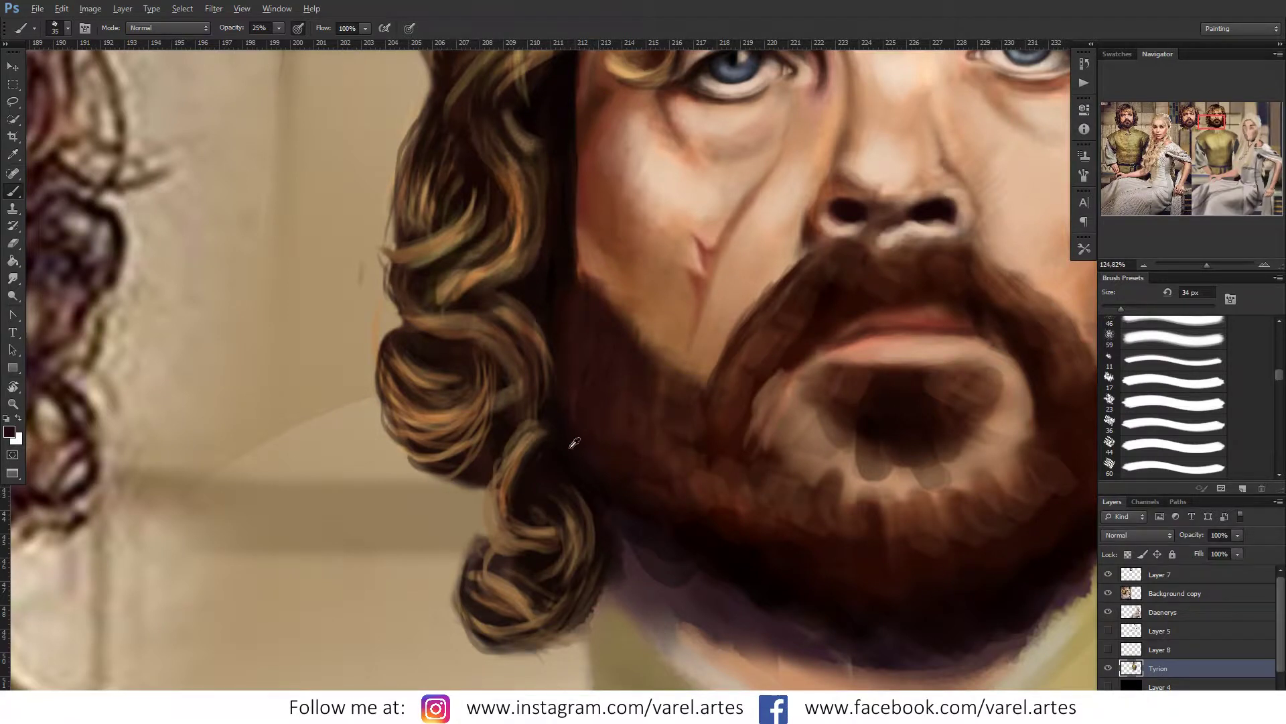
pyautogui.press(']')
pyautogui.press(']')
pyautogui.press('[')
pyautogui.press('[')
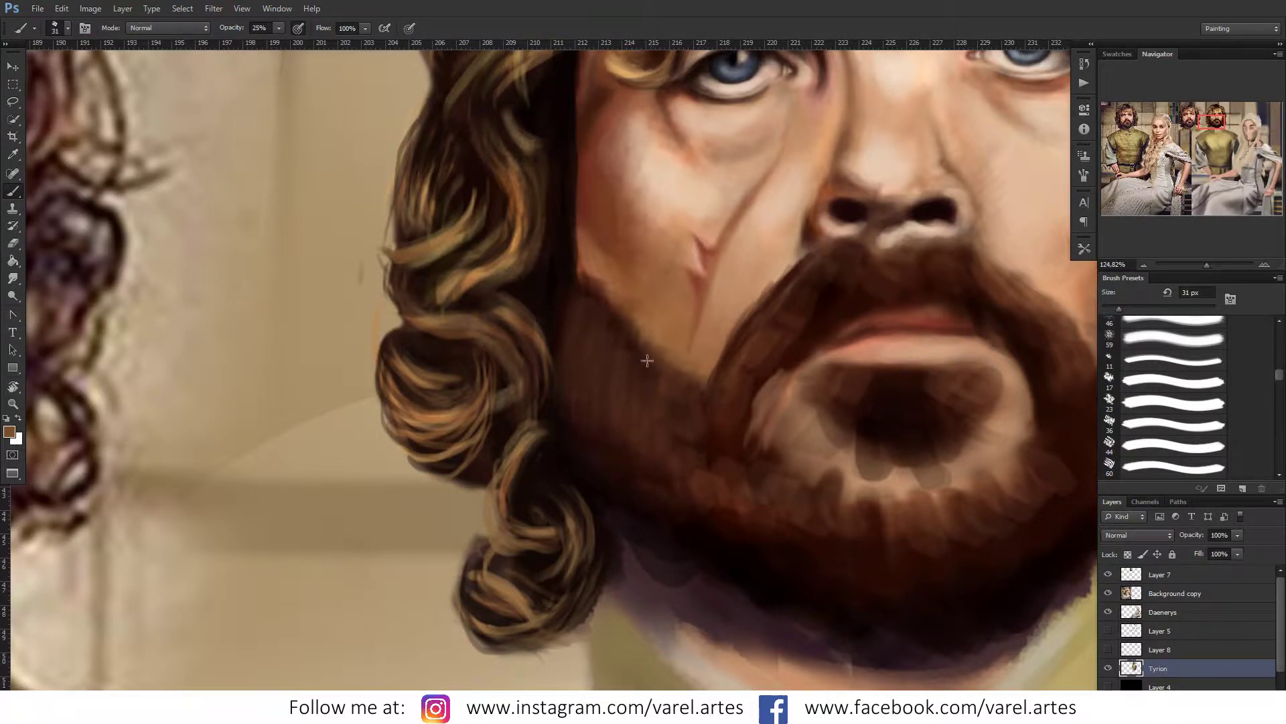
pyautogui.moveTo(623, 347); pyautogui.dragTo(582, 304)
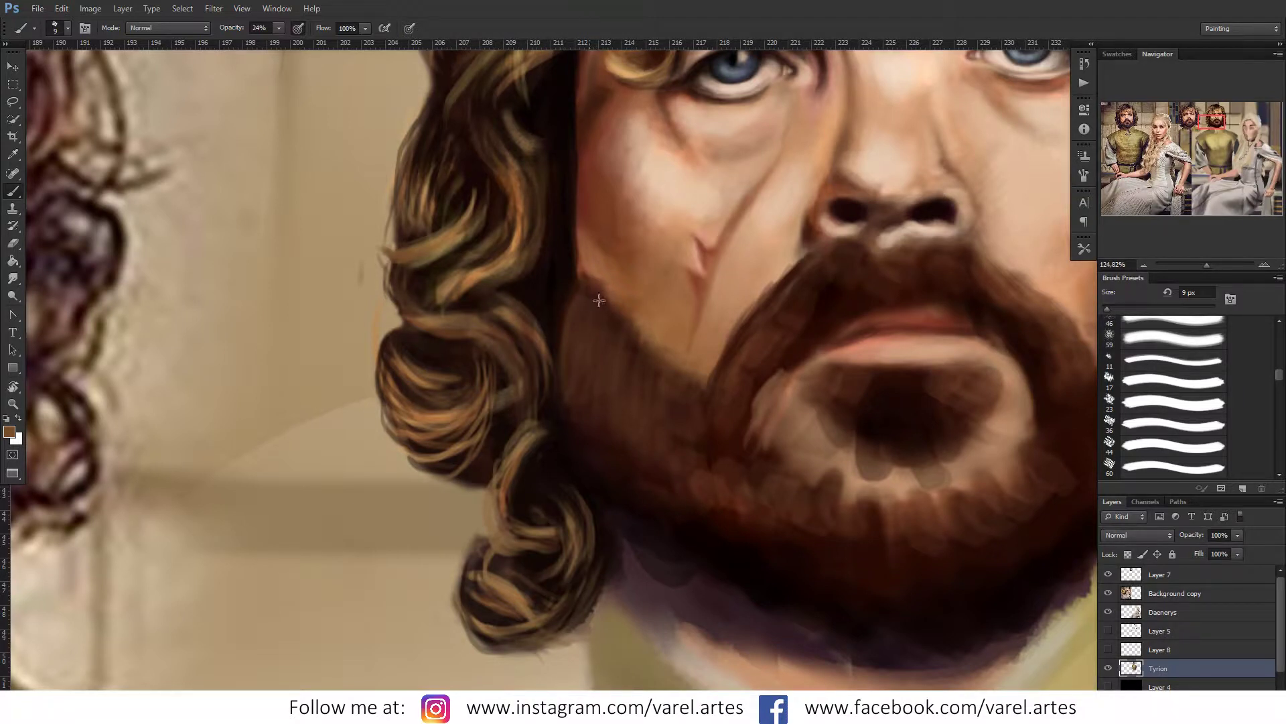
pyautogui.moveTo(668, 389); pyautogui.dragTo(618, 375)
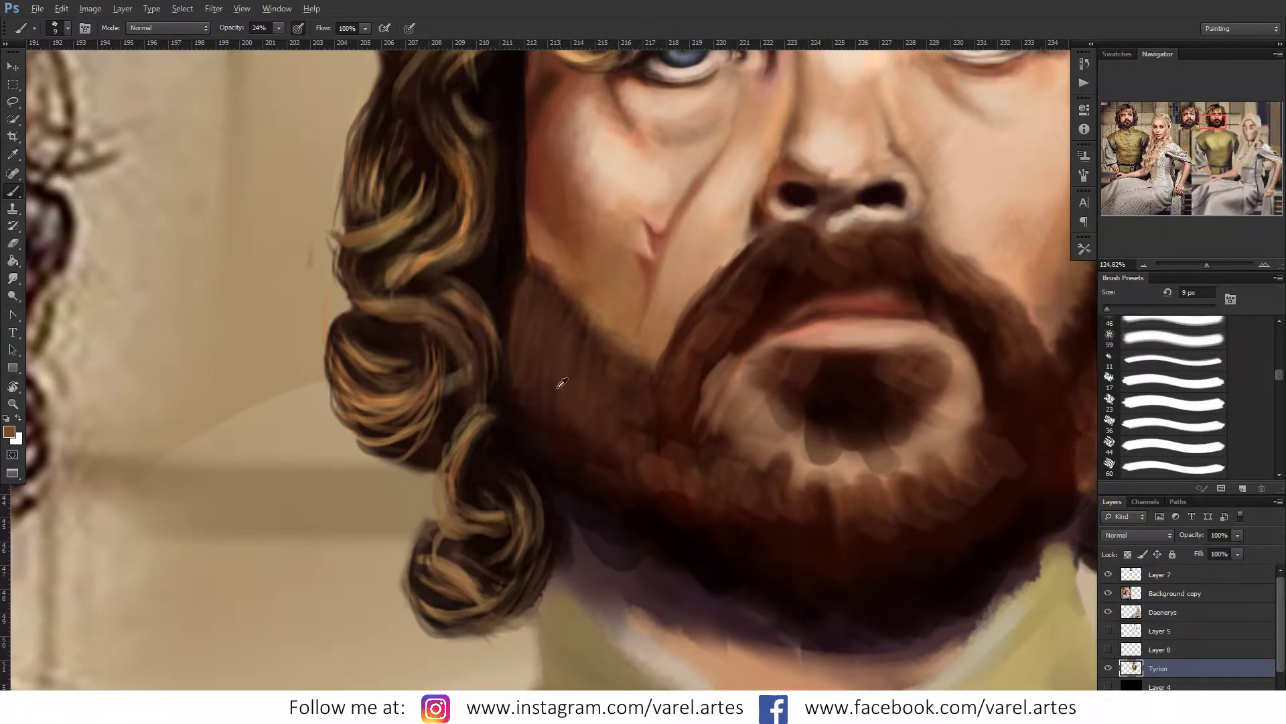
pyautogui.press(']')
pyautogui.press(']')
pyautogui.press(']')
pyautogui.press('z')
pyautogui.moveTo(607, 457)
pyautogui.mouseDown()
pyautogui.moveTo(554, 445)
pyautogui.moveTo(588, 445)
pyautogui.mouseUp()
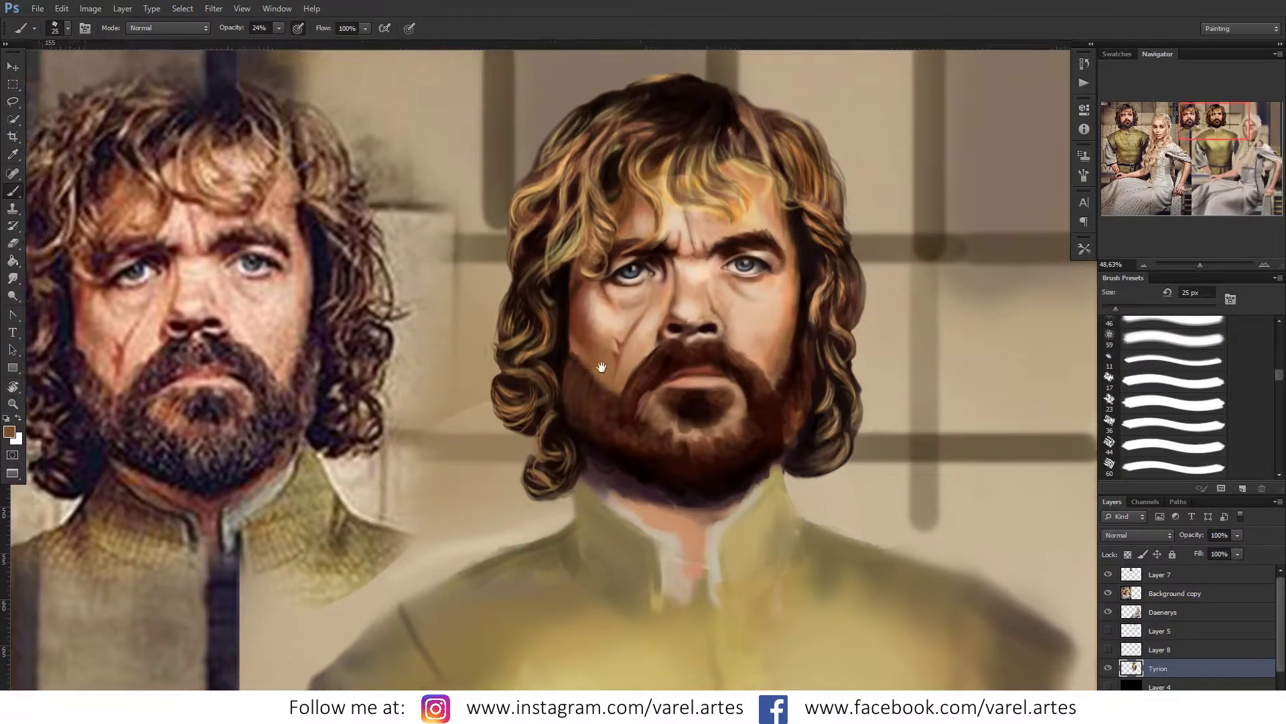
# Step: Zoom out, sample a dark hair colour, enter full-screen mode, and sample the cheek colour
pyautogui.moveTo(545, 372); pyautogui.dragTo(667, 362)
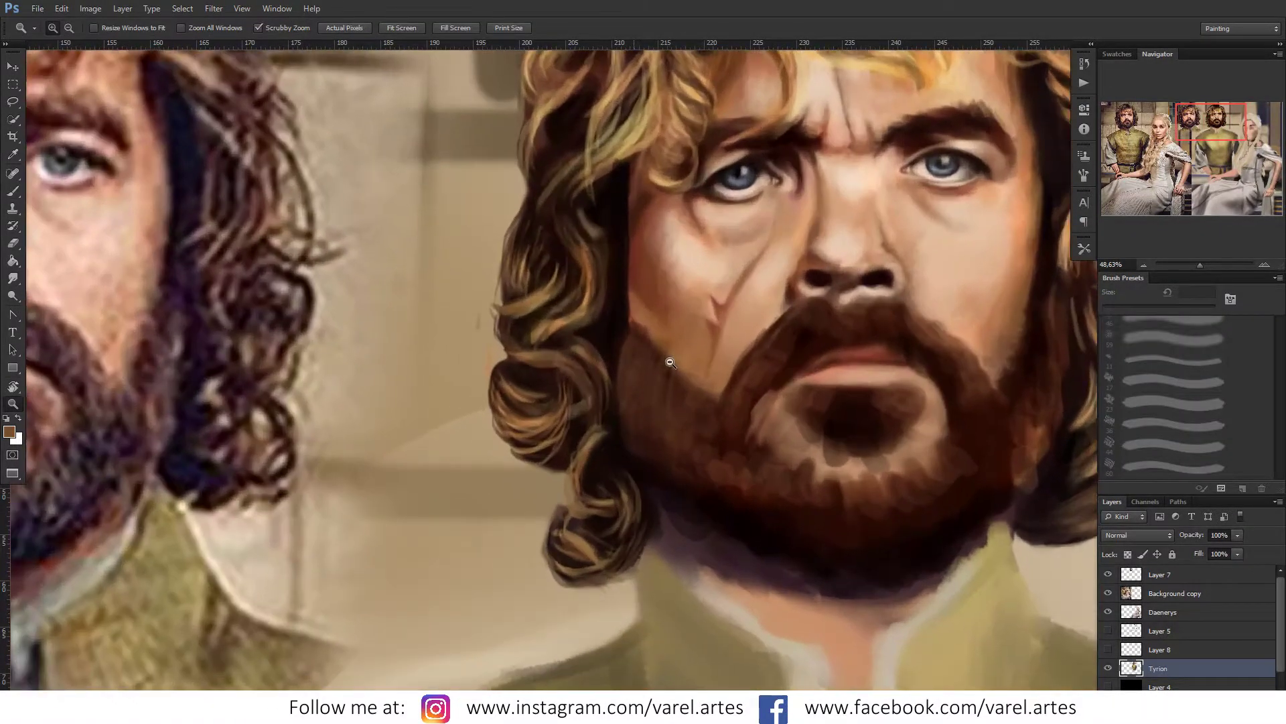
pyautogui.keyDown('alt'); pyautogui.click(613, 312); pyautogui.keyUp('alt')
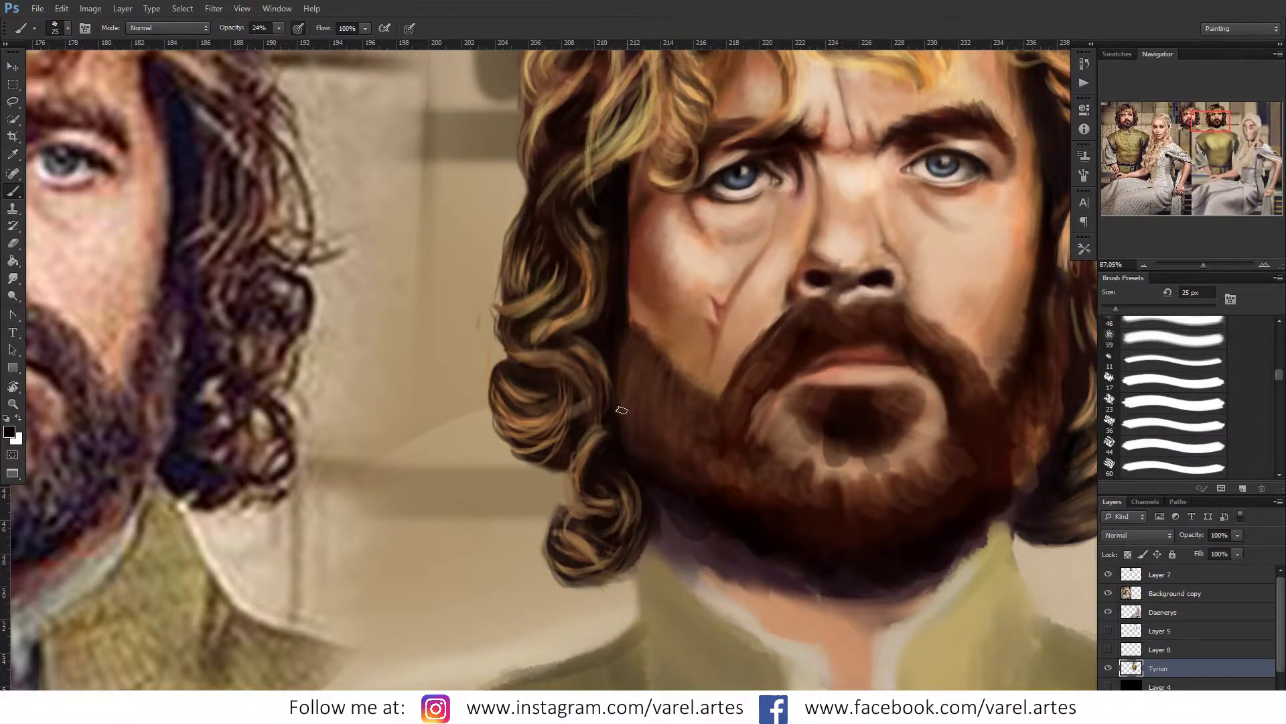
pyautogui.moveTo(621, 410)
pyautogui.mouseDown()
pyautogui.moveTo(790, 382)
pyautogui.moveTo(745, 385)
pyautogui.mouseUp()
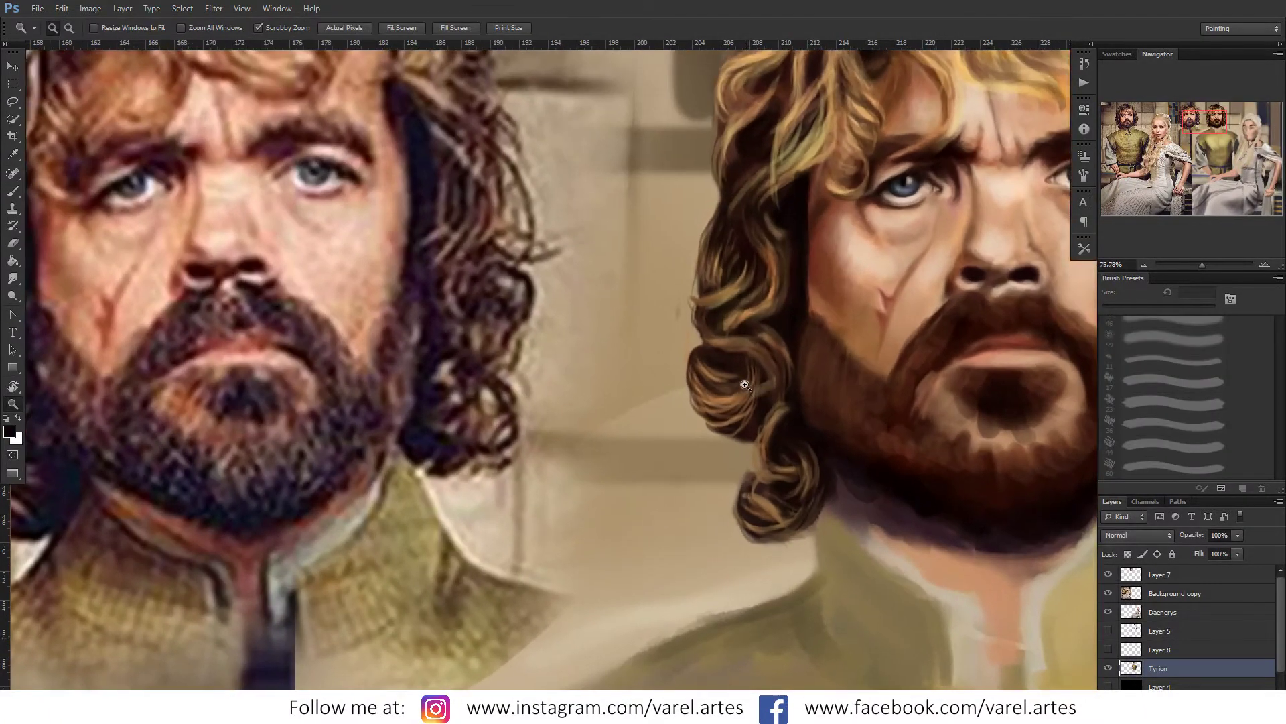
pyautogui.press('f')
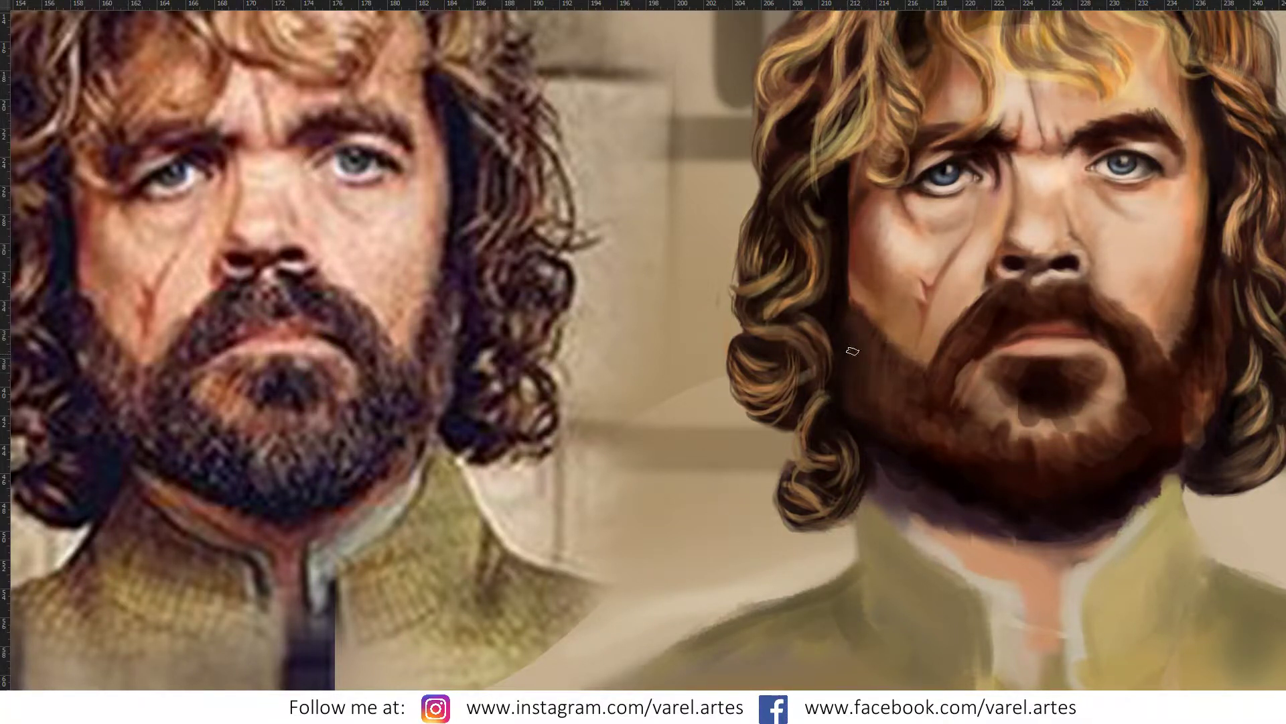
pyautogui.keyDown('alt'); pyautogui.click(860, 295); pyautogui.keyUp('alt')
pyautogui.keyDown('alt'); pyautogui.click(853, 262); pyautogui.keyUp('alt')
pyautogui.click(875, 307)
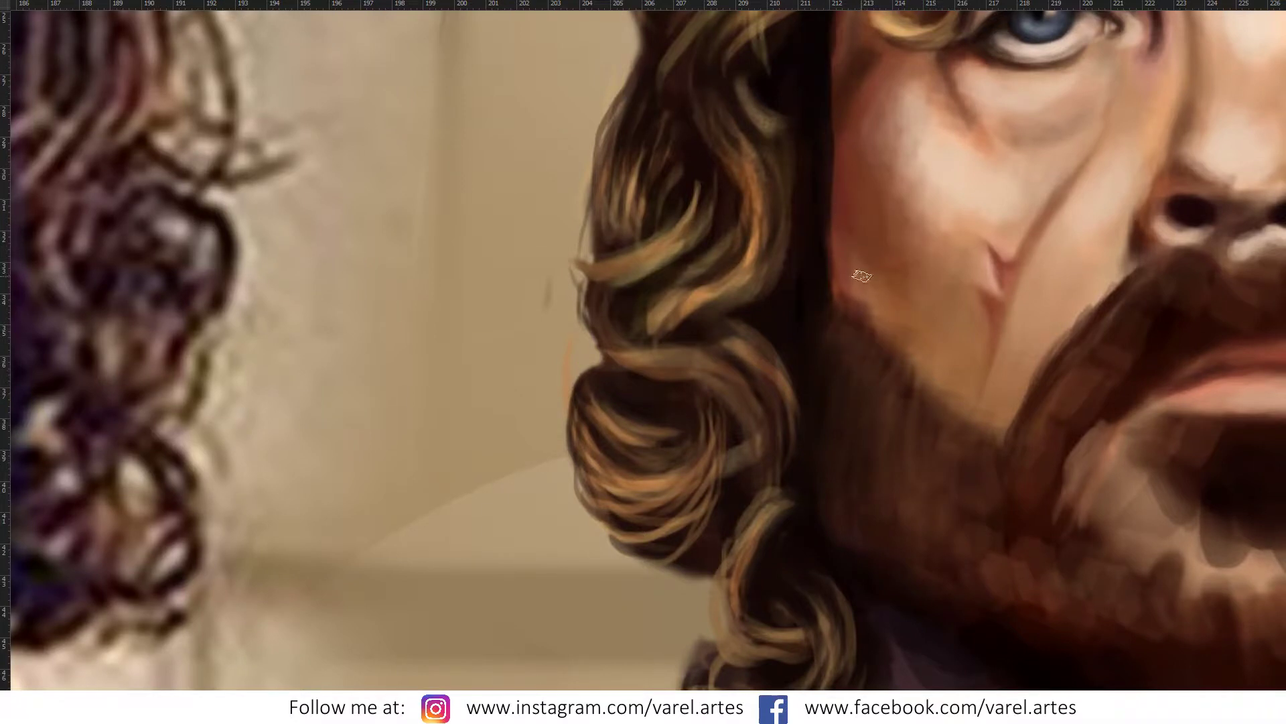
pyautogui.keyDown('alt'); pyautogui.click(835, 210); pyautogui.keyUp('alt')
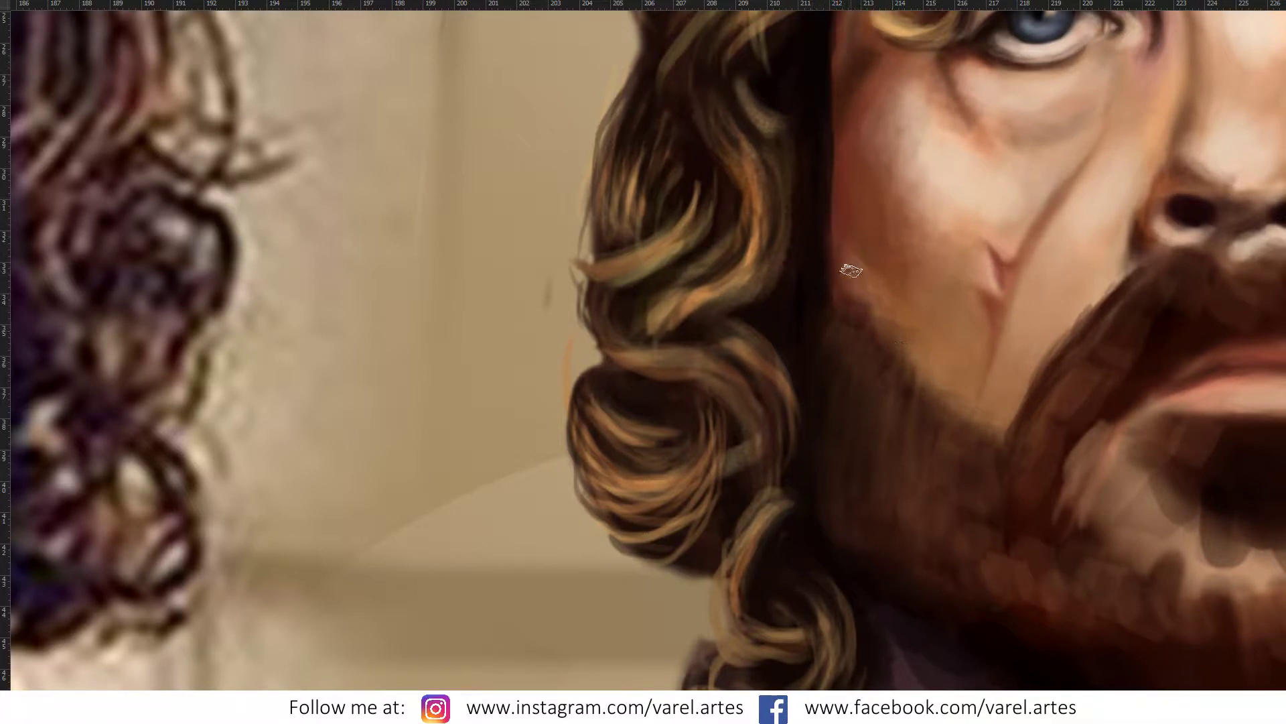
pyautogui.scroll(3, 832, 238)
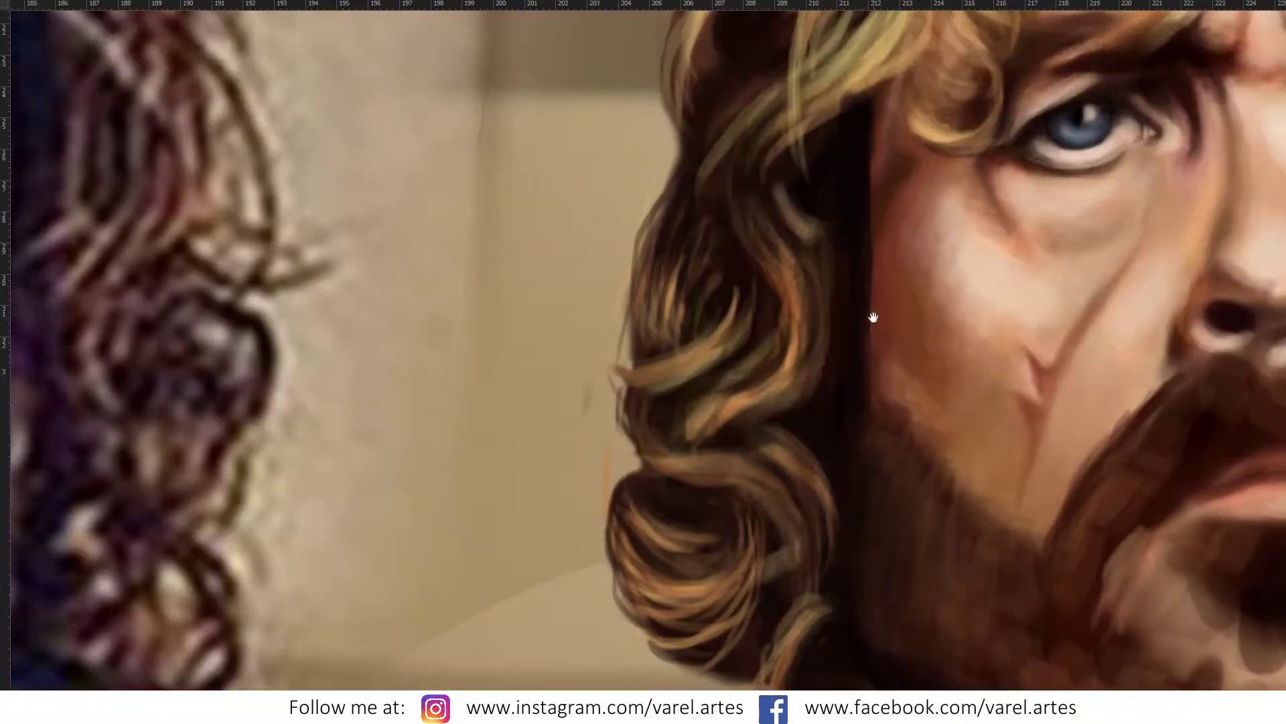
pyautogui.keyDown('alt'); pyautogui.click(880, 259); pyautogui.keyUp('alt')
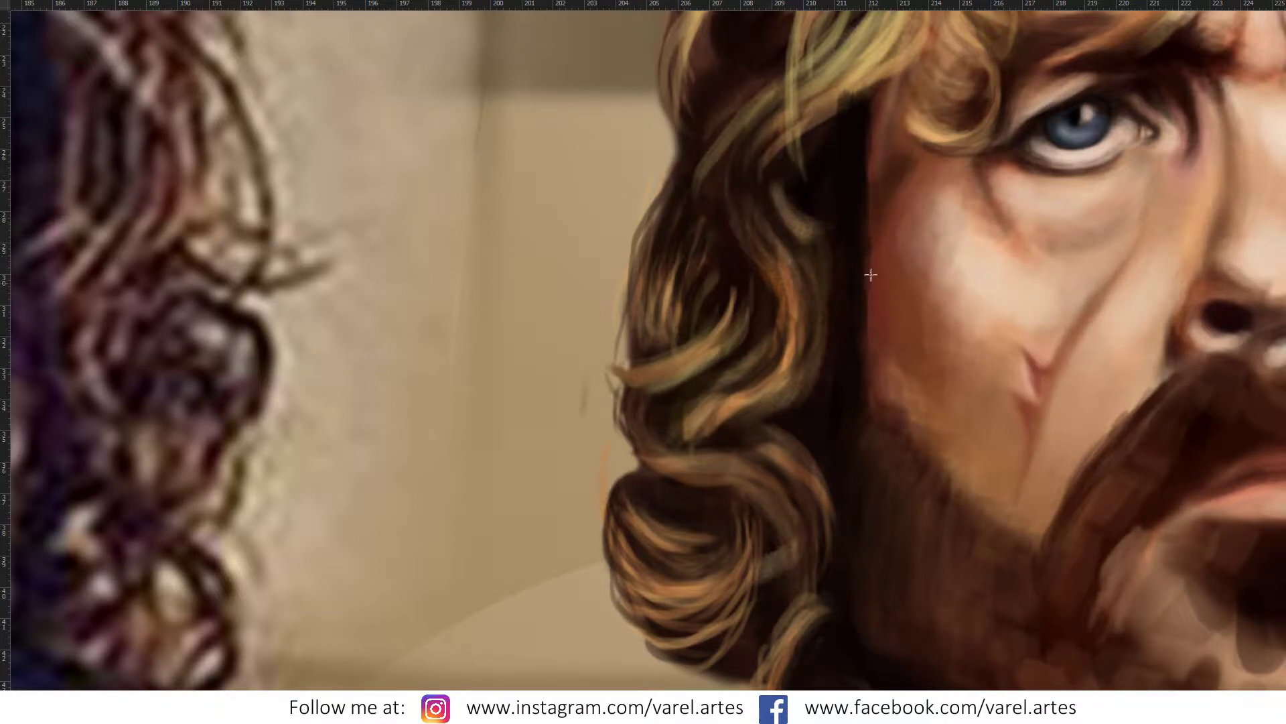
pyautogui.scroll(-2, 871, 303)
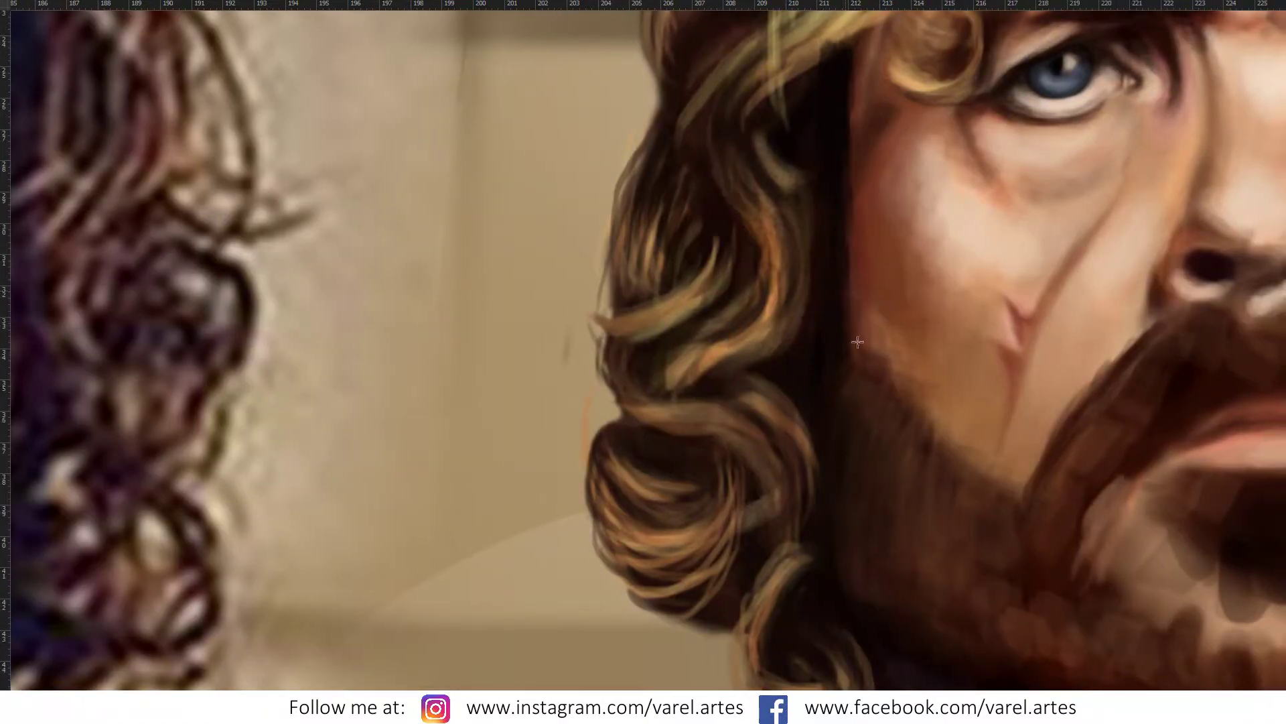
pyautogui.scroll(-1, 870, 306)
pyautogui.scroll(-1, 870, 306)
pyautogui.keyDown('alt'); pyautogui.click(867, 310); pyautogui.keyUp('alt')
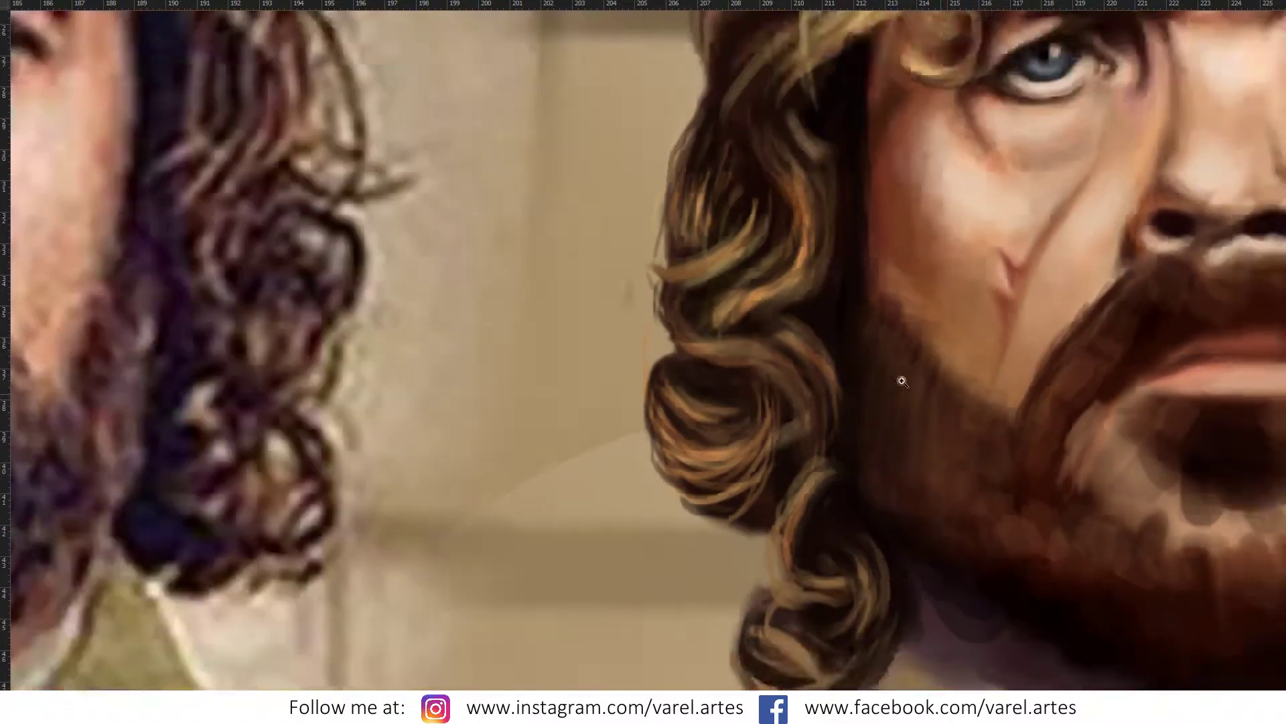
pyautogui.moveTo(934, 400); pyautogui.dragTo(851, 437)
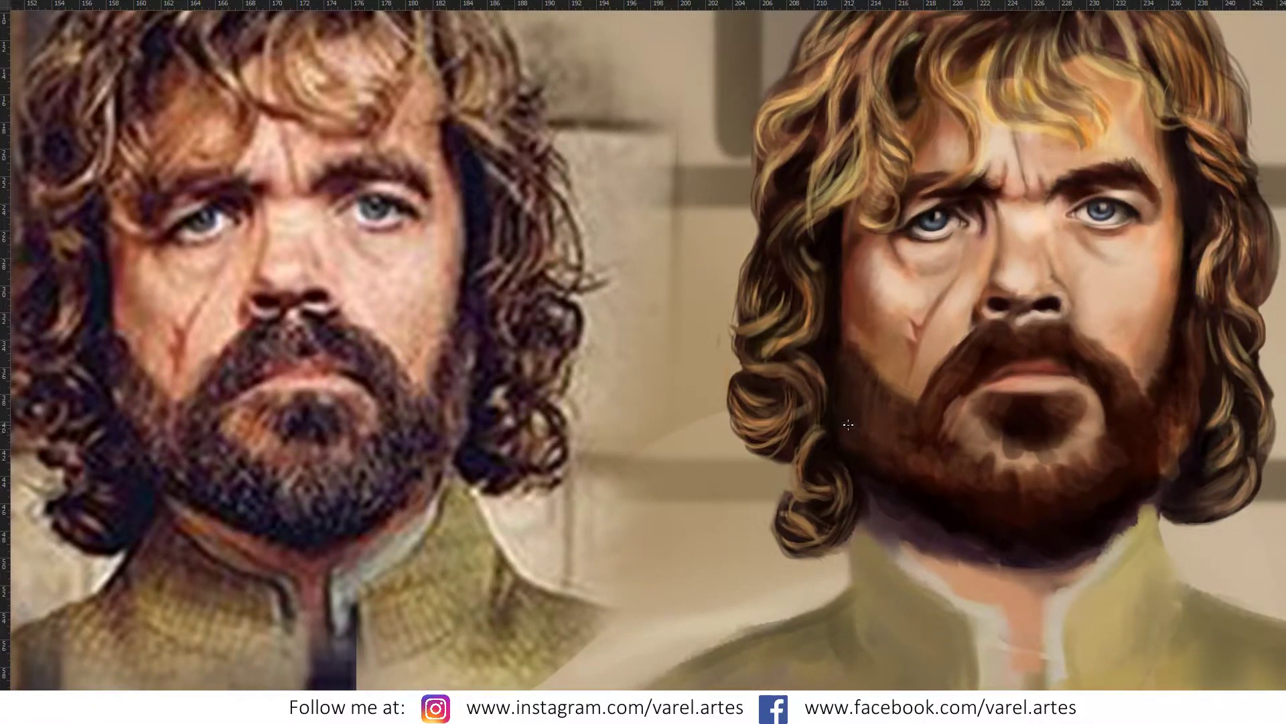
# Step: Sample face and beard colours and darken the beard on the chin below the mouth
pyautogui.keyDown('alt'); pyautogui.click(838, 398); pyautogui.keyUp('alt')
pyautogui.keyDown('alt'); pyautogui.click(834, 411); pyautogui.keyUp('alt')
pyautogui.keyDown('alt'); pyautogui.click(924, 493); pyautogui.keyUp('alt')
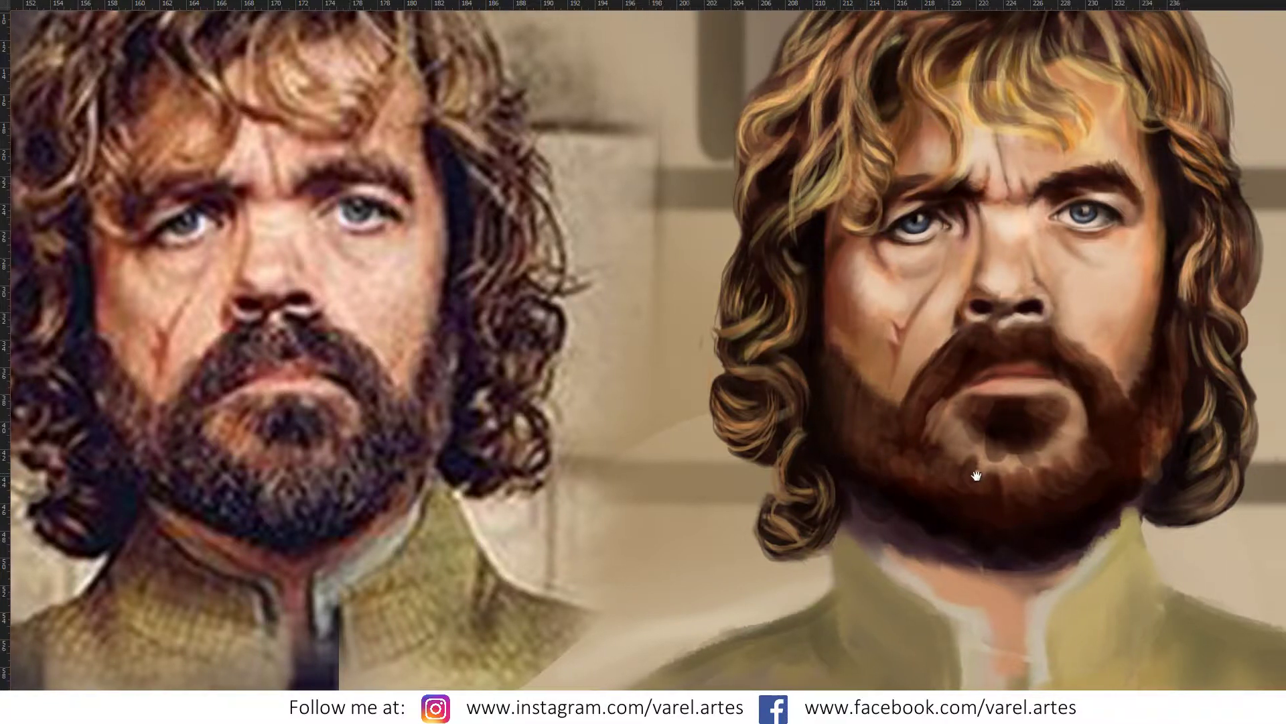
pyautogui.moveTo(1003, 478); pyautogui.dragTo(985, 480)
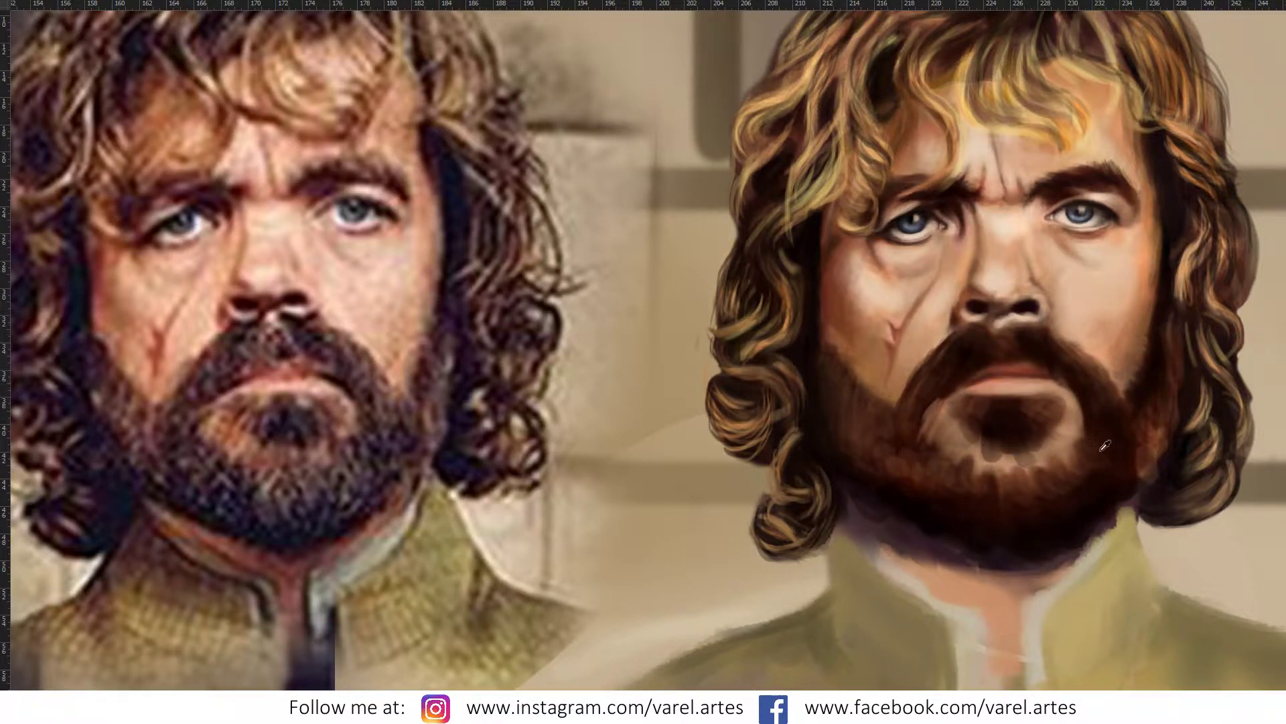
pyautogui.press(']')
pyautogui.press(']')
pyautogui.press(']')
pyautogui.press('[')
pyautogui.press('[')
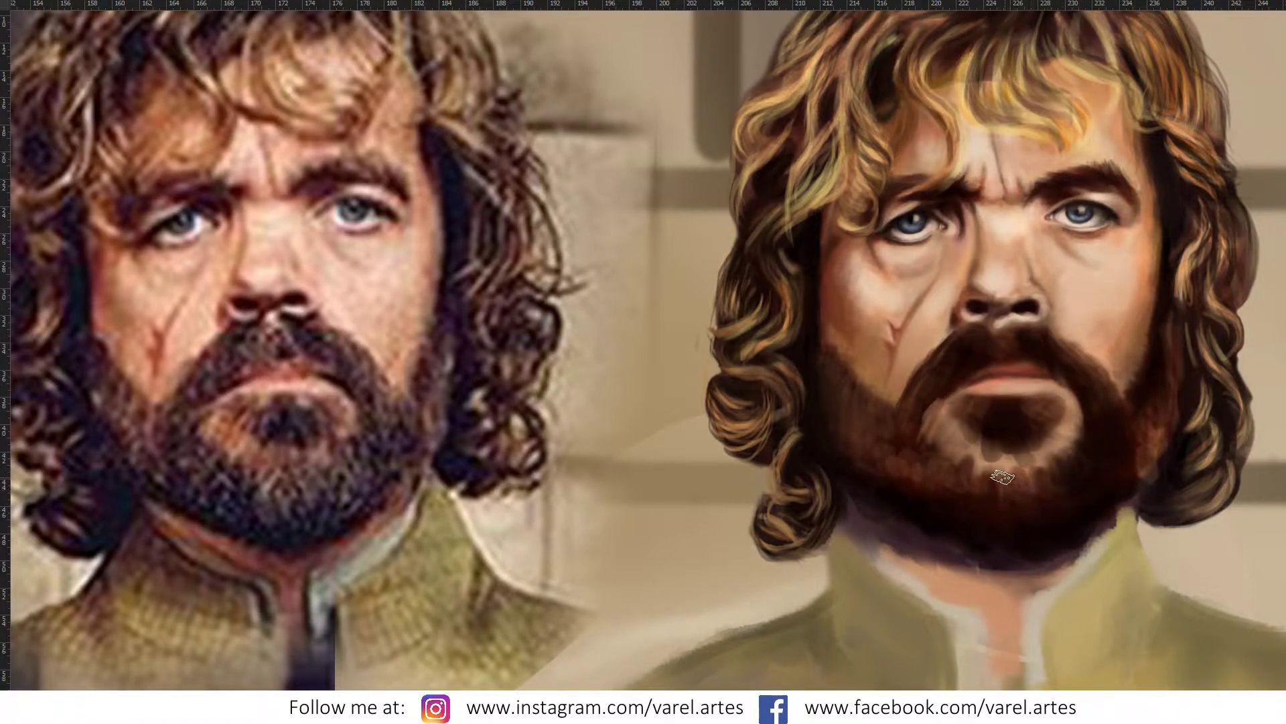
pyautogui.moveTo(969, 455); pyautogui.dragTo(1005, 452)
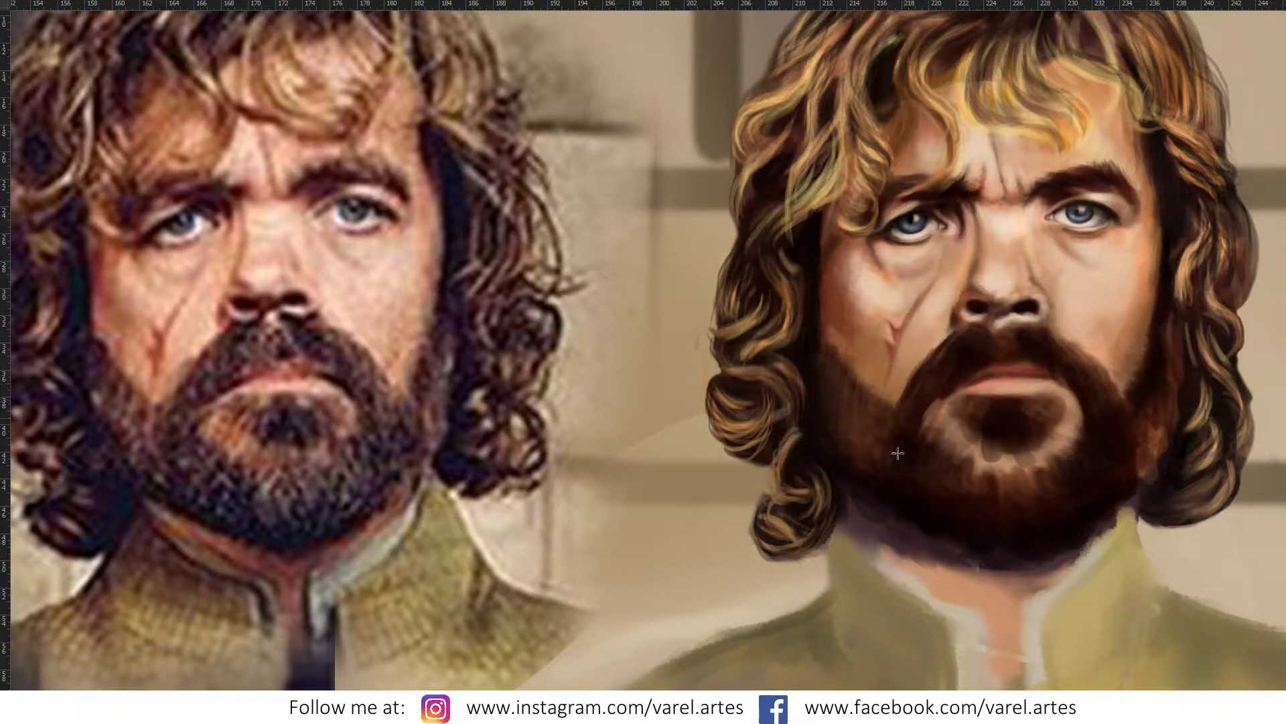
# Step: Soften and lighten the area above the upper lip with a soft brush
pyautogui.press('b')
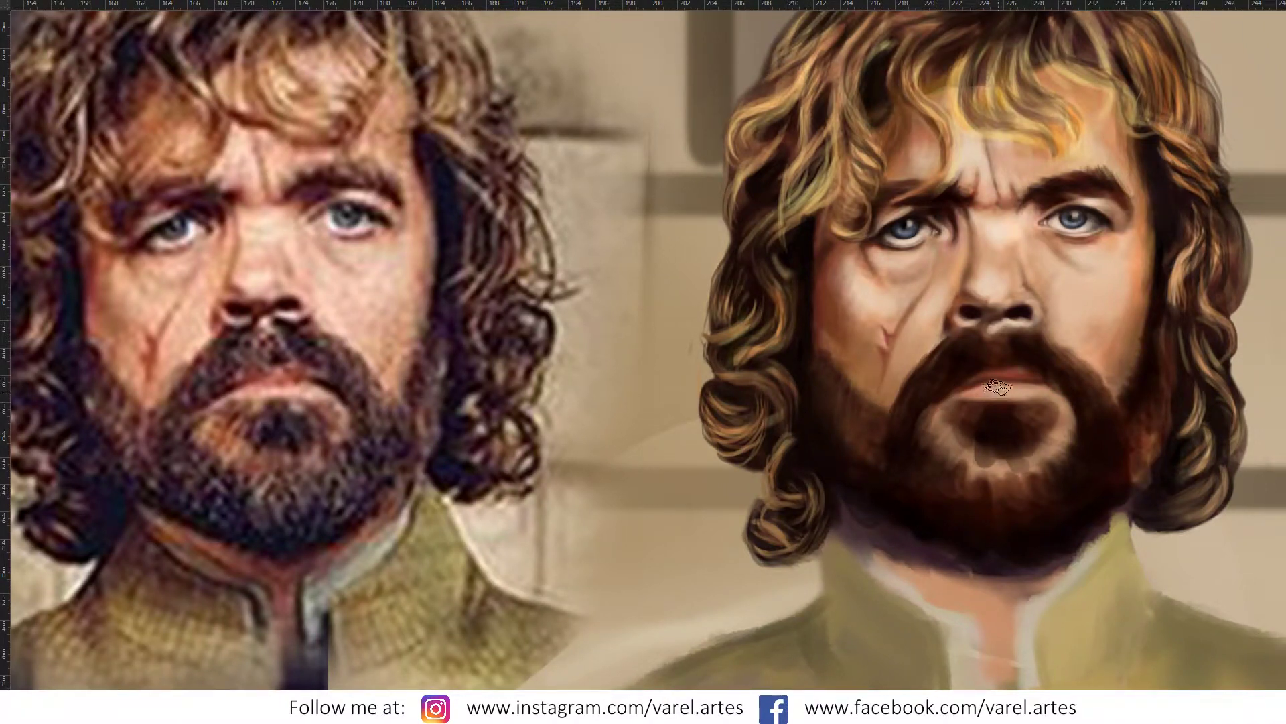
pyautogui.moveTo(997, 387); pyautogui.dragTo(1045, 370)
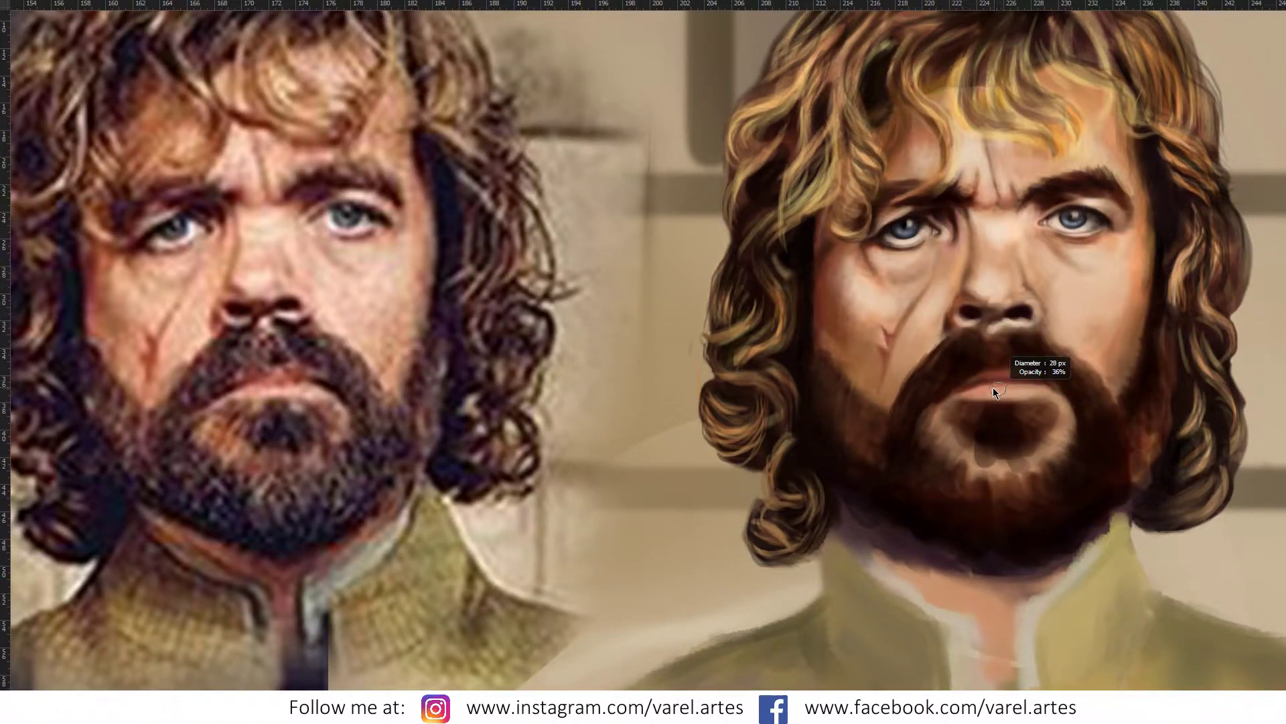
pyautogui.click(1077, 357)
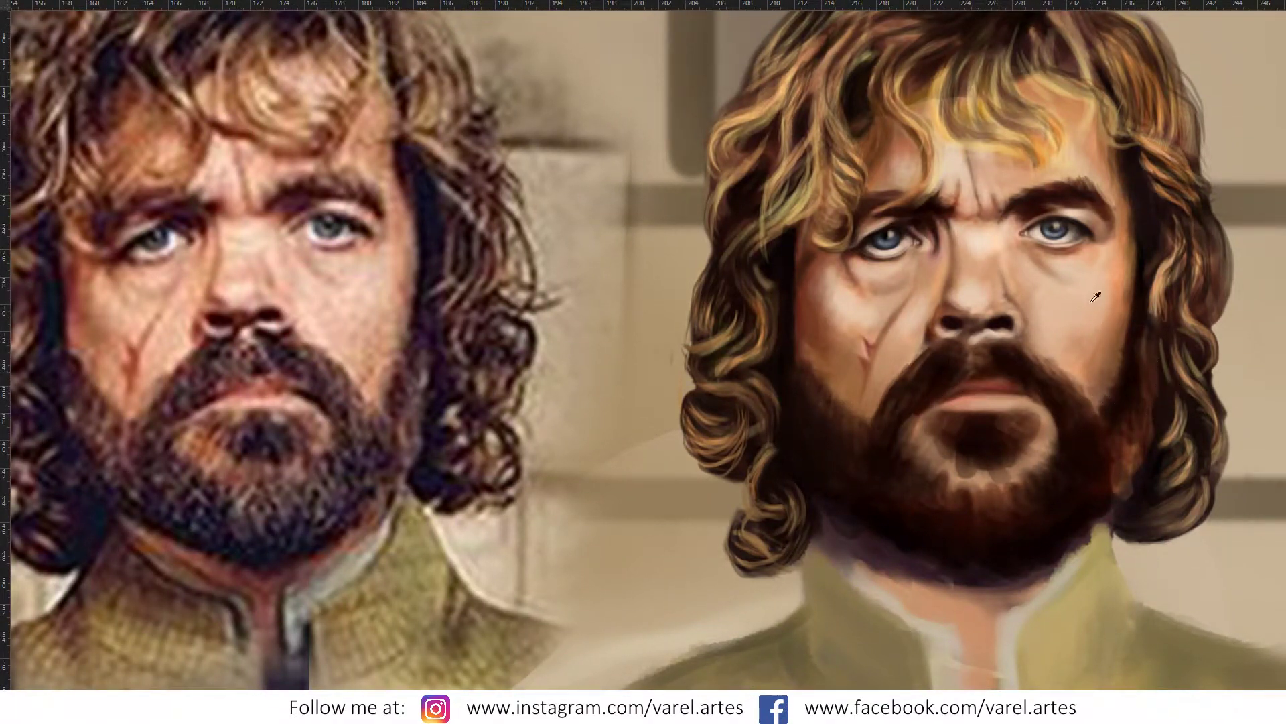
# Step: Repaint the hair strip right of the cheek with light, then brown strokes
pyautogui.keyDown('alt'); pyautogui.click(1164, 380); pyautogui.keyUp('alt')
pyautogui.moveTo(1146, 378); pyautogui.dragTo(1142, 408)
pyautogui.keyDown('alt'); pyautogui.click(1155, 374); pyautogui.keyUp('alt')
pyautogui.keyDown('alt'); pyautogui.click(1160, 372); pyautogui.keyUp('alt')
pyautogui.moveTo(1153, 366); pyautogui.dragTo(1139, 420)
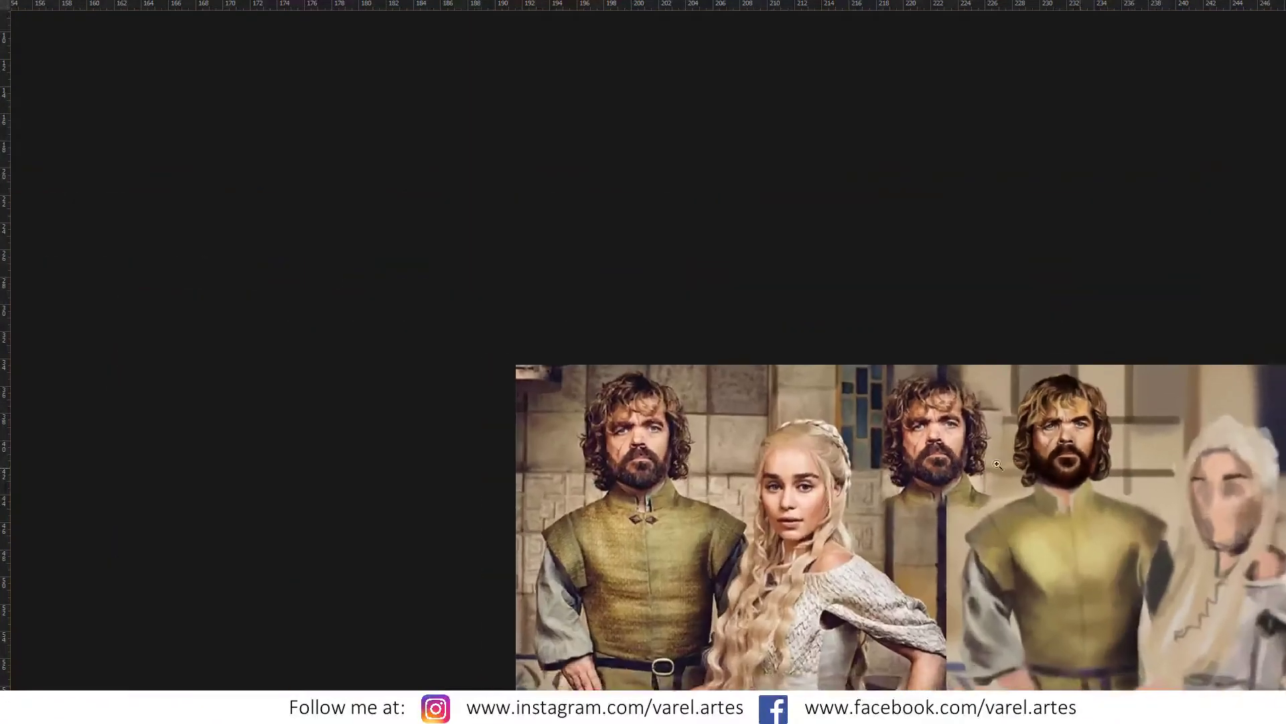
# Step: Zoom out to view the whole group painting, then return to the Brush
pyautogui.scroll(-1, 956, 381)
pyautogui.scroll(-2, 965, 429)
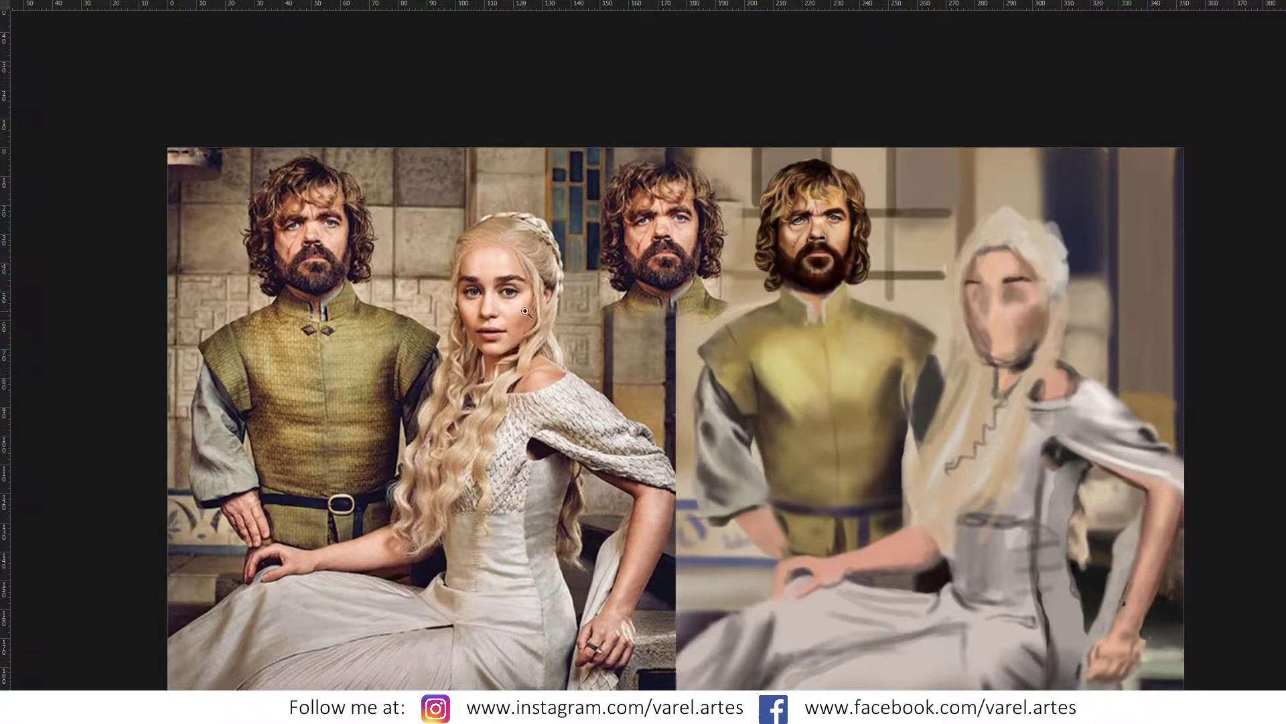
pyautogui.moveTo(528, 311)
pyautogui.mouseDown()
pyautogui.moveTo(565, 299)
pyautogui.moveTo(551, 342)
pyautogui.mouseUp()
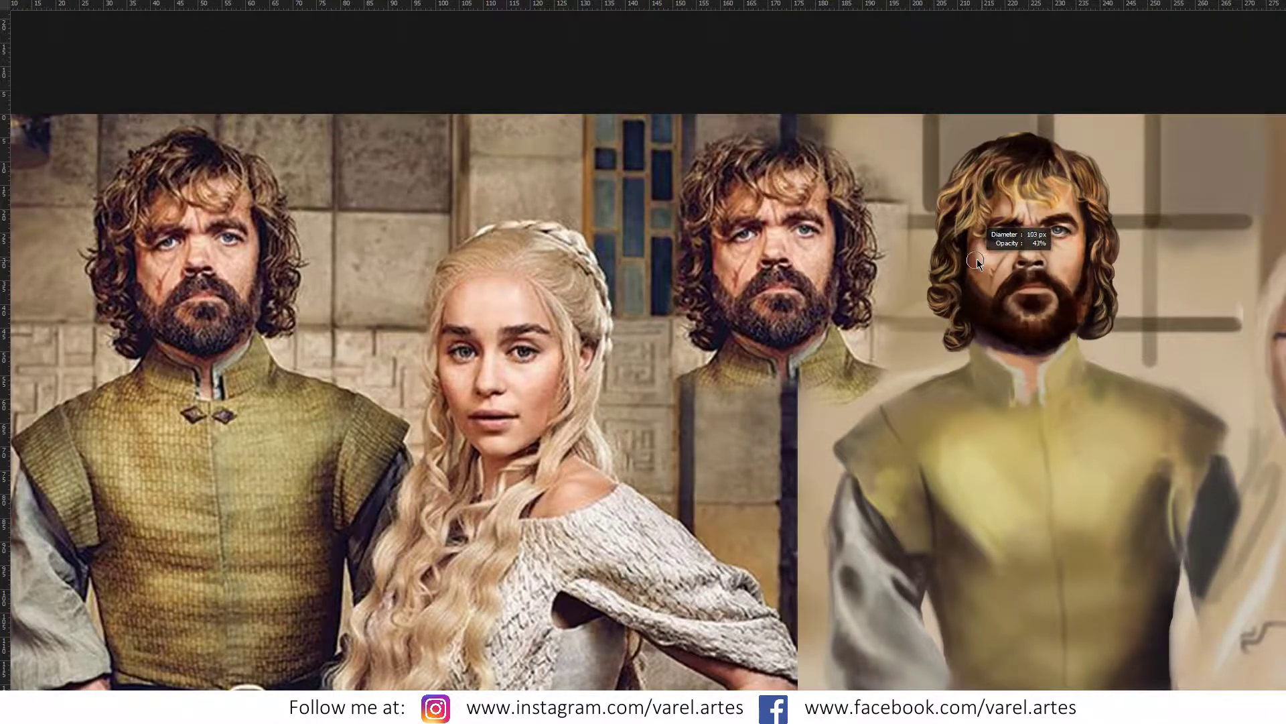
pyautogui.press('b')
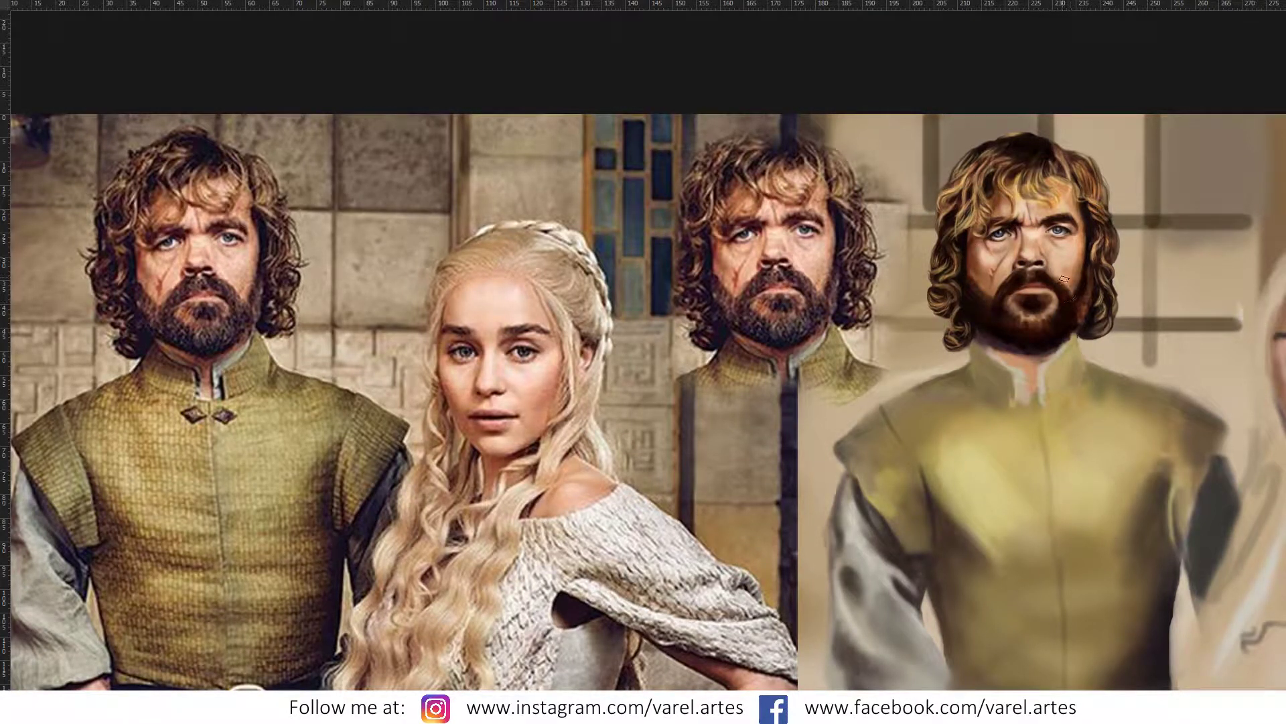
pyautogui.click(1064, 231)
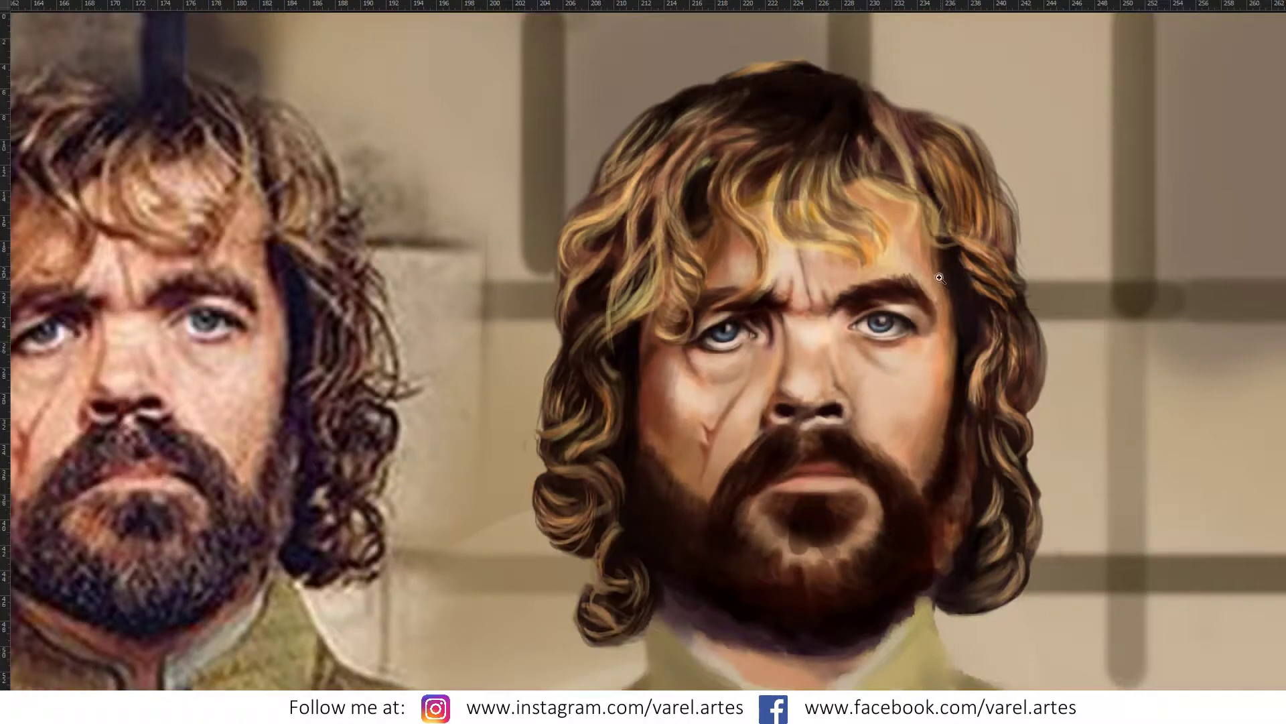
pyautogui.press('alt')
pyautogui.keyDown('alt'); pyautogui.click(946, 267); pyautogui.keyUp('alt')
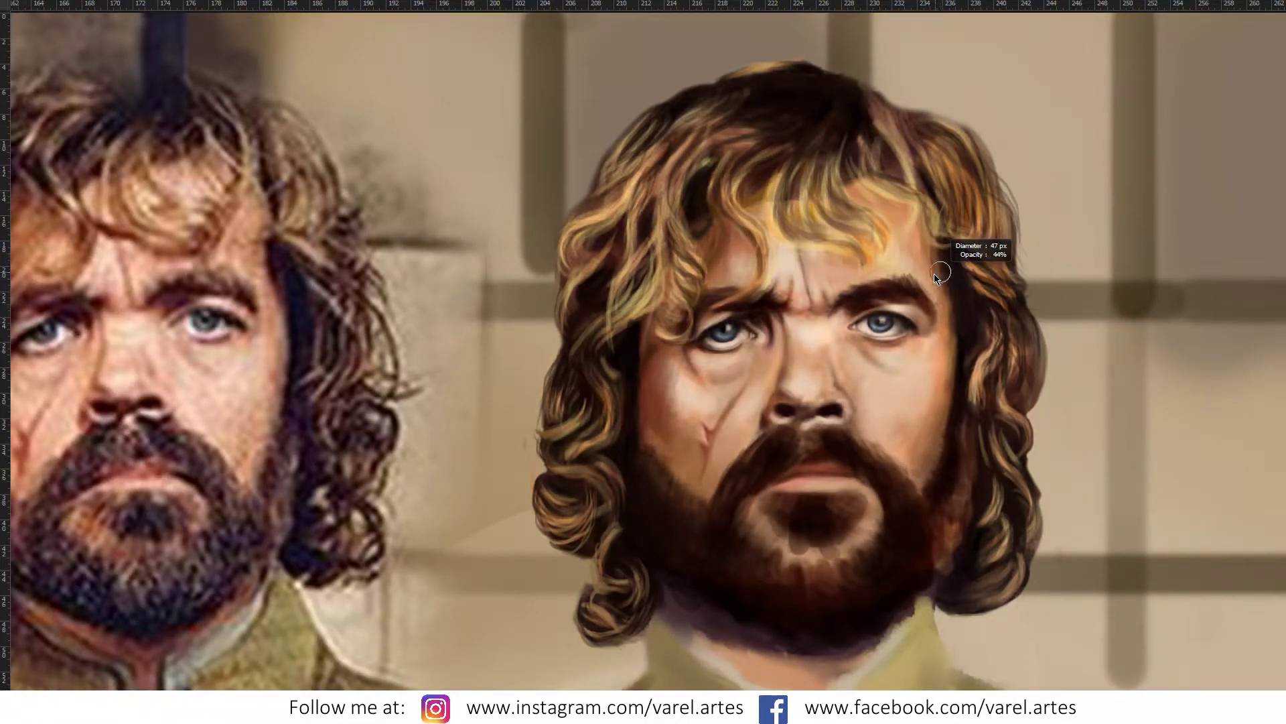
pyautogui.keyDown('alt'); pyautogui.click(966, 274); pyautogui.keyUp('alt')
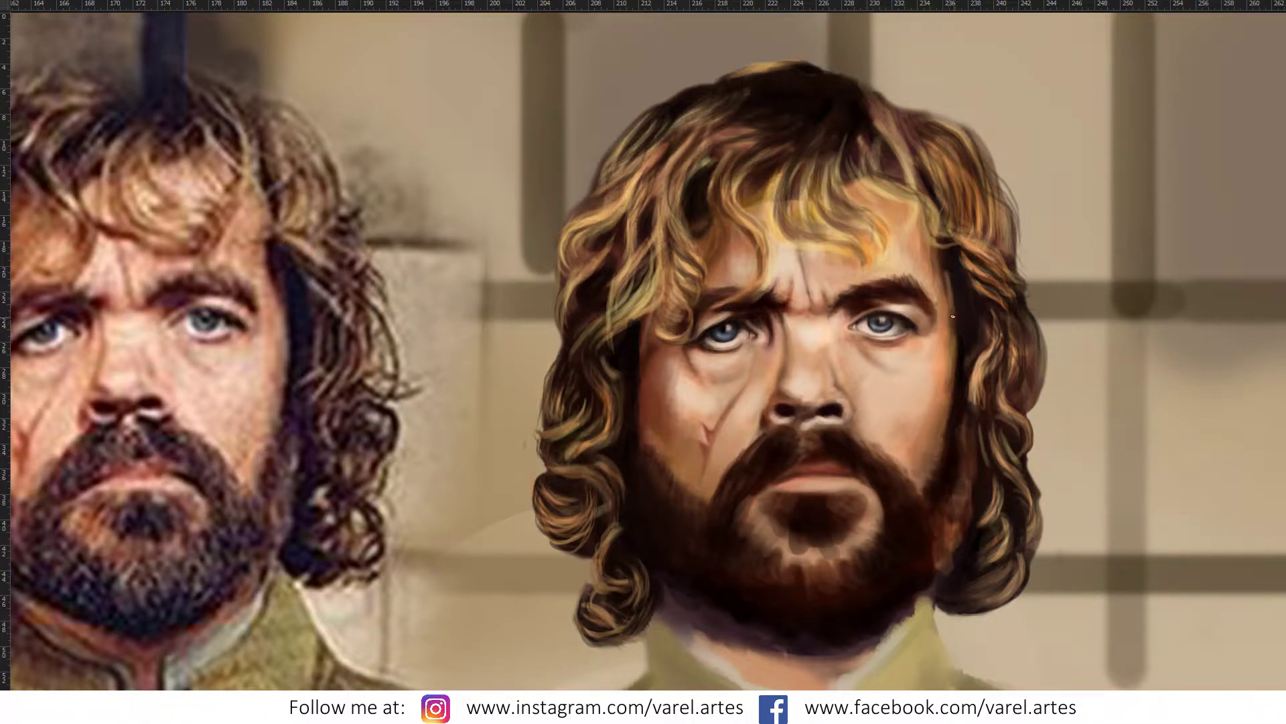
pyautogui.keyDown('alt'); pyautogui.click(956, 313); pyautogui.keyUp('alt')
pyautogui.keyDown('alt'); pyautogui.click(949, 271); pyautogui.keyUp('alt')
pyautogui.keyDown('alt'); pyautogui.rightClick(946, 271); pyautogui.keyUp('alt')
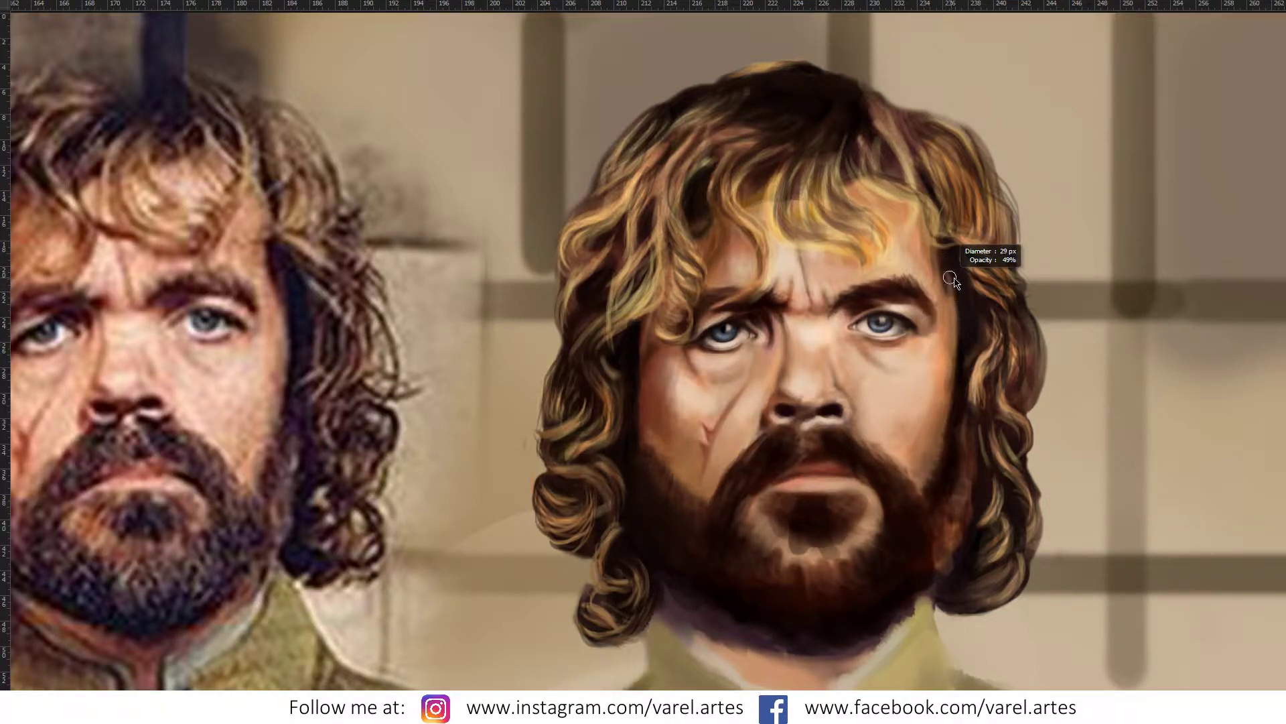
pyautogui.keyDown('alt'); pyautogui.rightClick(949, 289); pyautogui.keyUp('alt')
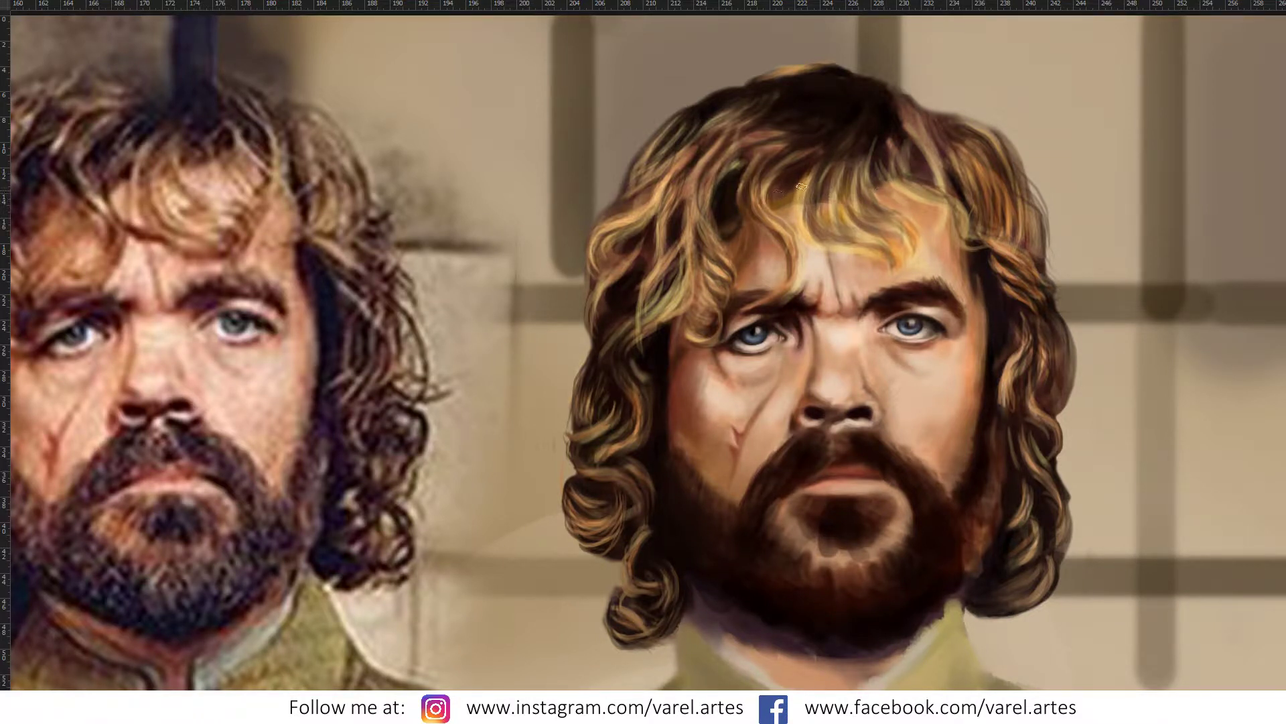
pyautogui.moveTo(825, 176); pyautogui.dragTo(846, 191)
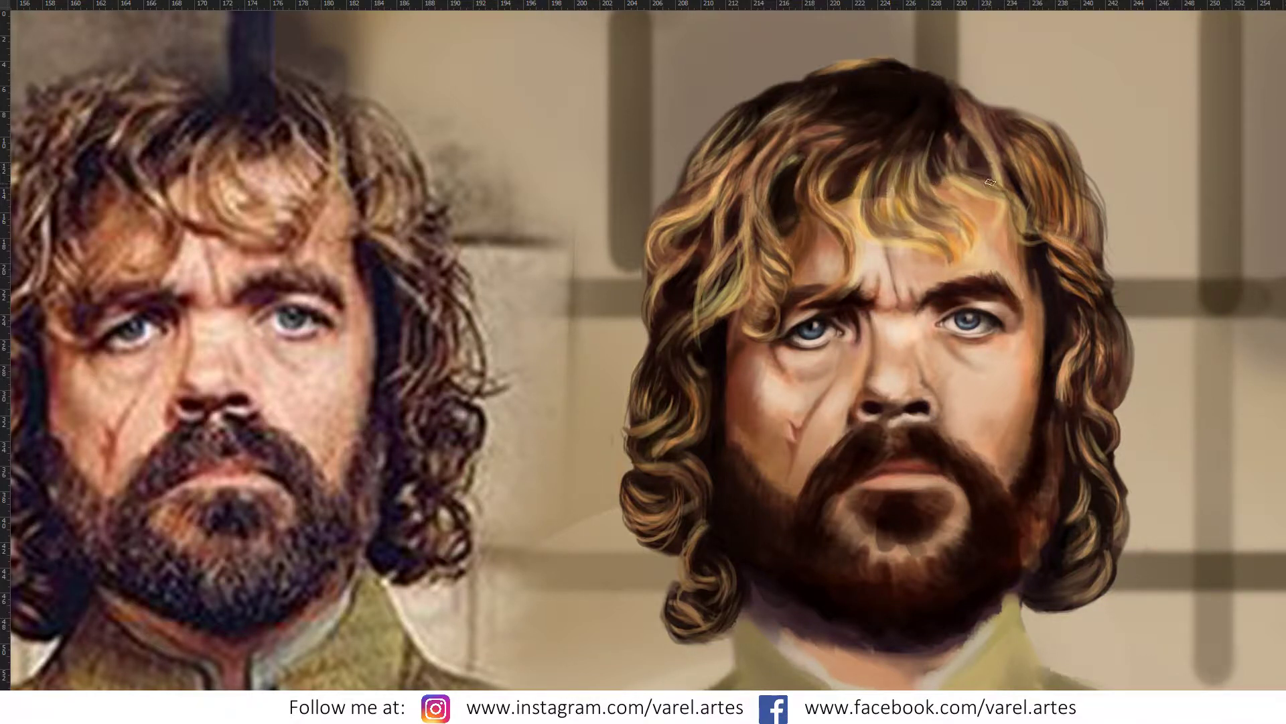
pyautogui.scroll(-3, 1023, 259)
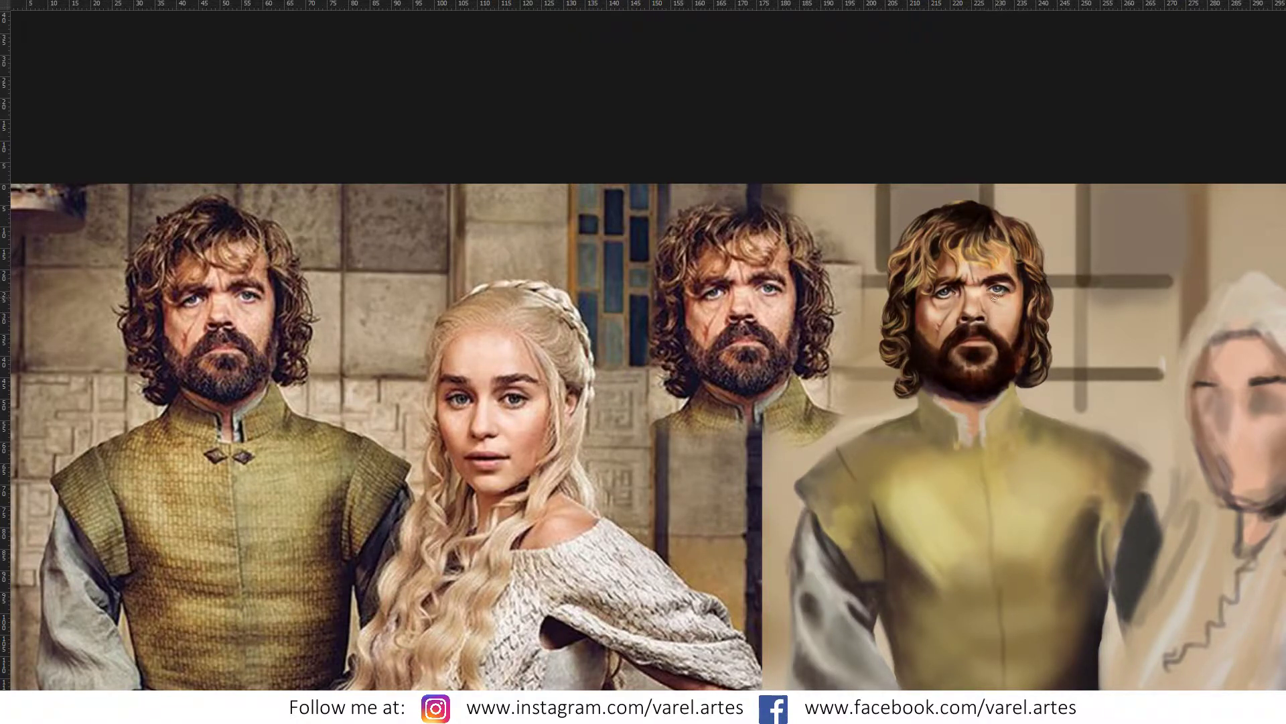
# Step: Sample a pale eye-white colour and cover the right-hand eye's blue iris
pyautogui.scroll(10, 1005, 324)
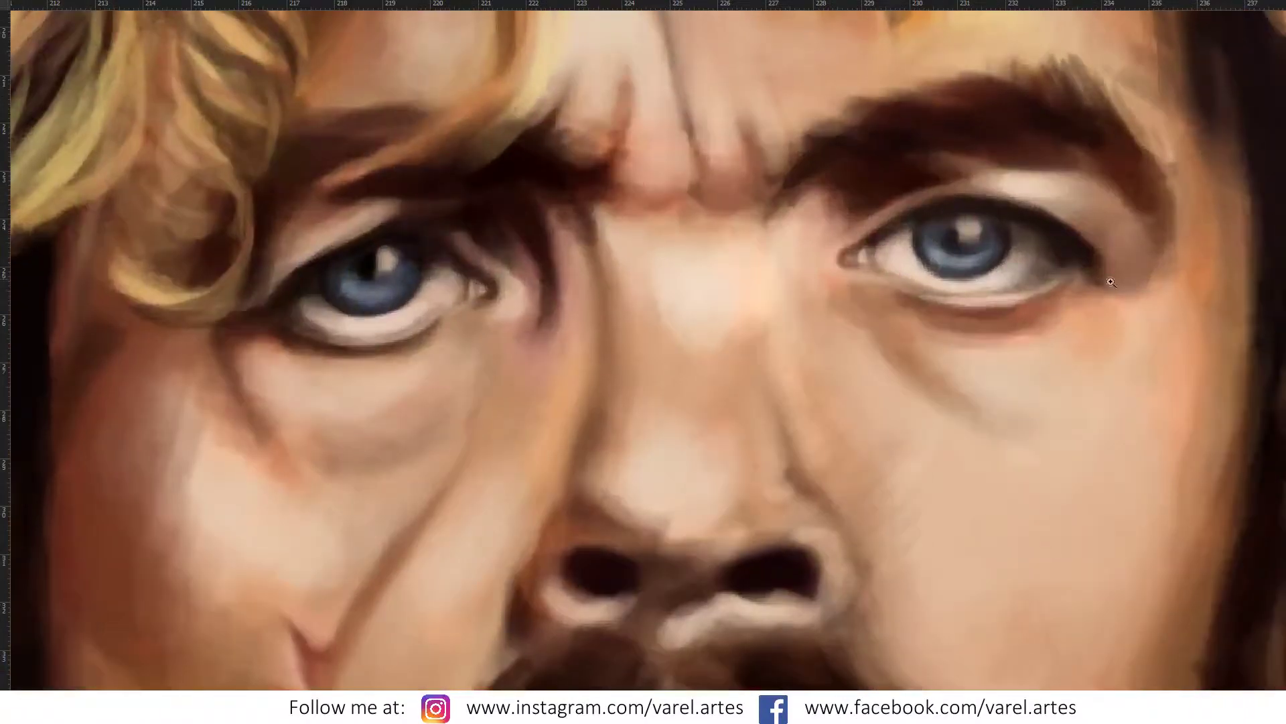
pyautogui.keyDown('alt'); pyautogui.click(918, 261); pyautogui.keyUp('alt')
pyautogui.moveTo(958, 271); pyautogui.dragTo(931, 267)
pyautogui.moveTo(1012, 228)
pyautogui.mouseDown()
pyautogui.moveTo(914, 268)
pyautogui.moveTo(1012, 248)
pyautogui.moveTo(952, 228)
pyautogui.moveTo(934, 251)
pyautogui.moveTo(958, 268)
pyautogui.moveTo(938, 268)
pyautogui.moveTo(978, 271)
pyautogui.moveTo(930, 262)
pyautogui.moveTo(918, 231)
pyautogui.moveTo(965, 235)
pyautogui.moveTo(938, 247)
pyautogui.moveTo(996, 256)
pyautogui.moveTo(911, 231)
pyautogui.moveTo(958, 228)
pyautogui.moveTo(1006, 248)
pyautogui.moveTo(1004, 278)
pyautogui.moveTo(983, 240)
pyautogui.moveTo(935, 238)
pyautogui.moveTo(972, 213)
pyautogui.moveTo(1005, 248)
pyautogui.moveTo(989, 244)
pyautogui.moveTo(1001, 225)
pyautogui.mouseUp()
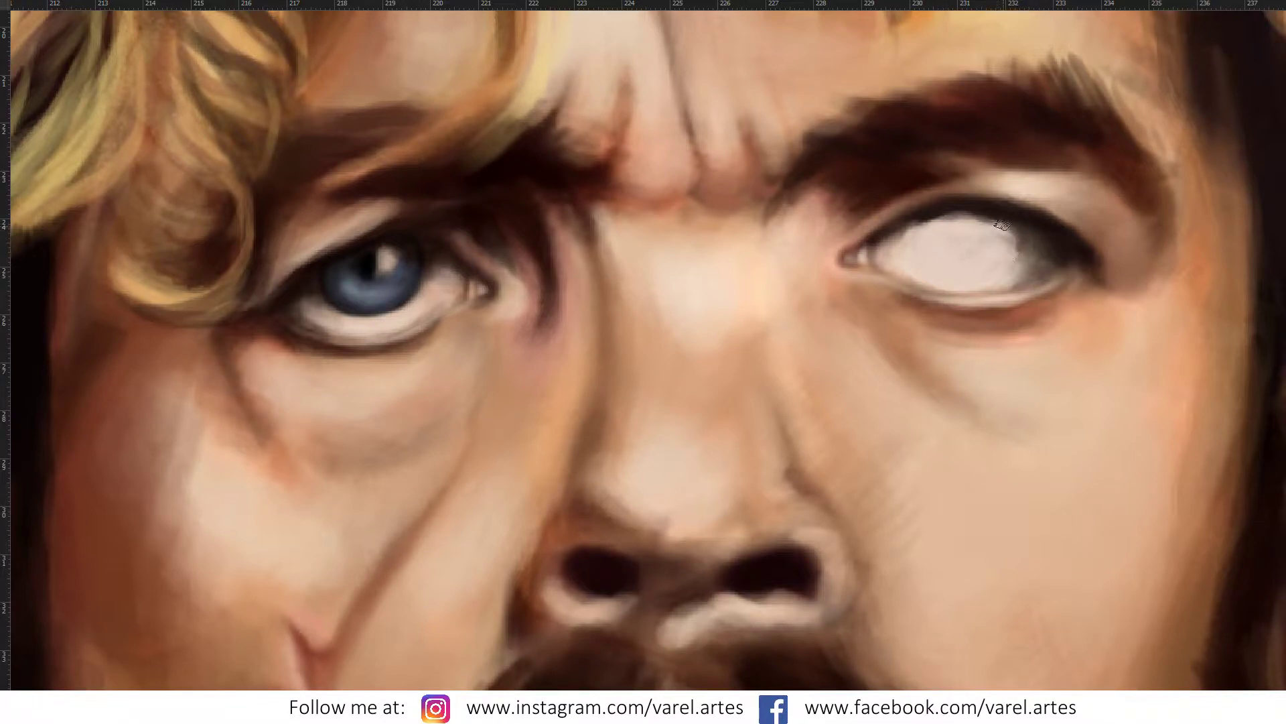
# Step: Paint over the left-hand iris with pale white and reshape its upper lid edge
pyautogui.moveTo(370, 310)
pyautogui.mouseDown()
pyautogui.moveTo(364, 265)
pyautogui.moveTo(402, 261)
pyautogui.moveTo(415, 281)
pyautogui.moveTo(327, 296)
pyautogui.moveTo(402, 250)
pyautogui.mouseUp()
pyautogui.moveTo(339, 278)
pyautogui.mouseDown()
pyautogui.moveTo(399, 248)
pyautogui.moveTo(325, 305)
pyautogui.moveTo(383, 314)
pyautogui.moveTo(422, 280)
pyautogui.moveTo(413, 289)
pyautogui.moveTo(412, 236)
pyautogui.mouseUp()
pyautogui.keyDown('alt'); pyautogui.click(361, 262); pyautogui.keyUp('alt')
pyautogui.moveTo(423, 284)
pyautogui.mouseDown()
pyautogui.moveTo(381, 240)
pyautogui.moveTo(314, 285)
pyautogui.mouseUp()
pyautogui.moveTo(398, 231); pyautogui.dragTo(307, 288)
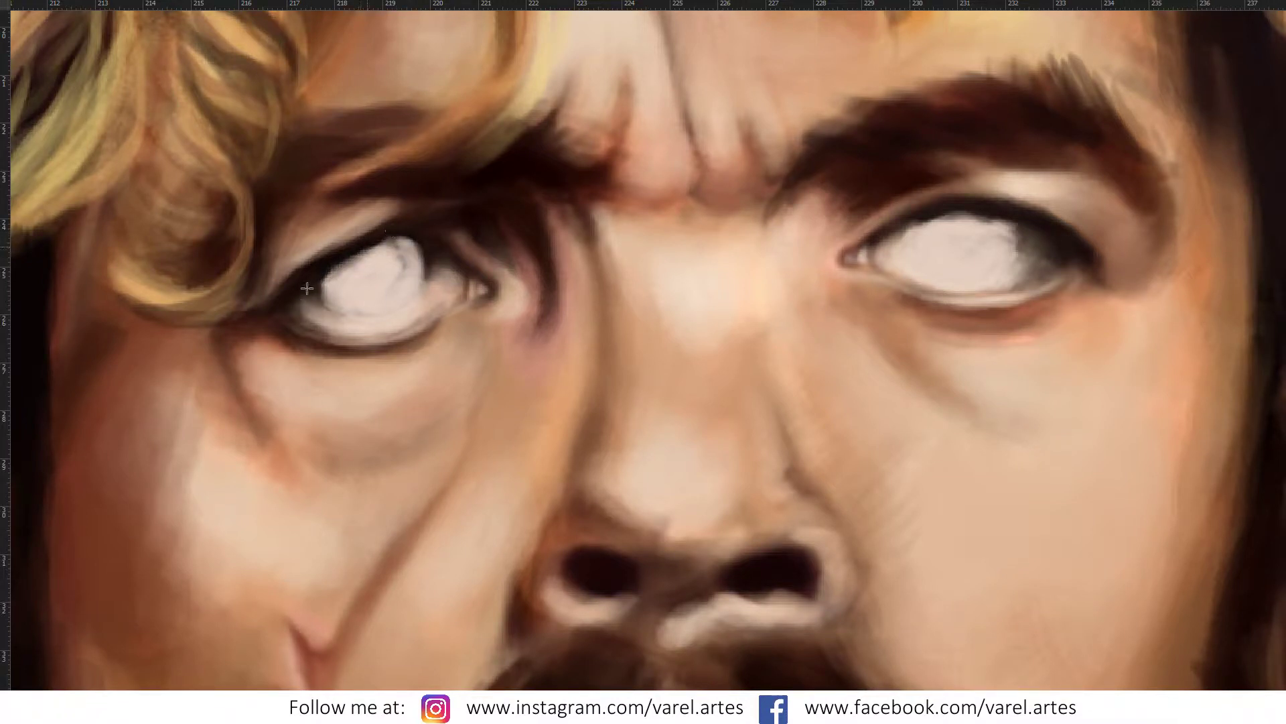
pyautogui.click(375, 272)
pyautogui.hotkey('ctrl', 'z')
pyautogui.moveTo(314, 303)
pyautogui.mouseDown()
pyautogui.moveTo(350, 281)
pyautogui.moveTo(332, 311)
pyautogui.mouseUp()
pyautogui.moveTo(428, 281)
pyautogui.mouseDown()
pyautogui.moveTo(422, 258)
pyautogui.moveTo(426, 275)
pyautogui.moveTo(395, 292)
pyautogui.mouseUp()
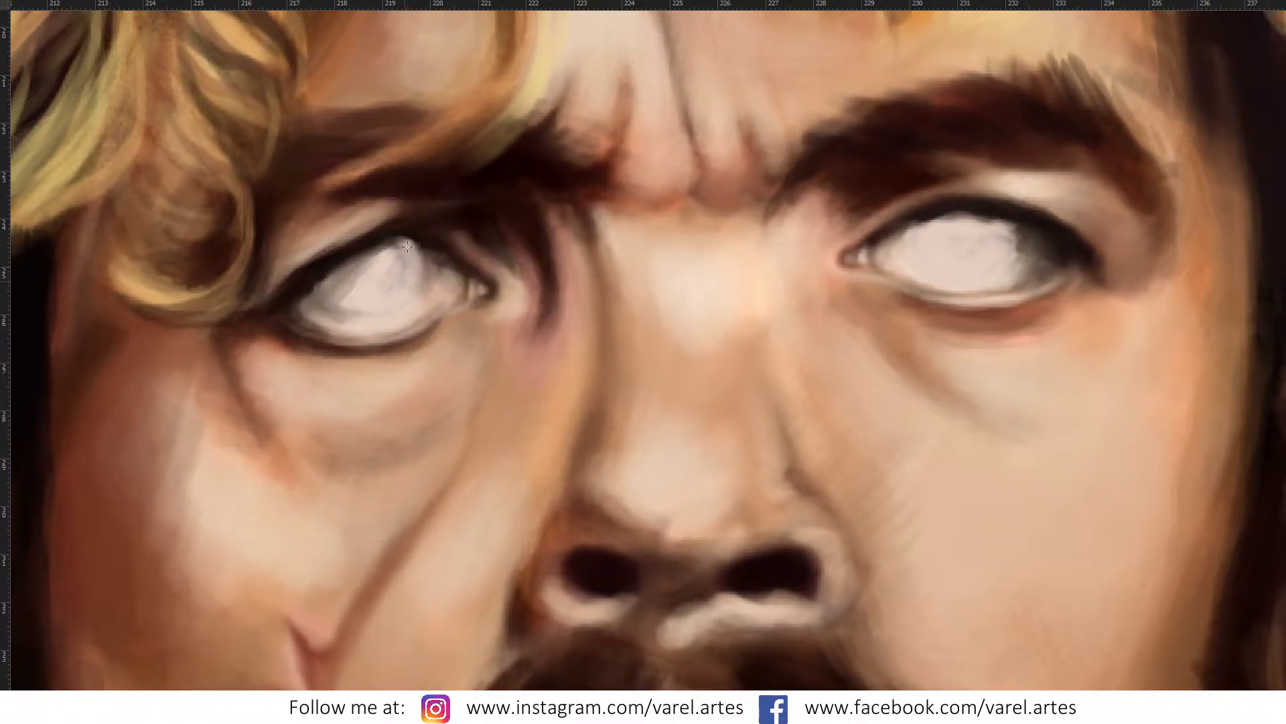
pyautogui.moveTo(407, 248)
pyautogui.mouseDown()
pyautogui.moveTo(382, 295)
pyautogui.moveTo(384, 243)
pyautogui.moveTo(412, 245)
pyautogui.moveTo(372, 242)
pyautogui.mouseUp()
pyautogui.keyDown('alt'); pyautogui.click(385, 268); pyautogui.keyUp('alt')
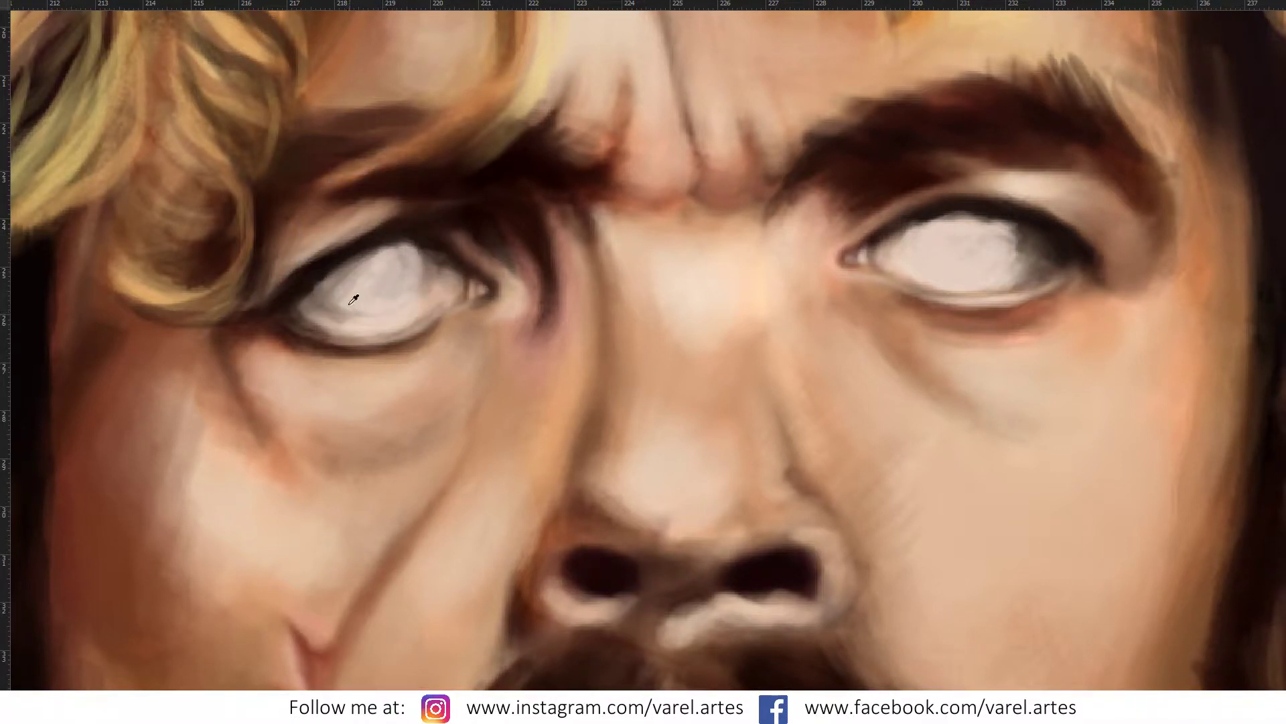
pyautogui.moveTo(359, 310); pyautogui.dragTo(388, 321)
# Step: Size the brush for the eyes with Alt-right-drag and zoom into the painted face
pyautogui.scroll(-5, 395, 311)
pyautogui.scroll(-3, 415, 294)
pyautogui.scroll(-2, 429, 281)
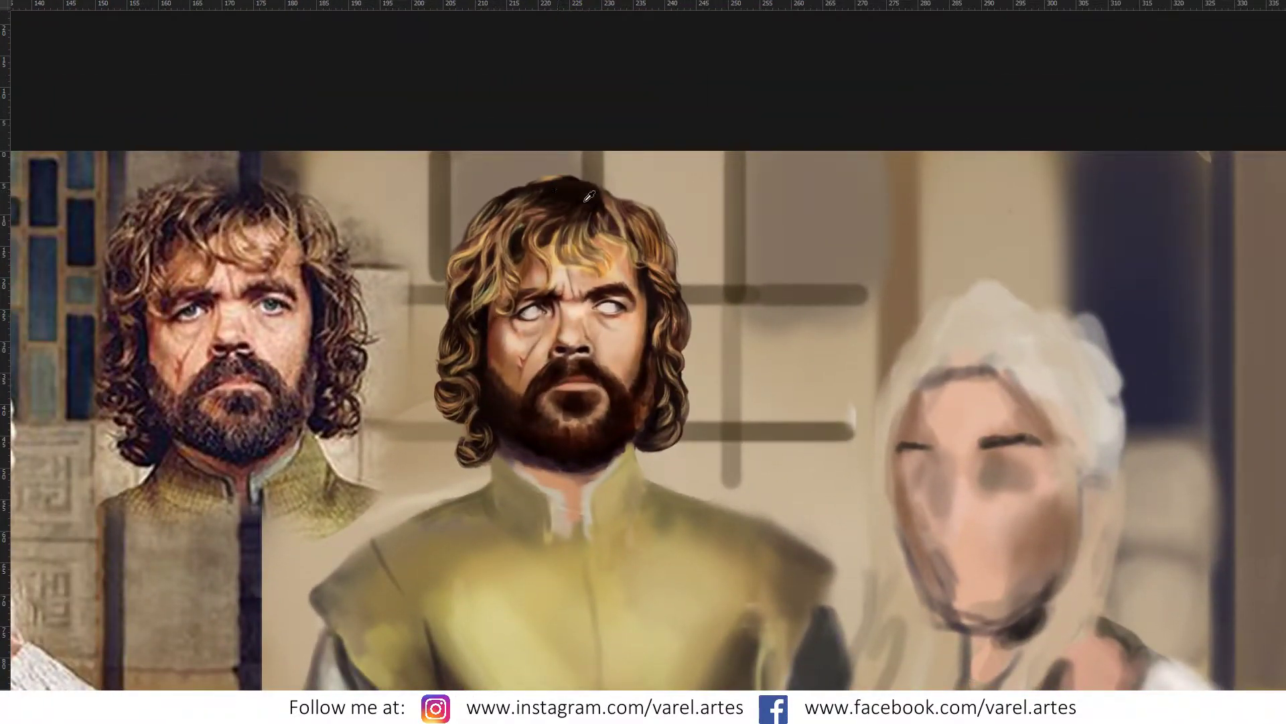
pyautogui.keyDown('alt'); pyautogui.rightClick(538, 327); pyautogui.keyUp('alt')
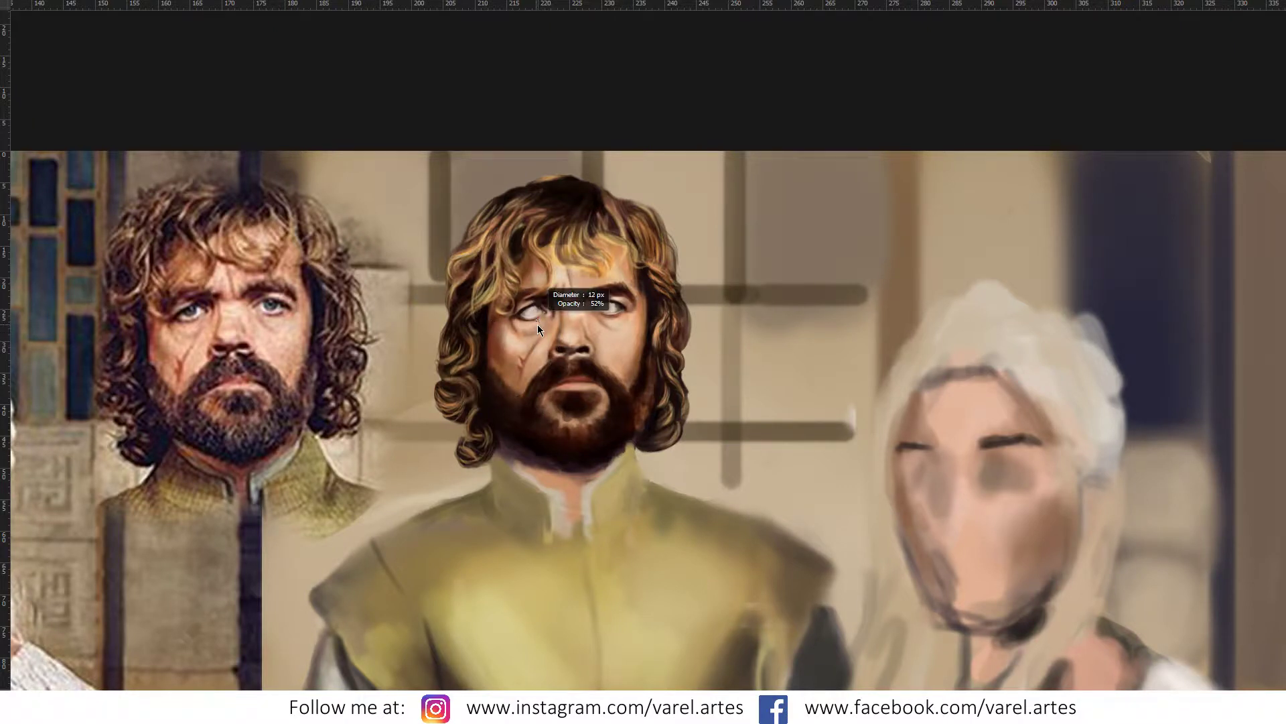
pyautogui.keyDown('alt'); pyautogui.rightClick(576, 316); pyautogui.keyUp('alt')
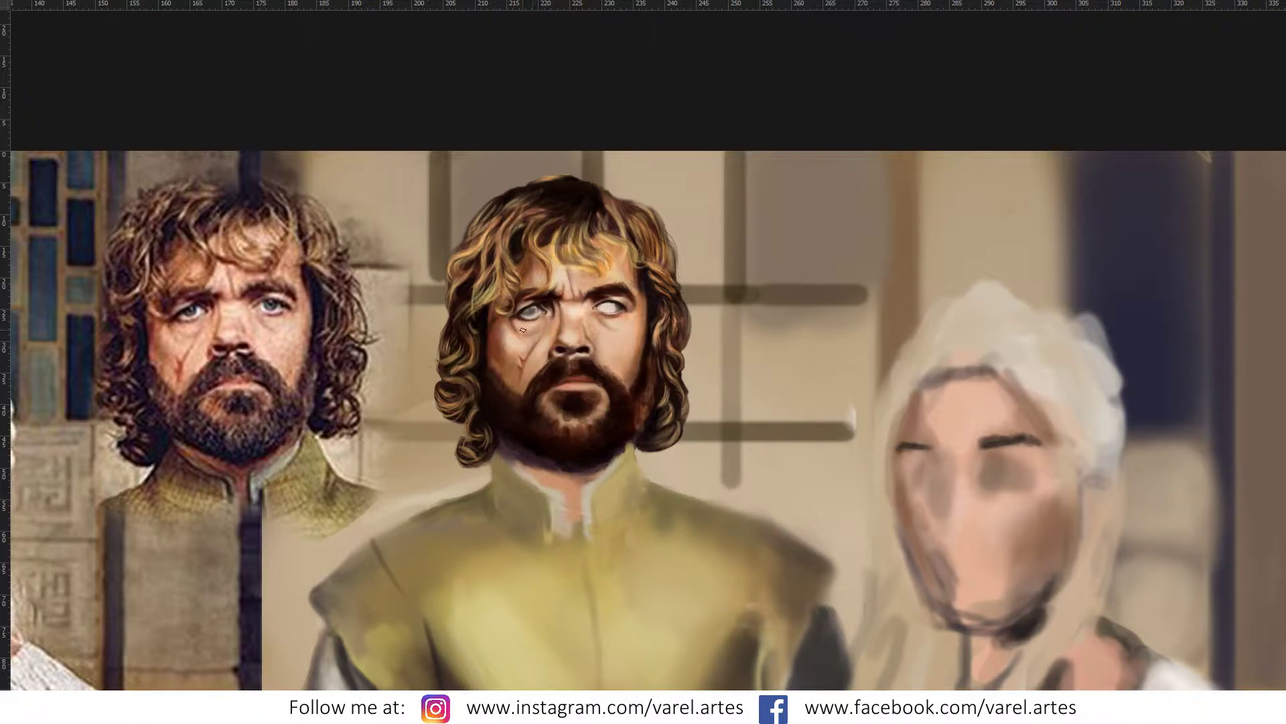
pyautogui.moveTo(515, 322); pyautogui.dragTo(559, 348)
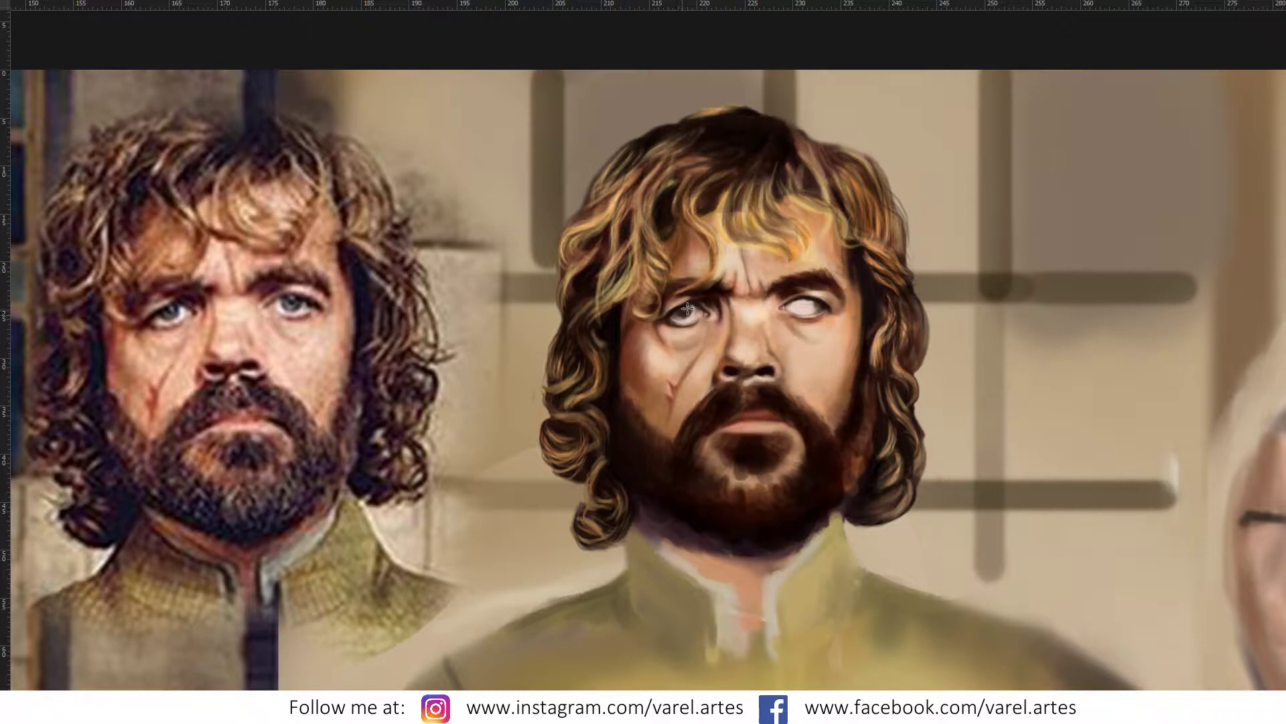
# Step: Darken and define the left eye's iris and add a small light highlight
pyautogui.scroll(1, 684, 322)
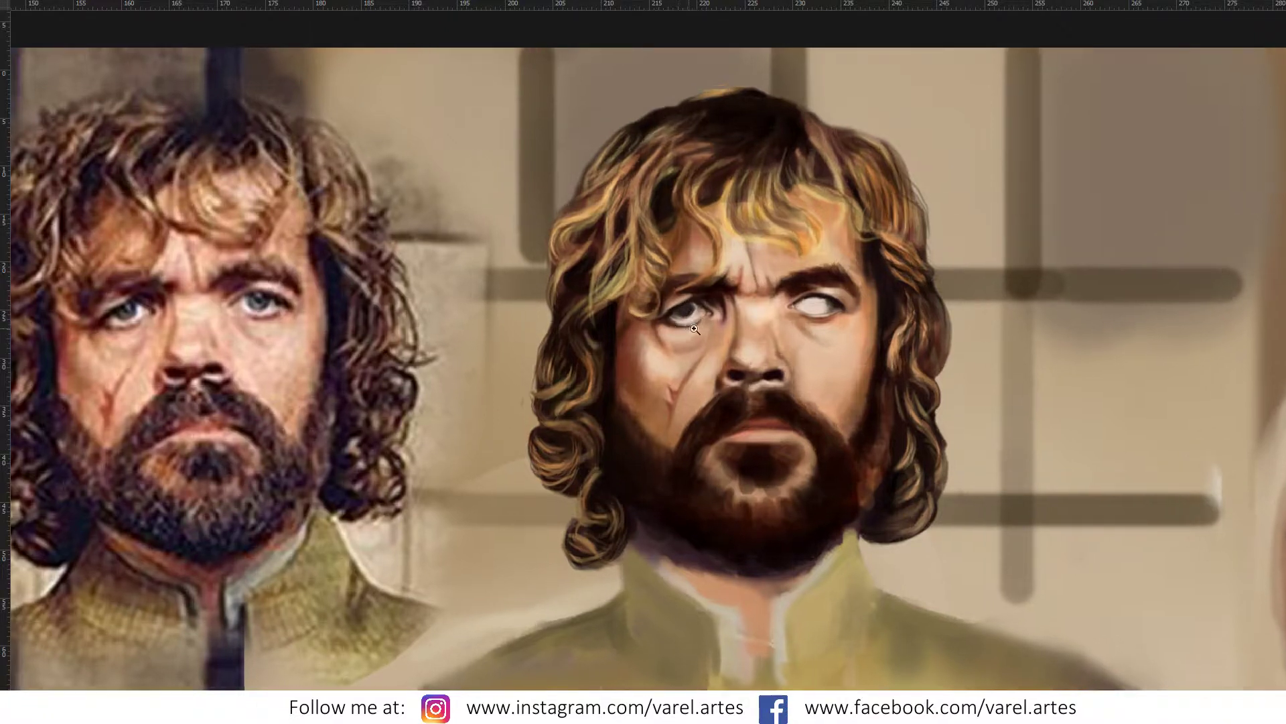
pyautogui.scroll(3, 690, 309)
pyautogui.moveTo(708, 293); pyautogui.dragTo(697, 302)
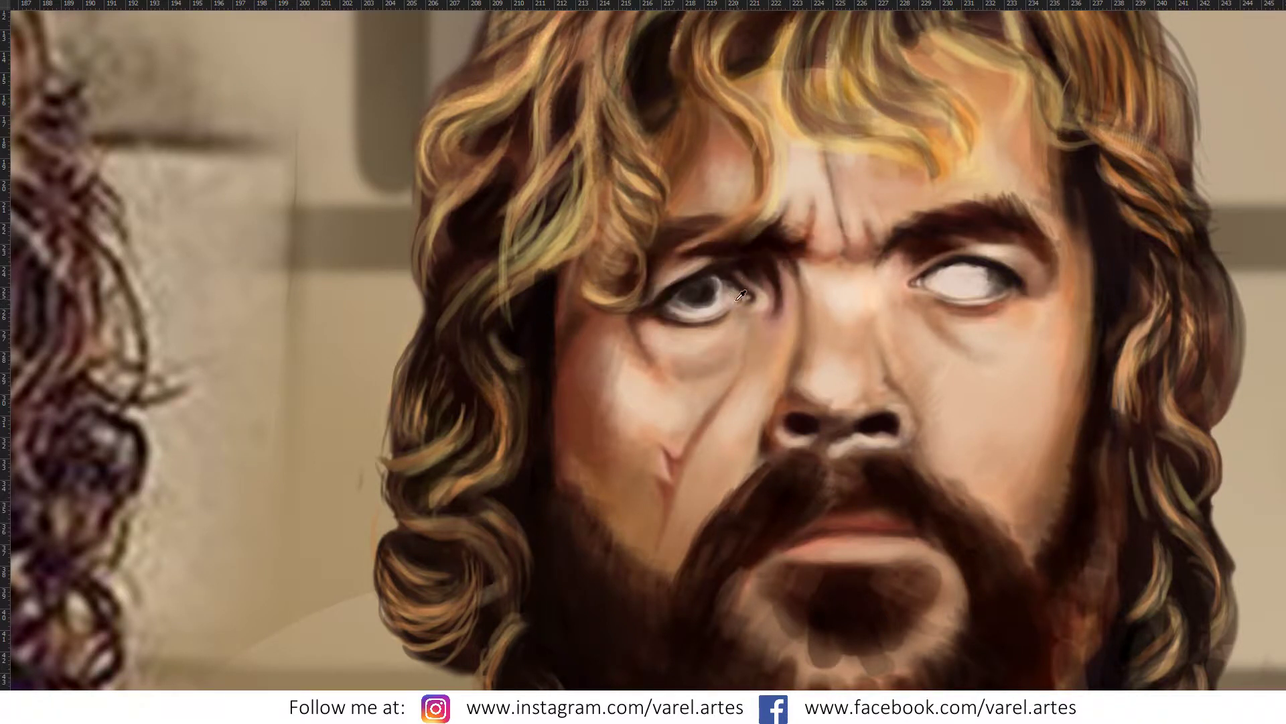
pyautogui.moveTo(723, 305)
pyautogui.mouseDown()
pyautogui.moveTo(709, 293)
pyautogui.moveTo(719, 303)
pyautogui.mouseUp()
pyautogui.keyDown('alt'); pyautogui.click(998, 293); pyautogui.keyUp('alt')
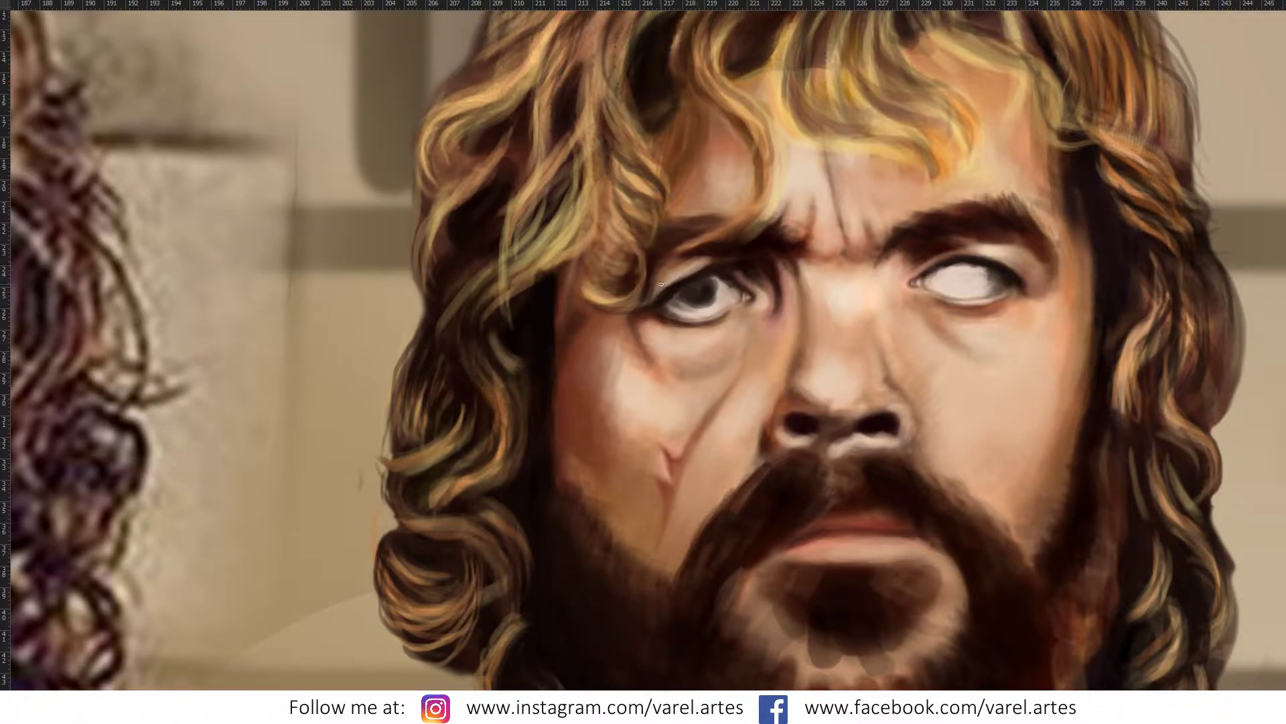
pyautogui.keyDown('alt'); pyautogui.click(712, 288); pyautogui.keyUp('alt')
pyautogui.moveTo(694, 288); pyautogui.dragTo(698, 299)
# Step: Brighten the white beneath the left iris and touch up the lower lid
pyautogui.scroll(-4, 682, 318)
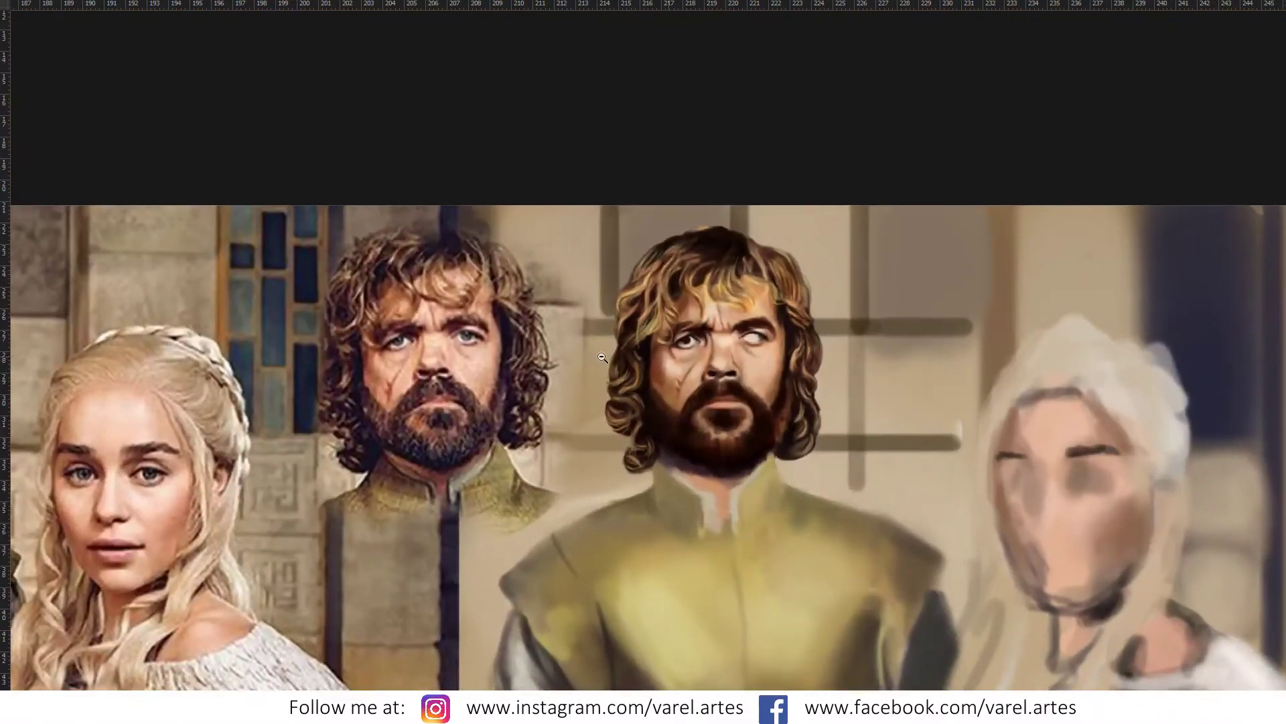
pyautogui.scroll(4, 679, 354)
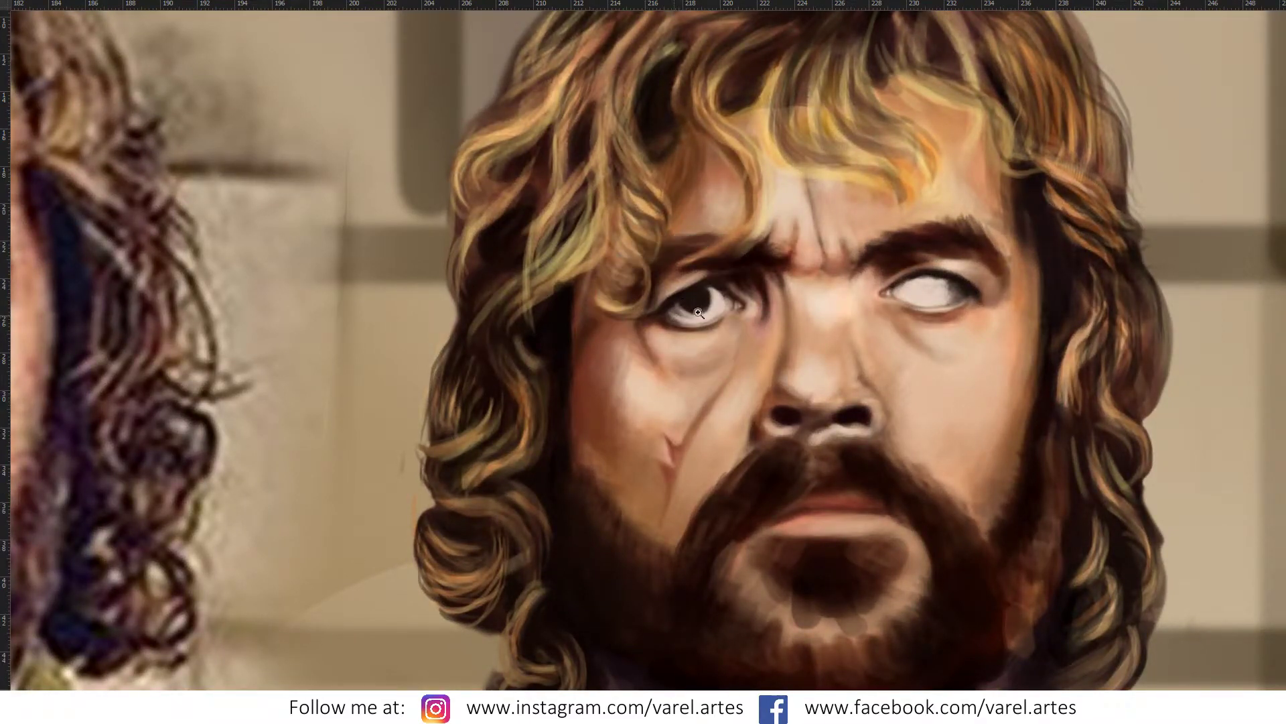
pyautogui.scroll(1, 698, 312)
pyautogui.scroll(1, 698, 312)
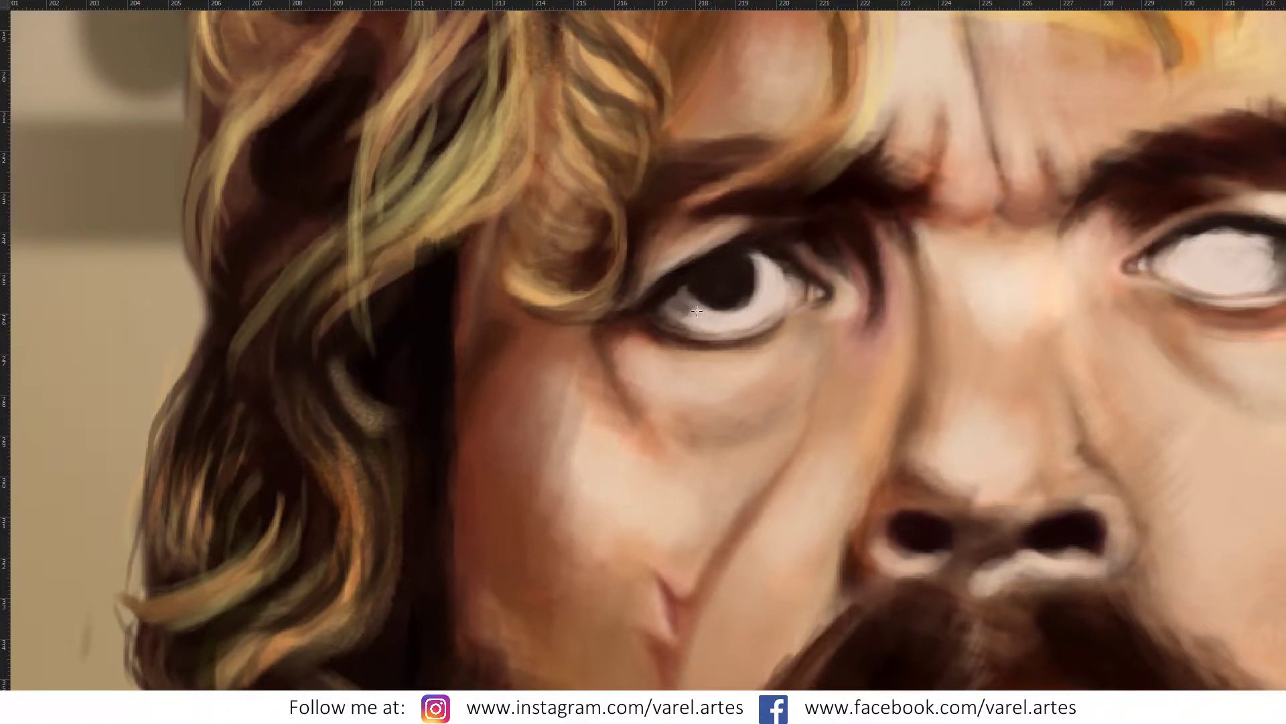
pyautogui.moveTo(709, 320)
pyautogui.mouseDown()
pyautogui.moveTo(681, 307)
pyautogui.moveTo(684, 331)
pyautogui.mouseUp()
pyautogui.keyDown('alt'); pyautogui.click(680, 301); pyautogui.keyUp('alt')
pyautogui.moveTo(684, 320); pyautogui.dragTo(680, 403)
# Step: Repaint the left iris and pupil darker and rounder with a 13 px brush
pyautogui.moveTo(750, 295); pyautogui.dragTo(682, 304)
pyautogui.moveTo(709, 298)
pyautogui.mouseDown()
pyautogui.moveTo(670, 298)
pyautogui.moveTo(754, 308)
pyautogui.mouseUp()
pyautogui.scroll(-5, 604, 322)
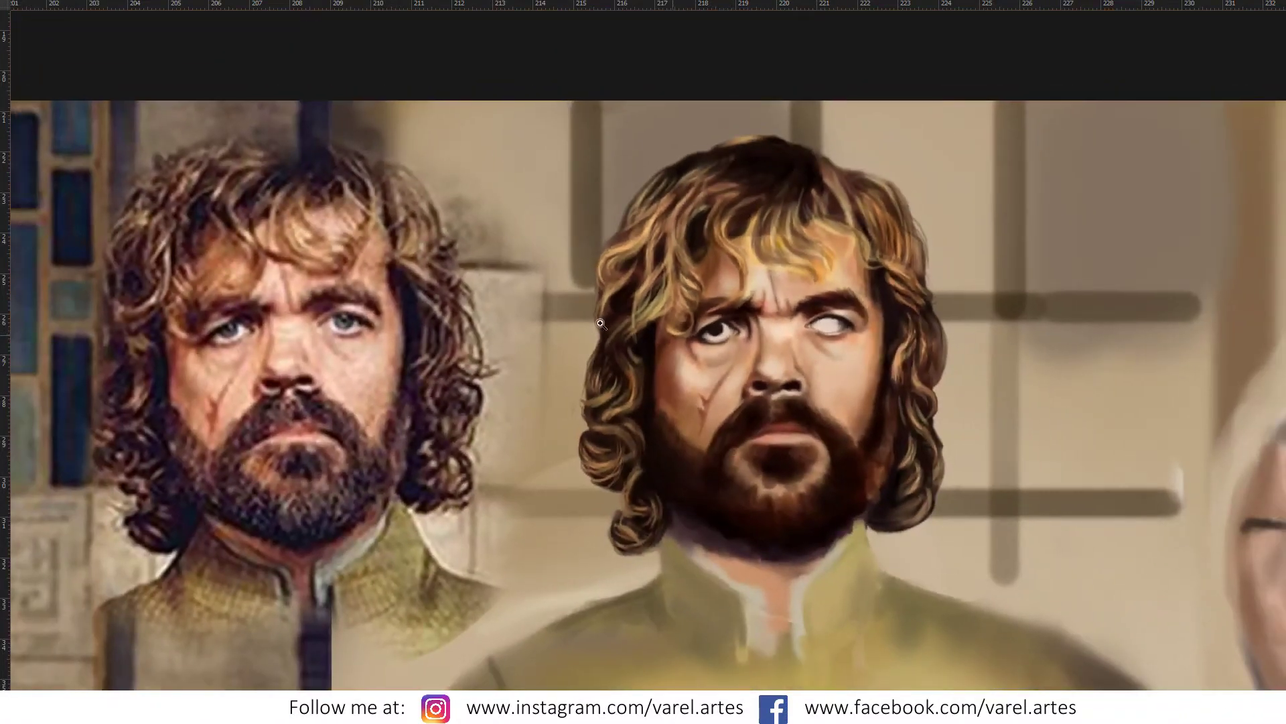
pyautogui.scroll(1, 604, 322)
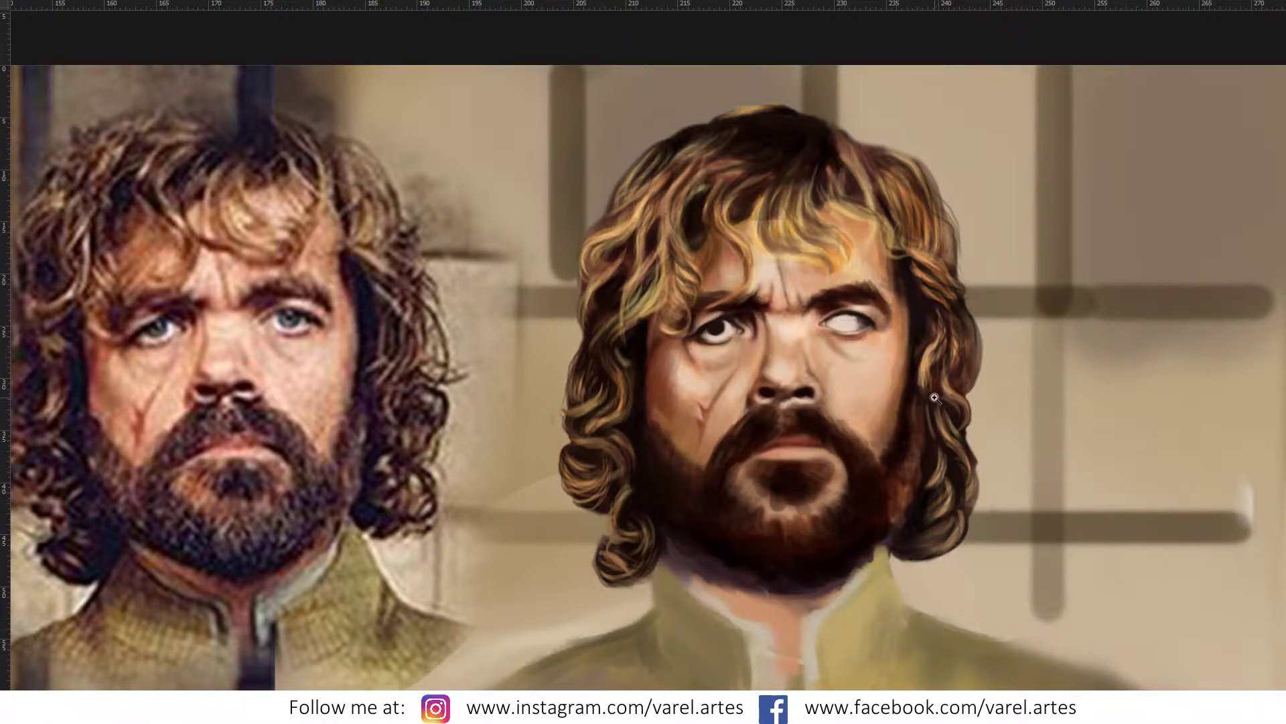
pyautogui.click(709, 343)
# Step: Compare painting and reference side by side, then open Liquify from the radial Shortcuts menu
pyautogui.moveTo(694, 304)
pyautogui.mouseDown()
pyautogui.moveTo(869, 337)
pyautogui.moveTo(942, 320)
pyautogui.mouseUp()
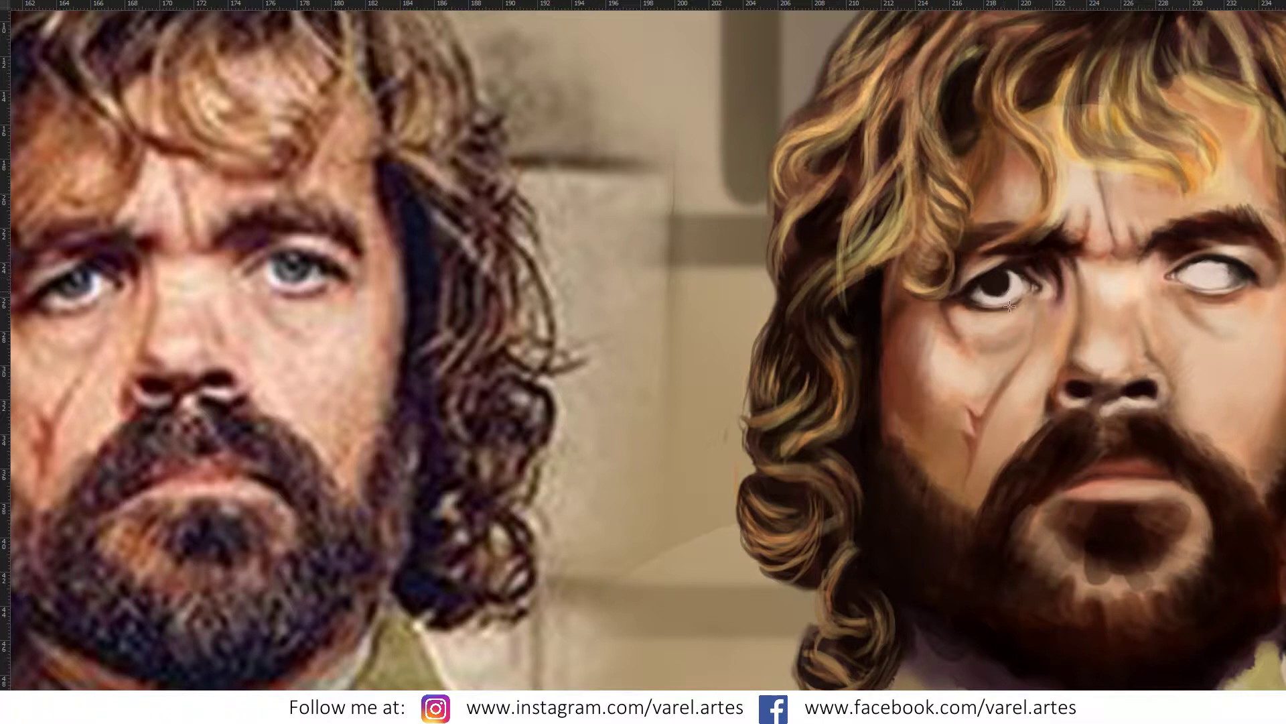
pyautogui.moveTo(1011, 303); pyautogui.dragTo(1077, 289)
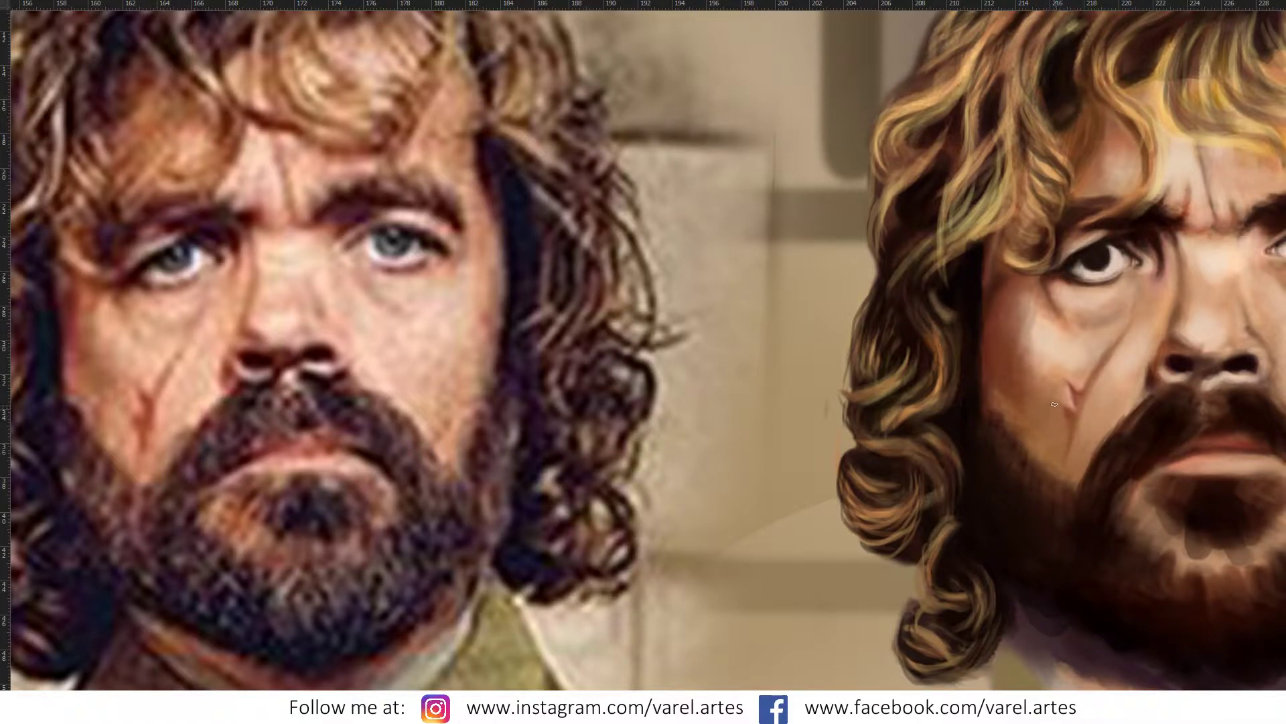
pyautogui.press('alt')
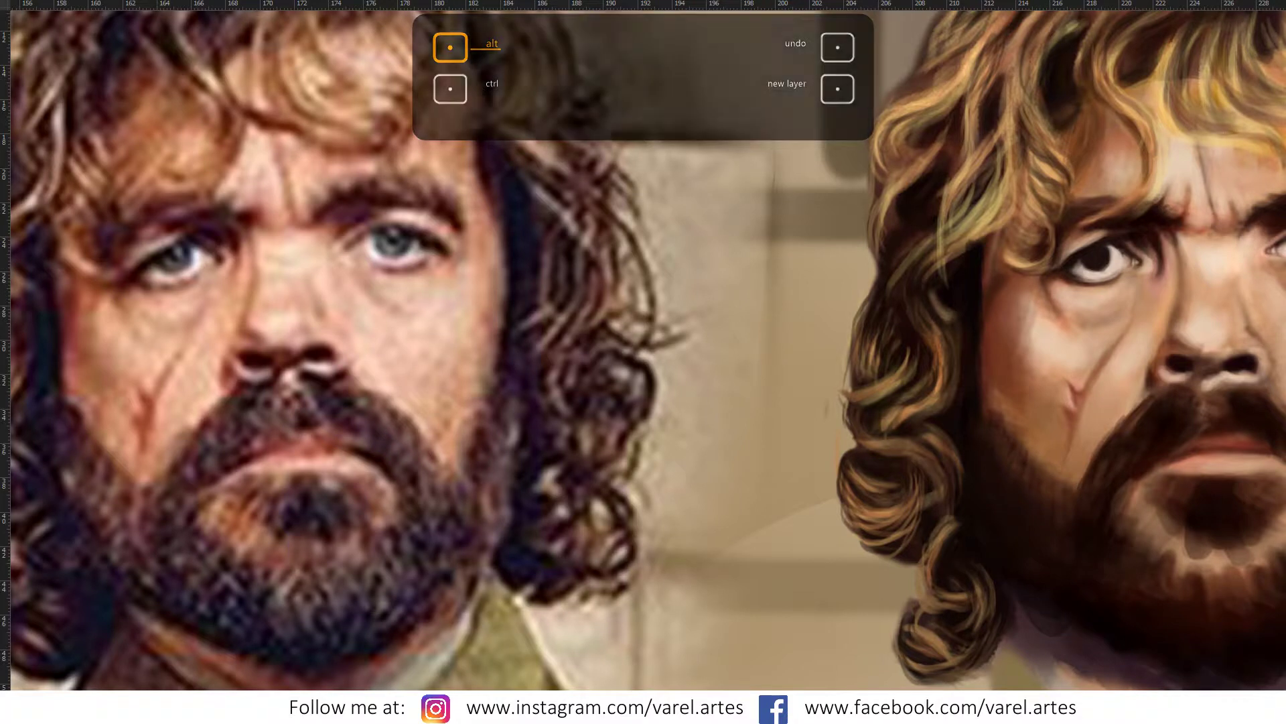
pyautogui.middleClick(999, 176)
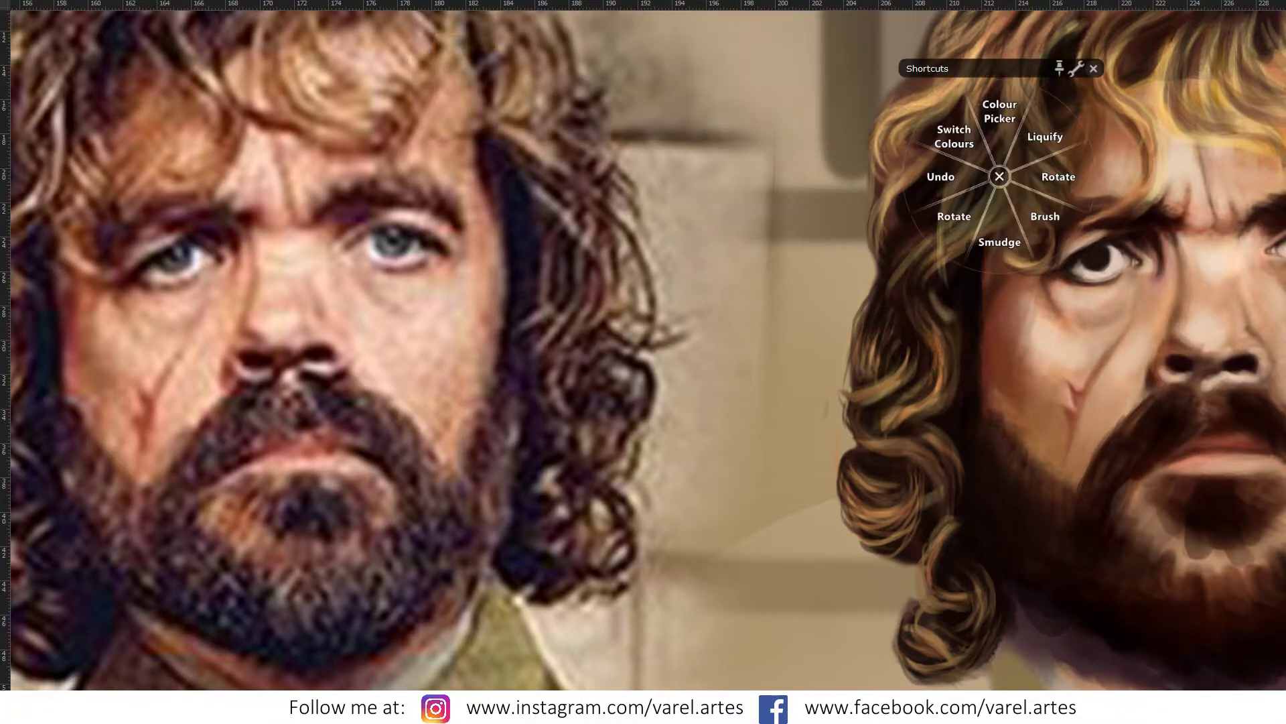
pyautogui.click(1058, 154)
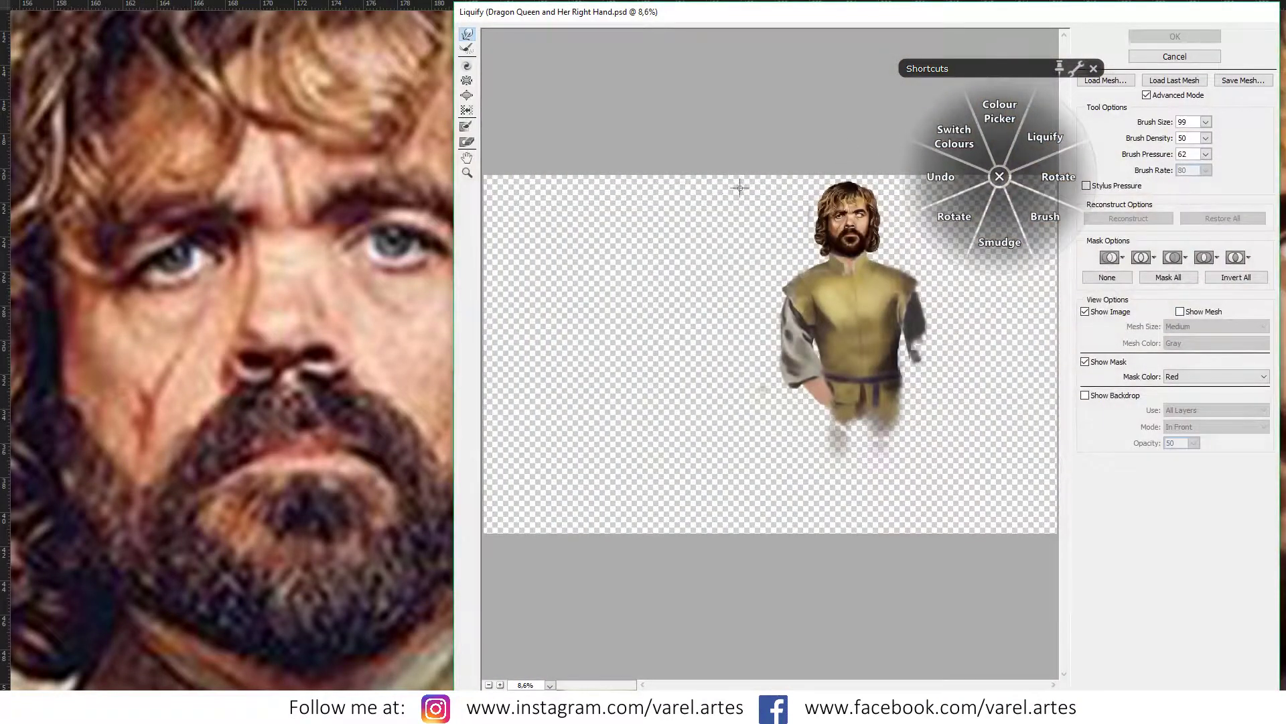
# Step: Zoom the Liquify preview in to 100% on the face
pyautogui.press('z')
pyautogui.click(891, 273)
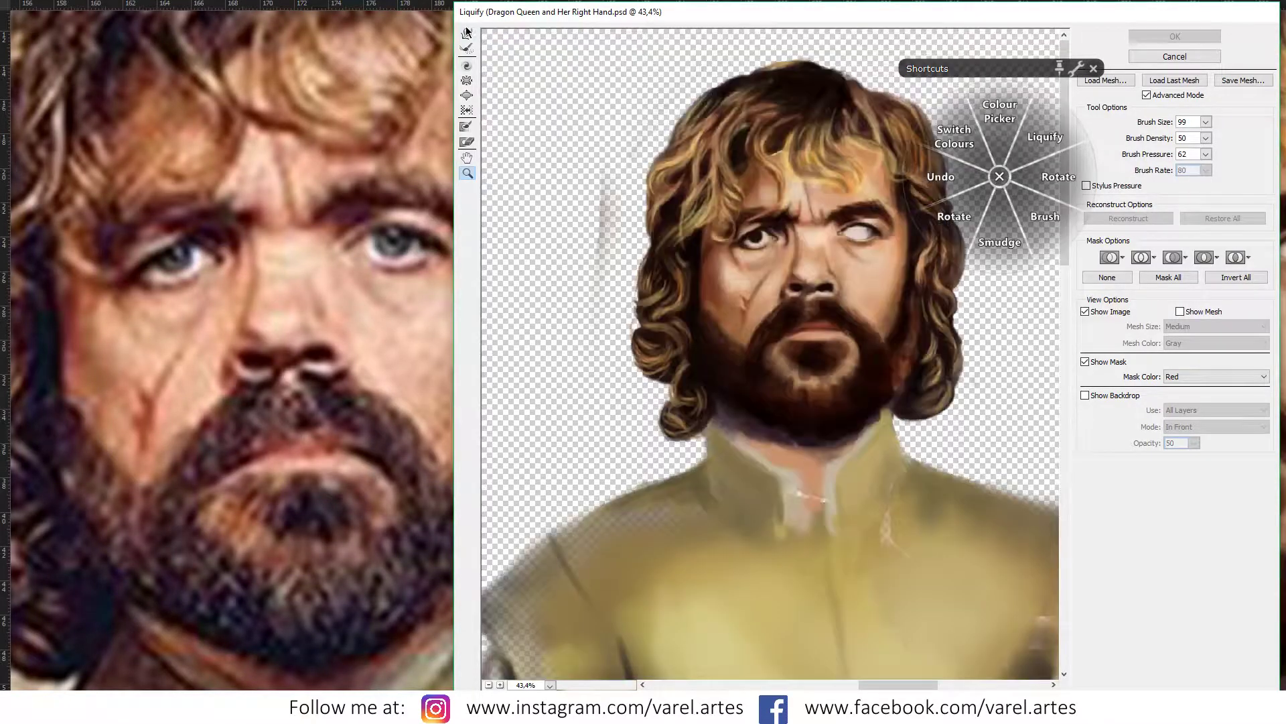
pyautogui.click(759, 321)
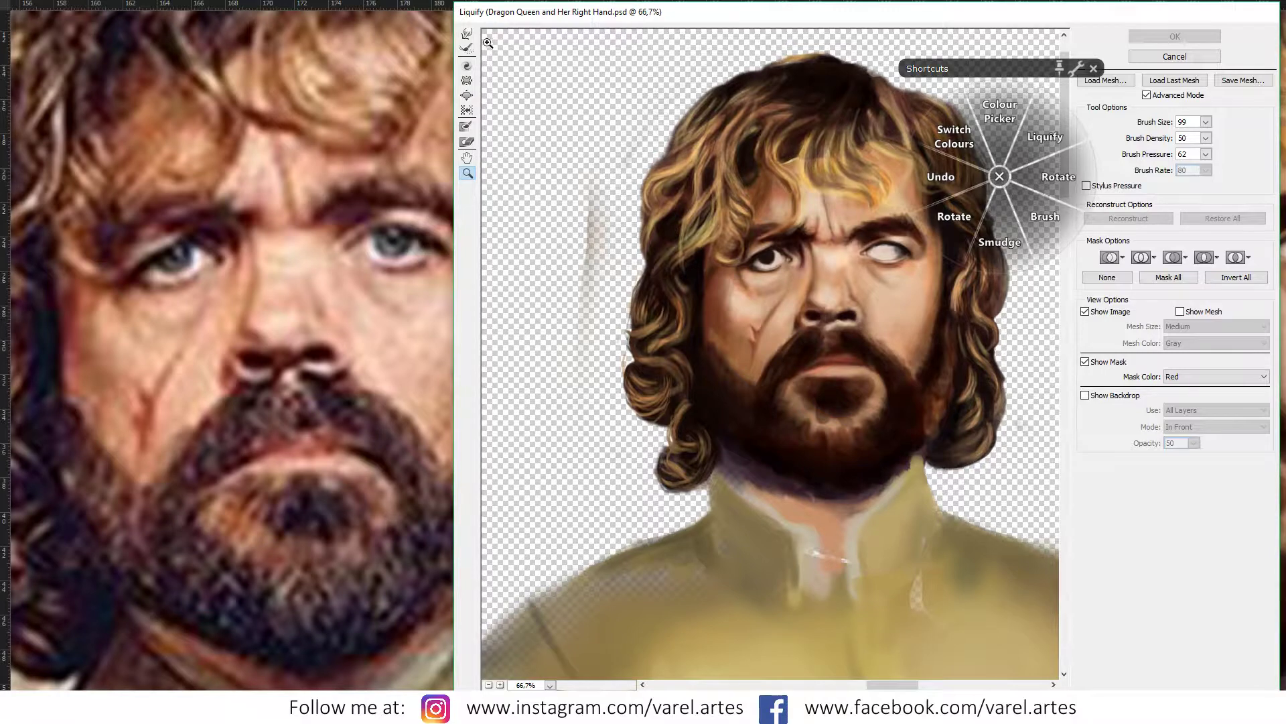
pyautogui.click(771, 334)
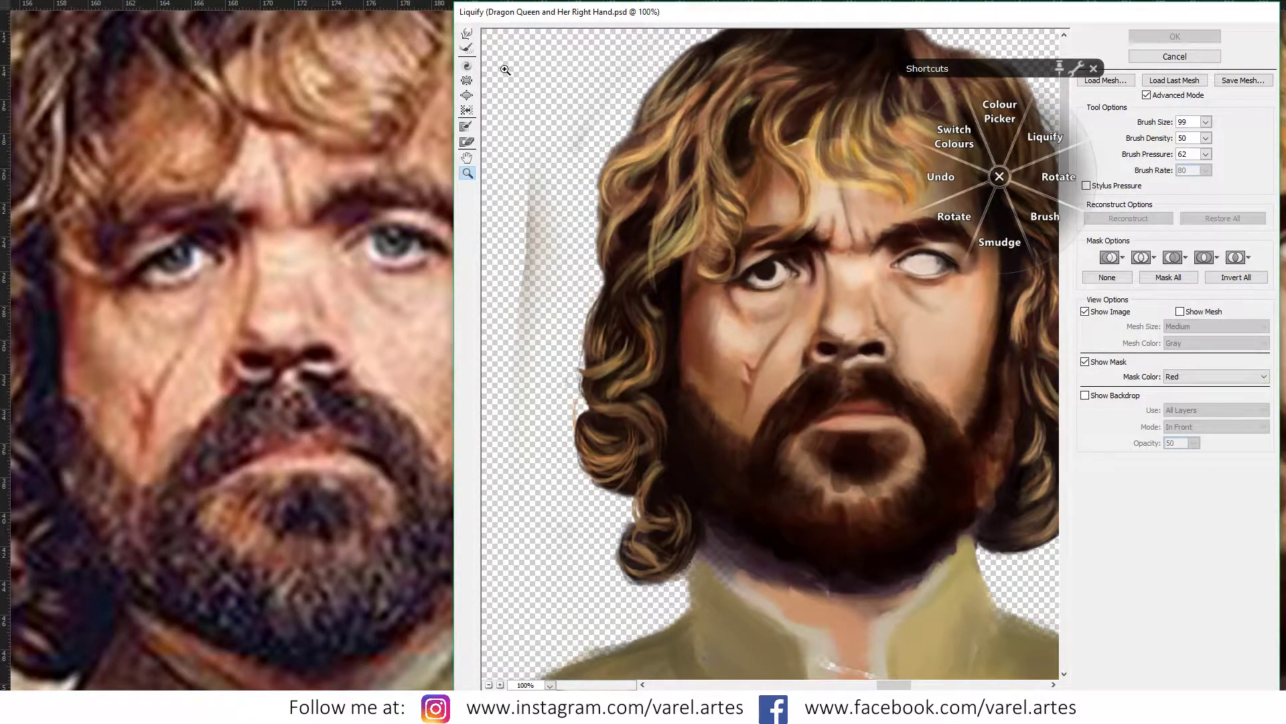
# Step: With Forward Warp, slightly squint the left eye's shape
pyautogui.click(468, 37)
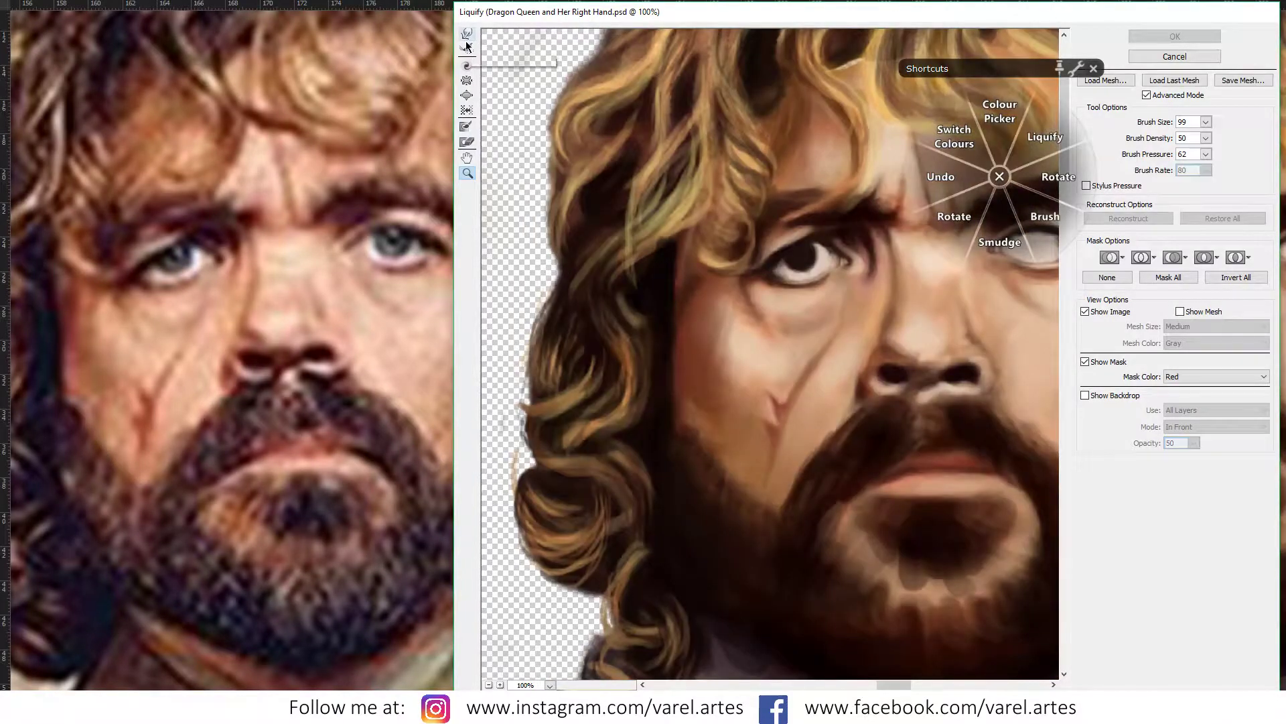
pyautogui.moveTo(729, 366); pyautogui.dragTo(620, 262)
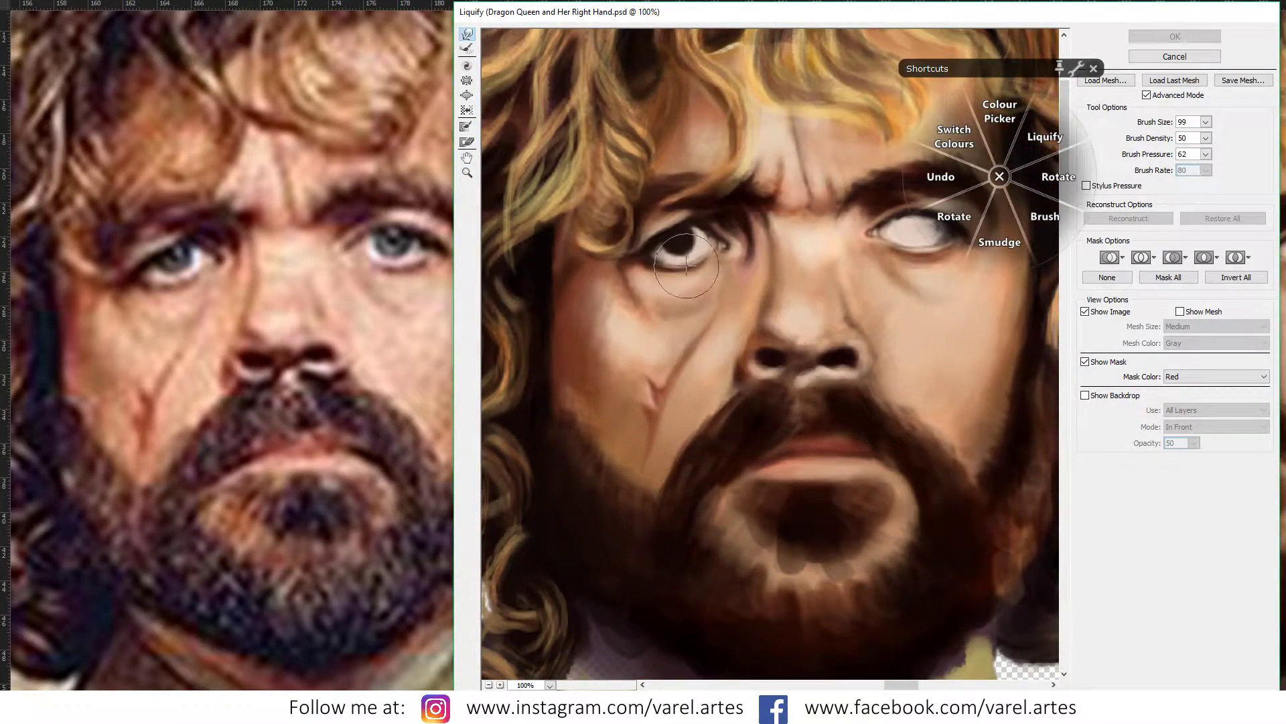
pyautogui.moveTo(677, 221); pyautogui.dragTo(645, 232)
pyautogui.press('[')
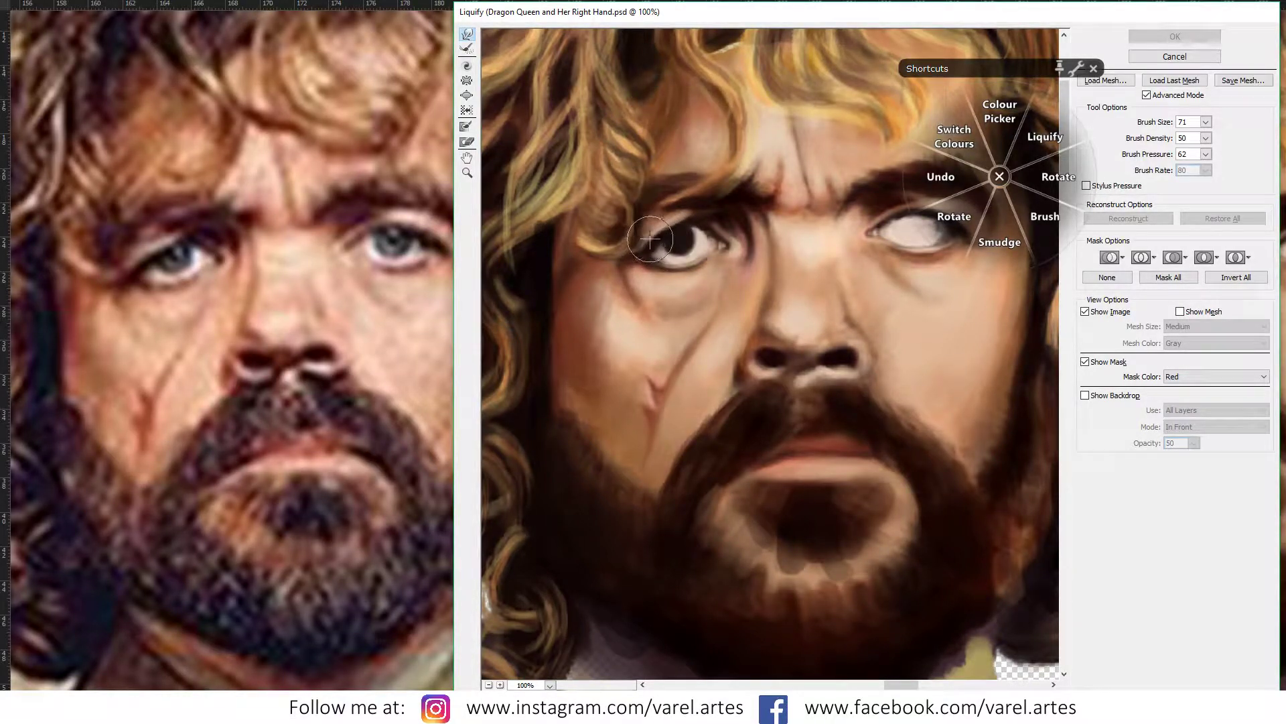
pyautogui.moveTo(650, 239); pyautogui.dragTo(648, 238)
# Step: Push the cheek crease and nudge the eye area up and left
pyautogui.press(']')
pyautogui.press(']')
pyautogui.press(']')
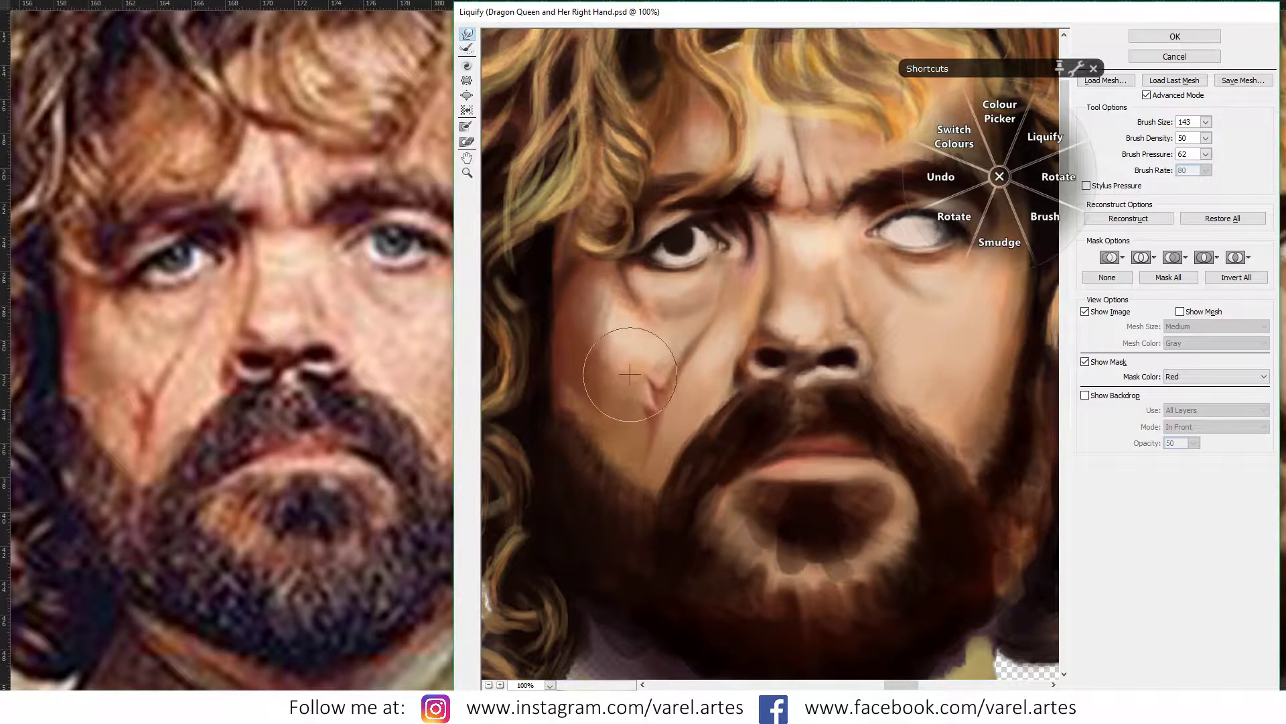
pyautogui.moveTo(630, 374); pyautogui.dragTo(661, 374)
pyautogui.press(']')
pyautogui.press(']')
pyautogui.press('[')
pyautogui.moveTo(650, 267)
pyautogui.mouseDown()
pyautogui.moveTo(640, 257)
pyautogui.moveTo(675, 251)
pyautogui.mouseUp()
# Step: Refine the cheek crease with smaller warp brushes, redoing one undone push
pyautogui.press('[')
pyautogui.press('[')
pyautogui.press('[')
pyautogui.press('[')
pyautogui.press('[')
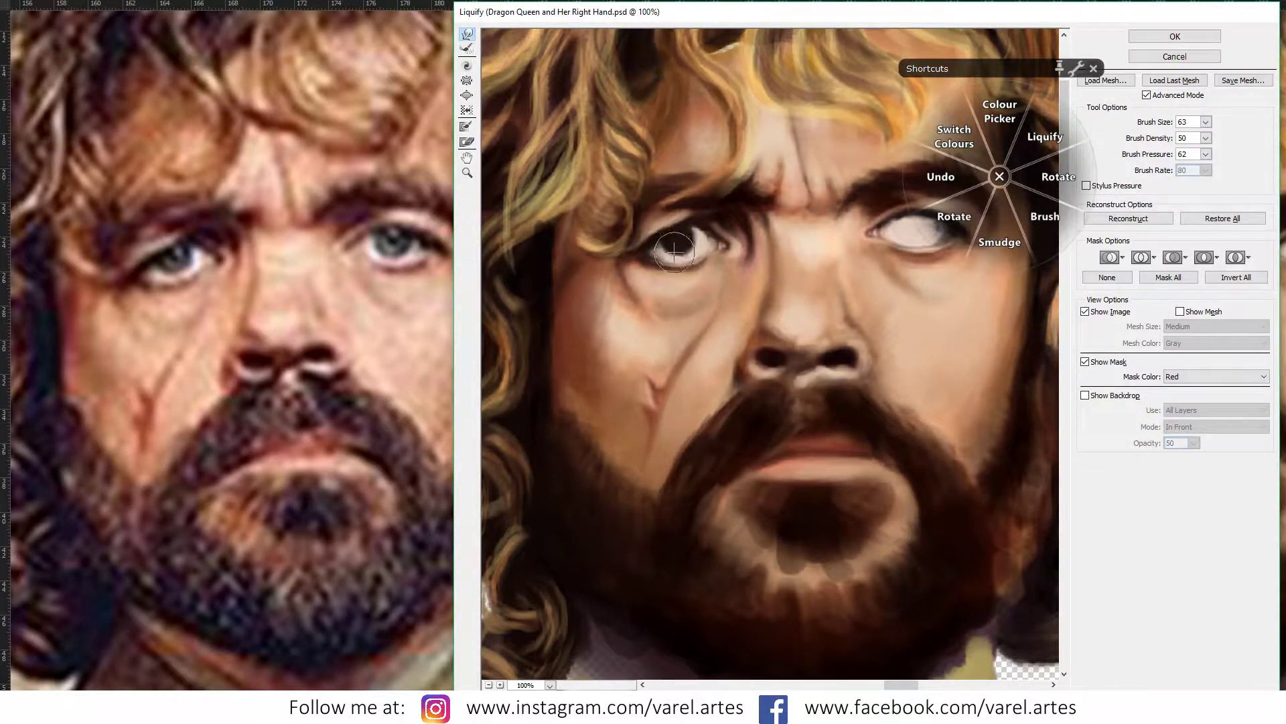
pyautogui.press(']')
pyautogui.press(']')
pyautogui.press(']')
pyautogui.moveTo(673, 402); pyautogui.dragTo(661, 397)
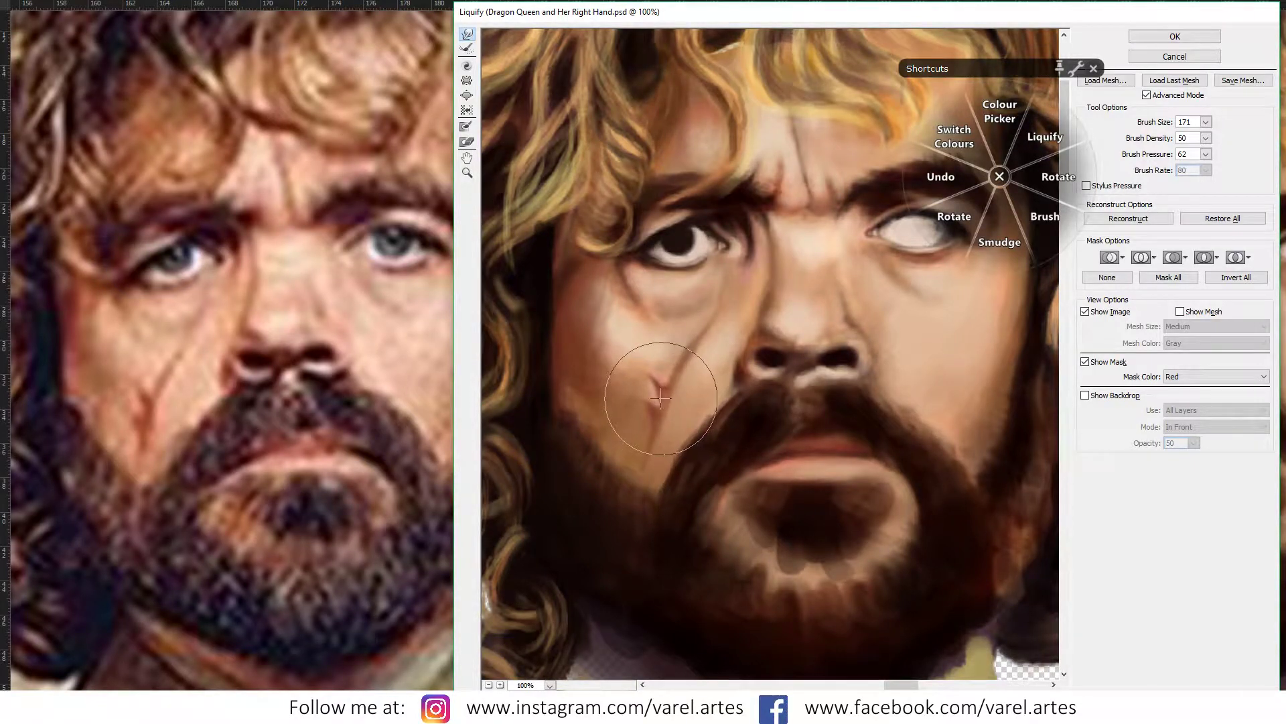
pyautogui.press('[')
pyautogui.press('[')
pyautogui.press('[')
pyautogui.moveTo(660, 395)
pyautogui.mouseDown()
pyautogui.moveTo(649, 432)
pyautogui.moveTo(704, 436)
pyautogui.mouseUp()
pyautogui.press('[')
pyautogui.press(']')
pyautogui.press(']')
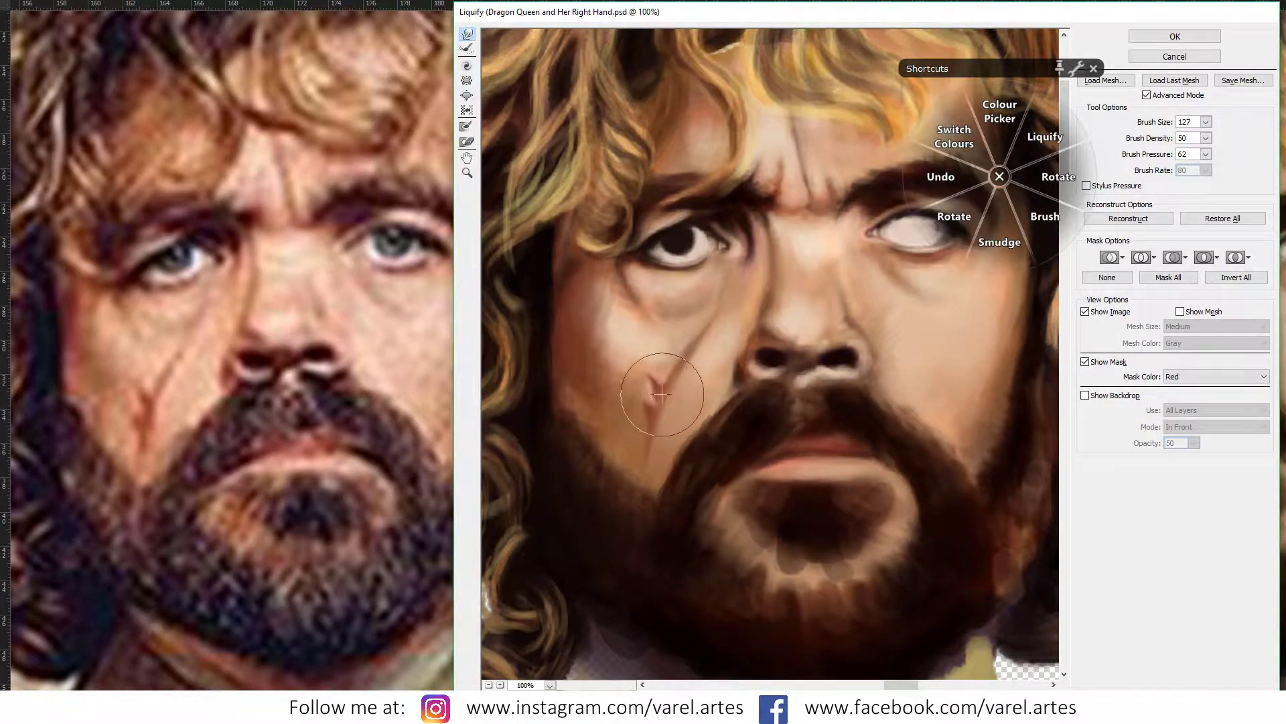
pyautogui.press(']')
pyautogui.press(']')
pyautogui.press(']')
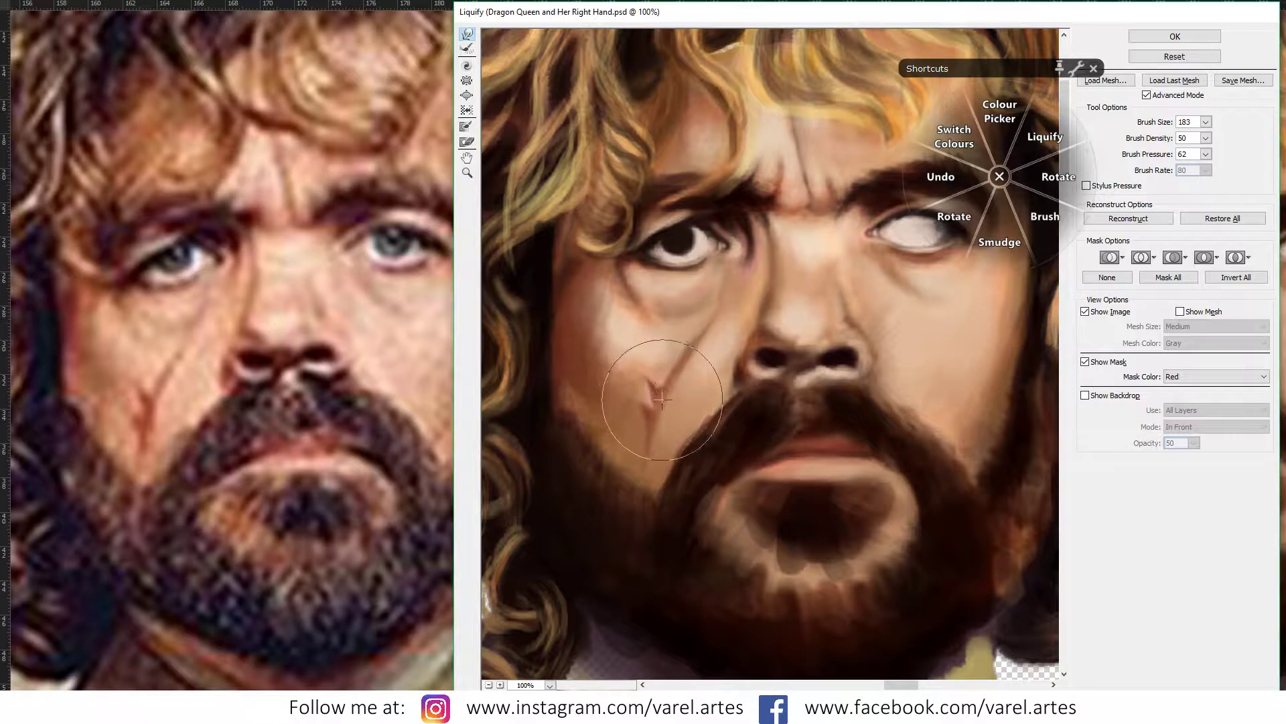
pyautogui.press('[')
pyautogui.press('[')
pyautogui.press('[')
pyautogui.hotkey('ctrl', 'z')
pyautogui.press('[')
pyautogui.press('[')
pyautogui.moveTo(648, 396); pyautogui.dragTo(654, 385)
# Step: Set the warp brush to size 34 and bend the cheek scar into a V
pyautogui.press(']')
pyautogui.press('Return')
pyautogui.press(']')
pyautogui.press(']')
pyautogui.press(']')
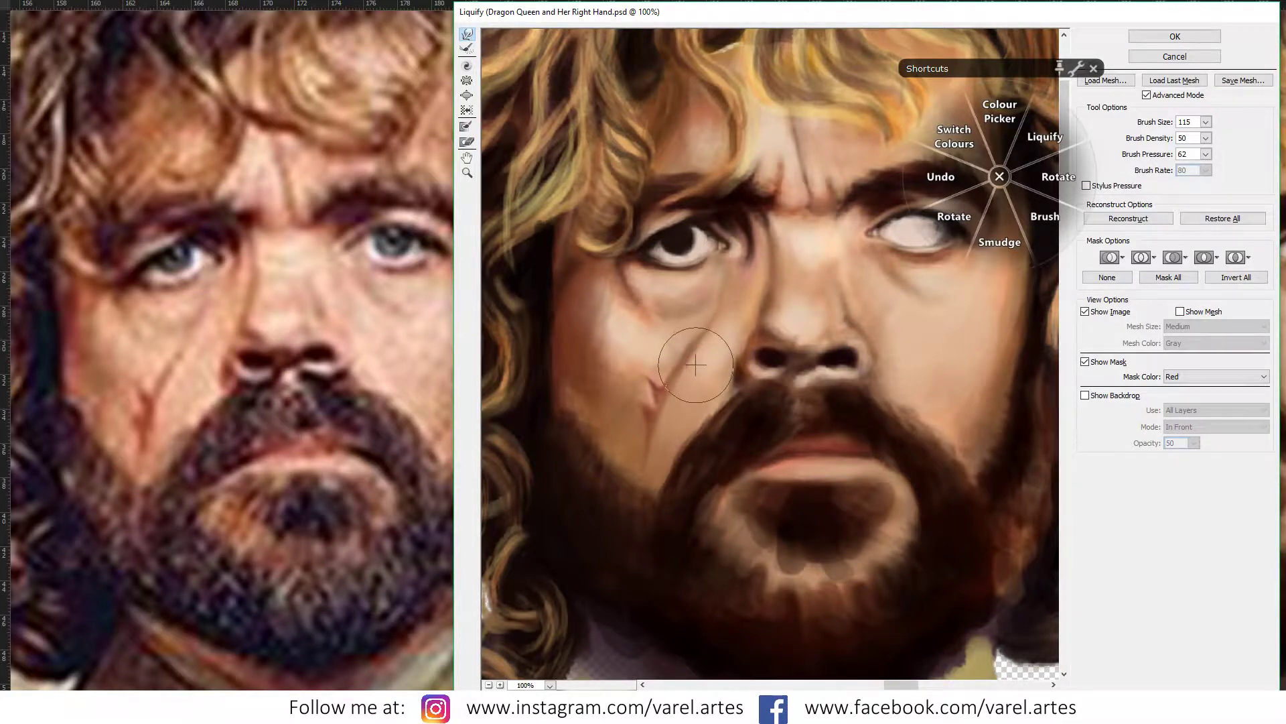
pyautogui.press('[')
pyautogui.press('[')
pyautogui.press('[')
pyautogui.press(']')
pyautogui.press(']')
pyautogui.press(']')
pyautogui.press('[')
pyautogui.press('[')
pyautogui.press('[')
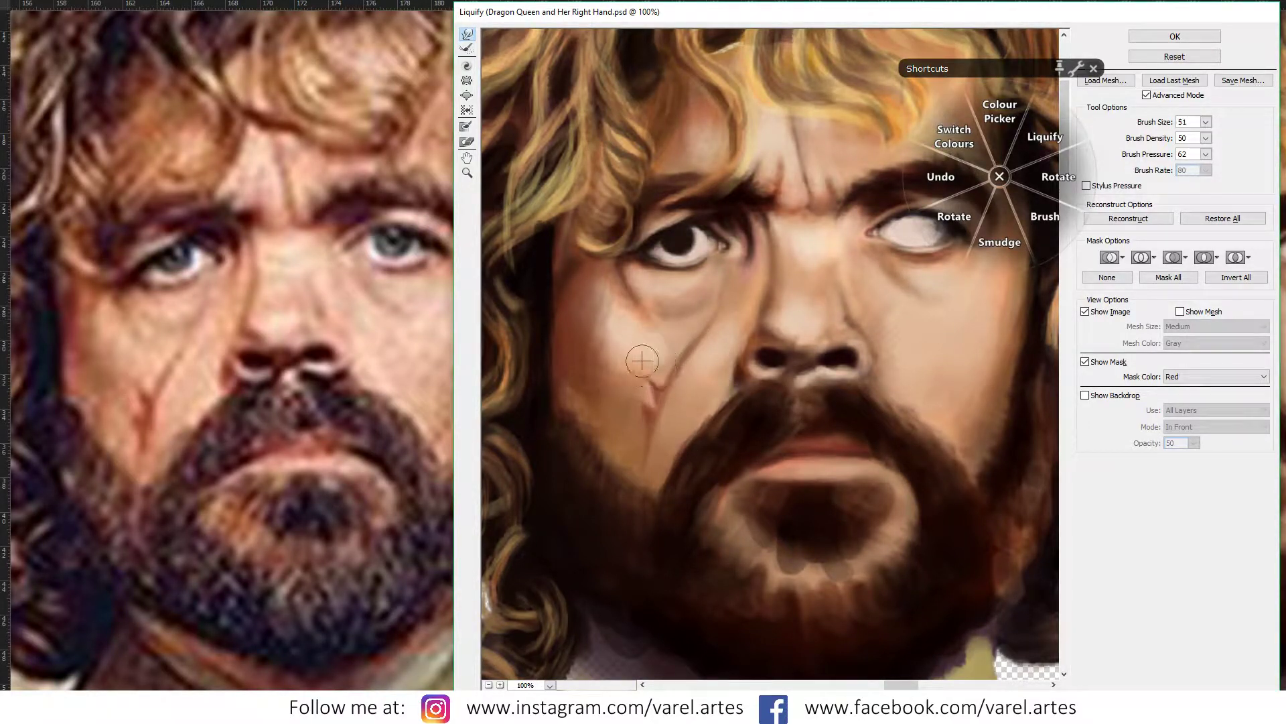
pyautogui.press(']')
pyautogui.press(']')
pyautogui.press(']')
pyautogui.moveTo(657, 469)
pyautogui.mouseDown()
pyautogui.moveTo(650, 432)
pyautogui.moveTo(701, 439)
pyautogui.moveTo(753, 394)
pyautogui.mouseUp()
pyautogui.press('z')
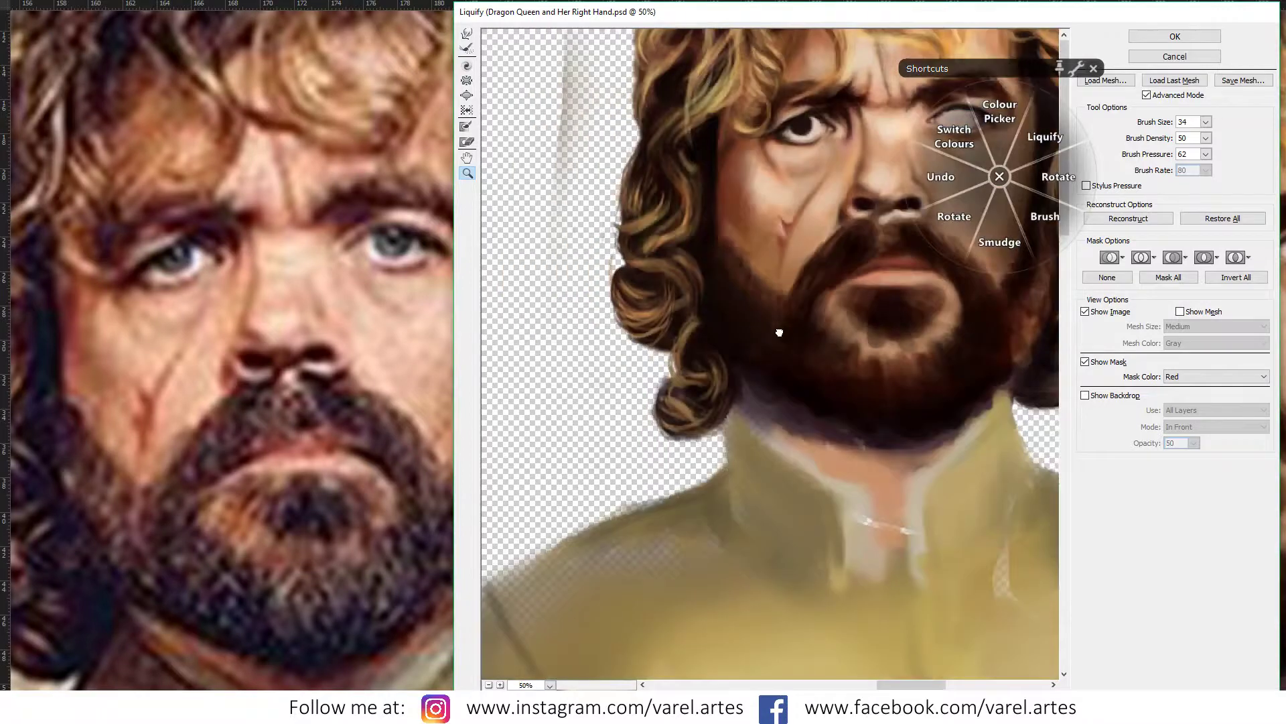
# Step: View the whole head and enlarge the Forward Warp brush
pyautogui.keyDown('alt'); pyautogui.click(784, 320); pyautogui.keyUp('alt')
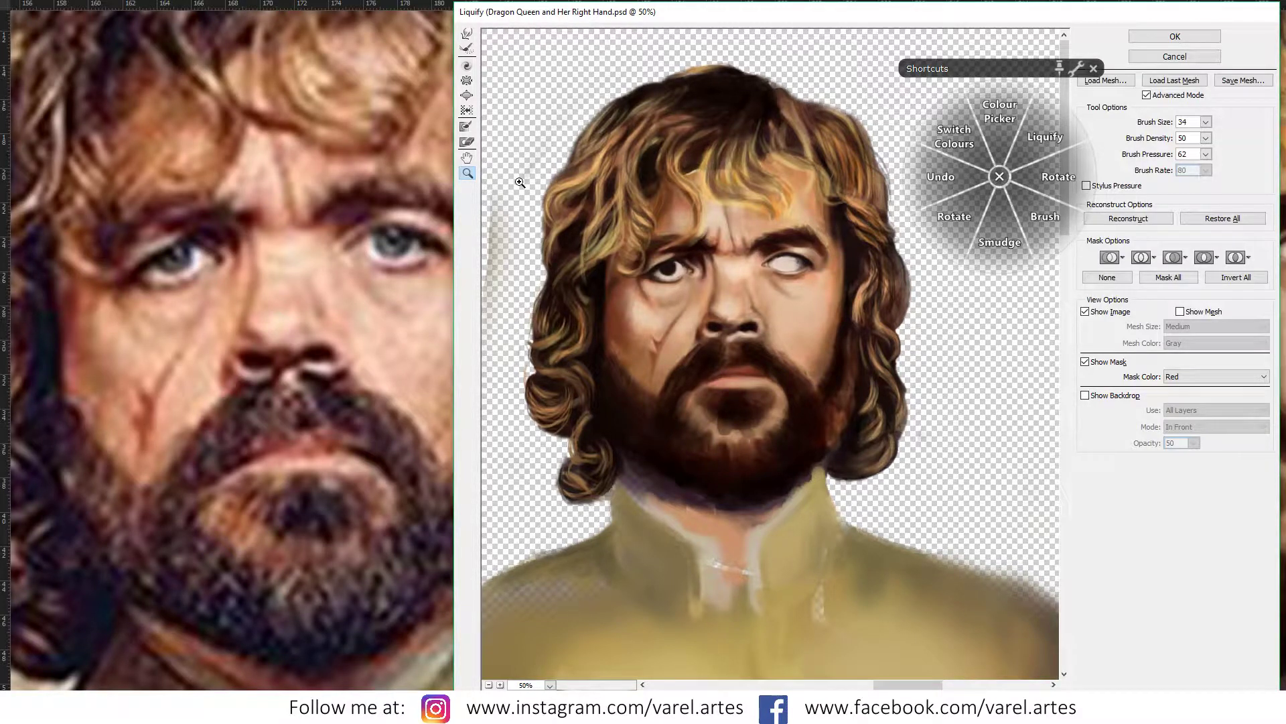
pyautogui.click(468, 34)
pyautogui.press(']')
pyautogui.press(']')
pyautogui.press(']')
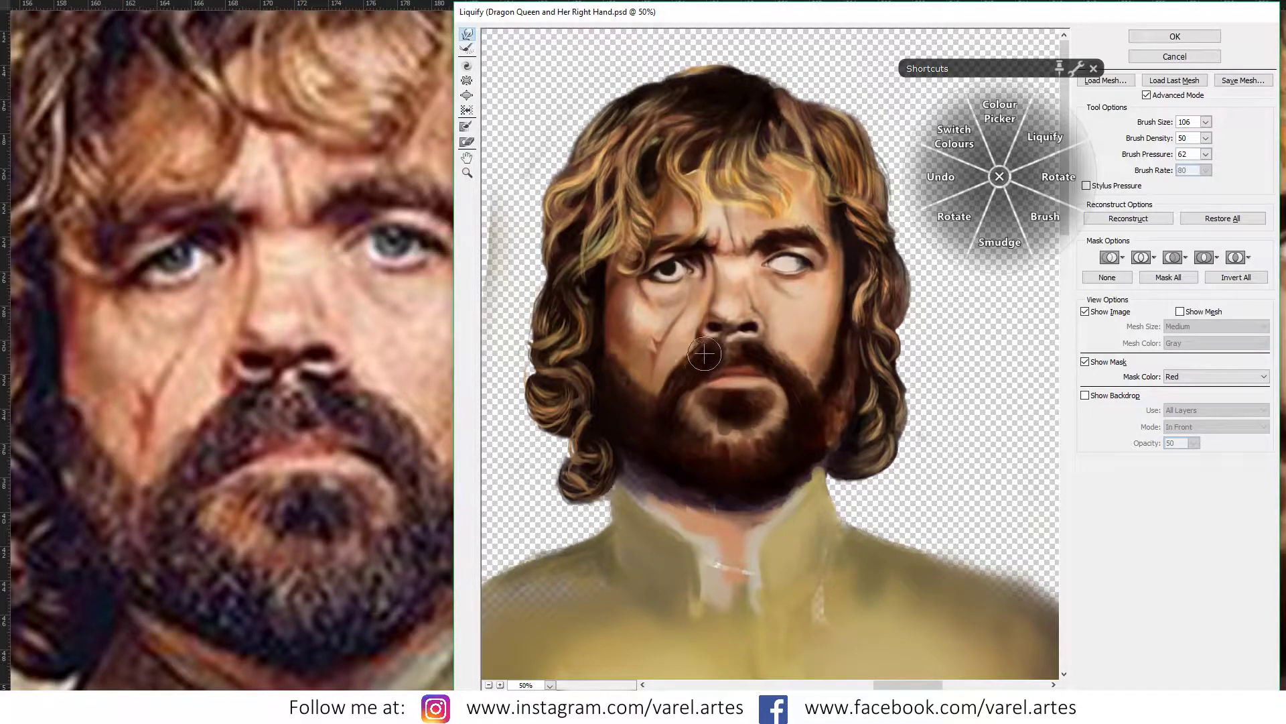
pyautogui.press(']')
# Step: Zoom the Liquify preview in close on the left eye
pyautogui.press('z')
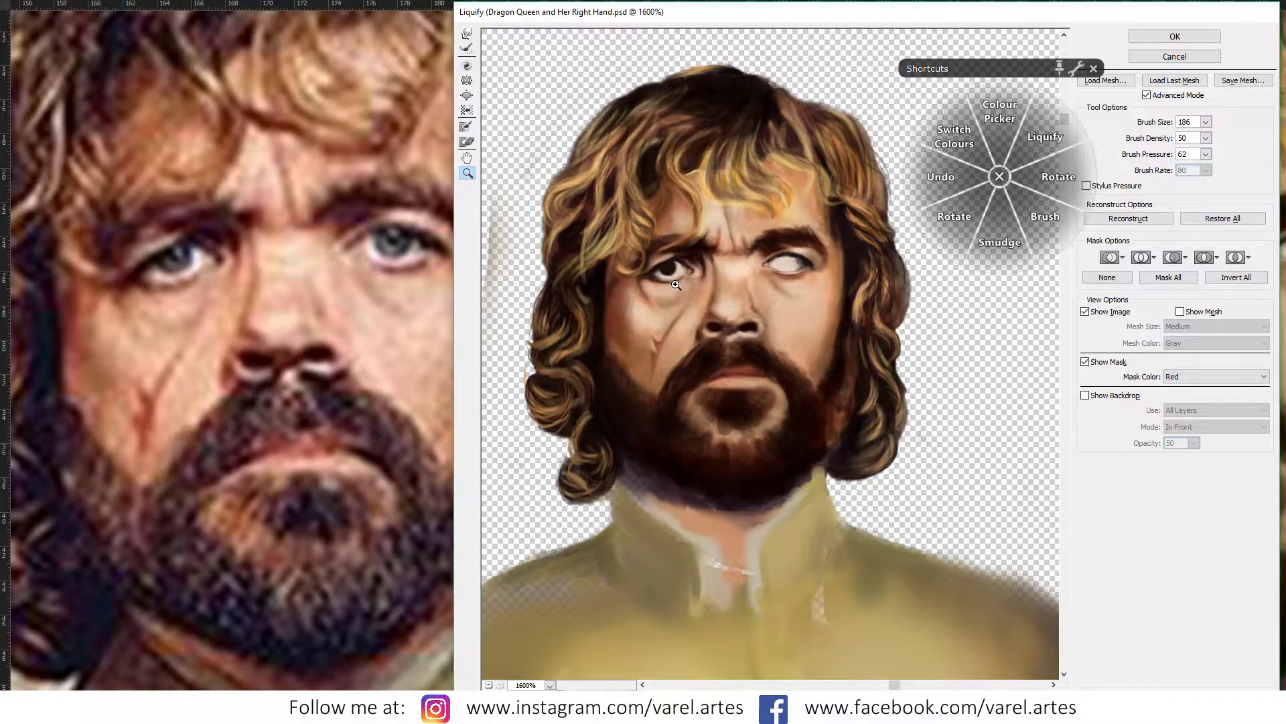
pyautogui.click(674, 280)
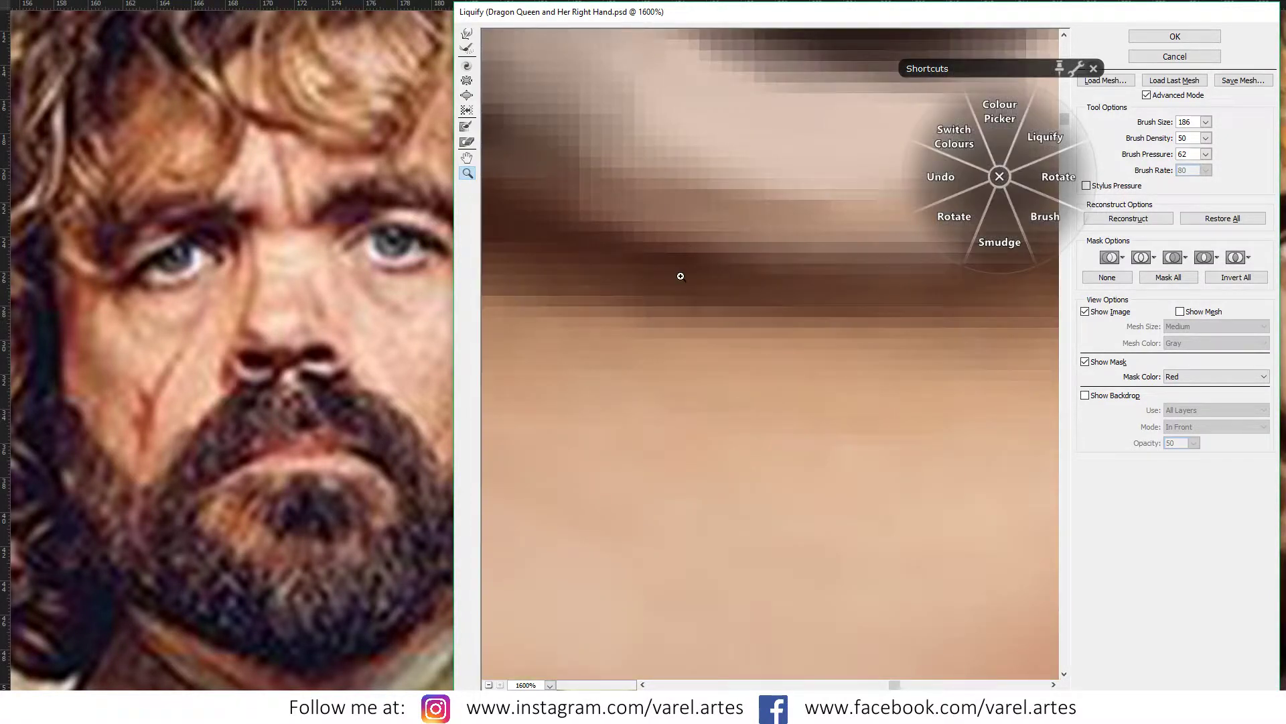
pyautogui.scroll(2, 681, 277)
pyautogui.scroll(2, 698, 290)
pyautogui.scroll(1, 698, 290)
pyautogui.scroll(2, 675, 343)
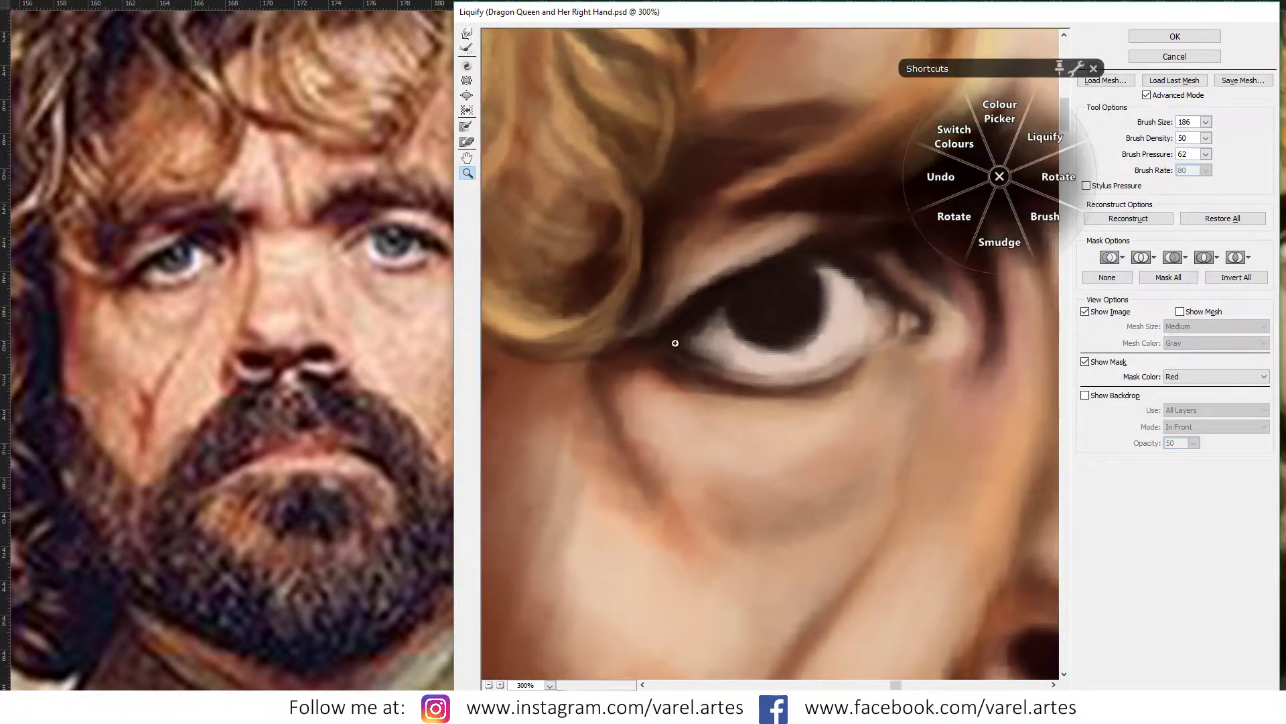
pyautogui.scroll(4, 675, 342)
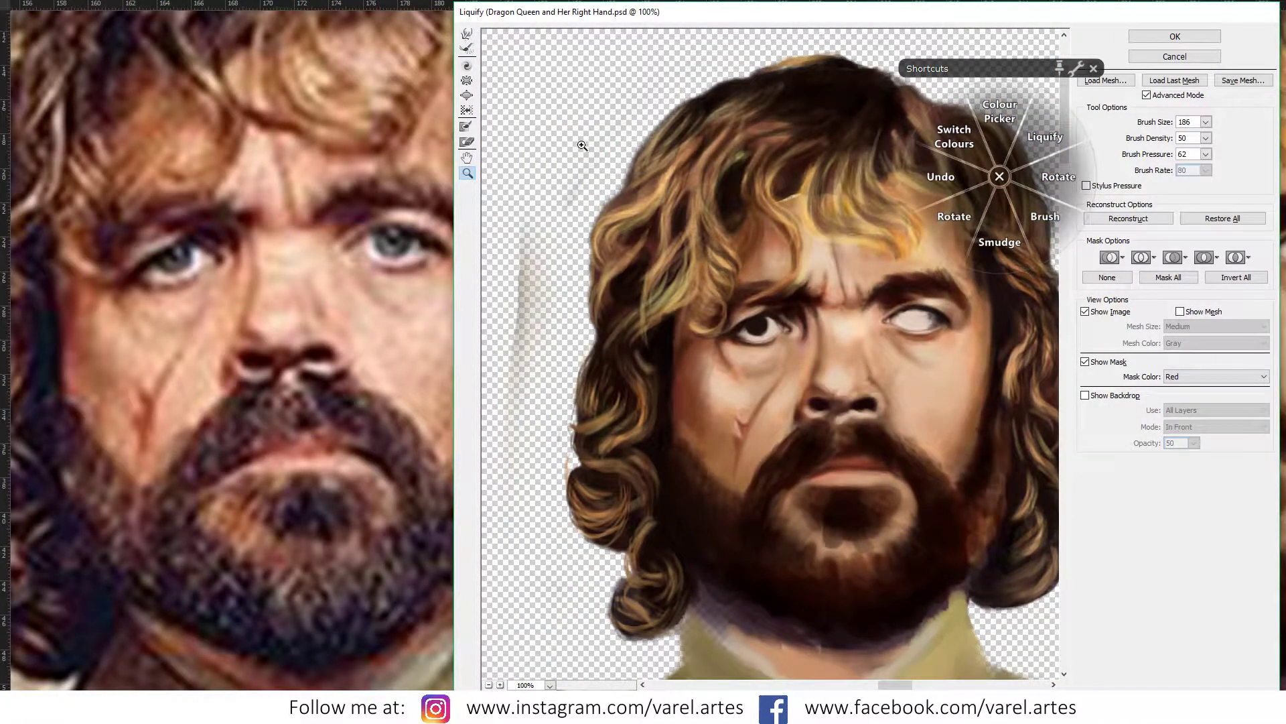
pyautogui.scroll(-2, 590, 194)
# Step: Narrow the white of the left eye with a size 114 warp brush
pyautogui.press('w')
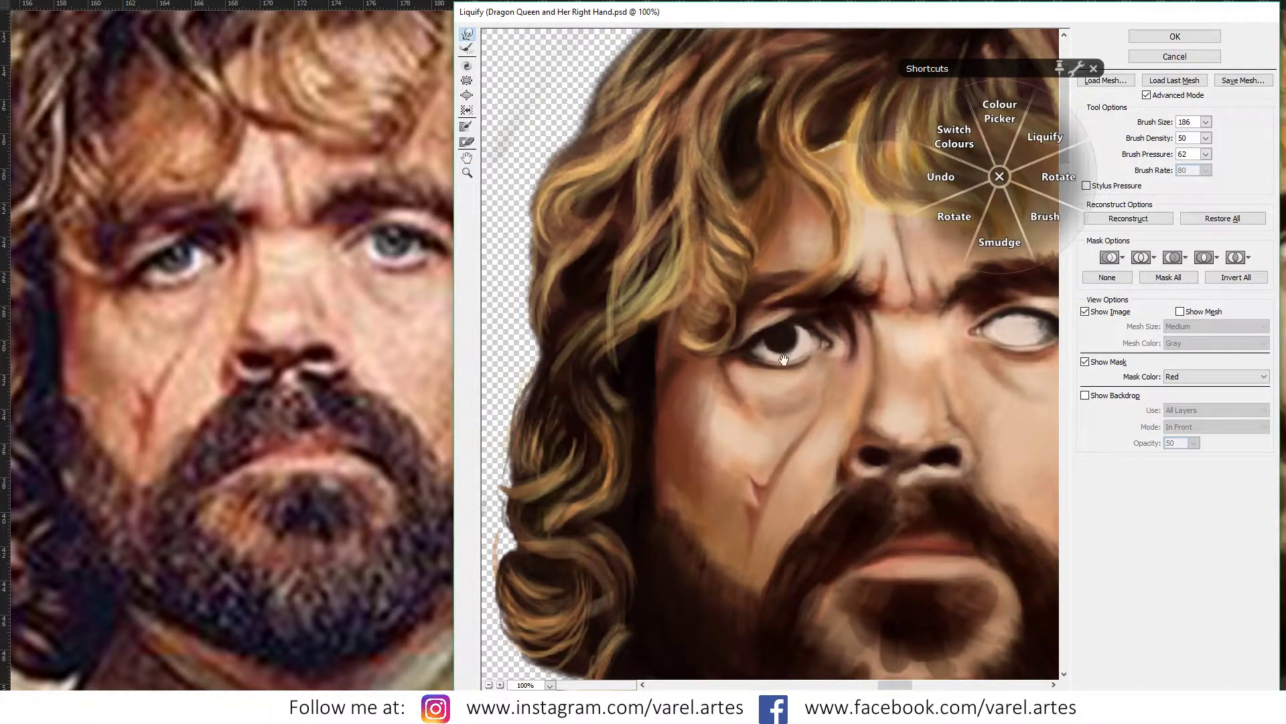
pyautogui.moveTo(798, 368); pyautogui.dragTo(766, 319)
pyautogui.press('[')
pyautogui.press('[')
pyautogui.press('[')
pyautogui.press('[')
pyautogui.press('[')
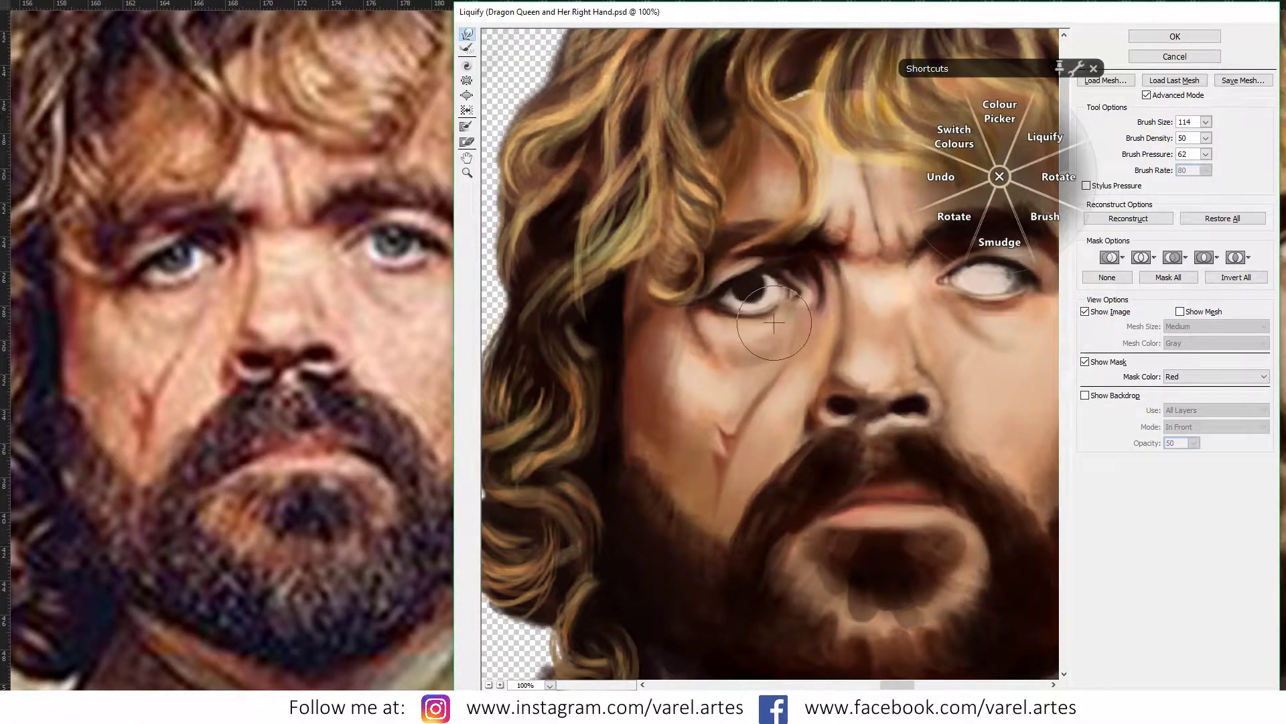
pyautogui.press(']')
pyautogui.press(']')
pyautogui.press(']')
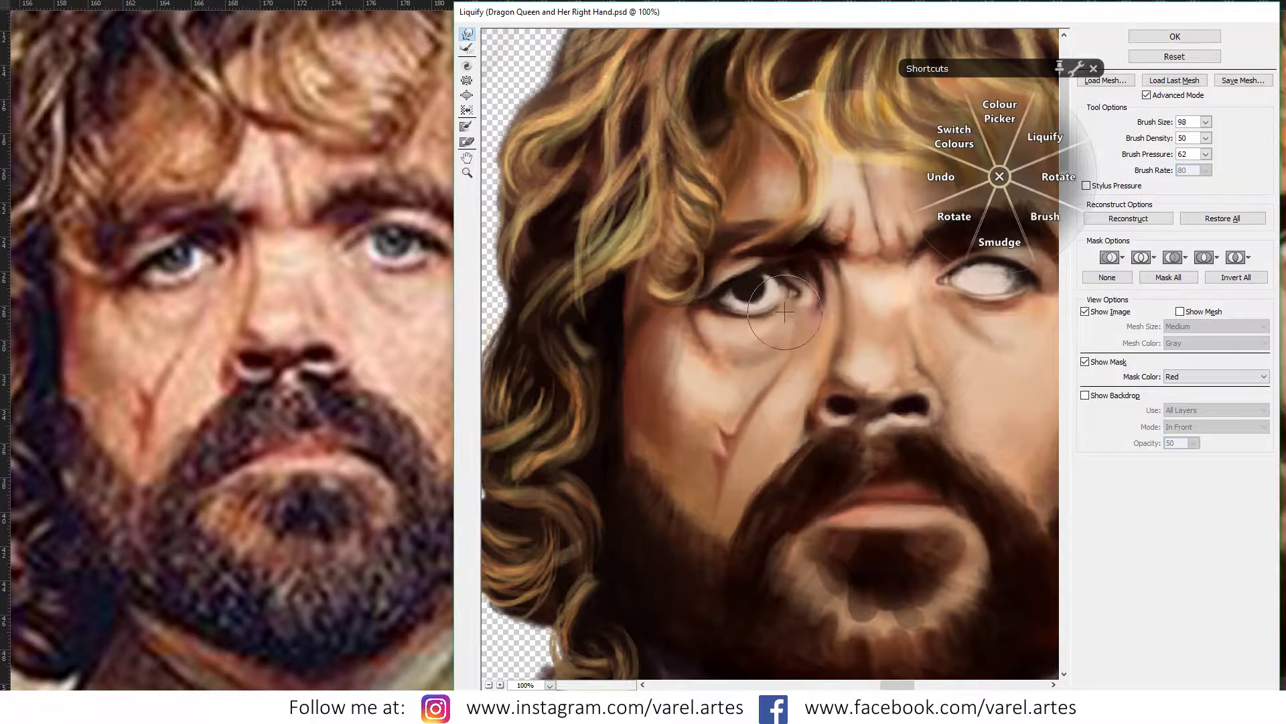
pyautogui.moveTo(778, 316)
pyautogui.mouseDown()
pyautogui.moveTo(756, 311)
pyautogui.moveTo(751, 325)
pyautogui.mouseUp()
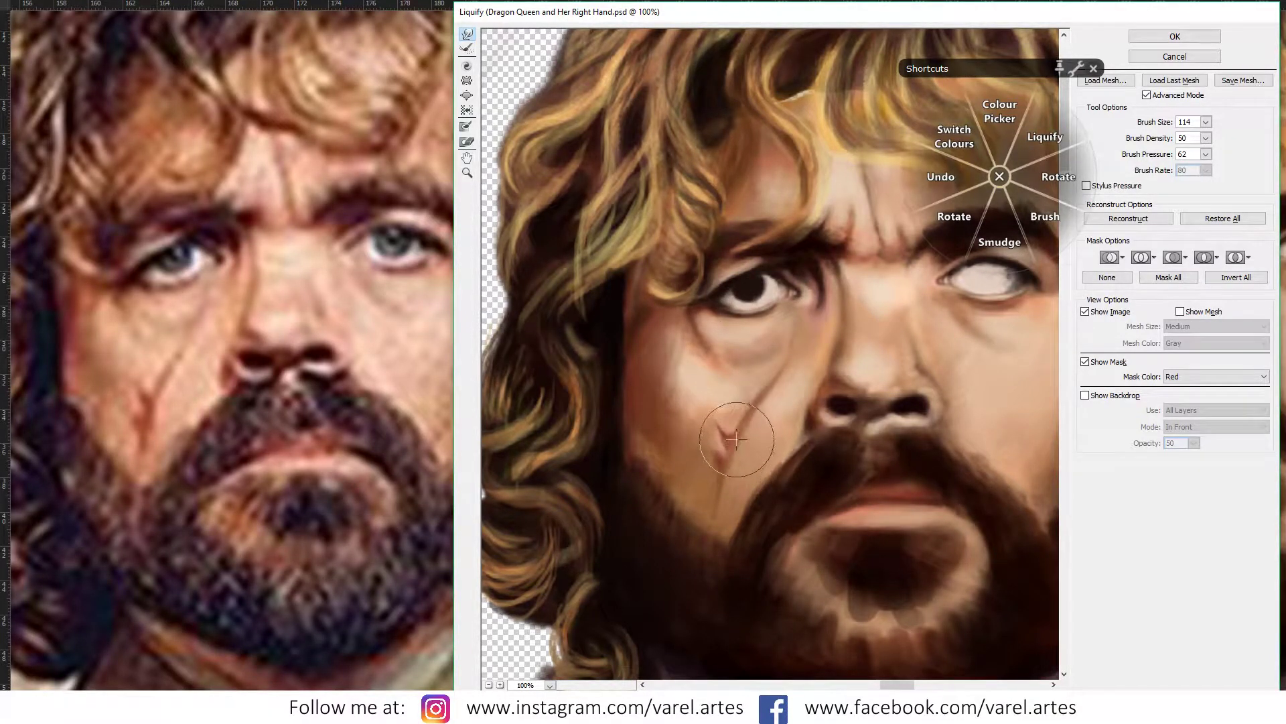
pyautogui.moveTo(746, 429); pyautogui.dragTo(670, 407)
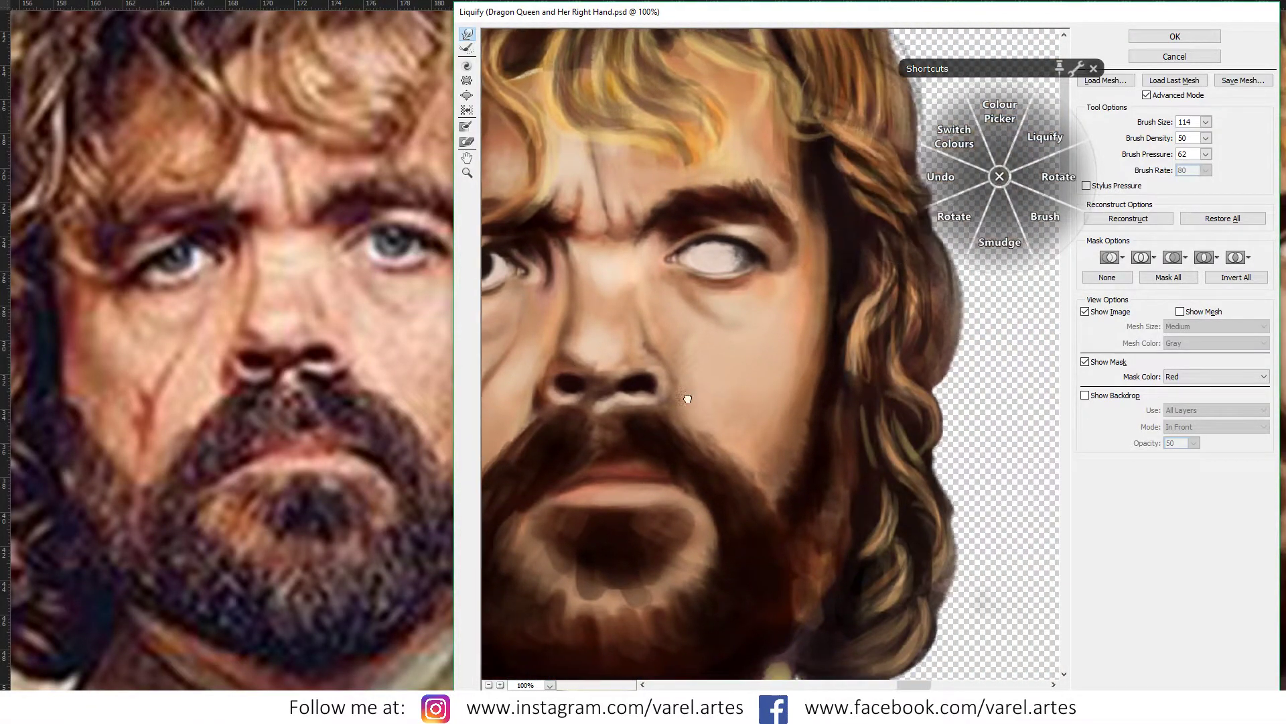
# Step: Forward-warp the right eye's white, lower lid and inner corner to elongate the eye
pyautogui.moveTo(611, 265); pyautogui.dragTo(639, 268)
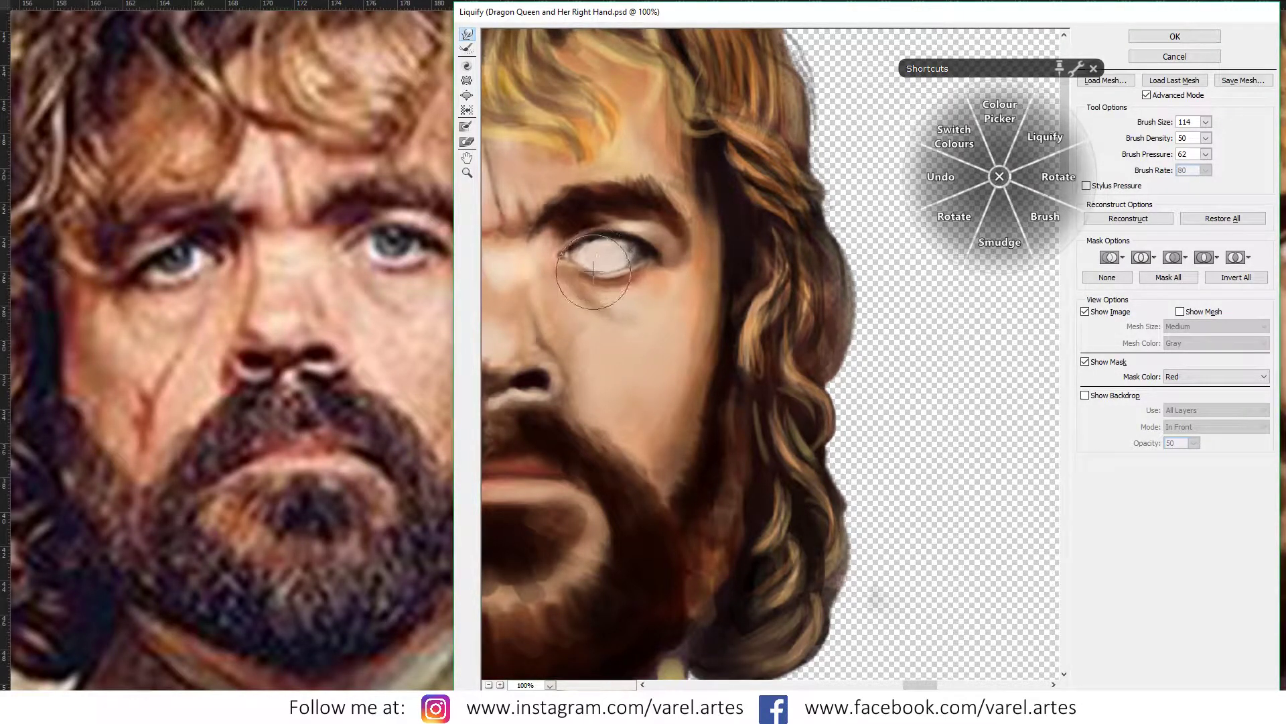
pyautogui.moveTo(538, 327)
pyautogui.mouseDown()
pyautogui.moveTo(612, 294)
pyautogui.moveTo(589, 280)
pyautogui.mouseUp()
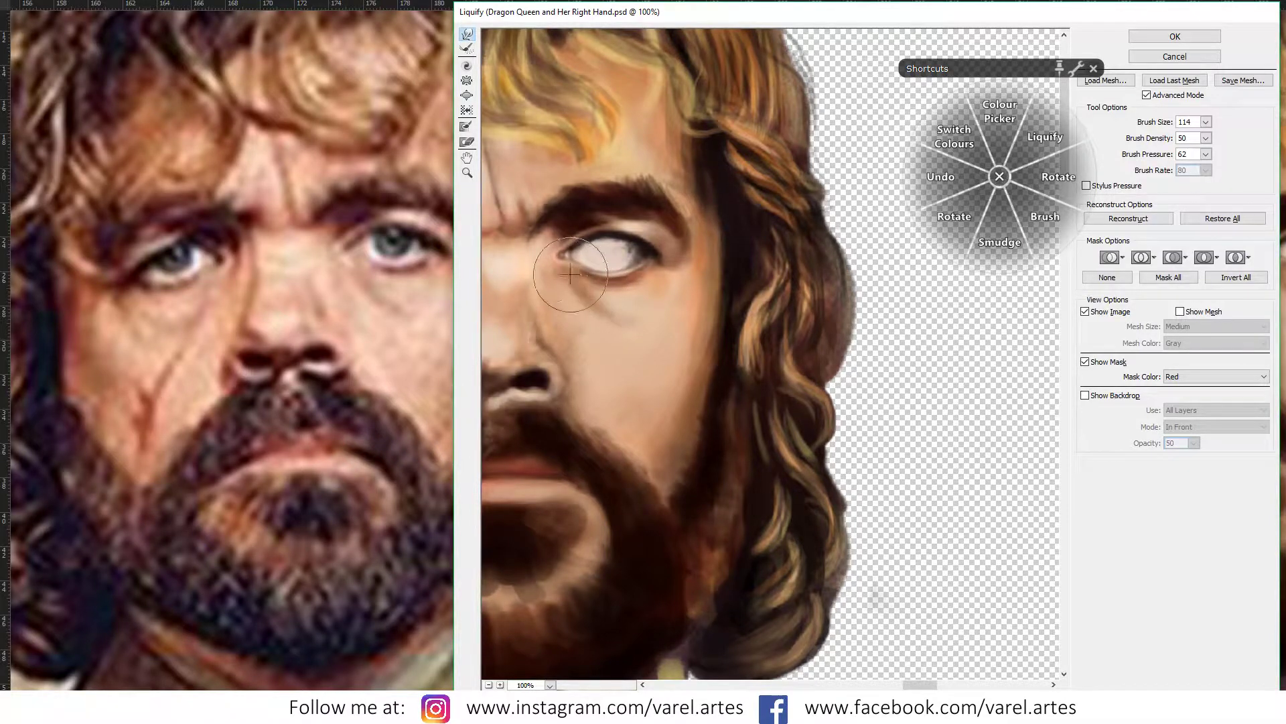
pyautogui.moveTo(545, 259)
pyautogui.mouseDown()
pyautogui.moveTo(636, 272)
pyautogui.moveTo(556, 265)
pyautogui.mouseUp()
pyautogui.moveTo(575, 268); pyautogui.dragTo(581, 270)
pyautogui.press('[')
pyautogui.press('[')
pyautogui.press('[')
pyautogui.moveTo(517, 258)
pyautogui.mouseDown()
pyautogui.moveTo(553, 255)
pyautogui.moveTo(533, 256)
pyautogui.moveTo(529, 320)
pyautogui.mouseUp()
# Step: Reshape the brow and nose bridge above the right eye, then the iris area
pyautogui.press(']')
pyautogui.press(']')
pyautogui.press(']')
pyautogui.moveTo(536, 275)
pyautogui.mouseDown()
pyautogui.moveTo(524, 226)
pyautogui.moveTo(533, 258)
pyautogui.mouseUp()
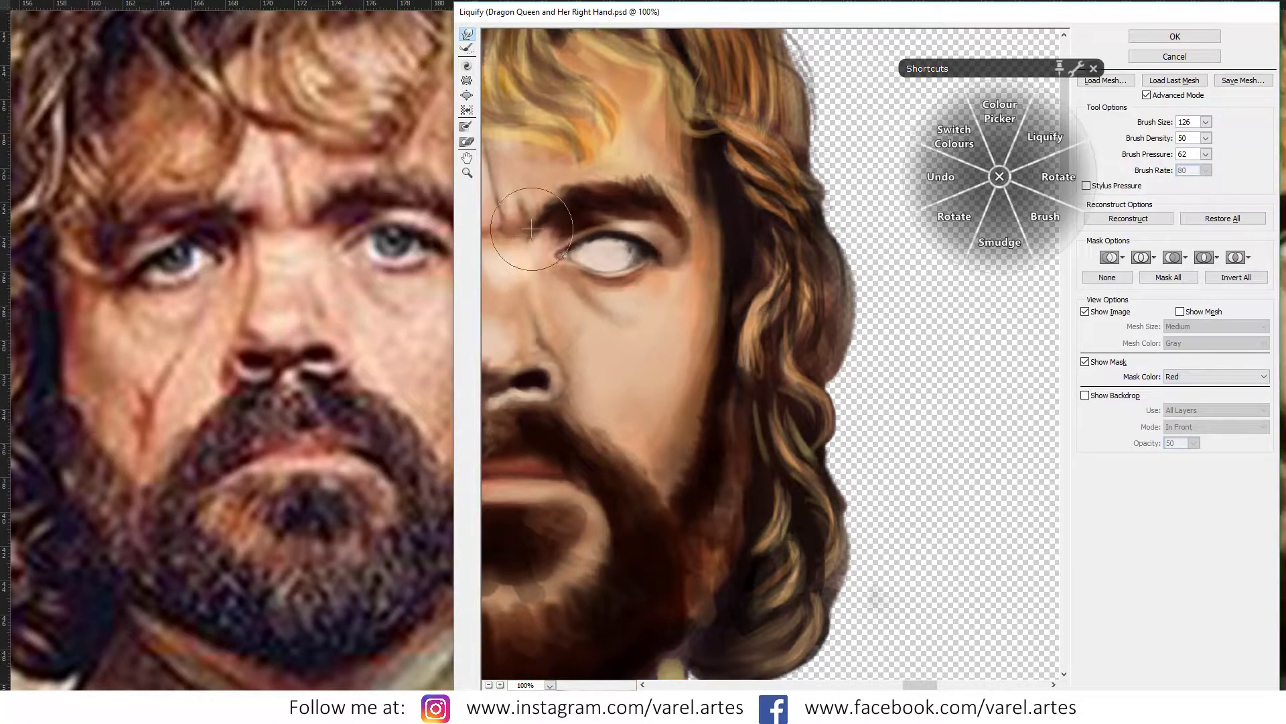
pyautogui.press(']')
pyautogui.press(']')
pyautogui.moveTo(654, 331)
pyautogui.mouseDown()
pyautogui.moveTo(583, 241)
pyautogui.moveTo(565, 233)
pyautogui.moveTo(576, 238)
pyautogui.moveTo(555, 260)
pyautogui.moveTo(650, 248)
pyautogui.moveTo(632, 262)
pyautogui.mouseUp()
pyautogui.press('[')
pyautogui.press('[')
pyautogui.press('[')
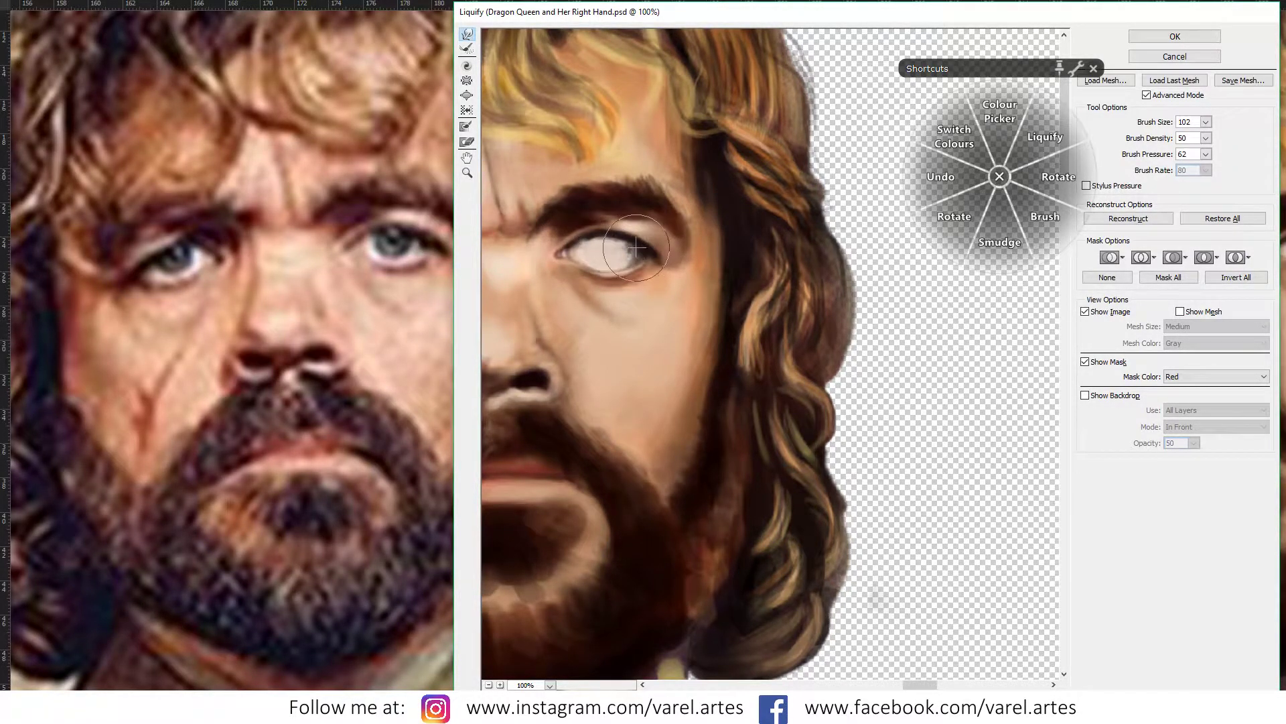
pyautogui.moveTo(640, 239); pyautogui.dragTo(608, 235)
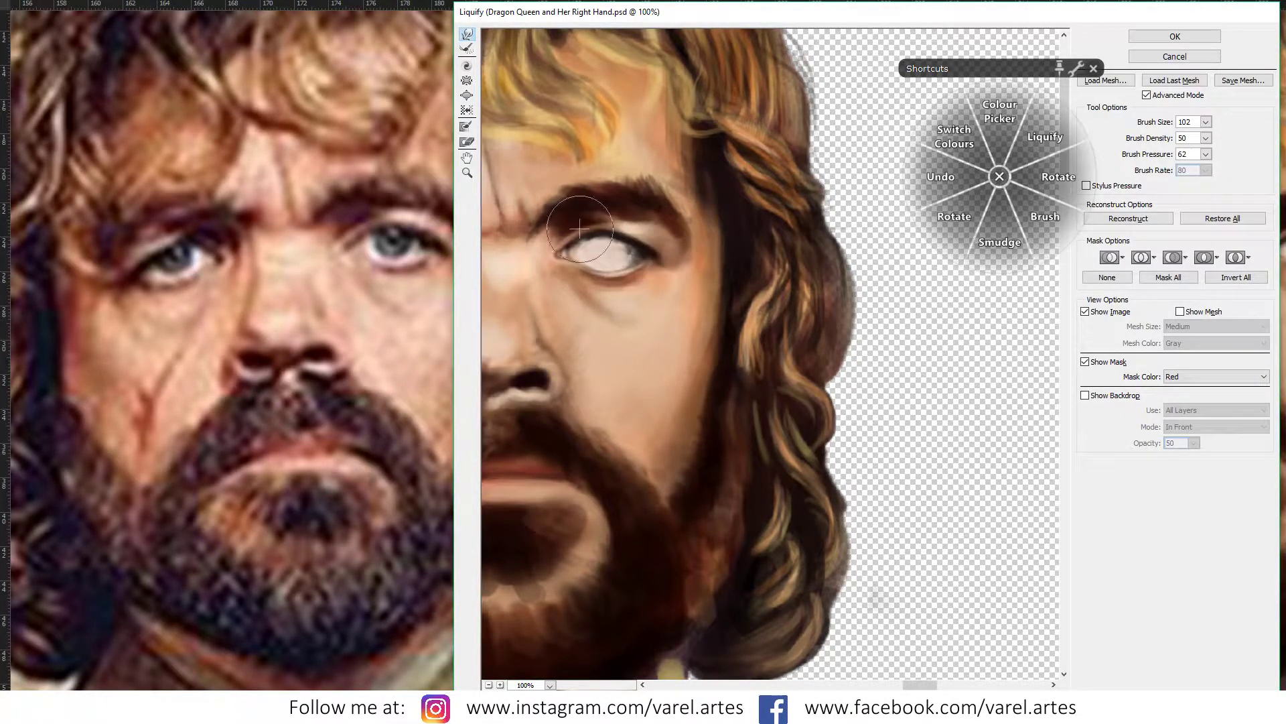
pyautogui.moveTo(620, 336); pyautogui.dragTo(869, 333)
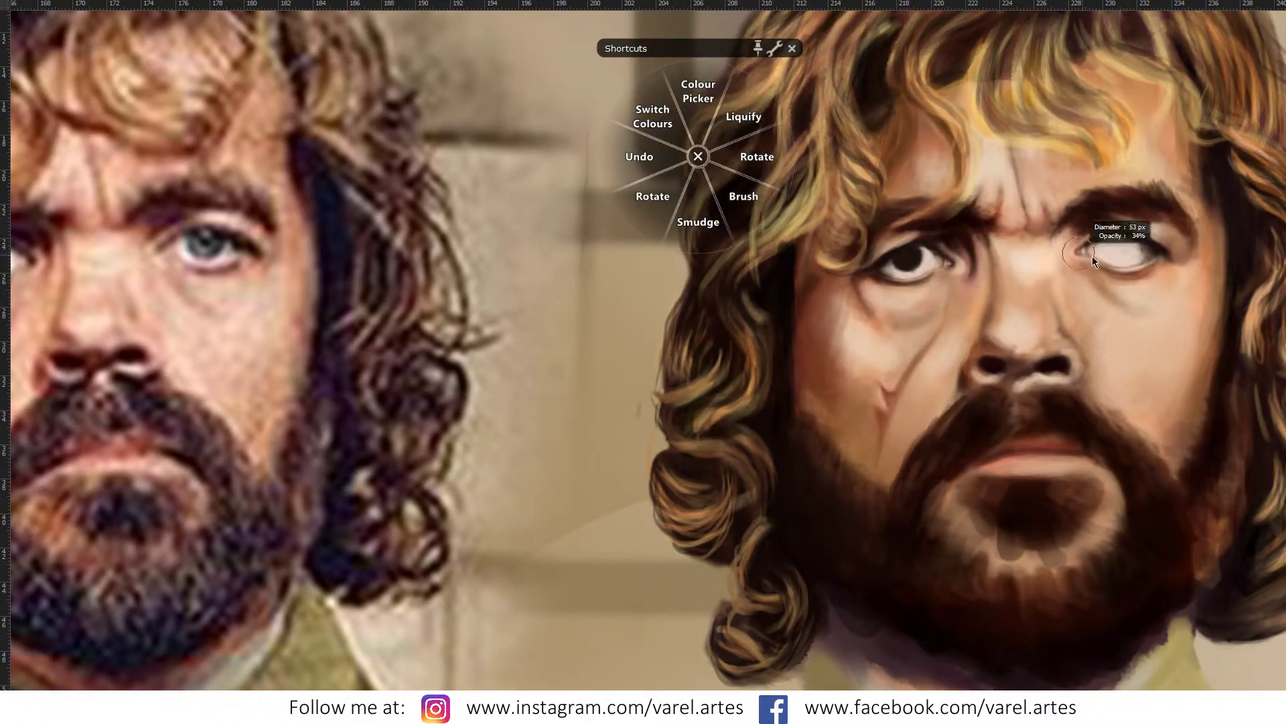
# Step: Paint a grey iris with a lighter lower rim into the blank right eye
pyautogui.moveTo(1129, 247); pyautogui.dragTo(1120, 251)
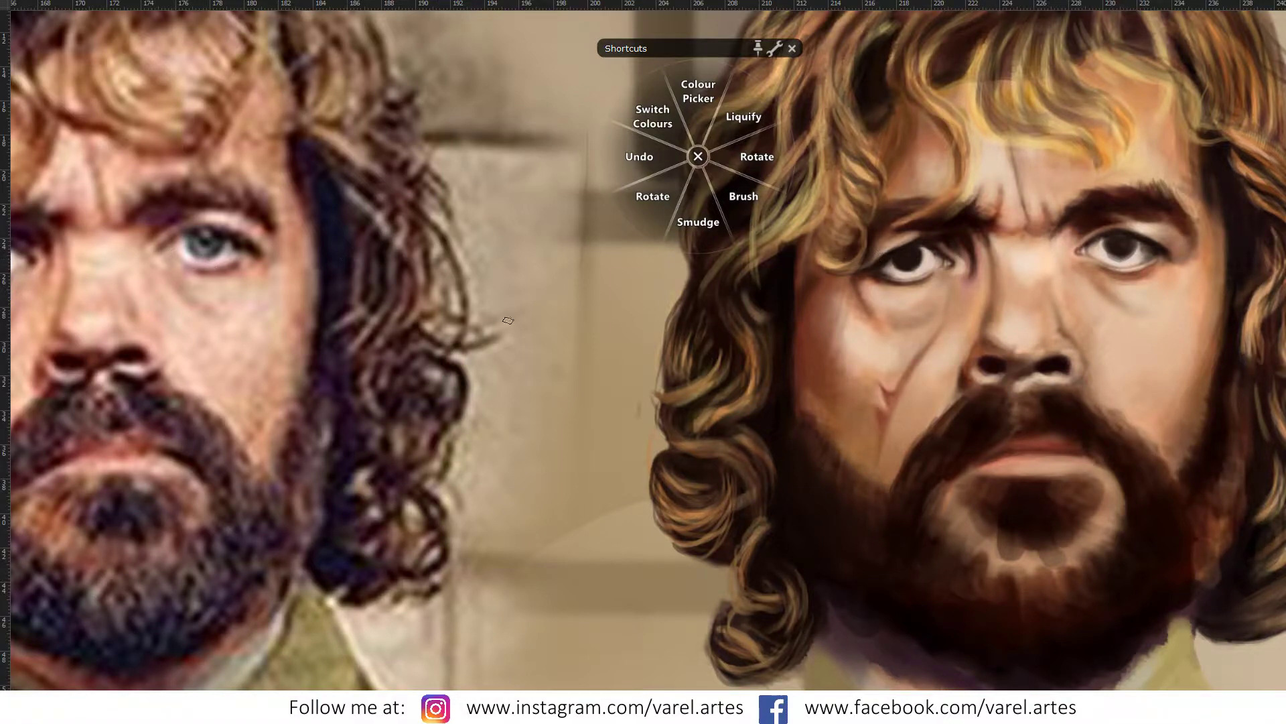
pyautogui.click(1109, 260)
pyautogui.click(1184, 273)
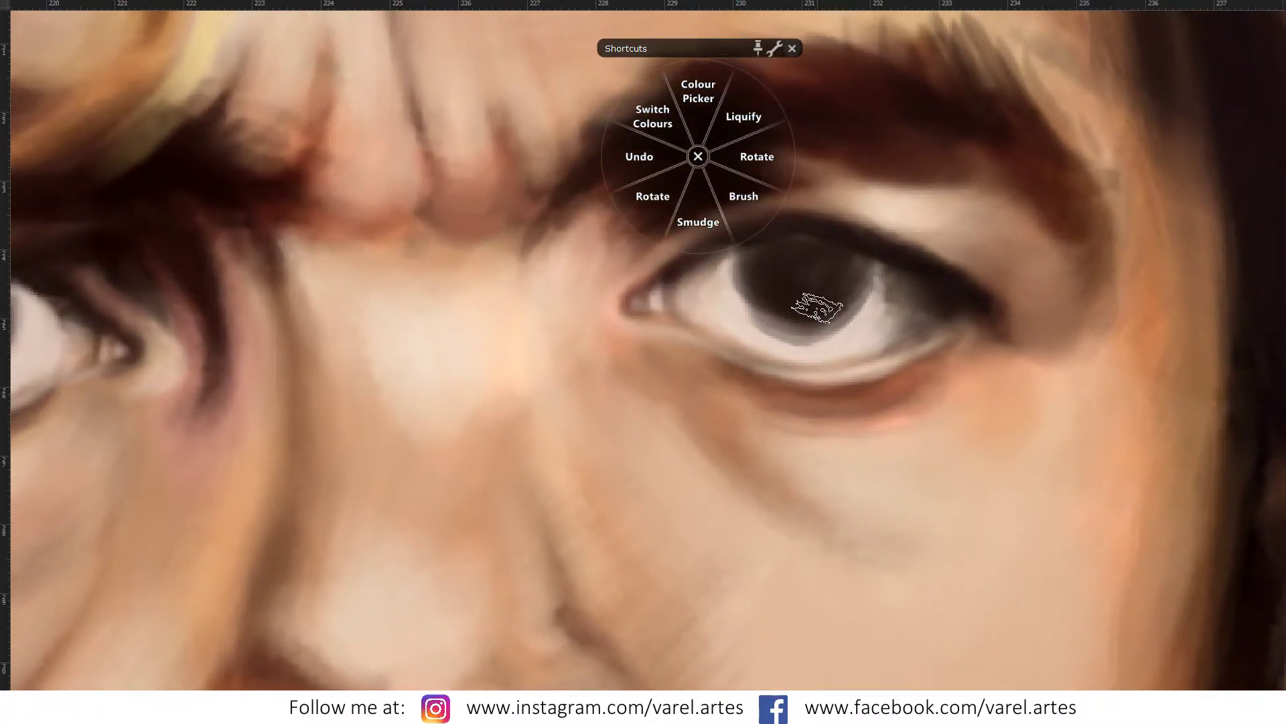
pyautogui.moveTo(818, 309); pyautogui.dragTo(786, 349)
pyautogui.moveTo(750, 295)
pyautogui.mouseDown()
pyautogui.moveTo(798, 343)
pyautogui.moveTo(871, 295)
pyautogui.moveTo(786, 343)
pyautogui.moveTo(753, 298)
pyautogui.moveTo(797, 335)
pyautogui.moveTo(831, 335)
pyautogui.moveTo(856, 296)
pyautogui.moveTo(788, 321)
pyautogui.moveTo(871, 332)
pyautogui.moveTo(816, 342)
pyautogui.mouseUp()
# Step: Brighten the right eye's whites with sampled colours and soften the lower eyelid
pyautogui.click(806, 372)
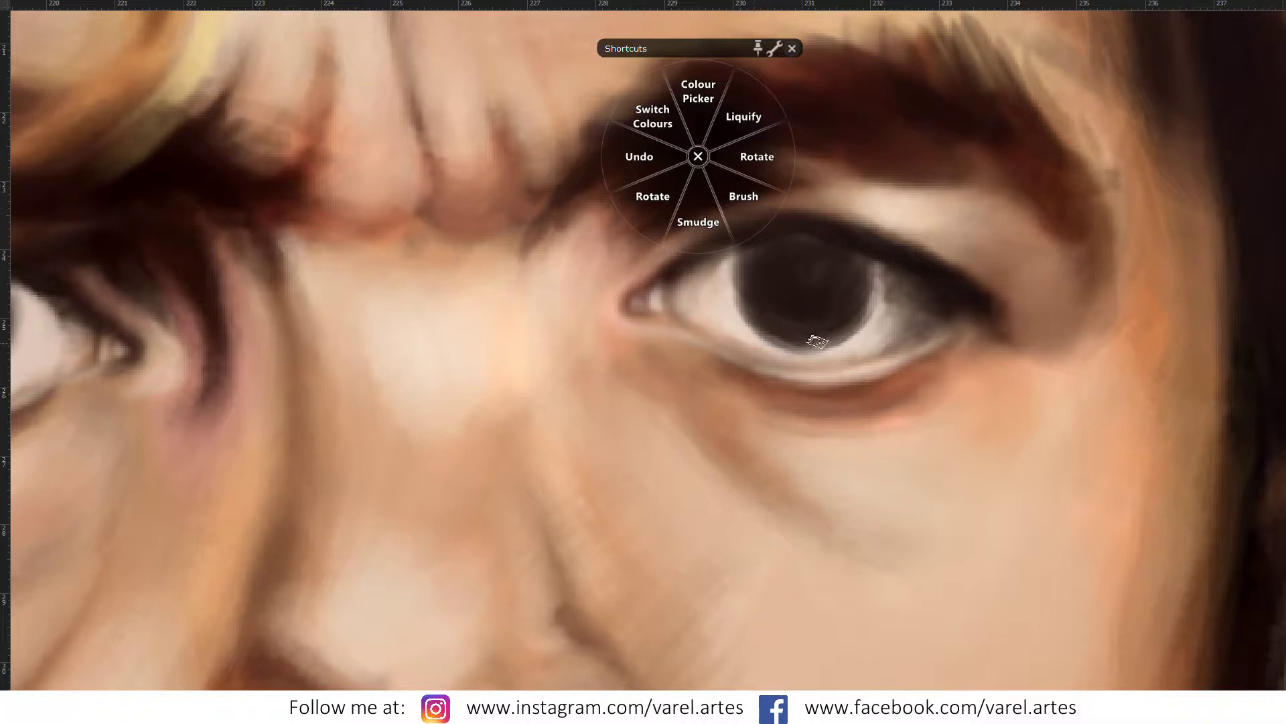
pyautogui.moveTo(819, 388); pyautogui.dragTo(920, 244)
pyautogui.moveTo(791, 265); pyautogui.dragTo(904, 428)
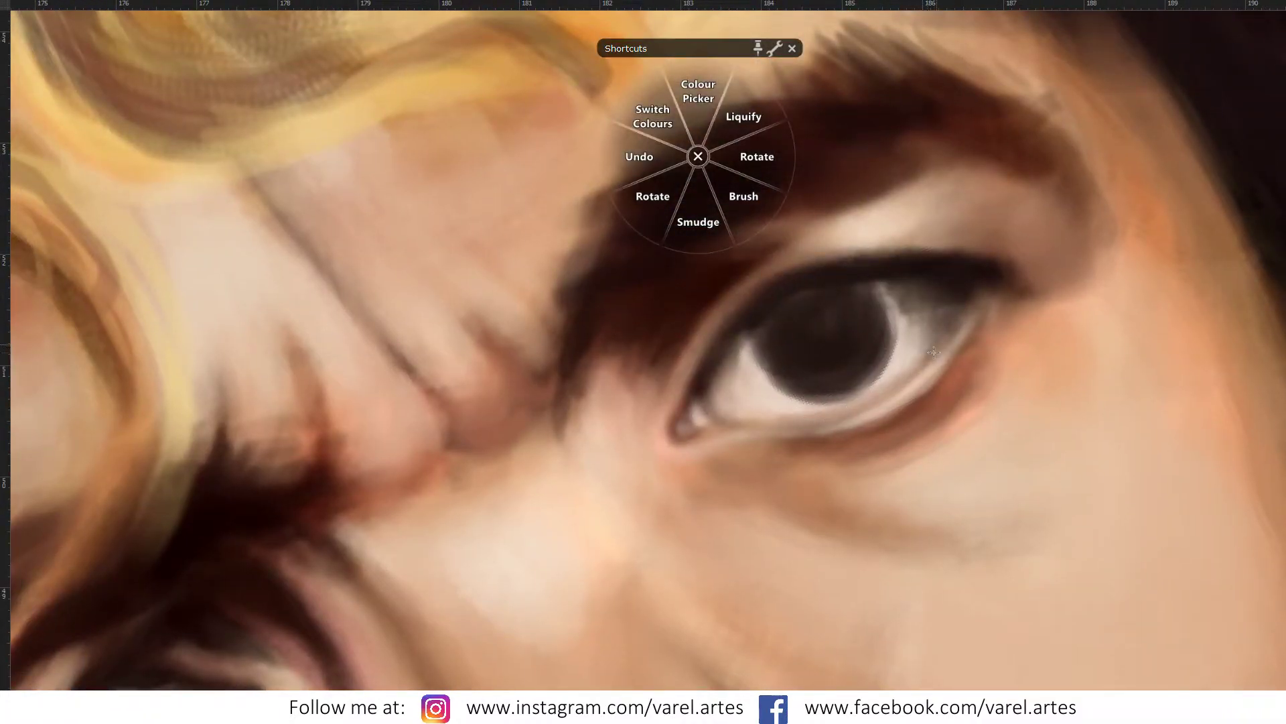
pyautogui.keyDown('alt'); pyautogui.click(897, 384); pyautogui.keyUp('alt')
pyautogui.keyDown('alt'); pyautogui.click(911, 325); pyautogui.keyUp('alt')
pyautogui.moveTo(908, 325)
pyautogui.mouseDown()
pyautogui.moveTo(899, 291)
pyautogui.moveTo(928, 311)
pyautogui.mouseUp()
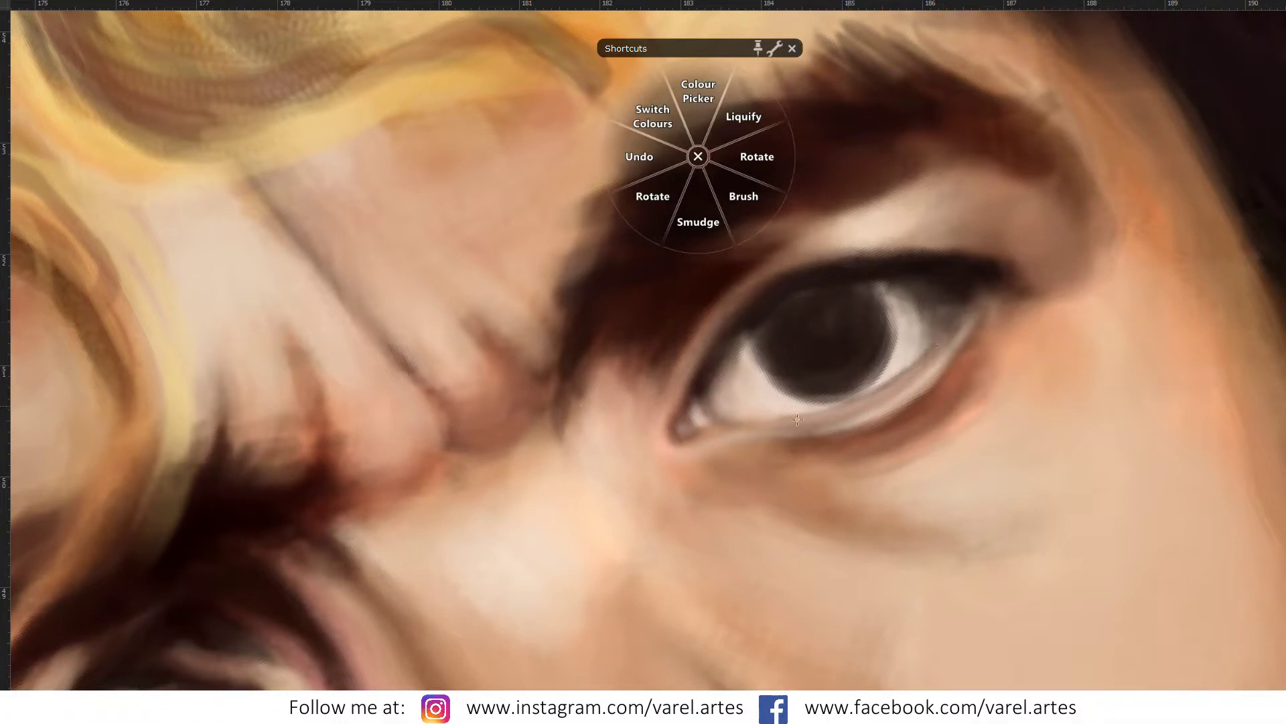
pyautogui.click(911, 392)
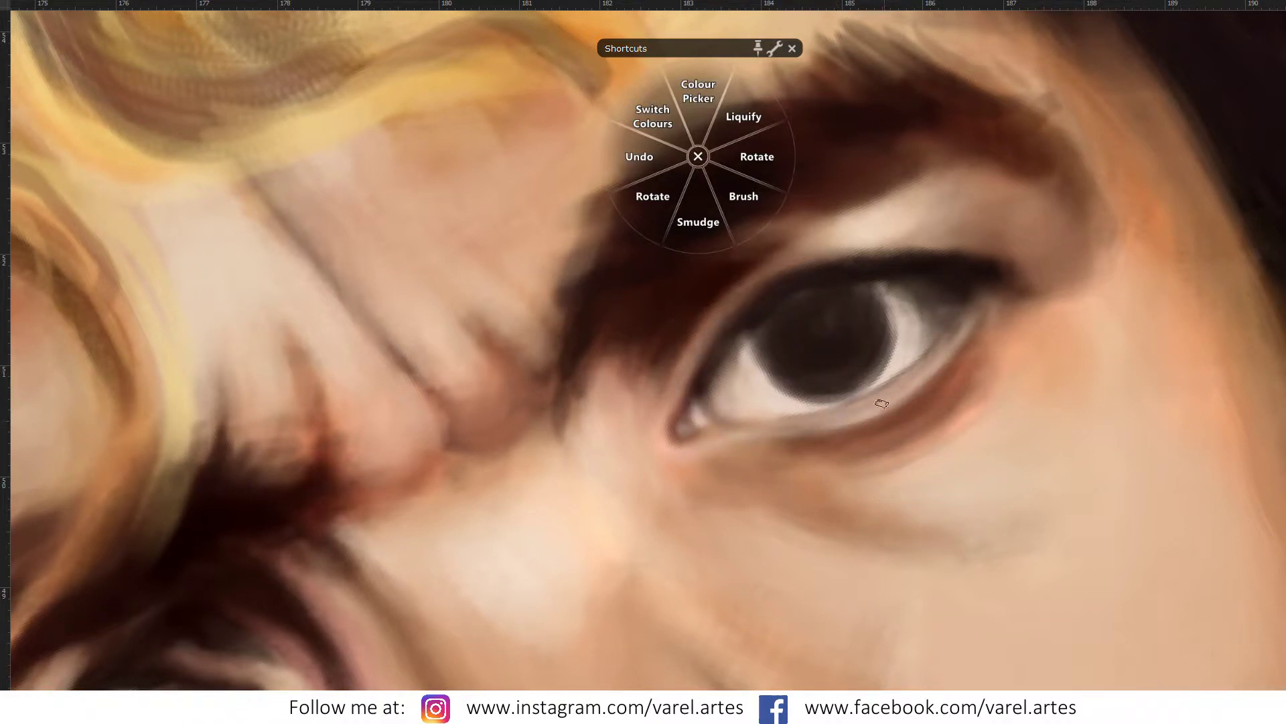
pyautogui.moveTo(881, 404); pyautogui.dragTo(868, 411)
pyautogui.moveTo(955, 352)
pyautogui.mouseDown()
pyautogui.moveTo(885, 408)
pyautogui.moveTo(695, 469)
pyautogui.moveTo(603, 424)
pyautogui.moveTo(706, 415)
pyautogui.mouseUp()
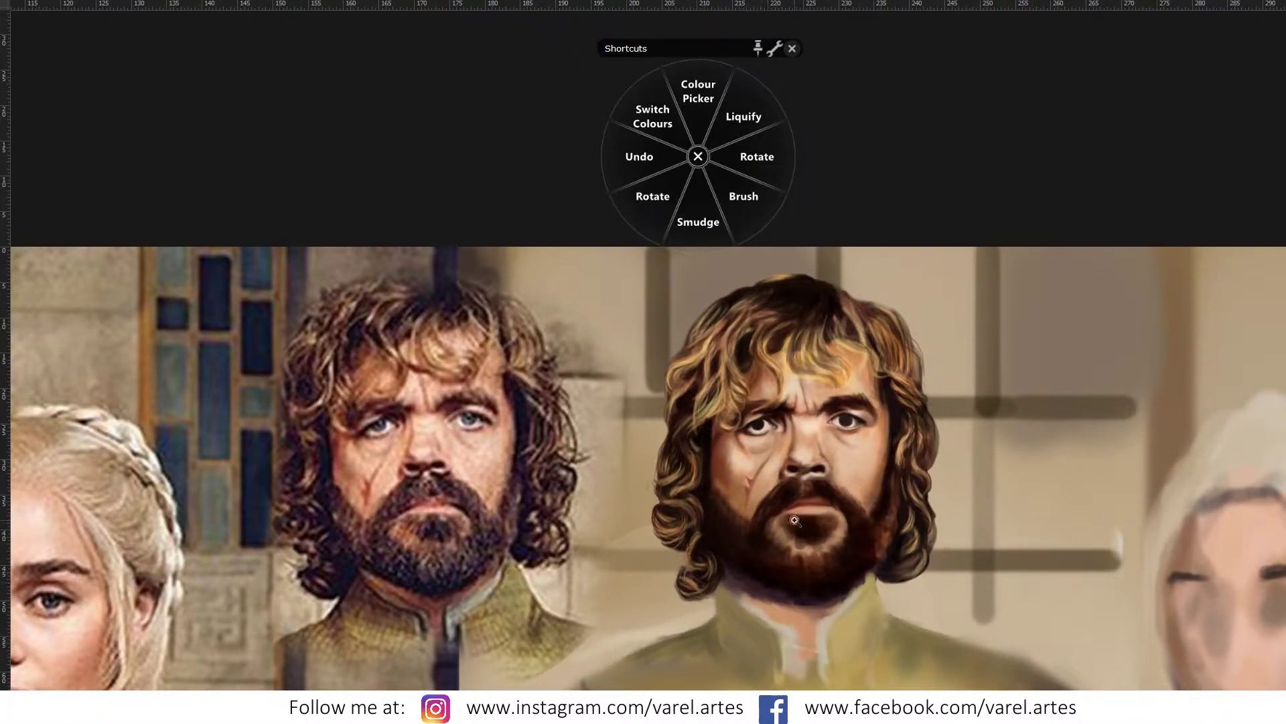
# Step: Blend and soften the shadow under the right eye with sampled skin colour
pyautogui.moveTo(848, 458); pyautogui.dragTo(871, 489)
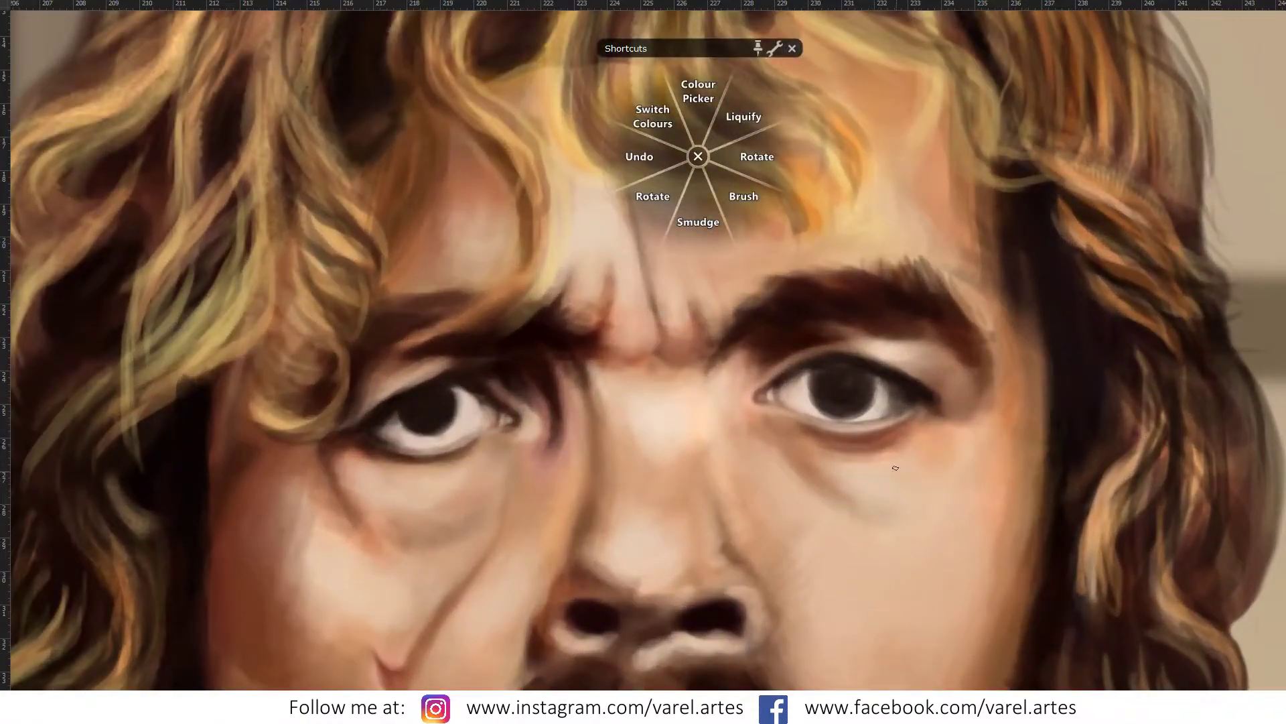
pyautogui.click(867, 461)
pyautogui.moveTo(887, 452); pyautogui.dragTo(859, 449)
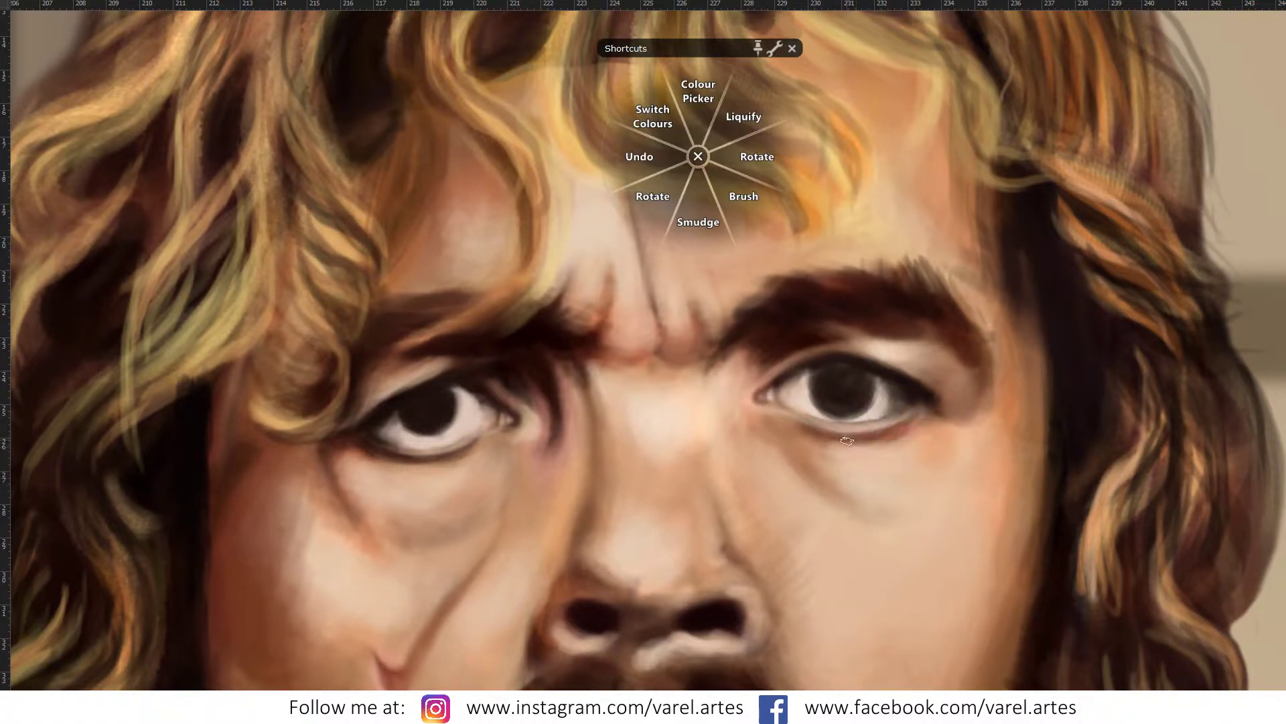
pyautogui.keyDown('alt'); pyautogui.click(843, 430); pyautogui.keyUp('alt')
# Step: Zoom in closely on the painted portrait's right eye
pyautogui.scroll(-5, 874, 508)
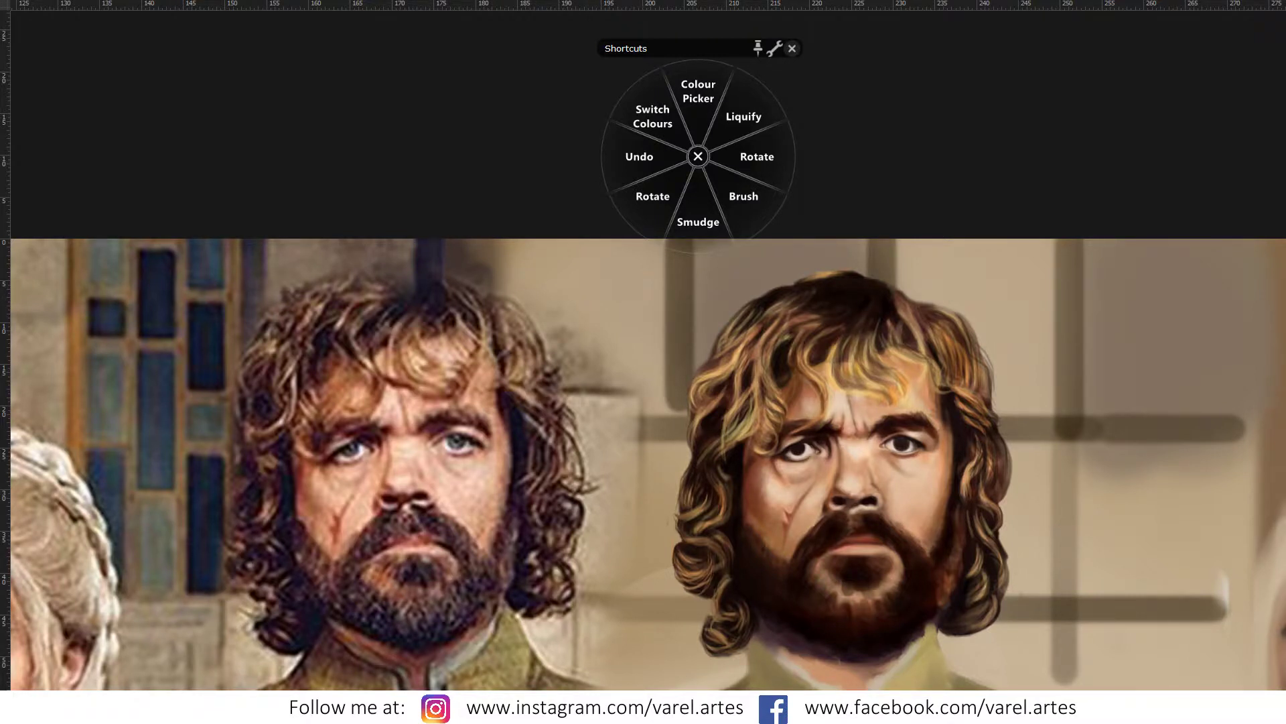
pyautogui.click(884, 445)
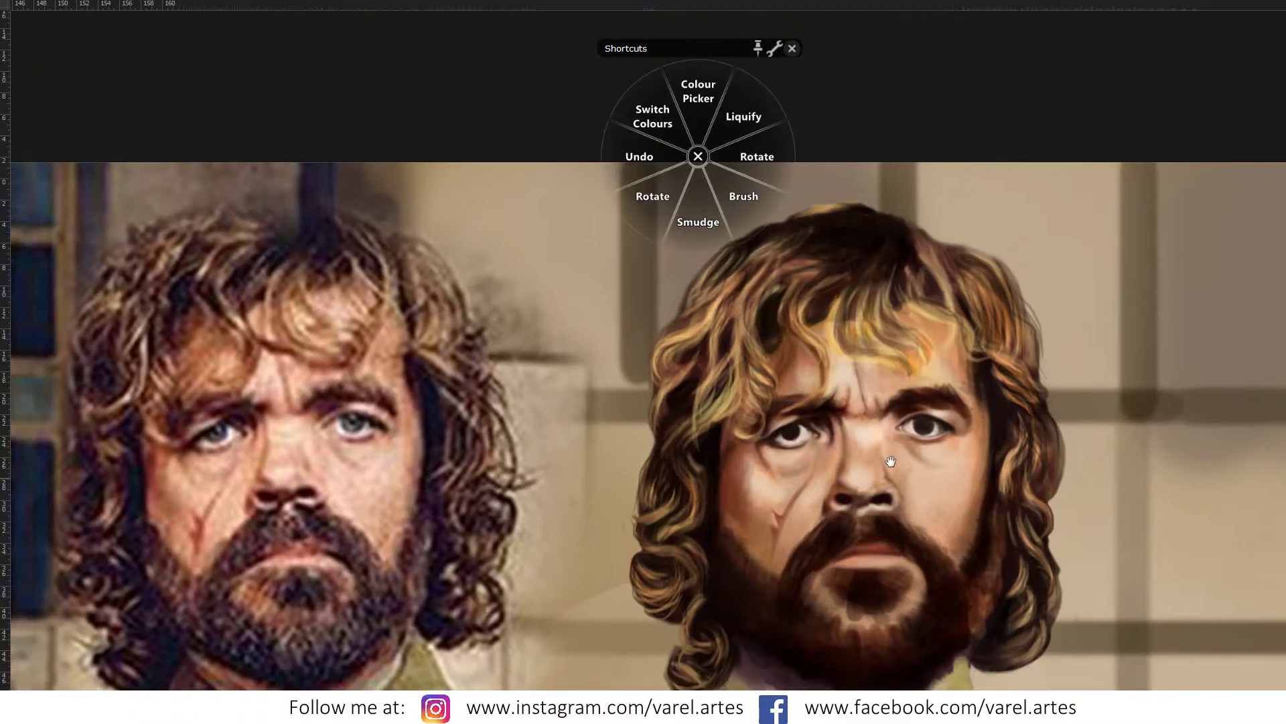
pyautogui.click(879, 480)
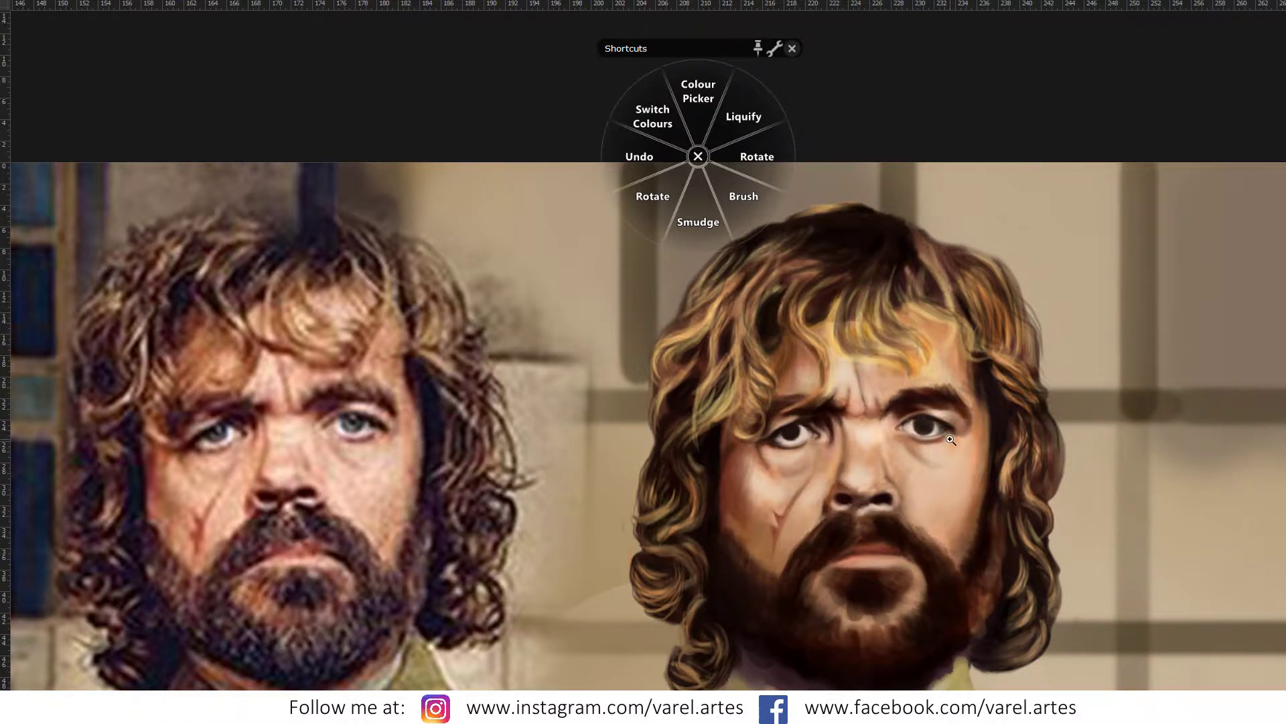
pyautogui.moveTo(951, 435); pyautogui.dragTo(1021, 422)
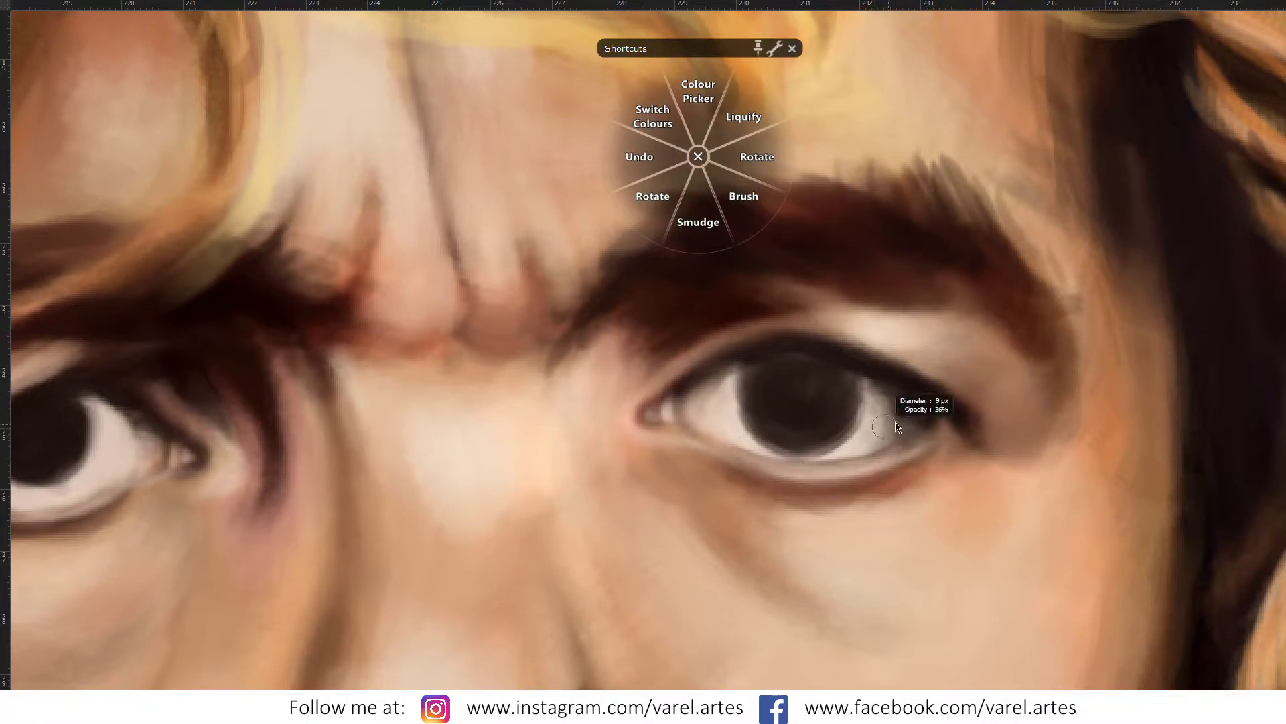
# Step: Brighten the eye white and darken the right eye's iris and its edge
pyautogui.moveTo(883, 406)
pyautogui.mouseDown()
pyautogui.moveTo(866, 443)
pyautogui.moveTo(880, 437)
pyautogui.mouseUp()
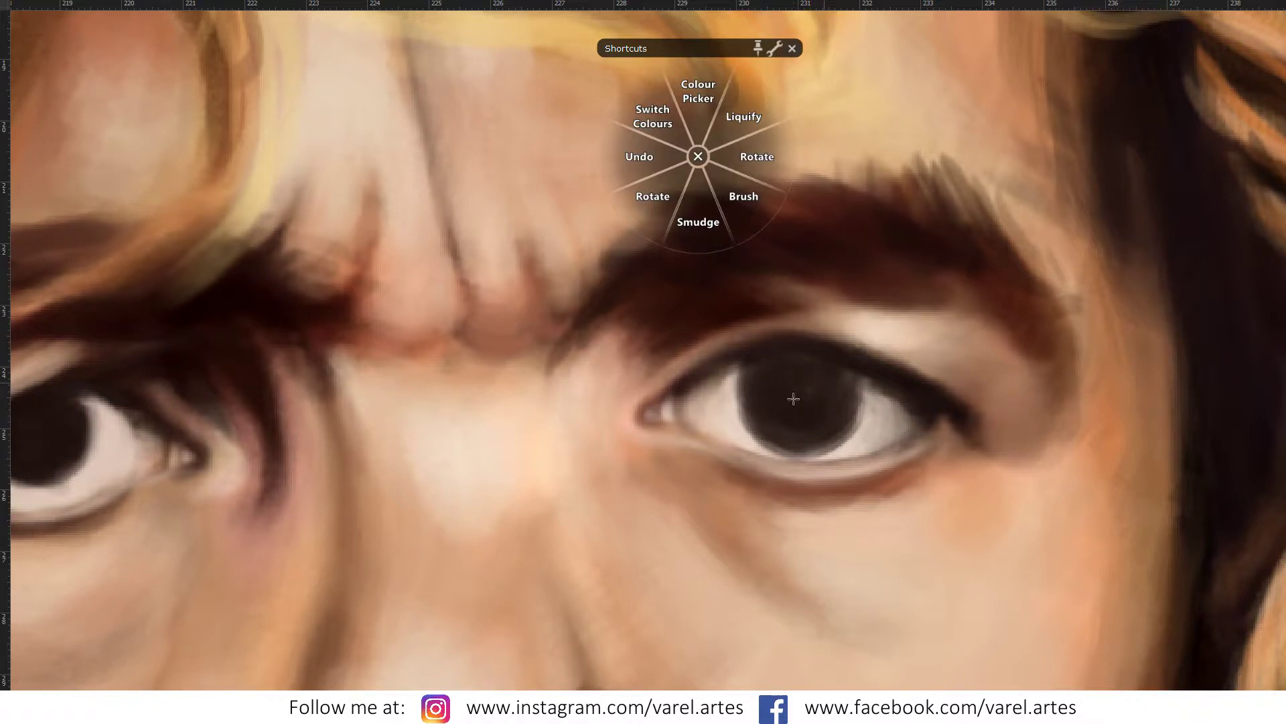
pyautogui.moveTo(827, 365)
pyautogui.mouseDown()
pyautogui.moveTo(822, 418)
pyautogui.moveTo(753, 392)
pyautogui.mouseUp()
pyautogui.moveTo(850, 407)
pyautogui.mouseDown()
pyautogui.moveTo(807, 432)
pyautogui.moveTo(828, 408)
pyautogui.mouseUp()
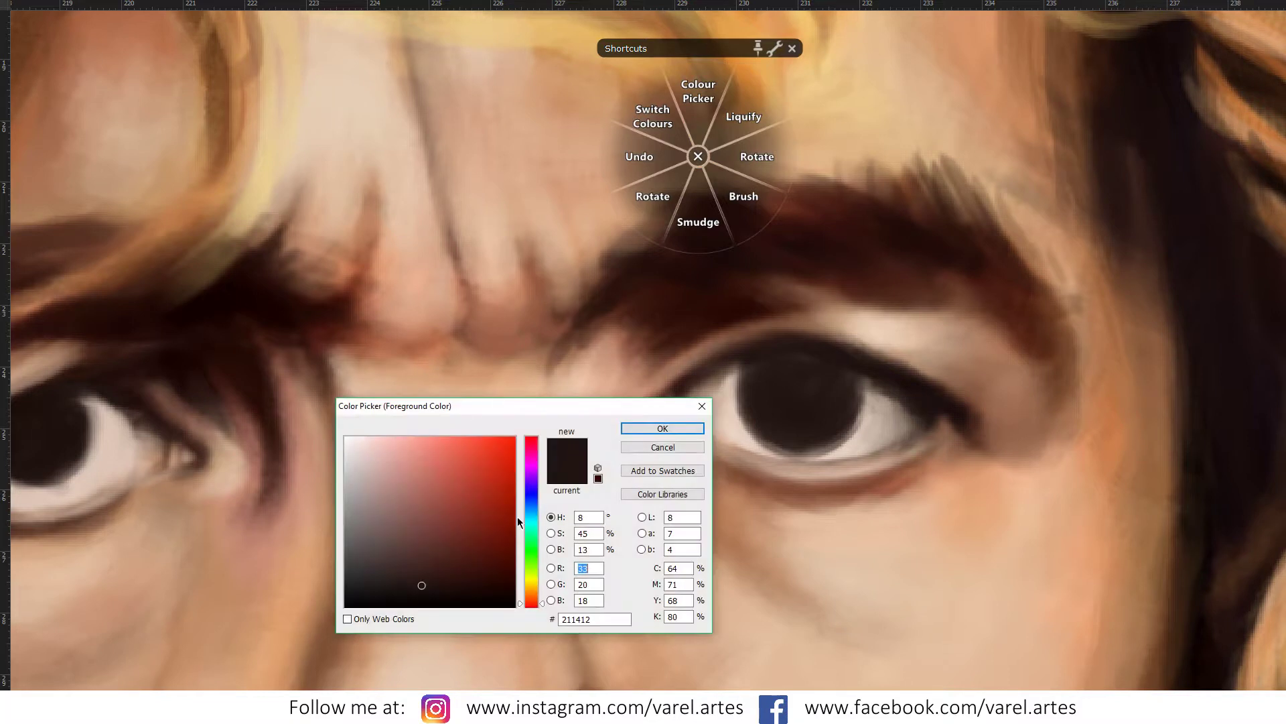
# Step: Paint a mid blue onto the irises of both eyes
pyautogui.click(536, 513)
pyautogui.moveTo(446, 491); pyautogui.dragTo(455, 513)
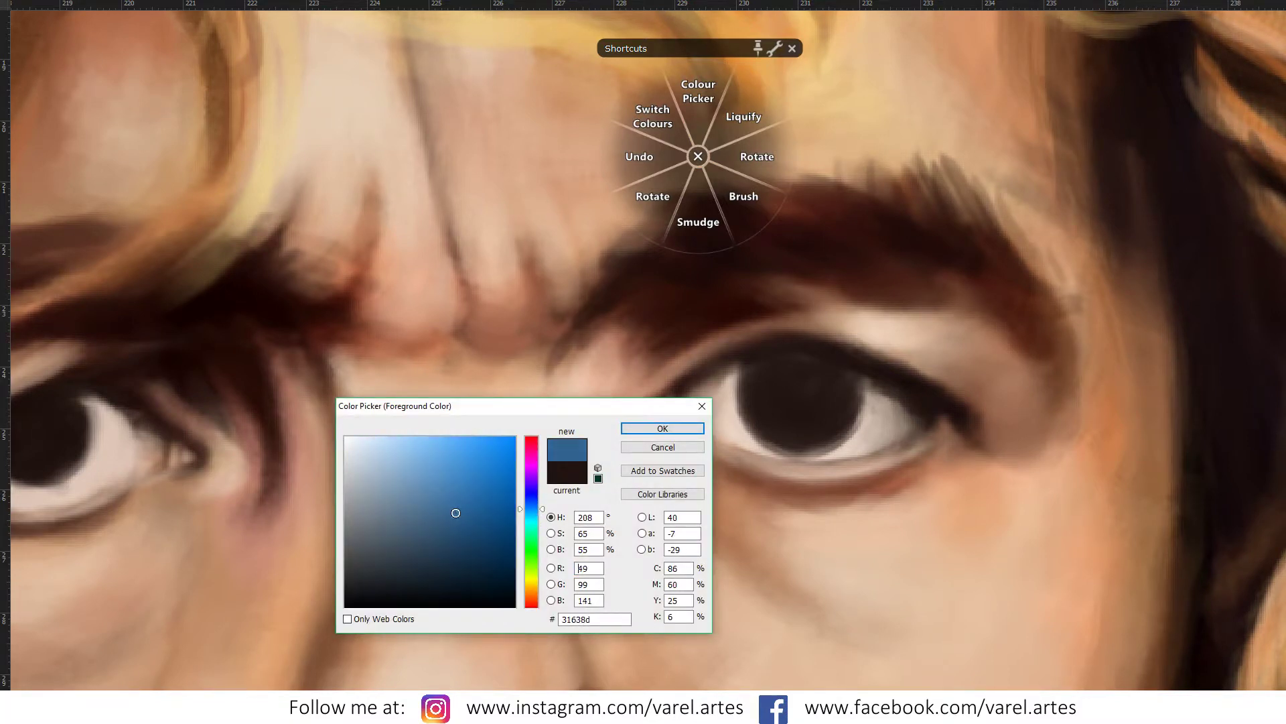
pyautogui.click(659, 429)
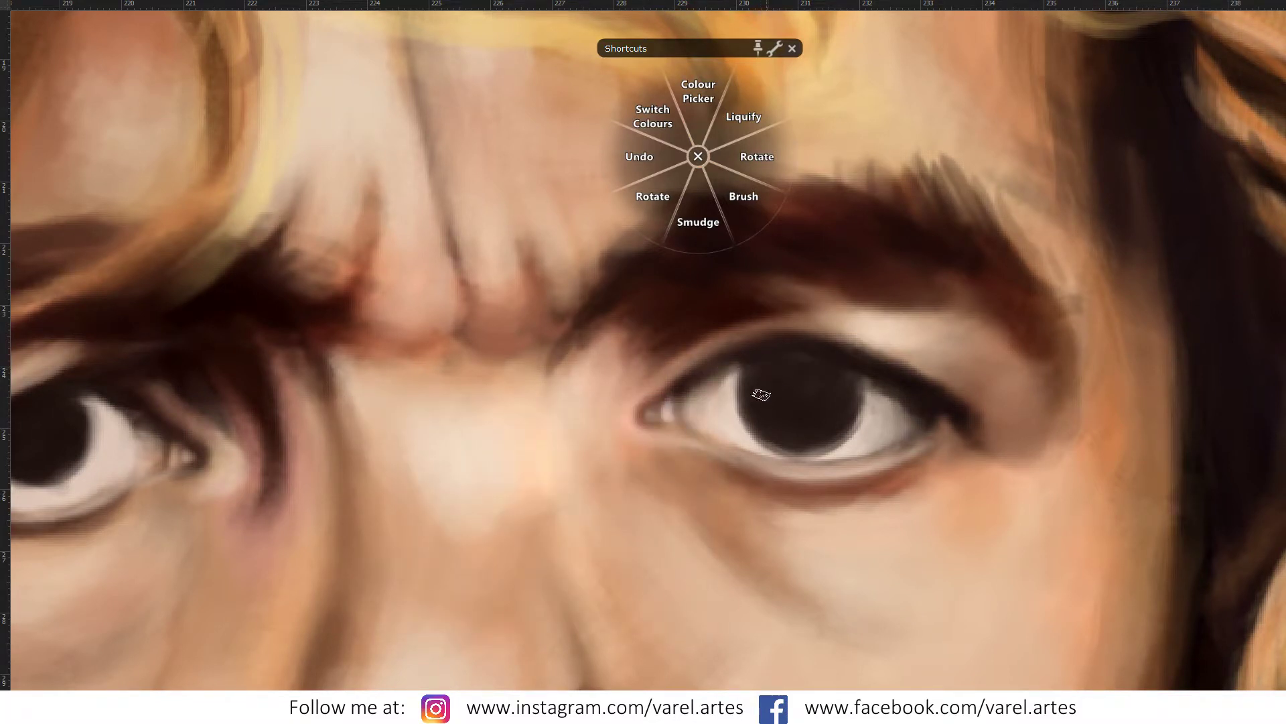
pyautogui.moveTo(841, 382); pyautogui.dragTo(831, 419)
pyautogui.moveTo(759, 402)
pyautogui.mouseDown()
pyautogui.moveTo(764, 385)
pyautogui.moveTo(861, 422)
pyautogui.mouseUp()
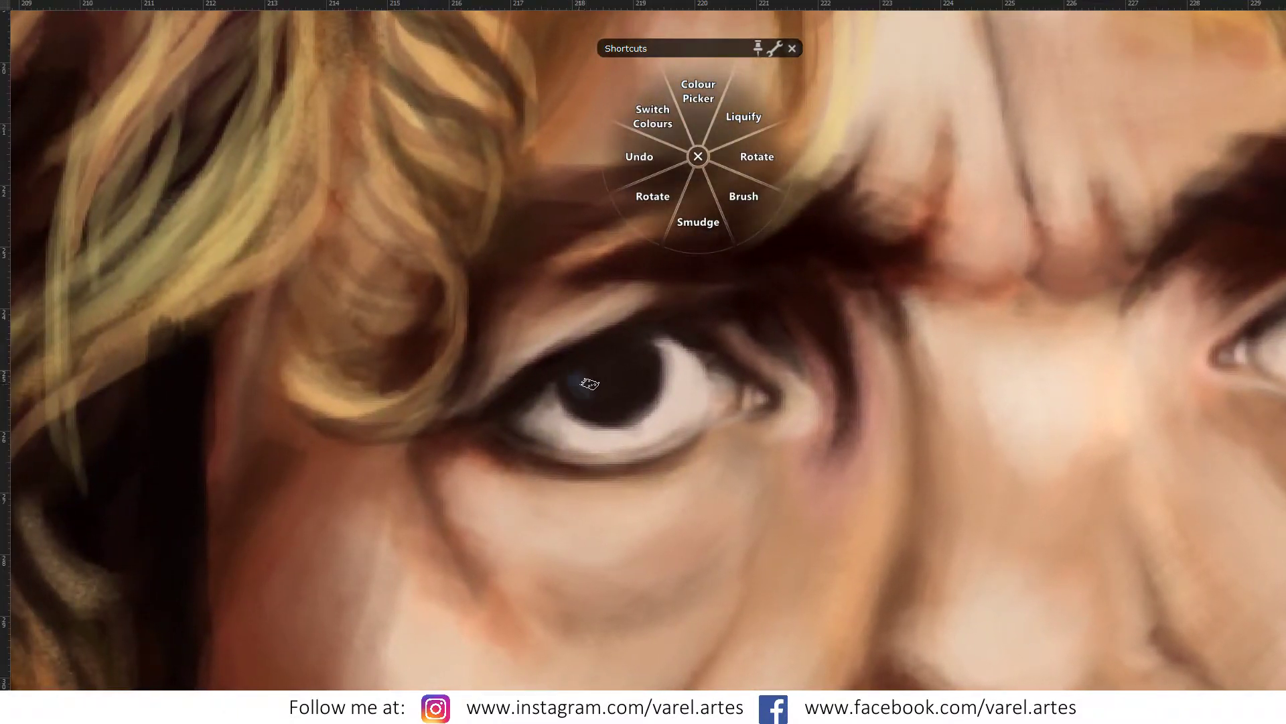
pyautogui.moveTo(574, 379)
pyautogui.mouseDown()
pyautogui.moveTo(590, 398)
pyautogui.moveTo(636, 383)
pyautogui.moveTo(636, 396)
pyautogui.mouseUp()
# Step: Add lighter blue arcs along the lower edge of each iris
pyautogui.click(396, 447)
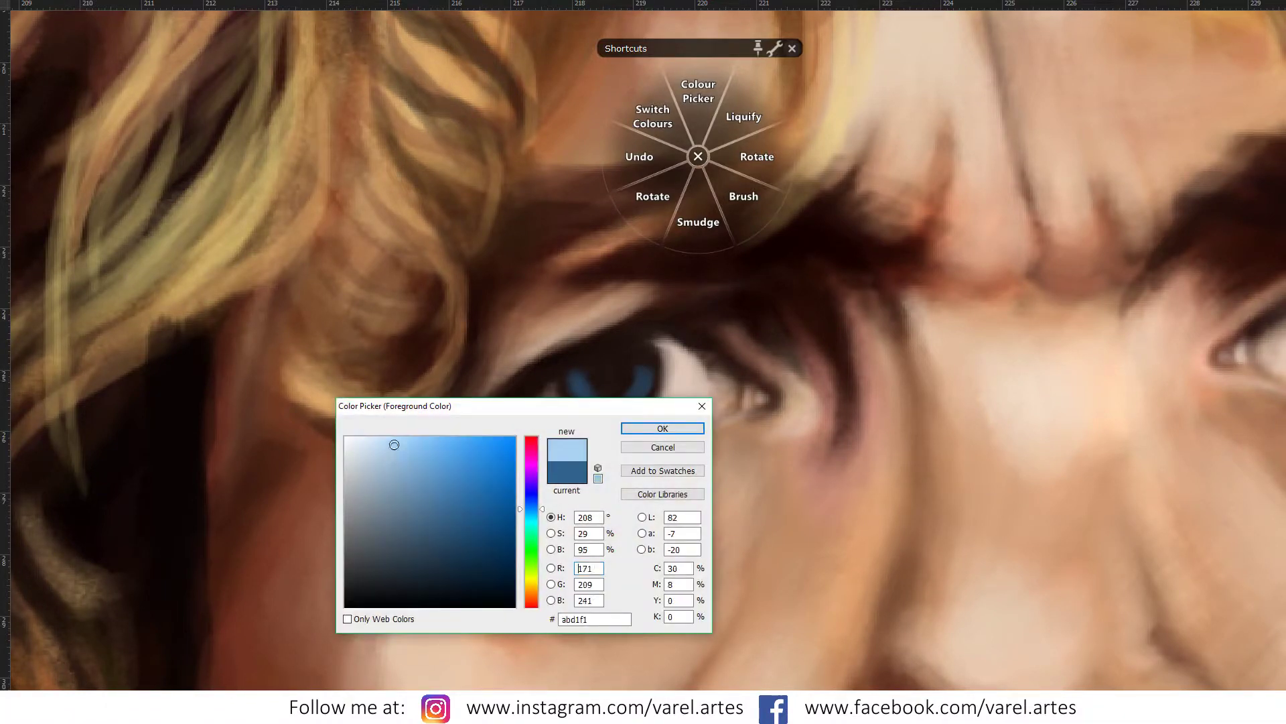
pyautogui.click(657, 430)
pyautogui.moveTo(581, 392)
pyautogui.mouseDown()
pyautogui.moveTo(623, 409)
pyautogui.moveTo(643, 388)
pyautogui.moveTo(589, 401)
pyautogui.mouseUp()
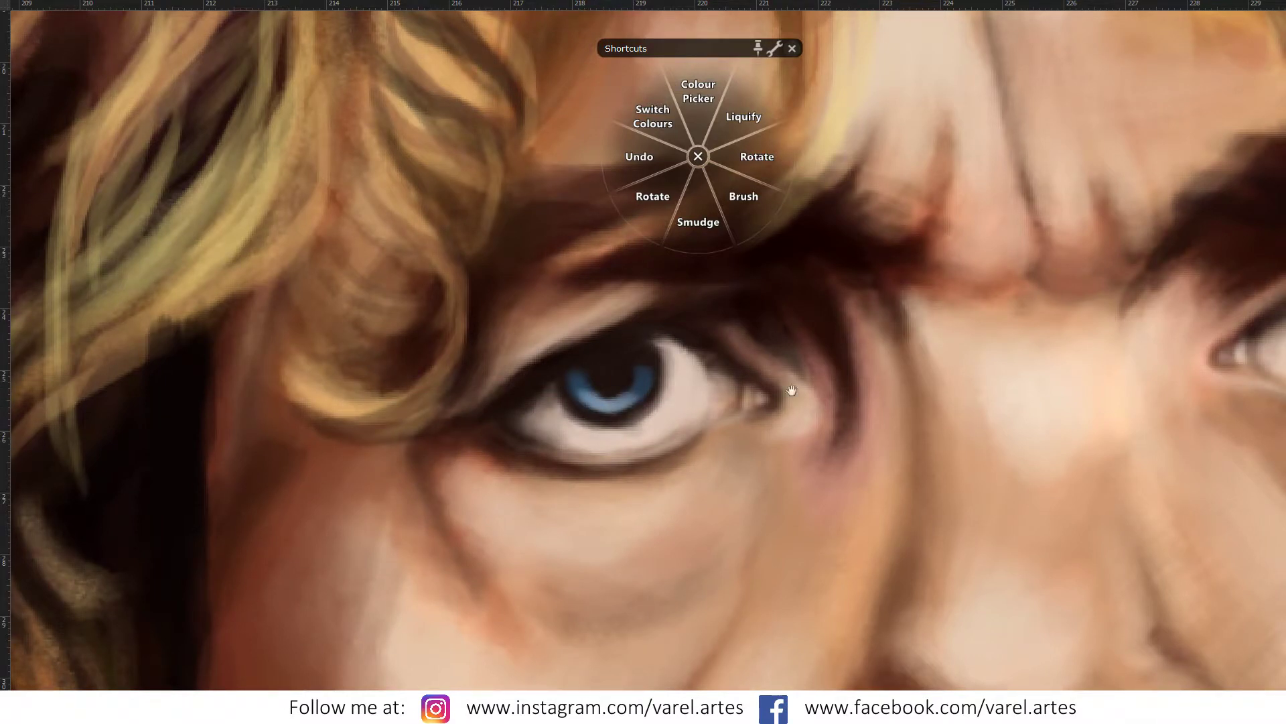
pyautogui.moveTo(790, 388); pyautogui.dragTo(655, 402)
pyautogui.moveTo(730, 370)
pyautogui.mouseDown()
pyautogui.moveTo(771, 380)
pyautogui.moveTo(801, 362)
pyautogui.moveTo(727, 365)
pyautogui.moveTo(781, 368)
pyautogui.mouseUp()
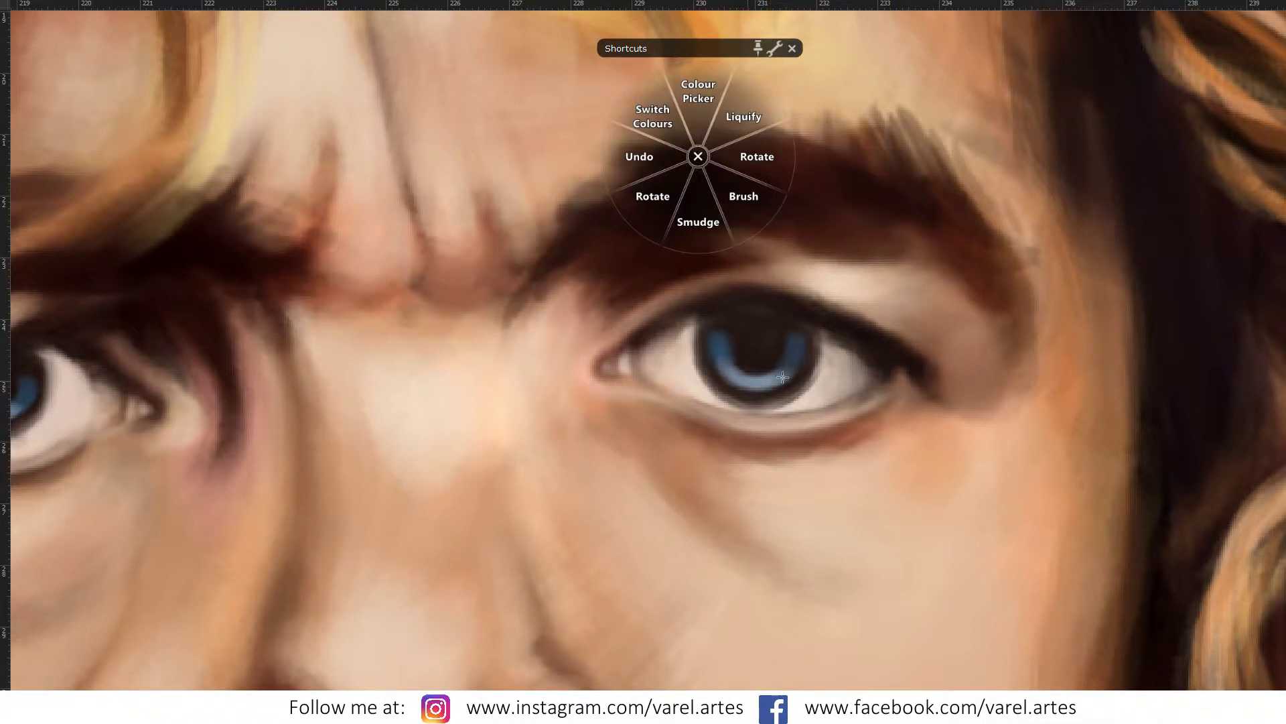
pyautogui.moveTo(663, 408)
pyautogui.mouseDown()
pyautogui.moveTo(869, 374)
pyautogui.moveTo(709, 396)
pyautogui.moveTo(781, 376)
pyautogui.mouseUp()
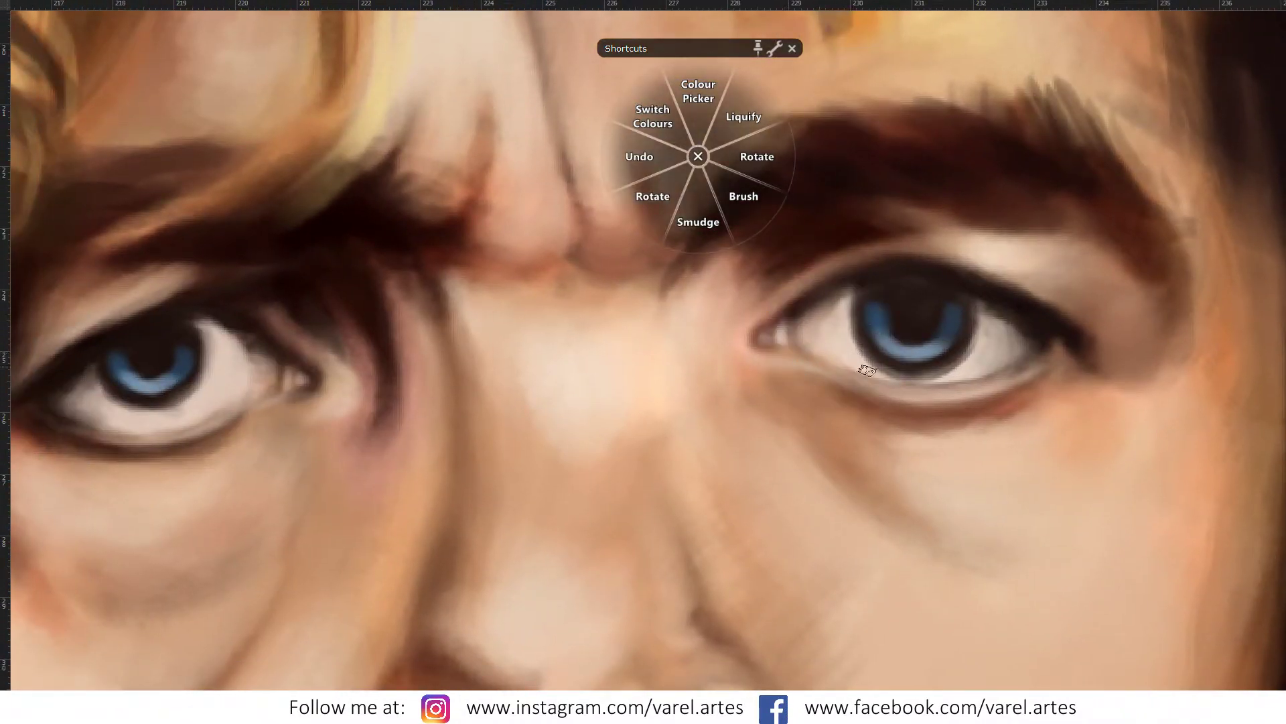
# Step: Compare with the reference photo's eyes and darken the left eye's blue iris and lower edge
pyautogui.scroll(-5, 776, 395)
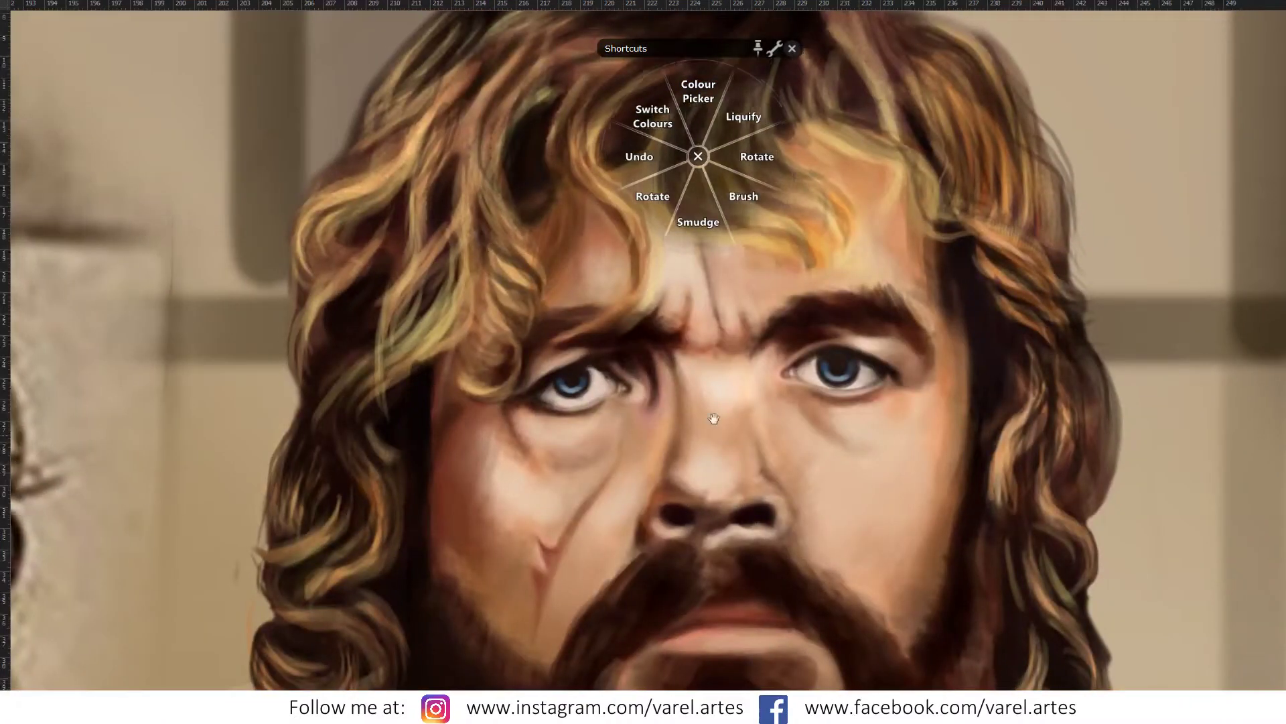
pyautogui.moveTo(713, 416)
pyautogui.mouseDown()
pyautogui.moveTo(821, 402)
pyautogui.moveTo(878, 422)
pyautogui.moveTo(703, 437)
pyautogui.mouseUp()
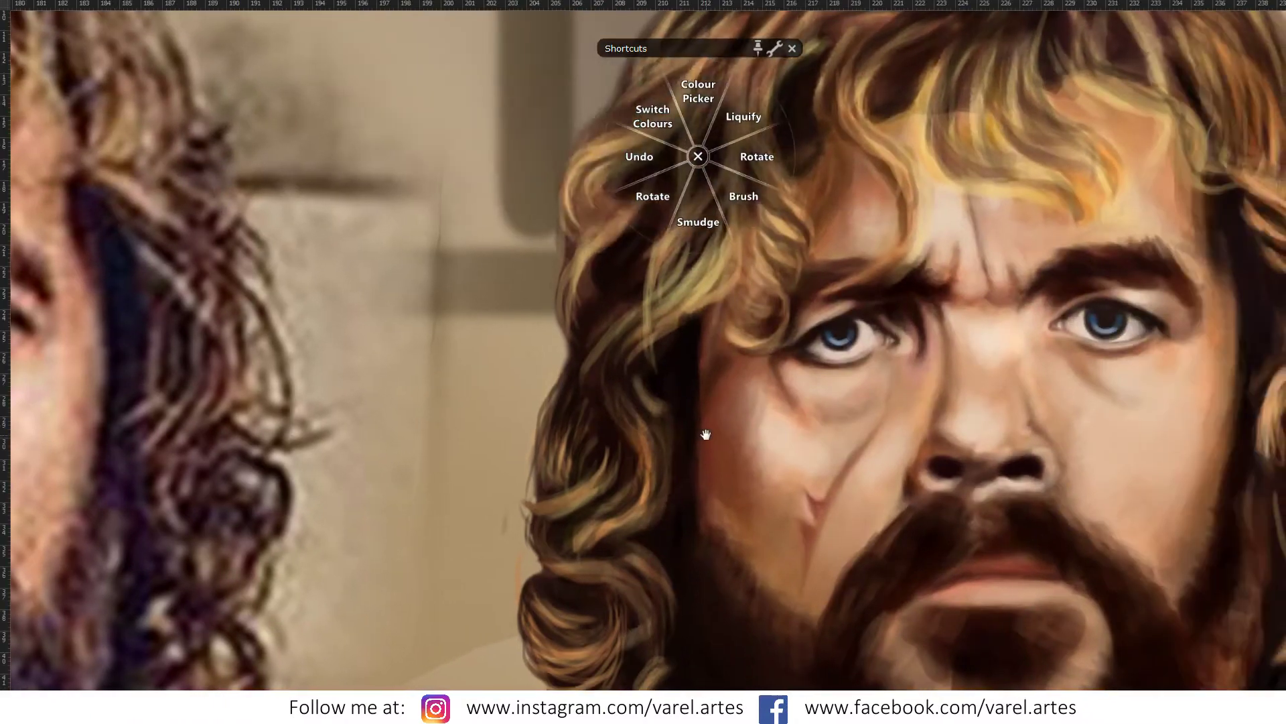
pyautogui.scroll(3, 925, 339)
pyautogui.scroll(2, 919, 353)
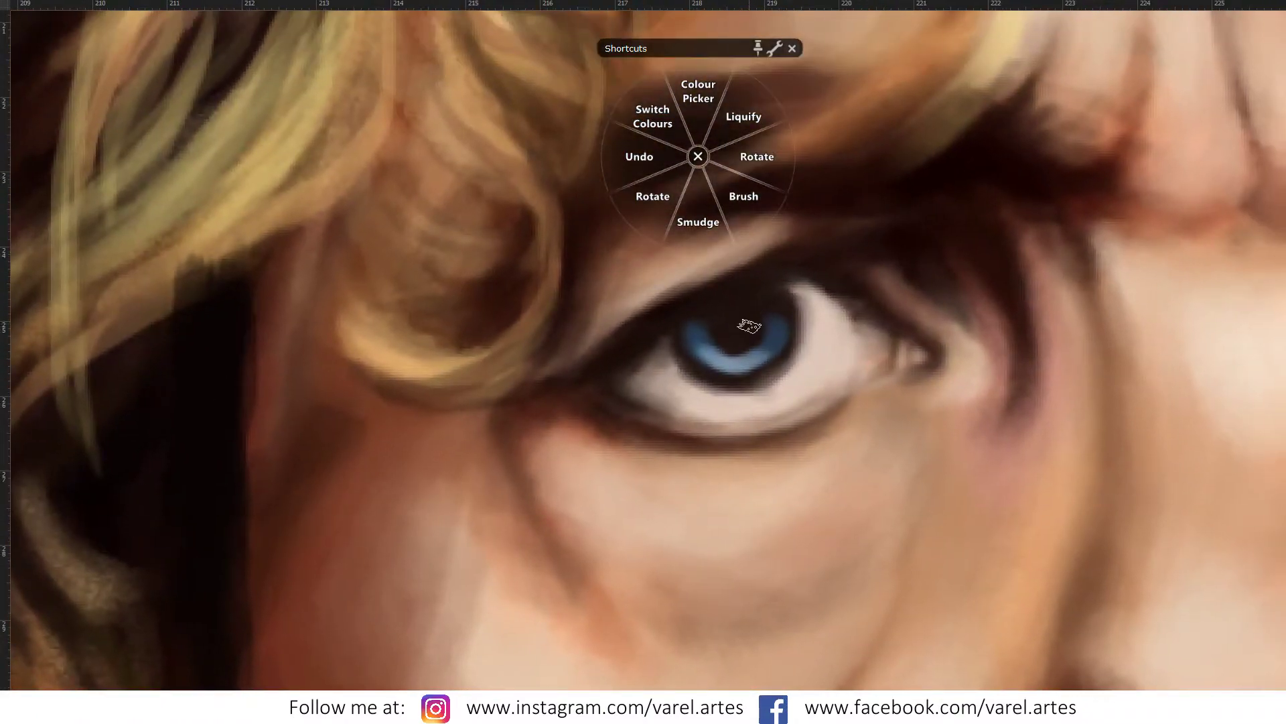
pyautogui.moveTo(707, 353)
pyautogui.mouseDown()
pyautogui.moveTo(702, 343)
pyautogui.moveTo(744, 358)
pyautogui.moveTo(770, 344)
pyautogui.moveTo(762, 295)
pyautogui.moveTo(726, 376)
pyautogui.moveTo(729, 360)
pyautogui.moveTo(742, 382)
pyautogui.moveTo(770, 364)
pyautogui.moveTo(695, 350)
pyautogui.moveTo(759, 389)
pyautogui.moveTo(716, 377)
pyautogui.moveTo(760, 377)
pyautogui.moveTo(741, 378)
pyautogui.mouseUp()
pyautogui.moveTo(829, 421); pyautogui.dragTo(702, 421)
pyautogui.moveTo(1065, 422)
pyautogui.mouseDown()
pyautogui.moveTo(674, 427)
pyautogui.moveTo(701, 434)
pyautogui.mouseUp()
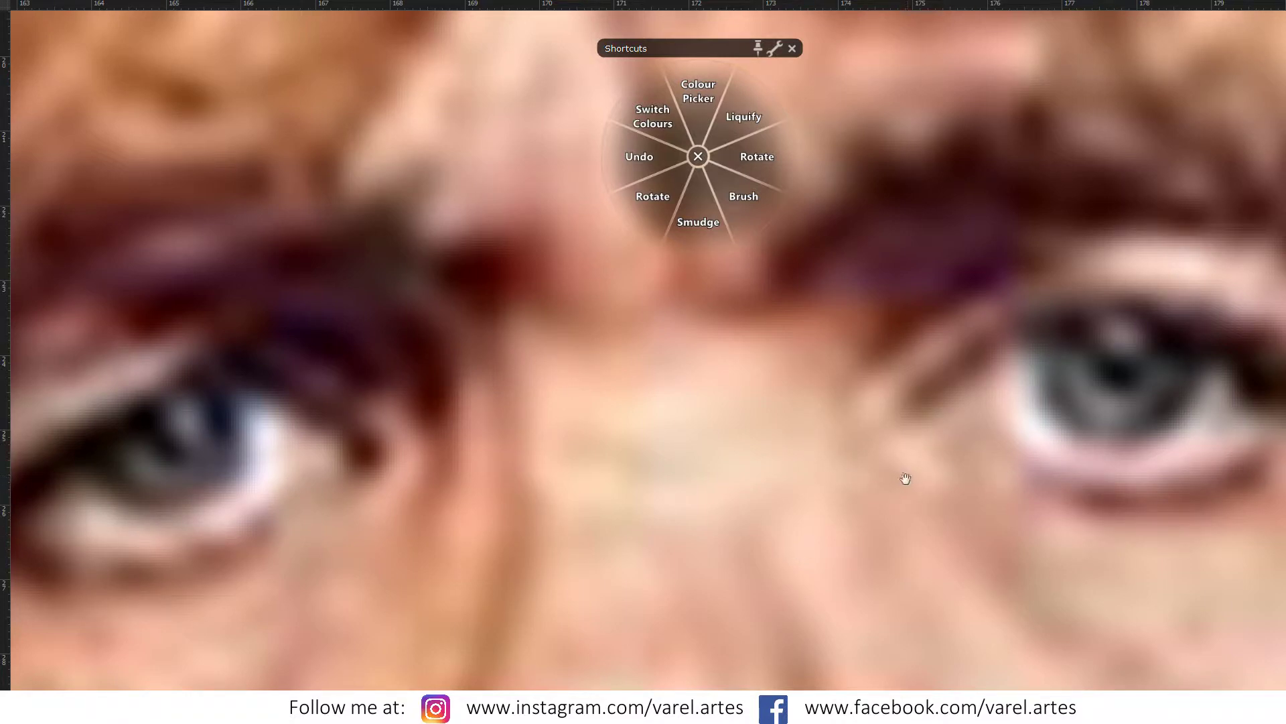
pyautogui.moveTo(908, 475)
pyautogui.mouseDown()
pyautogui.moveTo(802, 458)
pyautogui.moveTo(609, 459)
pyautogui.mouseUp()
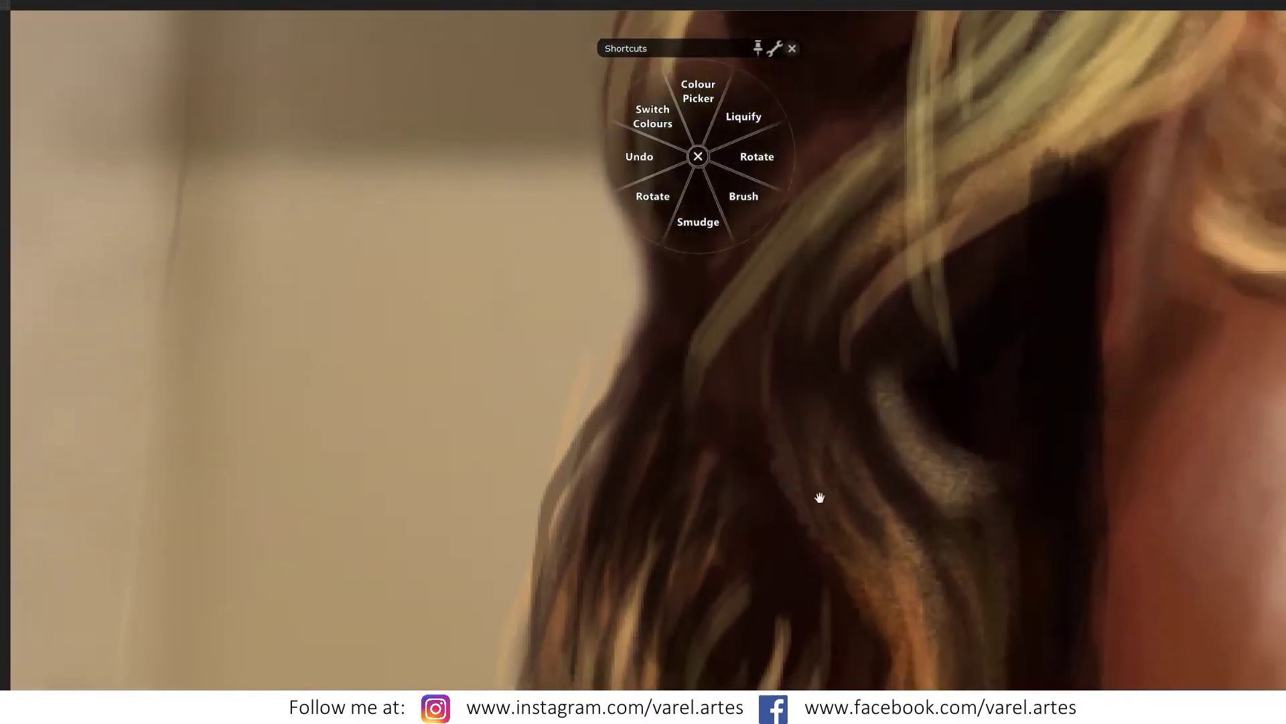
pyautogui.moveTo(820, 497); pyautogui.dragTo(715, 472)
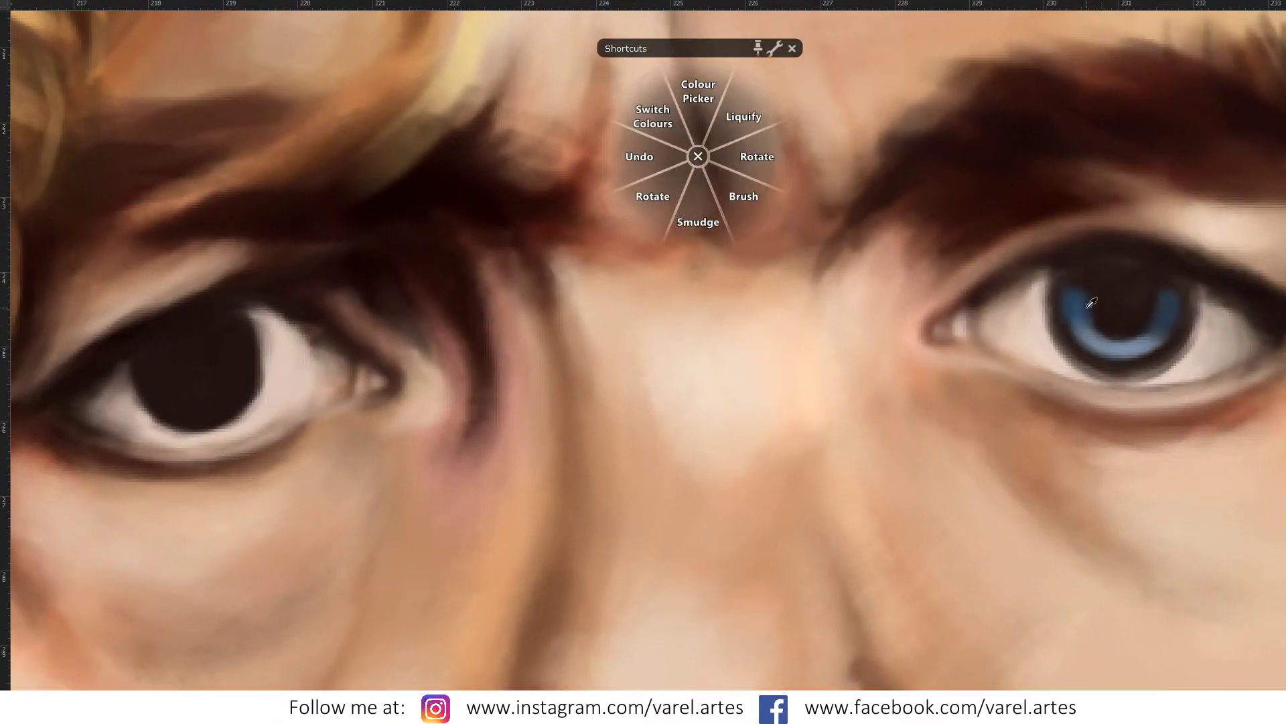
# Step: Sample the finished blue and repaint the left iris with a lighter lower arc
pyautogui.click(1091, 302)
pyautogui.moveTo(142, 365)
pyautogui.mouseDown()
pyautogui.moveTo(176, 404)
pyautogui.moveTo(244, 373)
pyautogui.mouseUp()
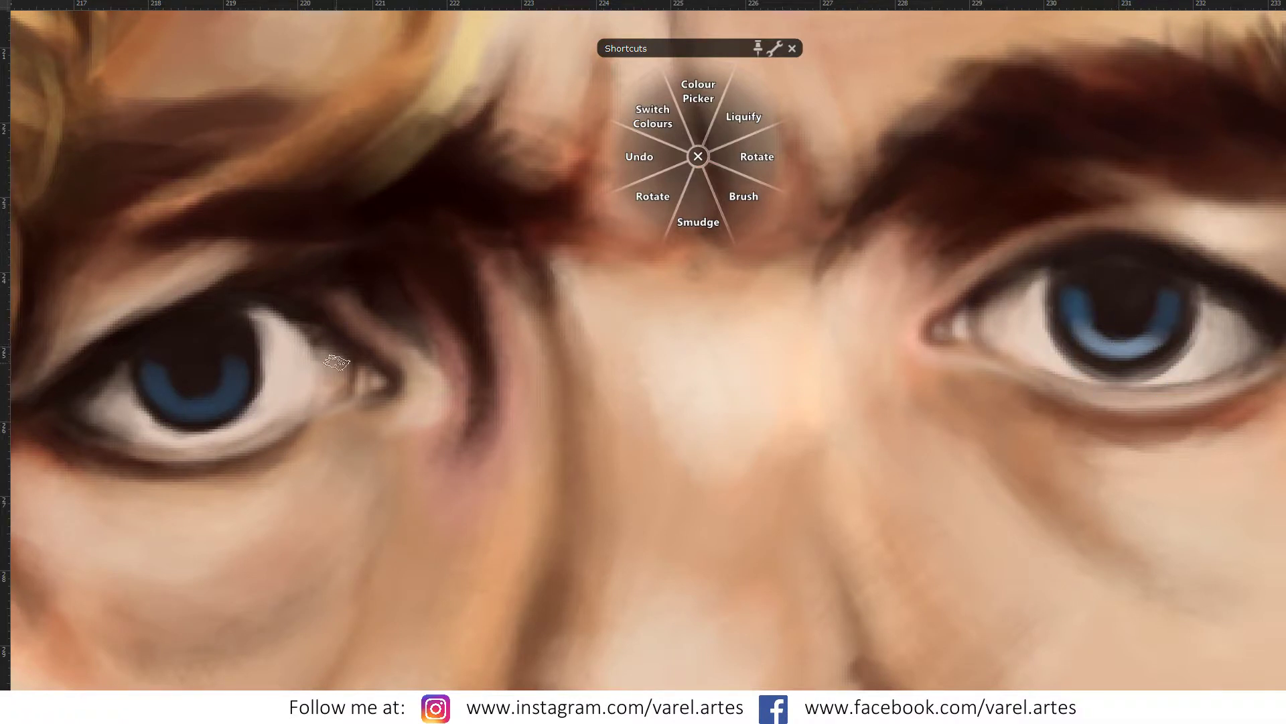
pyautogui.moveTo(163, 401); pyautogui.dragTo(231, 402)
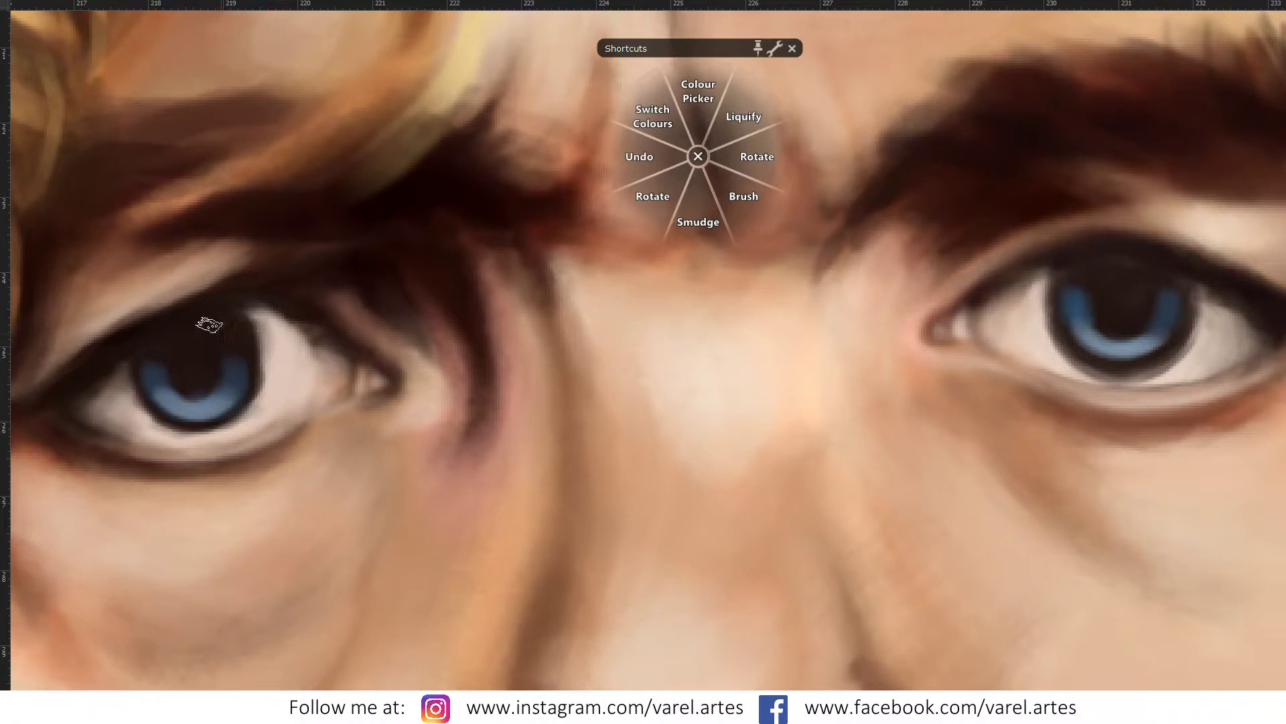
# Step: Set the foreground to near-black 000000 and darken and enlarge the left pupil
pyautogui.press('F6')
pyautogui.click(455, 594)
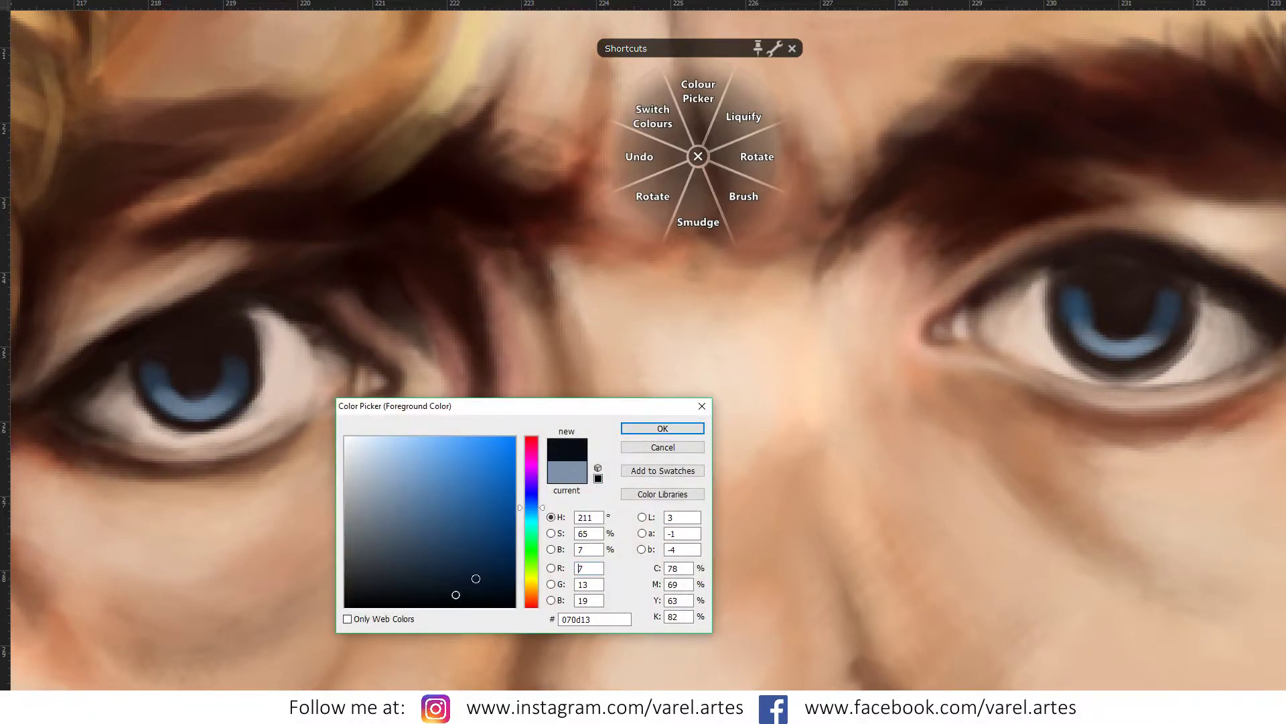
pyautogui.click(643, 431)
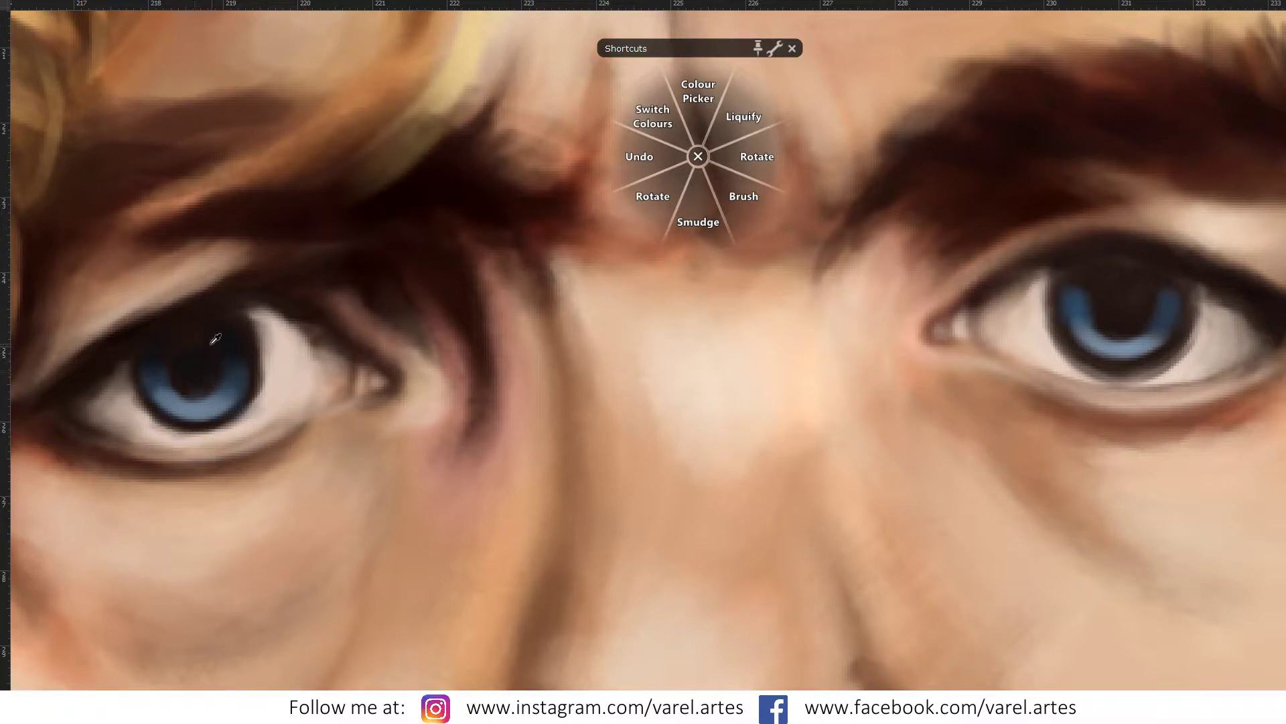
pyautogui.press('F12')
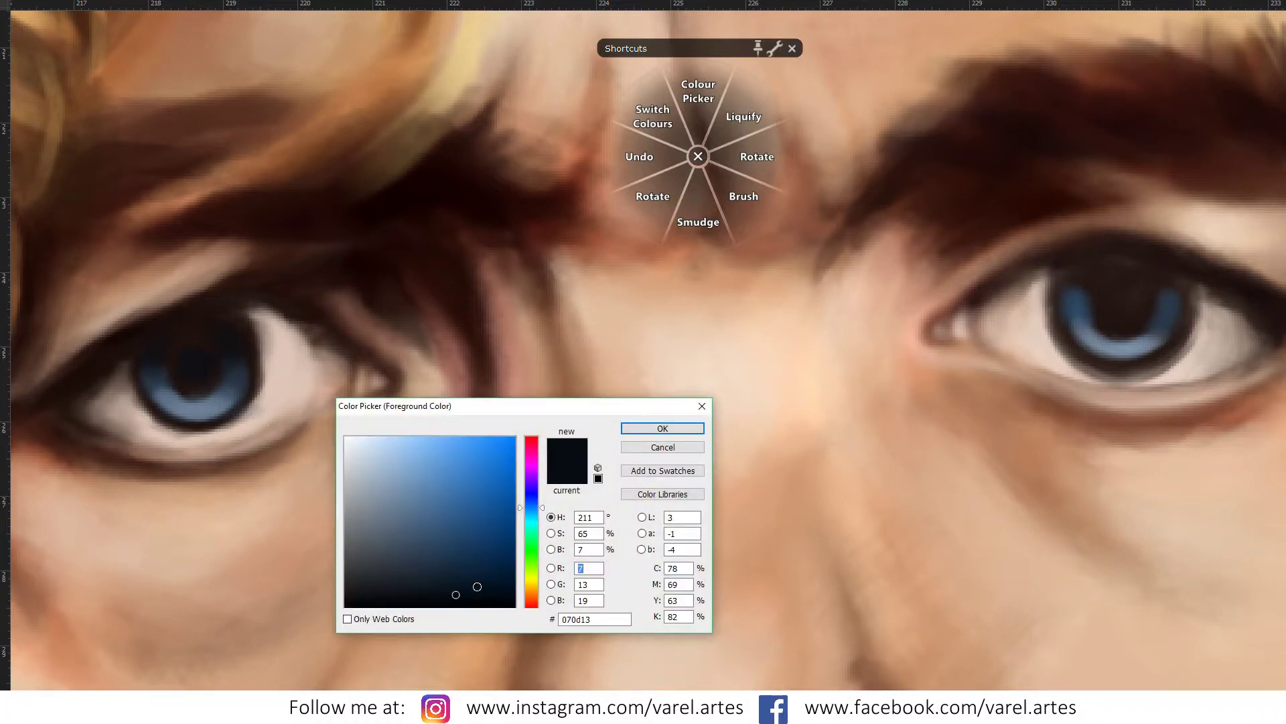
pyautogui.click(643, 428)
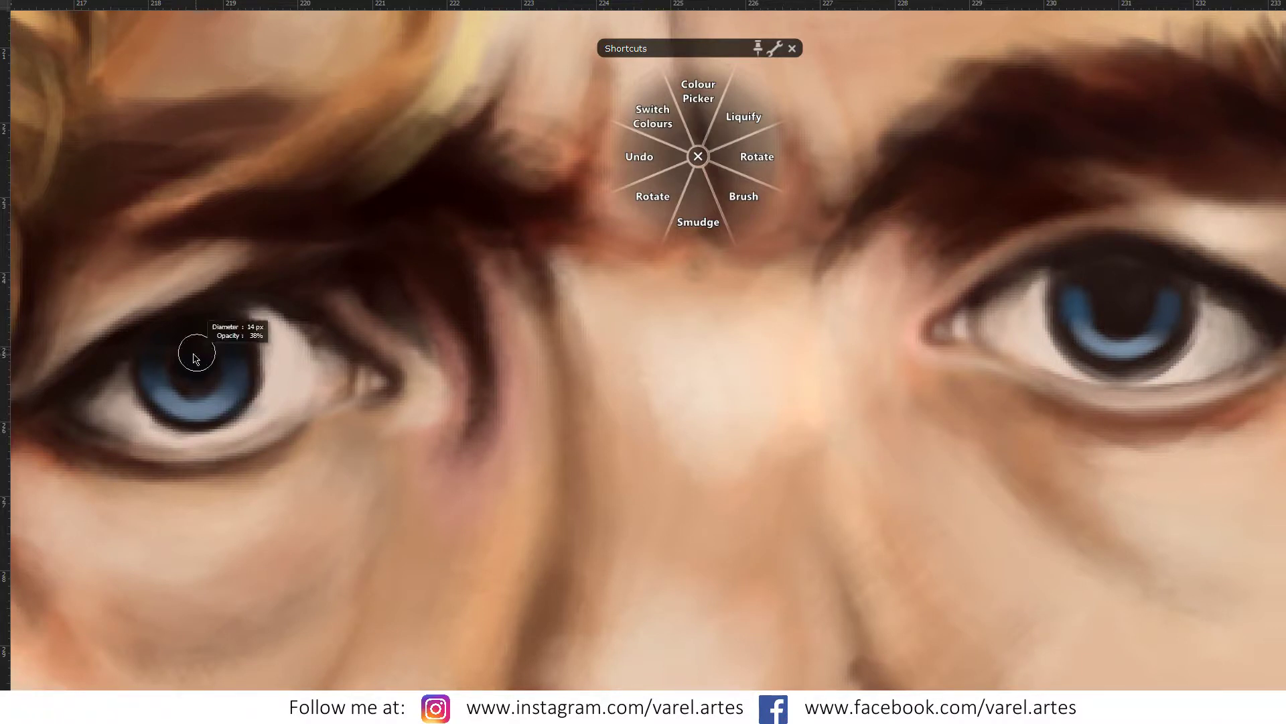
pyautogui.moveTo(195, 359); pyautogui.dragTo(187, 353)
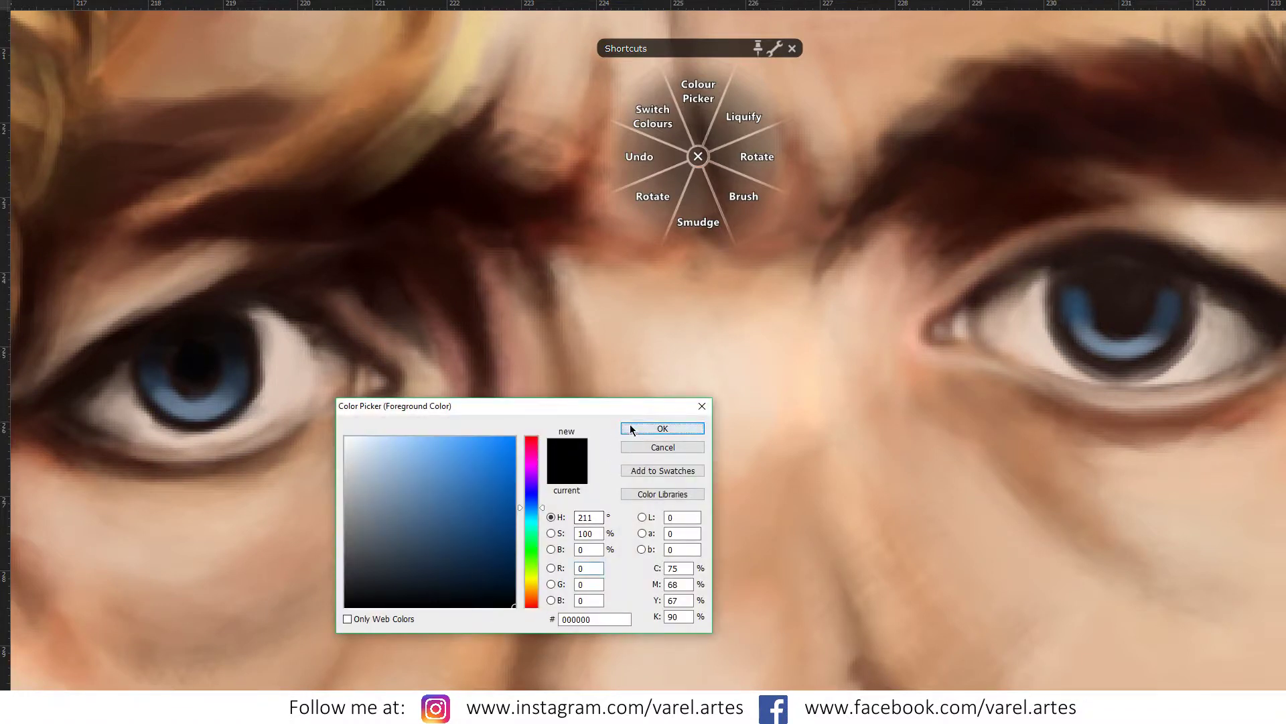
pyautogui.click(630, 427)
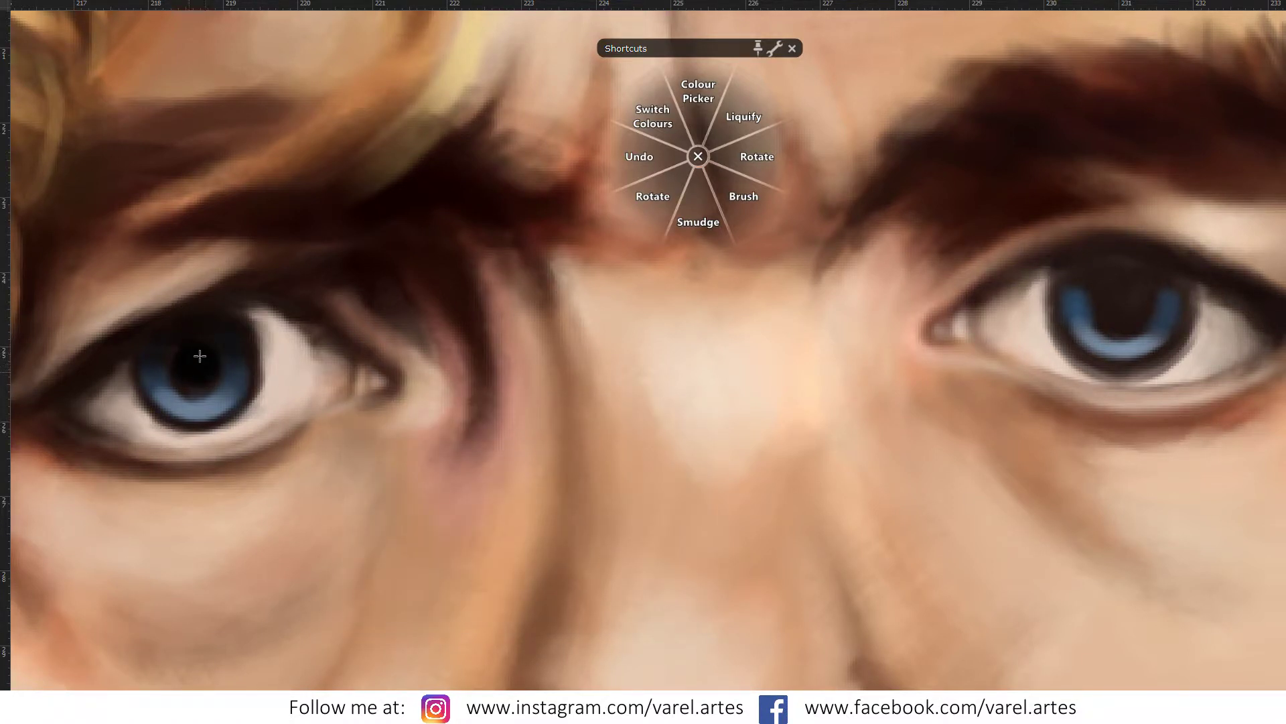
pyautogui.moveTo(178, 354)
pyautogui.mouseDown()
pyautogui.moveTo(208, 372)
pyautogui.moveTo(164, 399)
pyautogui.mouseUp()
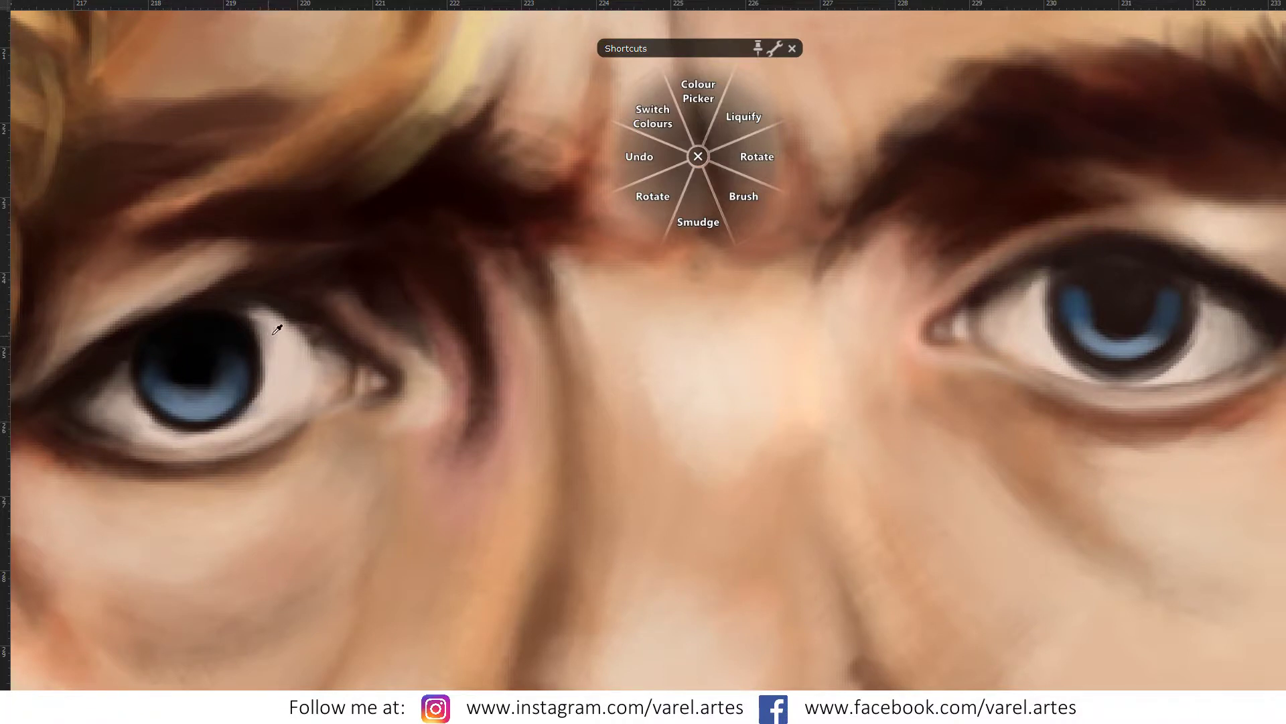
pyautogui.moveTo(221, 306); pyautogui.dragTo(192, 303)
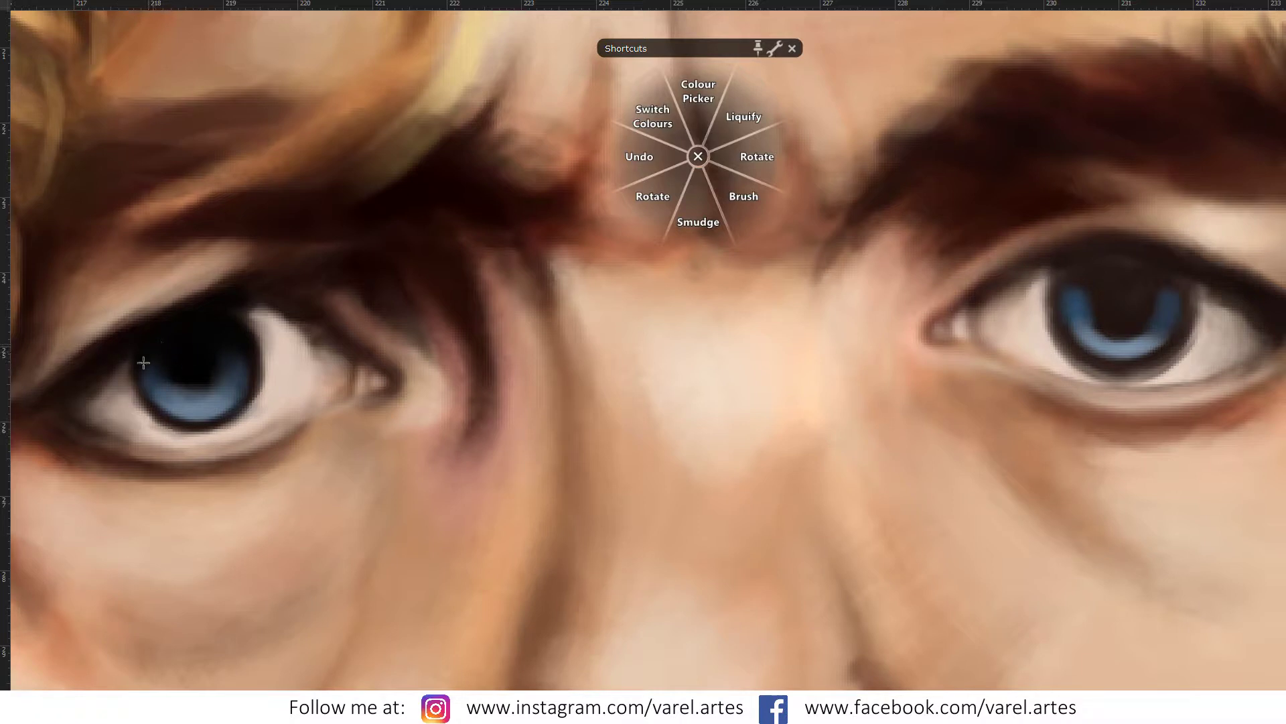
pyautogui.moveTo(141, 365); pyautogui.dragTo(153, 356)
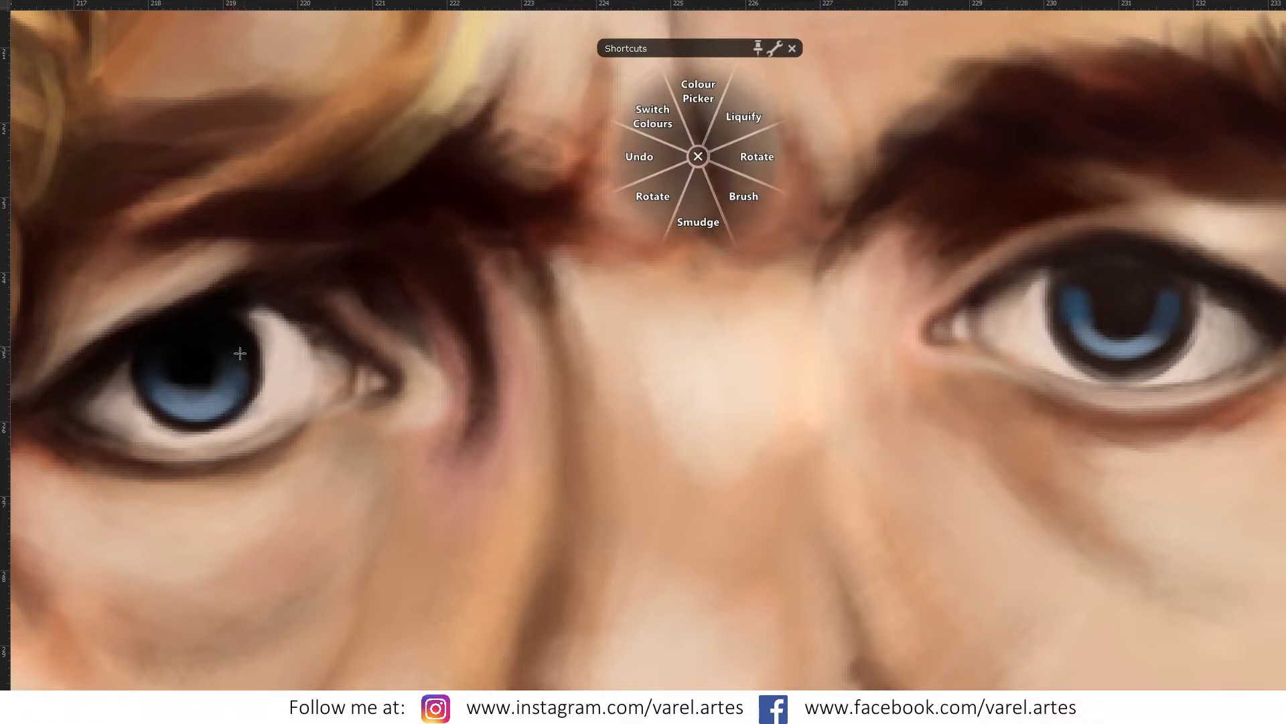
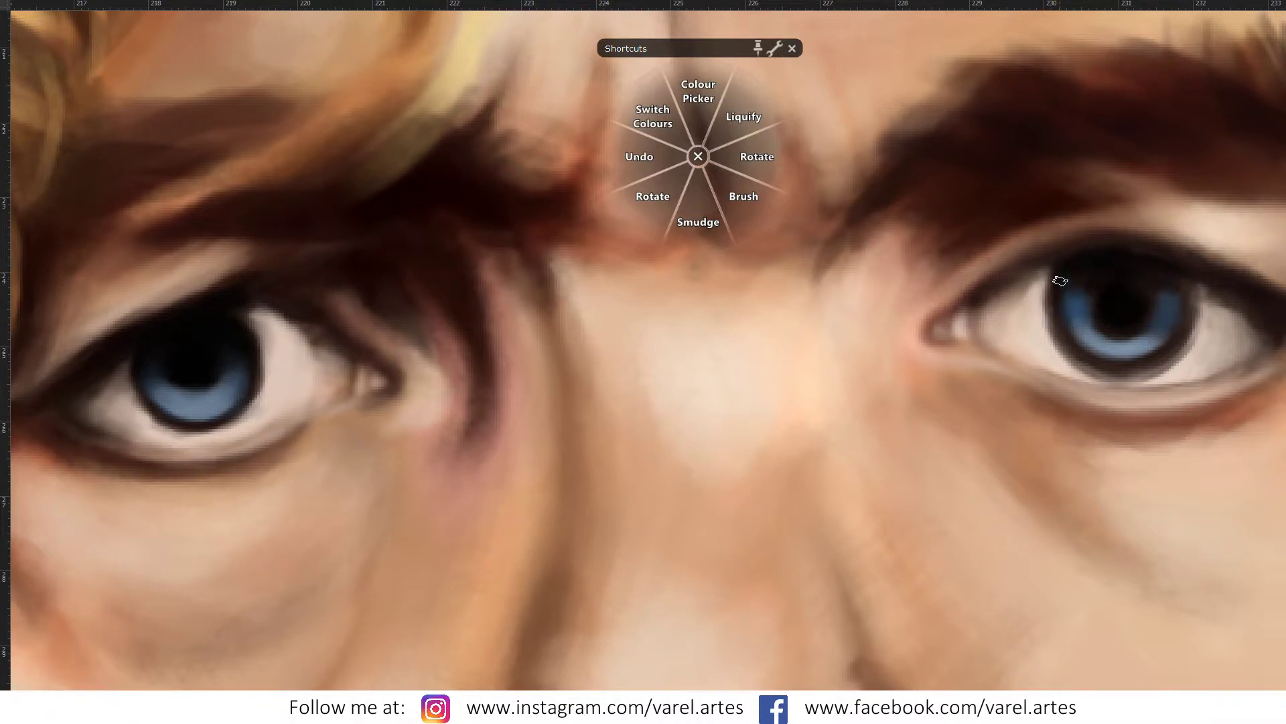
# Step: Darken the right eye's upper pupil edge and paint a pale skin-tone highlight on it
pyautogui.moveTo(1160, 280)
pyautogui.mouseDown()
pyautogui.moveTo(1150, 292)
pyautogui.moveTo(1112, 277)
pyautogui.moveTo(1085, 287)
pyautogui.moveTo(1161, 281)
pyautogui.mouseUp()
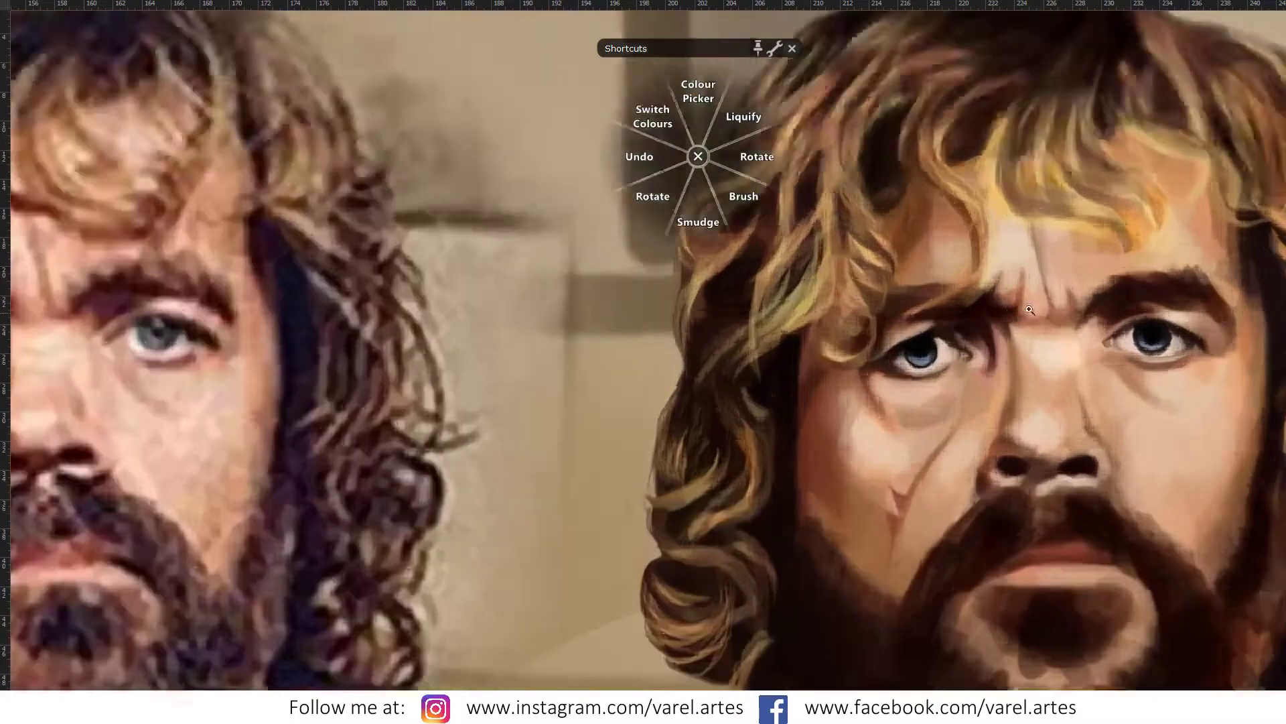
pyautogui.moveTo(925, 324)
pyautogui.mouseDown()
pyautogui.moveTo(1123, 360)
pyautogui.moveTo(997, 311)
pyautogui.mouseUp()
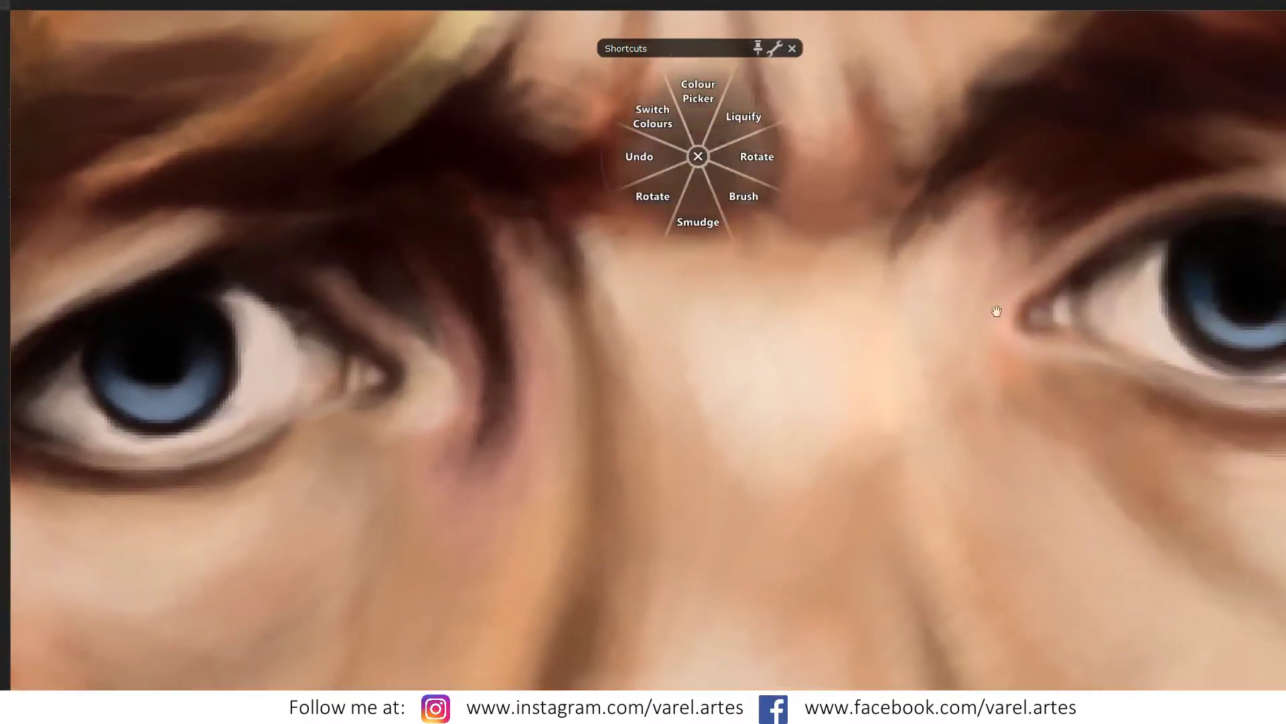
pyautogui.click(544, 226)
pyautogui.click(658, 426)
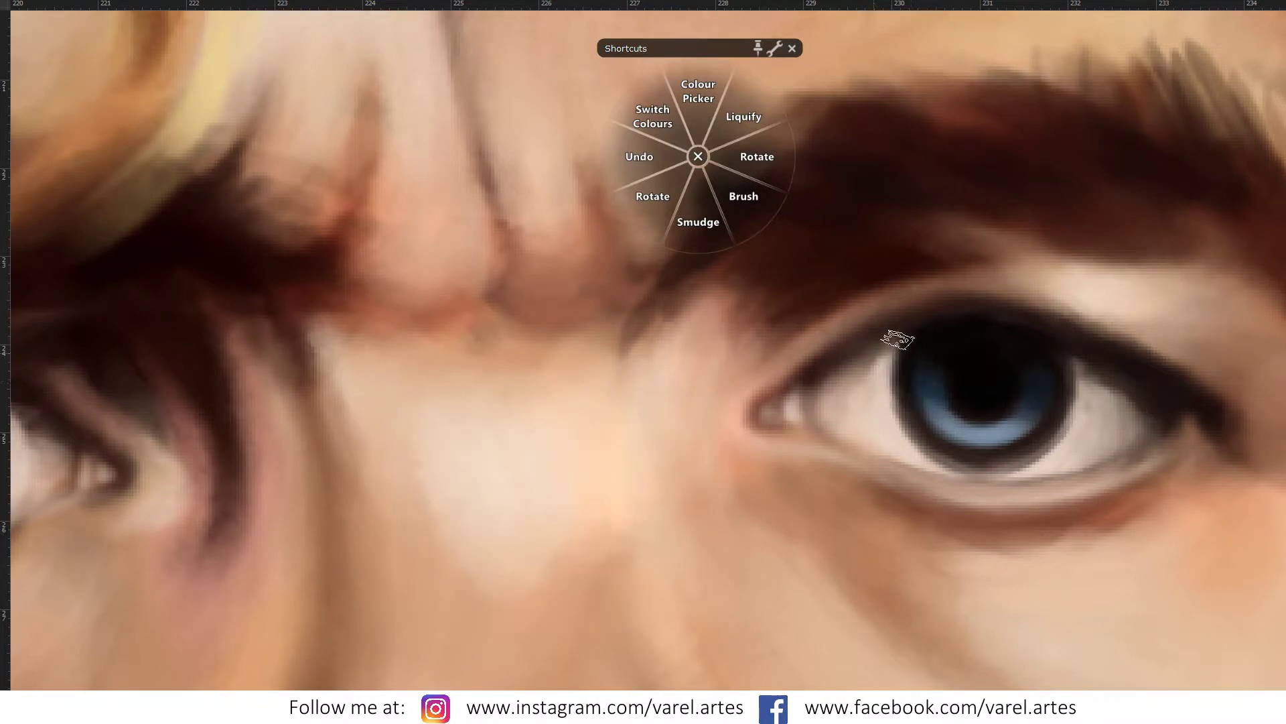
pyautogui.moveTo(951, 357)
pyautogui.mouseDown()
pyautogui.moveTo(975, 352)
pyautogui.moveTo(982, 370)
pyautogui.mouseUp()
pyautogui.scroll(-2, 778, 395)
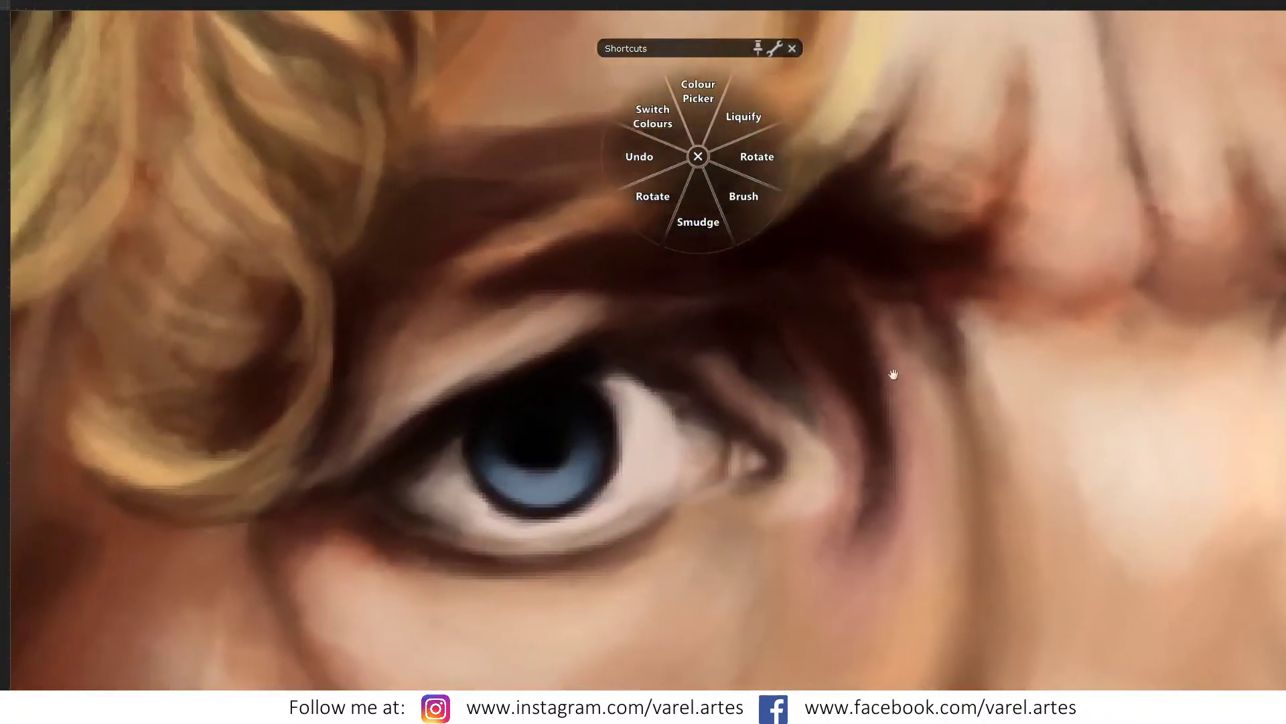
pyautogui.scroll(-2, 890, 373)
pyautogui.scroll(-2, 1011, 359)
pyautogui.scroll(-2, 865, 385)
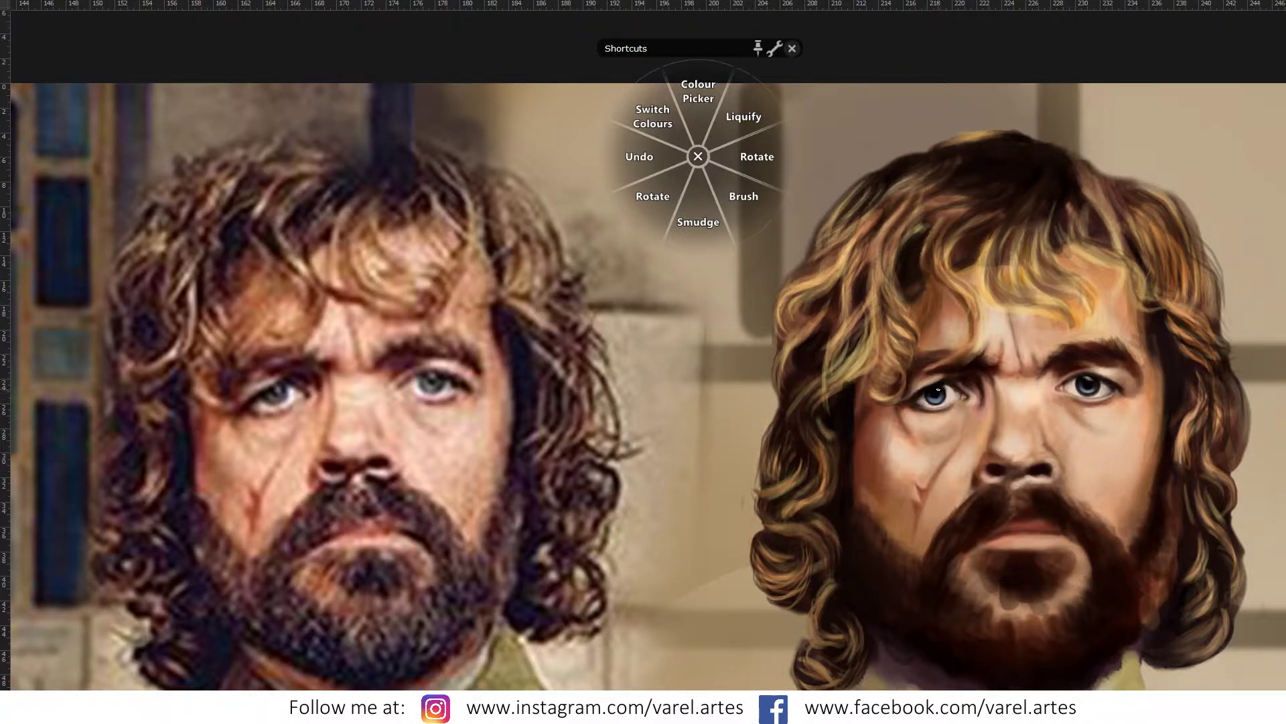
# Step: Paint a white catchlight on the pupil
pyautogui.scroll(4, 939, 396)
pyautogui.scroll(3, 904, 402)
pyautogui.scroll(3, 837, 405)
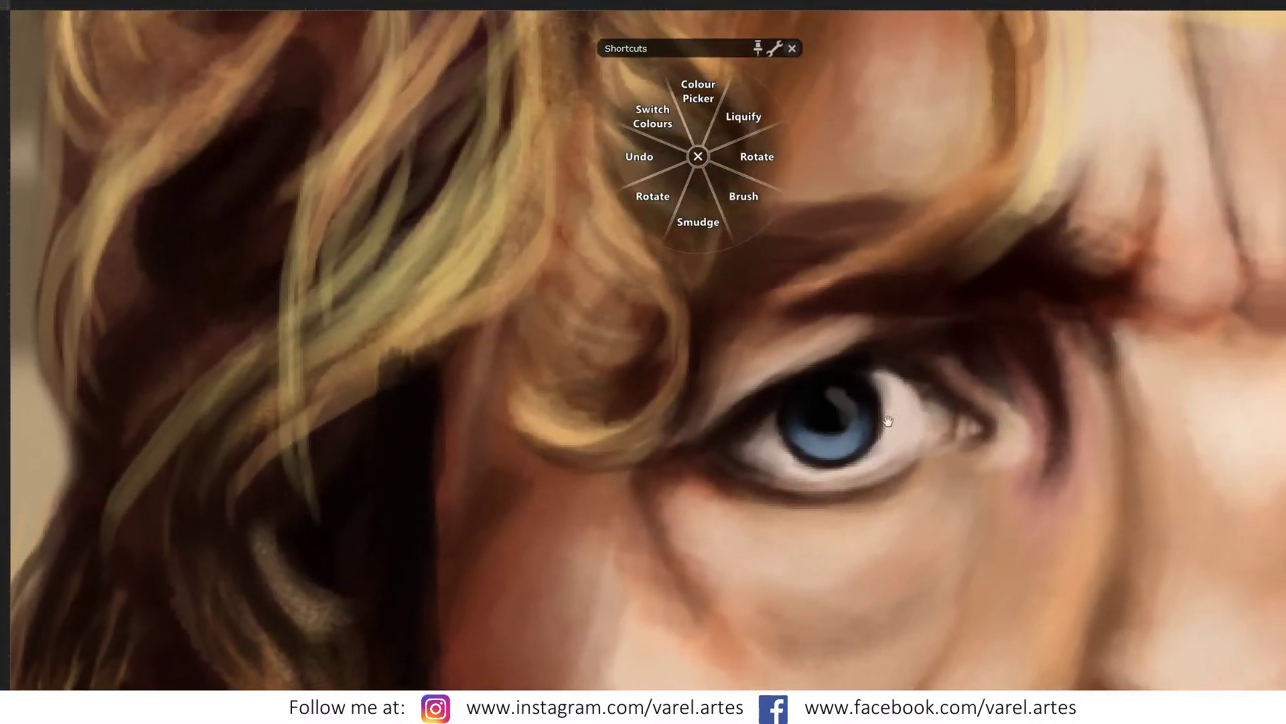
pyautogui.moveTo(829, 396)
pyautogui.mouseDown()
pyautogui.moveTo(843, 410)
pyautogui.moveTo(830, 437)
pyautogui.moveTo(848, 422)
pyautogui.moveTo(796, 427)
pyautogui.moveTo(787, 412)
pyautogui.mouseUp()
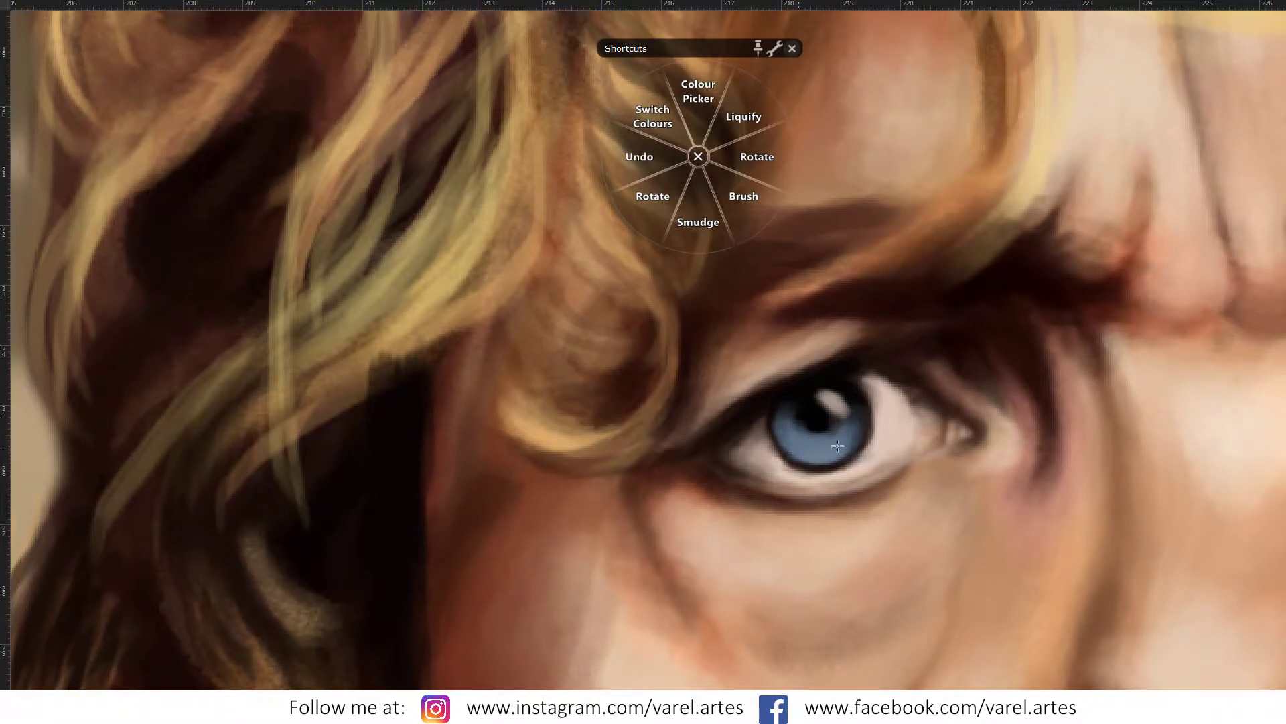
# Step: Lighten the lower irises of both eyes with light blue
pyautogui.click(390, 448)
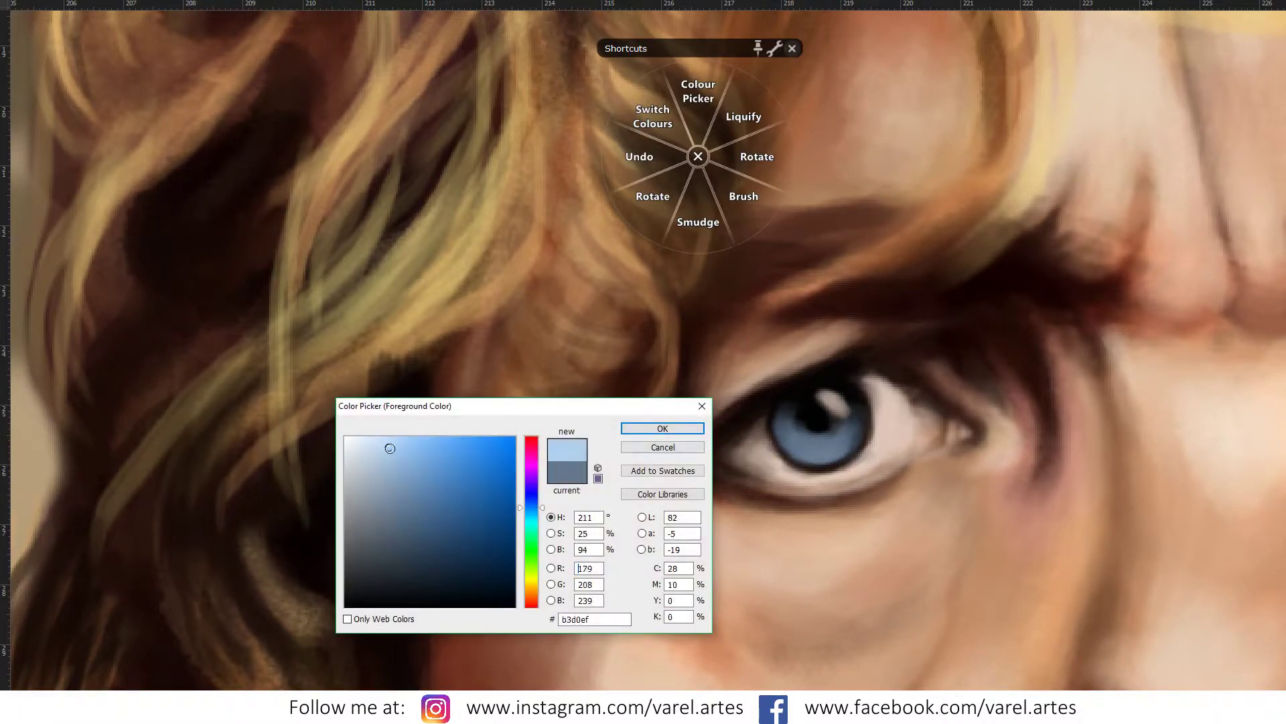
pyautogui.click(662, 428)
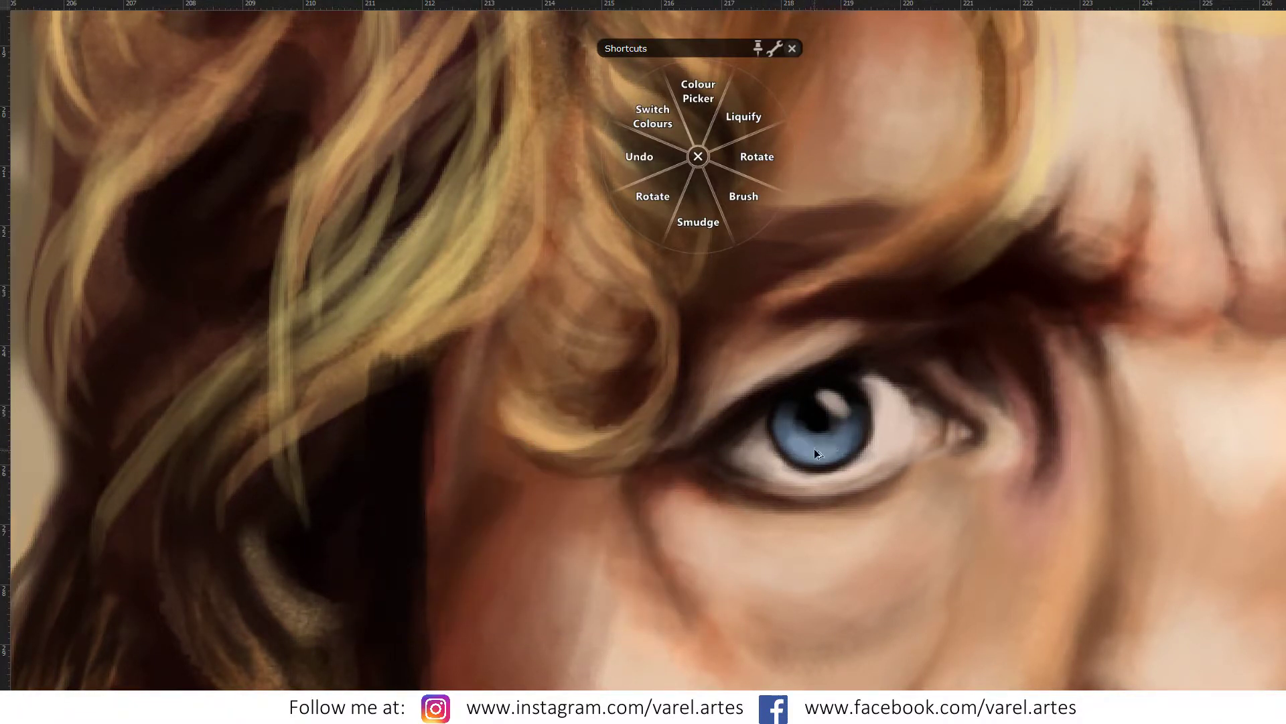
pyautogui.moveTo(815, 453)
pyautogui.mouseDown()
pyautogui.moveTo(851, 429)
pyautogui.moveTo(844, 442)
pyautogui.mouseUp()
pyautogui.hscroll(5, 718, 445)
pyautogui.hscroll(5, 716, 454)
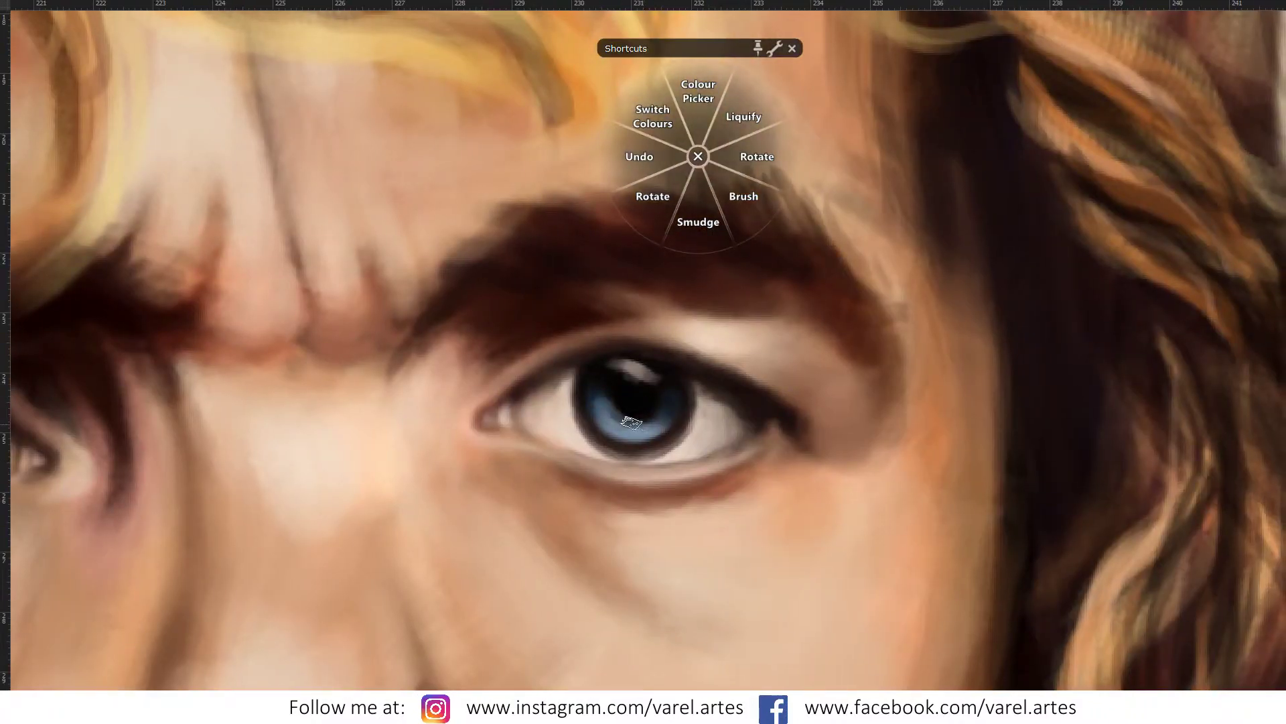
pyautogui.moveTo(603, 419)
pyautogui.mouseDown()
pyautogui.moveTo(670, 422)
pyautogui.moveTo(653, 429)
pyautogui.moveTo(670, 405)
pyautogui.moveTo(673, 415)
pyautogui.moveTo(606, 425)
pyautogui.moveTo(670, 432)
pyautogui.moveTo(623, 446)
pyautogui.mouseUp()
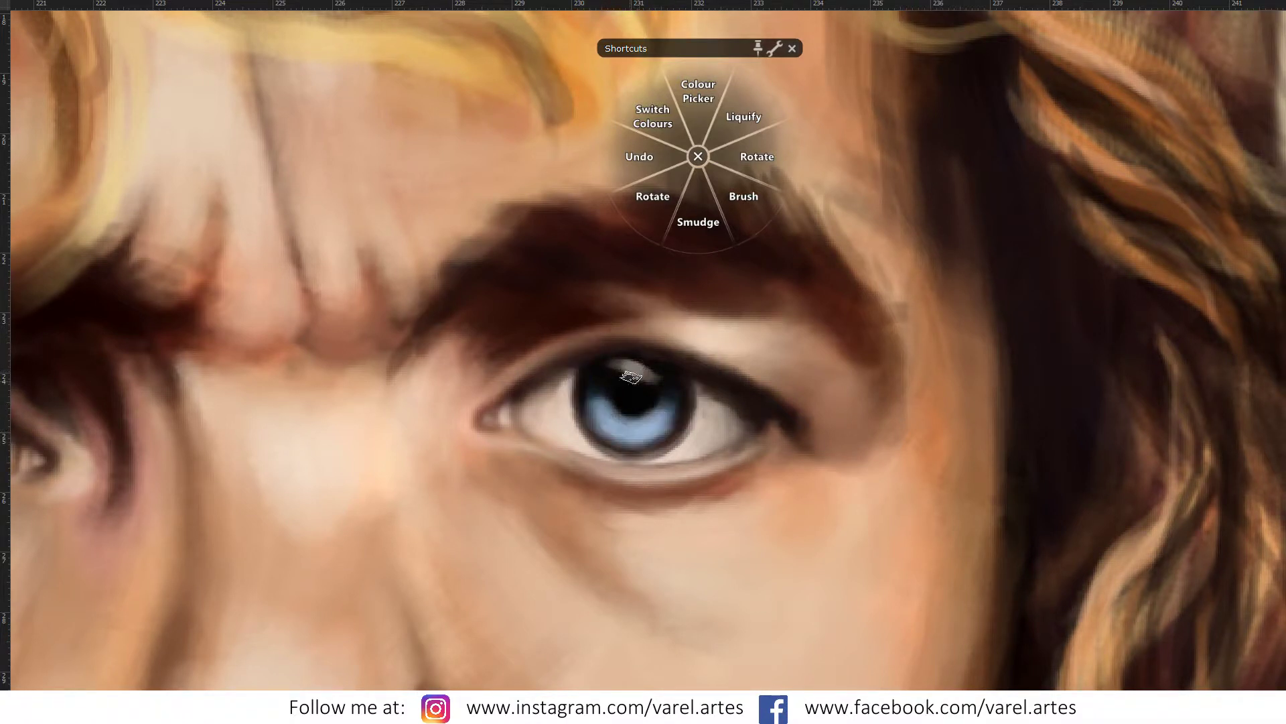
# Step: Brighten and reshape the eye's catchlight with a pale warm highlight colour
pyautogui.moveTo(631, 377); pyautogui.dragTo(631, 383)
pyautogui.click(372, 440)
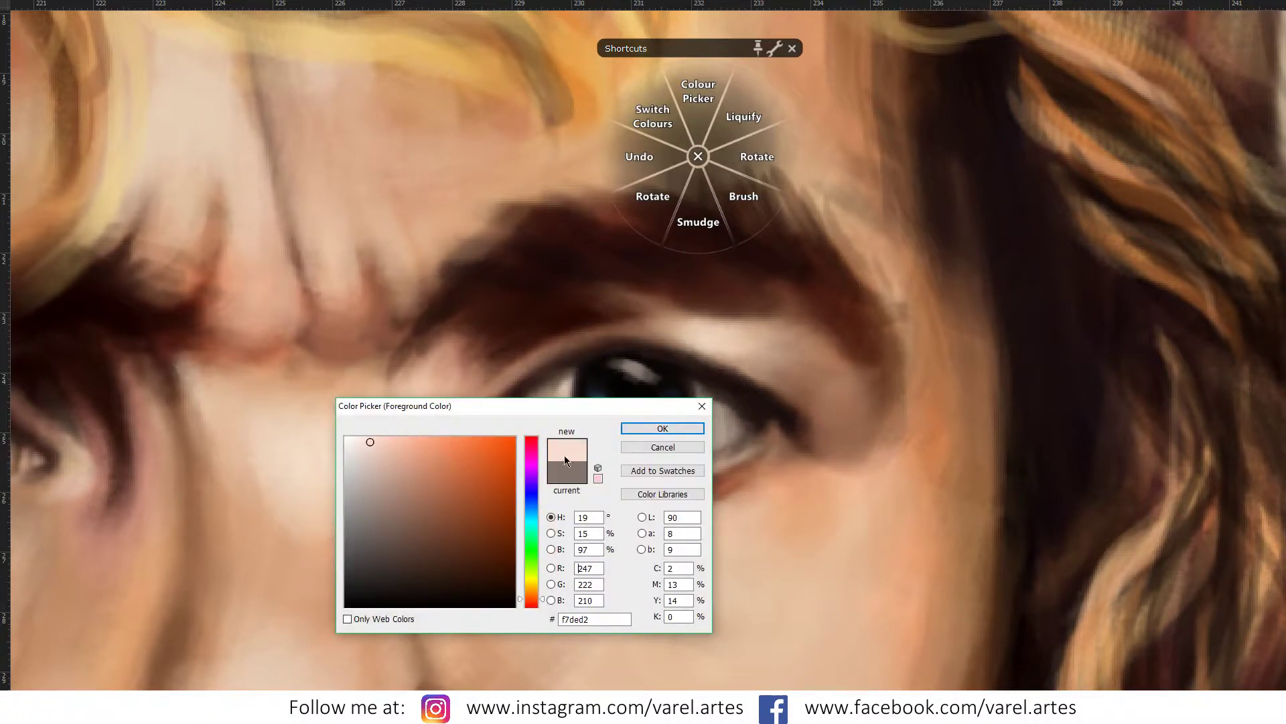
pyautogui.click(662, 429)
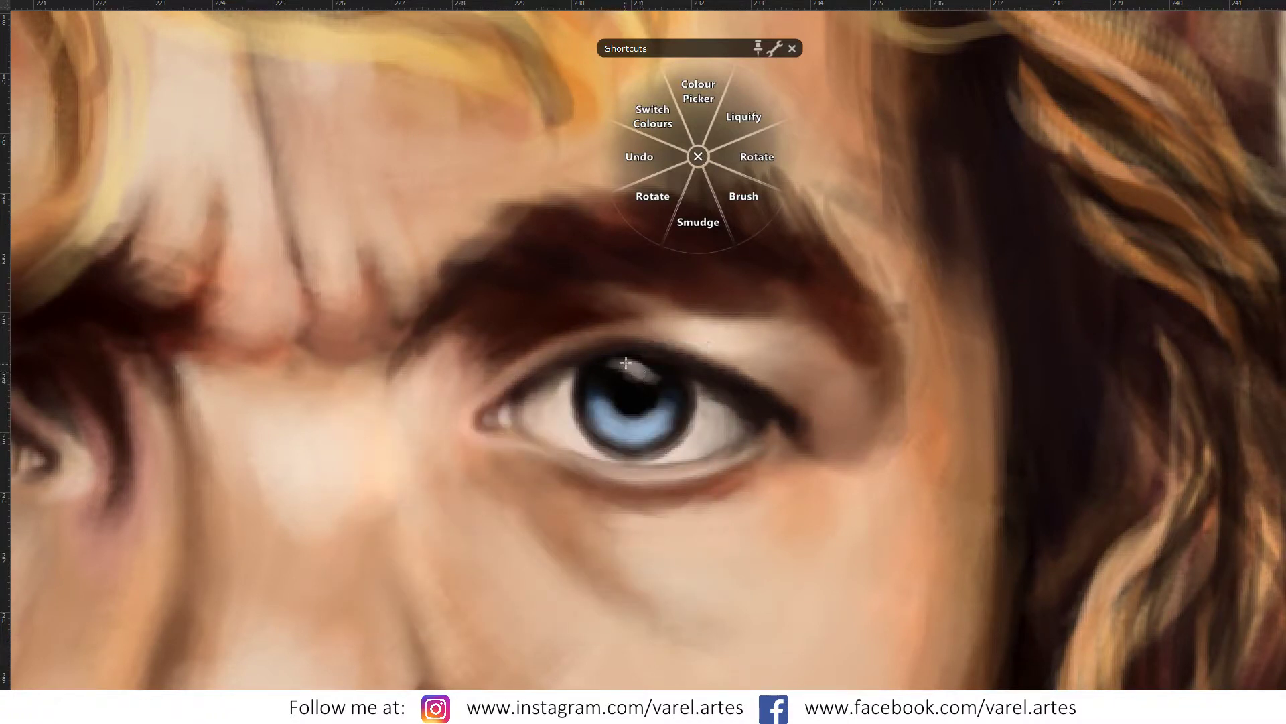
pyautogui.rightClick(630, 368)
pyautogui.moveTo(632, 368); pyautogui.dragTo(663, 371)
pyautogui.scroll(-3, 634, 393)
pyautogui.scroll(3, 655, 388)
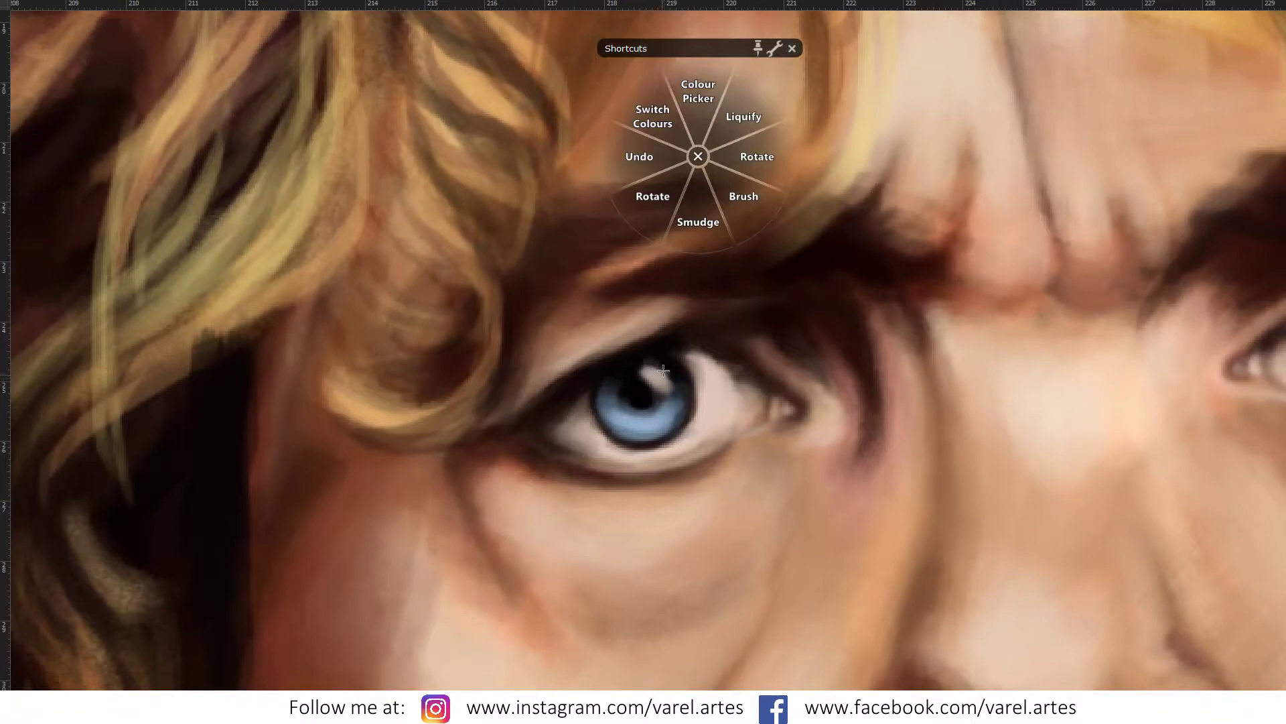
pyautogui.scroll(-5, 664, 371)
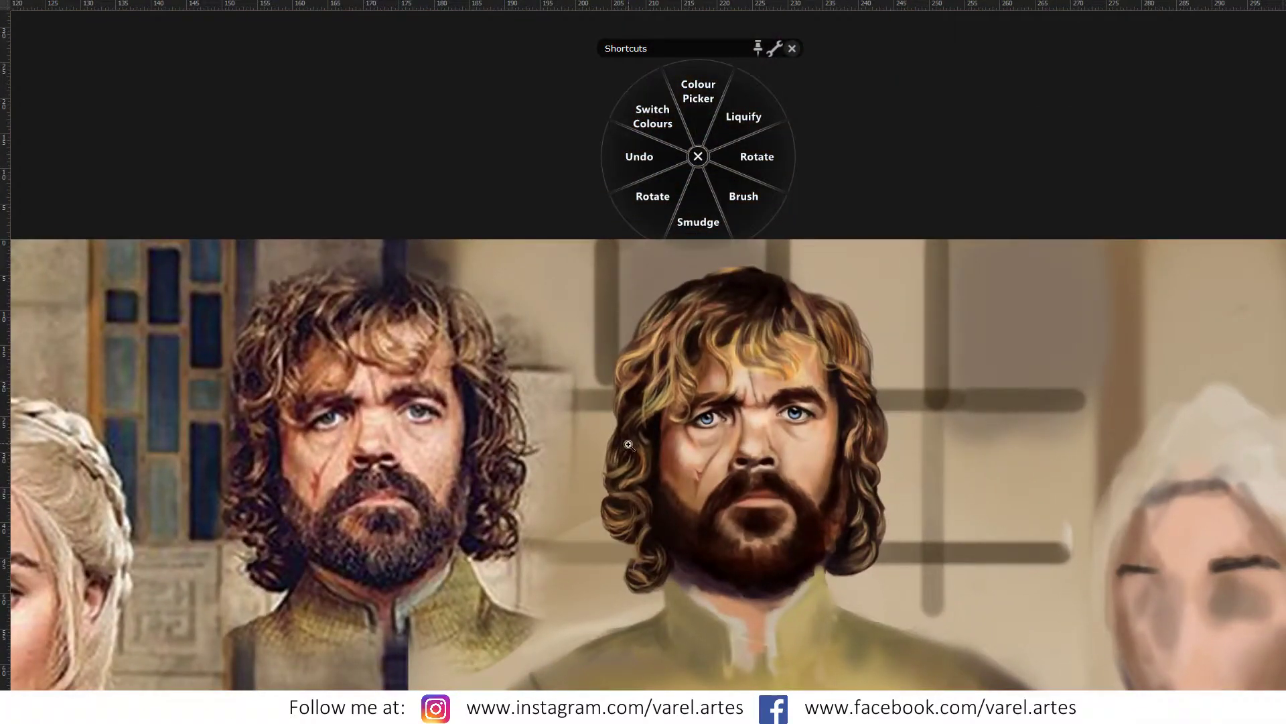
# Step: Lighten the right and lower-left edges of the iris with light blue
pyautogui.scroll(5, 641, 419)
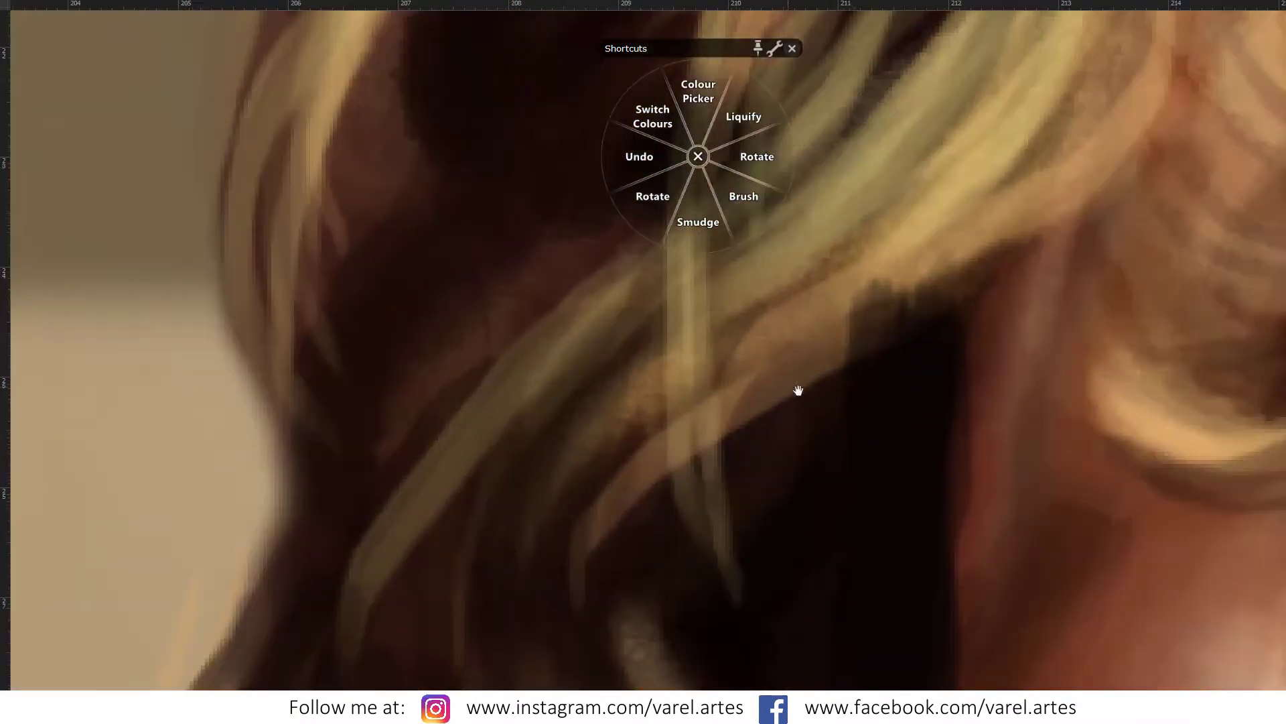
pyautogui.scroll(2, 546, 425)
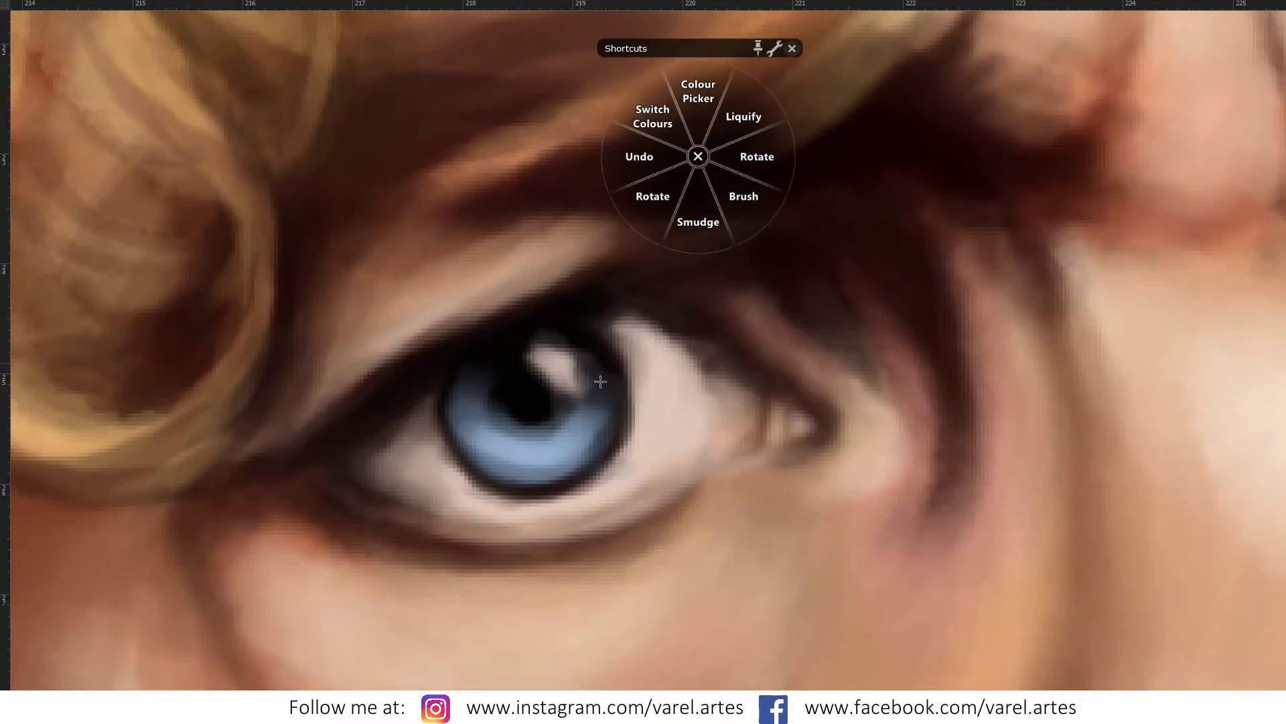
pyautogui.hscroll(5, 600, 381)
pyautogui.hscroll(7, 373, 465)
pyautogui.hscroll(5, 600, 422)
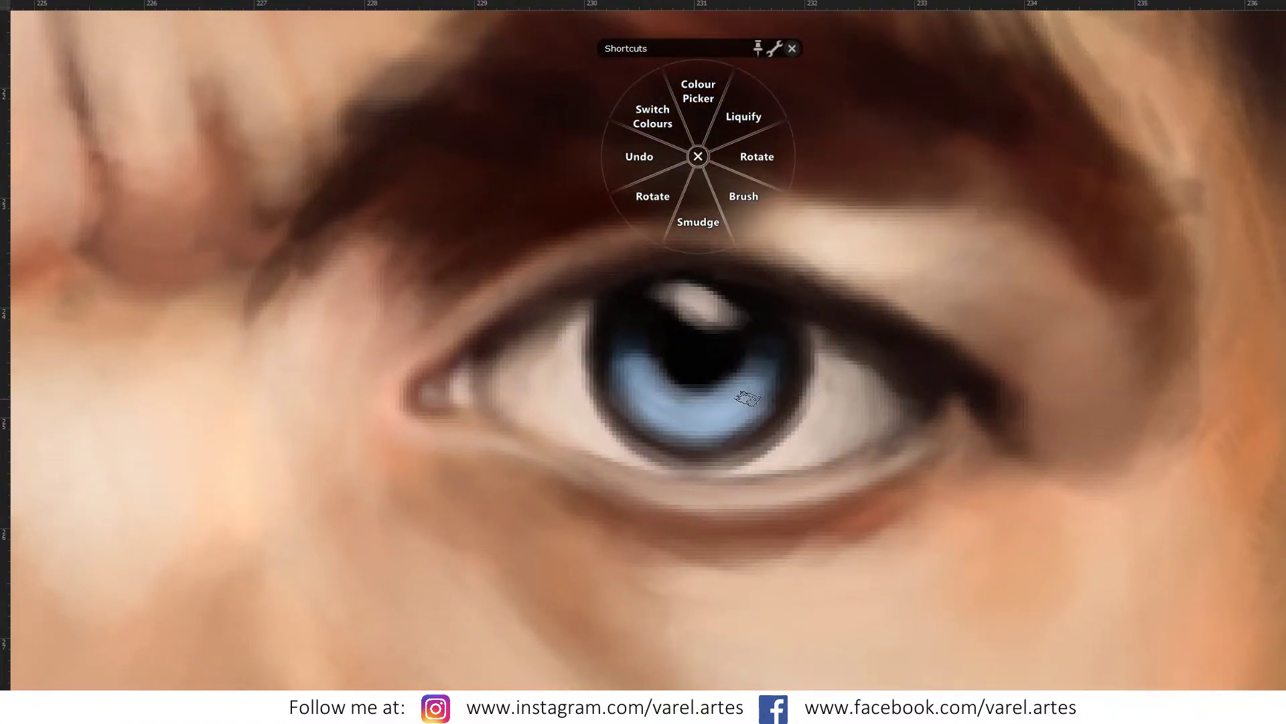
pyautogui.moveTo(784, 345); pyautogui.dragTo(754, 408)
pyautogui.moveTo(616, 372)
pyautogui.mouseDown()
pyautogui.moveTo(670, 439)
pyautogui.moveTo(729, 447)
pyautogui.mouseUp()
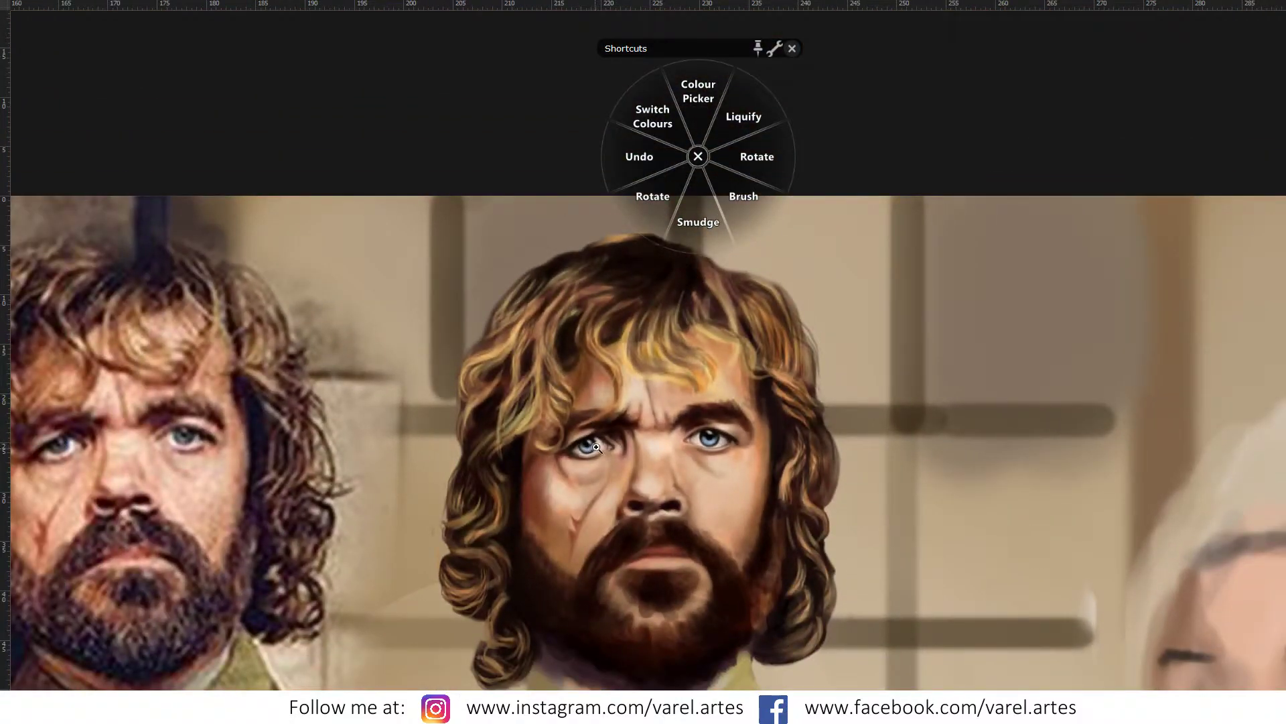
pyautogui.moveTo(596, 448); pyautogui.dragTo(539, 418)
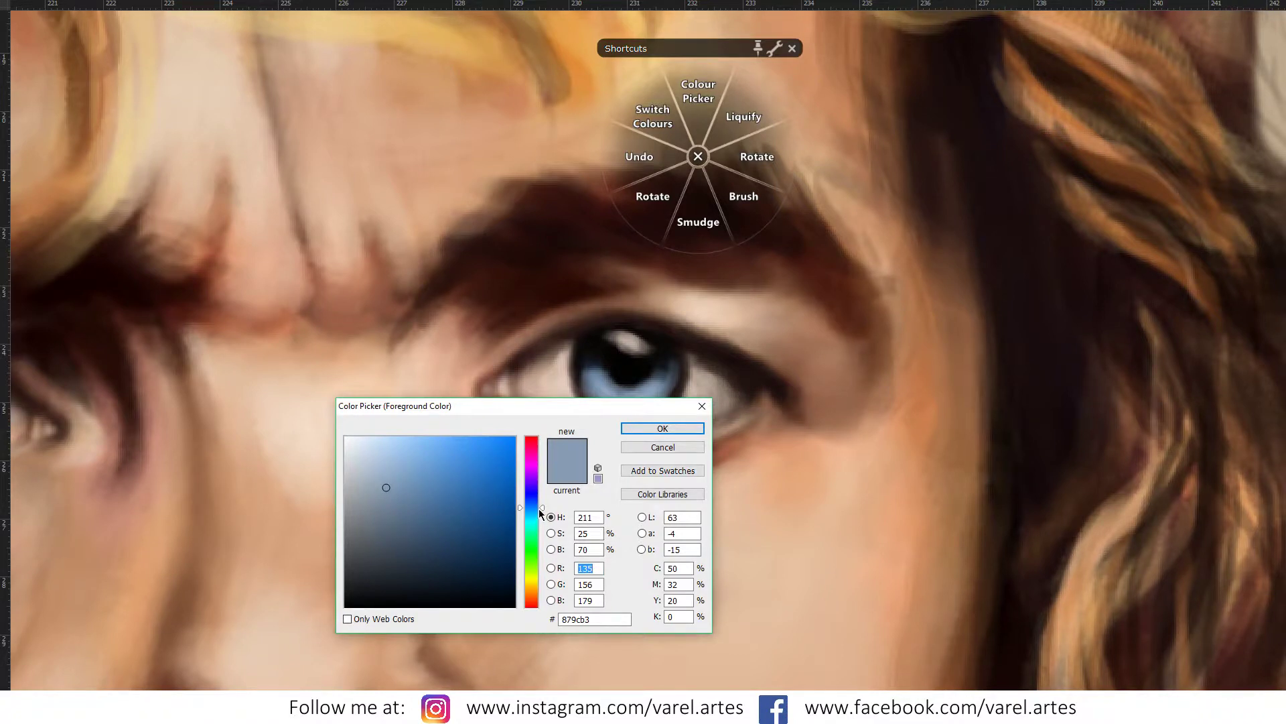
# Step: Shade the iris's left edge with grey-blue 6d787f
pyautogui.moveTo(382, 527); pyautogui.dragTo(368, 522)
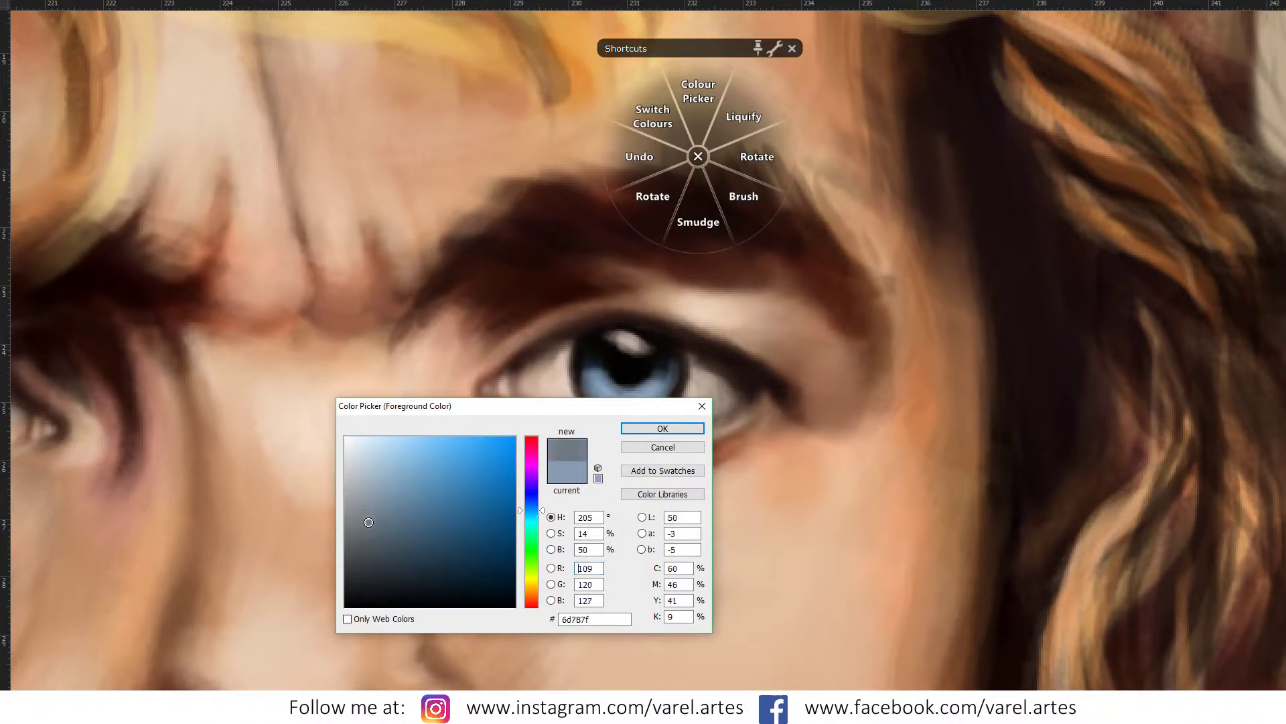
pyautogui.click(657, 427)
pyautogui.moveTo(588, 396); pyautogui.dragTo(593, 396)
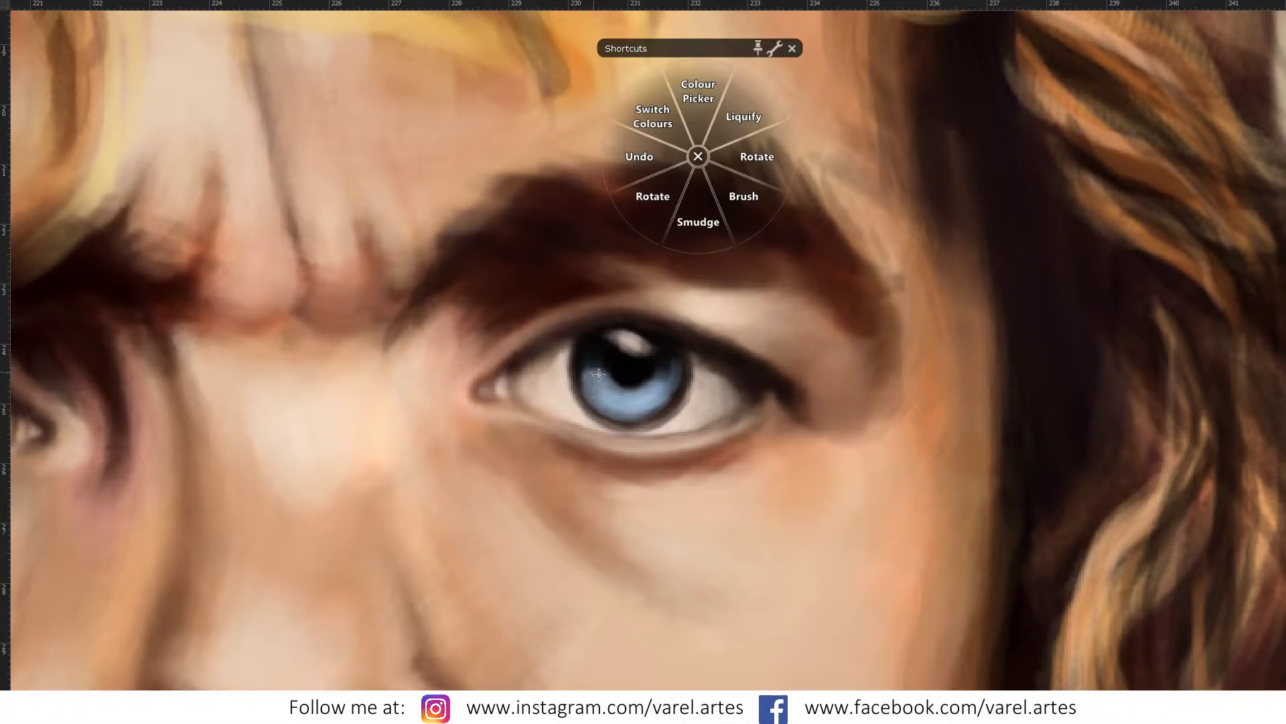
pyautogui.moveTo(588, 359); pyautogui.dragTo(589, 387)
# Step: Darken the iris below the pupil with darker grey 696f75
pyautogui.click(362, 529)
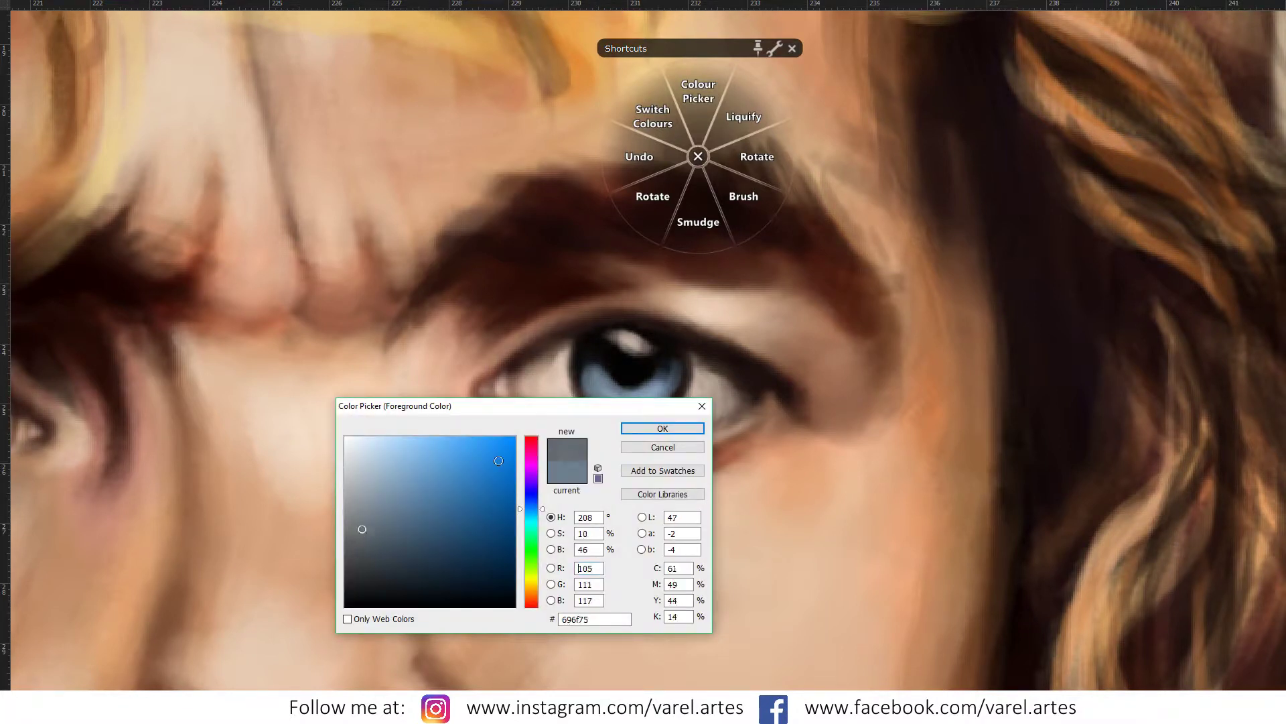
pyautogui.click(662, 428)
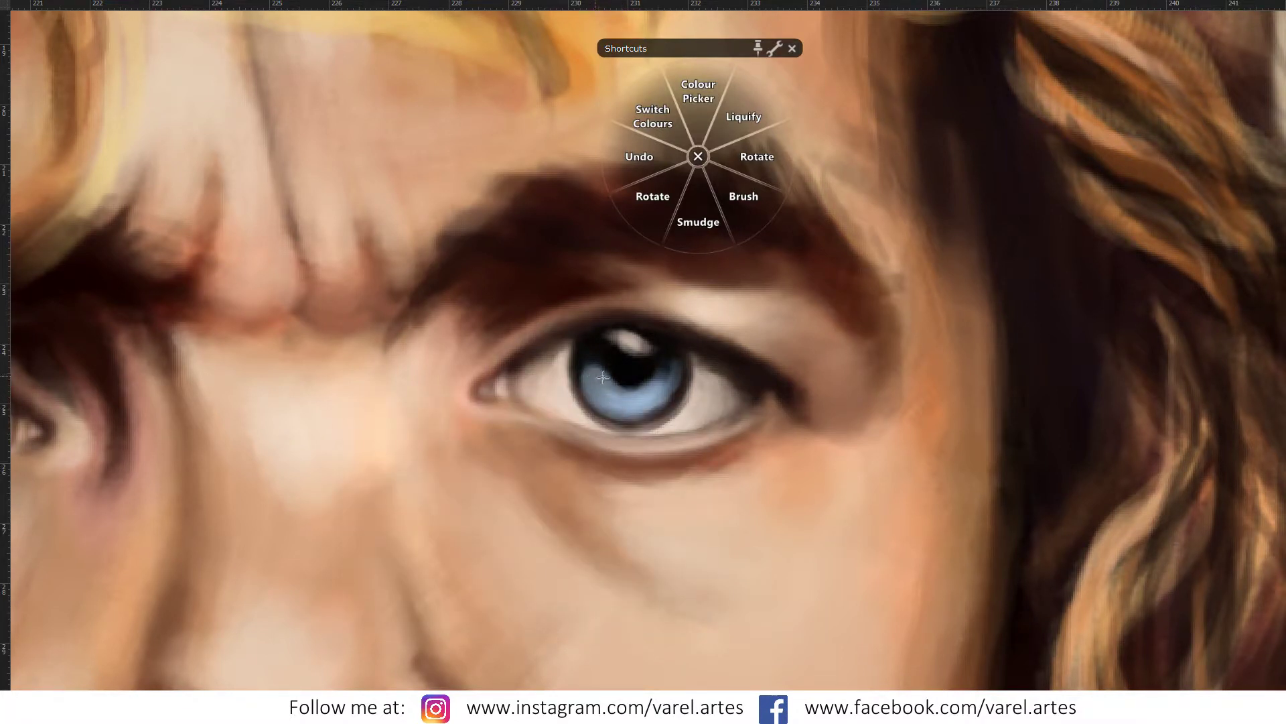
pyautogui.moveTo(631, 398); pyautogui.dragTo(629, 416)
pyautogui.click(590, 368)
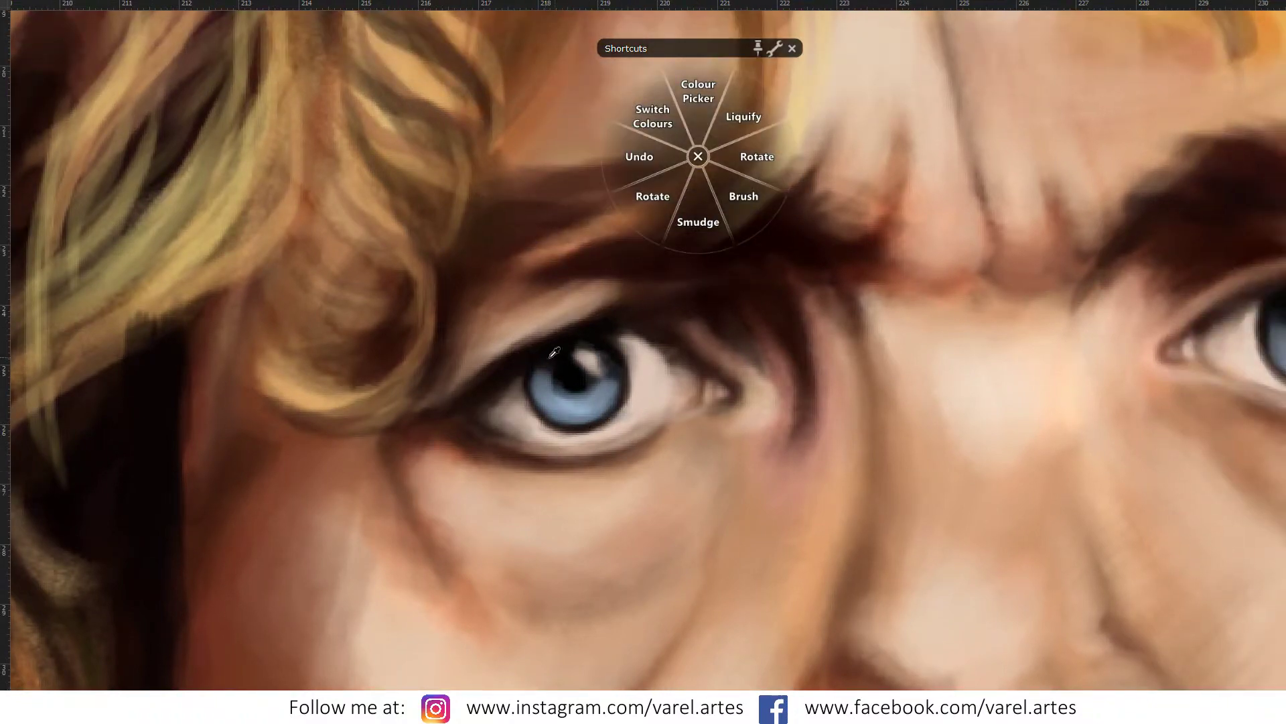
pyautogui.scroll(-5, 525, 426)
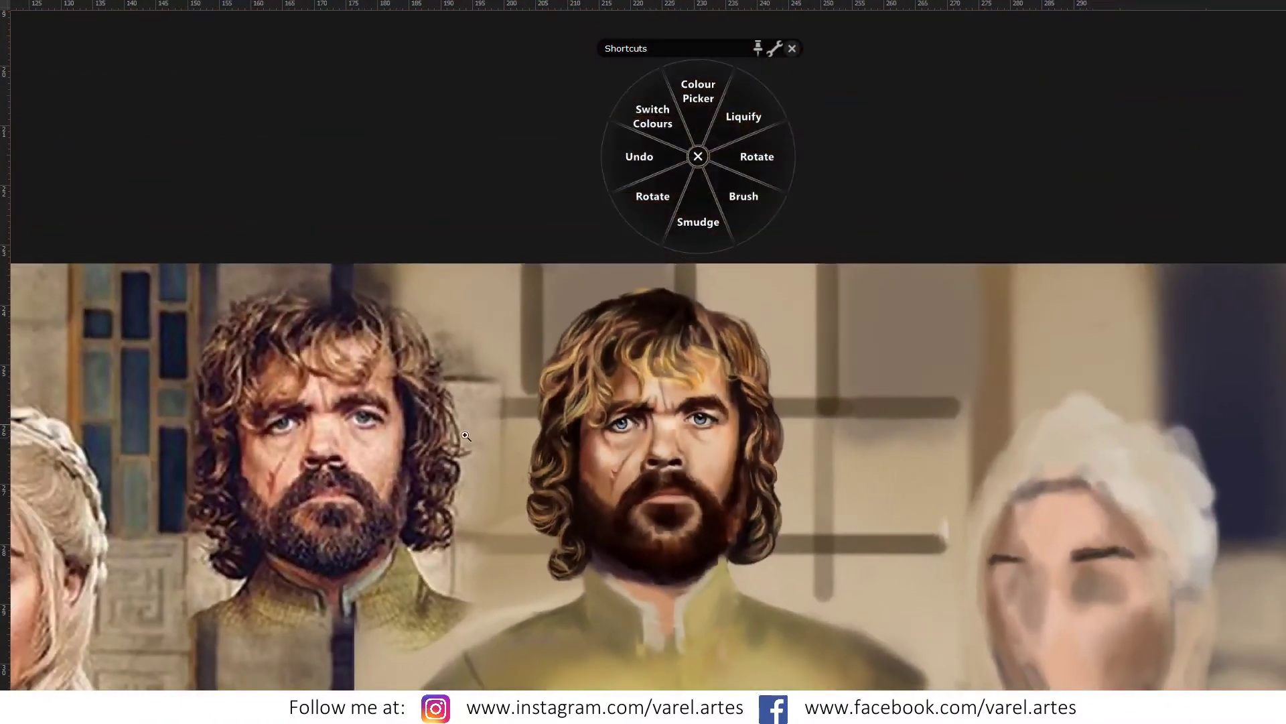
pyautogui.scroll(5, 634, 445)
pyautogui.moveTo(635, 445); pyautogui.dragTo(459, 494)
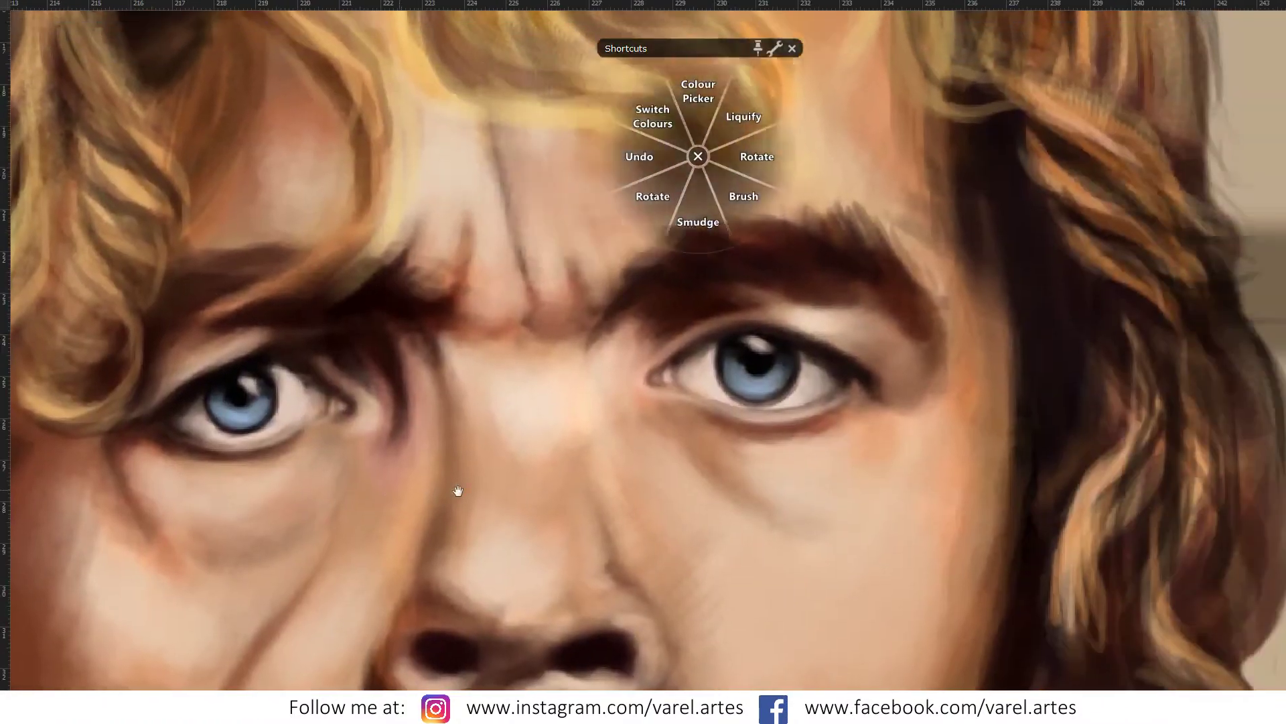
# Step: Lasso-select the left iris and add the right iris to the selection
pyautogui.press('f')
pyautogui.press('f')
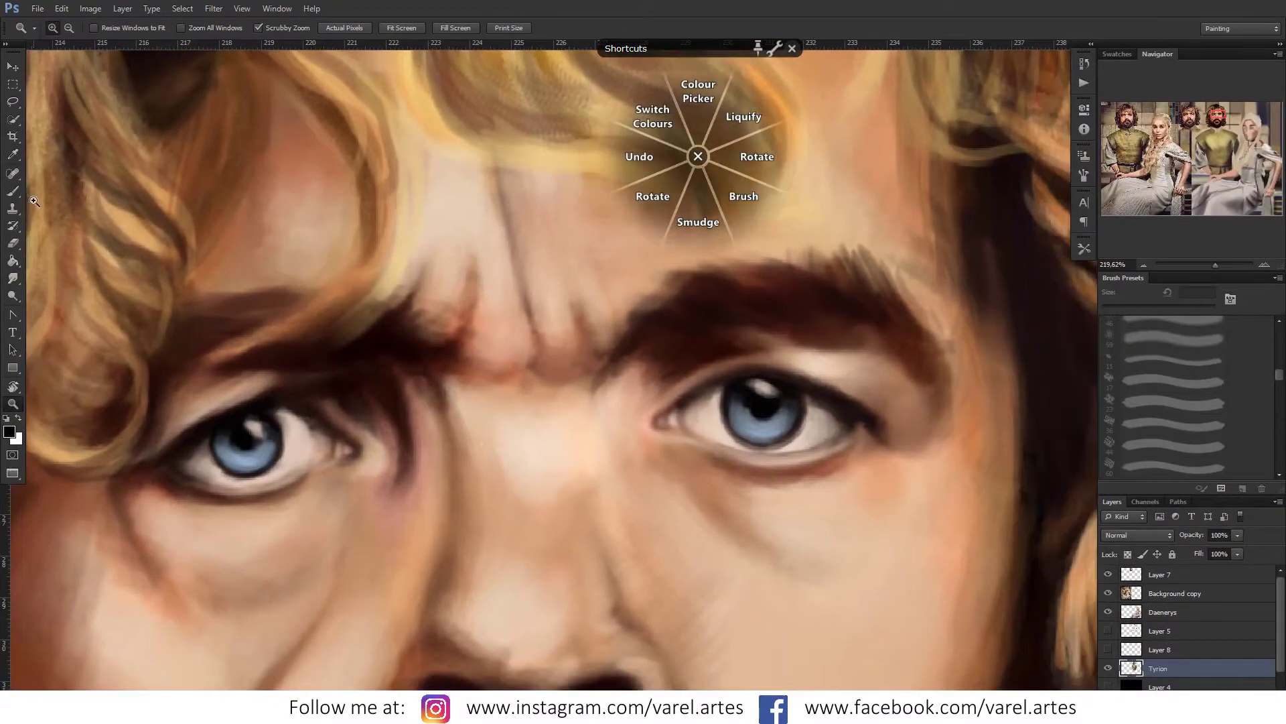
pyautogui.press('l')
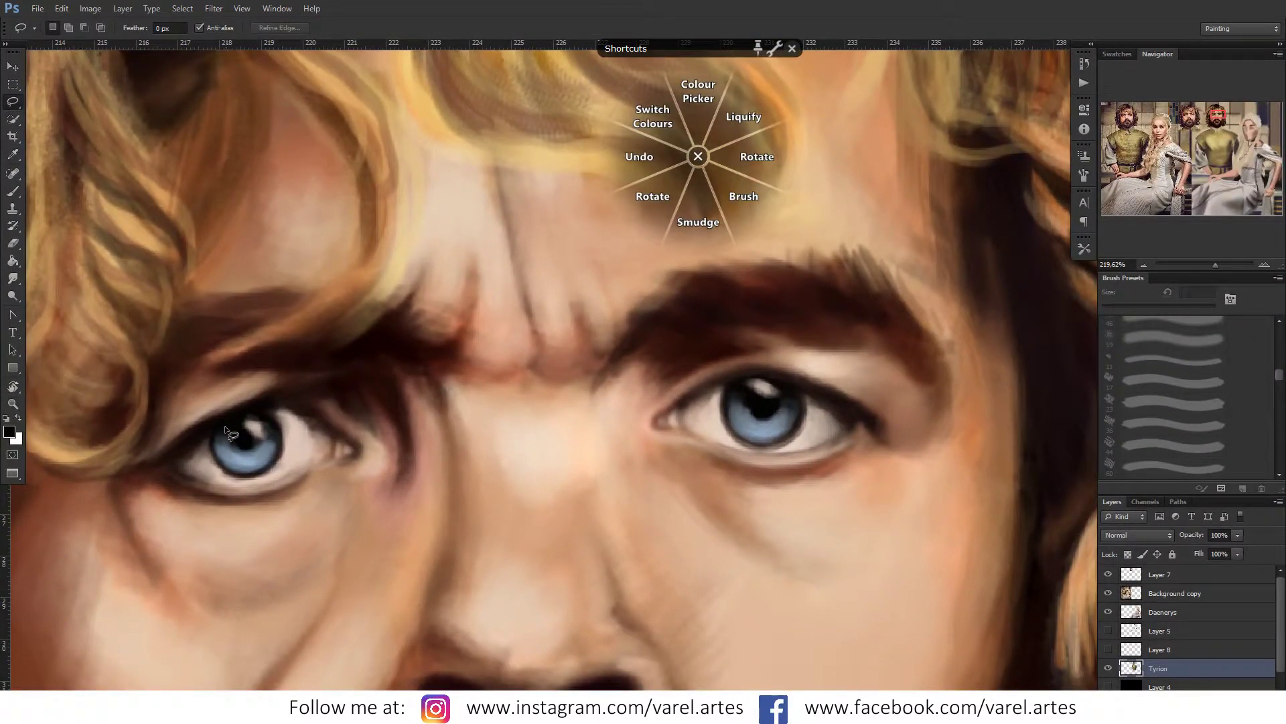
pyautogui.moveTo(215, 426); pyautogui.dragTo(216, 469)
pyautogui.moveTo(267, 413); pyautogui.dragTo(218, 417)
pyautogui.moveTo(740, 374); pyautogui.dragTo(766, 449)
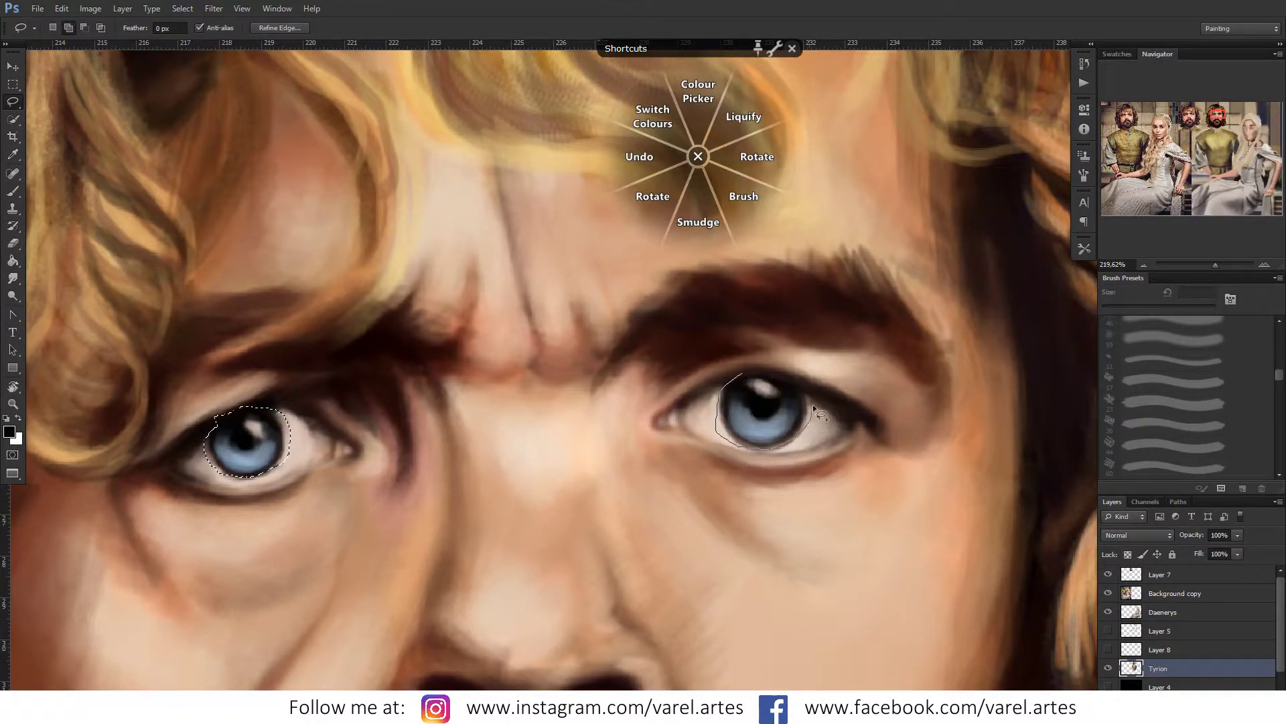
pyautogui.moveTo(813, 404); pyautogui.dragTo(740, 374)
# Step: Feather the eye selection's edges in Refine Edge, then view the reference photo beside it
pyautogui.click(289, 28)
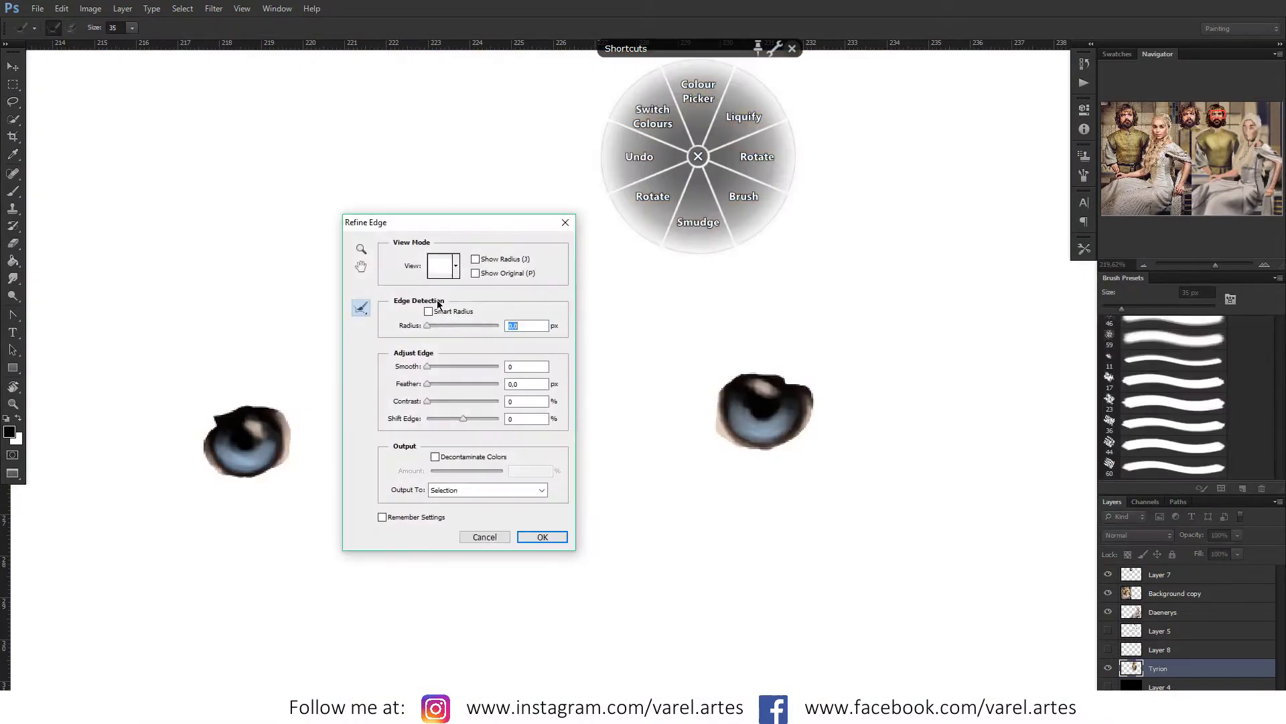
pyautogui.moveTo(441, 385); pyautogui.dragTo(448, 384)
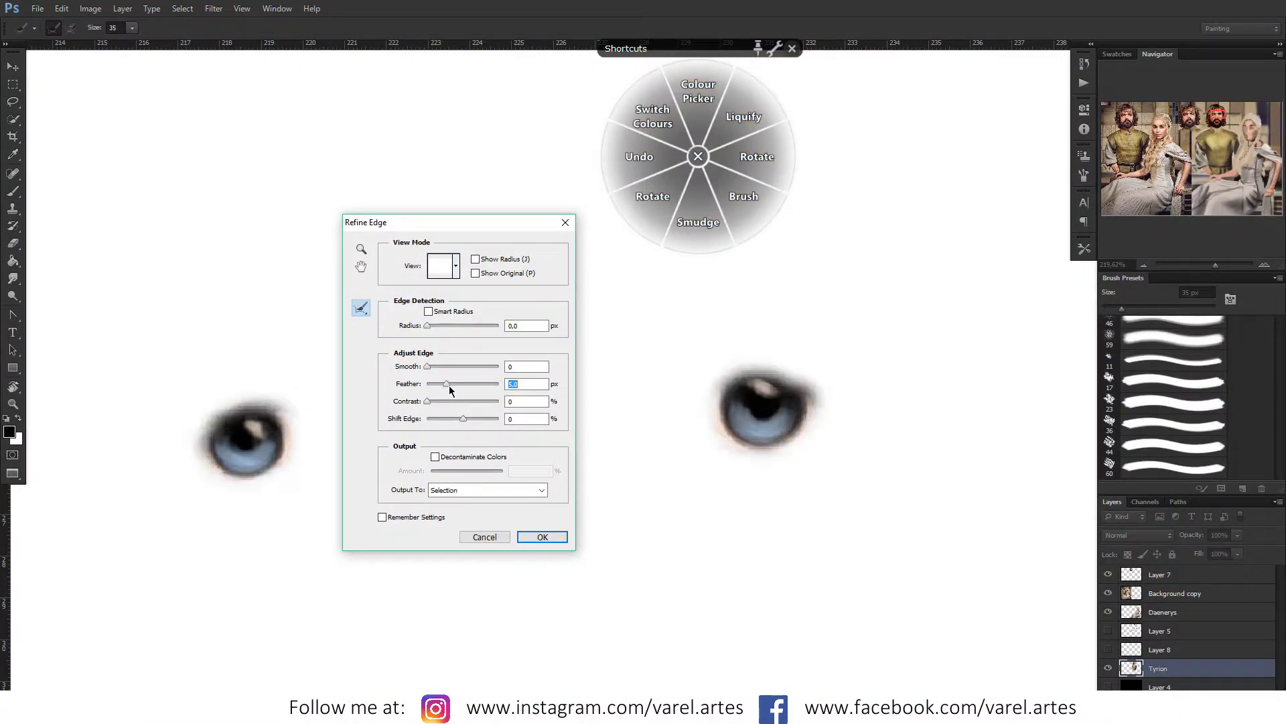
pyautogui.click(504, 536)
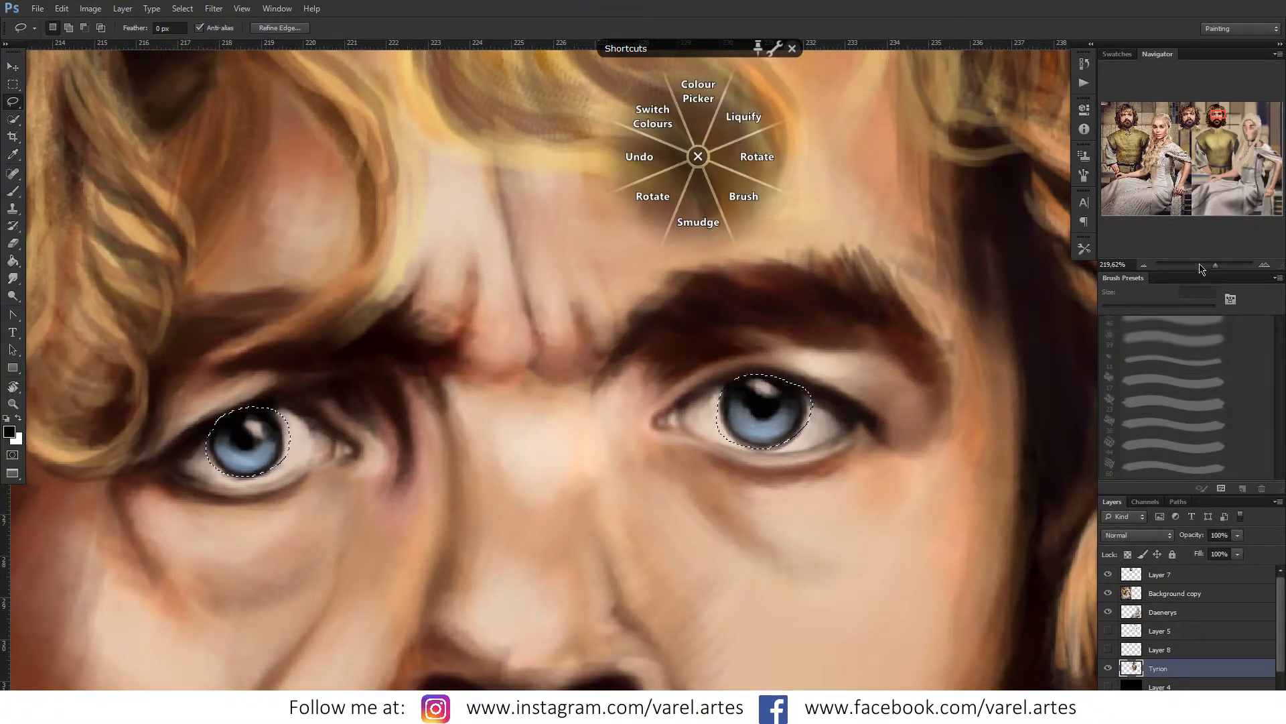
pyautogui.scroll(-5, 831, 221)
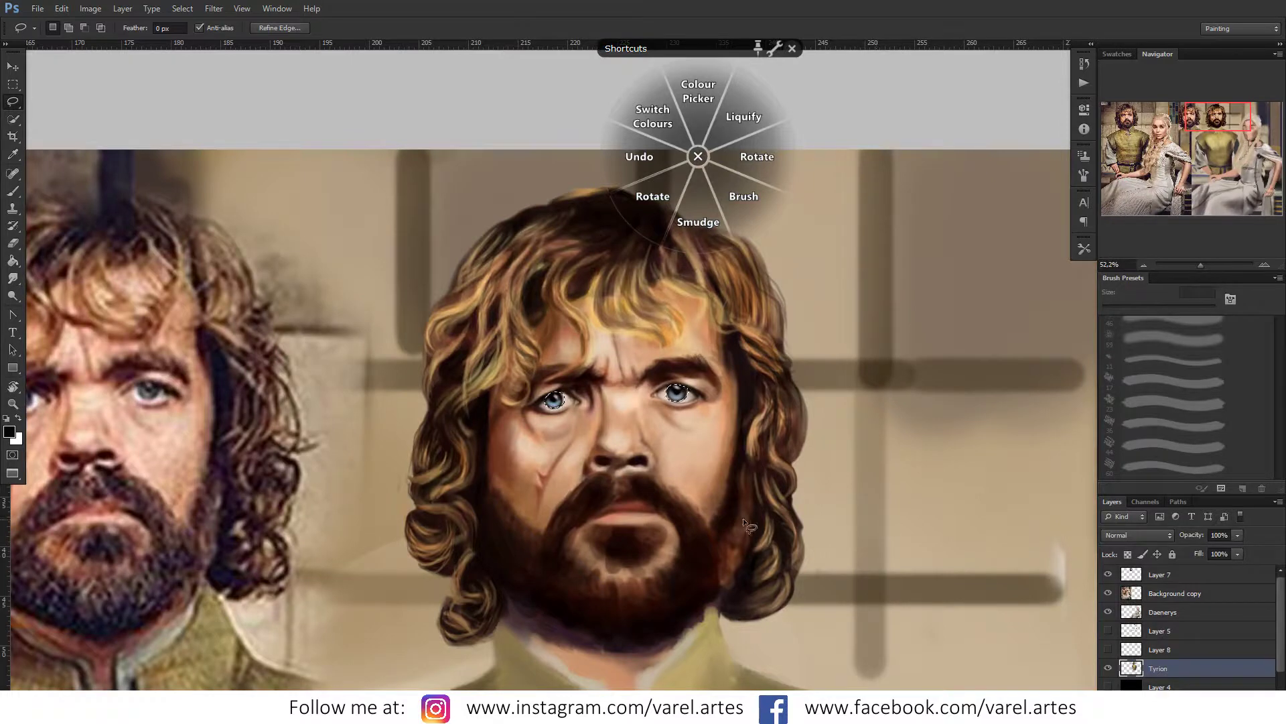
pyautogui.moveTo(71, 384); pyautogui.dragTo(286, 424)
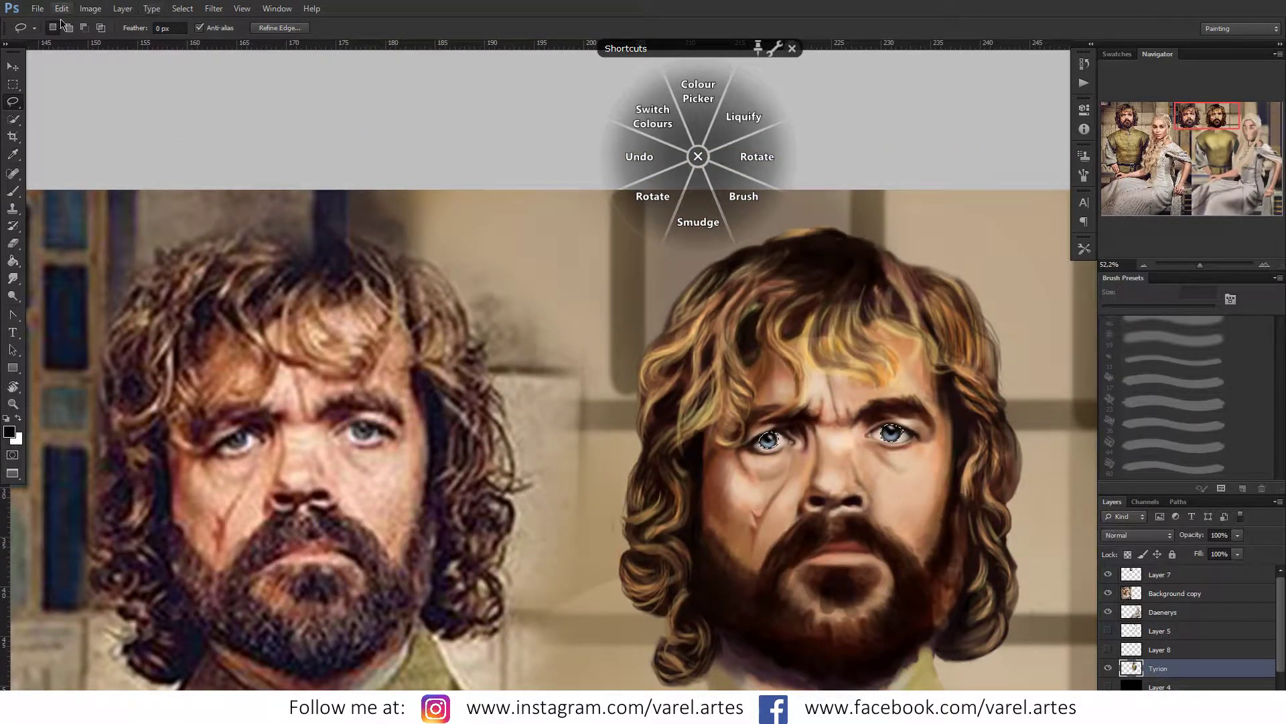
# Step: Darken the selected irises with a Curves adjustment pulled below the diagonal
pyautogui.click(61, 8)
pyautogui.moveTo(90, 8)
pyautogui.moveTo(150, 42)
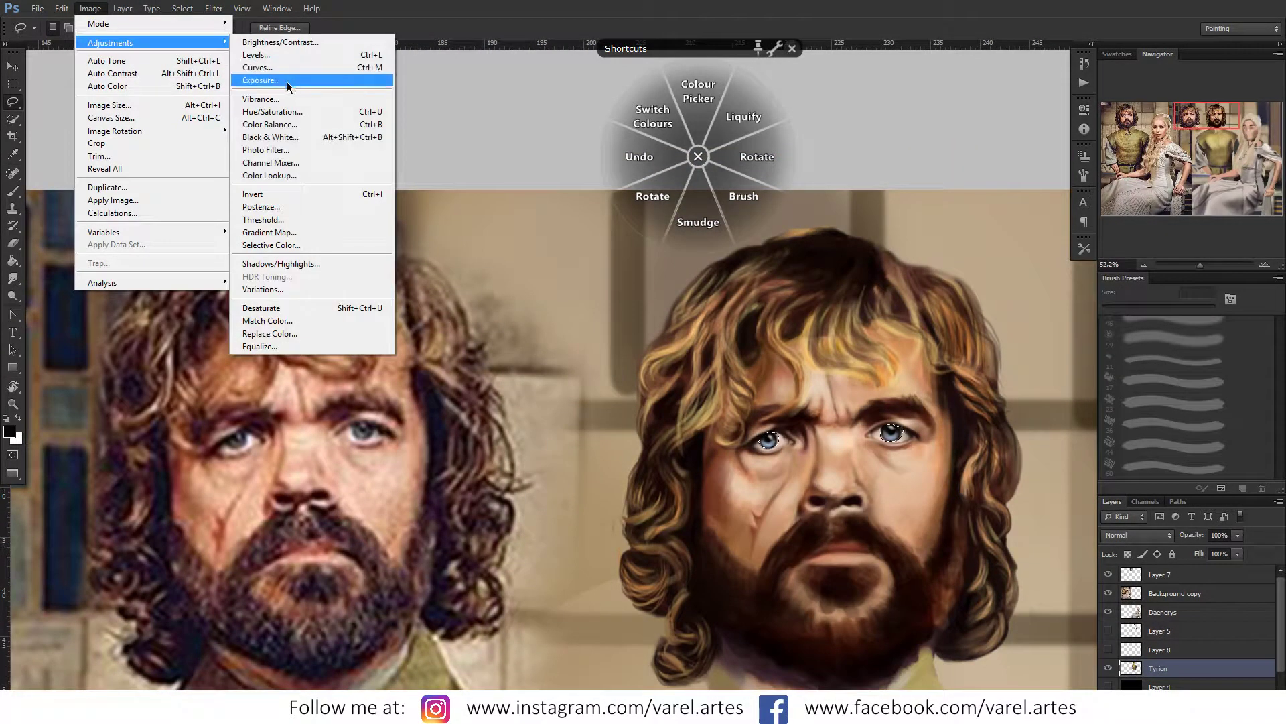
pyautogui.click(288, 68)
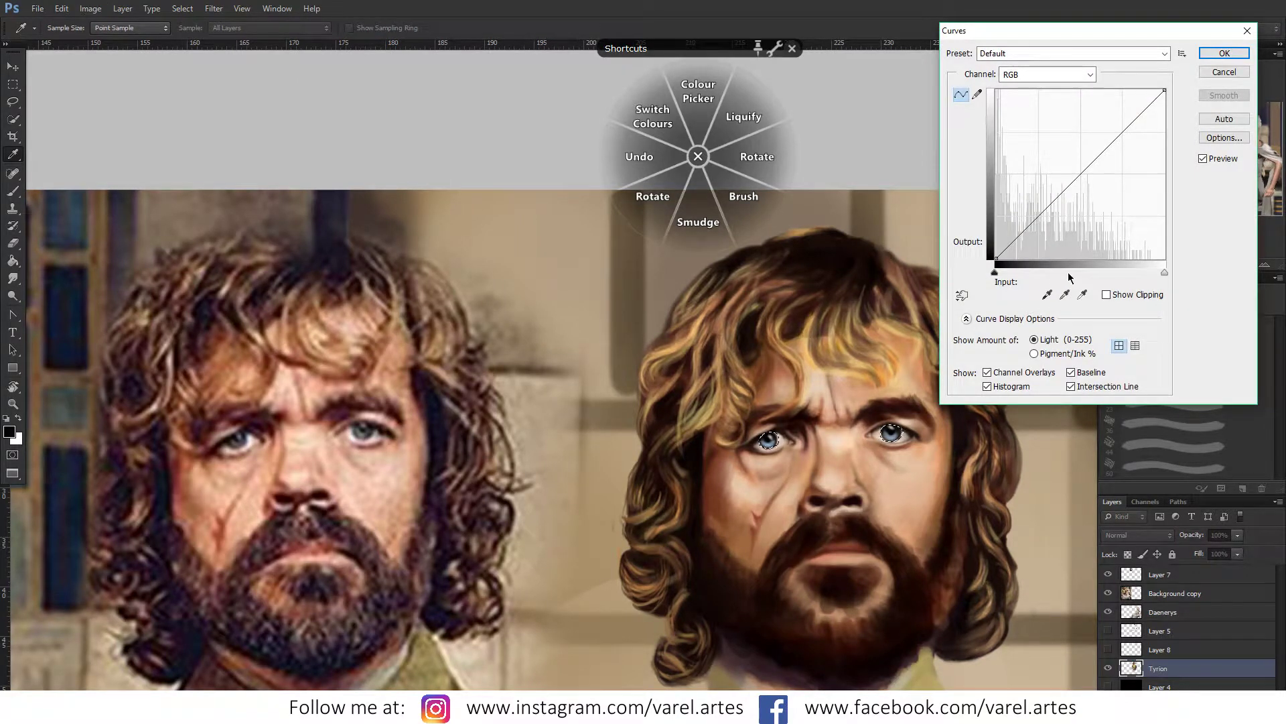
pyautogui.moveTo(1038, 216)
pyautogui.mouseDown()
pyautogui.moveTo(1039, 235)
pyautogui.moveTo(1028, 221)
pyautogui.mouseUp()
pyautogui.click(1038, 227)
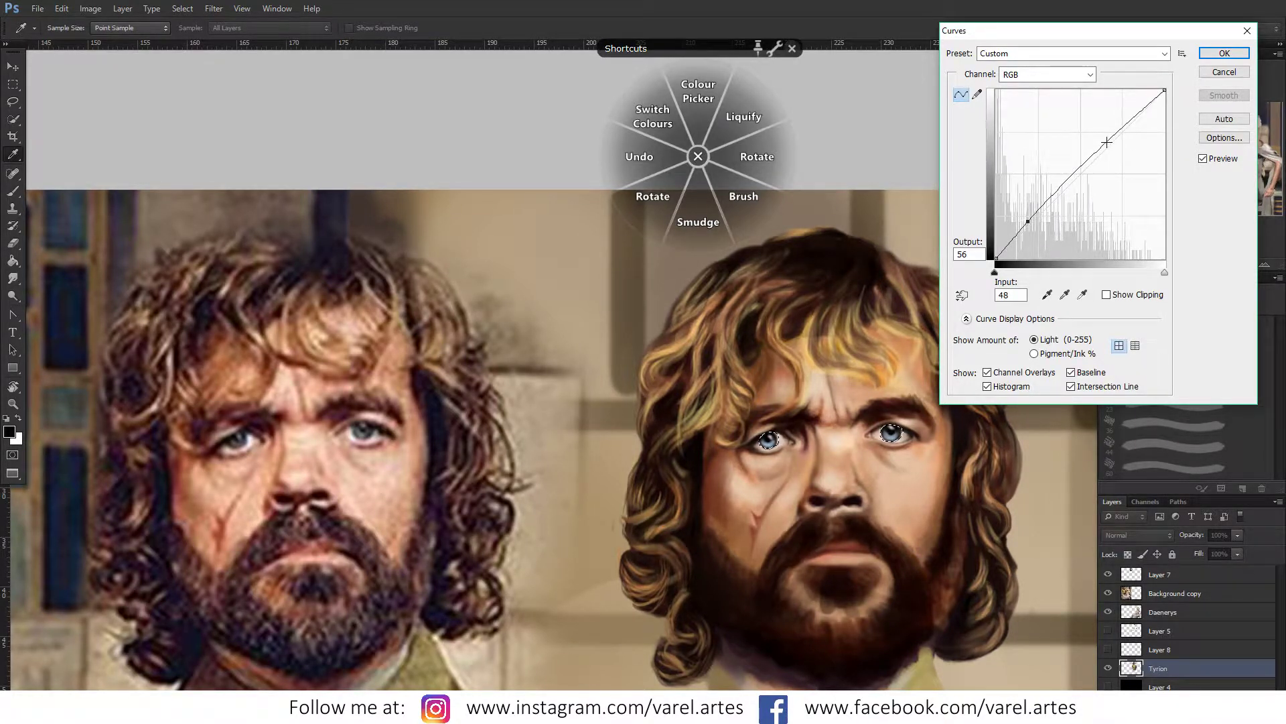
pyautogui.moveTo(1111, 142); pyautogui.dragTo(1115, 163)
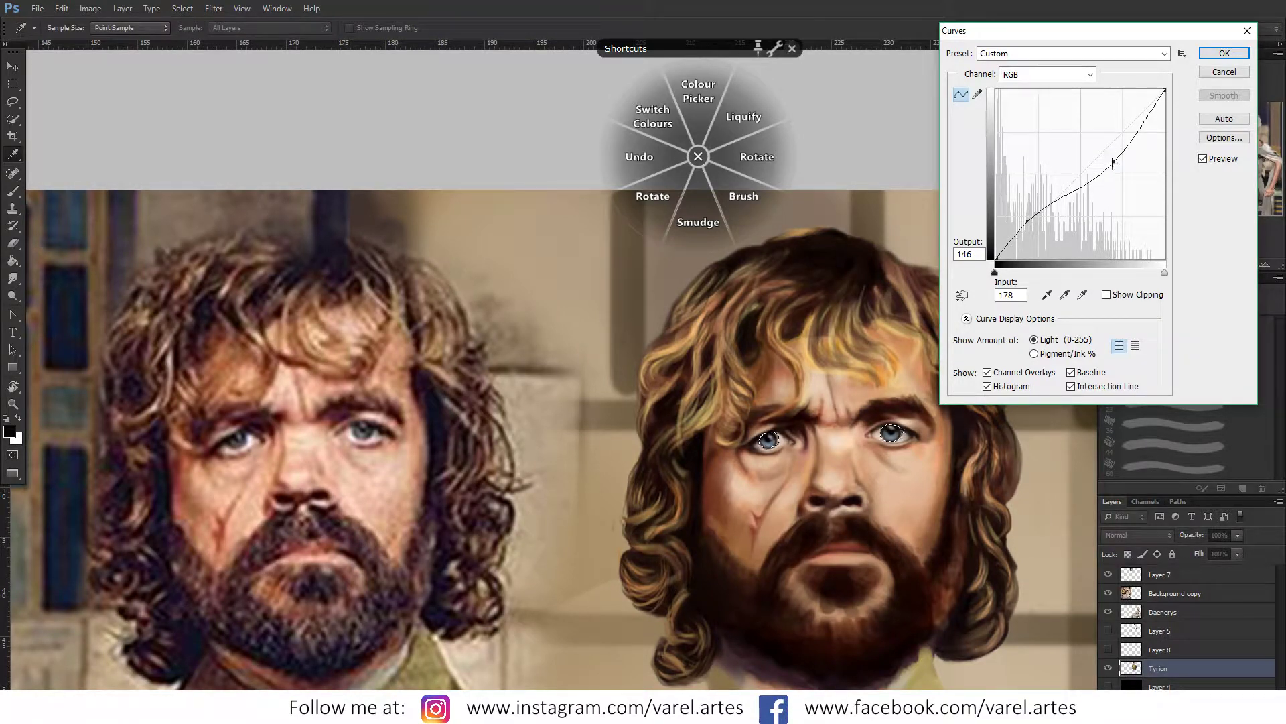
pyautogui.click(1224, 53)
# Step: Deselect the irises and zoom out to see the whole portrait
pyautogui.hotkey('ctrl', 'd')
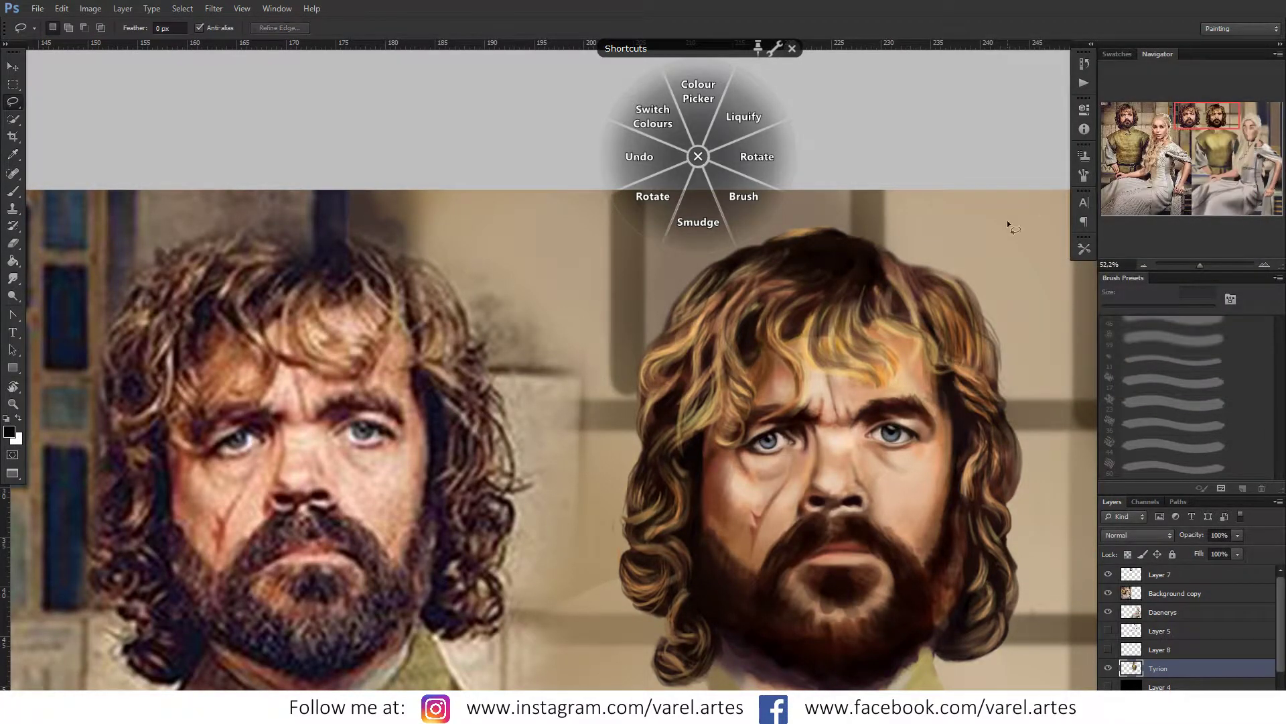
pyautogui.moveTo(817, 381); pyautogui.dragTo(828, 383)
pyautogui.press('z')
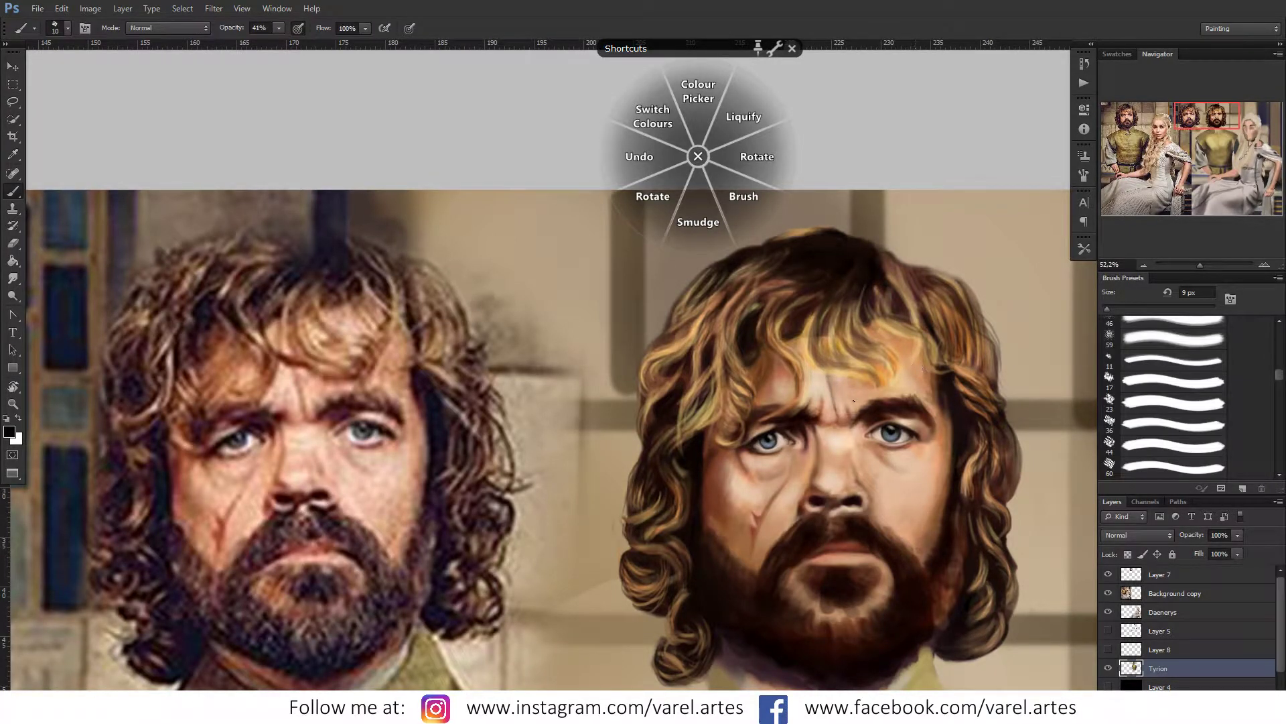
pyautogui.keyDown('alt'); pyautogui.click(824, 389); pyautogui.keyUp('alt')
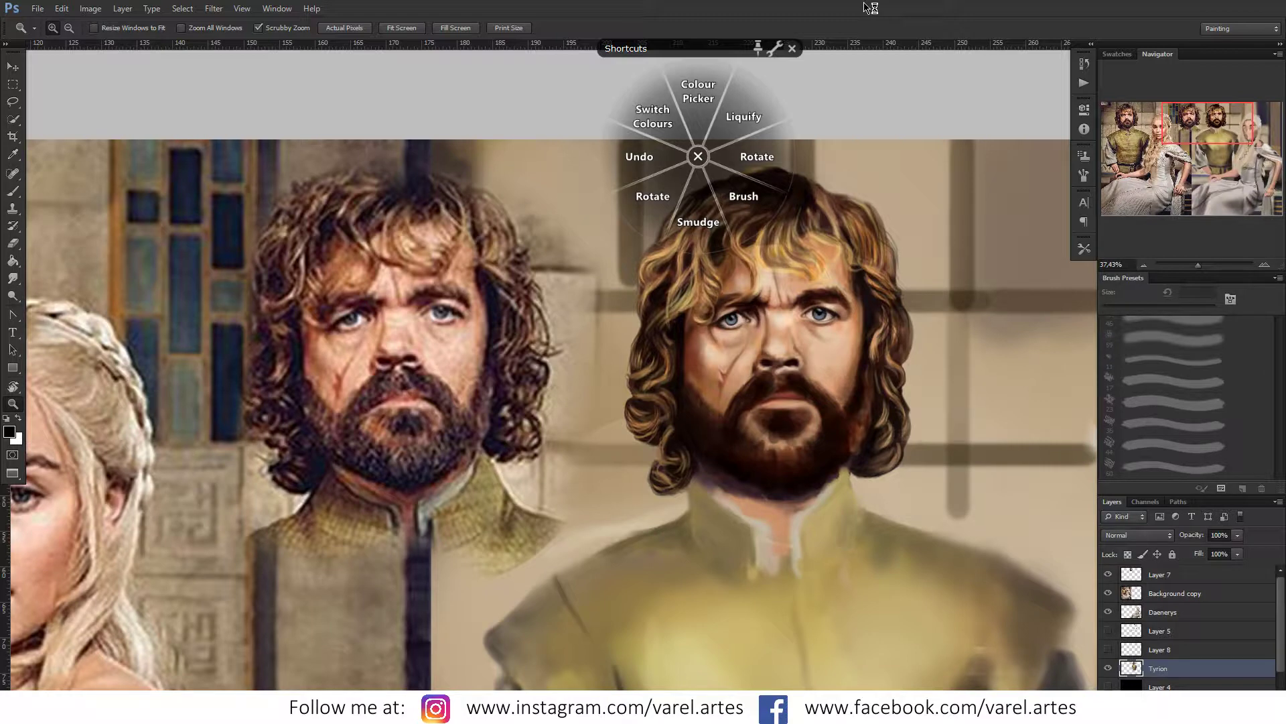
# Step: Move the shortcut wheel off the portrait and cancel the Save As dialog
pyautogui.moveTo(692, 52); pyautogui.dragTo(557, 65)
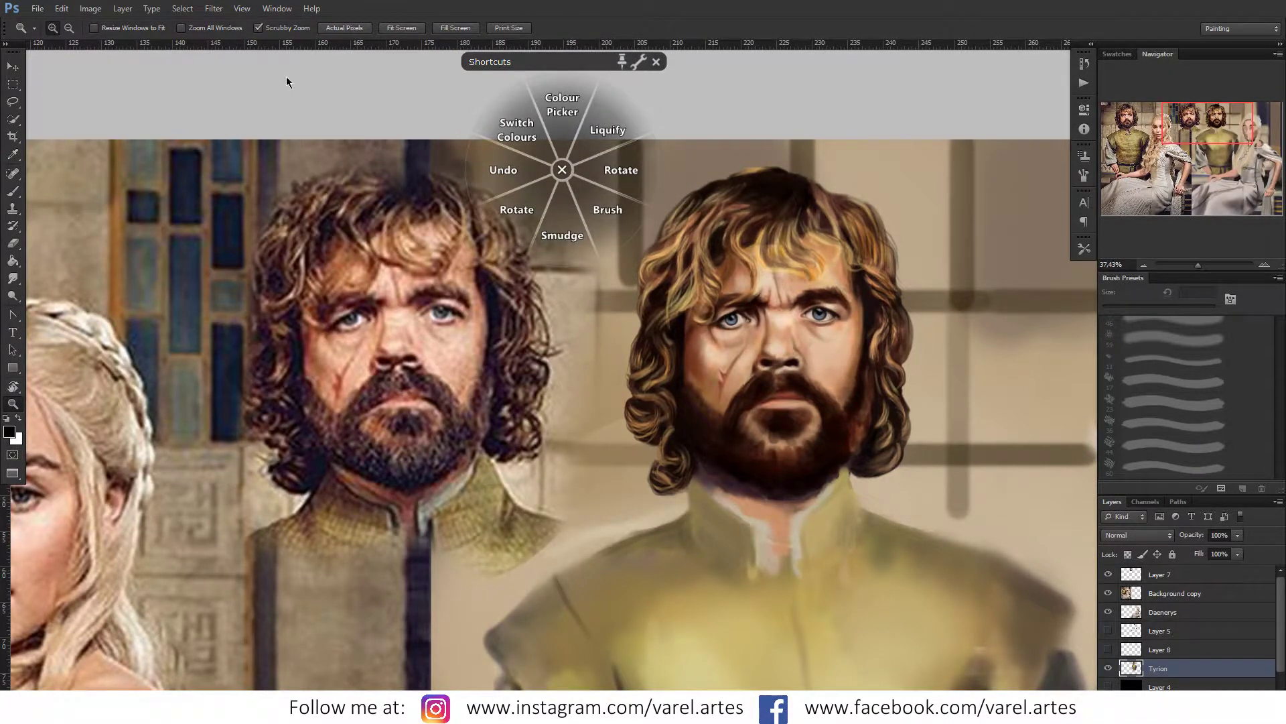
pyautogui.hotkey('ctrl', 'shift', 's')
pyautogui.press('Escape')
pyautogui.press('b')
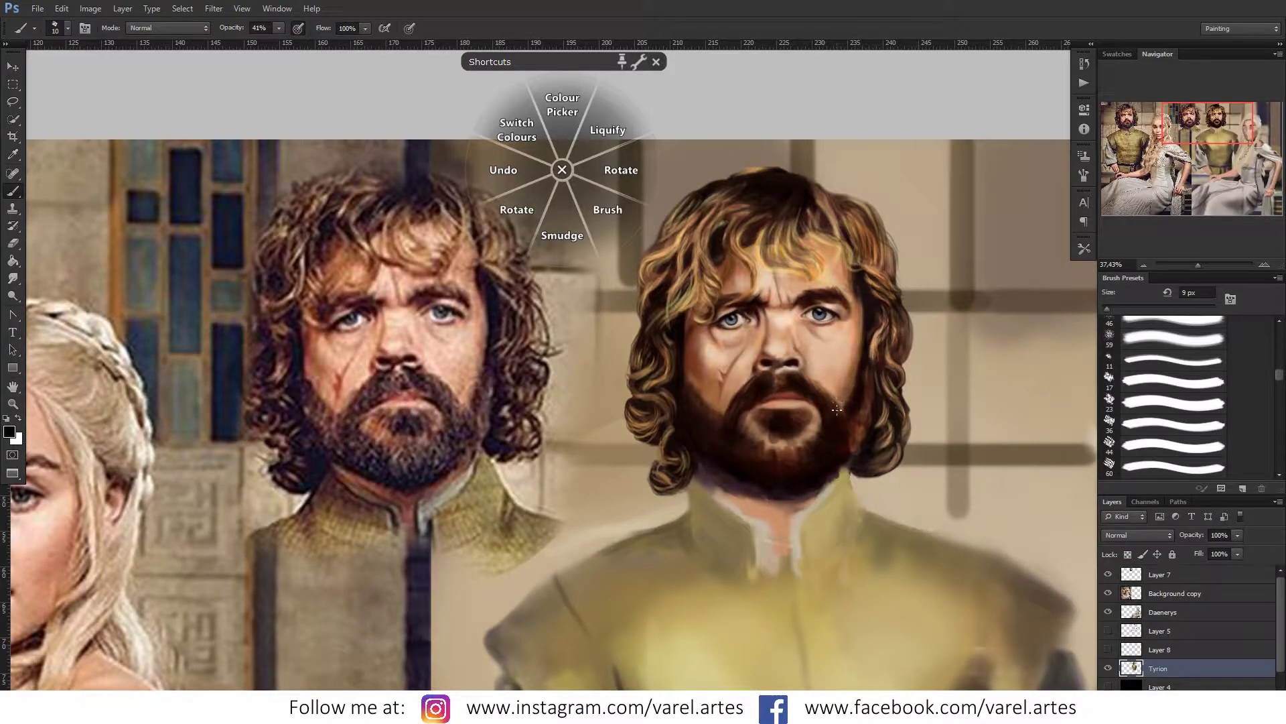
# Step: Sample a warm brown from the face with a ~74 px brush and show the canvas full-screen
pyautogui.press(']')
pyautogui.press(']')
pyautogui.press(']')
pyautogui.keyDown('alt'); pyautogui.click(850, 370); pyautogui.keyUp('alt')
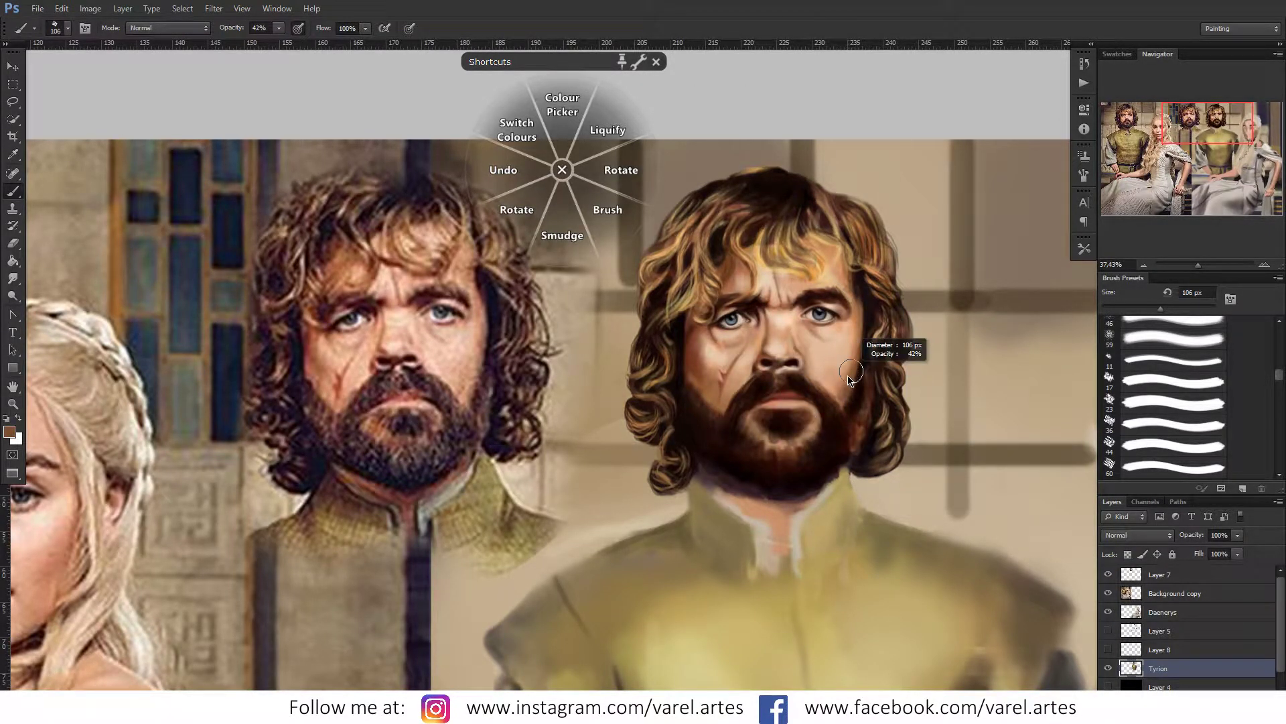
pyautogui.moveTo(847, 375); pyautogui.dragTo(851, 335)
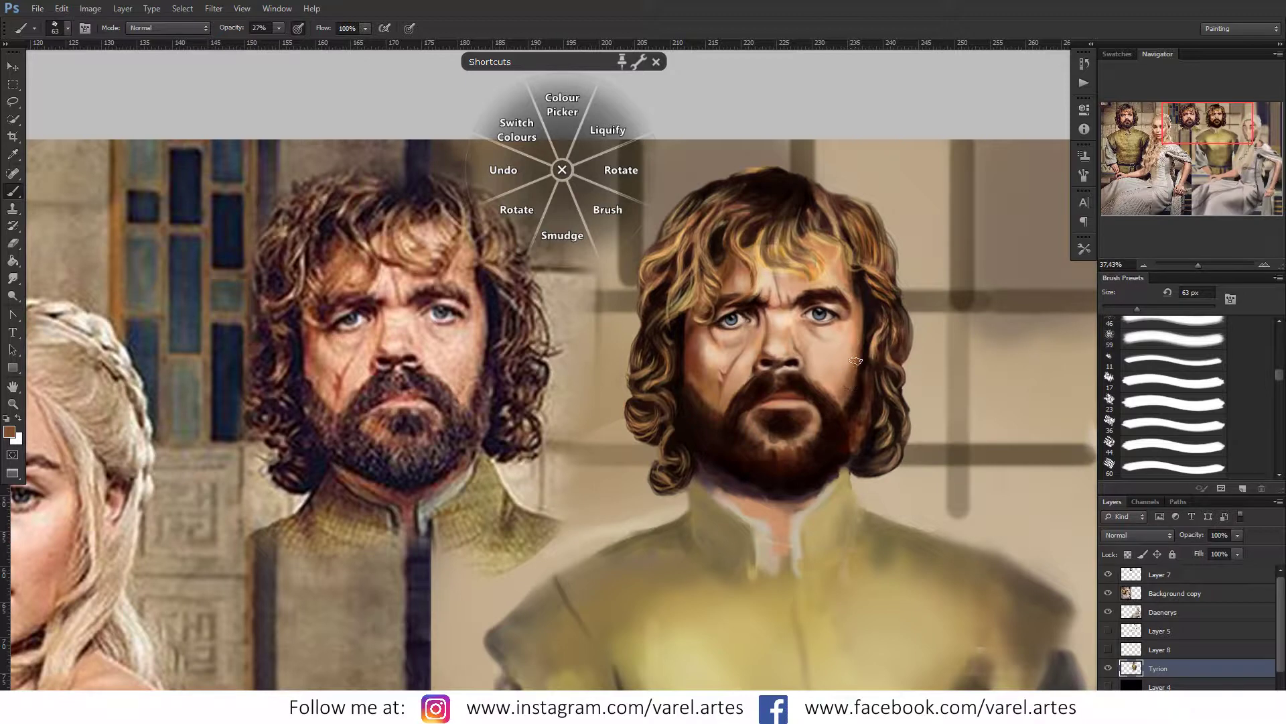
pyautogui.press('f')
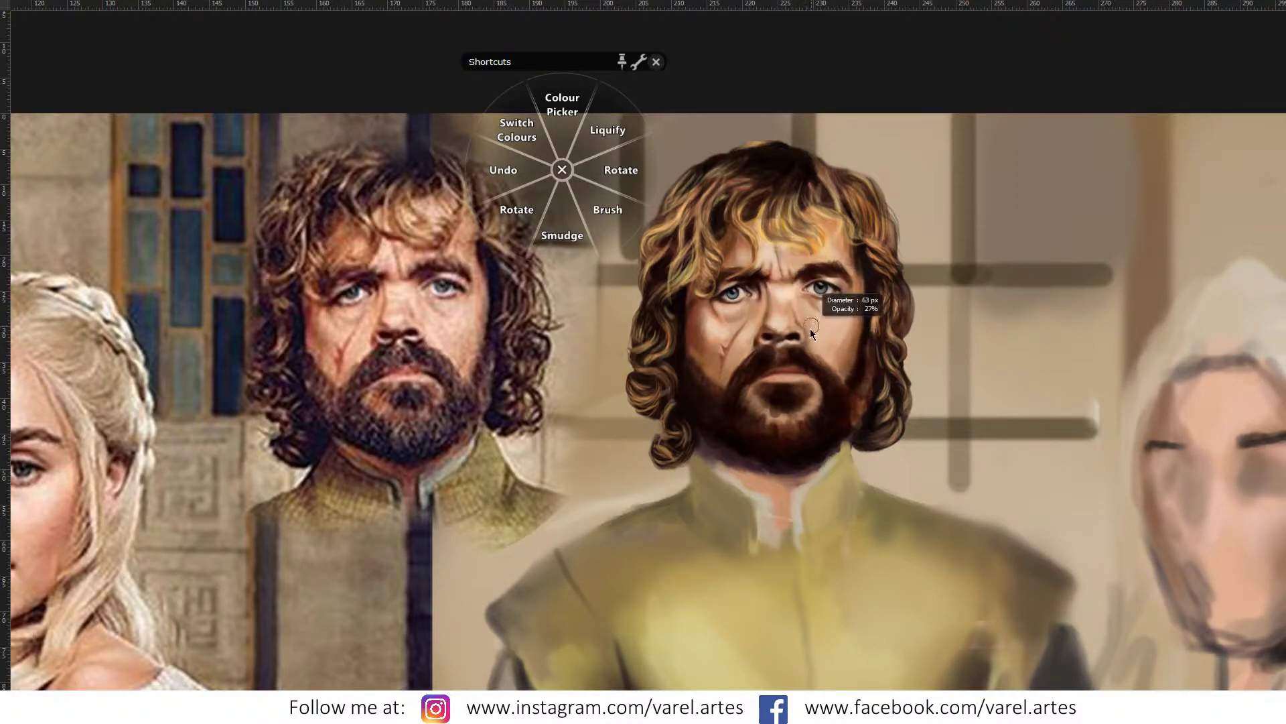
# Step: Zoom into the nose and paint a sampled skin-tone highlight along the right nostril rim
pyautogui.click(816, 341)
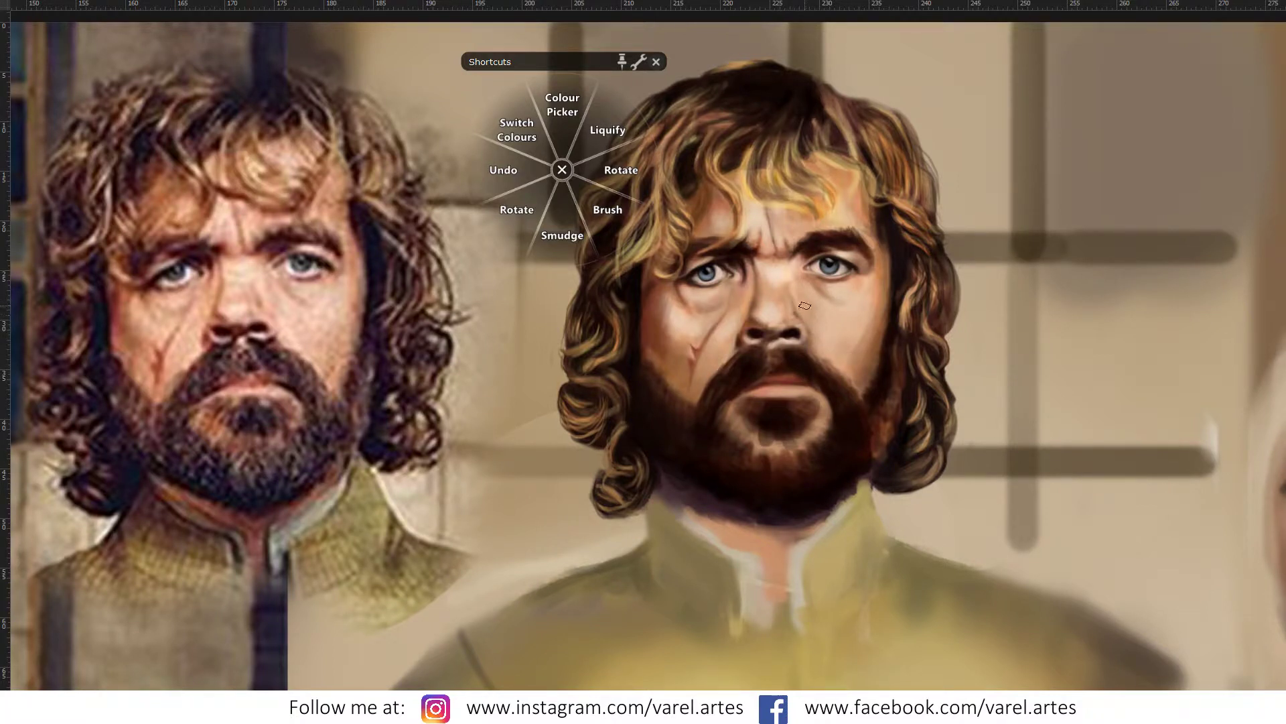
pyautogui.moveTo(818, 346); pyautogui.dragTo(865, 328)
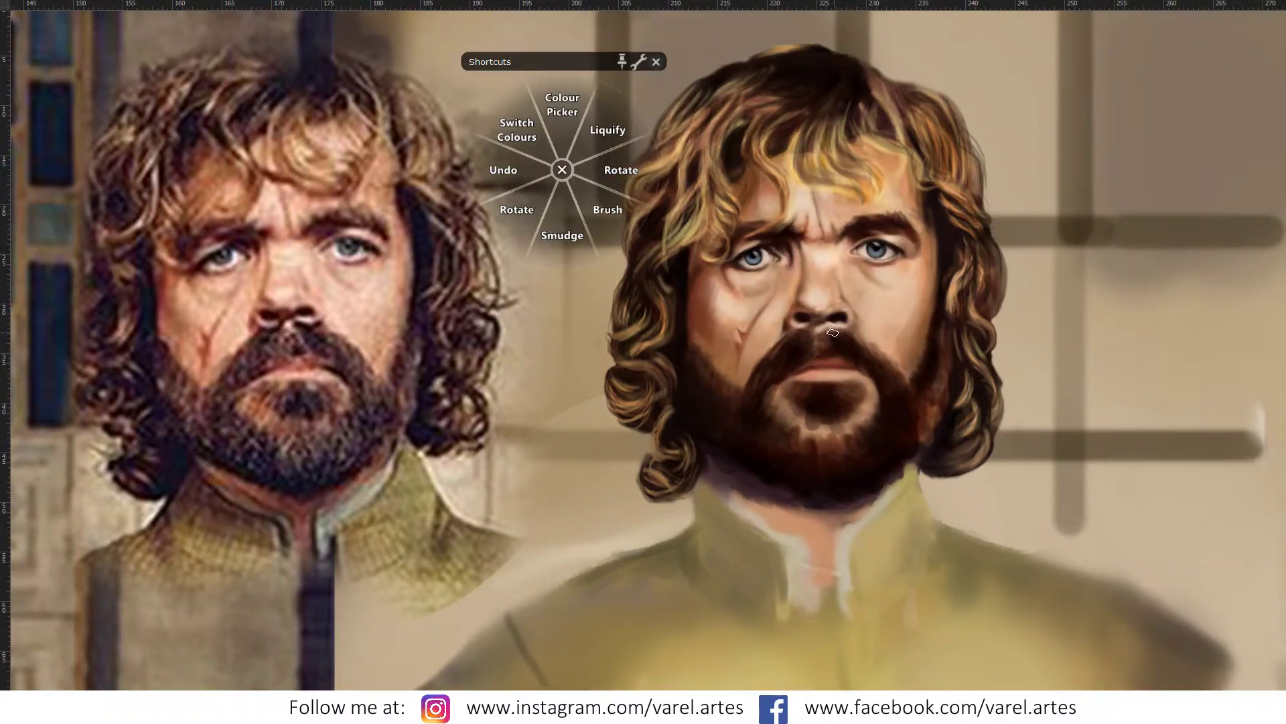
pyautogui.scroll(2, 845, 315)
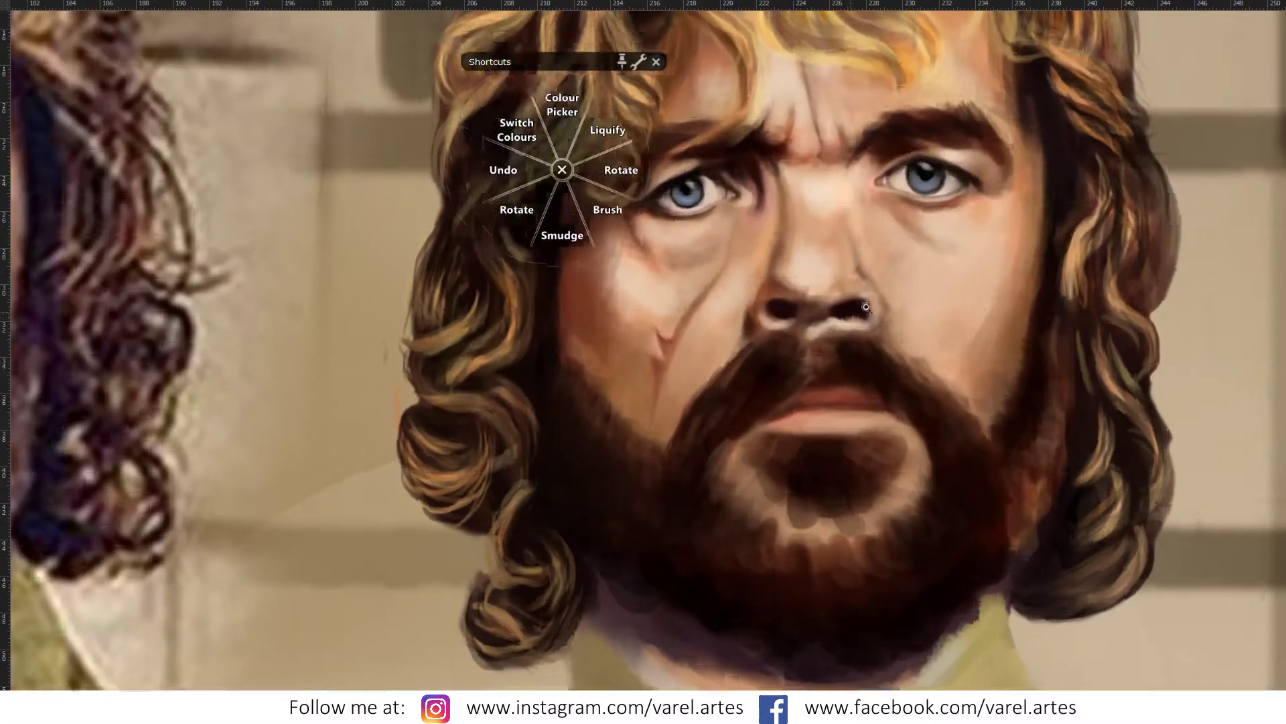
pyautogui.scroll(2, 845, 315)
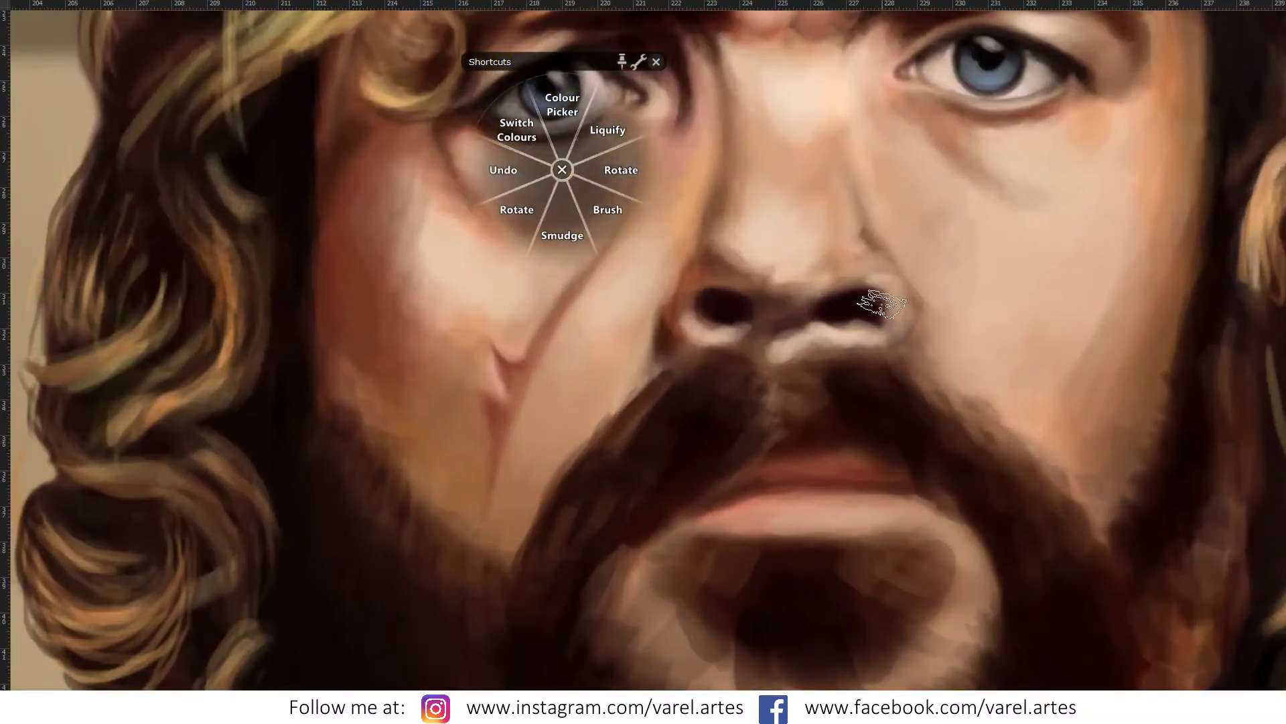
pyautogui.keyDown('alt'); pyautogui.click(826, 333); pyautogui.keyUp('alt')
pyautogui.moveTo(870, 281)
pyautogui.mouseDown()
pyautogui.moveTo(889, 297)
pyautogui.moveTo(890, 327)
pyautogui.mouseUp()
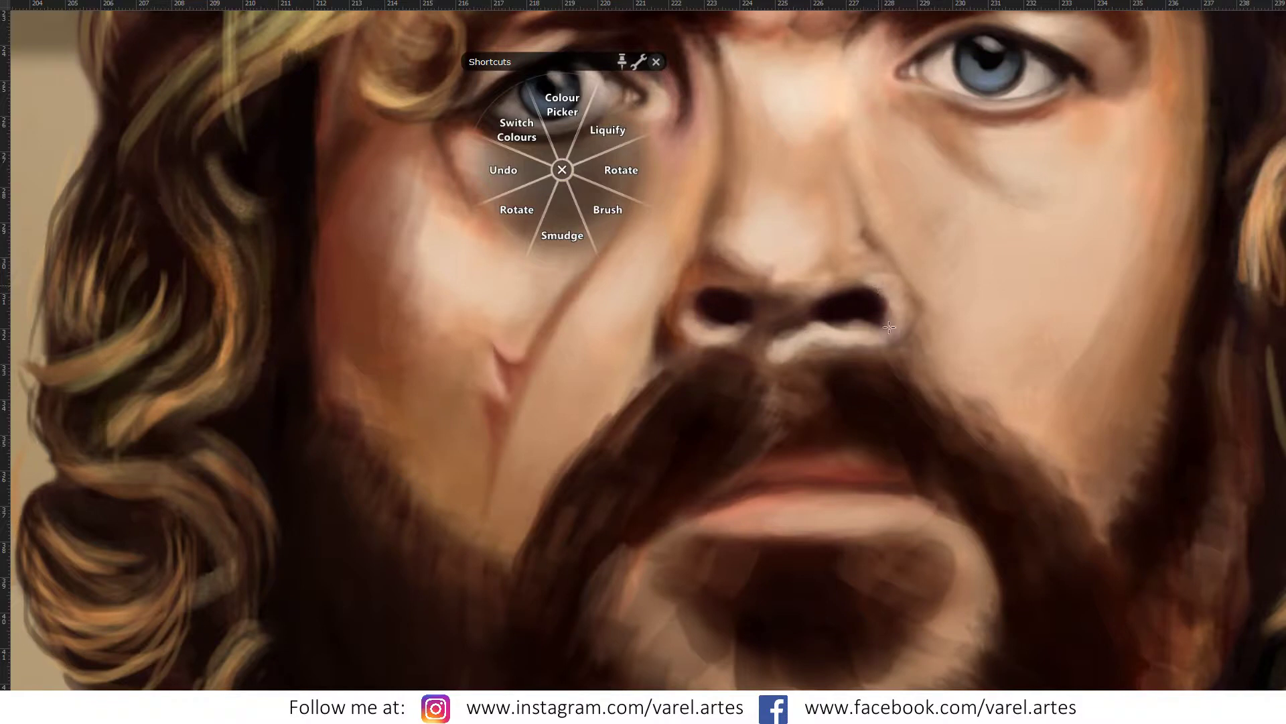
# Step: Smooth the skin beside the right nostril and lighten its rim with sampled tones
pyautogui.keyDown('alt'); pyautogui.click(891, 263); pyautogui.keyUp('alt')
pyautogui.moveTo(887, 300); pyautogui.dragTo(907, 296)
pyautogui.keyDown('alt'); pyautogui.click(901, 301); pyautogui.keyUp('alt')
pyautogui.keyDown('alt'); pyautogui.click(838, 335); pyautogui.keyUp('alt')
pyautogui.moveTo(891, 310); pyautogui.dragTo(886, 327)
pyautogui.keyDown('alt'); pyautogui.click(857, 333); pyautogui.keyUp('alt')
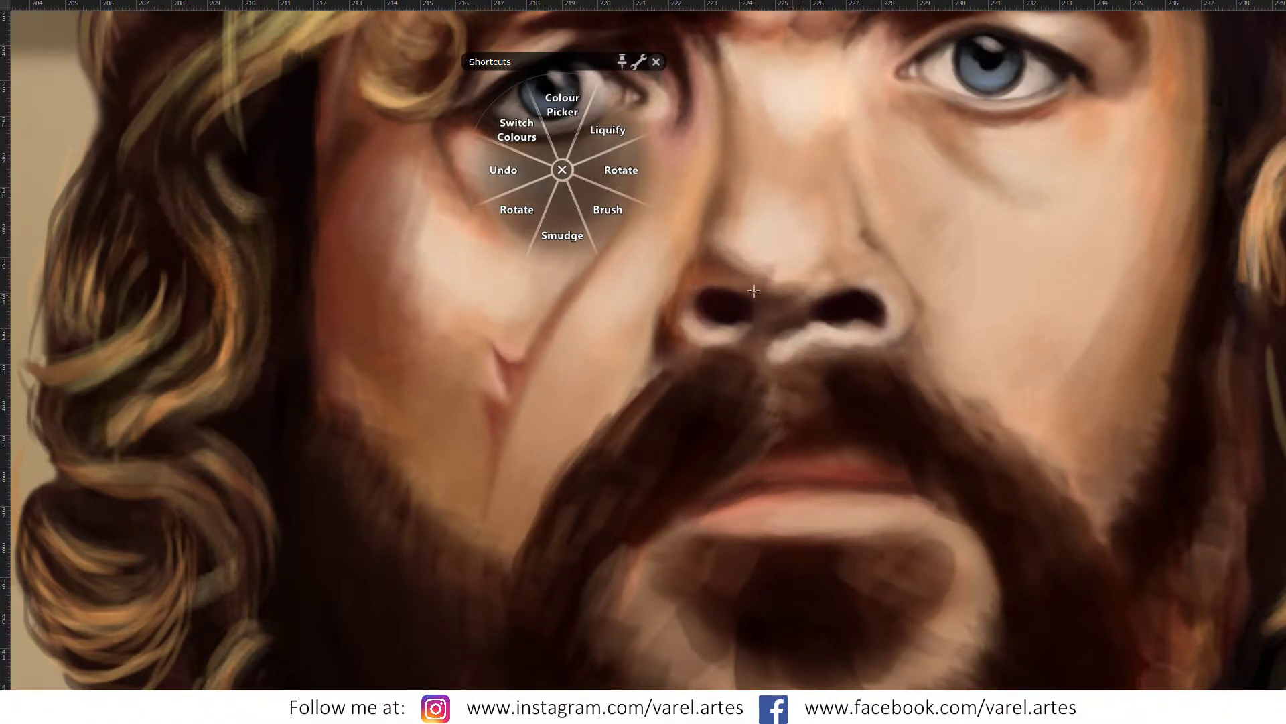
pyautogui.scroll(-5, 728, 284)
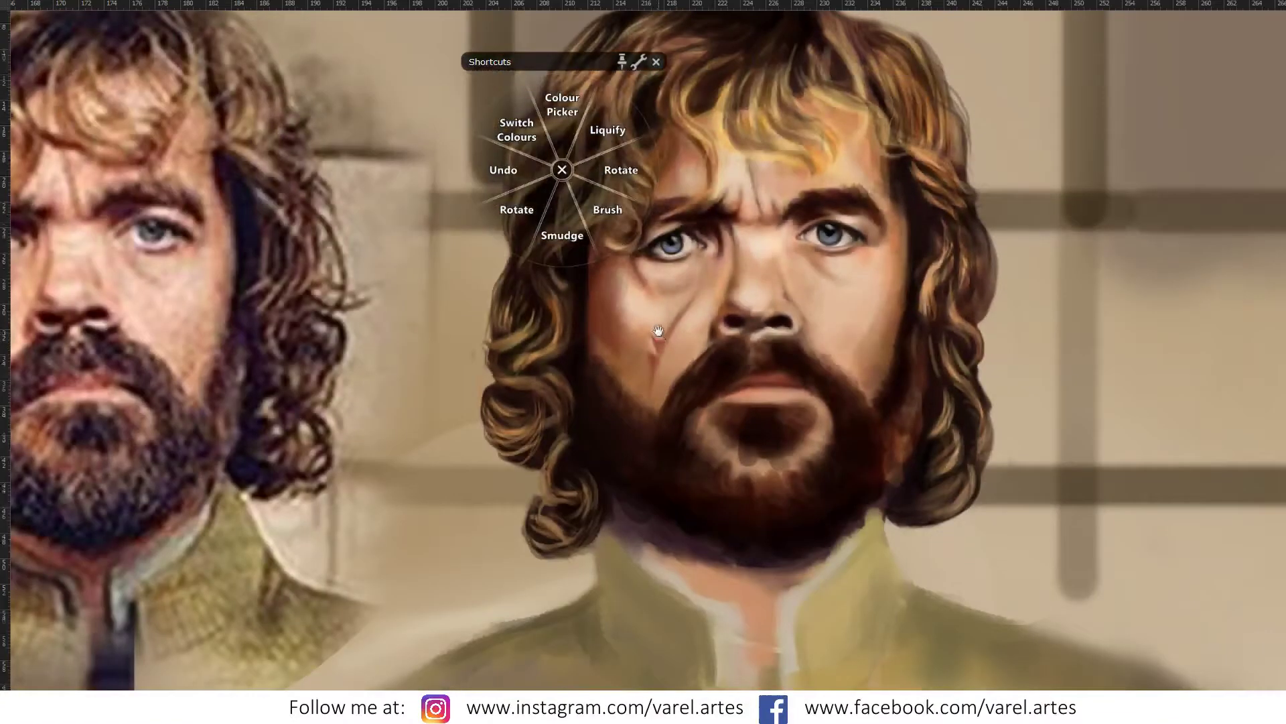
# Step: Sample skin colours on the cheek and near the nostril, then zoom out beside the reference
pyautogui.scroll(3, 786, 322)
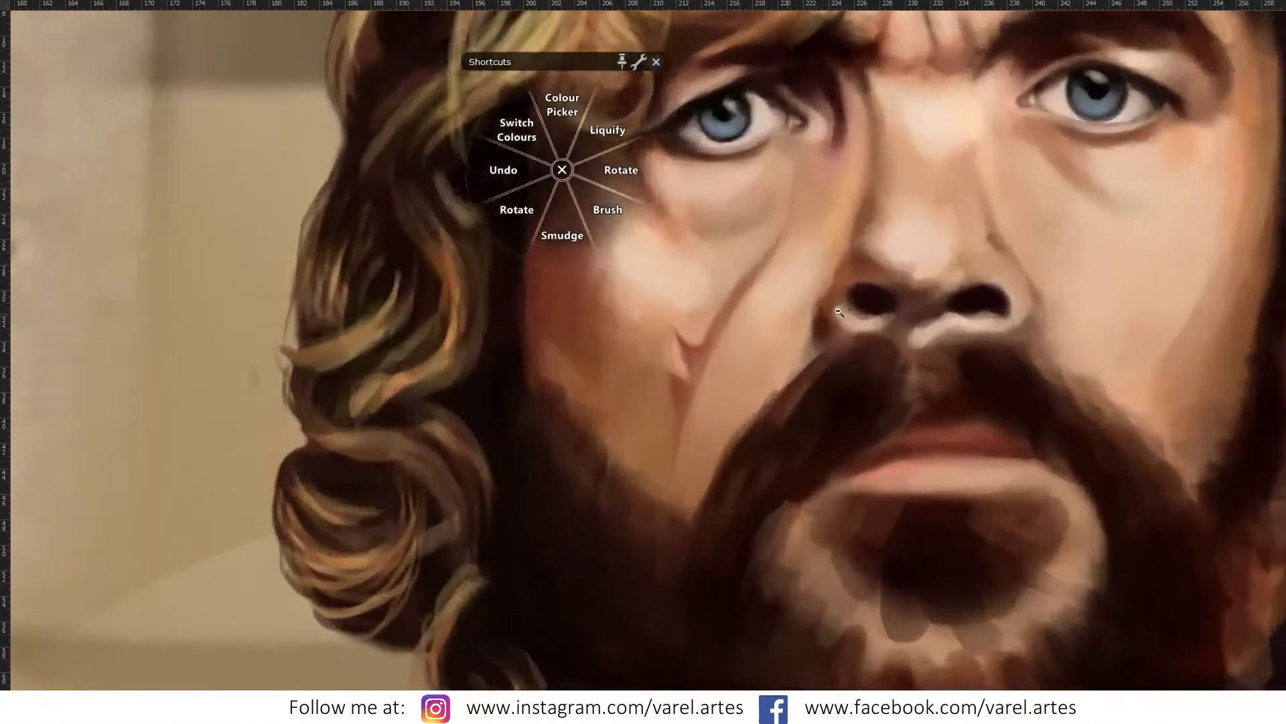
pyautogui.scroll(2, 785, 322)
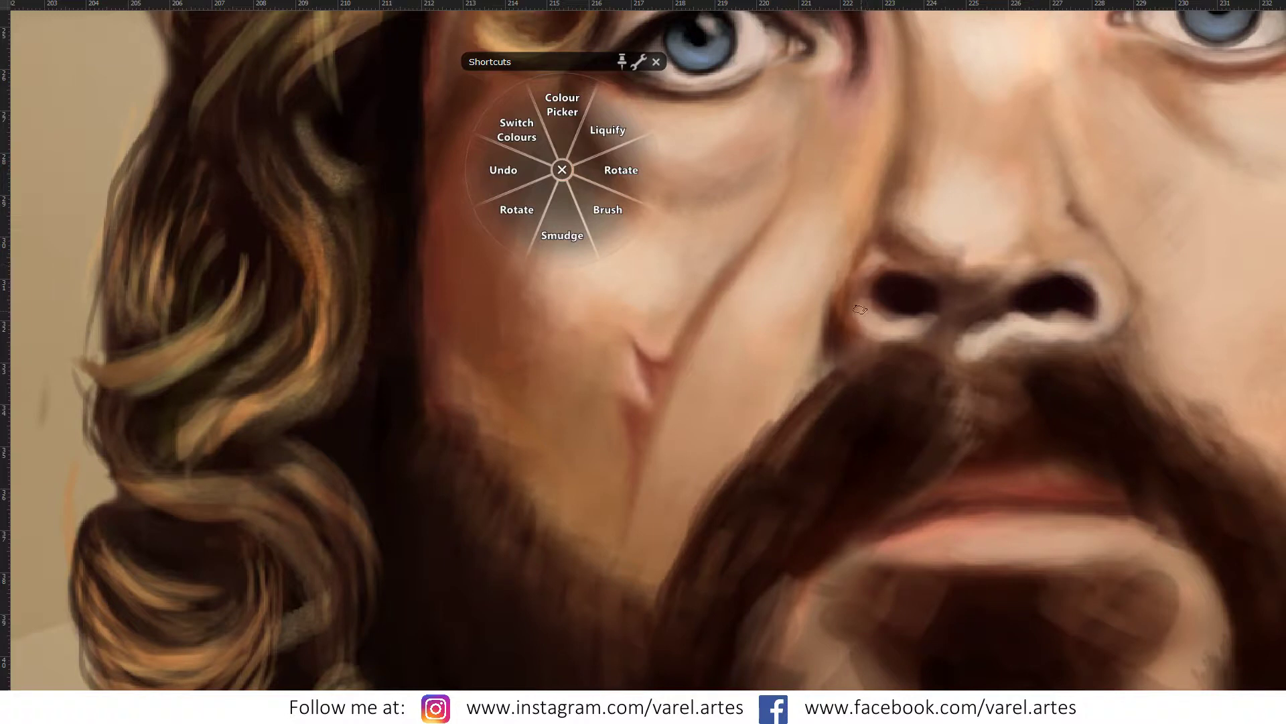
pyautogui.keyDown('alt'); pyautogui.click(849, 315); pyautogui.keyUp('alt')
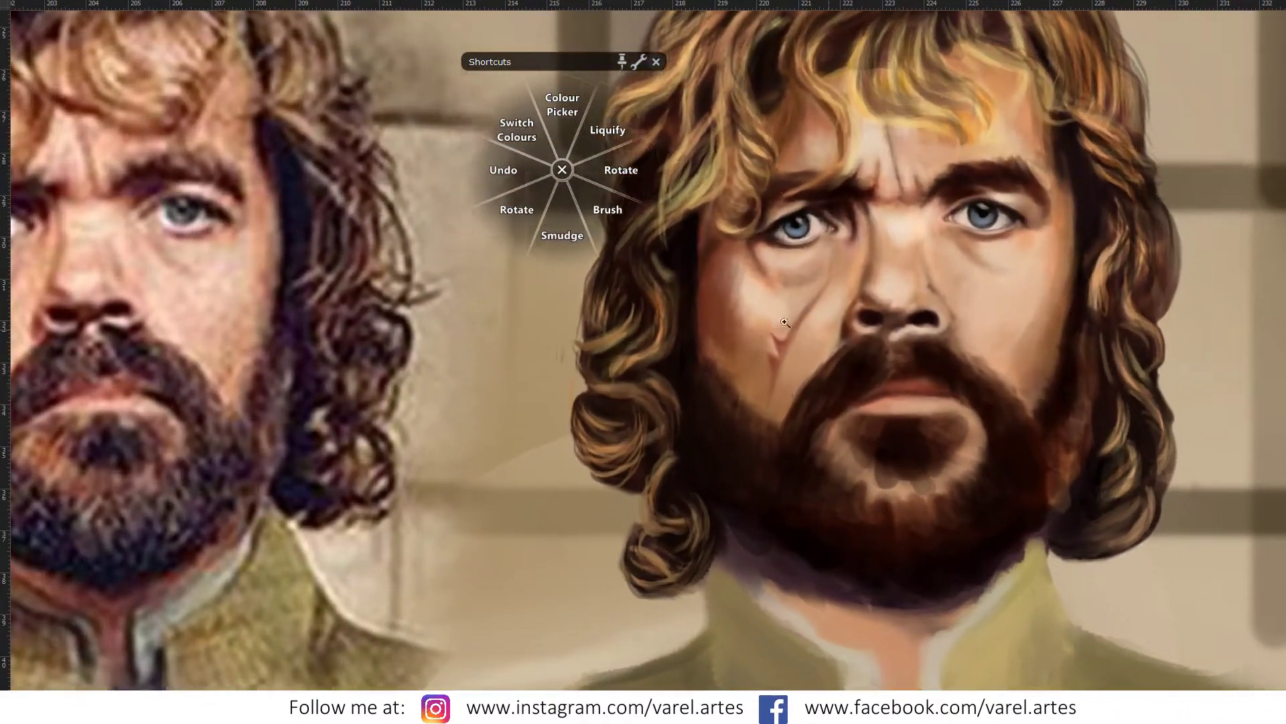
pyautogui.click(777, 325)
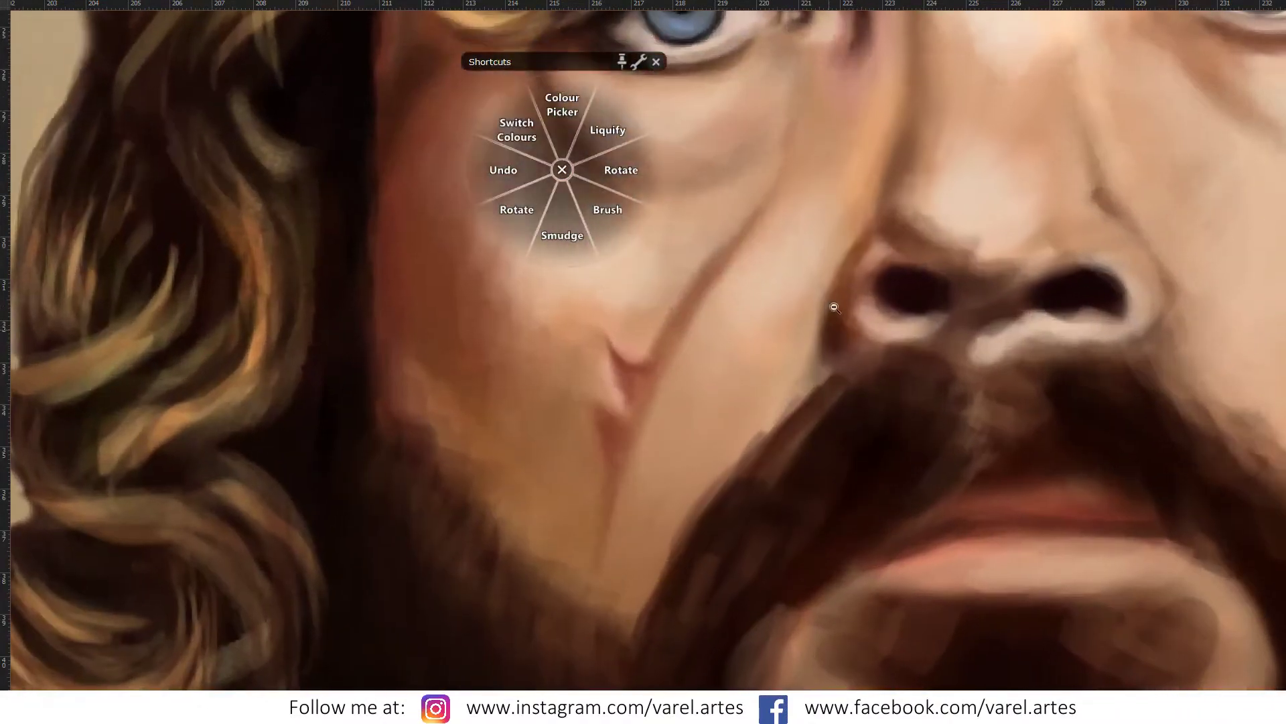
pyautogui.keyDown('alt'); pyautogui.click(880, 240); pyautogui.keyUp('alt')
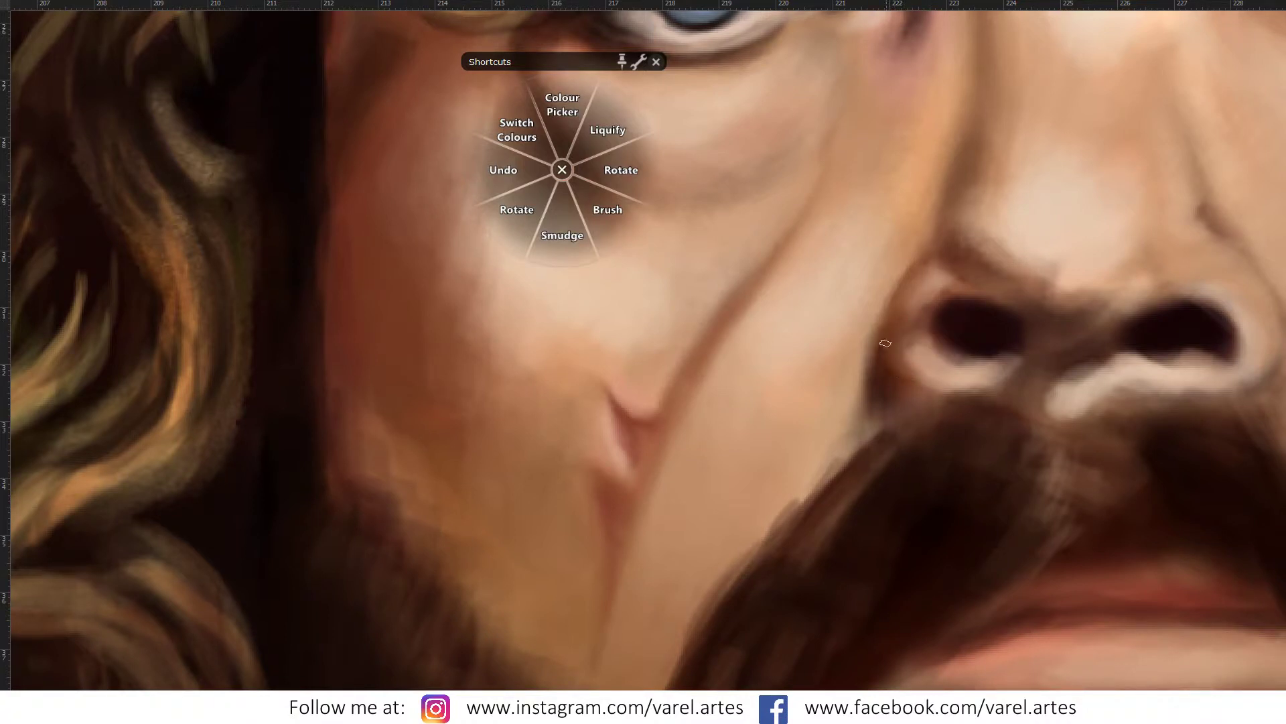
pyautogui.moveTo(908, 370)
pyautogui.mouseDown()
pyautogui.moveTo(826, 376)
pyautogui.moveTo(912, 410)
pyautogui.moveTo(977, 369)
pyautogui.mouseUp()
# Step: Resize the brush and set the cheek skin tone as the paint colour
pyautogui.keyDown('alt'); pyautogui.click(1004, 216); pyautogui.keyUp('alt')
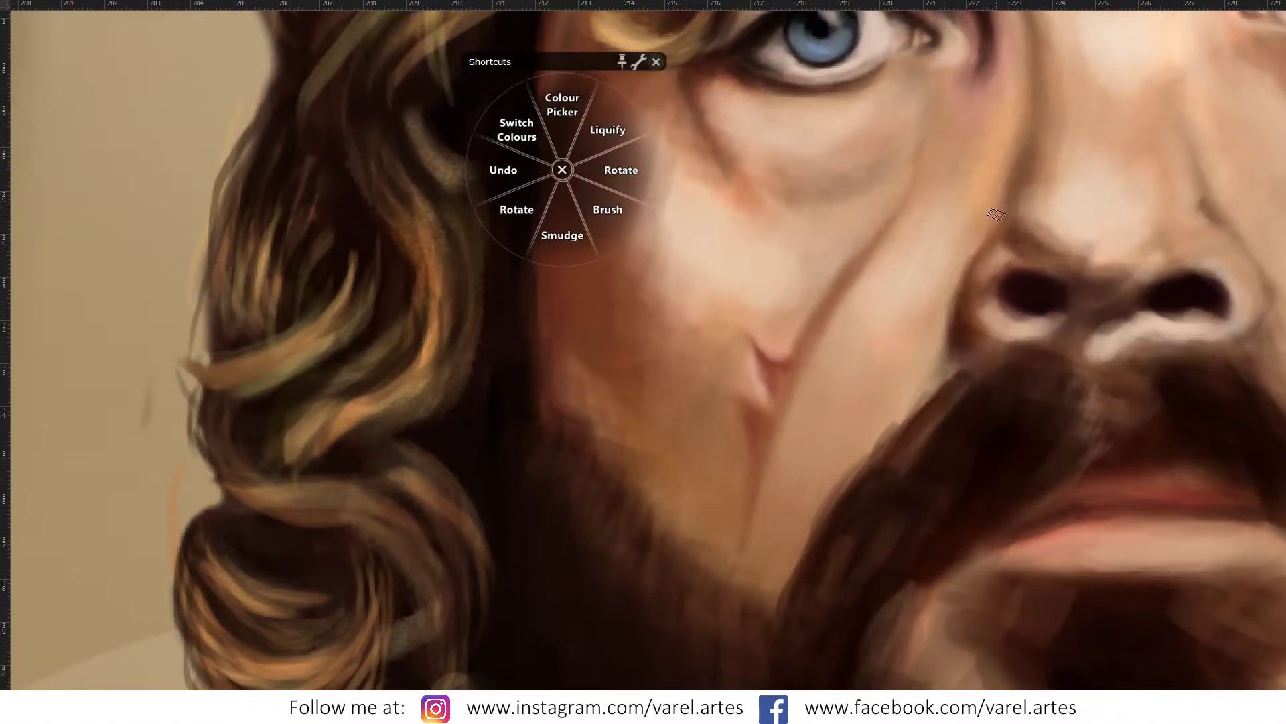
pyautogui.keyDown('alt'); pyautogui.click(1010, 232); pyautogui.keyUp('alt')
pyautogui.moveTo(1010, 207); pyautogui.dragTo(997, 207)
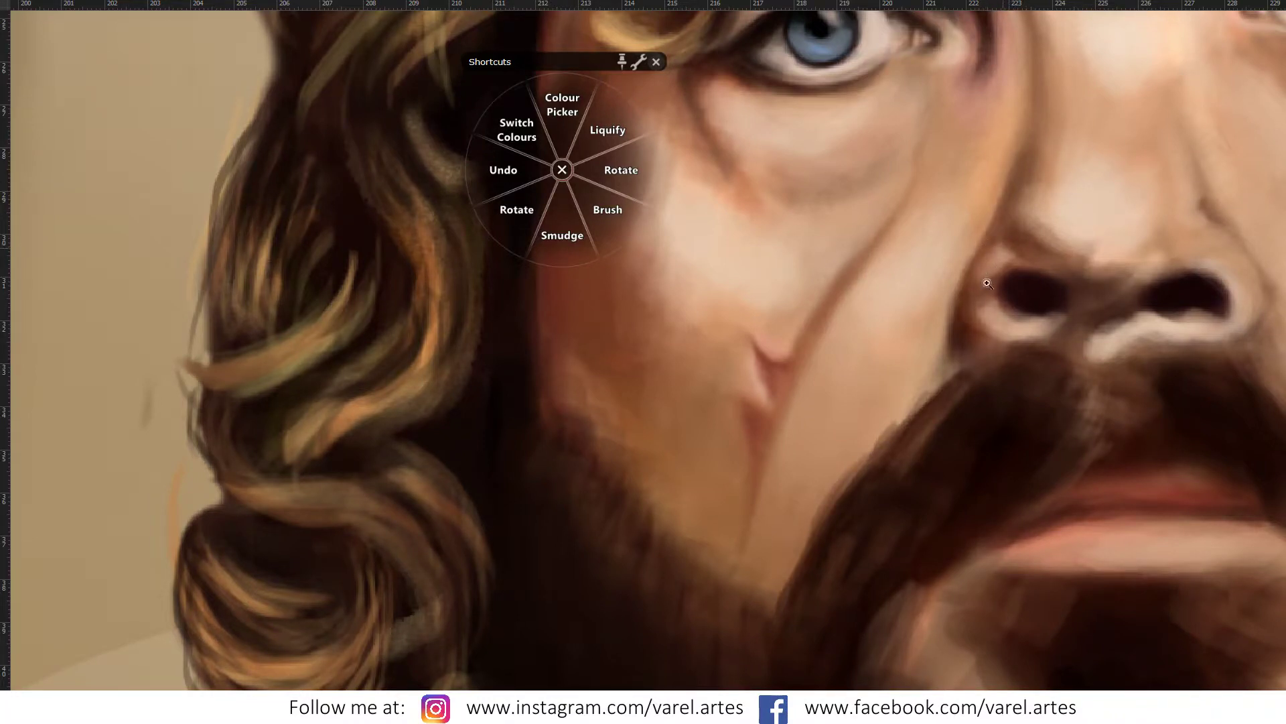
pyautogui.scroll(-3, 988, 285)
pyautogui.moveTo(968, 289); pyautogui.dragTo(965, 301)
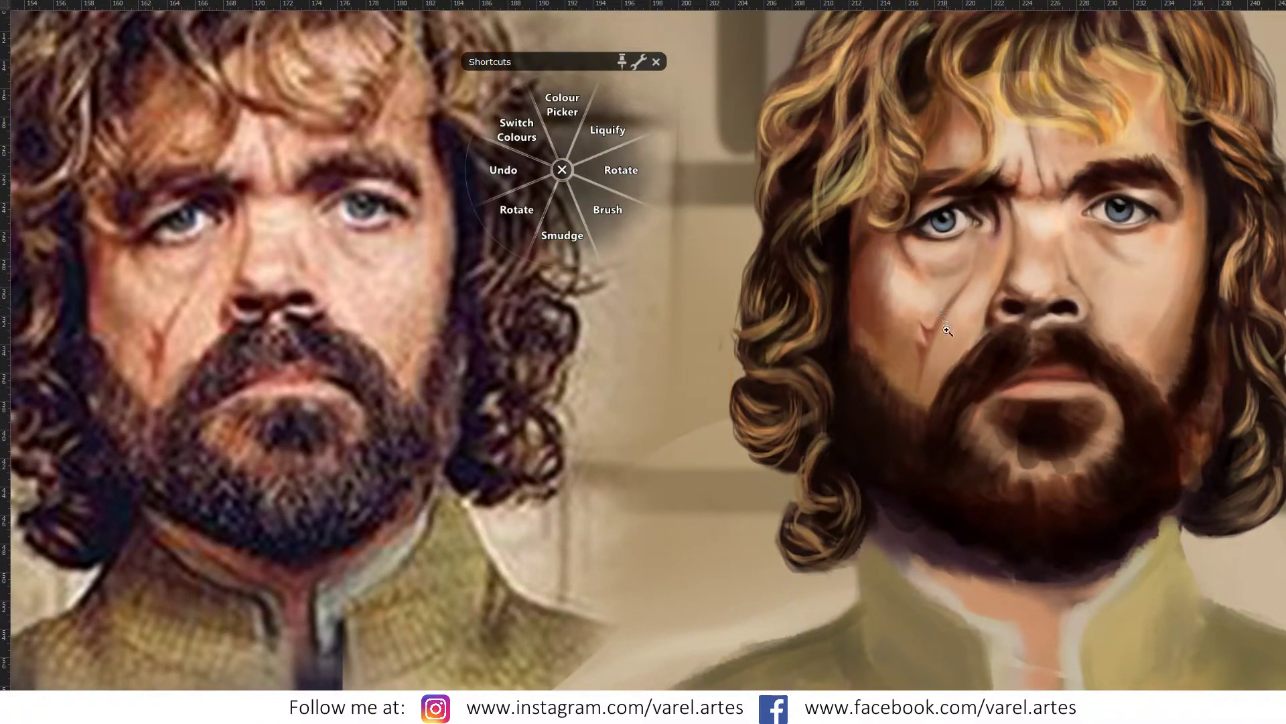
pyautogui.moveTo(934, 320); pyautogui.dragTo(990, 307)
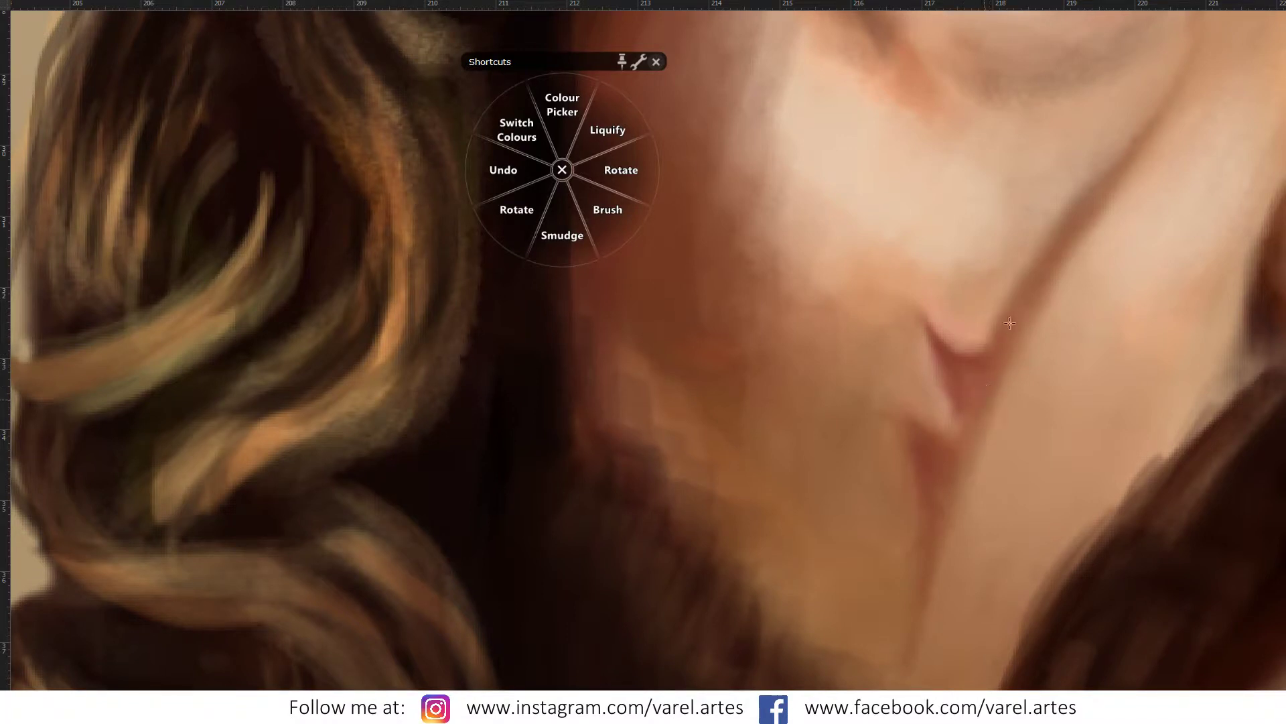
pyautogui.keyDown('alt'); pyautogui.click(938, 353); pyautogui.keyUp('alt')
pyautogui.keyDown('alt'); pyautogui.click(957, 419); pyautogui.keyUp('alt')
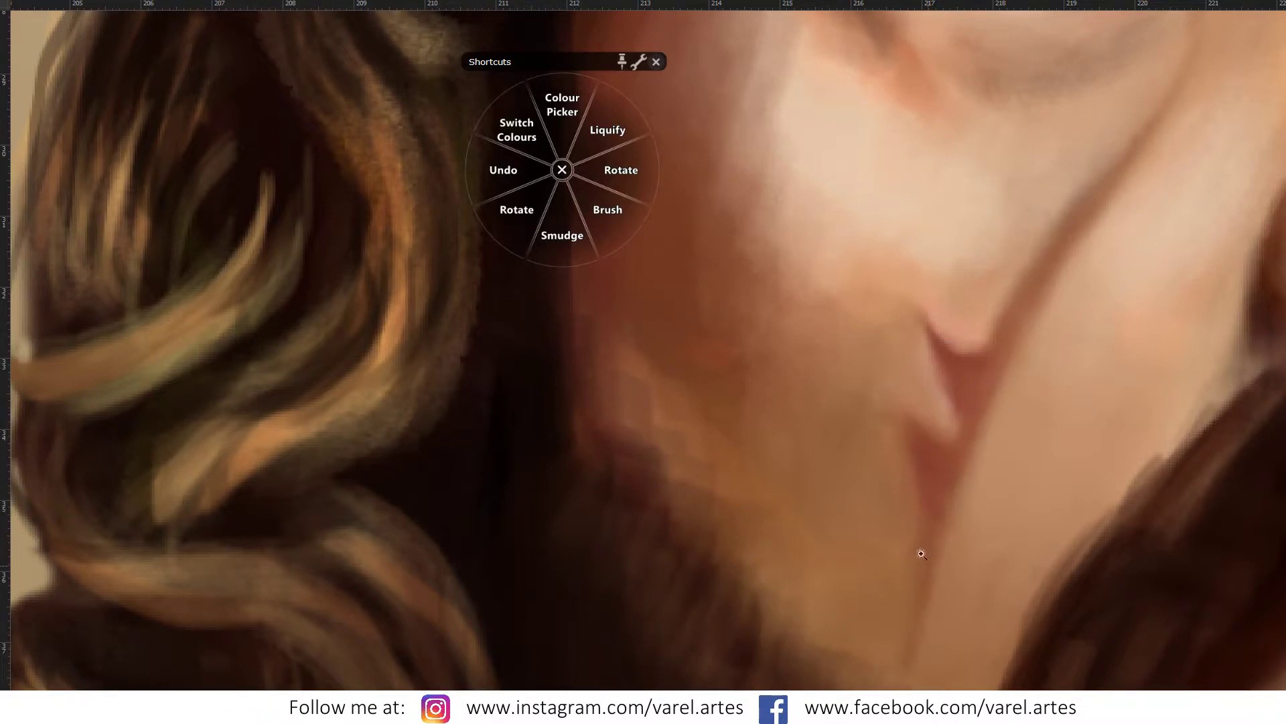
pyautogui.scroll(-5, 922, 553)
pyautogui.scroll(1, 932, 536)
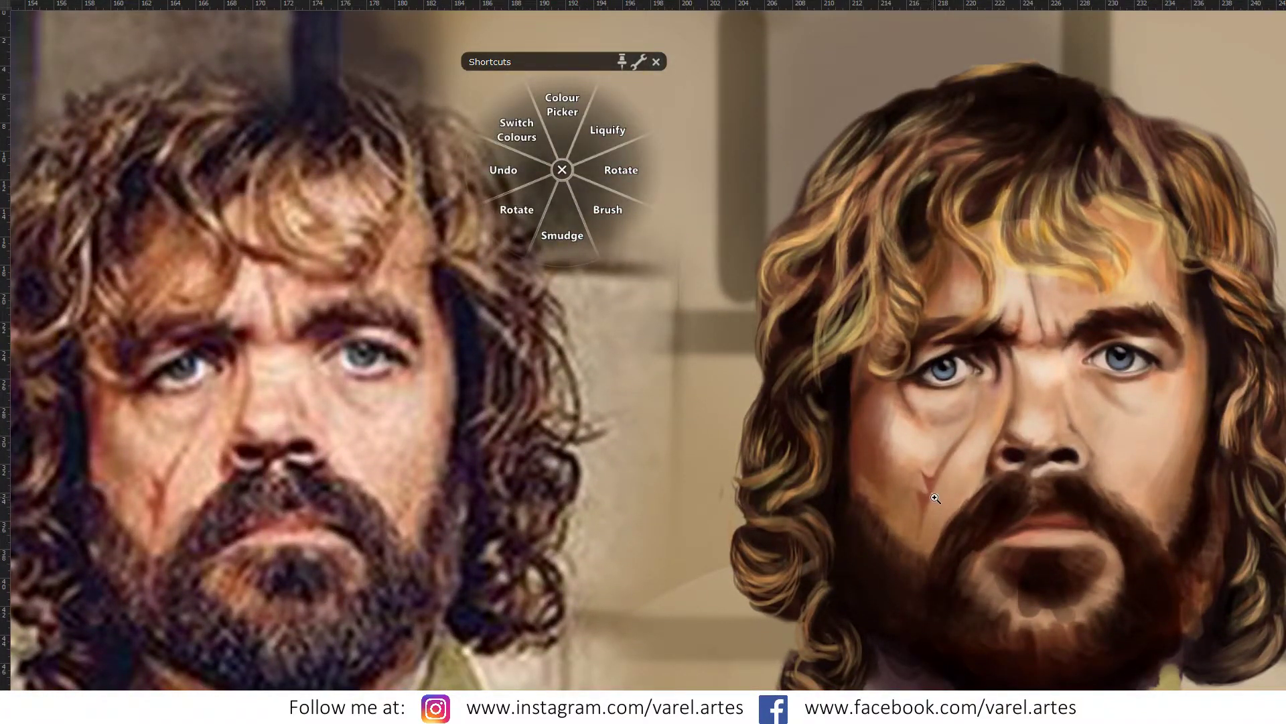
# Step: Set the foreground colour to reddish orange c45326, then sample the cheek scar
pyautogui.press('c')
pyautogui.moveTo(462, 520); pyautogui.dragTo(497, 480)
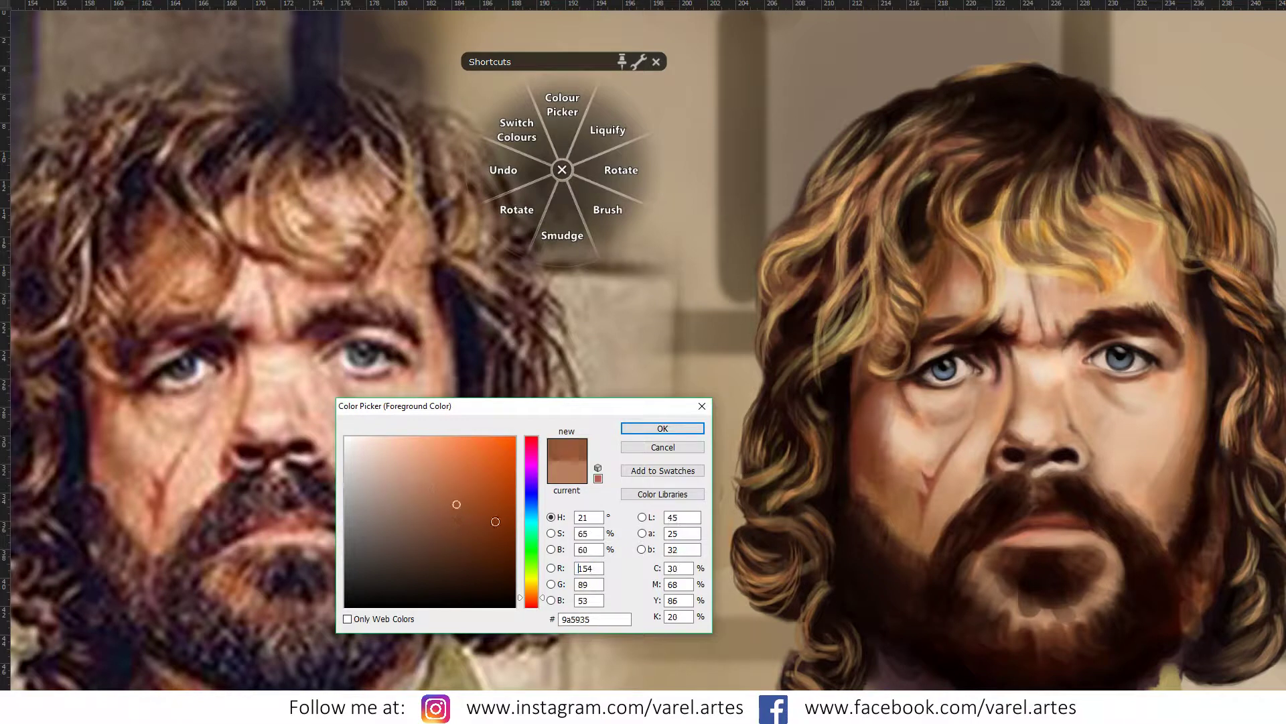
pyautogui.click(534, 599)
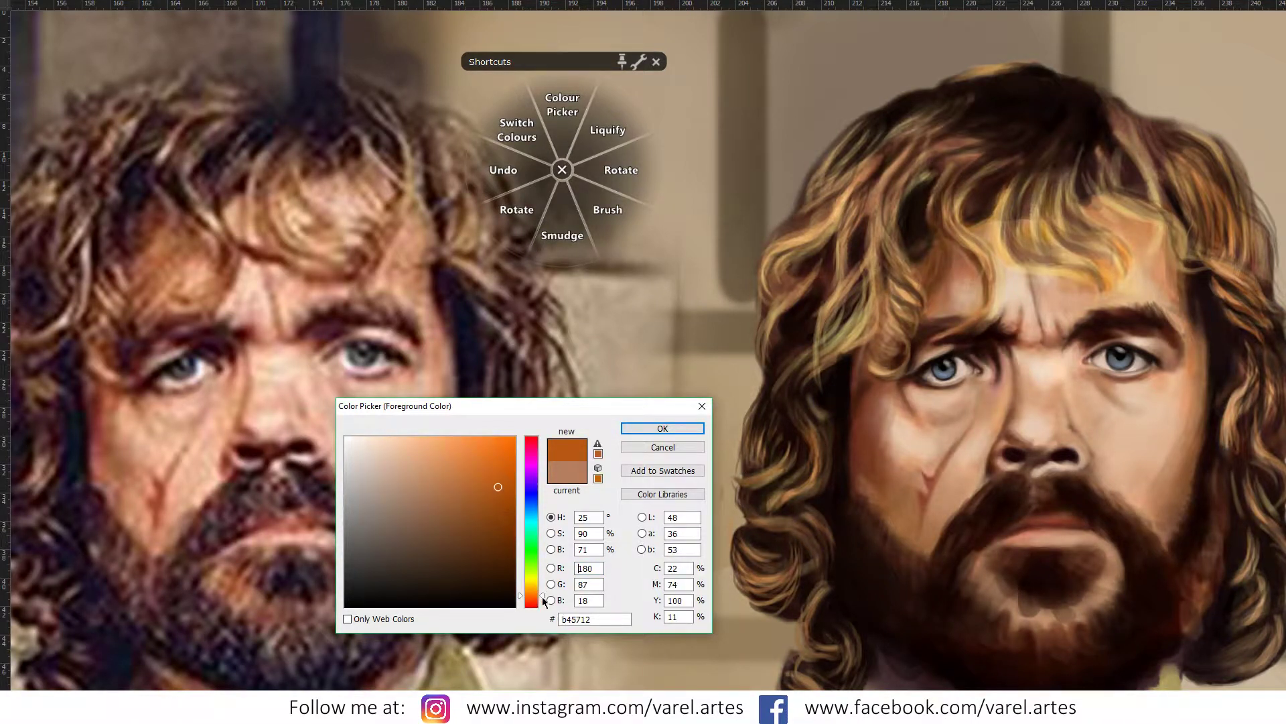
pyautogui.moveTo(476, 467); pyautogui.dragTo(482, 475)
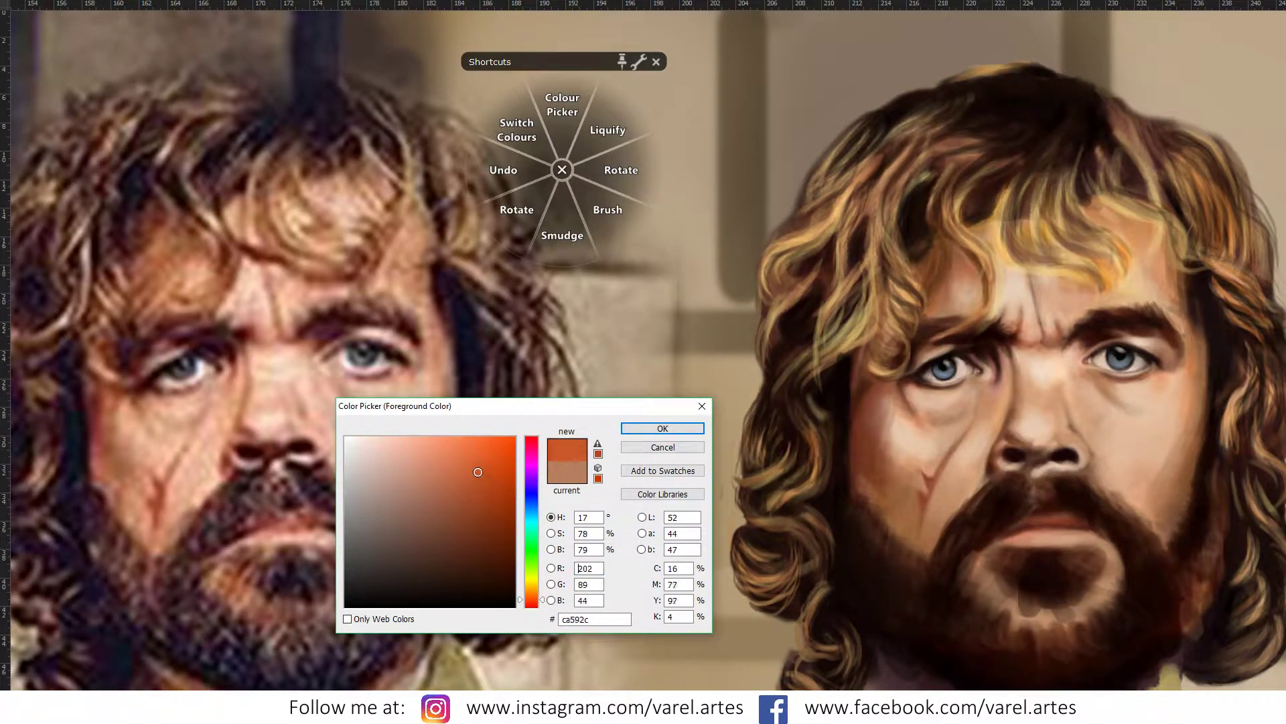
pyautogui.click(655, 429)
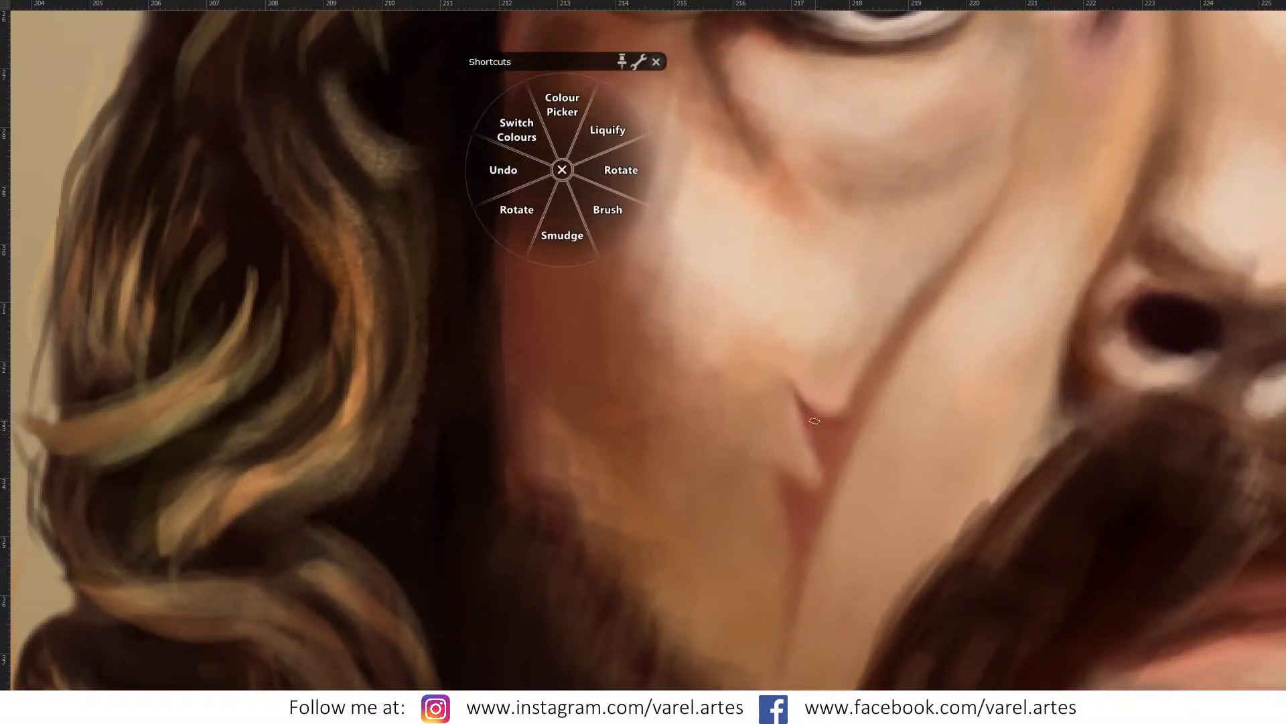
pyautogui.click(562, 104)
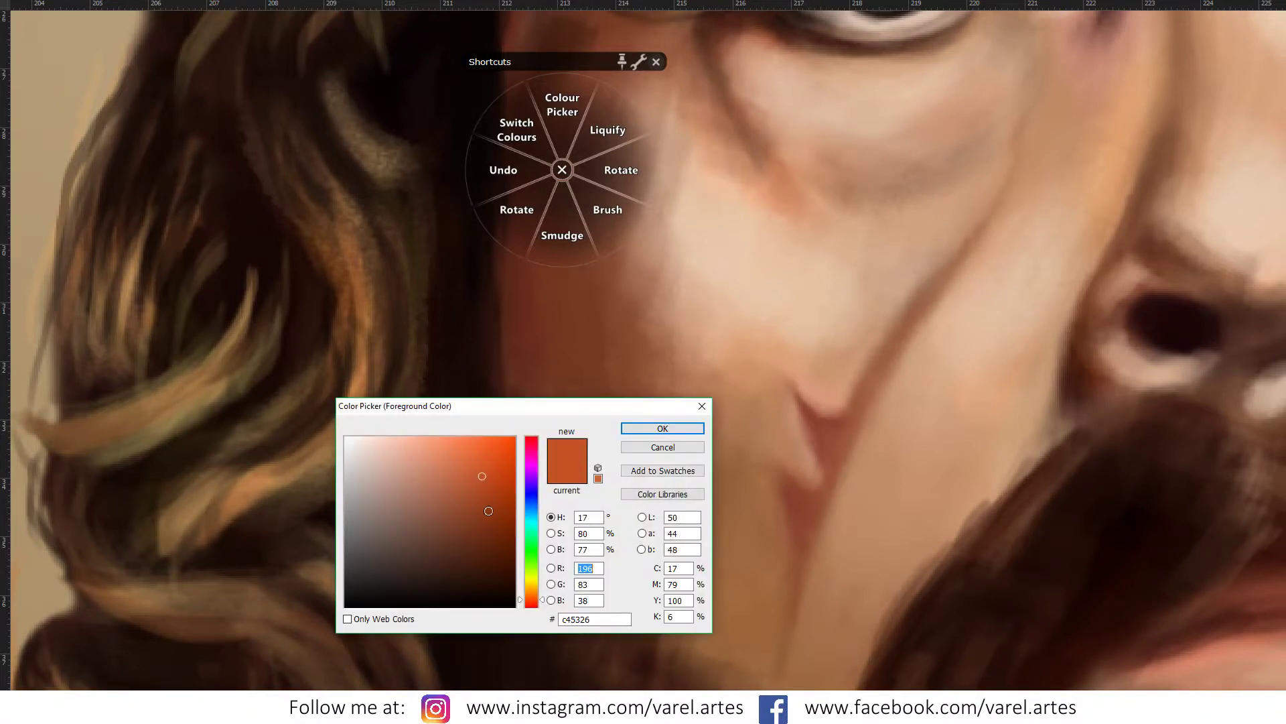
pyautogui.press('Escape')
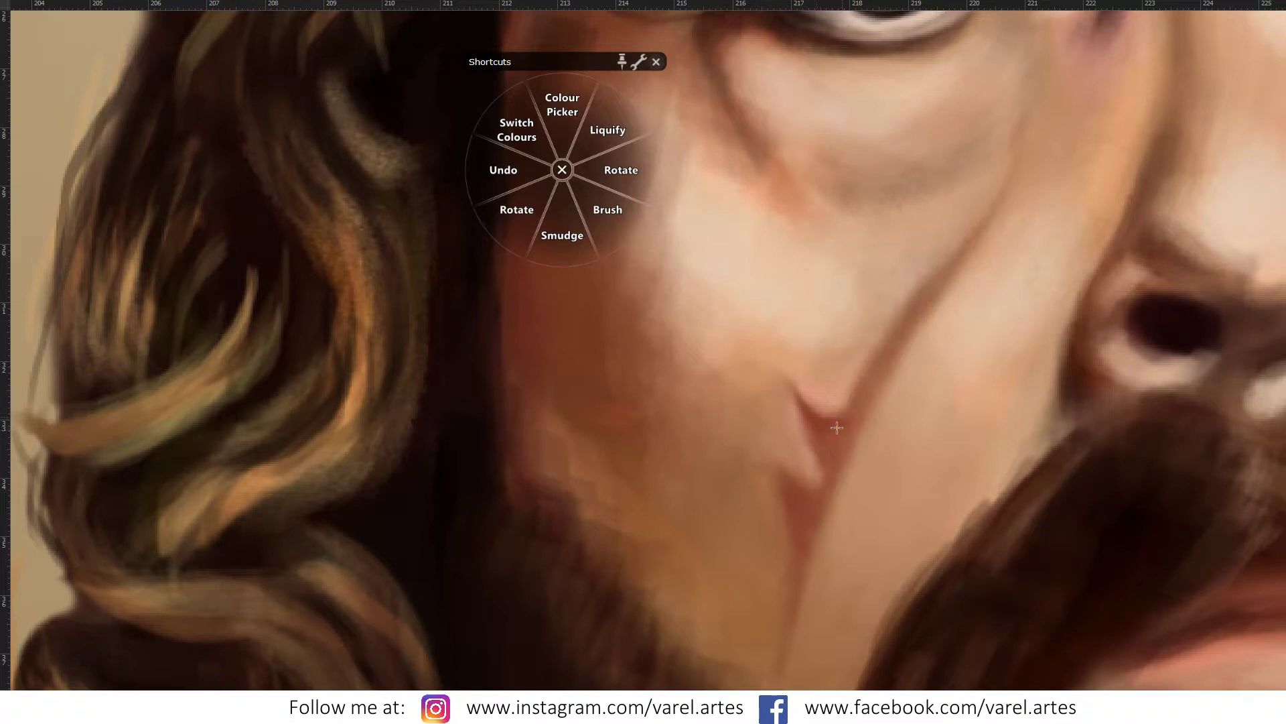
pyautogui.keyDown('alt'); pyautogui.click(824, 426); pyautogui.keyUp('alt')
# Step: Sample the scar colour and paint a more saturated red along the cheek scar crease
pyautogui.keyDown('alt'); pyautogui.click(786, 504); pyautogui.keyUp('alt')
pyautogui.moveTo(807, 509); pyautogui.dragTo(821, 496)
pyautogui.scroll(-10, 929, 283)
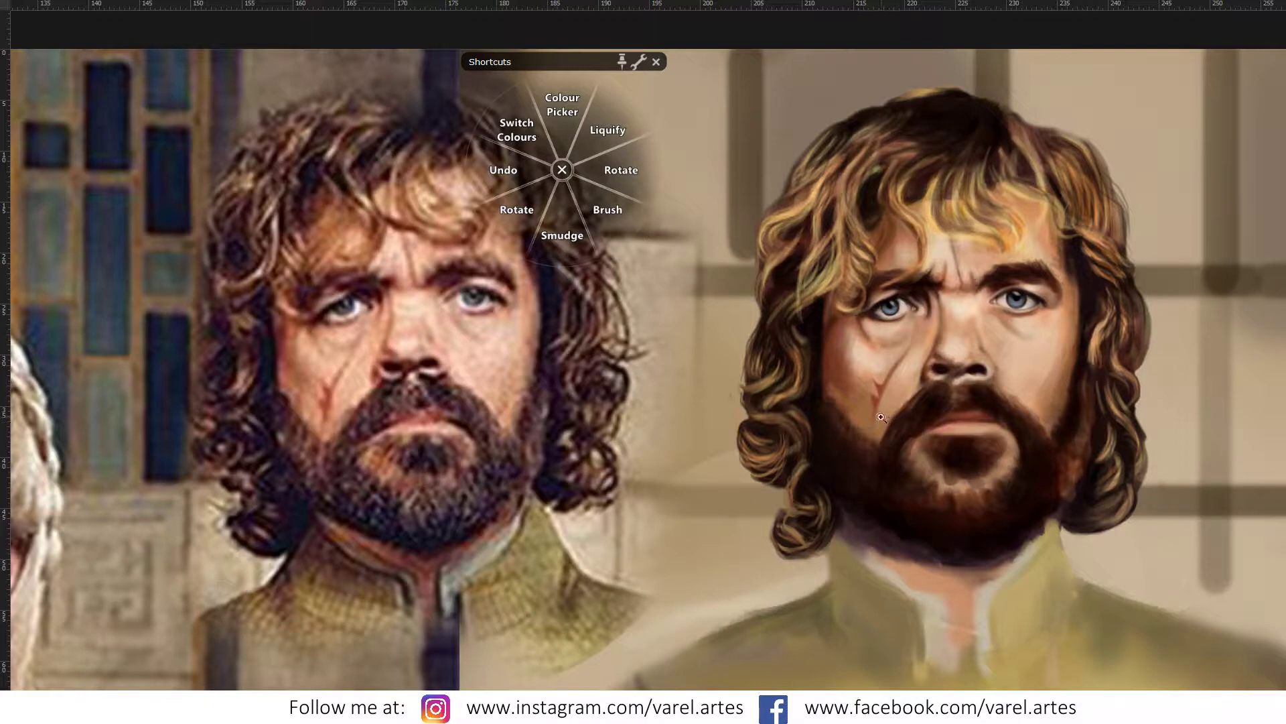
pyautogui.scroll(5, 891, 422)
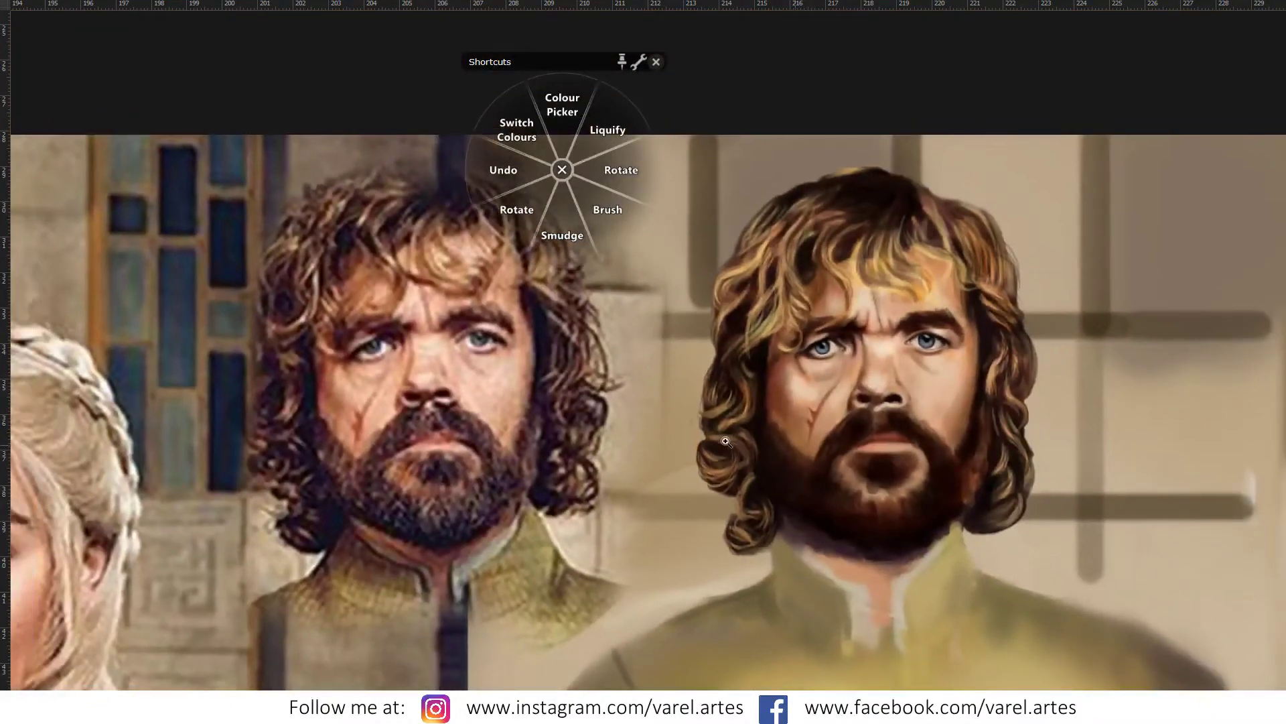
pyautogui.moveTo(727, 442); pyautogui.dragTo(766, 428)
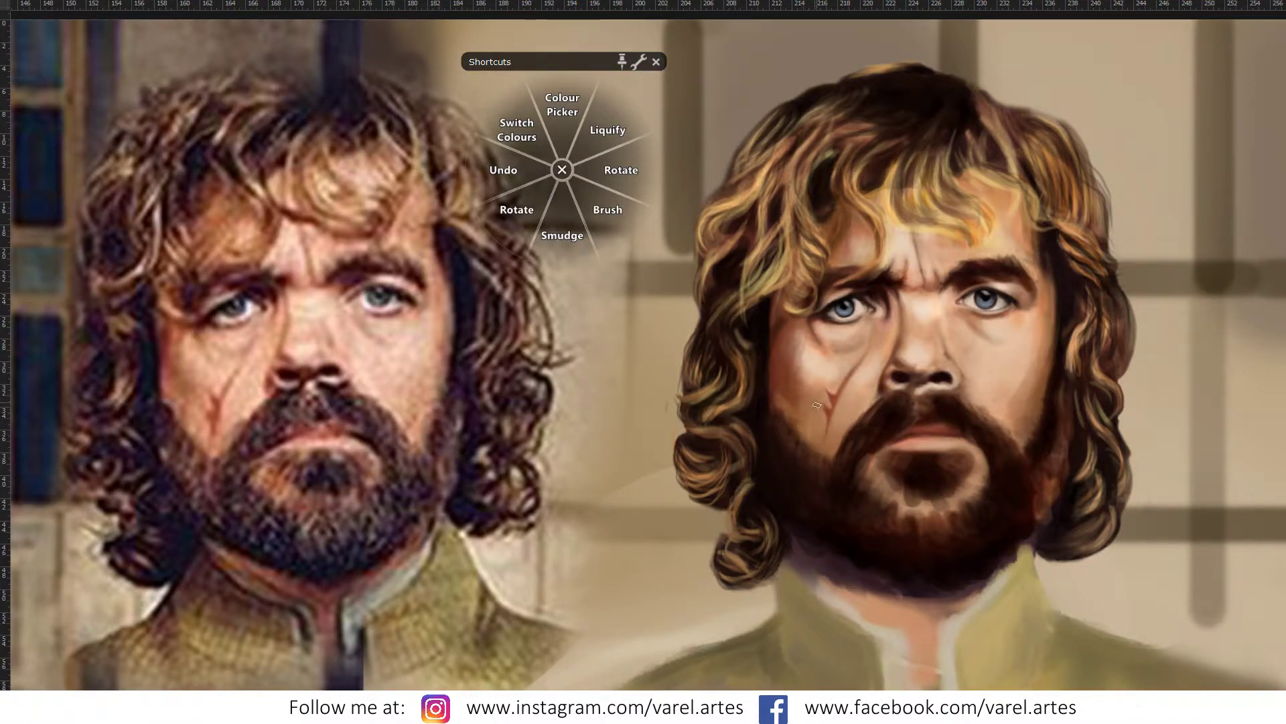
# Step: Sample cheek skin and scar colours and repaint the cheek scar, zooming in to check
pyautogui.click(841, 365)
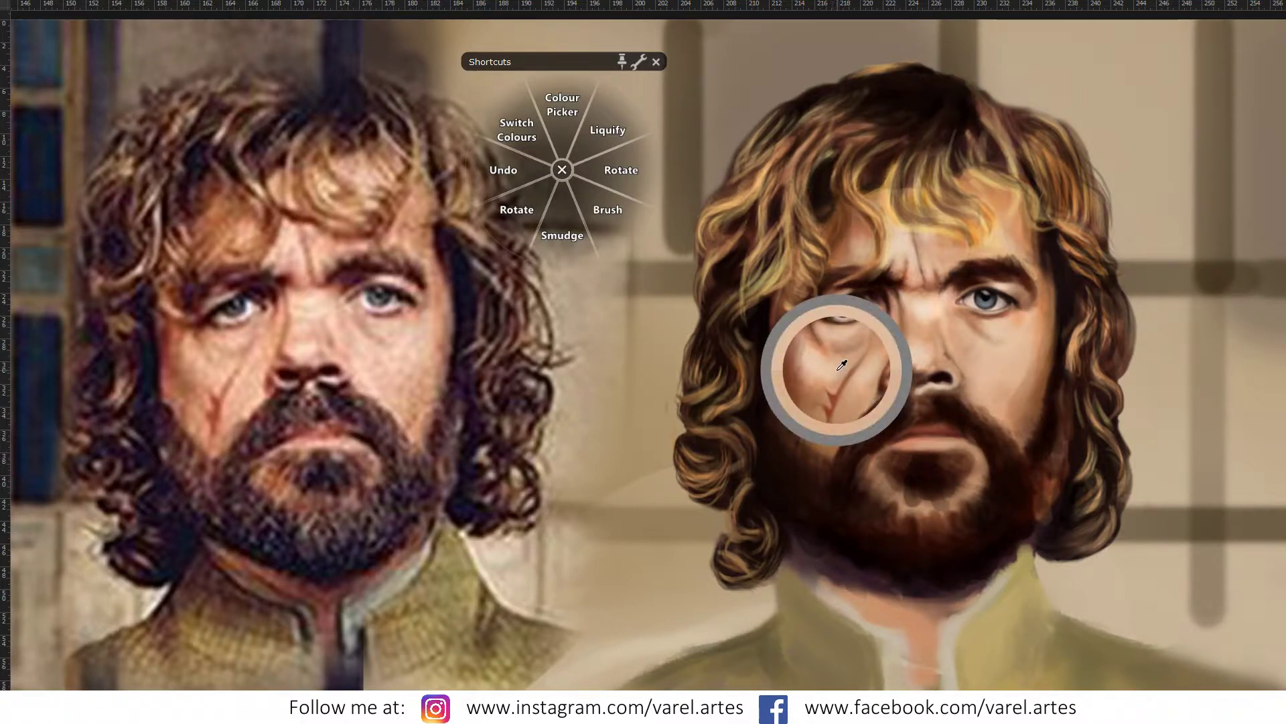
pyautogui.moveTo(821, 436); pyautogui.dragTo(823, 450)
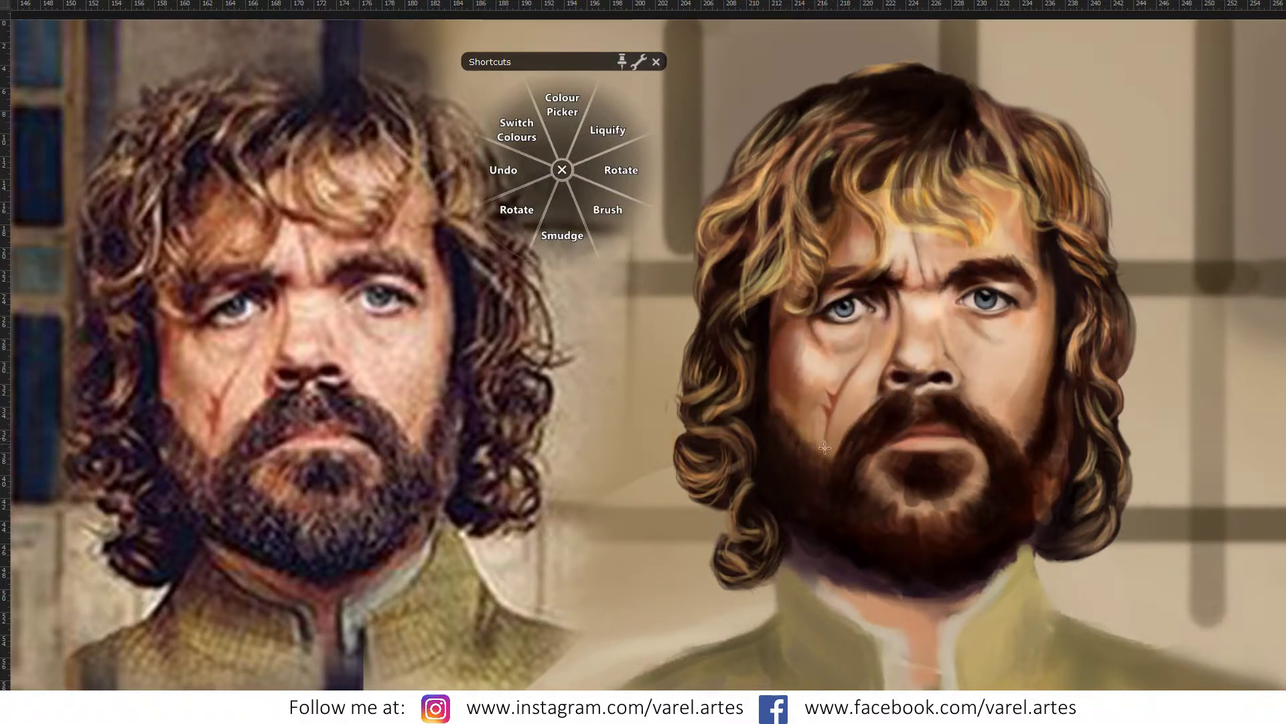
pyautogui.click(815, 402)
pyautogui.press('alt')
pyautogui.click(801, 424)
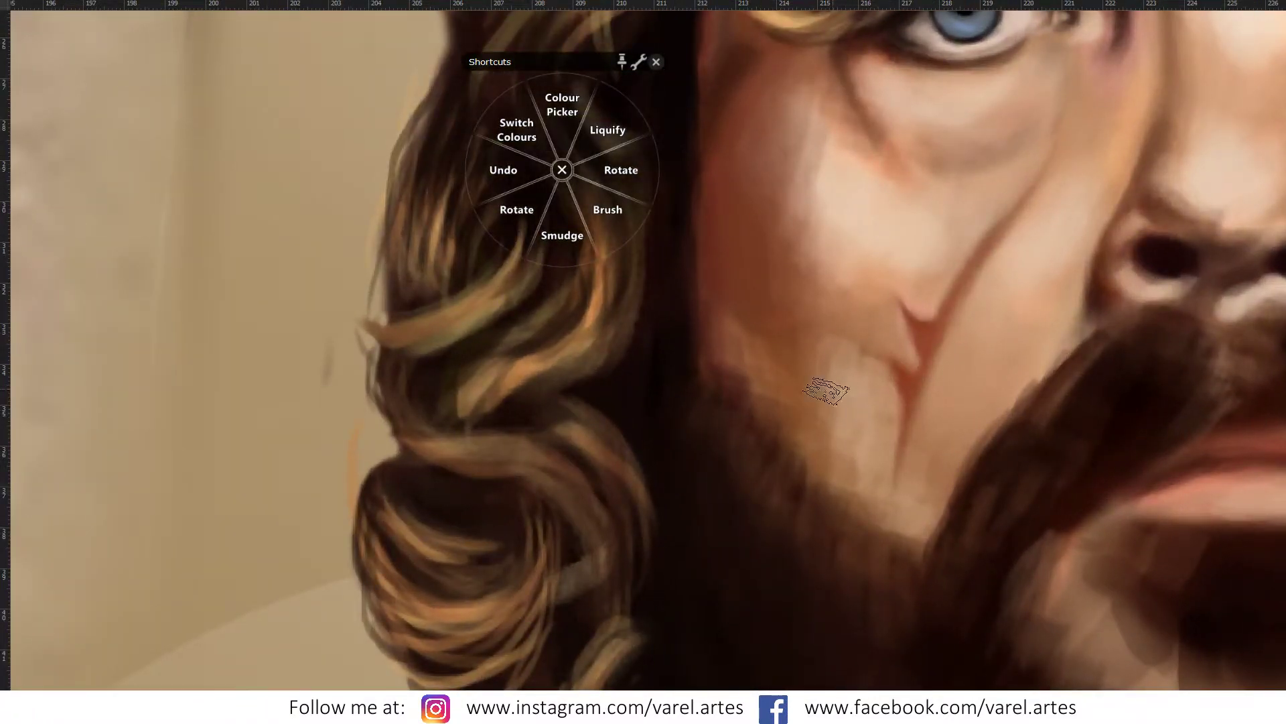
pyautogui.keyDown('alt'); pyautogui.click(842, 462); pyautogui.keyUp('alt')
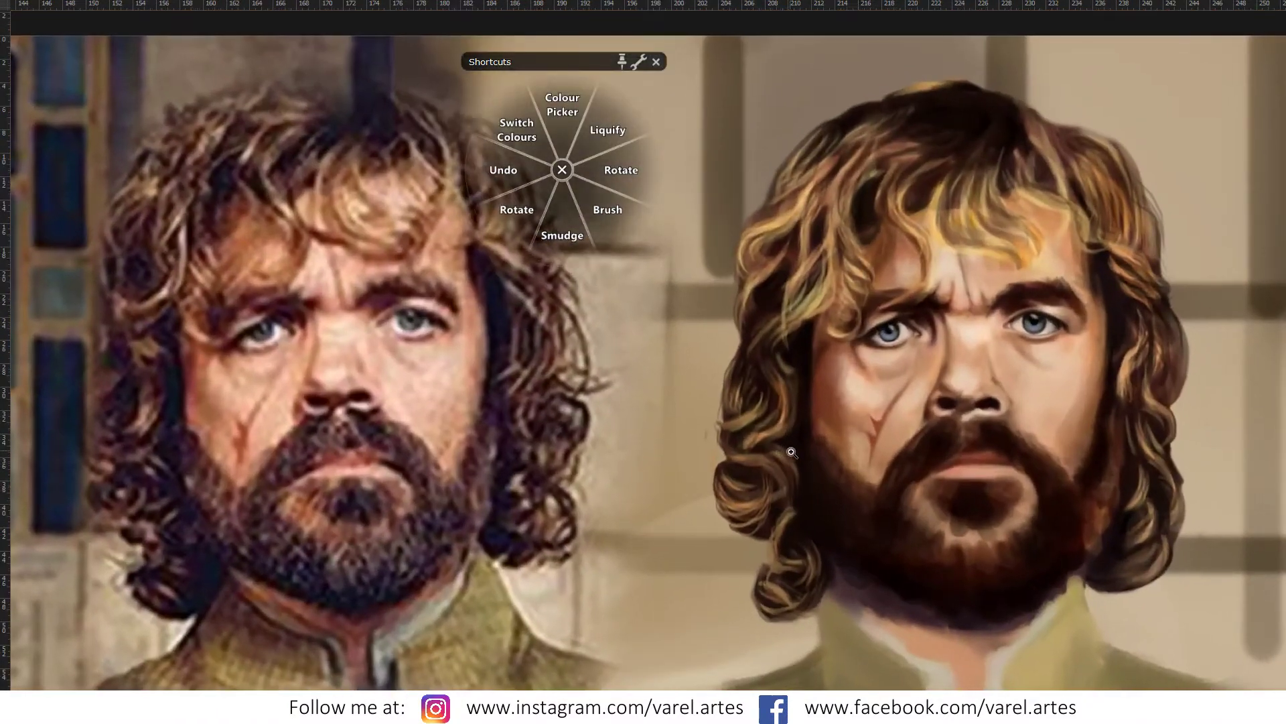
pyautogui.click(870, 430)
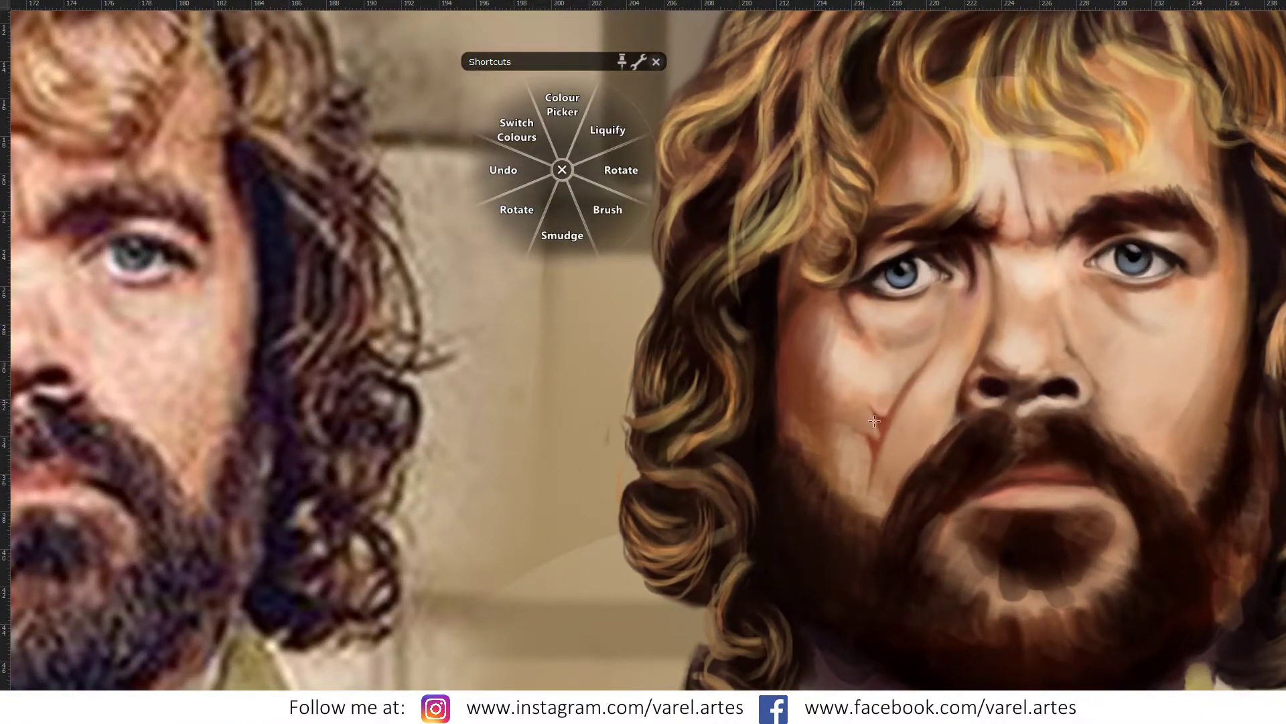
# Step: Add faint reddish strokes and a red dab around the scar, then view both portraits
pyautogui.click(846, 387)
pyautogui.moveTo(856, 432); pyautogui.dragTo(862, 421)
pyautogui.moveTo(854, 446)
pyautogui.mouseDown()
pyautogui.moveTo(802, 465)
pyautogui.moveTo(822, 444)
pyautogui.mouseUp()
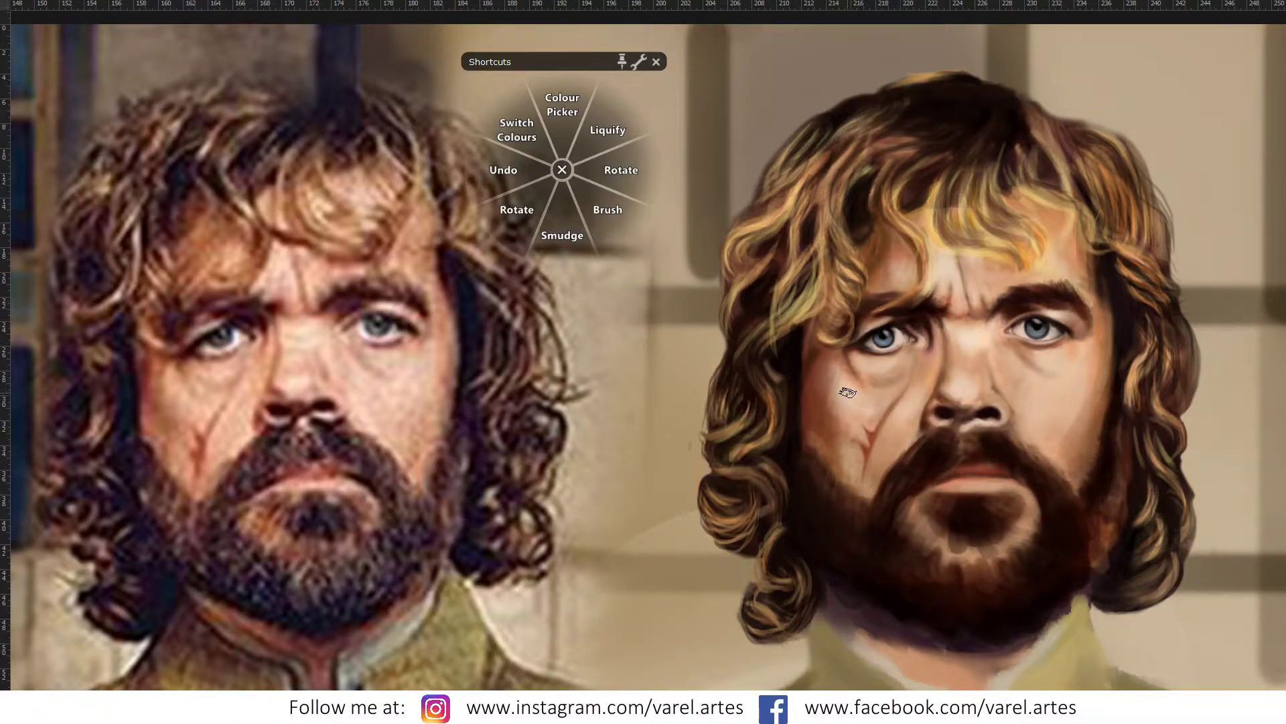
pyautogui.moveTo(844, 385); pyautogui.dragTo(869, 390)
pyautogui.moveTo(859, 374); pyautogui.dragTo(861, 374)
pyautogui.scroll(5, 892, 371)
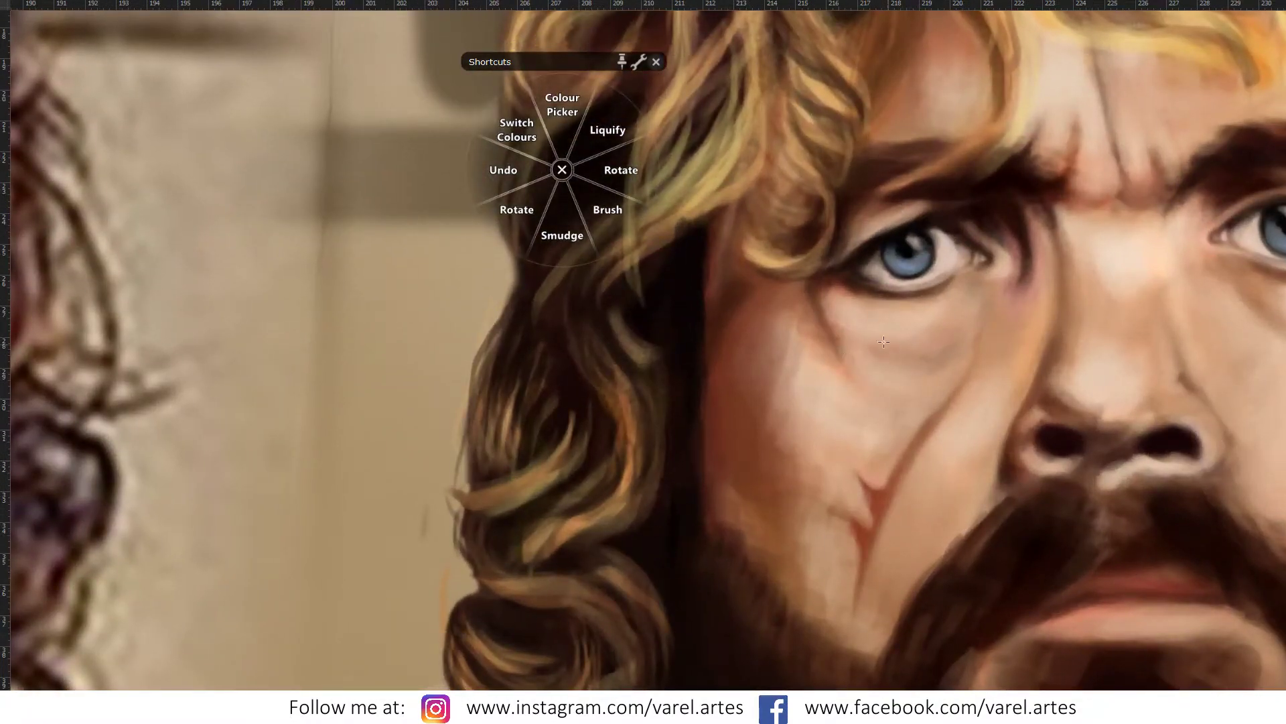
pyautogui.click(858, 372)
pyautogui.hotkey('ctrl', '0')
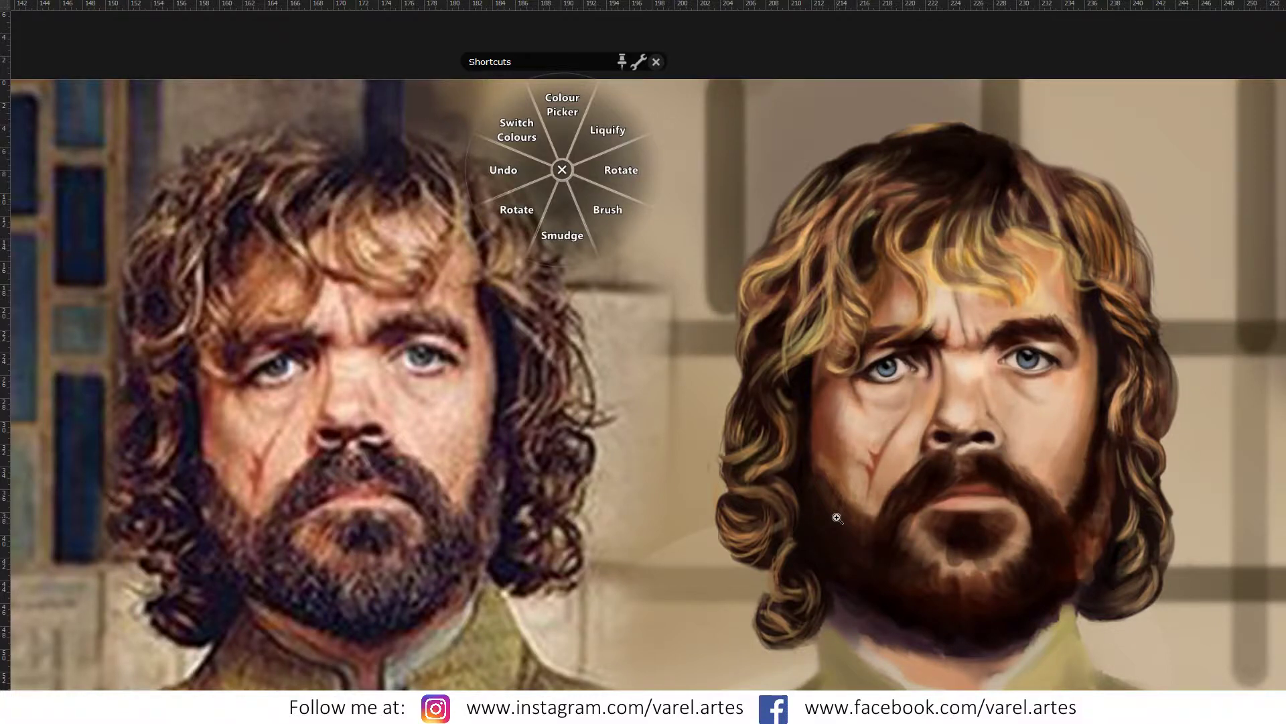
# Step: Sample colours around the eye corner and lighten the edge of the hair curl
pyautogui.click(883, 387)
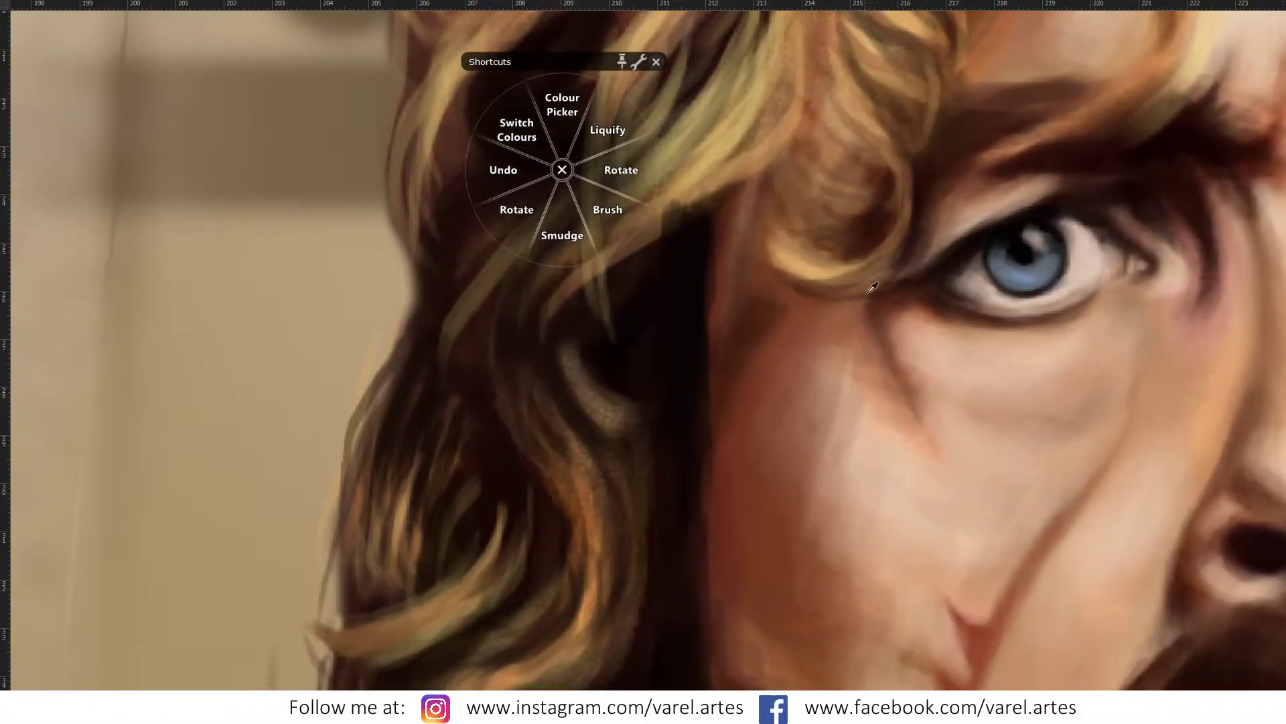
pyautogui.keyDown('alt'); pyautogui.click(851, 314); pyautogui.keyUp('alt')
pyautogui.moveTo(902, 232)
pyautogui.mouseDown()
pyautogui.moveTo(894, 268)
pyautogui.moveTo(857, 311)
pyautogui.mouseUp()
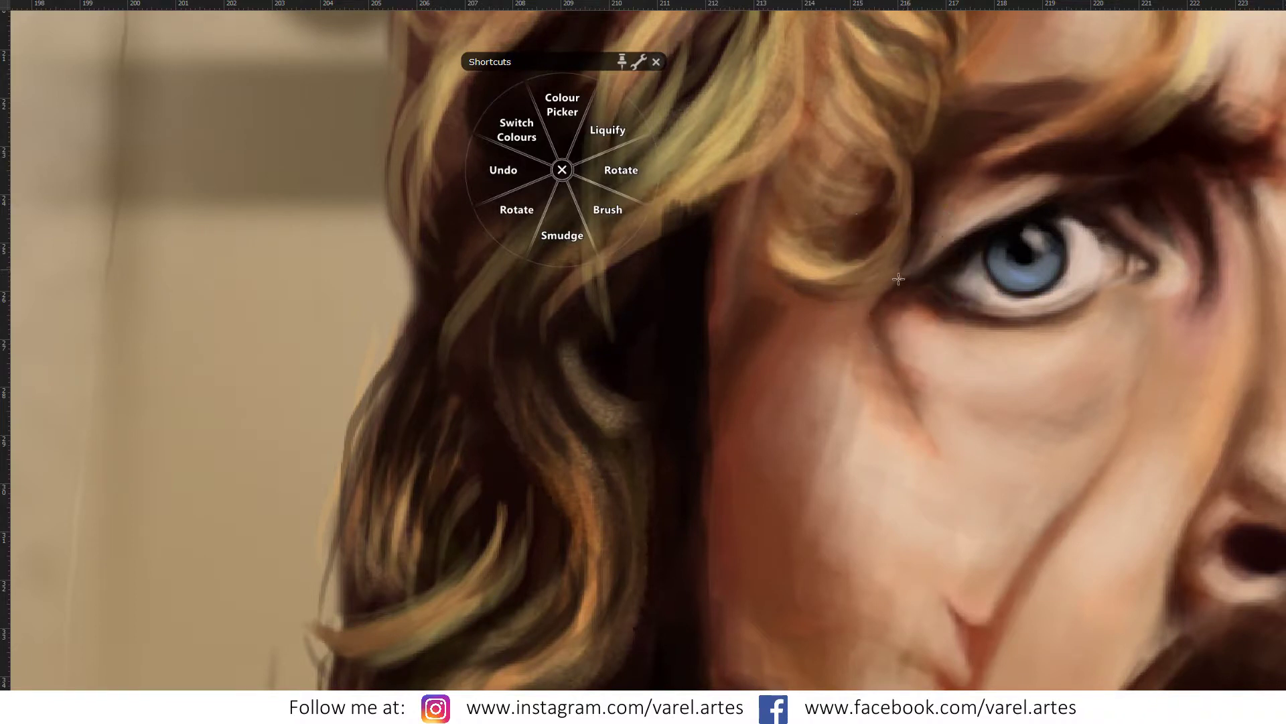
pyautogui.click(918, 265)
pyautogui.click(911, 288)
pyautogui.scroll(-5, 879, 327)
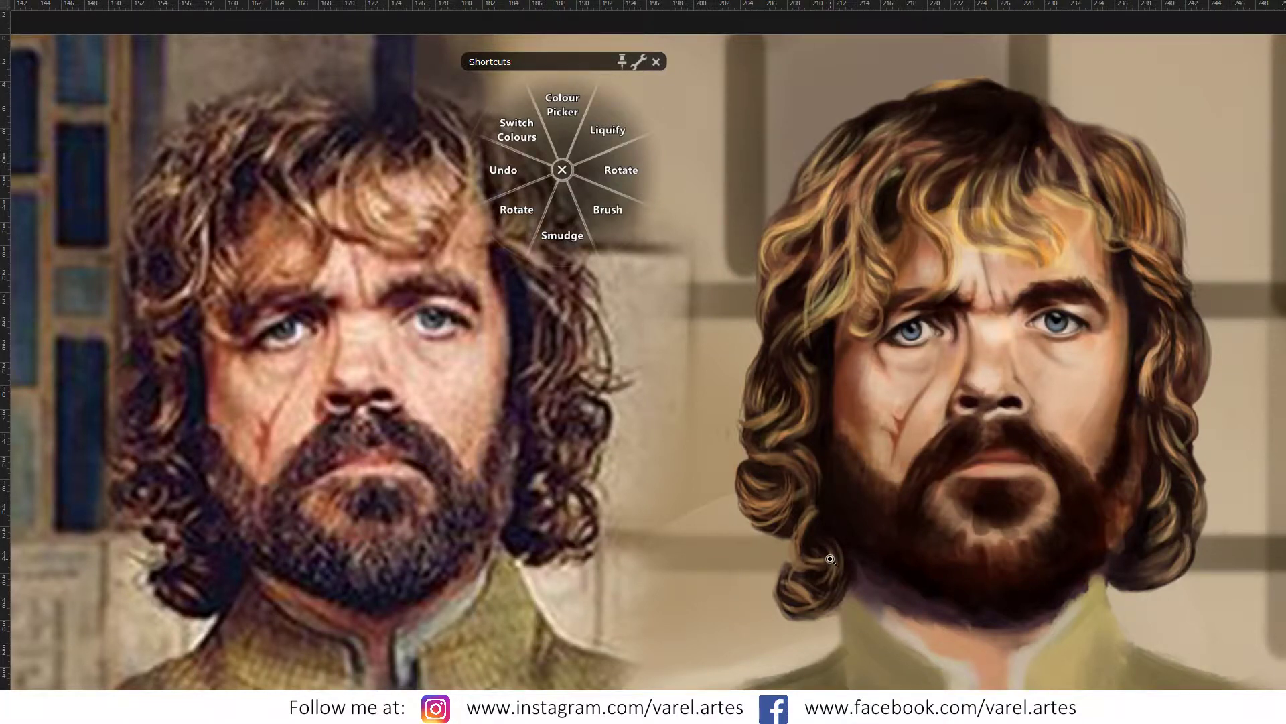
pyautogui.scroll(5, 894, 345)
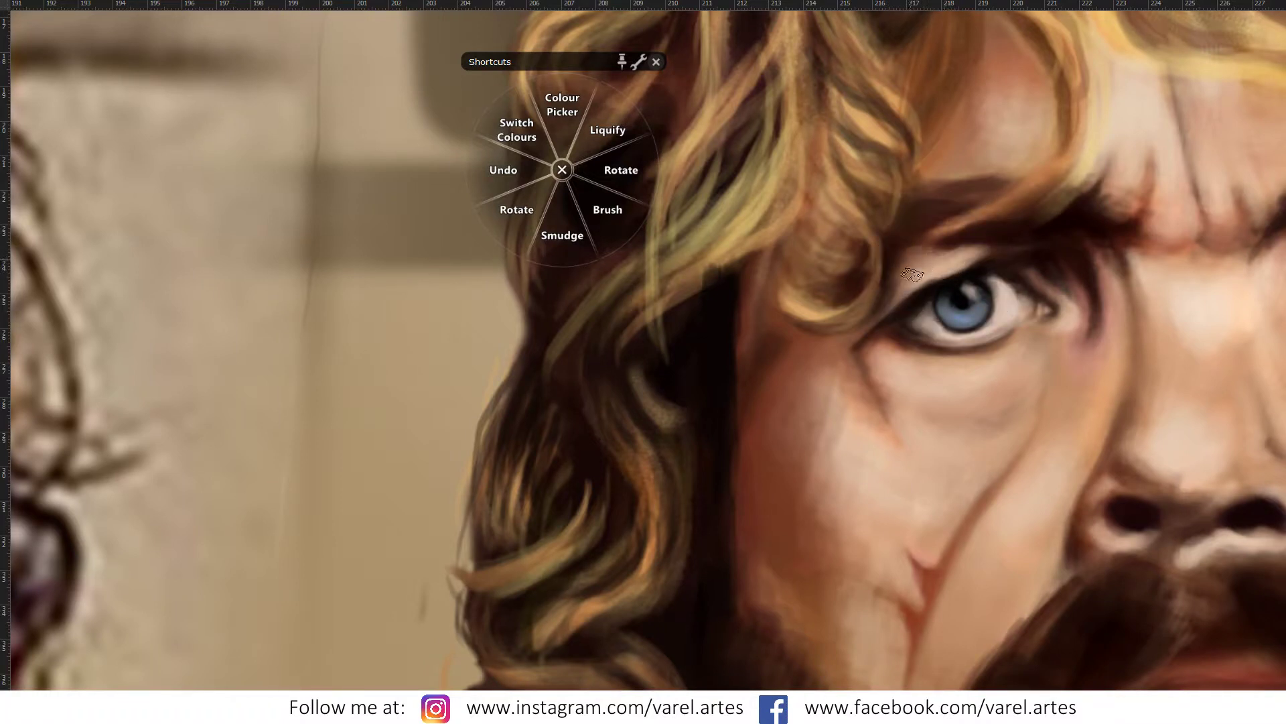
# Step: Darken the eyebrow's lower edge, then sample hair brown and shrink the brush to 4 px
pyautogui.hotkey('ctrl', '0')
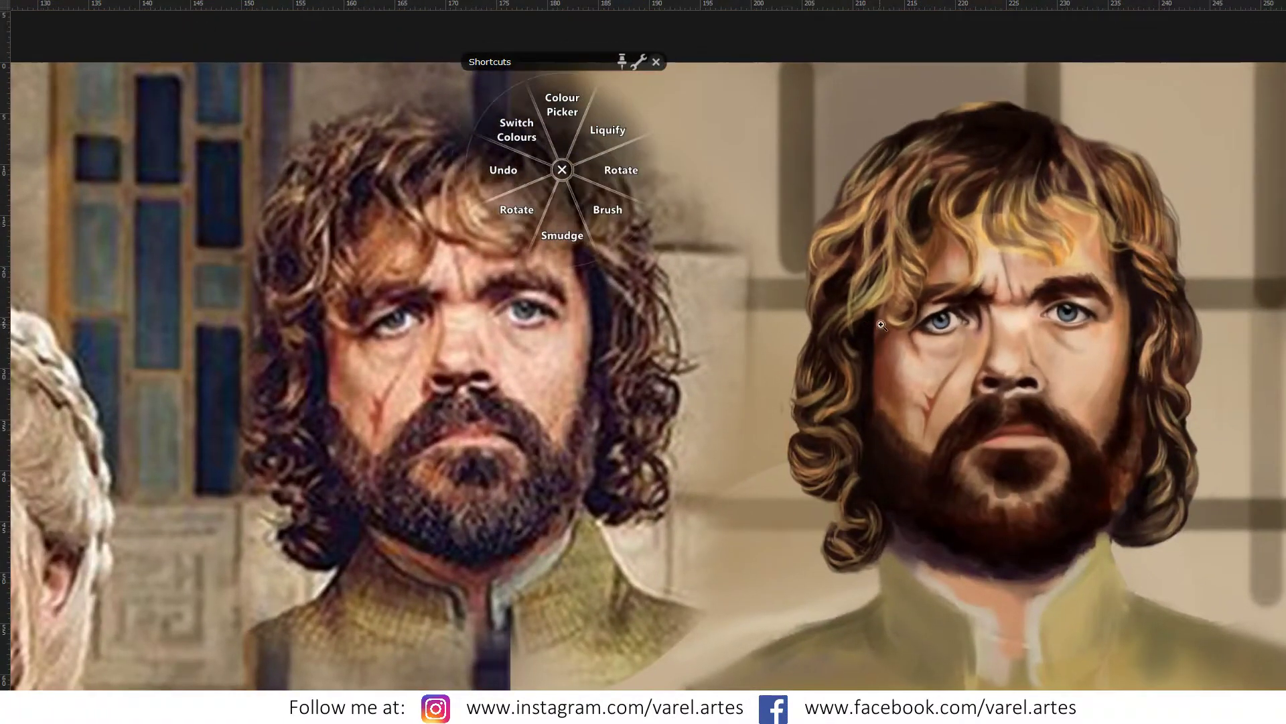
pyautogui.moveTo(864, 323); pyautogui.dragTo(946, 291)
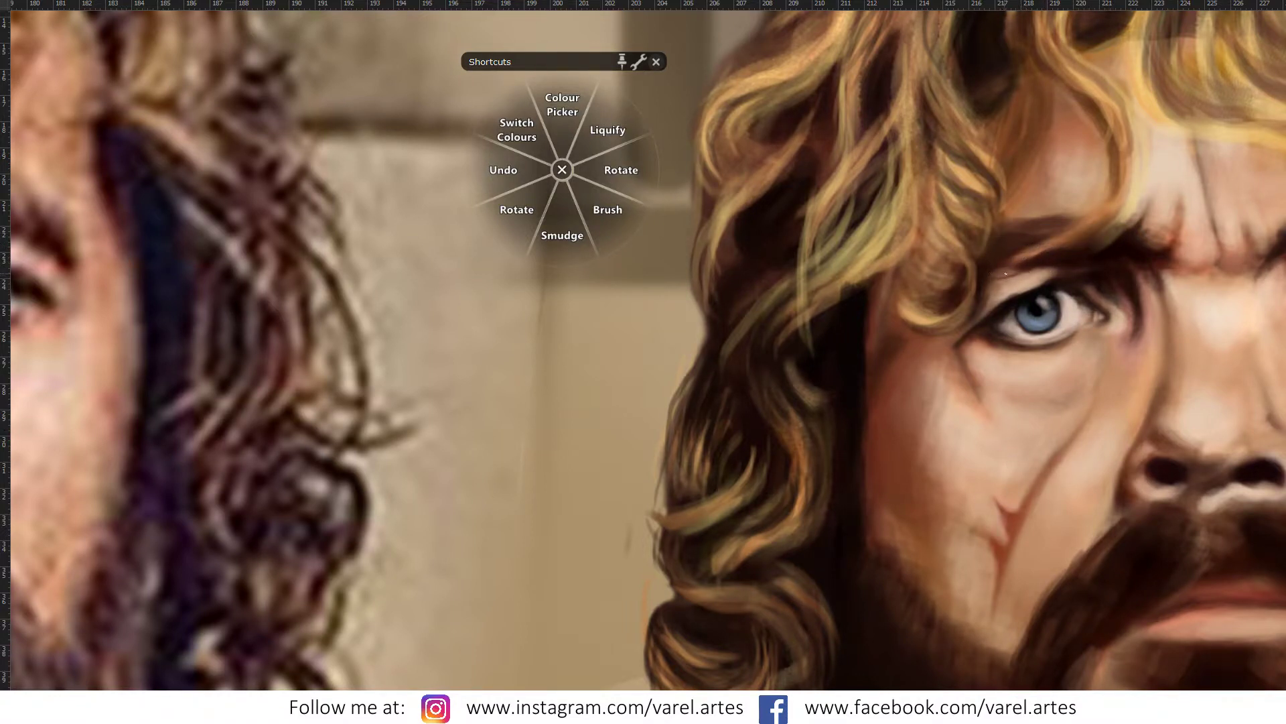
pyautogui.moveTo(1010, 268)
pyautogui.mouseDown()
pyautogui.moveTo(1032, 271)
pyautogui.moveTo(982, 273)
pyautogui.moveTo(958, 201)
pyautogui.mouseUp()
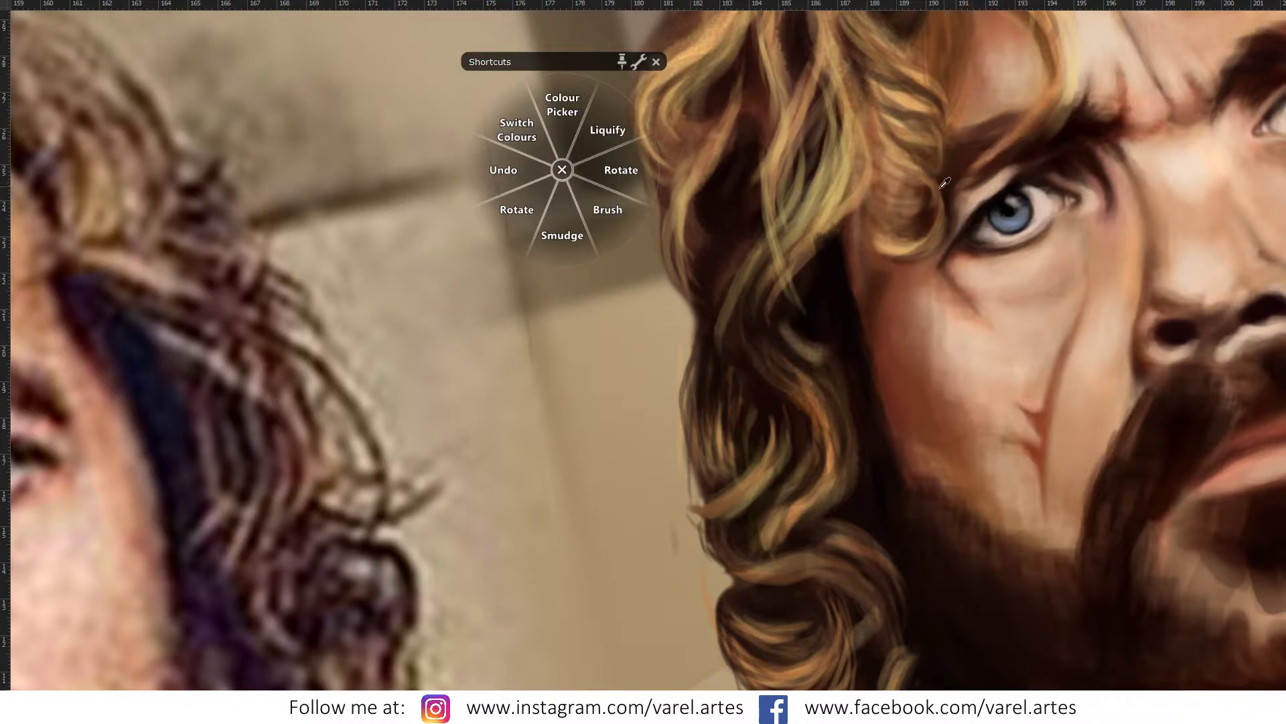
pyautogui.click(899, 163)
pyautogui.press('[')
# Step: Choose the flat bristle brush from the brush presets
pyautogui.rightClick(997, 161)
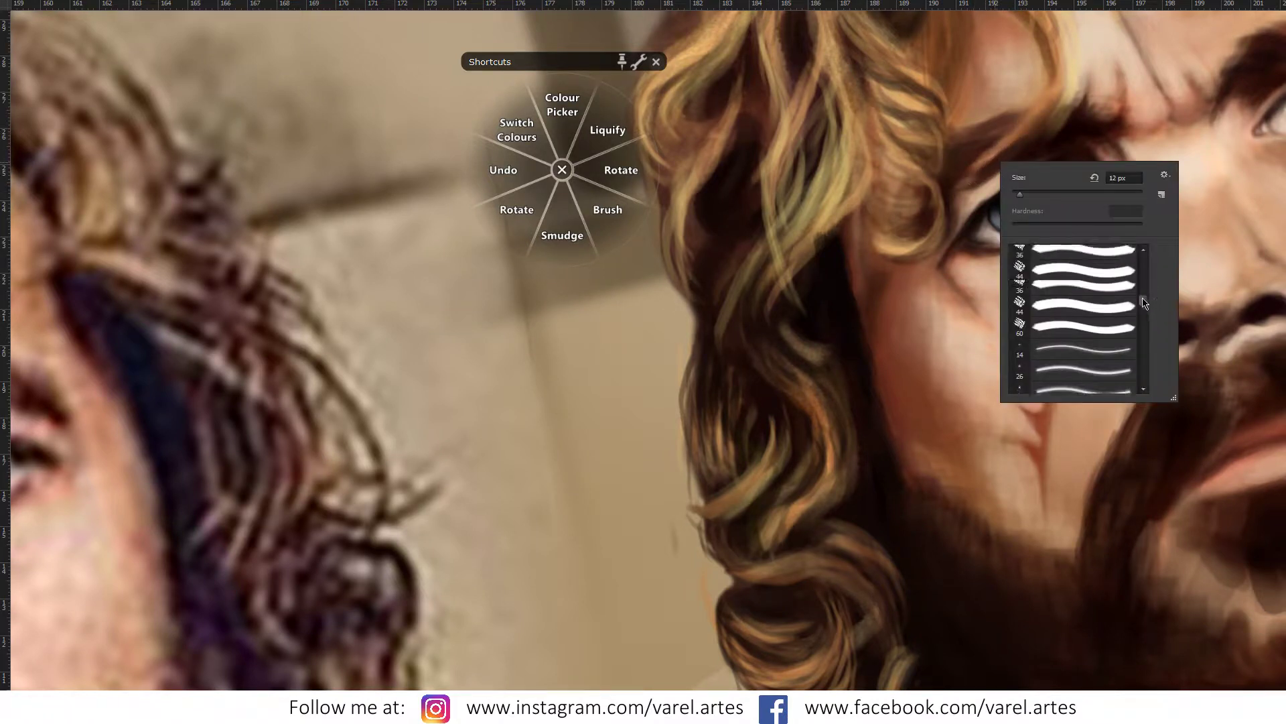
pyautogui.moveTo(1143, 300); pyautogui.dragTo(1143, 265)
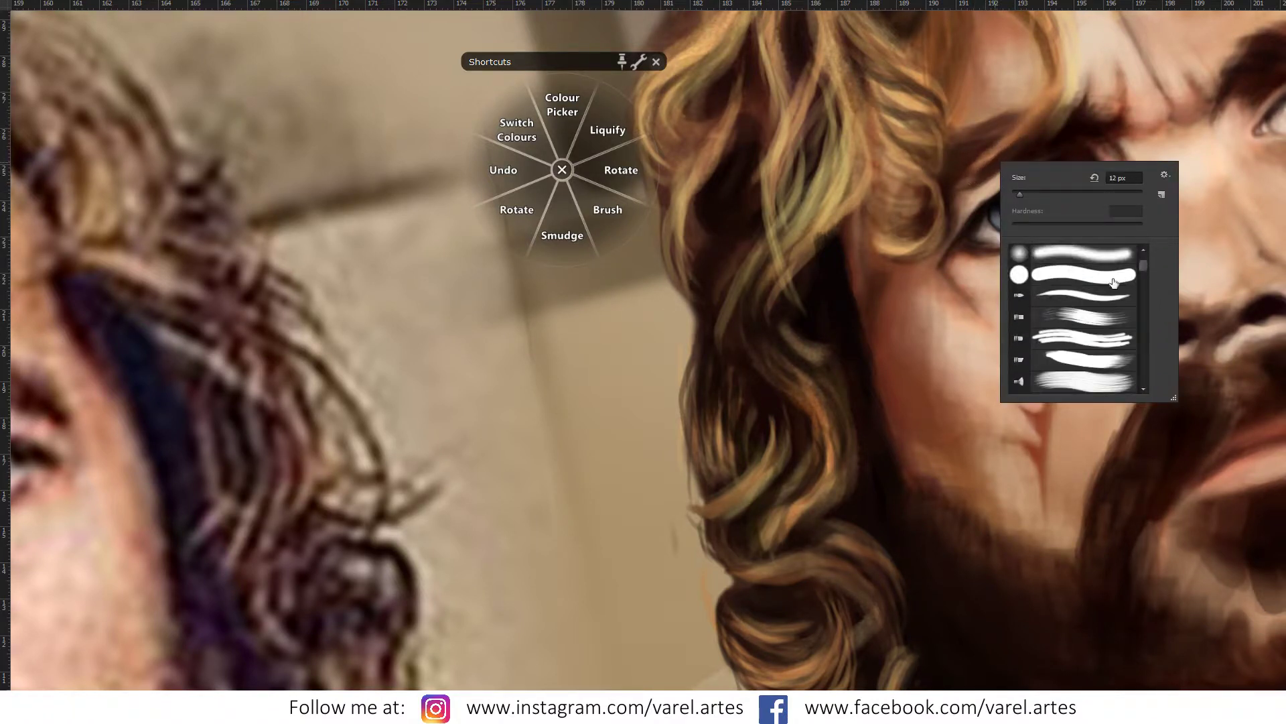
pyautogui.click(1109, 295)
pyautogui.click(1065, 317)
pyautogui.press('Return')
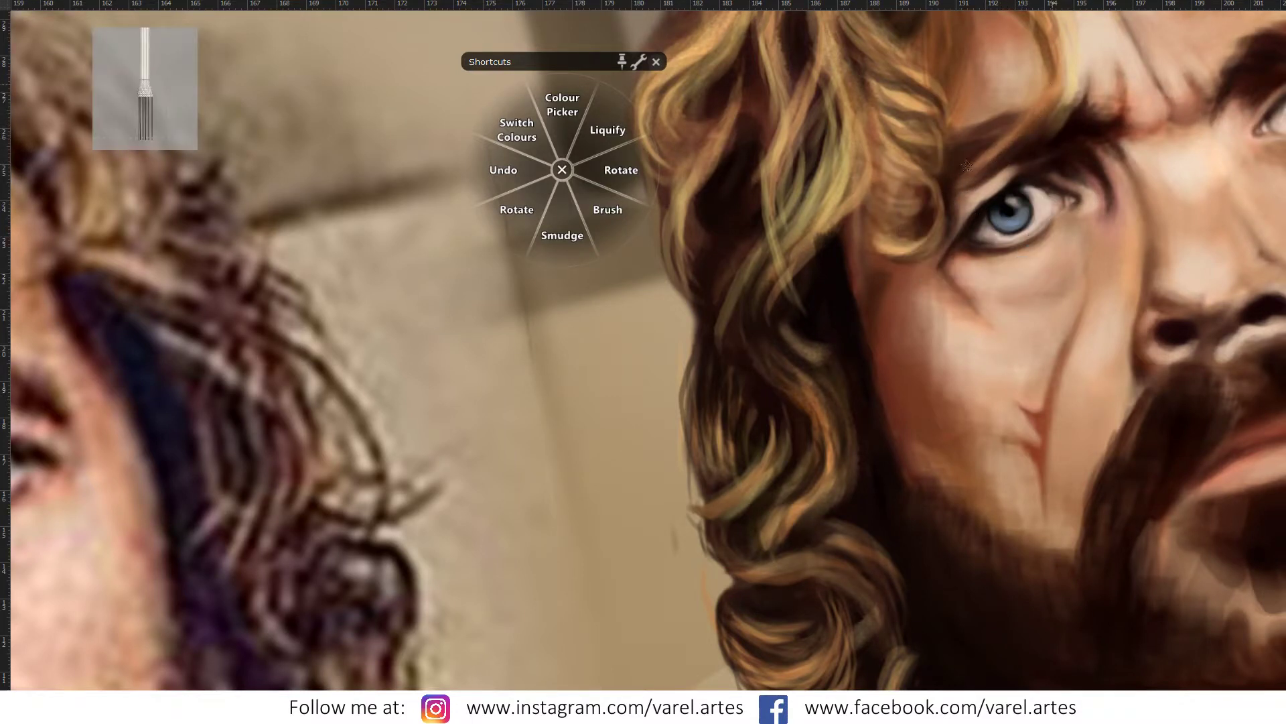
# Step: Rotate the canvas back to level and zoom out to show the full figures beside the reference
pyautogui.scroll(3, 1019, 201)
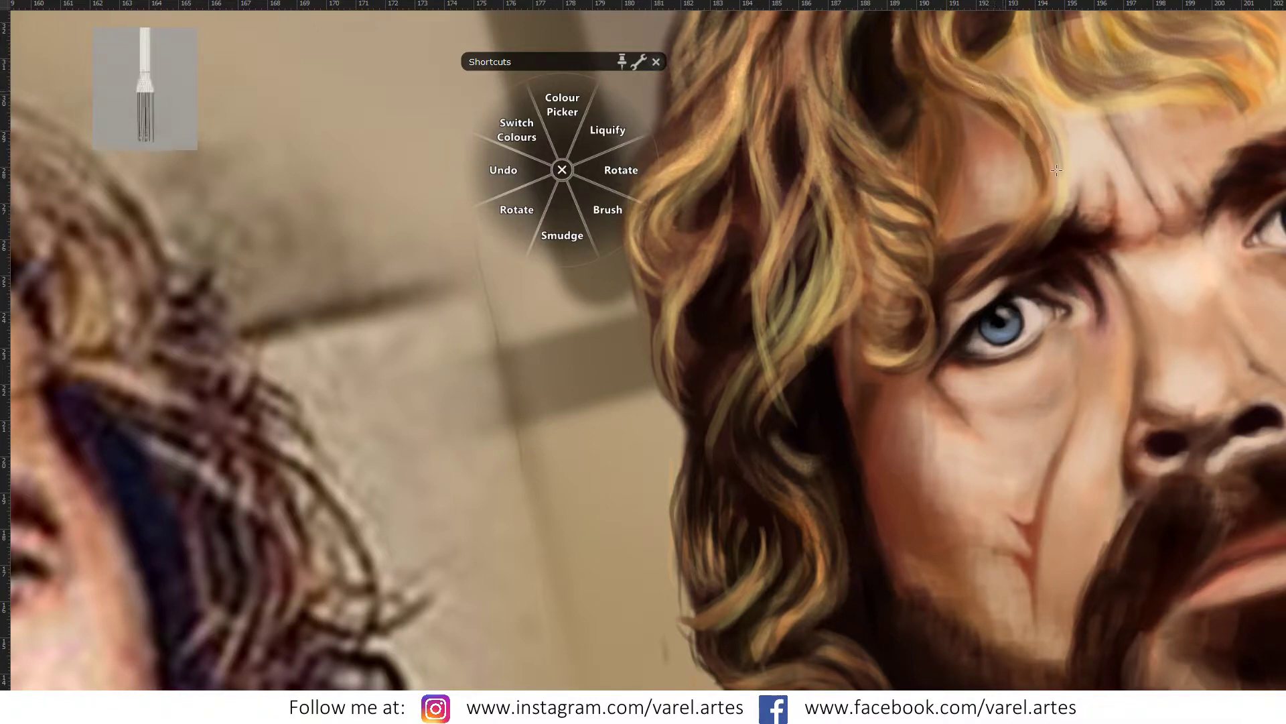
pyautogui.scroll(-2, 998, 265)
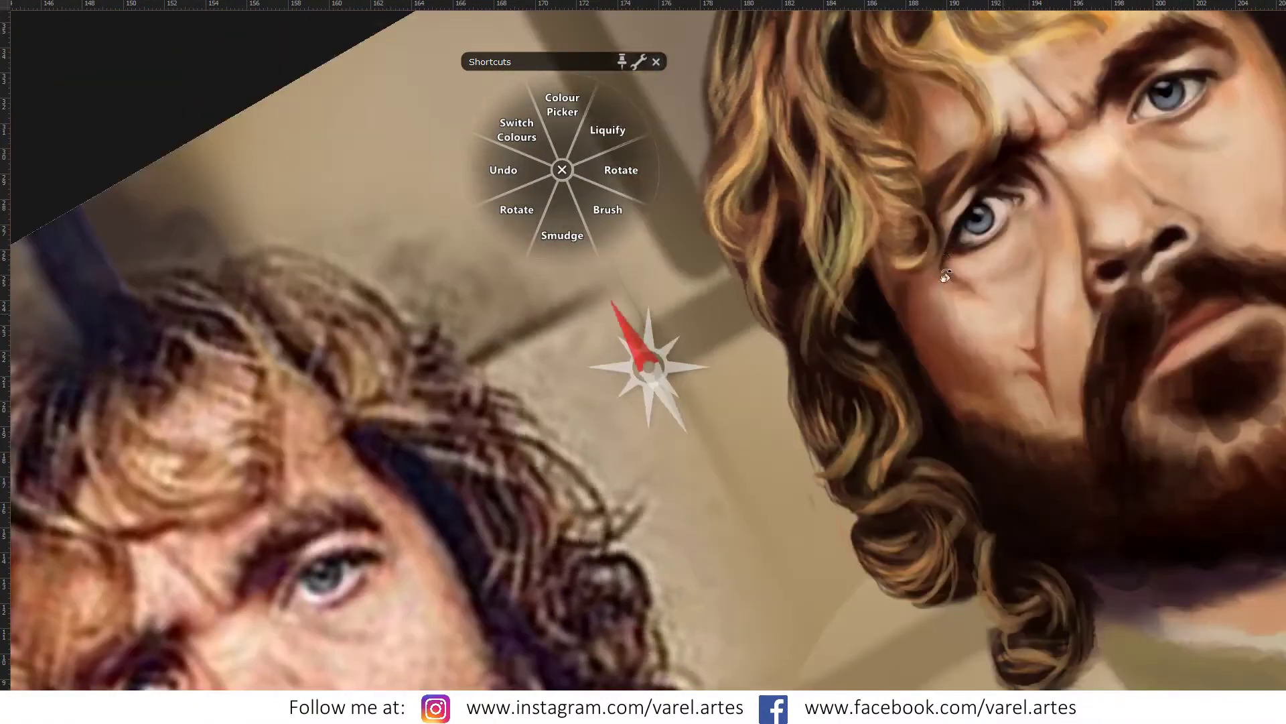
pyautogui.moveTo(997, 263); pyautogui.dragTo(952, 343)
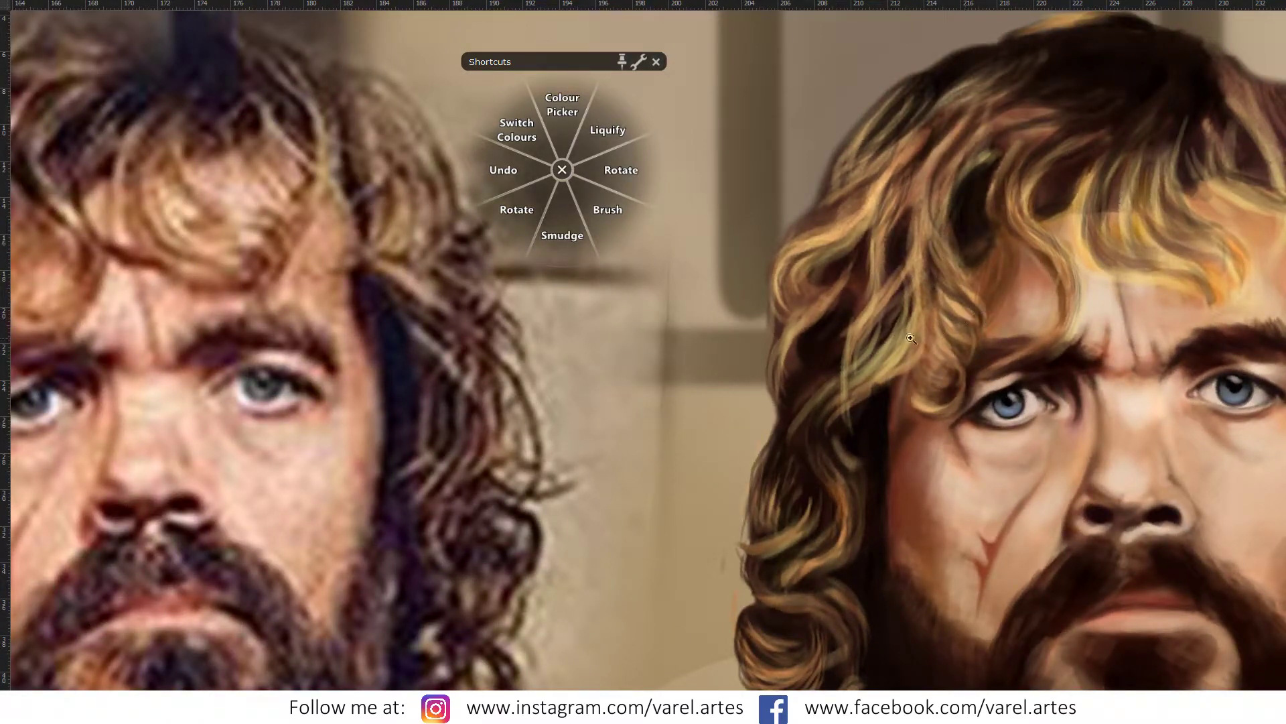
pyautogui.scroll(-2, 912, 338)
pyautogui.scroll(-2, 912, 348)
pyautogui.scroll(-2, 910, 375)
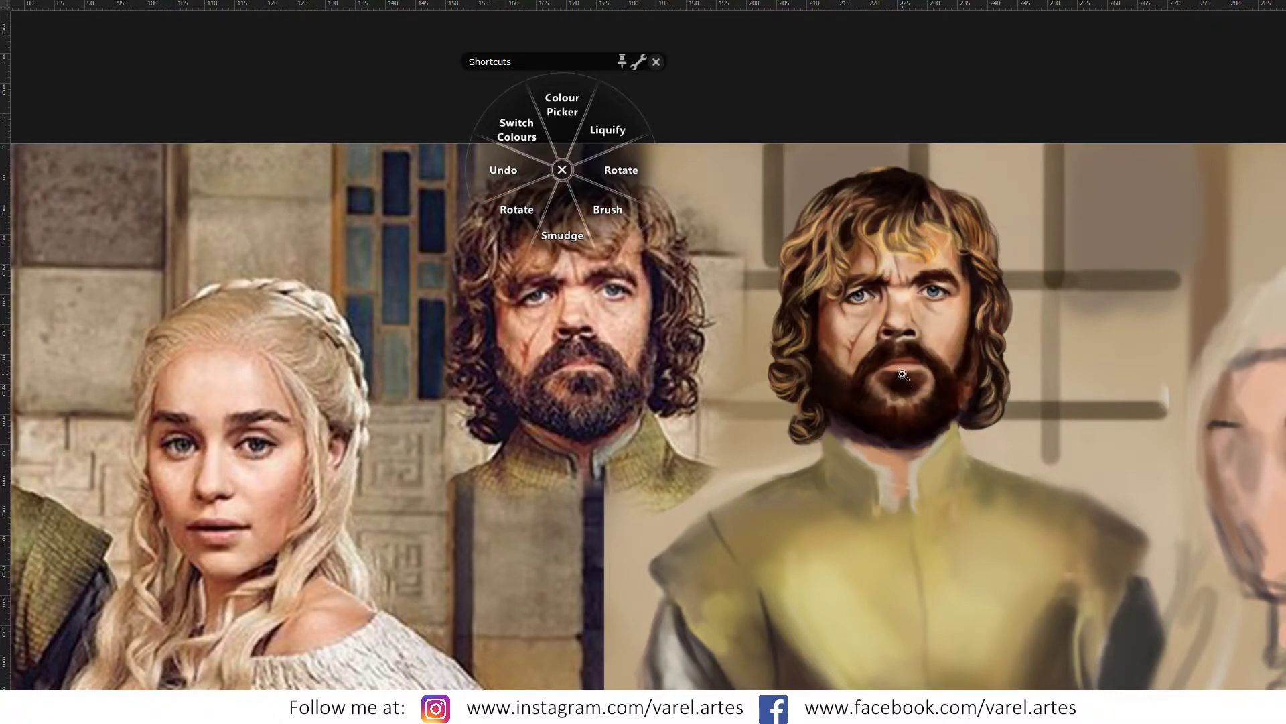
# Step: Sample colours from the painted face and zoom in on it
pyautogui.scroll(2, 940, 313)
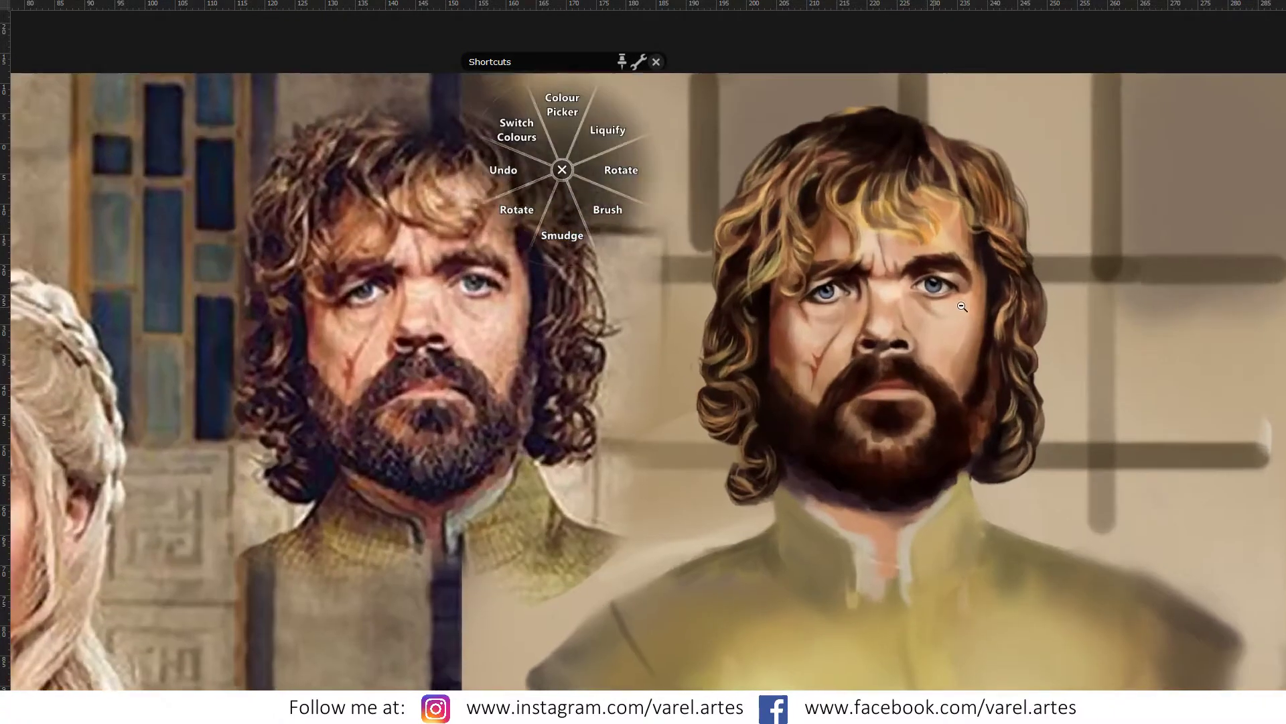
pyautogui.scroll(1, 940, 313)
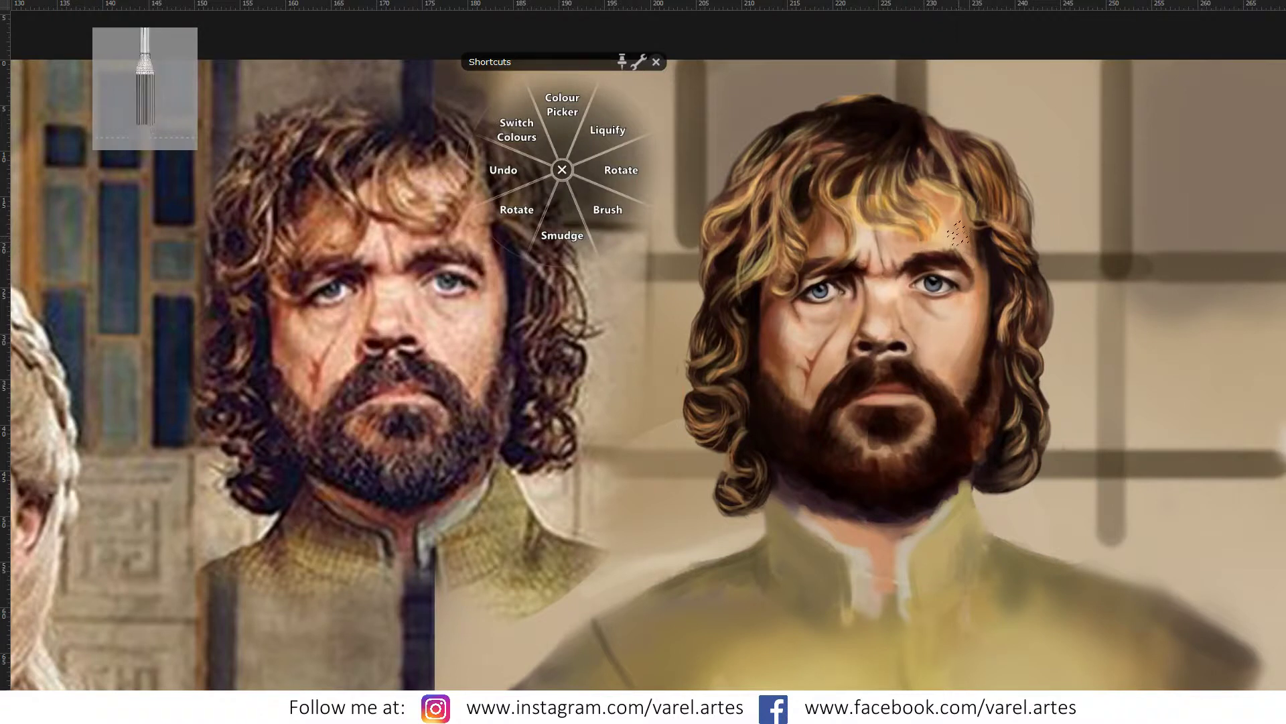
pyautogui.keyDown('alt'); pyautogui.click(965, 227); pyautogui.keyUp('alt')
pyautogui.keyDown('alt'); pyautogui.click(946, 235); pyautogui.keyUp('alt')
pyautogui.keyDown('alt'); pyautogui.click(883, 279); pyautogui.keyUp('alt')
pyautogui.click(977, 266)
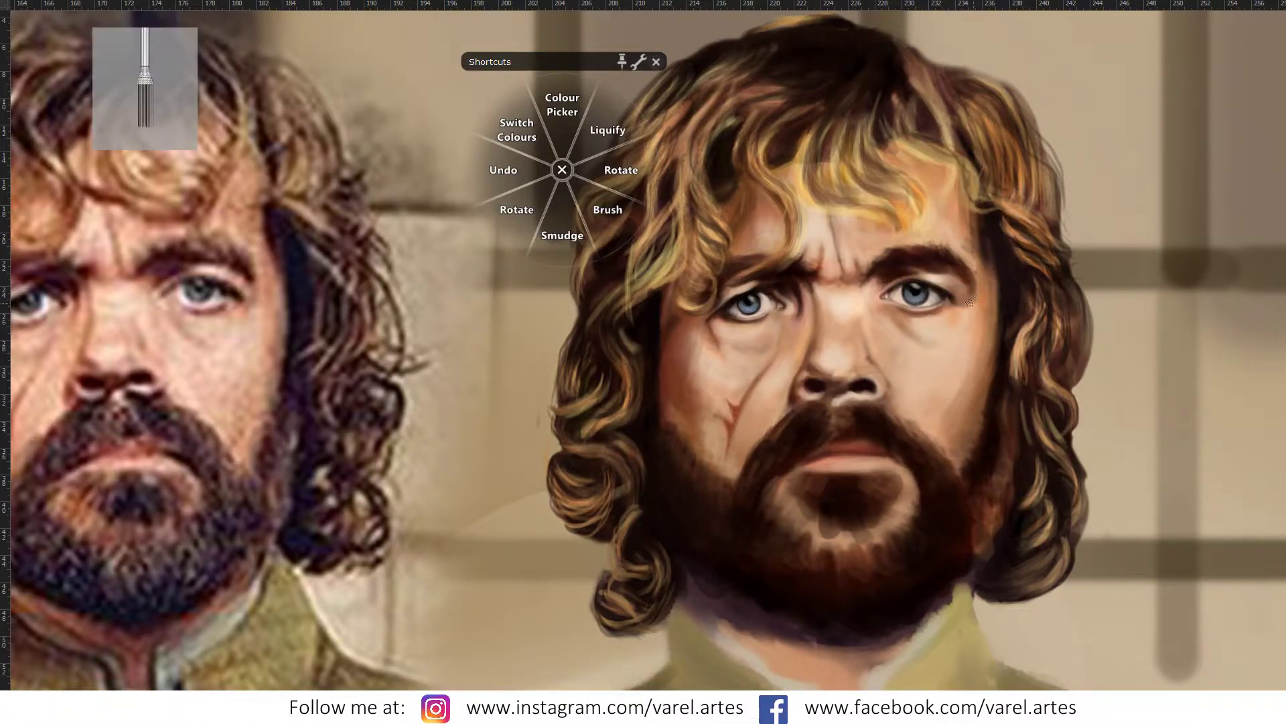
# Step: Sample the skin tone under the right eye and zoom out to both images with the Brush active
pyautogui.scroll(-3, 970, 302)
pyautogui.scroll(-1, 958, 264)
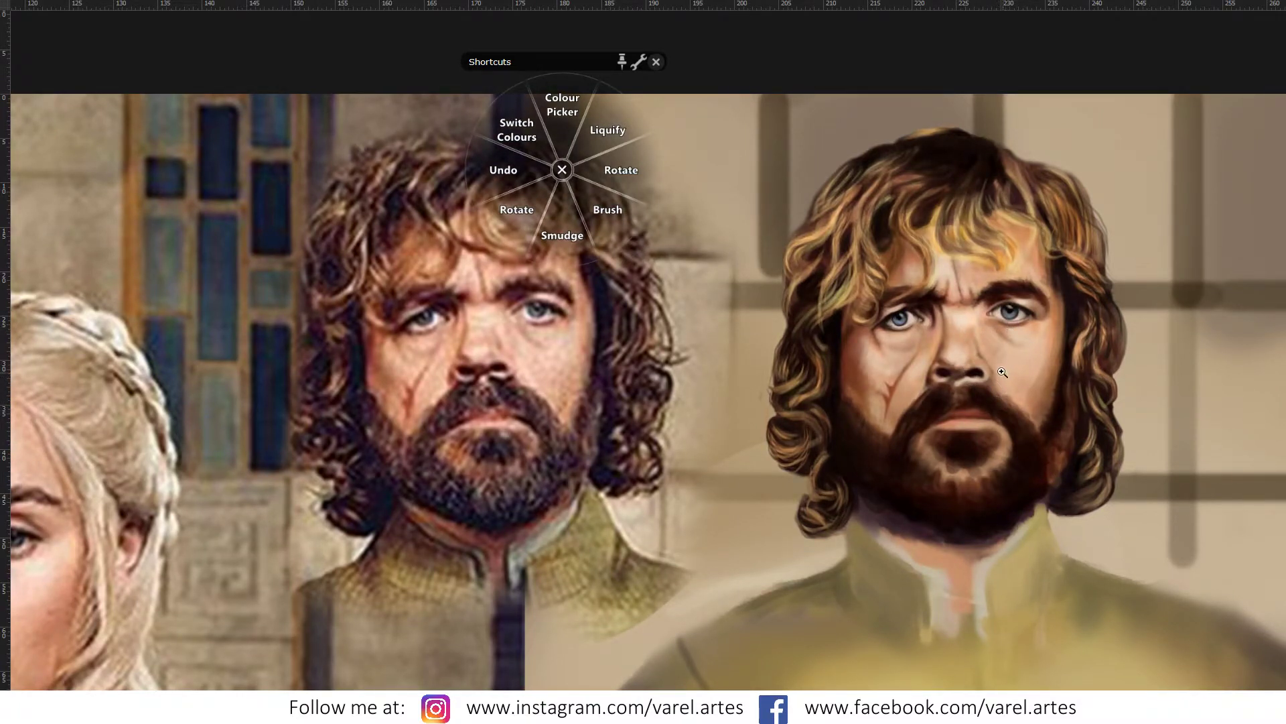
pyautogui.scroll(3, 997, 343)
pyautogui.scroll(1, 1012, 321)
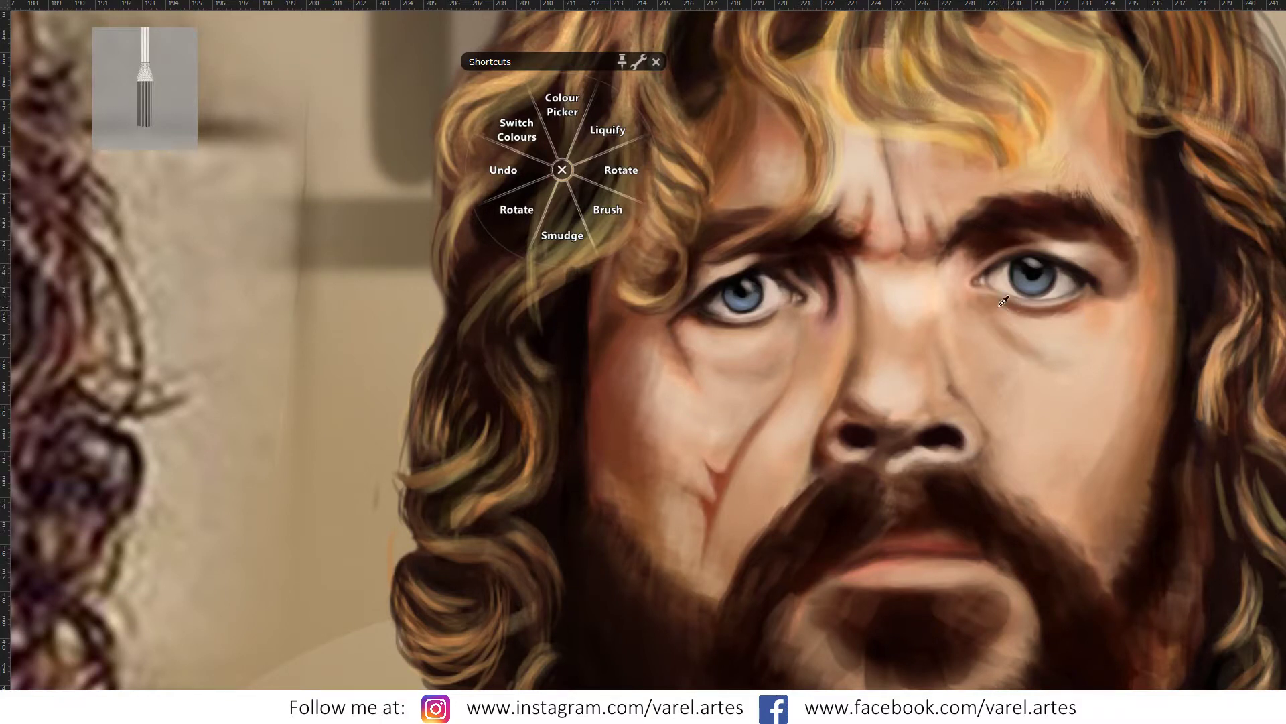
pyautogui.keyDown('alt'); pyautogui.click(1008, 308); pyautogui.keyUp('alt')
pyautogui.press('z')
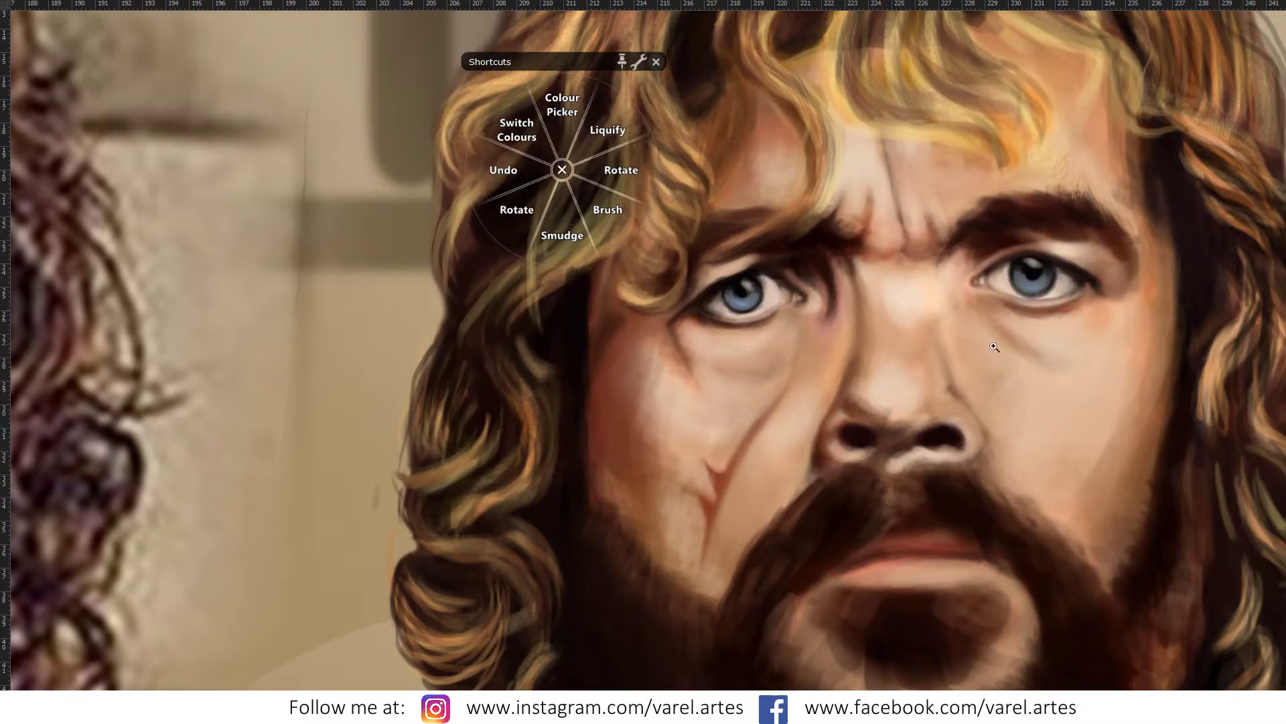
pyautogui.keyDown('alt'); pyautogui.click(995, 346); pyautogui.keyUp('alt')
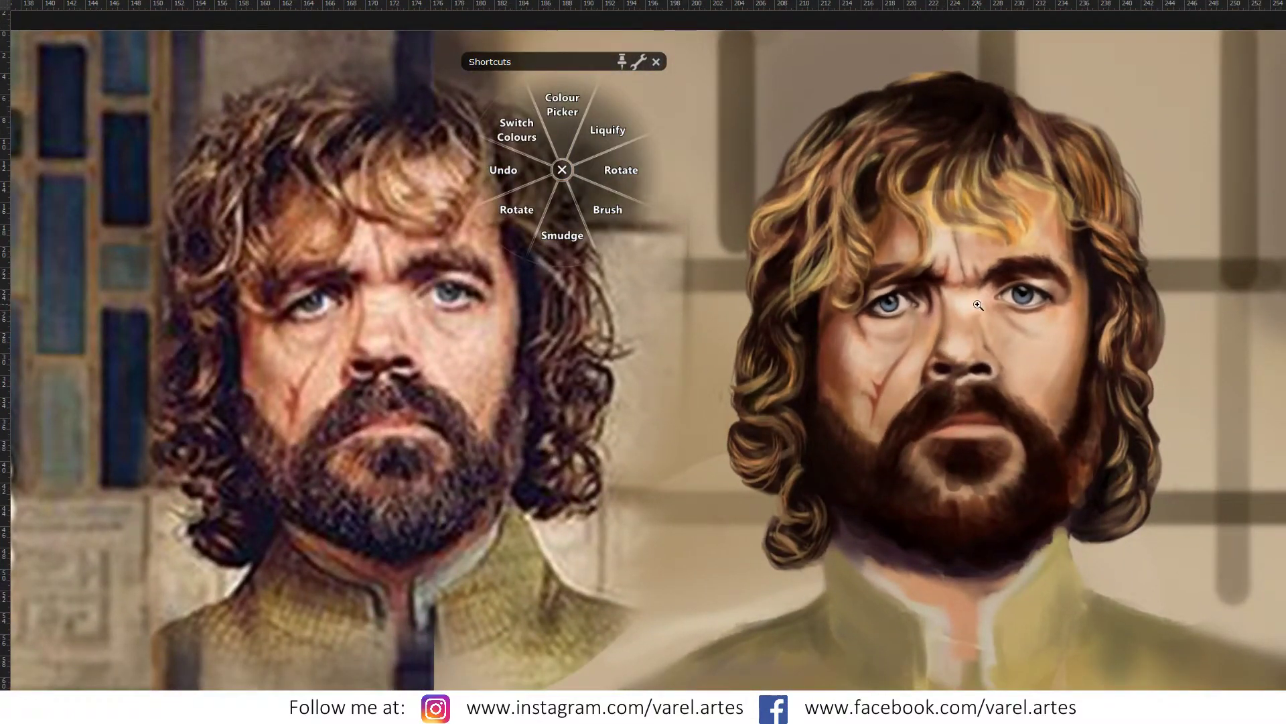
pyautogui.press('b')
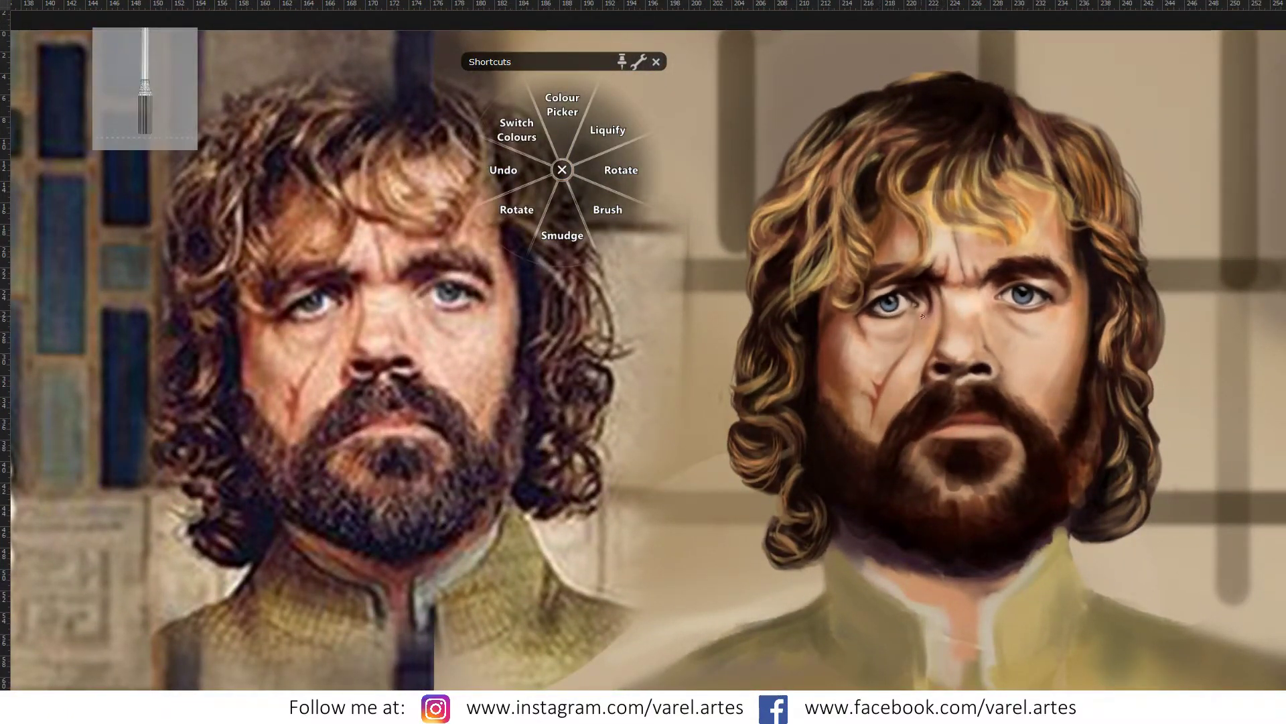
# Step: Sample the reference skin tone and adjust it to a pink f48698 paint colour
pyautogui.click(357, 346)
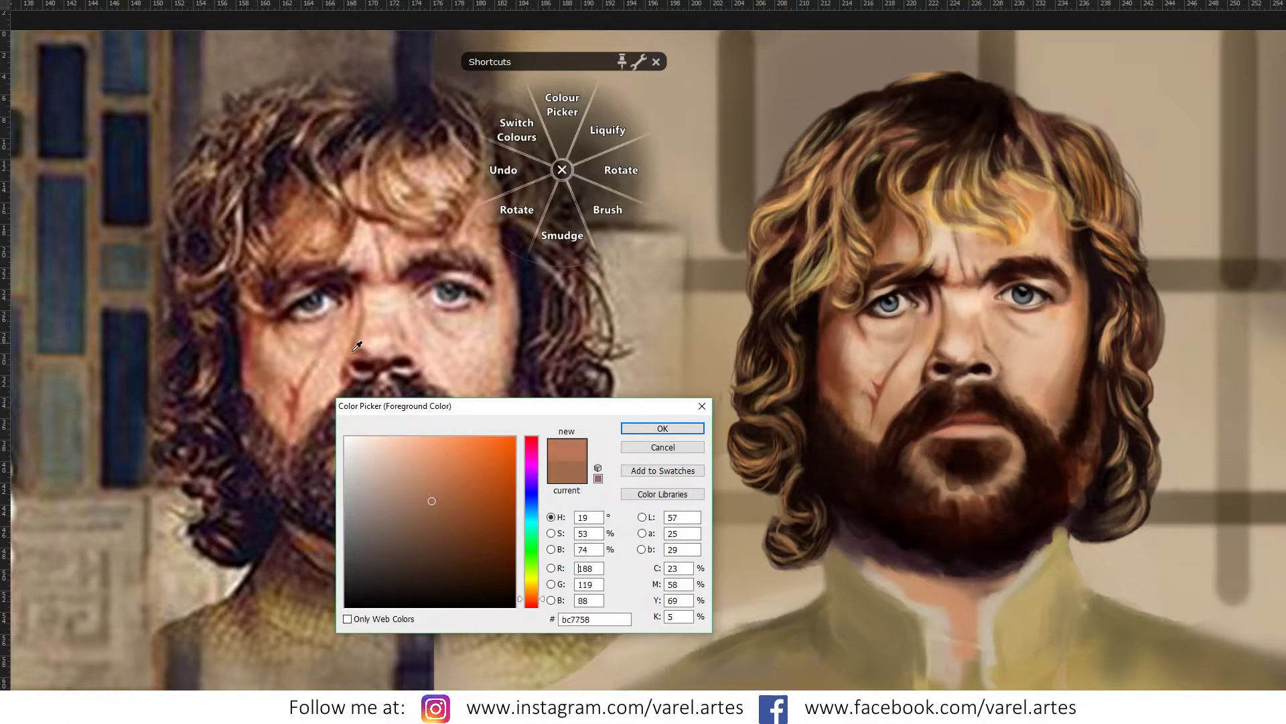
pyautogui.click(357, 346)
pyautogui.click(529, 595)
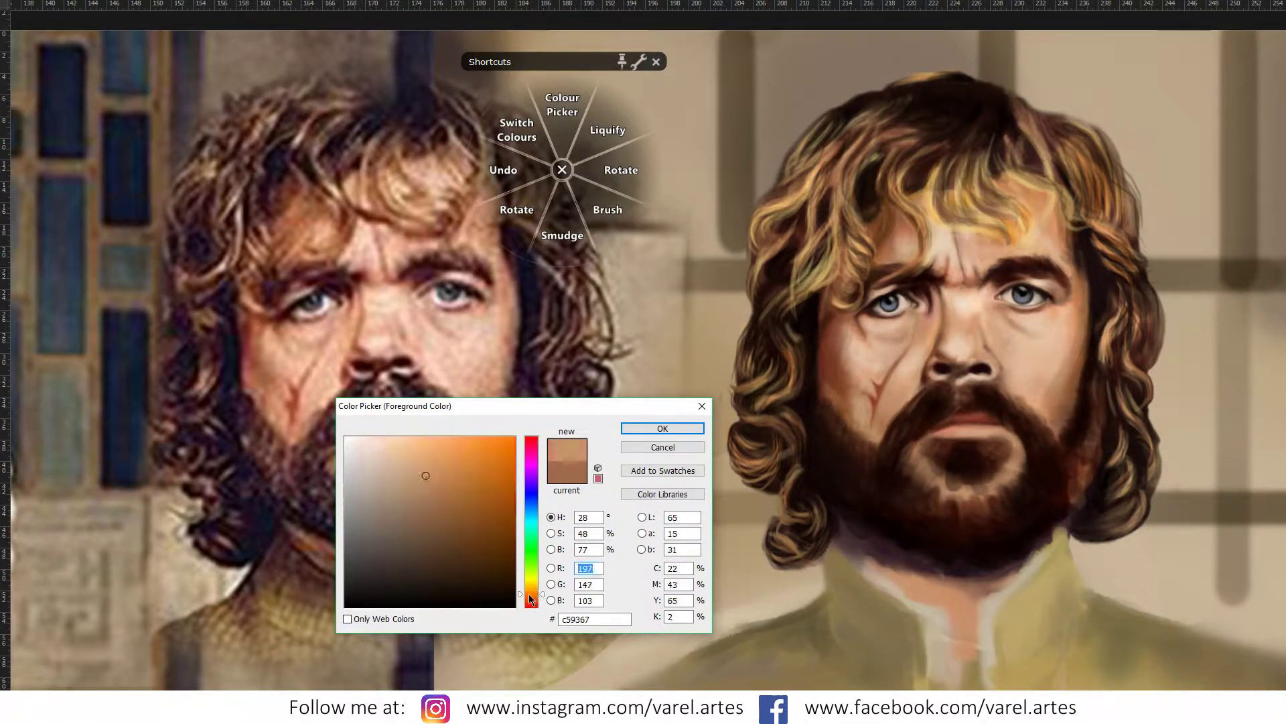
pyautogui.moveTo(530, 595); pyautogui.dragTo(529, 598)
pyautogui.moveTo(443, 446); pyautogui.dragTo(530, 441)
pyautogui.click(529, 450)
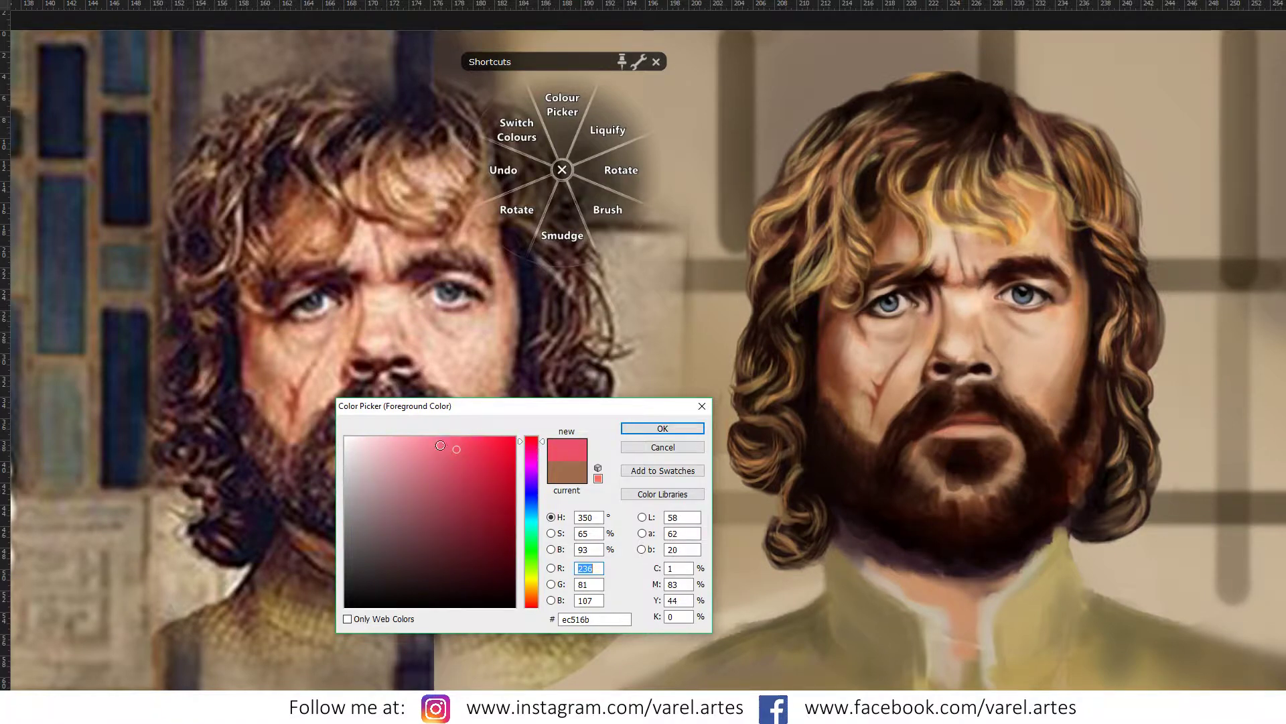
pyautogui.click(641, 433)
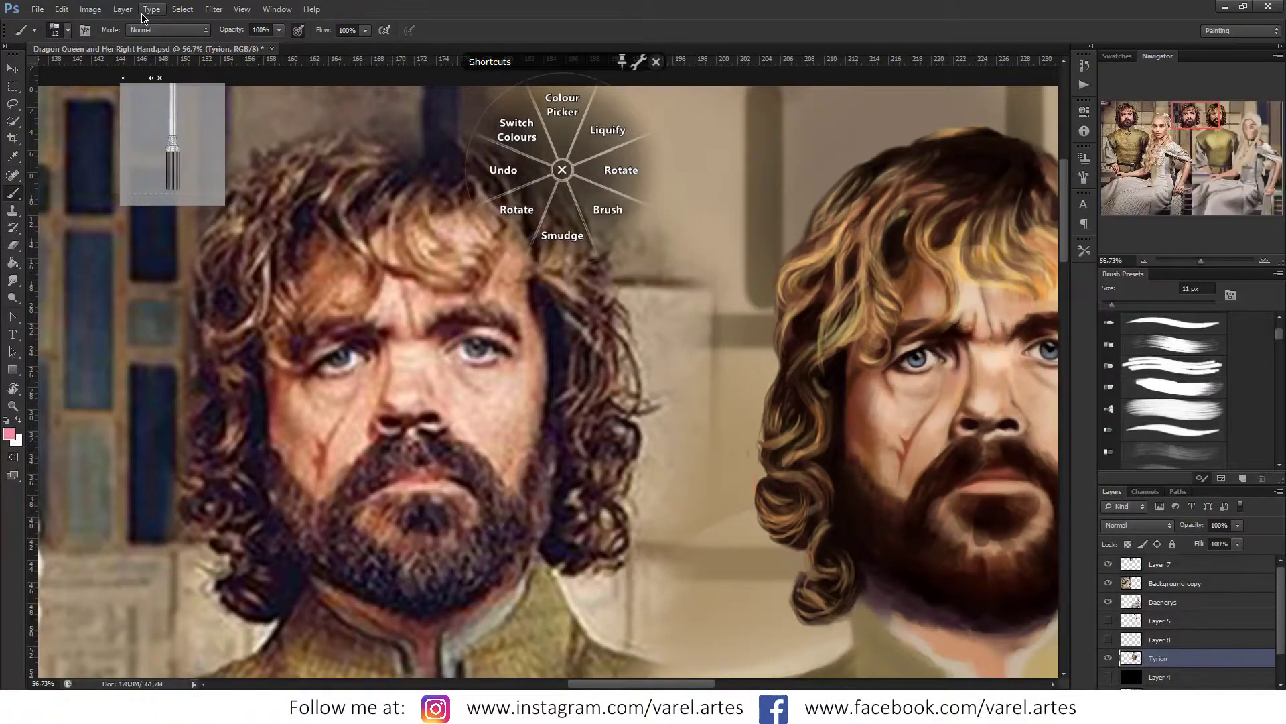
# Step: Set the brush blend mode to Linear Dodge (Add) and adjust its size
pyautogui.click(167, 29)
pyautogui.click(176, 193)
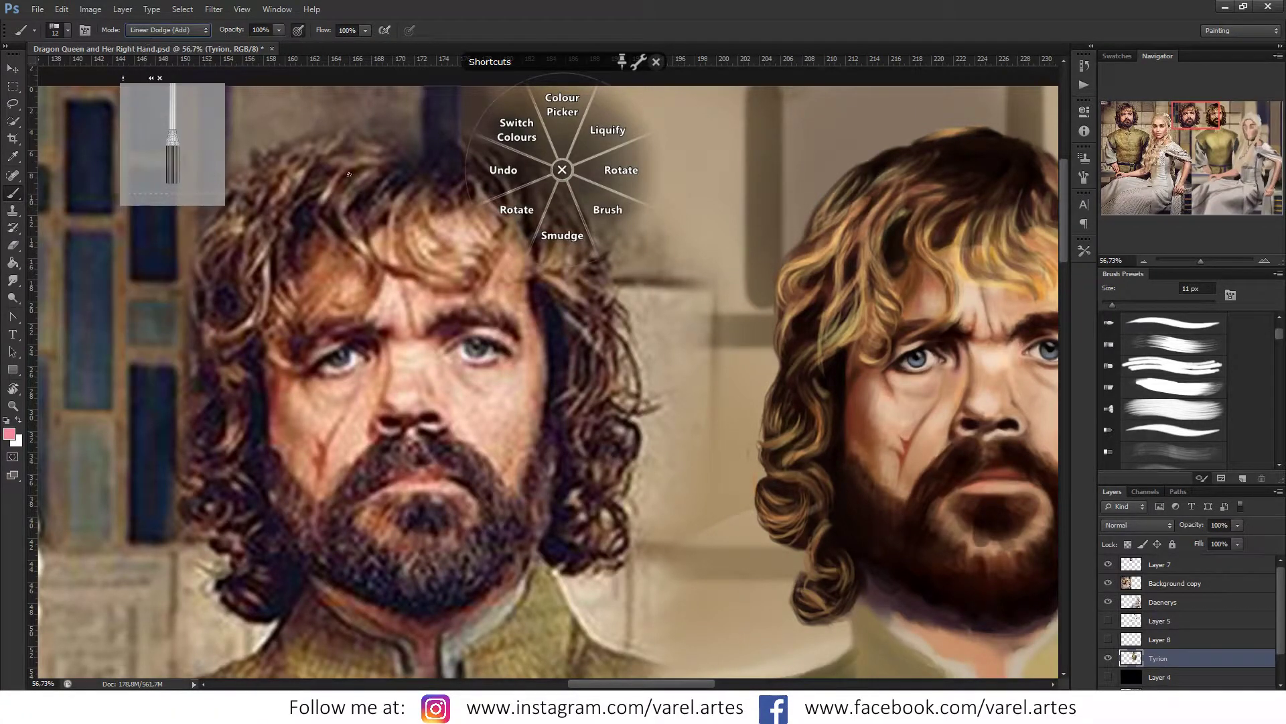
pyautogui.moveTo(552, 280); pyautogui.dragTo(537, 276)
pyautogui.moveTo(879, 352); pyautogui.dragTo(865, 336)
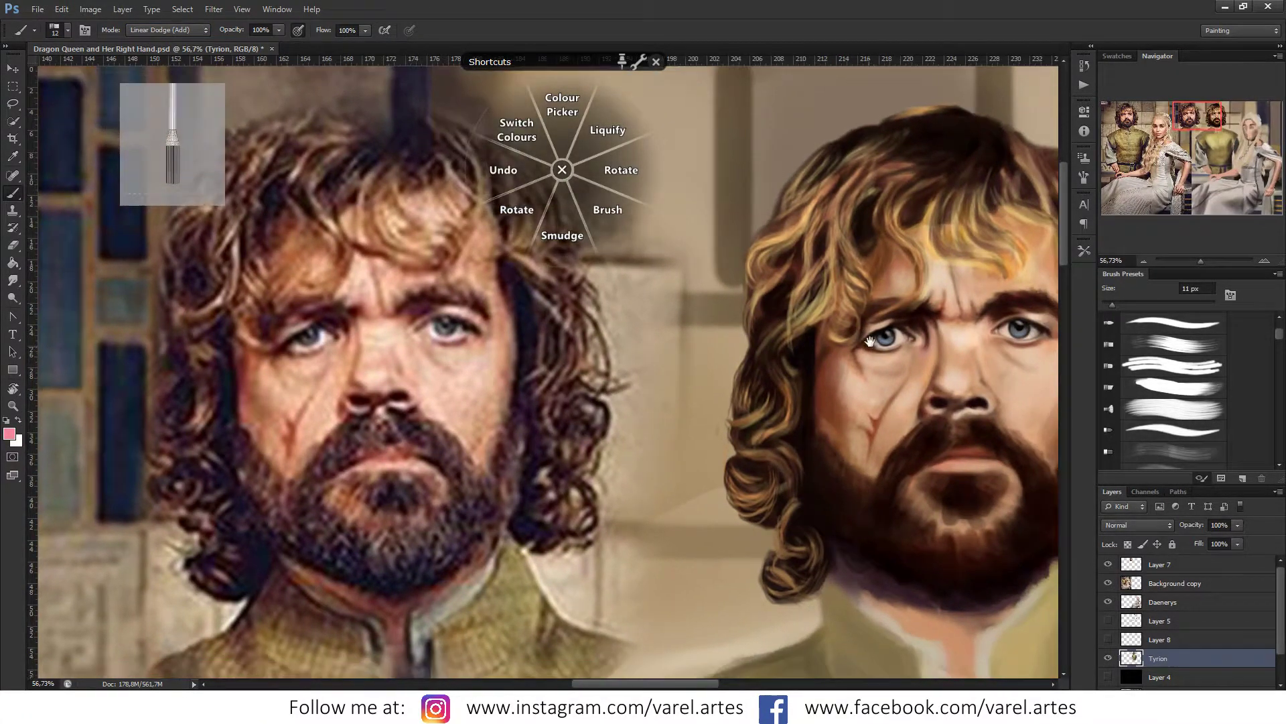
pyautogui.press(']')
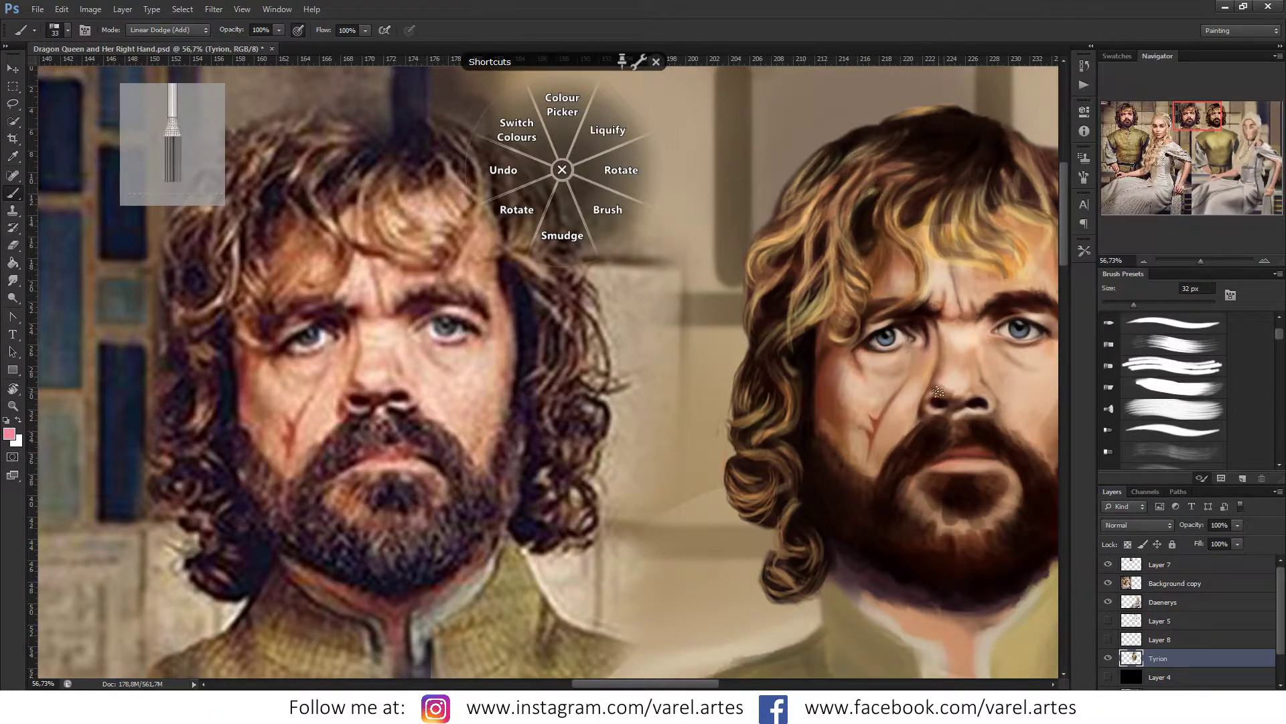
pyautogui.moveTo(933, 380)
pyautogui.mouseDown()
pyautogui.moveTo(939, 335)
pyautogui.moveTo(935, 387)
pyautogui.mouseUp()
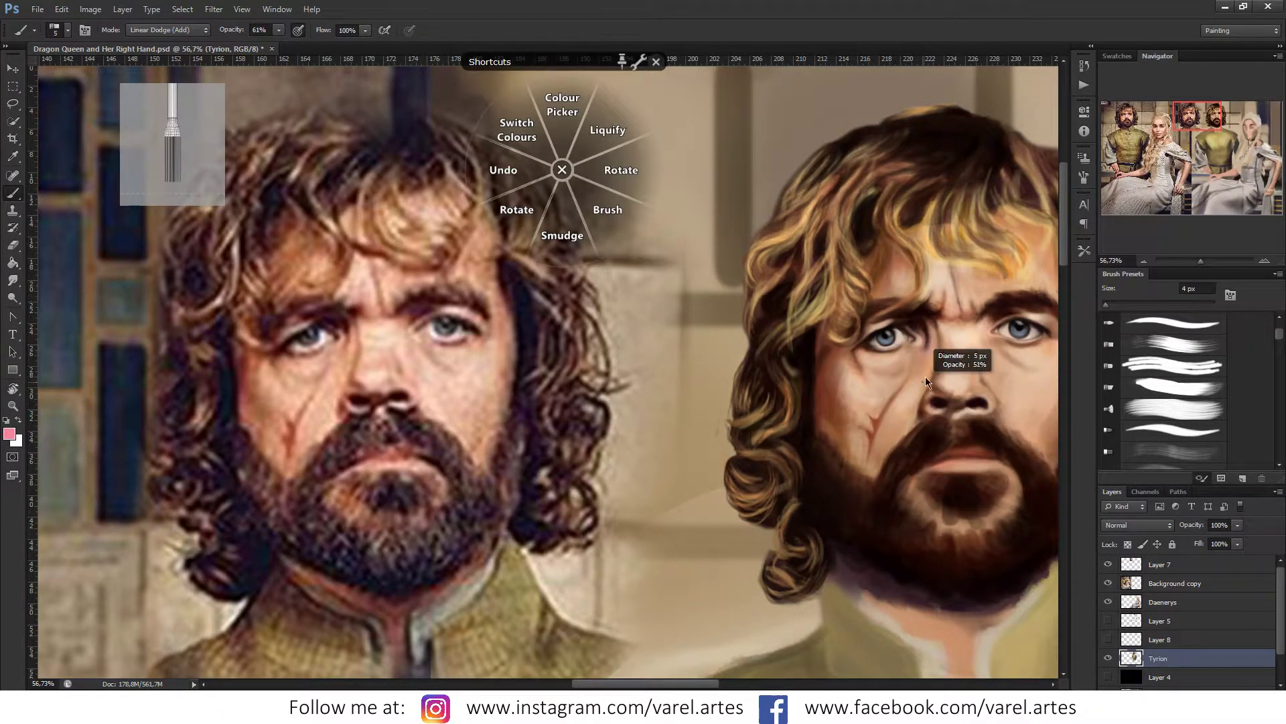
pyautogui.moveTo(944, 298); pyautogui.dragTo(930, 338)
pyautogui.rightClick(930, 338)
pyautogui.moveTo(934, 396)
pyautogui.mouseDown()
pyautogui.moveTo(901, 383)
pyautogui.moveTo(887, 327)
pyautogui.mouseUp()
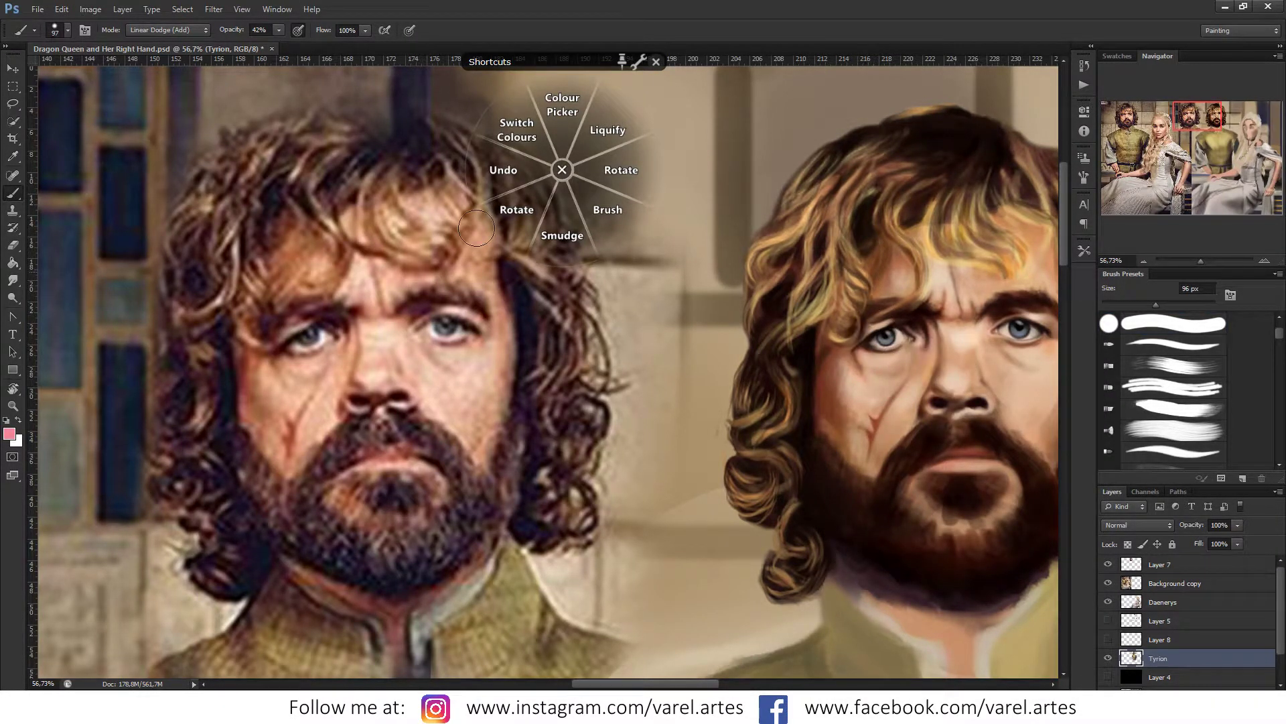
# Step: Size the soft brush to about 124 px and set its opacity to 13%
pyautogui.moveTo(235, 34); pyautogui.dragTo(219, 33)
pyautogui.moveTo(942, 379)
pyautogui.mouseDown()
pyautogui.moveTo(954, 379)
pyautogui.moveTo(946, 411)
pyautogui.mouseUp()
pyautogui.press('[')
pyautogui.press('[')
pyautogui.press('[')
pyautogui.moveTo(938, 387); pyautogui.dragTo(941, 396)
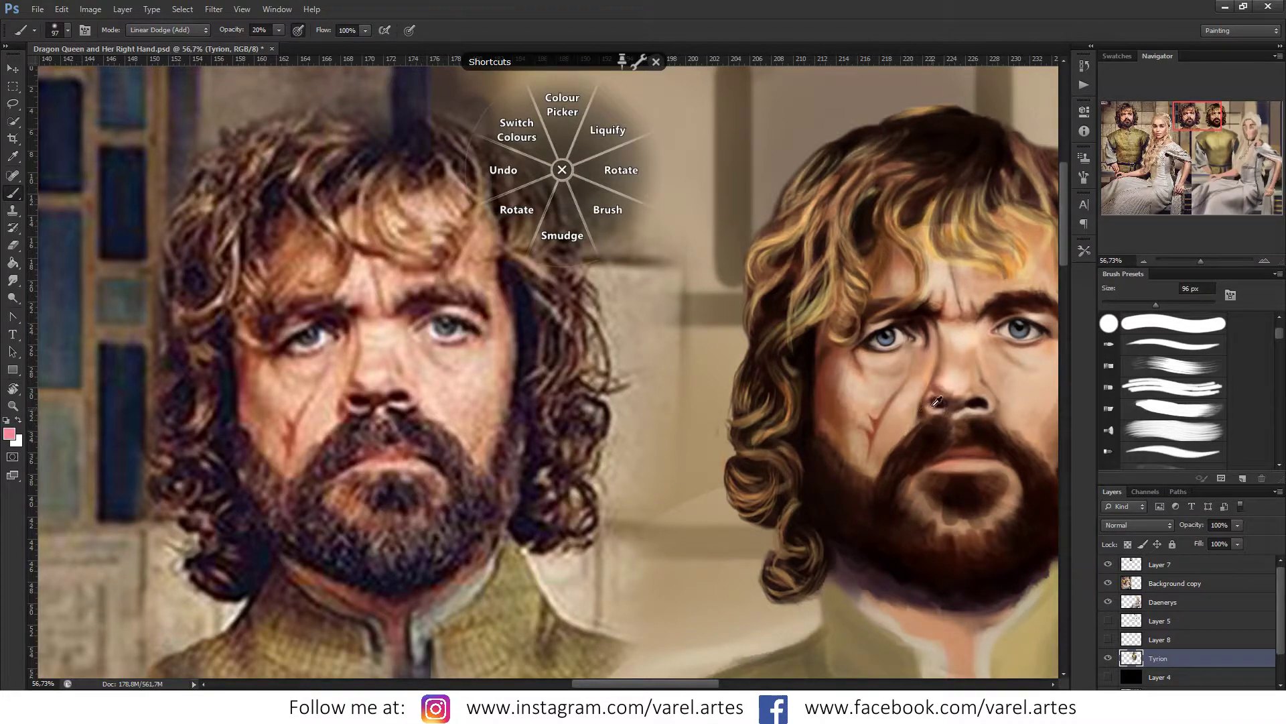
pyautogui.moveTo(915, 421); pyautogui.dragTo(958, 410)
pyautogui.moveTo(868, 405)
pyautogui.mouseDown()
pyautogui.moveTo(895, 398)
pyautogui.moveTo(855, 419)
pyautogui.moveTo(879, 410)
pyautogui.mouseUp()
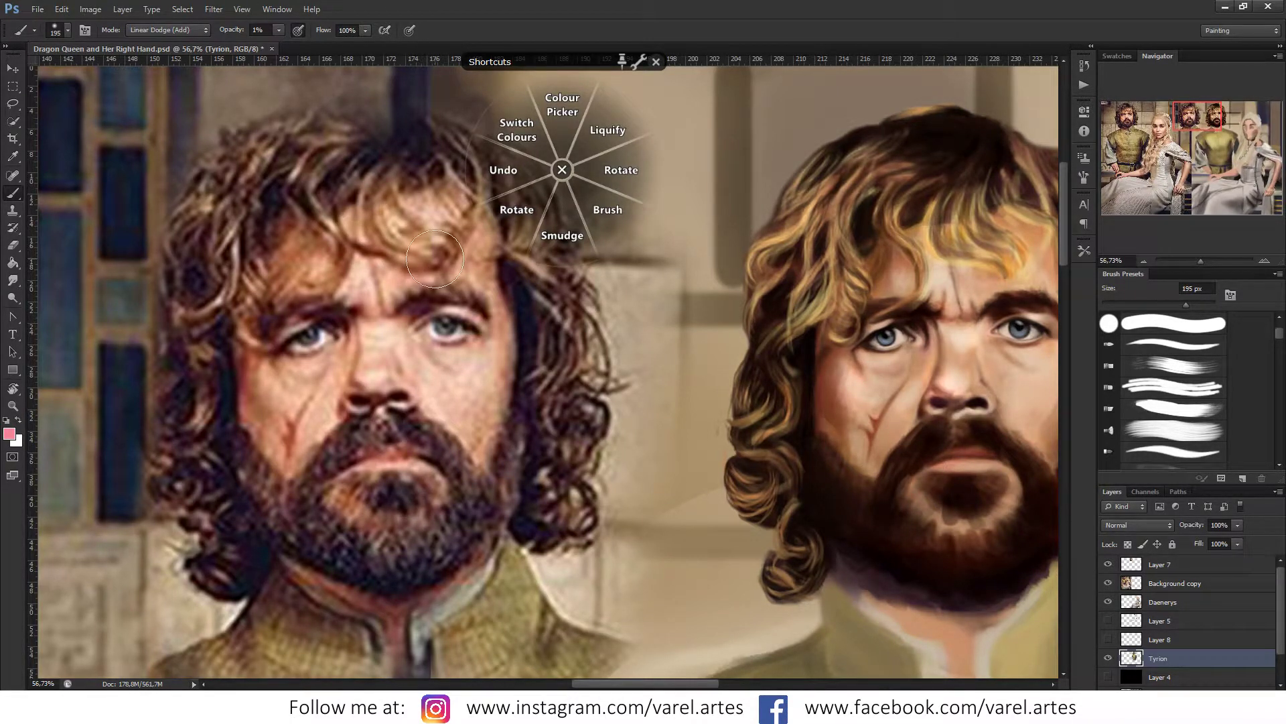
pyautogui.click(236, 35)
pyautogui.write('5')
pyautogui.press('Return')
pyautogui.moveTo(235, 35); pyautogui.dragTo(245, 34)
# Step: Paint a faint warm glow over the cheek beside the nose
pyautogui.moveTo(862, 415); pyautogui.dragTo(850, 421)
pyautogui.moveTo(924, 368); pyautogui.dragTo(918, 392)
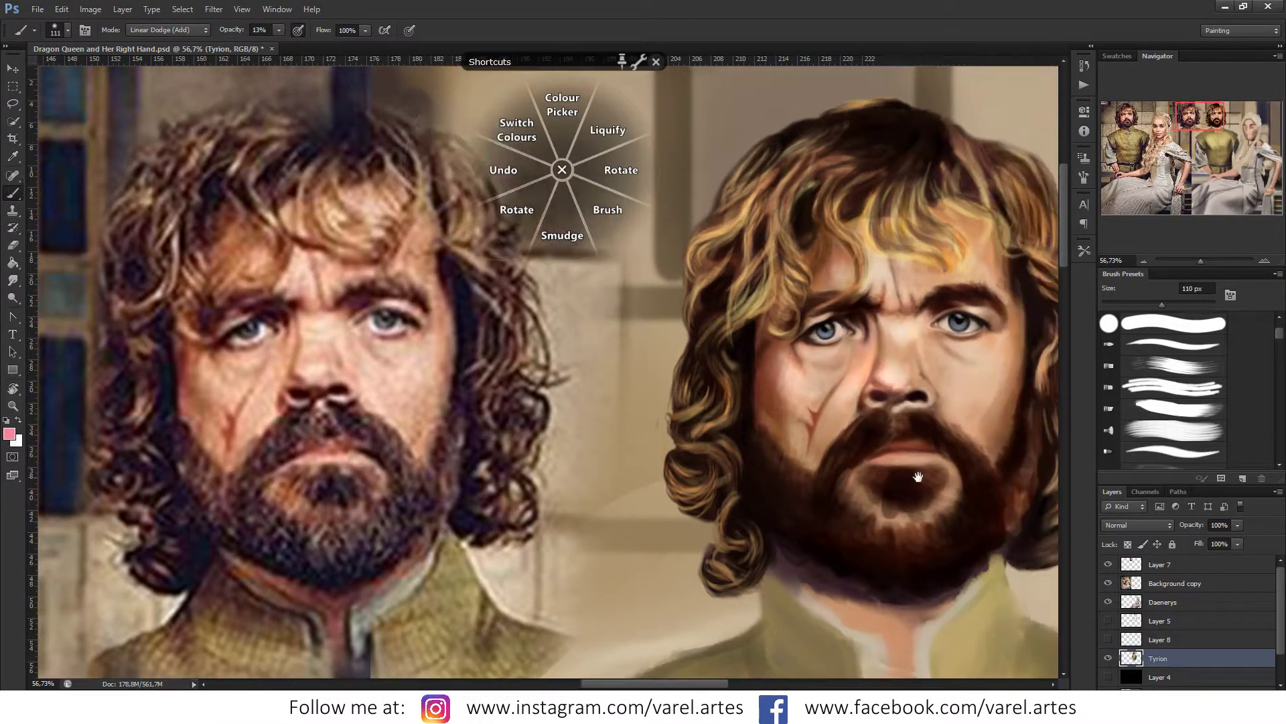
pyautogui.moveTo(999, 467); pyautogui.dragTo(939, 461)
pyautogui.moveTo(938, 382)
pyautogui.mouseDown()
pyautogui.moveTo(935, 350)
pyautogui.moveTo(1007, 418)
pyautogui.moveTo(1013, 352)
pyautogui.moveTo(954, 408)
pyautogui.moveTo(991, 308)
pyautogui.moveTo(1002, 345)
pyautogui.moveTo(942, 431)
pyautogui.mouseUp()
# Step: Set the foreground colour to orange f4ce86
pyautogui.press('i')
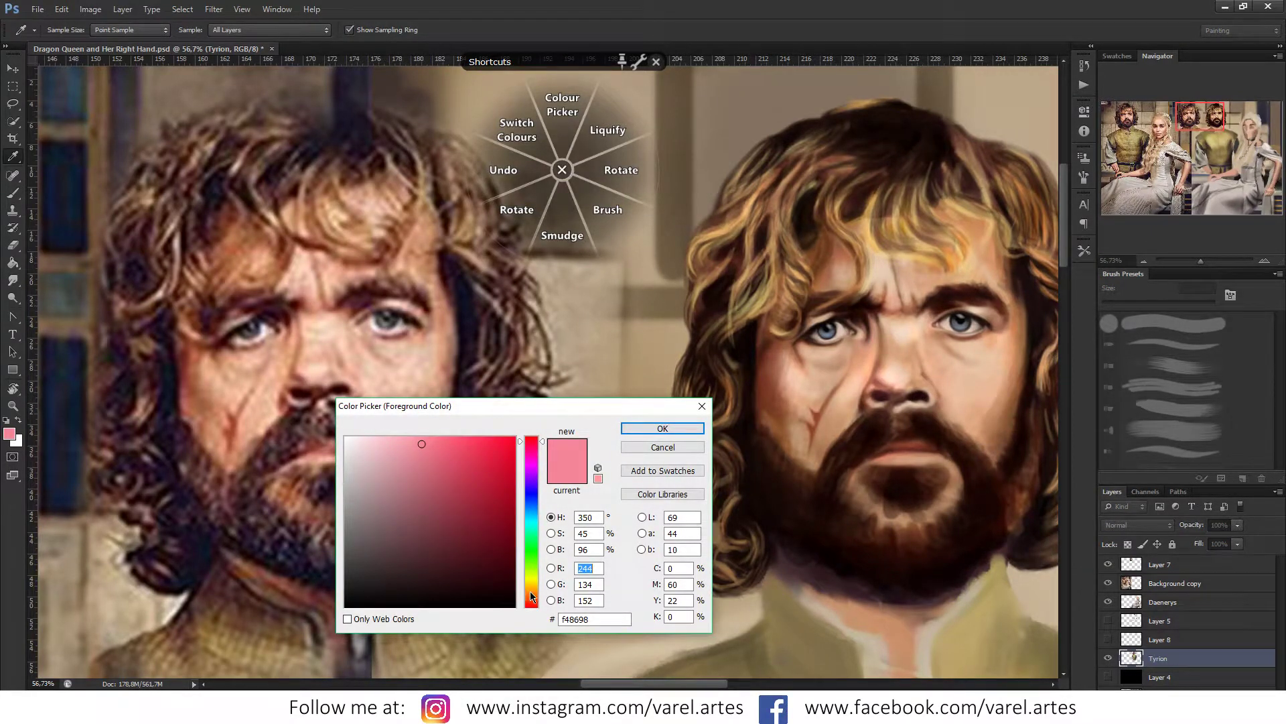
pyautogui.moveTo(531, 594); pyautogui.dragTo(530, 589)
pyautogui.click(691, 428)
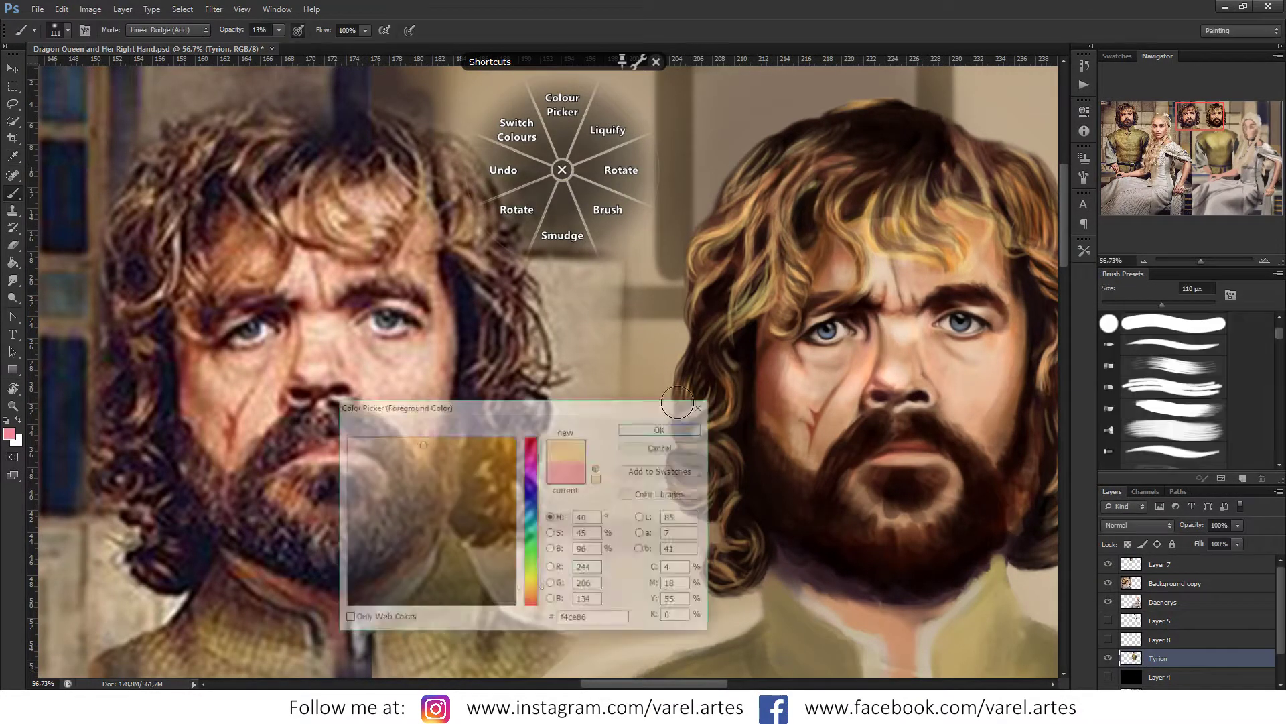
pyautogui.press('b')
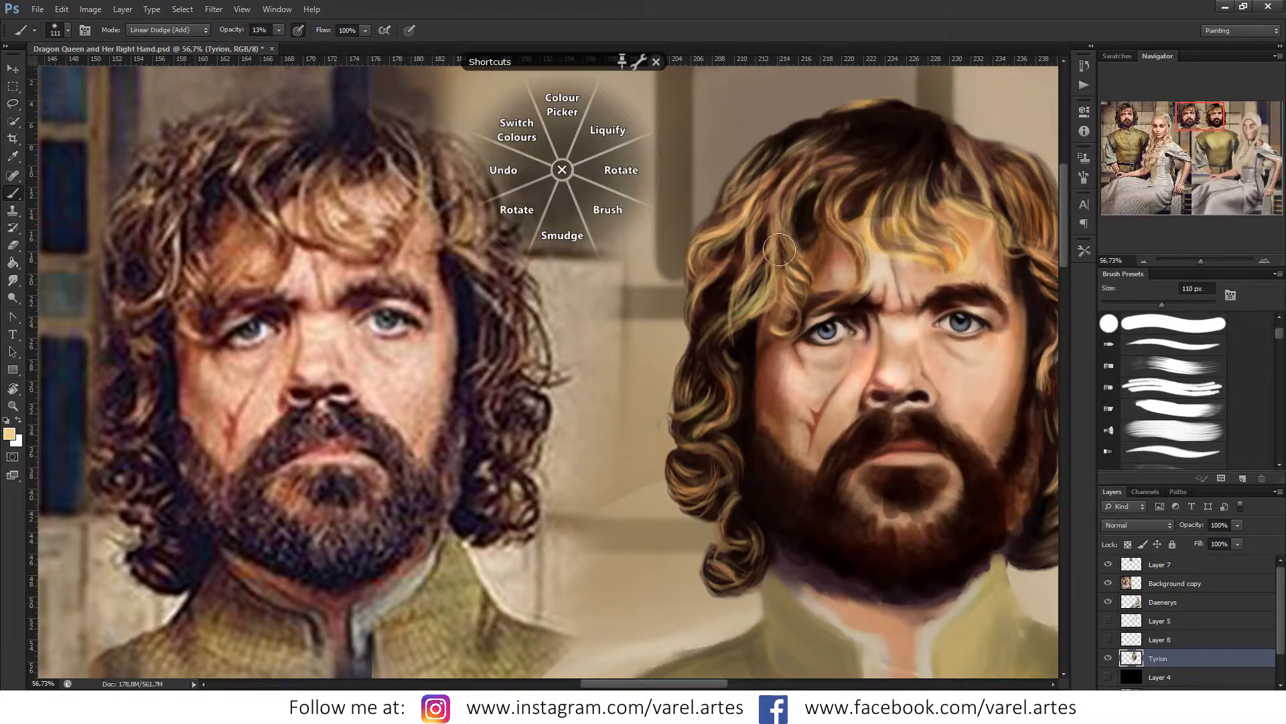
# Step: Paint golden highlights along the left and lower-left hair curls with a small brush
pyautogui.moveTo(842, 244); pyautogui.dragTo(782, 265)
pyautogui.moveTo(771, 322)
pyautogui.mouseDown()
pyautogui.moveTo(734, 292)
pyautogui.moveTo(754, 305)
pyautogui.mouseUp()
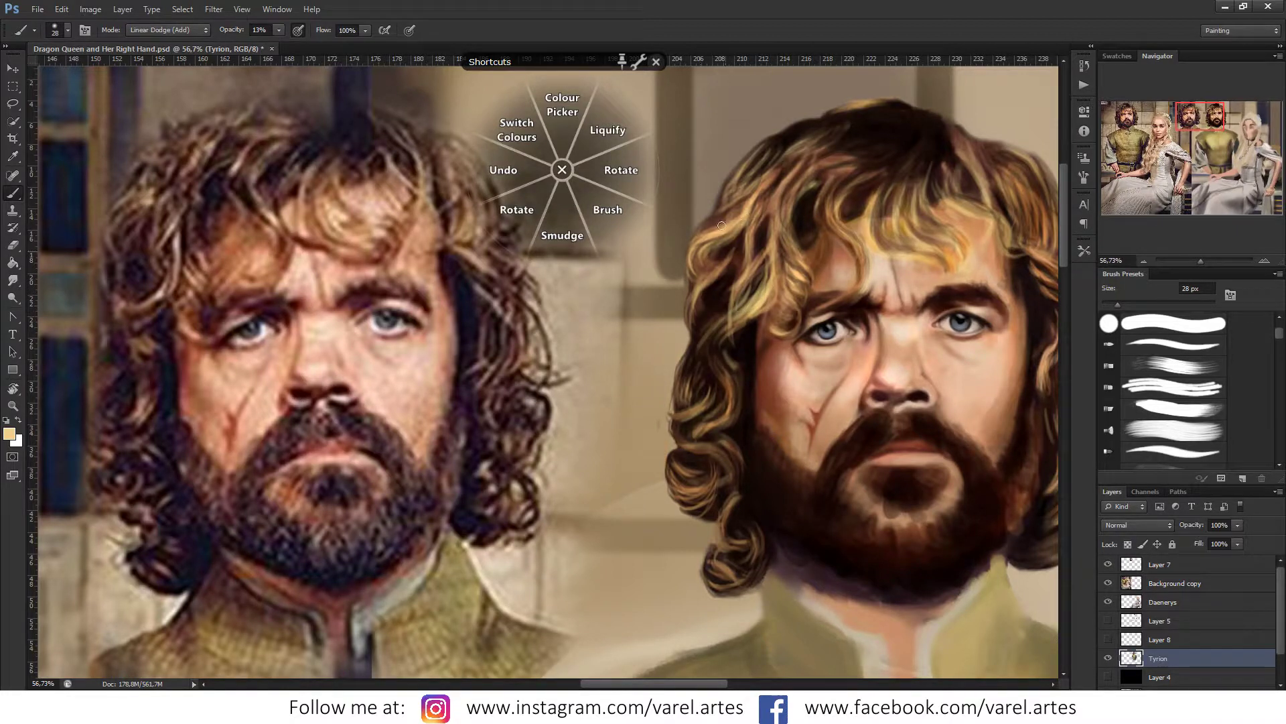
pyautogui.moveTo(721, 225); pyautogui.dragTo(718, 238)
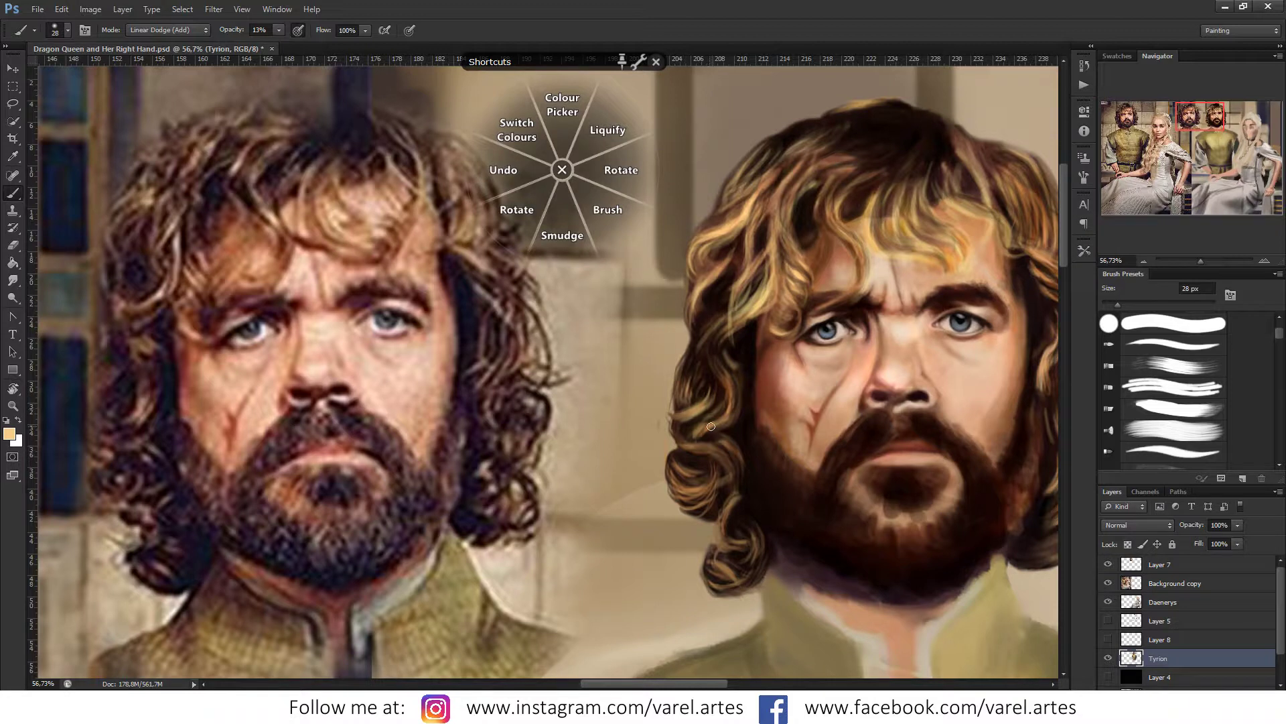
pyautogui.moveTo(711, 426)
pyautogui.mouseDown()
pyautogui.moveTo(699, 448)
pyautogui.moveTo(729, 444)
pyautogui.mouseUp()
pyautogui.moveTo(678, 478); pyautogui.dragTo(712, 443)
pyautogui.moveTo(729, 522); pyautogui.dragTo(731, 544)
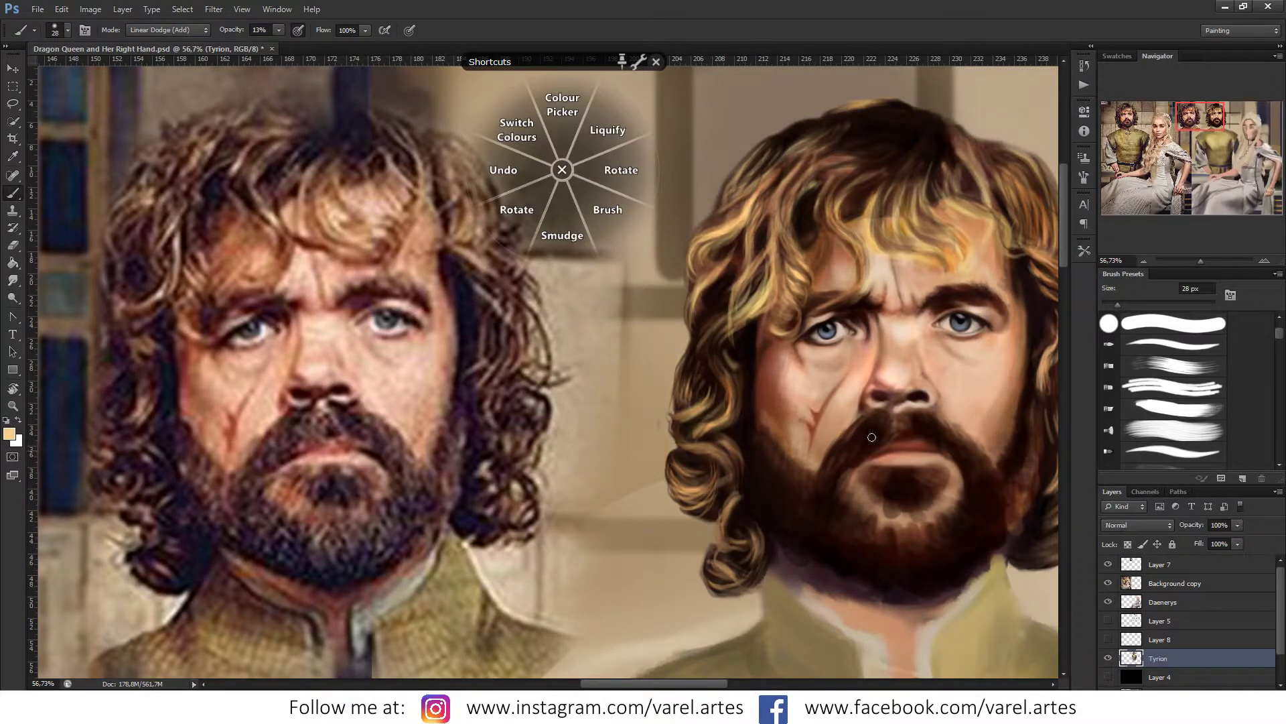
# Step: Highlight hair strands on the upper left and across the crown
pyautogui.moveTo(909, 403); pyautogui.dragTo(759, 457)
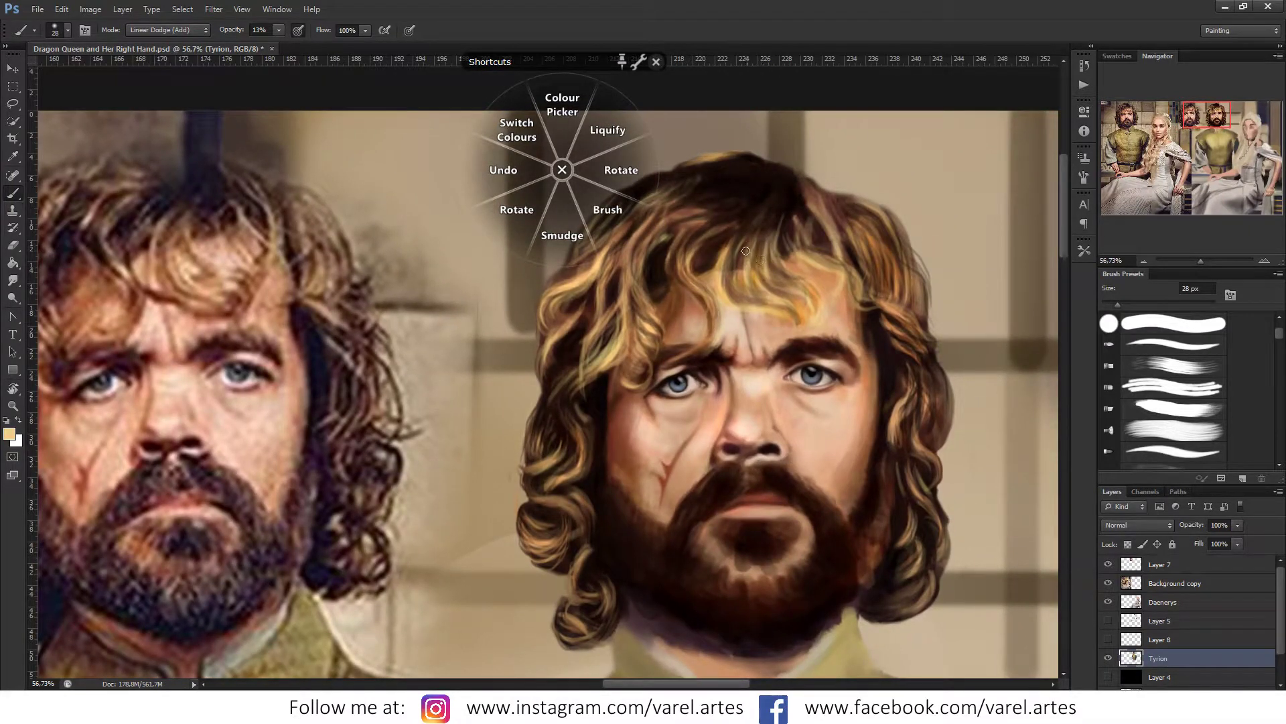
pyautogui.moveTo(737, 247)
pyautogui.mouseDown()
pyautogui.moveTo(724, 288)
pyautogui.moveTo(743, 274)
pyautogui.mouseUp()
pyautogui.moveTo(769, 225); pyautogui.dragTo(776, 261)
pyautogui.keyDown('alt'); pyautogui.rightClick(778, 264); pyautogui.keyUp('alt')
pyautogui.moveTo(822, 214); pyautogui.dragTo(896, 302)
pyautogui.keyDown('alt'); pyautogui.rightClick(865, 295); pyautogui.keyUp('alt')
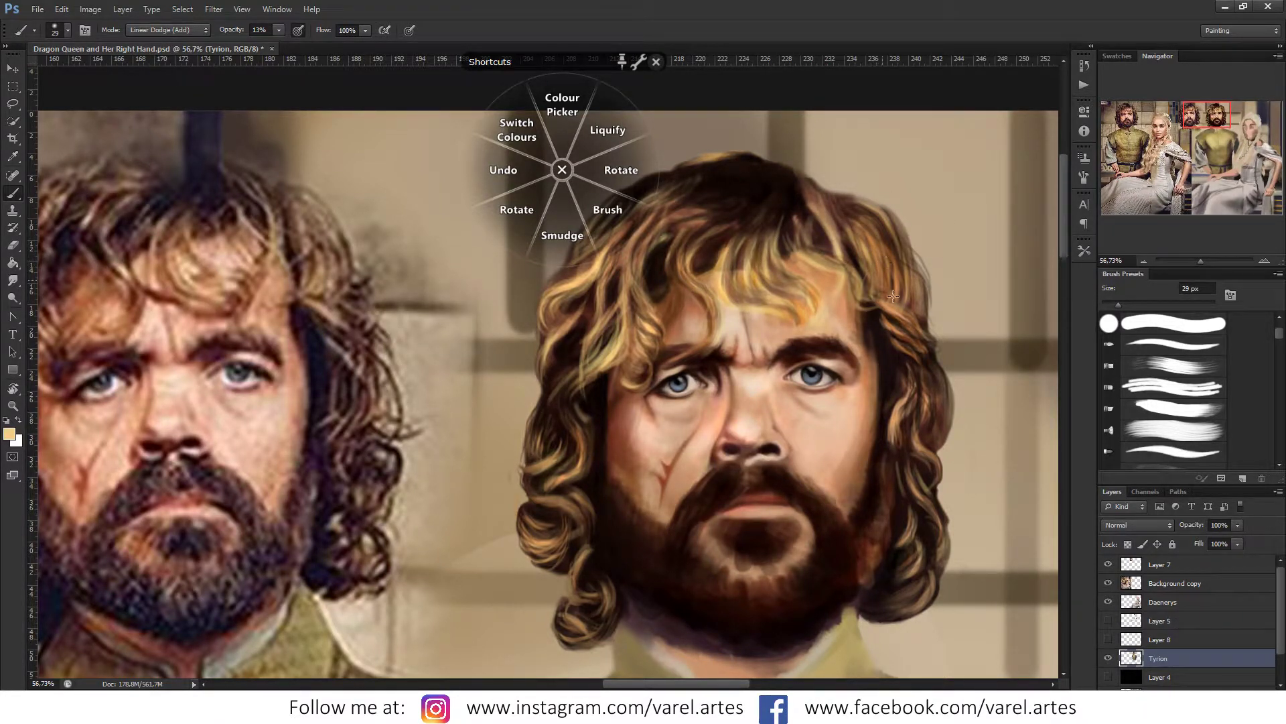
pyautogui.moveTo(866, 245)
pyautogui.mouseDown()
pyautogui.moveTo(931, 374)
pyautogui.moveTo(904, 316)
pyautogui.mouseUp()
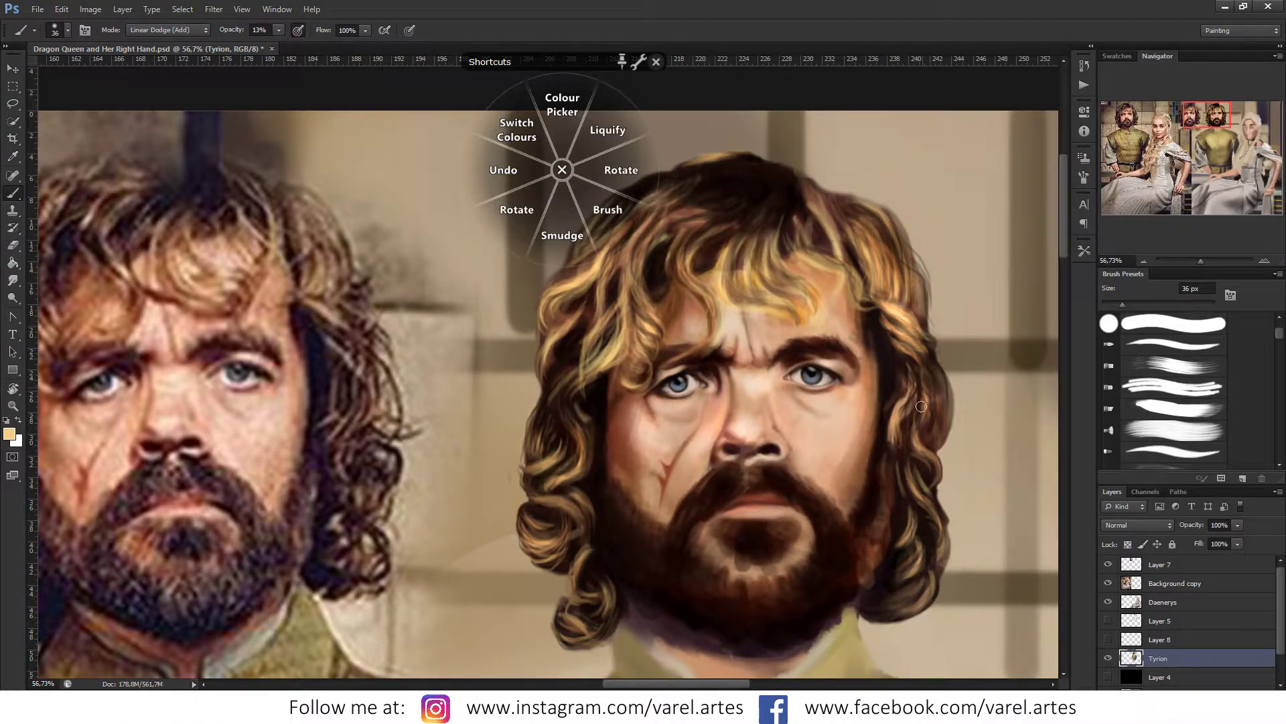
# Step: Brighten the curly strand on the right side and the hair above the forehead
pyautogui.moveTo(921, 406); pyautogui.dragTo(936, 526)
pyautogui.moveTo(911, 484)
pyautogui.mouseDown()
pyautogui.moveTo(934, 522)
pyautogui.moveTo(896, 546)
pyautogui.moveTo(901, 600)
pyautogui.moveTo(911, 596)
pyautogui.mouseUp()
pyautogui.moveTo(802, 540); pyautogui.dragTo(871, 483)
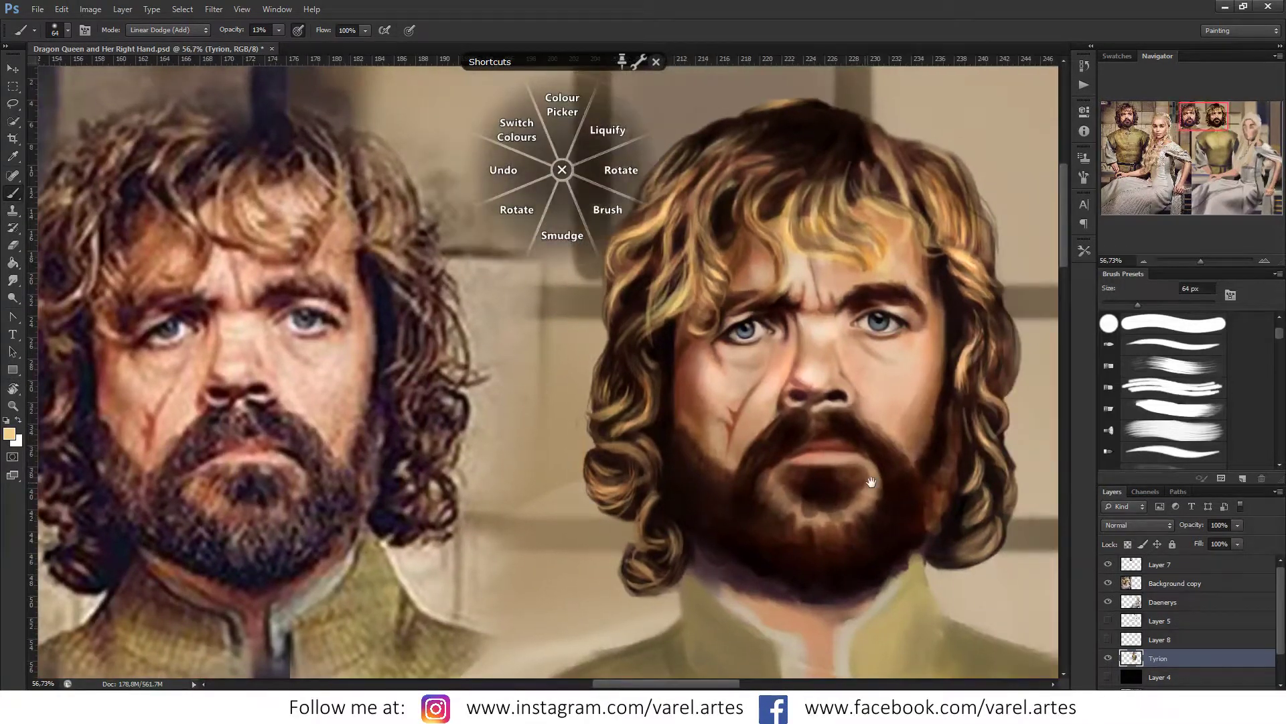
pyautogui.press(']')
pyautogui.press(']')
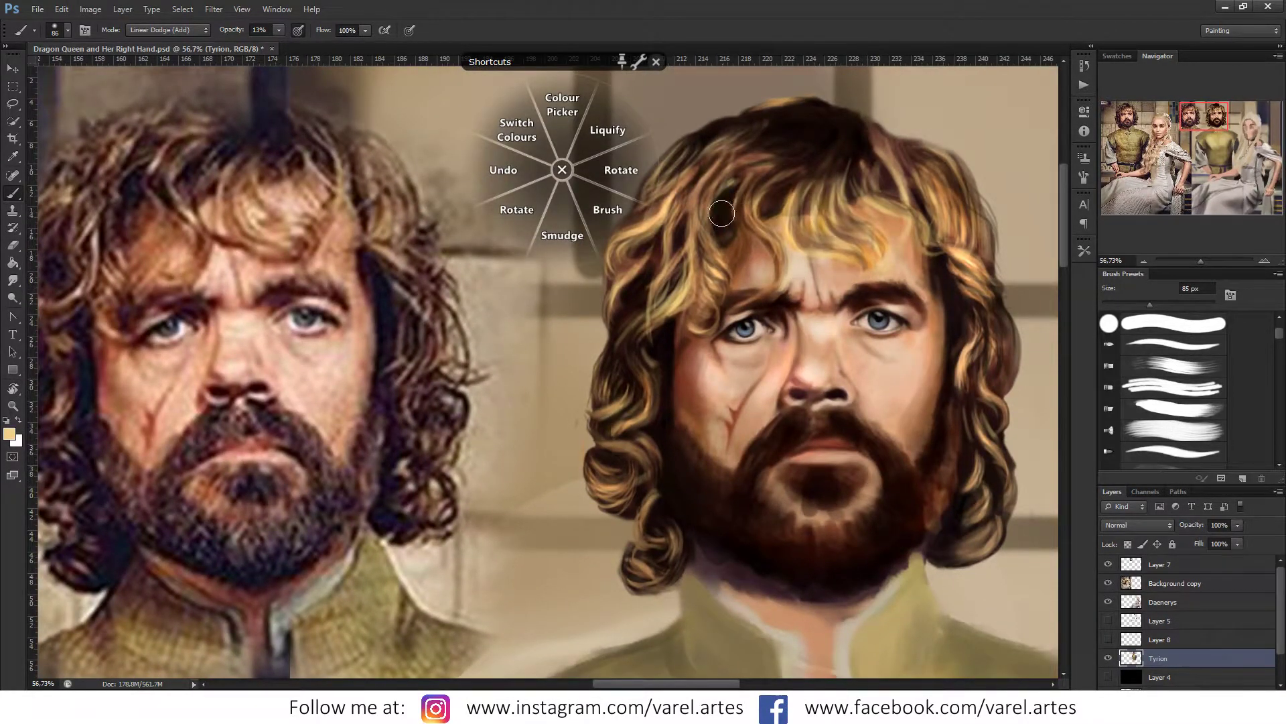
pyautogui.moveTo(763, 231)
pyautogui.mouseDown()
pyautogui.moveTo(757, 271)
pyautogui.moveTo(780, 268)
pyautogui.mouseUp()
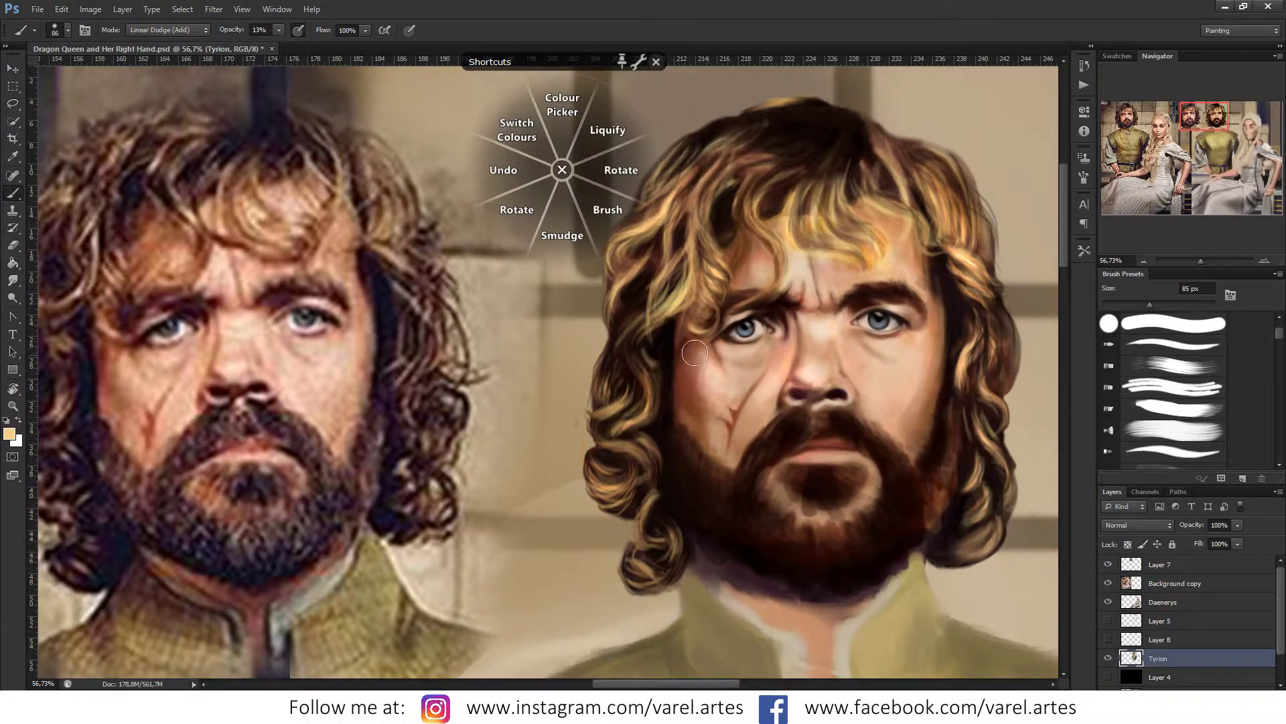
# Step: Set the foreground colour to a dark warm brown
pyautogui.press('i')
pyautogui.click(466, 563)
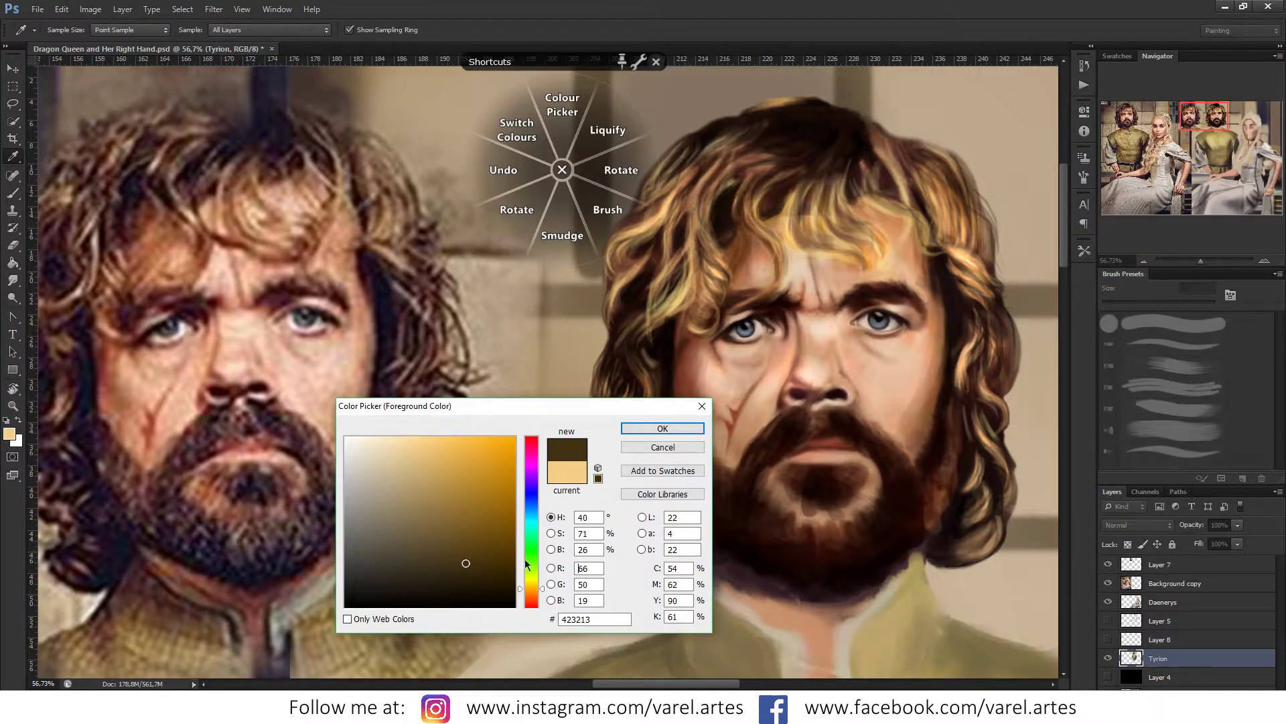
pyautogui.moveTo(526, 565); pyautogui.dragTo(534, 596)
pyautogui.moveTo(439, 576); pyautogui.dragTo(446, 573)
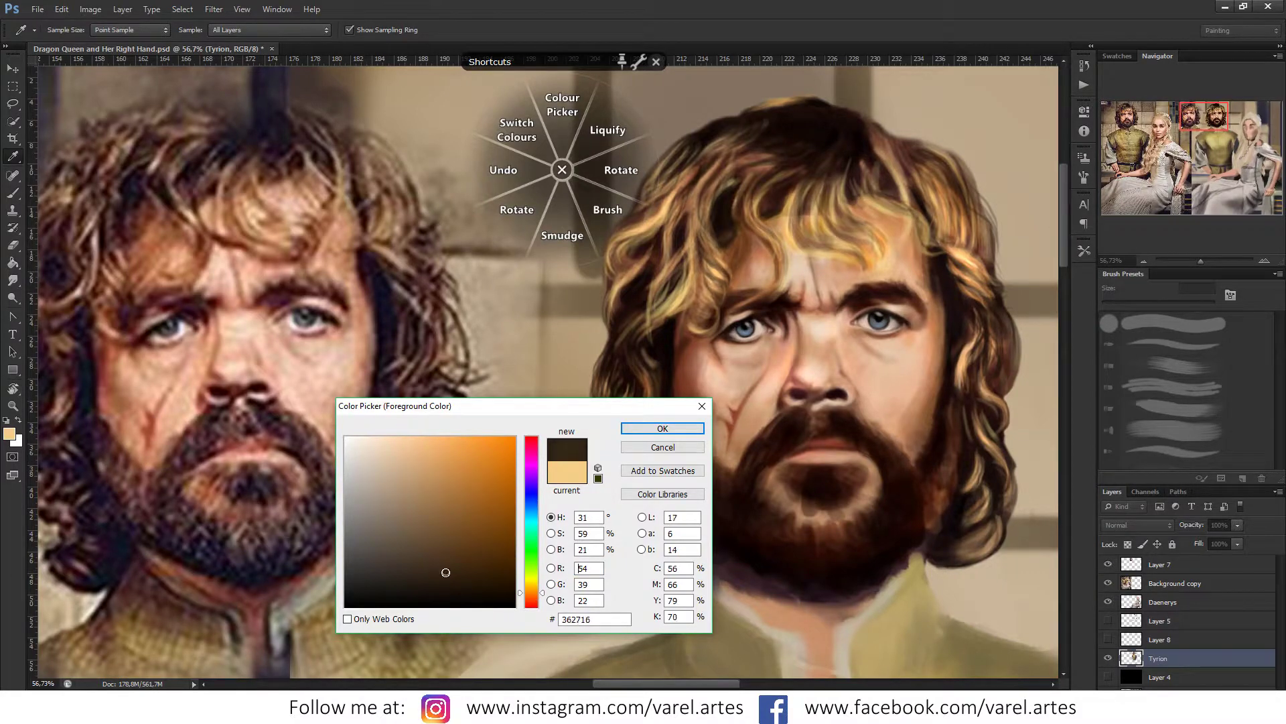
pyautogui.click(661, 428)
pyautogui.press('b')
# Step: Set the brush blend mode to Darken
pyautogui.click(164, 31)
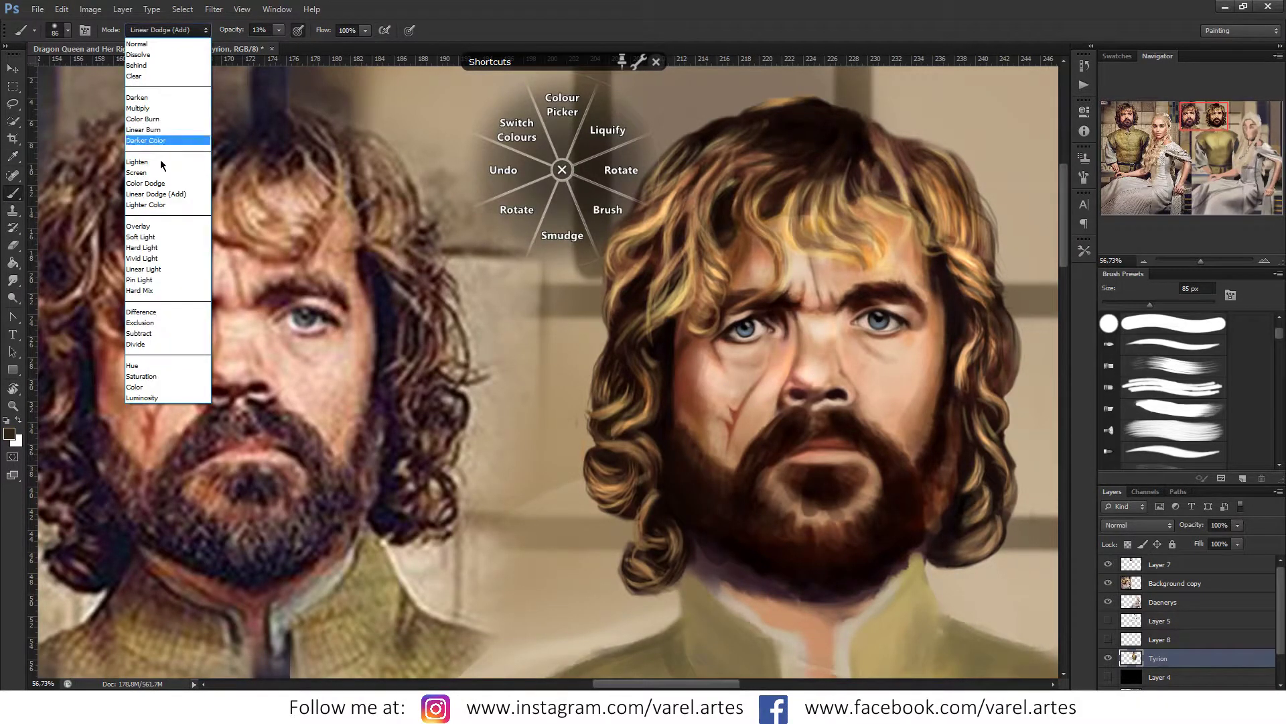
pyautogui.click(159, 111)
pyautogui.click(168, 30)
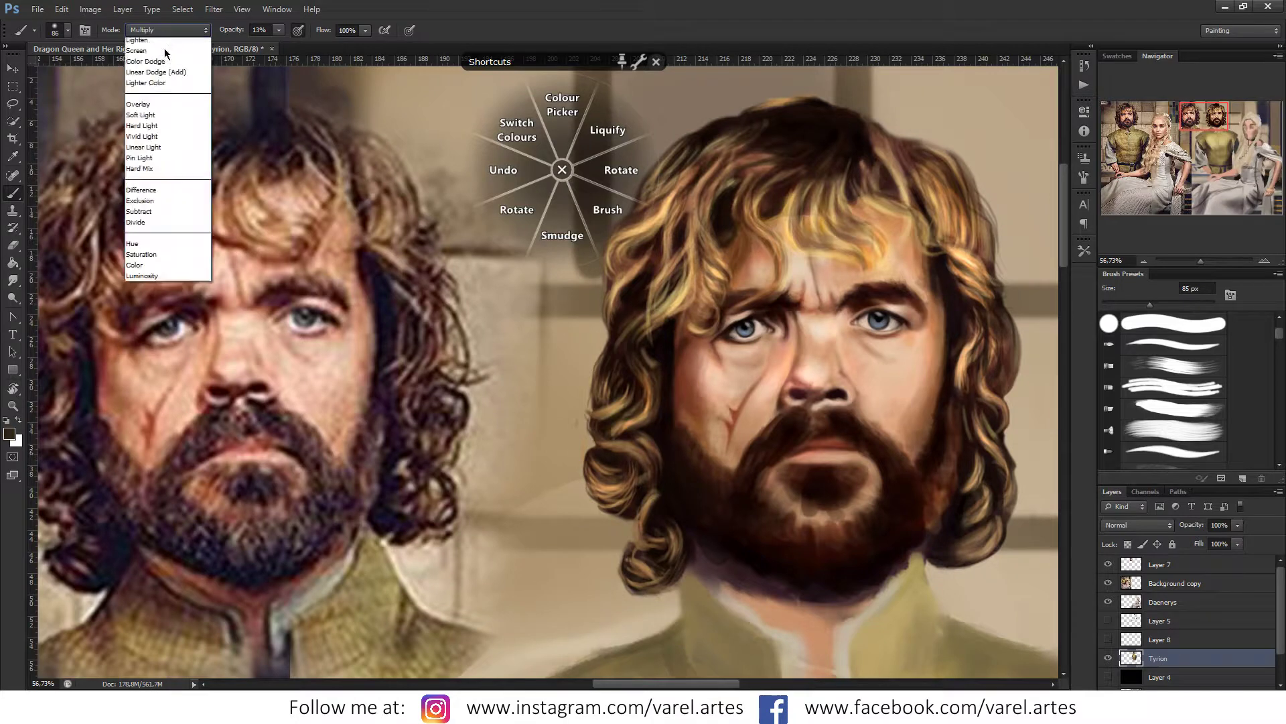
pyautogui.click(159, 94)
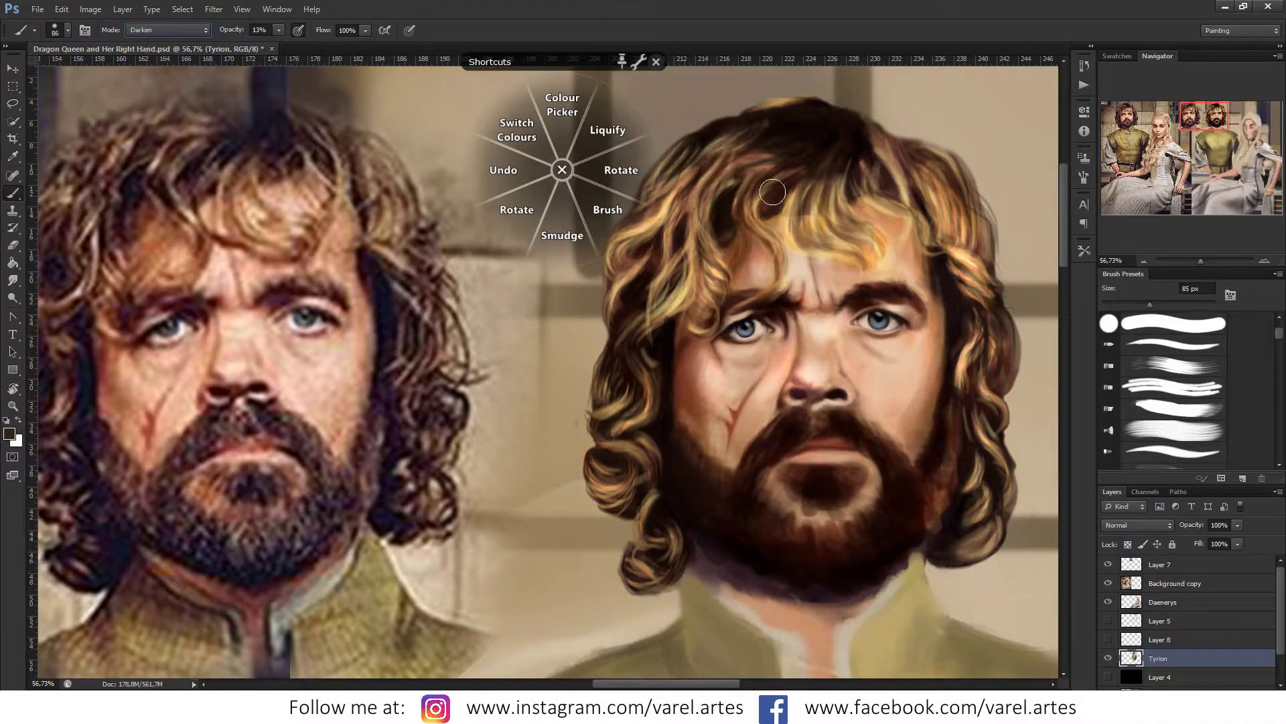
# Step: Paint darker strands into the hair and set the brush opacity to 27%
pyautogui.moveTo(722, 184); pyautogui.dragTo(774, 182)
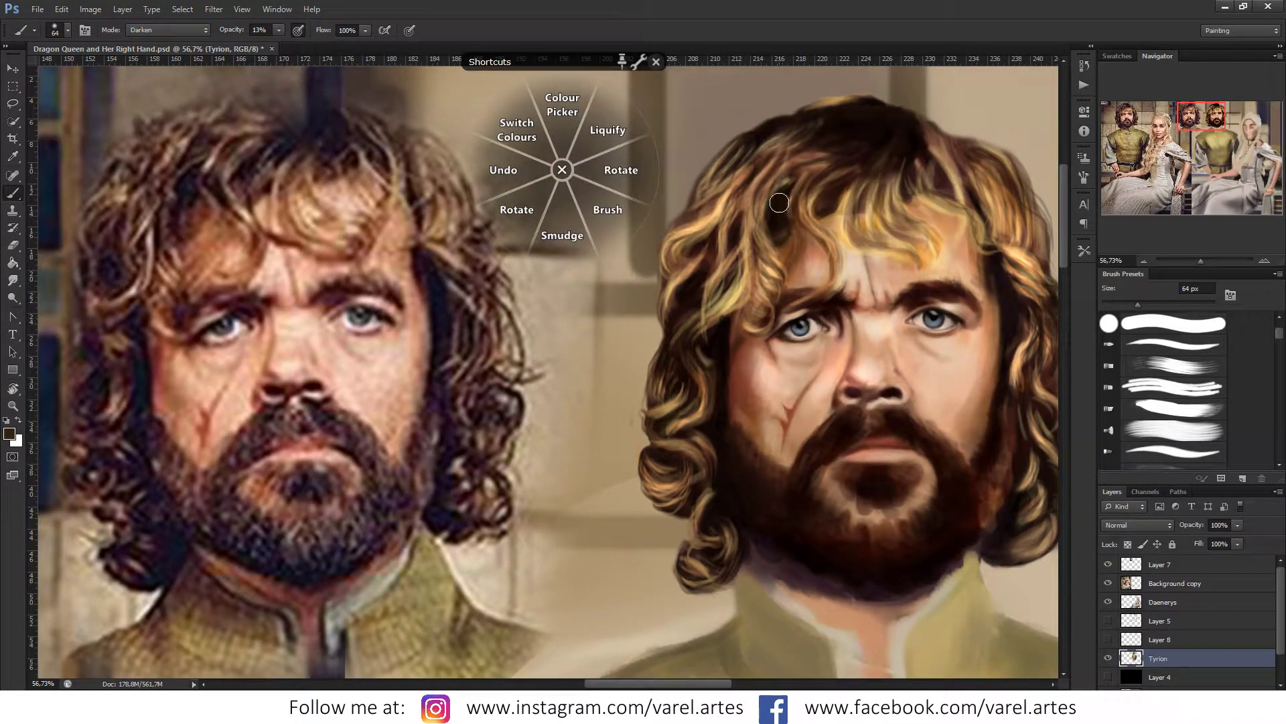
pyautogui.moveTo(858, 152); pyautogui.dragTo(788, 189)
pyautogui.moveTo(714, 262); pyautogui.dragTo(707, 261)
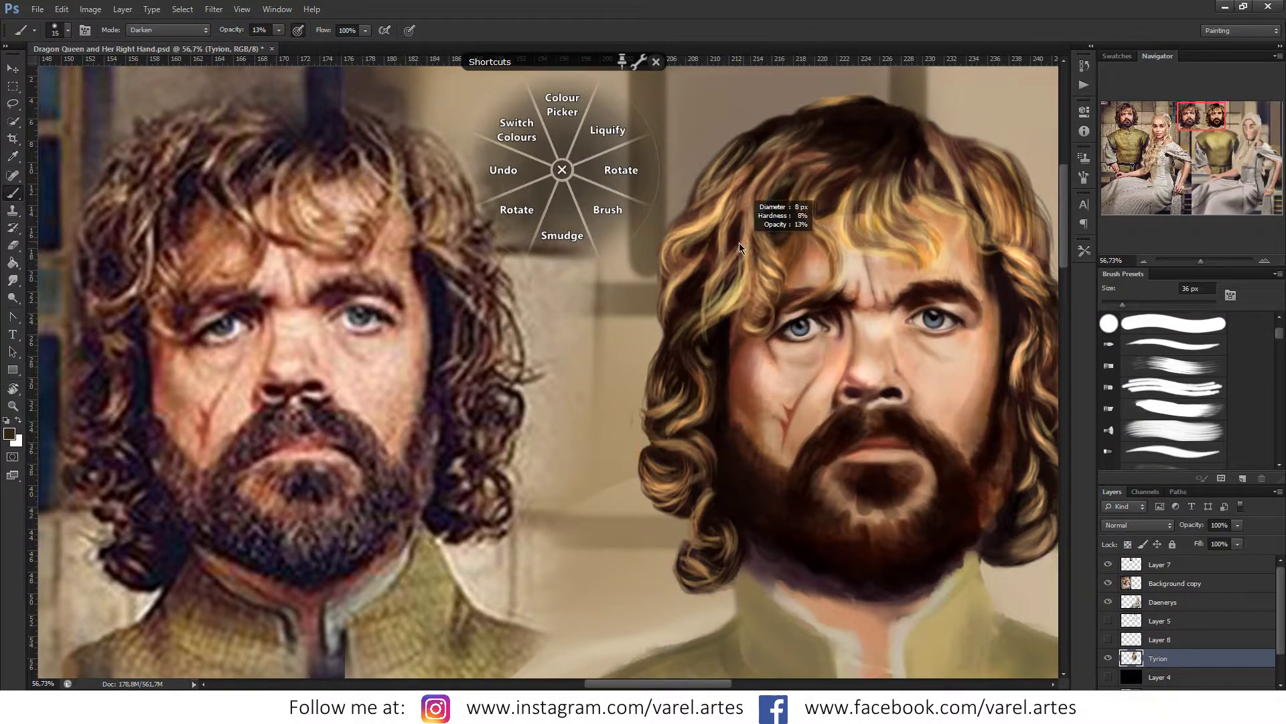
pyautogui.click(234, 32)
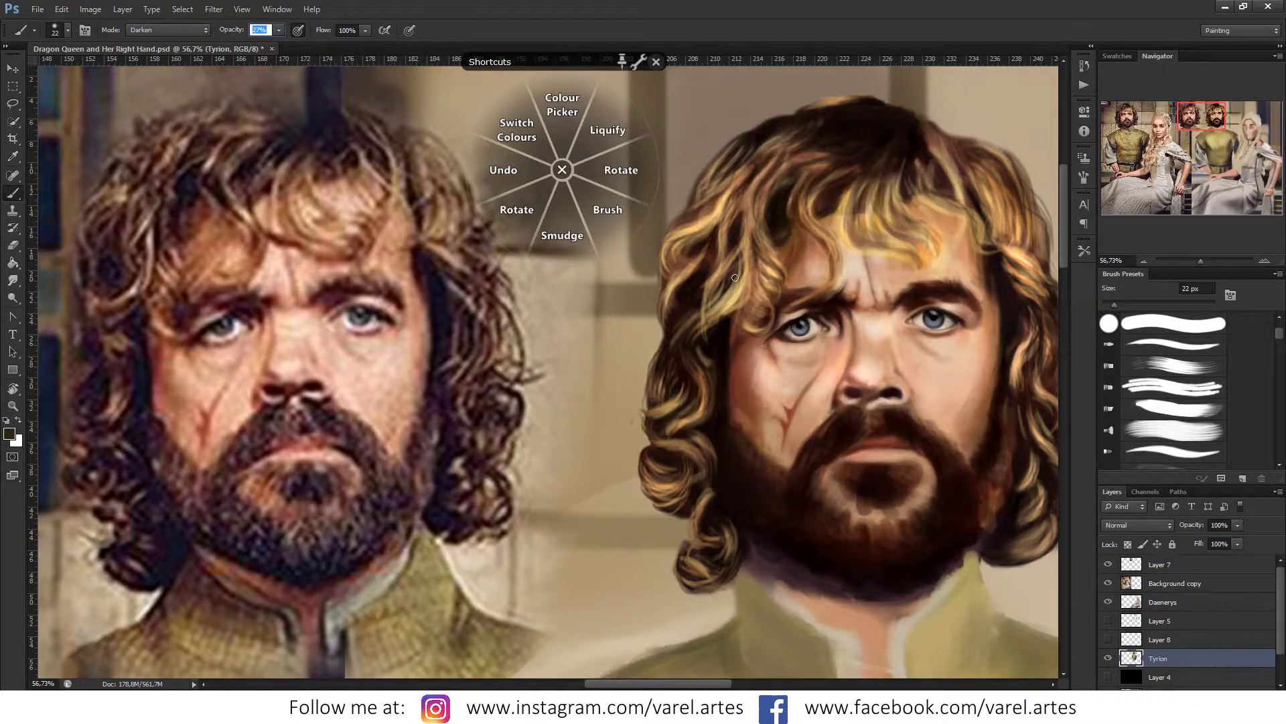
pyautogui.write('27')
pyautogui.press('Return')
# Step: Adjust the brush size several times and sample a colour from the hair
pyautogui.moveTo(723, 307); pyautogui.dragTo(716, 299)
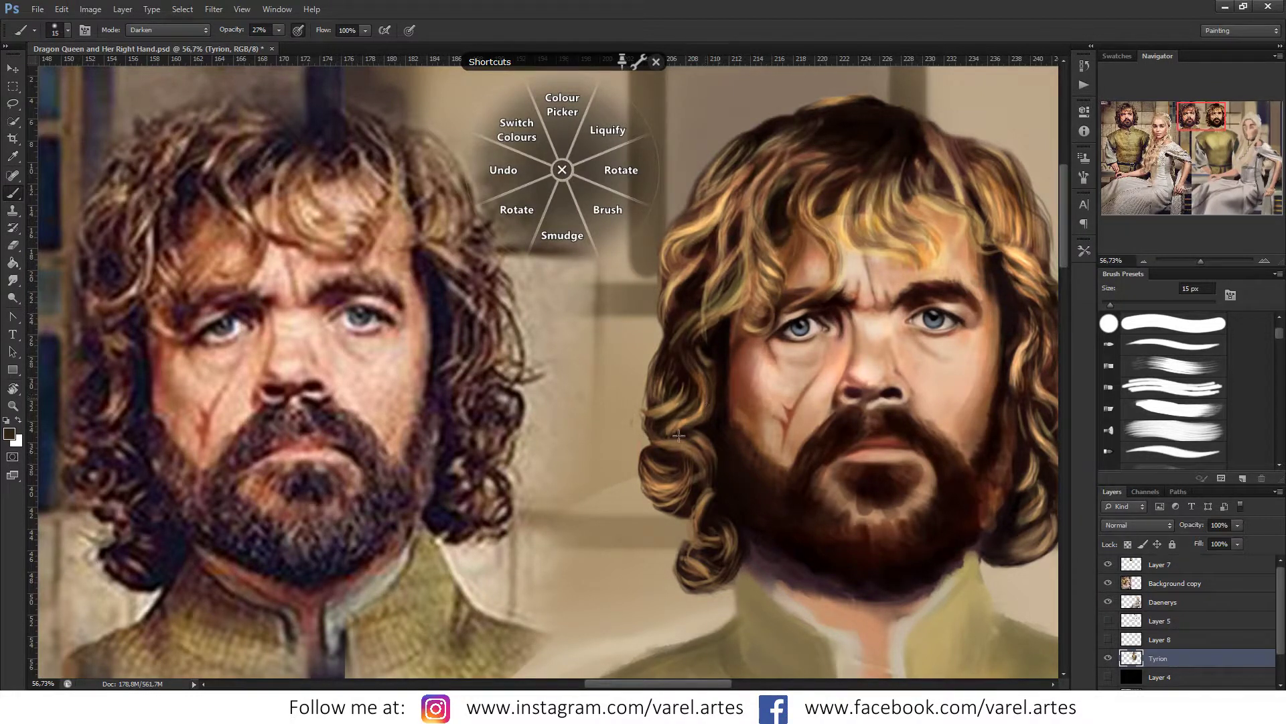
pyautogui.moveTo(713, 398); pyautogui.dragTo(705, 410)
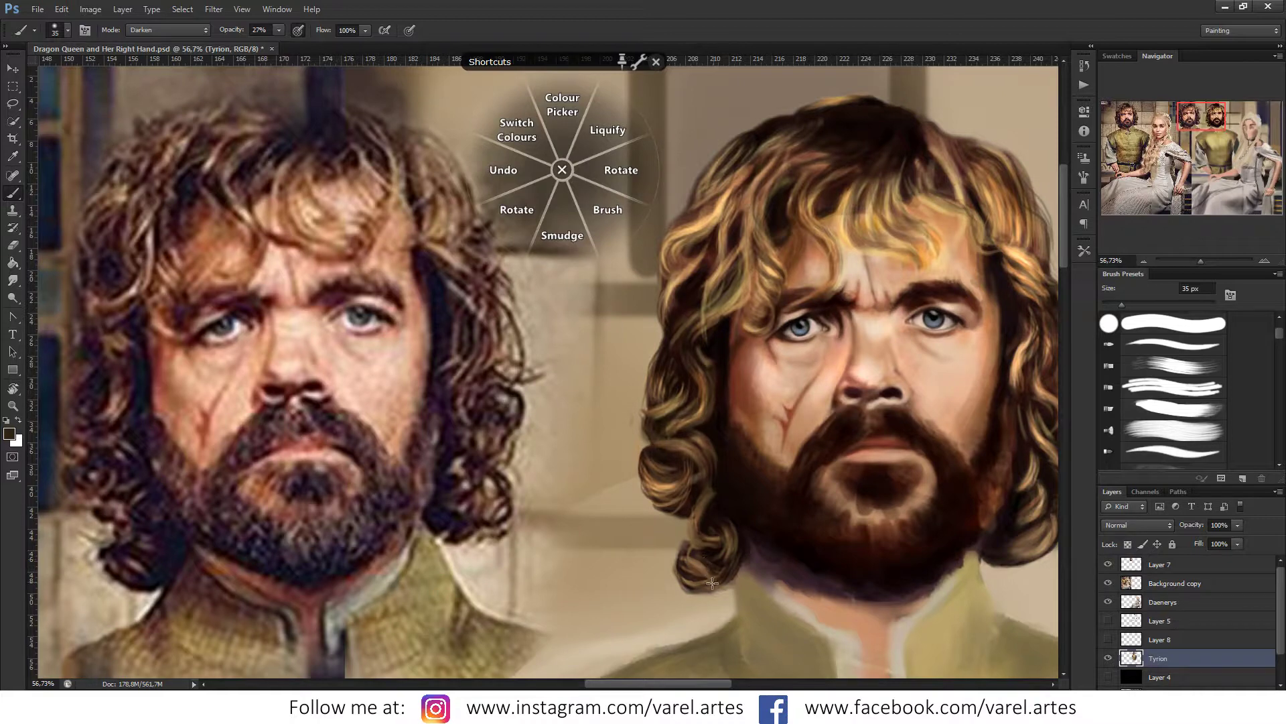
pyautogui.hscroll(3, 788, 530)
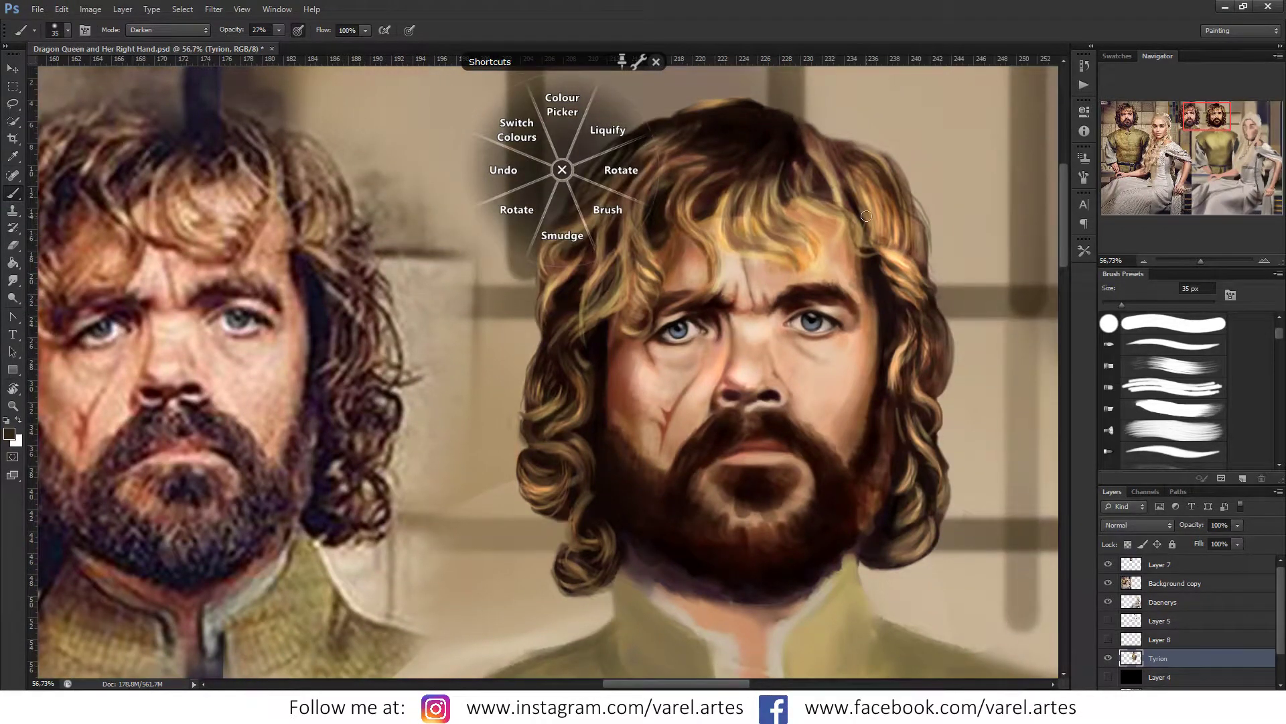
pyautogui.moveTo(861, 184)
pyautogui.mouseDown()
pyautogui.moveTo(874, 186)
pyautogui.moveTo(869, 160)
pyautogui.mouseUp()
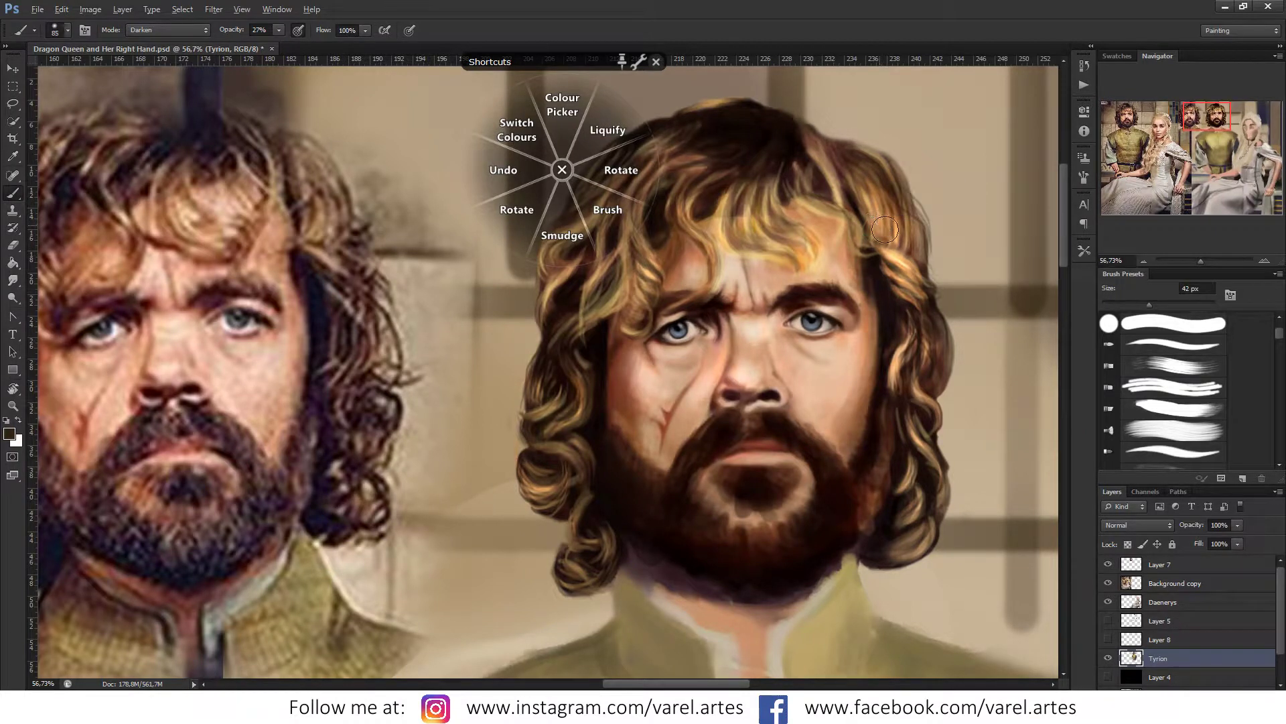
pyautogui.moveTo(885, 215); pyautogui.dragTo(881, 236)
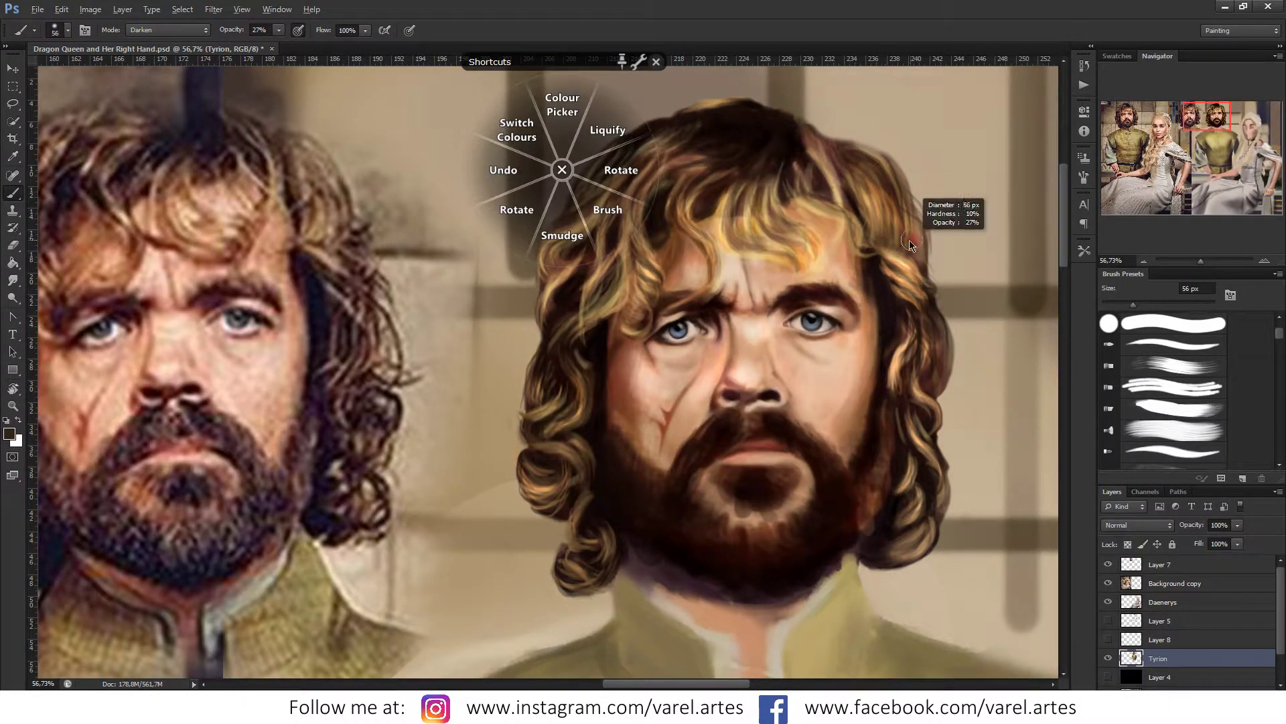
pyautogui.moveTo(913, 290); pyautogui.dragTo(877, 269)
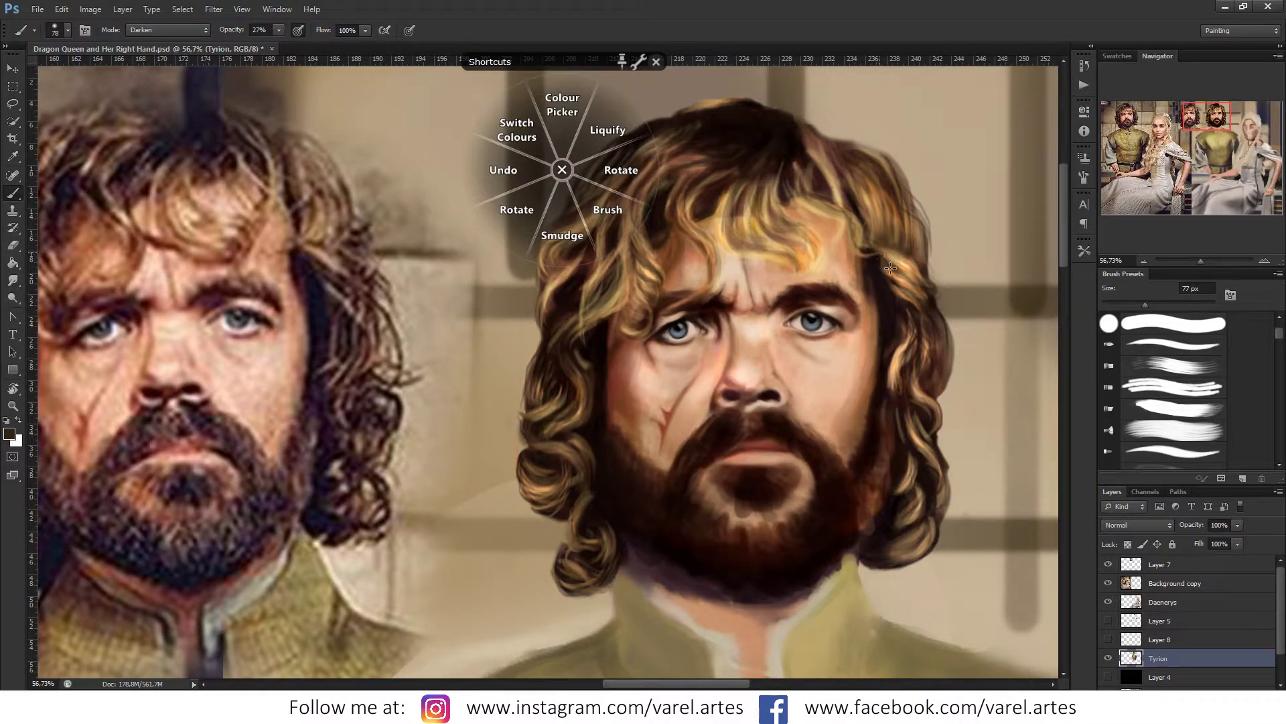
pyautogui.moveTo(884, 275); pyautogui.dragTo(879, 263)
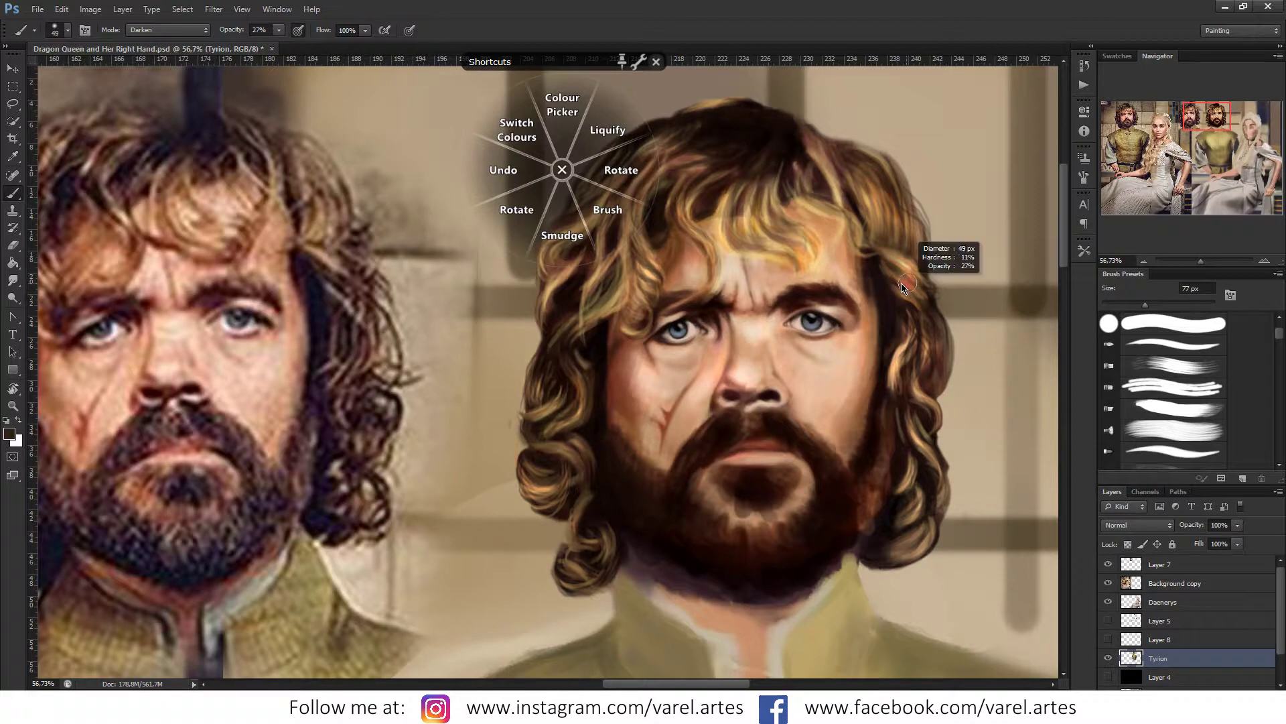
pyautogui.keyDown('alt'); pyautogui.click(932, 314); pyautogui.keyUp('alt')
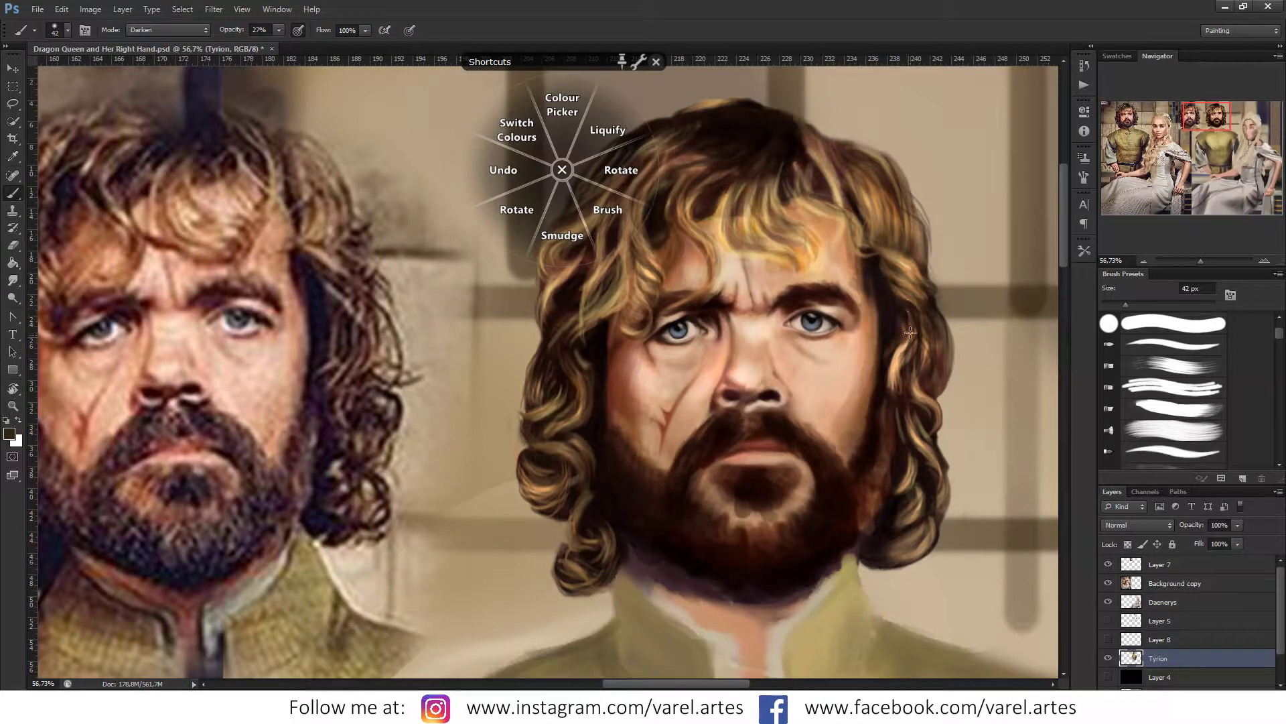
# Step: Set the brush to 14 px and return its blend mode to Normal
pyautogui.moveTo(910, 333); pyautogui.dragTo(928, 364)
pyautogui.moveTo(928, 365); pyautogui.dragTo(921, 373)
pyautogui.moveTo(902, 386)
pyautogui.mouseDown()
pyautogui.moveTo(926, 355)
pyautogui.moveTo(938, 420)
pyautogui.mouseUp()
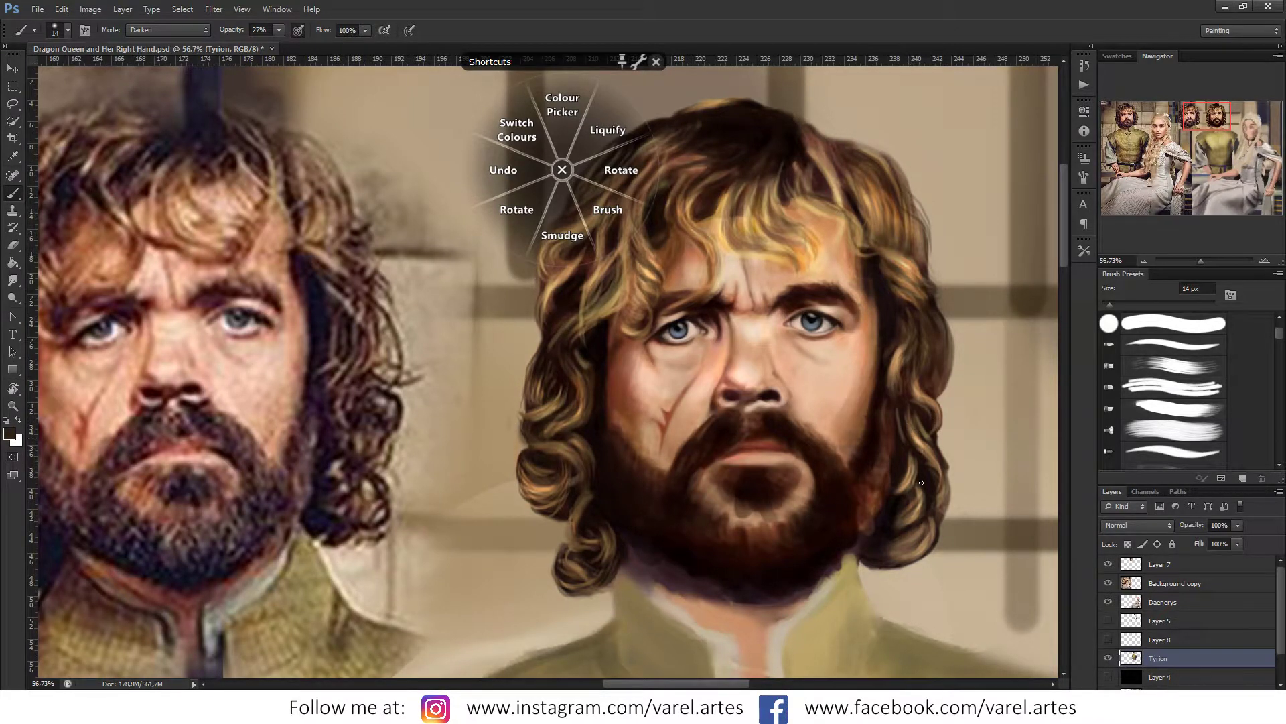
pyautogui.moveTo(922, 482)
pyautogui.mouseDown()
pyautogui.moveTo(938, 473)
pyautogui.moveTo(911, 476)
pyautogui.moveTo(909, 543)
pyautogui.mouseUp()
pyautogui.moveTo(918, 500); pyautogui.dragTo(914, 490)
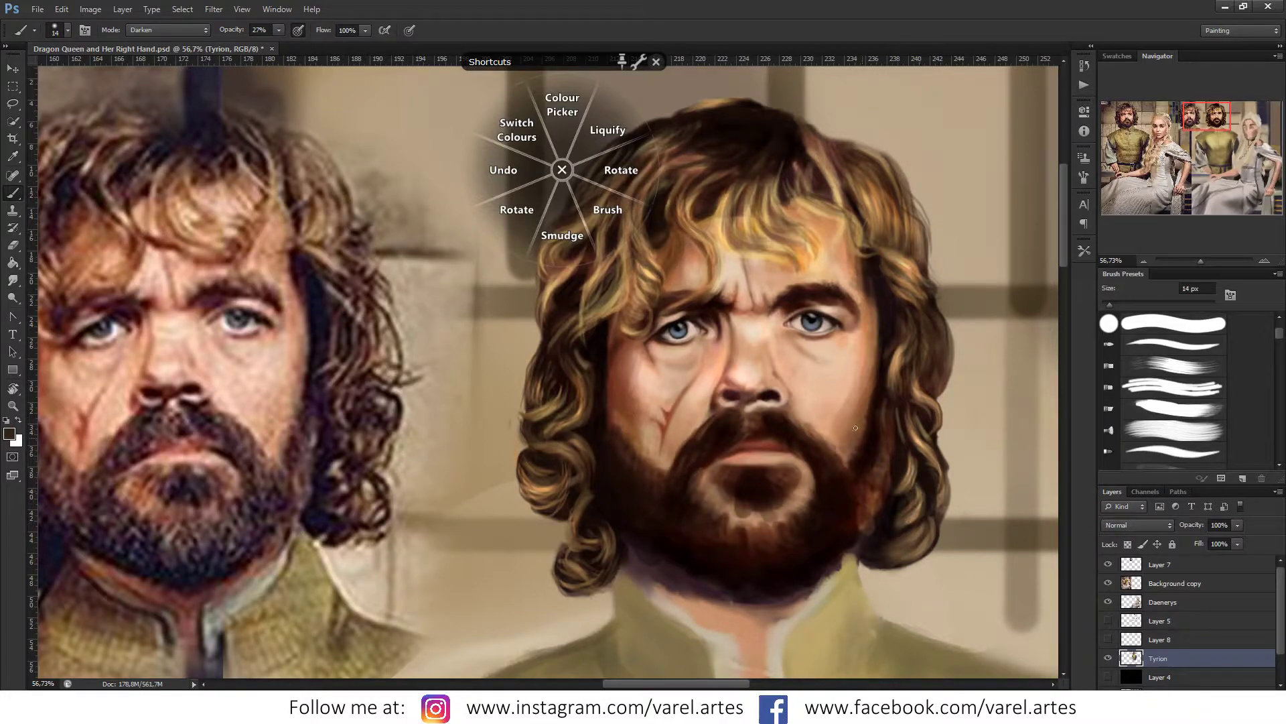
pyautogui.click(188, 30)
pyautogui.click(174, 42)
# Step: Set the foreground colour to a pale yellow (f4dd95)
pyautogui.press('i')
pyautogui.click(826, 204)
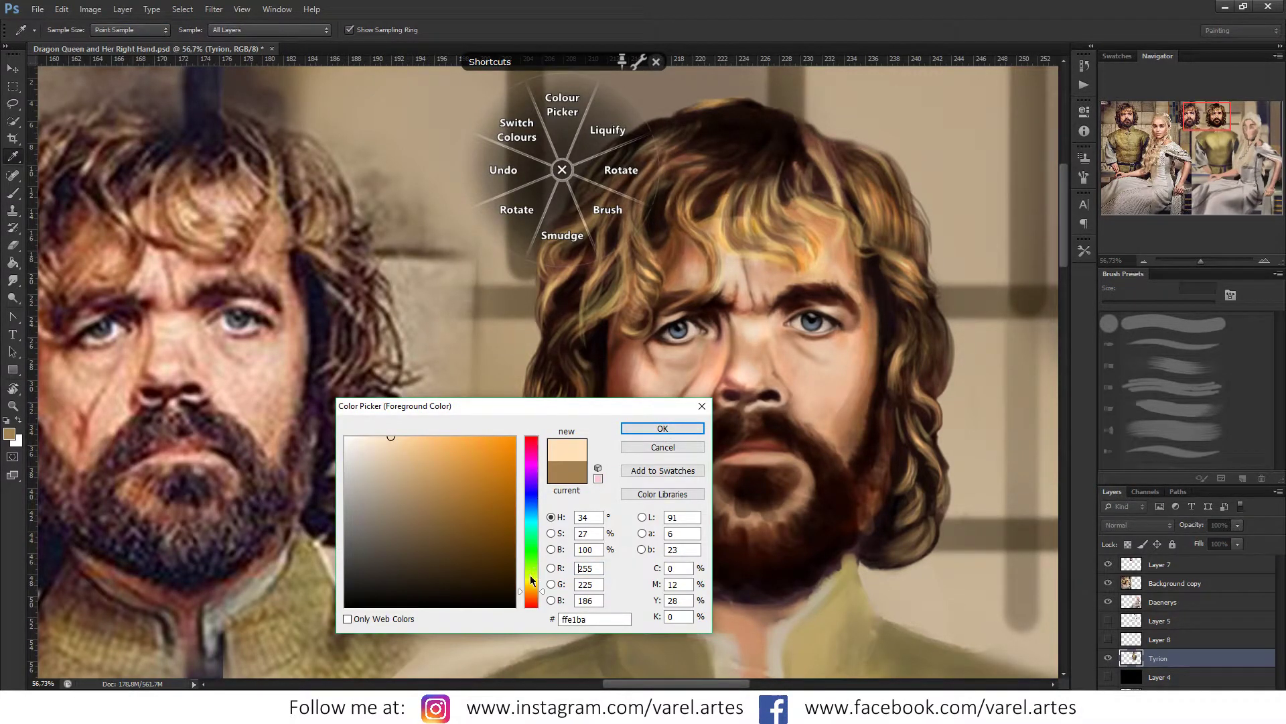
pyautogui.click(532, 586)
pyautogui.click(409, 444)
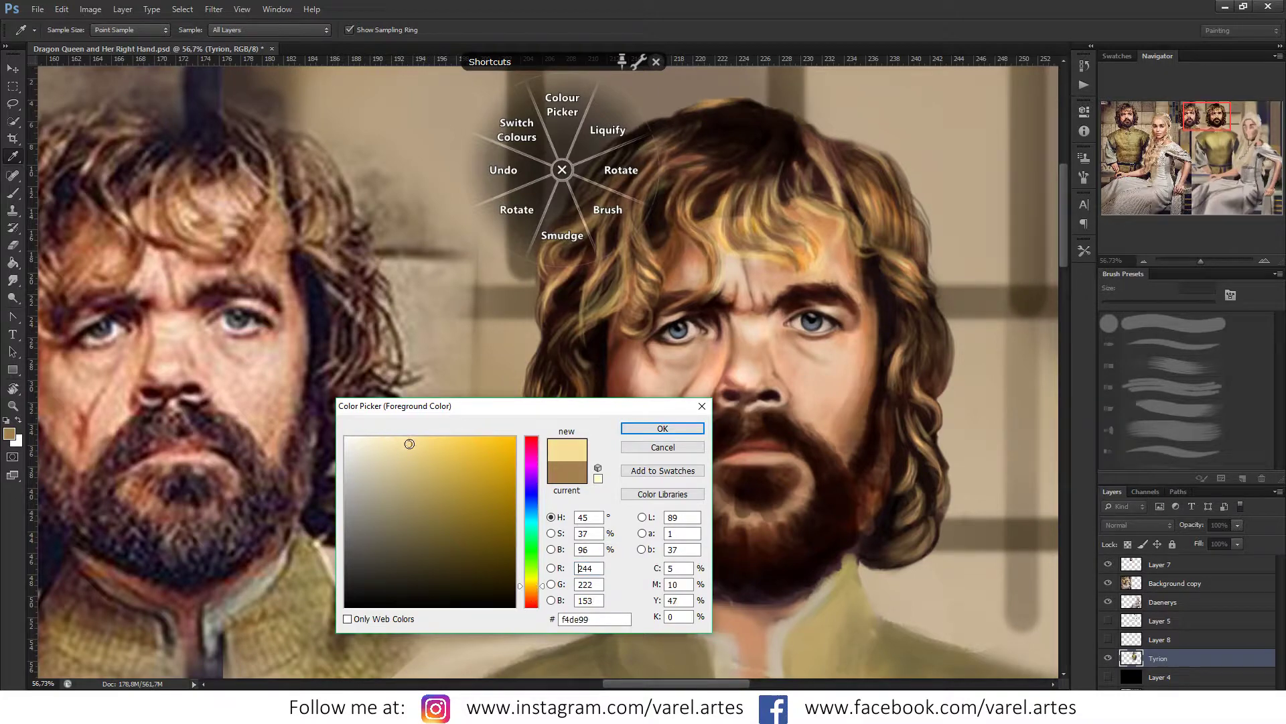
pyautogui.click(662, 428)
# Step: With a 1 px brush and Layer 4 shown, paint a pale yellow wisp along the hair edge
pyautogui.press('b')
pyautogui.moveTo(922, 501)
pyautogui.mouseDown()
pyautogui.moveTo(927, 516)
pyautogui.moveTo(918, 501)
pyautogui.moveTo(898, 566)
pyautogui.mouseUp()
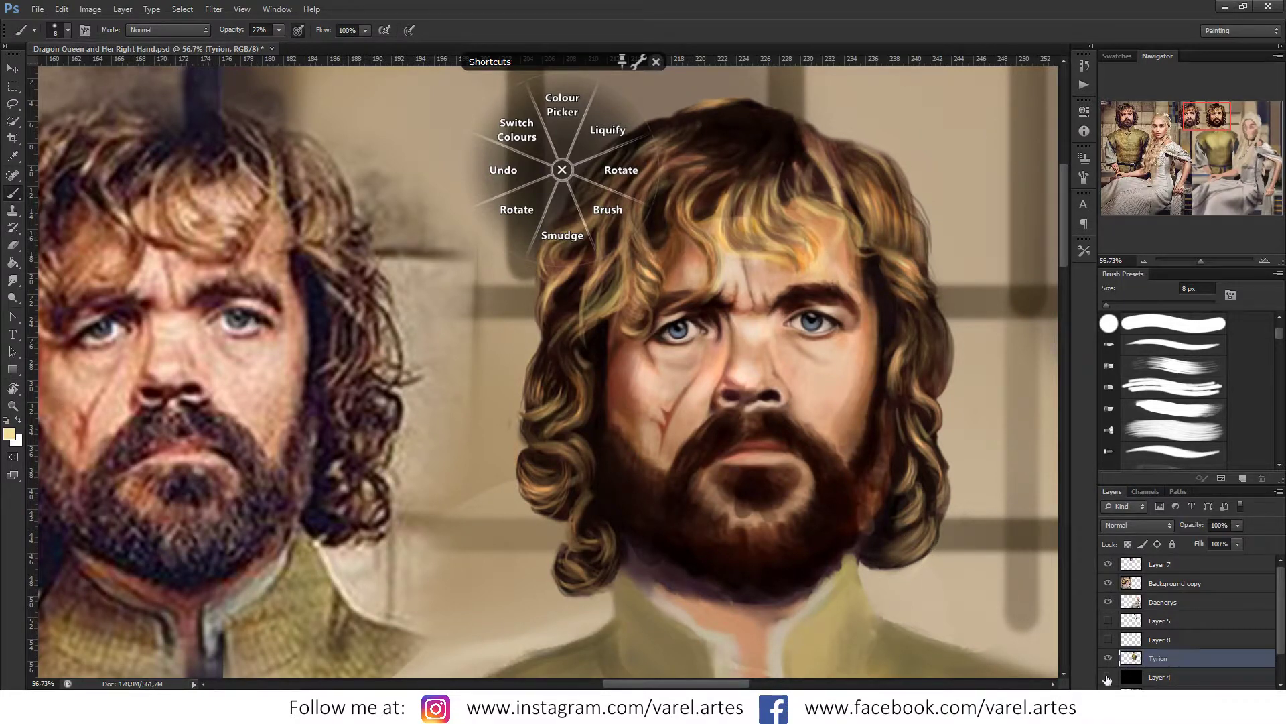
pyautogui.click(1108, 677)
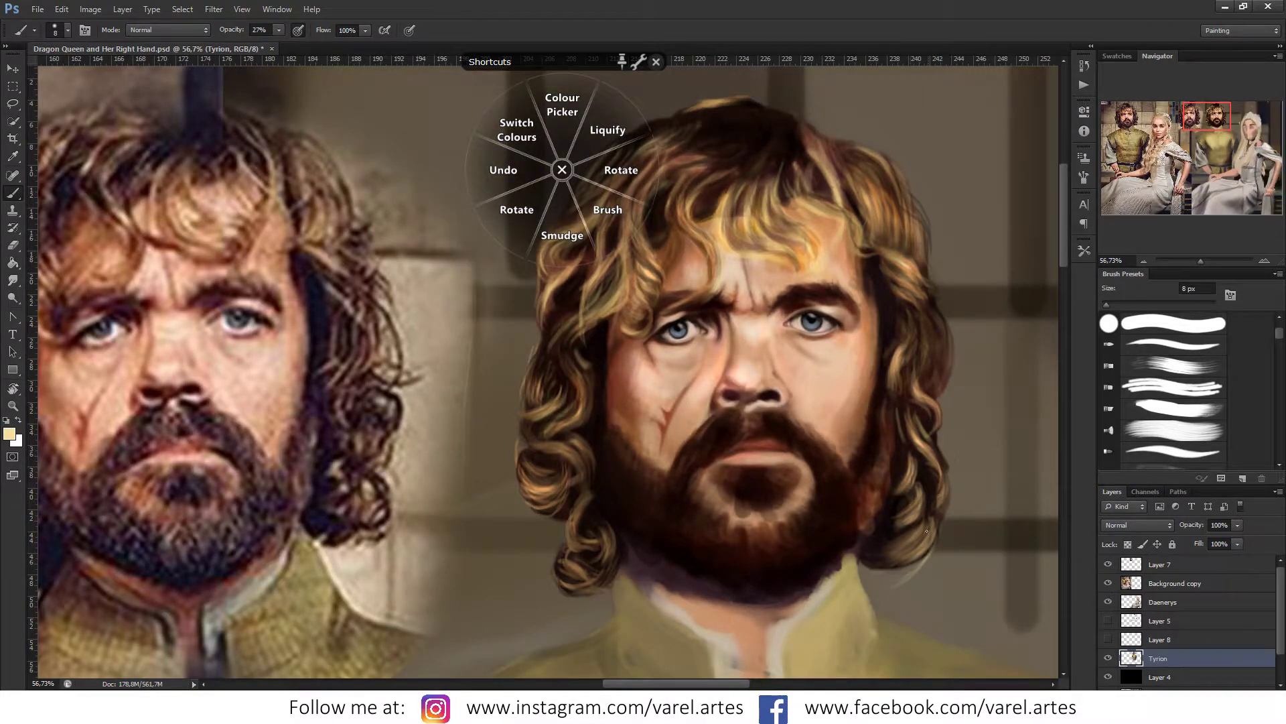
pyautogui.moveTo(928, 546); pyautogui.dragTo(880, 578)
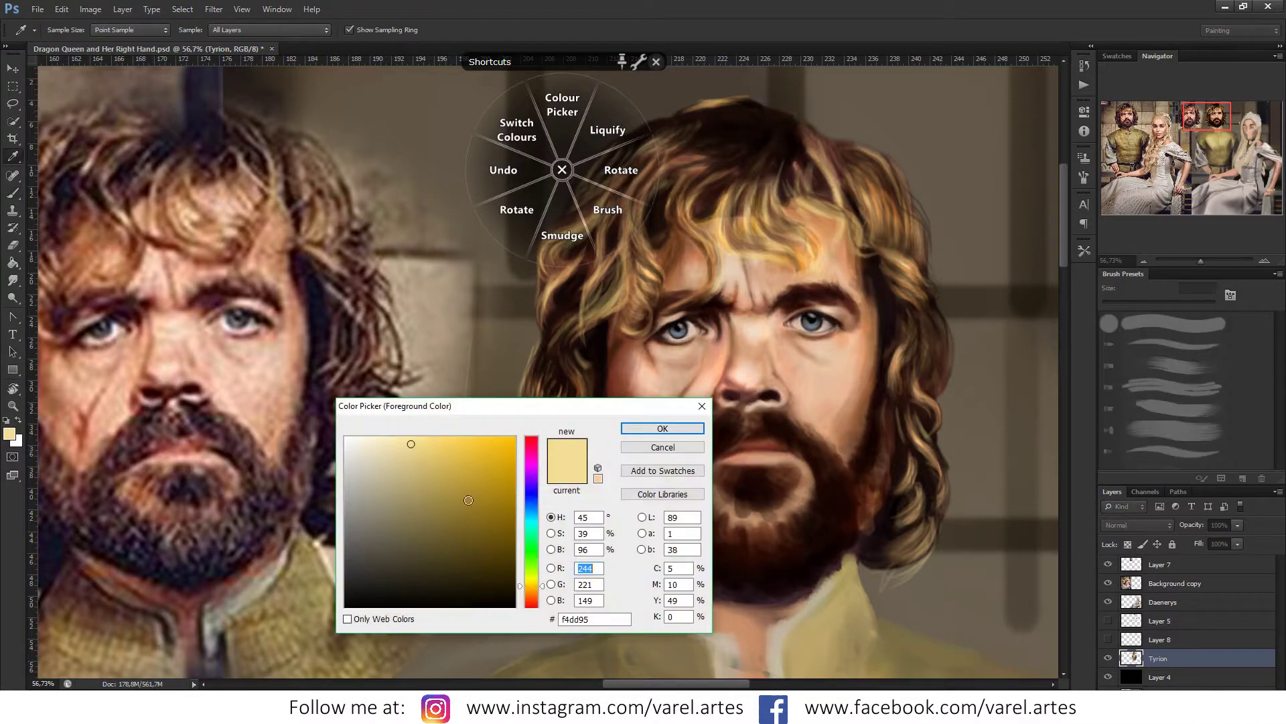
pyautogui.click(423, 502)
pyautogui.click(663, 429)
# Step: Pan over the painted head and sample a dark brown from the hair
pyautogui.moveTo(592, 467); pyautogui.dragTo(652, 599)
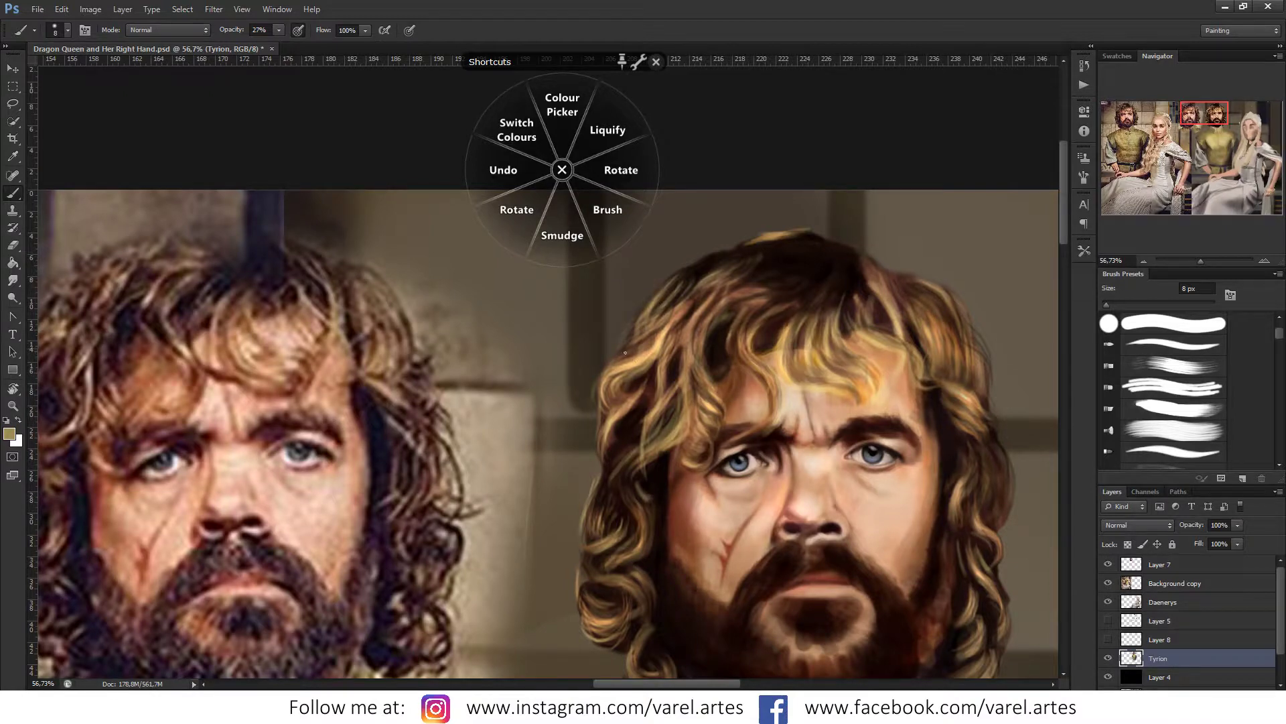
pyautogui.moveTo(721, 258); pyautogui.dragTo(707, 299)
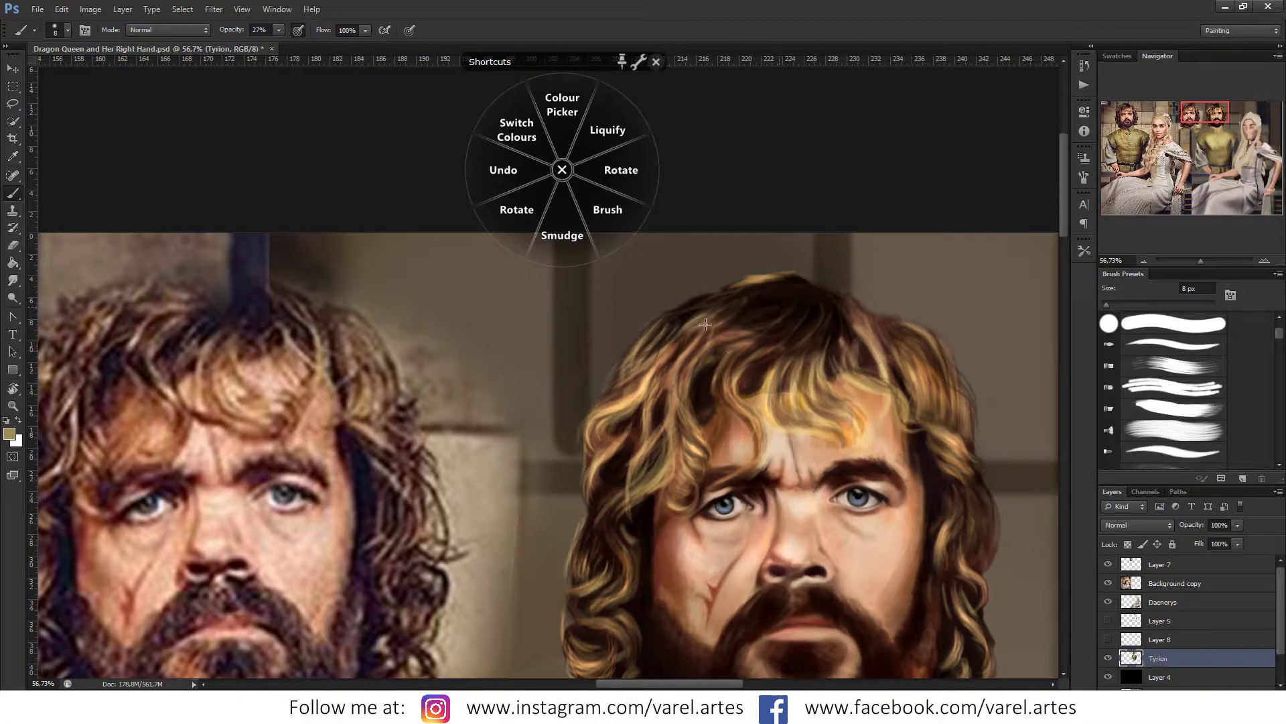
pyautogui.moveTo(762, 303); pyautogui.dragTo(764, 255)
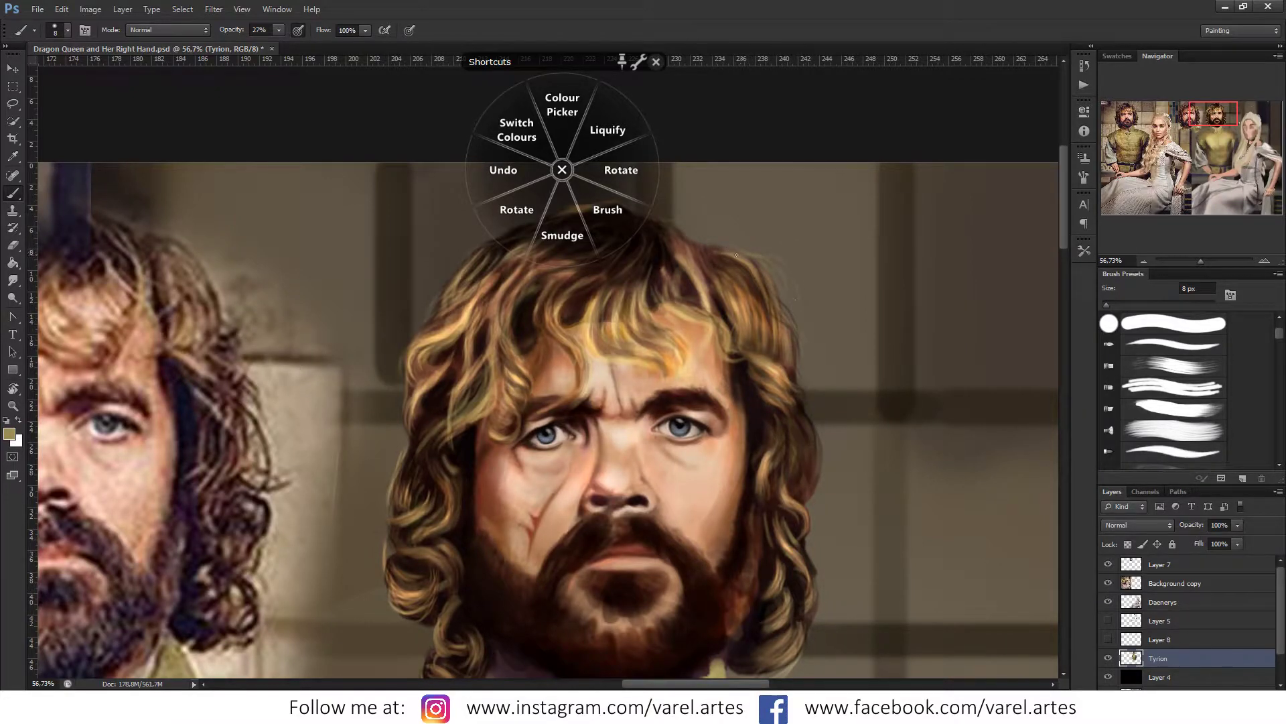
pyautogui.moveTo(798, 407); pyautogui.dragTo(820, 326)
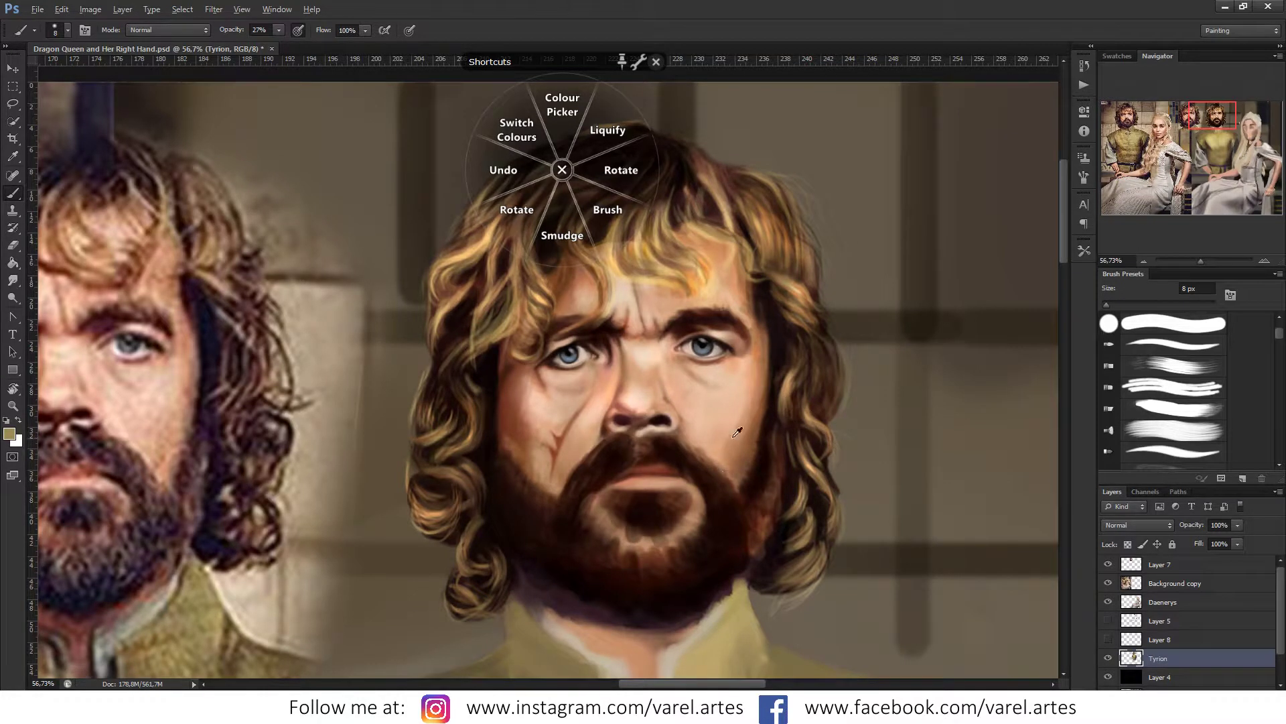
pyautogui.keyDown('alt'); pyautogui.click(769, 415); pyautogui.keyUp('alt')
# Step: Recentre the painted portrait and enlarge the brush to 8 px
pyautogui.moveTo(797, 288); pyautogui.dragTo(892, 365)
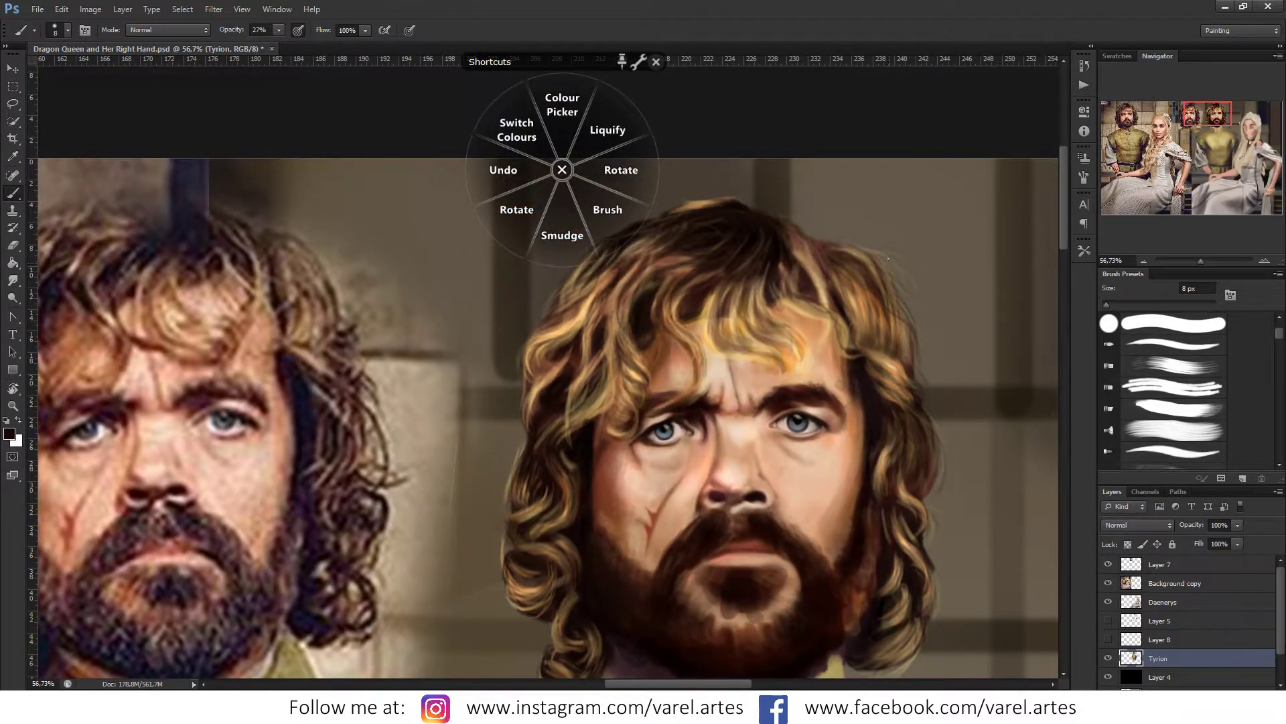
pyautogui.moveTo(863, 296); pyautogui.dragTo(937, 313)
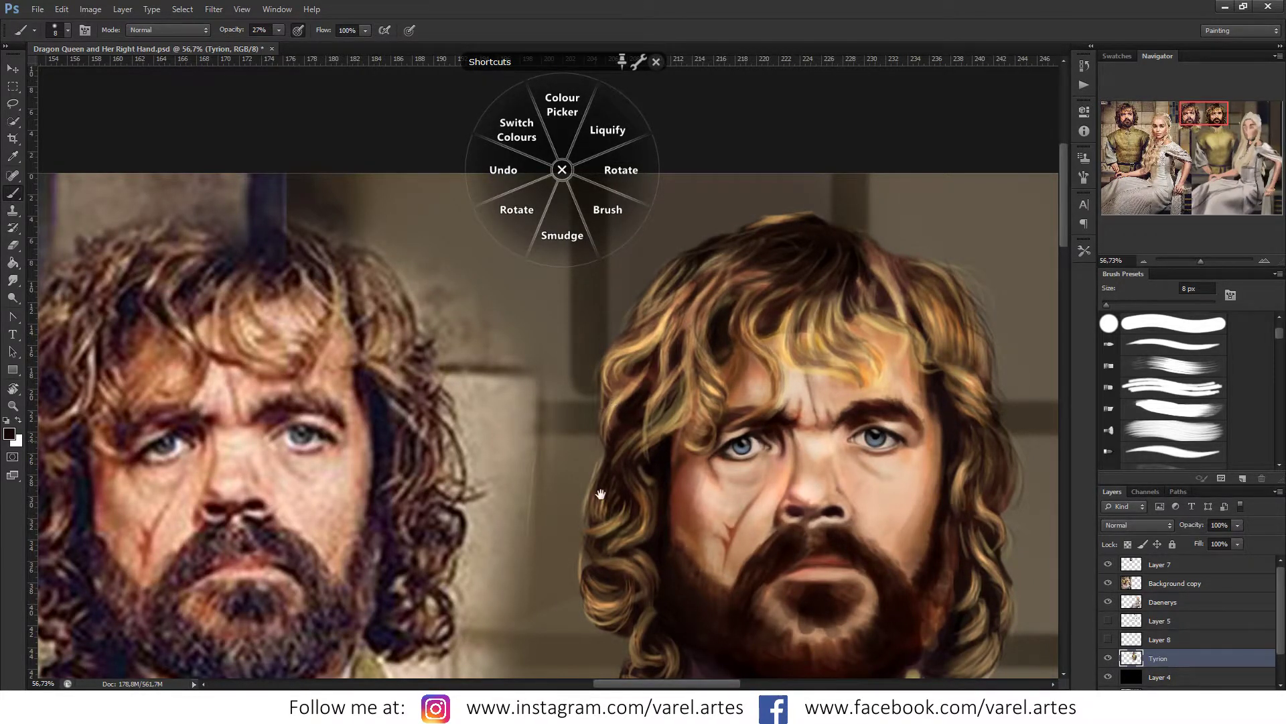
pyautogui.moveTo(604, 461); pyautogui.dragTo(641, 410)
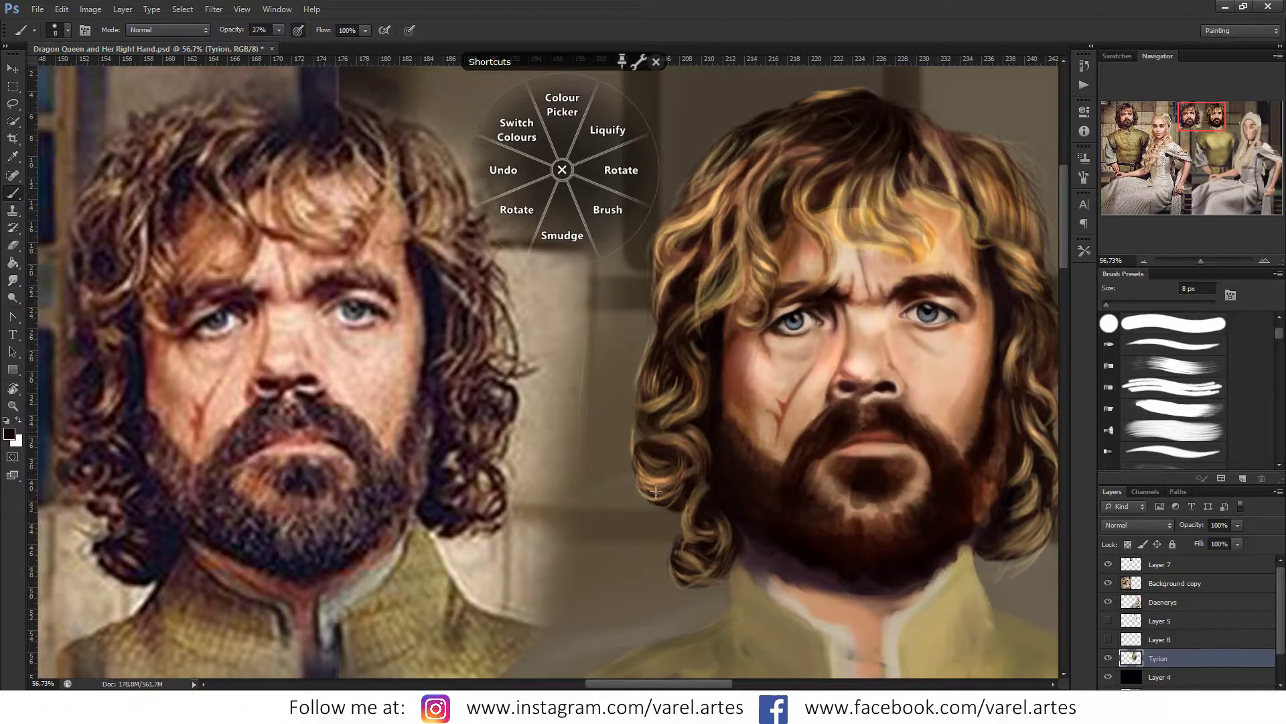
pyautogui.scroll(-3, 651, 491)
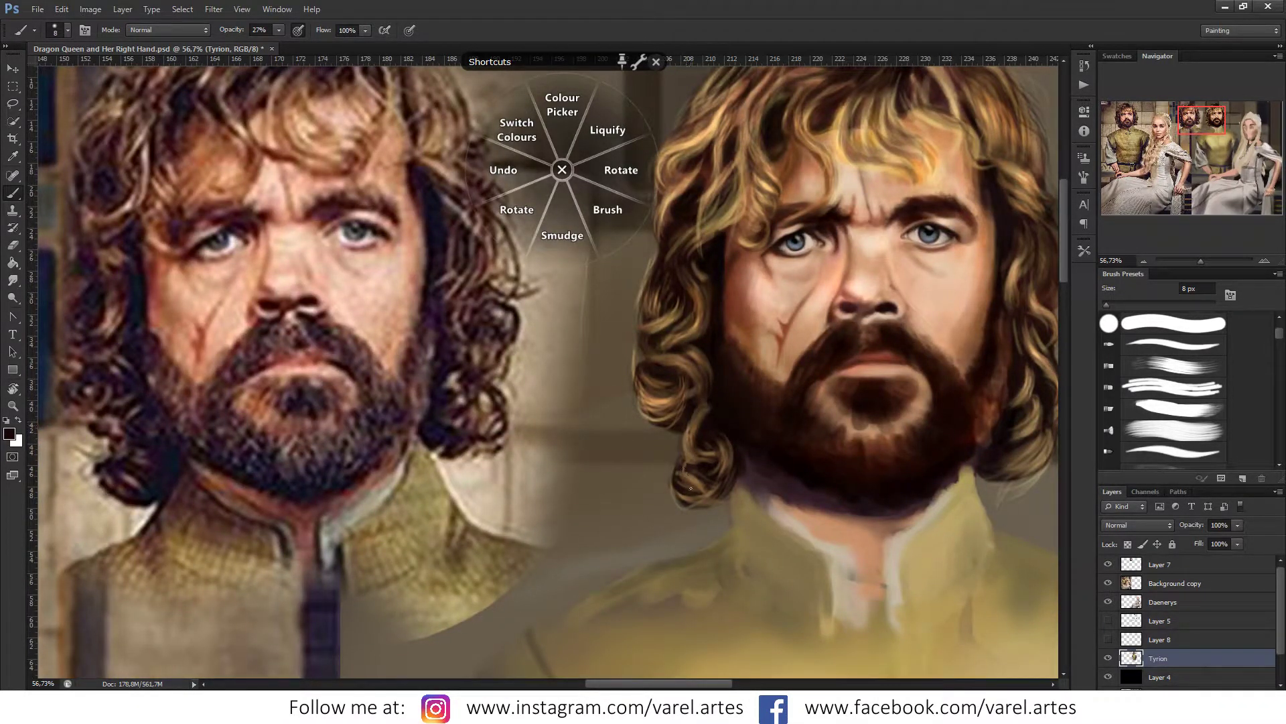
pyautogui.moveTo(781, 446); pyautogui.dragTo(584, 451)
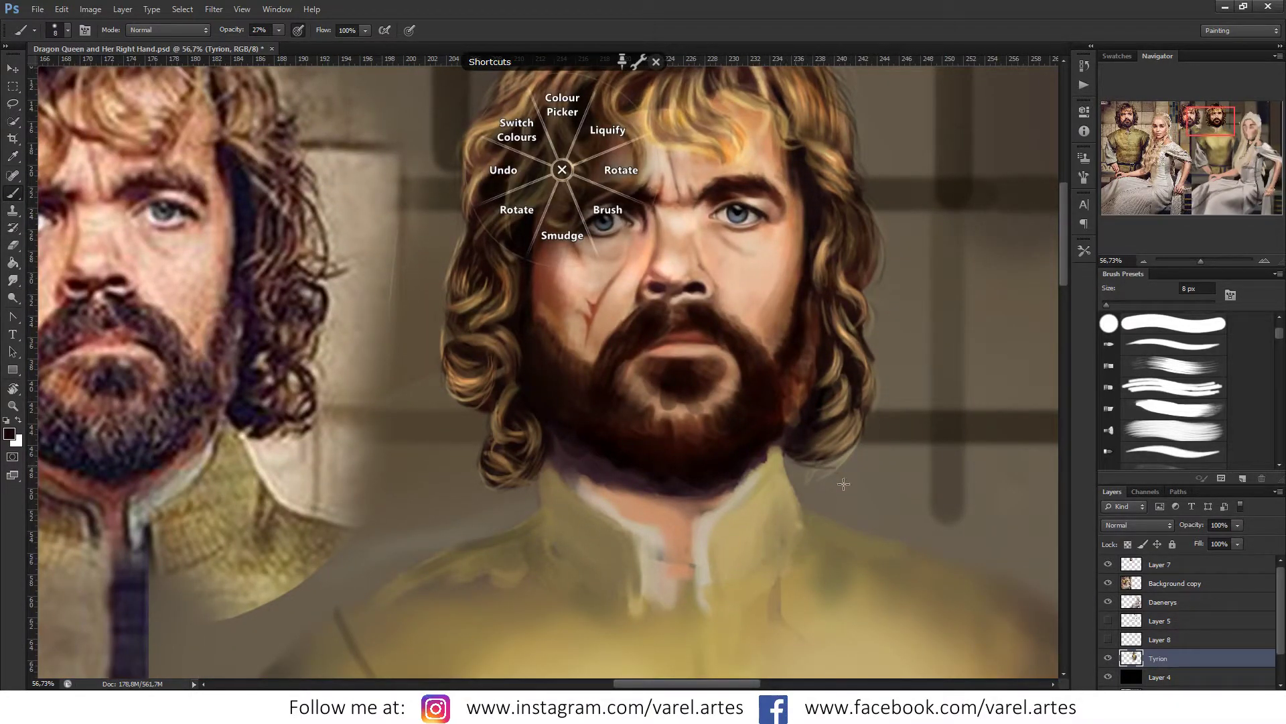
pyautogui.keyDown('alt'); pyautogui.rightClick(843, 436); pyautogui.keyUp('alt')
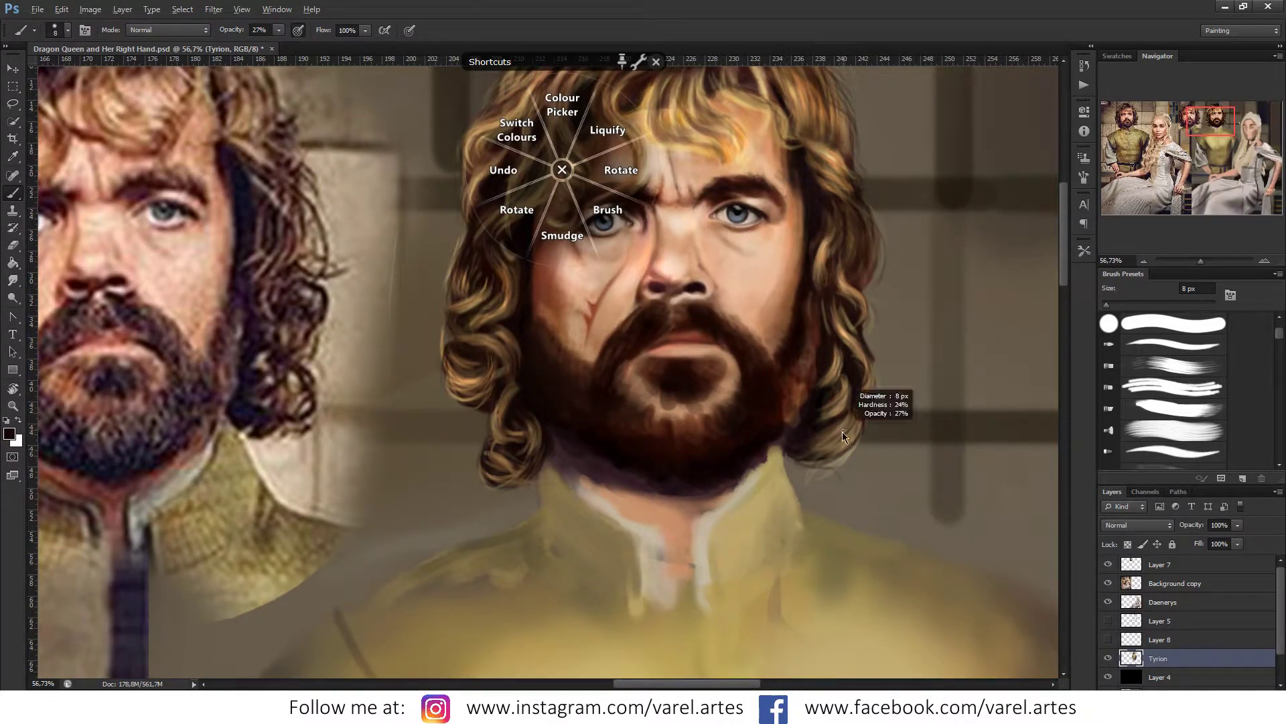
pyautogui.moveTo(842, 439); pyautogui.dragTo(818, 434)
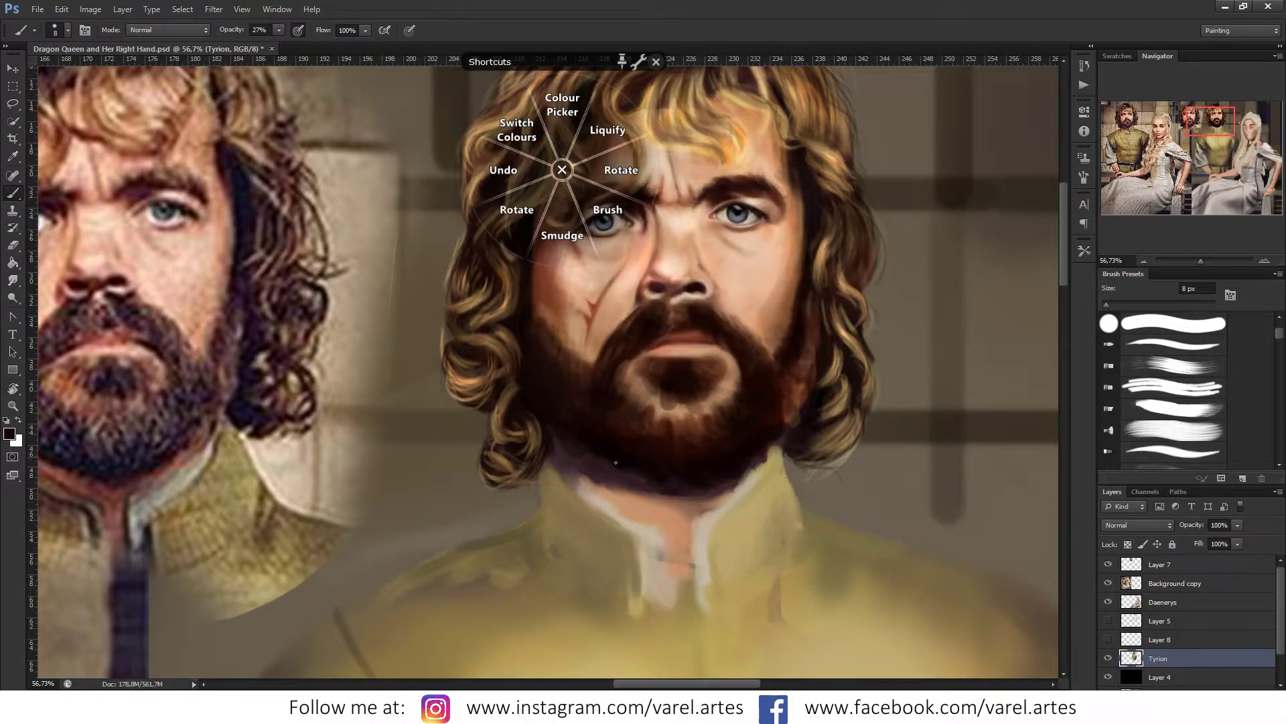
# Step: Hide Layer 4 to lighten the backdrop and zoom out on both heads
pyautogui.moveTo(541, 389); pyautogui.dragTo(659, 563)
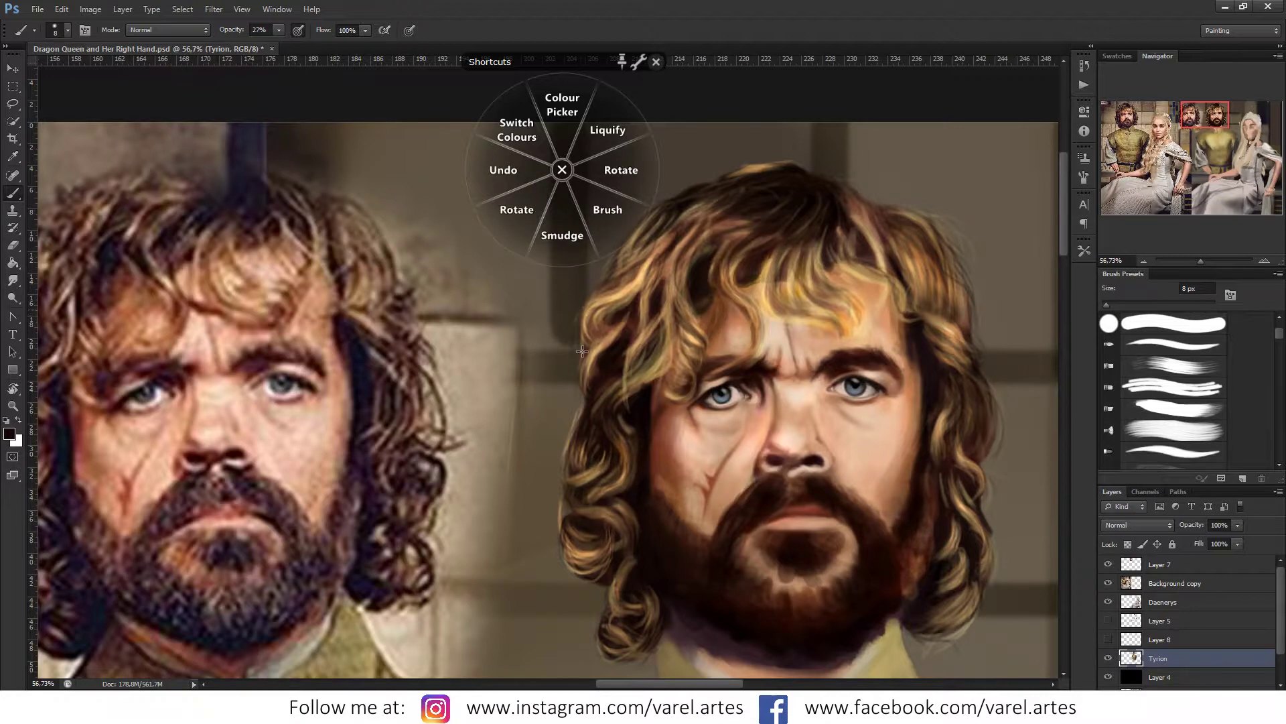
pyautogui.moveTo(630, 255); pyautogui.dragTo(663, 261)
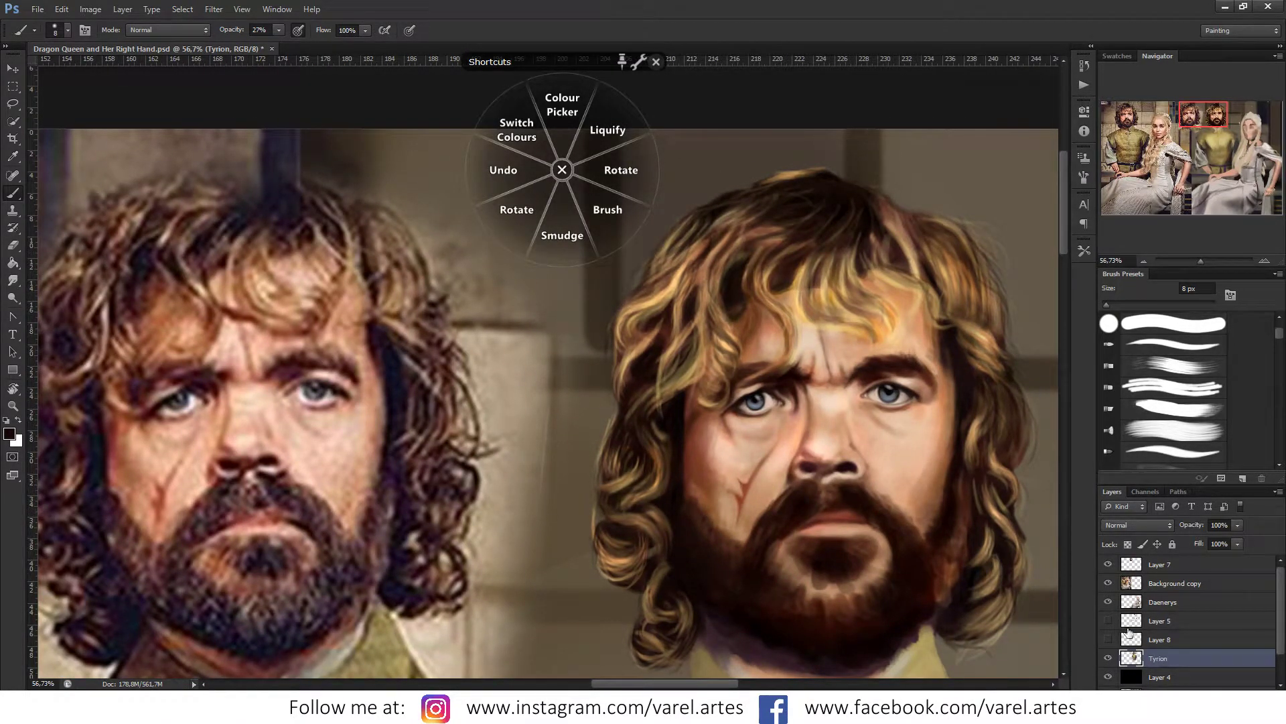
pyautogui.click(1108, 677)
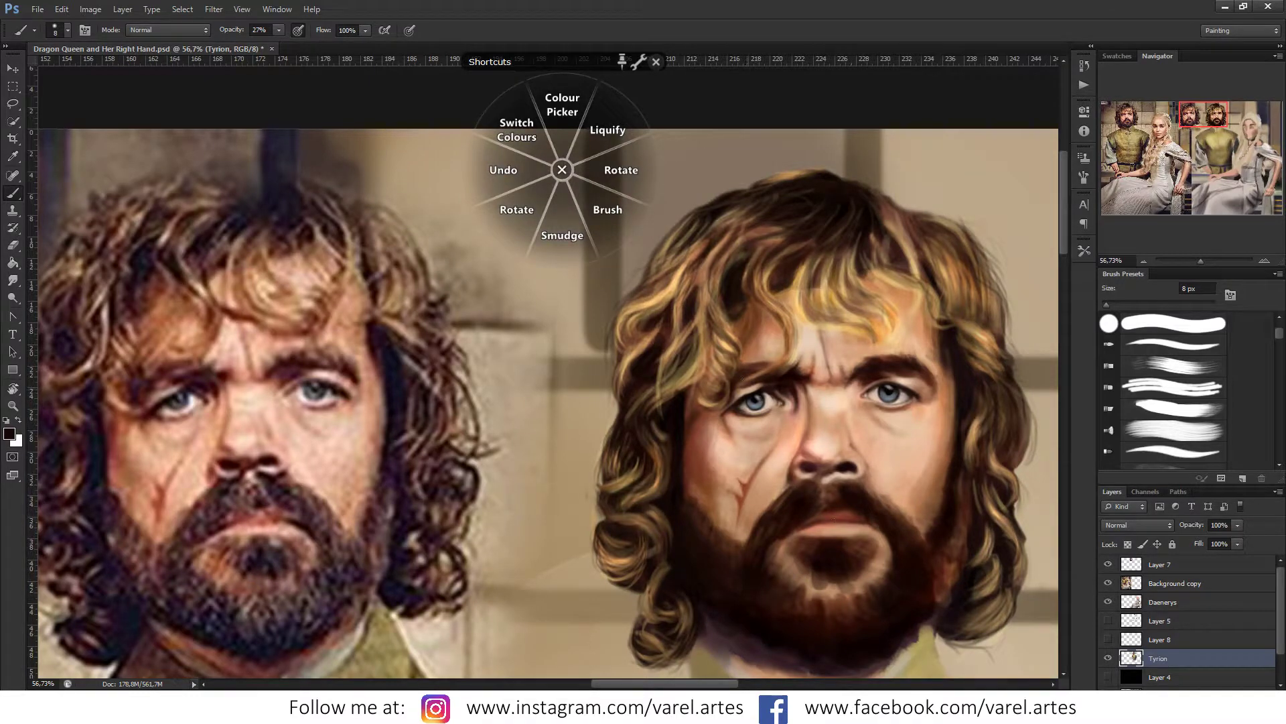
pyautogui.press('z')
pyautogui.moveTo(830, 410)
pyautogui.mouseDown()
pyautogui.moveTo(761, 415)
pyautogui.moveTo(756, 429)
pyautogui.mouseUp()
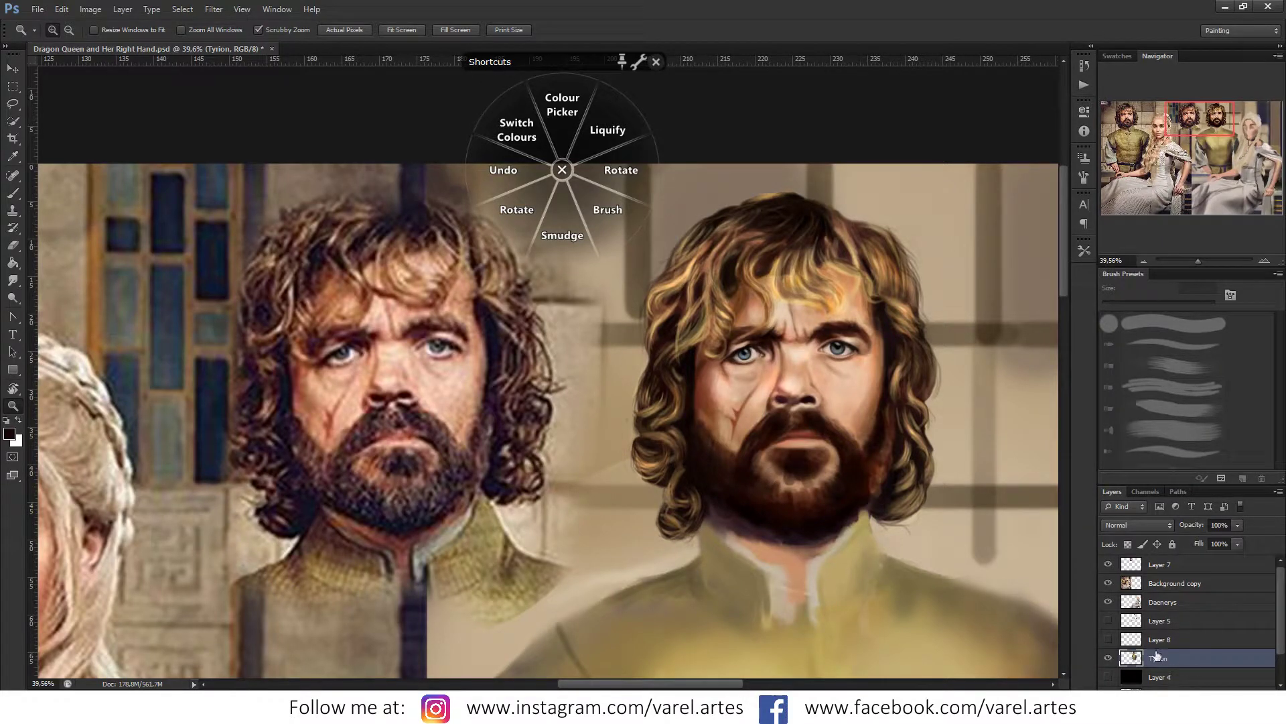
# Step: Add a new layer and wash the forehead, eyes and face with a warm reddish colour
pyautogui.hotkey('ctrl', 'shift', 'alt', 'n')
pyautogui.click(1147, 526)
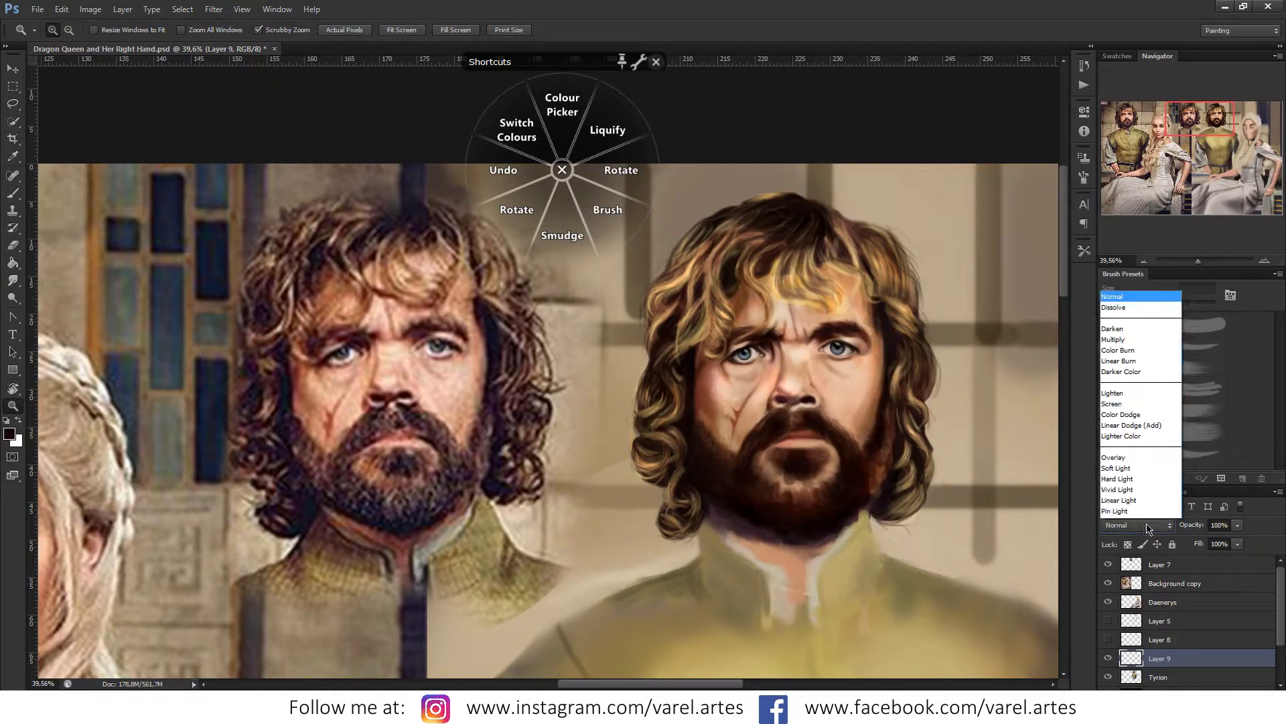
pyautogui.click(915, 478)
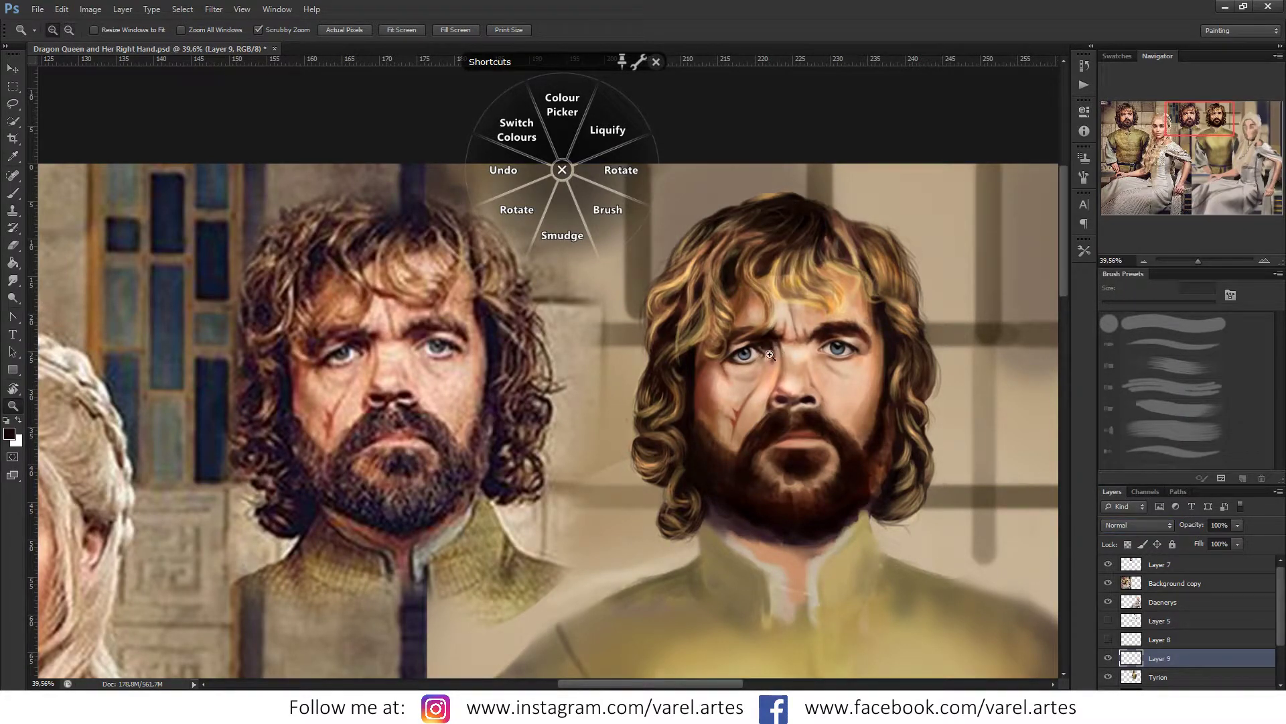
pyautogui.press('b')
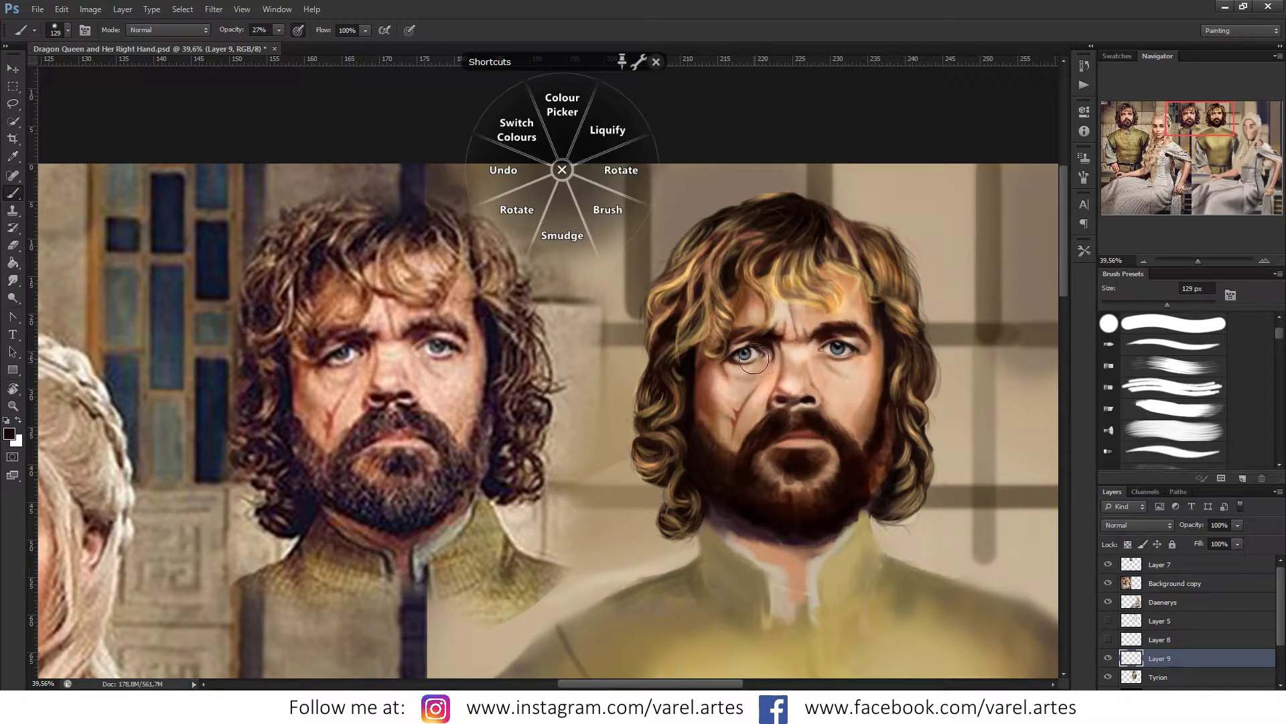
pyautogui.press('i')
pyautogui.click(454, 496)
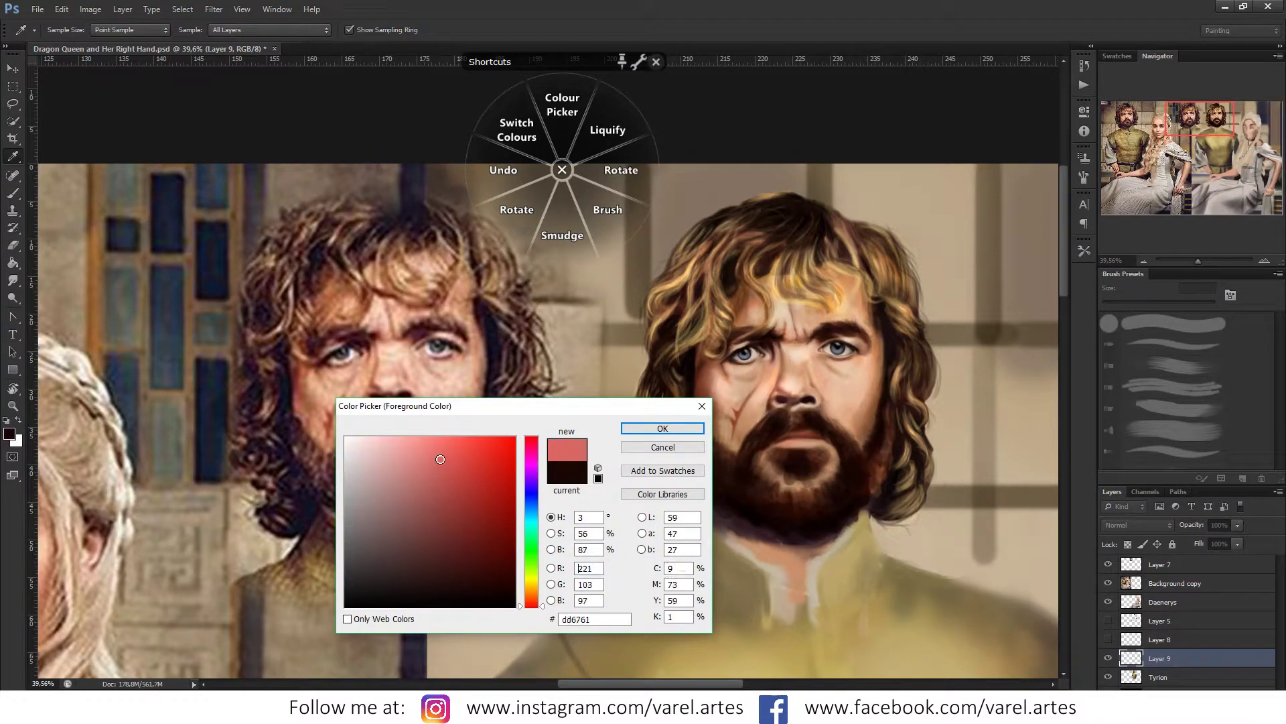
pyautogui.click(663, 428)
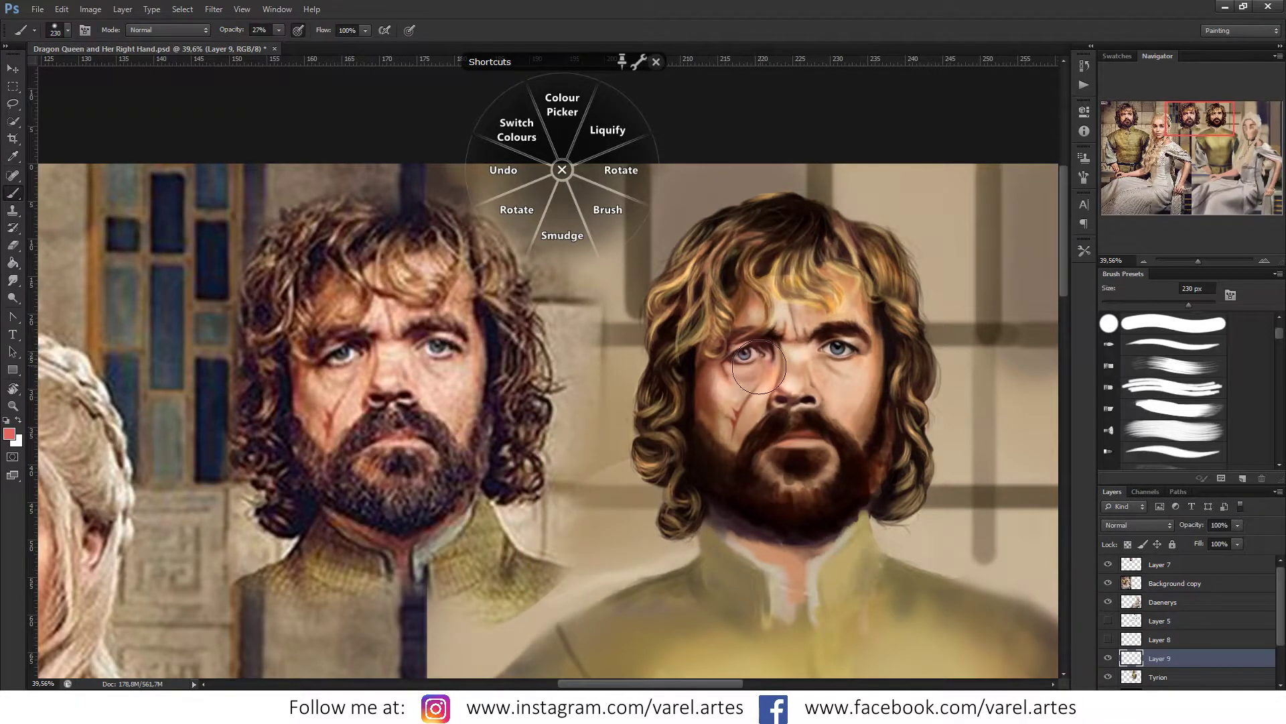
pyautogui.moveTo(770, 355)
pyautogui.mouseDown()
pyautogui.moveTo(849, 355)
pyautogui.moveTo(684, 368)
pyautogui.mouseUp()
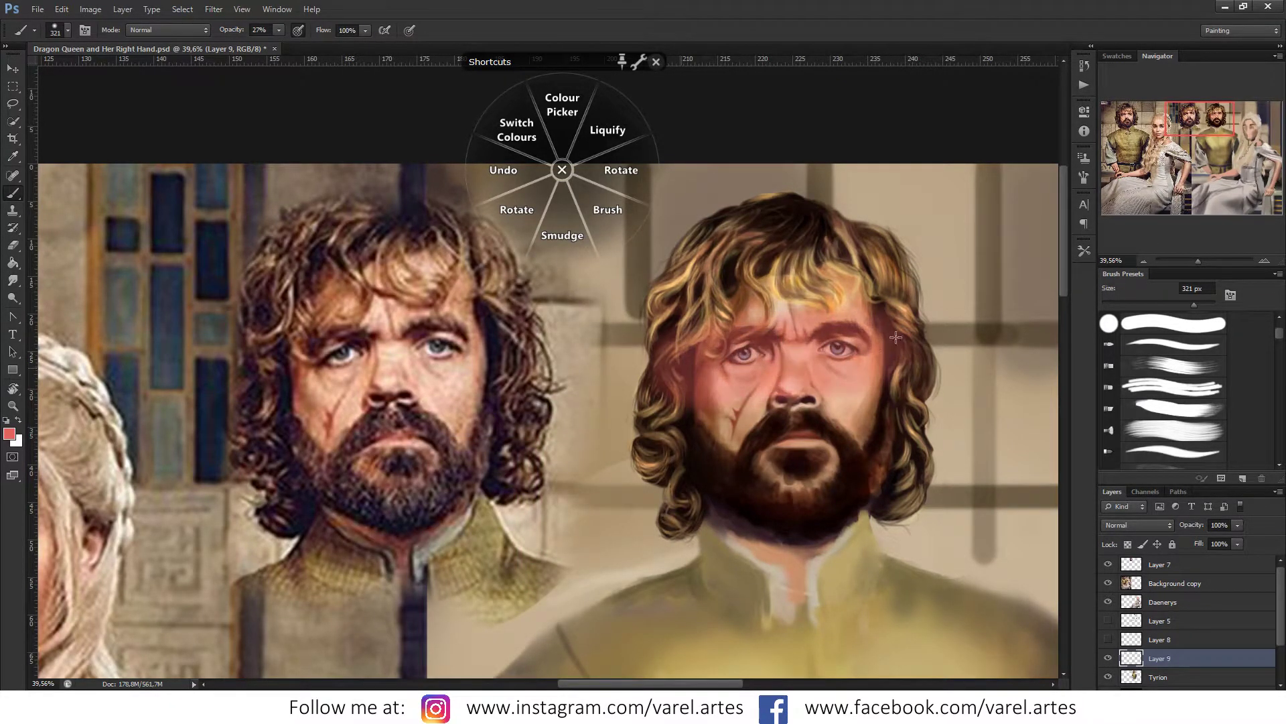
pyautogui.moveTo(884, 335); pyautogui.dragTo(868, 335)
pyautogui.moveTo(737, 342); pyautogui.dragTo(882, 339)
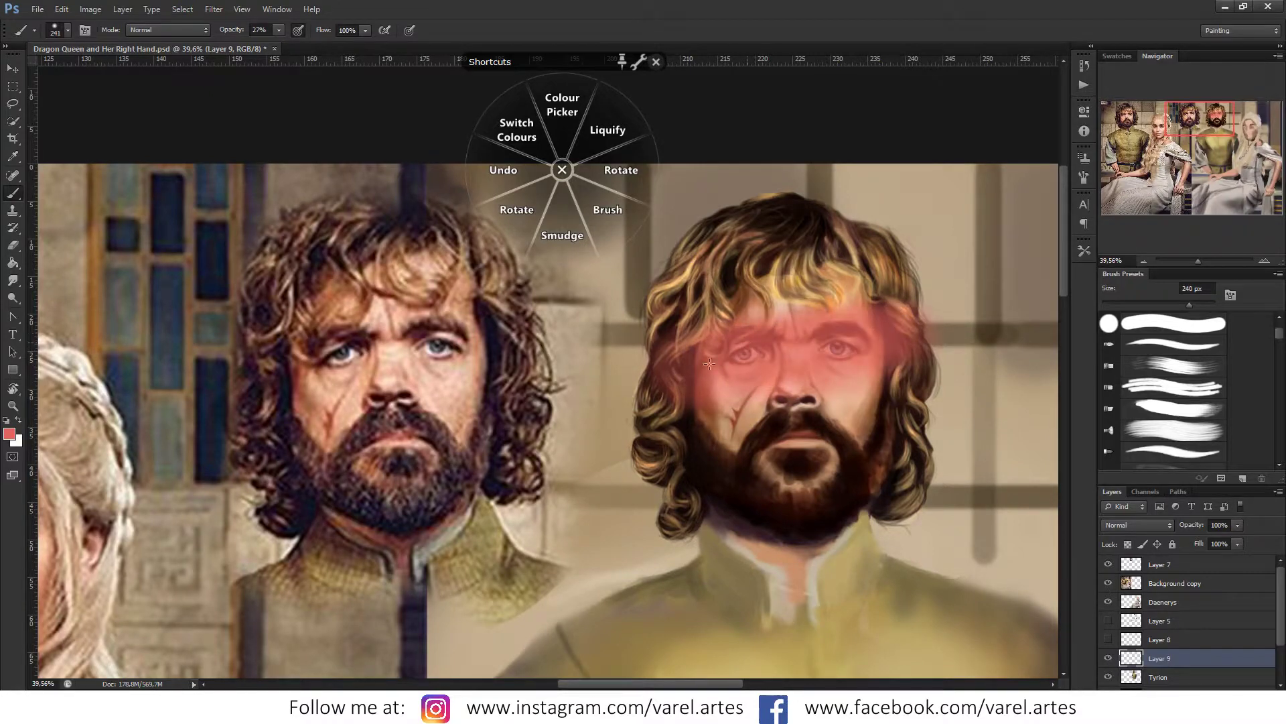
# Step: Erase the red glow along the left temple and cheek with a 336 px soft round eraser
pyautogui.press('e')
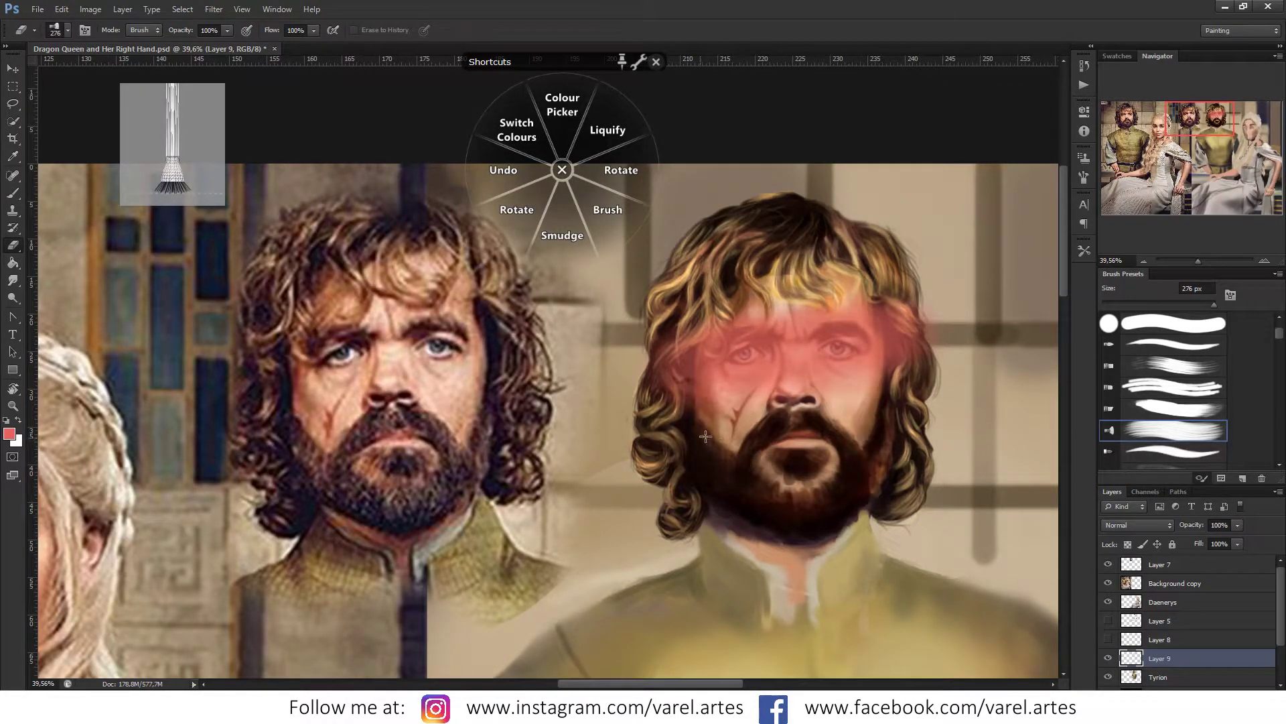
pyautogui.moveTo(737, 382); pyautogui.dragTo(706, 385)
pyautogui.rightClick(750, 424)
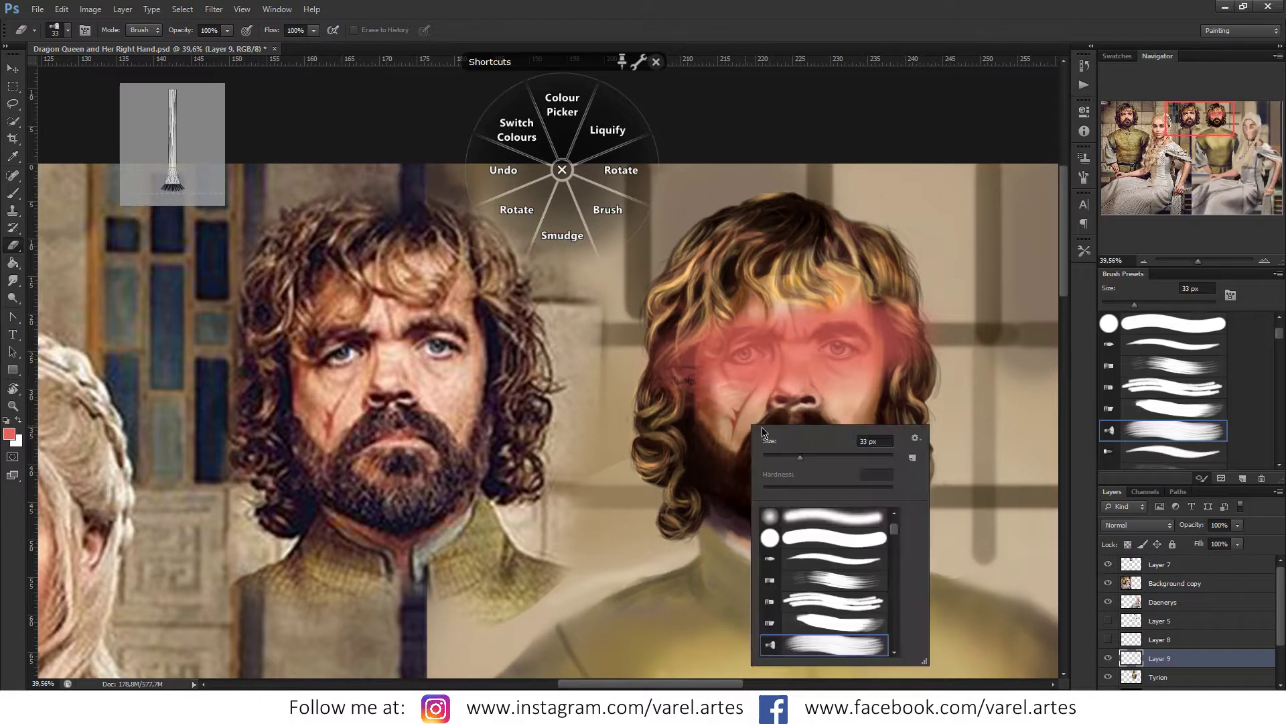
pyautogui.click(834, 517)
pyautogui.press('Escape')
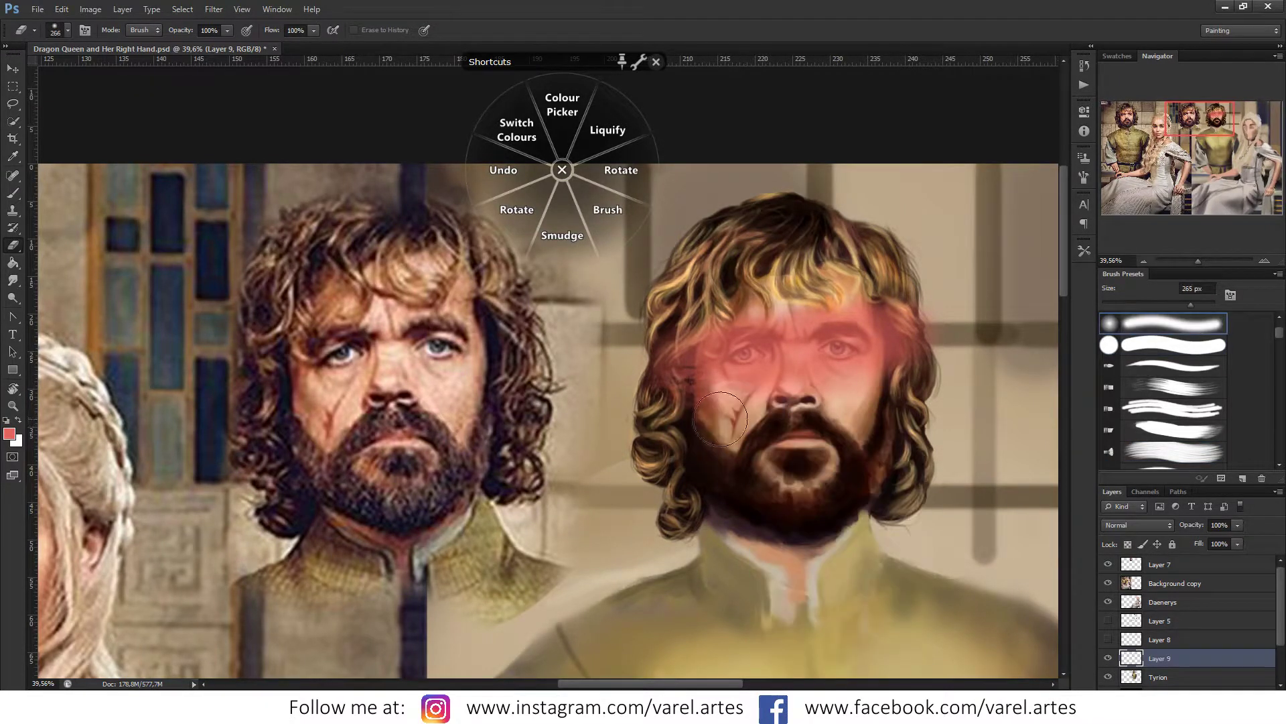
pyautogui.moveTo(908, 392); pyautogui.dragTo(920, 309)
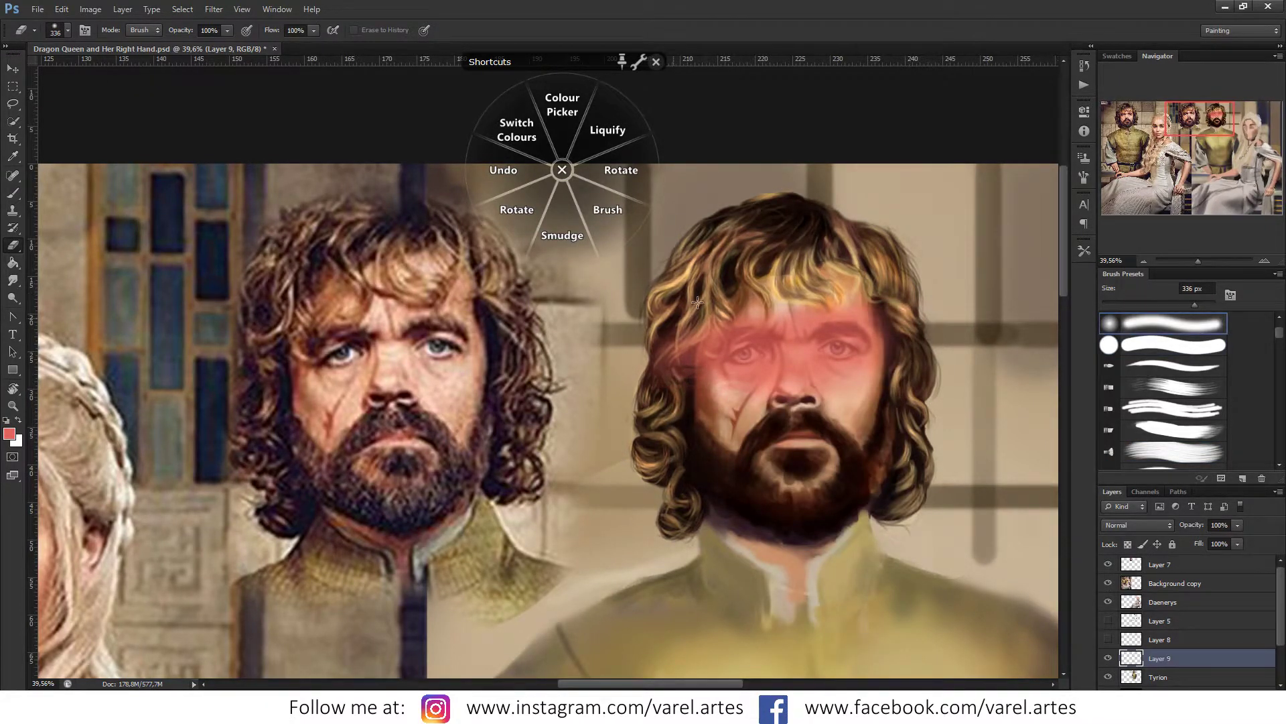
pyautogui.moveTo(678, 348); pyautogui.dragTo(720, 429)
# Step: Set Layer 9 to Multiply and scroll through its blend modes to preview them
pyautogui.click(1123, 525)
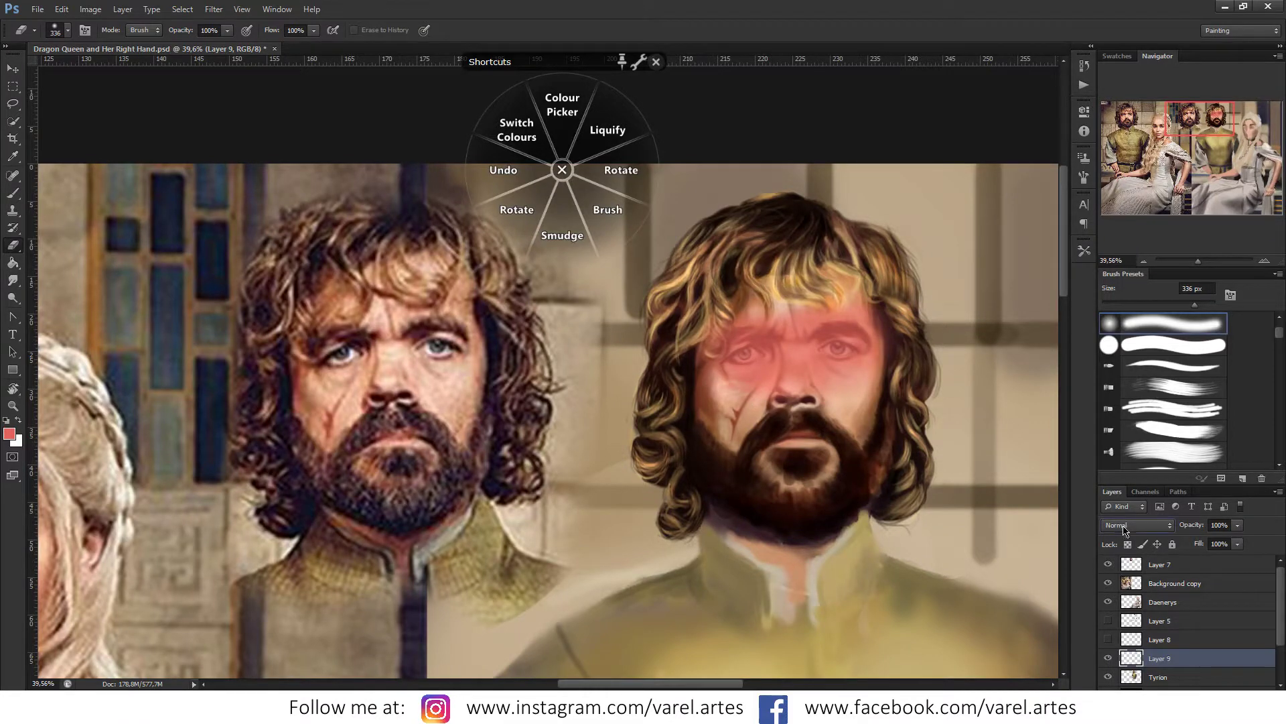
pyautogui.scroll(-3, 1123, 530)
pyautogui.scroll(-2, 1124, 530)
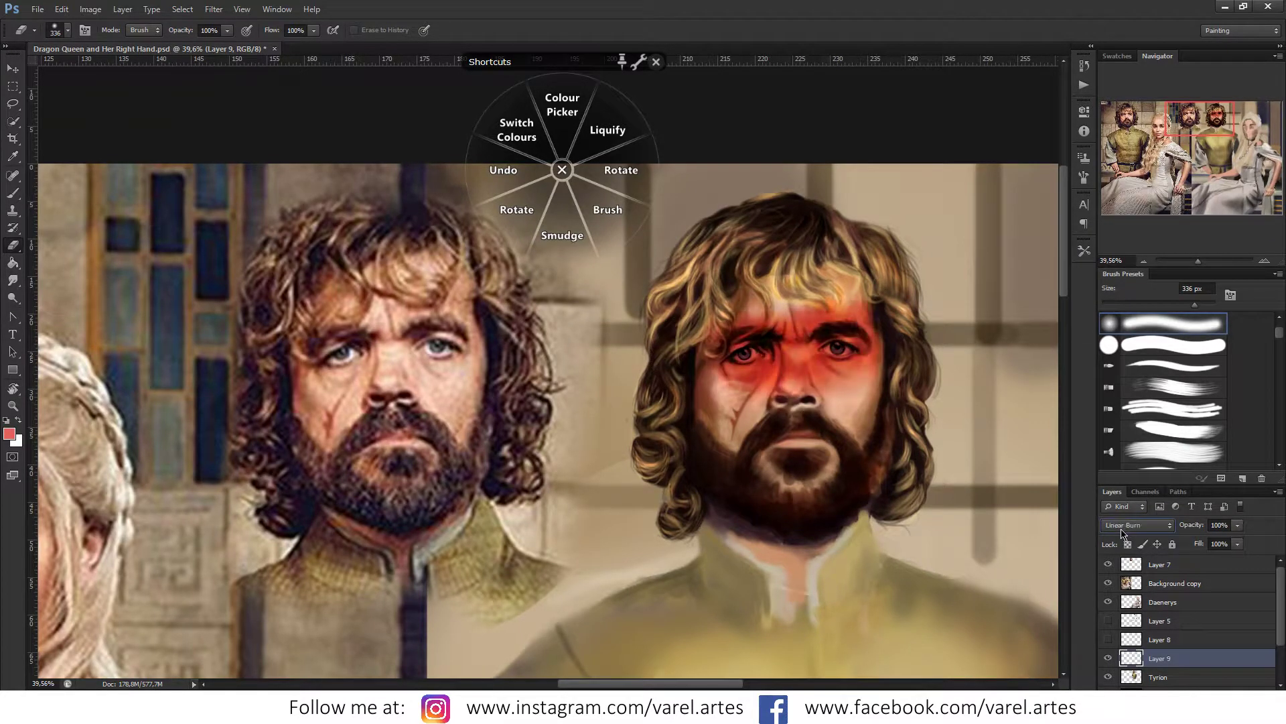
pyautogui.scroll(-2, 1124, 530)
pyautogui.scroll(-1, 1124, 531)
pyautogui.scroll(-1, 1125, 532)
pyautogui.scroll(-1, 1124, 531)
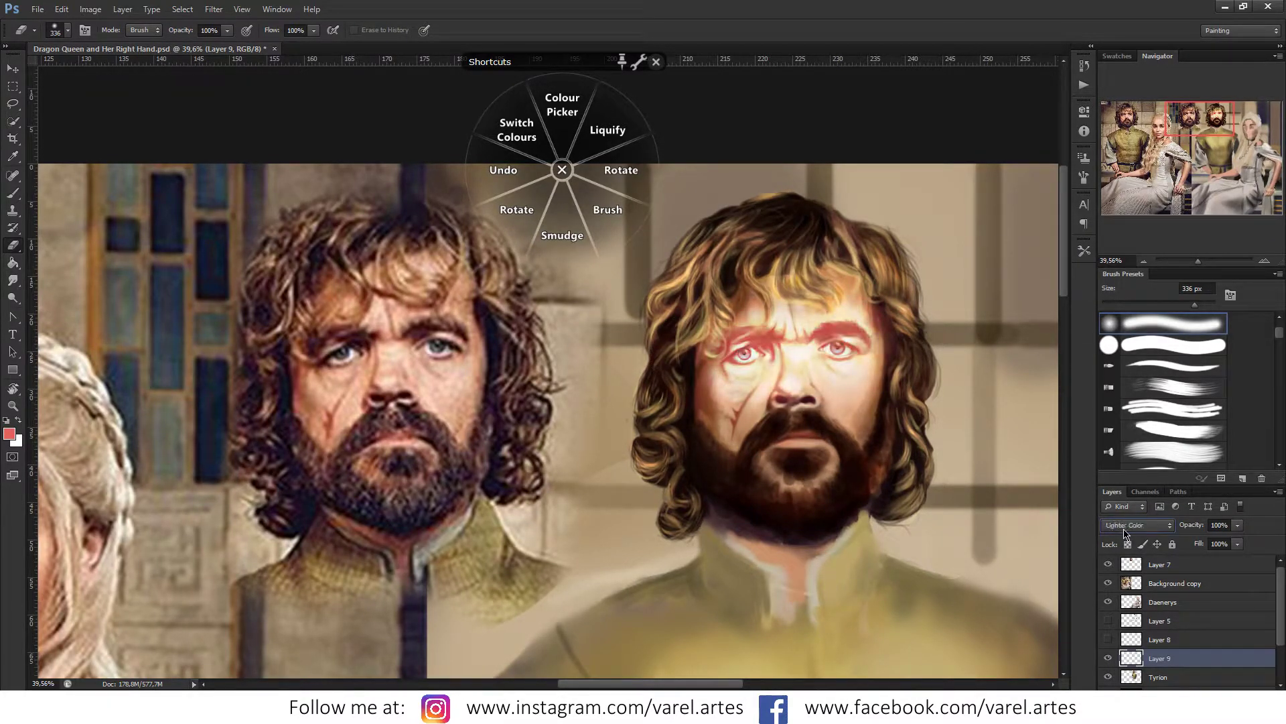
pyautogui.scroll(-2, 1124, 532)
pyautogui.scroll(-1, 1126, 533)
pyautogui.scroll(-1, 1126, 533)
pyautogui.scroll(-1, 1128, 532)
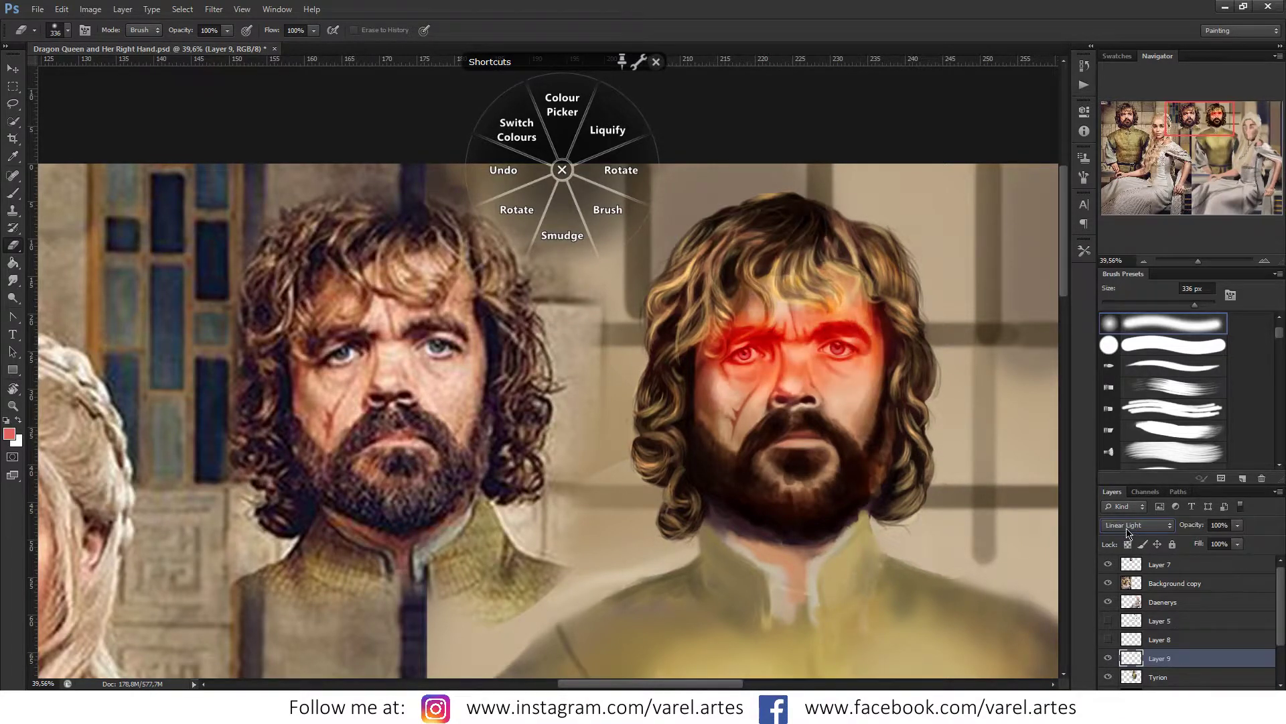
pyautogui.scroll(-2, 1166, 539)
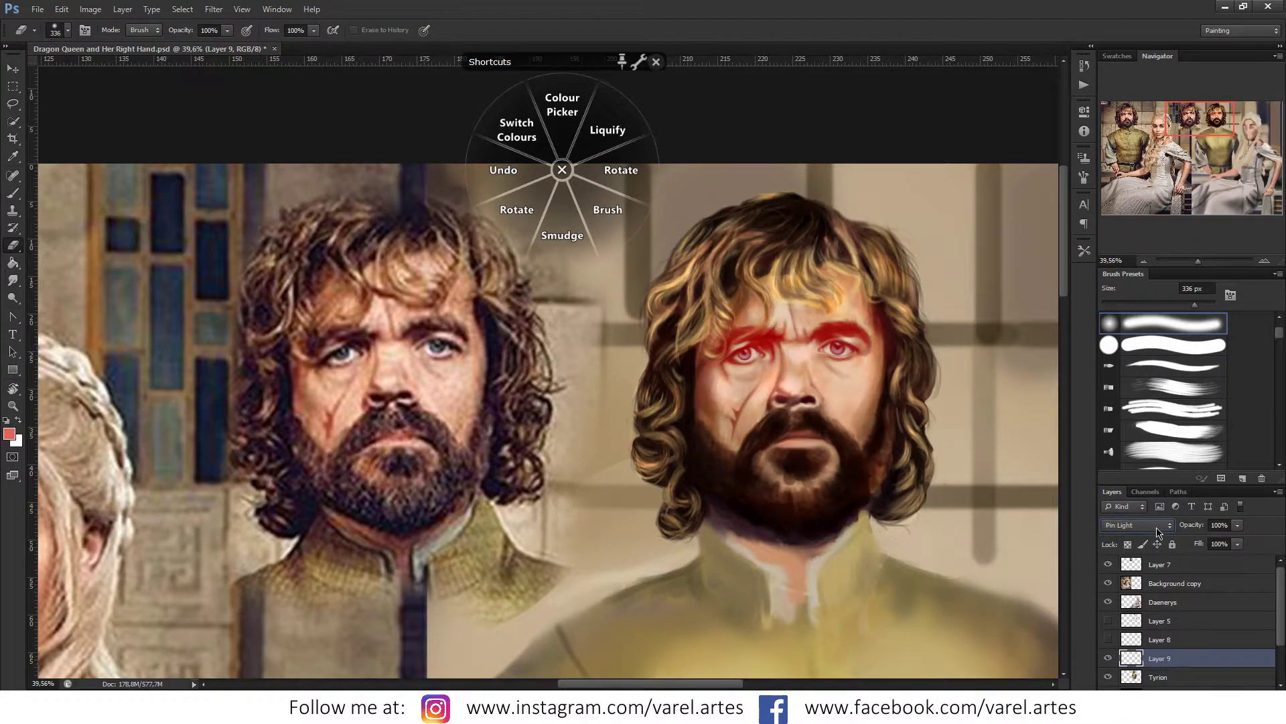
pyautogui.scroll(-1, 1162, 531)
pyautogui.scroll(-2, 1160, 531)
pyautogui.scroll(-1, 1159, 532)
pyautogui.scroll(-2, 1159, 531)
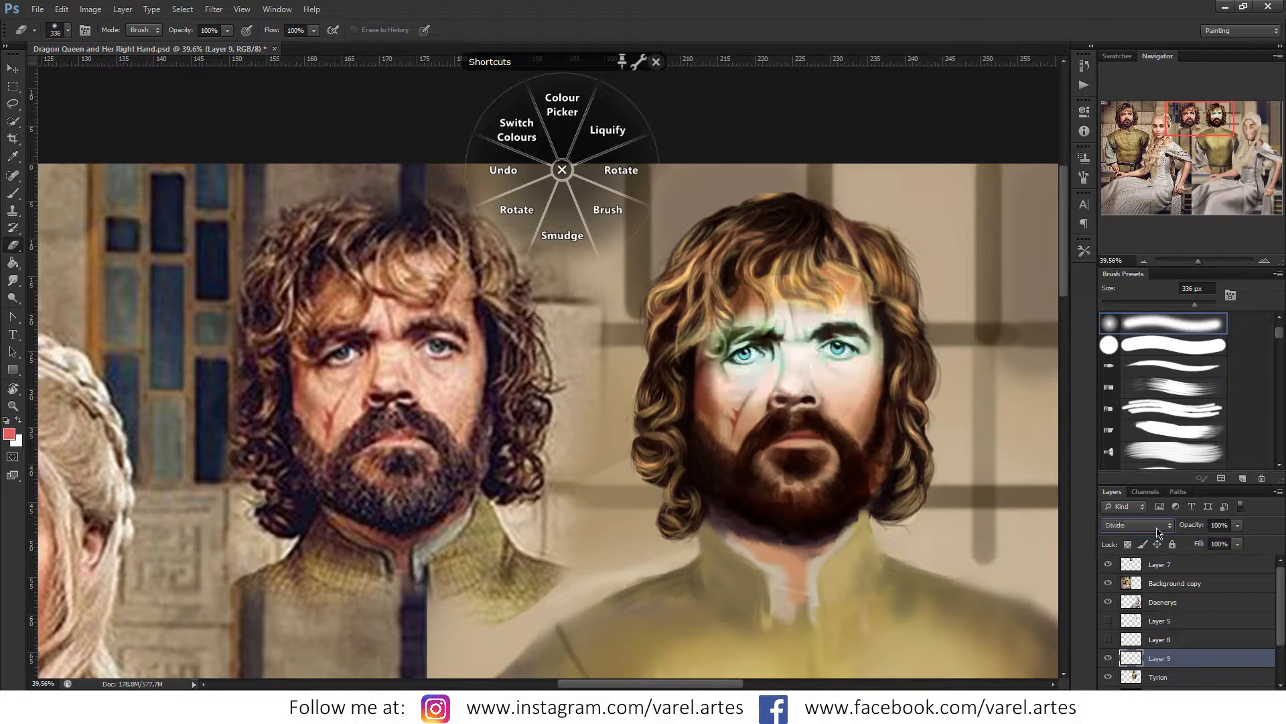
pyautogui.scroll(-1, 1159, 531)
pyautogui.scroll(-1, 1159, 532)
pyautogui.scroll(-1, 1158, 531)
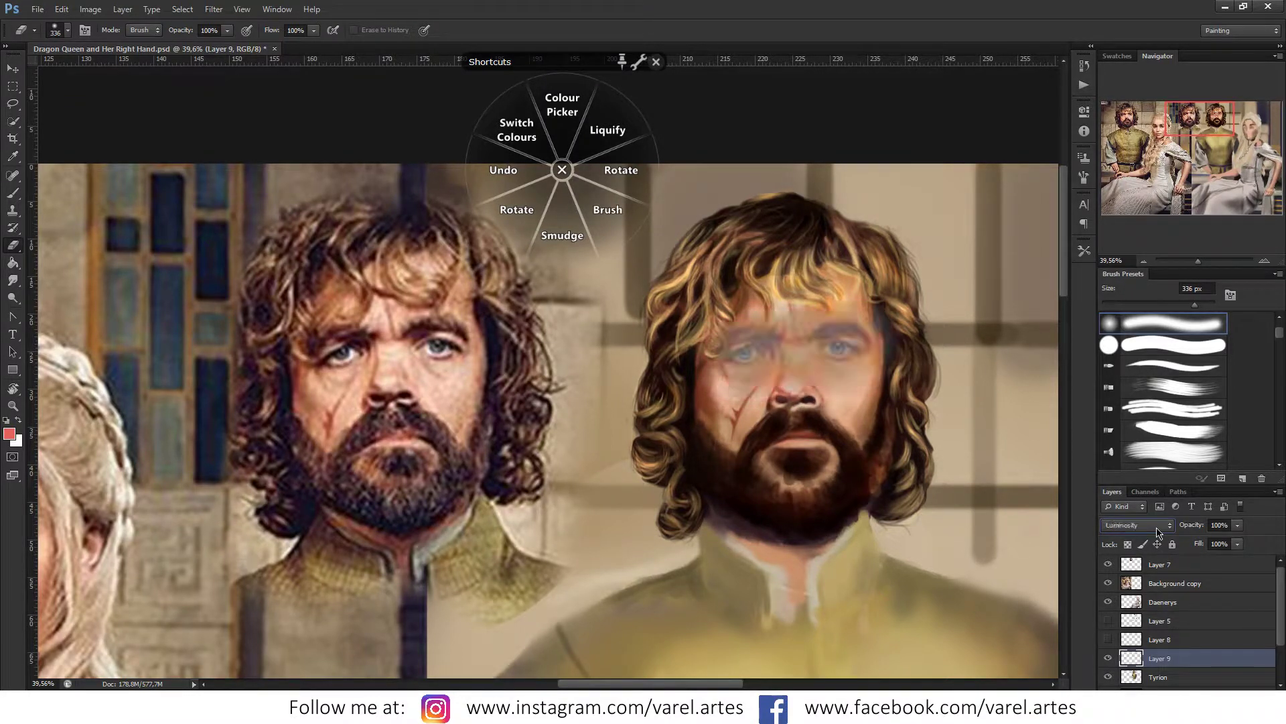
pyautogui.scroll(2, 1158, 531)
pyautogui.scroll(4, 1158, 531)
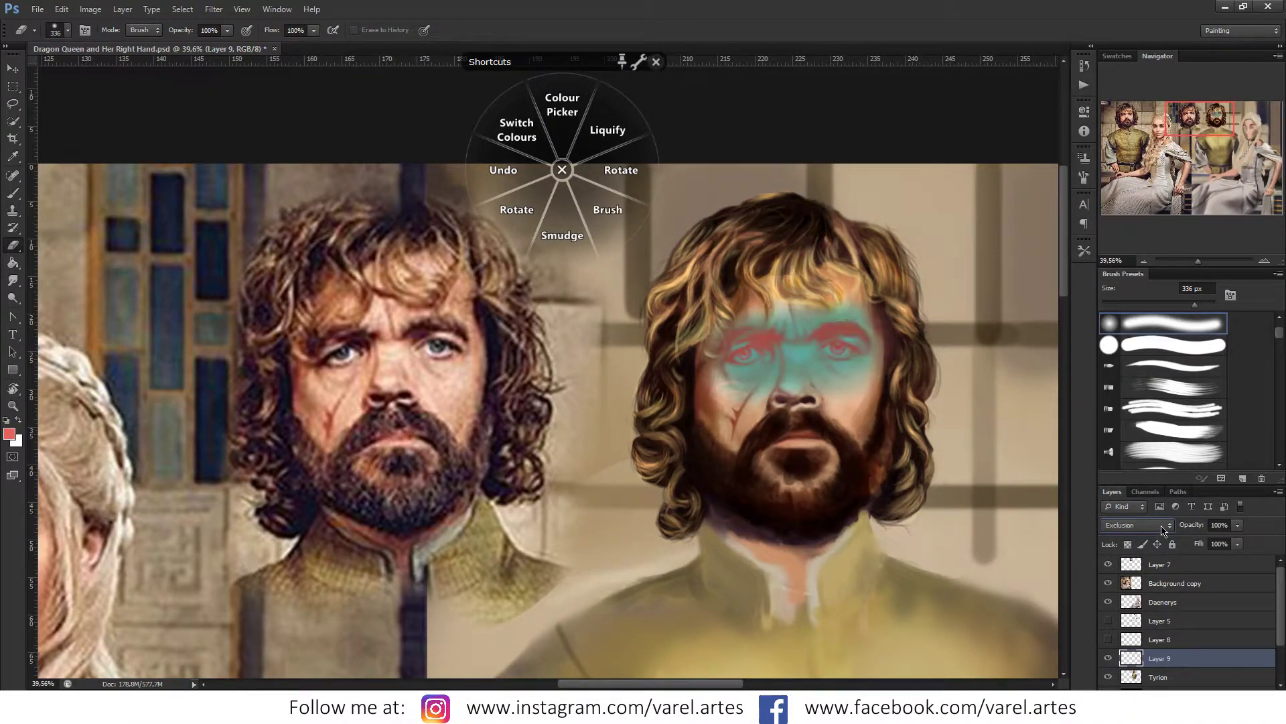
pyautogui.scroll(1, 1152, 528)
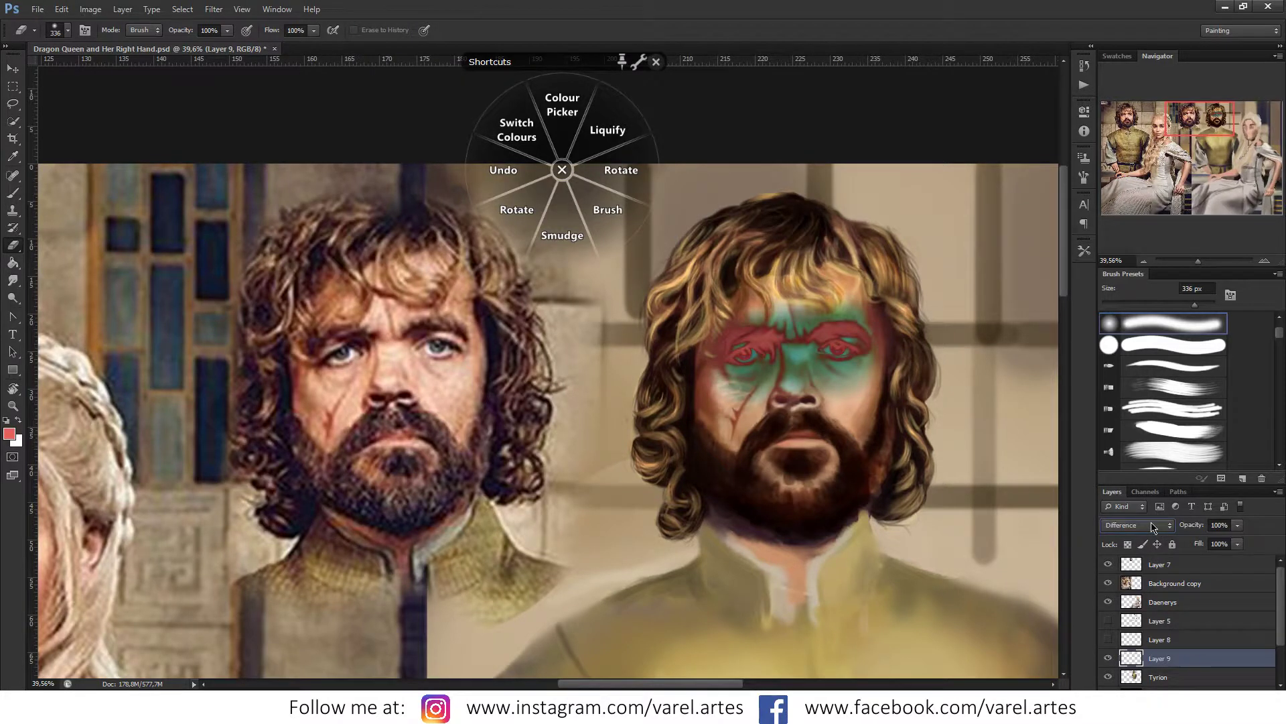
pyautogui.scroll(2, 1153, 527)
pyautogui.scroll(2, 1152, 527)
pyautogui.scroll(1, 1153, 527)
pyautogui.scroll(1, 1153, 527)
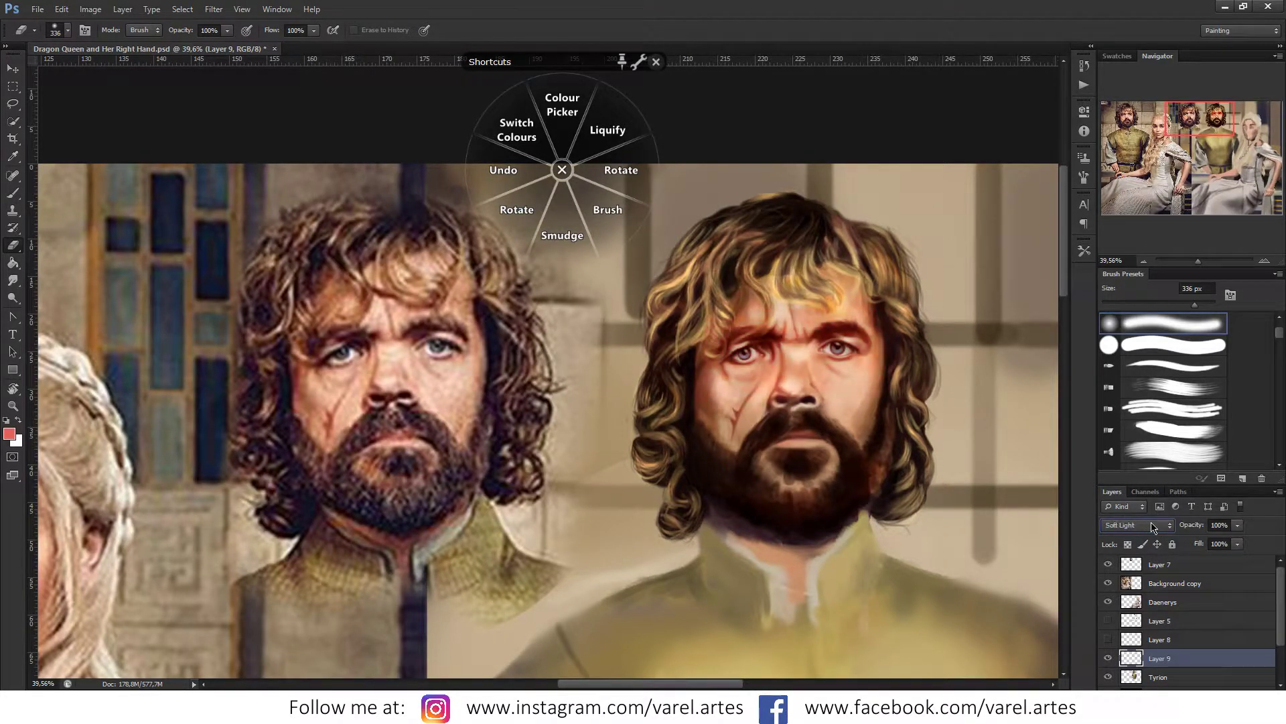
# Step: Lower Layer 9's opacity to 58% and cycle from Overlay to Screen blending
pyautogui.moveTo(1194, 527); pyautogui.dragTo(1167, 531)
pyautogui.click(1167, 531)
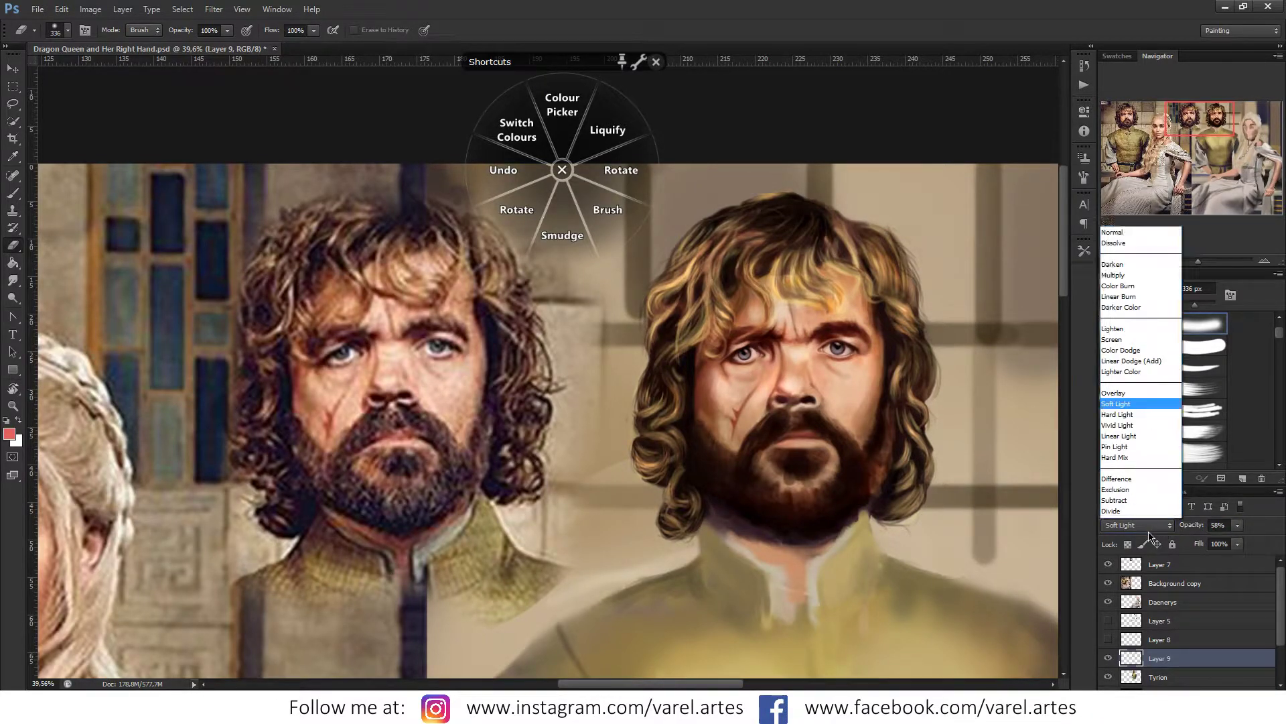
pyautogui.click(1139, 345)
pyautogui.scroll(1, 1149, 529)
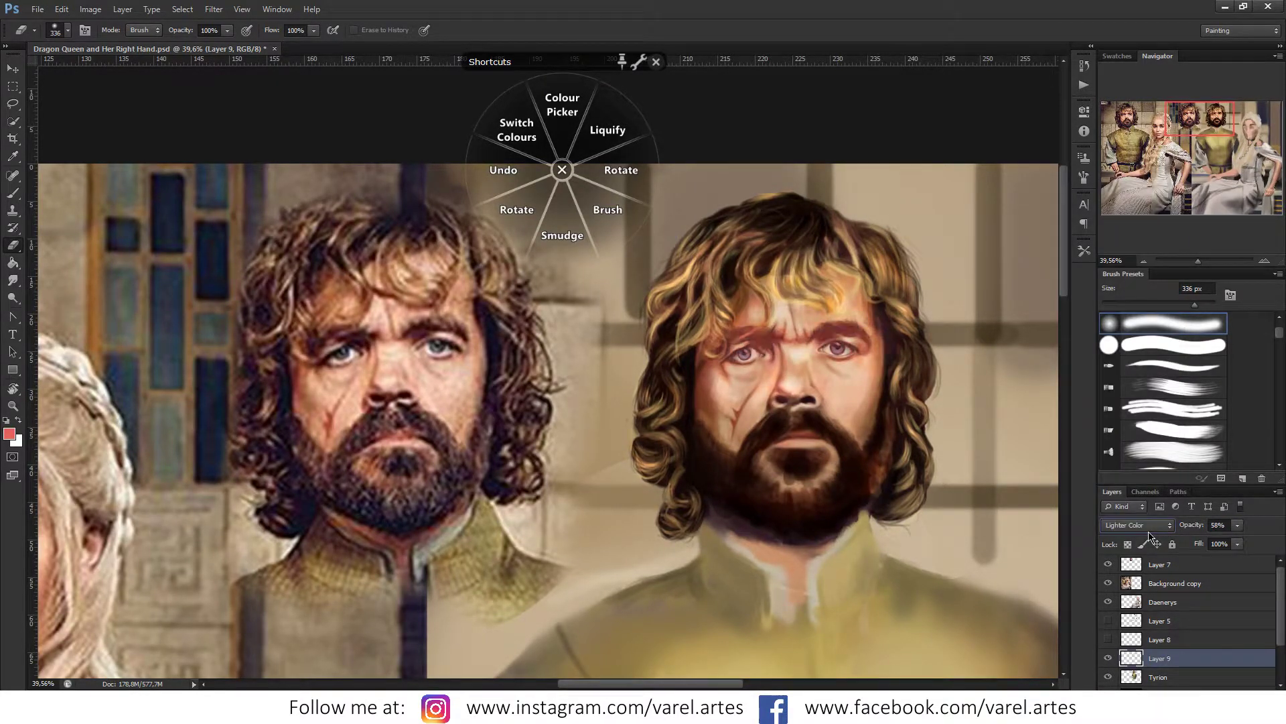
pyautogui.scroll(1, 1149, 529)
pyautogui.scroll(-1, 1149, 532)
pyautogui.scroll(1, 1149, 533)
pyautogui.scroll(1, 1149, 533)
pyautogui.scroll(1, 1149, 534)
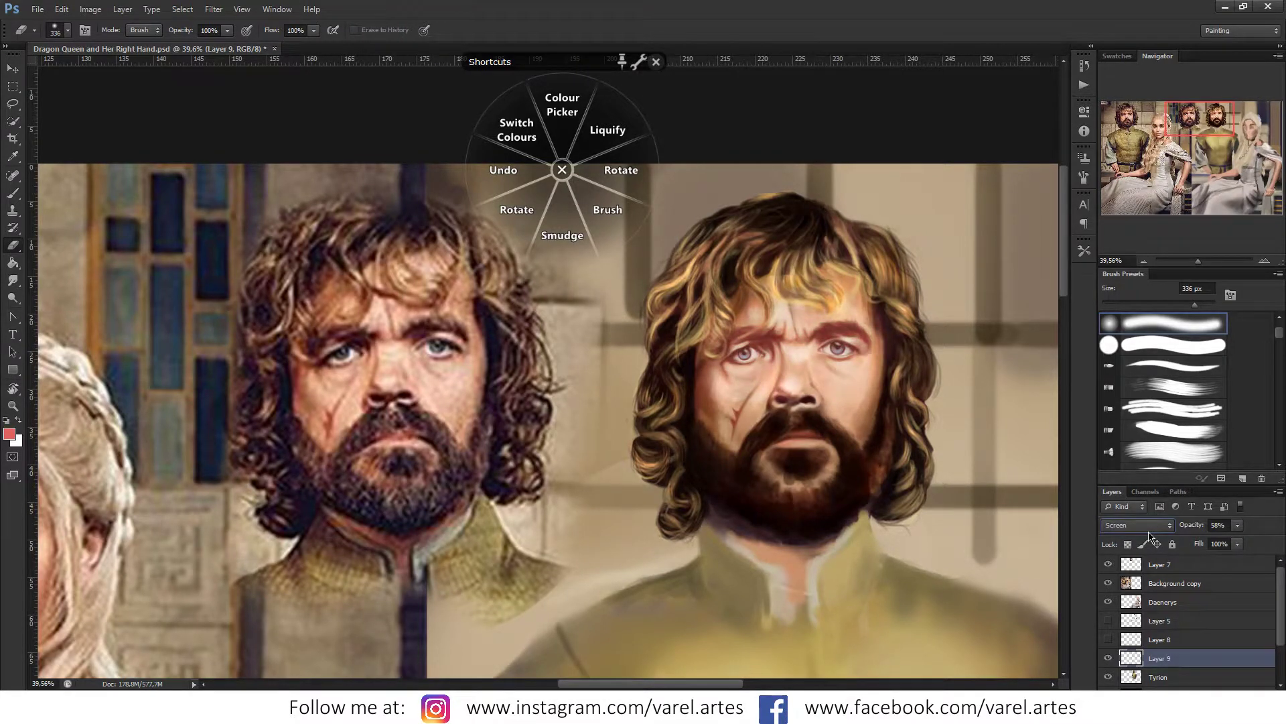
pyautogui.scroll(-1, 1149, 534)
# Step: Drop Layer 9's opacity to about 25% and erase glow above the left eye with a 144 px eraser
pyautogui.moveTo(1191, 529); pyautogui.dragTo(1167, 538)
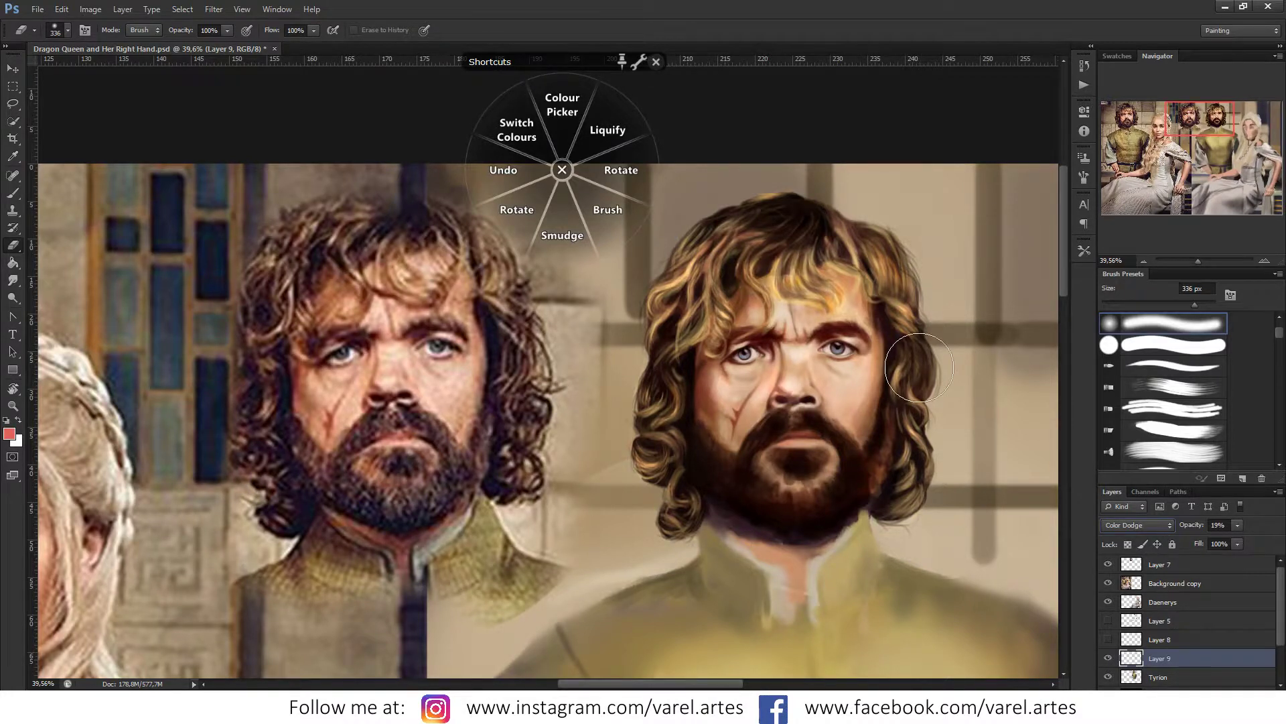
pyautogui.keyDown('alt'); pyautogui.rightClick(860, 291); pyautogui.keyUp('alt')
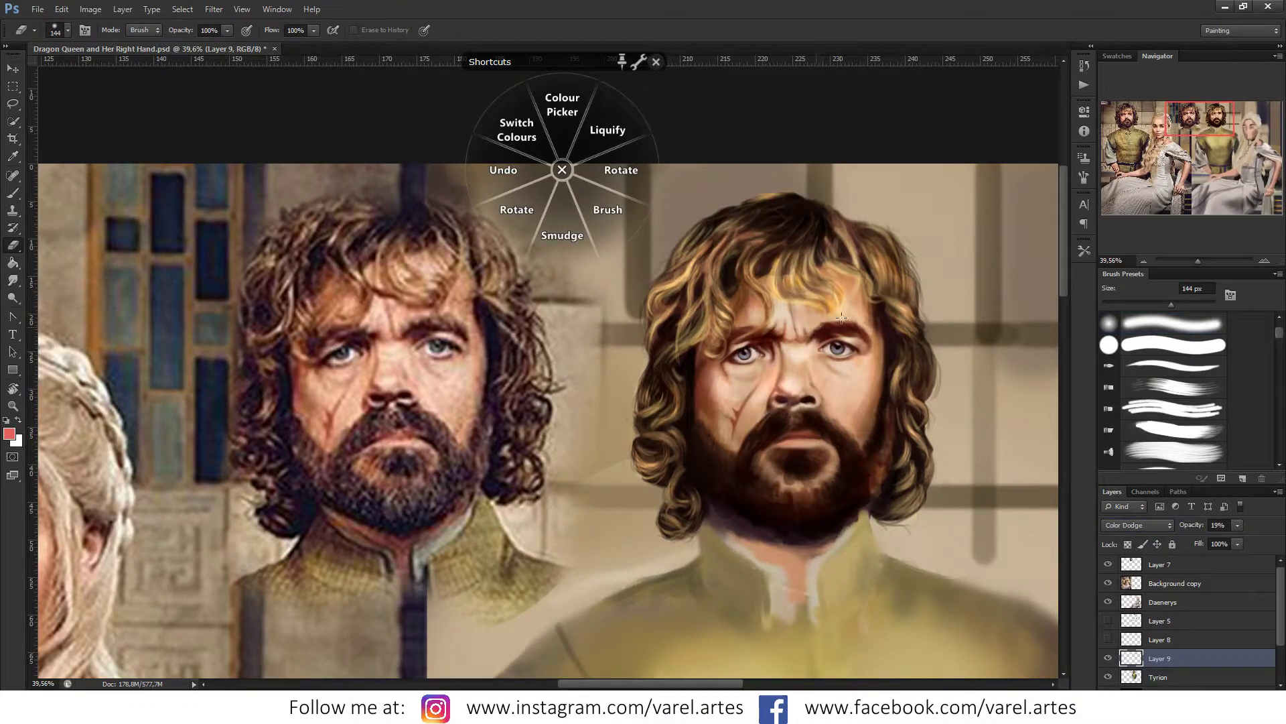
pyautogui.moveTo(861, 326); pyautogui.dragTo(836, 325)
pyautogui.moveTo(732, 342); pyautogui.dragTo(722, 345)
# Step: Raise Layer 9's opacity to 43% and erase glow around the right eye
pyautogui.moveTo(1184, 527); pyautogui.dragTo(1192, 530)
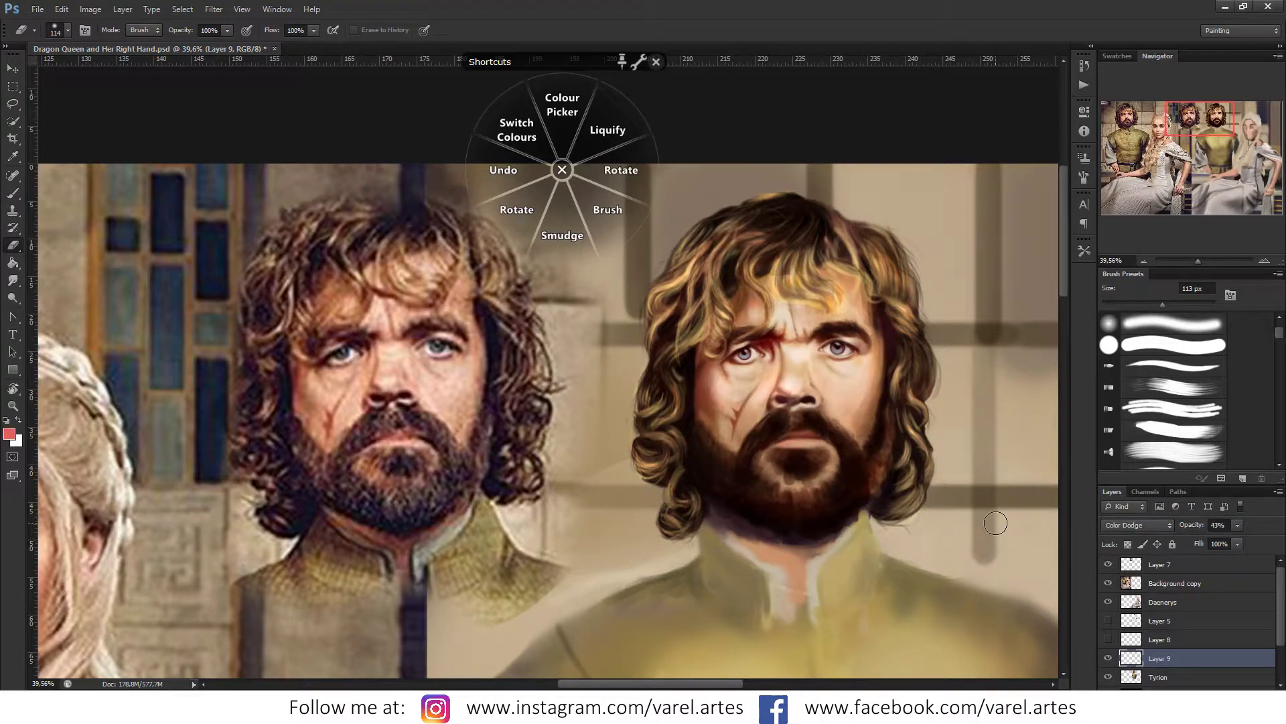
pyautogui.press('[')
pyautogui.press('[')
pyautogui.moveTo(831, 350); pyautogui.dragTo(851, 415)
pyautogui.press(']')
pyautogui.press(']')
pyautogui.press(']')
# Step: Toggle Layer 9's visibility to compare the glow, then return the eraser to 144 px
pyautogui.click(1108, 658)
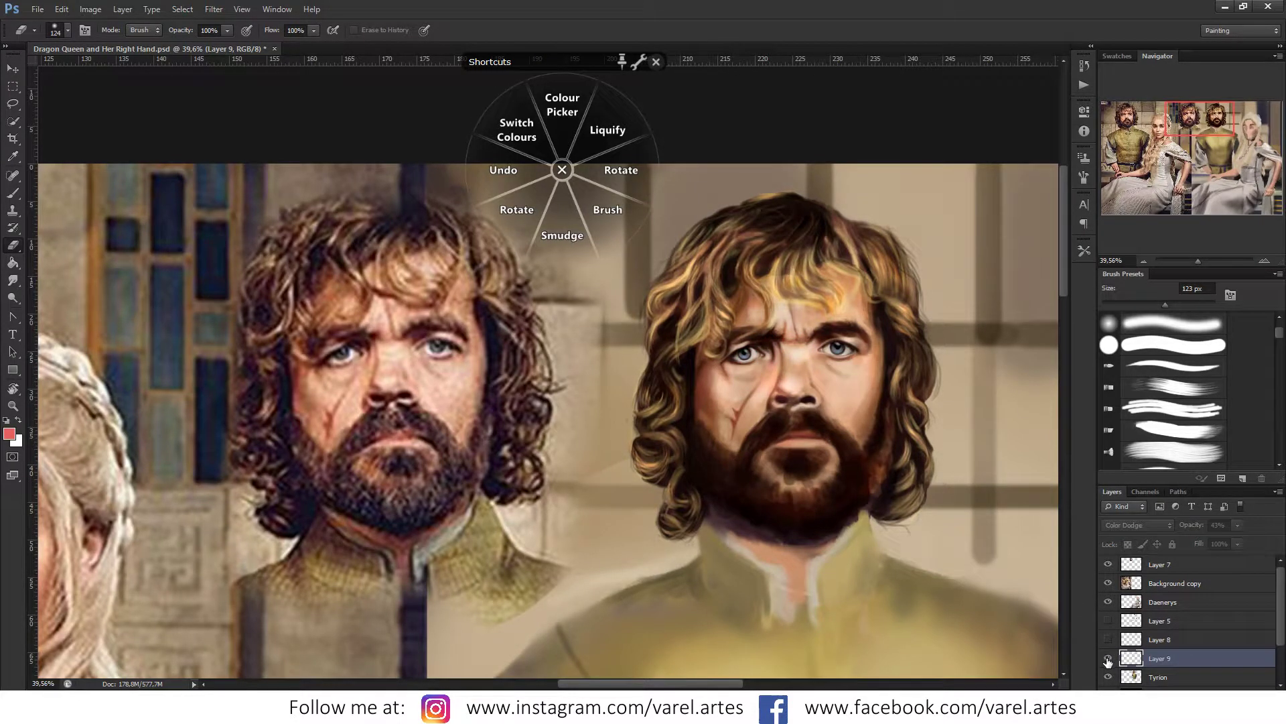
pyautogui.click(1108, 658)
pyautogui.click(1108, 657)
pyautogui.click(1108, 660)
pyautogui.press('[')
pyautogui.press('[')
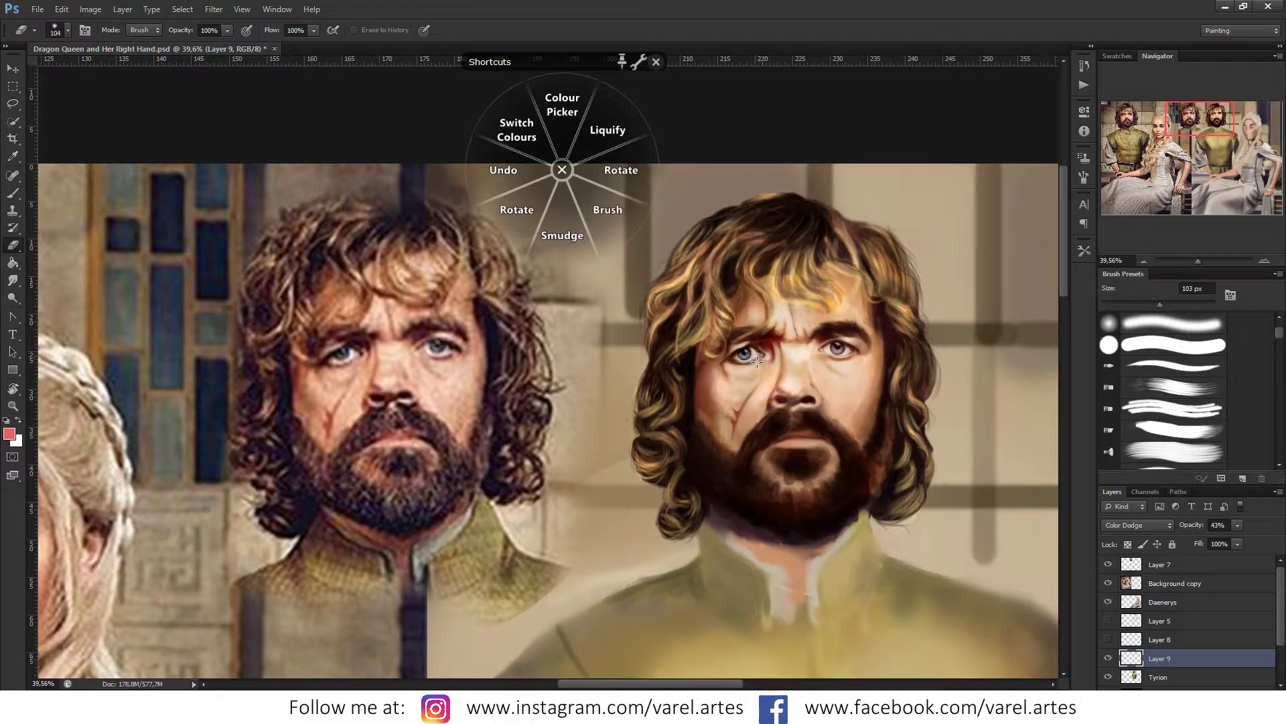
pyautogui.press(']')
pyautogui.press(']')
pyautogui.press(']')
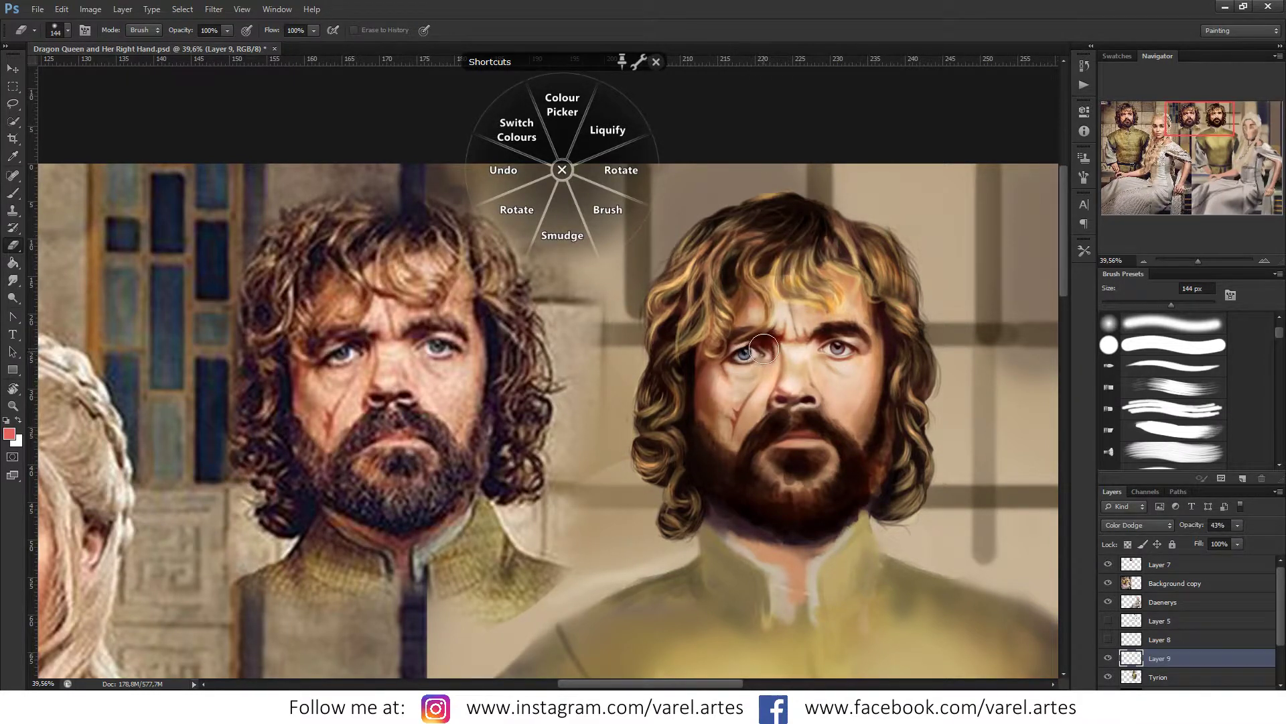
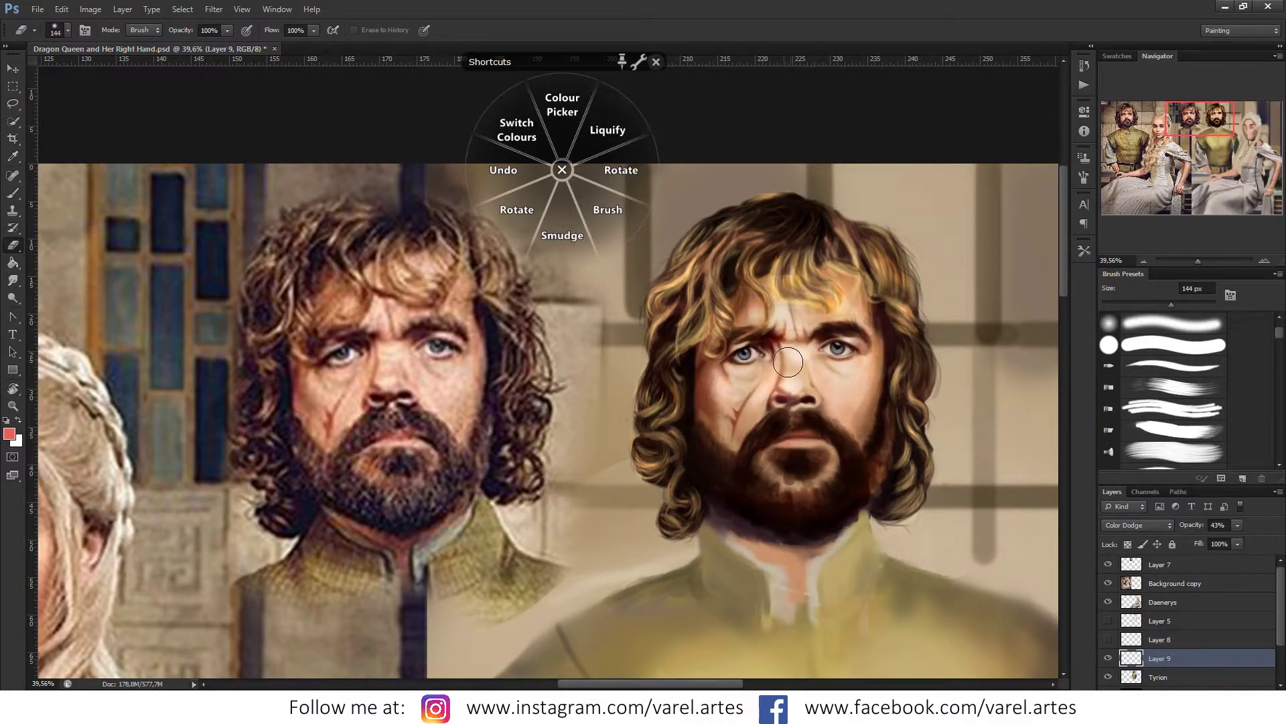
# Step: Fine-tune the brush size and flick Layer 9 on and off to compare the eye area
pyautogui.press('[')
pyautogui.press('[')
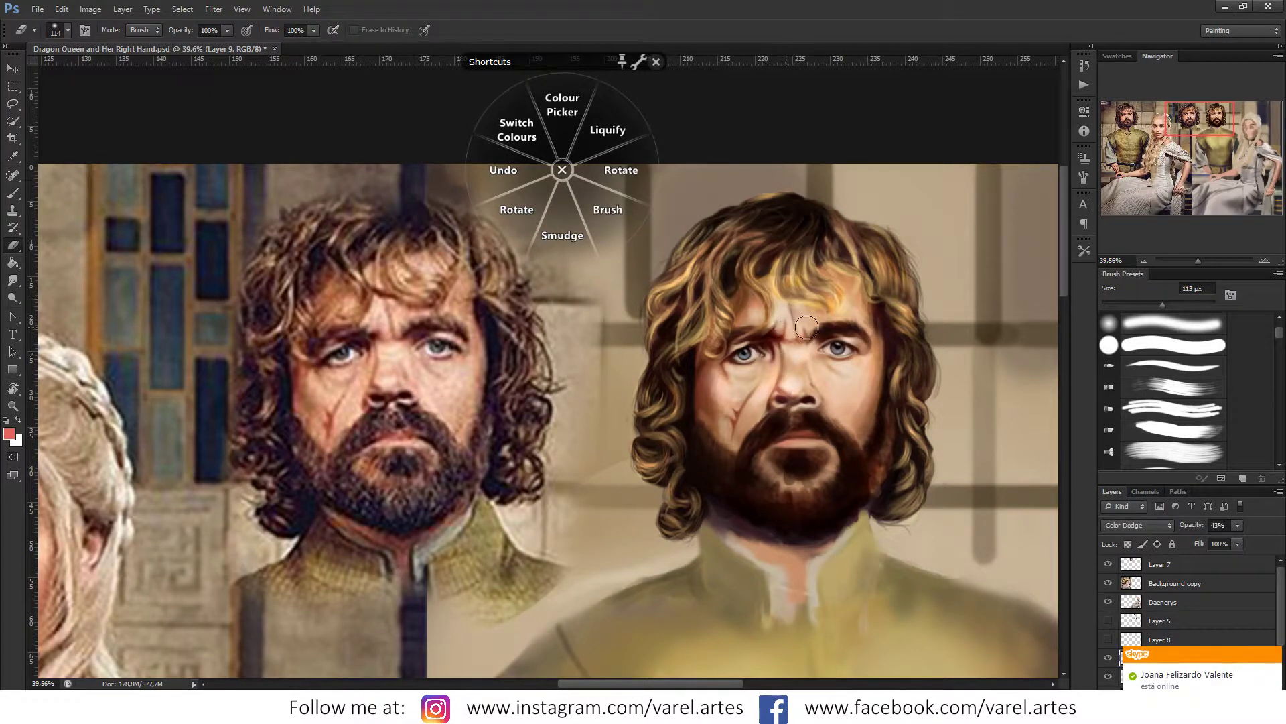
pyautogui.press(']')
pyautogui.click(1271, 651)
pyautogui.click(1110, 659)
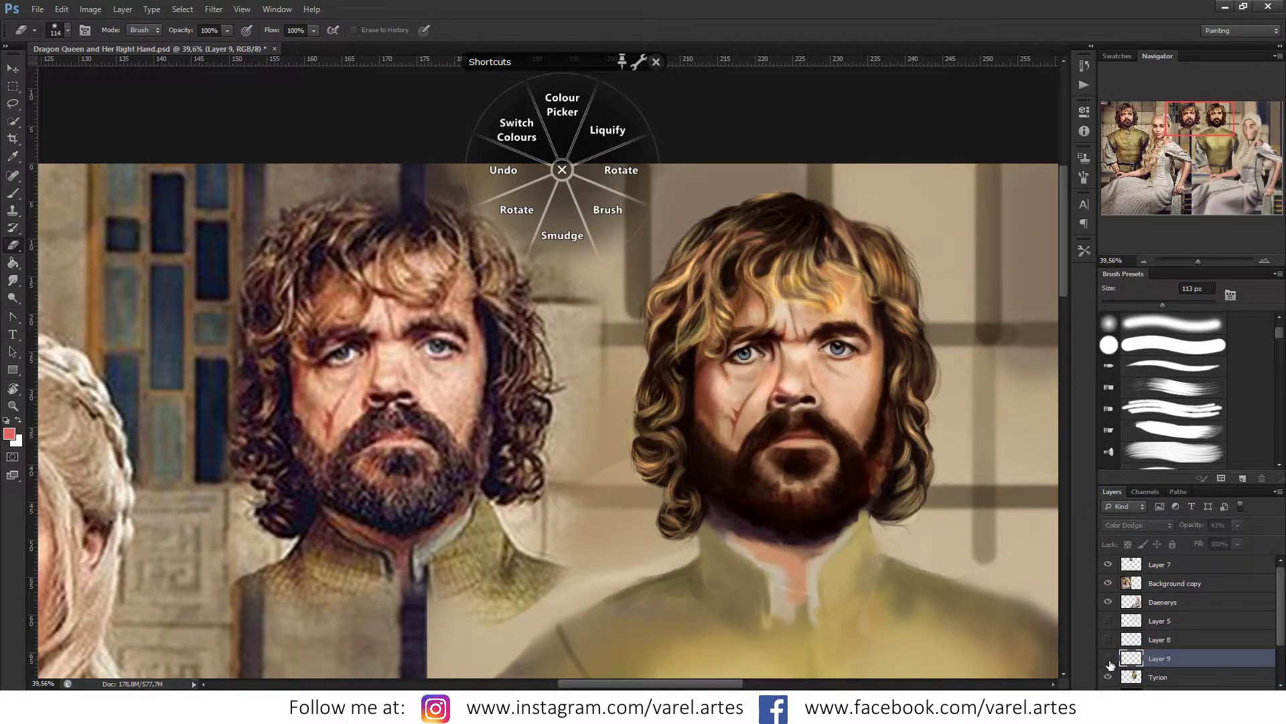
pyautogui.click(1109, 659)
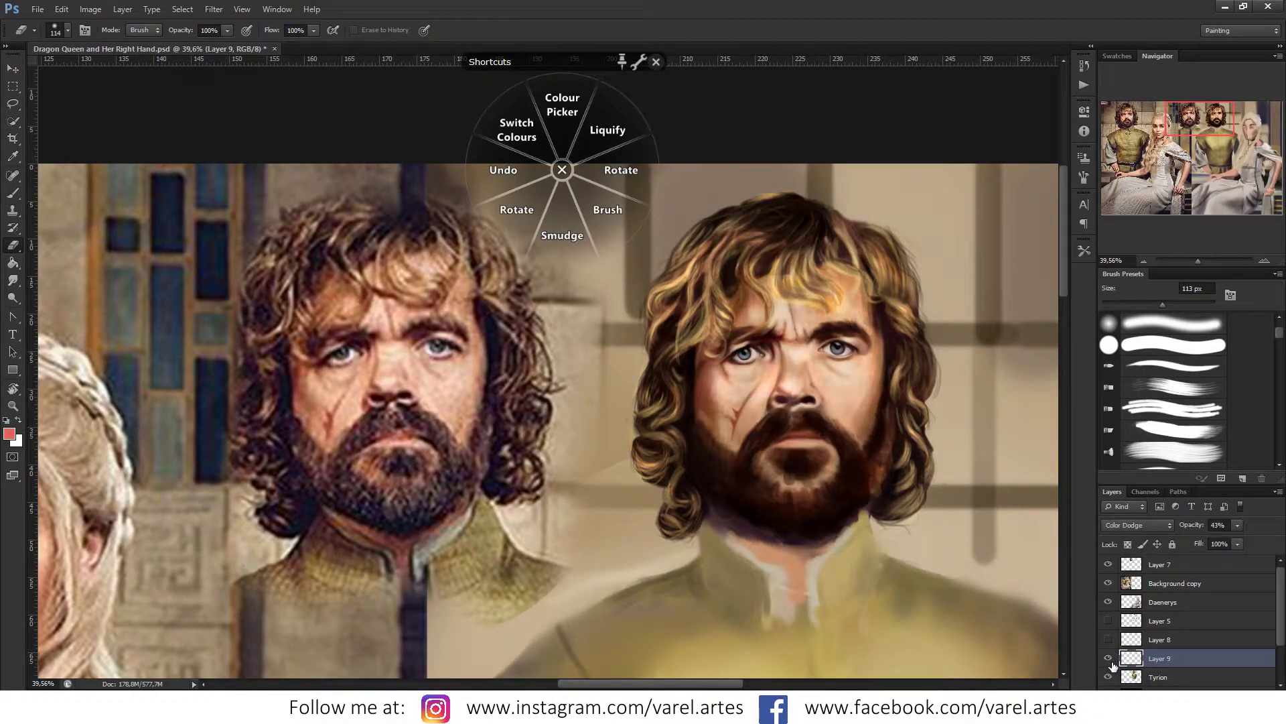
pyautogui.click(1110, 660)
pyautogui.click(1108, 658)
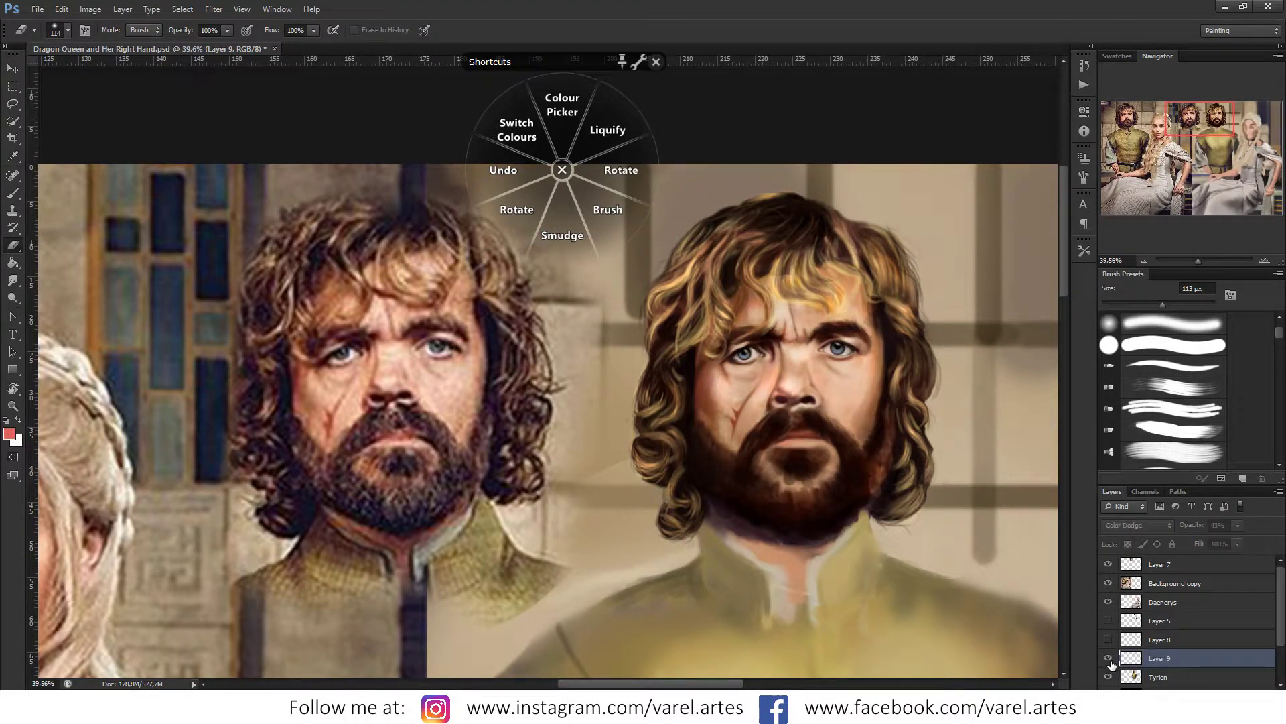
pyautogui.click(1109, 658)
pyautogui.click(1109, 659)
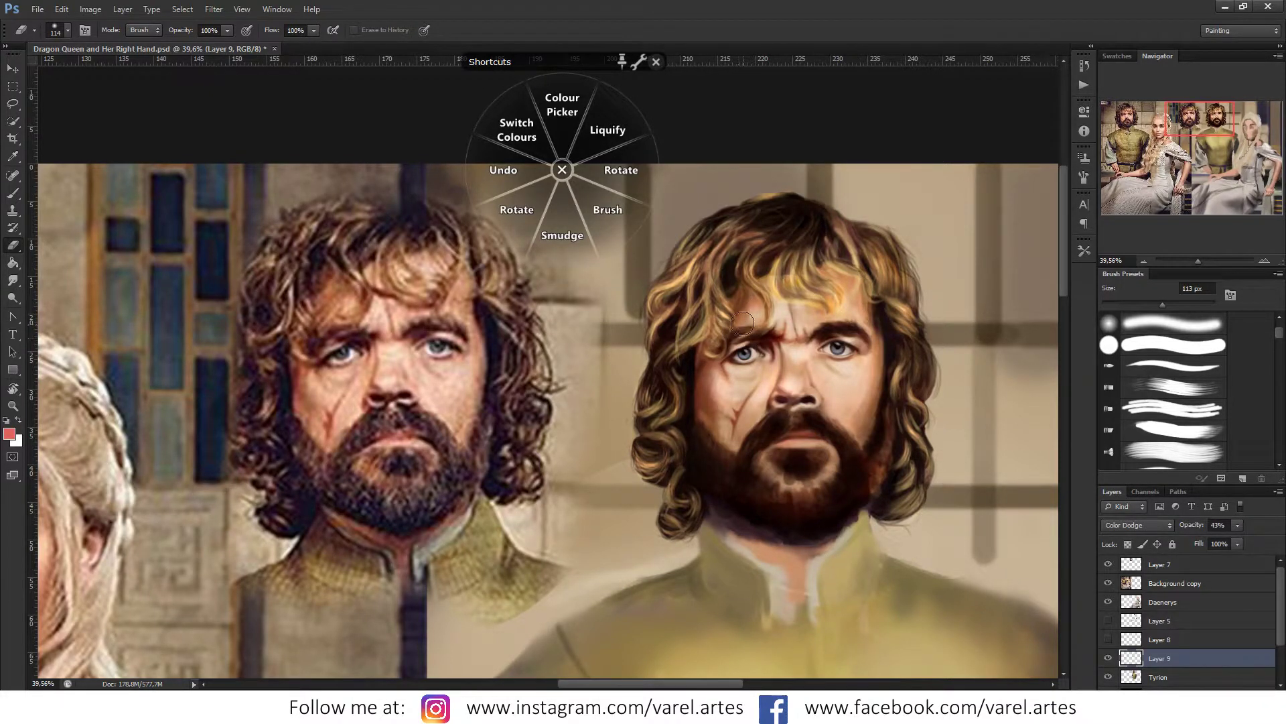
# Step: Enlarge the brush to 144 px and toggle the painted Tyrion layer and Layer 9 to compare
pyautogui.press(']')
pyautogui.click(1109, 678)
pyautogui.click(1109, 678)
pyautogui.click(1108, 677)
pyautogui.click(1108, 658)
pyautogui.scroll(-1, 1283, 615)
pyautogui.click(1108, 637)
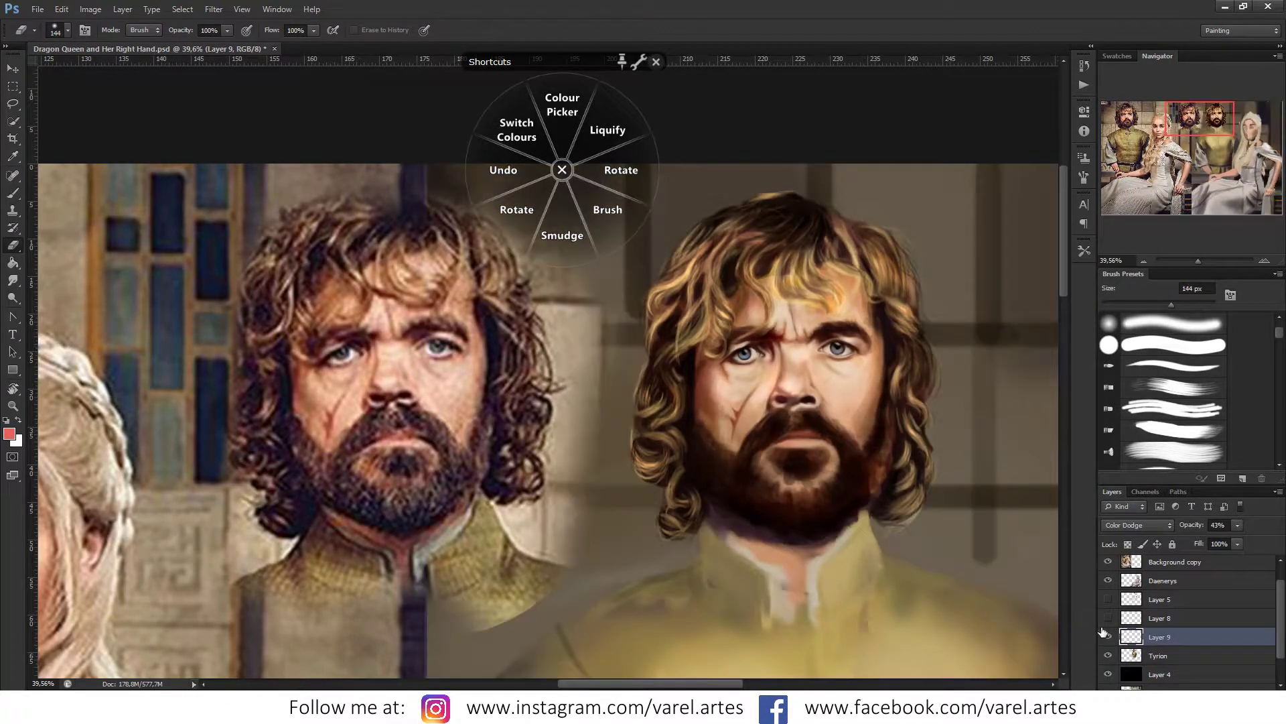
pyautogui.click(1106, 656)
pyautogui.click(1107, 656)
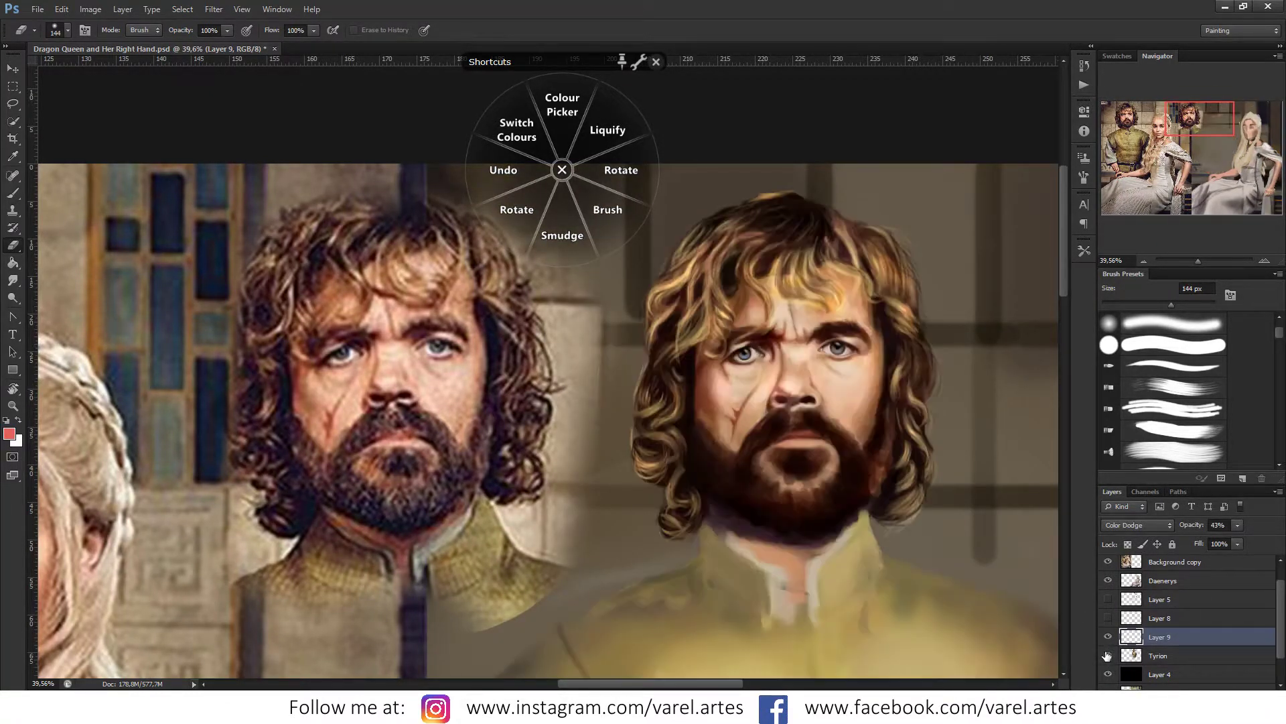
pyautogui.click(1108, 657)
pyautogui.click(1108, 655)
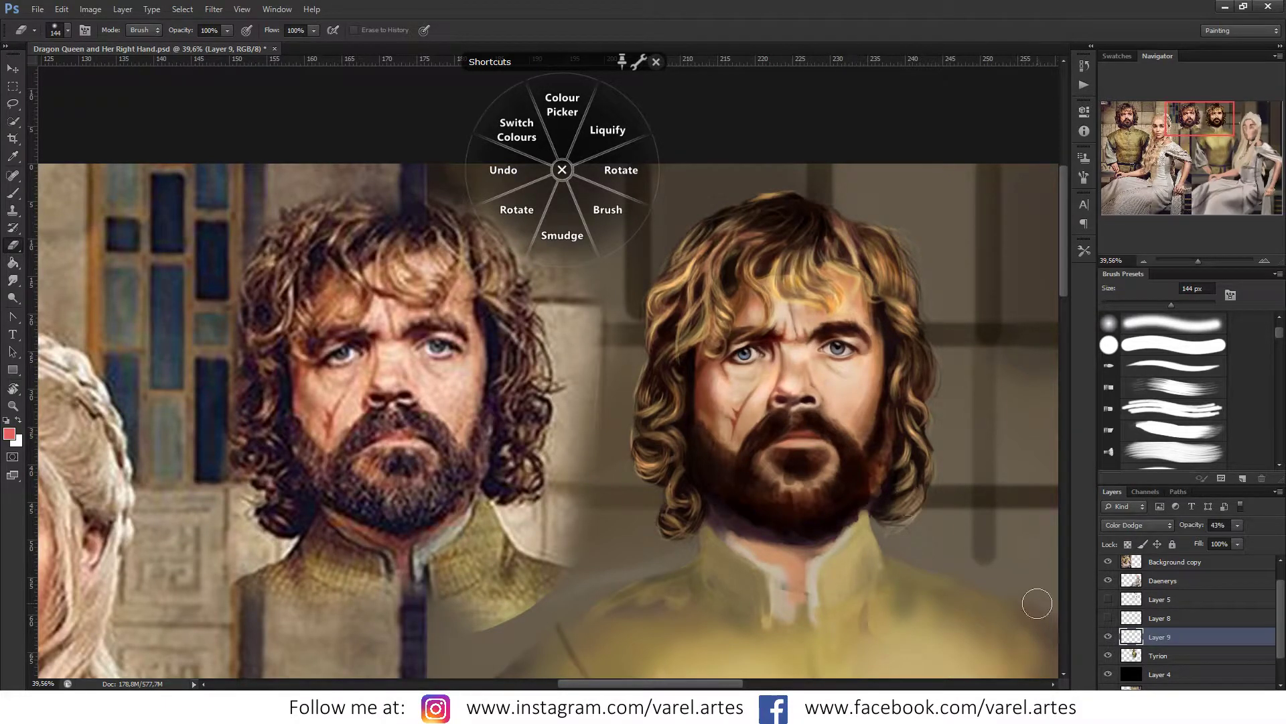
# Step: Merge the painted Tyrion layer into Layer 9
pyautogui.keyDown('shift'); pyautogui.click(1150, 653); pyautogui.keyUp('shift')
pyautogui.rightClick(1150, 649)
pyautogui.click(1186, 482)
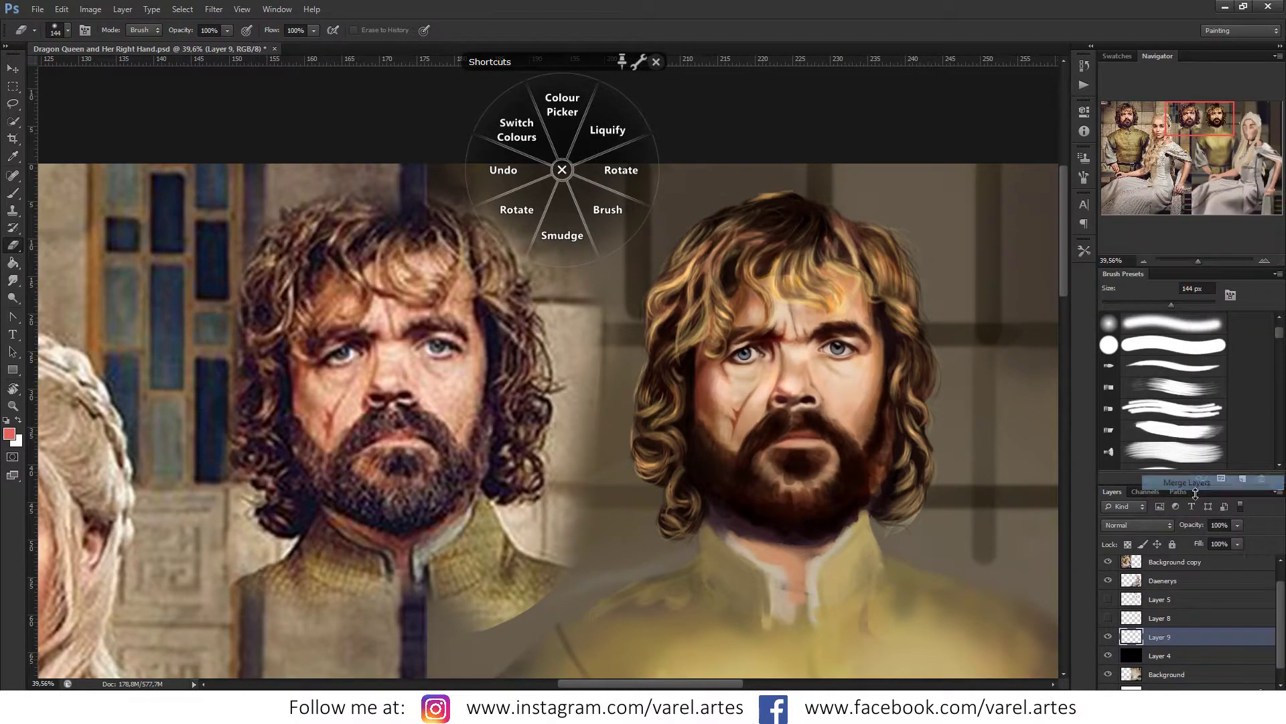
pyautogui.scroll(-1, 844, 469)
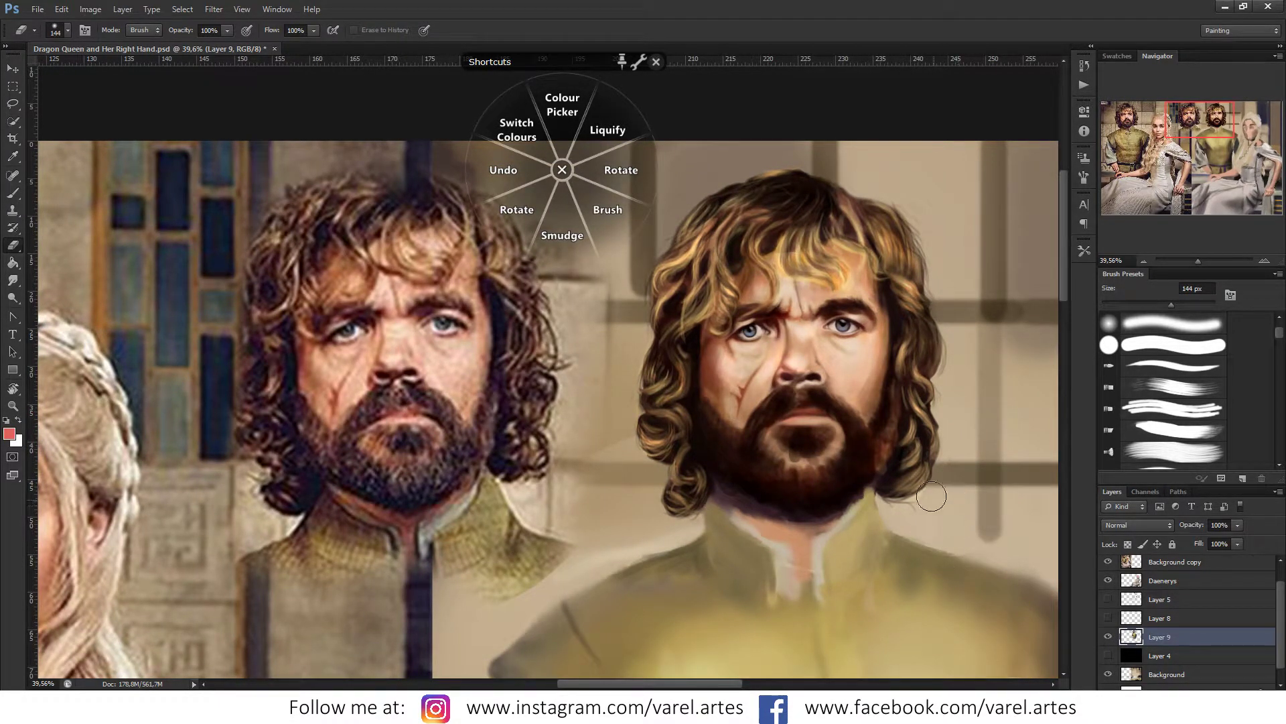
pyautogui.scroll(-1, 938, 503)
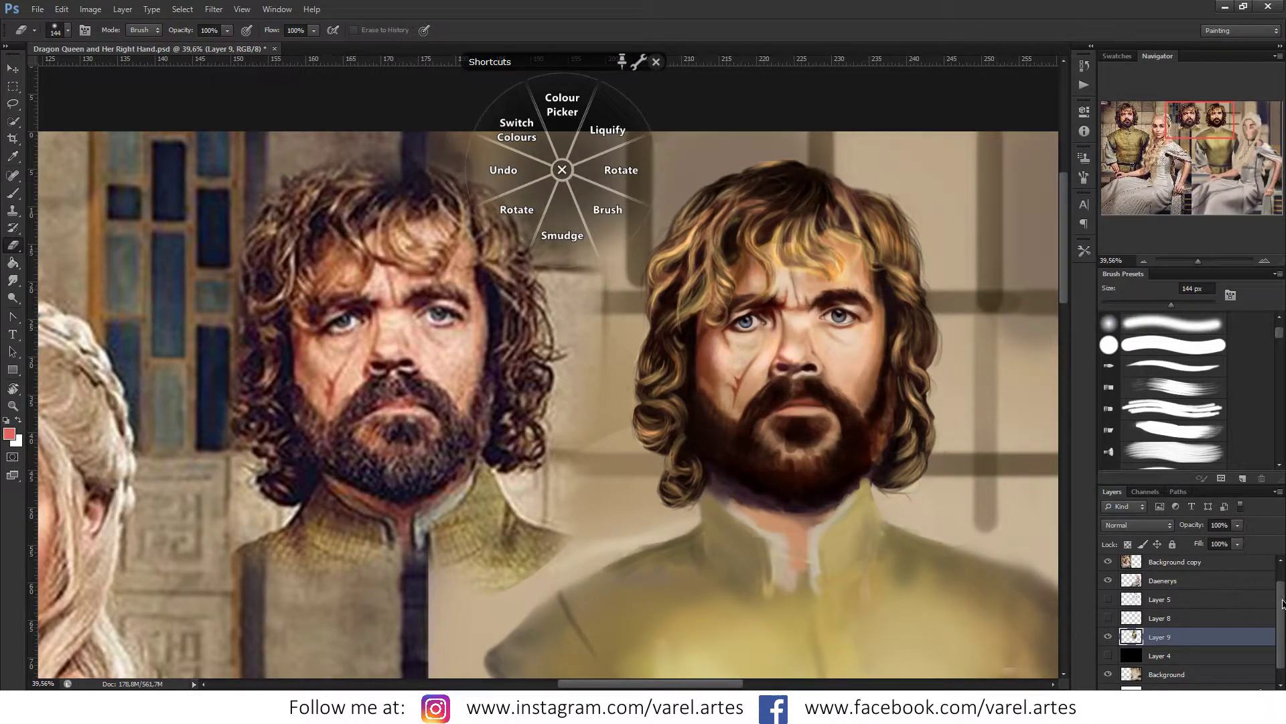
# Step: Hide the left Tyrion reference photo, then select Layer 4
pyautogui.moveTo(1282, 603)
pyautogui.mouseDown()
pyautogui.moveTo(1280, 625)
pyautogui.moveTo(1274, 589)
pyautogui.mouseUp()
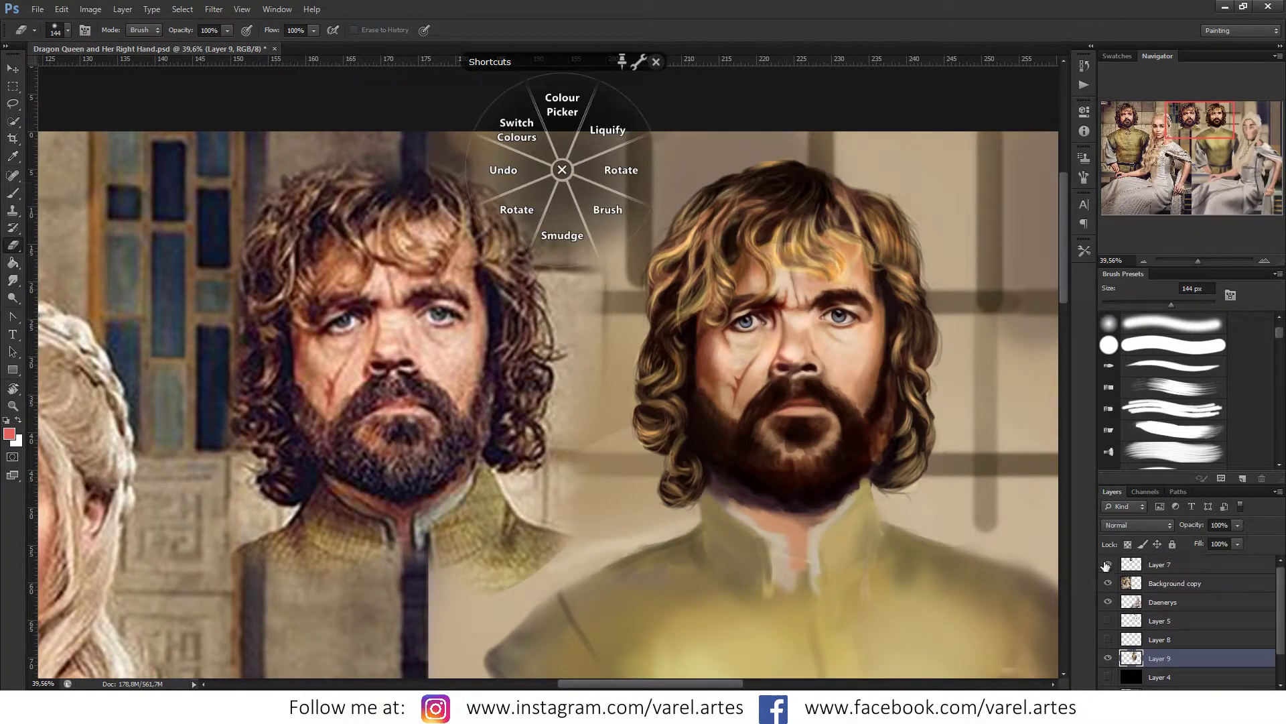
pyautogui.click(1108, 565)
pyautogui.scroll(-1, 1240, 654)
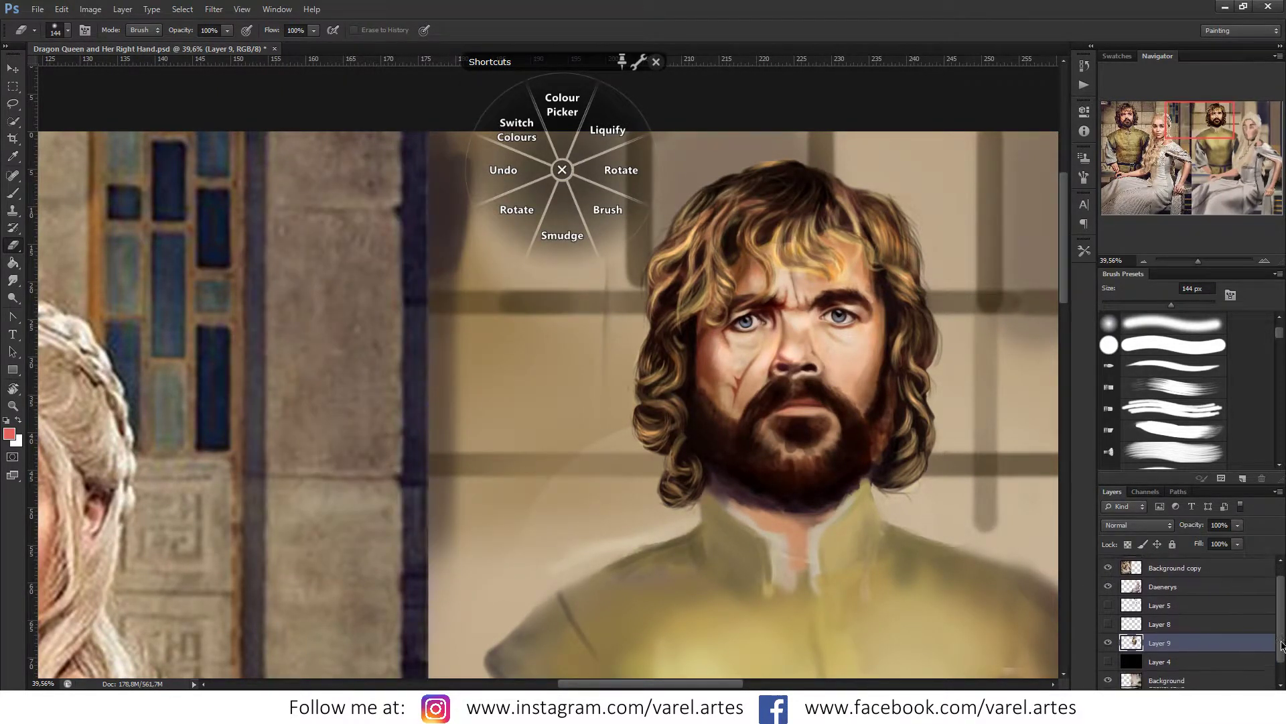
pyautogui.click(1177, 674)
pyautogui.click(1142, 662)
pyautogui.hotkey('ctrl', 'shift', 'alt', 'n')
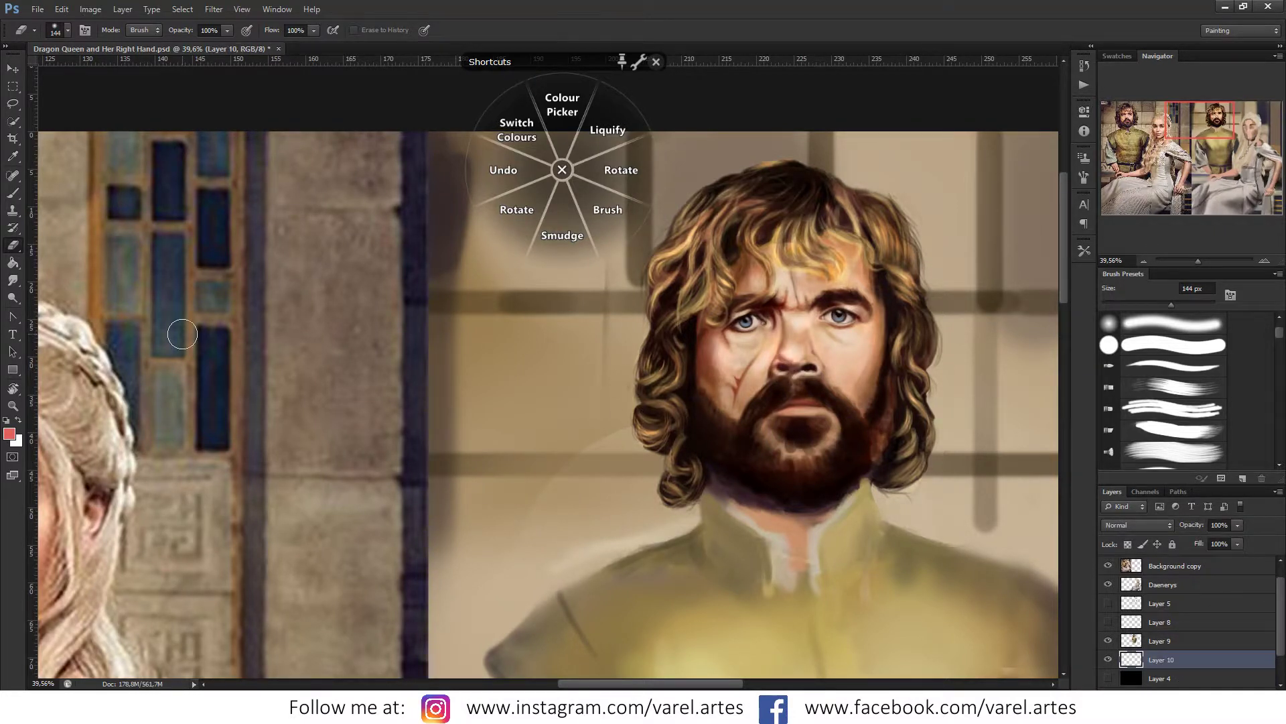
pyautogui.press('z')
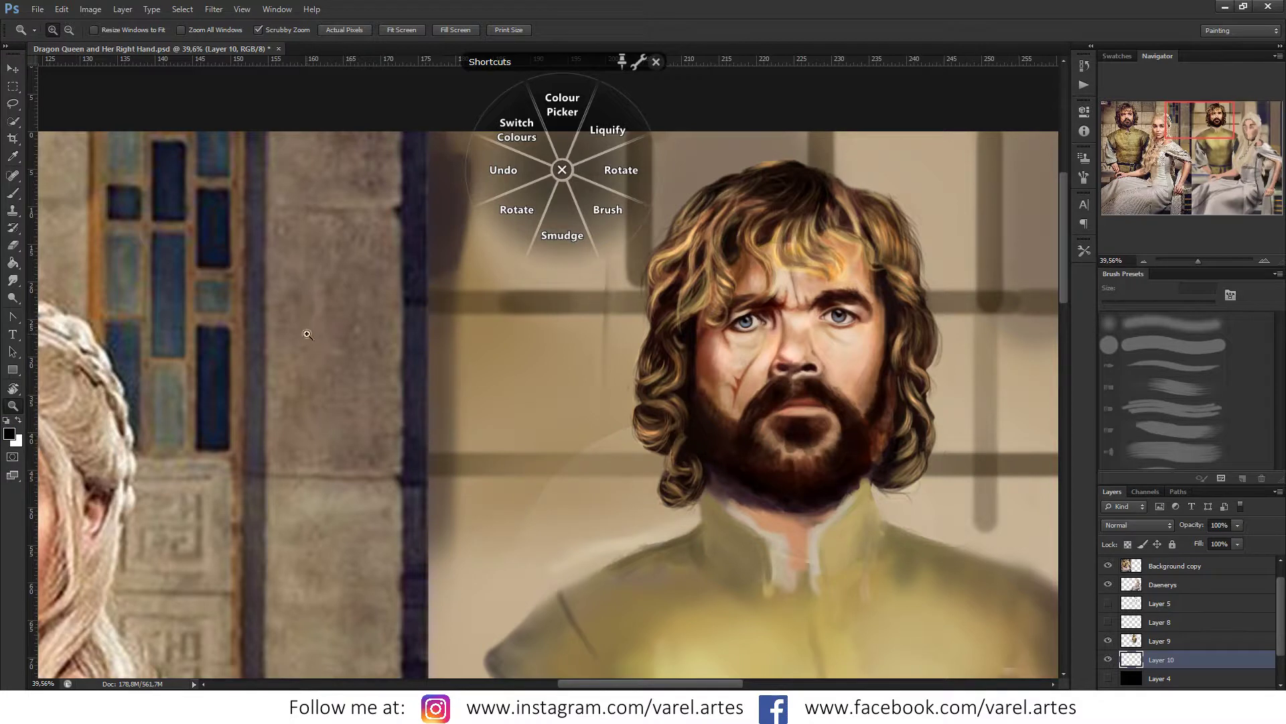
pyautogui.press('b')
pyautogui.moveTo(263, 307); pyautogui.dragTo(275, 307)
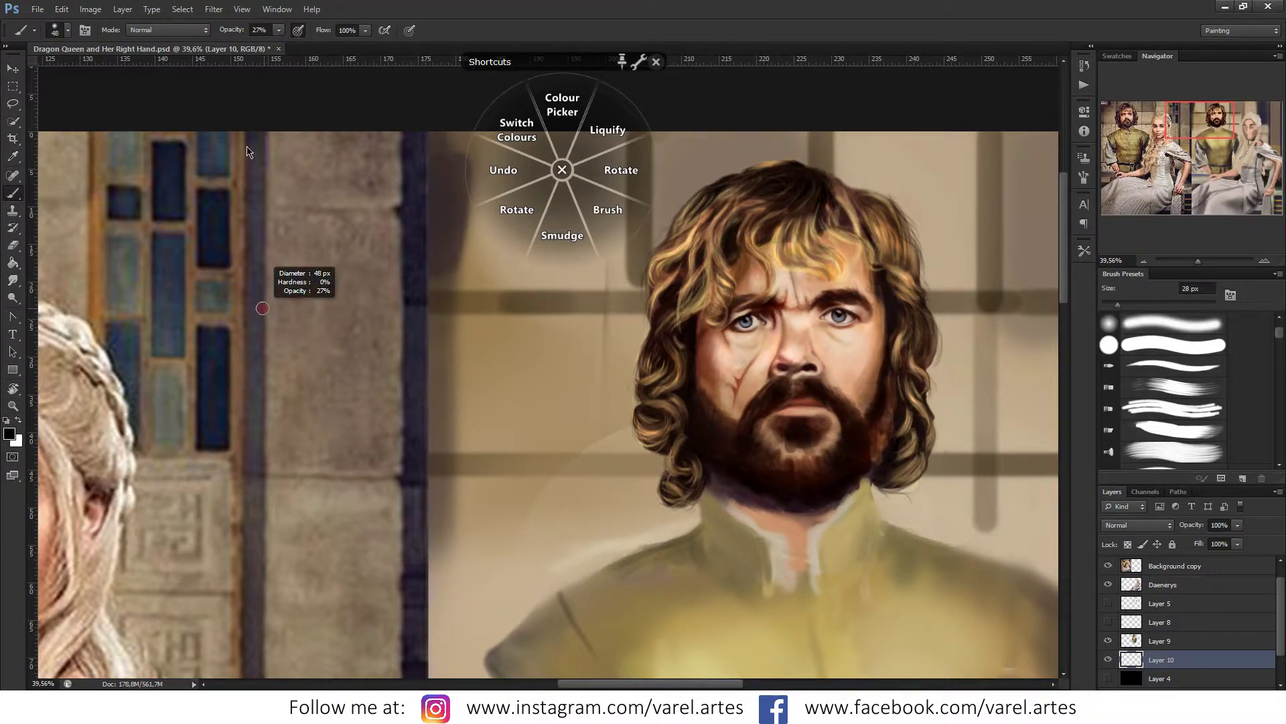
pyautogui.moveTo(227, 31); pyautogui.dragTo(314, 42)
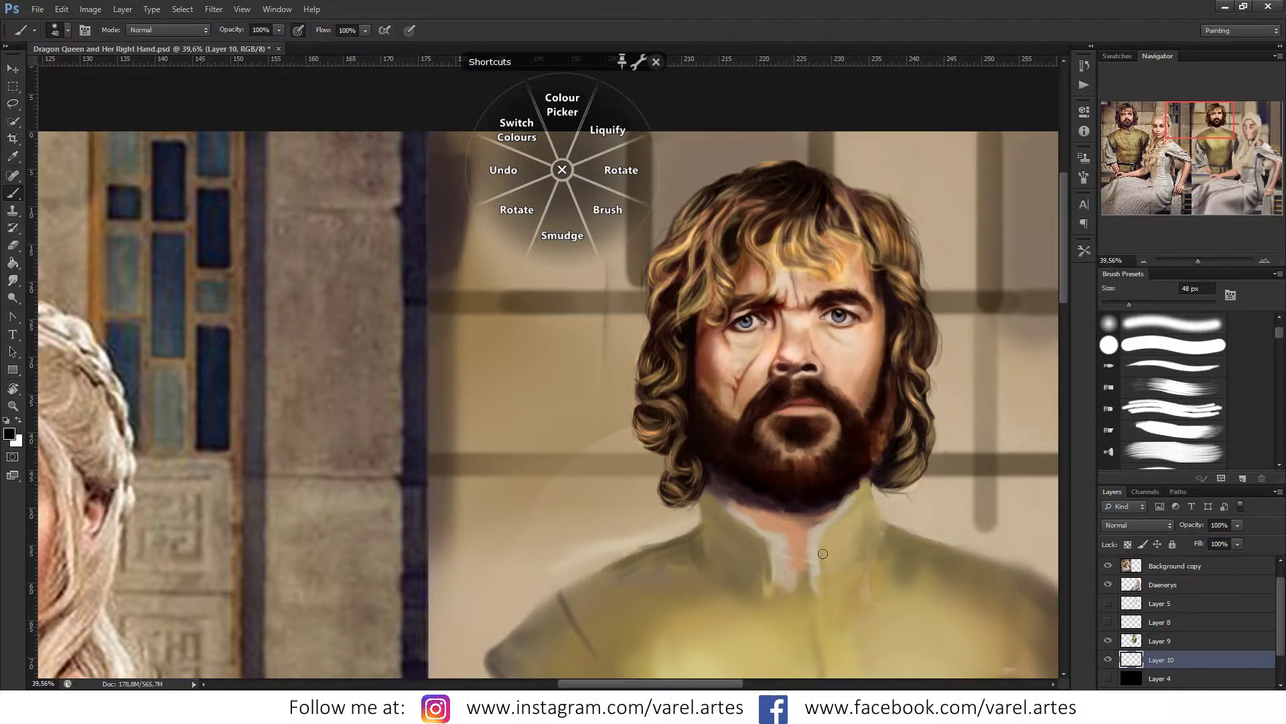
pyautogui.moveTo(1218, 665); pyautogui.dragTo(1129, 585)
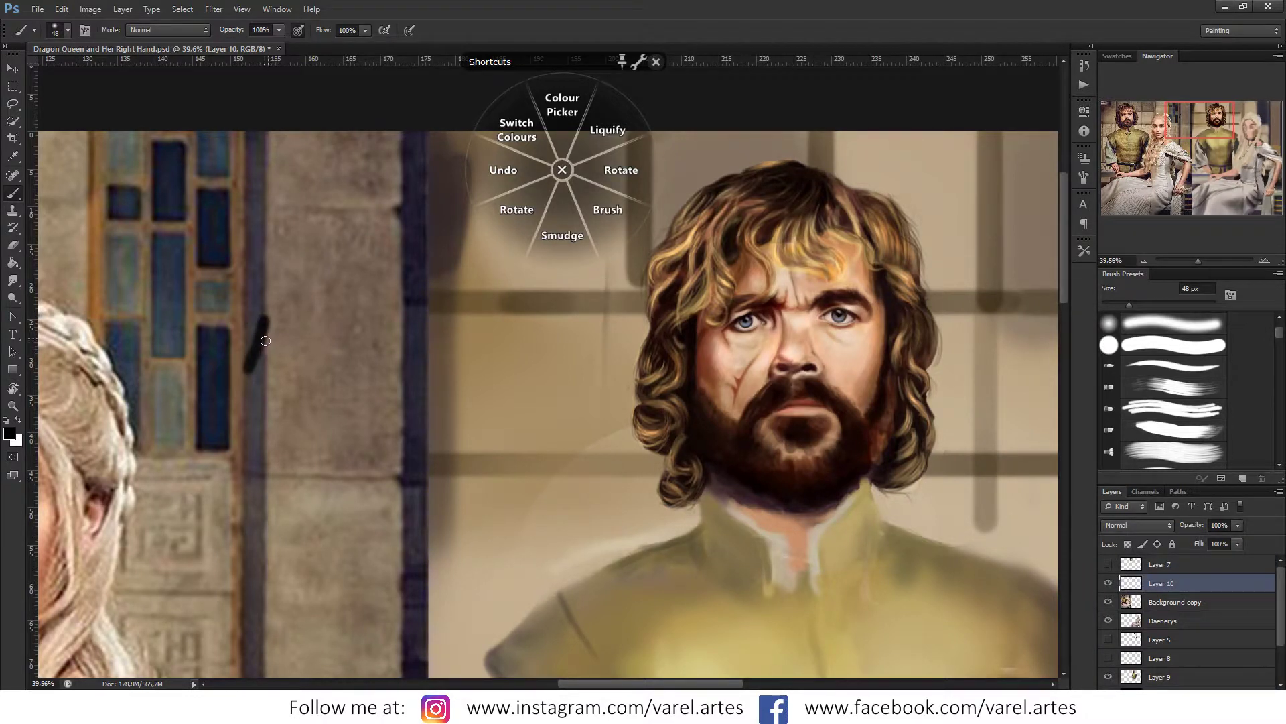
pyautogui.moveTo(265, 315); pyautogui.dragTo(257, 422)
pyautogui.moveTo(341, 363); pyautogui.dragTo(349, 394)
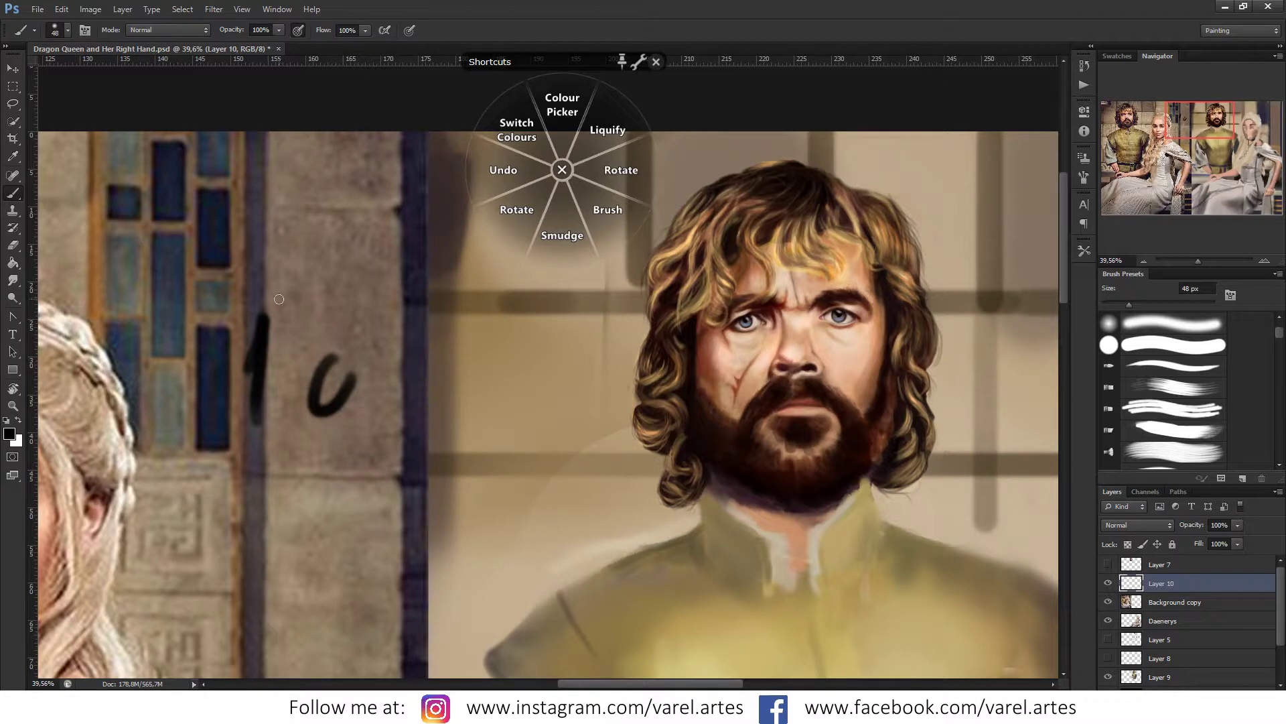
pyautogui.hotkey('ctrl', 'z')
pyautogui.moveTo(276, 304); pyautogui.dragTo(300, 398)
pyautogui.moveTo(318, 309); pyautogui.dragTo(323, 415)
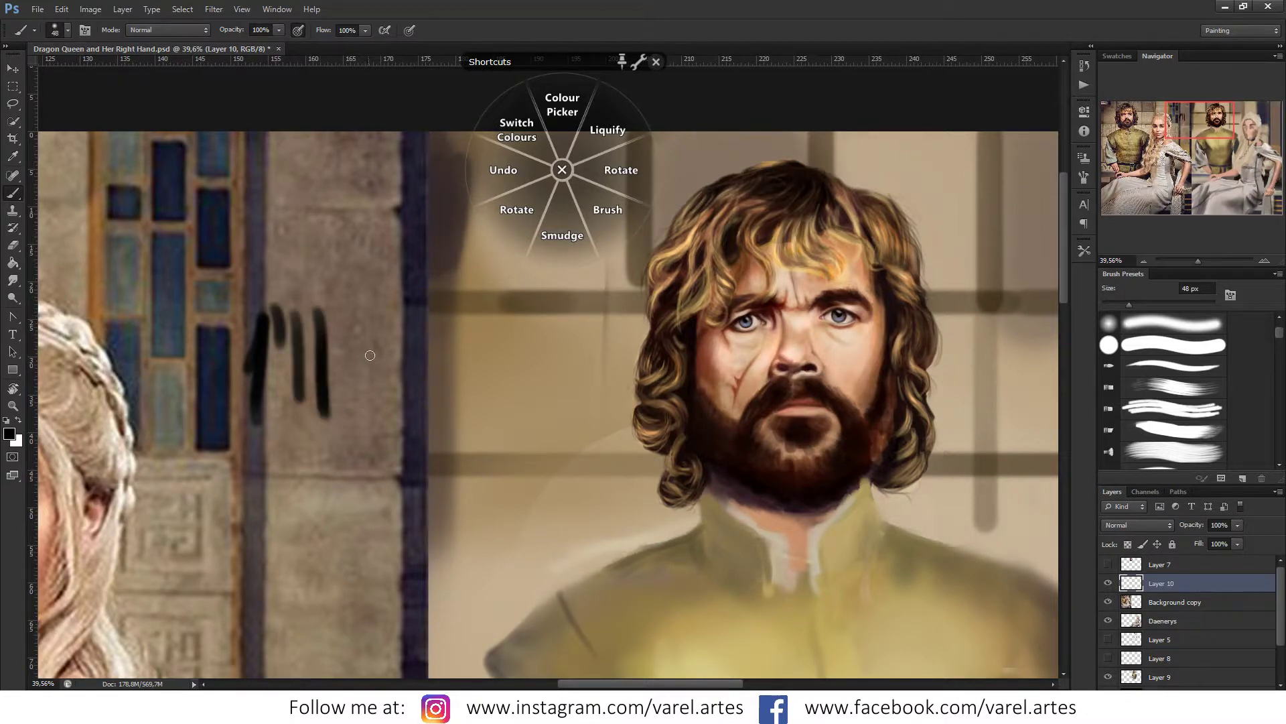
pyautogui.moveTo(409, 354); pyautogui.dragTo(429, 395)
pyautogui.moveTo(456, 354)
pyautogui.mouseDown()
pyautogui.moveTo(479, 375)
pyautogui.moveTo(530, 382)
pyautogui.moveTo(574, 365)
pyautogui.mouseUp()
pyautogui.moveTo(271, 433); pyautogui.dragTo(281, 523)
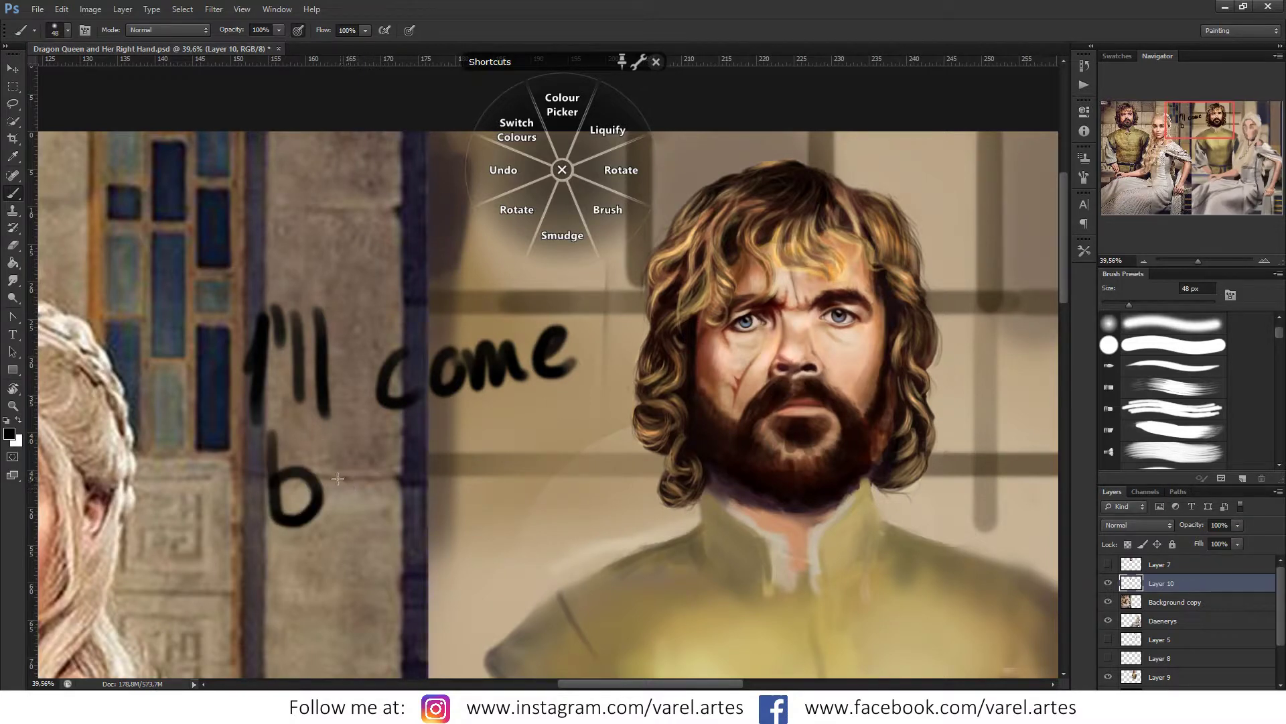
pyautogui.moveTo(358, 484); pyautogui.dragTo(371, 513)
pyautogui.moveTo(405, 472); pyautogui.dragTo(400, 516)
pyautogui.moveTo(407, 436); pyautogui.dragTo(411, 519)
pyautogui.moveTo(448, 441); pyautogui.dragTo(416, 475)
pyautogui.moveTo(417, 473)
pyautogui.mouseDown()
pyautogui.moveTo(456, 501)
pyautogui.moveTo(497, 389)
pyautogui.moveTo(515, 415)
pyautogui.mouseUp()
pyautogui.moveTo(503, 356); pyautogui.dragTo(536, 352)
pyautogui.moveTo(509, 385)
pyautogui.mouseDown()
pyautogui.moveTo(553, 379)
pyautogui.moveTo(609, 399)
pyautogui.mouseUp()
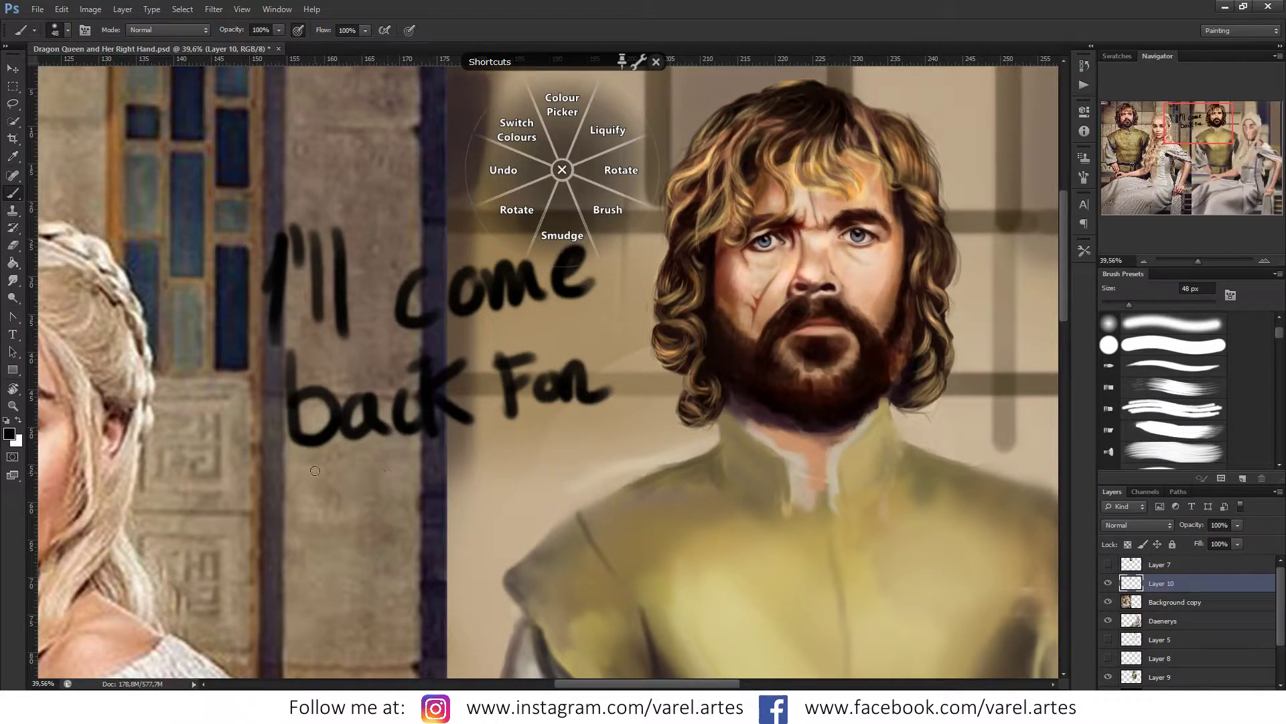
pyautogui.moveTo(316, 469); pyautogui.dragTo(328, 521)
pyautogui.moveTo(323, 495)
pyautogui.mouseDown()
pyautogui.moveTo(349, 487)
pyautogui.moveTo(367, 521)
pyautogui.mouseUp()
pyautogui.moveTo(375, 477)
pyautogui.mouseDown()
pyautogui.moveTo(379, 518)
pyautogui.moveTo(607, 434)
pyautogui.mouseUp()
pyautogui.moveTo(575, 422); pyautogui.dragTo(589, 447)
pyautogui.moveTo(301, 603)
pyautogui.mouseDown()
pyautogui.moveTo(338, 423)
pyautogui.moveTo(375, 437)
pyautogui.moveTo(429, 426)
pyautogui.mouseUp()
pyautogui.moveTo(444, 365); pyautogui.dragTo(441, 420)
pyautogui.moveTo(416, 389)
pyautogui.mouseDown()
pyautogui.moveTo(469, 381)
pyautogui.moveTo(499, 405)
pyautogui.moveTo(566, 402)
pyautogui.mouseUp()
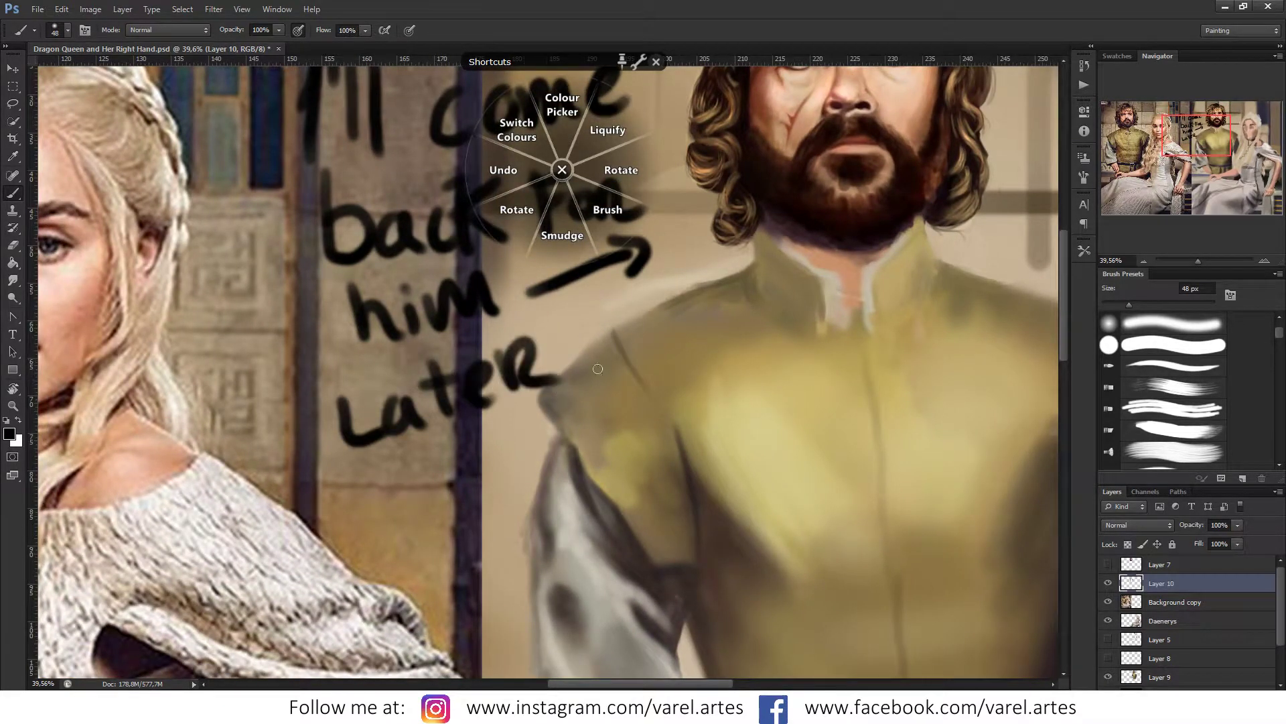
pyautogui.moveTo(579, 345); pyautogui.dragTo(628, 453)
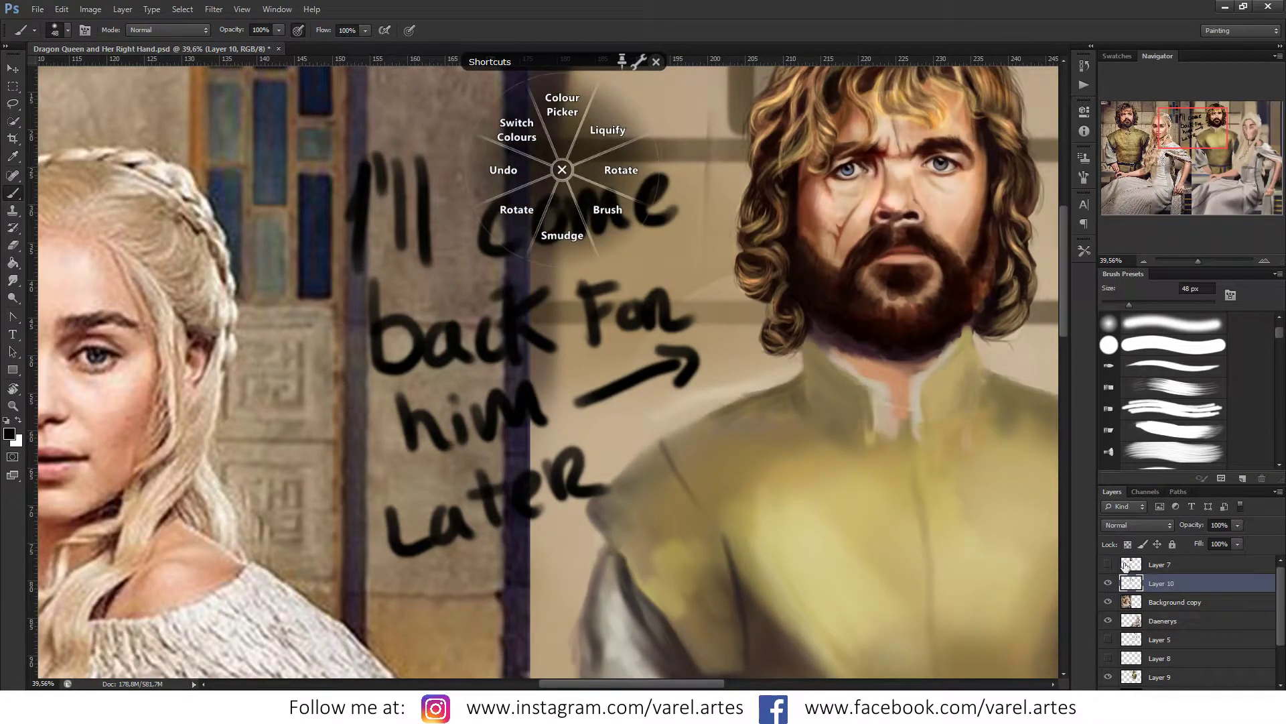
pyautogui.click(1260, 685)
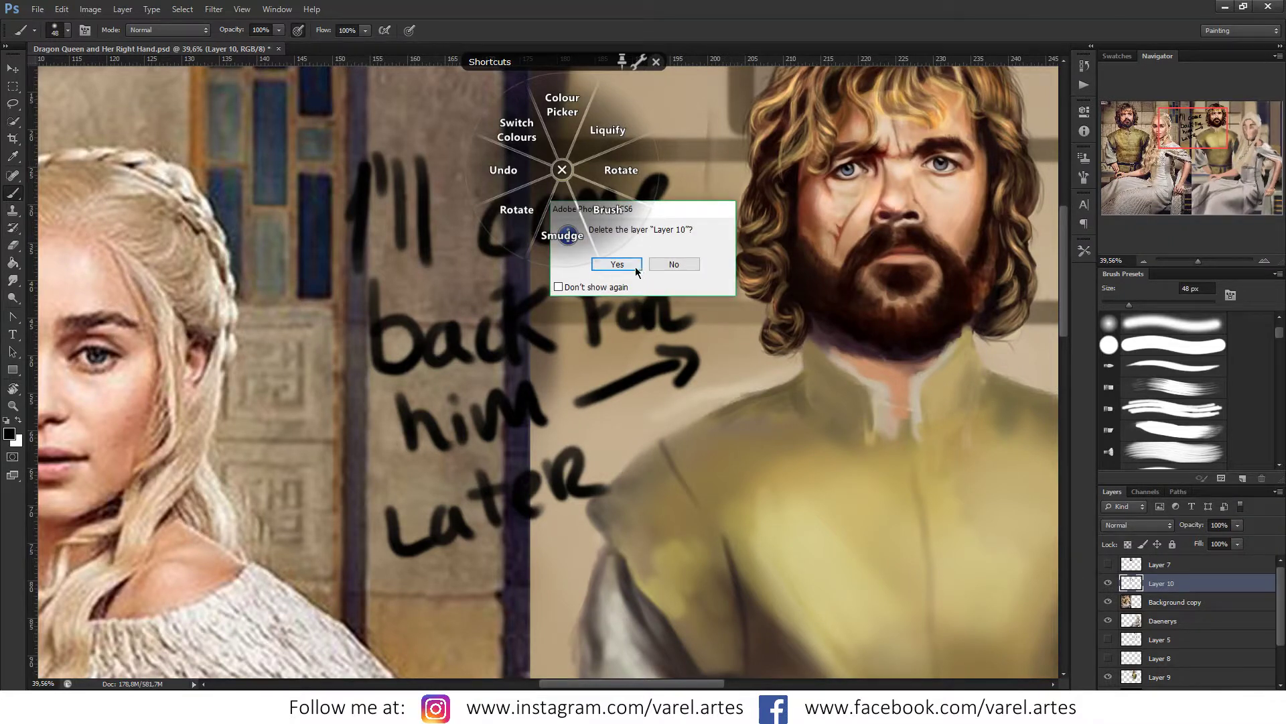
pyautogui.click(617, 264)
pyautogui.press('z')
pyautogui.moveTo(838, 409); pyautogui.dragTo(717, 412)
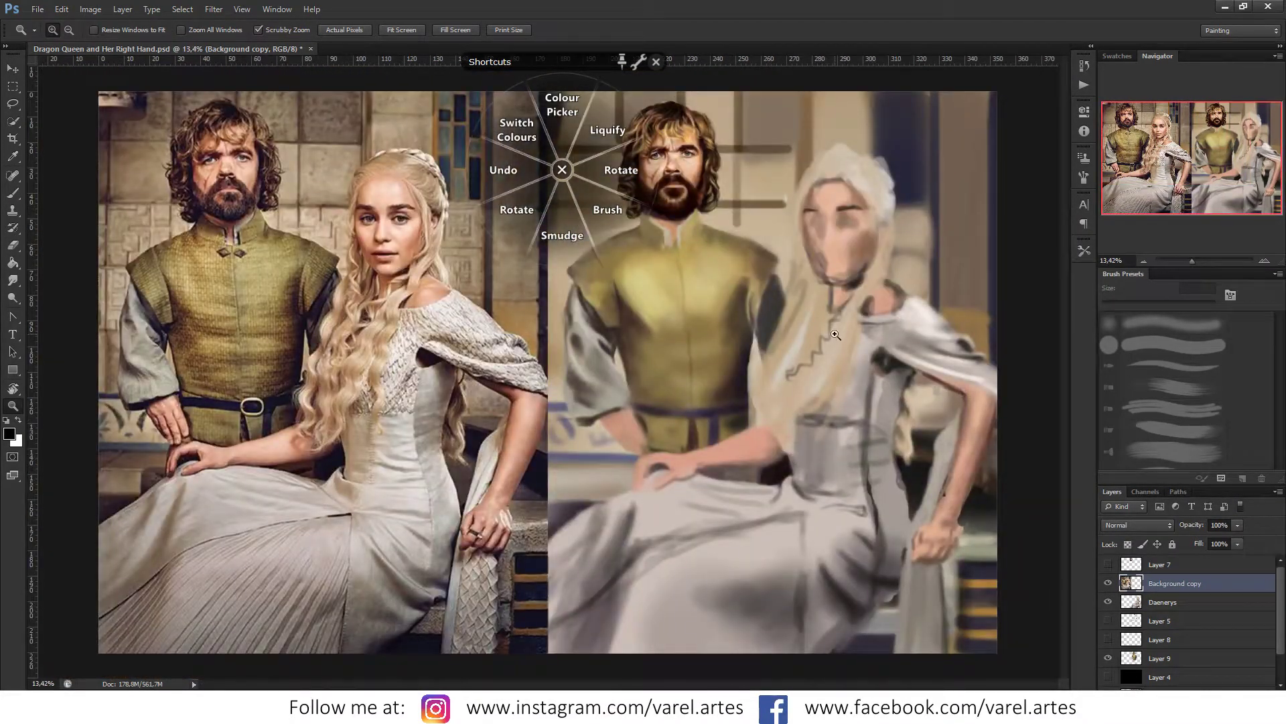
# Step: Toggle the Background photo, Layer 9 and the reference copy to compare the painting
pyautogui.press('b')
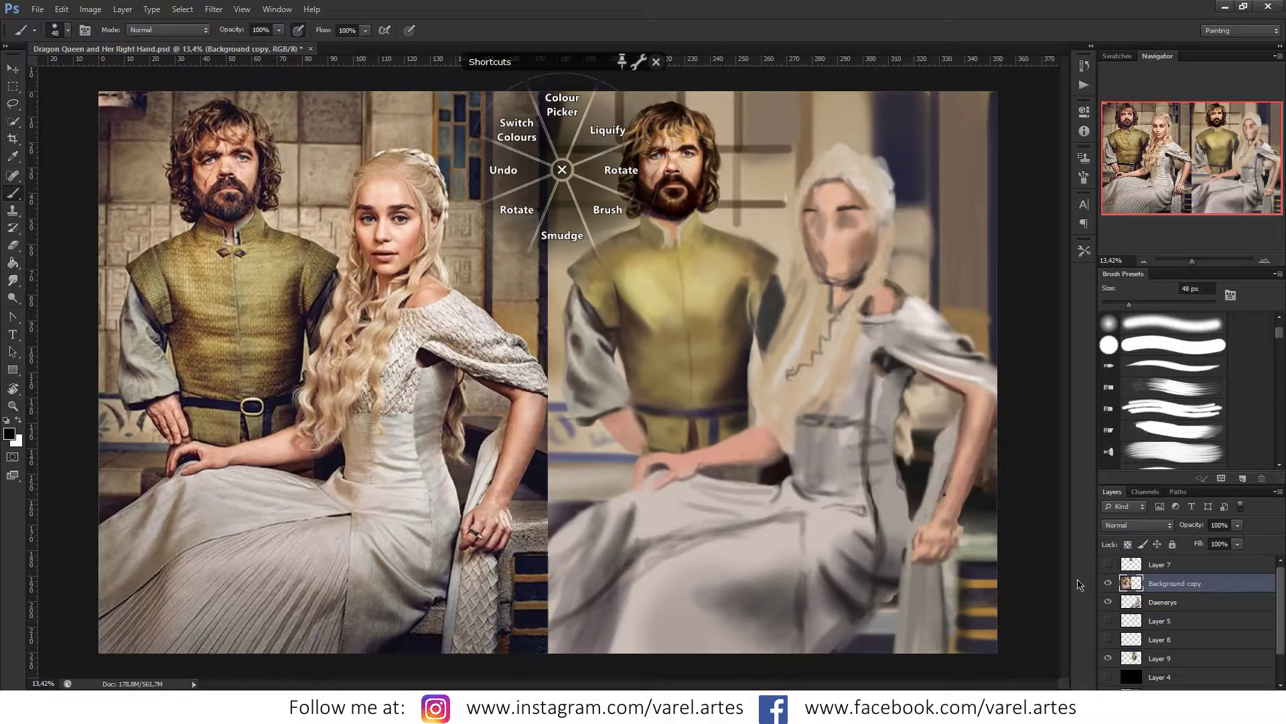
pyautogui.scroll(-2, 1257, 648)
pyautogui.click(1108, 661)
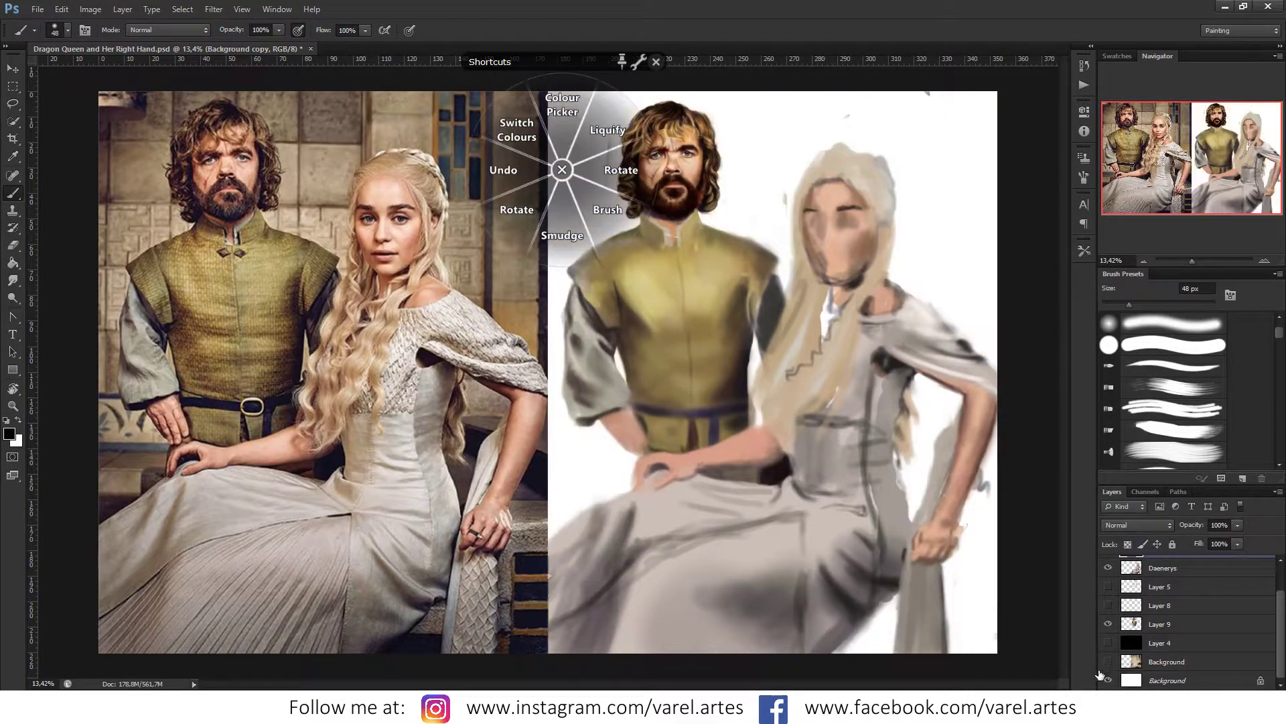
pyautogui.click(1109, 663)
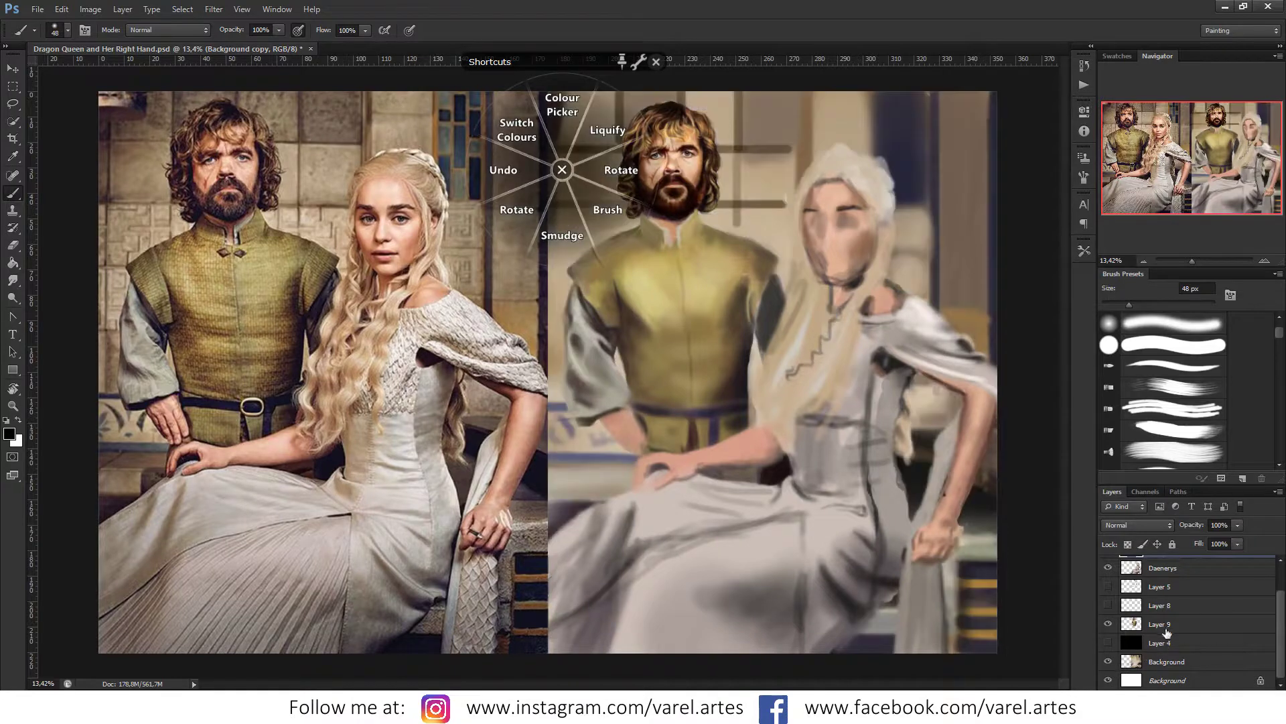
pyautogui.scroll(1, 1192, 613)
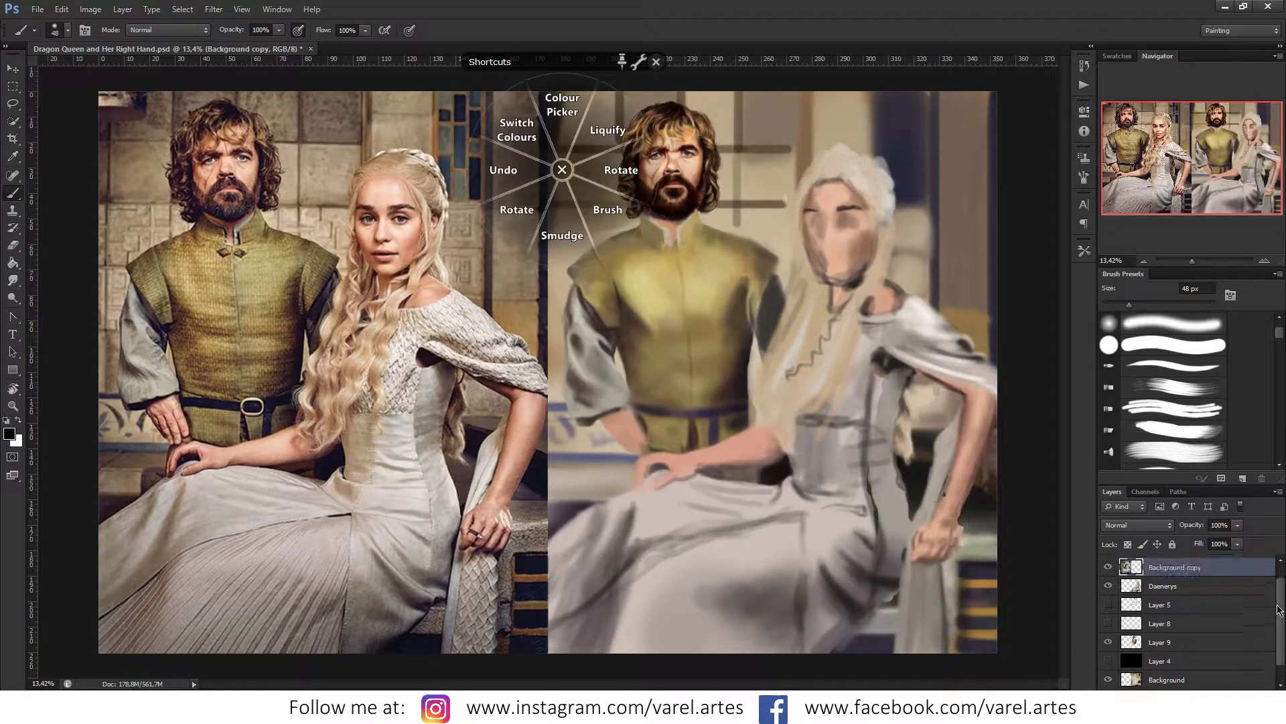
pyautogui.click(1109, 646)
pyautogui.click(1108, 645)
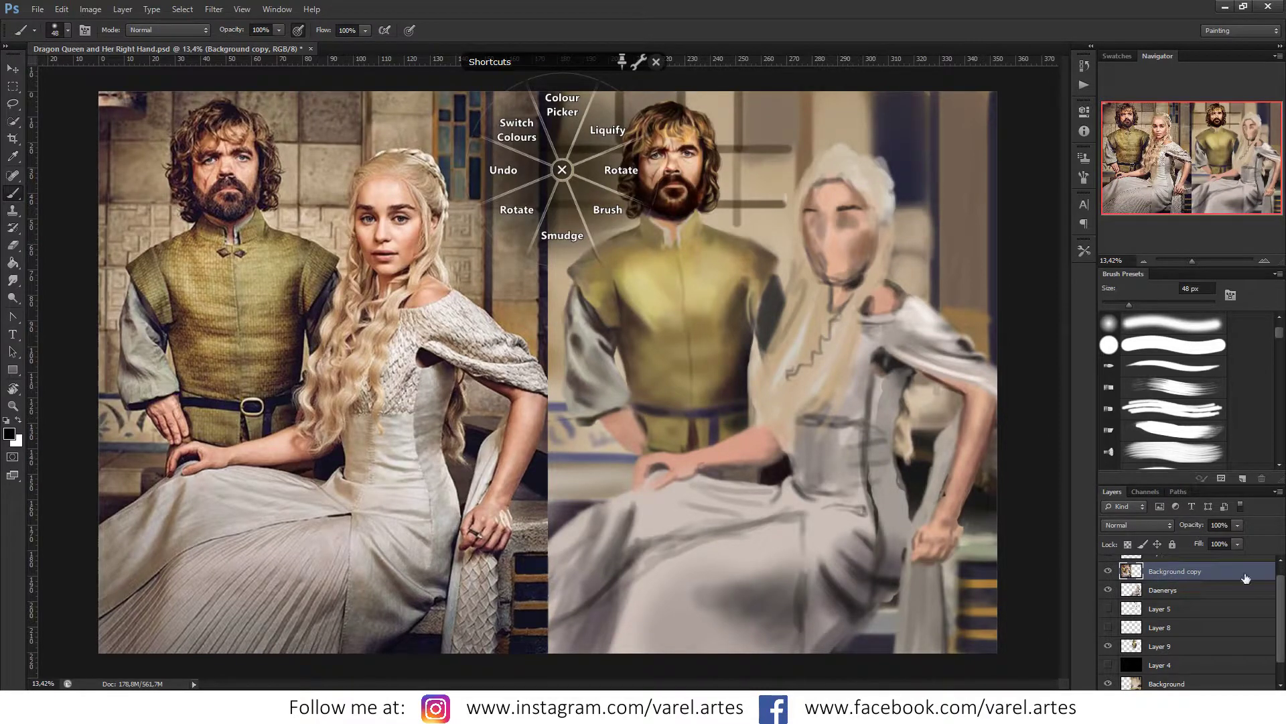
pyautogui.moveTo(1283, 601); pyautogui.dragTo(1283, 584)
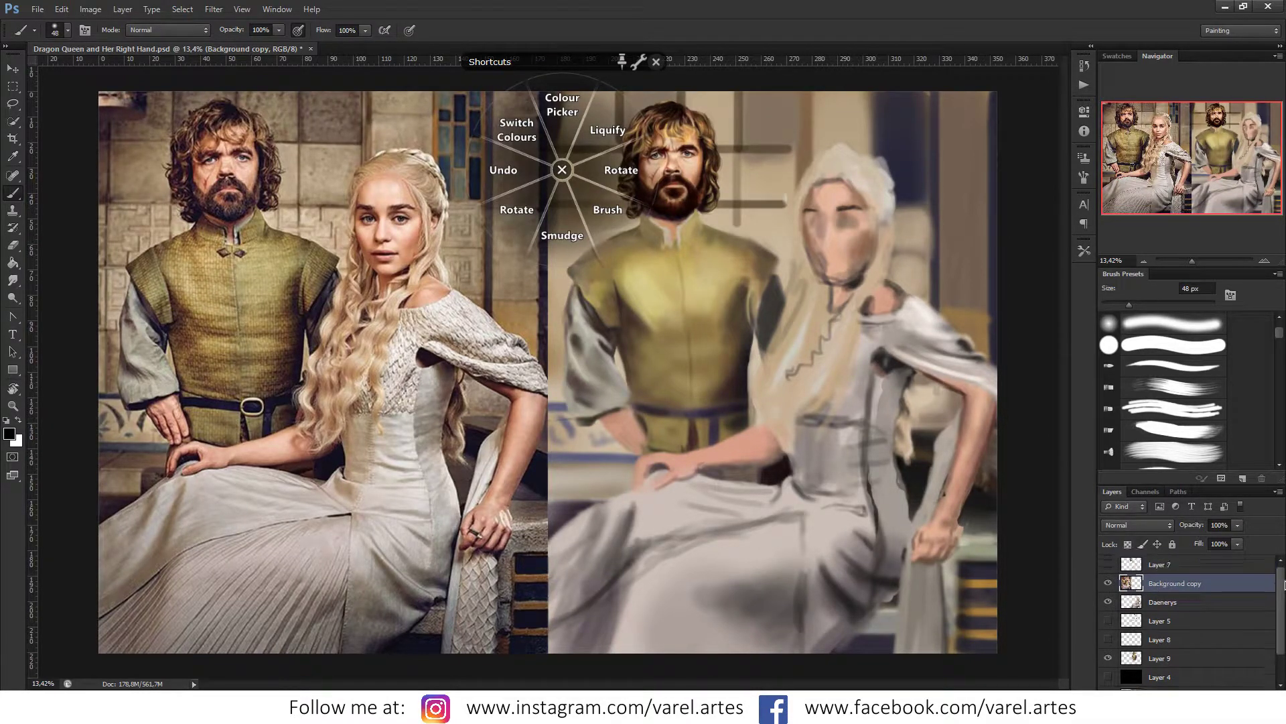
pyautogui.click(1109, 585)
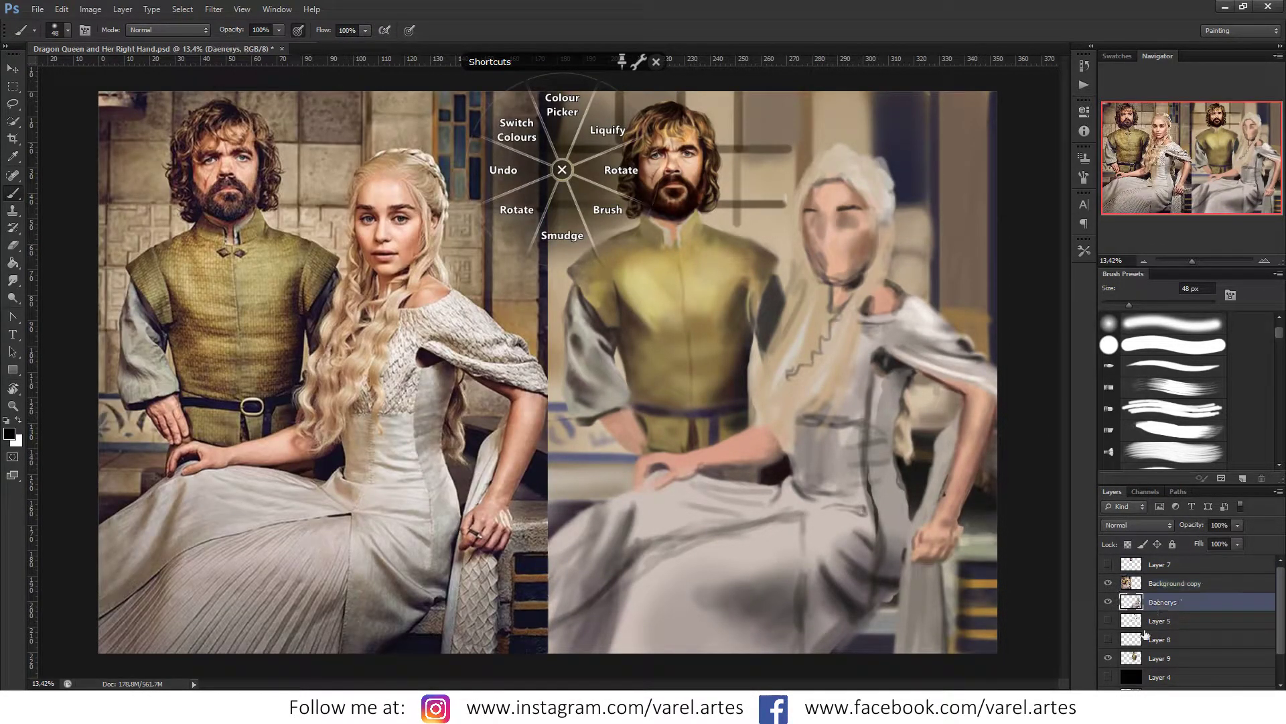
# Step: Make Layer 9 the active layer and close the radial shortcuts wheel
pyautogui.click(1132, 657)
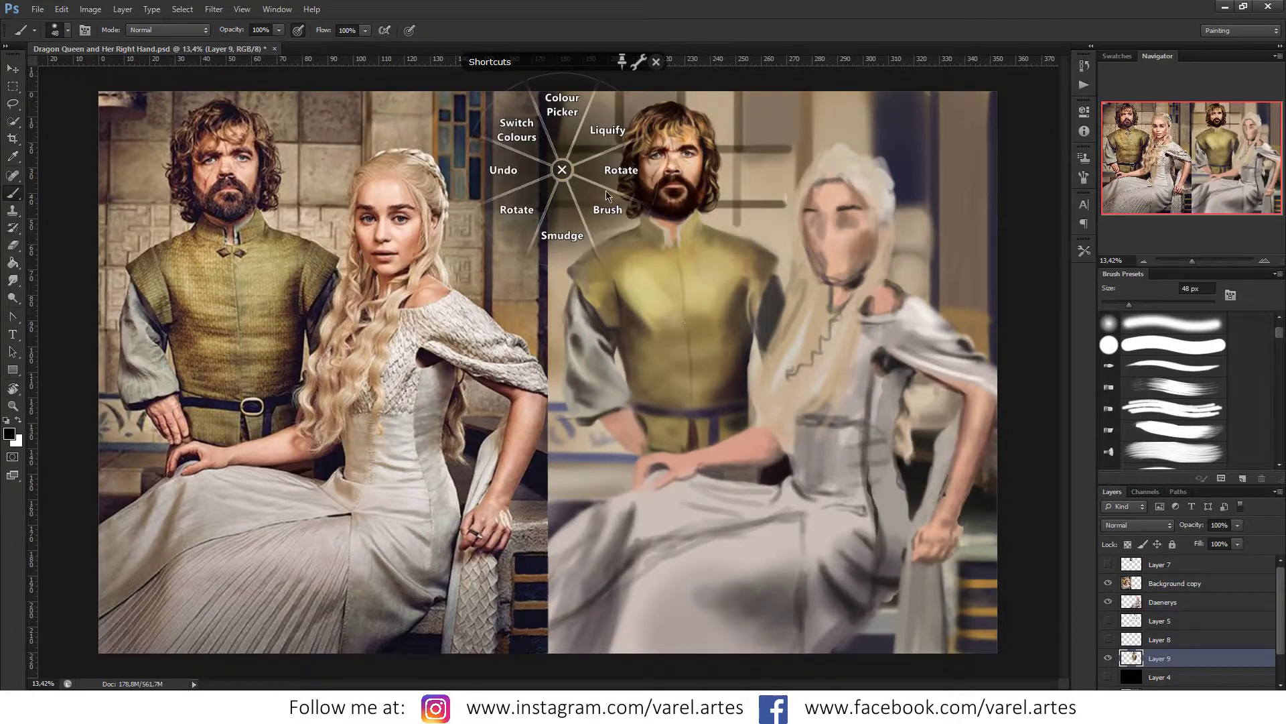
pyautogui.click(586, 171)
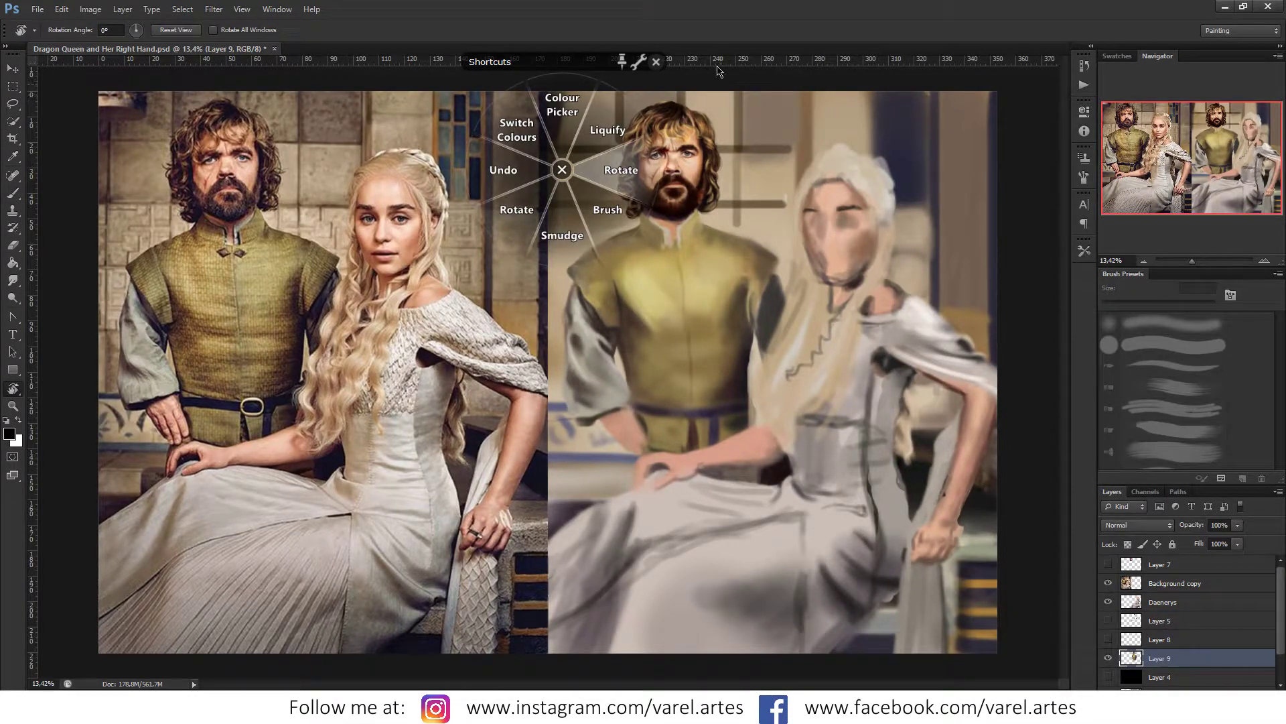
pyautogui.press('b')
pyautogui.moveTo(583, 65); pyautogui.dragTo(1072, 58)
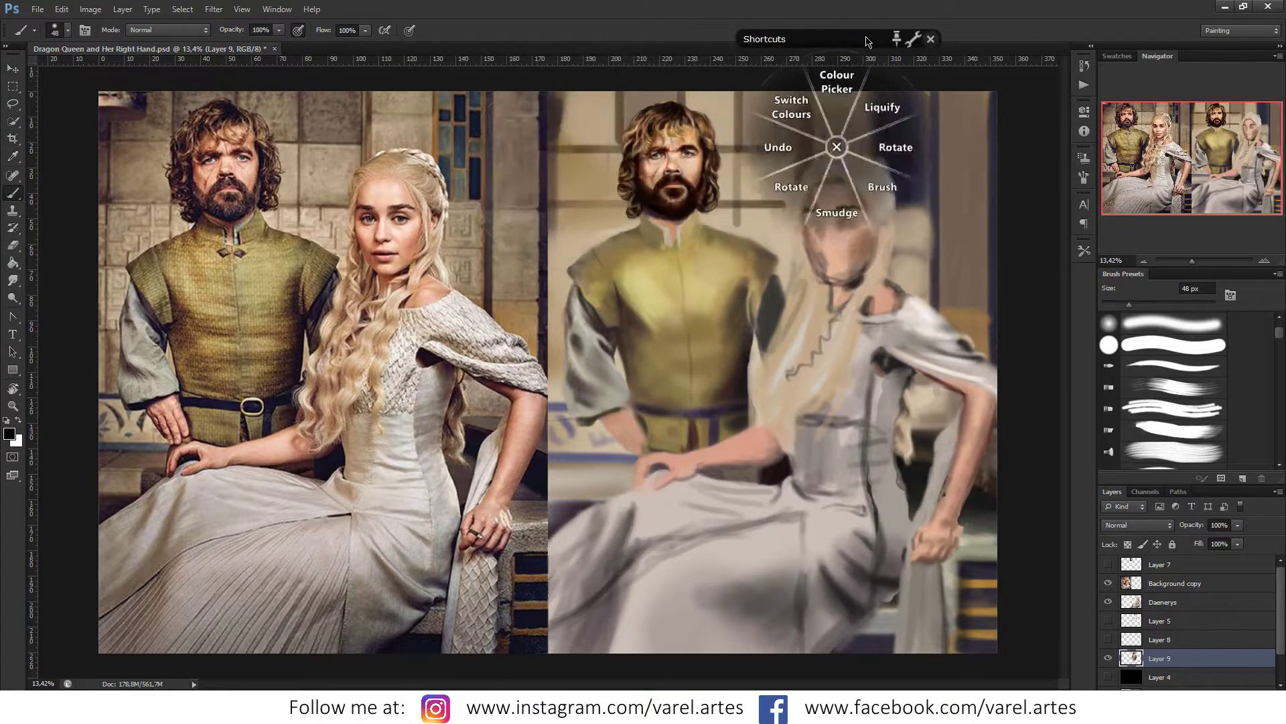
pyautogui.click(1147, 60)
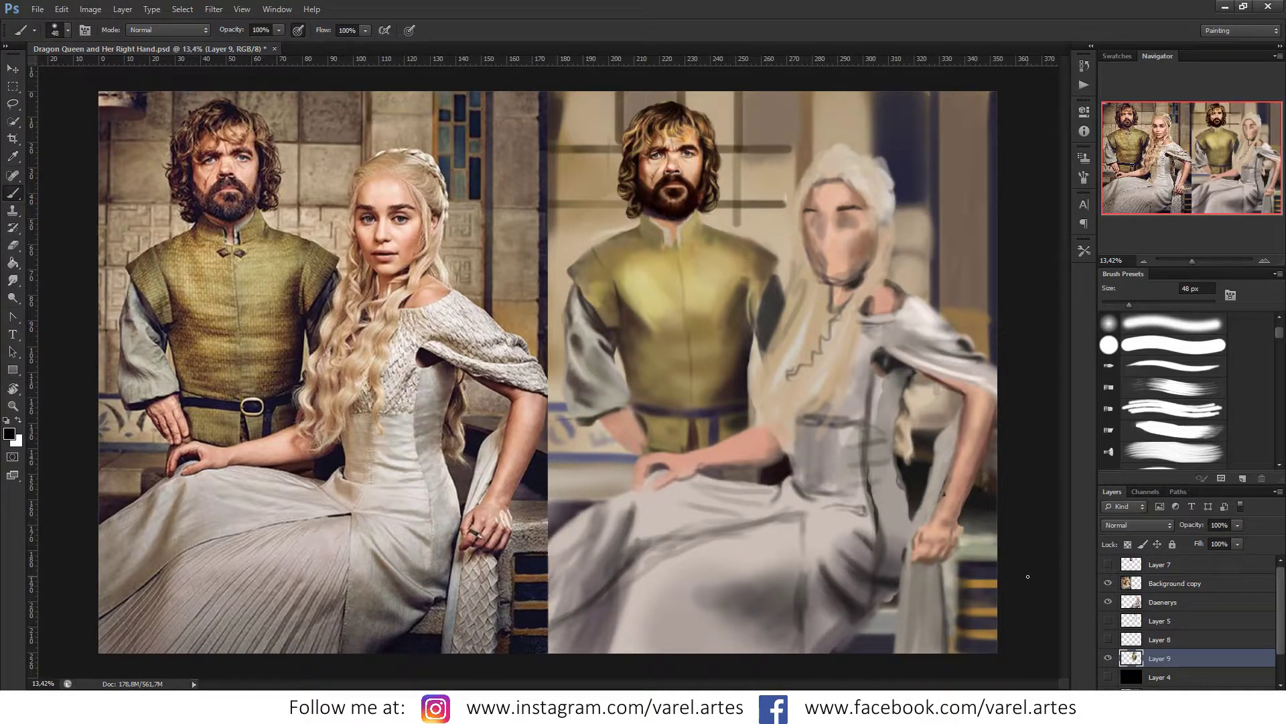
# Step: Check Layer 9's content and rename it 'Tyrian'
pyautogui.click(1108, 663)
pyautogui.click(1108, 664)
pyautogui.click(1108, 664)
pyautogui.doubleClick(1161, 658)
pyautogui.write('Tyrian')
pyautogui.press('Return')
# Step: Choose the 25 px textured brush preset and size it to 144 px
pyautogui.rightClick(719, 345)
pyautogui.scroll(-2, 861, 444)
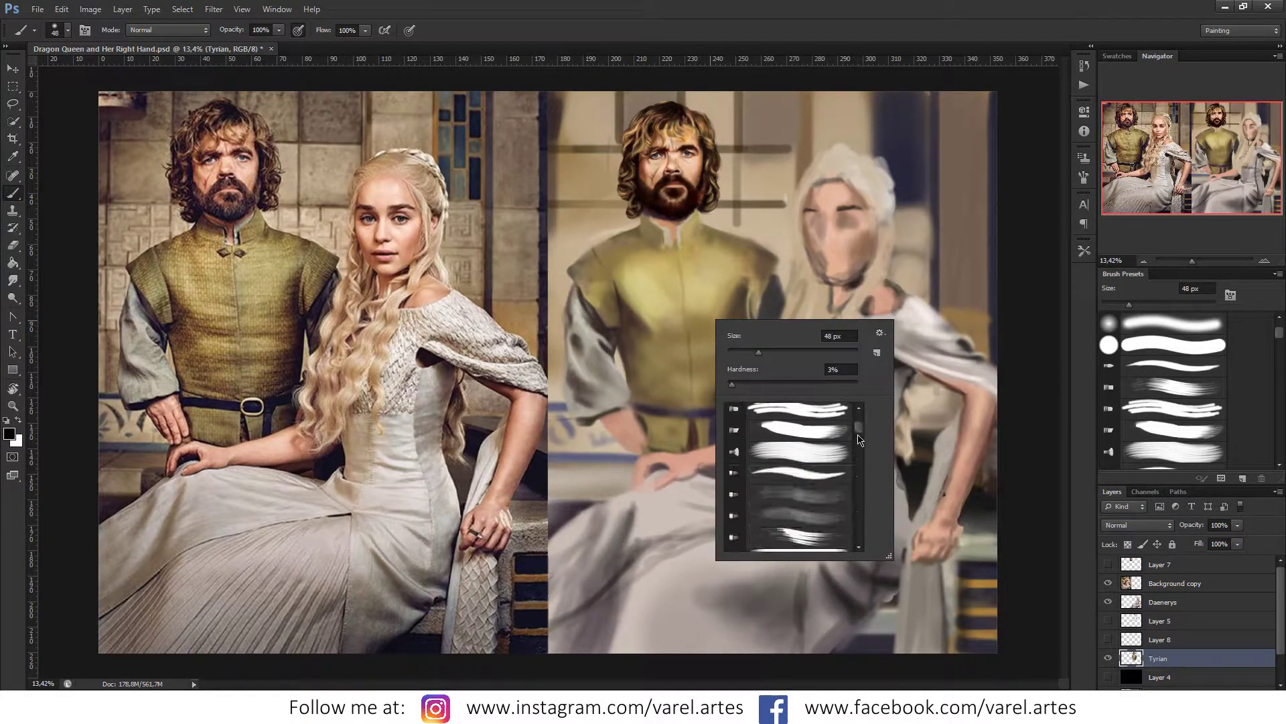
pyautogui.scroll(-2, 861, 445)
pyautogui.scroll(-2, 861, 448)
pyautogui.click(837, 412)
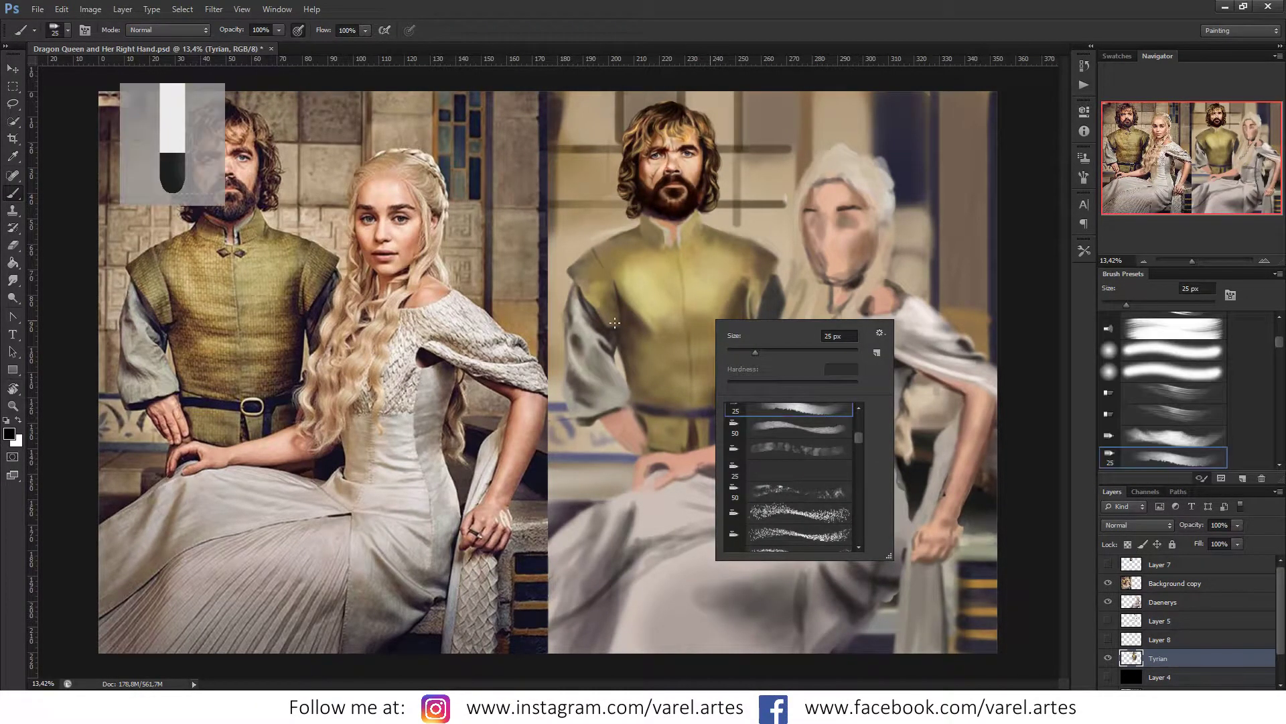
pyautogui.press('Return')
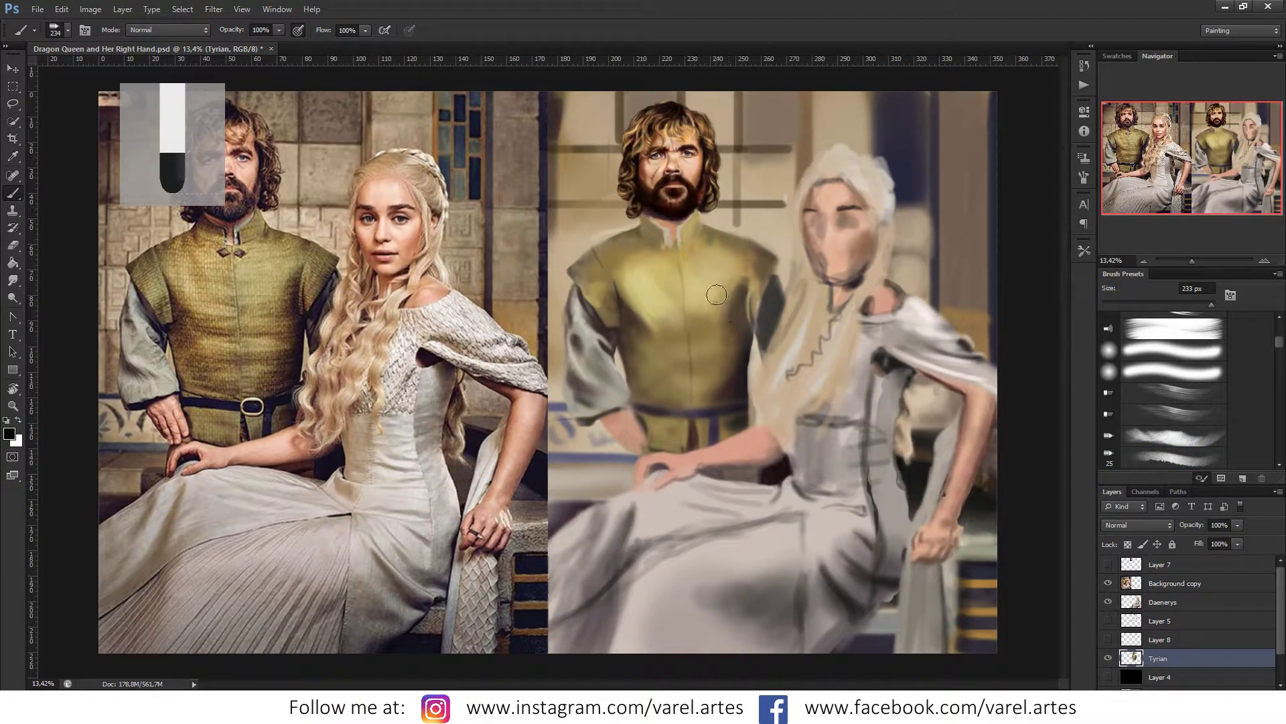
pyautogui.press('[')
pyautogui.press('[')
pyautogui.press('[')
pyautogui.press('[')
pyautogui.press('[')
pyautogui.press('[')
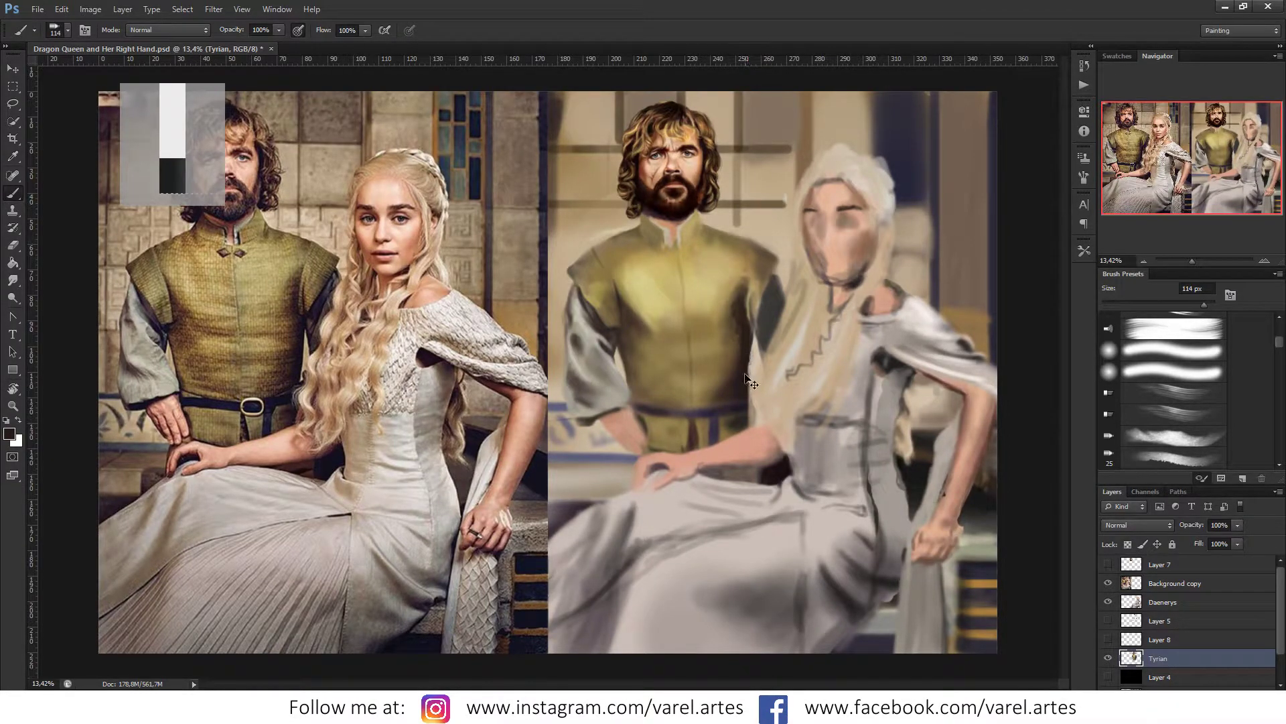
# Step: Pick a slightly darker shadow colour and shade the vest's right edge
pyautogui.scroll(2, 744, 392)
pyautogui.scroll(2, 745, 389)
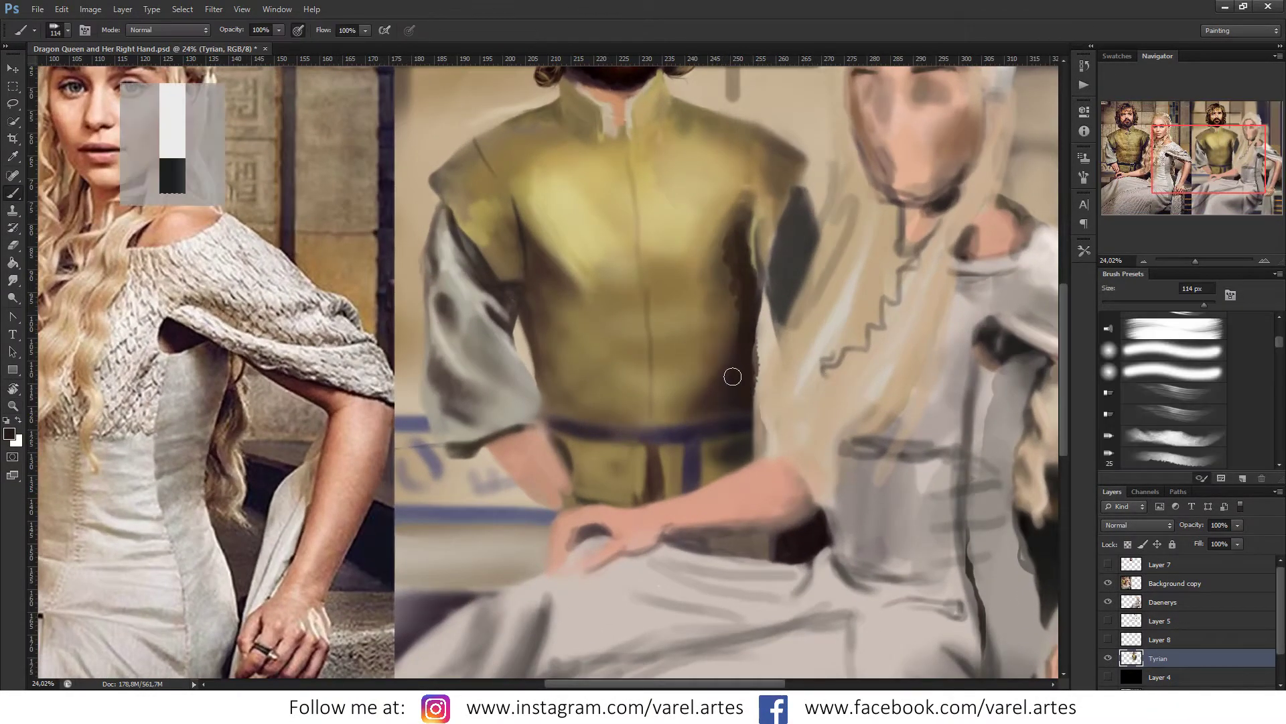
pyautogui.click(9, 433)
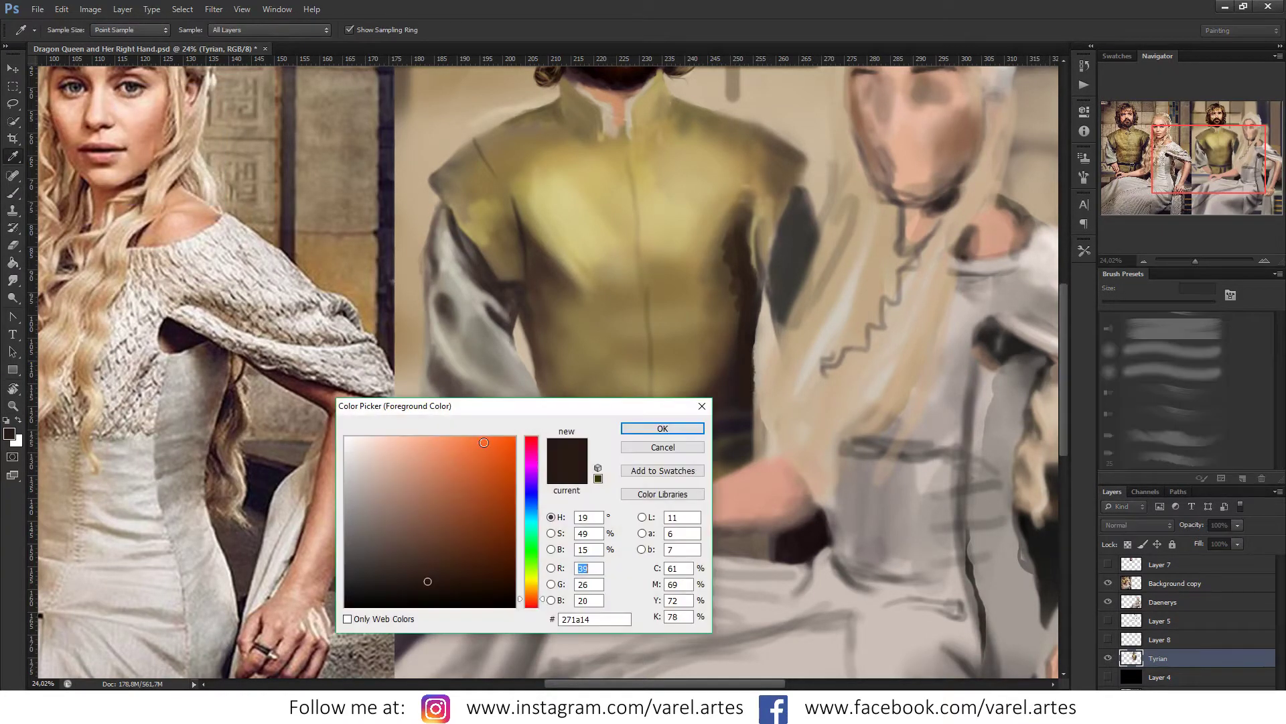
pyautogui.click(458, 585)
pyautogui.click(663, 428)
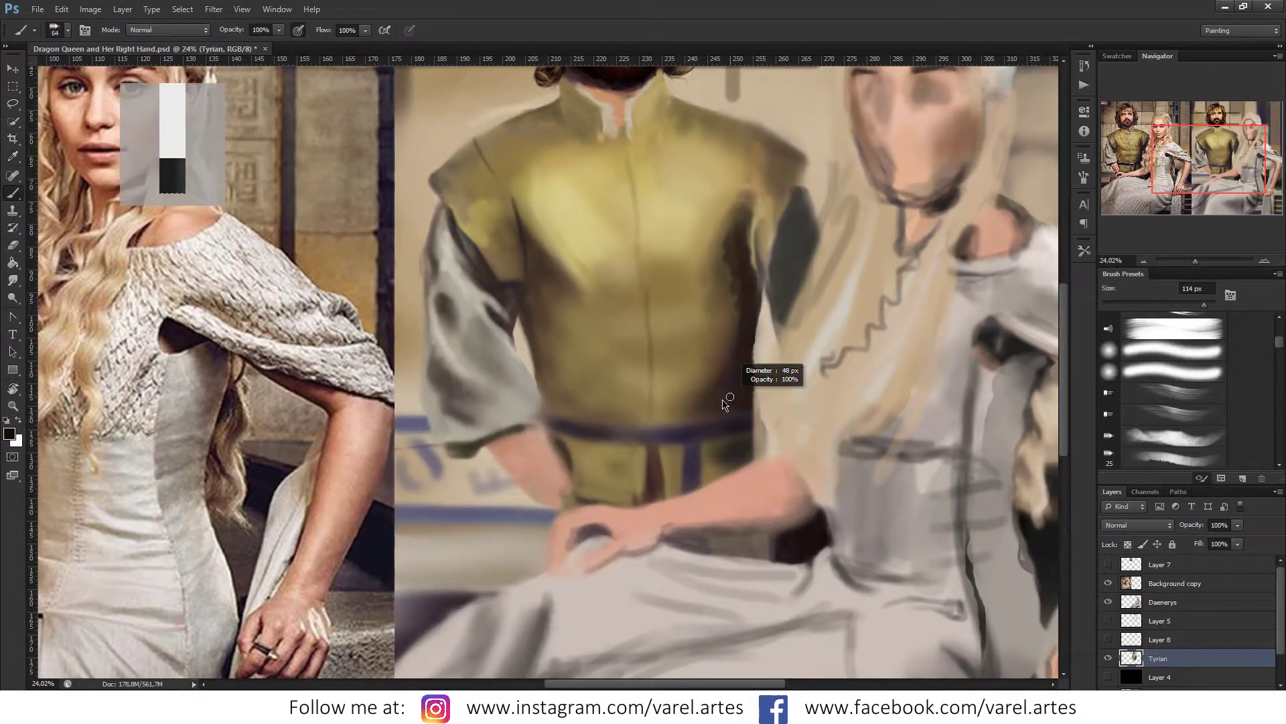
pyautogui.moveTo(744, 371); pyautogui.dragTo(748, 415)
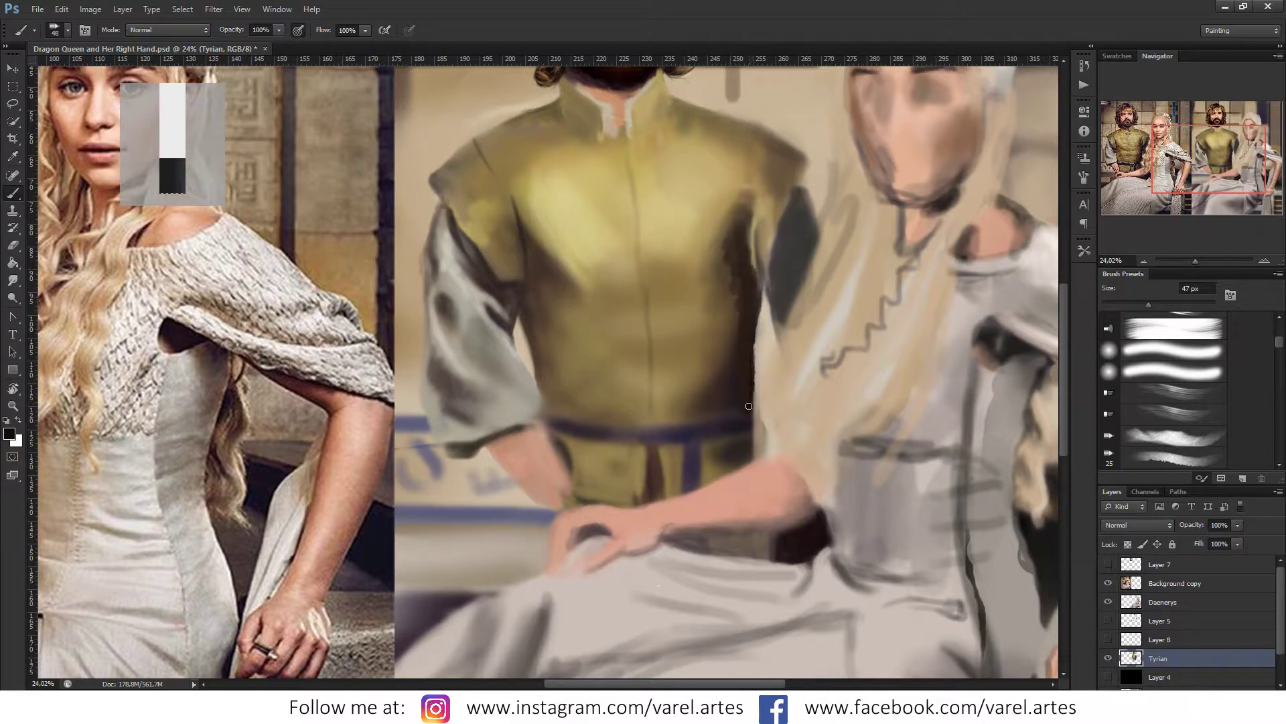
# Step: Zoom out, then try lightening the body's dark edge with a 43 px eraser and undo it
pyautogui.press('z')
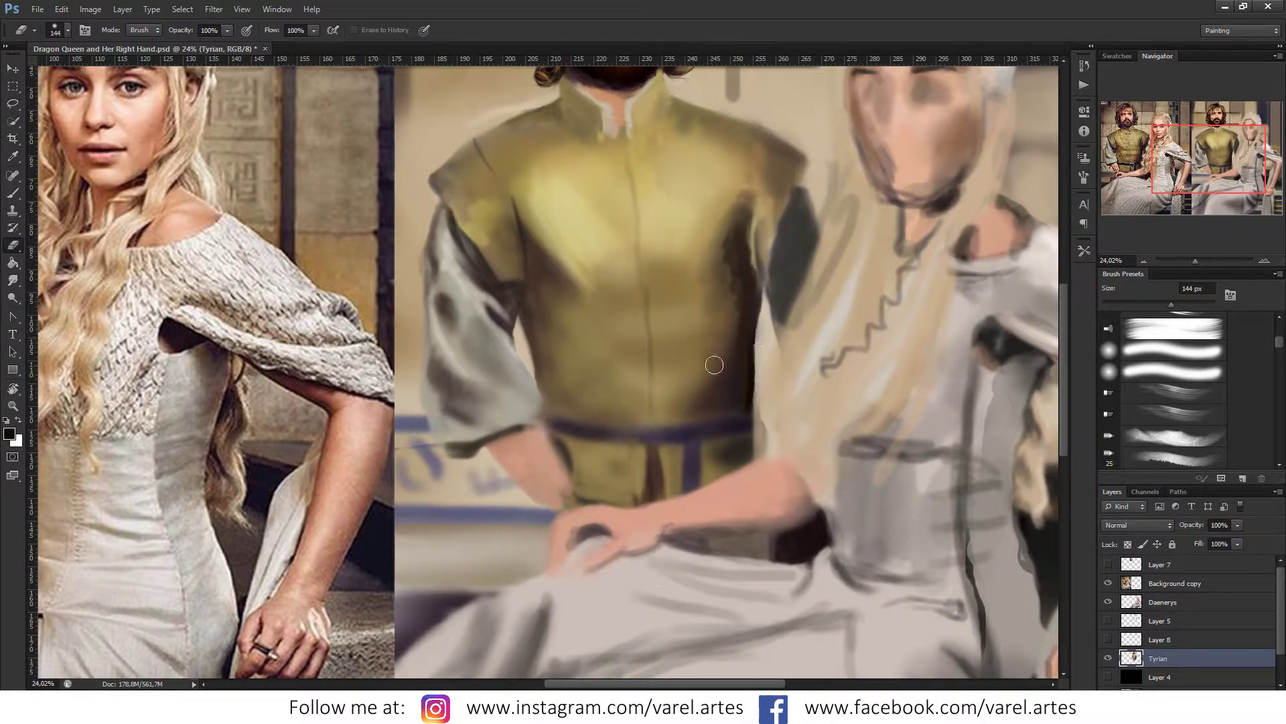
pyautogui.hscroll(-2, 737, 368)
pyautogui.moveTo(761, 379); pyautogui.dragTo(737, 379)
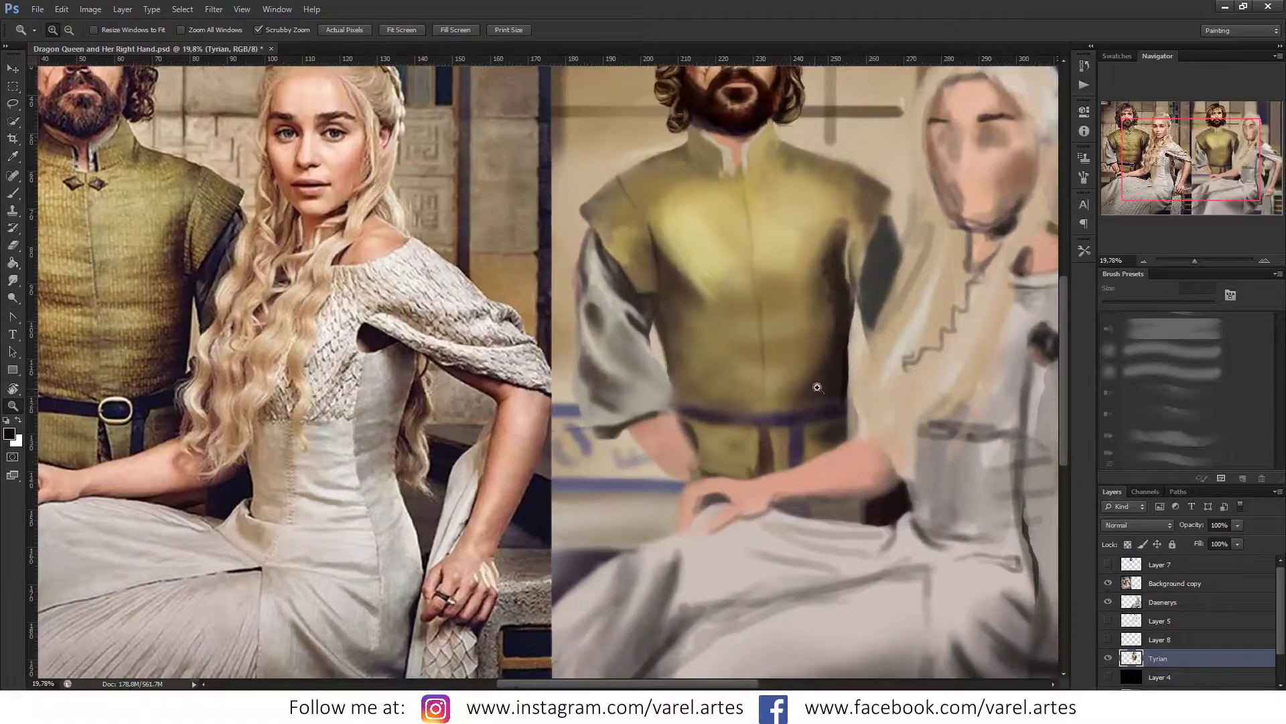
pyautogui.press('b')
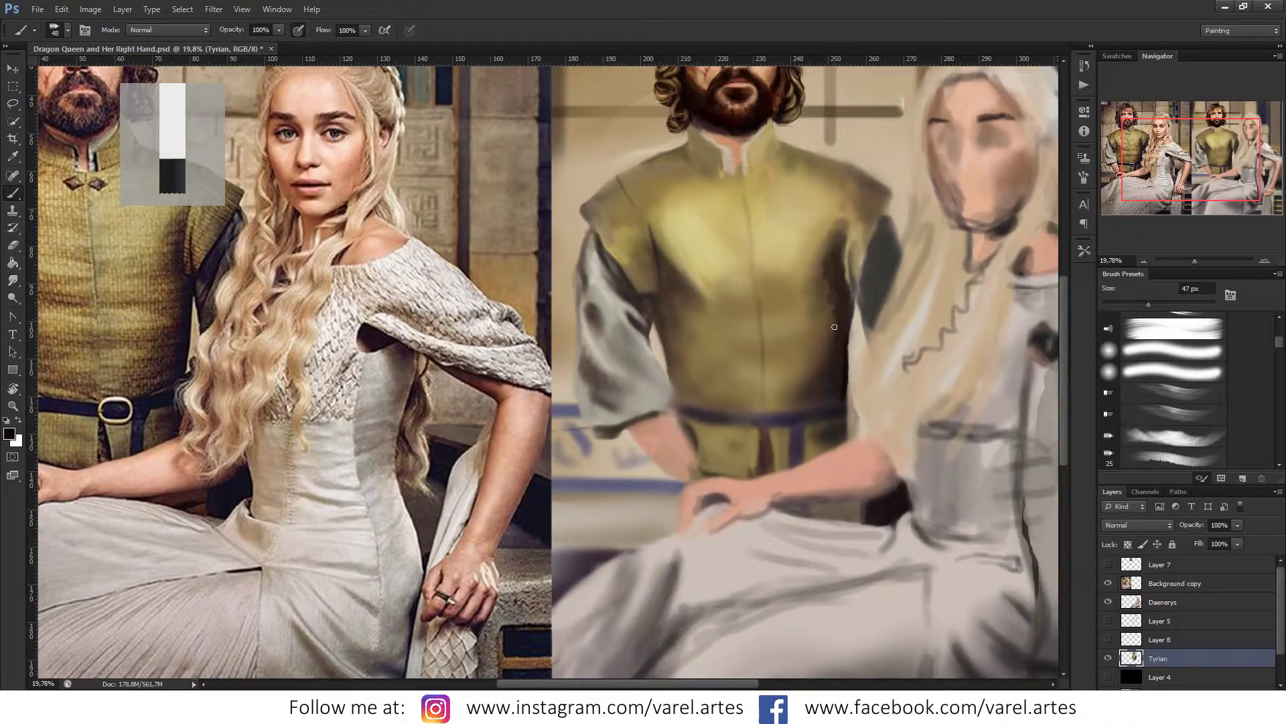
pyautogui.press('e')
pyautogui.keyDown('alt'); pyautogui.rightClick(862, 304); pyautogui.keyUp('alt')
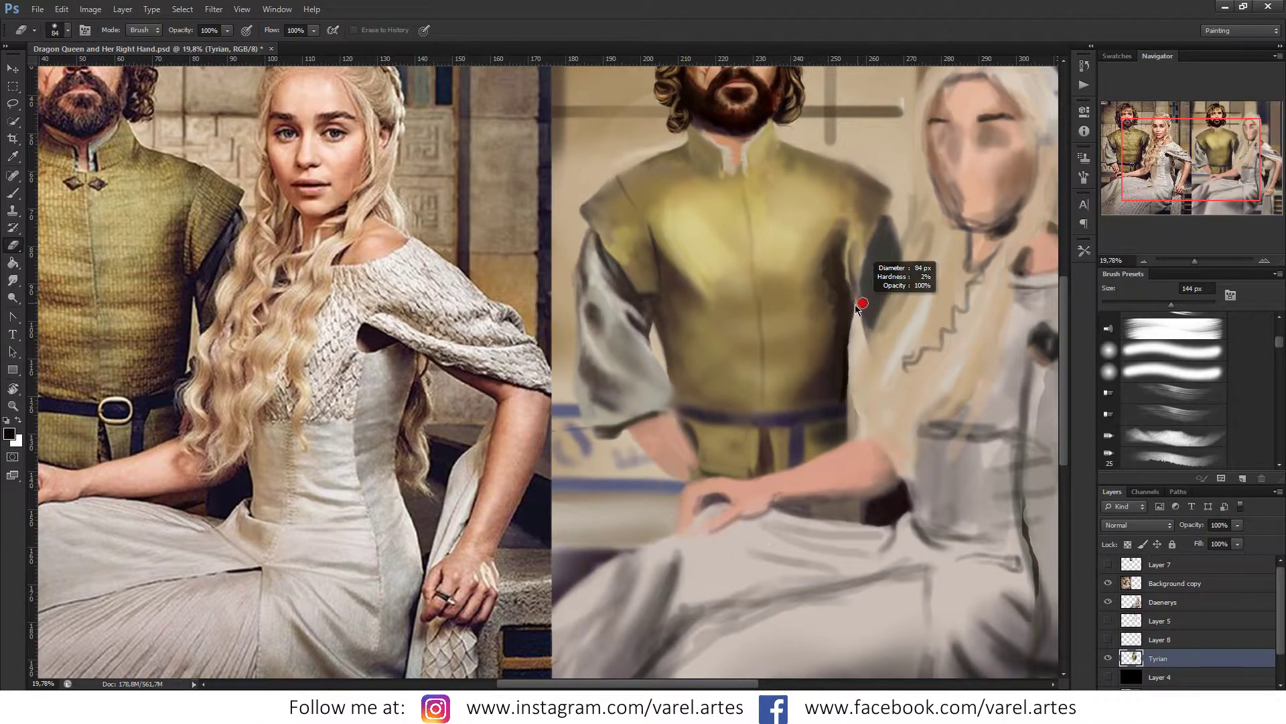
pyautogui.moveTo(863, 304); pyautogui.dragTo(852, 308)
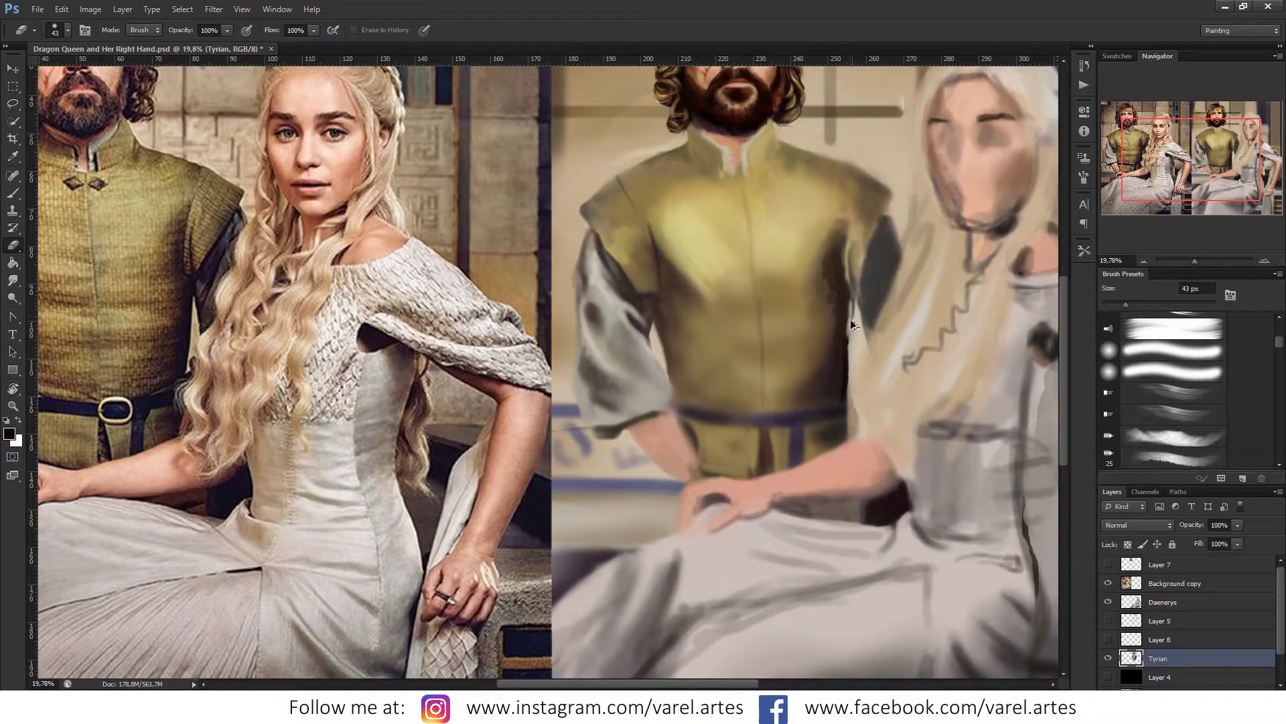
pyautogui.moveTo(850, 323); pyautogui.dragTo(848, 351)
pyautogui.hotkey('ctrl', 'z')
# Step: Paint dark grey to extend Tyrian's sleeve edge downward and slightly right with a ~48 px brush
pyautogui.press('b')
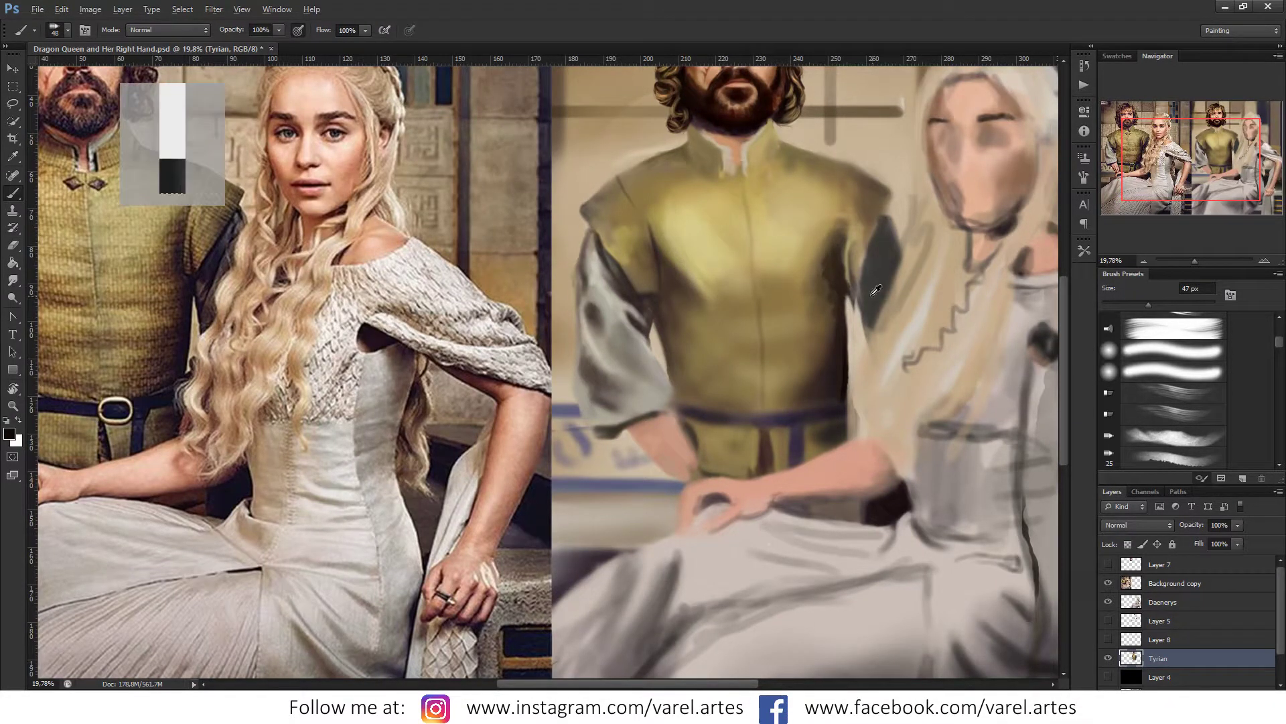
pyautogui.keyDown('alt'); pyautogui.click(845, 313); pyautogui.keyUp('alt')
pyautogui.moveTo(869, 360); pyautogui.dragTo(869, 350)
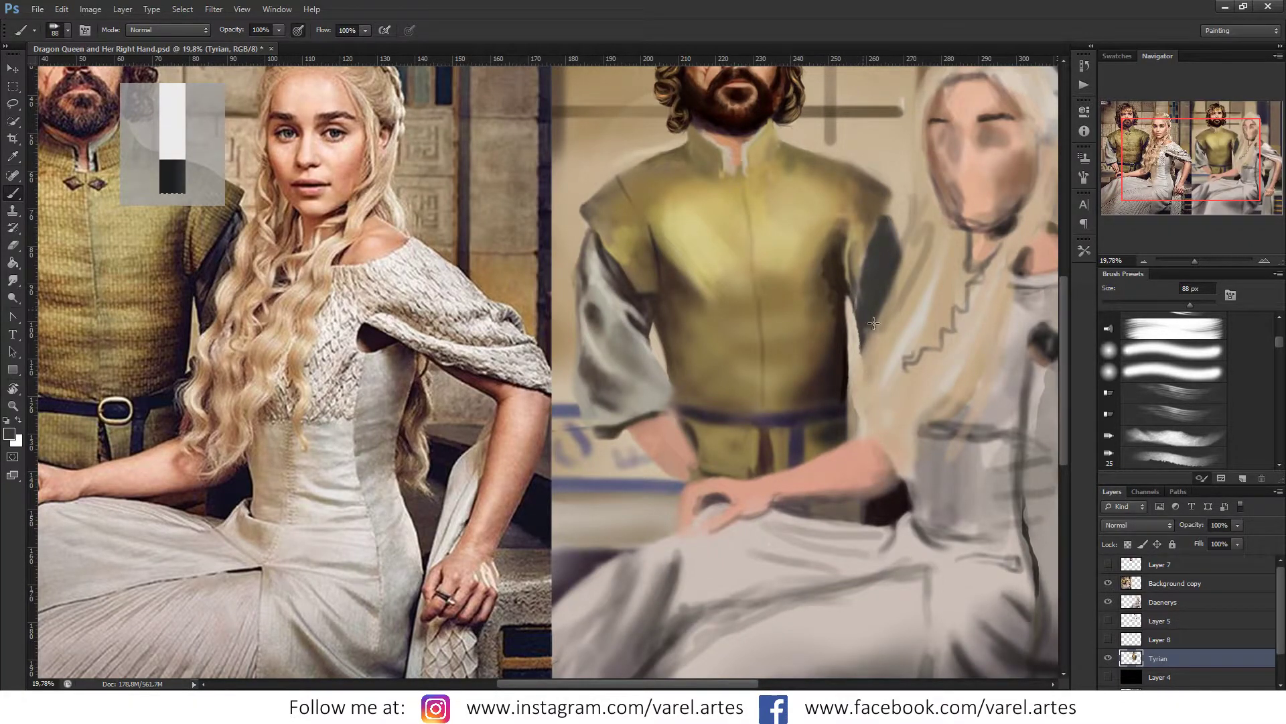
pyautogui.rightClick(869, 360)
pyautogui.moveTo(878, 255); pyautogui.dragTo(861, 315)
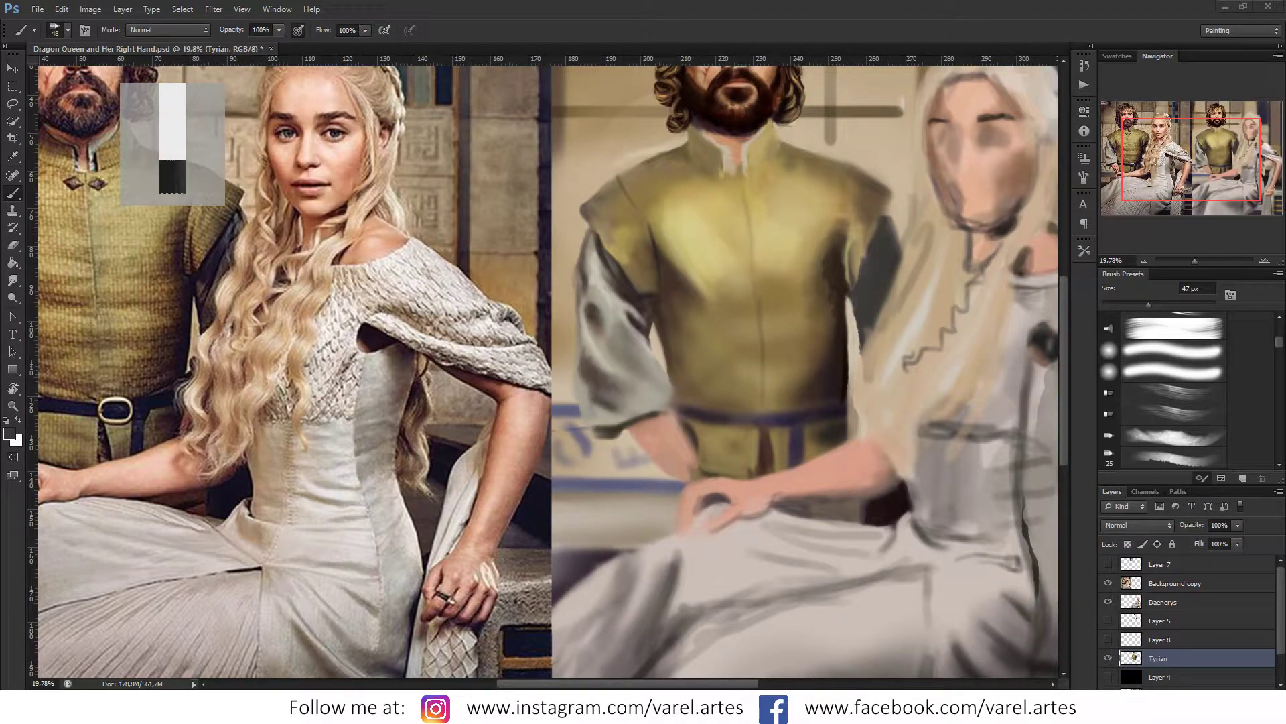
pyautogui.click(917, 6)
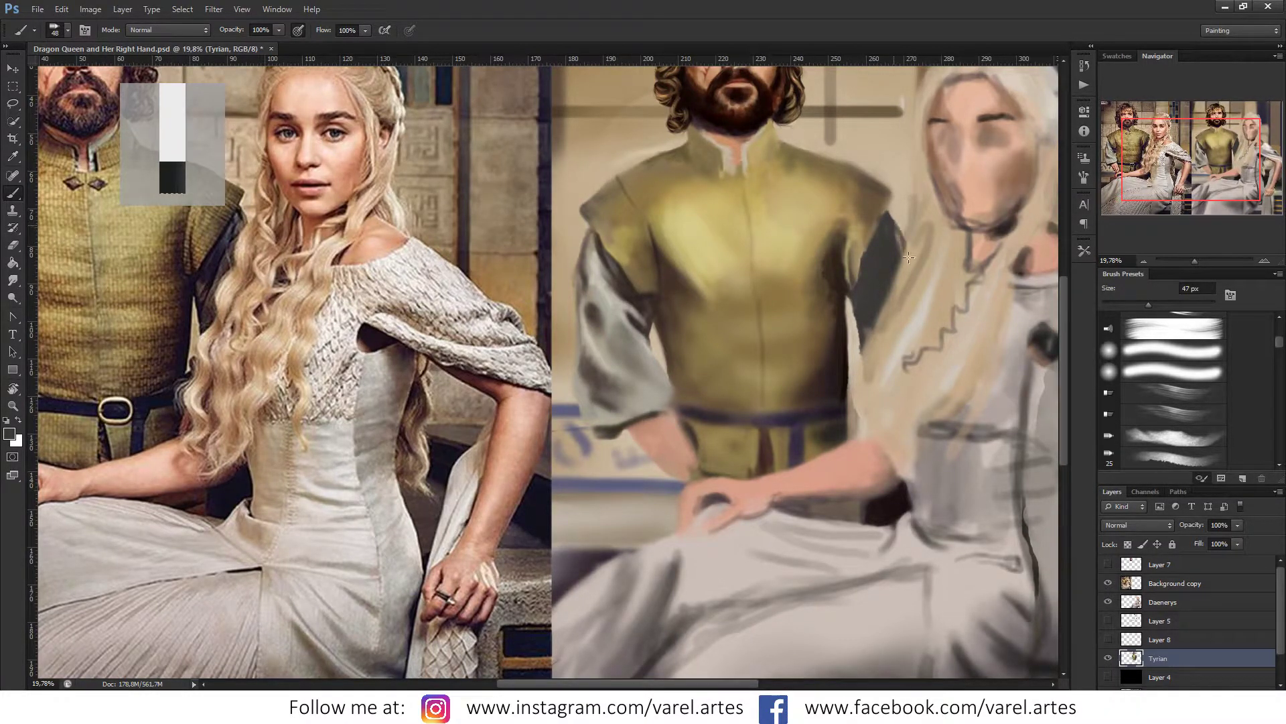
pyautogui.moveTo(895, 228)
pyautogui.mouseDown()
pyautogui.moveTo(906, 263)
pyautogui.moveTo(934, 272)
pyautogui.mouseUp()
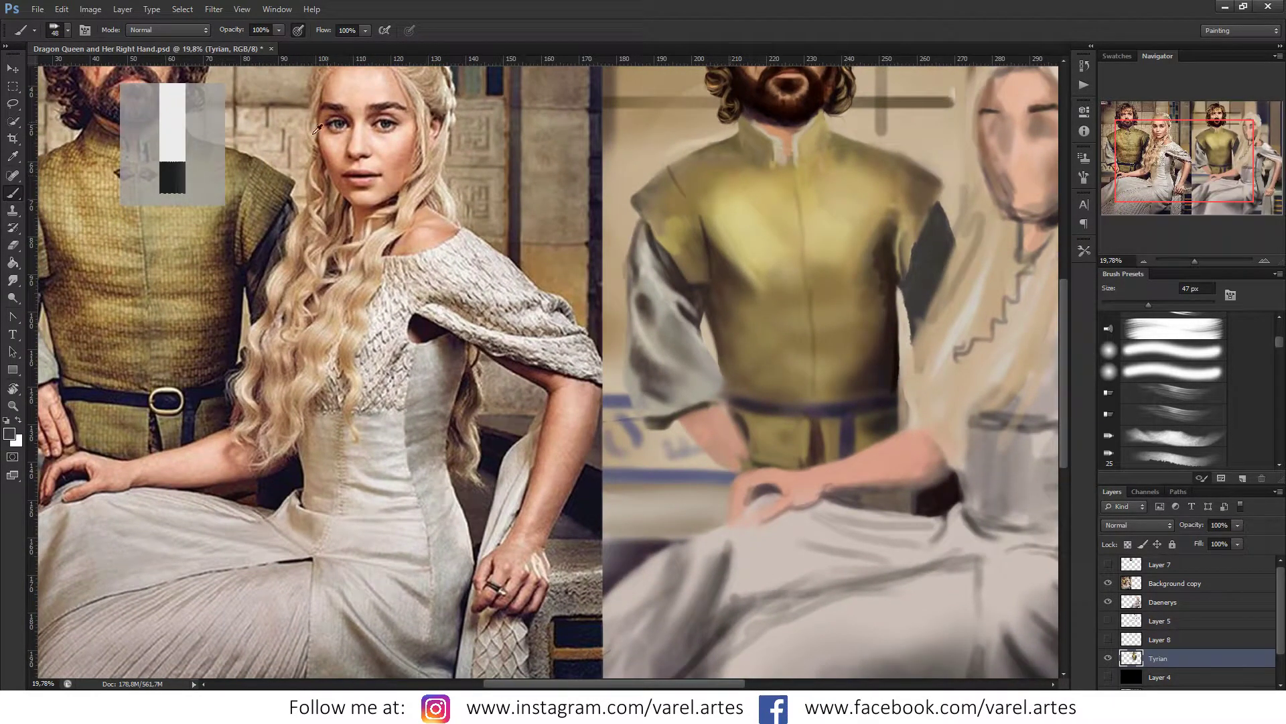
# Step: Sample a brown, paint it along the dark sleeve edge, and pick a darker brown
pyautogui.keyDown('alt'); pyautogui.click(263, 250); pyautogui.keyUp('alt')
pyautogui.moveTo(925, 273)
pyautogui.mouseDown()
pyautogui.moveTo(904, 236)
pyautogui.moveTo(914, 249)
pyautogui.mouseUp()
pyautogui.click(10, 434)
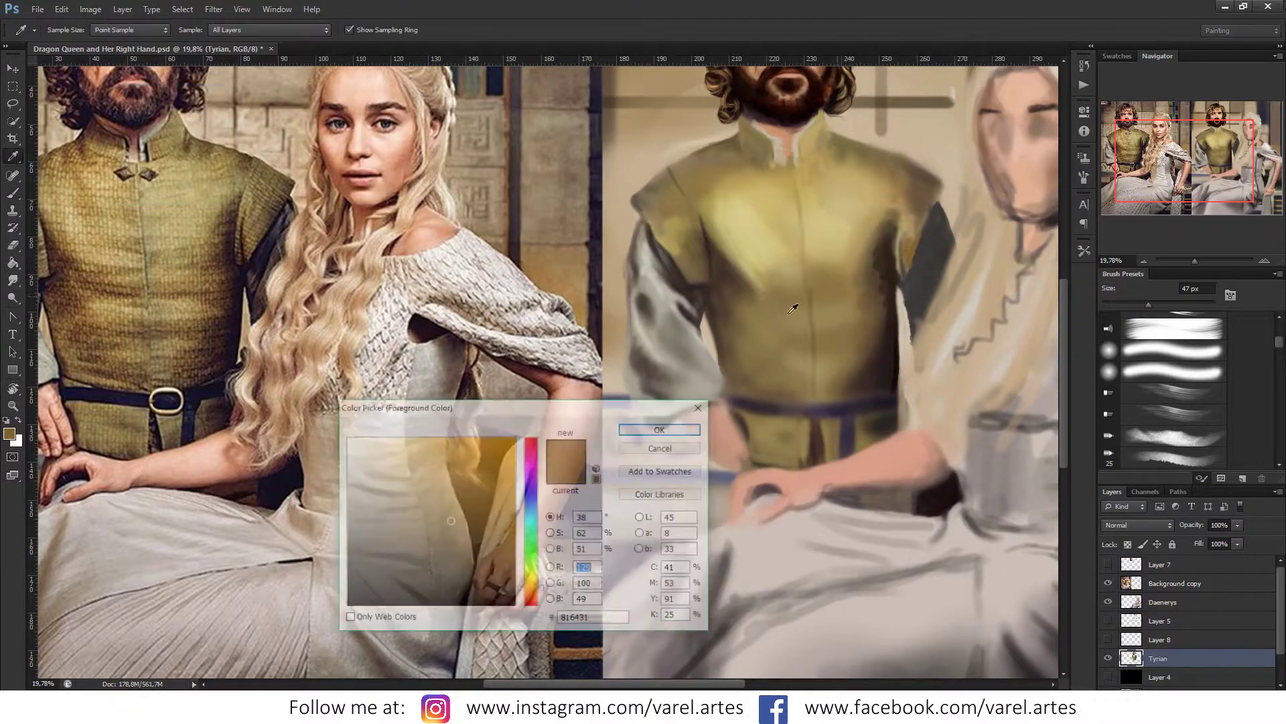
pyautogui.click(443, 573)
pyautogui.press('Return')
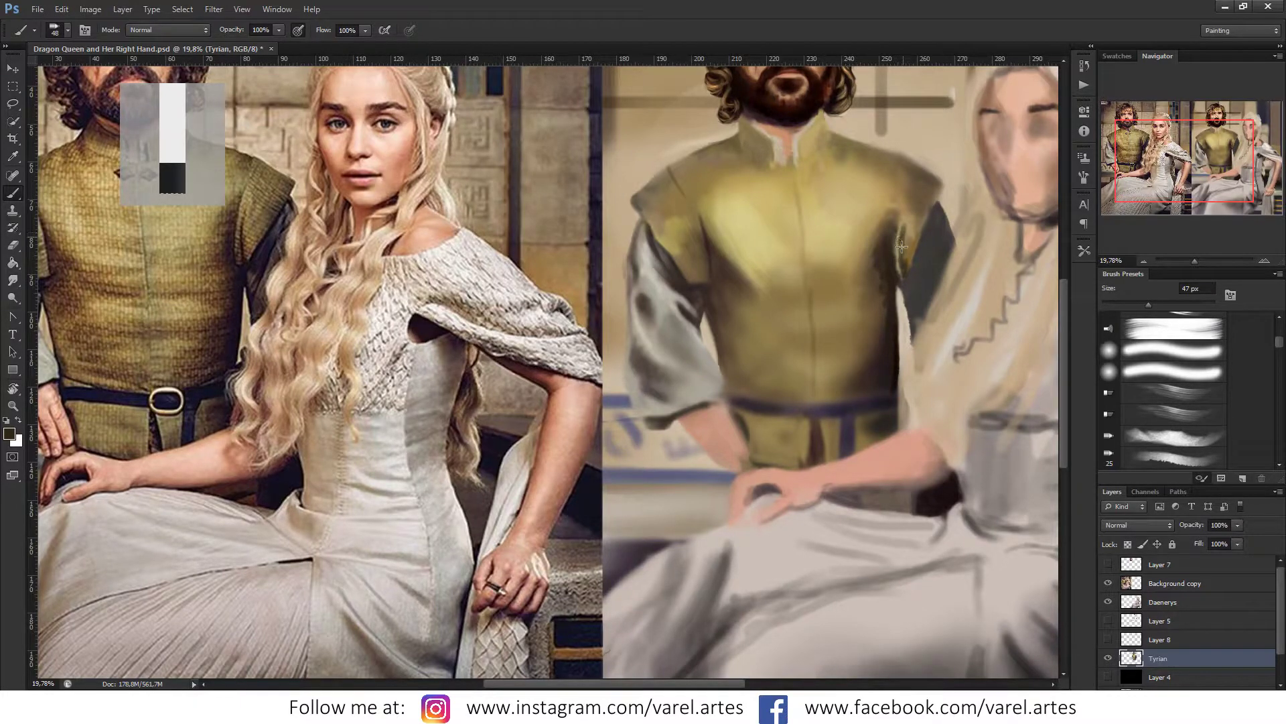
# Step: Shift the paint colour toward olive (322e15) and enlarge the brush to 98 px
pyautogui.press('z')
pyautogui.moveTo(914, 264)
pyautogui.mouseDown()
pyautogui.moveTo(961, 260)
pyautogui.moveTo(917, 241)
pyautogui.moveTo(915, 288)
pyautogui.moveTo(909, 240)
pyautogui.moveTo(850, 270)
pyautogui.mouseUp()
pyautogui.press('b')
pyautogui.press('z')
pyautogui.press('b')
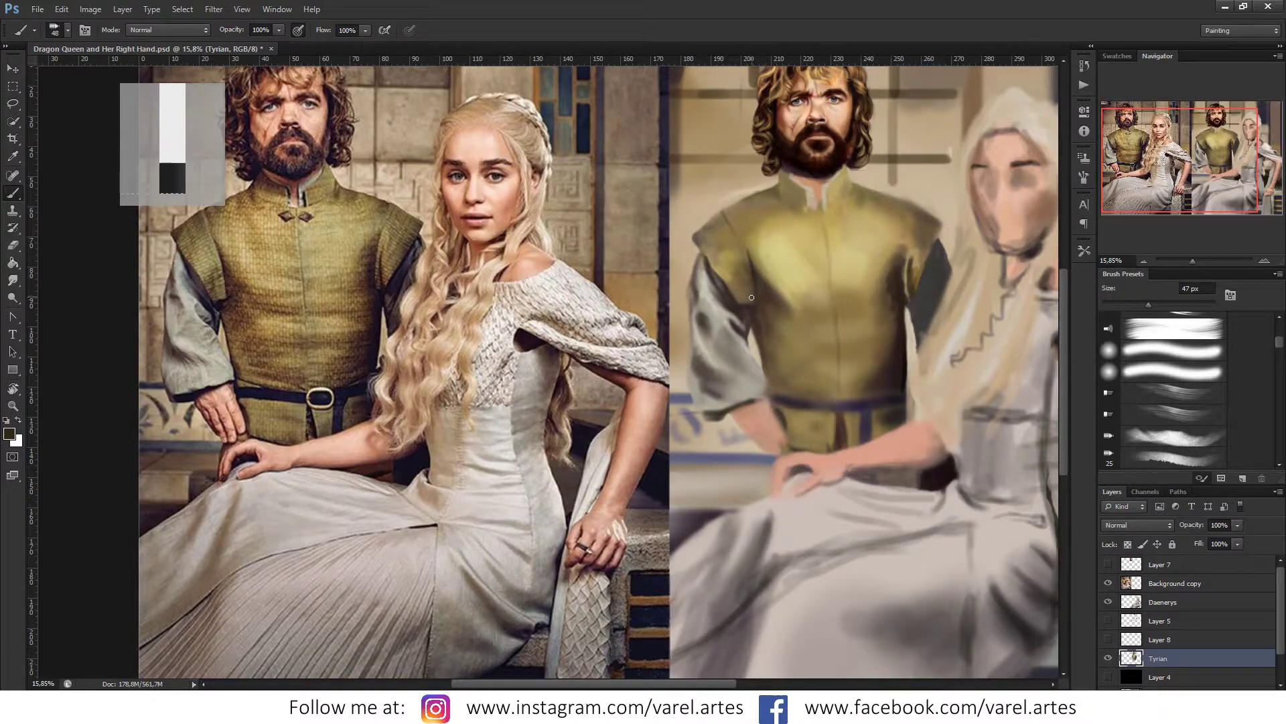
pyautogui.hotkey('alt', 'F9')
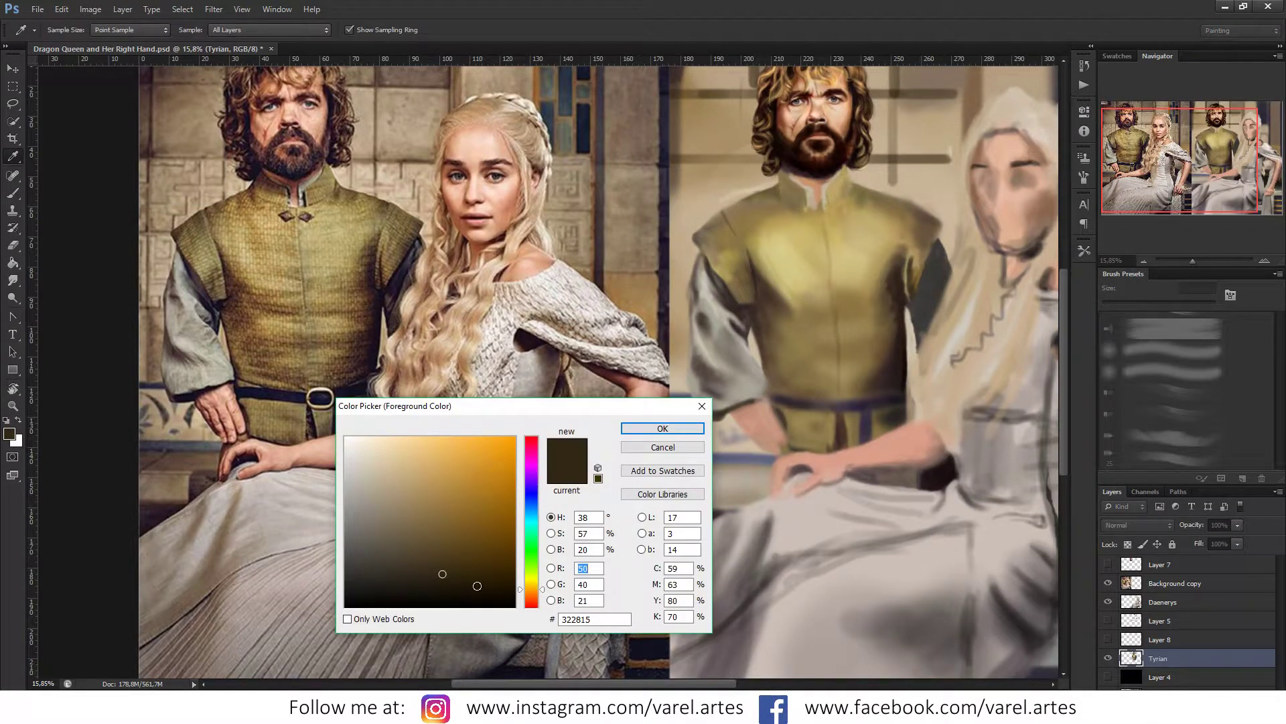
pyautogui.moveTo(532, 605)
pyautogui.mouseDown()
pyautogui.moveTo(532, 583)
pyautogui.moveTo(465, 576)
pyautogui.mouseUp()
pyautogui.click(642, 449)
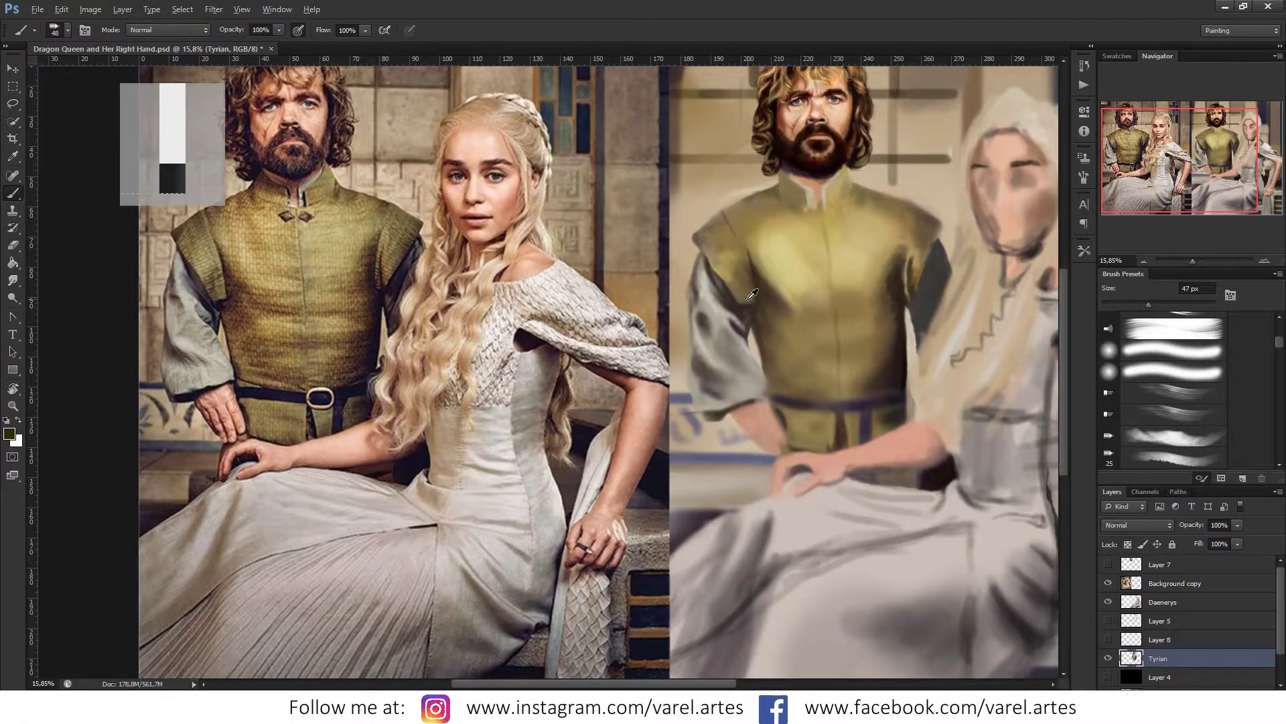
pyautogui.moveTo(750, 292); pyautogui.dragTo(946, 263)
pyautogui.press('z')
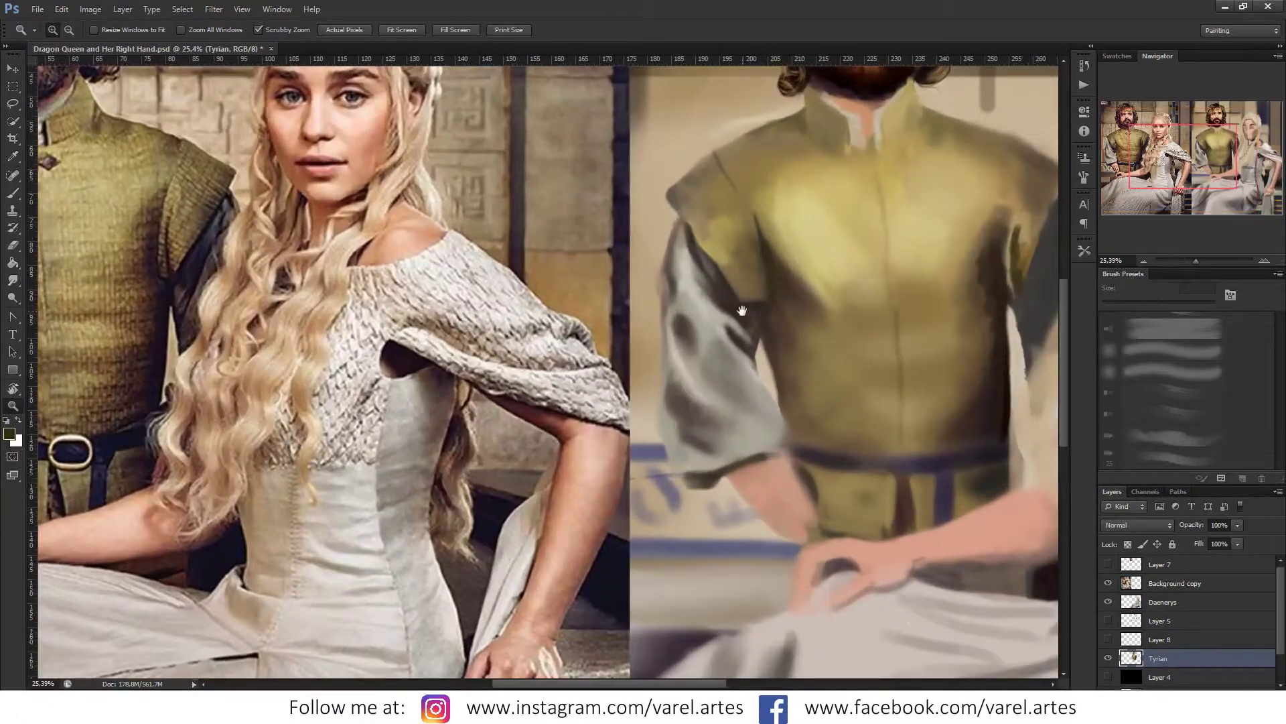
# Step: Set a dark brown paint colour and shrink the 98 px brush
pyautogui.press('b')
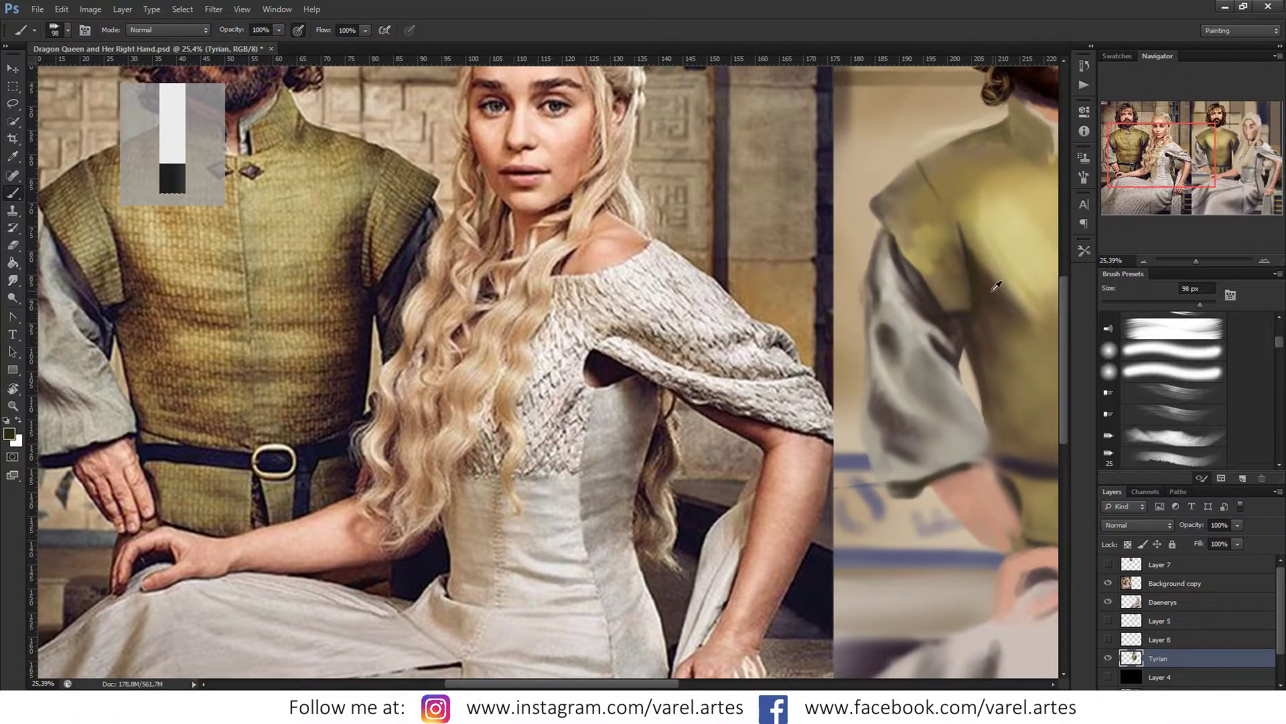
pyautogui.moveTo(979, 284); pyautogui.dragTo(974, 282)
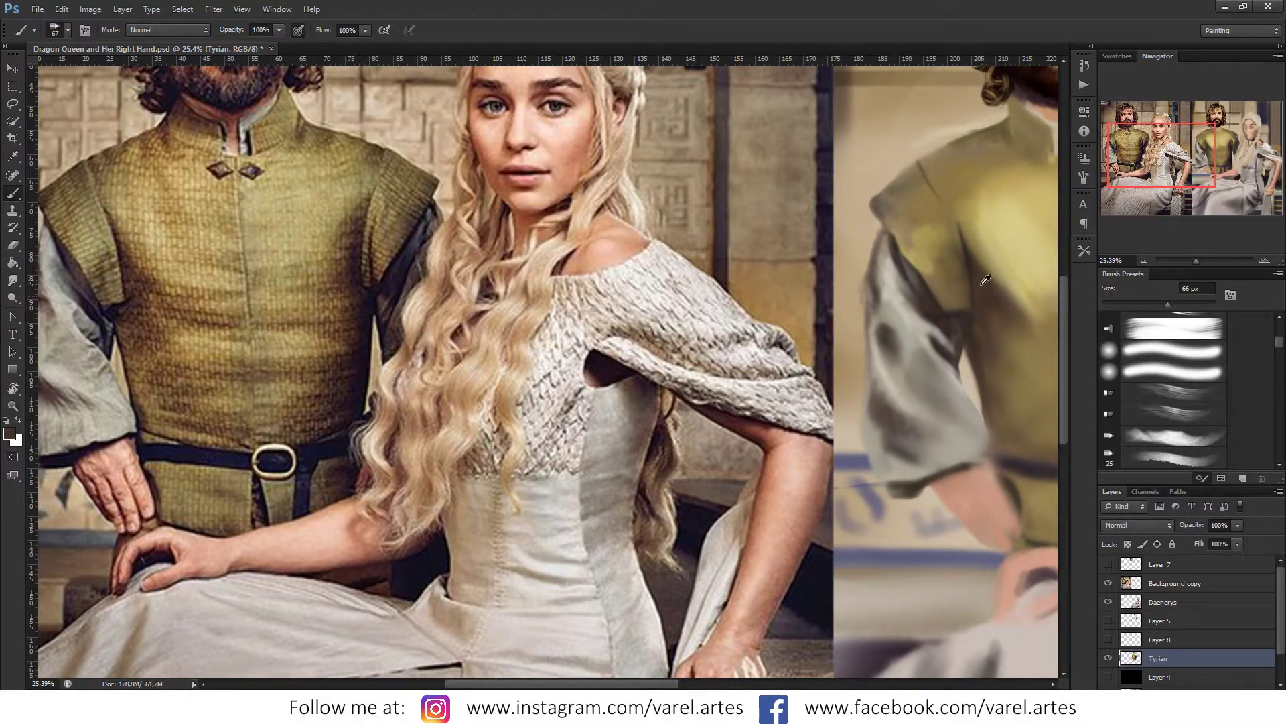
pyautogui.click(10, 434)
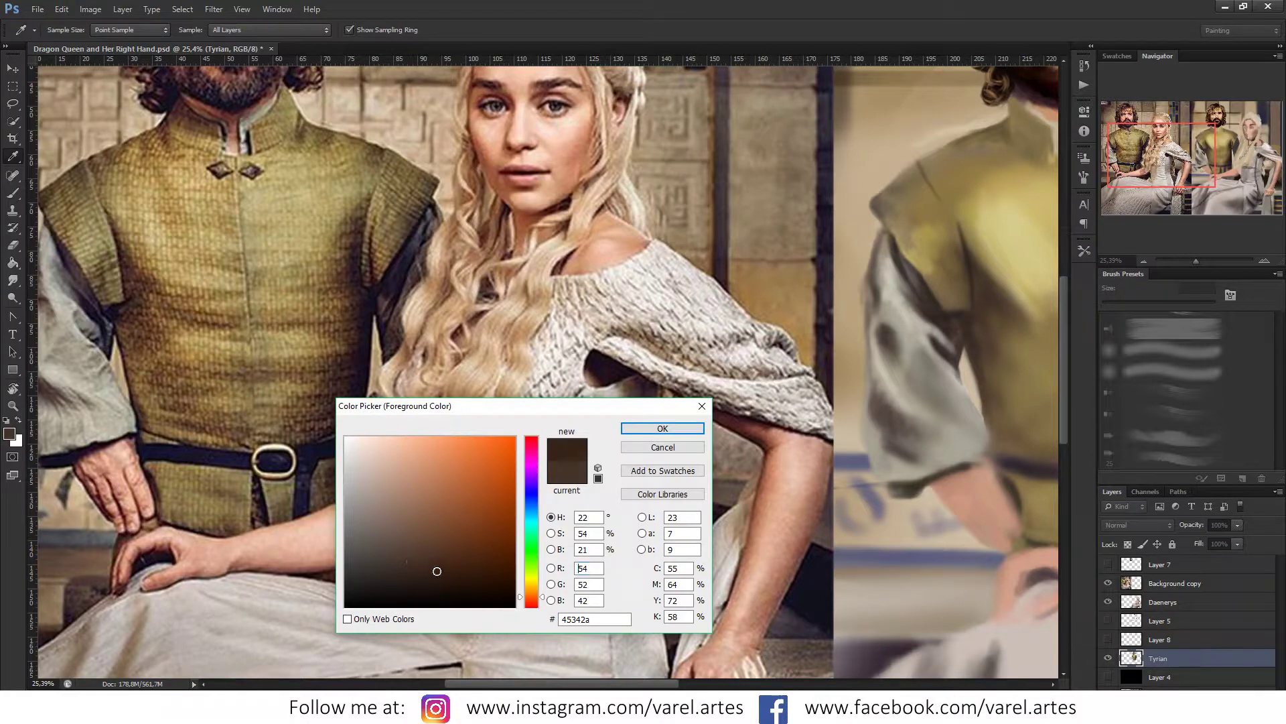
pyautogui.click(663, 428)
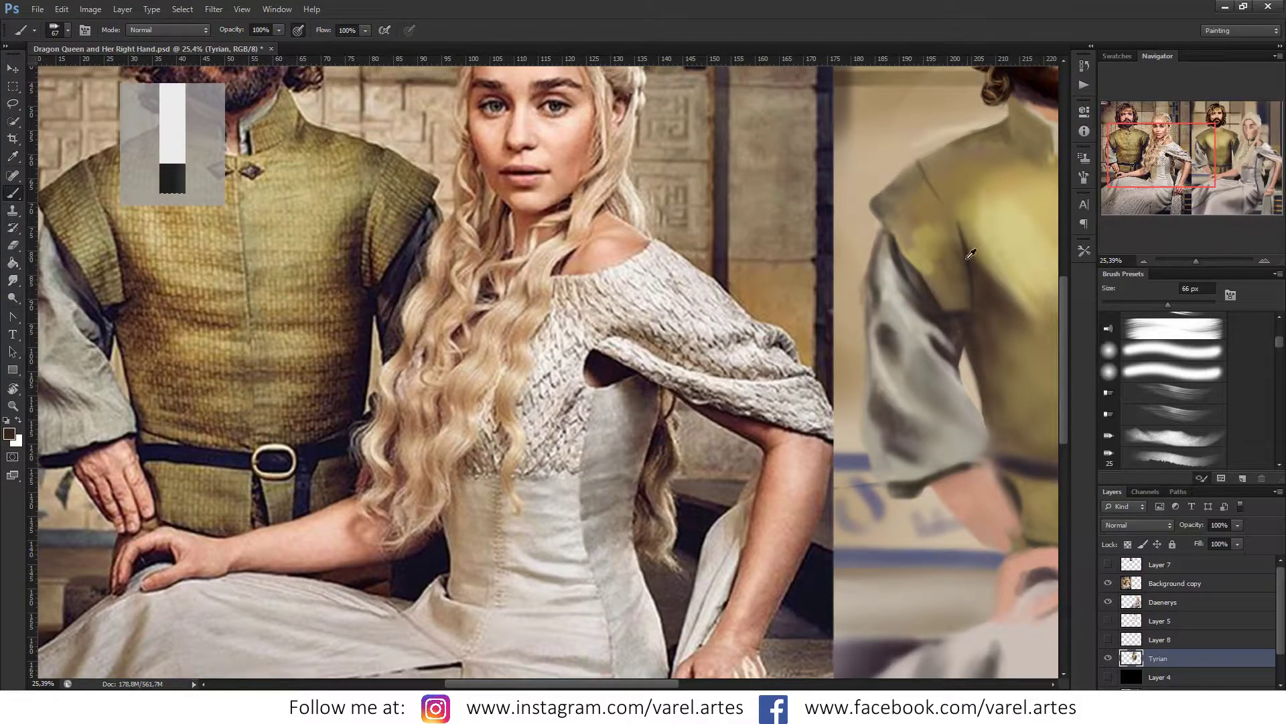
pyautogui.moveTo(970, 254); pyautogui.dragTo(968, 265)
# Step: Set the brush to 114 px at 13% opacity and choose a darker brown (33241c)
pyautogui.moveTo(643, 281); pyautogui.dragTo(650, 181)
pyautogui.moveTo(797, 201); pyautogui.dragTo(804, 191)
pyautogui.moveTo(979, 291)
pyautogui.mouseDown()
pyautogui.moveTo(978, 265)
pyautogui.moveTo(986, 276)
pyautogui.moveTo(972, 278)
pyautogui.mouseUp()
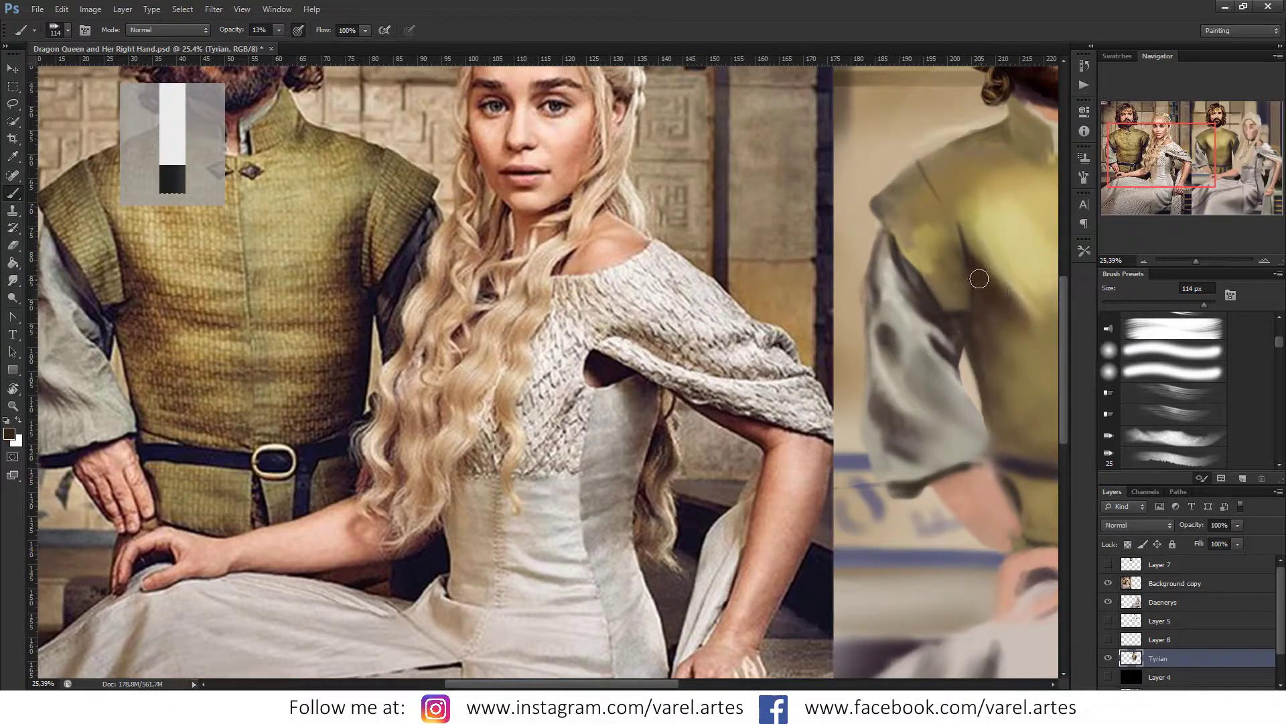
pyautogui.scroll(-1, 996, 369)
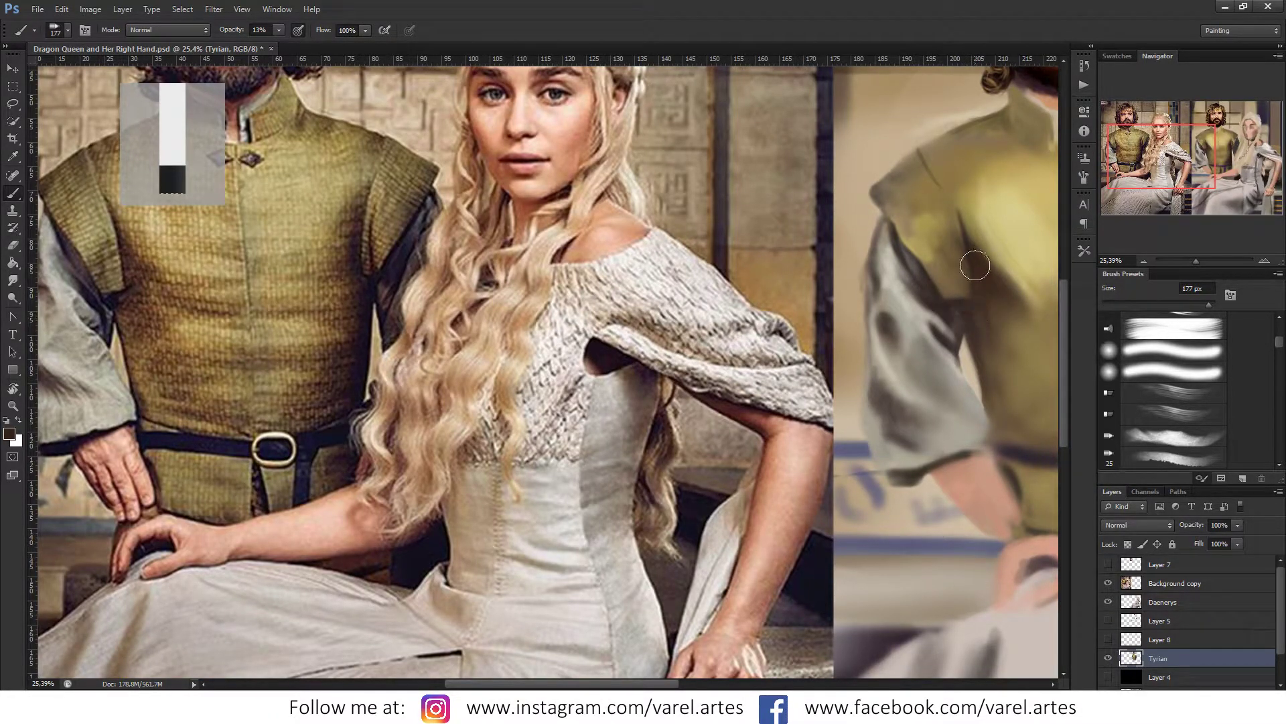
pyautogui.keyDown('alt'); pyautogui.click(976, 255); pyautogui.keyUp('alt')
pyautogui.moveTo(995, 322); pyautogui.dragTo(979, 316)
pyautogui.press('i')
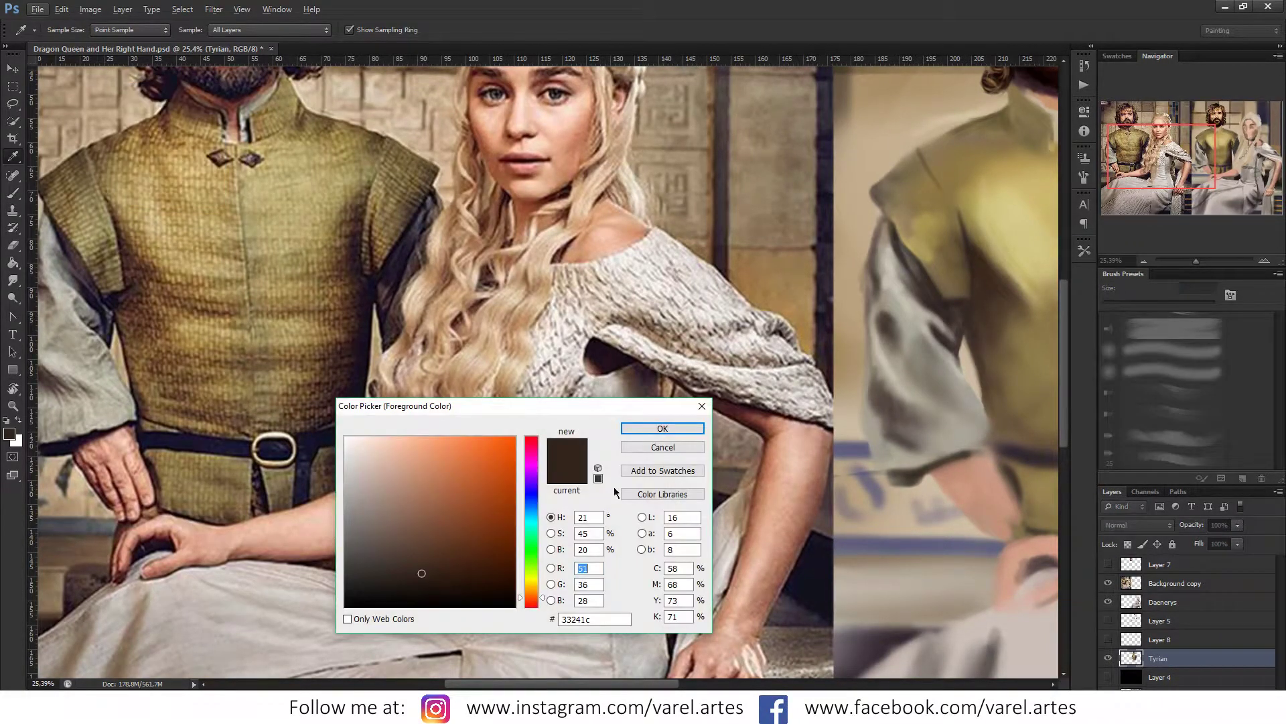
pyautogui.click(701, 406)
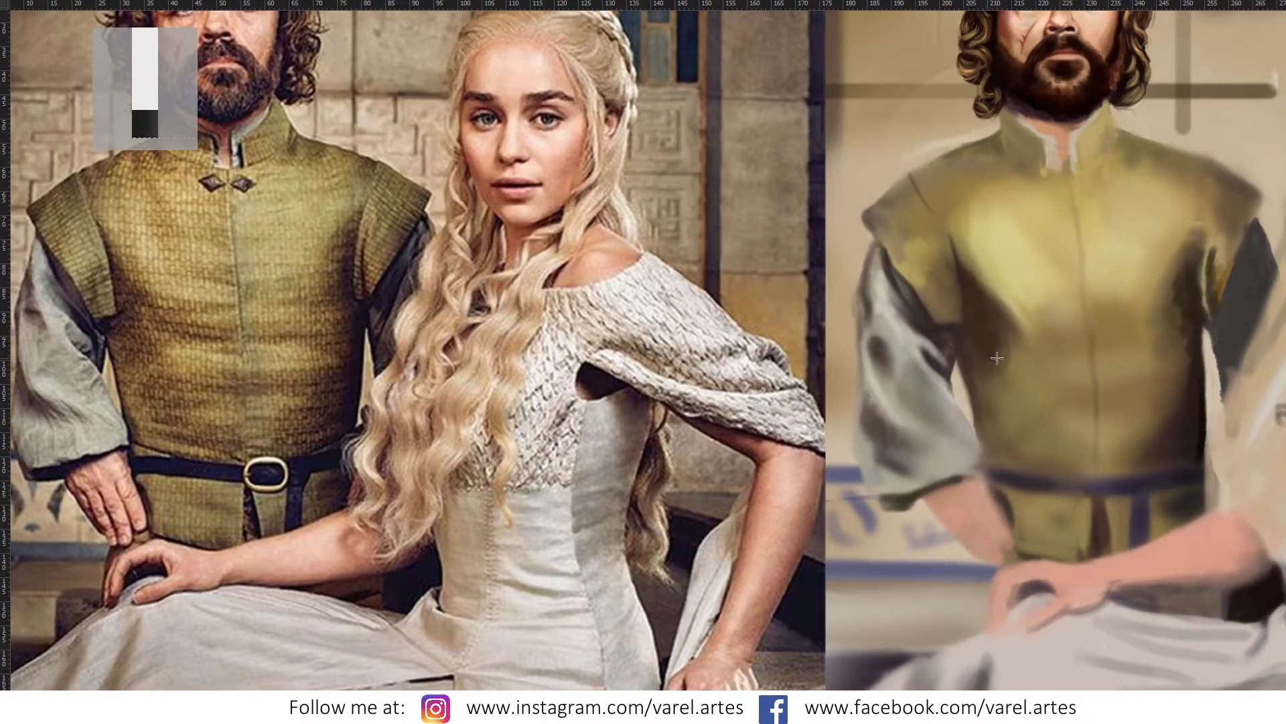
# Step: Sample vest colours and brush faint highlight and diagonal strokes across the vest
pyautogui.keyDown('alt'); pyautogui.click(988, 276); pyautogui.keyUp('alt')
pyautogui.keyDown('alt'); pyautogui.rightClick(974, 280); pyautogui.keyUp('alt')
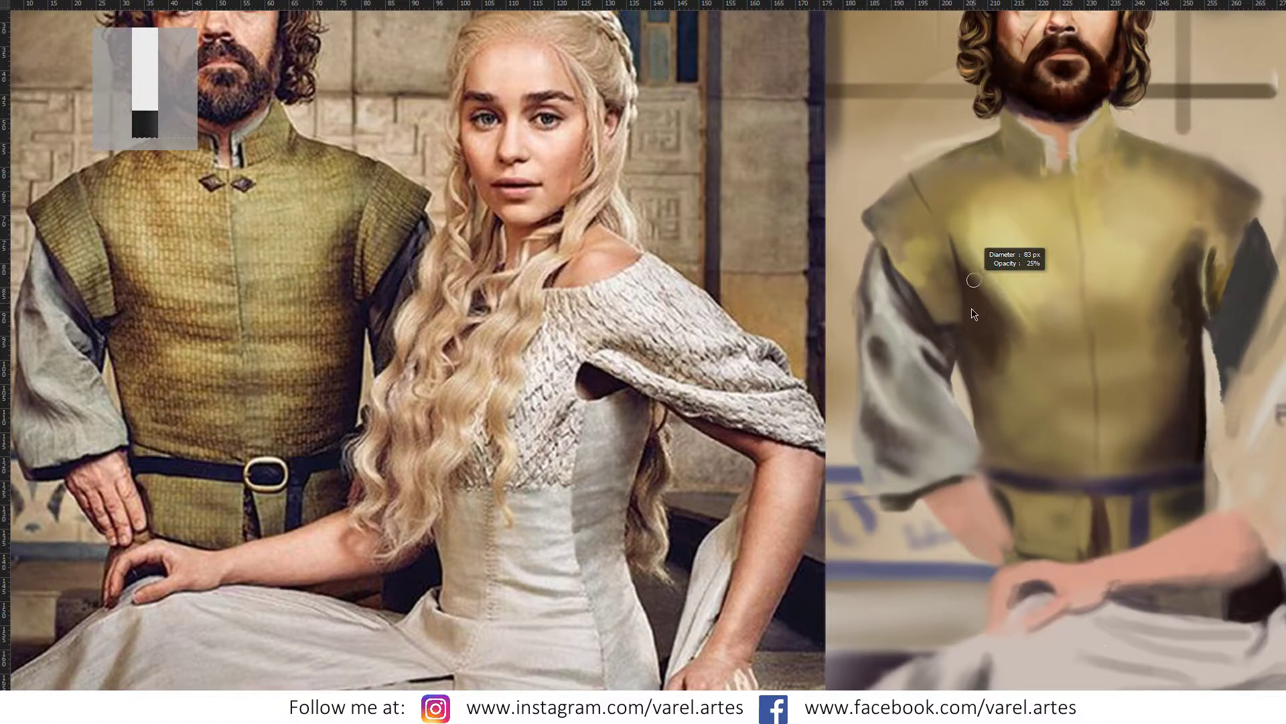
pyautogui.keyDown('alt'); pyautogui.rightClick(1001, 298); pyautogui.keyUp('alt')
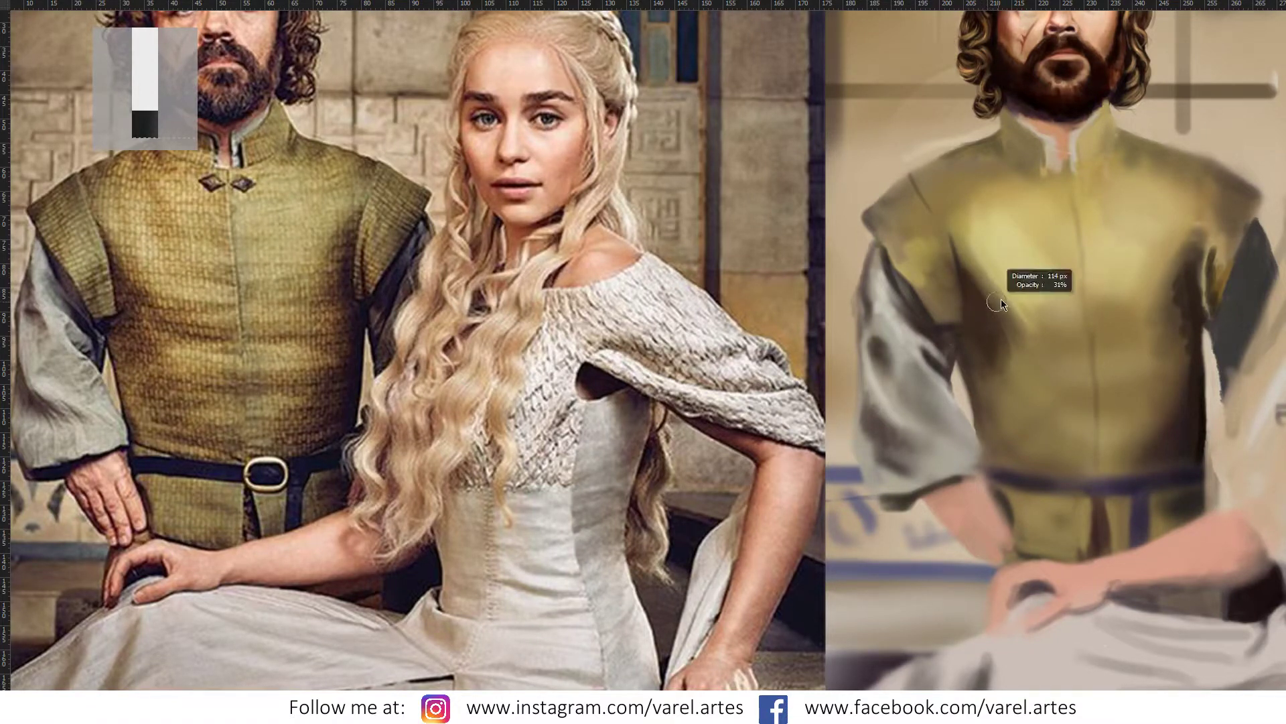
pyautogui.keyDown('alt'); pyautogui.click(966, 245); pyautogui.keyUp('alt')
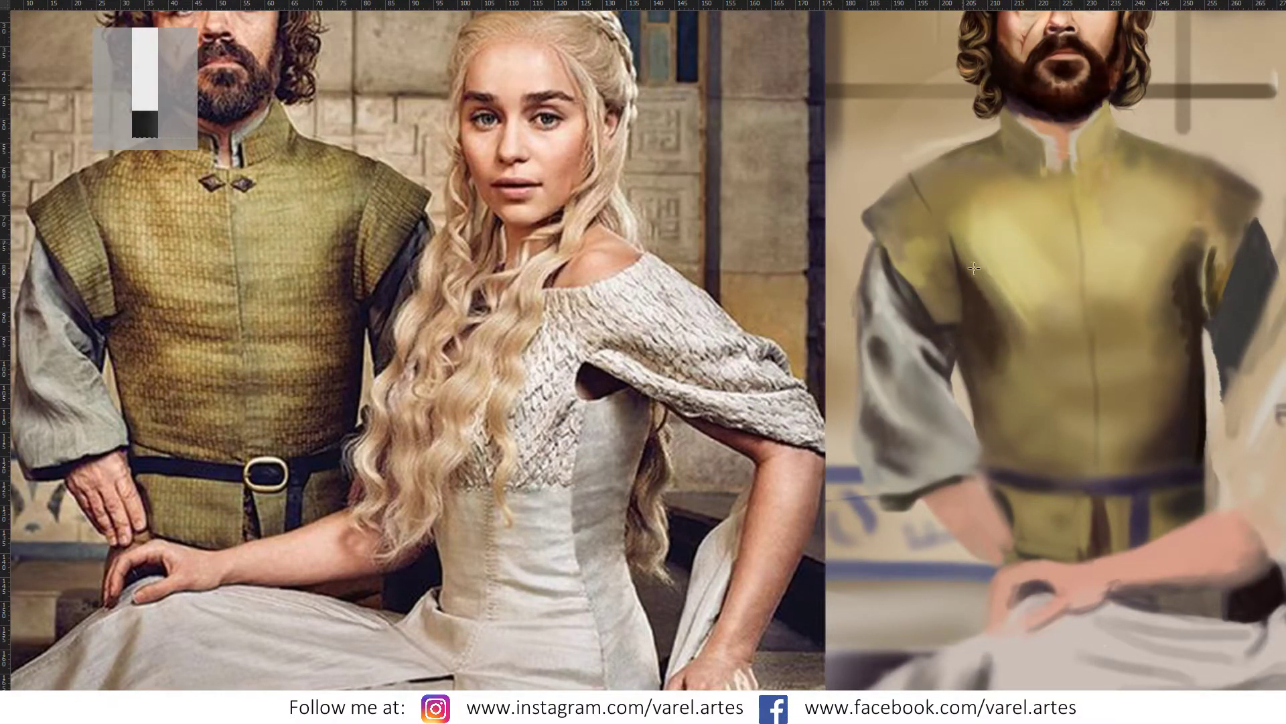
pyautogui.moveTo(1012, 328); pyautogui.dragTo(979, 281)
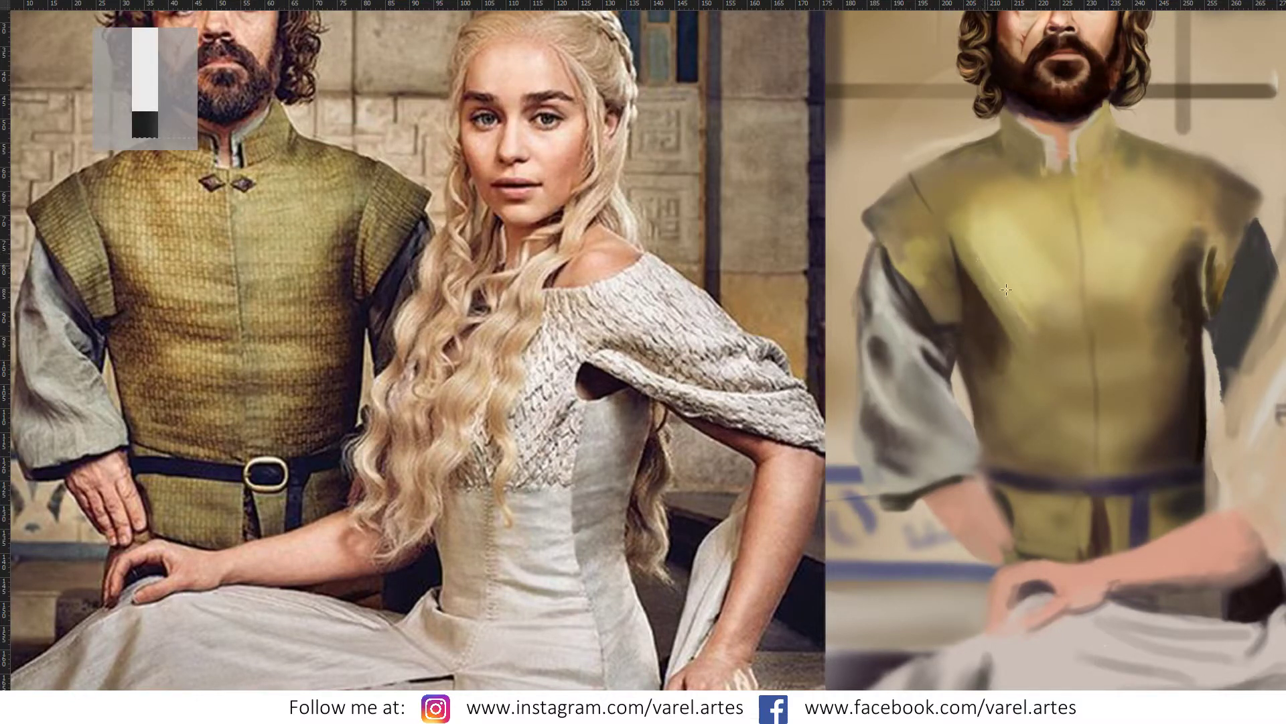
pyautogui.moveTo(1005, 284)
pyautogui.mouseDown()
pyautogui.moveTo(1032, 337)
pyautogui.moveTo(1005, 262)
pyautogui.mouseUp()
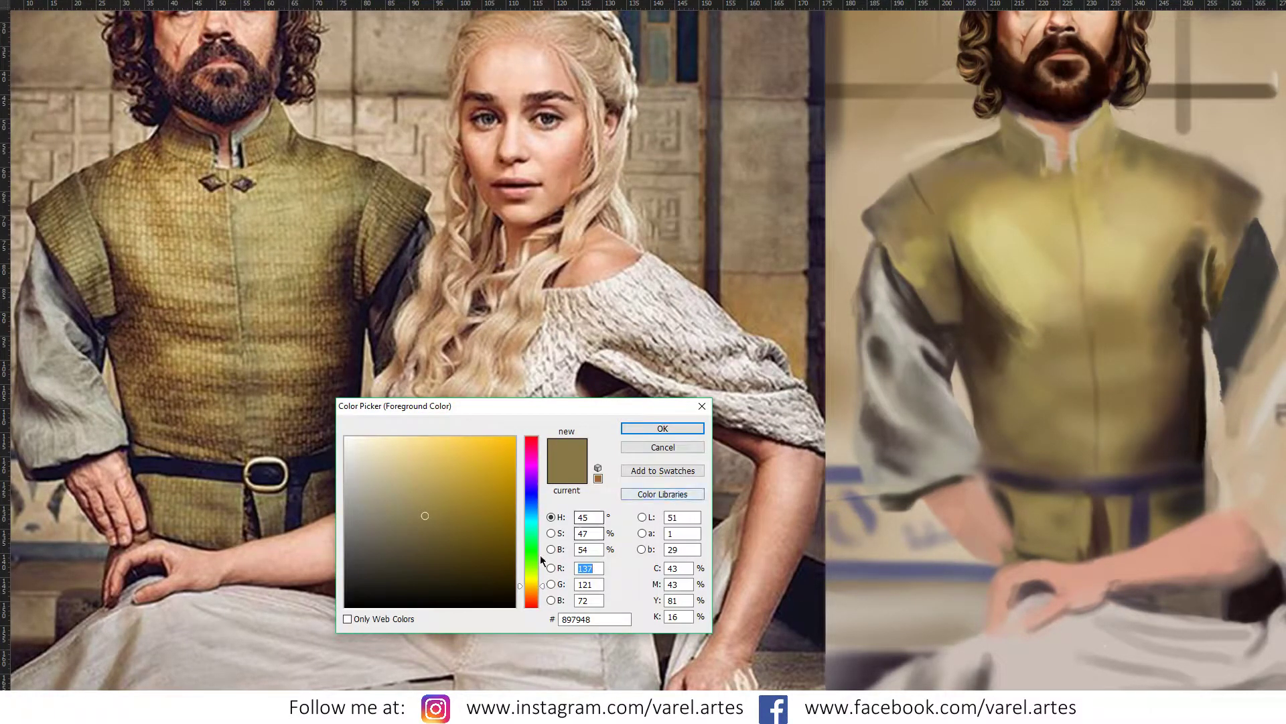
# Step: With golden brown 84622c at 67 px and 32% opacity, shade and soften the vest chest
pyautogui.click(459, 518)
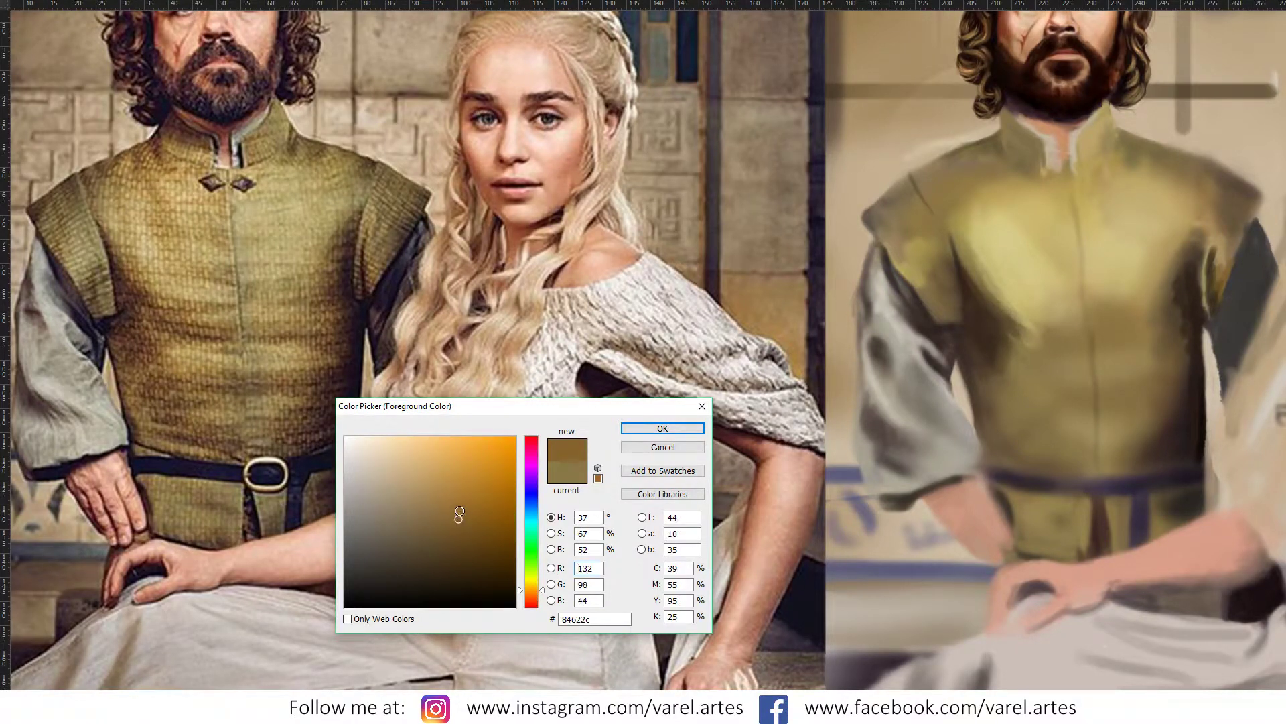
pyautogui.click(647, 426)
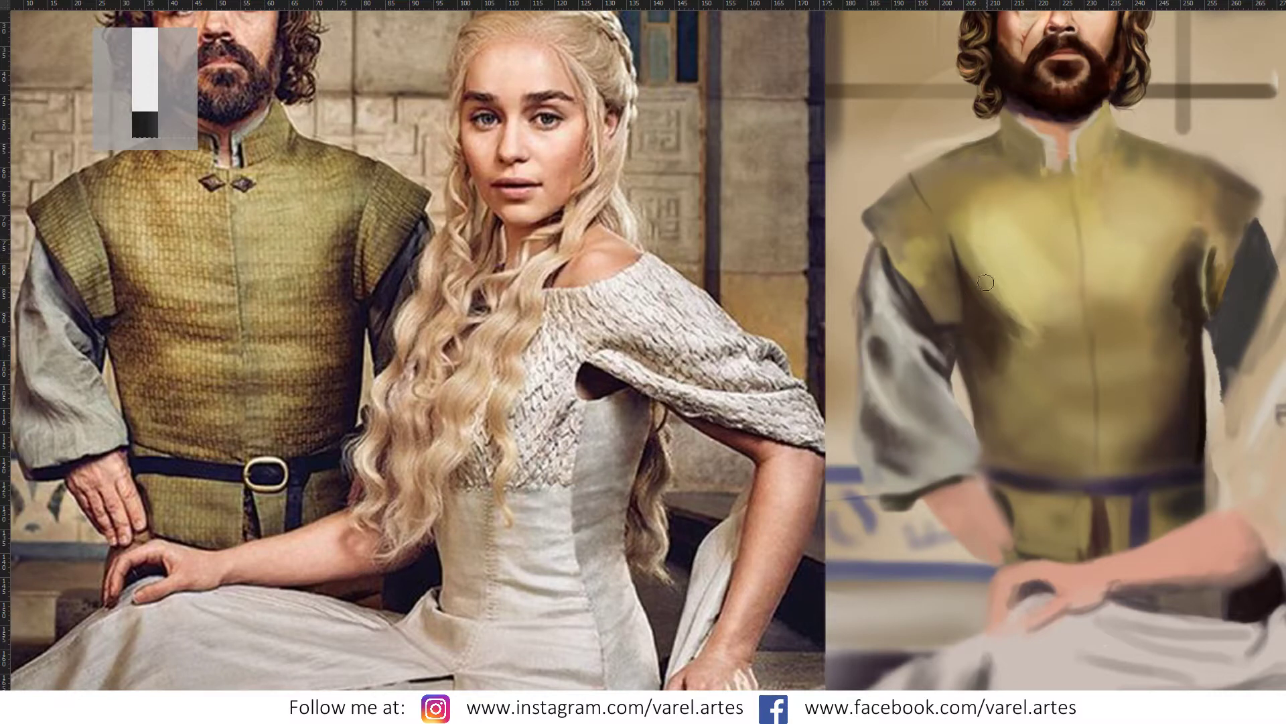
pyautogui.keyDown('alt'); pyautogui.rightClick(1010, 293); pyautogui.keyUp('alt')
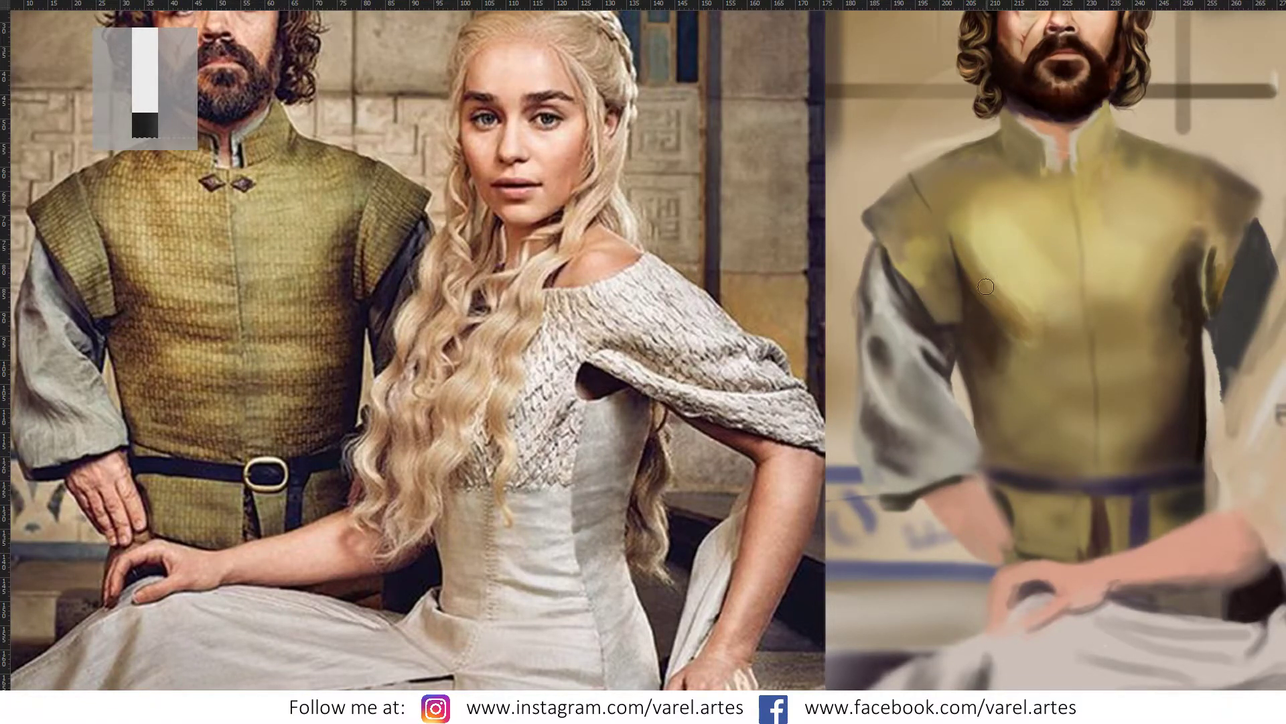
pyautogui.moveTo(1000, 297)
pyautogui.mouseDown()
pyautogui.moveTo(978, 281)
pyautogui.moveTo(1035, 342)
pyautogui.moveTo(1020, 299)
pyautogui.moveTo(1015, 355)
pyautogui.mouseUp()
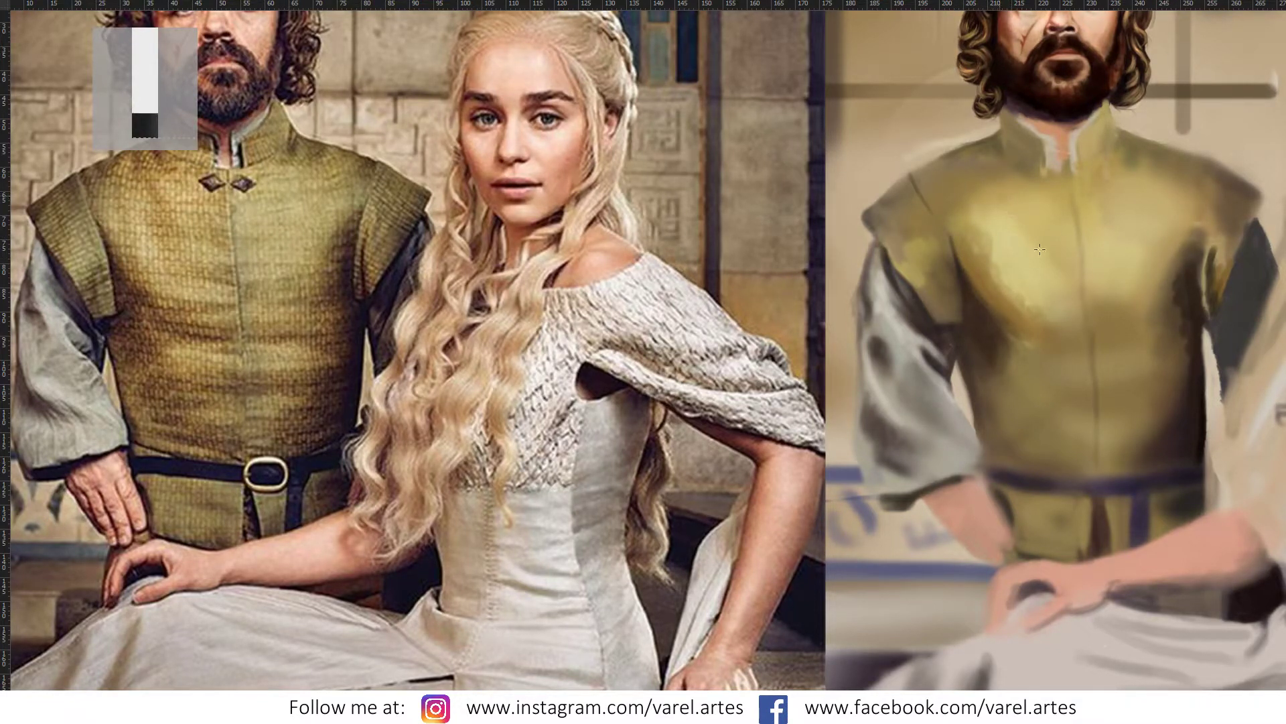
pyautogui.moveTo(1032, 262); pyautogui.dragTo(1013, 240)
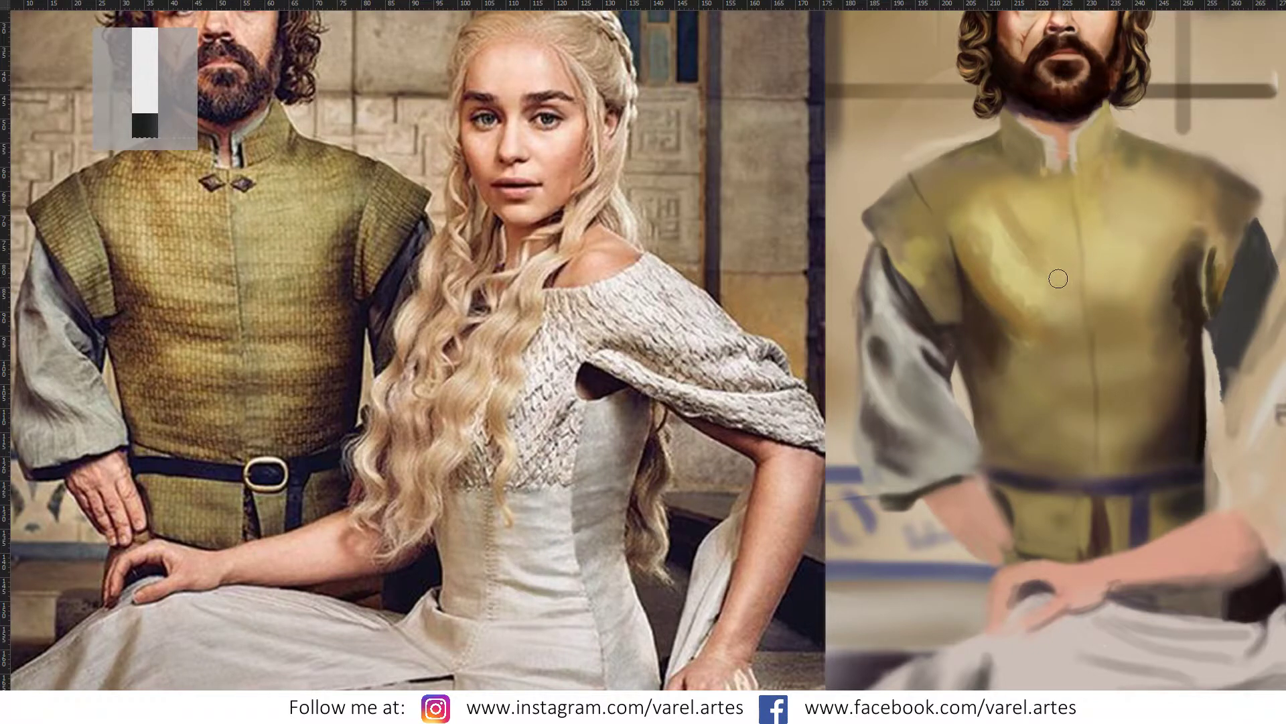
pyautogui.moveTo(1049, 271)
pyautogui.mouseDown()
pyautogui.moveTo(1037, 250)
pyautogui.moveTo(985, 235)
pyautogui.moveTo(1029, 273)
pyautogui.mouseUp()
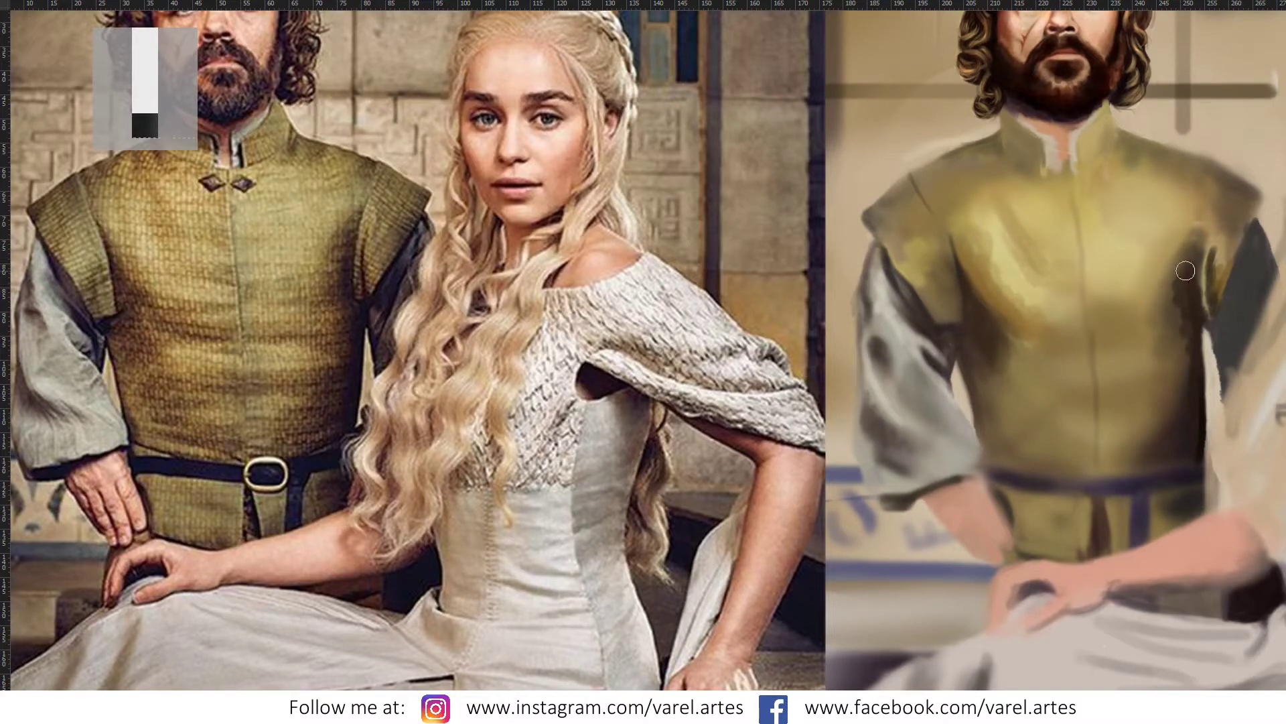
pyautogui.moveTo(1177, 282); pyautogui.dragTo(1171, 263)
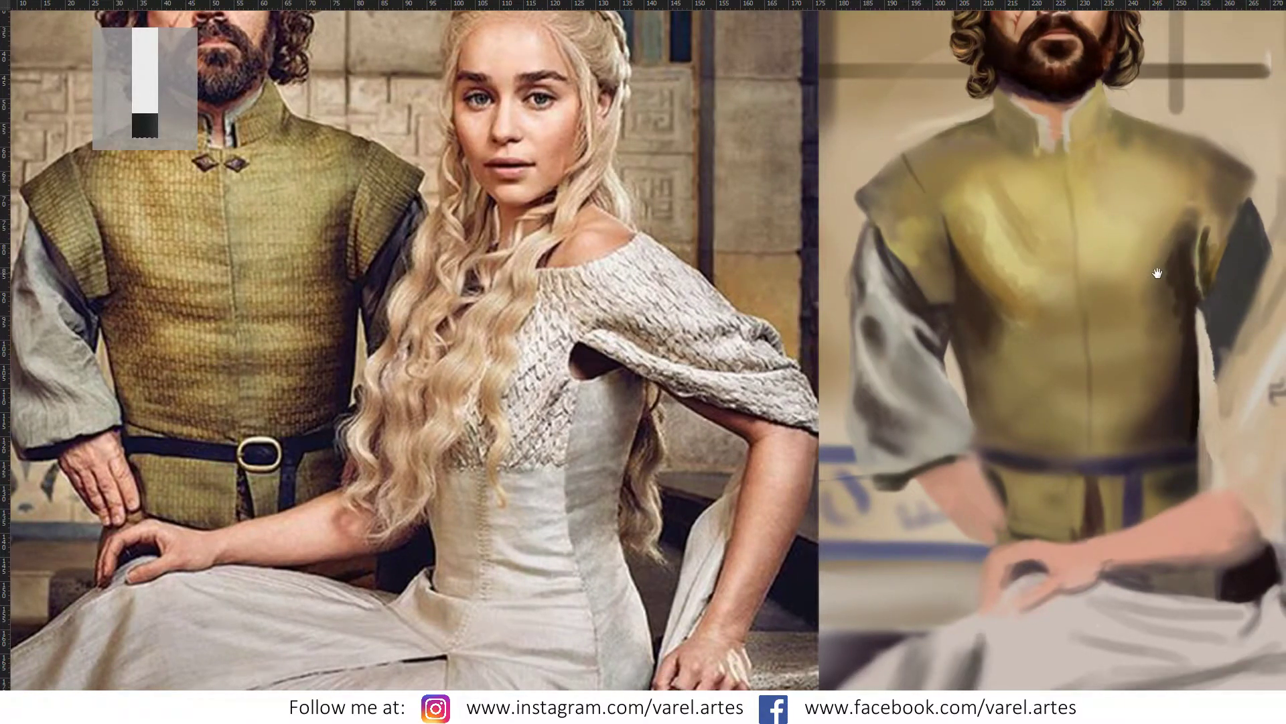
# Step: Sample greys from the vest and repaint the sleeve edge down toward the belt
pyautogui.keyDown('alt'); pyautogui.click(1200, 351); pyautogui.keyUp('alt')
pyautogui.keyDown('alt'); pyautogui.click(1196, 398); pyautogui.keyUp('alt')
pyautogui.keyDown('alt'); pyautogui.rightClick(998, 407); pyautogui.keyUp('alt')
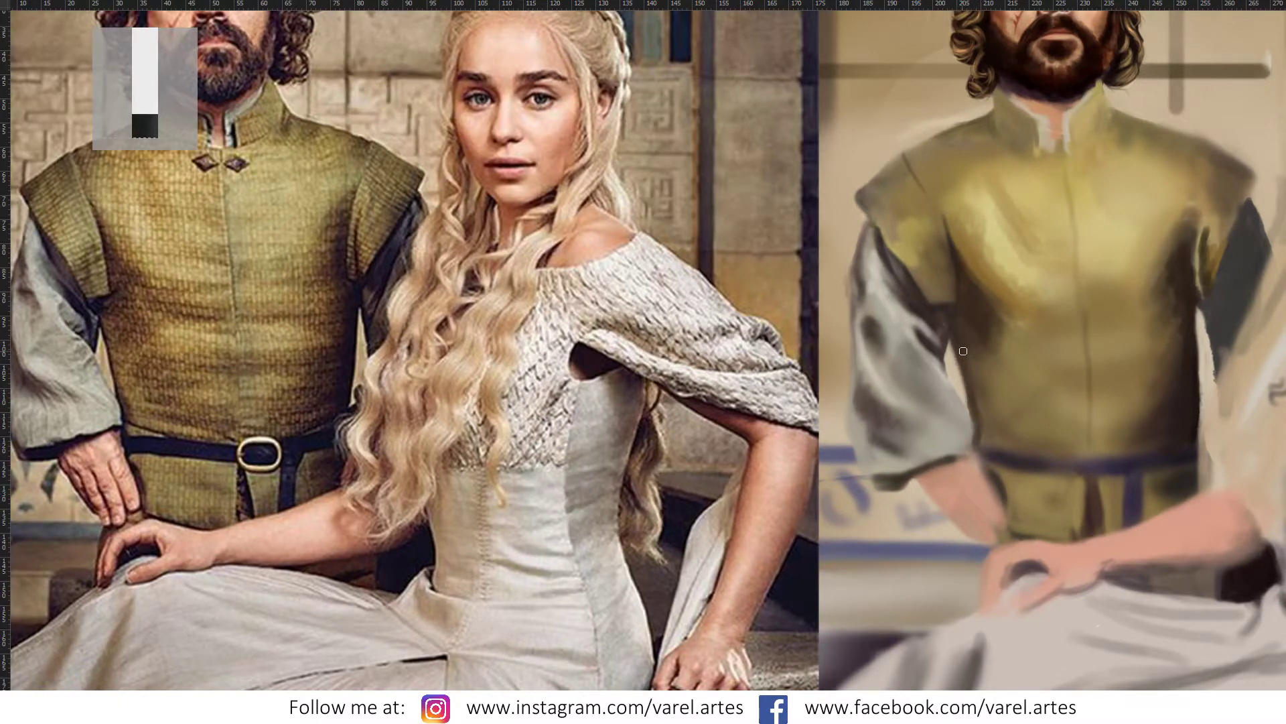
pyautogui.click(998, 374)
pyautogui.click(1015, 270)
pyautogui.moveTo(969, 349); pyautogui.dragTo(966, 360)
pyautogui.moveTo(962, 340); pyautogui.dragTo(980, 379)
pyautogui.moveTo(977, 381); pyautogui.dragTo(995, 424)
pyautogui.moveTo(973, 376); pyautogui.dragTo(983, 413)
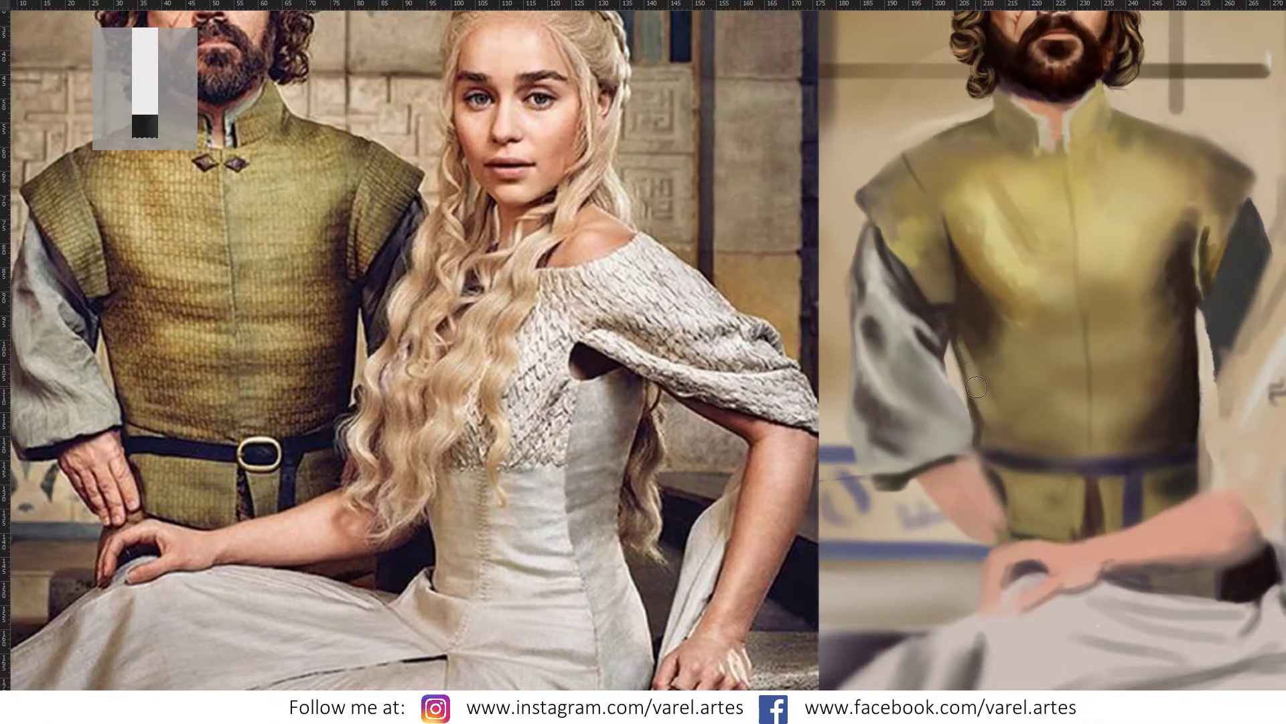
pyautogui.moveTo(983, 413)
pyautogui.mouseDown()
pyautogui.moveTo(992, 436)
pyautogui.moveTo(965, 375)
pyautogui.mouseUp()
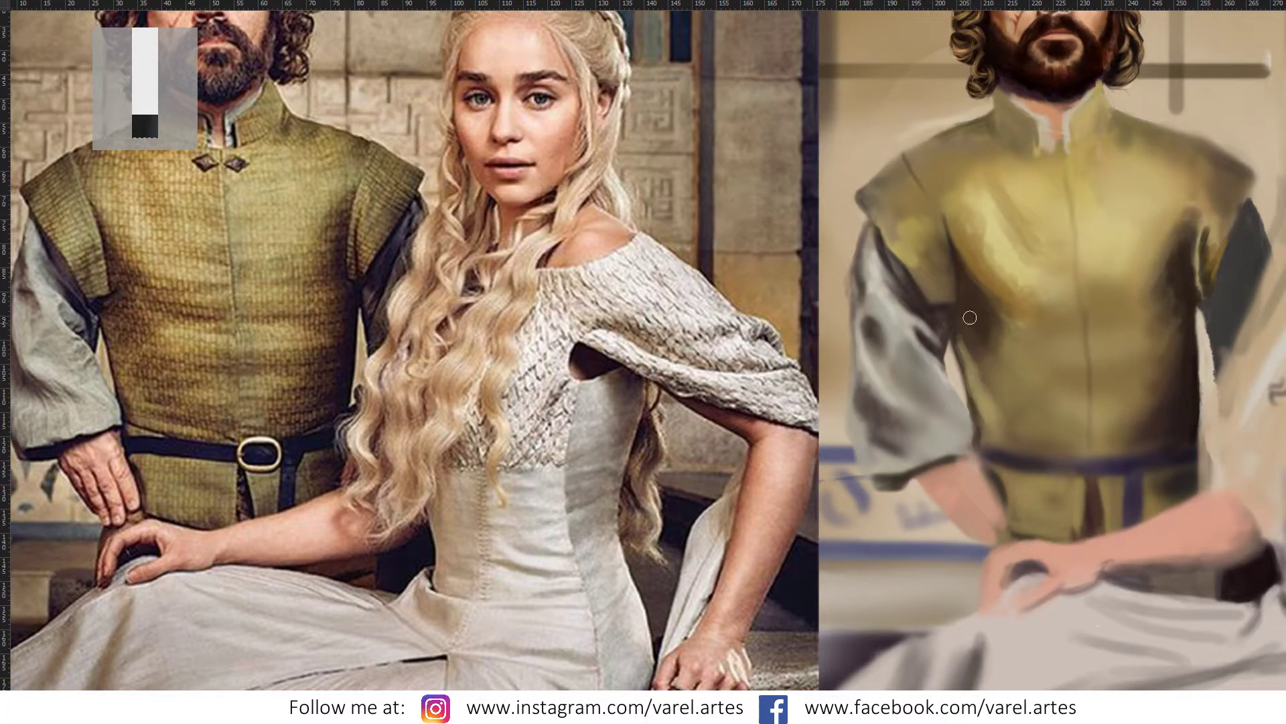
# Step: With an 83 px, 36% opacity brush, lightly shade the vest beside the sleeve
pyautogui.keyDown('alt'); pyautogui.rightClick(985, 358); pyautogui.keyUp('alt')
pyautogui.moveTo(1005, 396)
pyautogui.mouseDown()
pyautogui.moveTo(1003, 383)
pyautogui.moveTo(1027, 408)
pyautogui.moveTo(1012, 419)
pyautogui.mouseUp()
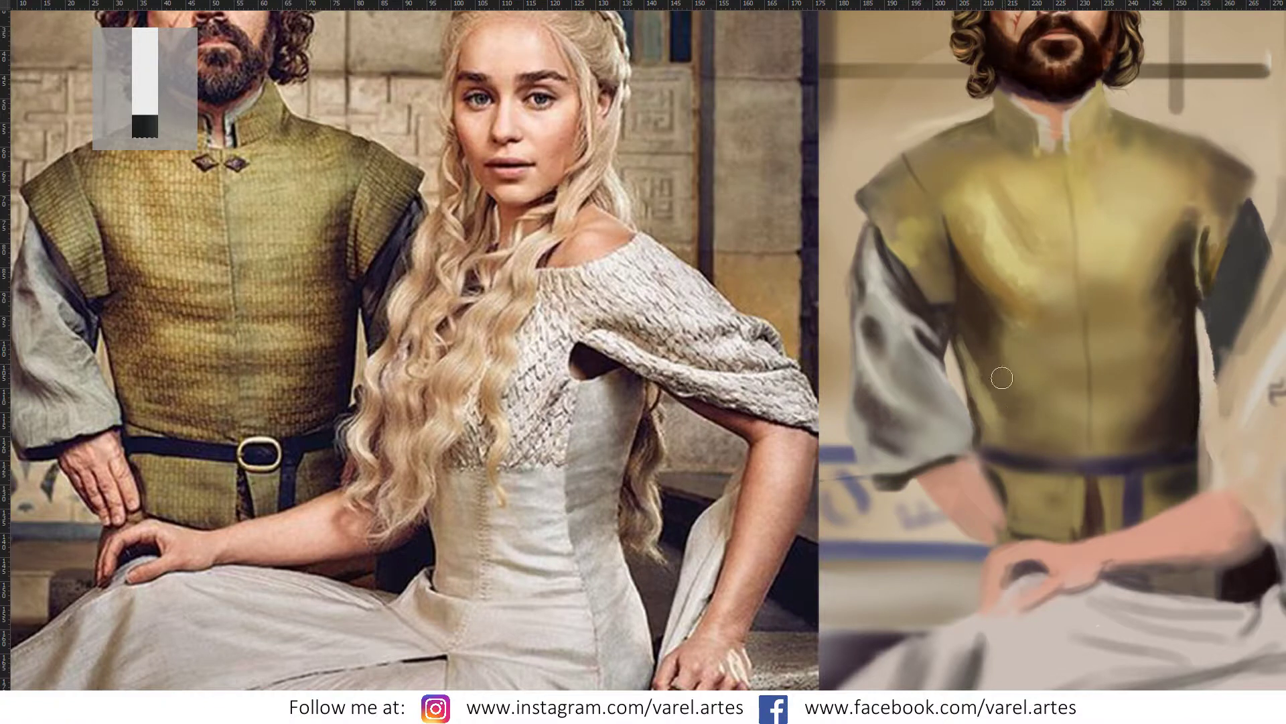
pyautogui.keyDown('alt'); pyautogui.rightClick(1054, 401); pyautogui.keyUp('alt')
pyautogui.keyDown('alt'); pyautogui.rightClick(1056, 437); pyautogui.keyUp('alt')
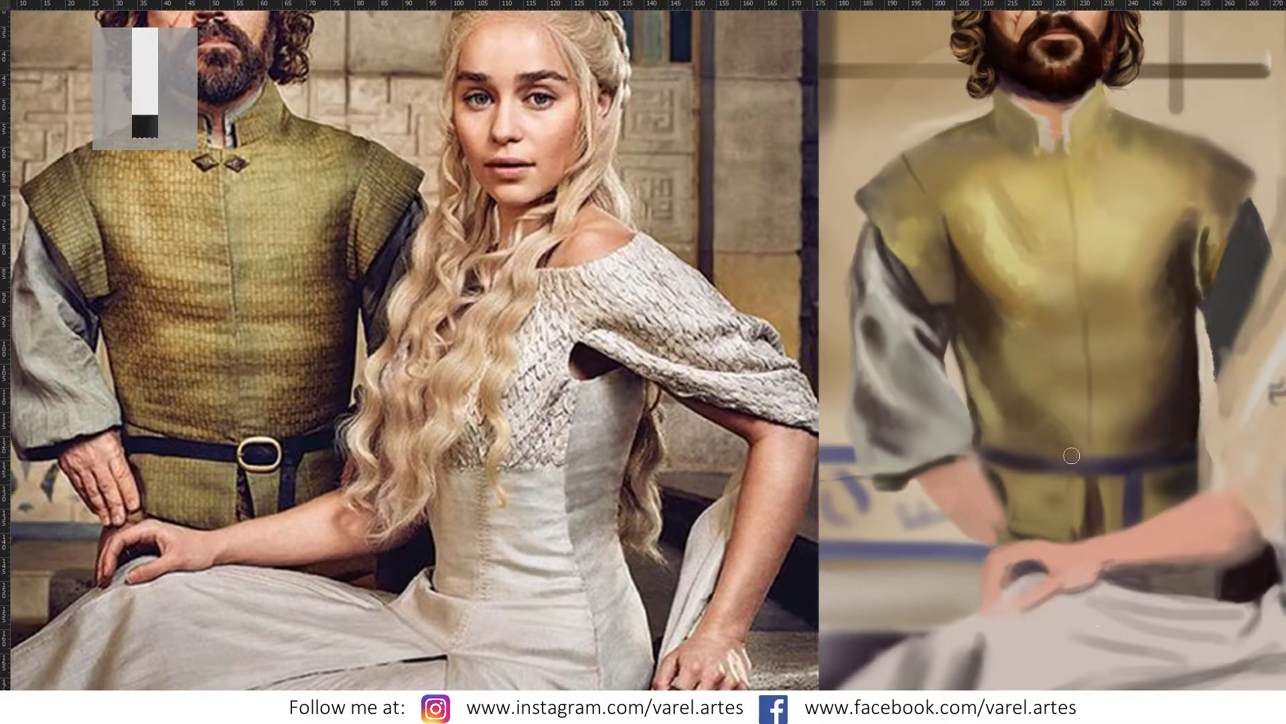
pyautogui.keyDown('alt'); pyautogui.rightClick(1104, 385); pyautogui.keyUp('alt')
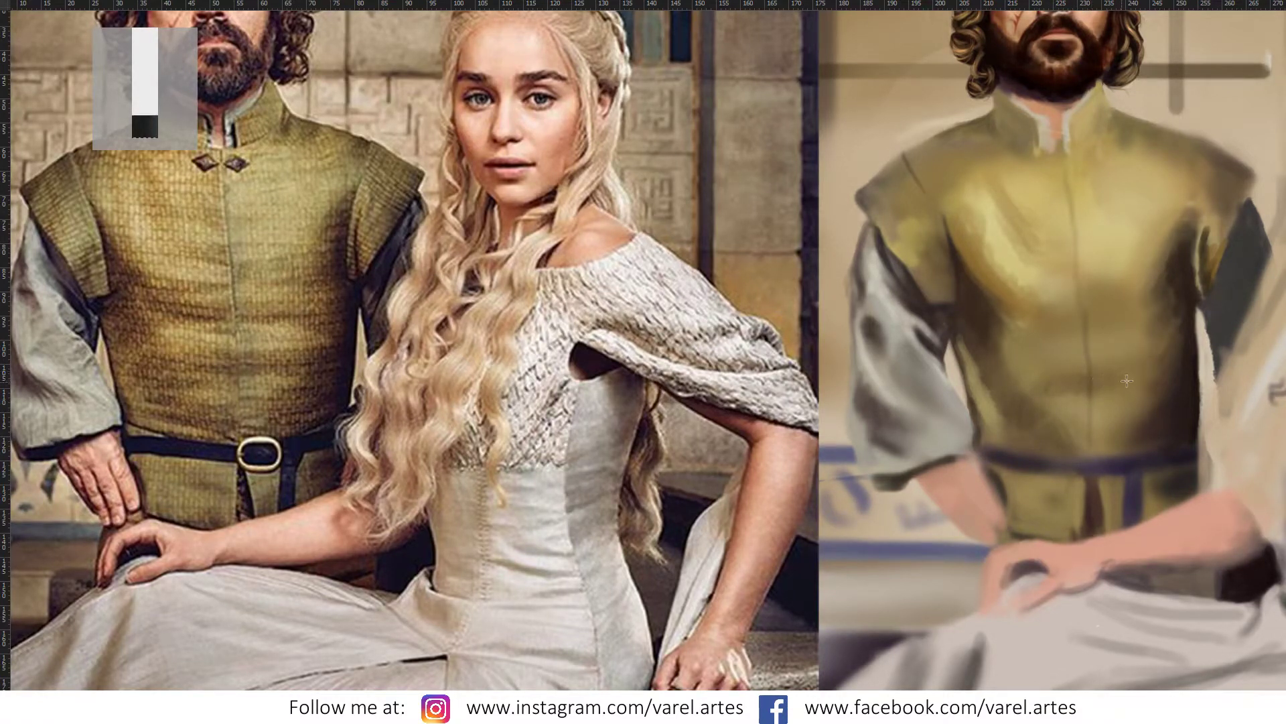
pyautogui.keyDown('alt'); pyautogui.rightClick(1122, 387); pyautogui.keyUp('alt')
pyautogui.moveTo(1008, 293); pyautogui.dragTo(991, 295)
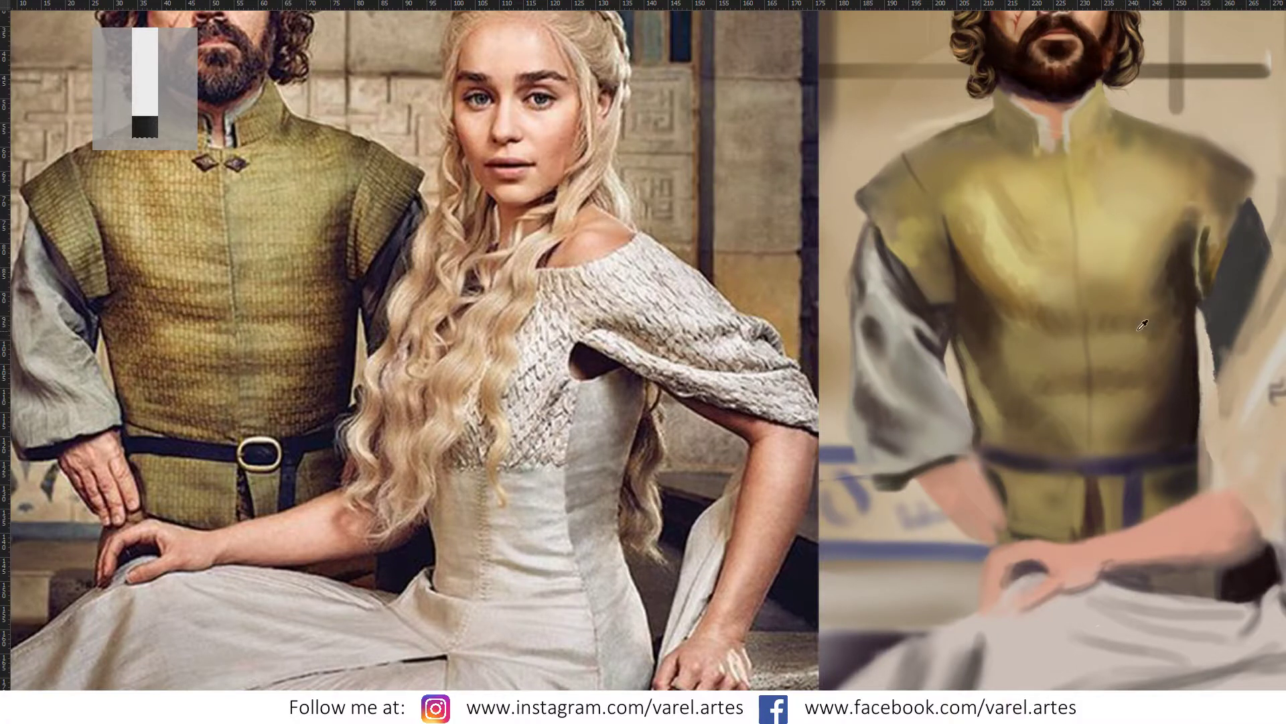
# Step: Lighten the upper chest with sampled yellow, then set the brush to 114 px at 43% opacity
pyautogui.keyDown('alt'); pyautogui.click(1140, 328); pyautogui.keyUp('alt')
pyautogui.moveTo(1018, 268); pyautogui.dragTo(1066, 292)
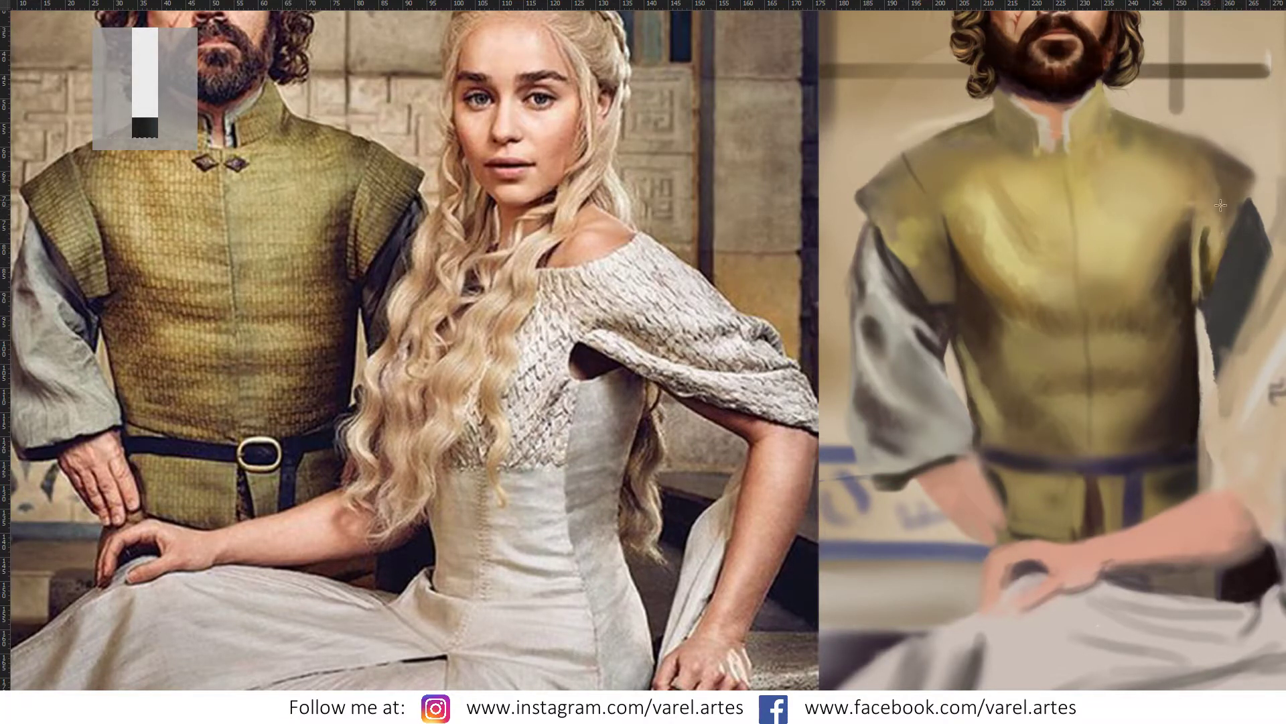
pyautogui.moveTo(956, 182); pyautogui.dragTo(992, 195)
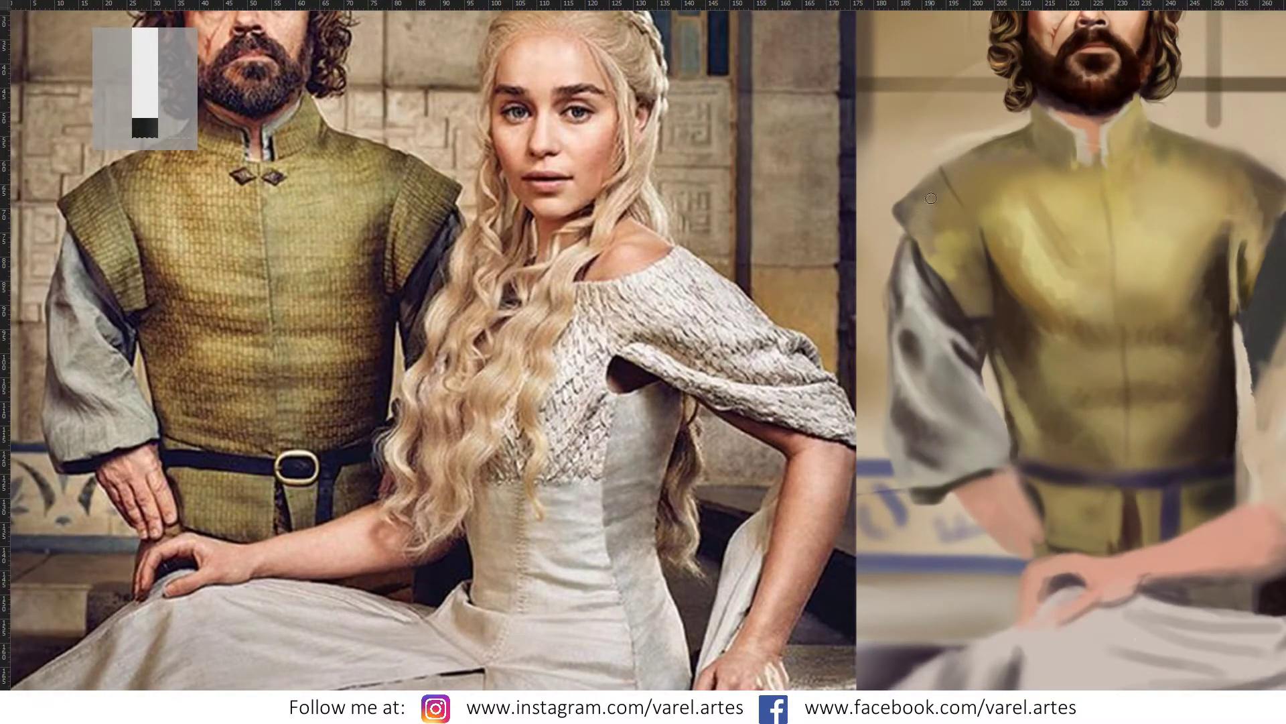
pyautogui.moveTo(932, 246); pyautogui.dragTo(962, 257)
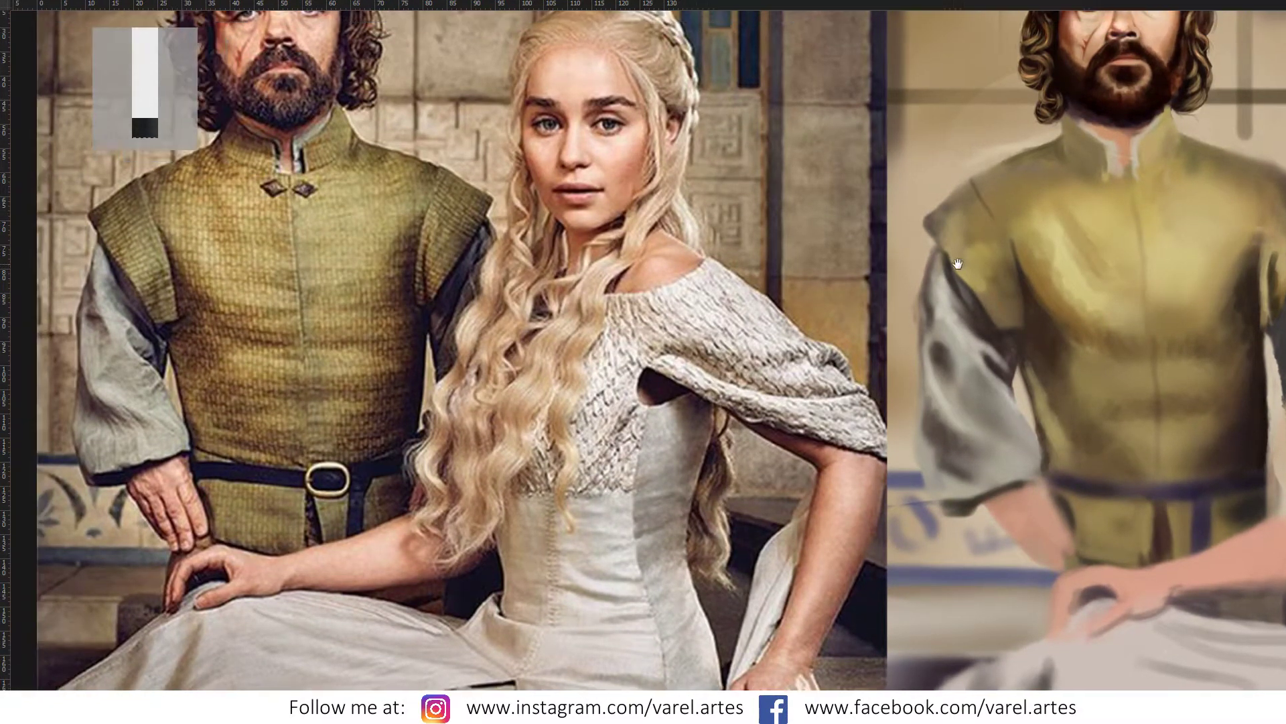
pyautogui.rightClick(964, 221)
pyautogui.click(965, 249)
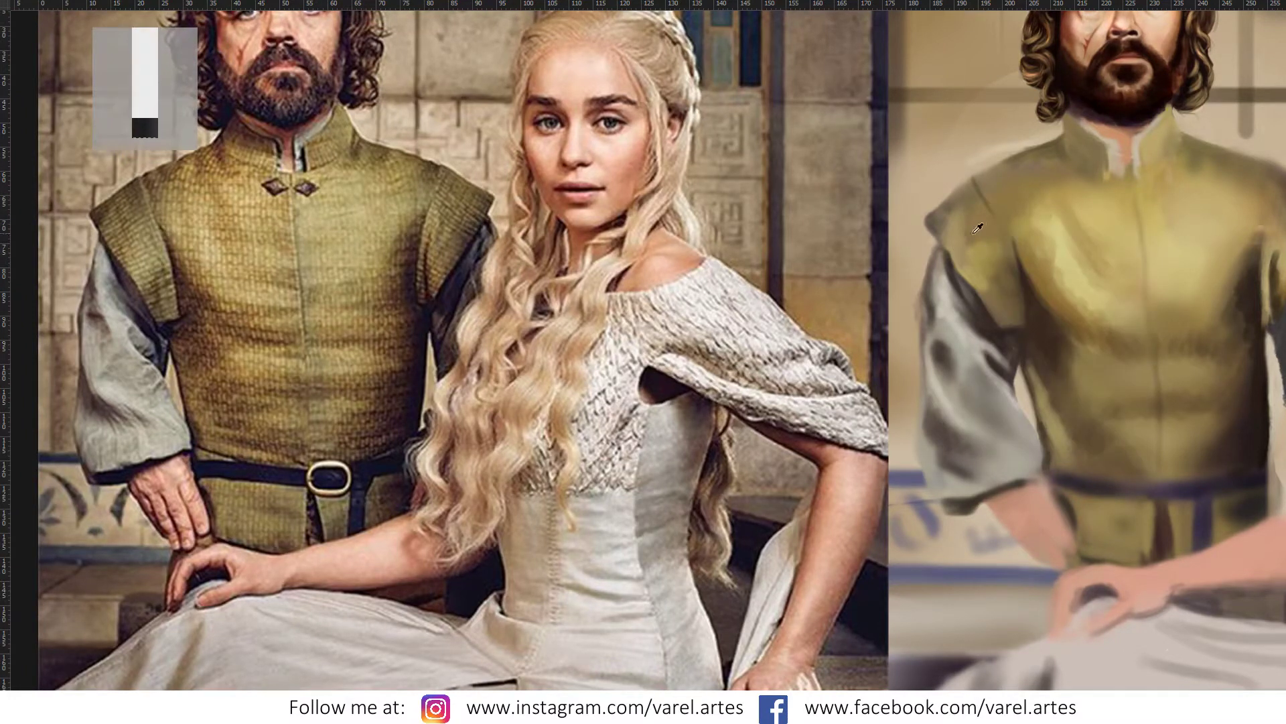
pyautogui.keyDown('alt'); pyautogui.click(1064, 266); pyautogui.keyUp('alt')
pyautogui.keyDown('alt'); pyautogui.click(971, 204); pyautogui.keyUp('alt')
pyautogui.moveTo(936, 225); pyautogui.dragTo(939, 226)
pyautogui.moveTo(989, 193); pyautogui.dragTo(986, 196)
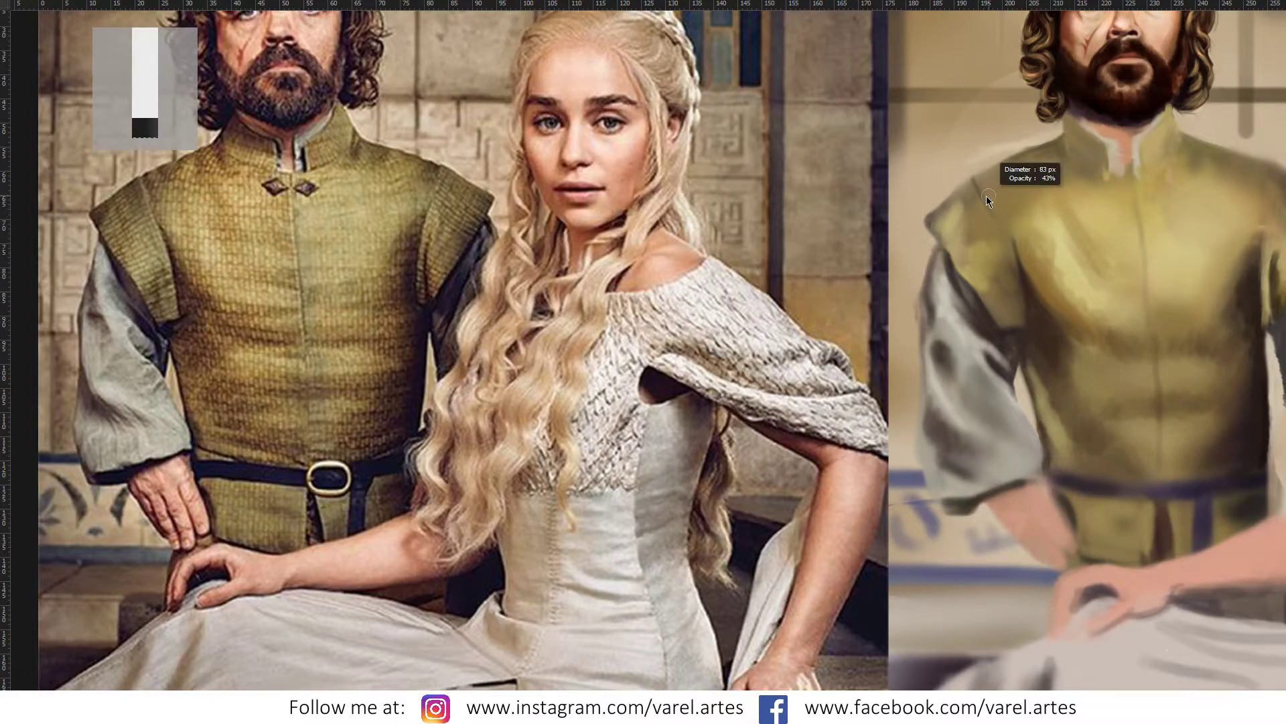
# Step: Pick orange d2841e and paint warm strokes over the vest's left shoulder and chest
pyautogui.press('F6')
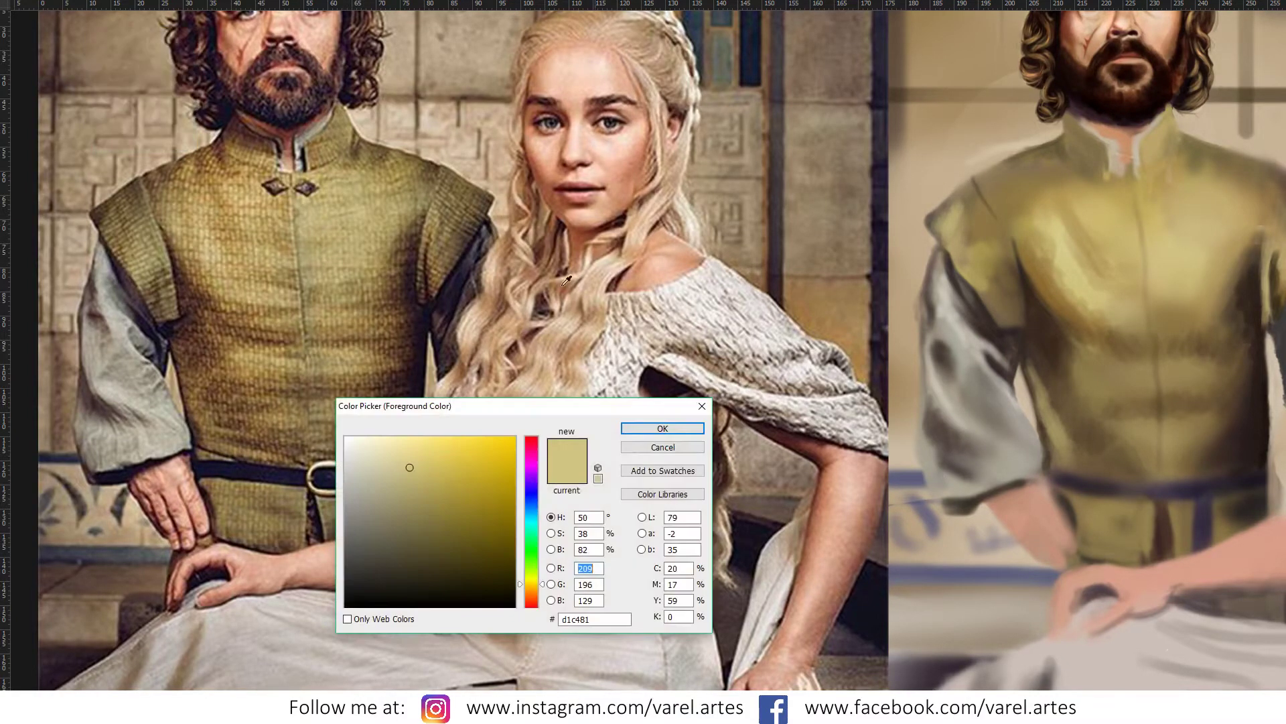
pyautogui.moveTo(529, 578); pyautogui.dragTo(529, 591)
pyautogui.moveTo(476, 497); pyautogui.dragTo(490, 467)
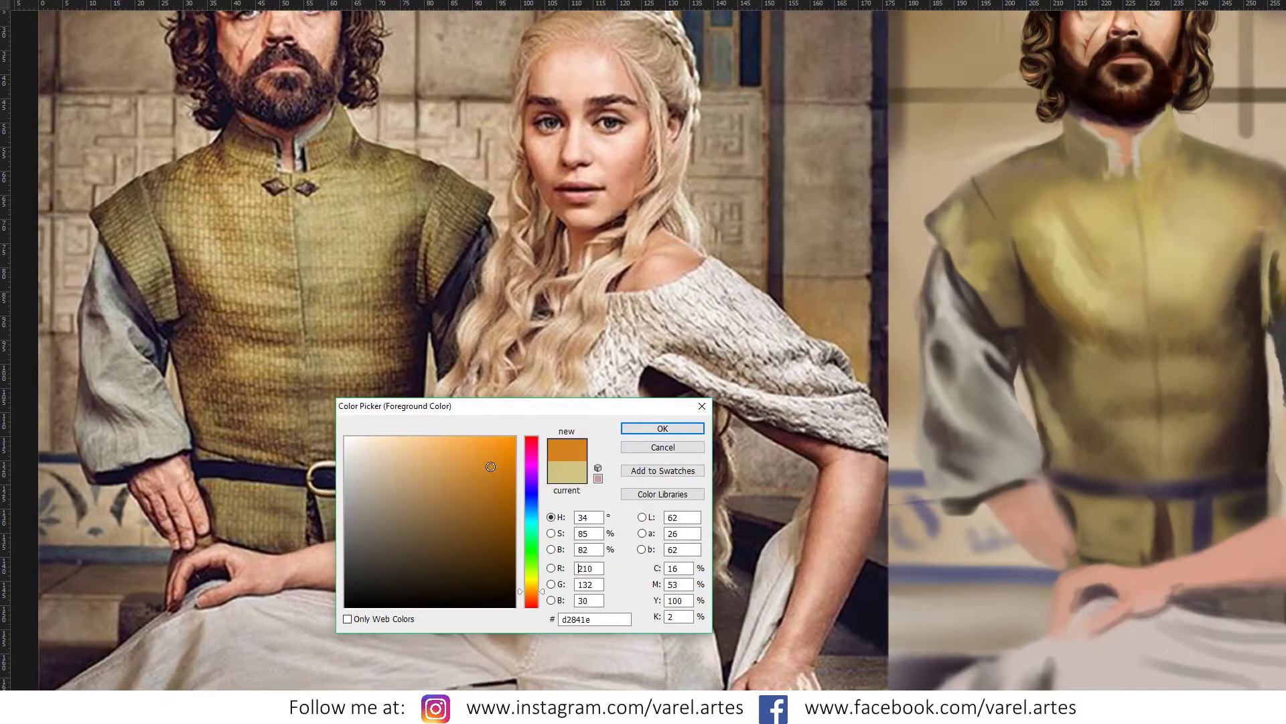
pyautogui.click(641, 430)
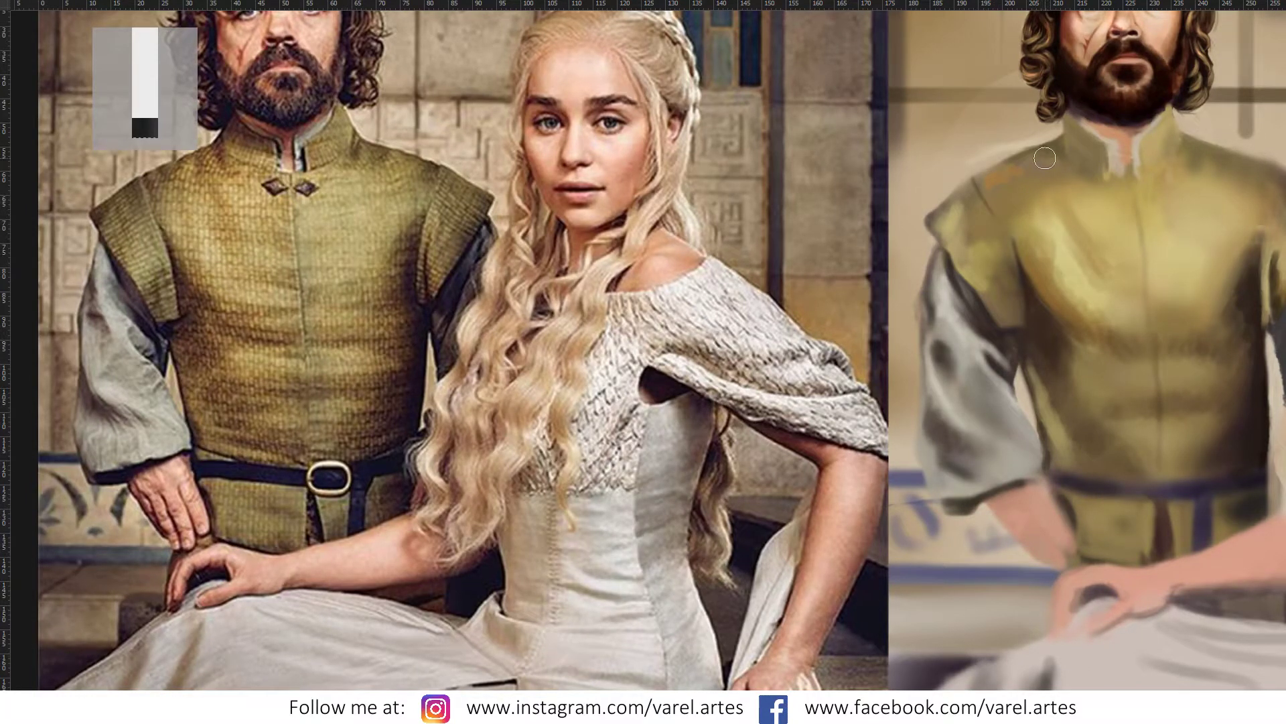
pyautogui.moveTo(1046, 155); pyautogui.dragTo(989, 183)
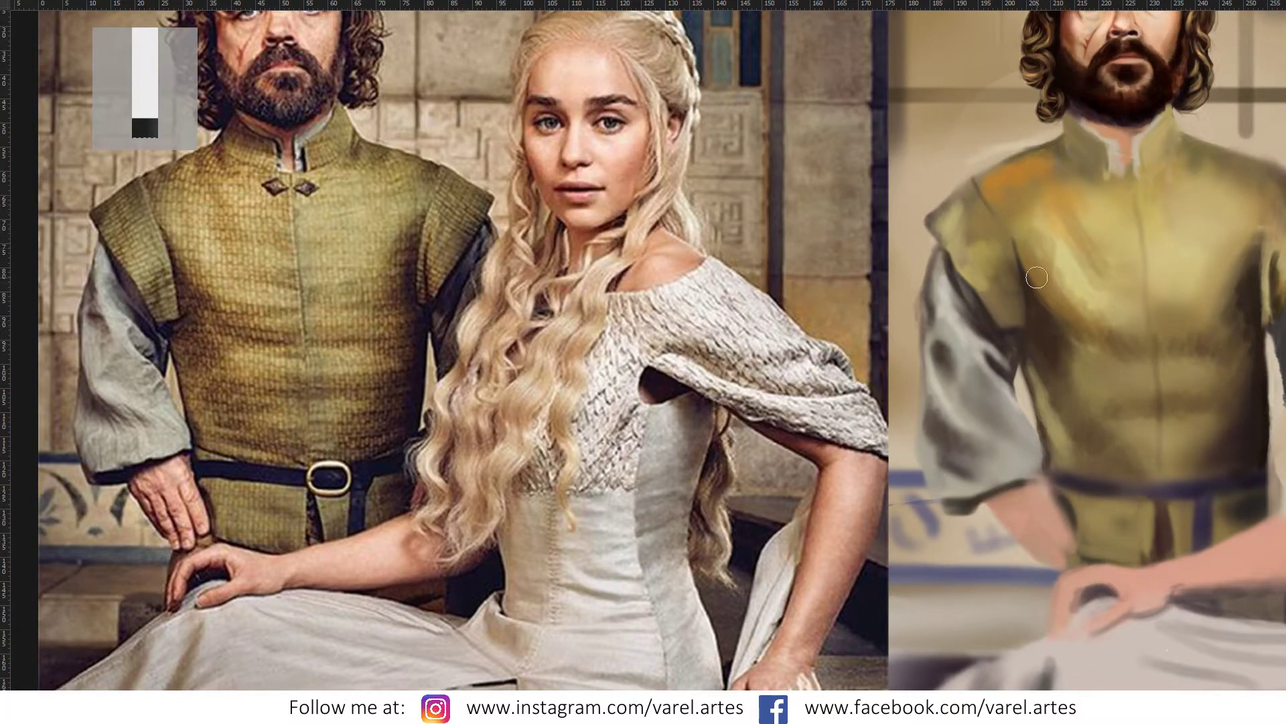
pyautogui.moveTo(1037, 277); pyautogui.dragTo(1081, 333)
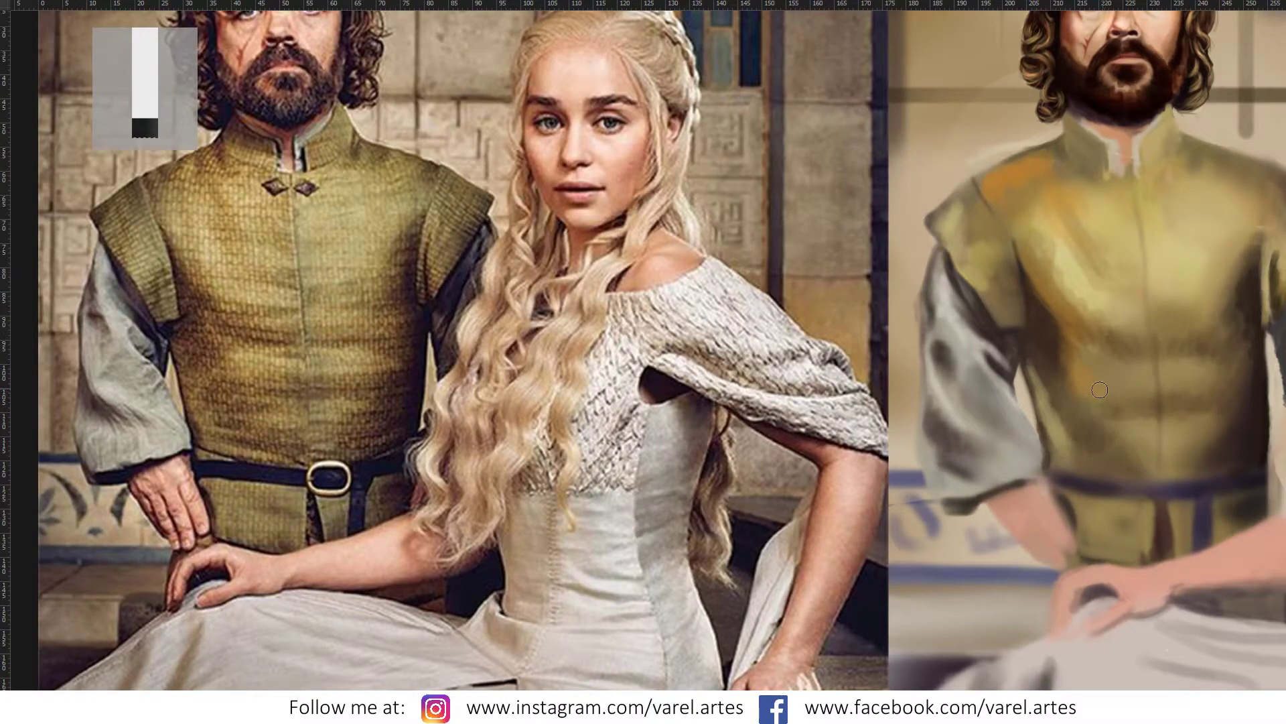
pyautogui.moveTo(1100, 389); pyautogui.dragTo(1131, 403)
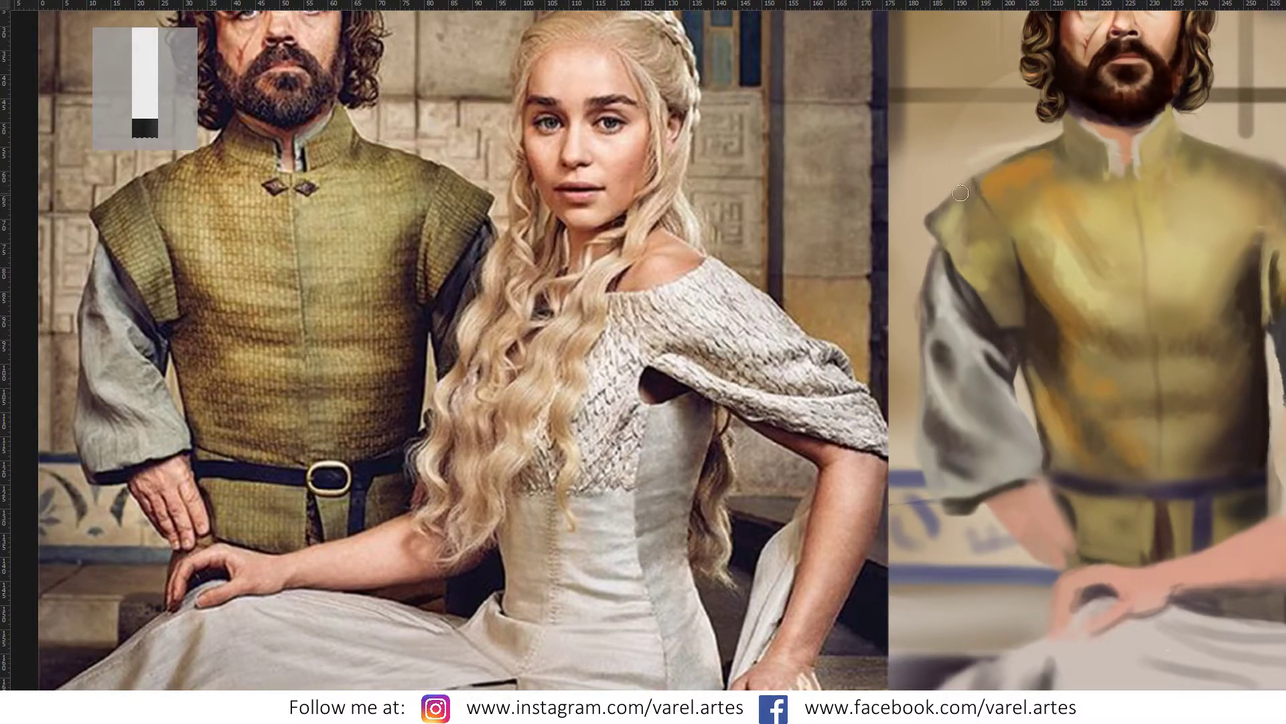
# Step: Set the foreground colour to dark brown 281e05
pyautogui.press('F1')
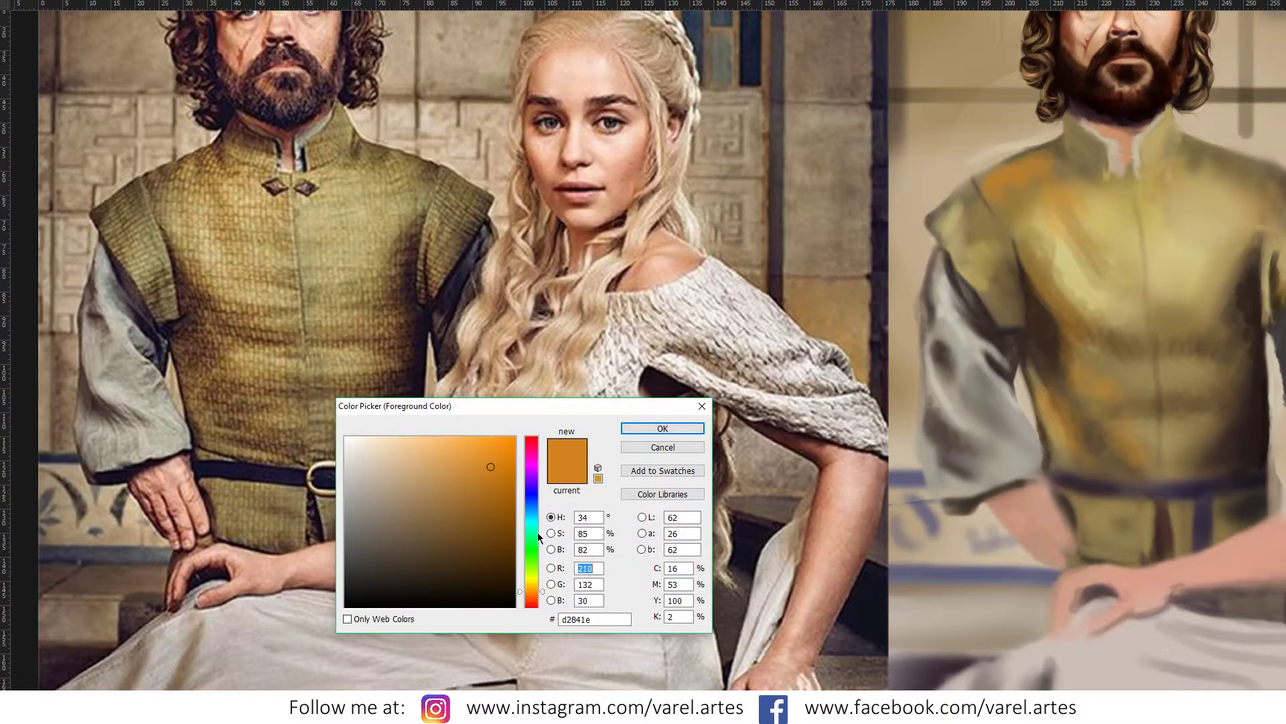
pyautogui.click(531, 587)
pyautogui.click(494, 580)
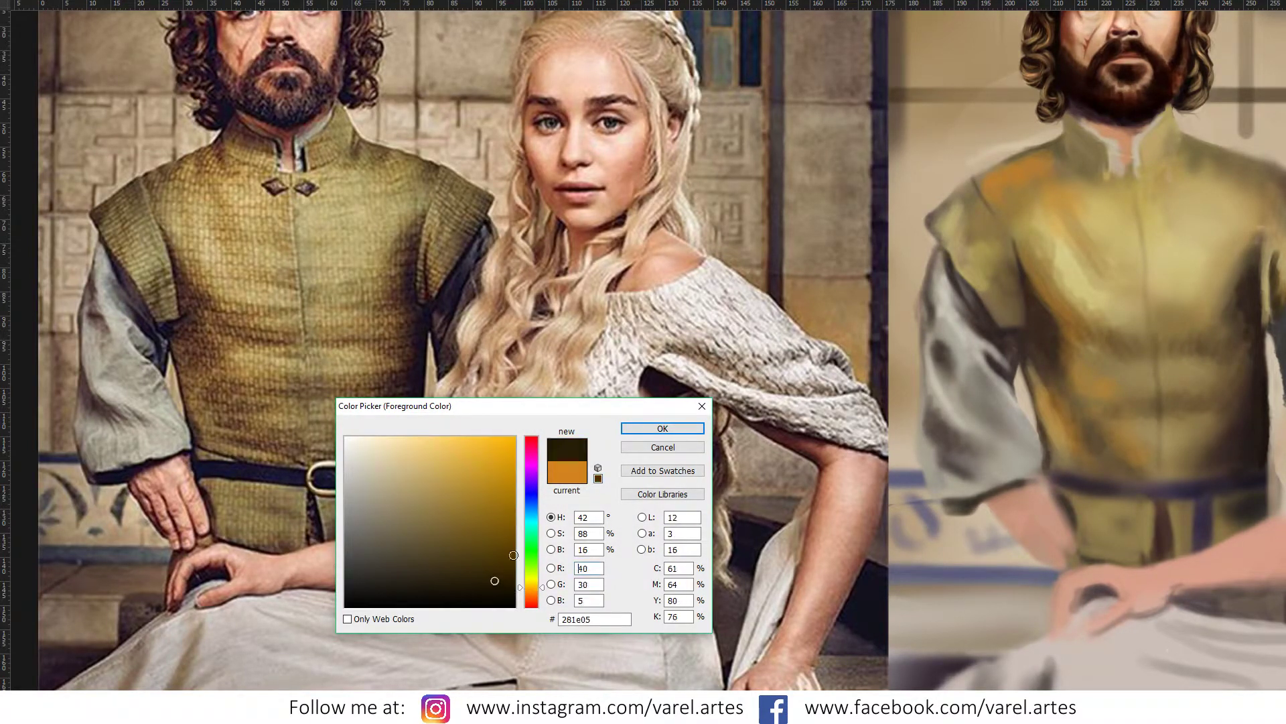
pyautogui.click(661, 428)
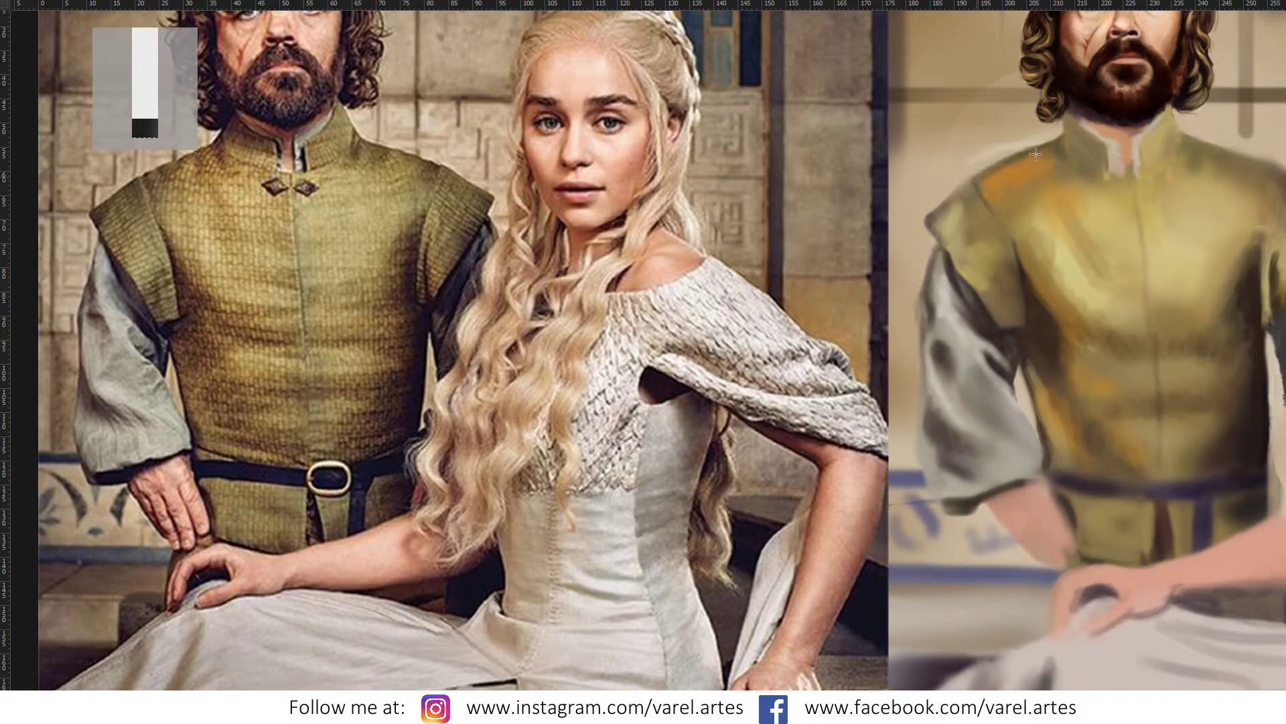
# Step: Paint dark brown strokes outlining the vest's left shoulder edge and collar seam
pyautogui.scroll(5, 976, 164)
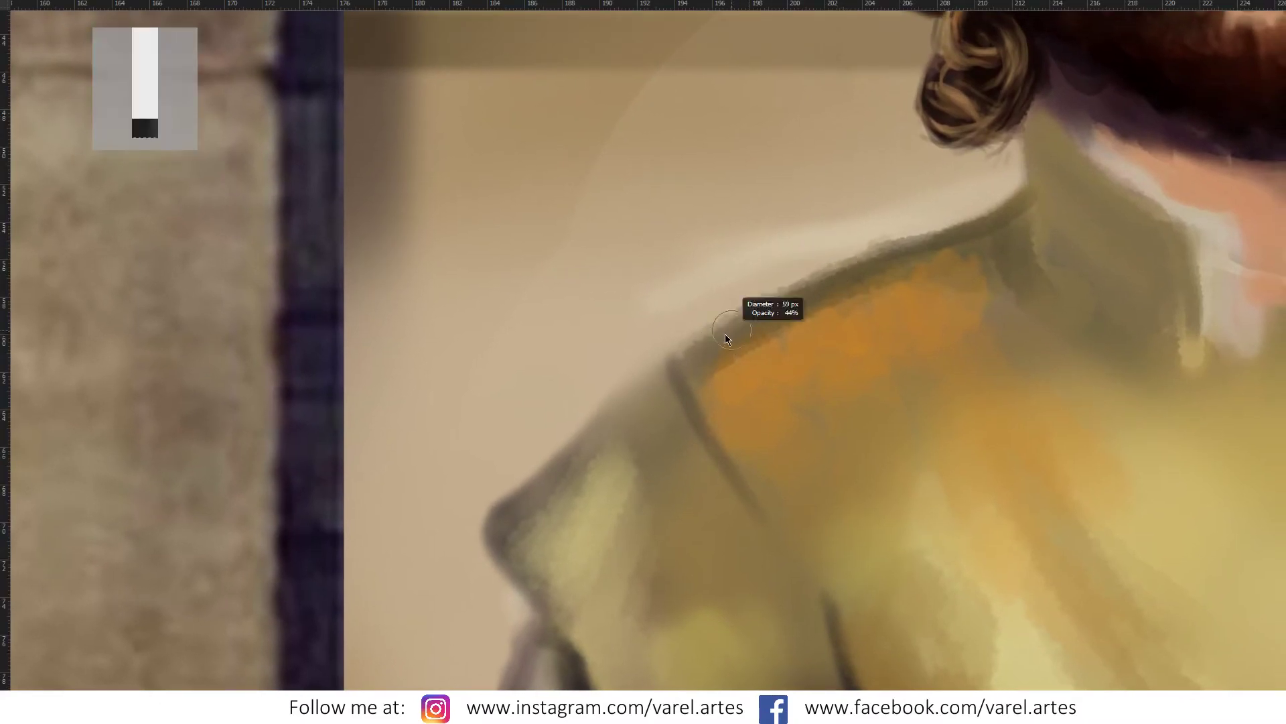
pyautogui.moveTo(690, 373)
pyautogui.mouseDown()
pyautogui.moveTo(781, 315)
pyautogui.moveTo(855, 307)
pyautogui.moveTo(952, 264)
pyautogui.moveTo(1018, 268)
pyautogui.mouseUp()
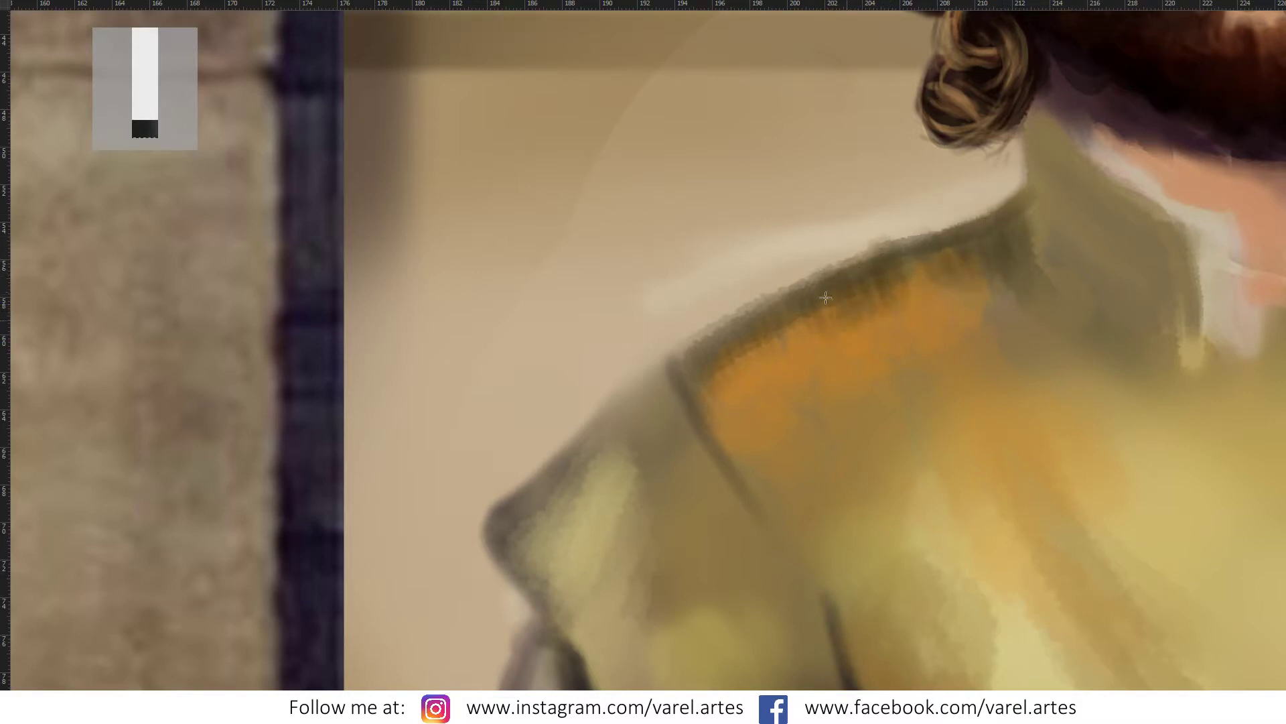
pyautogui.moveTo(683, 393)
pyautogui.mouseDown()
pyautogui.moveTo(688, 371)
pyautogui.moveTo(624, 461)
pyautogui.moveTo(532, 473)
pyautogui.moveTo(509, 509)
pyautogui.moveTo(526, 536)
pyautogui.moveTo(661, 400)
pyautogui.moveTo(643, 375)
pyautogui.moveTo(600, 443)
pyautogui.mouseUp()
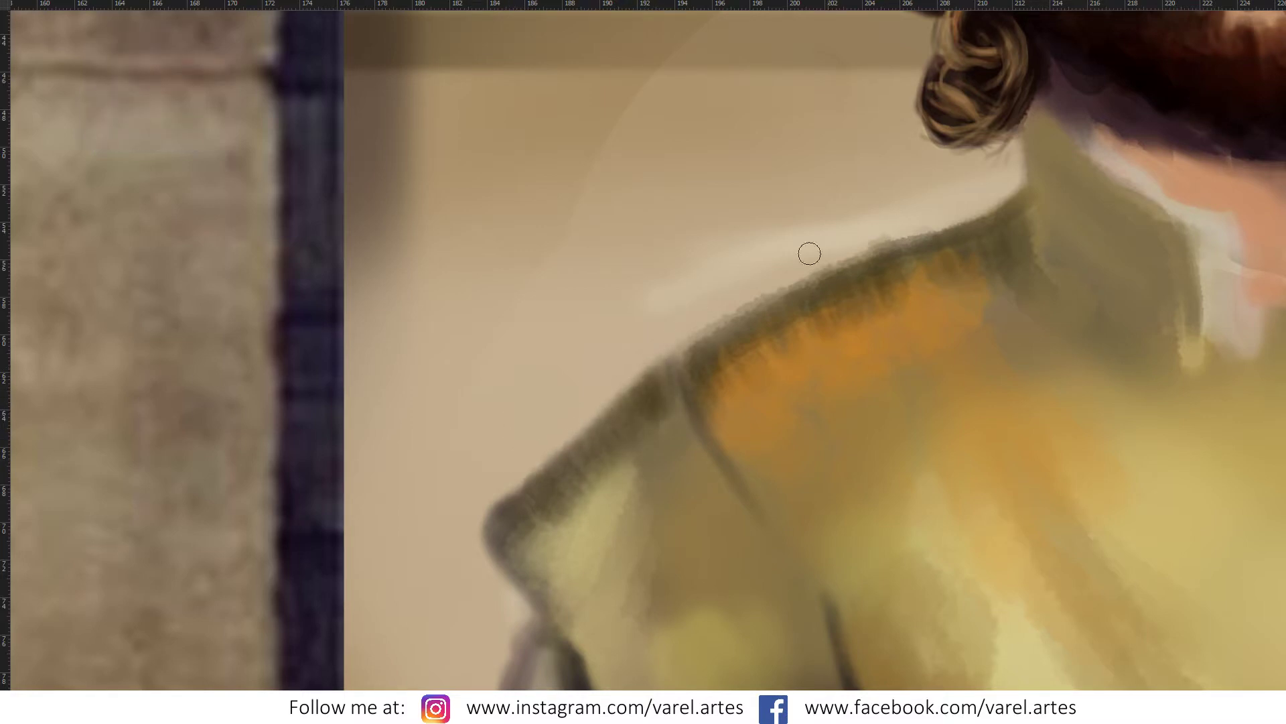
pyautogui.moveTo(923, 228); pyautogui.dragTo(807, 281)
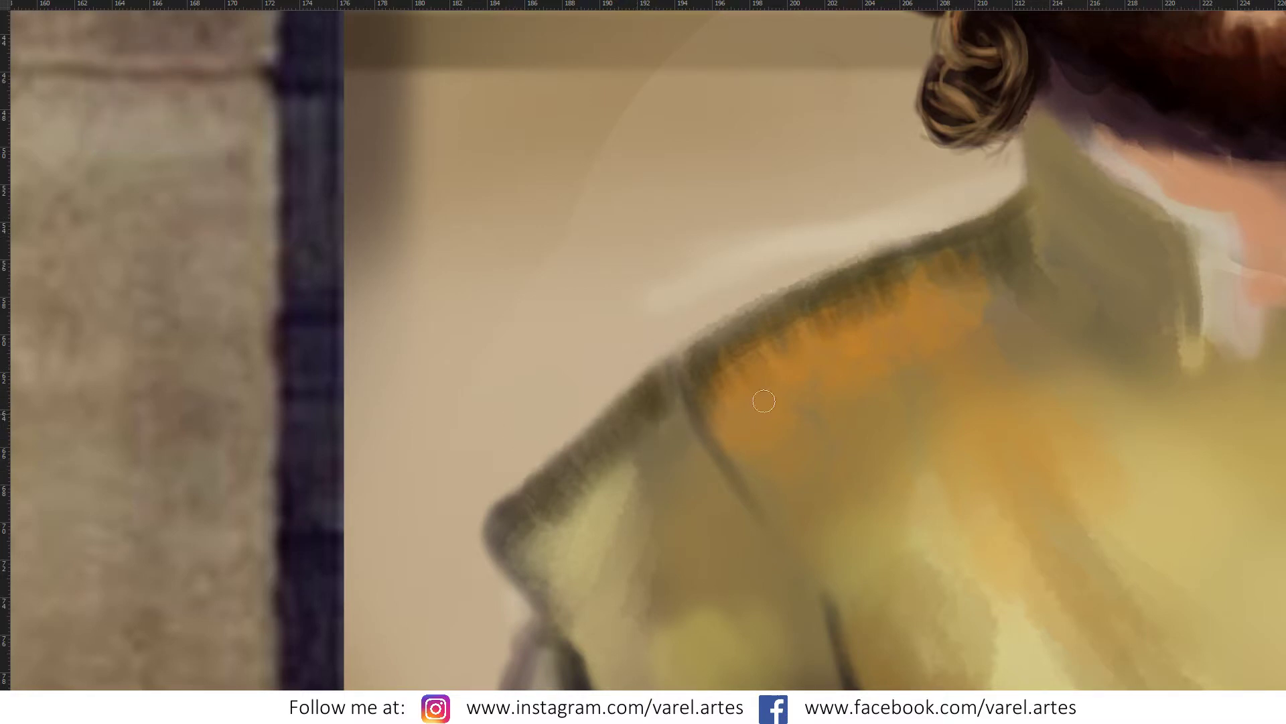
# Step: Zoom out and flip the canvas horizontally, putting the painting left of the reference
pyautogui.press('z')
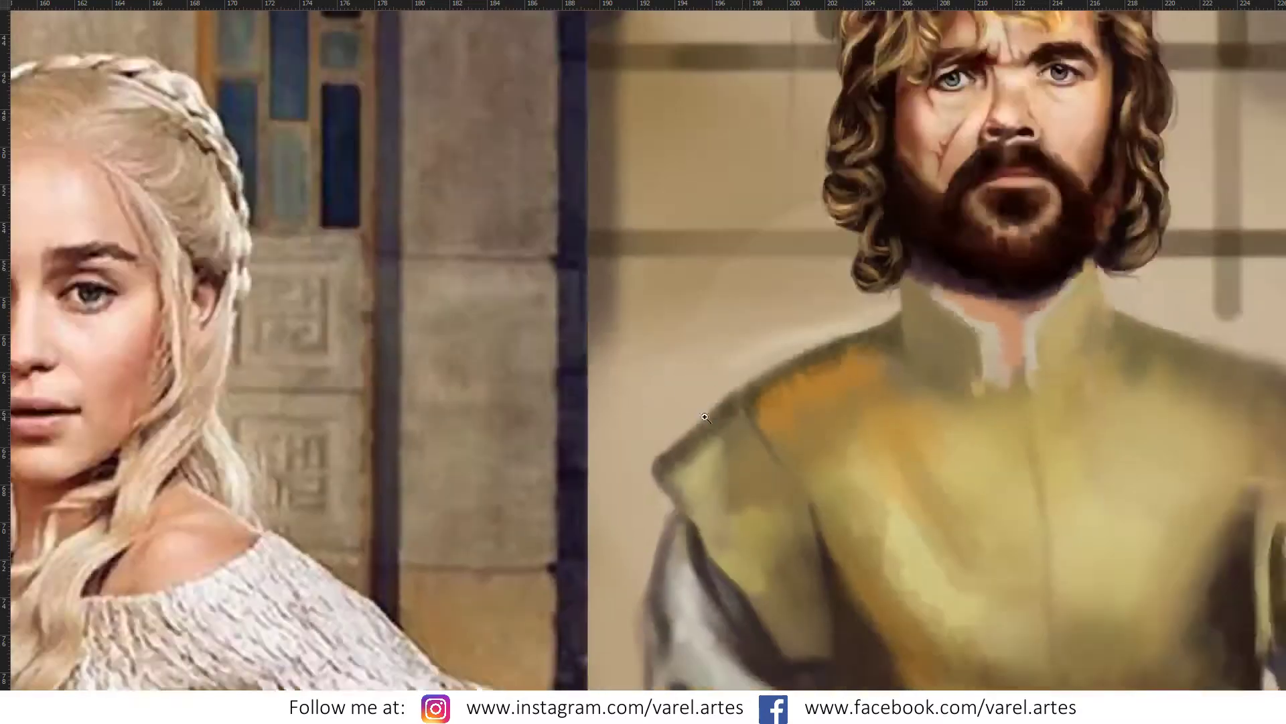
pyautogui.moveTo(720, 308)
pyautogui.mouseDown()
pyautogui.moveTo(677, 416)
pyautogui.moveTo(845, 333)
pyautogui.mouseUp()
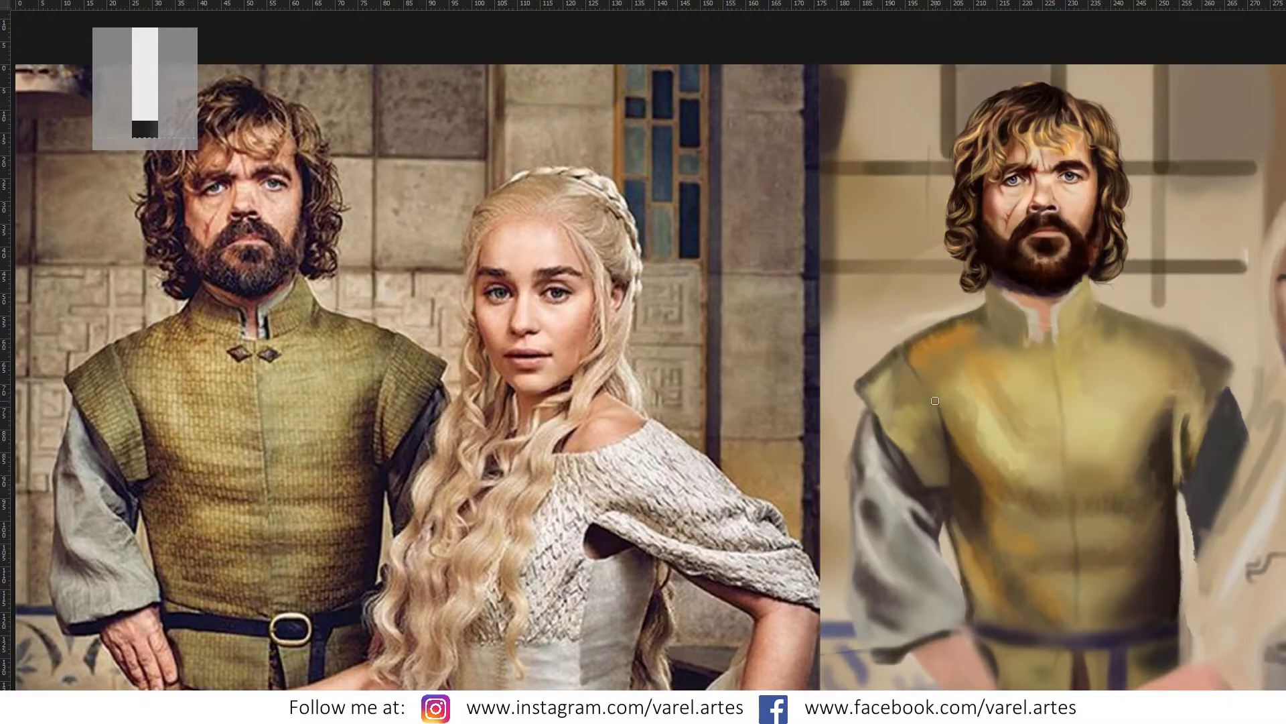
pyautogui.press('h')
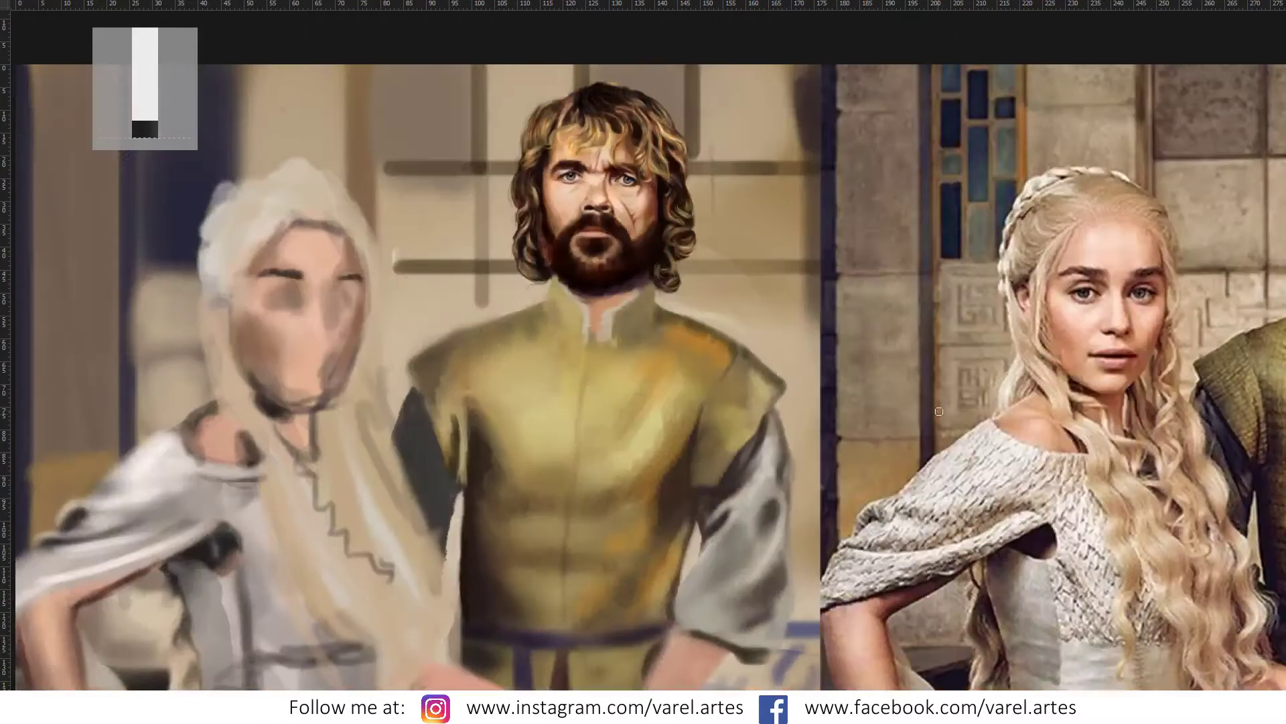
pyautogui.moveTo(961, 414); pyautogui.dragTo(723, 426)
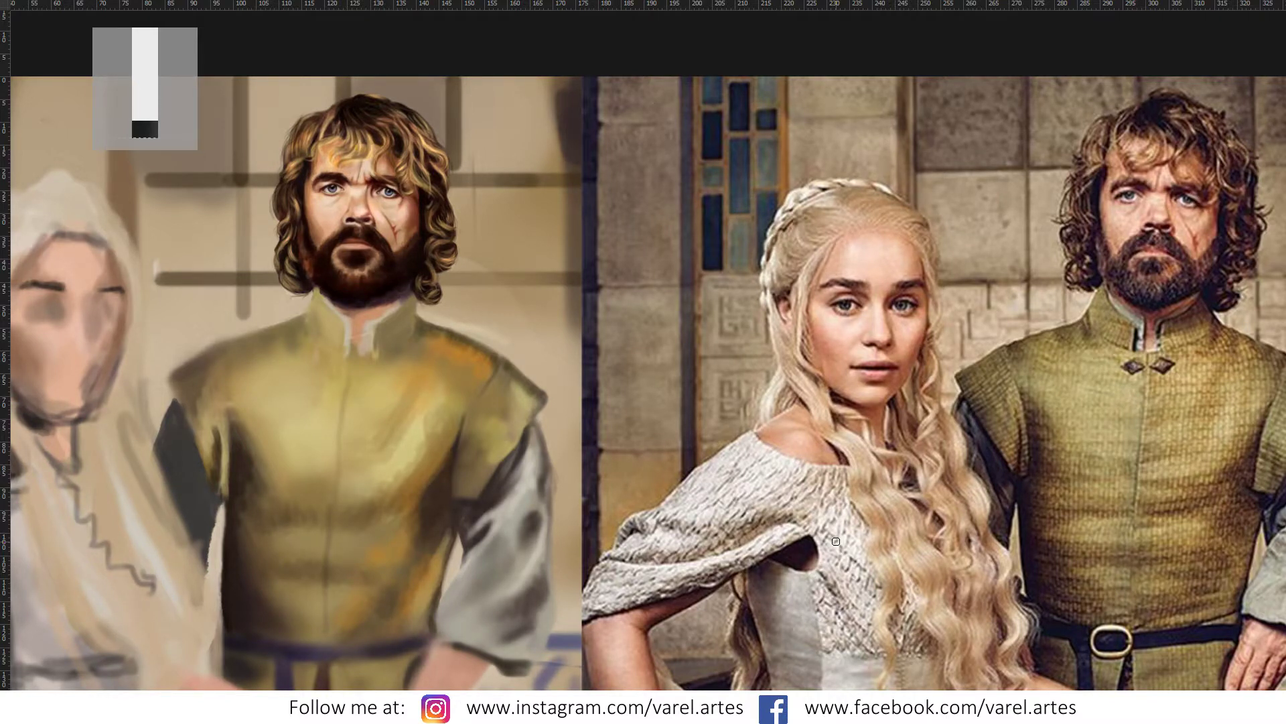
# Step: Add a light stroke over the hair and zoom in on the painted cheek and beard
pyautogui.moveTo(415, 249); pyautogui.dragTo(440, 248)
pyautogui.press('z')
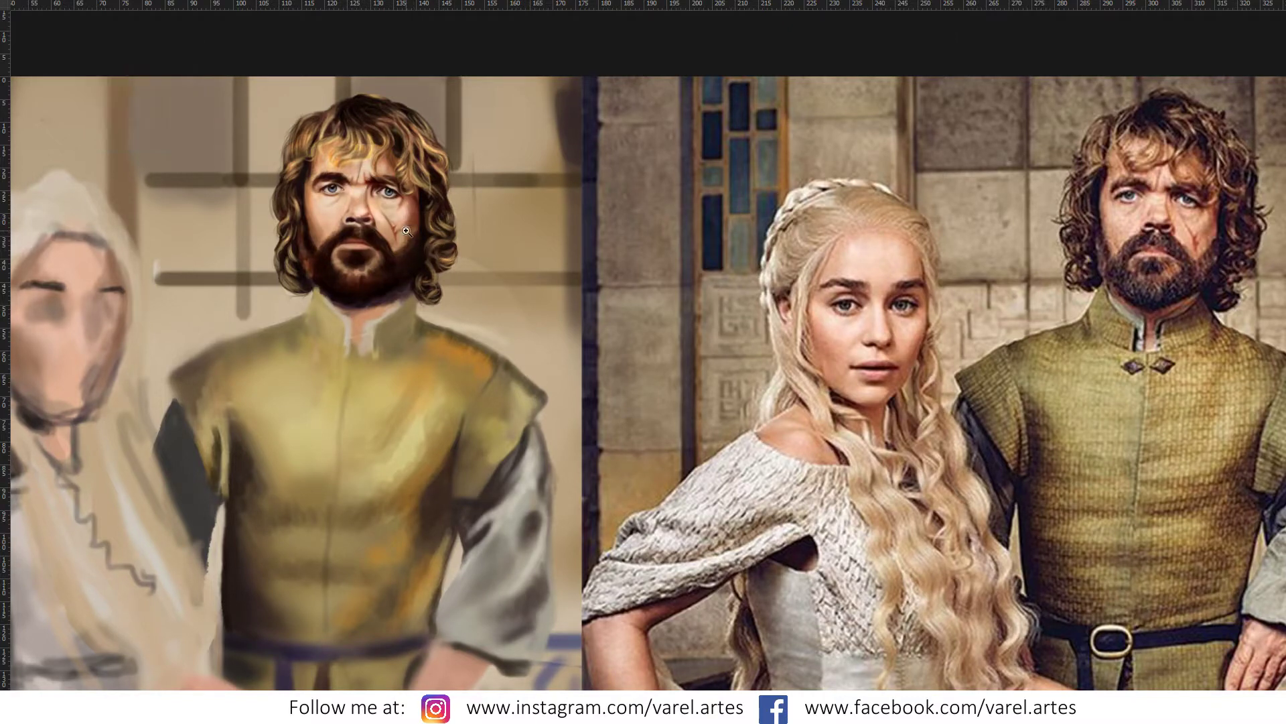
pyautogui.moveTo(387, 229); pyautogui.dragTo(471, 240)
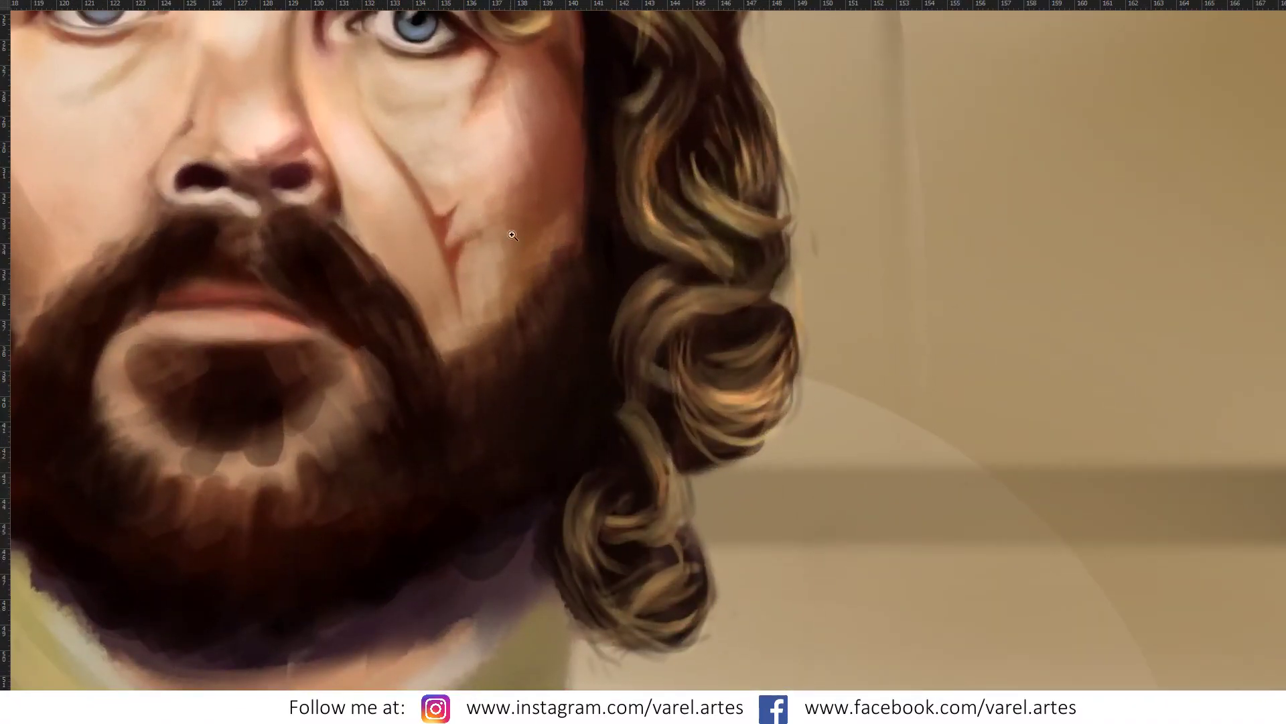
# Step: With a much smaller brush, paint light skin-tone strokes along the cheek edge beside the beard and curls
pyautogui.press('b')
pyautogui.press('[')
pyautogui.press('[')
pyautogui.press('[')
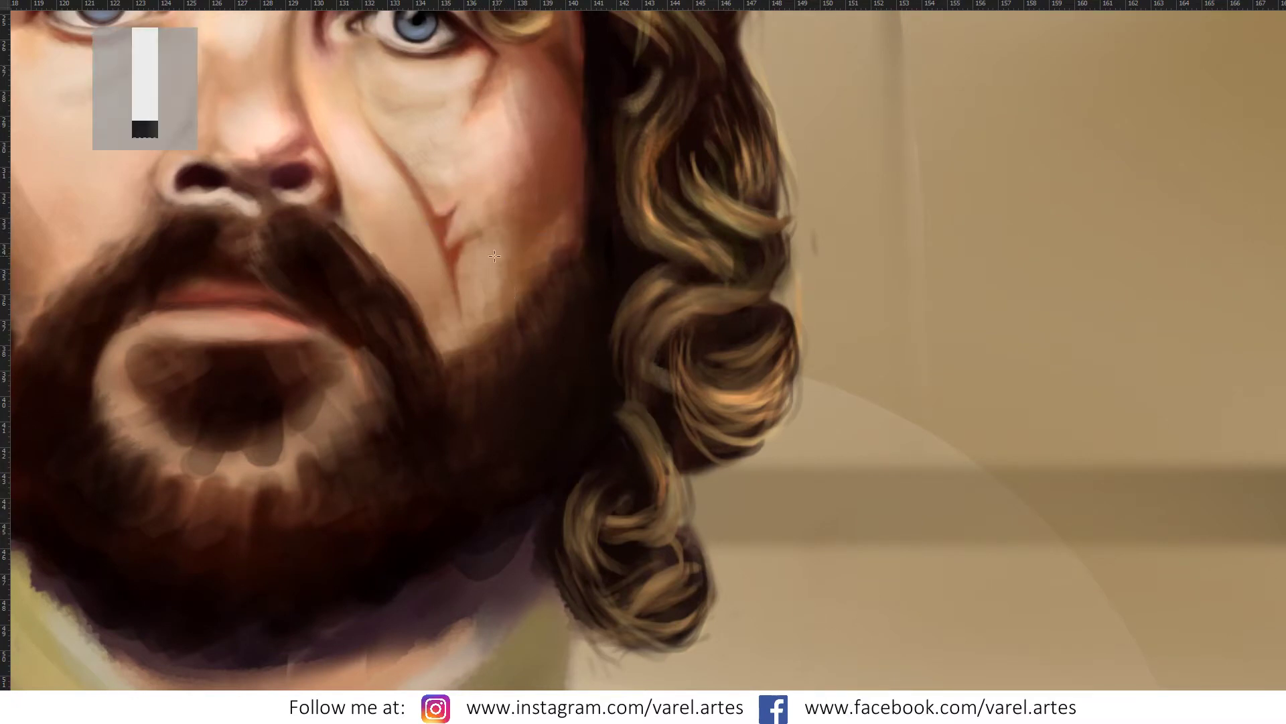
pyautogui.moveTo(533, 204)
pyautogui.mouseDown()
pyautogui.moveTo(536, 278)
pyautogui.moveTo(568, 272)
pyautogui.mouseUp()
pyautogui.moveTo(580, 199); pyautogui.dragTo(561, 262)
pyautogui.moveTo(570, 180); pyautogui.dragTo(554, 278)
pyautogui.moveTo(529, 231); pyautogui.dragTo(526, 341)
pyautogui.scroll(-5, 468, 332)
pyautogui.scroll(-3, 468, 332)
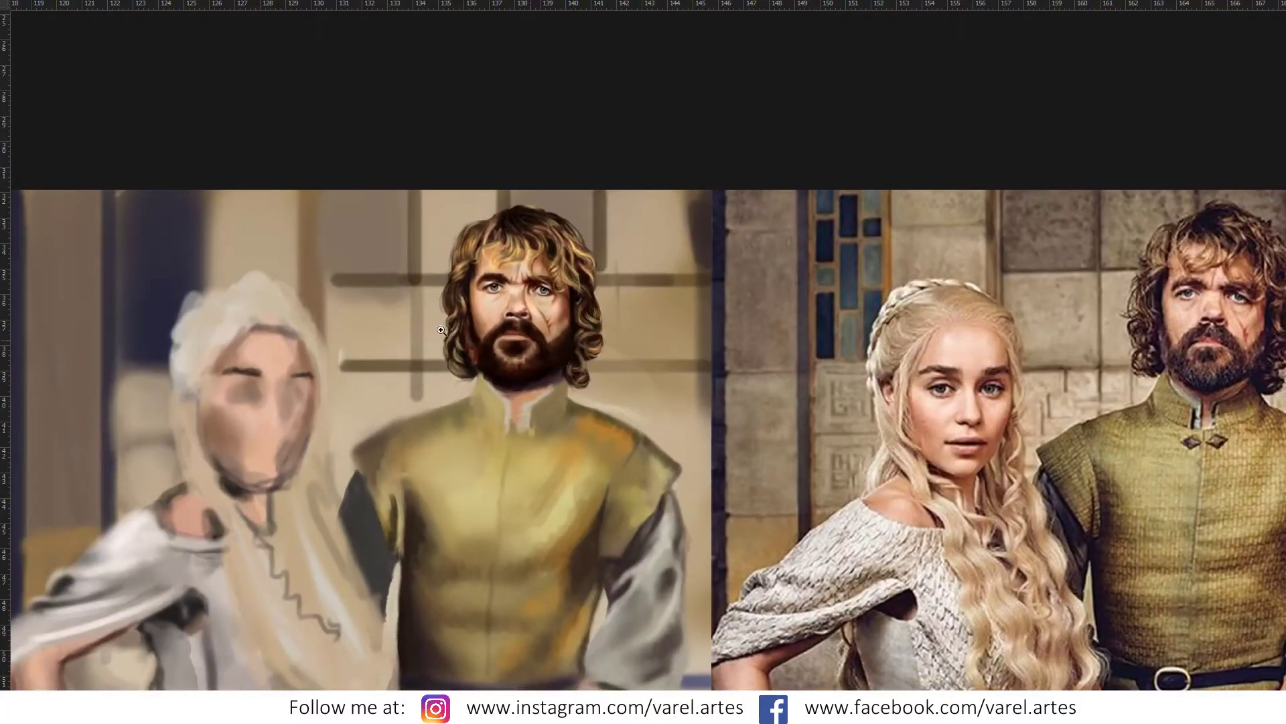
pyautogui.hscroll(2, 442, 329)
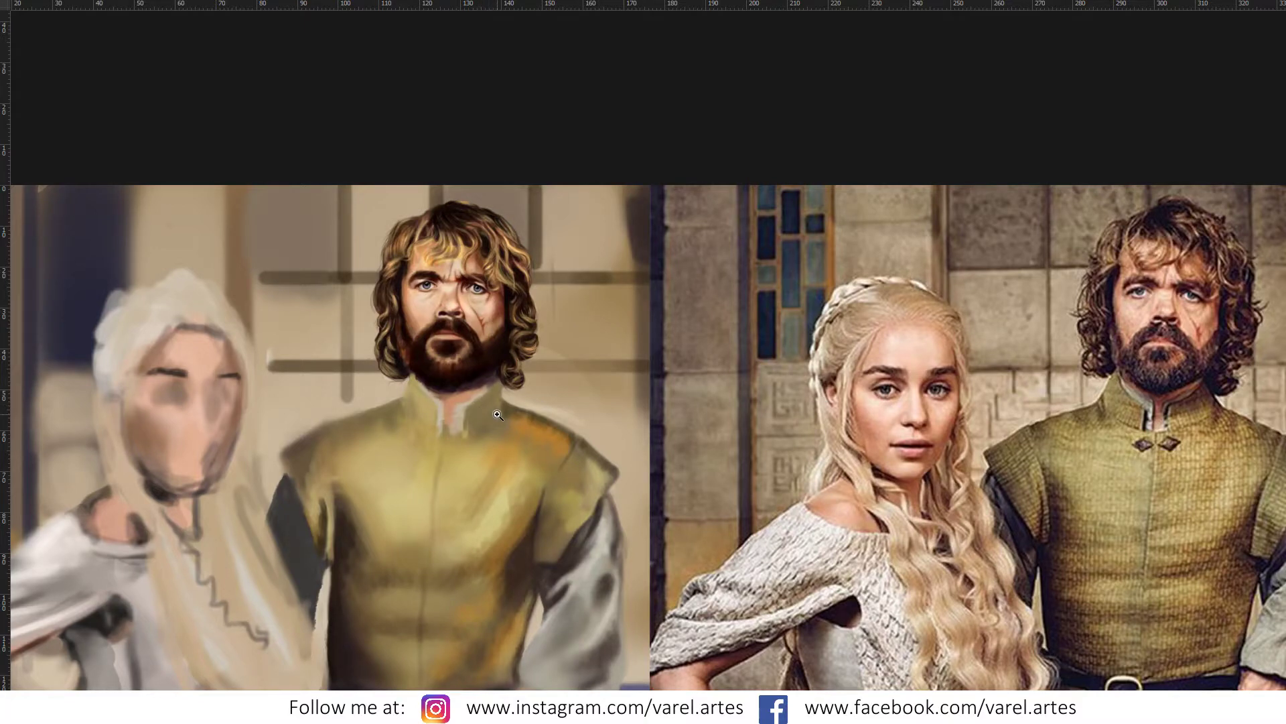
pyautogui.scroll(5, 498, 416)
pyautogui.scroll(2, 537, 267)
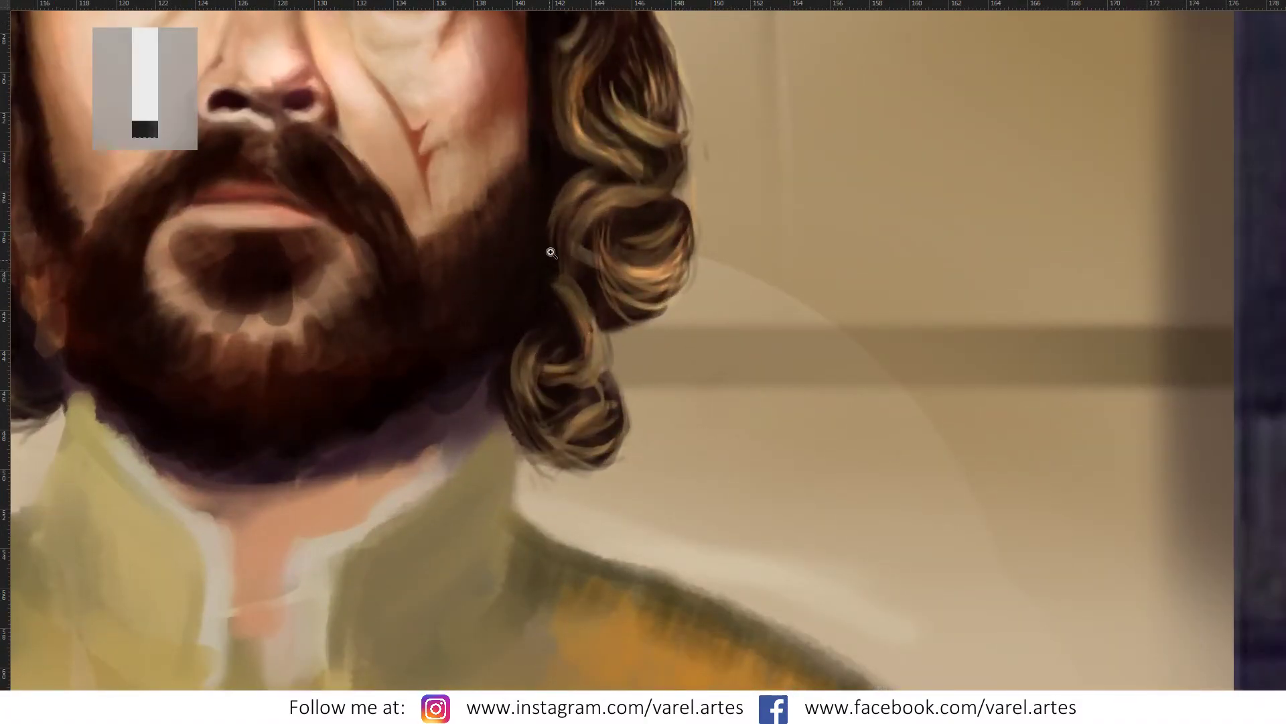
pyautogui.scroll(3, 553, 248)
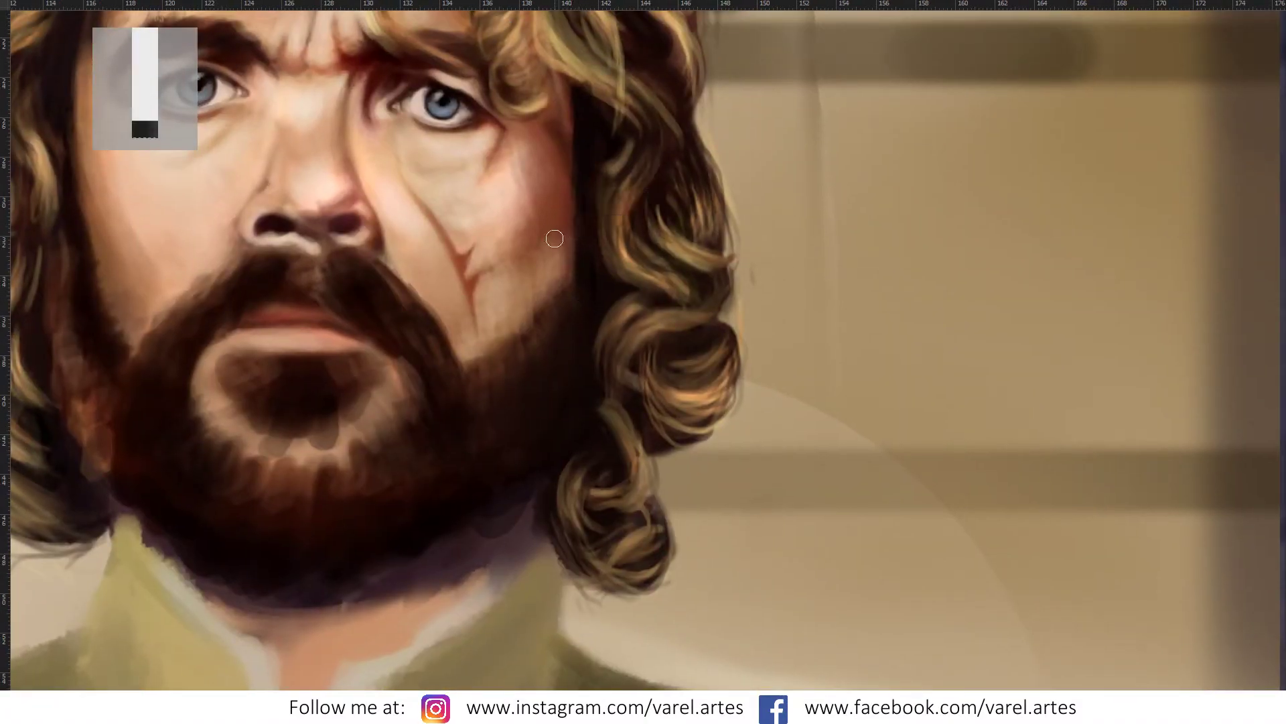
pyautogui.moveTo(571, 201); pyautogui.dragTo(568, 278)
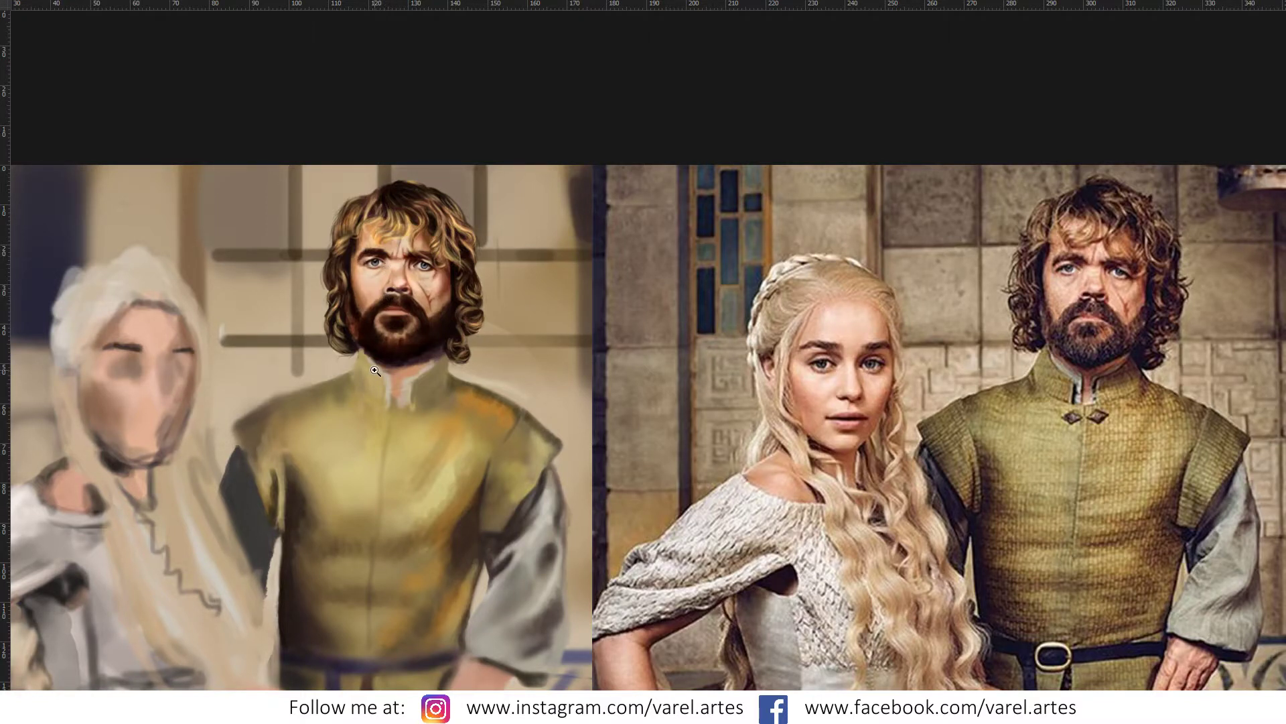
# Step: Sample a skin colour from the reference, then lasso around the painted figure's head
pyautogui.press('b')
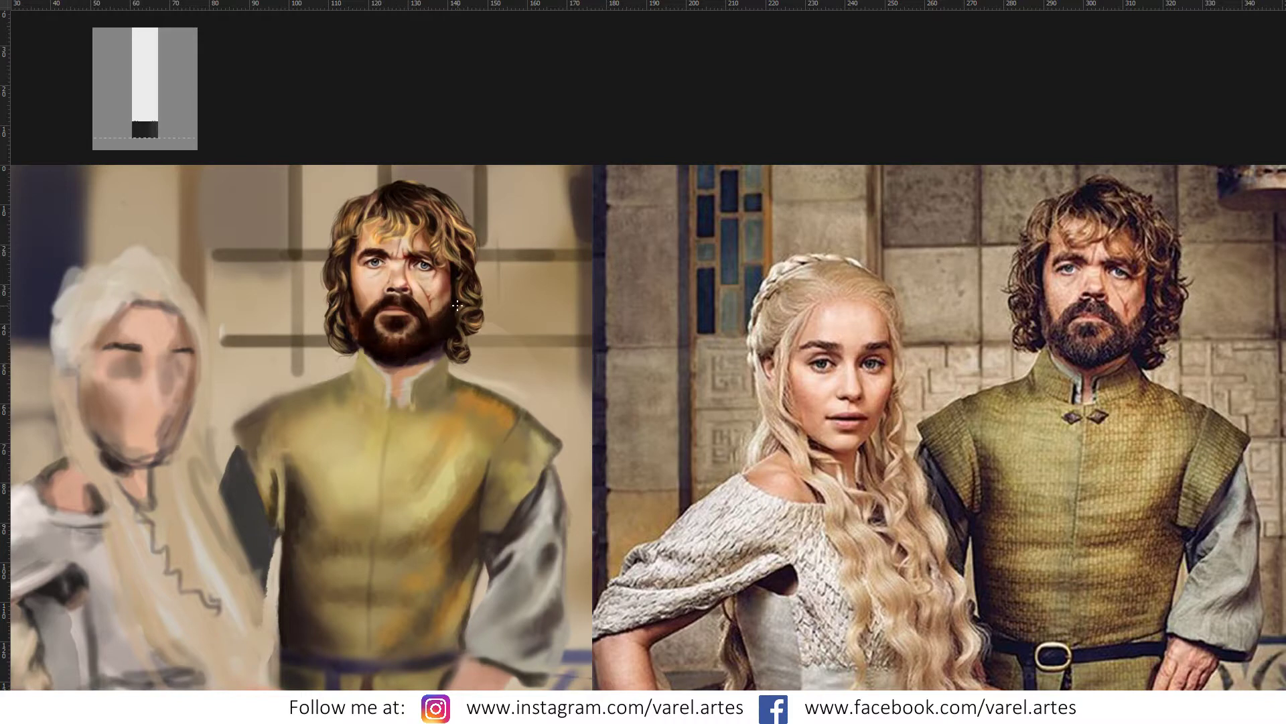
pyautogui.keyDown('alt'); pyautogui.click(1060, 303); pyautogui.keyUp('alt')
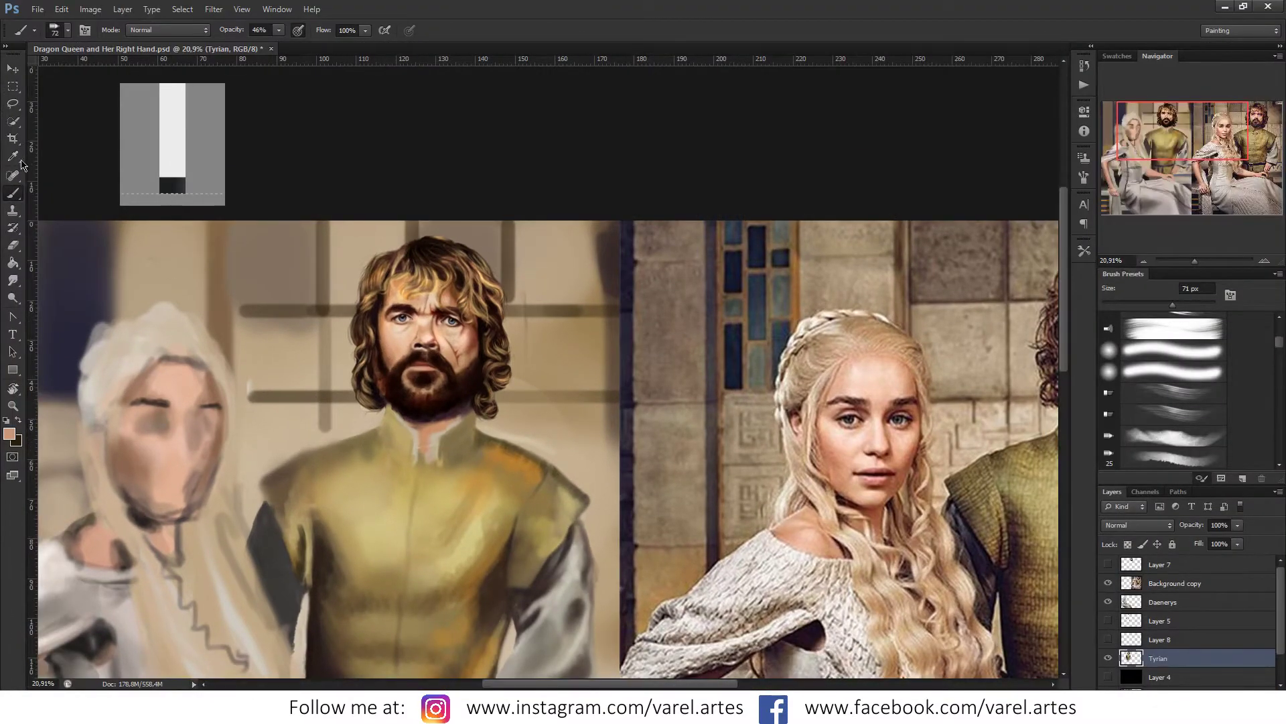
pyautogui.press('l')
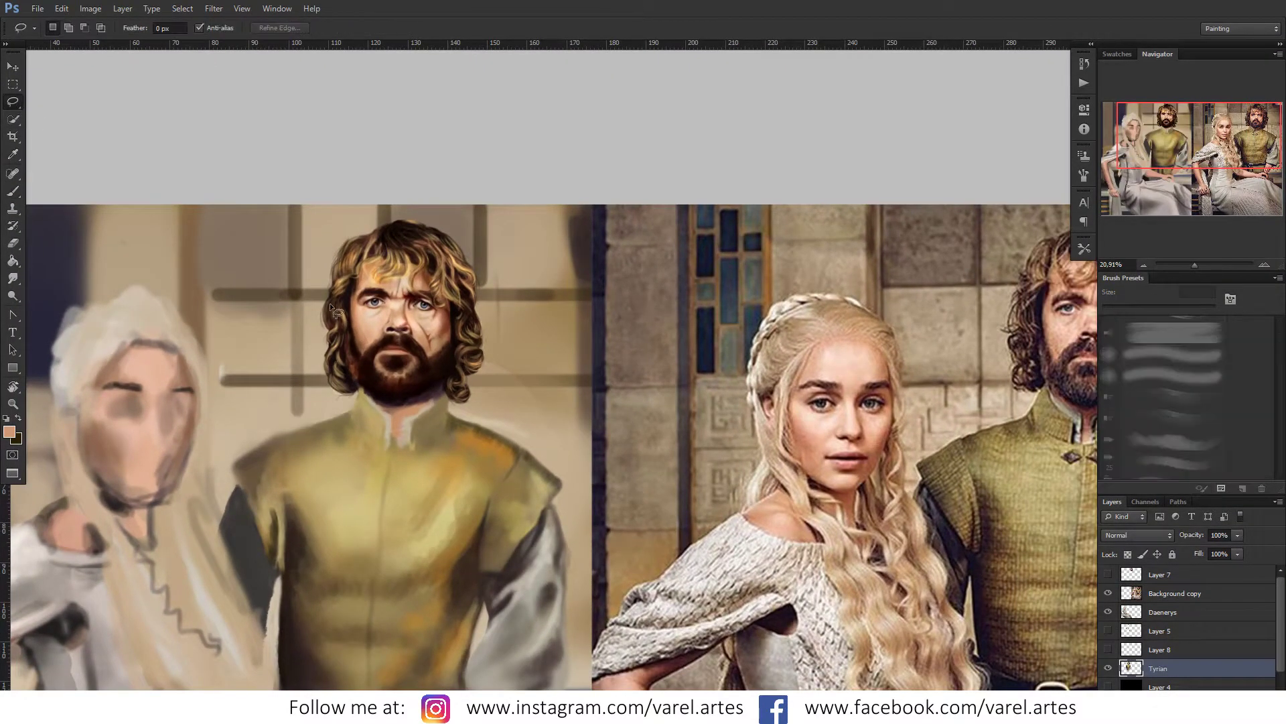
pyautogui.press('f')
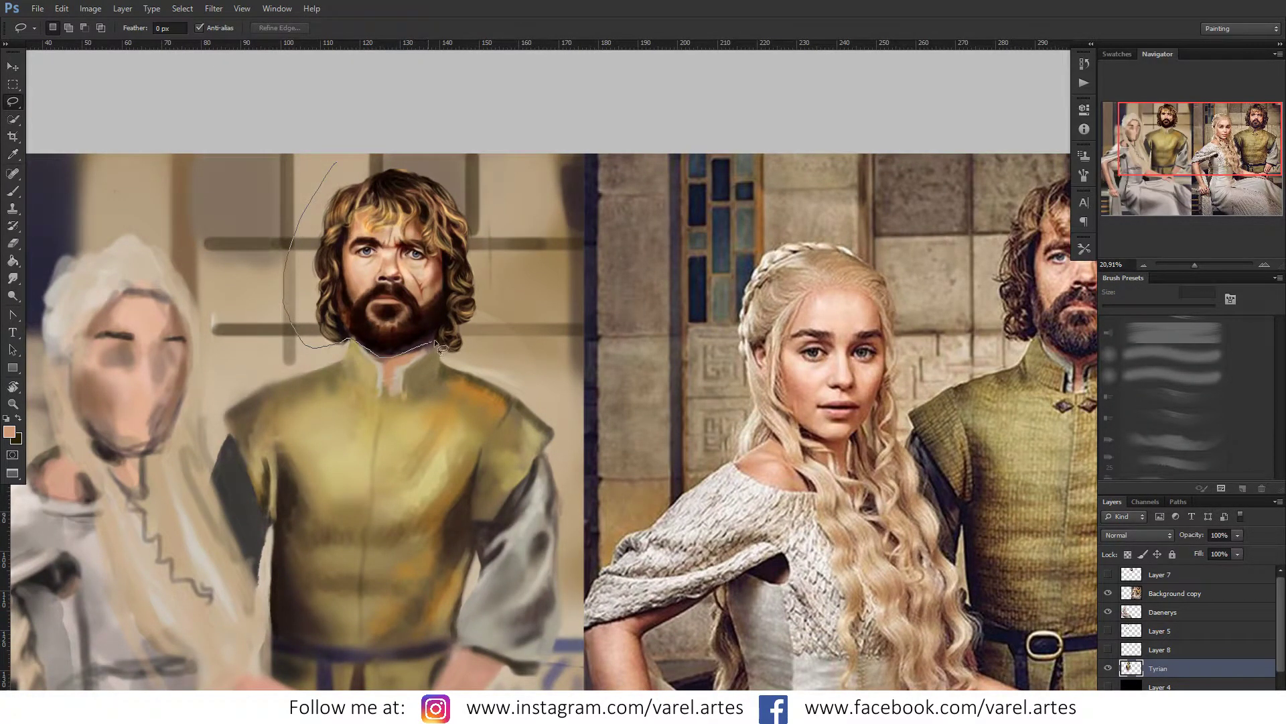
pyautogui.moveTo(500, 308); pyautogui.dragTo(501, 171)
# Step: Refine the selection edge with Feather 23 px and Shift Edge pushed outward
pyautogui.click(280, 28)
pyautogui.moveTo(465, 224); pyautogui.dragTo(620, 252)
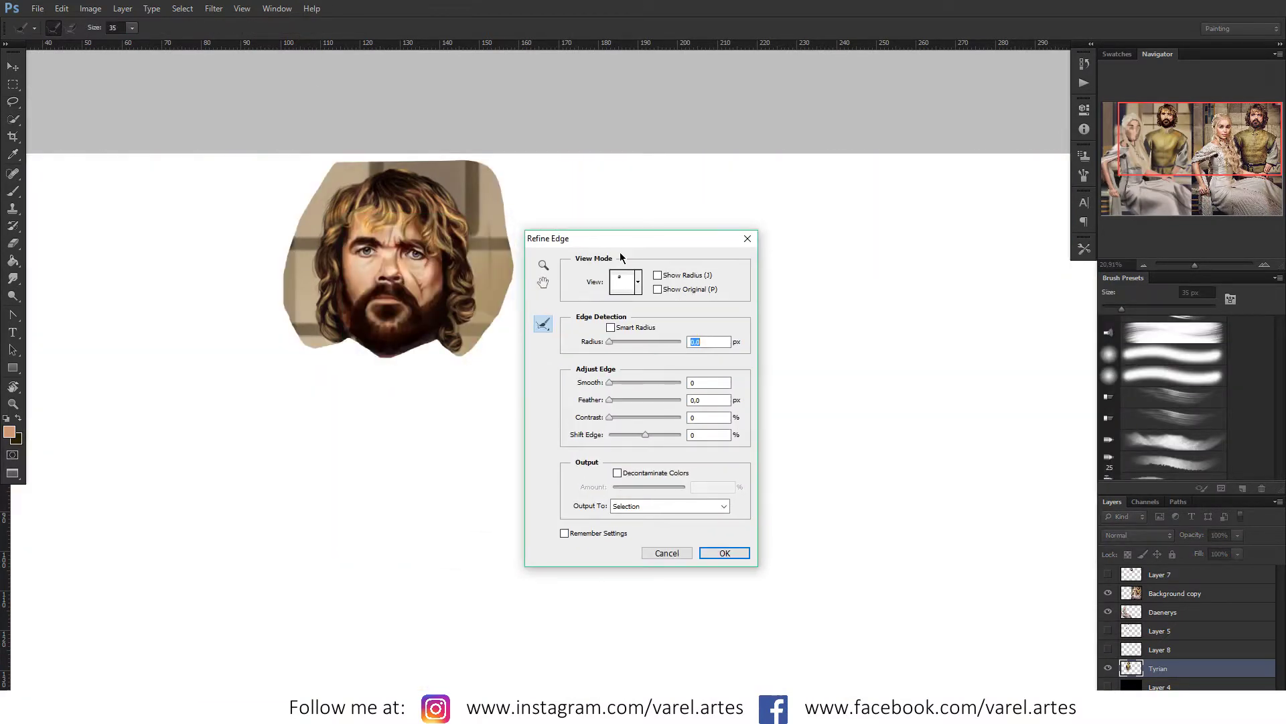
pyautogui.moveTo(621, 400); pyautogui.dragTo(625, 400)
pyautogui.click(641, 400)
pyautogui.click(649, 434)
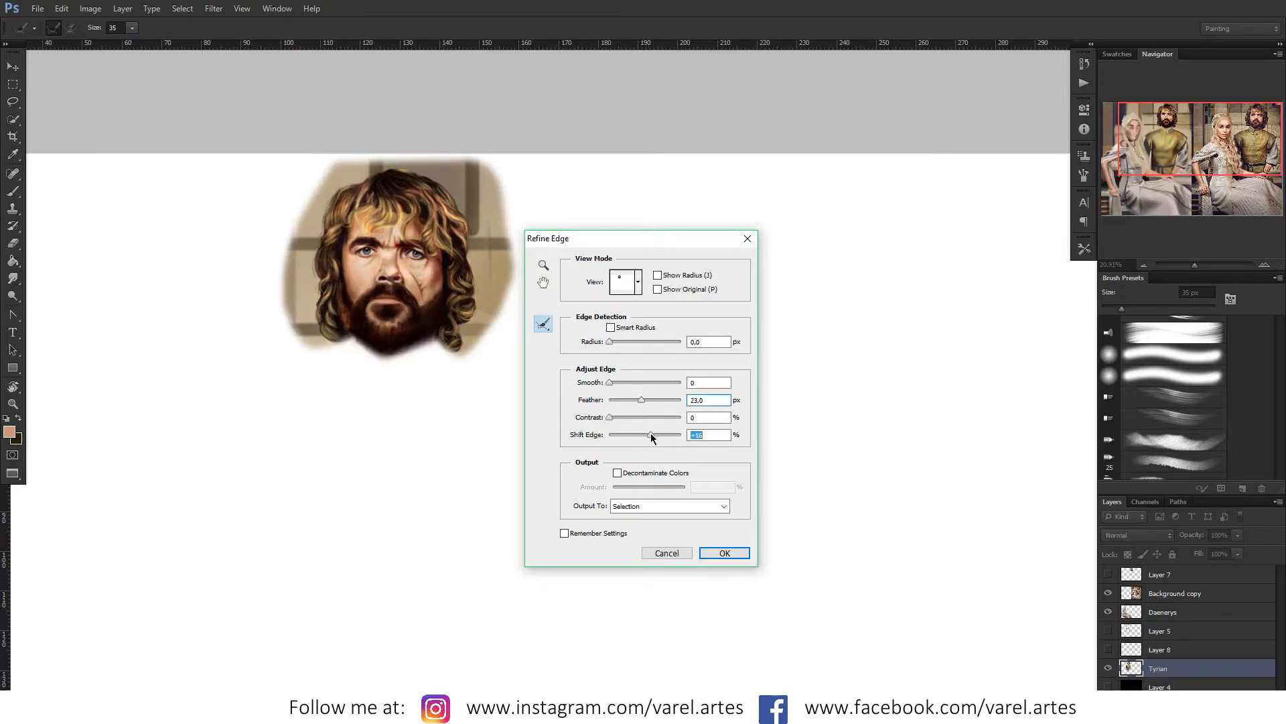
pyautogui.click(724, 553)
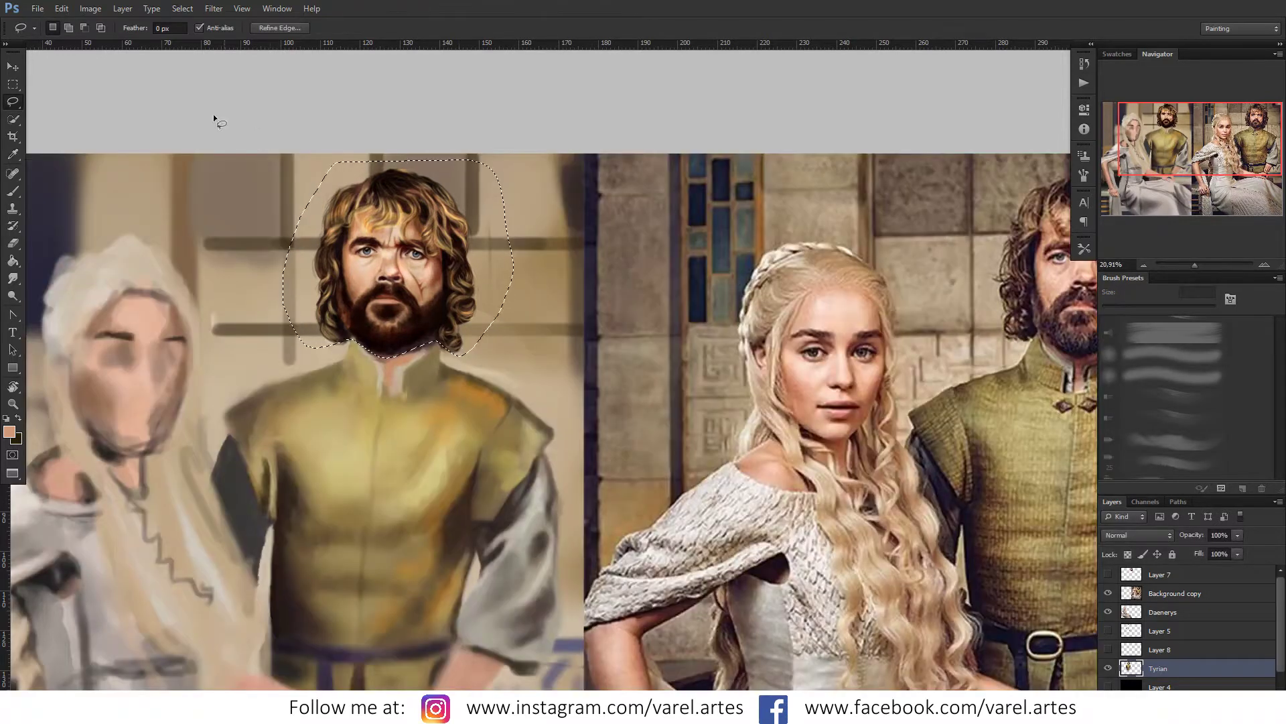
# Step: Open Curves, cancel it, and zoom out to see both full images
pyautogui.click(90, 8)
pyautogui.moveTo(110, 42)
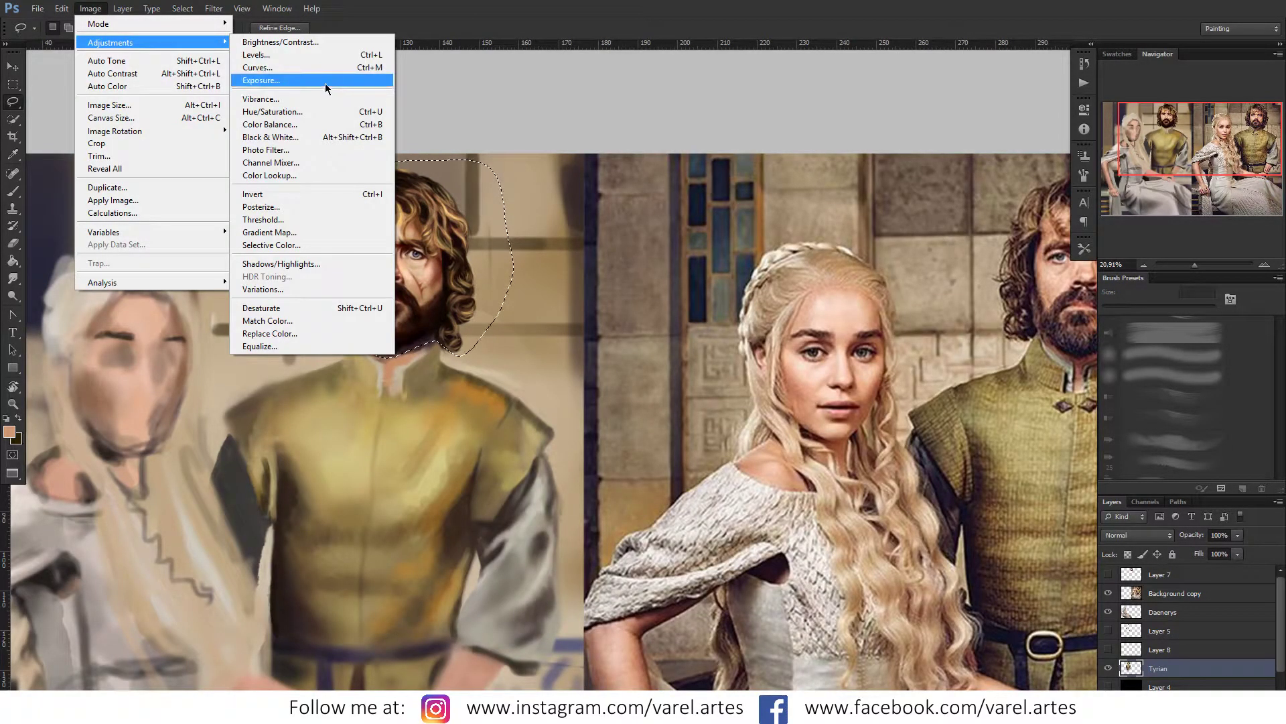
pyautogui.click(329, 67)
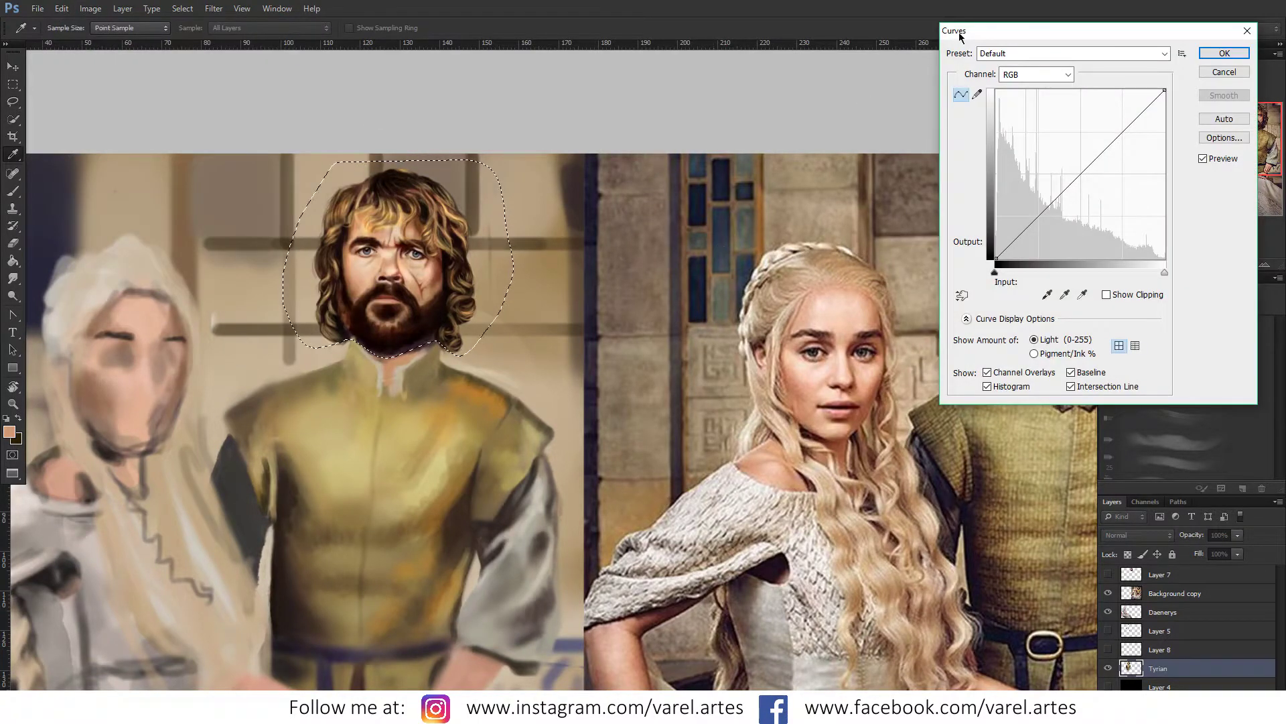
pyautogui.moveTo(964, 24)
pyautogui.mouseDown()
pyautogui.moveTo(902, 89)
pyautogui.moveTo(680, 207)
pyautogui.mouseUp()
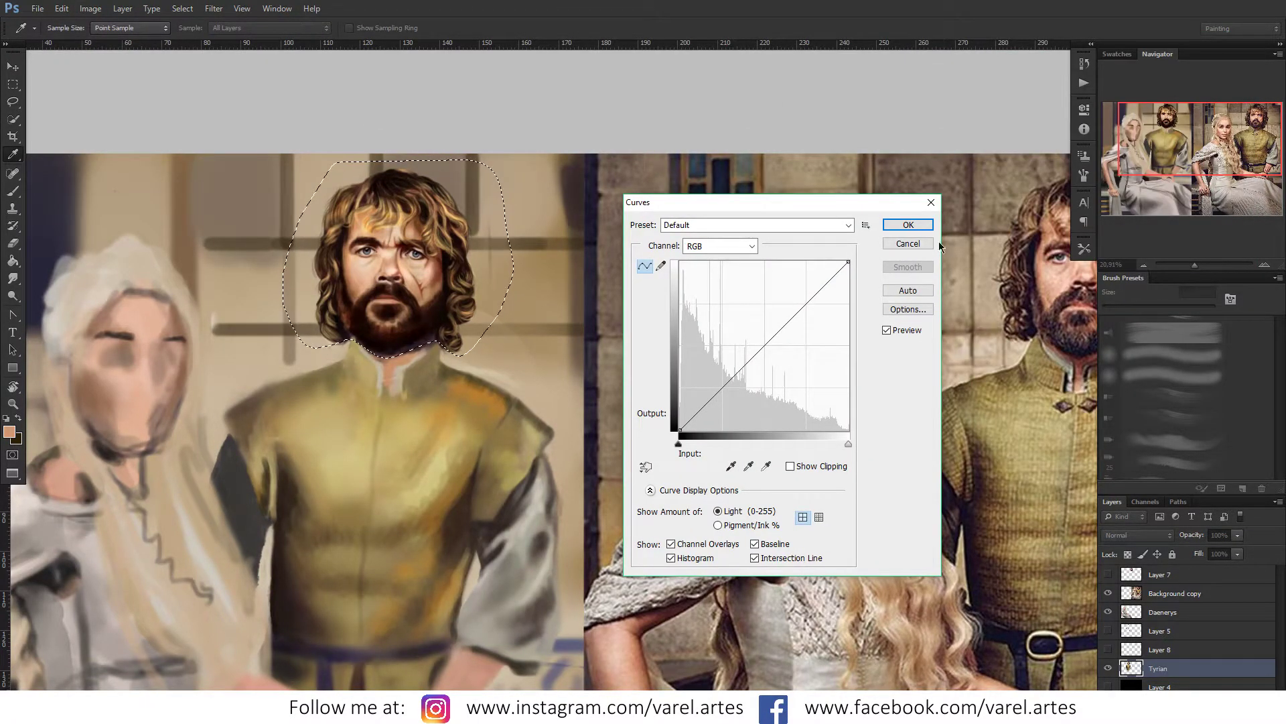
pyautogui.press('Escape')
pyautogui.moveTo(1208, 138); pyautogui.dragTo(1208, 154)
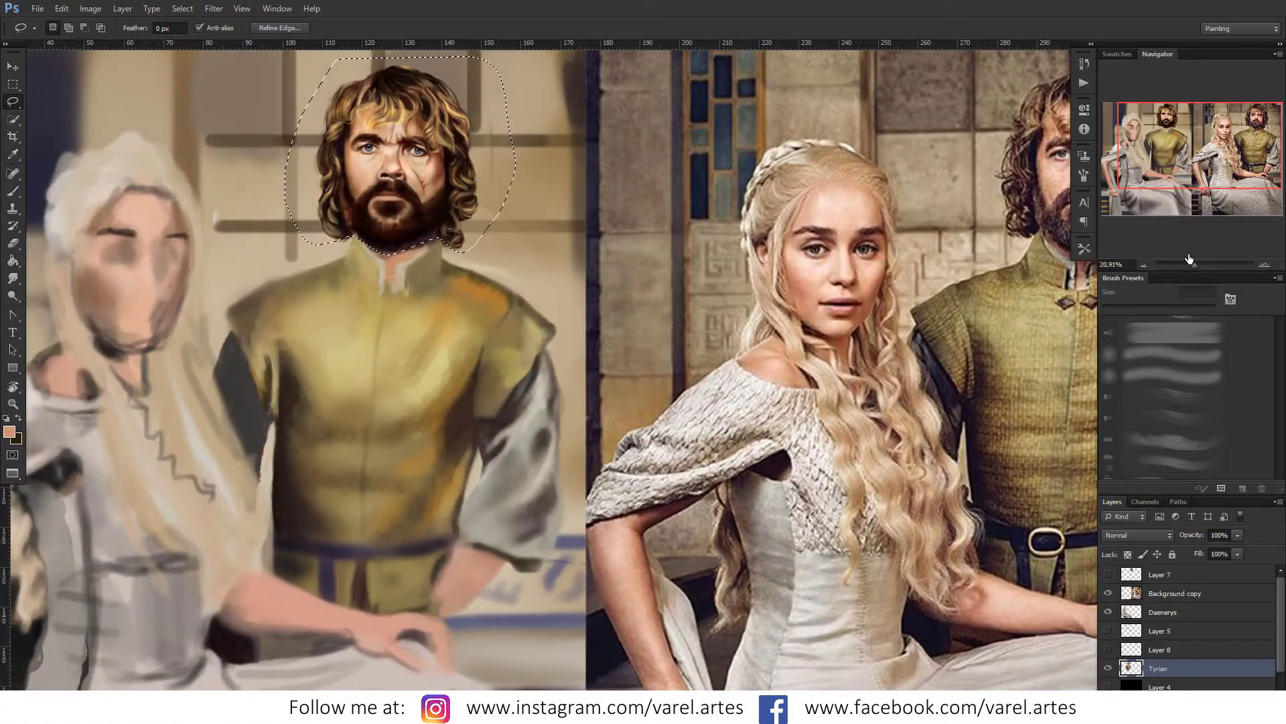
pyautogui.moveTo(1199, 265); pyautogui.dragTo(1192, 265)
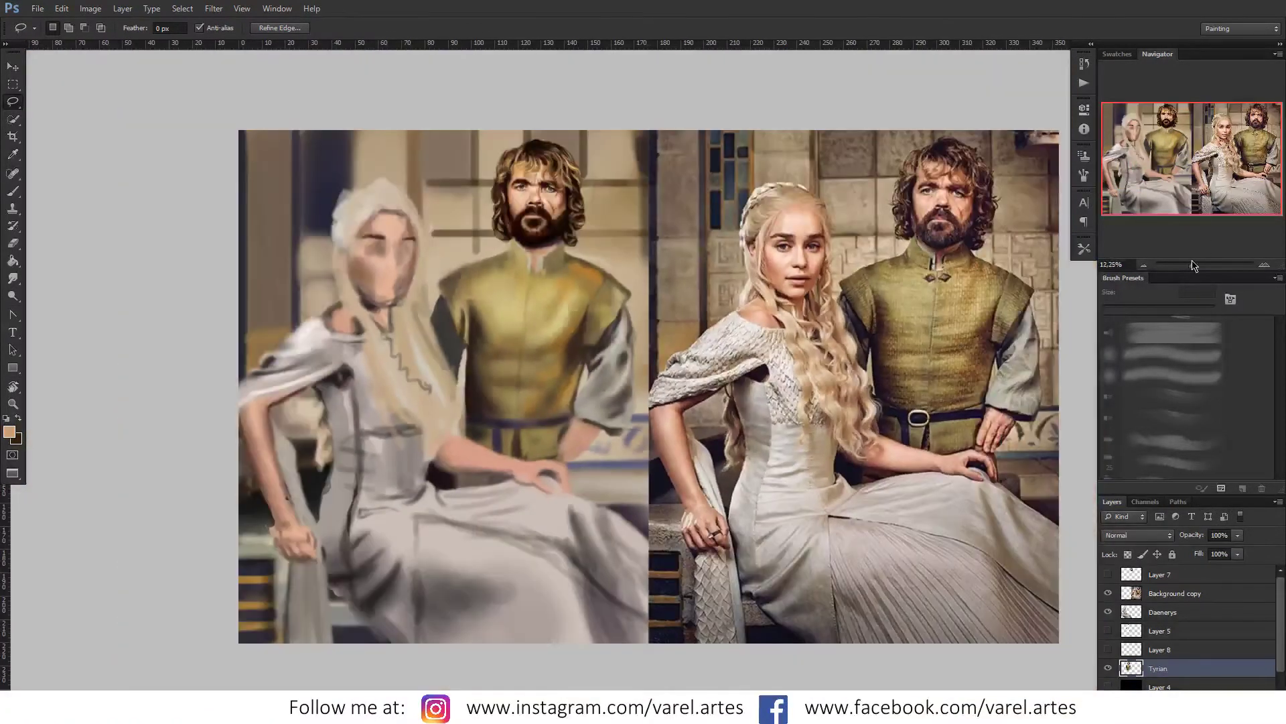
# Step: Reopen Curves and raise the RGB black point slightly to lift the shadows
pyautogui.click(91, 8)
pyautogui.moveTo(111, 42)
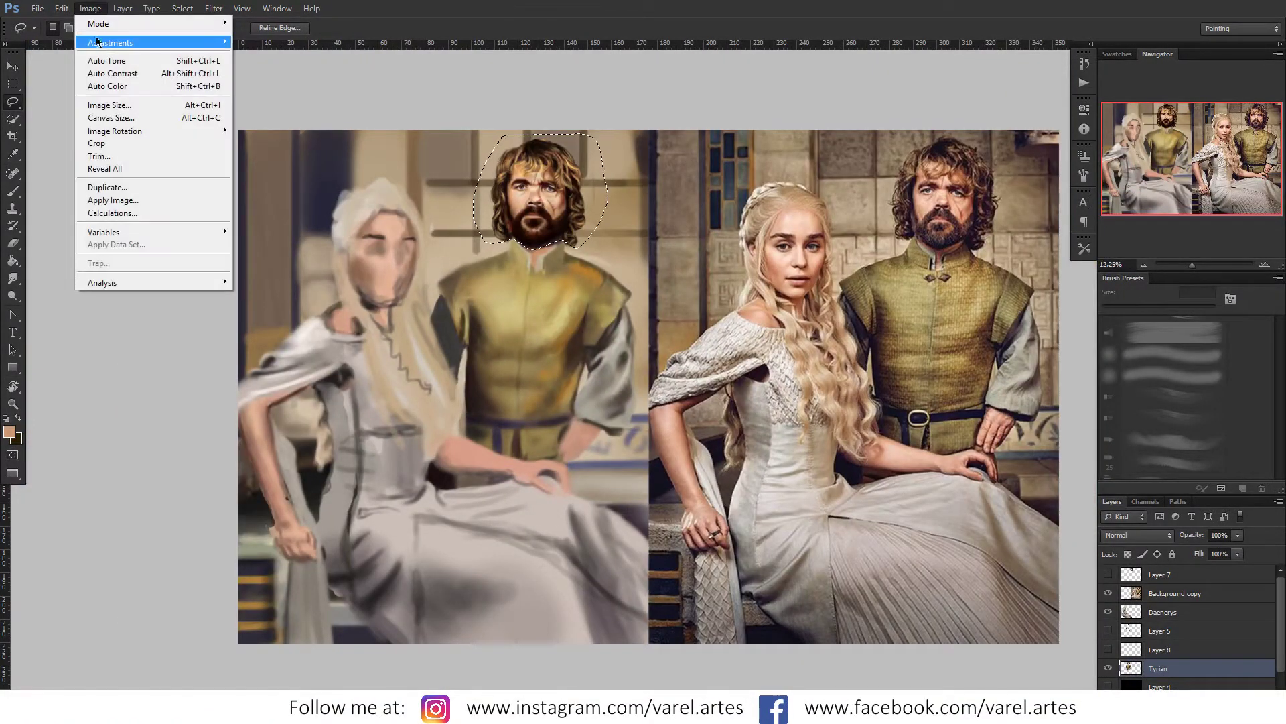
pyautogui.click(274, 67)
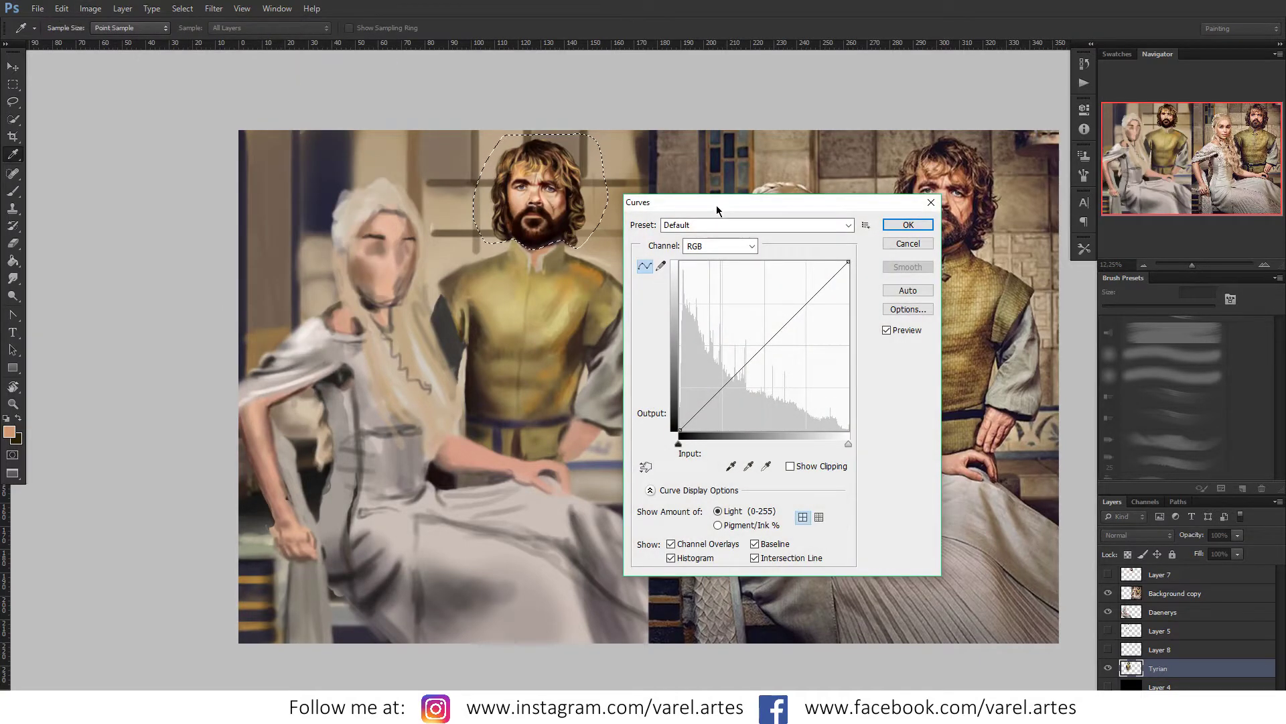
pyautogui.moveTo(717, 205); pyautogui.dragTo(564, 308)
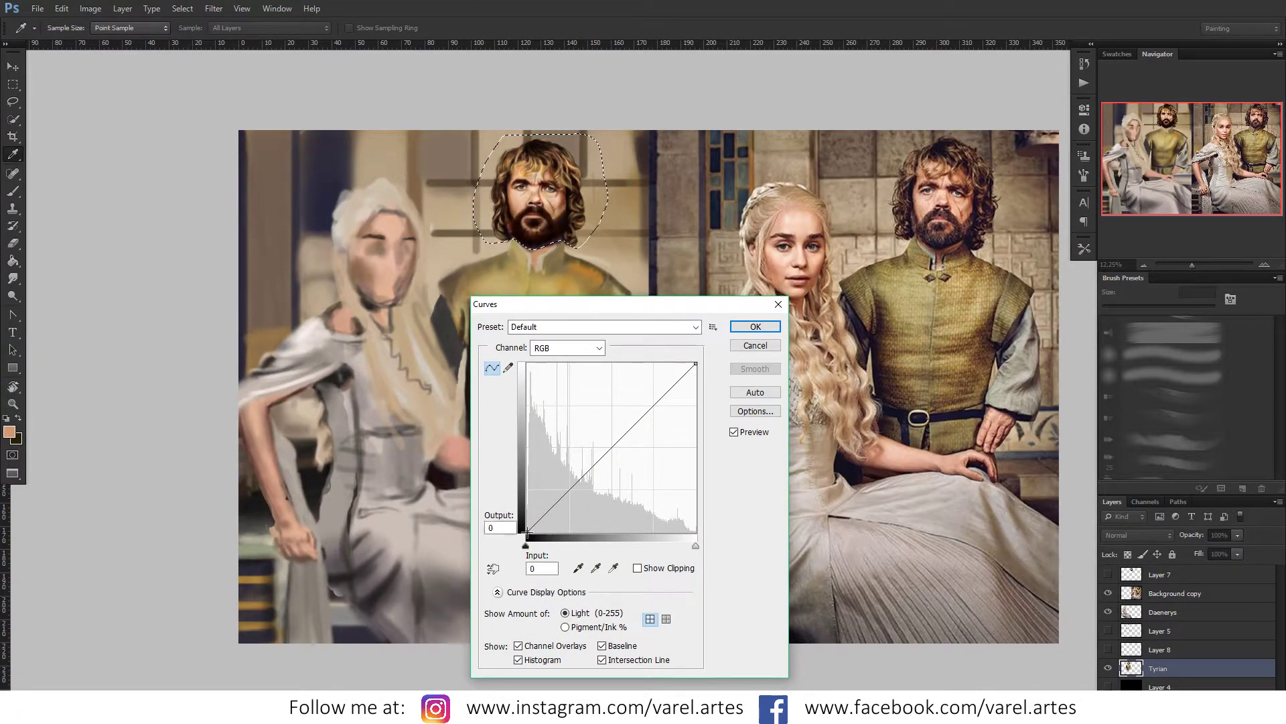
pyautogui.moveTo(526, 533); pyautogui.dragTo(528, 536)
pyautogui.moveTo(527, 536); pyautogui.dragTo(527, 535)
pyautogui.moveTo(575, 487); pyautogui.dragTo(575, 486)
pyautogui.moveTo(527, 531); pyautogui.dragTo(528, 525)
pyautogui.moveTo(570, 488); pyautogui.dragTo(566, 495)
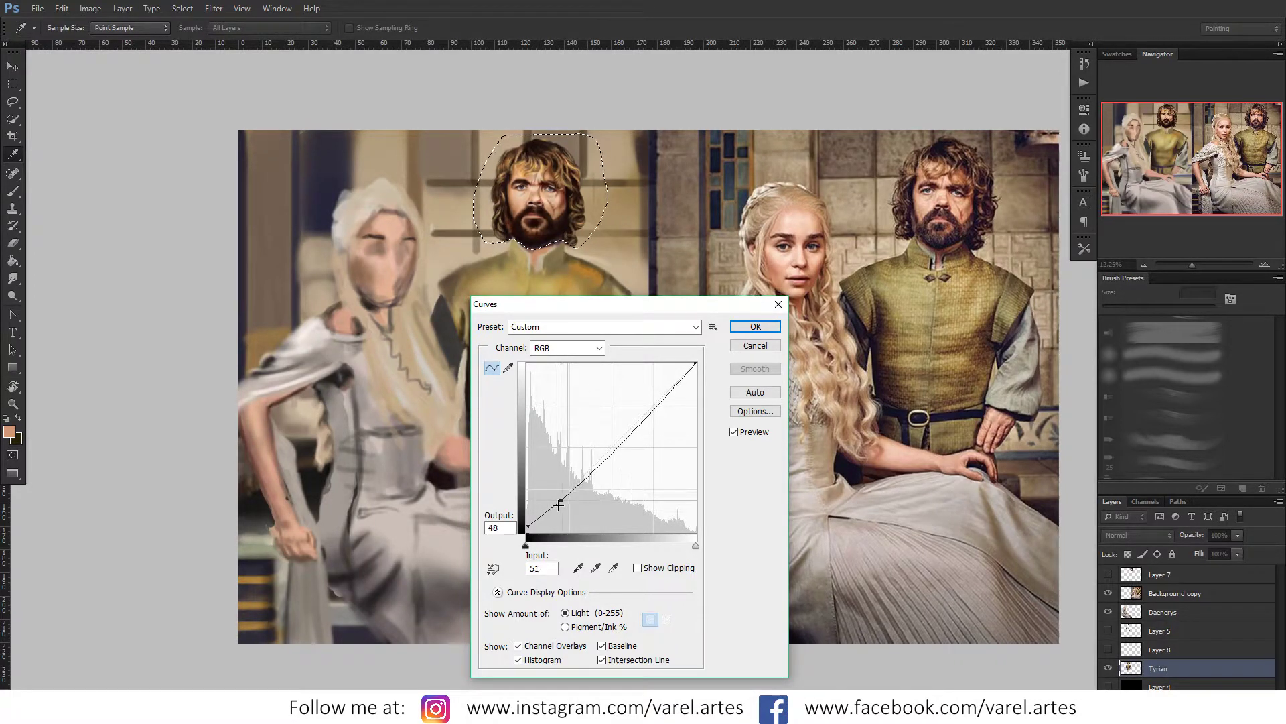
pyautogui.moveTo(632, 429); pyautogui.dragTo(631, 424)
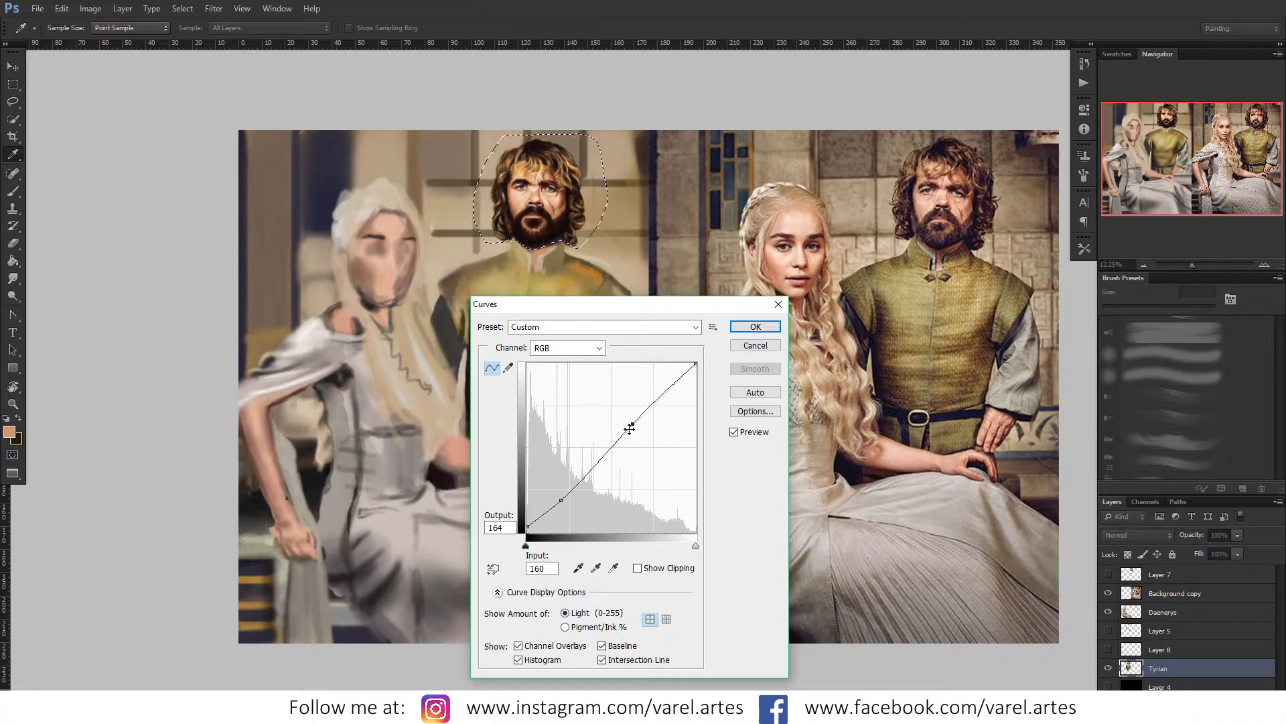
pyautogui.moveTo(695, 365); pyautogui.dragTo(698, 380)
pyautogui.moveTo(692, 378); pyautogui.dragTo(636, 452)
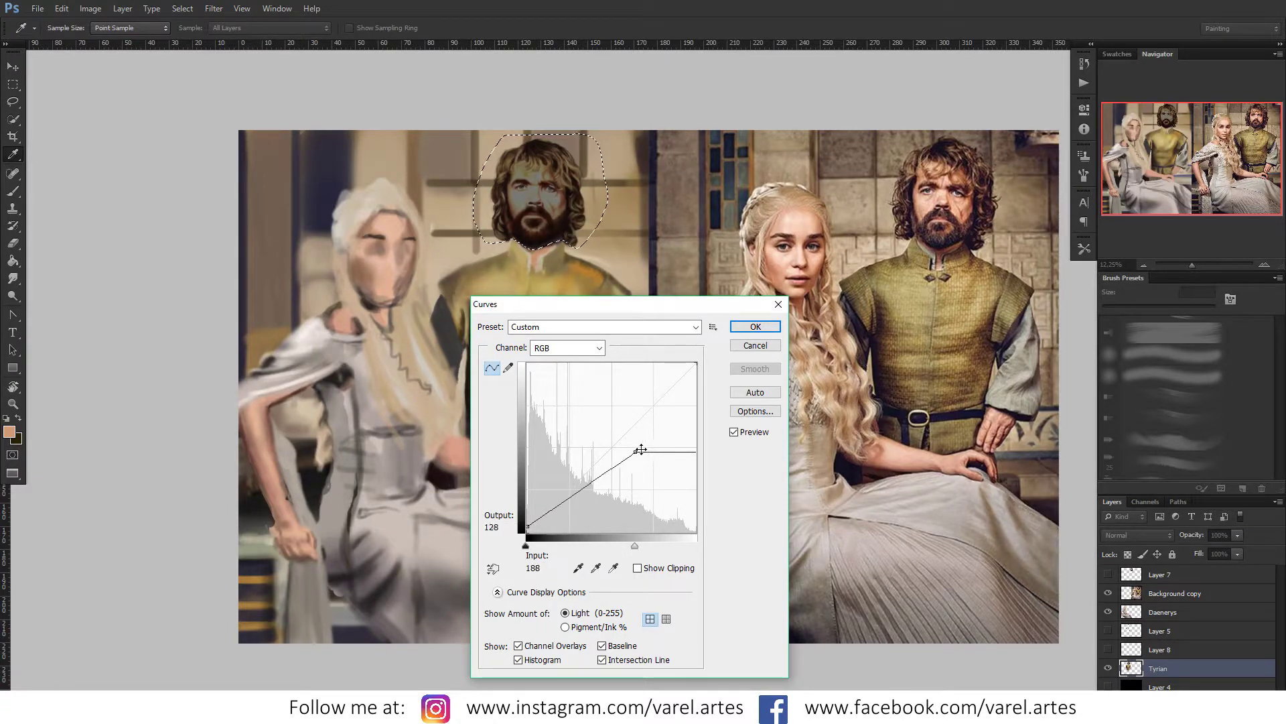
pyautogui.moveTo(635, 452); pyautogui.dragTo(696, 364)
pyautogui.click(528, 530)
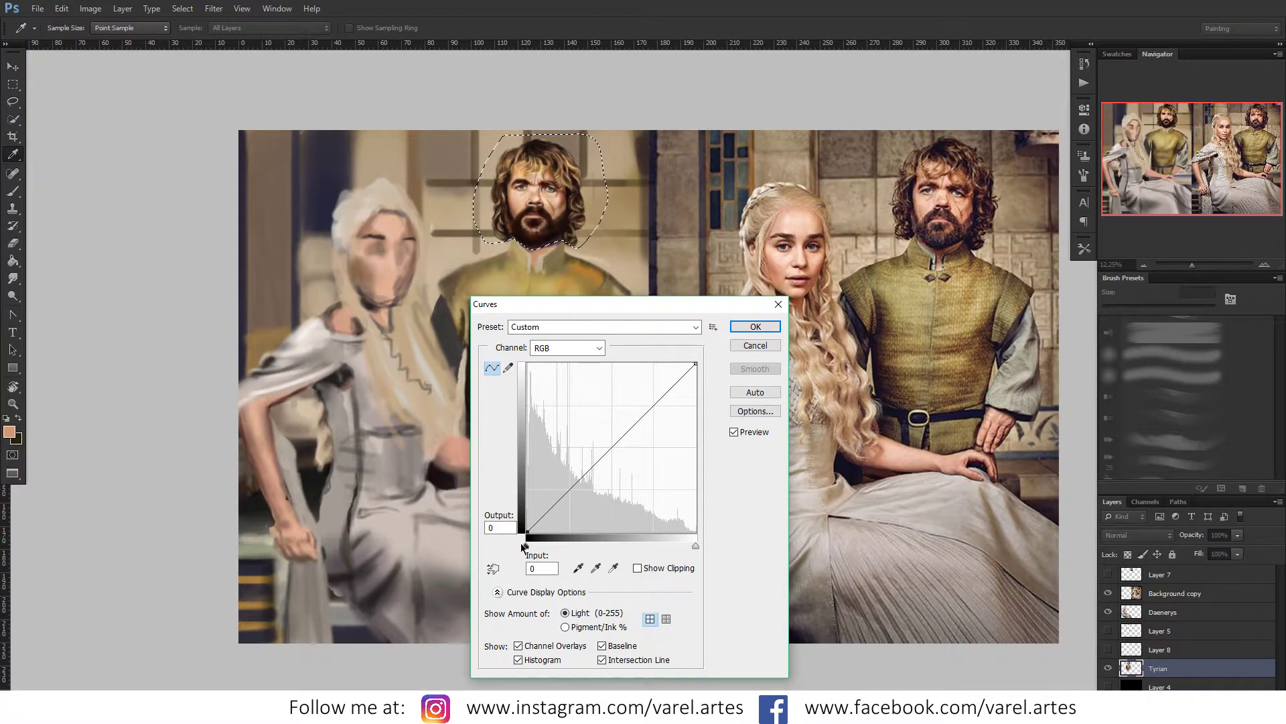
pyautogui.moveTo(527, 530)
pyautogui.mouseDown()
pyautogui.moveTo(526, 517)
pyautogui.moveTo(526, 530)
pyautogui.mouseUp()
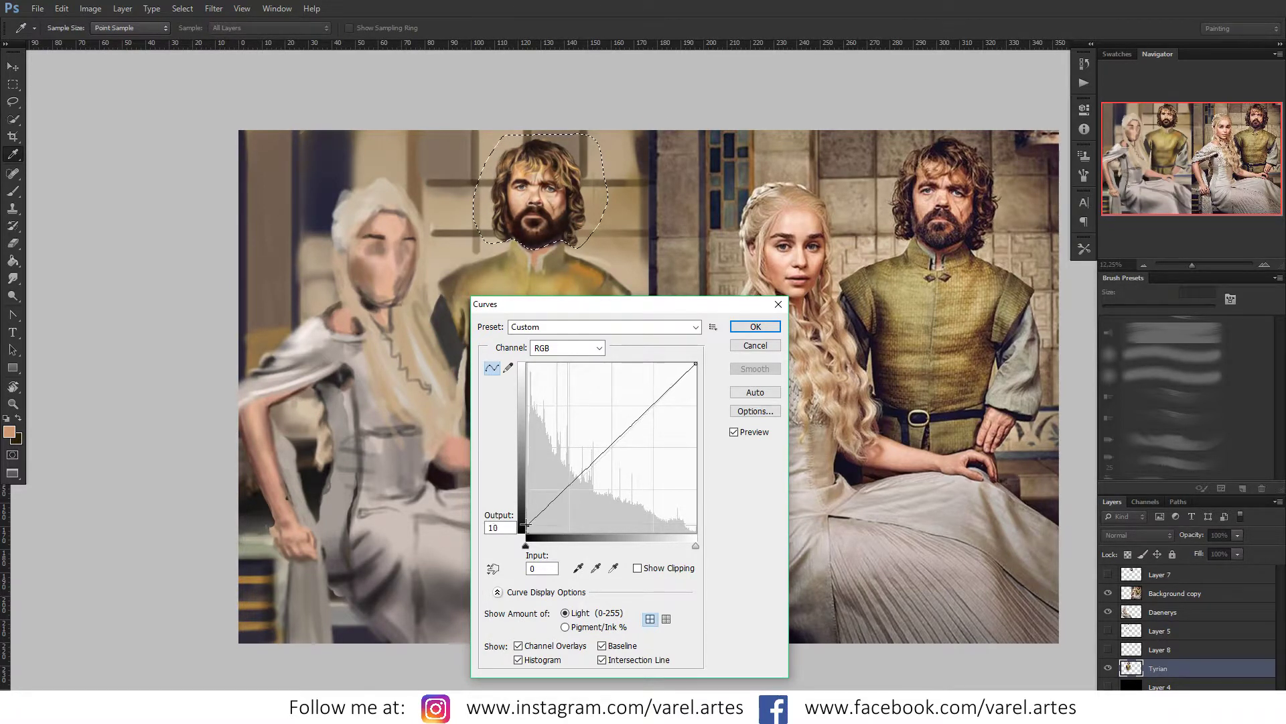
# Step: Raise a Red-channel curve point to warm the shadows and midtones
pyautogui.click(569, 348)
pyautogui.click(570, 372)
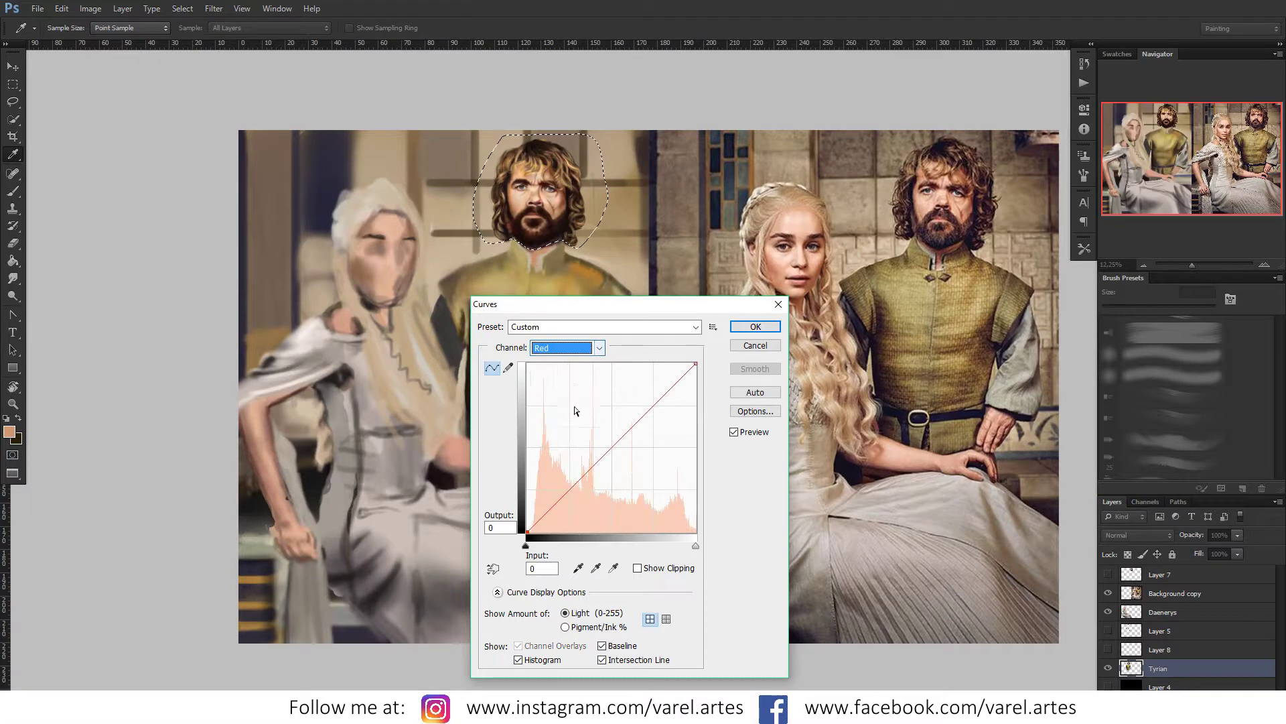
pyautogui.click(568, 496)
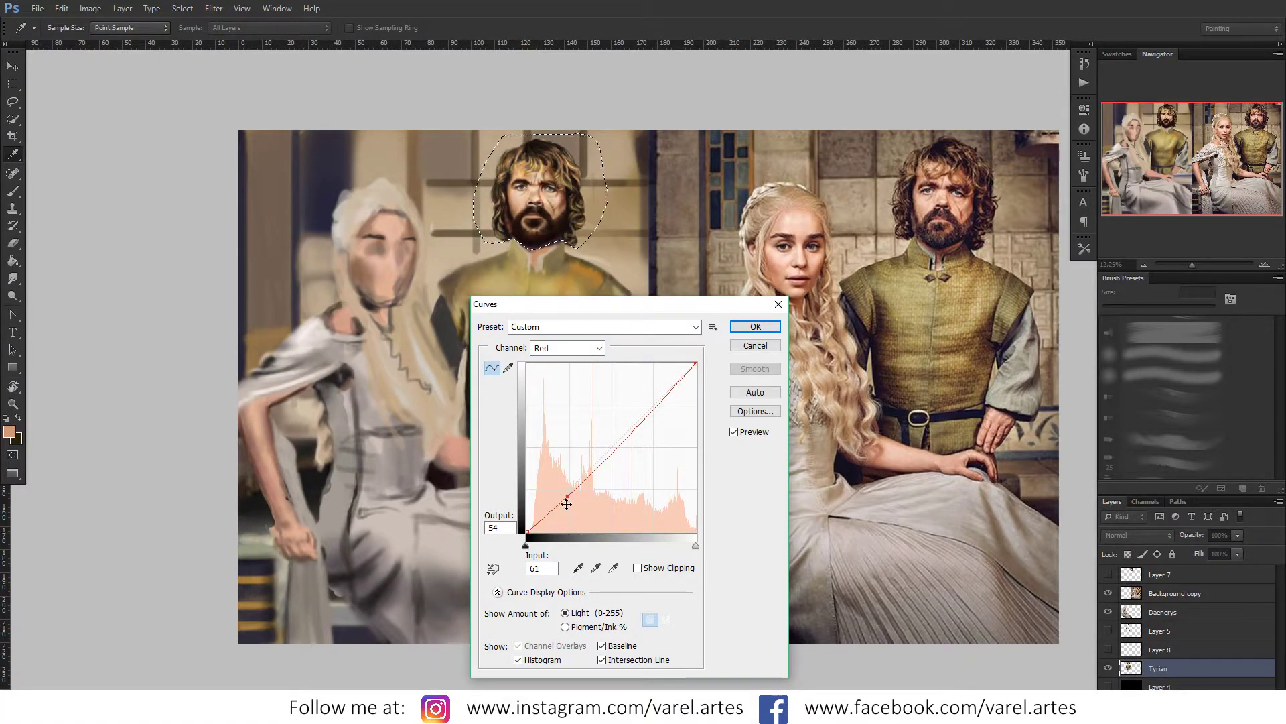
pyautogui.moveTo(572, 497); pyautogui.dragTo(608, 444)
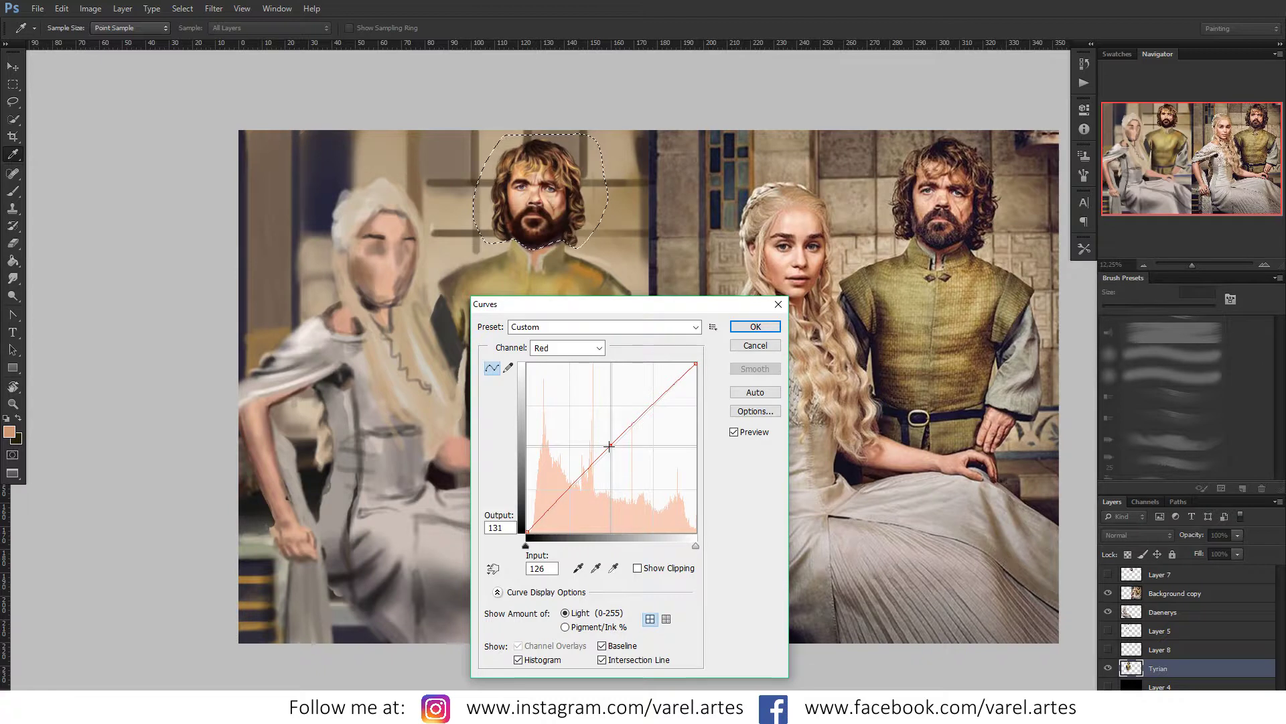
pyautogui.moveTo(608, 444); pyautogui.dragTo(610, 445)
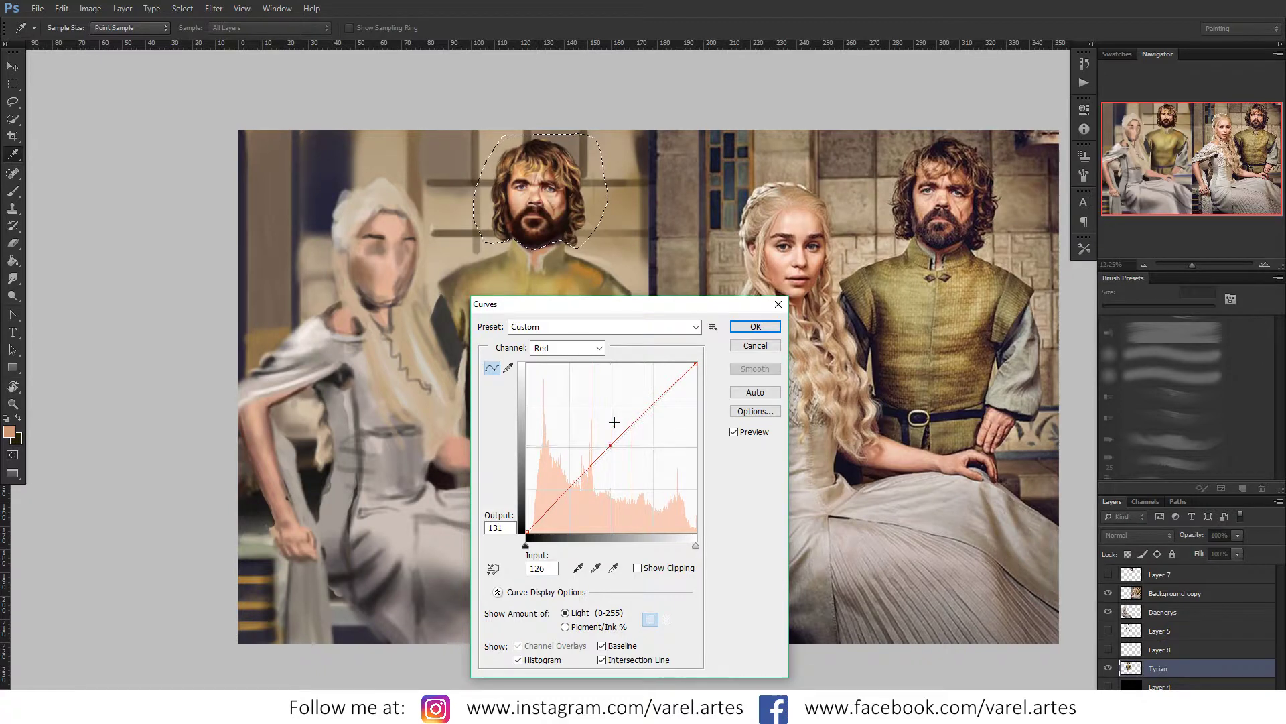
# Step: Nudge the Blue-channel midpoint up slightly and apply the Curves adjustment
pyautogui.click(584, 349)
pyautogui.click(578, 384)
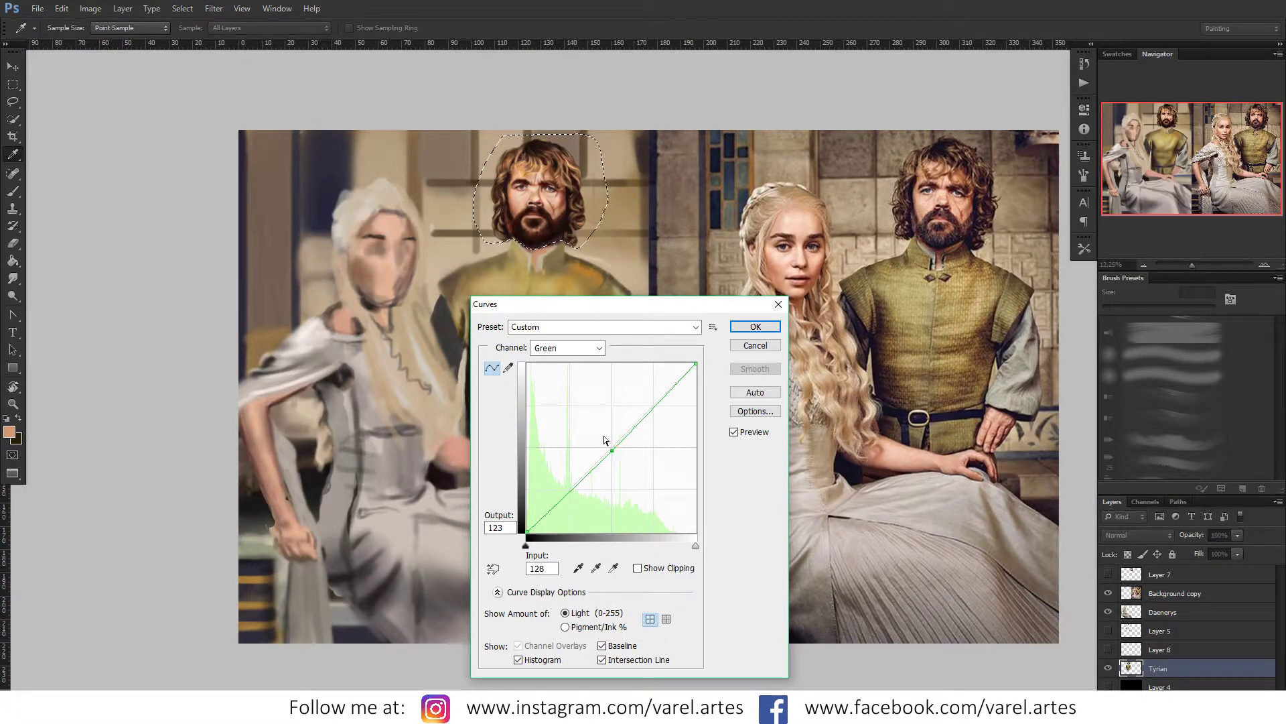
pyautogui.click(581, 348)
pyautogui.click(577, 391)
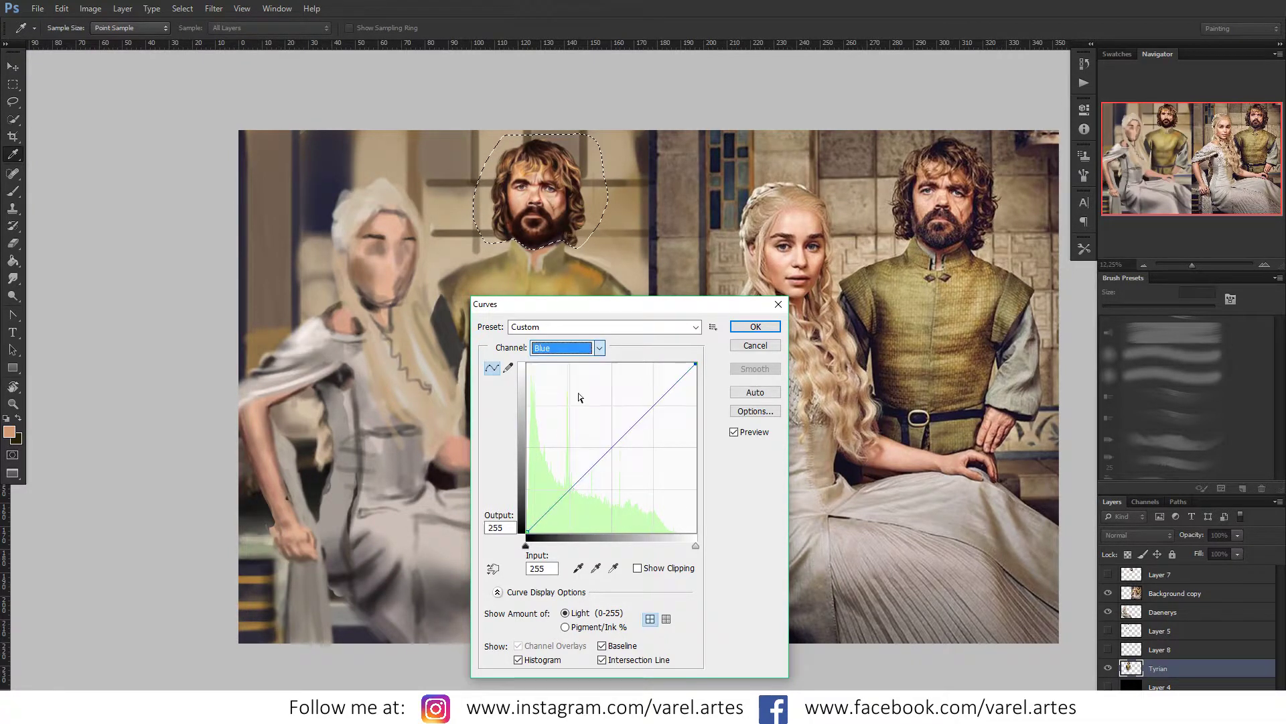
pyautogui.click(607, 453)
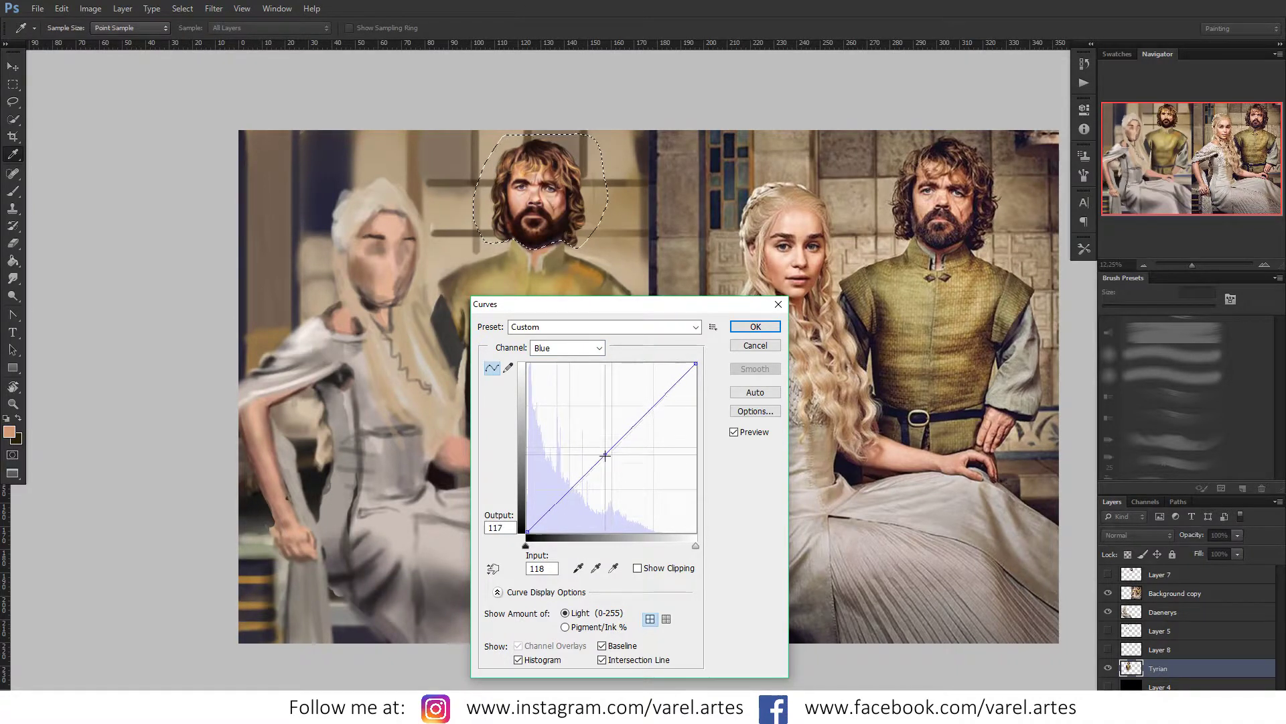
pyautogui.moveTo(605, 455); pyautogui.dragTo(608, 453)
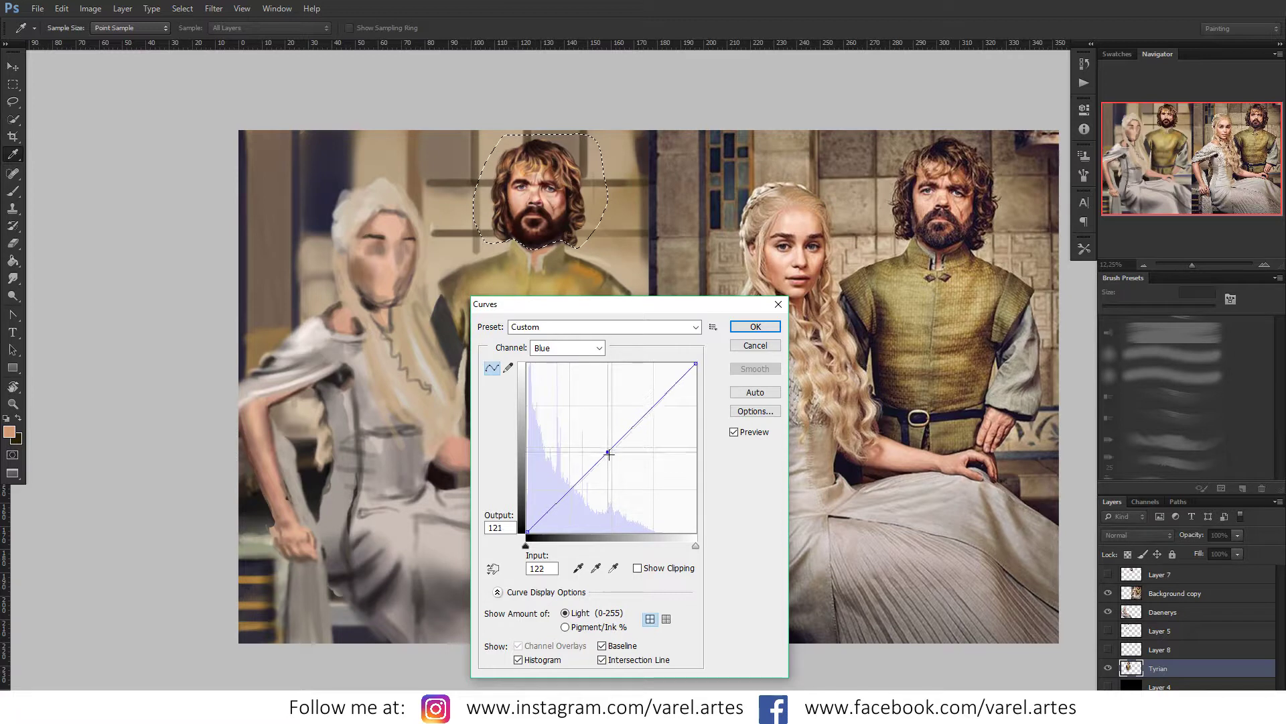
pyautogui.click(610, 456)
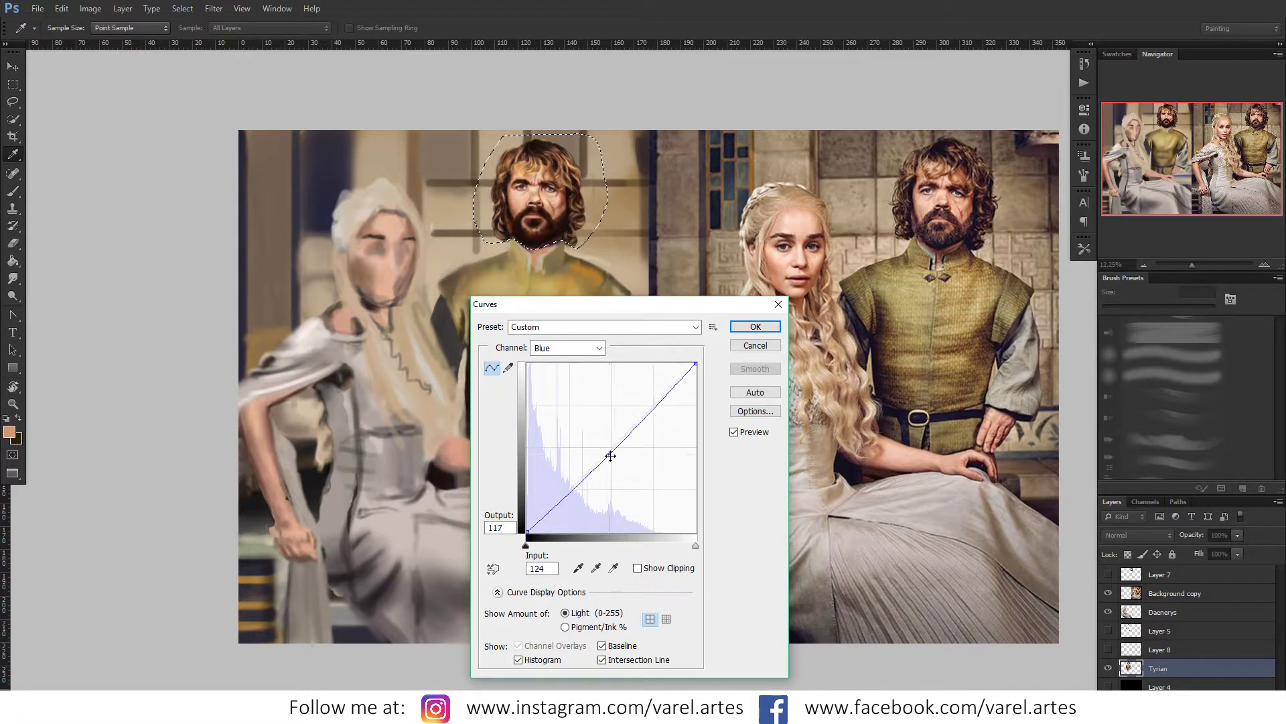
pyautogui.moveTo(609, 455); pyautogui.dragTo(610, 454)
pyautogui.click(756, 327)
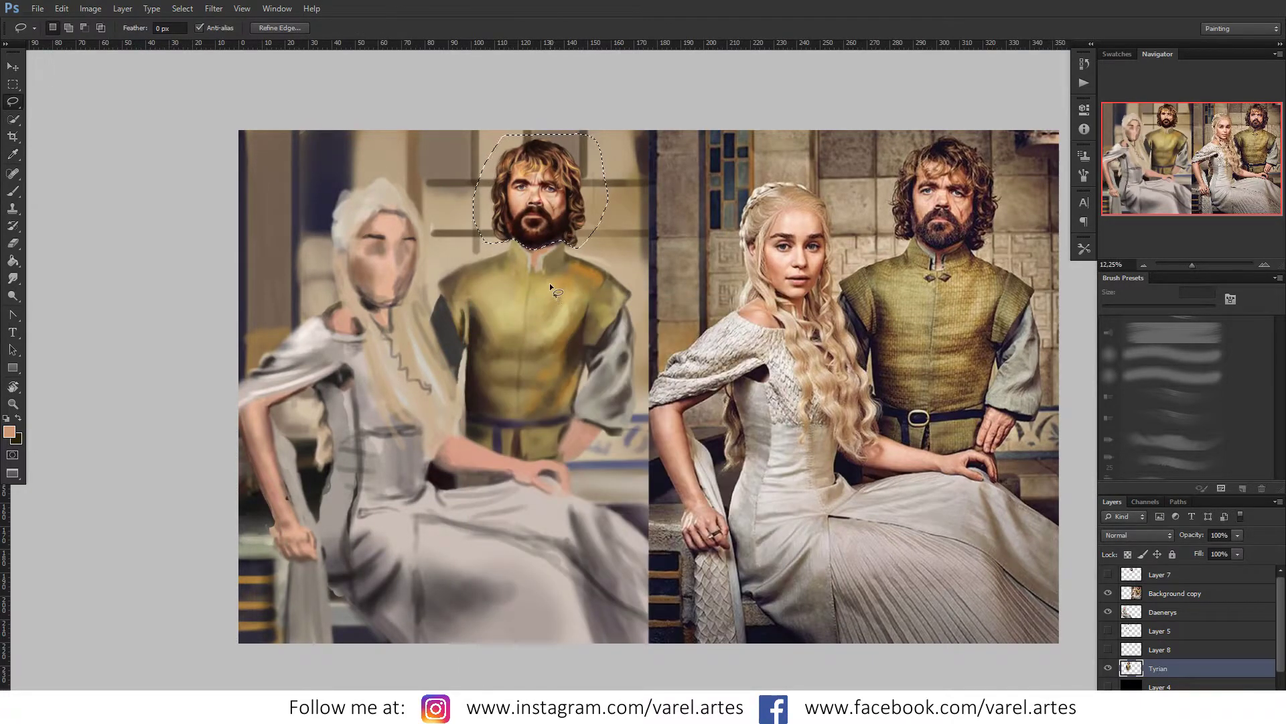
# Step: Deselect the head and set the brush to about 52 px
pyautogui.hotkey('ctrl', 'd')
pyautogui.press('b')
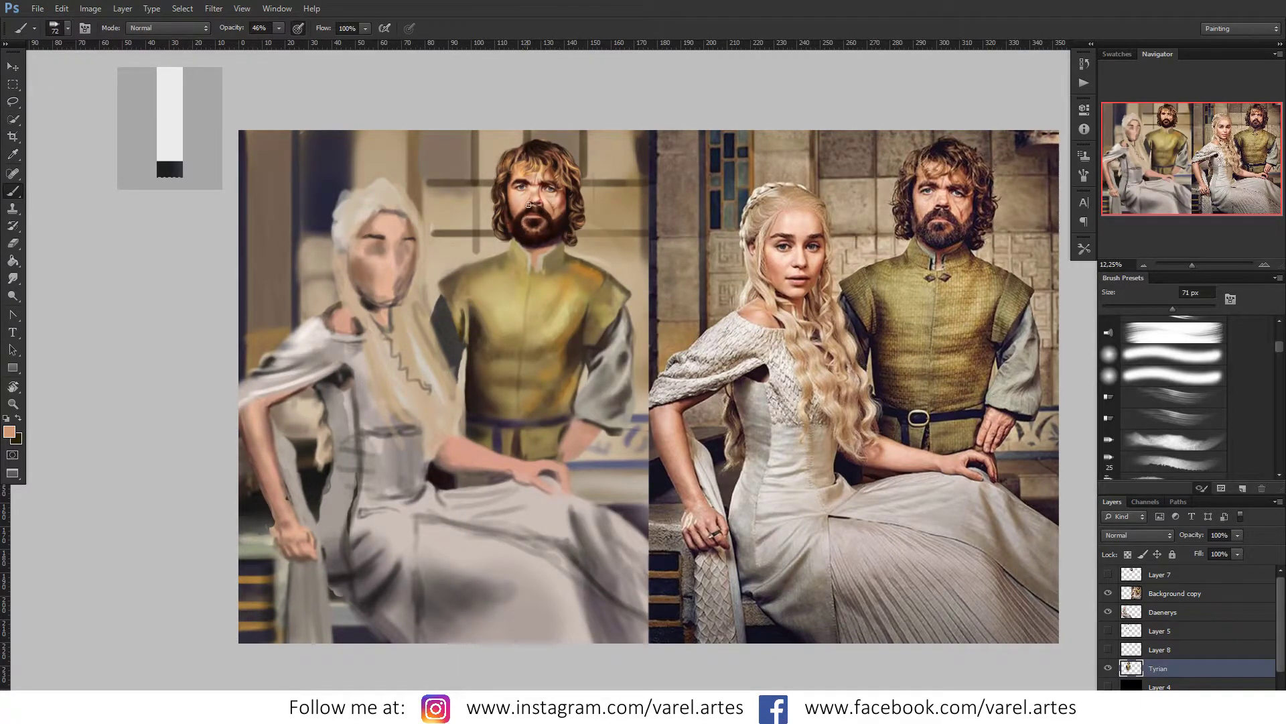
pyautogui.press(']')
pyautogui.press(']')
pyautogui.press(']')
pyautogui.moveTo(535, 204); pyautogui.dragTo(529, 216)
pyautogui.scroll(10, 537, 216)
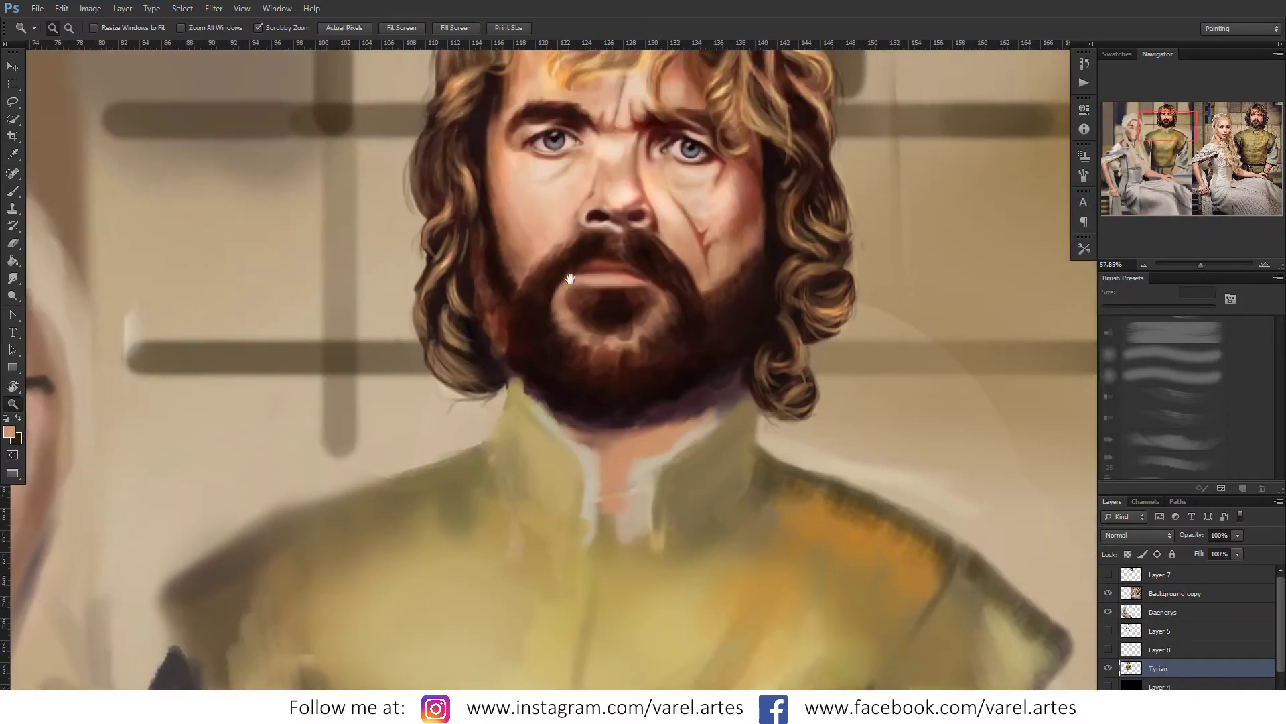
pyautogui.moveTo(524, 237); pyautogui.dragTo(499, 237)
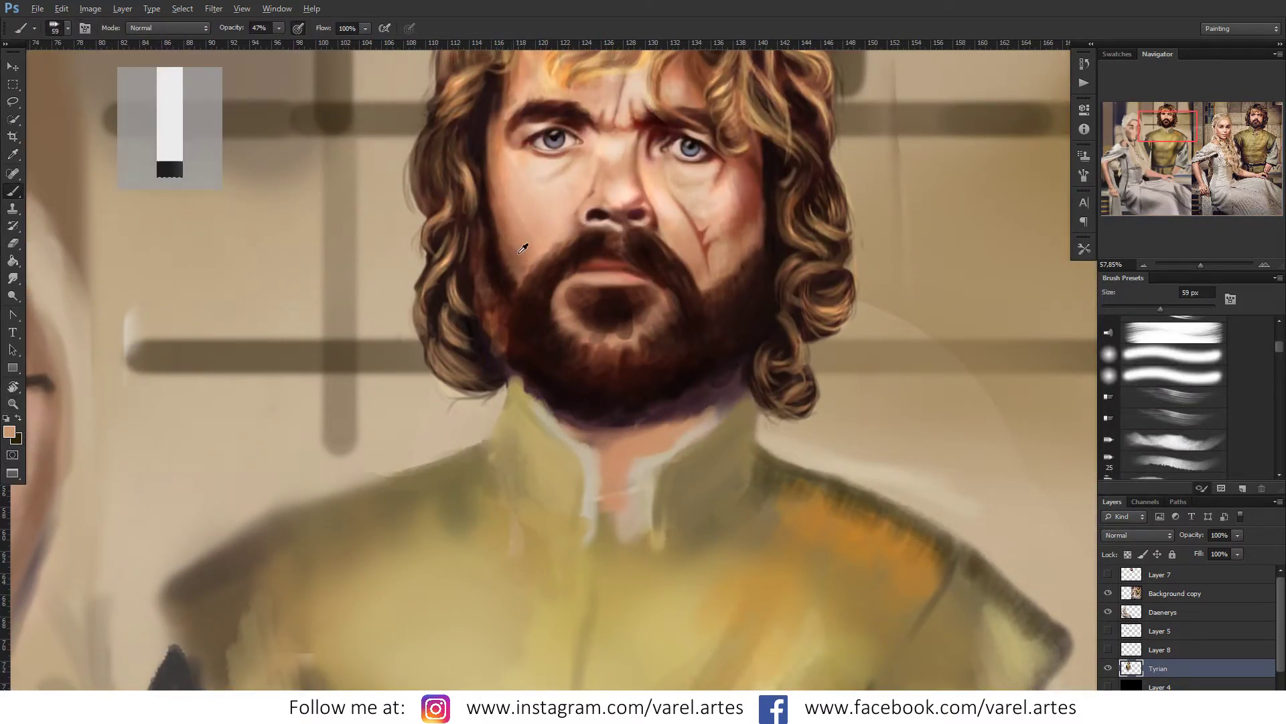
# Step: Darken and extend the upper beard edge near the cheek in the beard's dark brown
pyautogui.keyDown('alt'); pyautogui.click(518, 257); pyautogui.keyUp('alt')
pyautogui.moveTo(518, 257); pyautogui.dragTo(561, 209)
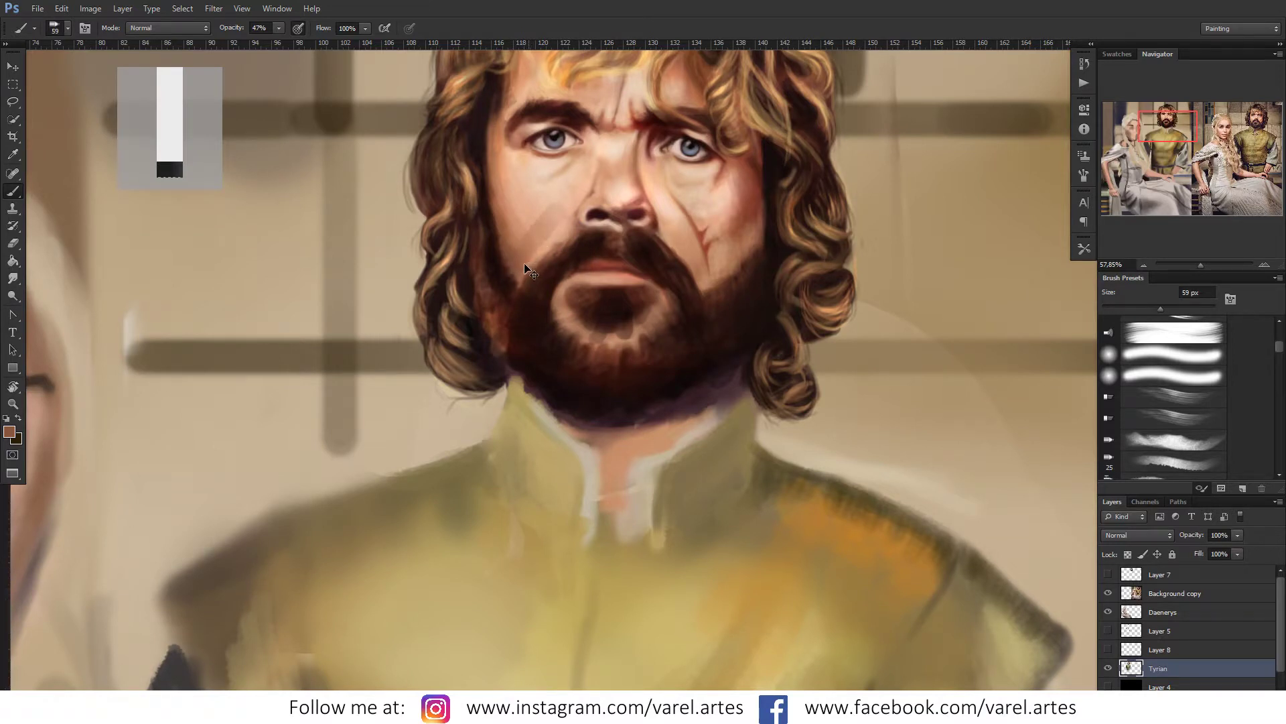
pyautogui.hotkey('ctrl', 'z')
pyautogui.moveTo(509, 267); pyautogui.dragTo(528, 241)
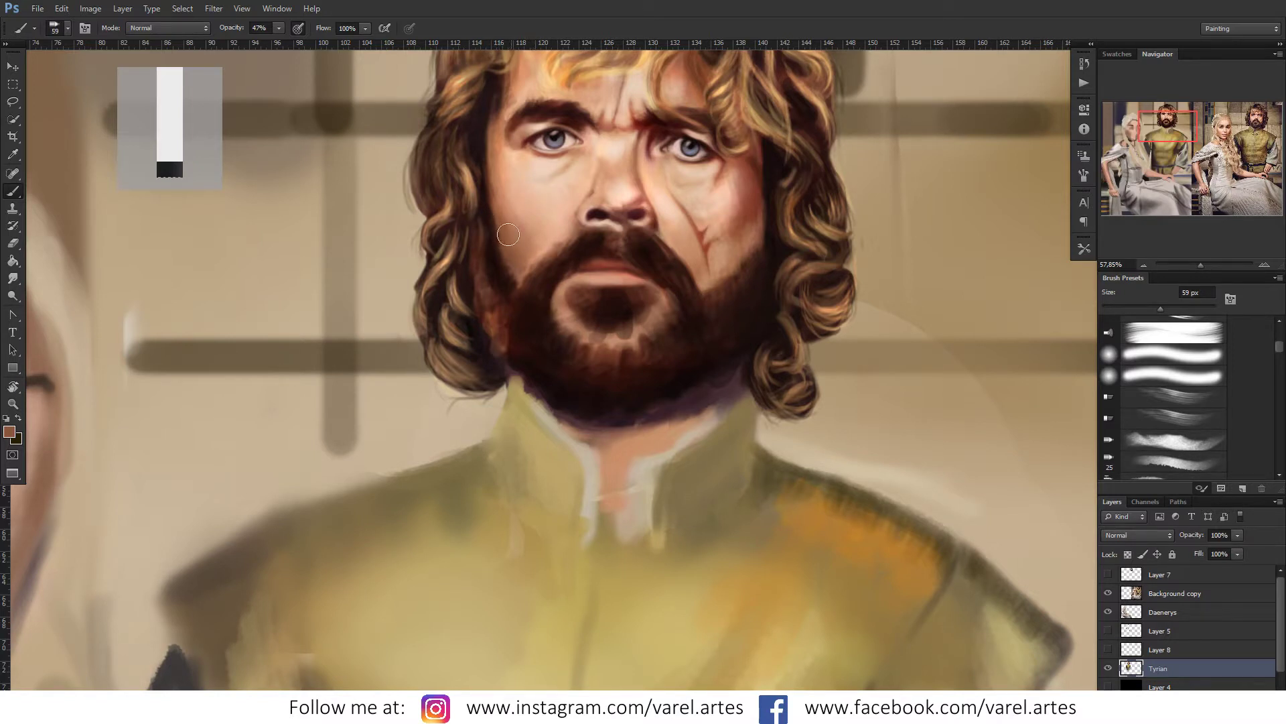
pyautogui.moveTo(520, 241); pyautogui.dragTo(499, 264)
# Step: Touch up the cheek scar with a 7 px brush, then zoom out to frame both figures
pyautogui.moveTo(615, 254); pyautogui.dragTo(545, 254)
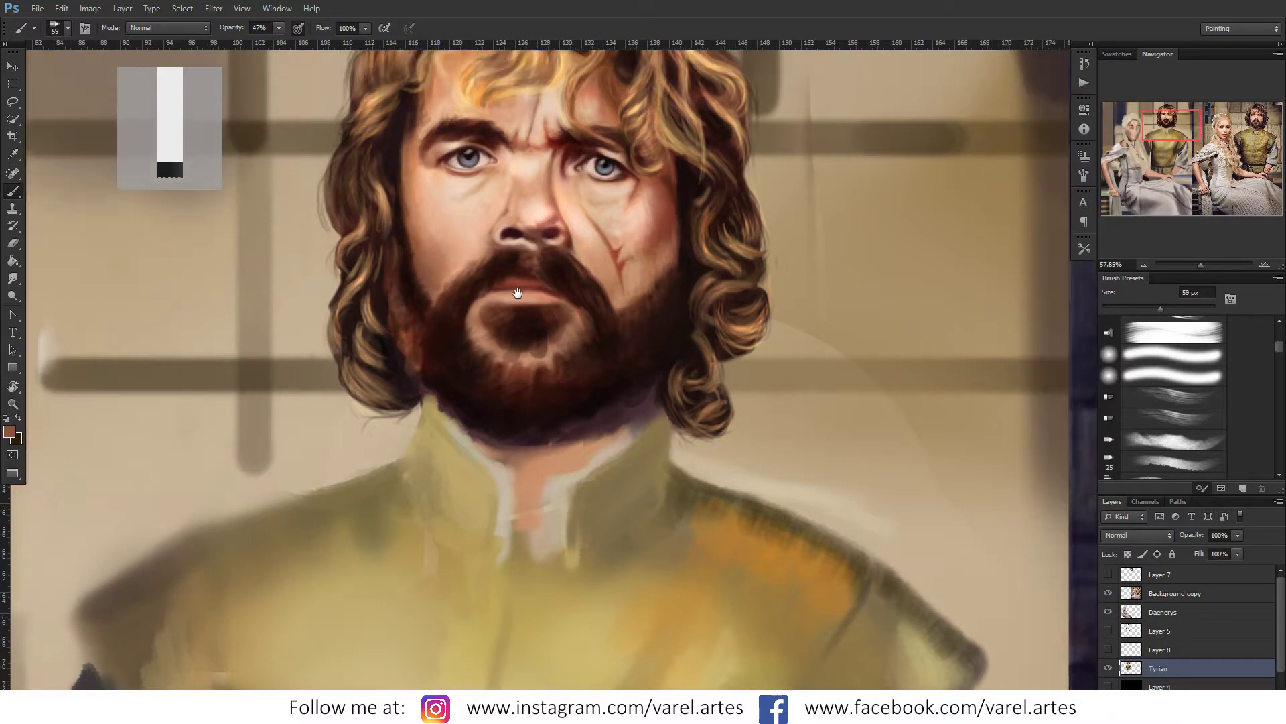
pyautogui.click(682, 265)
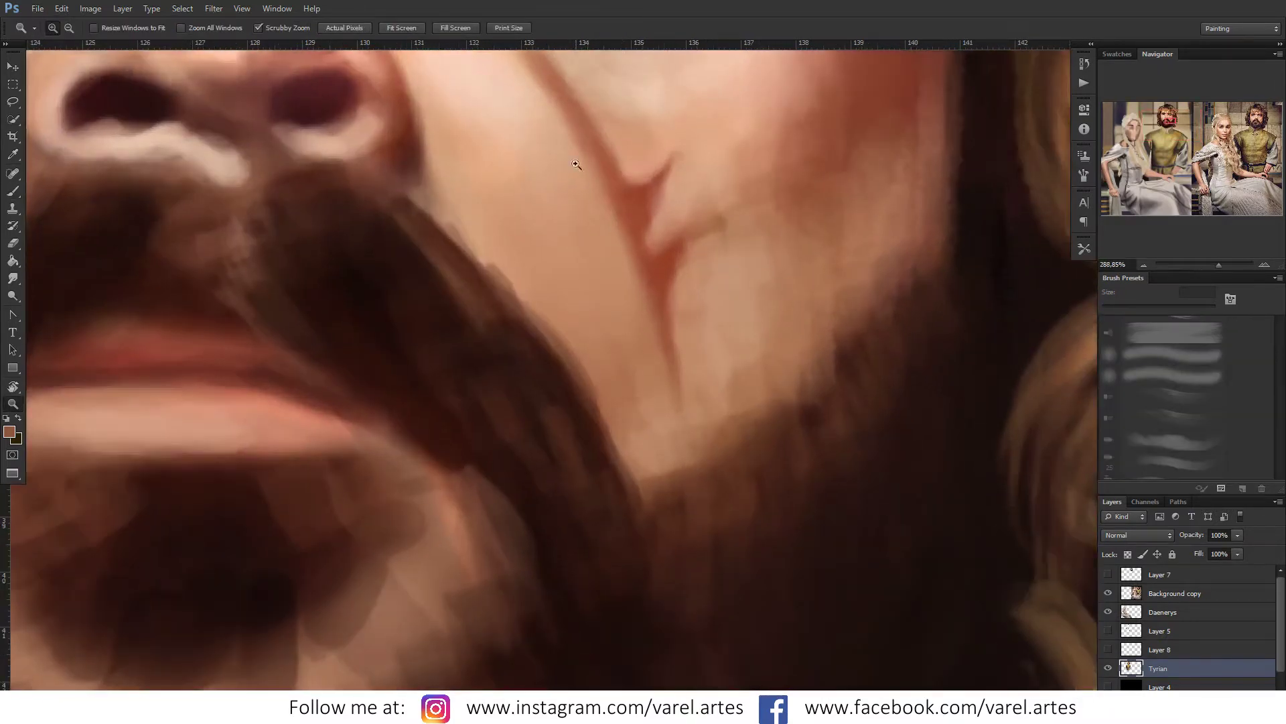
pyautogui.press('b')
pyautogui.moveTo(650, 194)
pyautogui.mouseDown()
pyautogui.moveTo(693, 150)
pyautogui.moveTo(609, 203)
pyautogui.mouseUp()
pyautogui.press('z')
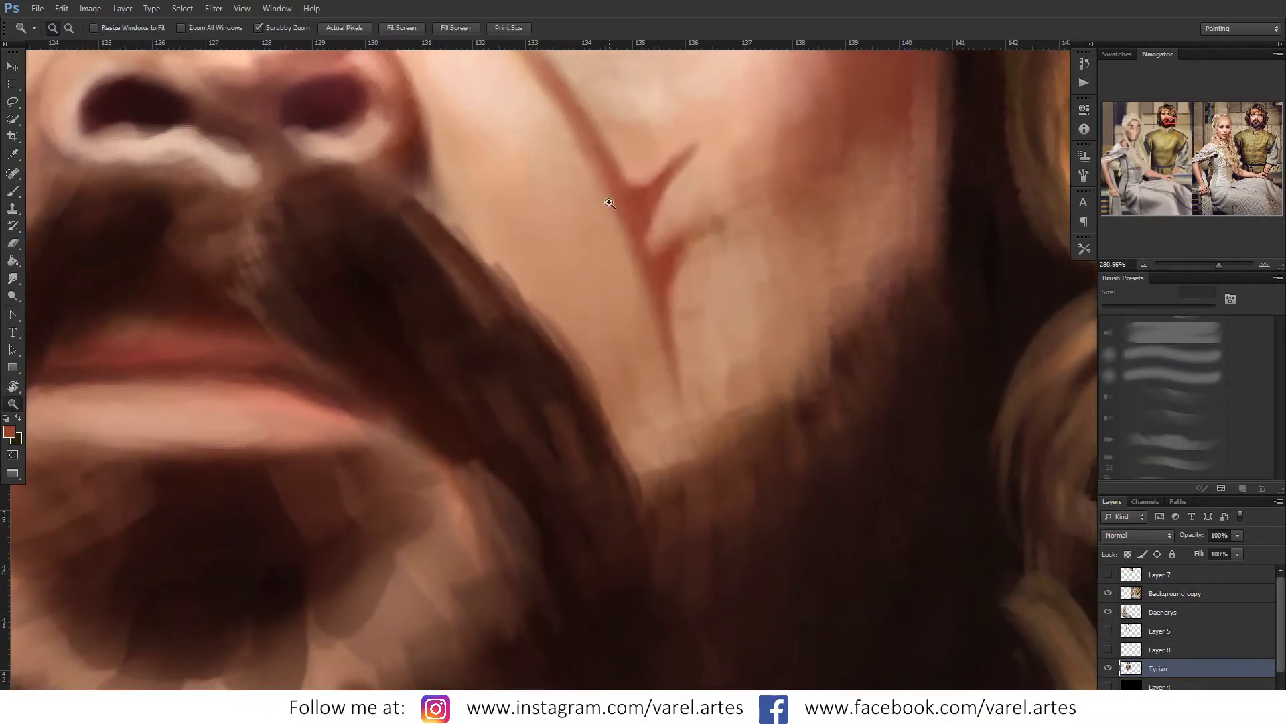
pyautogui.keyDown('alt'); pyautogui.click(714, 281); pyautogui.keyUp('alt')
pyautogui.press('b')
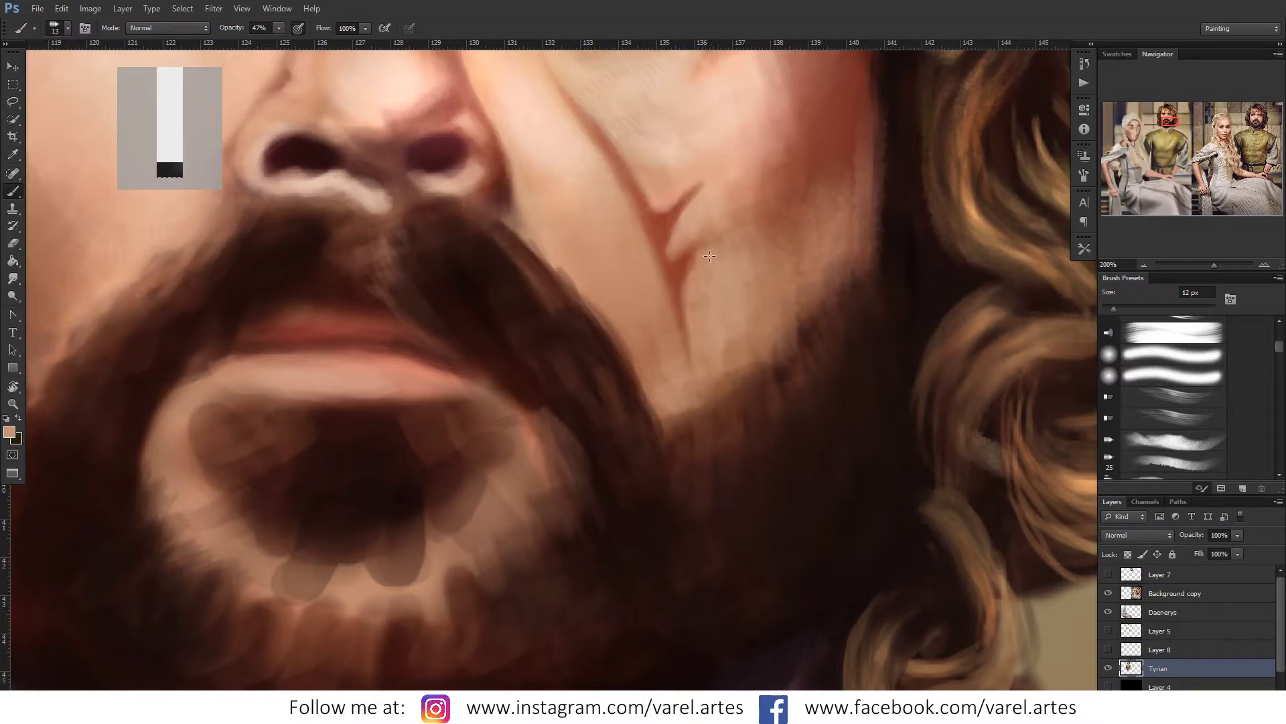
pyautogui.press('z')
pyautogui.moveTo(719, 244); pyautogui.dragTo(603, 255)
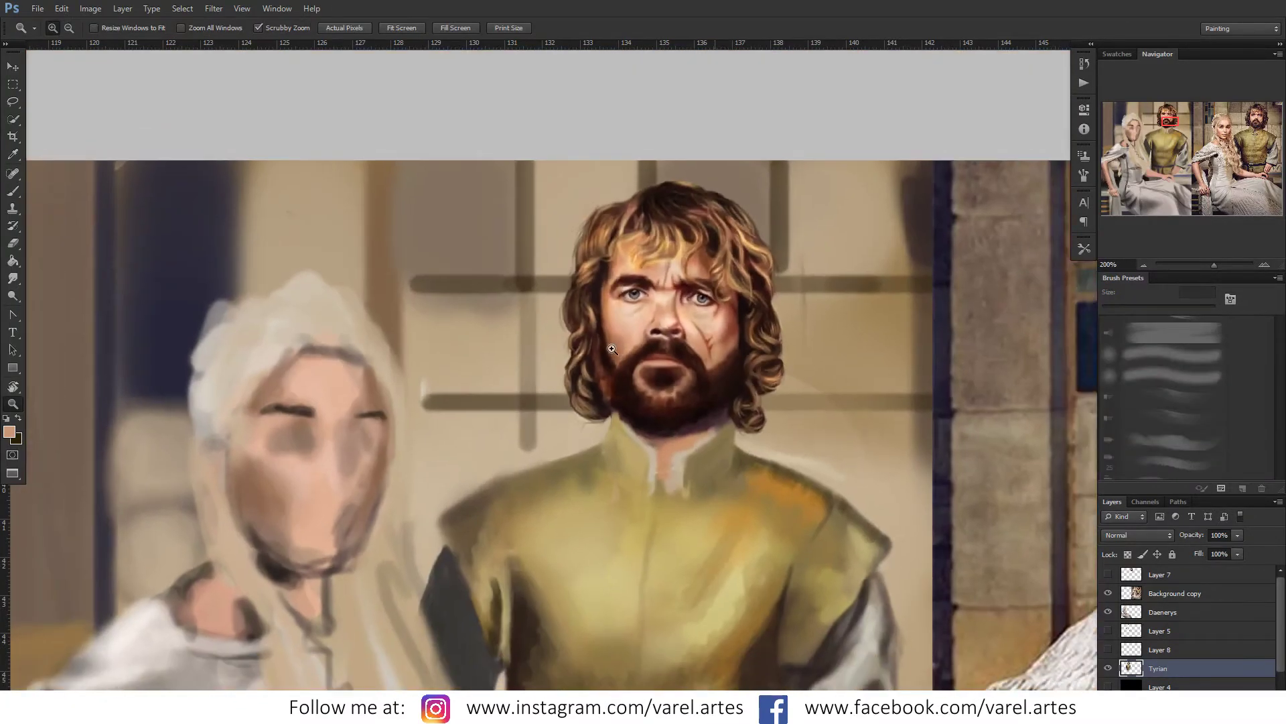
pyautogui.moveTo(670, 375)
pyautogui.mouseDown()
pyautogui.moveTo(438, 367)
pyautogui.moveTo(557, 410)
pyautogui.mouseUp()
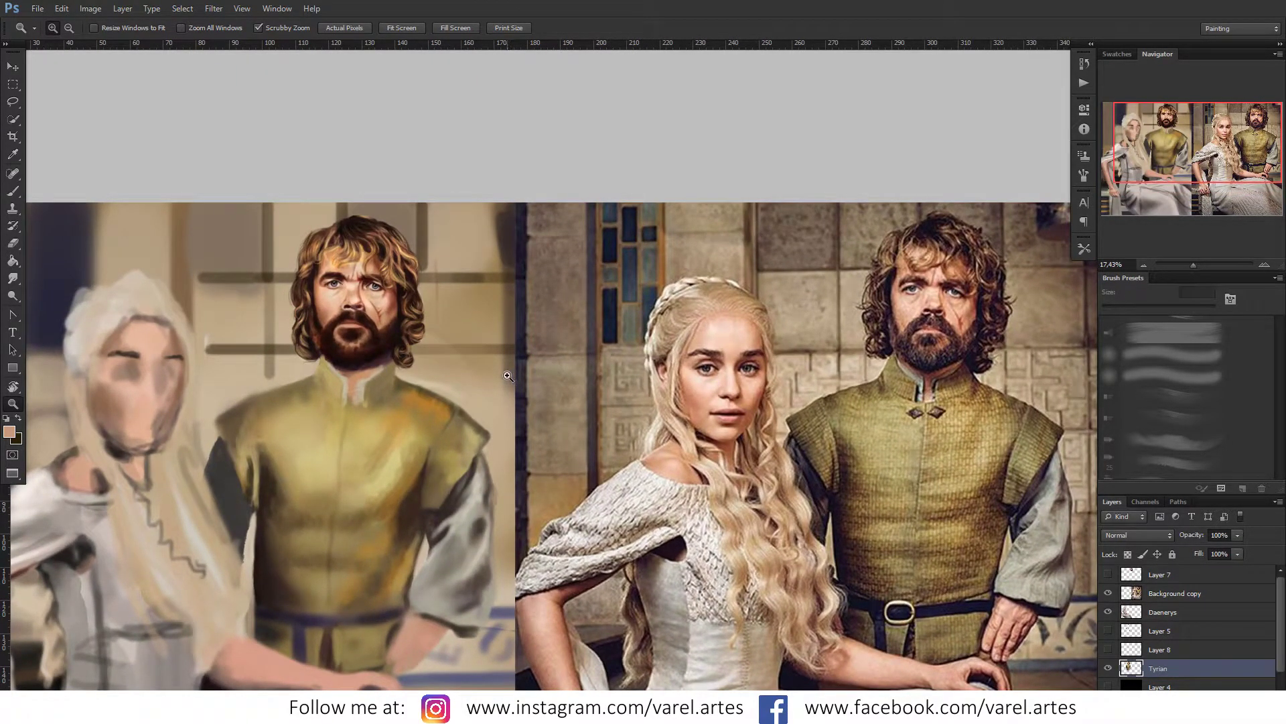
# Step: Open Liquify on the Tyrion layer, zoomed on his head with the reference visible
pyautogui.click(214, 8)
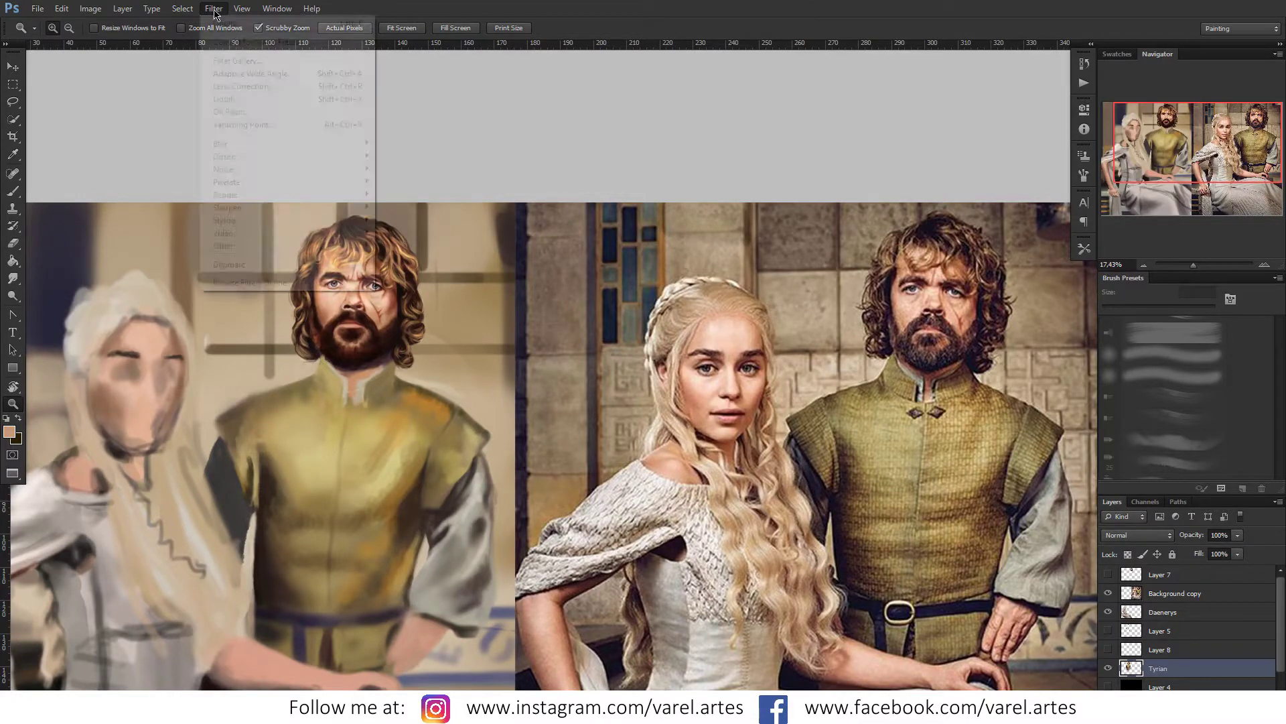
pyautogui.click(241, 102)
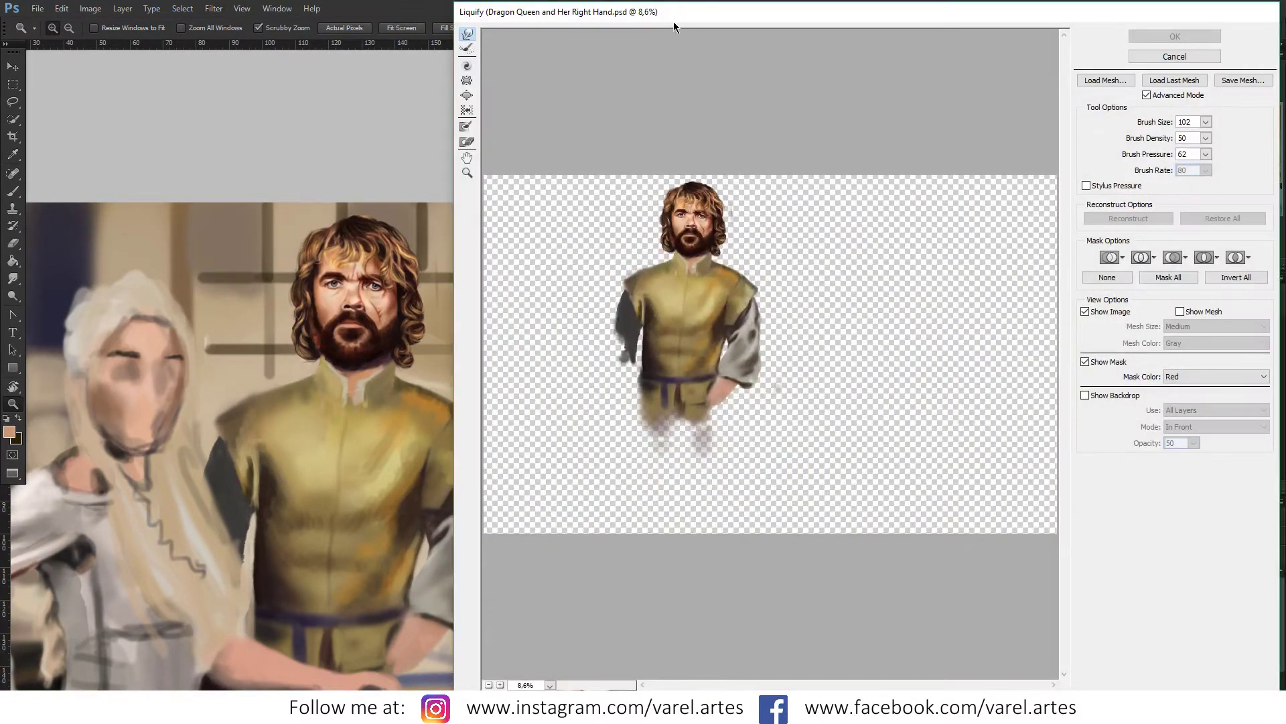
pyautogui.moveTo(673, 21); pyautogui.dragTo(331, 82)
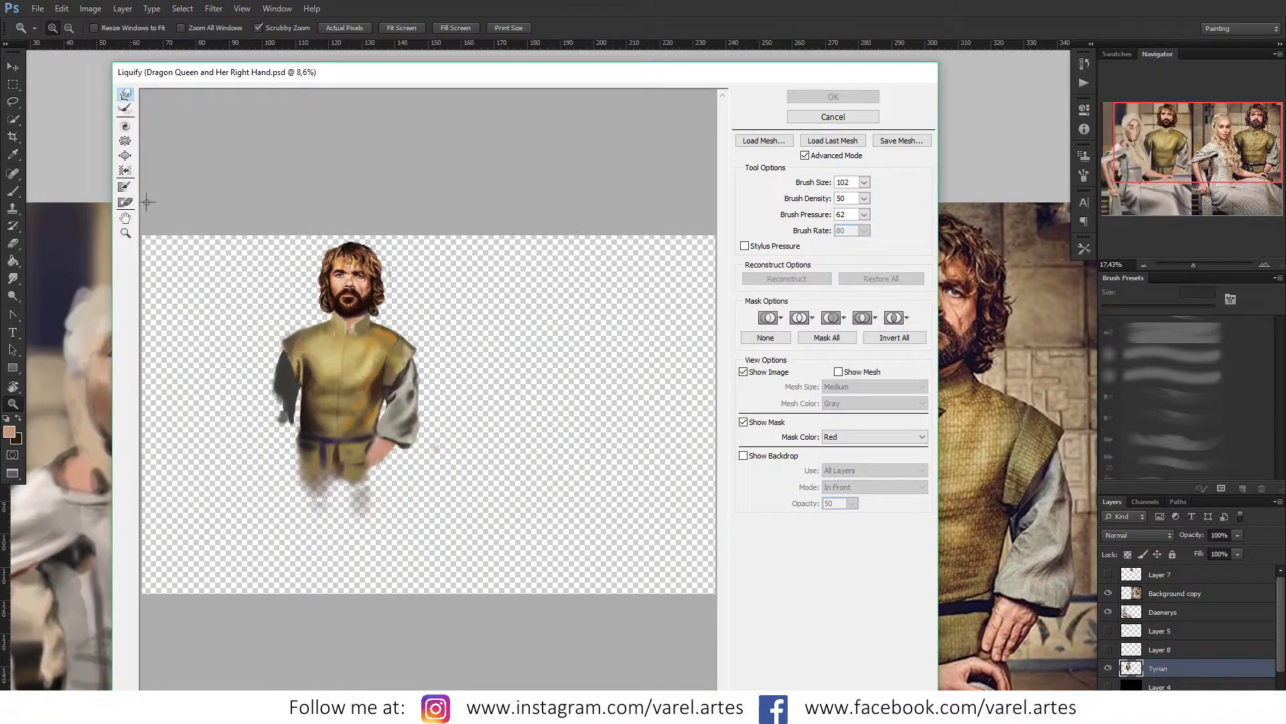
pyautogui.click(125, 234)
pyautogui.press('w')
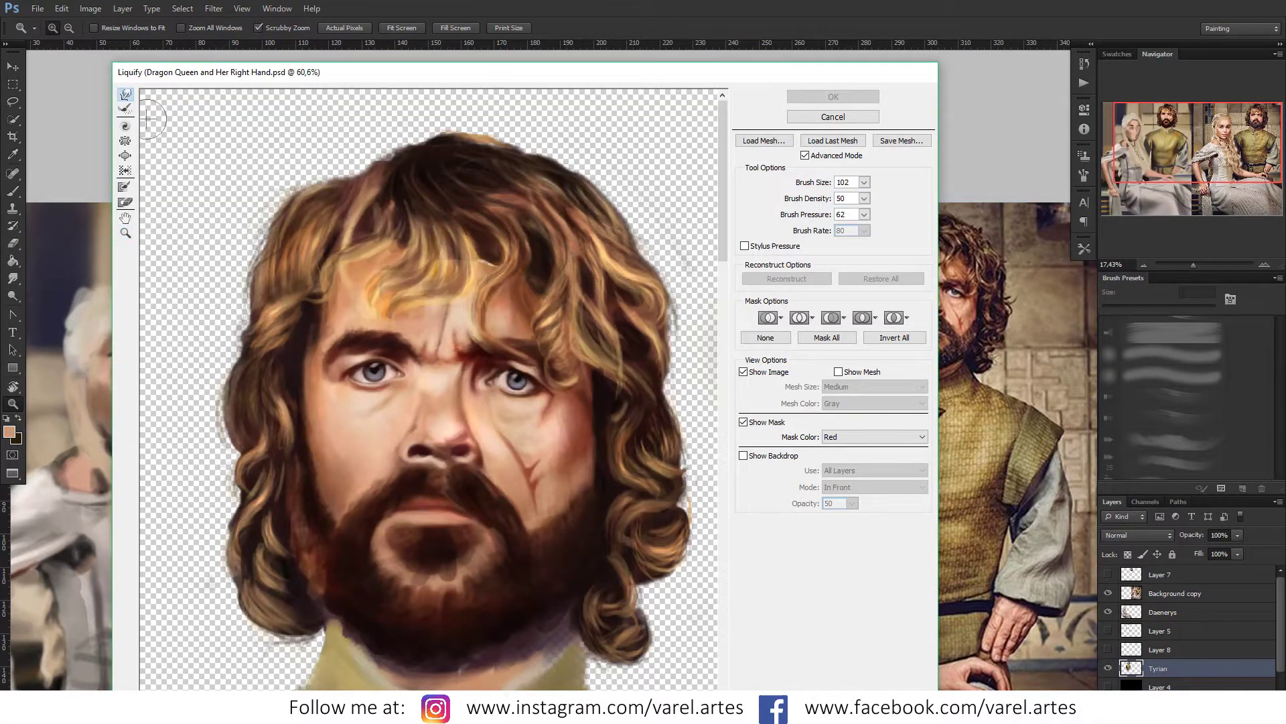
pyautogui.moveTo(588, 67); pyautogui.dragTo(517, 49)
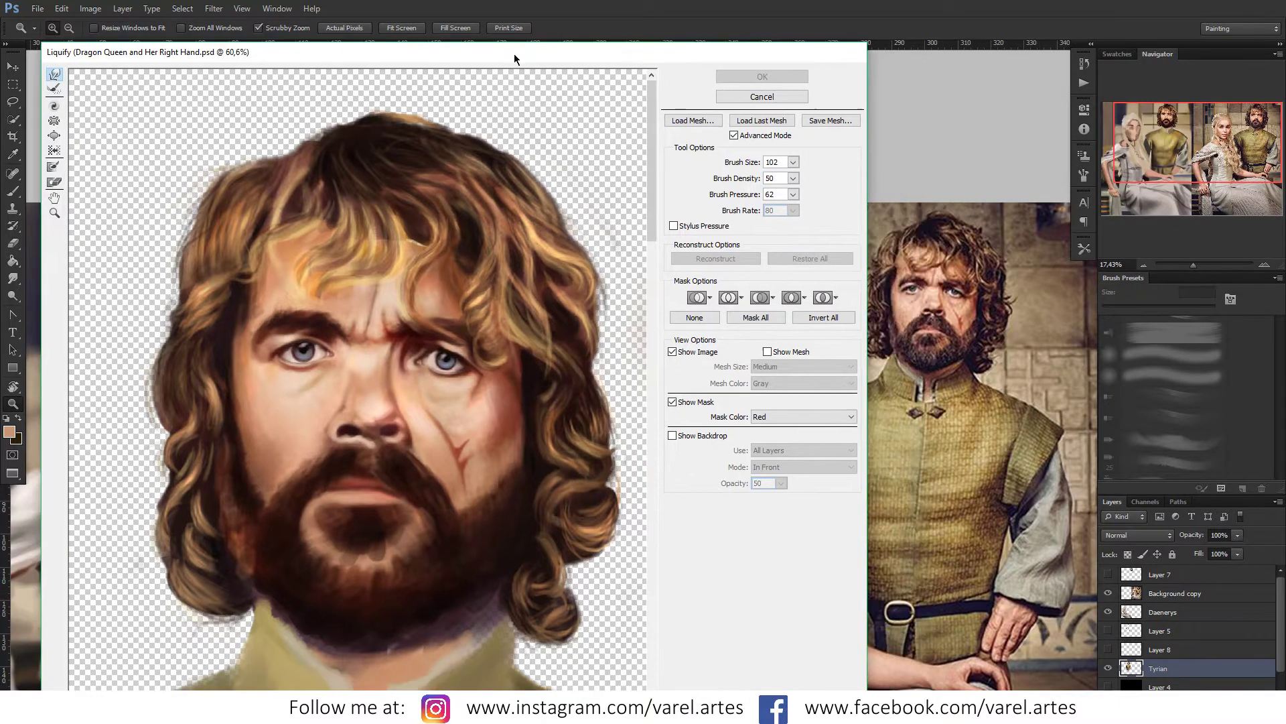
# Step: With a 175 Forward Warp brush, push the inner eyebrows into a frown and apply
pyautogui.press(']')
pyautogui.press(']')
pyautogui.press(']')
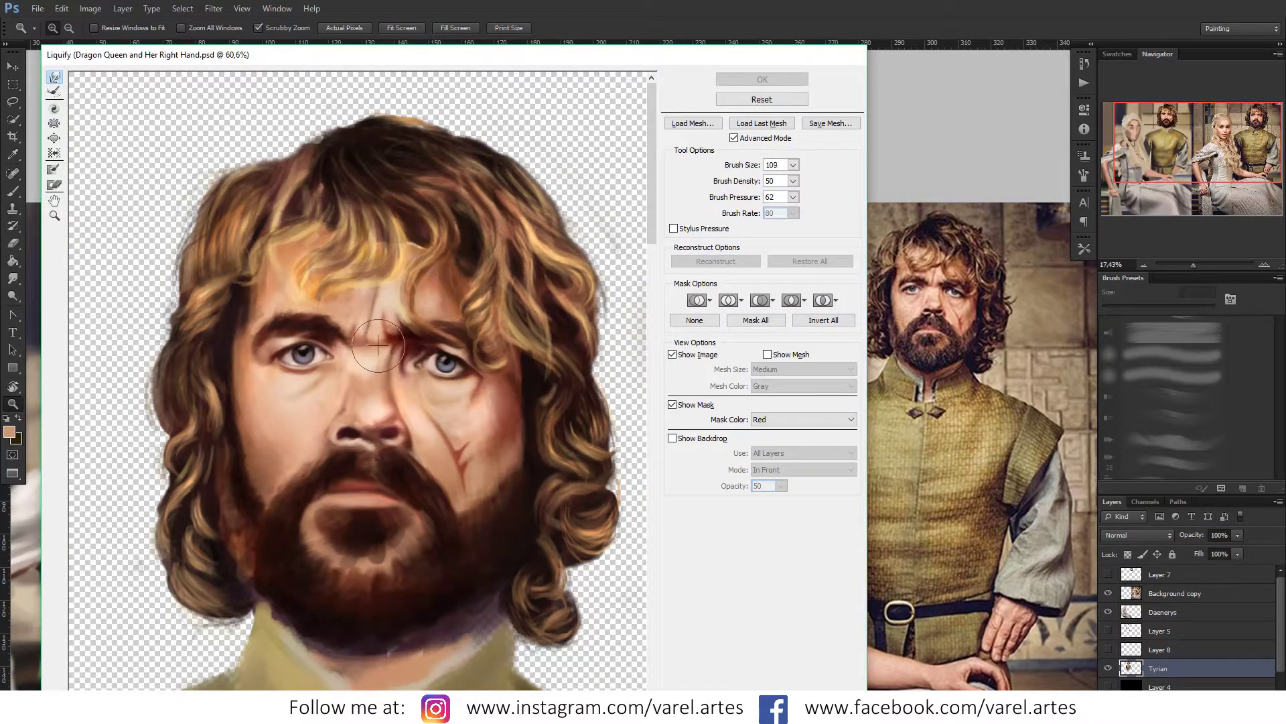
pyautogui.press(']')
pyautogui.press(']')
pyautogui.press(']')
pyautogui.press(']')
pyautogui.press(']')
pyautogui.press(']')
pyautogui.press(']')
pyautogui.press(']')
pyautogui.press(']')
pyautogui.moveTo(373, 343)
pyautogui.mouseDown()
pyautogui.moveTo(378, 364)
pyautogui.moveTo(388, 359)
pyautogui.mouseUp()
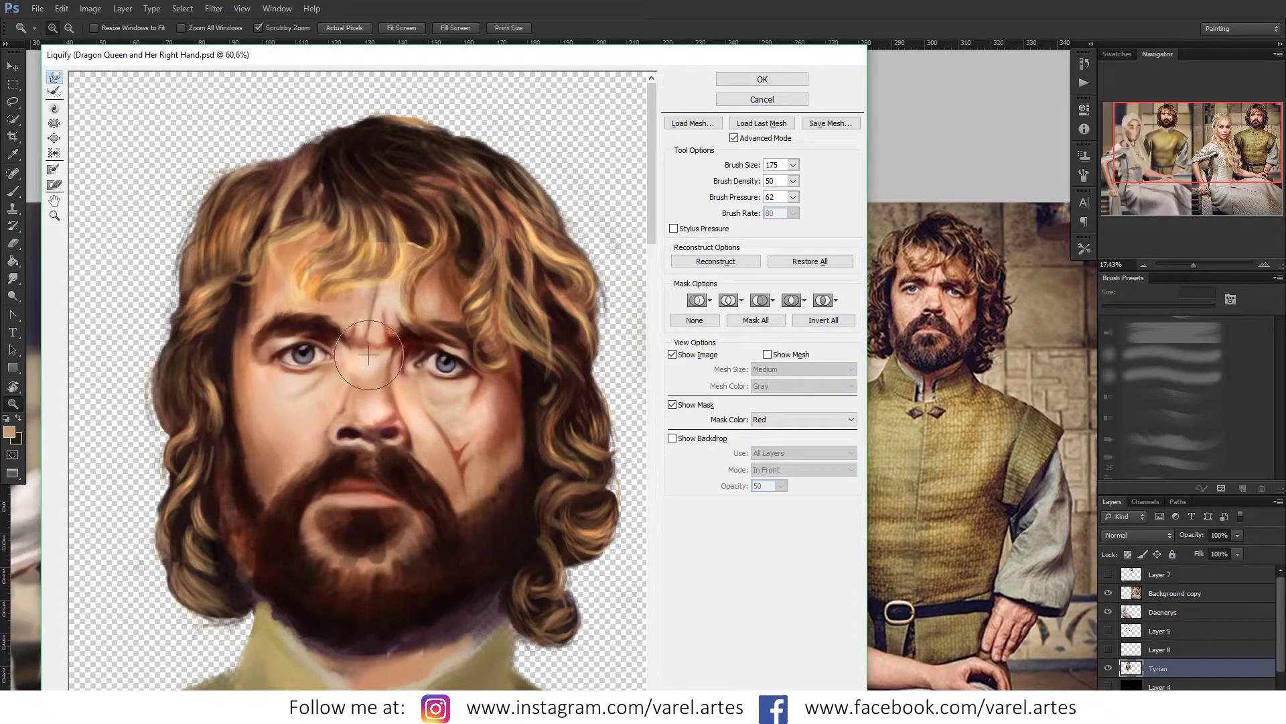
pyautogui.moveTo(385, 355); pyautogui.dragTo(369, 348)
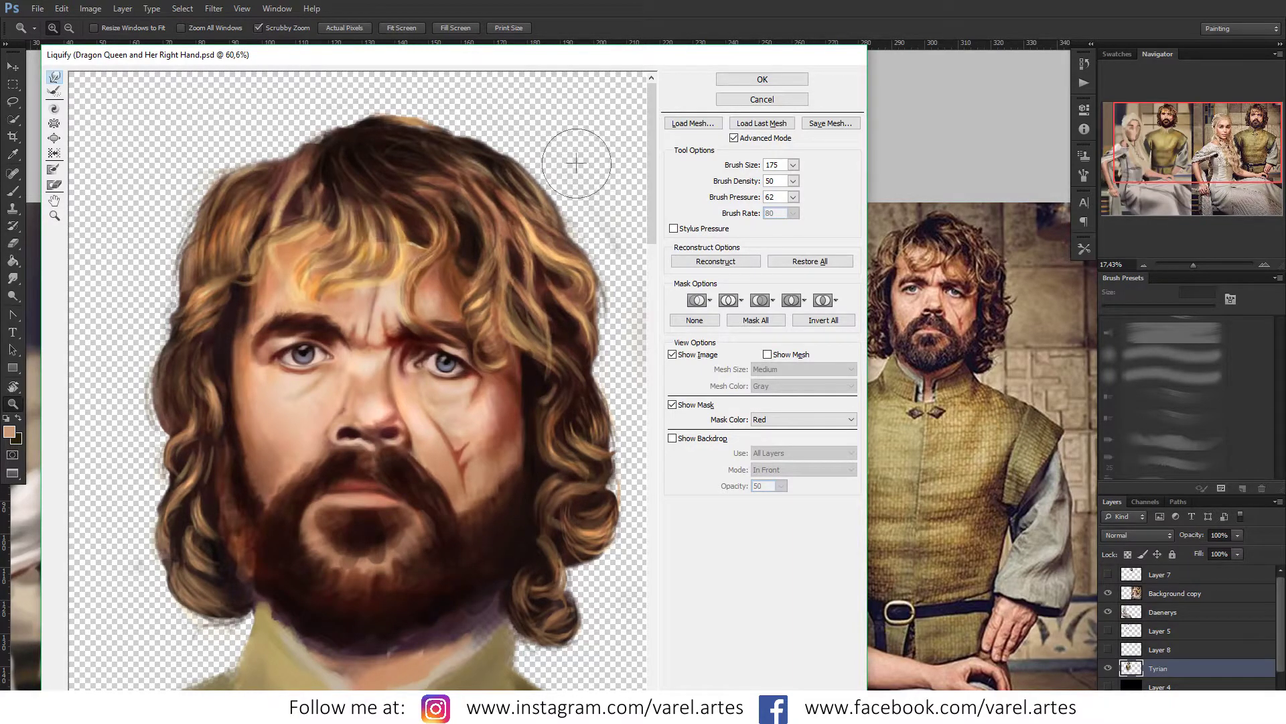
pyautogui.click(762, 79)
# Step: Set a 150 px brush, sample the vest's olive-brown, and zoom full-screen onto Tyrion and Daenerys
pyautogui.moveTo(625, 463); pyautogui.dragTo(595, 358)
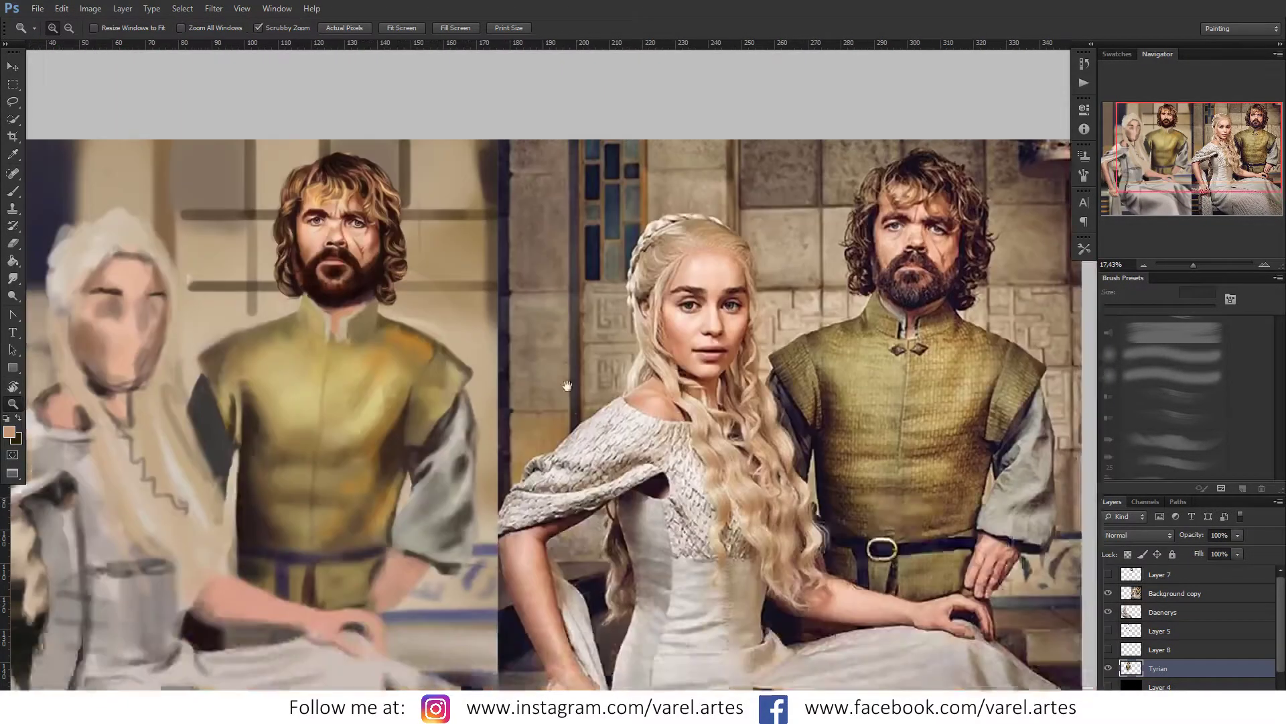
pyautogui.press('b')
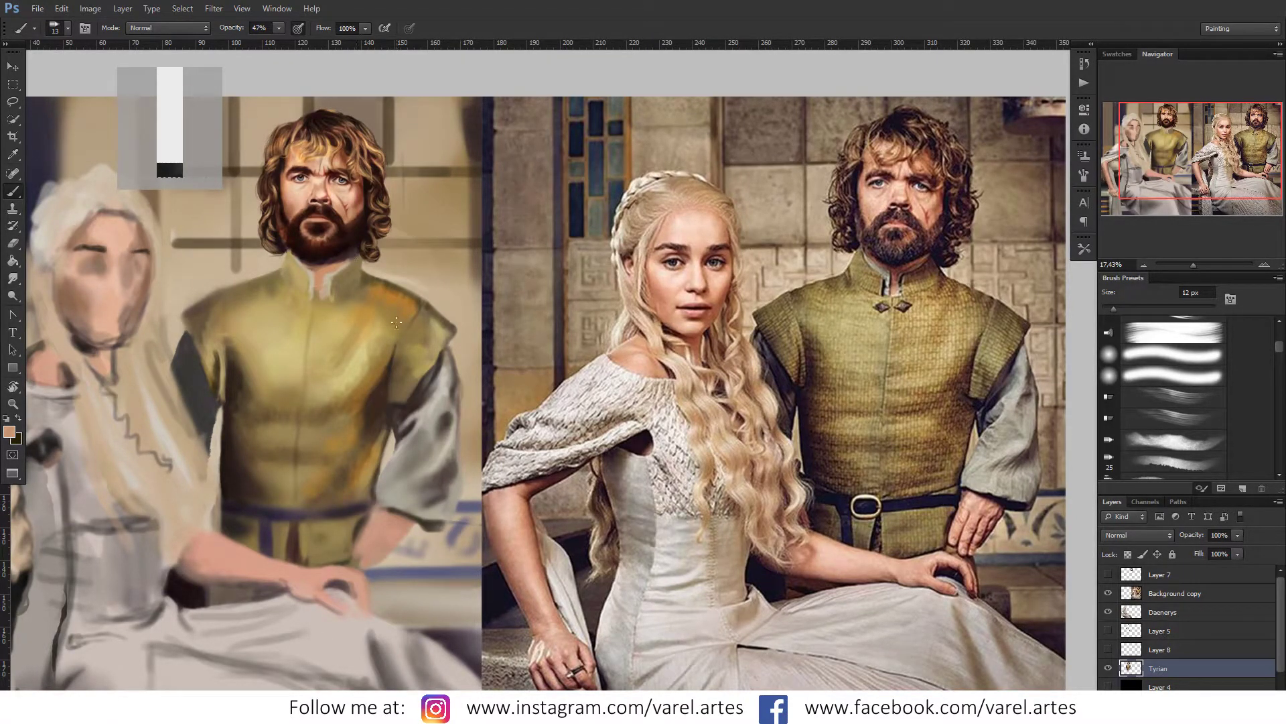
pyautogui.moveTo(398, 314); pyautogui.dragTo(410, 319)
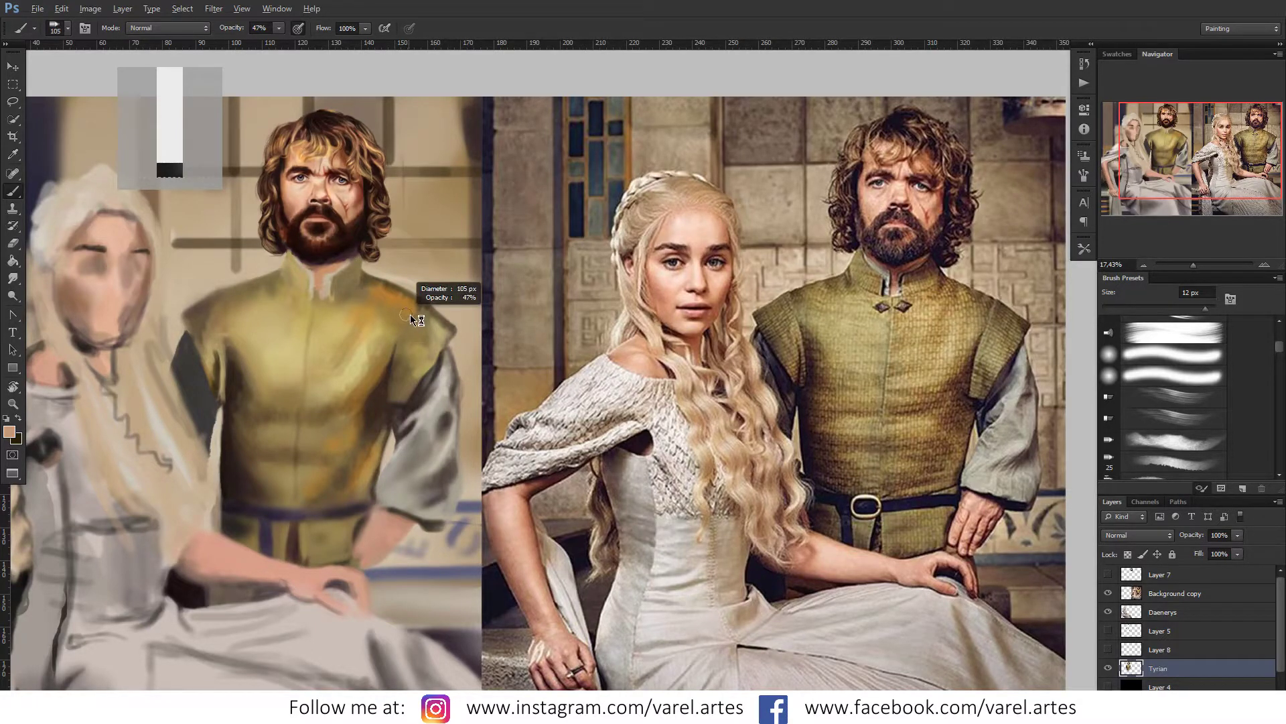
pyautogui.keyDown('alt'); pyautogui.click(365, 293); pyautogui.keyUp('alt')
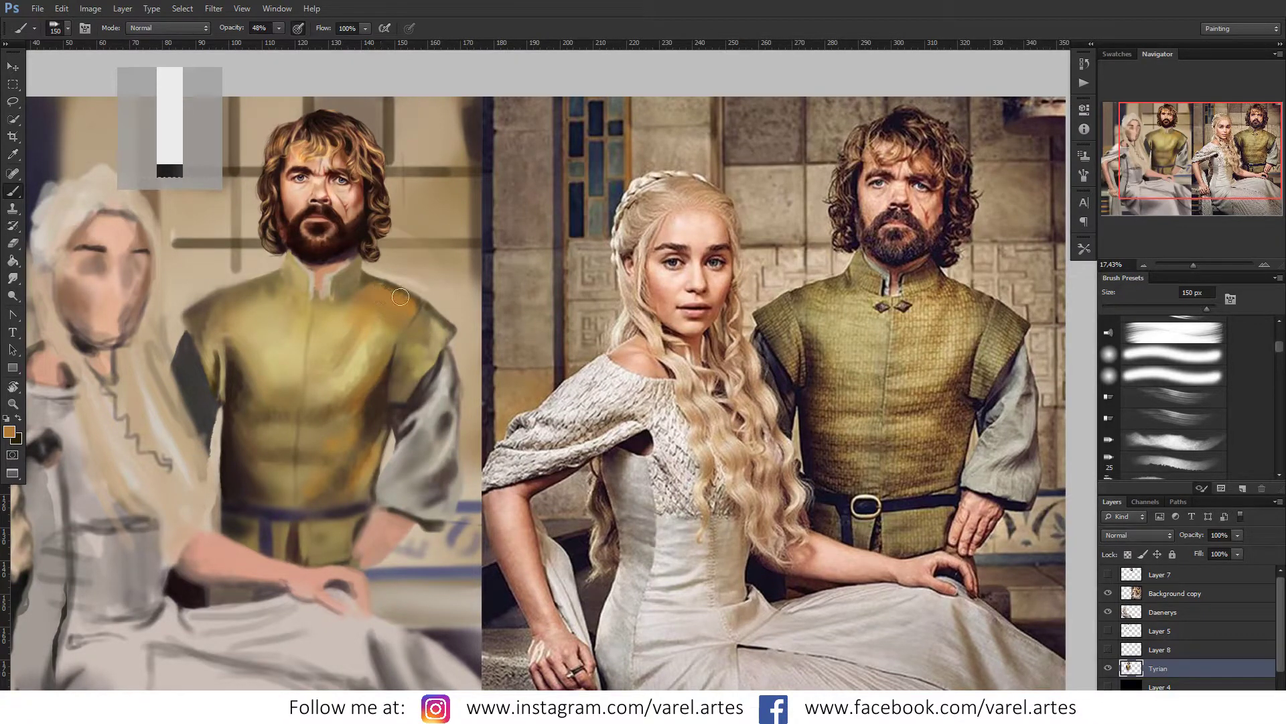
pyautogui.moveTo(399, 297)
pyautogui.mouseDown()
pyautogui.moveTo(329, 348)
pyautogui.moveTo(292, 346)
pyautogui.mouseUp()
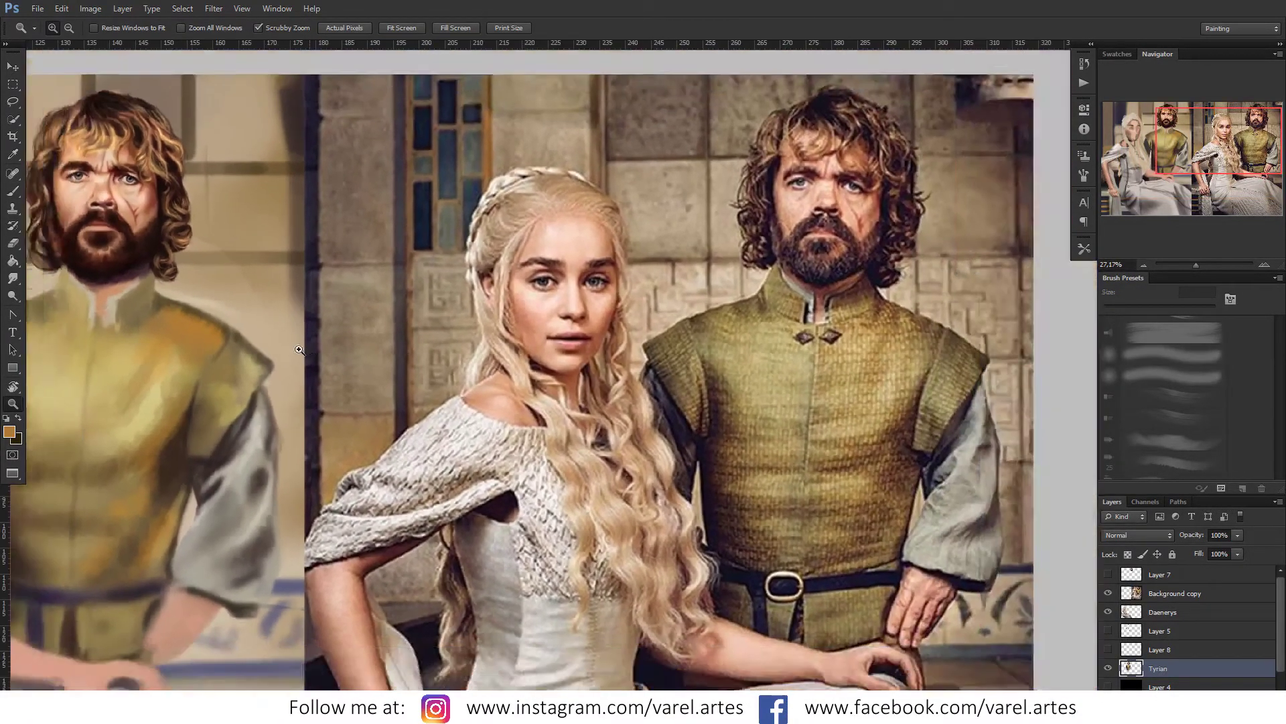
pyautogui.press('f')
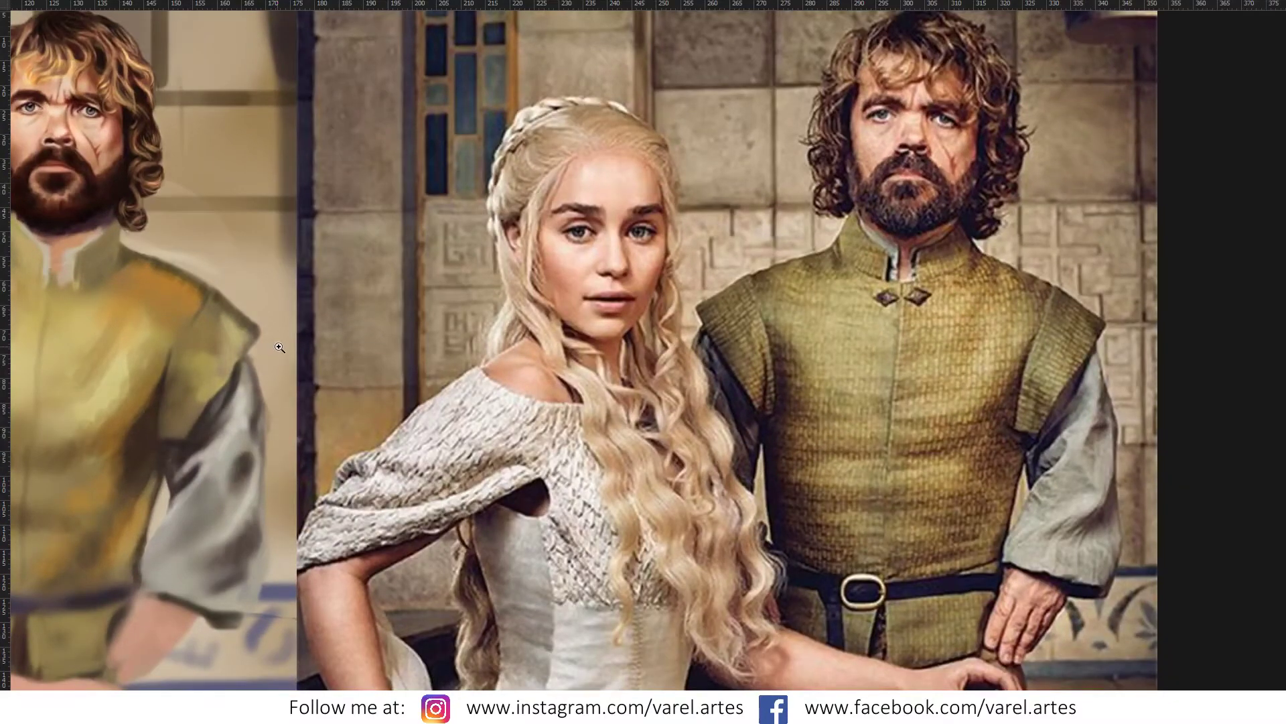
pyautogui.press('i')
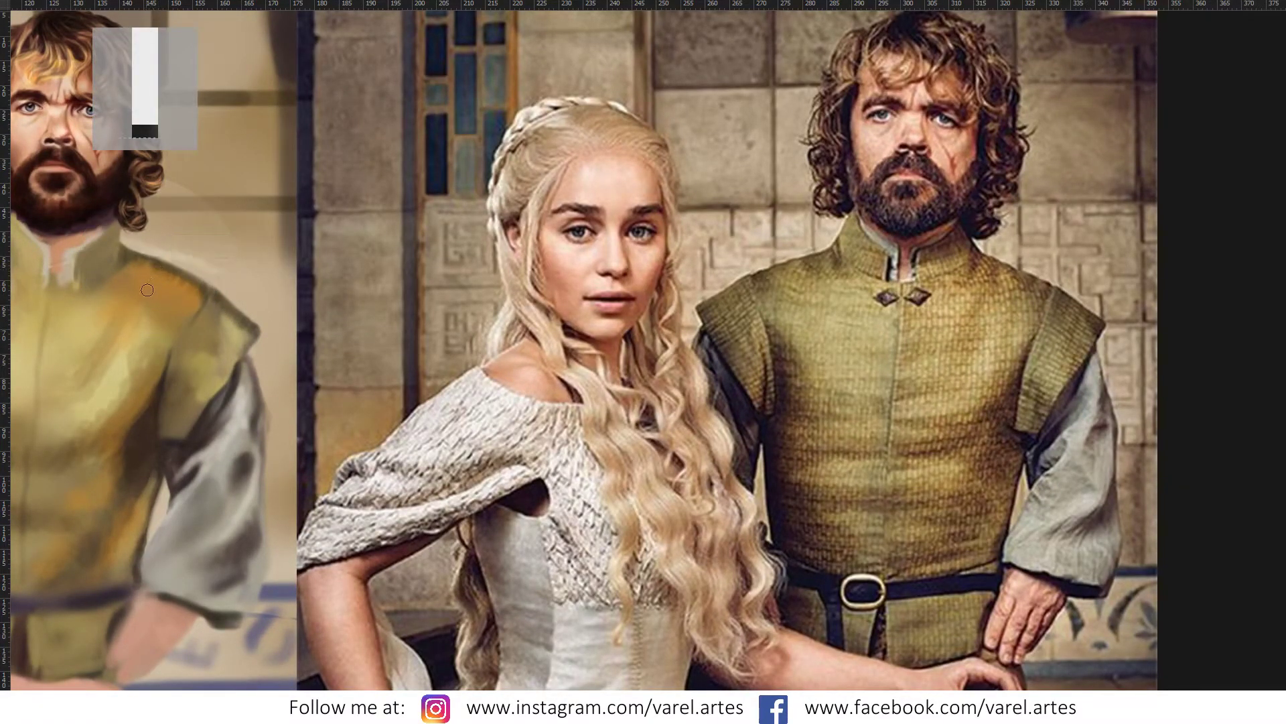
pyautogui.press('b')
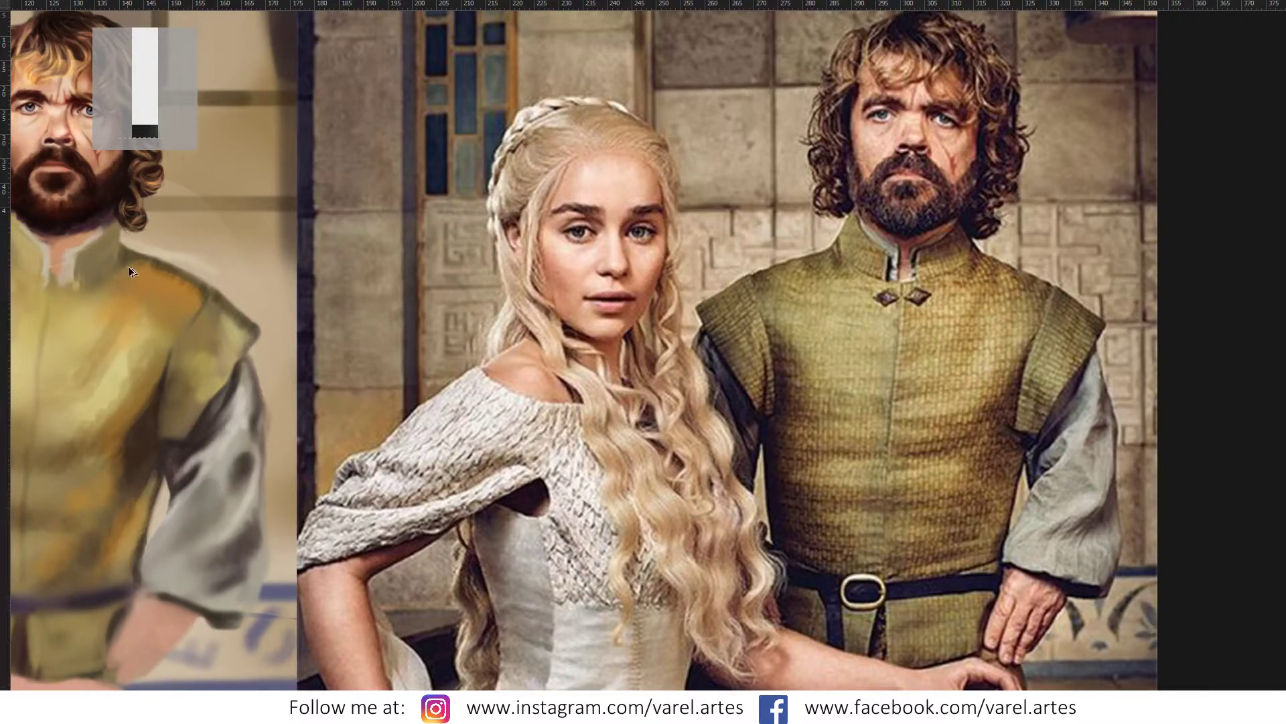
# Step: Sample the collar colour and paint dark brown strokes on the collar and shoulder with a 73 px brush
pyautogui.keyDown('alt'); pyautogui.click(975, 253); pyautogui.keyUp('alt')
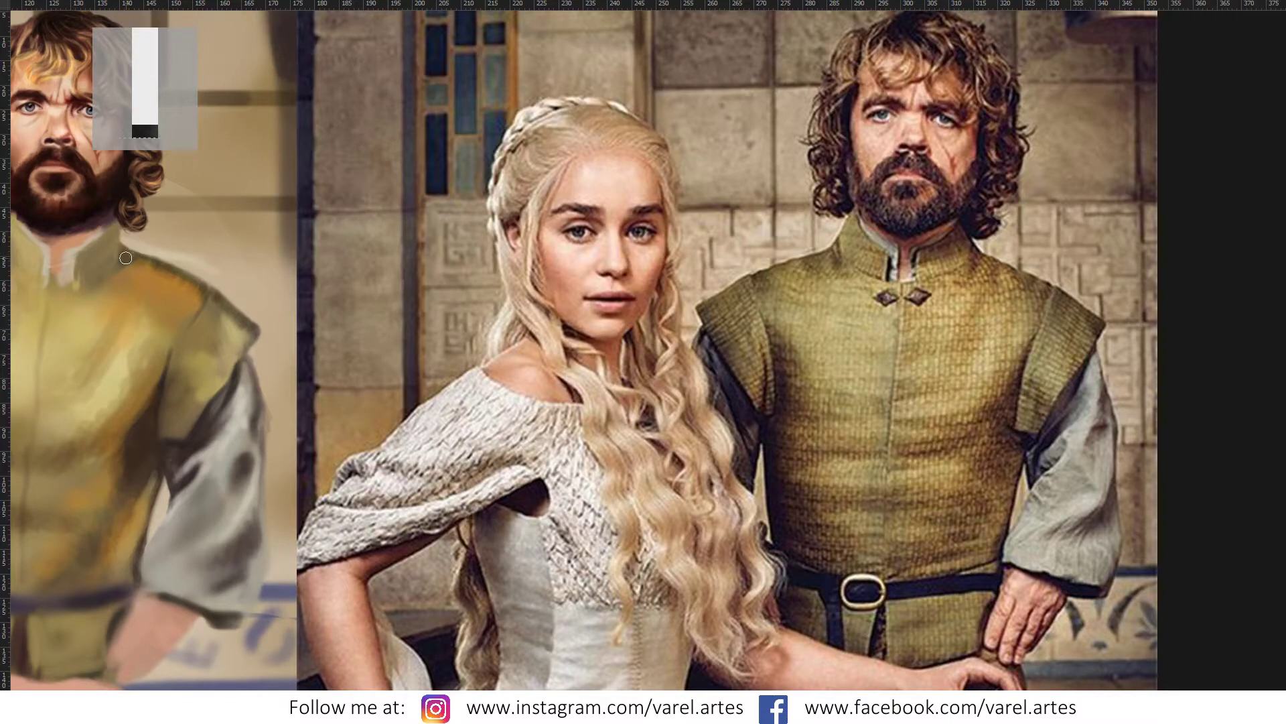
pyautogui.moveTo(126, 254)
pyautogui.mouseDown()
pyautogui.moveTo(126, 265)
pyautogui.moveTo(116, 225)
pyautogui.mouseUp()
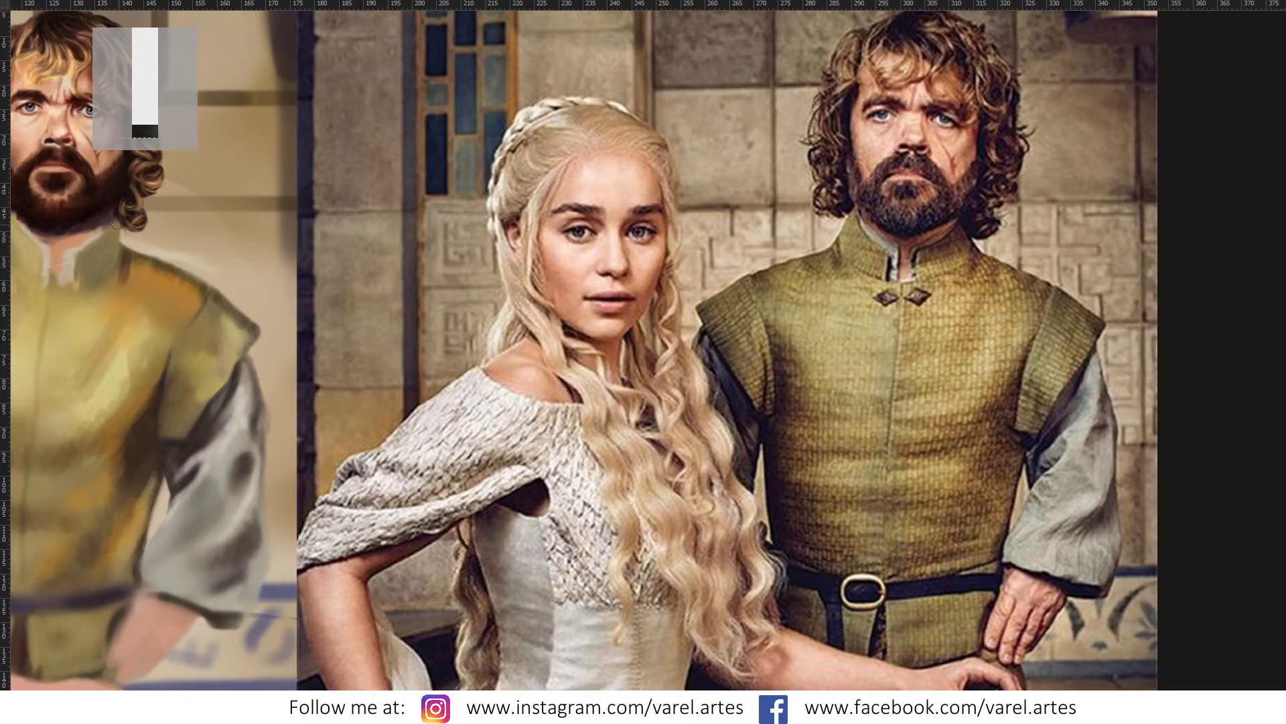
pyautogui.keyDown('alt'); pyautogui.rightClick(124, 262); pyautogui.keyUp('alt')
pyautogui.moveTo(144, 279)
pyautogui.mouseDown()
pyautogui.moveTo(146, 258)
pyautogui.moveTo(175, 292)
pyautogui.mouseUp()
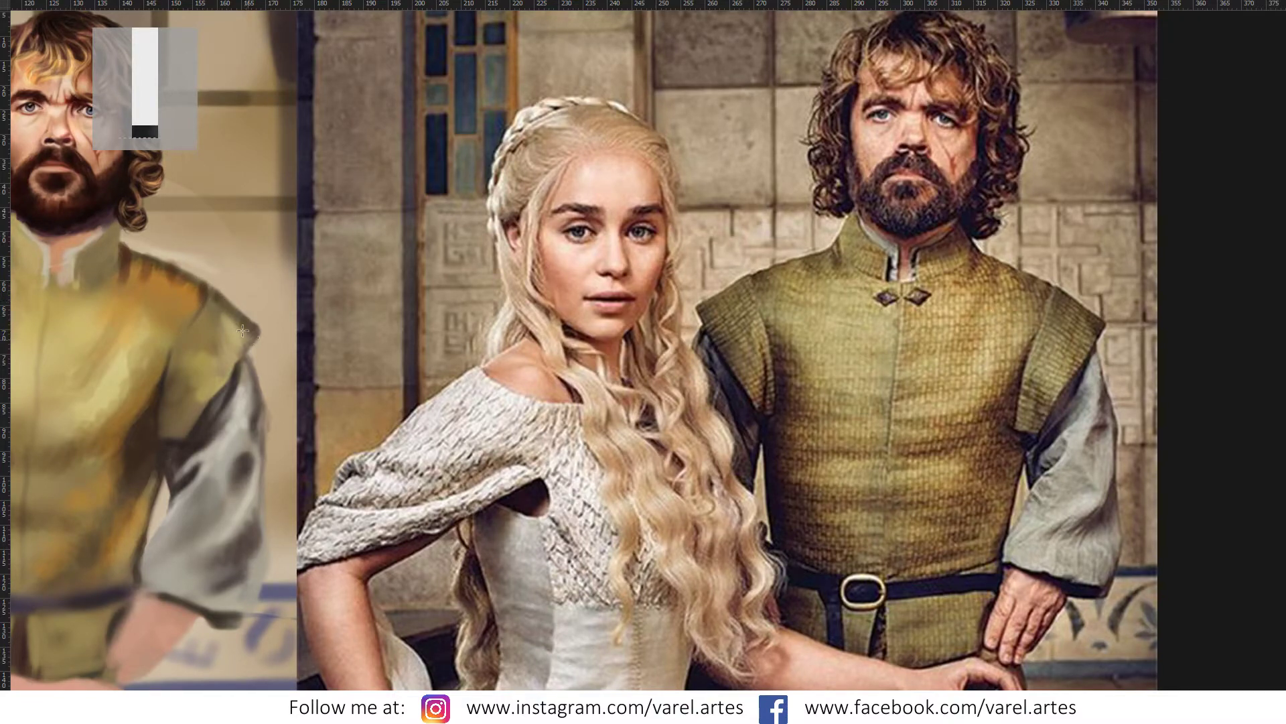
pyautogui.moveTo(243, 330); pyautogui.dragTo(247, 326)
# Step: Pick a darker brown, resize the brush, and softly blend and lighten the yellow vest chest
pyautogui.press('F12')
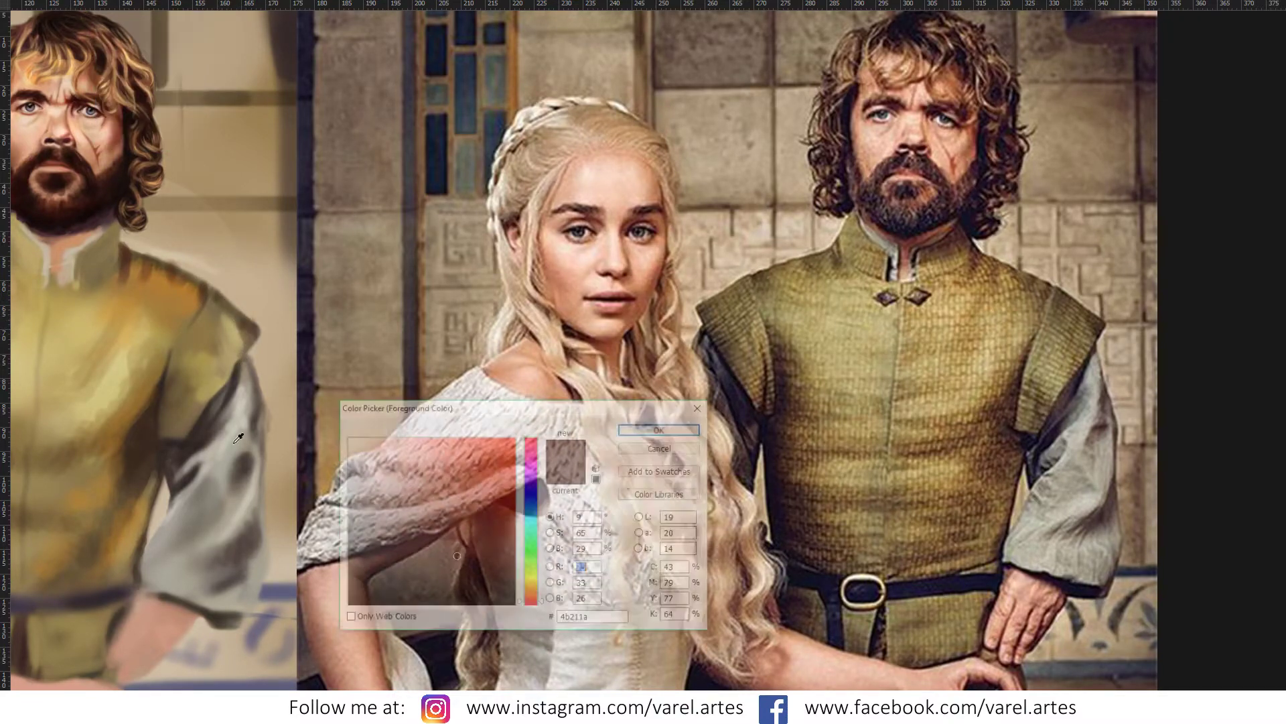
pyautogui.moveTo(473, 574); pyautogui.dragTo(415, 580)
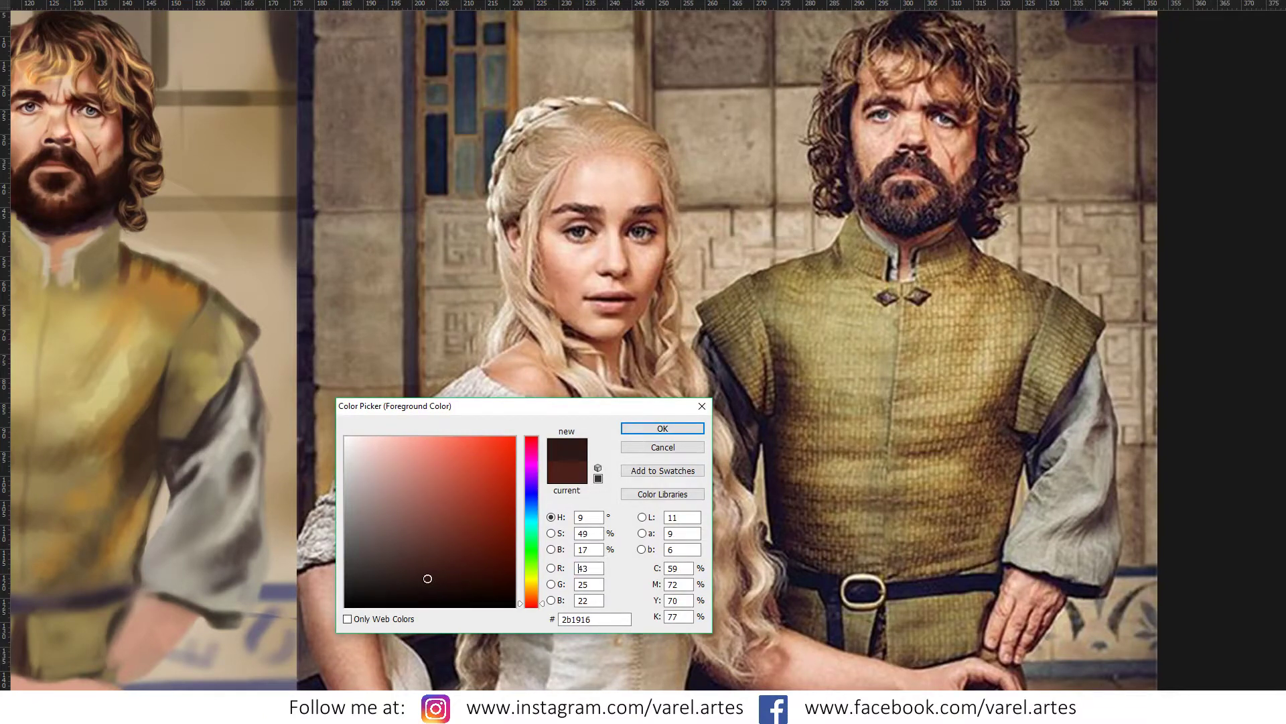
pyautogui.click(640, 429)
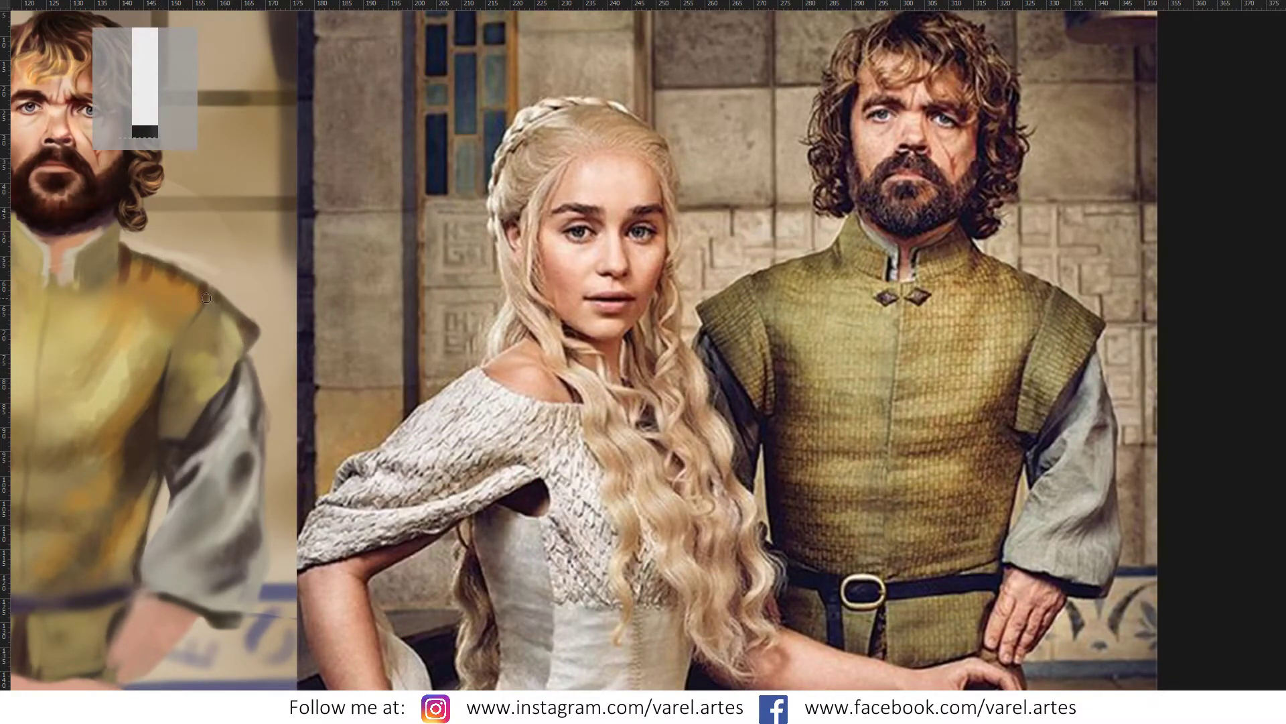
pyautogui.press(']')
pyautogui.press(']')
pyautogui.press(']')
pyautogui.press('[')
pyautogui.press(']')
pyautogui.press(']')
pyautogui.press(']')
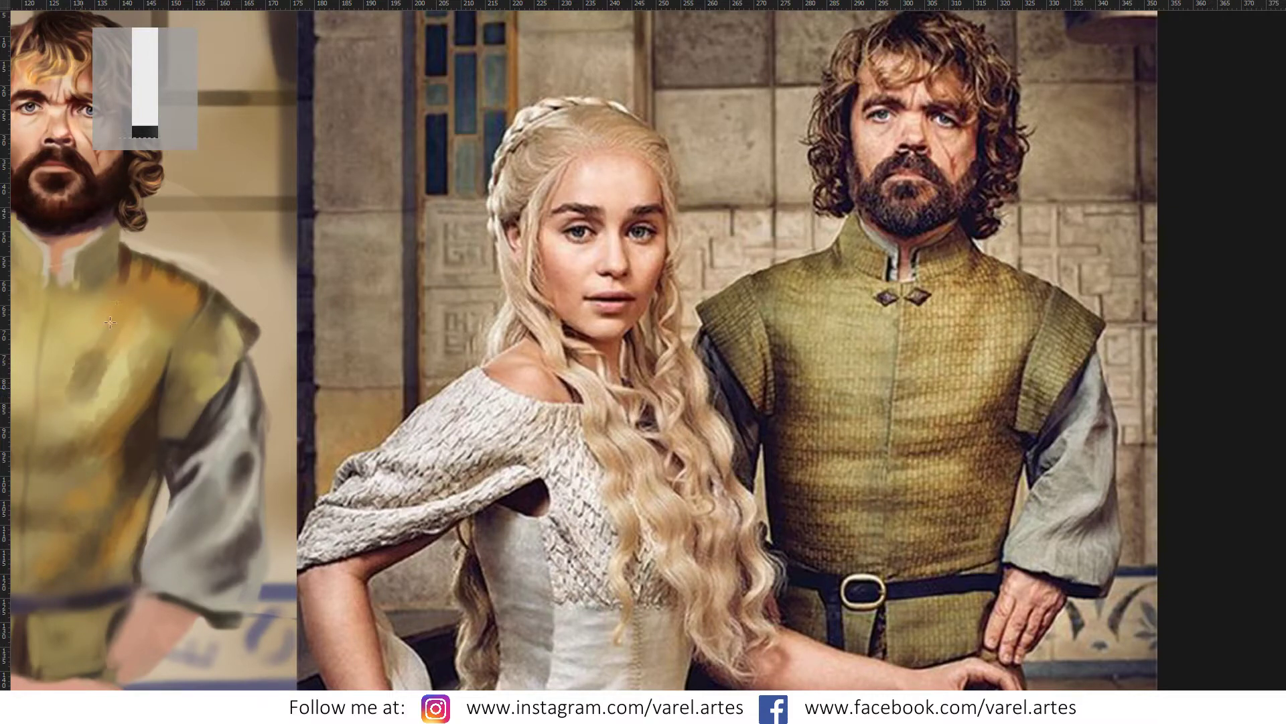
pyautogui.press('[')
pyautogui.moveTo(79, 393)
pyautogui.mouseDown()
pyautogui.moveTo(92, 362)
pyautogui.moveTo(93, 396)
pyautogui.moveTo(104, 368)
pyautogui.moveTo(108, 404)
pyautogui.moveTo(98, 373)
pyautogui.moveTo(77, 399)
pyautogui.moveTo(126, 360)
pyautogui.moveTo(80, 375)
pyautogui.mouseUp()
# Step: Sample vest tones and dab darker shading on the vest with a 166 px, 55% opacity brush, then 88 px
pyautogui.scroll(1, 159, 354)
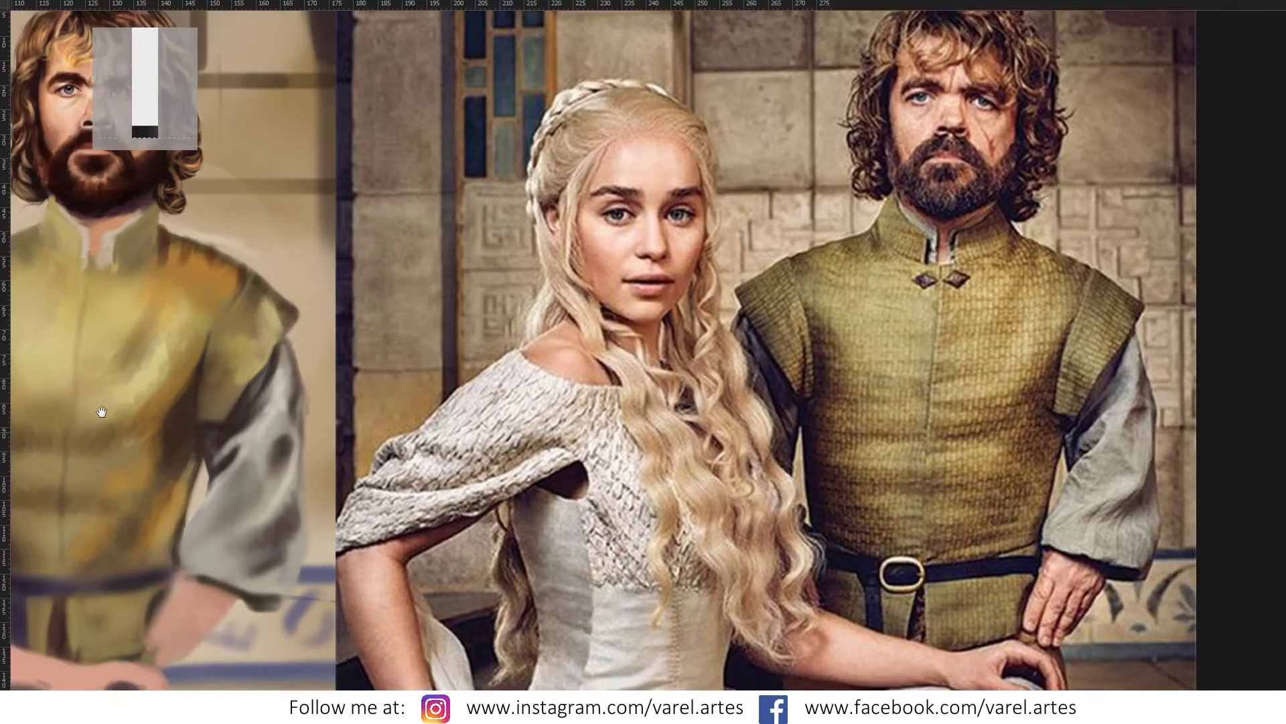
pyautogui.scroll(1, 160, 353)
pyautogui.scroll(1, 159, 353)
pyautogui.keyDown('alt'); pyautogui.click(155, 358); pyautogui.keyUp('alt')
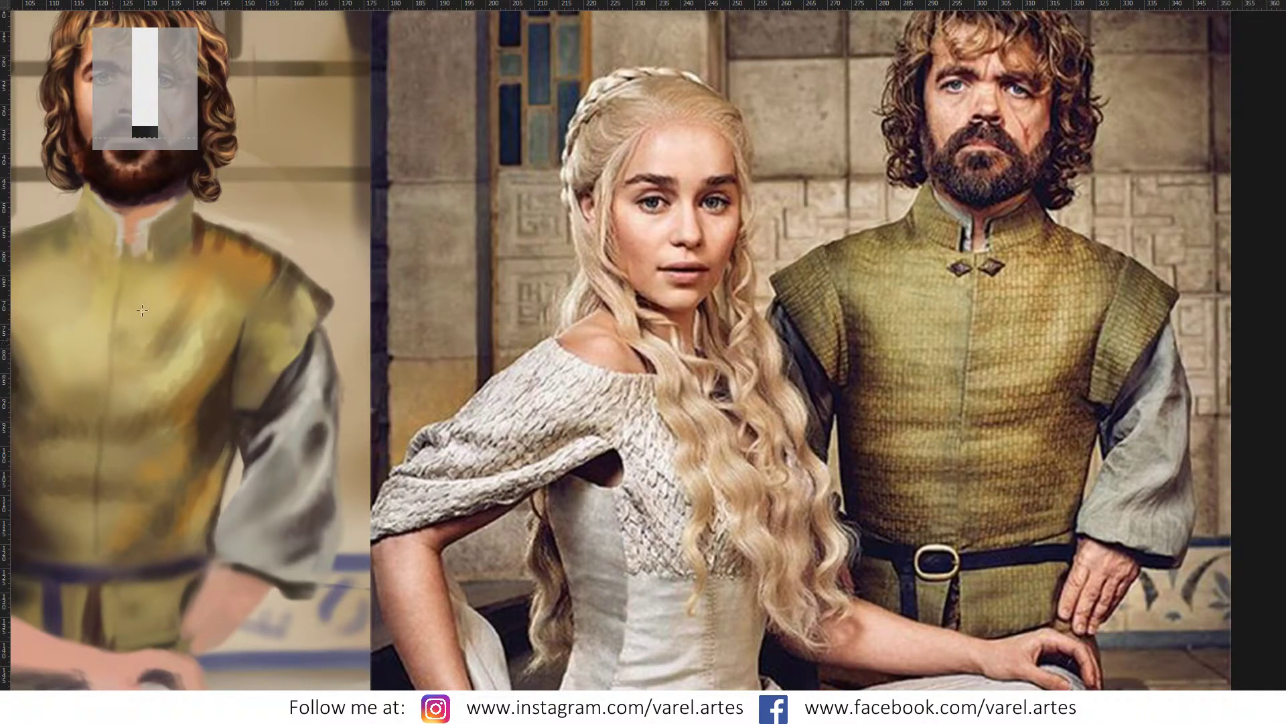
pyautogui.click(119, 338)
pyautogui.keyDown('alt'); pyautogui.rightClick(162, 434); pyautogui.keyUp('alt')
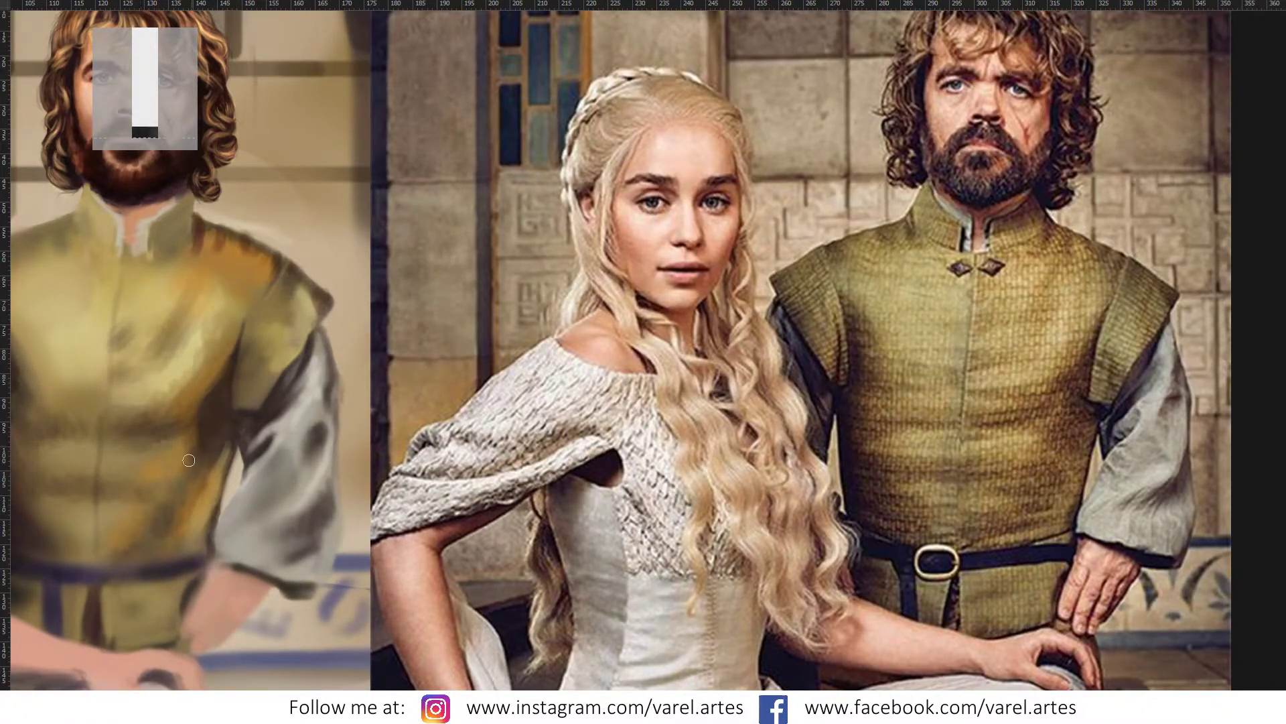
pyautogui.moveTo(156, 453); pyautogui.dragTo(195, 441)
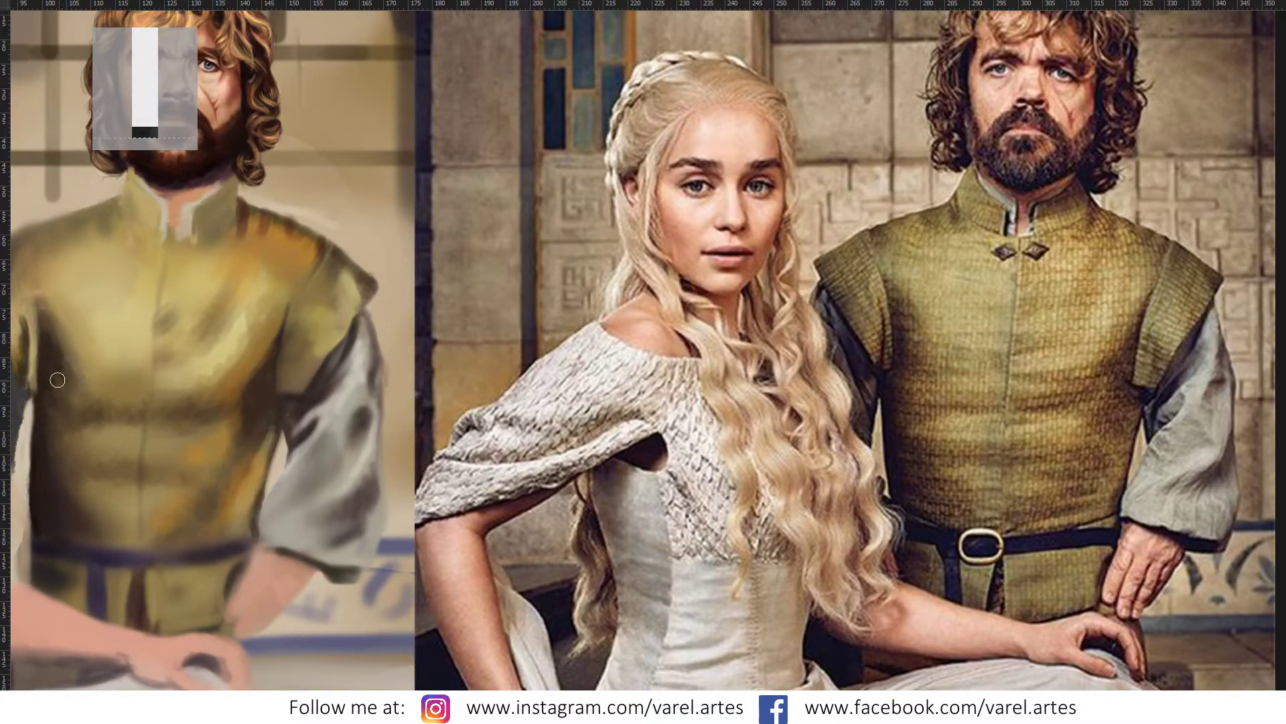
pyautogui.keyDown('alt'); pyautogui.rightClick(100, 402); pyautogui.keyUp('alt')
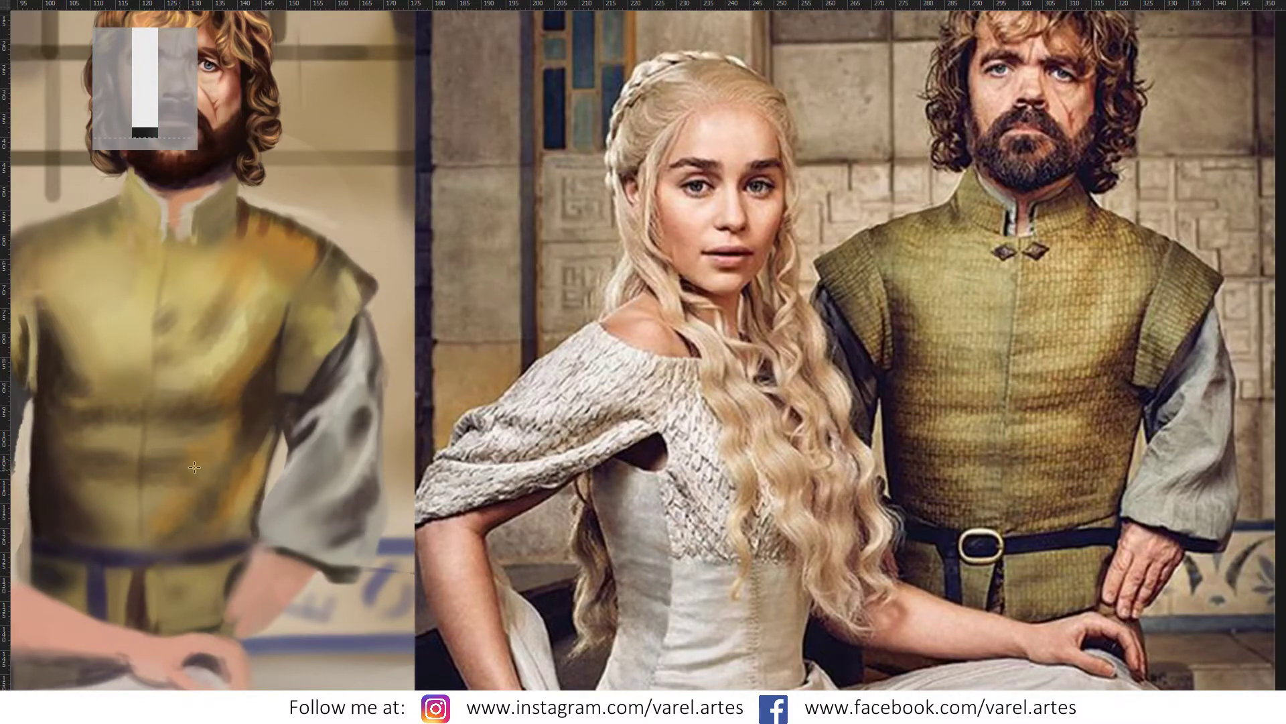
# Step: Sample a painting colour, shrink the brush to about 47 px, and paint a dark stroke along the vest-sleeve edge
pyautogui.keyDown('alt'); pyautogui.click(203, 459); pyautogui.keyUp('alt')
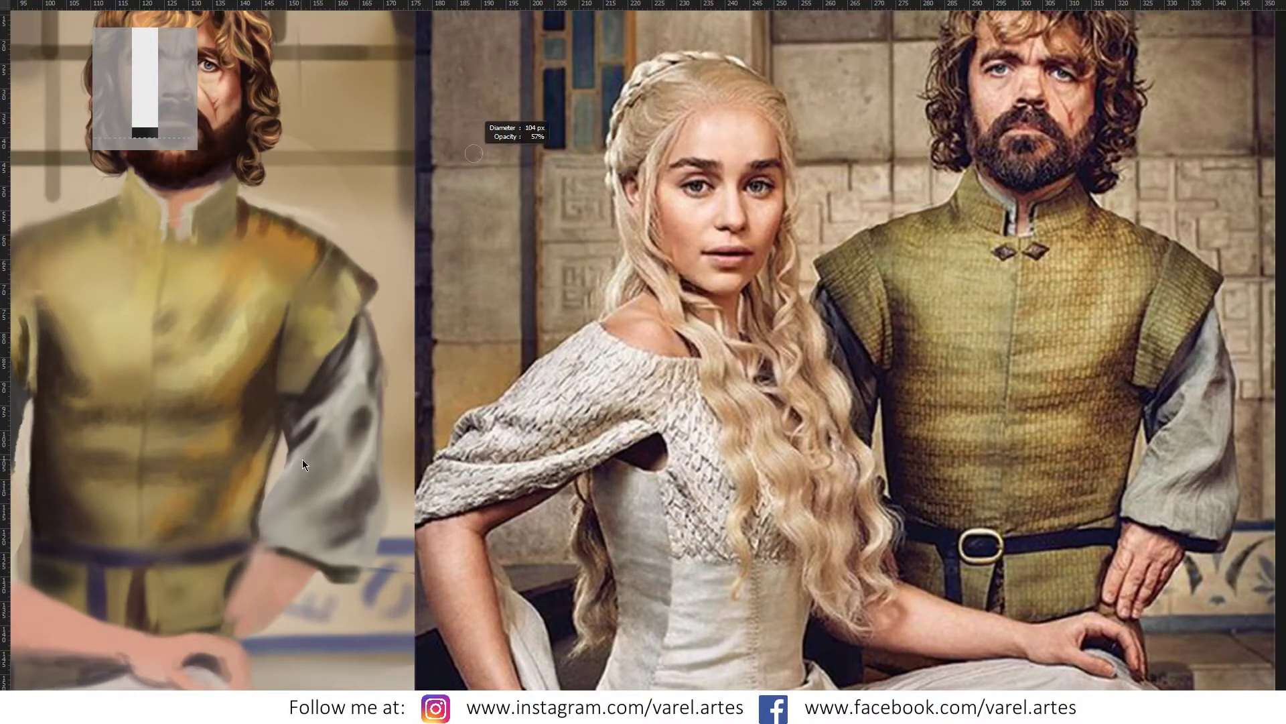
pyautogui.press('[')
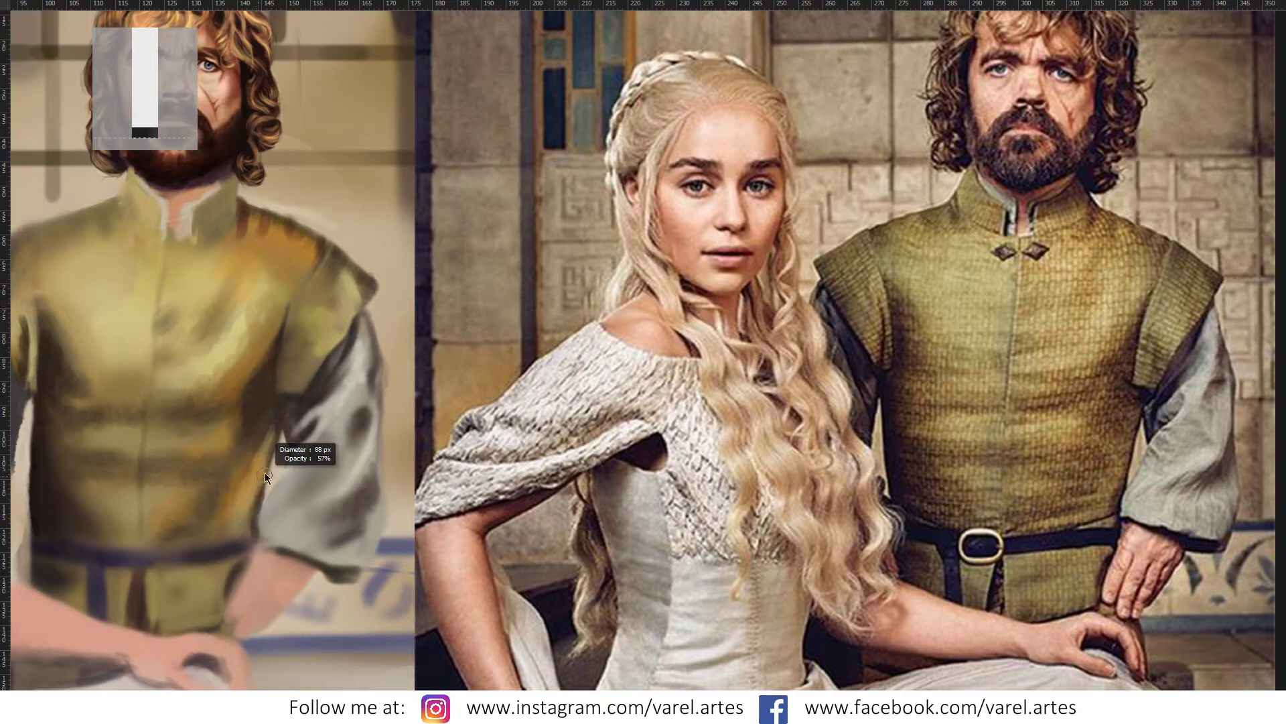
pyautogui.press('[')
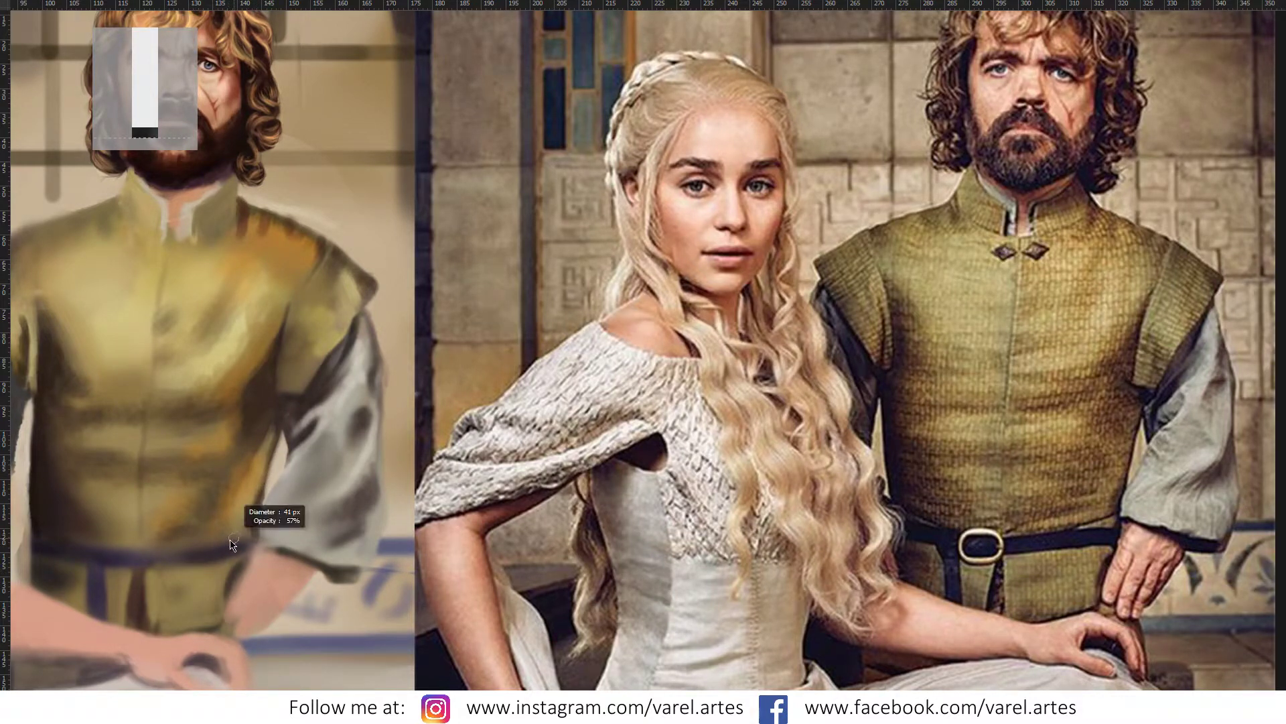
pyautogui.press('[')
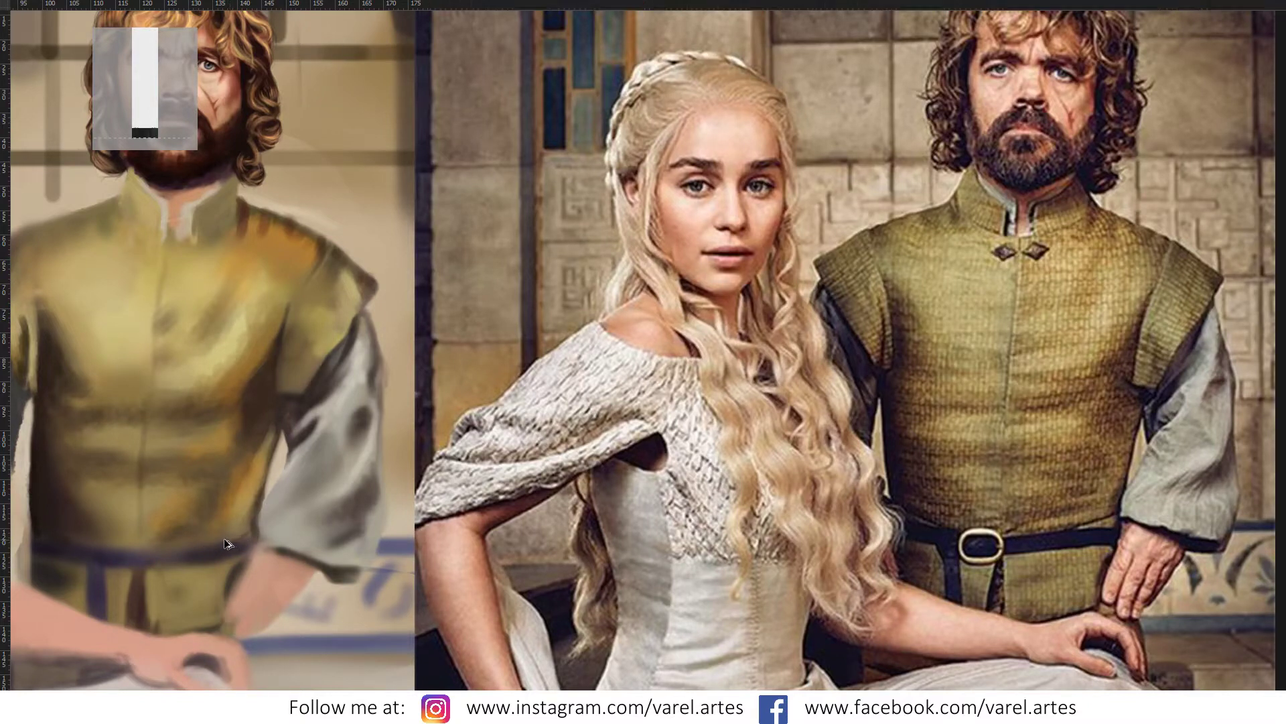
pyautogui.keyDown('alt'); pyautogui.rightClick(239, 534); pyautogui.keyUp('alt')
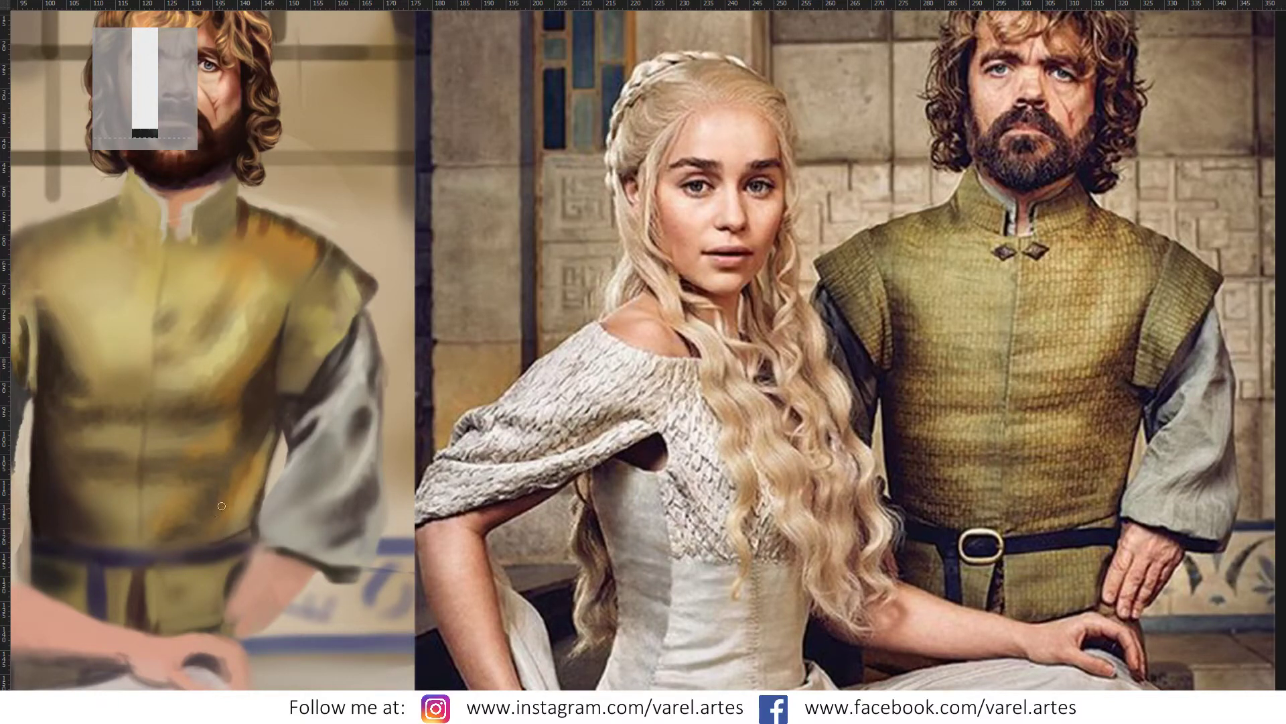
pyautogui.keyDown('alt'); pyautogui.rightClick(268, 445); pyautogui.keyUp('alt')
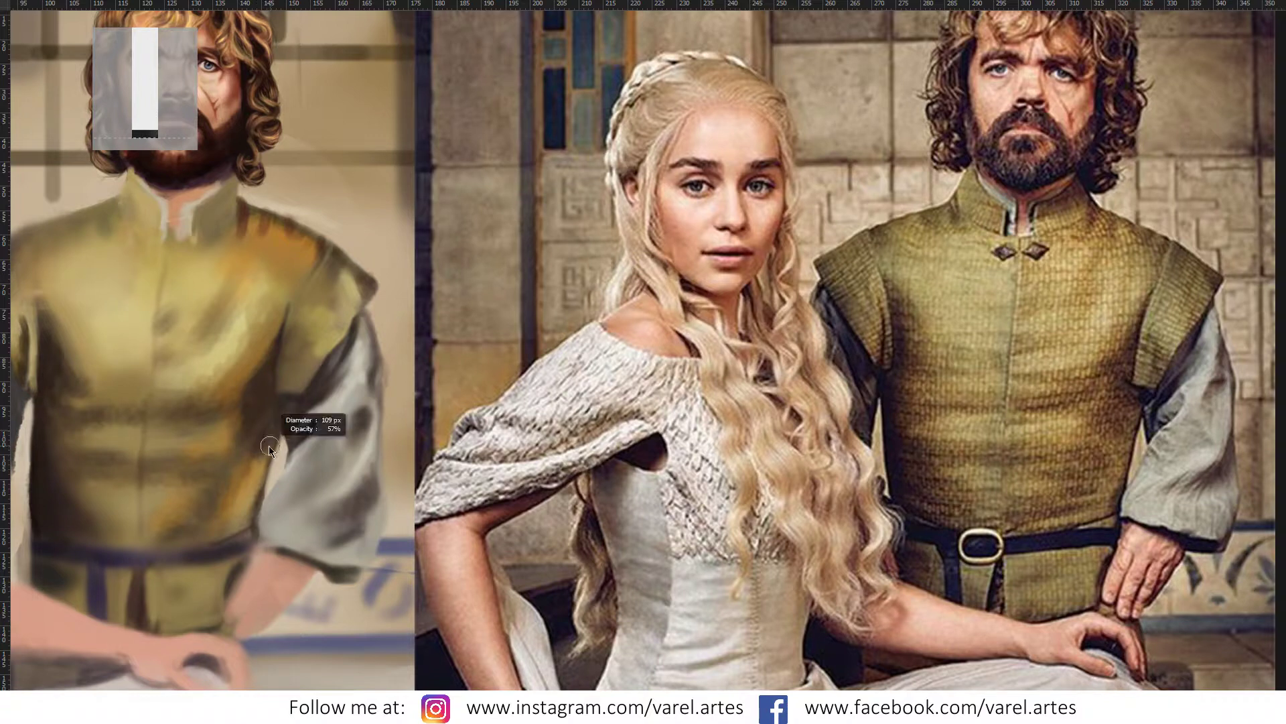
pyautogui.keyDown('alt'); pyautogui.rightClick(263, 471); pyautogui.keyUp('alt')
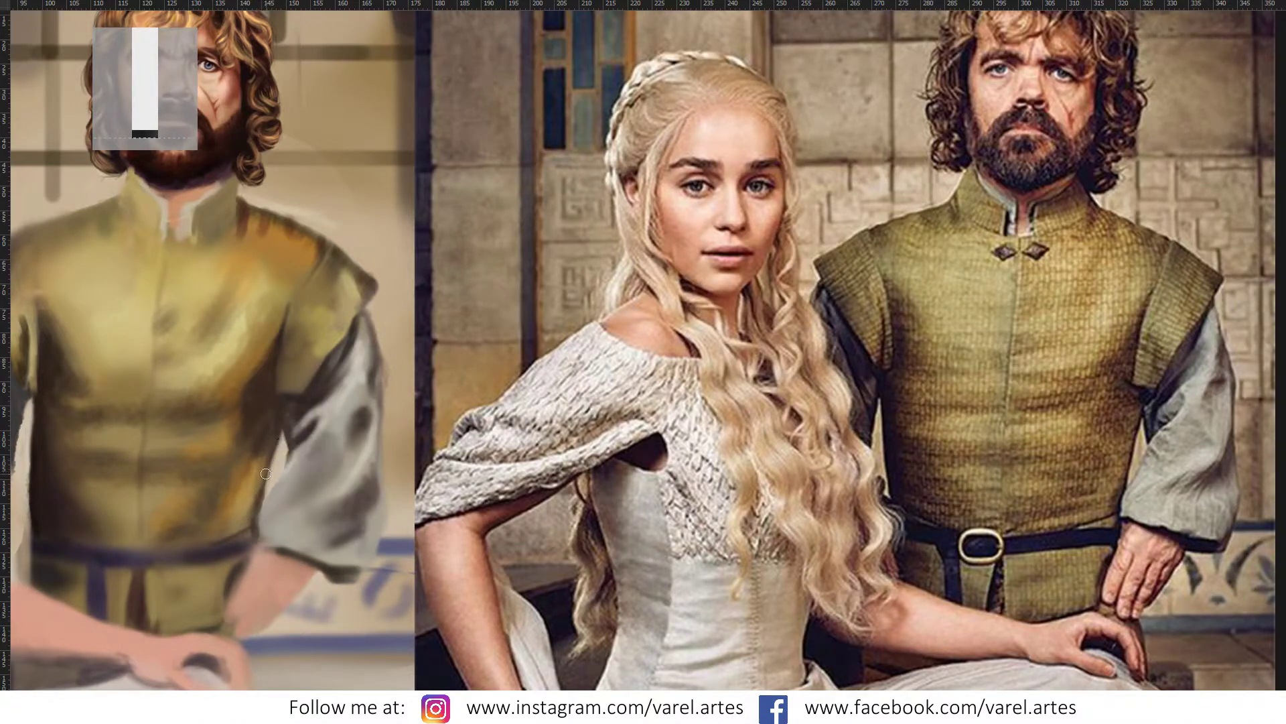
pyautogui.moveTo(266, 474); pyautogui.dragTo(243, 524)
# Step: Resize the brush smaller and paint small darkening strokes refining the sleeve edge next to the vest
pyautogui.keyDown('alt'); pyautogui.rightClick(206, 542); pyautogui.keyUp('alt')
pyautogui.keyDown('alt'); pyautogui.rightClick(223, 513); pyautogui.keyUp('alt')
pyautogui.press('[')
pyautogui.press('[')
pyautogui.press('[')
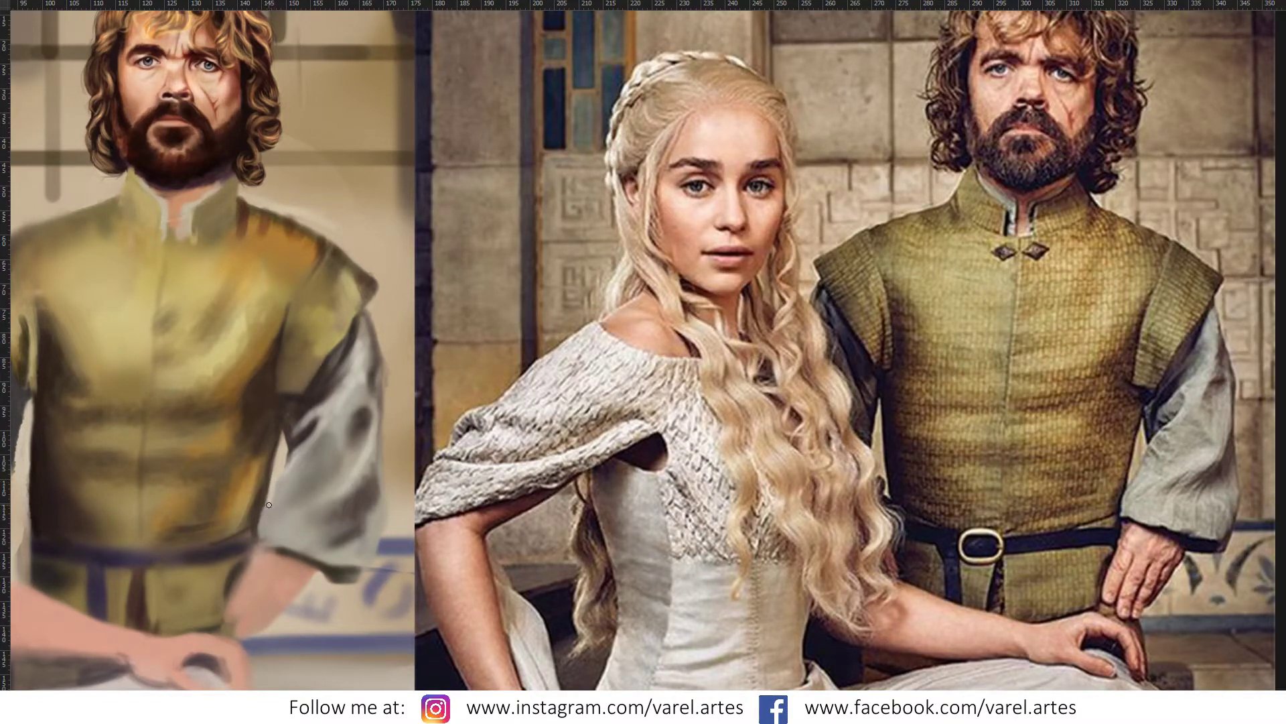
pyautogui.moveTo(275, 504)
pyautogui.mouseDown()
pyautogui.moveTo(282, 456)
pyautogui.moveTo(262, 527)
pyautogui.mouseUp()
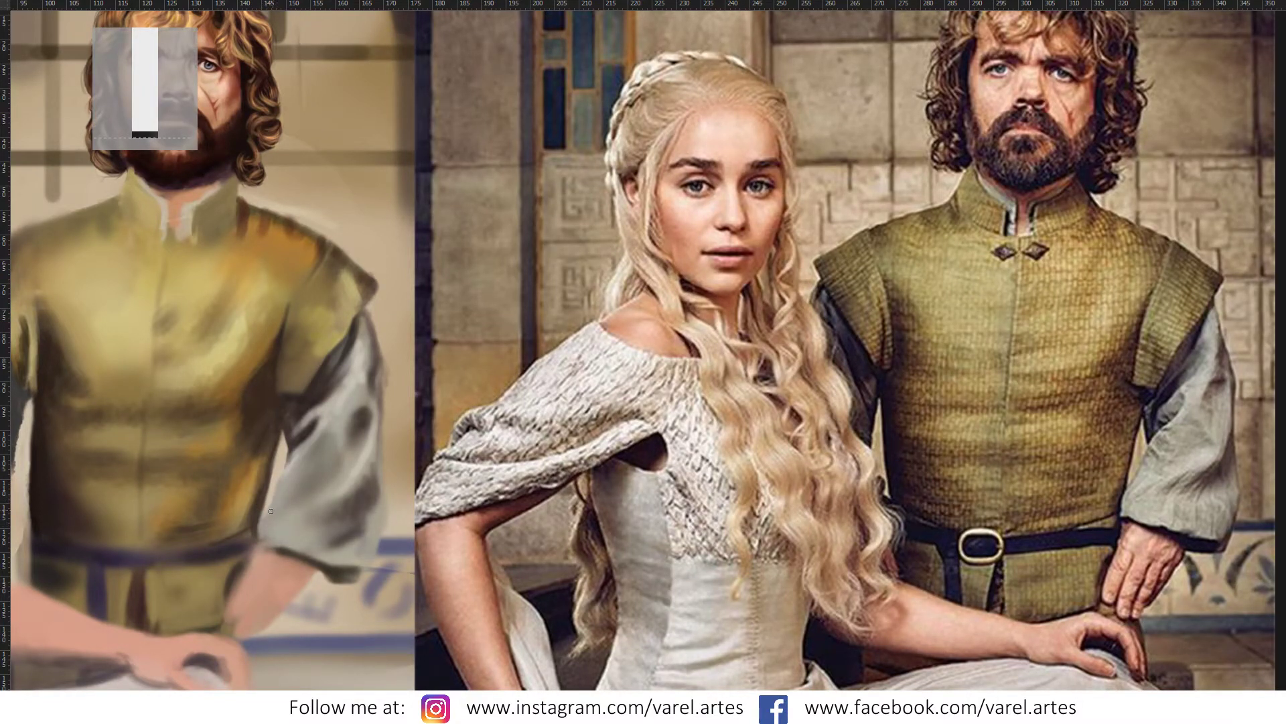
pyautogui.moveTo(282, 488); pyautogui.dragTo(284, 481)
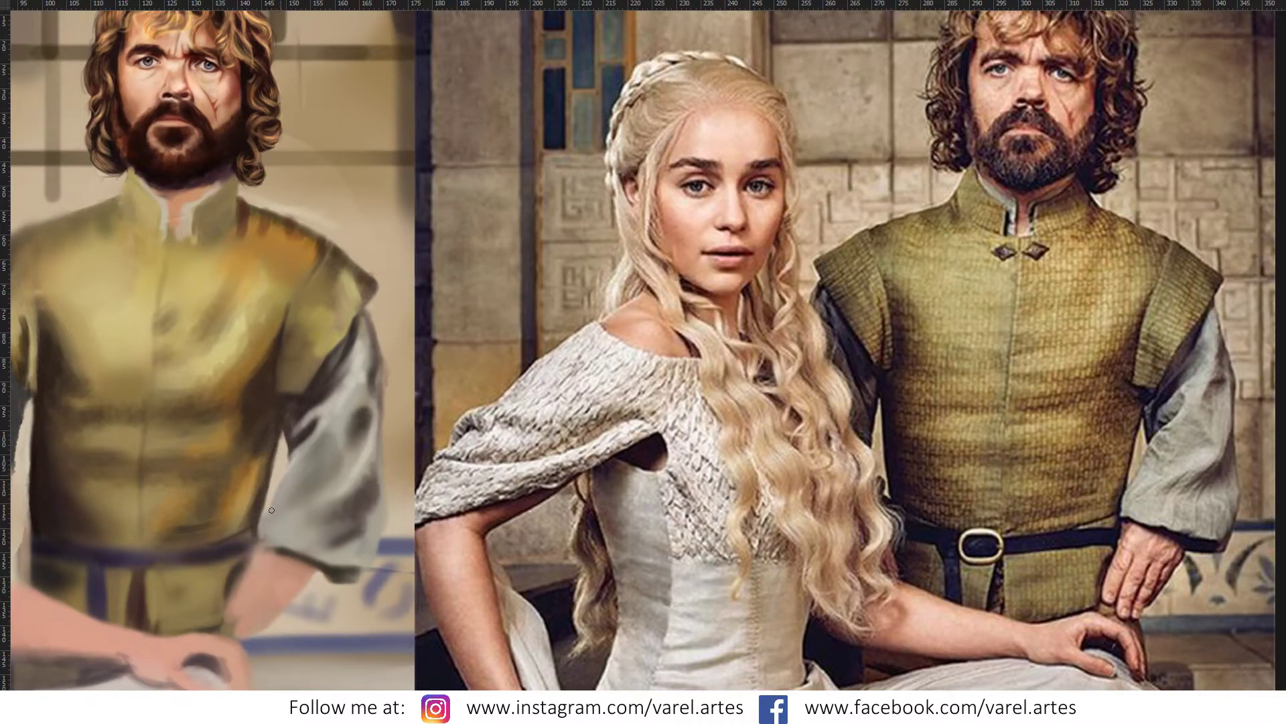
pyautogui.press('[')
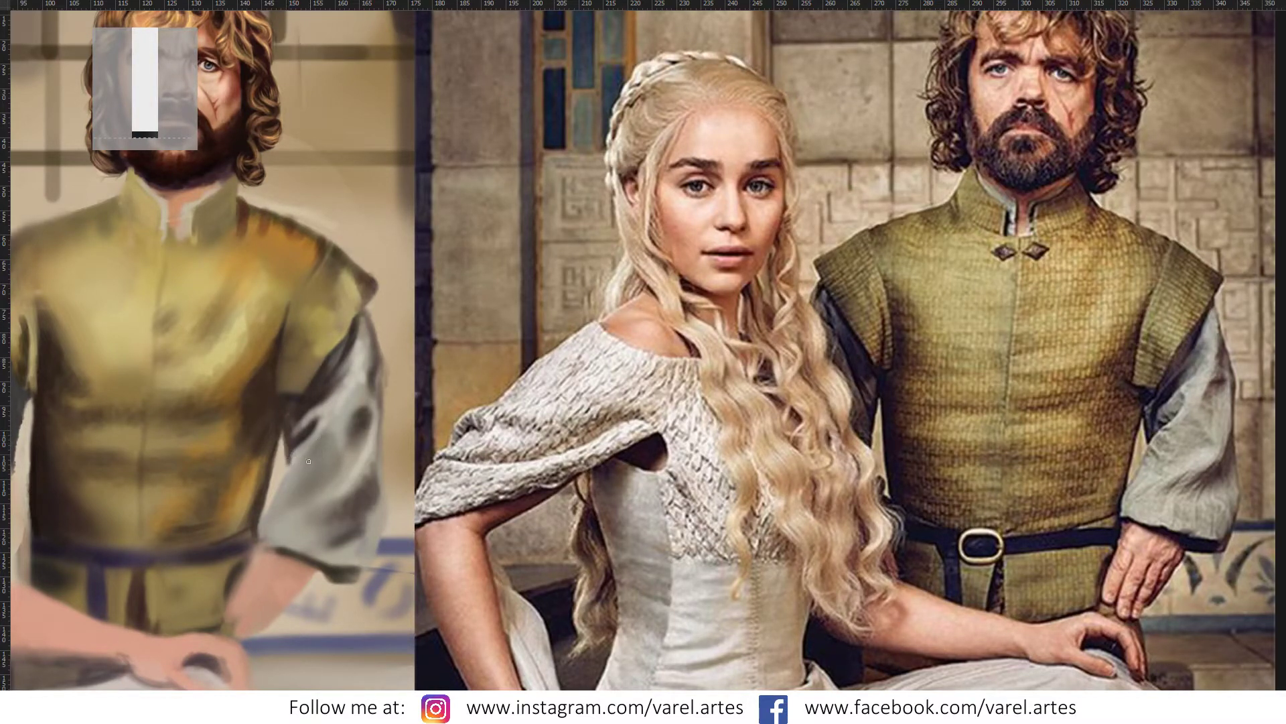
# Step: Rework the shadow beside the sleeve with small 62 px strokes, then start choosing near-black brown 170f0a
pyautogui.rightClick(261, 429)
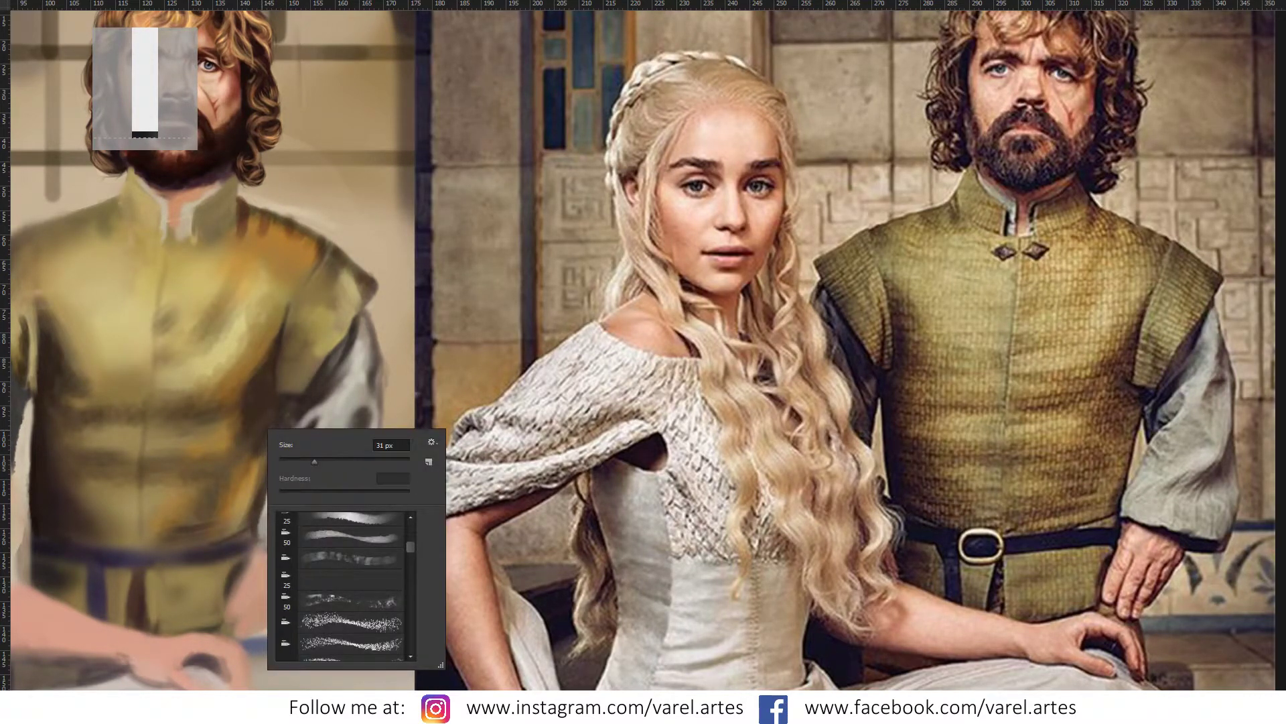
pyautogui.press('Escape')
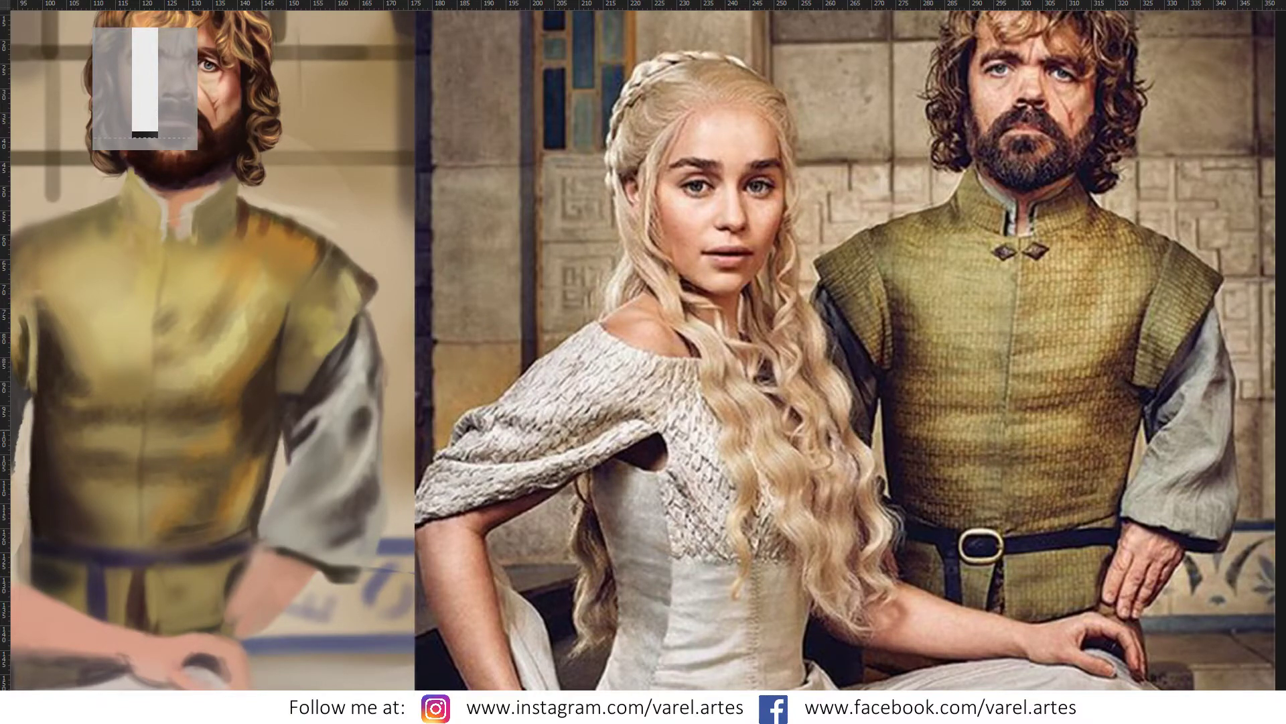
pyautogui.hotkey('alt', 'Tab')
pyautogui.scroll(-1, 268, 456)
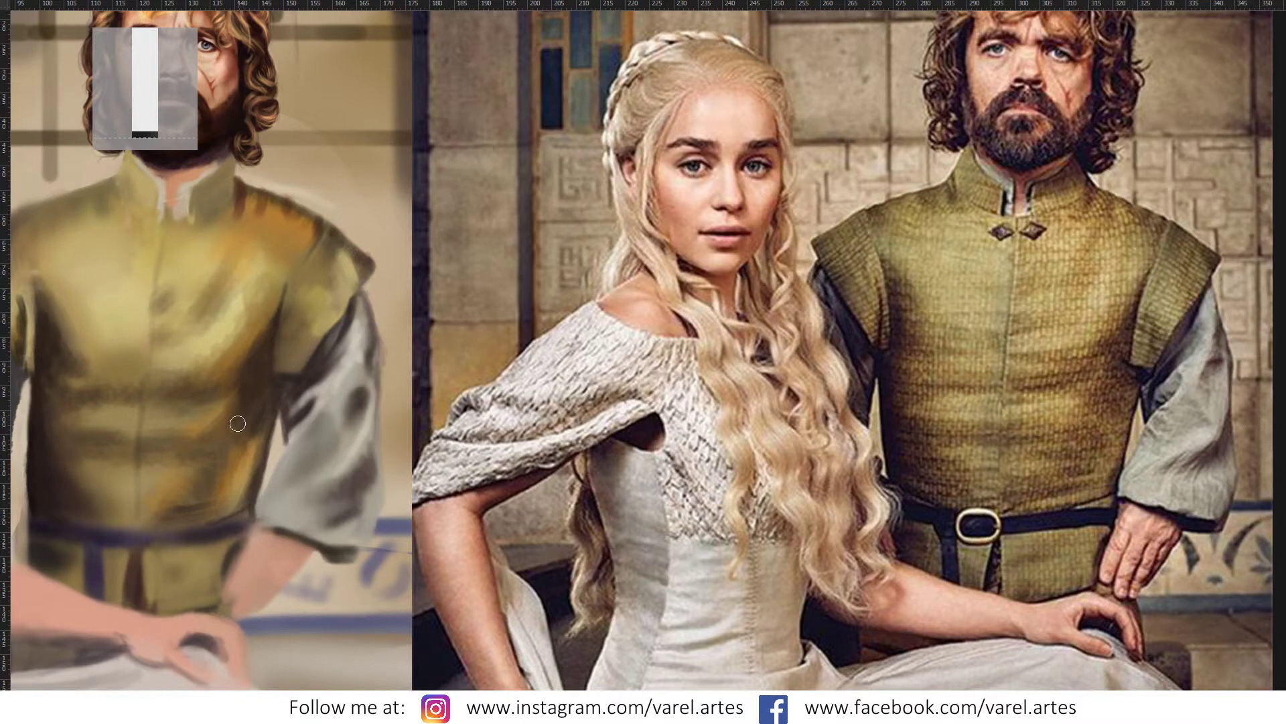
pyautogui.scroll(-1, 249, 443)
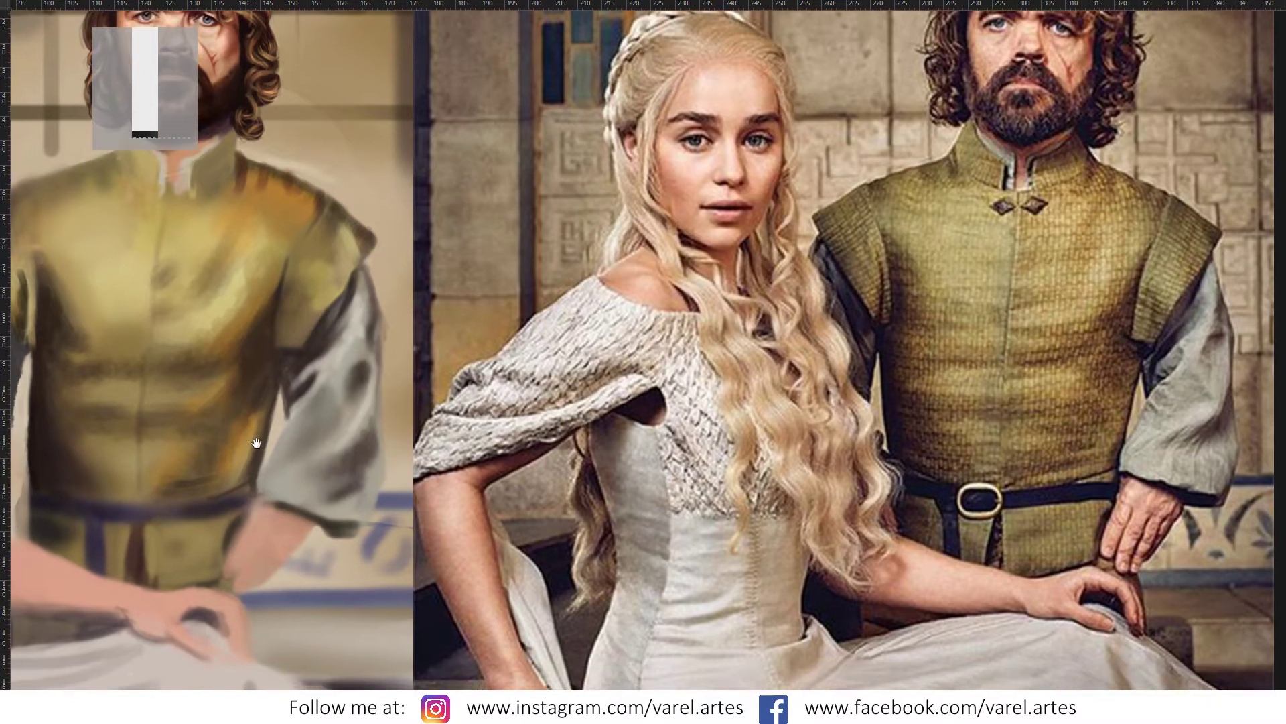
pyautogui.keyDown('alt'); pyautogui.rightClick(287, 305); pyautogui.keyUp('alt')
pyautogui.moveTo(287, 305); pyautogui.dragTo(286, 317)
pyautogui.keyDown('alt'); pyautogui.rightClick(303, 320); pyautogui.keyUp('alt')
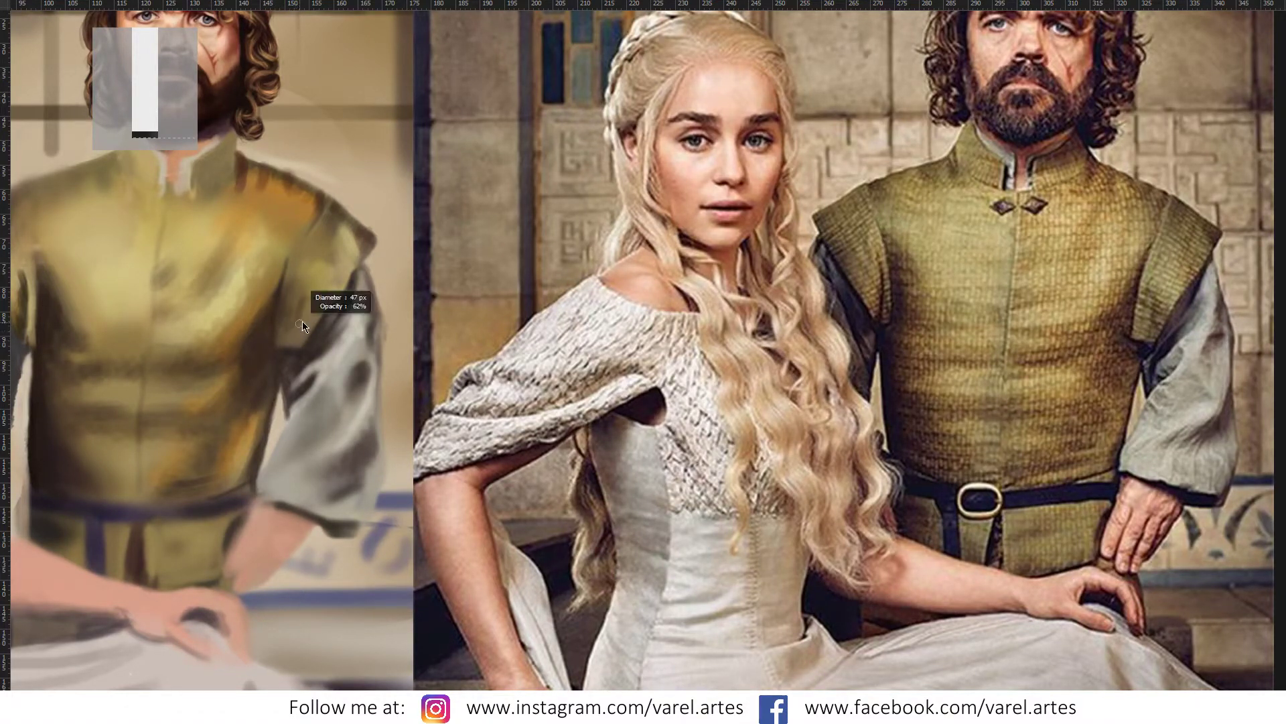
pyautogui.moveTo(302, 319); pyautogui.dragTo(302, 333)
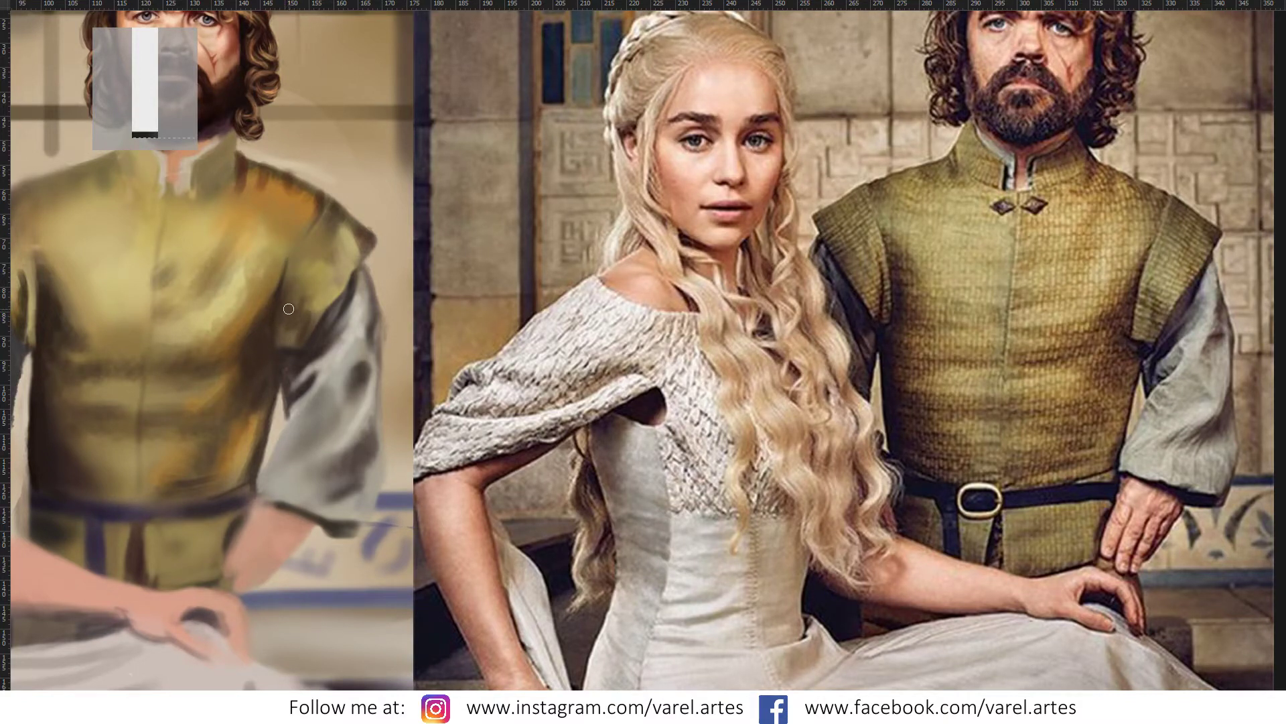
pyautogui.keyDown('alt'); pyautogui.rightClick(297, 308); pyautogui.keyUp('alt')
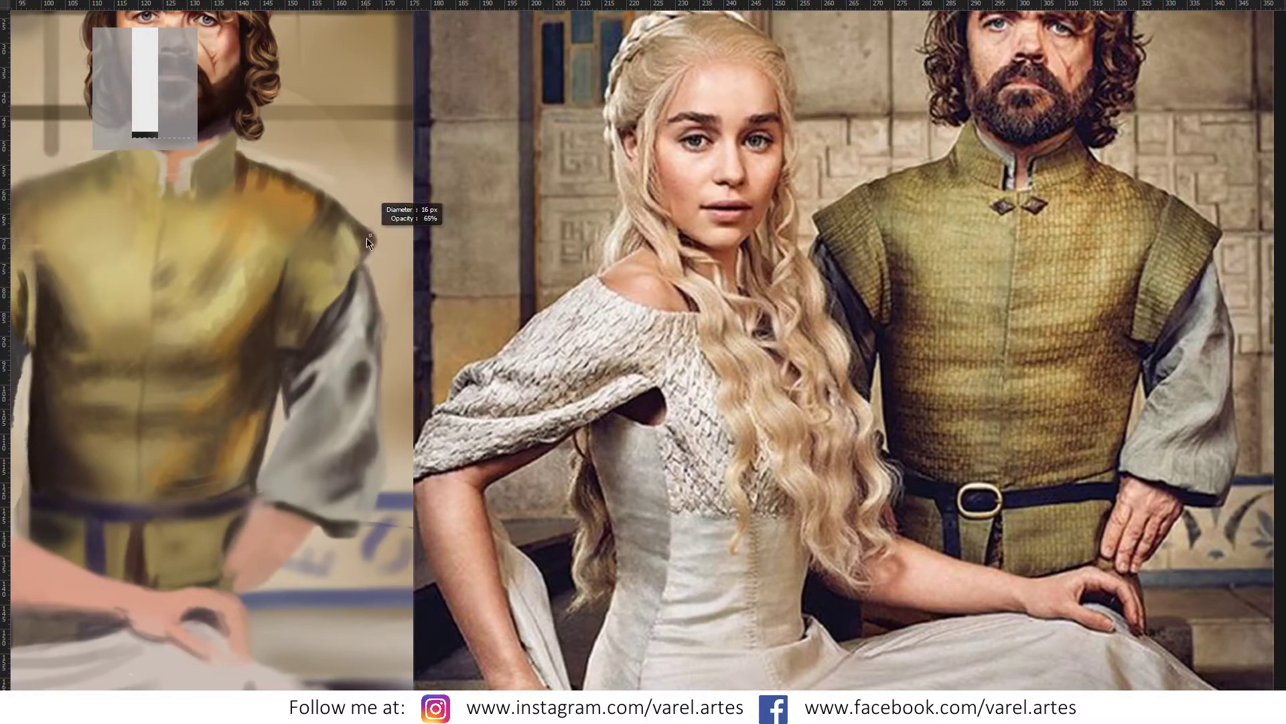
pyautogui.press('F6')
pyautogui.click(329, 265)
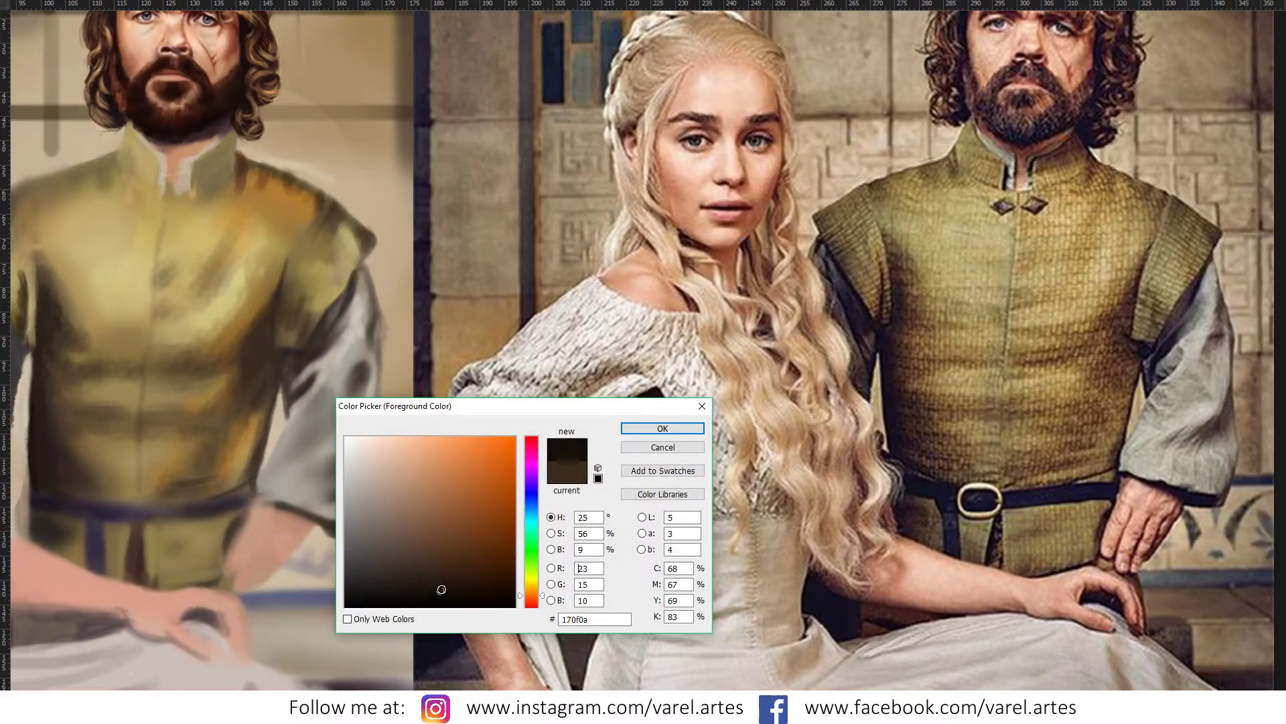
pyautogui.press('Return')
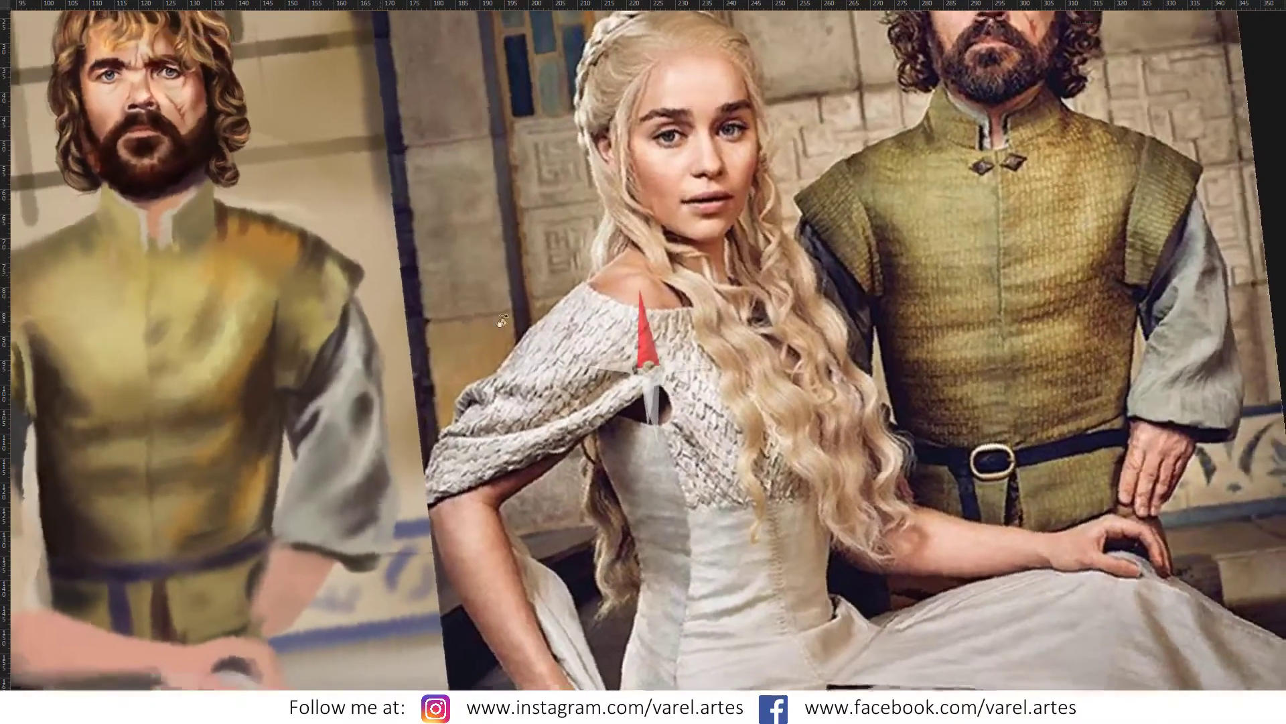
pyautogui.moveTo(396, 295)
pyautogui.mouseDown()
pyautogui.moveTo(416, 204)
pyautogui.moveTo(503, 233)
pyautogui.moveTo(522, 175)
pyautogui.moveTo(520, 195)
pyautogui.moveTo(305, 215)
pyautogui.mouseUp()
pyautogui.keyDown('alt'); pyautogui.click(522, 187); pyautogui.keyUp('alt')
pyautogui.hotkey('ctrl', 'z')
pyautogui.press('r')
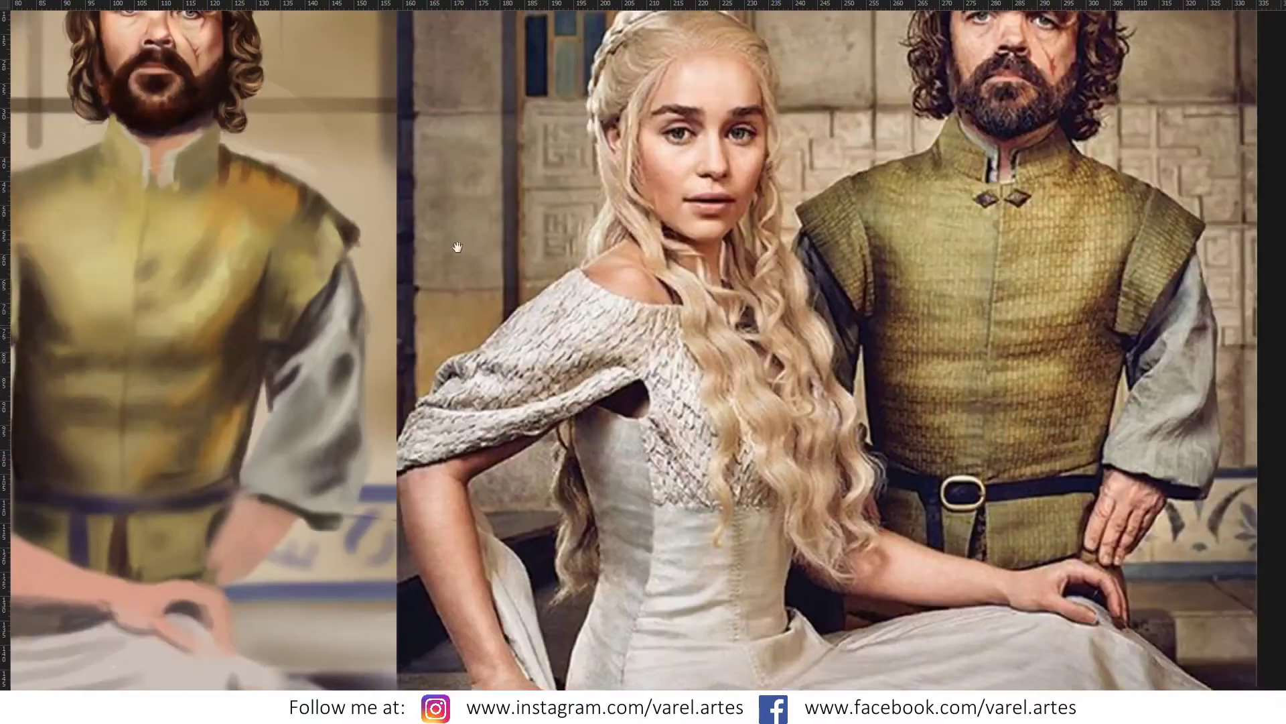
pyautogui.moveTo(459, 425); pyautogui.dragTo(352, 347)
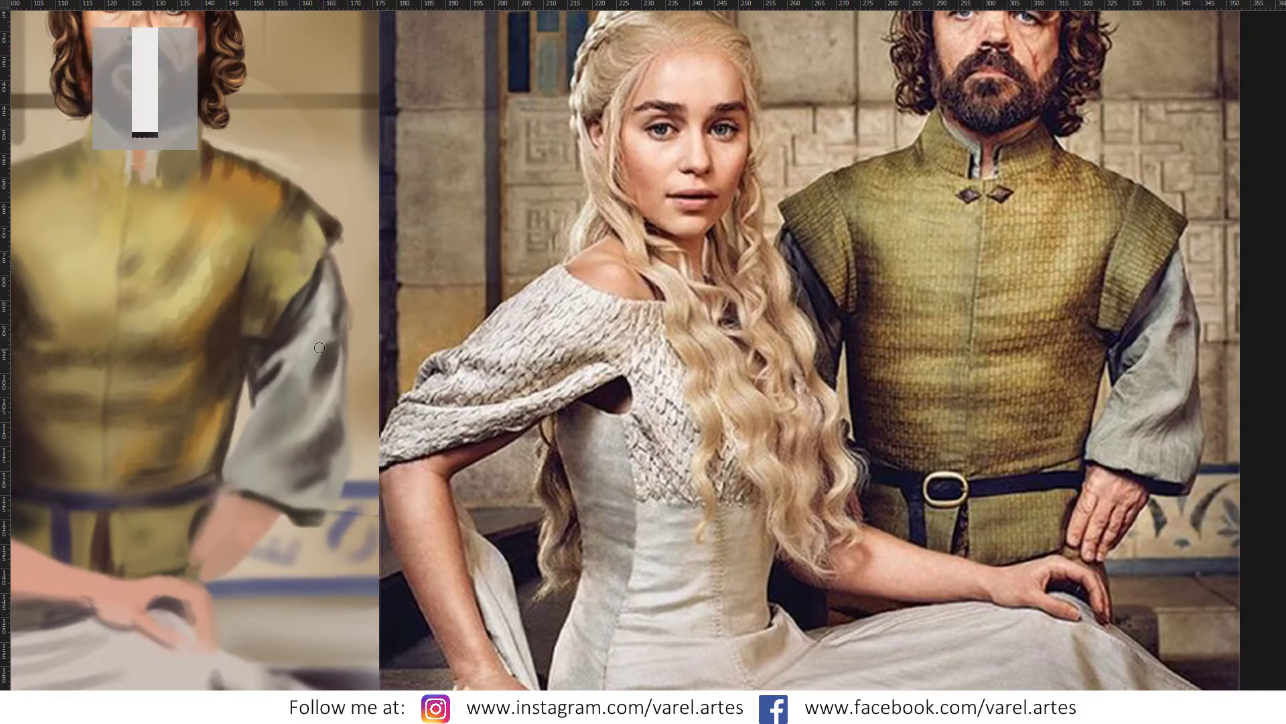
# Step: Zoom in and paint light strokes along the sleeve shadow's right and top edges
pyautogui.keyDown('alt'); pyautogui.rightClick(340, 348); pyautogui.keyUp('alt')
pyautogui.moveTo(338, 333); pyautogui.dragTo(342, 354)
pyautogui.scroll(3, 343, 354)
pyautogui.scroll(3, 398, 307)
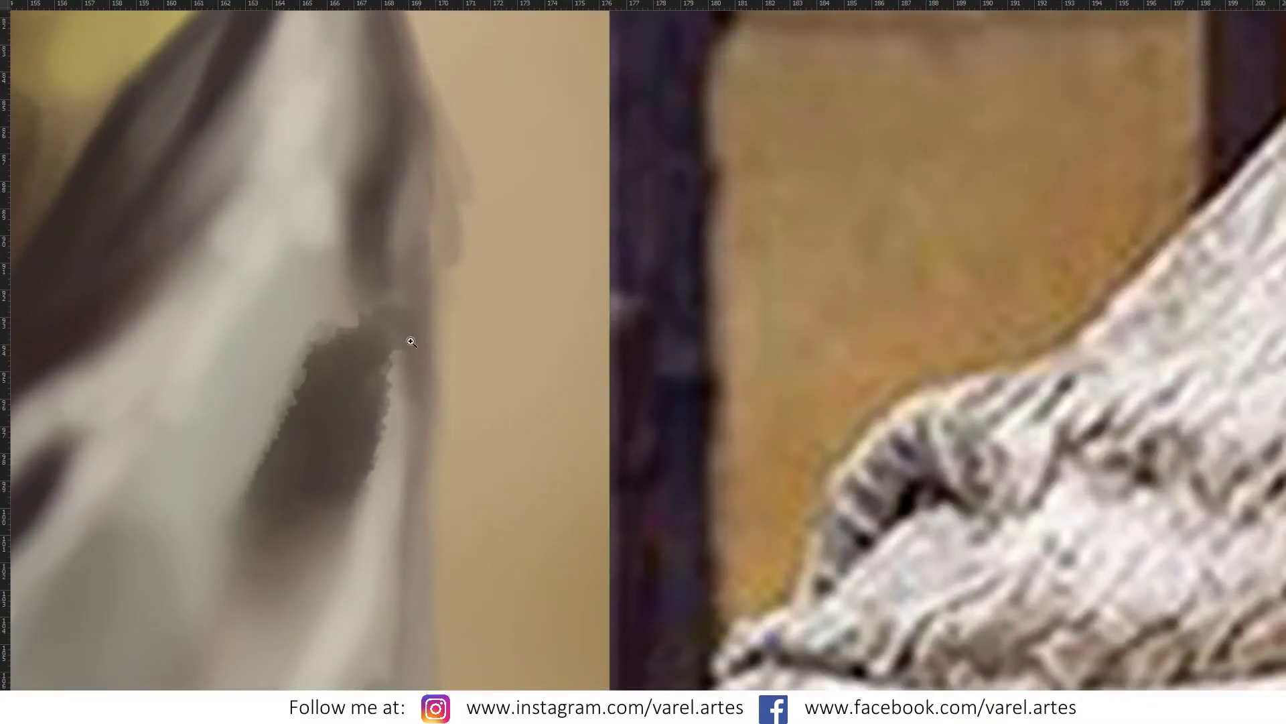
pyautogui.moveTo(365, 319)
pyautogui.mouseDown()
pyautogui.moveTo(394, 307)
pyautogui.moveTo(400, 410)
pyautogui.mouseUp()
pyautogui.moveTo(406, 332); pyautogui.dragTo(408, 407)
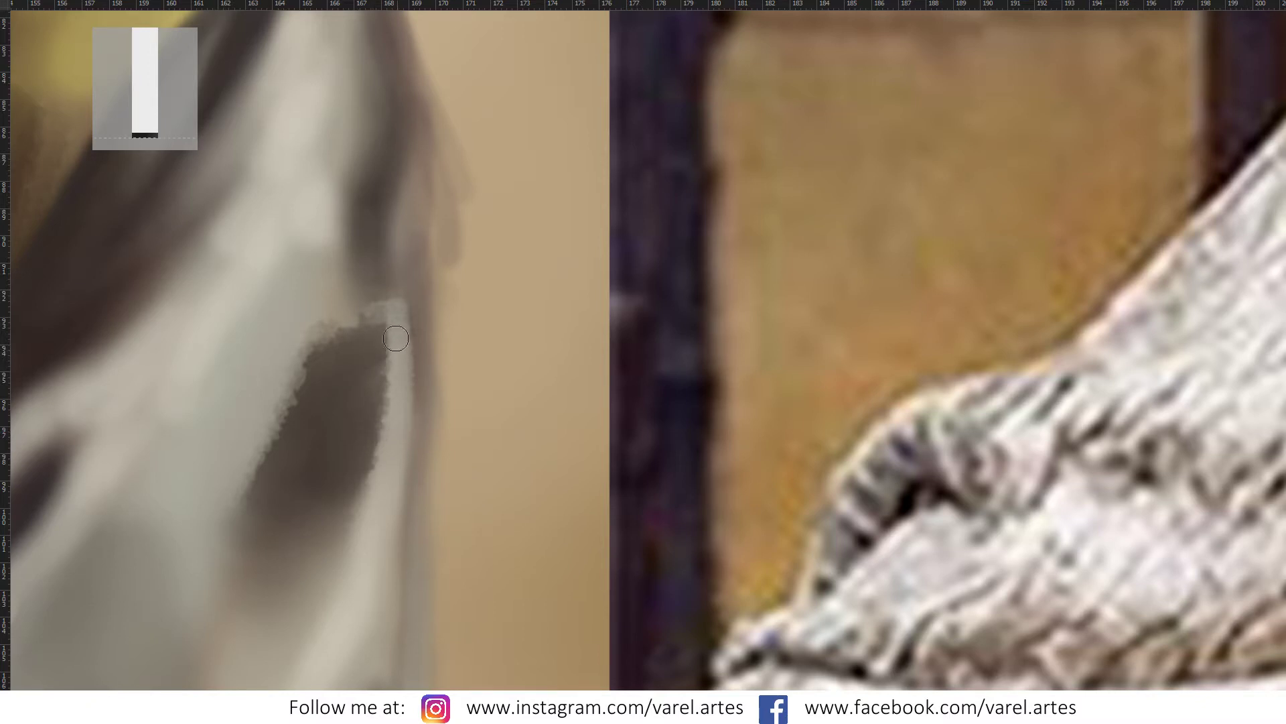
pyautogui.moveTo(373, 306); pyautogui.dragTo(328, 325)
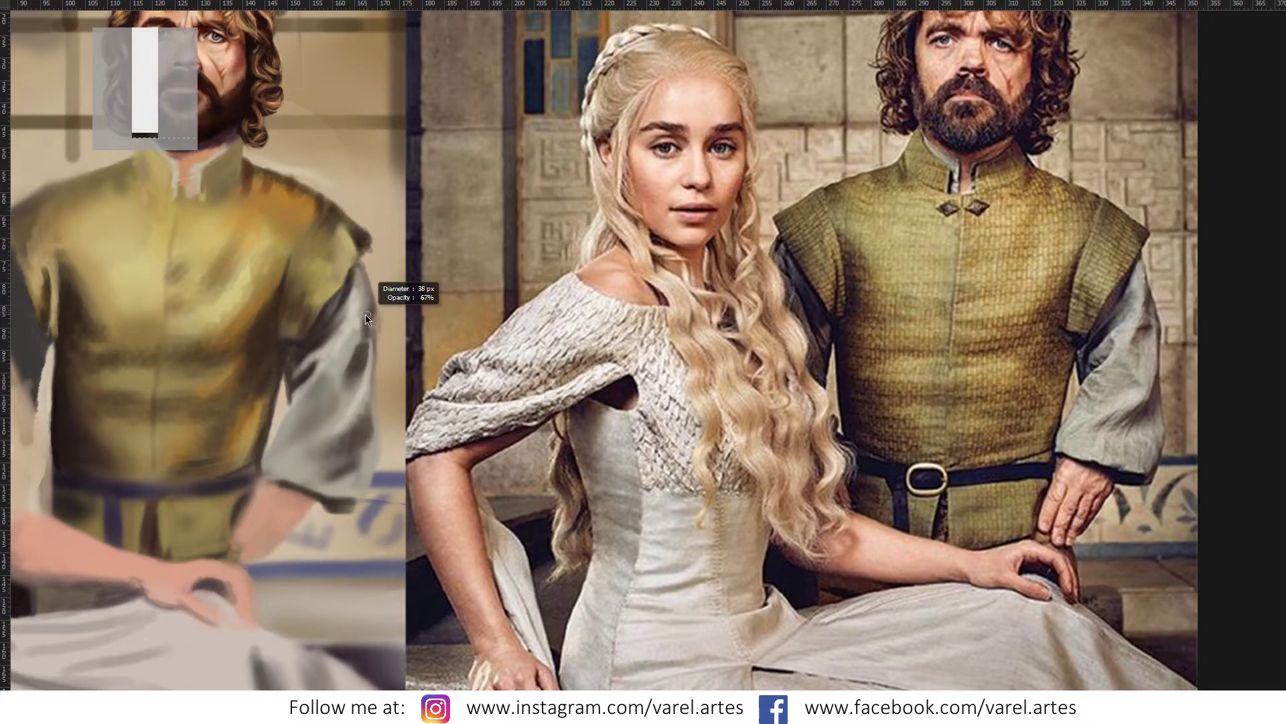
pyautogui.moveTo(374, 305); pyautogui.dragTo(376, 342)
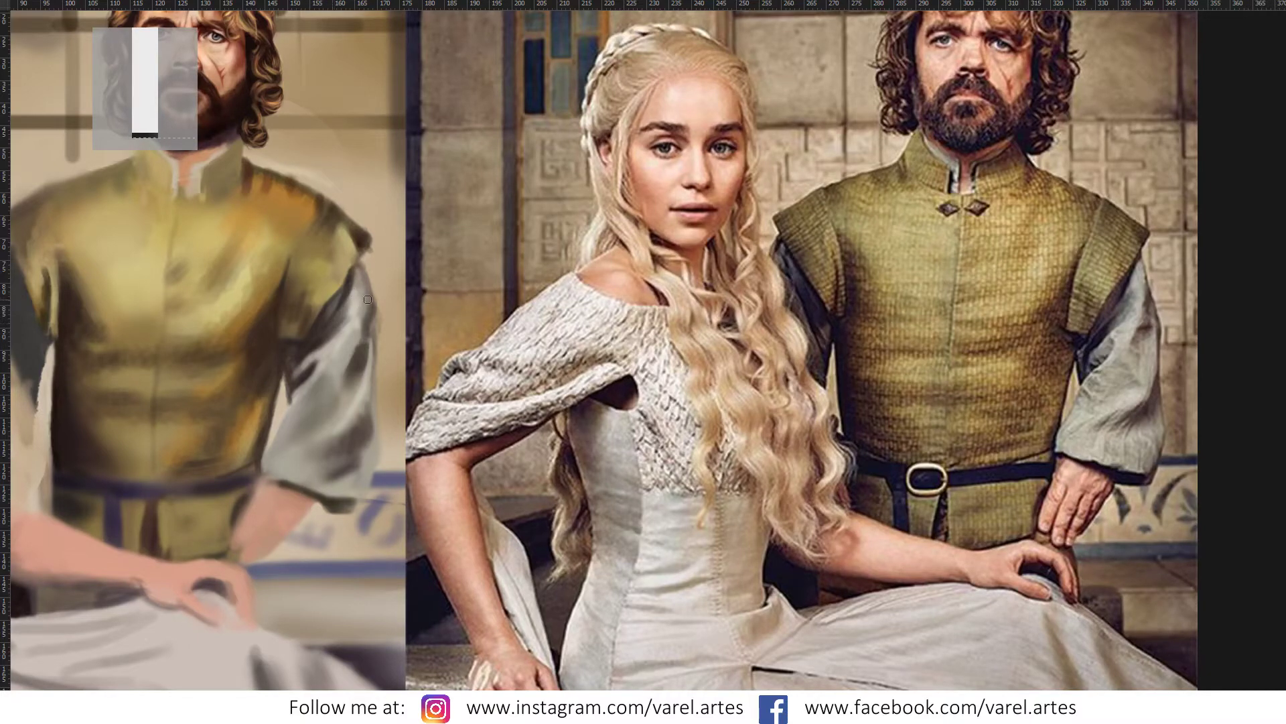
# Step: With a 55 px brush and dark greyish brown 49403a, paint dark strokes along the sleeve's right edge
pyautogui.moveTo(370, 300); pyautogui.dragTo(375, 304)
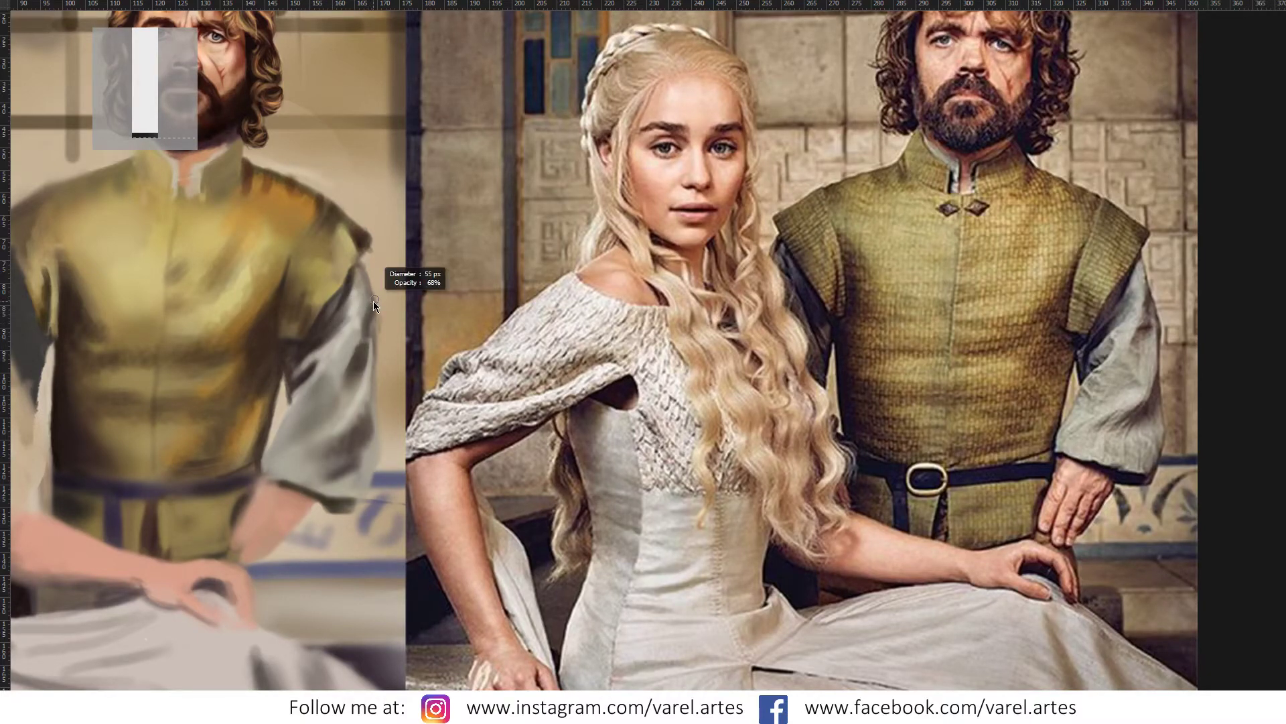
pyautogui.scroll(3, 372, 303)
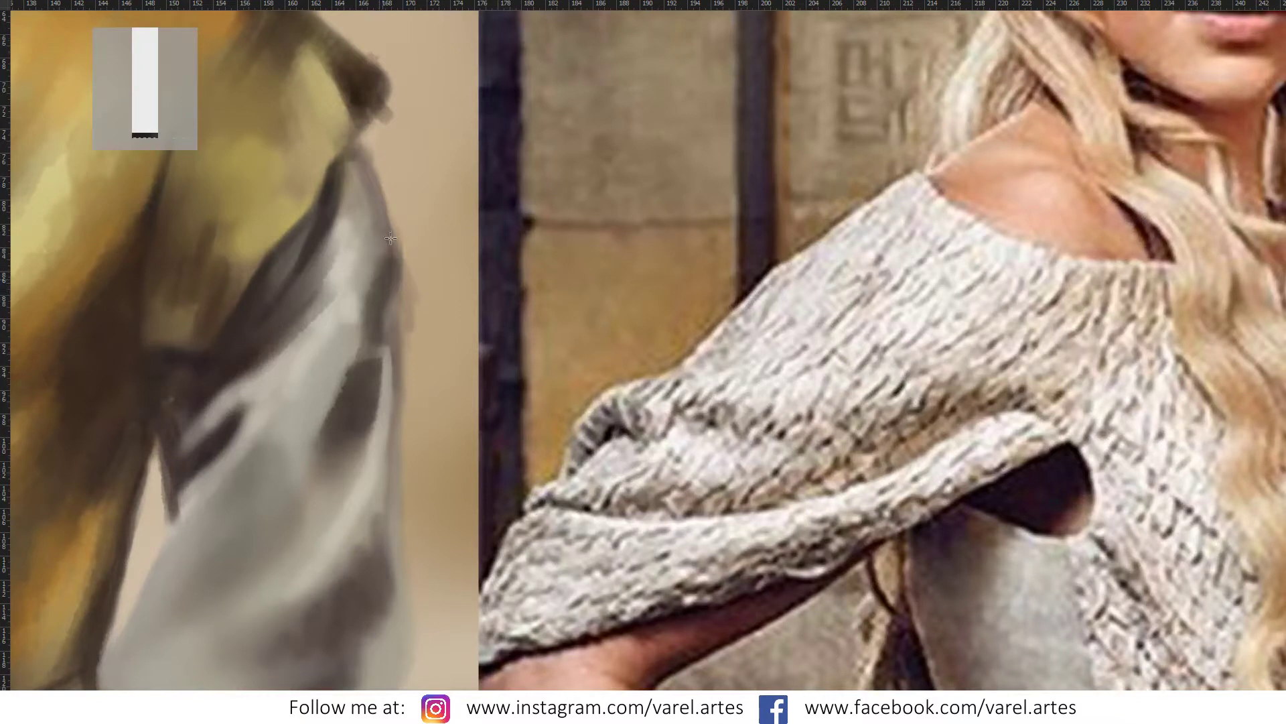
pyautogui.press('F12')
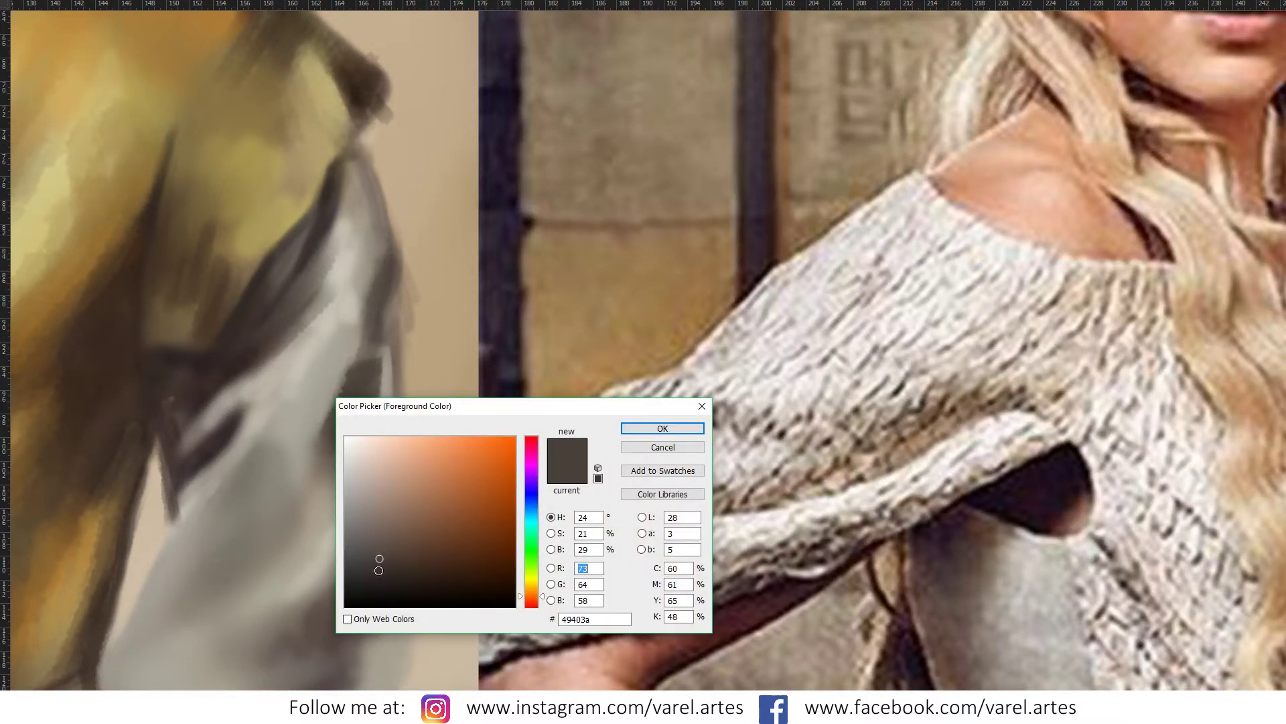
pyautogui.click(378, 570)
pyautogui.click(662, 428)
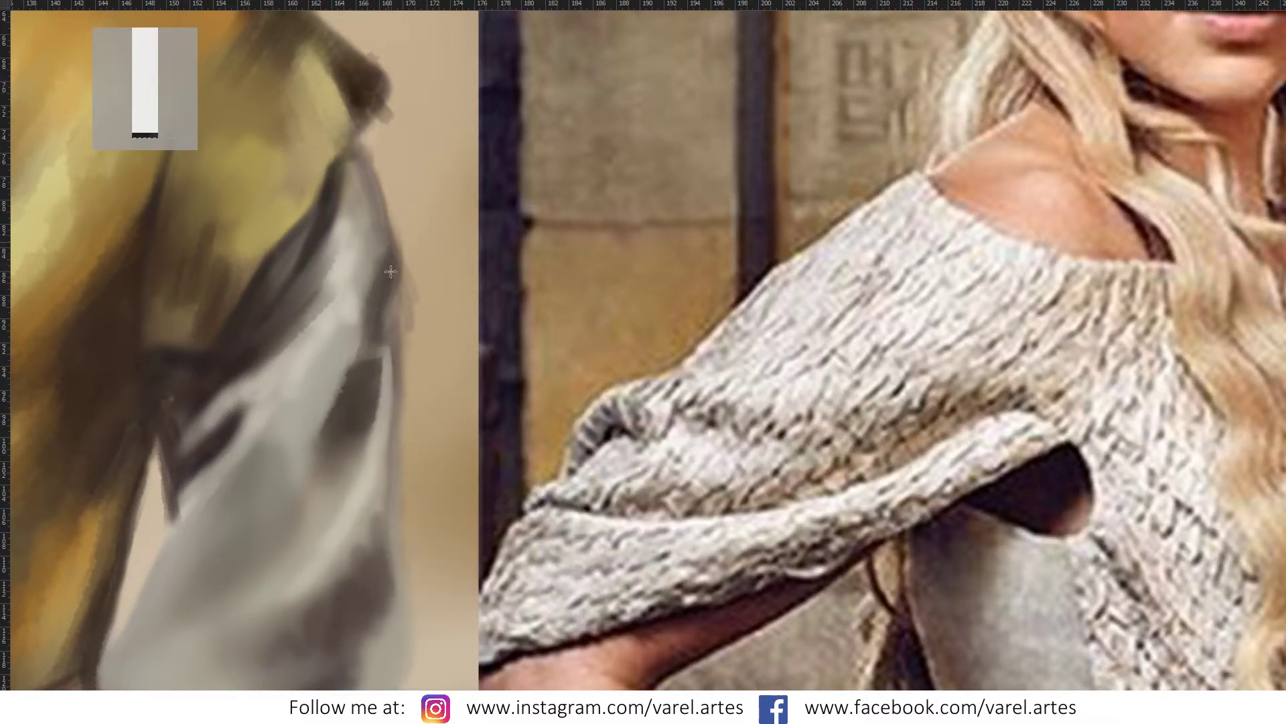
pyautogui.moveTo(392, 242); pyautogui.dragTo(379, 316)
pyautogui.moveTo(395, 256); pyautogui.dragTo(384, 288)
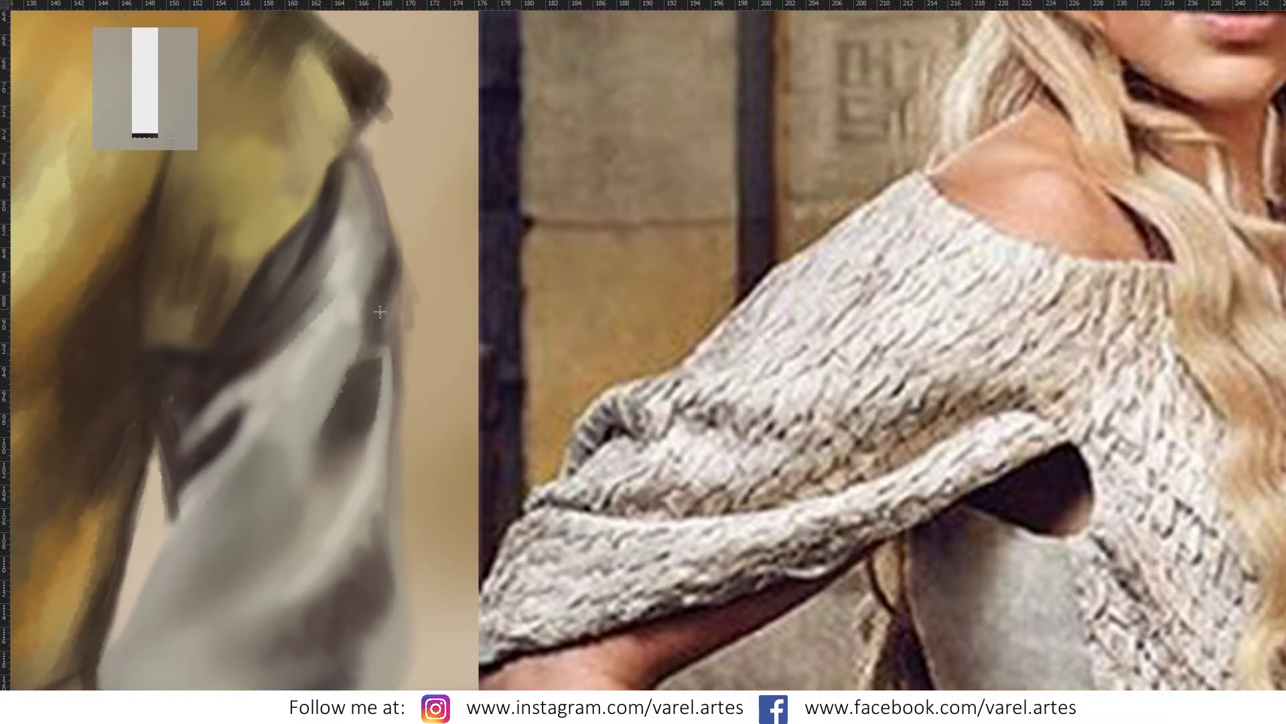
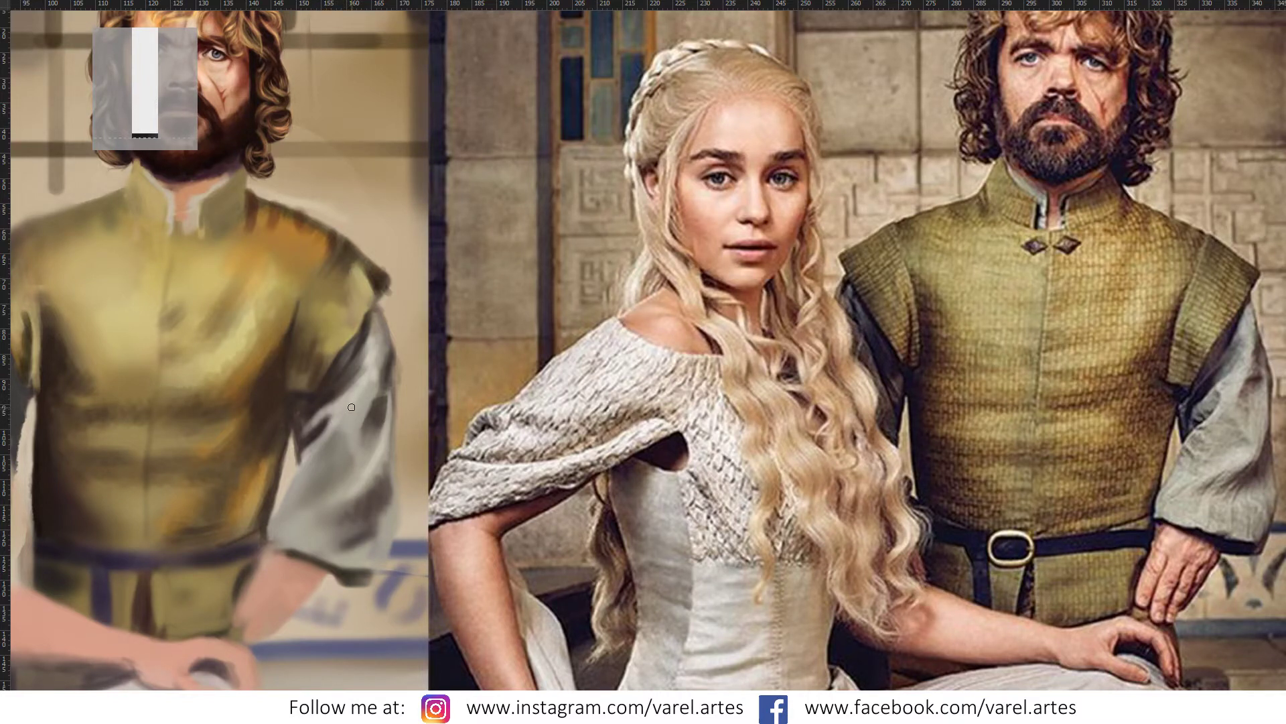
# Step: Sample a sleeve grey and darken the crease line on the sleeve
pyautogui.keyDown('alt'); pyautogui.click(313, 449); pyautogui.keyUp('alt')
pyautogui.scroll(4, 307, 457)
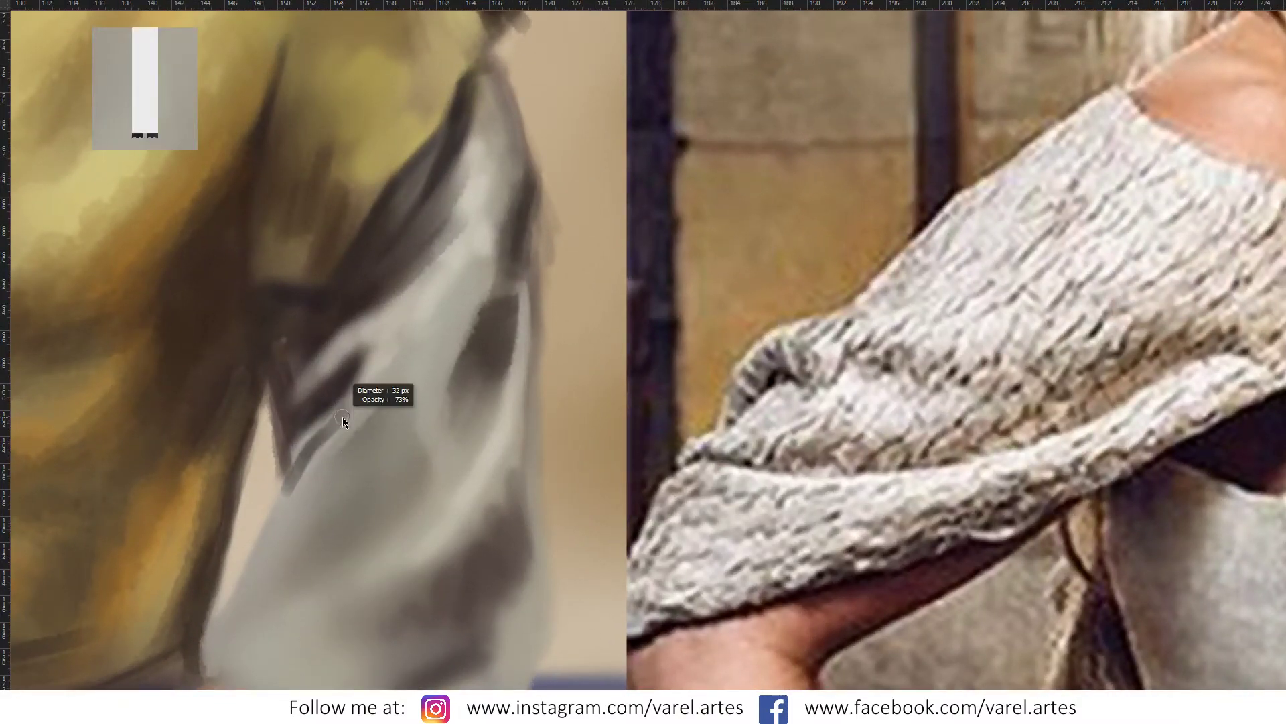
pyautogui.moveTo(320, 439)
pyautogui.mouseDown()
pyautogui.moveTo(292, 481)
pyautogui.moveTo(326, 433)
pyautogui.moveTo(306, 451)
pyautogui.mouseUp()
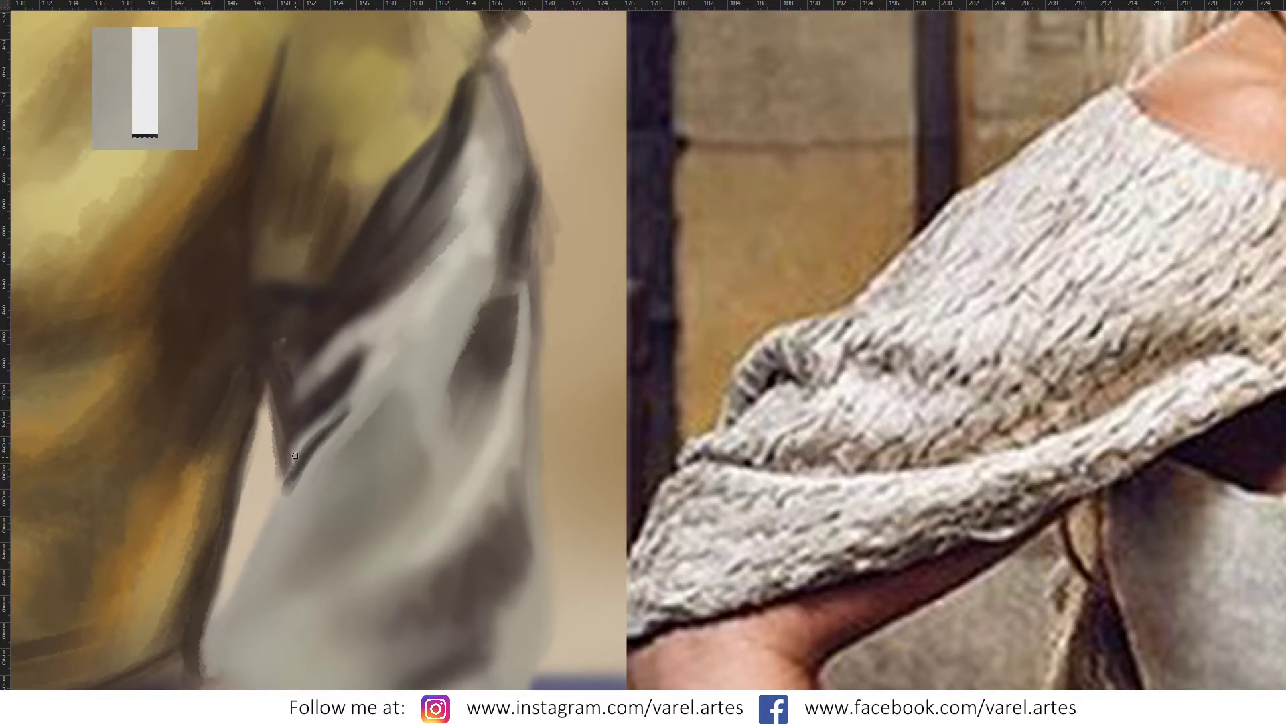
pyautogui.moveTo(295, 469)
pyautogui.mouseDown()
pyautogui.moveTo(333, 397)
pyautogui.moveTo(300, 445)
pyautogui.mouseUp()
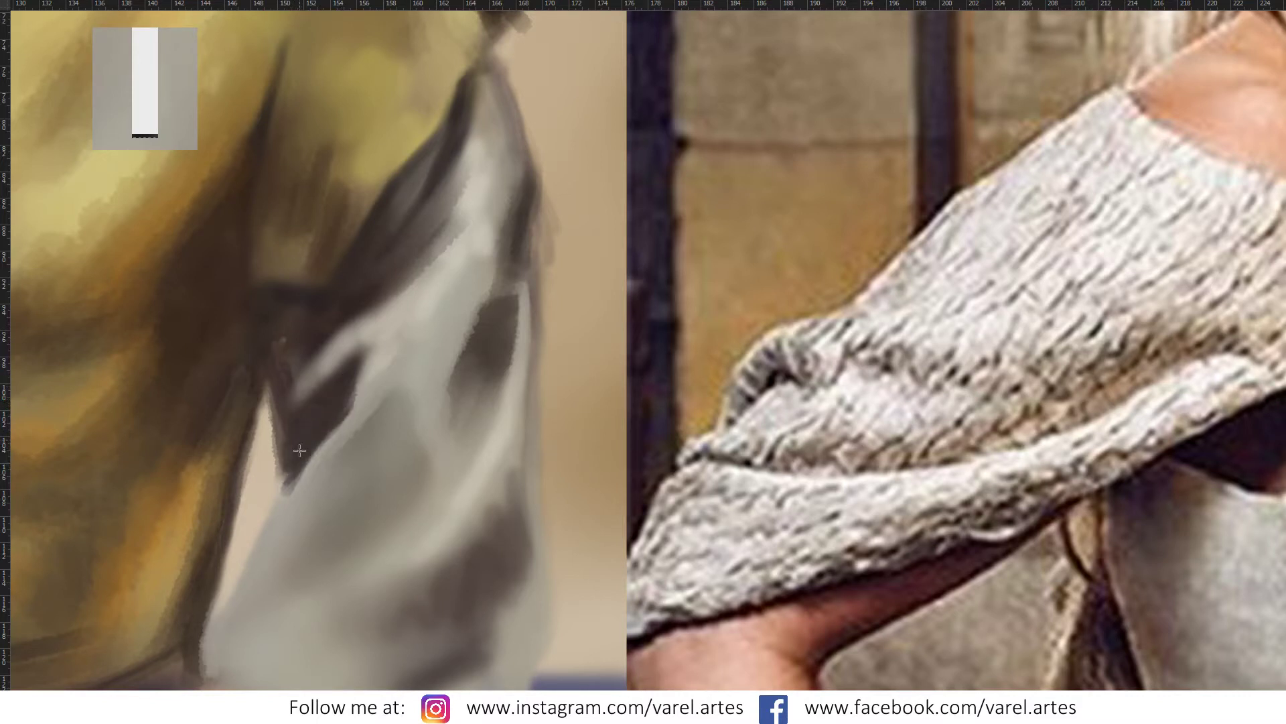
# Step: Sample a lighter grey and paint a light edge below the crease
pyautogui.keyDown('alt'); pyautogui.click(351, 395); pyautogui.keyUp('alt')
pyautogui.moveTo(359, 392); pyautogui.dragTo(281, 513)
pyautogui.scroll(-3, 421, 390)
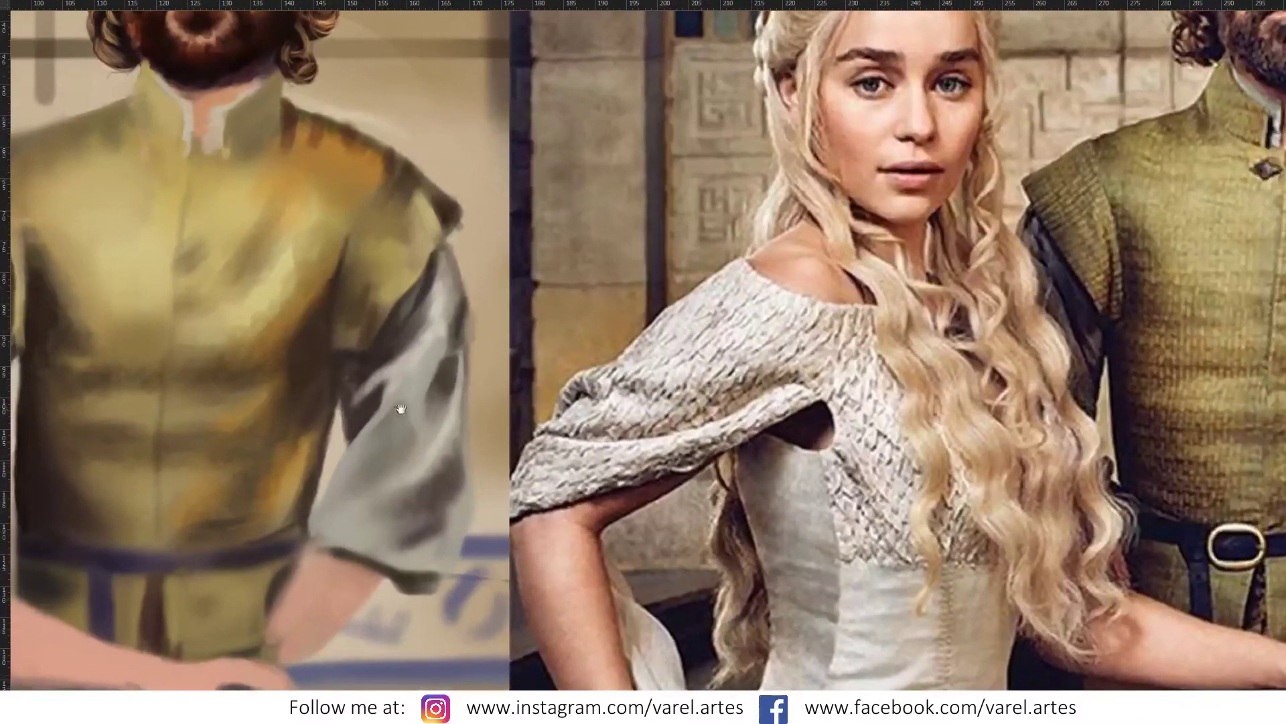
# Step: Cover the sleeve's dark shadow with a sampled lighter grey, redoing the first attempt
pyautogui.moveTo(401, 408); pyautogui.dragTo(303, 467)
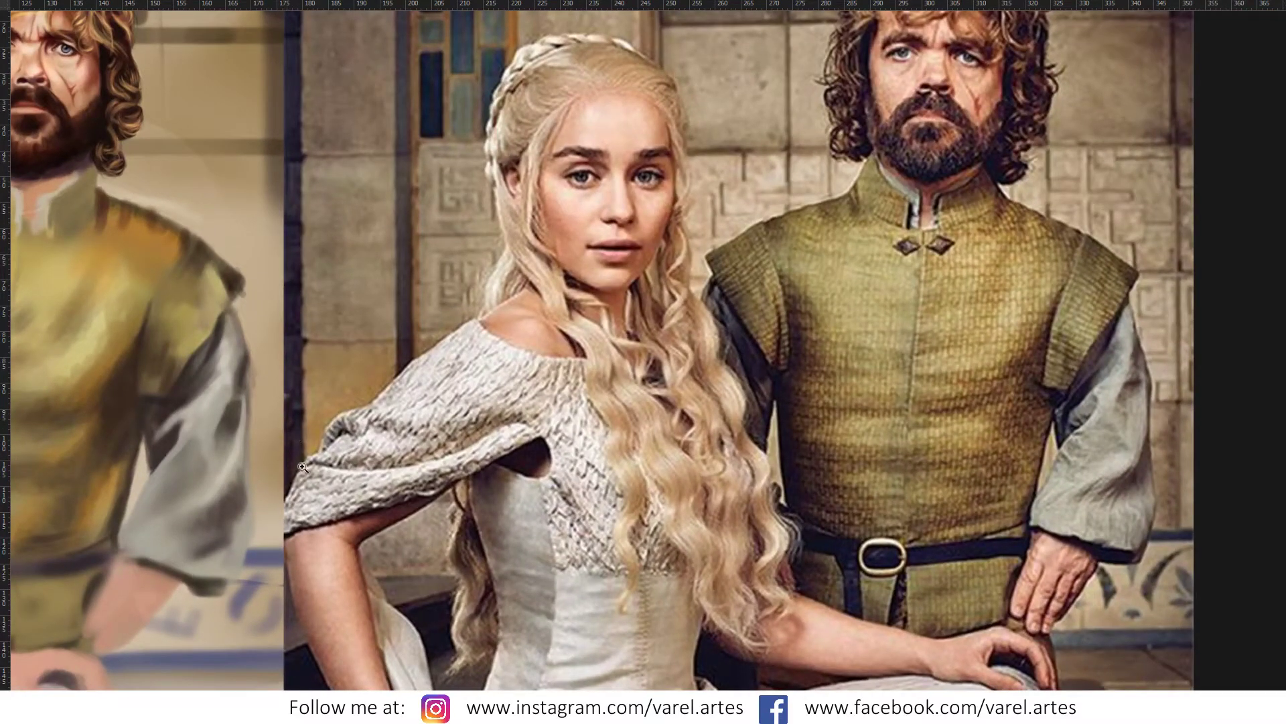
pyautogui.press('b')
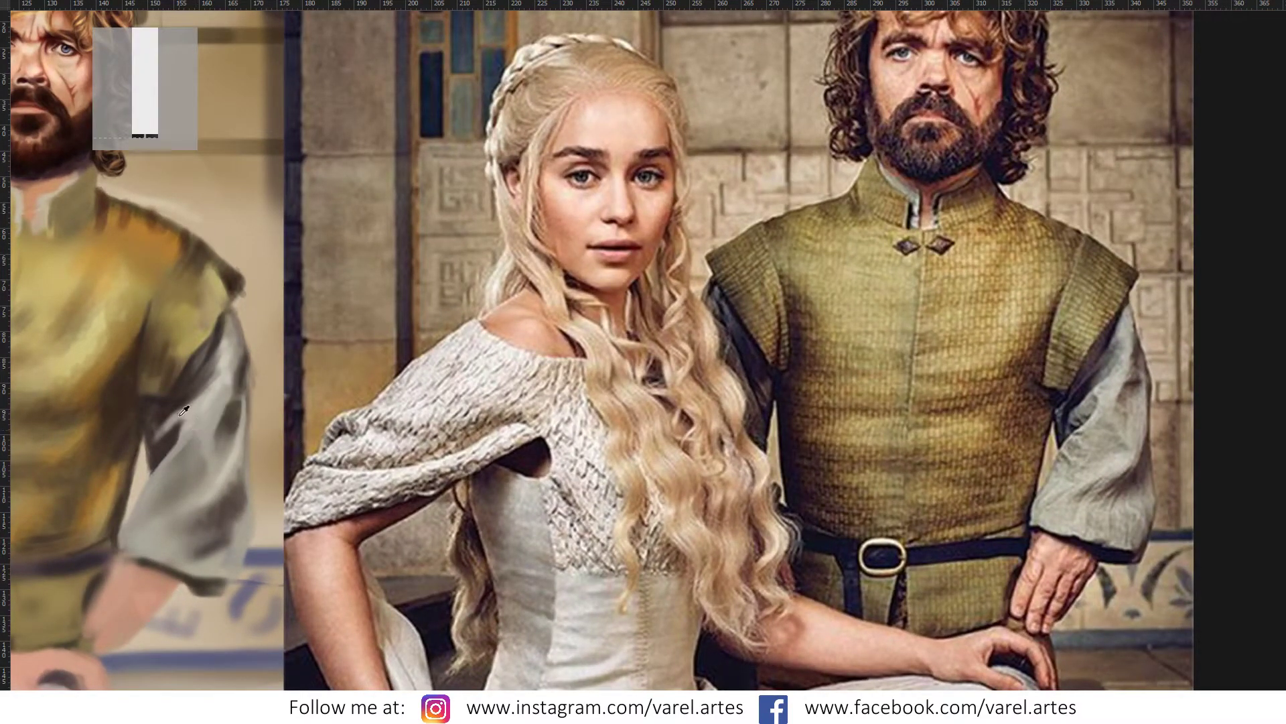
pyautogui.keyDown('alt'); pyautogui.click(184, 411); pyautogui.keyUp('alt')
pyautogui.click(204, 441)
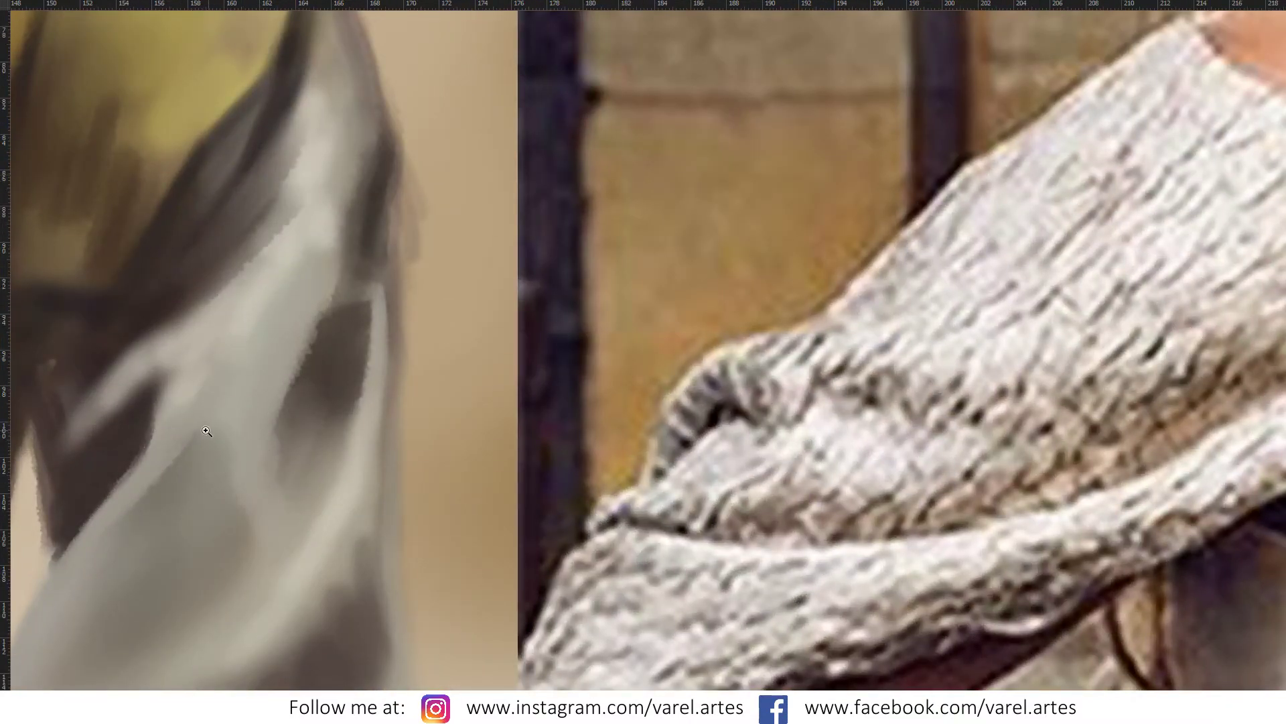
pyautogui.moveTo(208, 430)
pyautogui.mouseDown()
pyautogui.moveTo(136, 420)
pyautogui.moveTo(262, 381)
pyautogui.mouseUp()
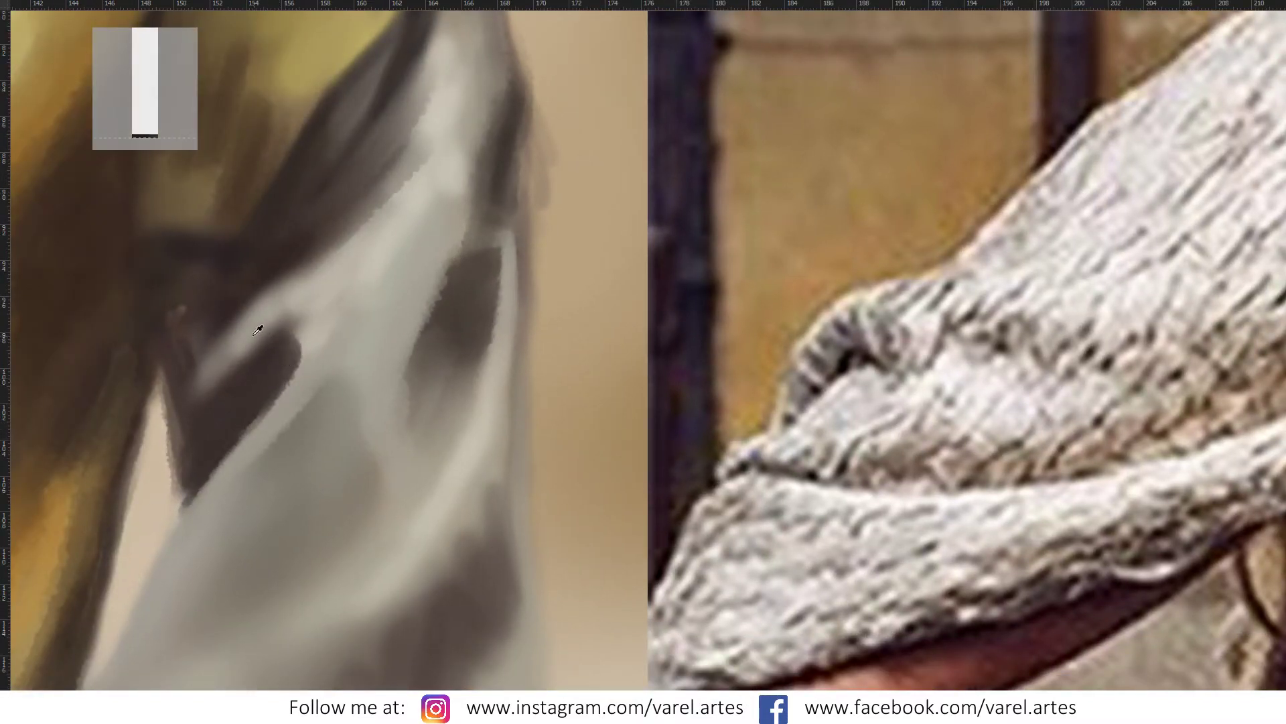
pyautogui.keyDown('alt'); pyautogui.click(236, 365); pyautogui.keyUp('alt')
pyautogui.moveTo(207, 425)
pyautogui.mouseDown()
pyautogui.moveTo(242, 391)
pyautogui.moveTo(210, 405)
pyautogui.moveTo(241, 408)
pyautogui.mouseUp()
pyautogui.hotkey('ctrl', 'z')
pyautogui.moveTo(281, 335)
pyautogui.mouseDown()
pyautogui.moveTo(195, 467)
pyautogui.moveTo(166, 451)
pyautogui.mouseUp()
# Step: Shrink the brush to 12 px and add short strokes on the grey sleeve
pyautogui.keyDown('alt'); pyautogui.click(166, 451); pyautogui.keyUp('alt')
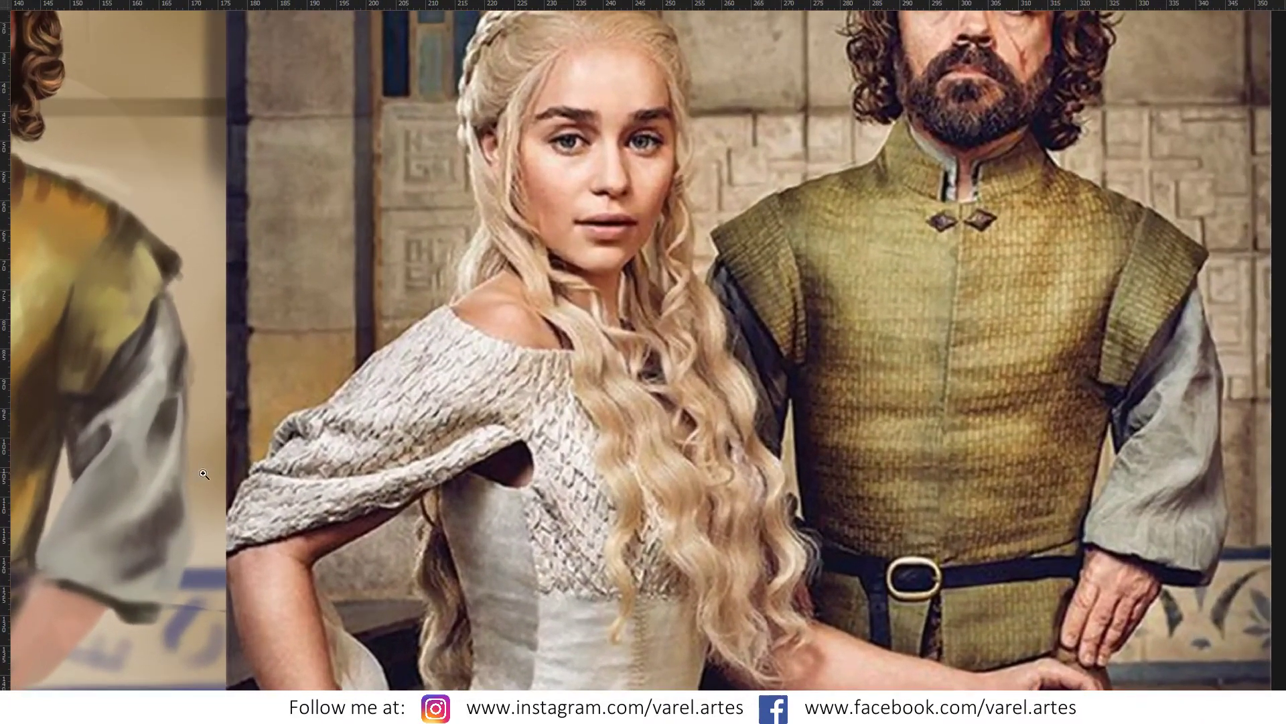
pyautogui.press('b')
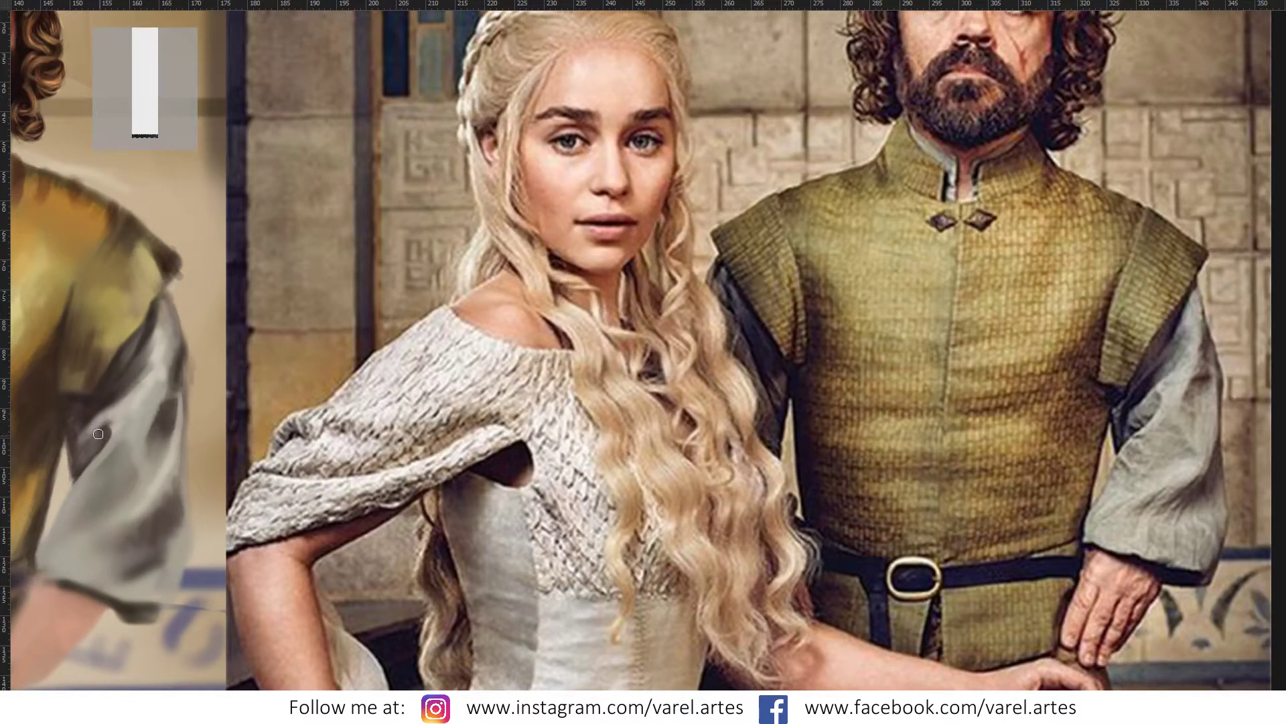
pyautogui.moveTo(94, 438); pyautogui.dragTo(97, 449)
pyautogui.moveTo(101, 432); pyautogui.dragTo(82, 456)
pyautogui.press(']')
# Step: Set the painting colour to a dark brown, then to near-black 100f0d, with a ~38 px brush
pyautogui.keyDown('alt'); pyautogui.rightClick(110, 461); pyautogui.keyUp('alt')
pyautogui.hotkey('alt', 'Delete')
pyautogui.click(376, 575)
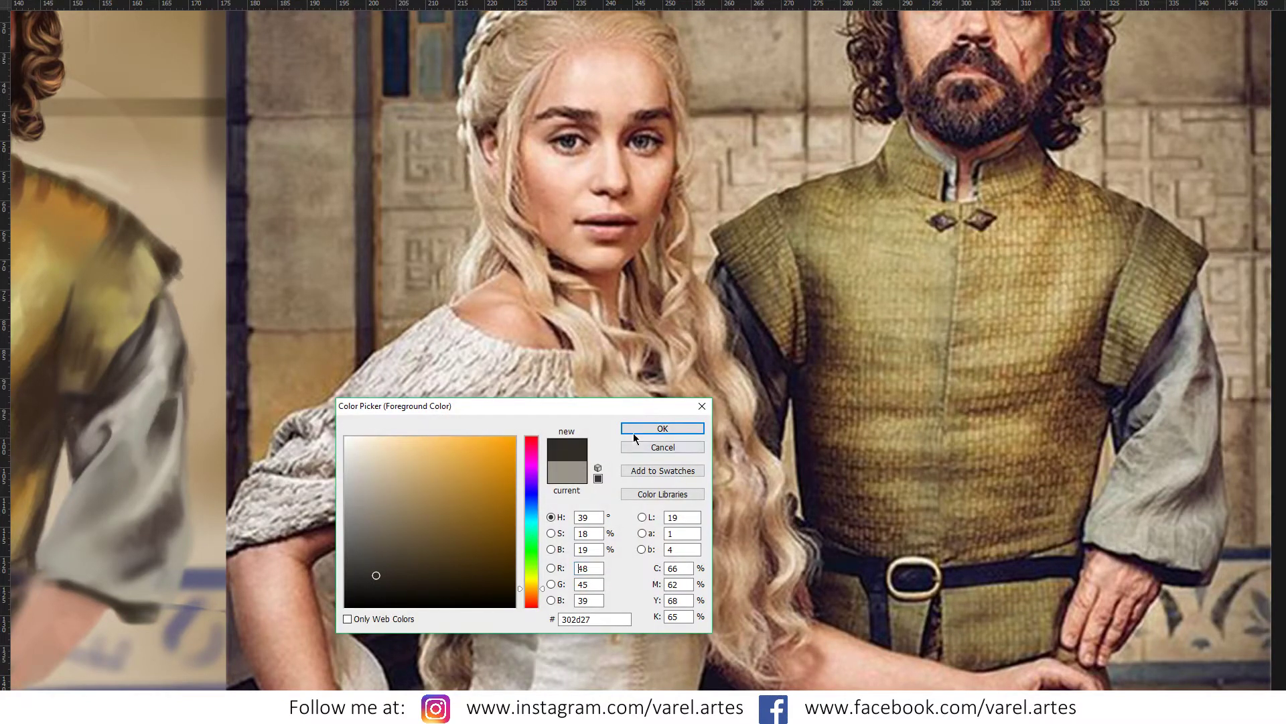
pyautogui.click(662, 428)
pyautogui.keyDown('alt'); pyautogui.rightClick(131, 459); pyautogui.keyUp('alt')
pyautogui.click(373, 597)
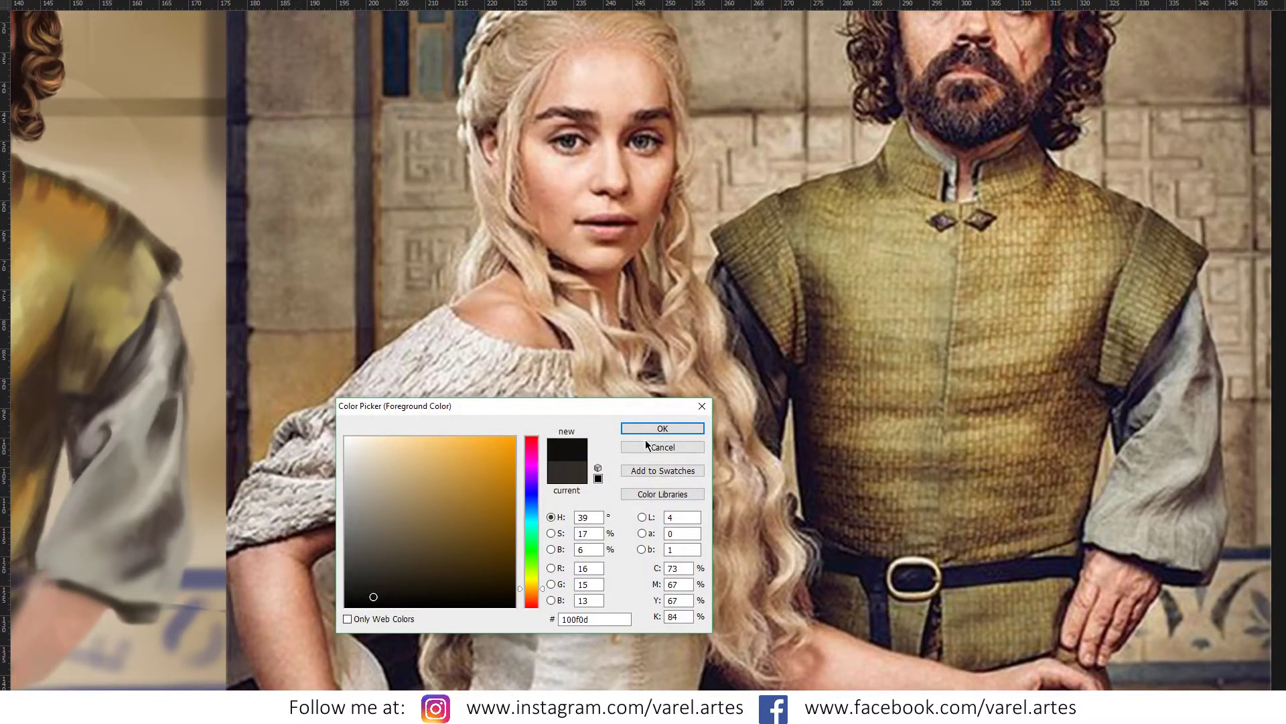
pyautogui.click(675, 429)
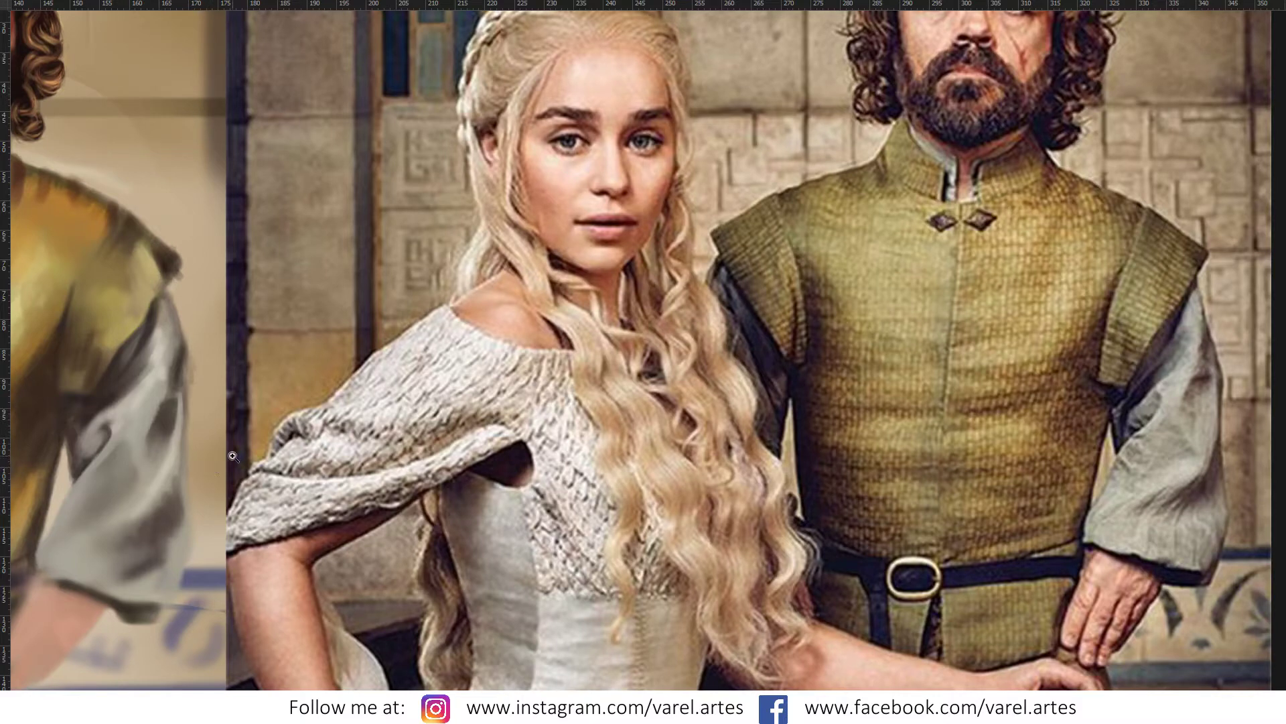
# Step: Zoom into the sleeve fold and sharpen its dark edge with extra light and dark strokes
pyautogui.click(154, 469)
pyautogui.moveTo(130, 445); pyautogui.dragTo(542, 391)
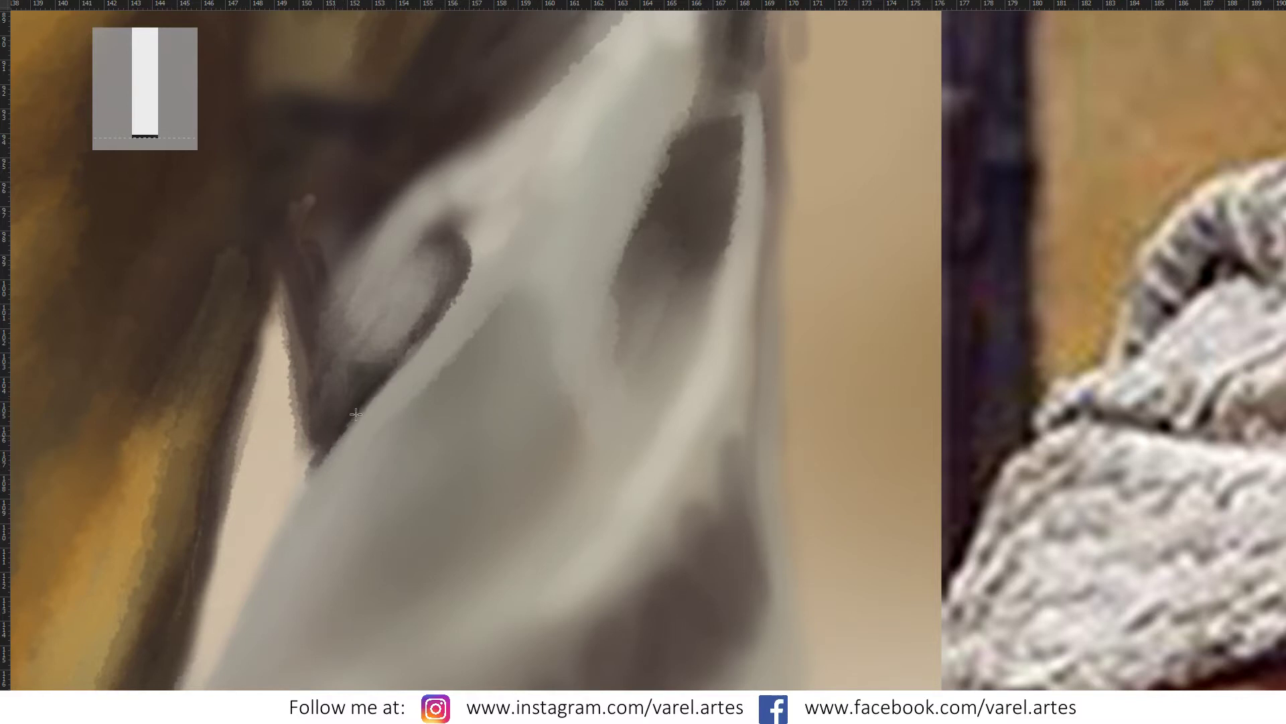
pyautogui.moveTo(355, 380); pyautogui.dragTo(431, 314)
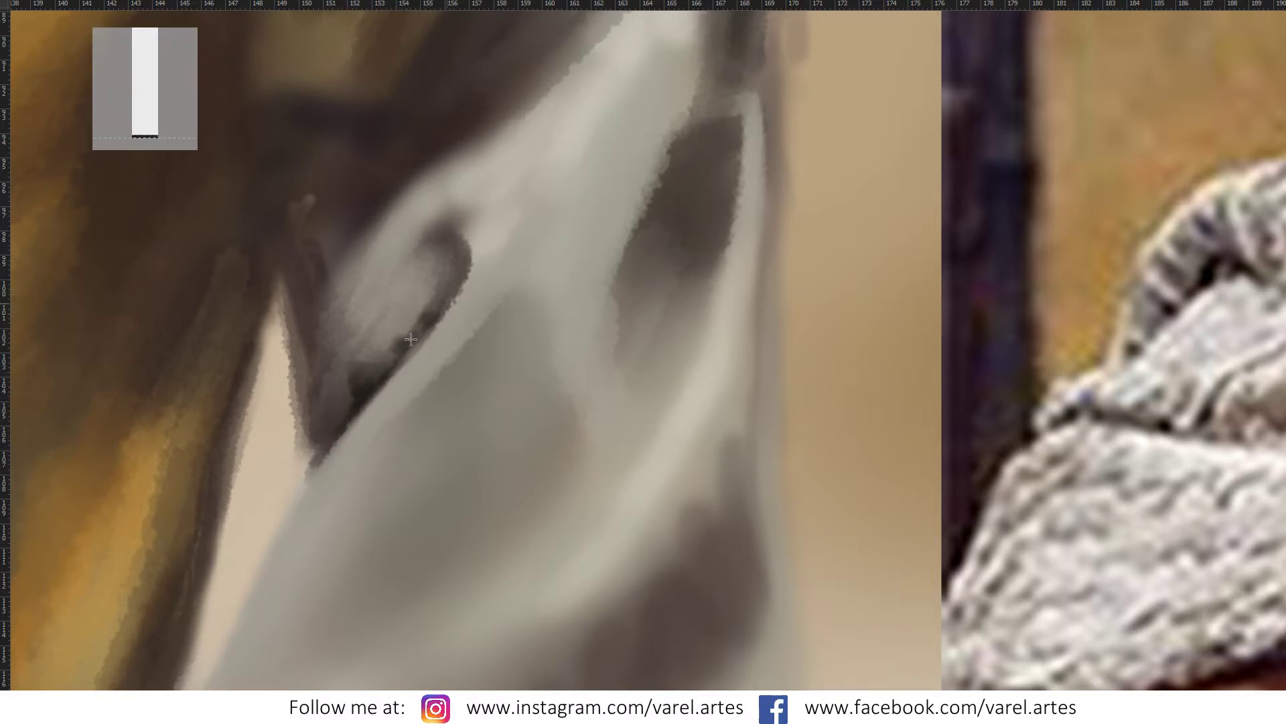
pyautogui.moveTo(368, 387)
pyautogui.mouseDown()
pyautogui.moveTo(430, 305)
pyautogui.moveTo(409, 405)
pyautogui.mouseUp()
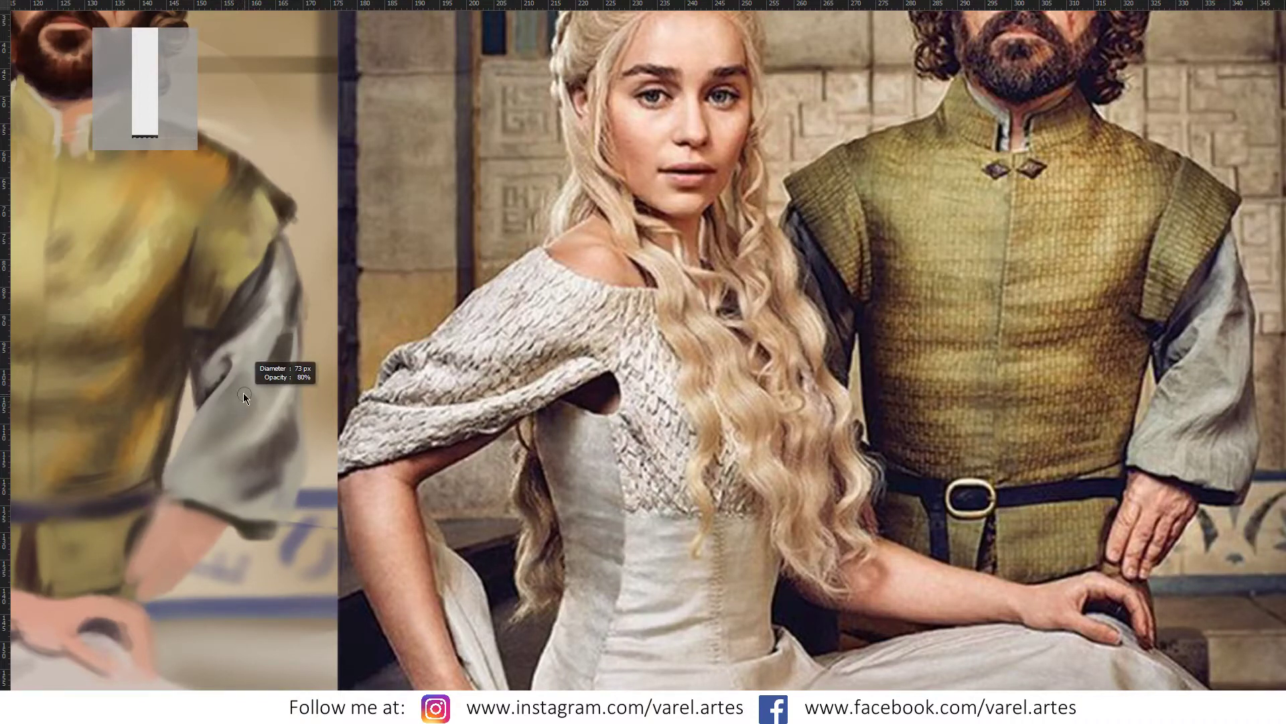
pyautogui.moveTo(243, 395); pyautogui.dragTo(196, 395)
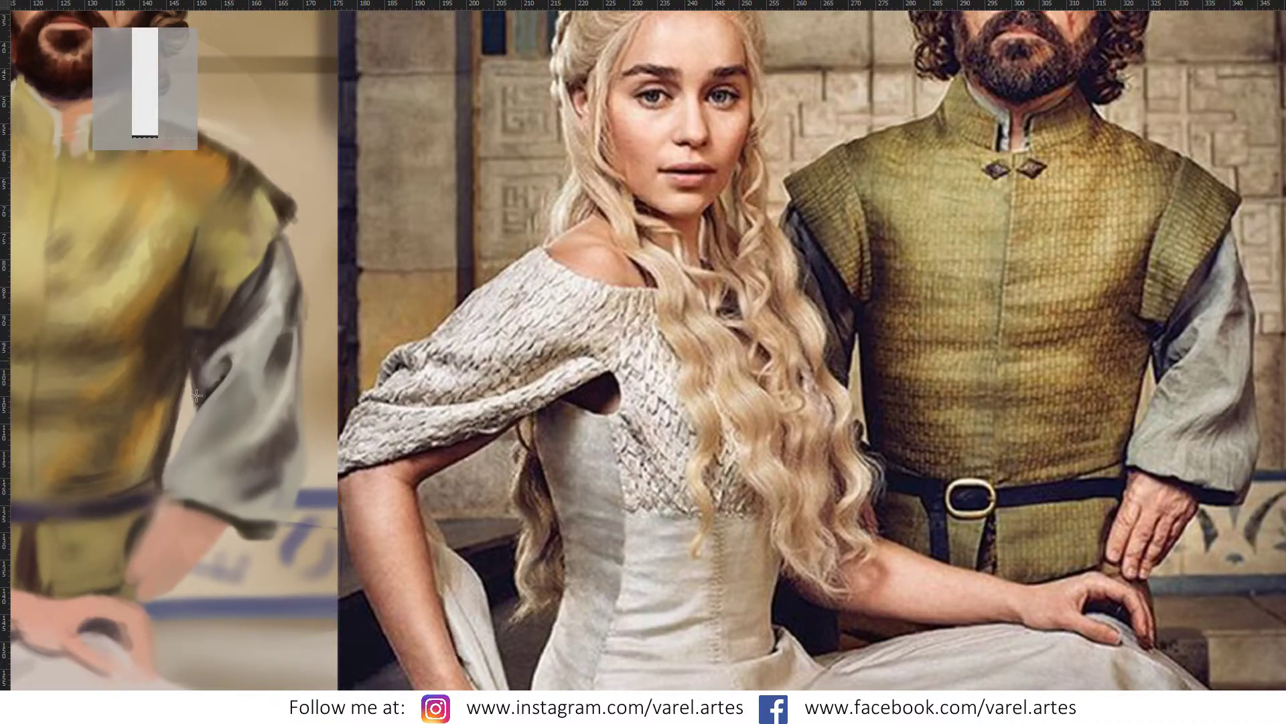
pyautogui.moveTo(197, 394)
pyautogui.mouseDown()
pyautogui.moveTo(217, 378)
pyautogui.moveTo(200, 437)
pyautogui.mouseUp()
pyautogui.press('z')
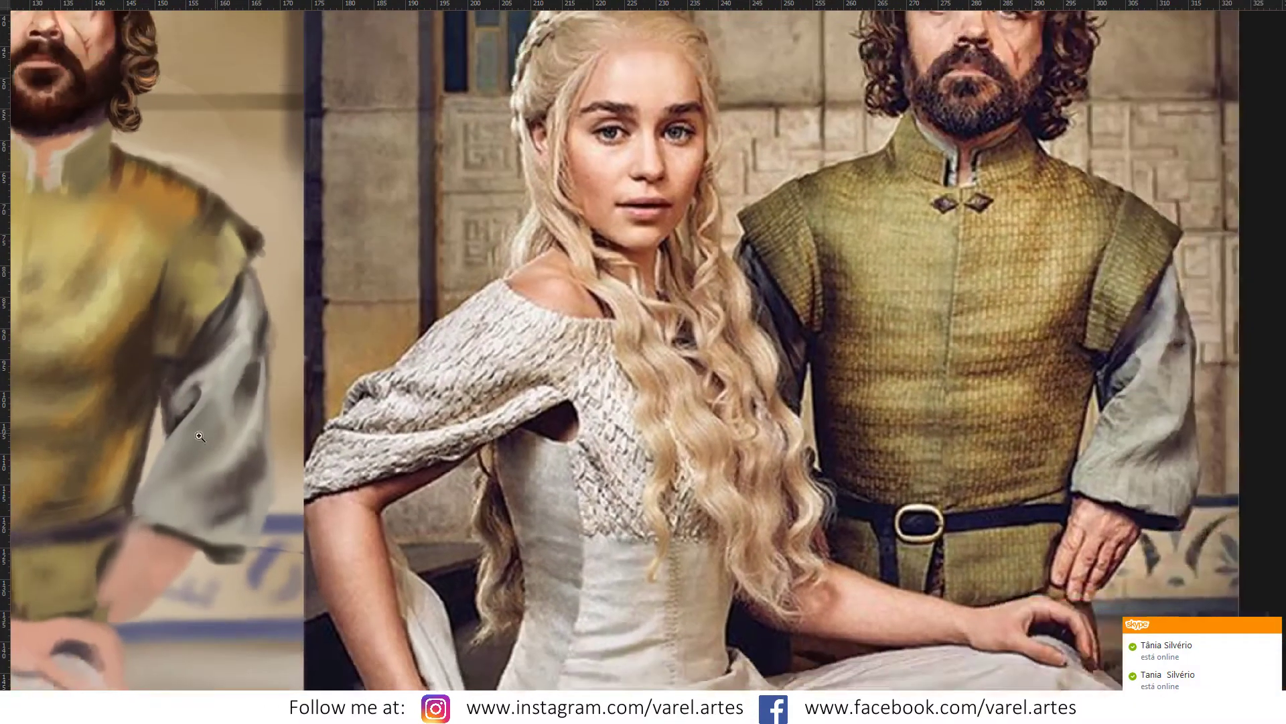
# Step: Rotate the canvas view and deepen the sleeve shadow with a ~37 px brush
pyautogui.press('r')
pyautogui.moveTo(199, 437)
pyautogui.mouseDown()
pyautogui.moveTo(215, 584)
pyautogui.moveTo(253, 561)
pyautogui.mouseUp()
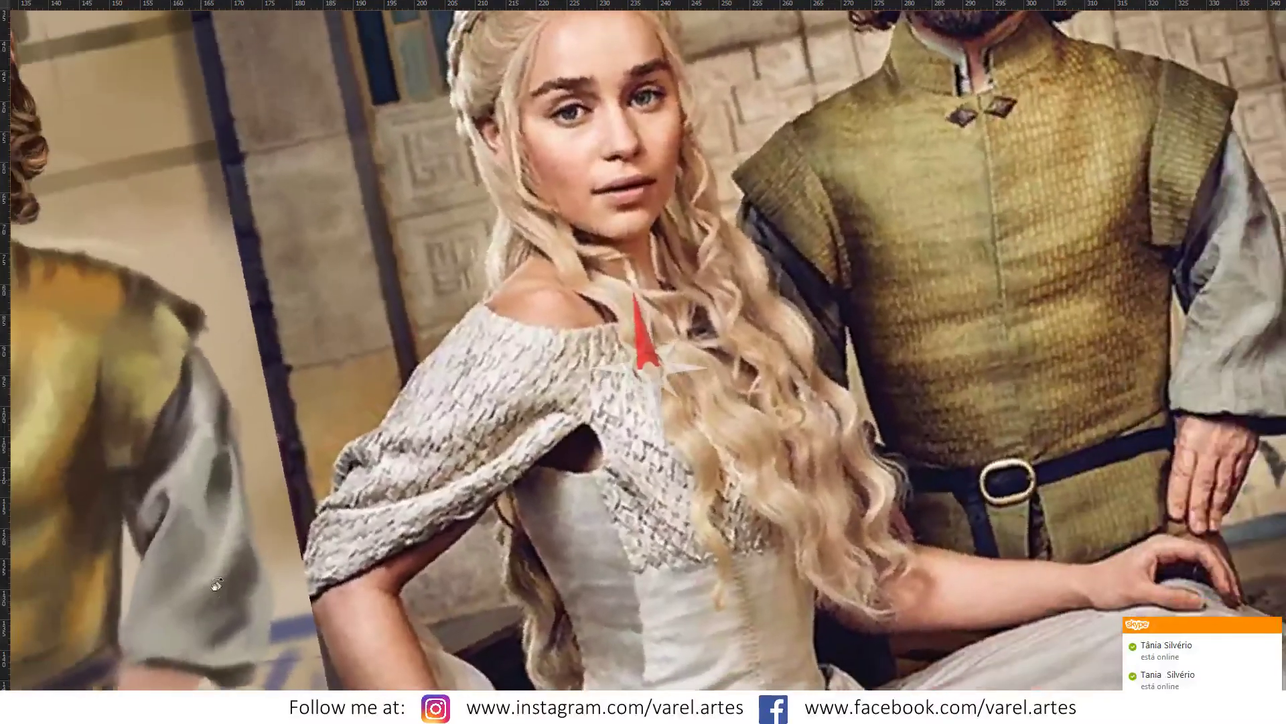
pyautogui.press('i')
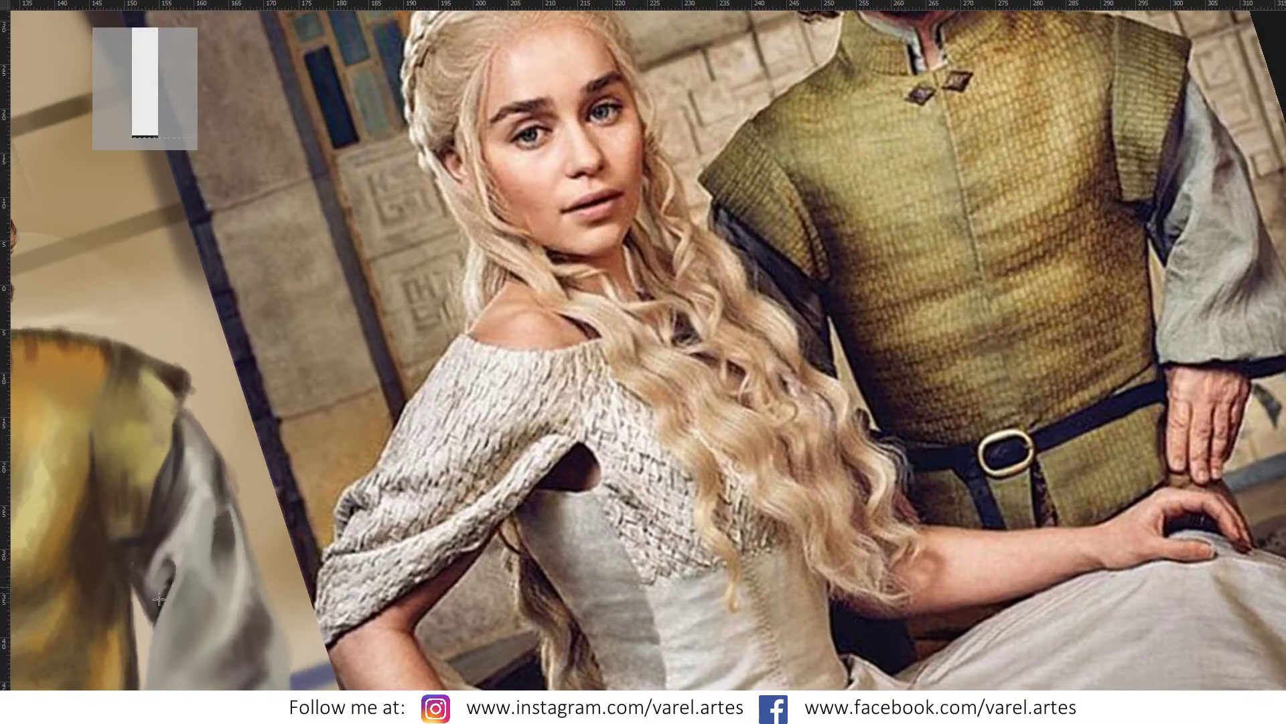
pyautogui.moveTo(159, 598); pyautogui.dragTo(162, 592)
pyautogui.moveTo(161, 574); pyautogui.dragTo(170, 566)
pyautogui.moveTo(176, 566); pyautogui.dragTo(155, 570)
pyautogui.moveTo(170, 560); pyautogui.dragTo(156, 594)
# Step: Cover a stray dark mark with lighter grey, then paint darker shadow strokes on the sleeve
pyautogui.keyDown('alt'); pyautogui.click(171, 580); pyautogui.keyUp('alt')
pyautogui.moveTo(171, 580); pyautogui.dragTo(161, 594)
pyautogui.keyDown('alt'); pyautogui.click(167, 585); pyautogui.keyUp('alt')
pyautogui.keyDown('alt'); pyautogui.click(164, 599); pyautogui.keyUp('alt')
pyautogui.press('i')
pyautogui.click(389, 606)
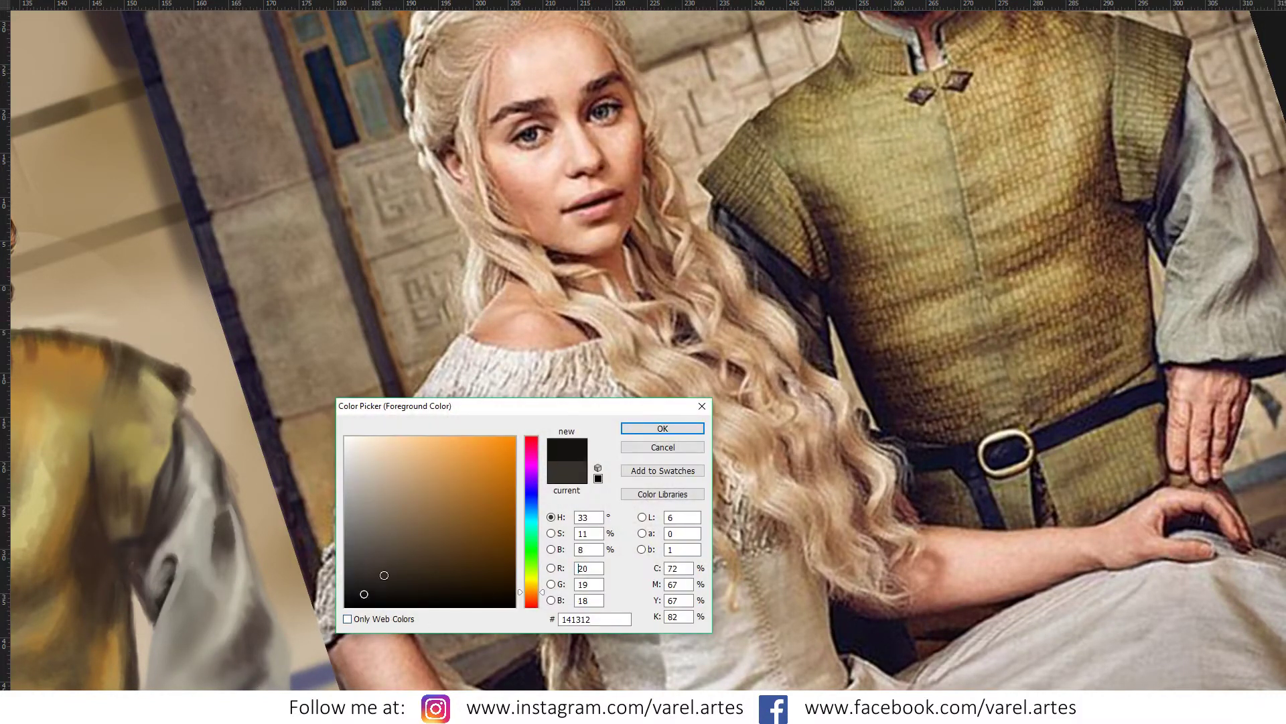
pyautogui.click(640, 429)
pyautogui.keyDown('alt'); pyautogui.rightClick(163, 588); pyautogui.keyUp('alt')
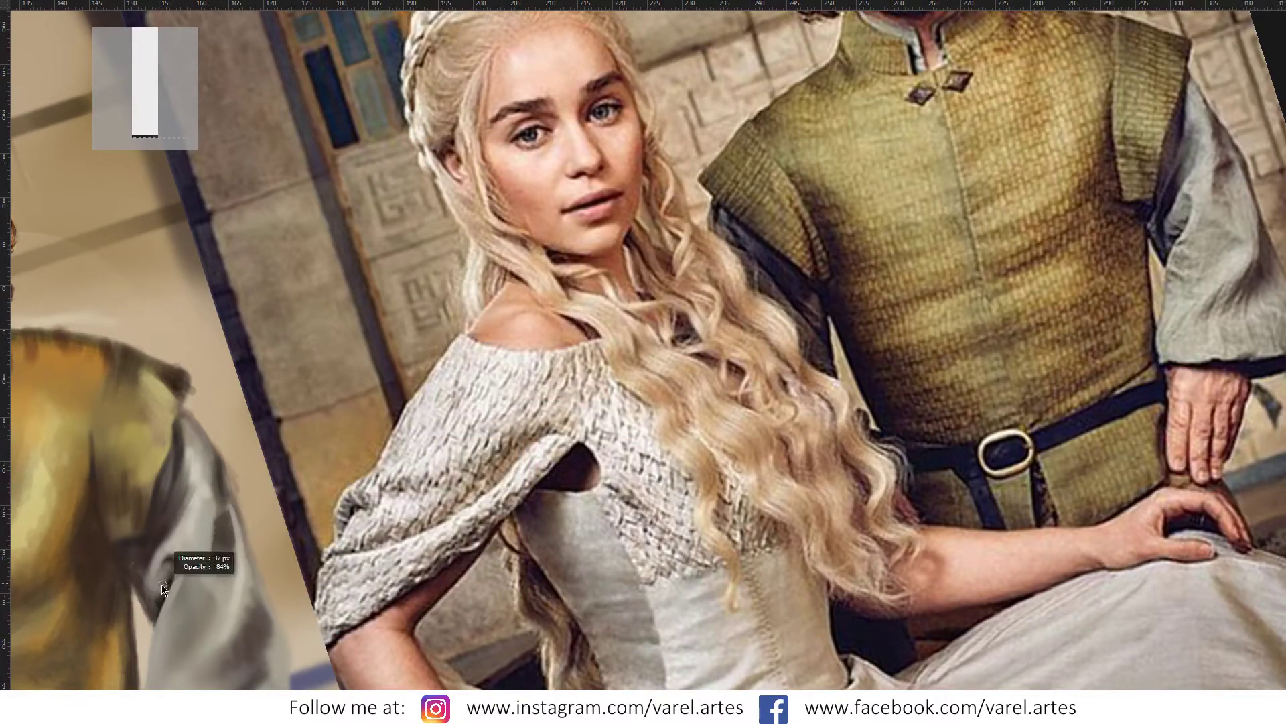
pyautogui.moveTo(160, 608)
pyautogui.mouseDown()
pyautogui.moveTo(153, 624)
pyautogui.moveTo(143, 596)
pyautogui.moveTo(160, 618)
pyautogui.moveTo(124, 583)
pyautogui.mouseUp()
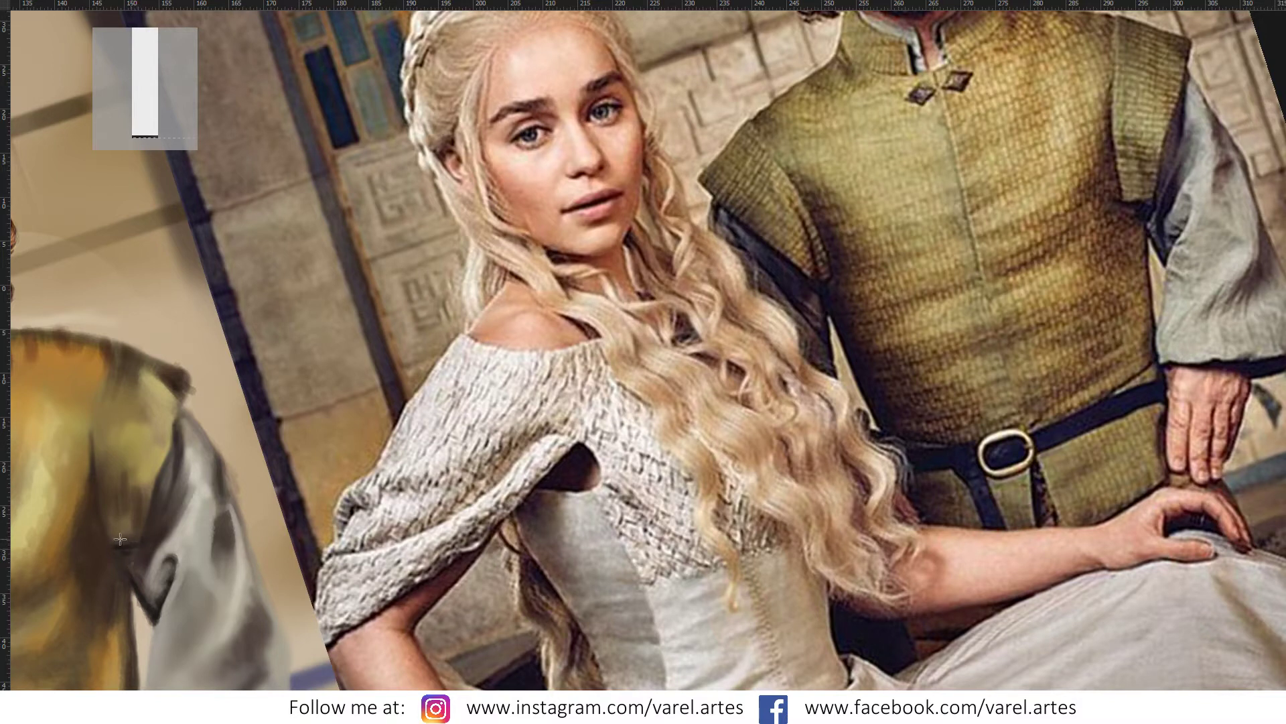
# Step: Resize the brush and set the paint colour to reddish near-black 1c1919
pyautogui.keyDown('alt'); pyautogui.rightClick(127, 544); pyautogui.keyUp('alt')
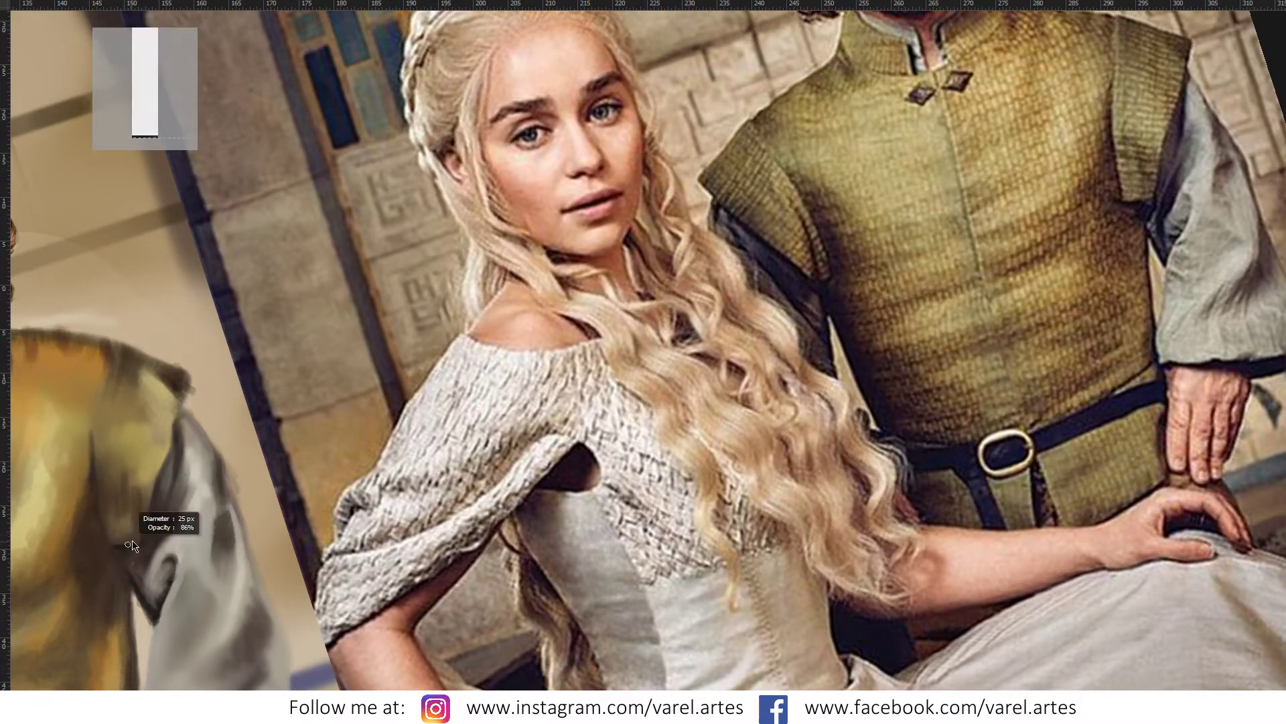
pyautogui.keyDown('alt'); pyautogui.click(138, 589); pyautogui.keyUp('alt')
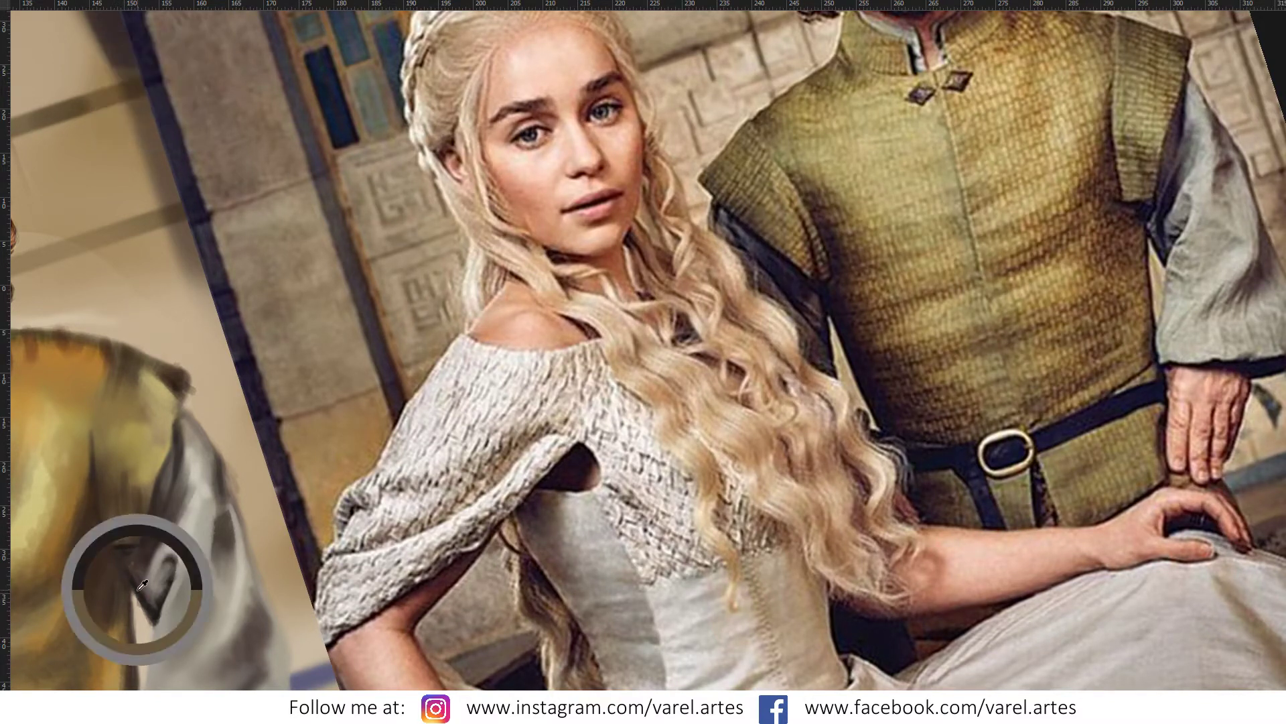
pyautogui.keyDown('alt'); pyautogui.rightClick(134, 557); pyautogui.keyUp('alt')
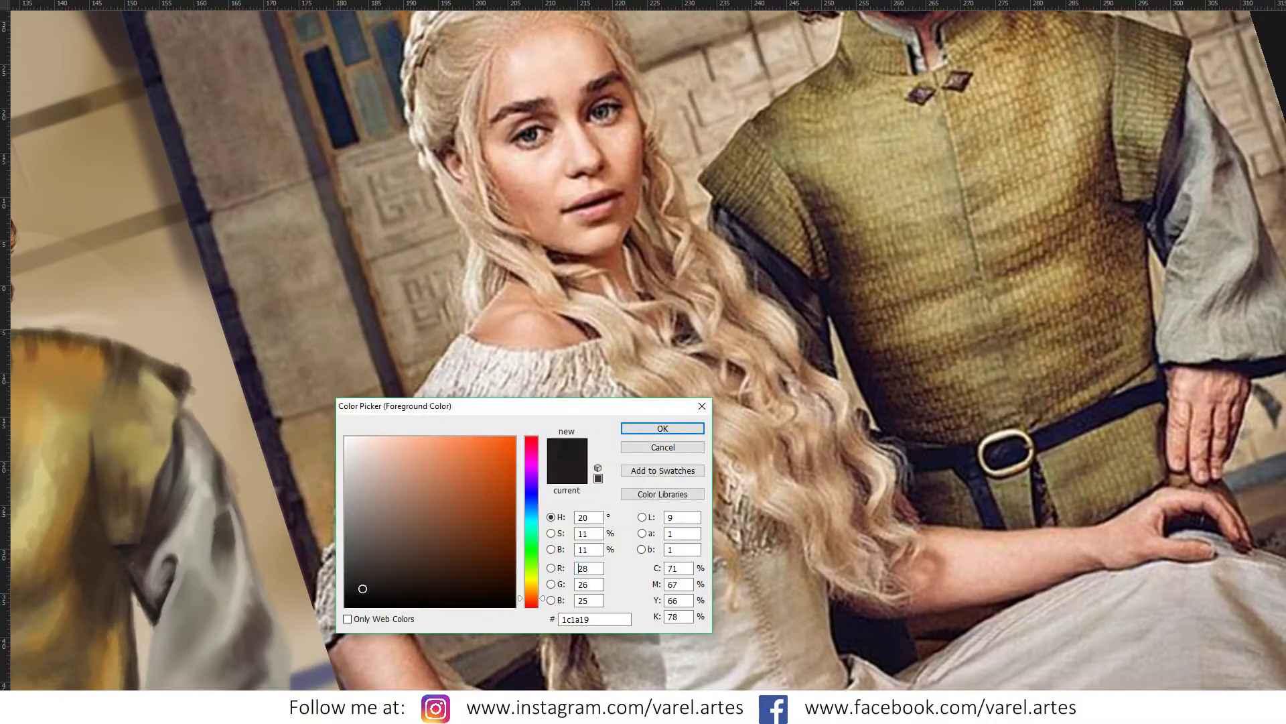
pyautogui.click(668, 432)
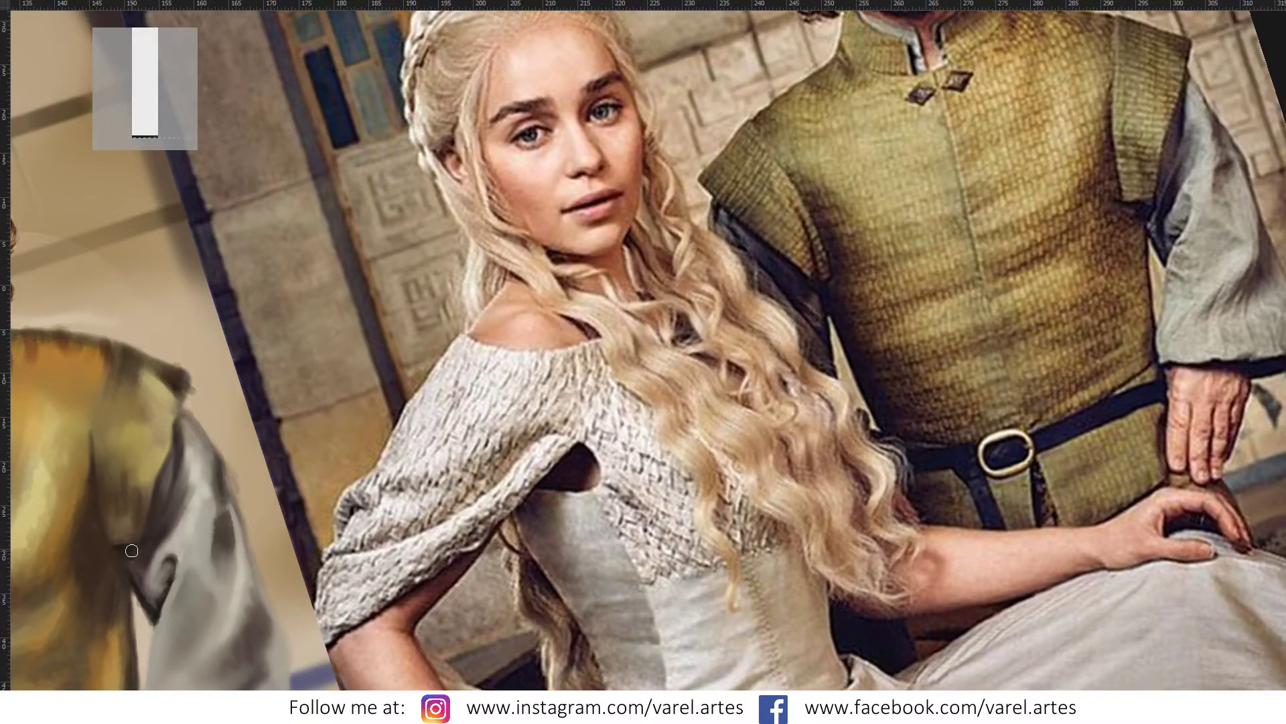
pyautogui.press(']')
pyautogui.press('c')
pyautogui.click(540, 602)
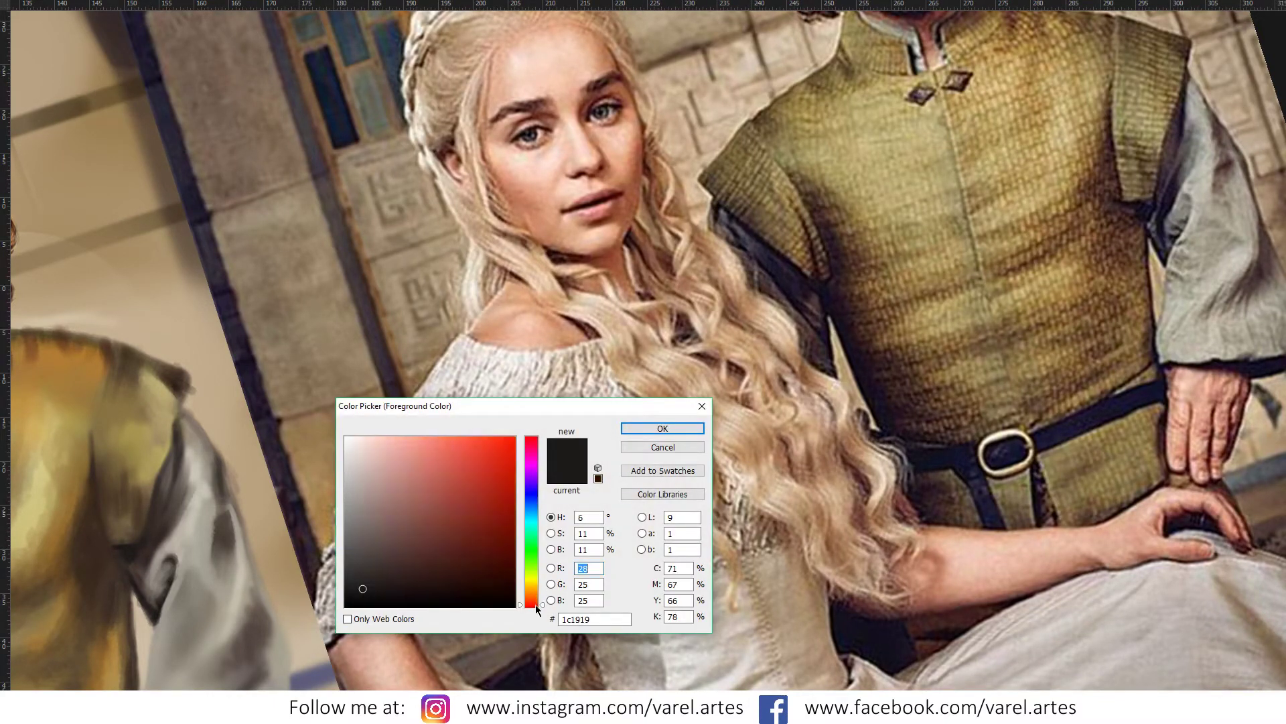
pyautogui.click(680, 429)
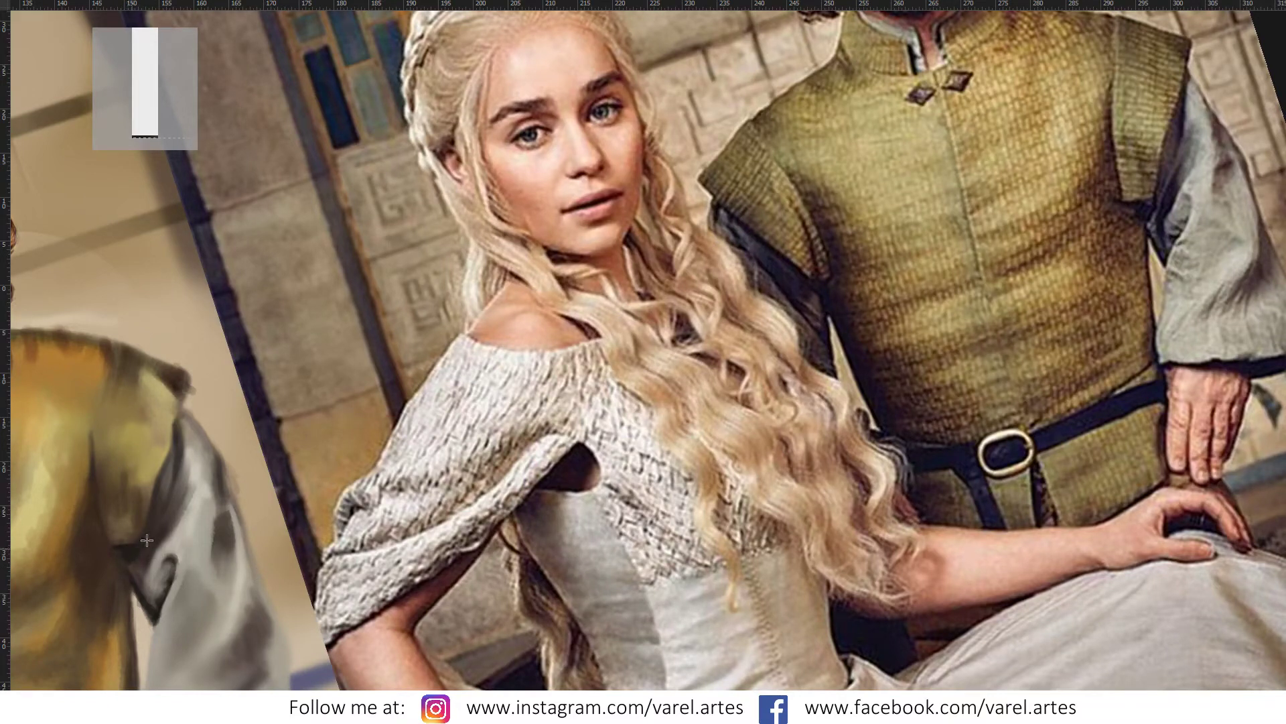
# Step: Darken Tyrion's collar with dark dabs and faint strokes along its edge
pyautogui.moveTo(131, 536); pyautogui.dragTo(151, 553)
pyautogui.click(167, 562)
pyautogui.moveTo(163, 565); pyautogui.dragTo(168, 556)
pyautogui.moveTo(169, 570); pyautogui.dragTo(162, 625)
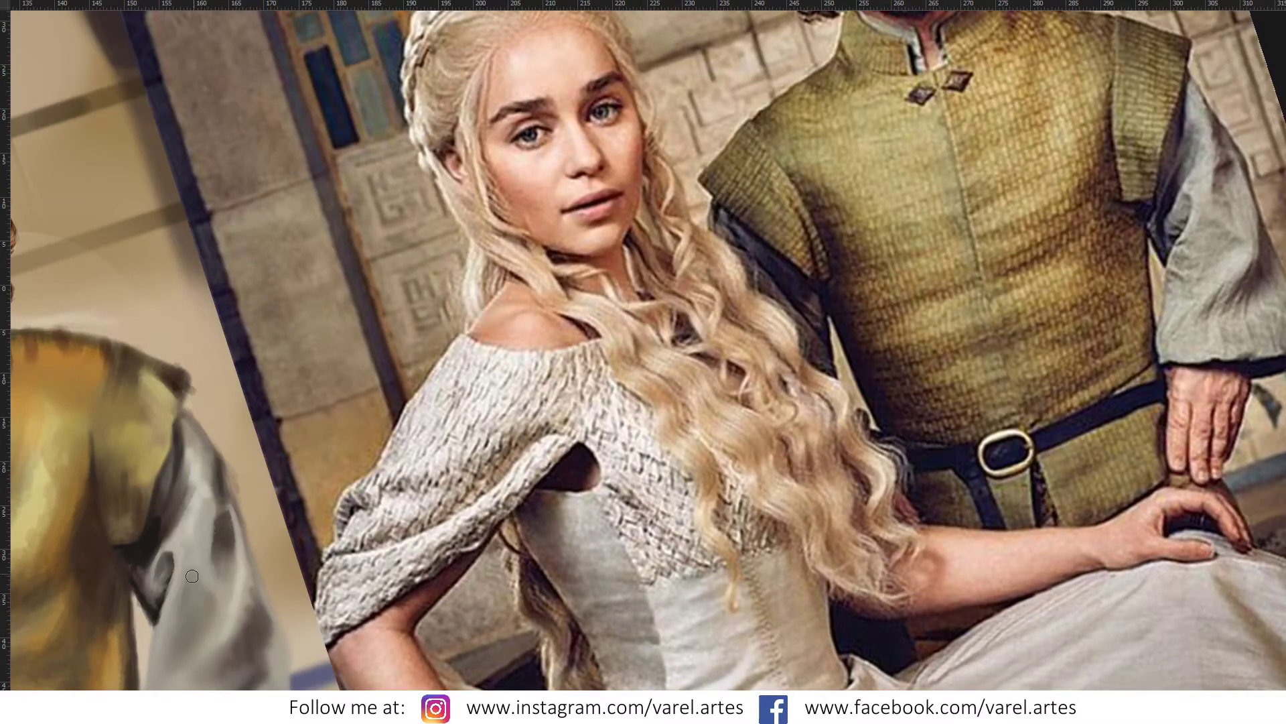
pyautogui.moveTo(191, 576); pyautogui.dragTo(171, 567)
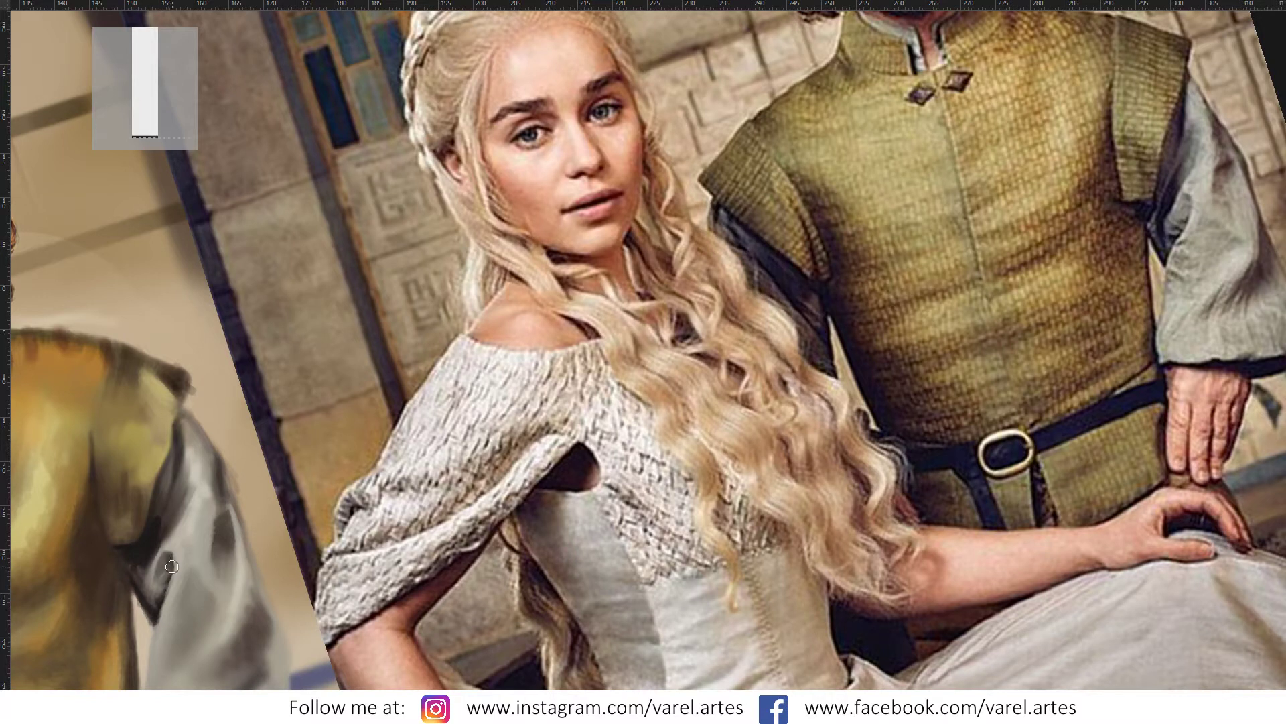
# Step: With a smaller brush, deepen the shadow down the sleeve fold and higher on the sleeve
pyautogui.moveTo(160, 548); pyautogui.dragTo(131, 567)
pyautogui.moveTo(137, 568)
pyautogui.mouseDown()
pyautogui.moveTo(143, 606)
pyautogui.moveTo(133, 568)
pyautogui.mouseUp()
pyautogui.moveTo(139, 570); pyautogui.dragTo(143, 615)
pyautogui.moveTo(148, 570); pyautogui.dragTo(134, 568)
pyautogui.moveTo(166, 554); pyautogui.dragTo(156, 523)
pyautogui.moveTo(179, 445)
pyautogui.mouseDown()
pyautogui.moveTo(174, 431)
pyautogui.moveTo(164, 493)
pyautogui.mouseUp()
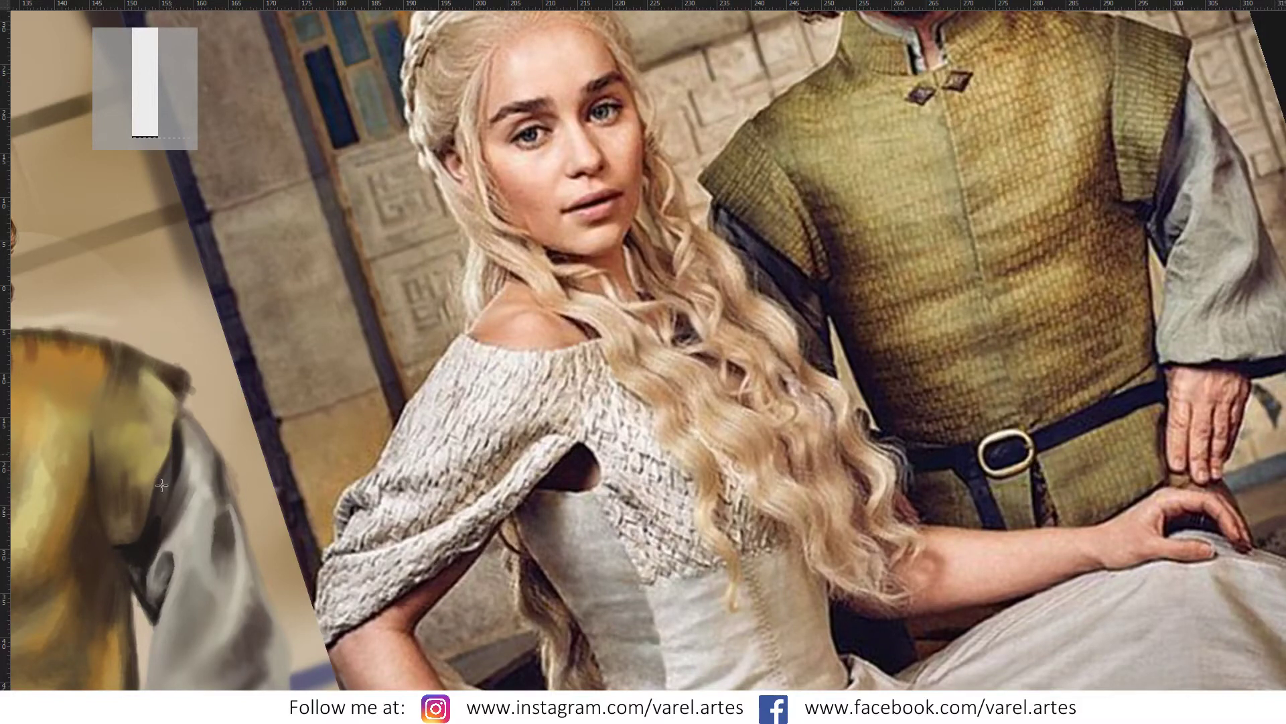
# Step: Set the brush to about 13 px and add a lighter stroke along the arm's dark edge
pyautogui.moveTo(164, 493); pyautogui.dragTo(161, 495)
pyautogui.moveTo(158, 512); pyautogui.dragTo(159, 497)
pyautogui.moveTo(166, 500); pyautogui.dragTo(167, 494)
pyautogui.moveTo(138, 550)
pyautogui.mouseDown()
pyautogui.moveTo(152, 518)
pyautogui.moveTo(141, 553)
pyautogui.mouseUp()
# Step: Sample colours and repaint the vest–sleeve shadow, enlarging the brush to about 51 px
pyautogui.keyDown('ctrl'); pyautogui.click(158, 504); pyautogui.keyUp('ctrl')
pyautogui.moveTo(152, 513); pyautogui.dragTo(165, 488)
pyautogui.keyDown('alt'); pyautogui.click(150, 534); pyautogui.keyUp('alt')
pyautogui.keyDown('alt'); pyautogui.click(175, 534); pyautogui.keyUp('alt')
pyautogui.keyDown('alt'); pyautogui.click(177, 533); pyautogui.keyUp('alt')
pyautogui.keyDown('alt'); pyautogui.rightClick(174, 511); pyautogui.keyUp('alt')
pyautogui.keyDown('alt'); pyautogui.rightClick(168, 535); pyautogui.keyUp('alt')
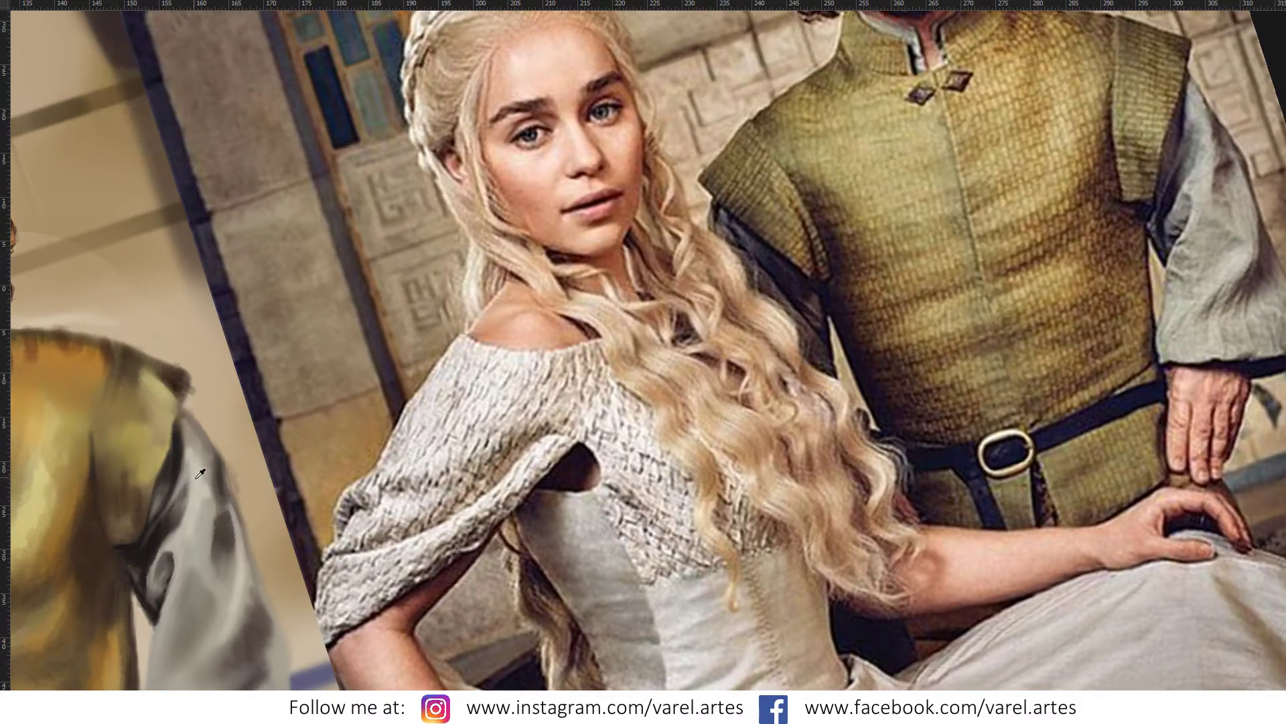
# Step: Rotate the canvas back upright, zoom in, and pan until the full reference photo is visible
pyautogui.keyDown('alt'); pyautogui.click(200, 473); pyautogui.keyUp('alt')
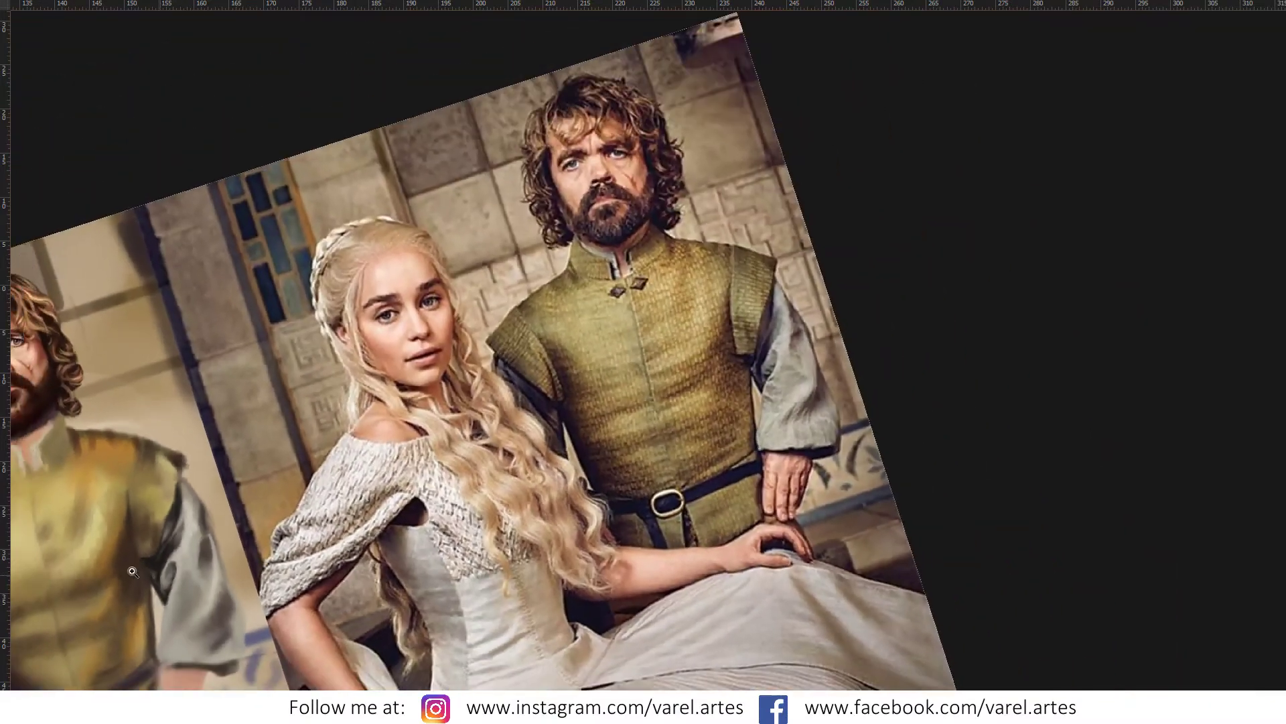
pyautogui.scroll(-3, 182, 536)
pyautogui.press('r')
pyautogui.moveTo(205, 538); pyautogui.dragTo(252, 449)
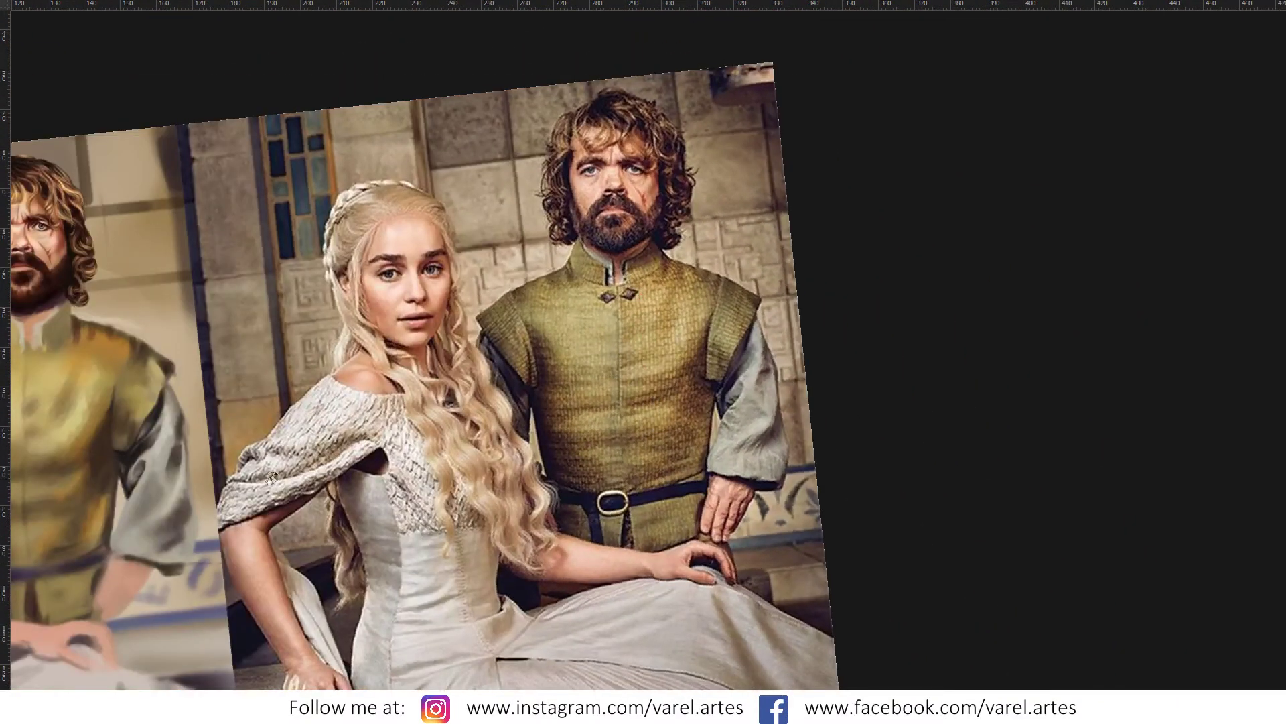
pyautogui.moveTo(271, 469); pyautogui.dragTo(492, 436)
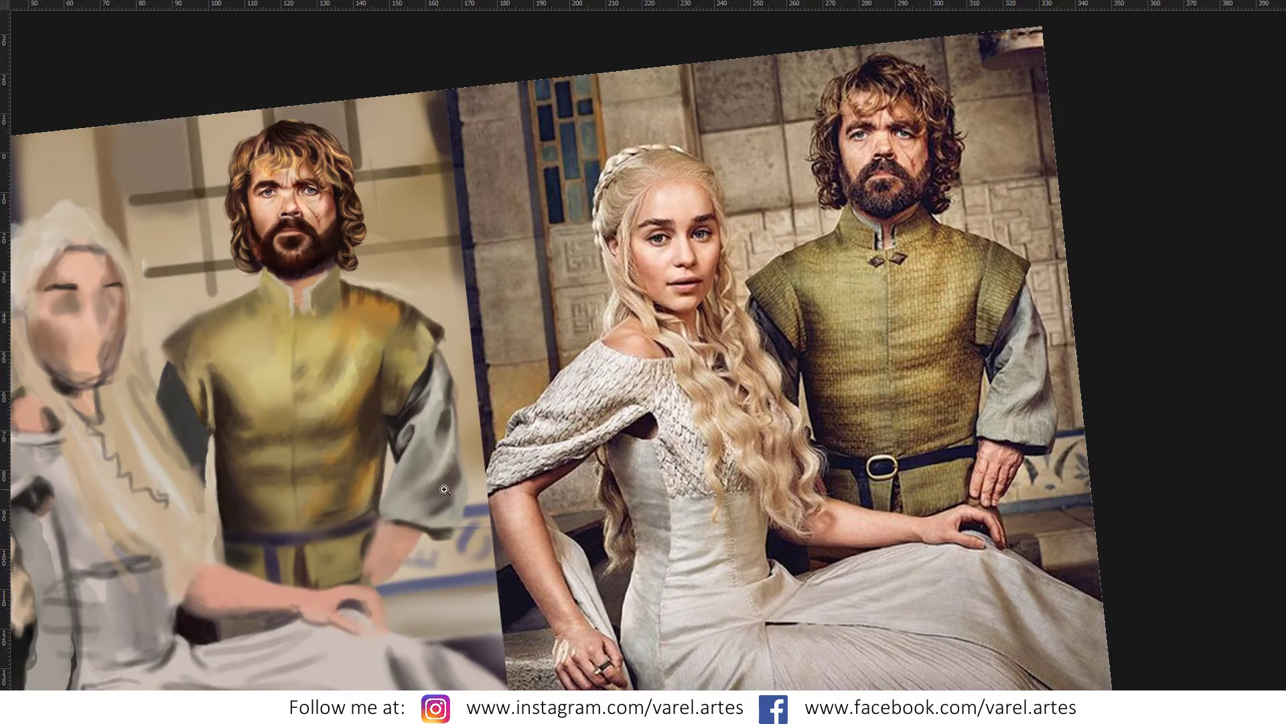
pyautogui.hotkey('ctrl', '+')
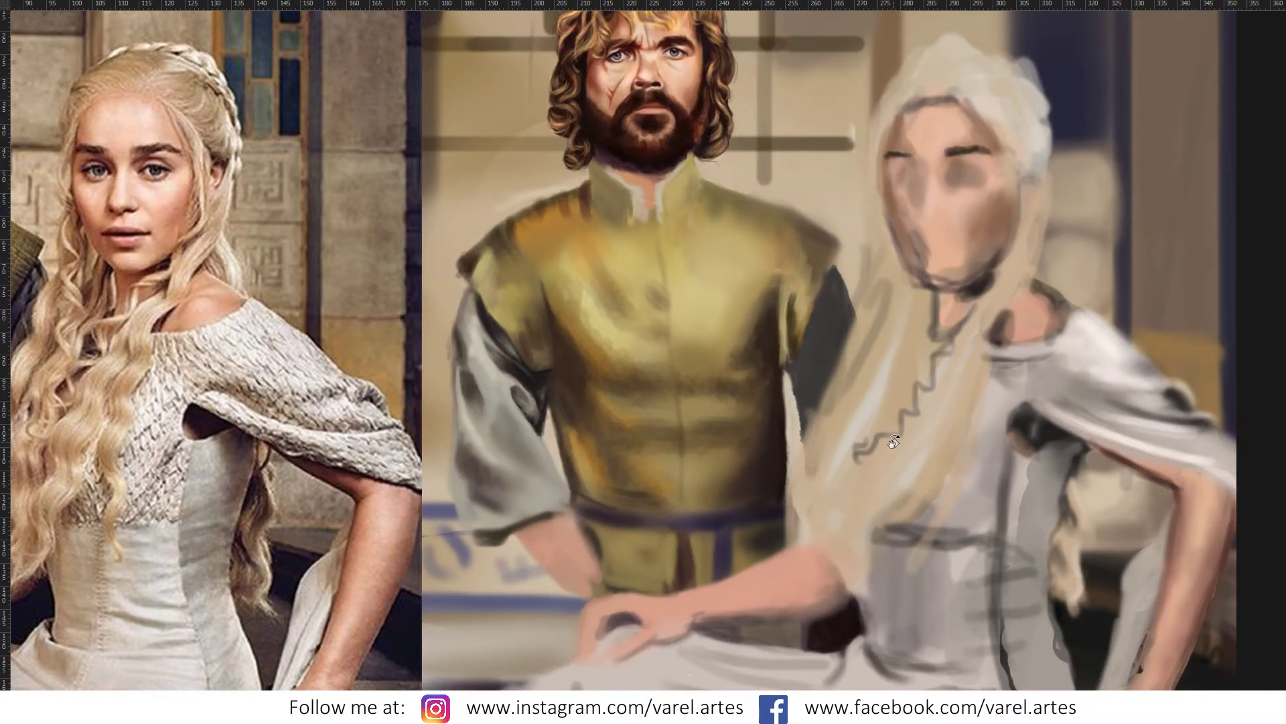
pyautogui.moveTo(575, 482)
pyautogui.mouseDown()
pyautogui.moveTo(729, 456)
pyautogui.moveTo(570, 458)
pyautogui.mouseUp()
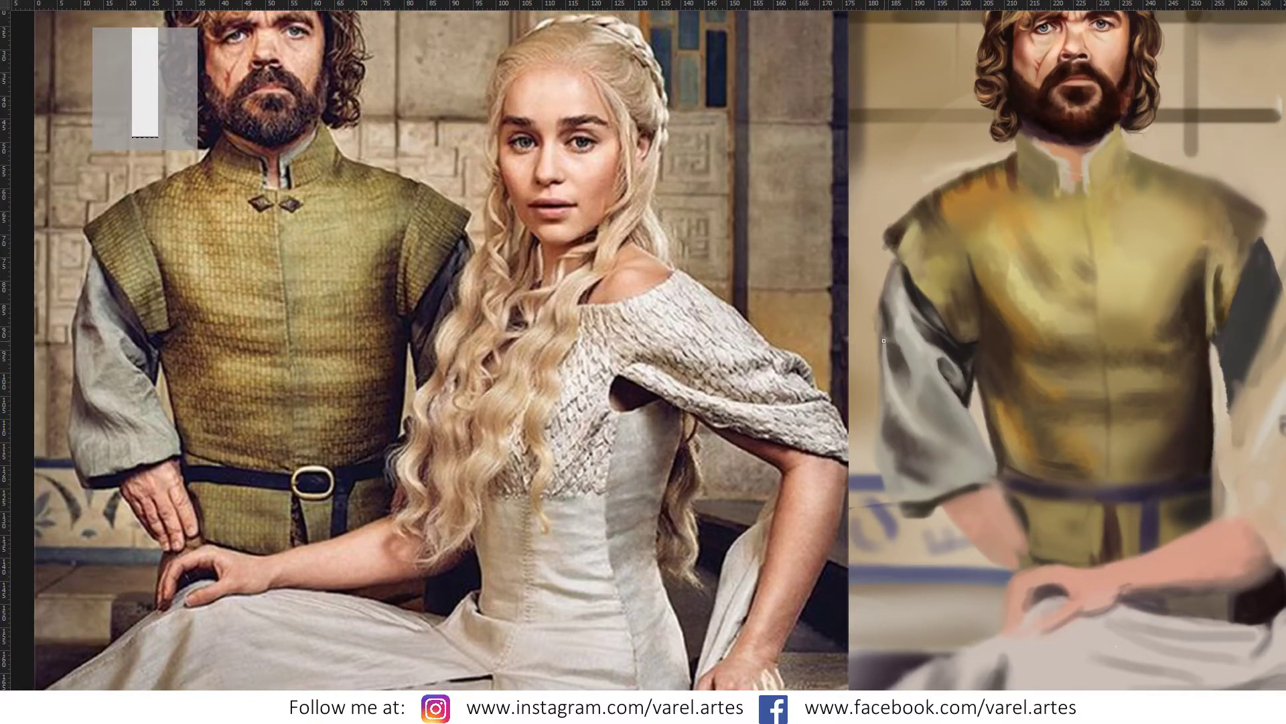
# Step: Paint light and dark strokes along the sleeve's left edge, resizing the brush between 55 and 71 px
pyautogui.keyDown('alt'); pyautogui.click(891, 321); pyautogui.keyUp('alt')
pyautogui.moveTo(886, 316); pyautogui.dragTo(890, 327)
pyautogui.moveTo(891, 316); pyautogui.dragTo(903, 340)
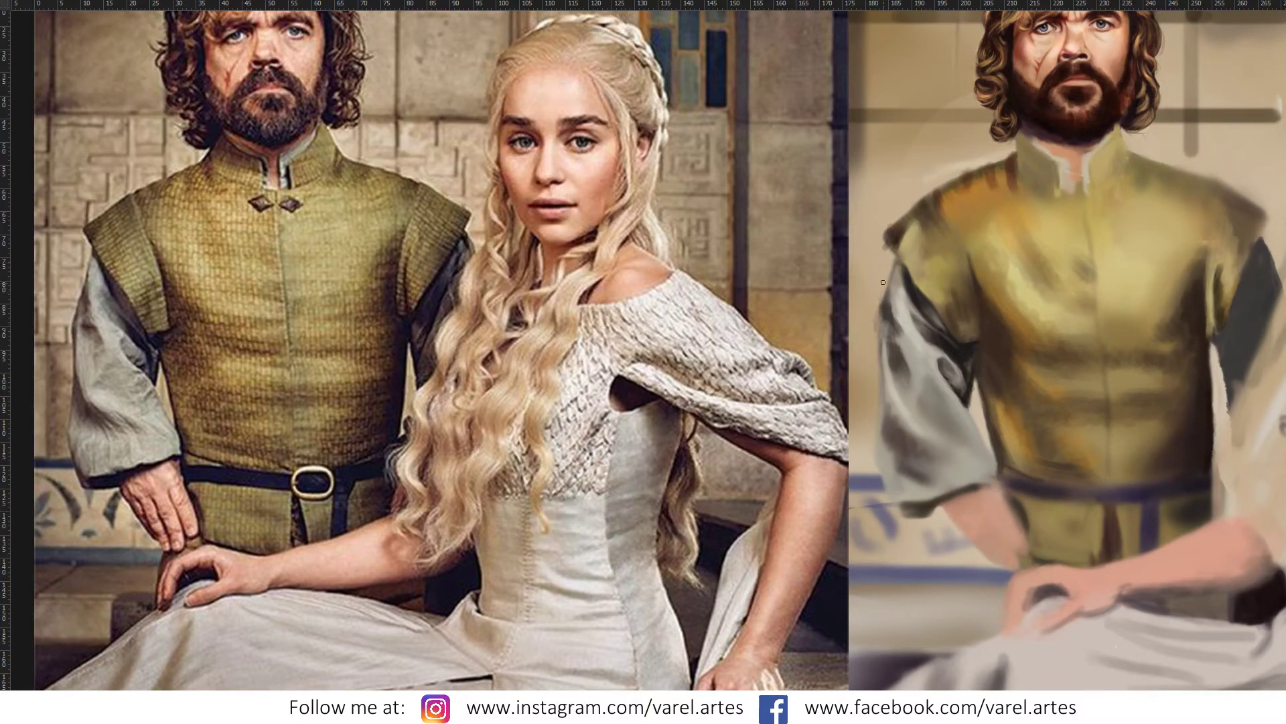
pyautogui.moveTo(883, 282); pyautogui.dragTo(872, 333)
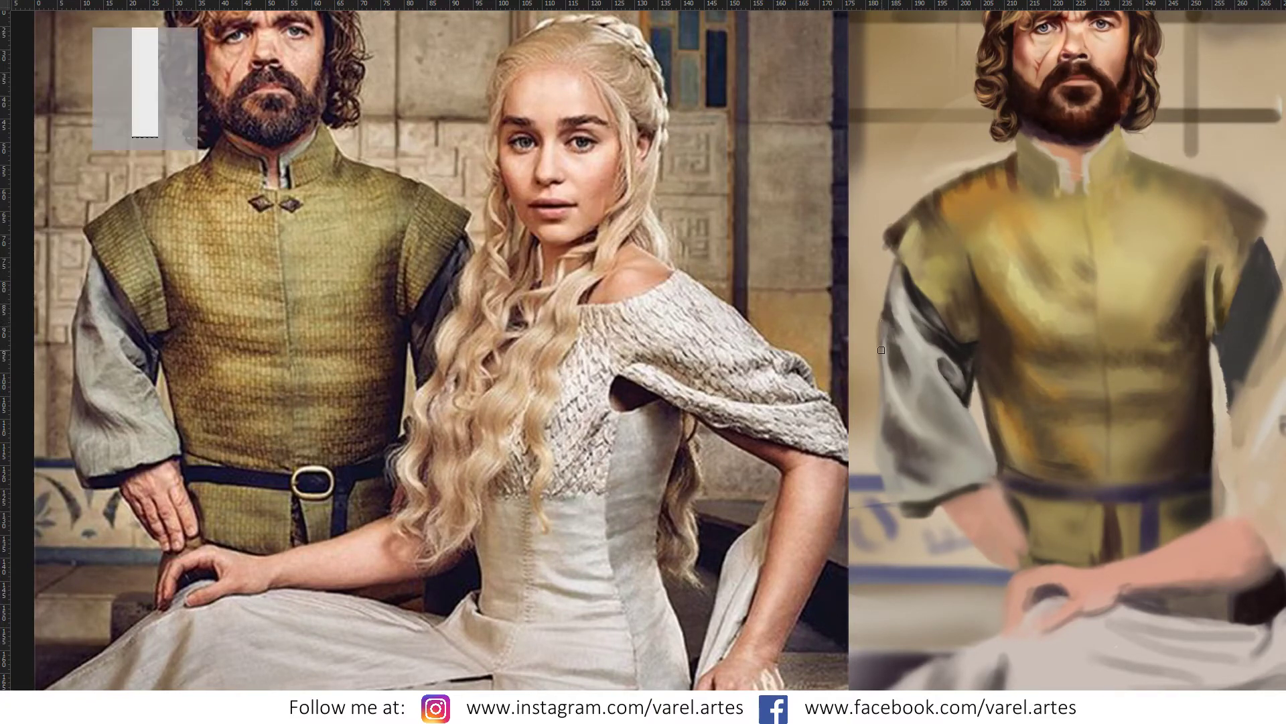
pyautogui.keyDown('alt'); pyautogui.rightClick(880, 343); pyautogui.keyUp('alt')
pyautogui.moveTo(891, 285); pyautogui.dragTo(881, 338)
pyautogui.keyDown('alt'); pyautogui.rightClick(891, 403); pyautogui.keyUp('alt')
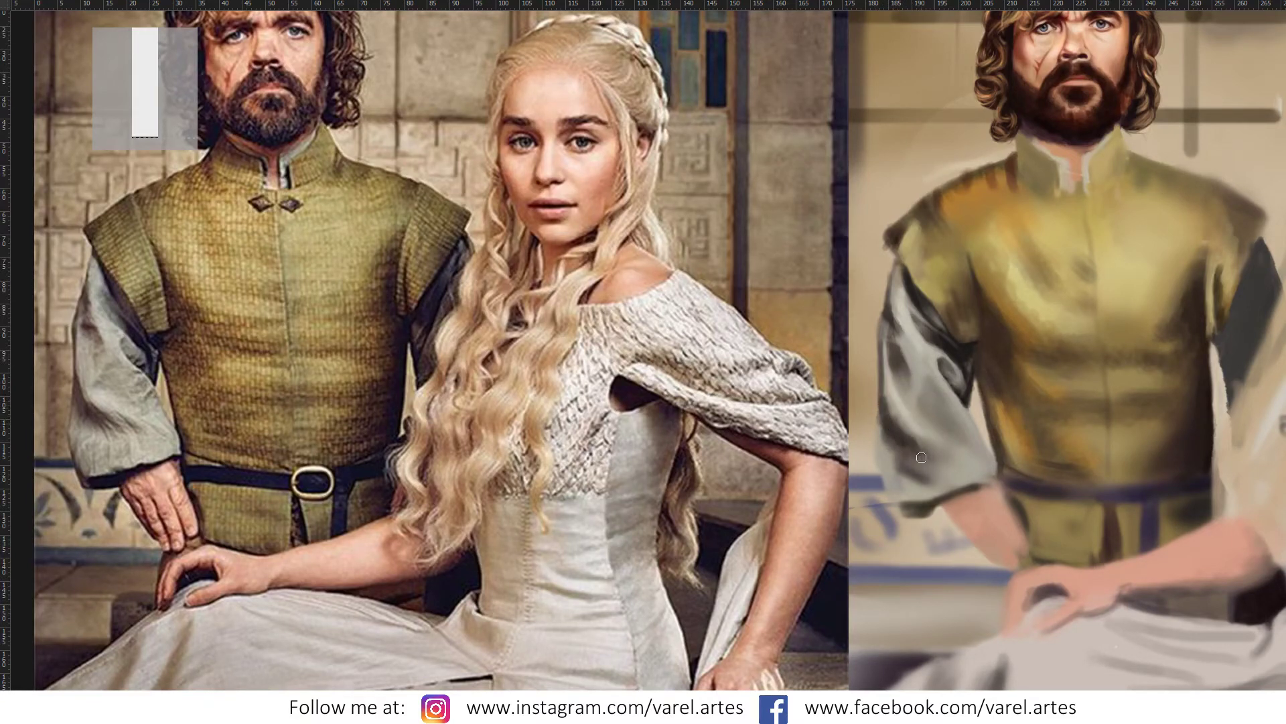
pyautogui.moveTo(935, 463); pyautogui.dragTo(929, 448)
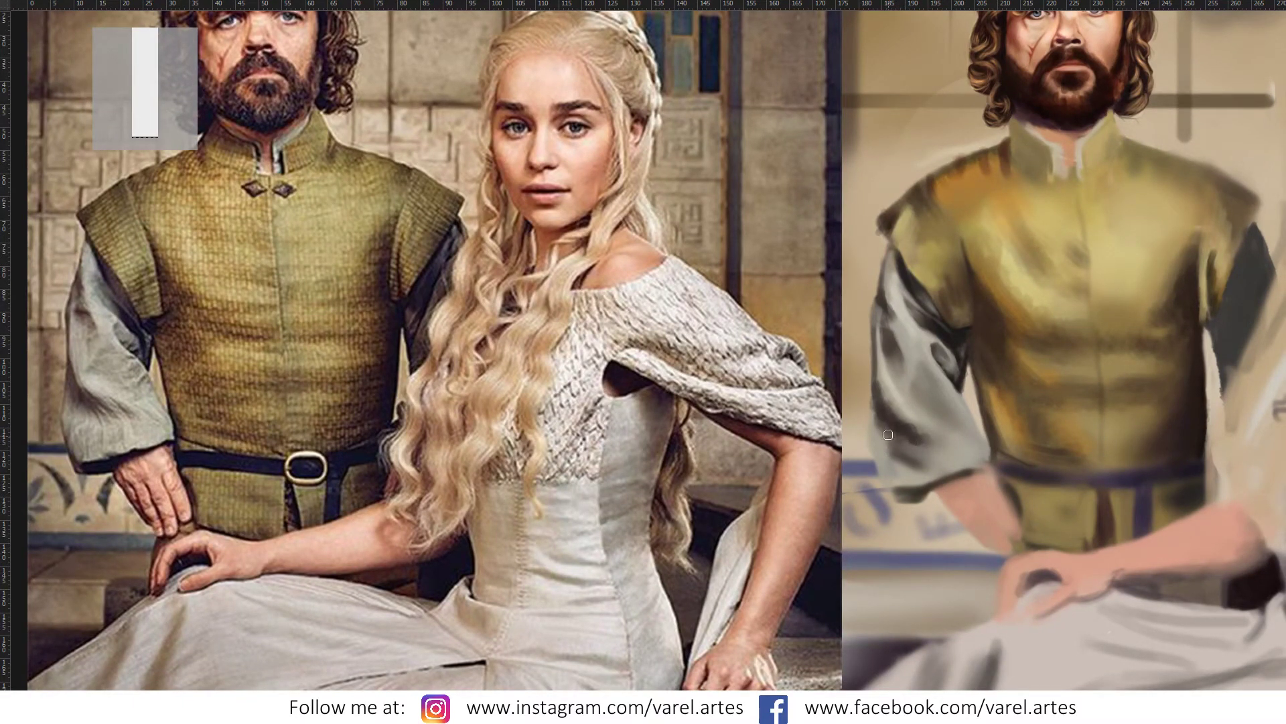
# Step: Smooth the sleeve's dark streaks with sampled grey, resizing the brush from 55 to 71 px
pyautogui.press('[')
pyautogui.press('[')
pyautogui.press('[')
pyautogui.moveTo(884, 438); pyautogui.dragTo(915, 453)
pyautogui.keyDown('alt'); pyautogui.click(917, 426); pyautogui.keyUp('alt')
pyautogui.moveTo(917, 426); pyautogui.dragTo(949, 434)
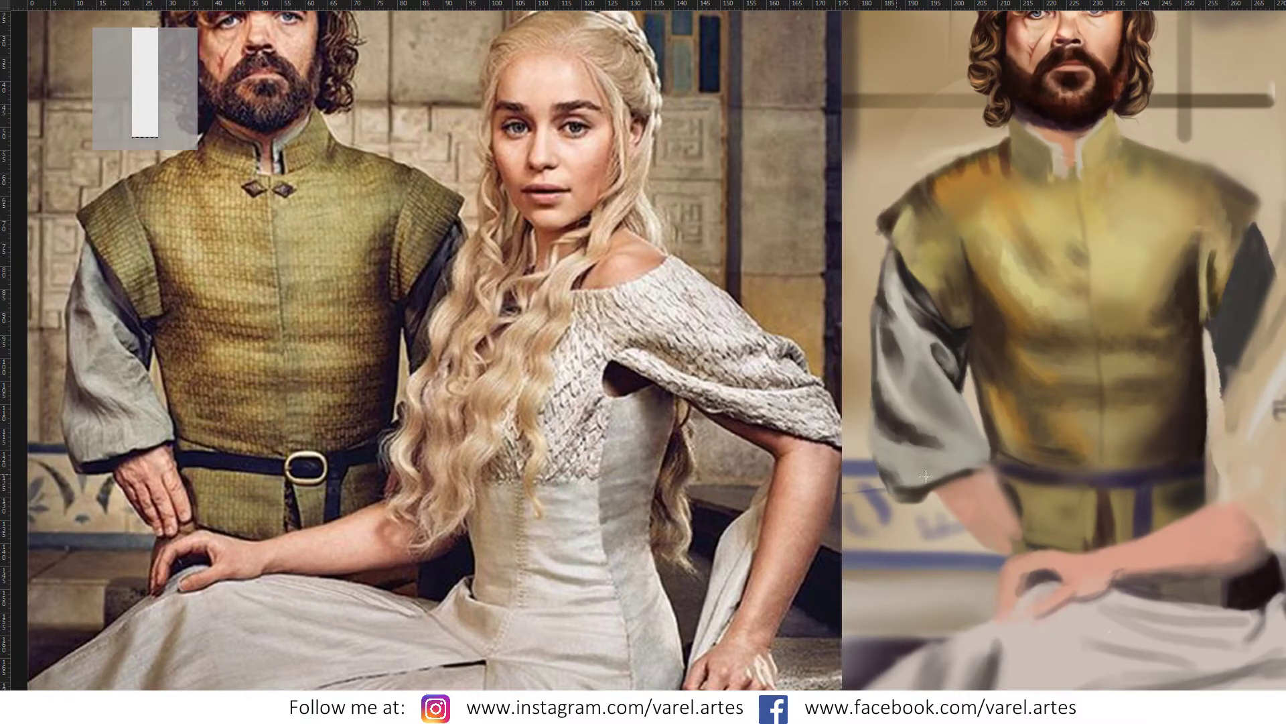
pyautogui.keyDown('alt'); pyautogui.rightClick(928, 475); pyautogui.keyUp('alt')
pyautogui.moveTo(928, 475); pyautogui.dragTo(920, 455)
pyautogui.keyDown('alt'); pyautogui.rightClick(919, 395); pyautogui.keyUp('alt')
# Step: Sample more sleeve greys for the upper-sleeve highlights, setting brush sizes between 88 and 38 px
pyautogui.keyDown('alt'); pyautogui.click(919, 341); pyautogui.keyUp('alt')
pyautogui.keyDown('alt'); pyautogui.rightClick(906, 365); pyautogui.keyUp('alt')
pyautogui.keyDown('alt'); pyautogui.rightClick(916, 349); pyautogui.keyUp('alt')
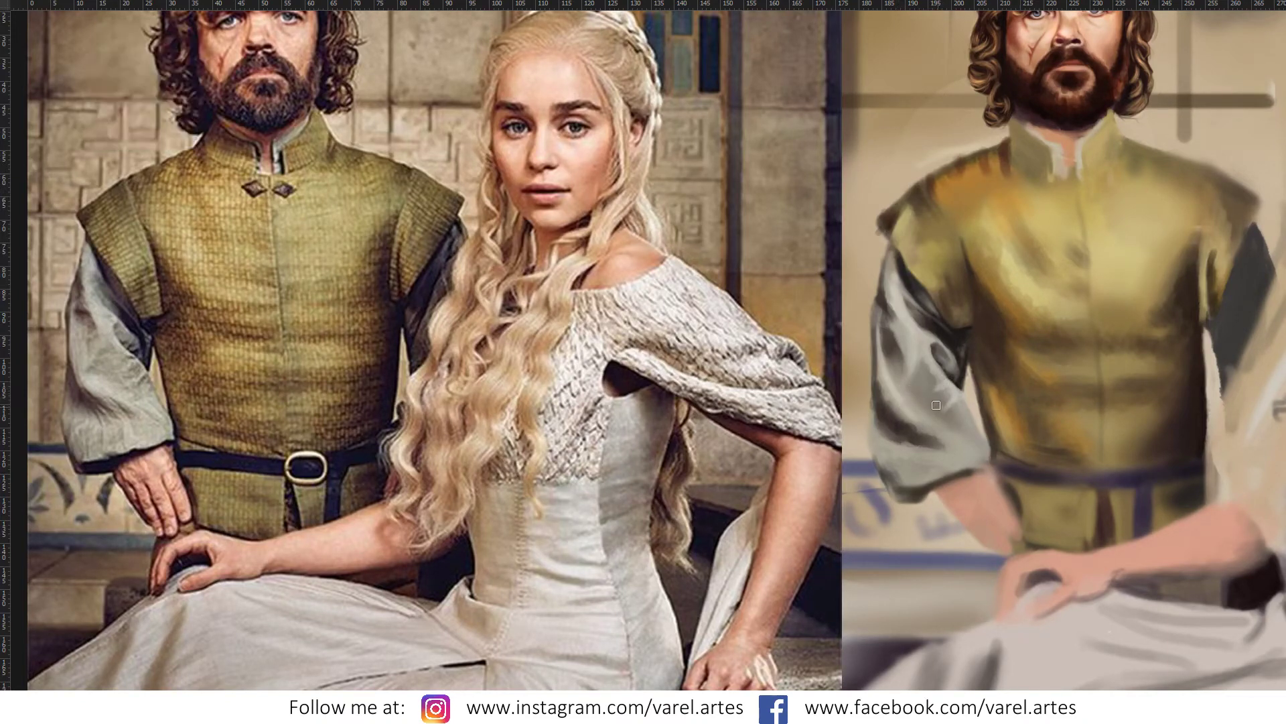
pyautogui.scroll(3, 938, 410)
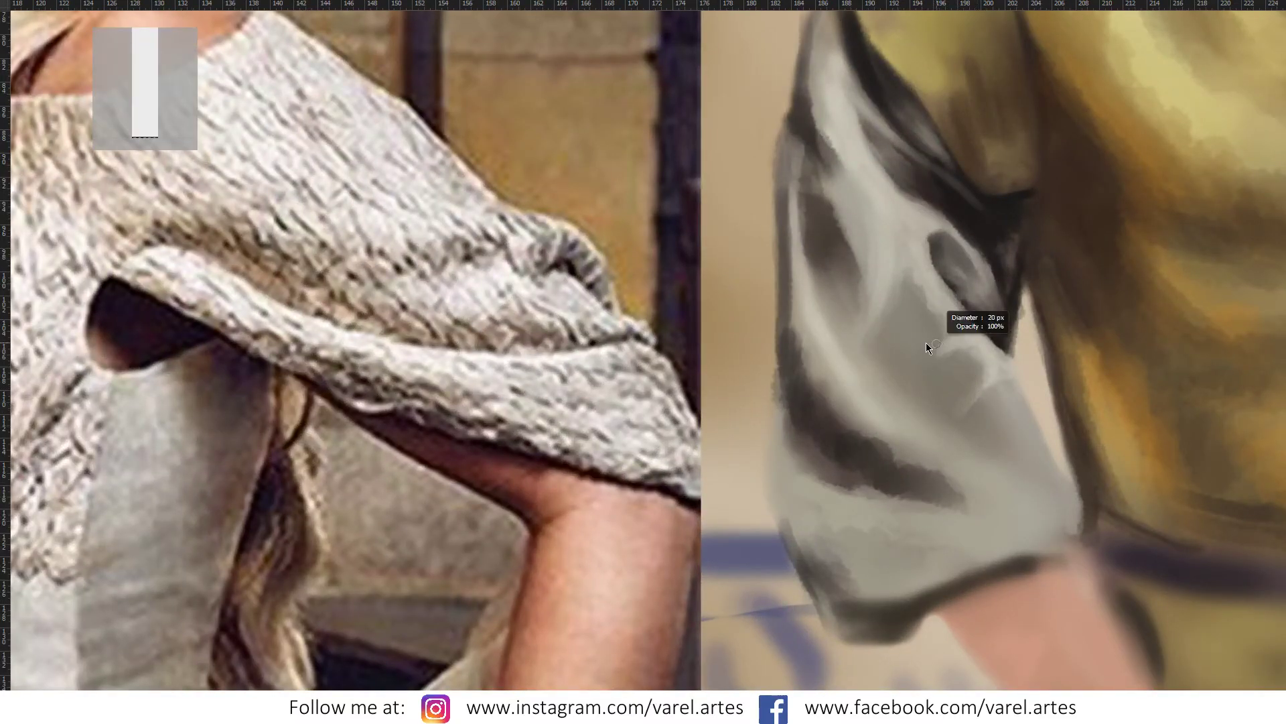
pyautogui.keyDown('alt'); pyautogui.click(944, 354); pyautogui.keyUp('alt')
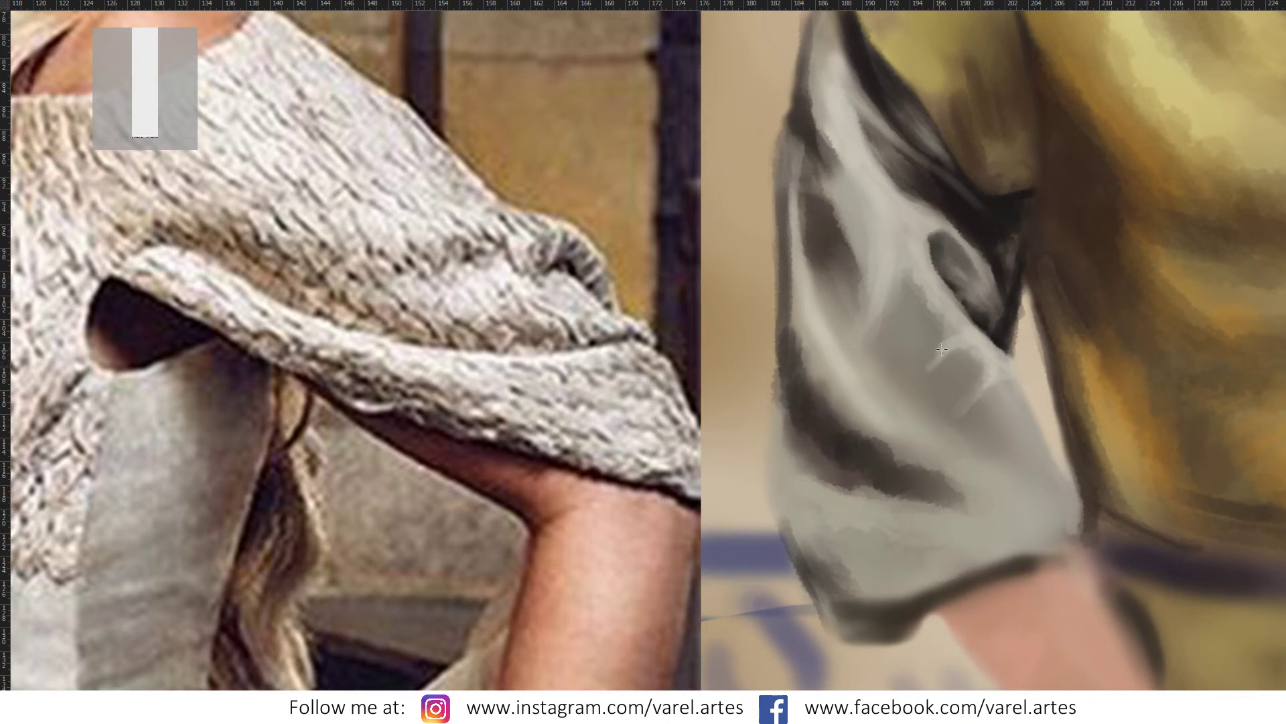
pyautogui.keyDown('alt'); pyautogui.rightClick(958, 329); pyautogui.keyUp('alt')
pyautogui.keyDown('alt'); pyautogui.rightClick(943, 324); pyautogui.keyUp('alt')
pyautogui.keyDown('alt'); pyautogui.rightClick(955, 323); pyautogui.keyUp('alt')
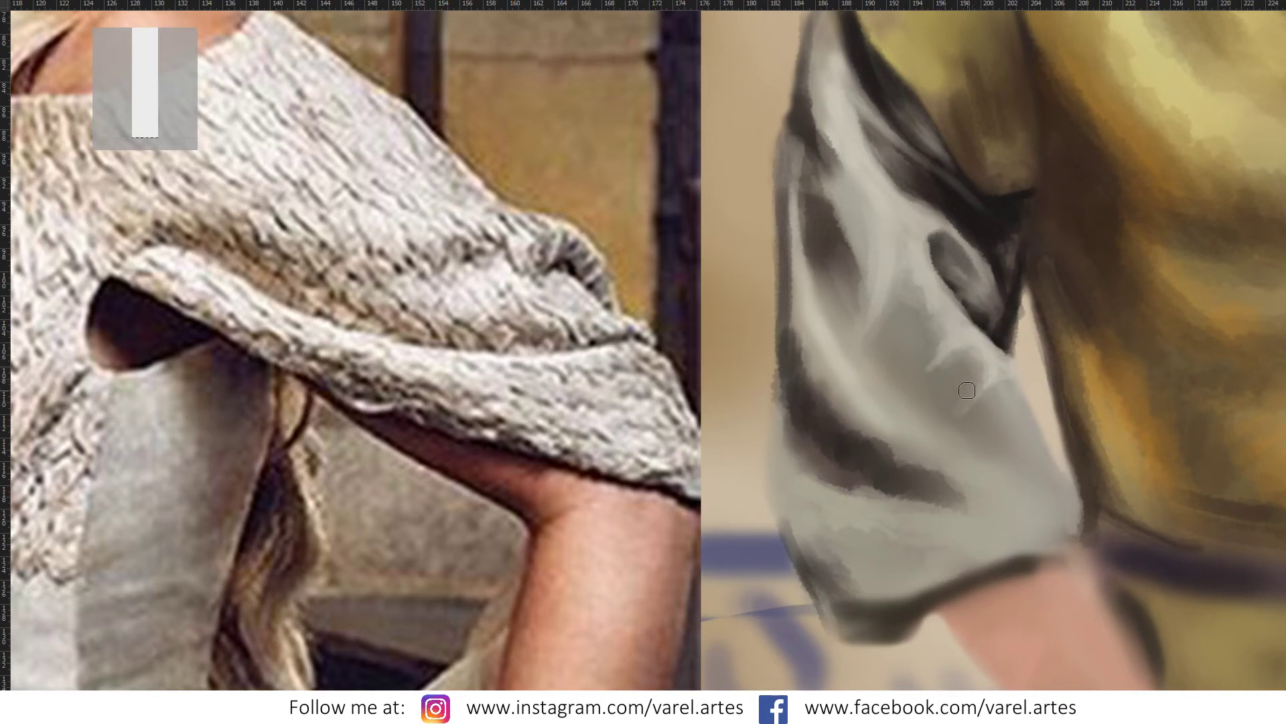
pyautogui.scroll(-5, 961, 406)
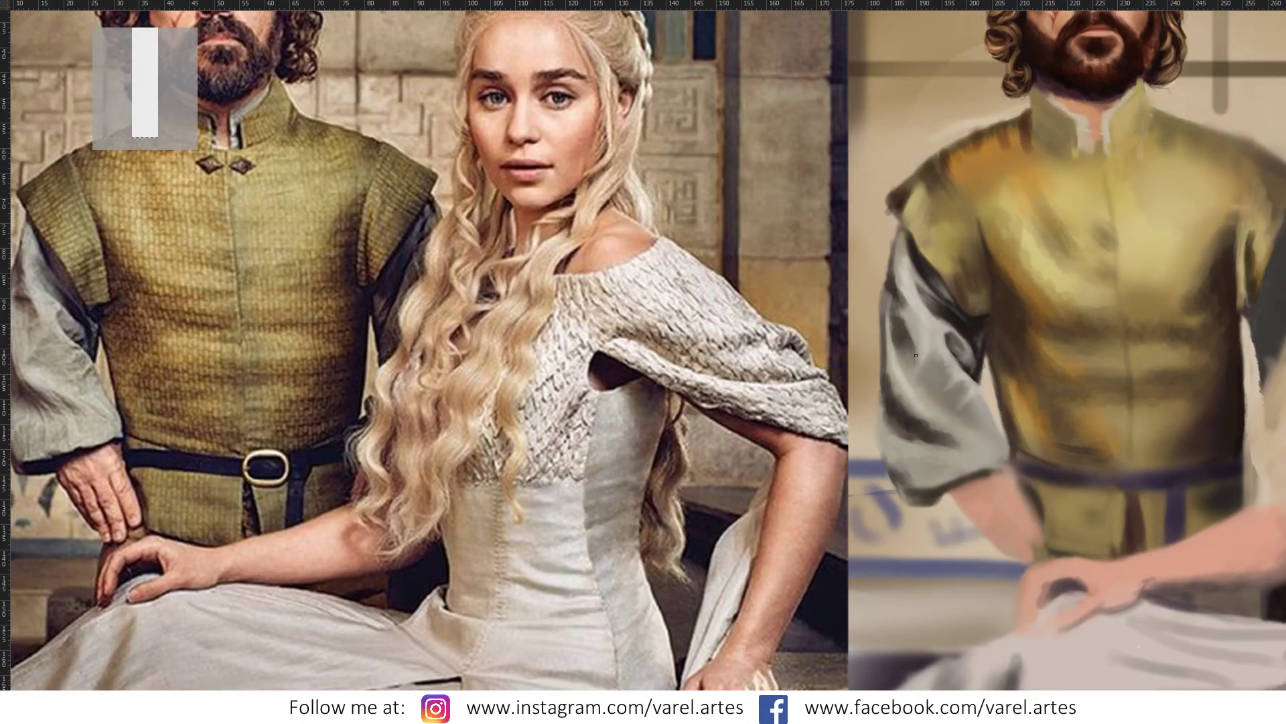
# Step: Frame the painted sleeve and choose a pale grey as the foreground colour
pyautogui.moveTo(931, 360); pyautogui.dragTo(961, 361)
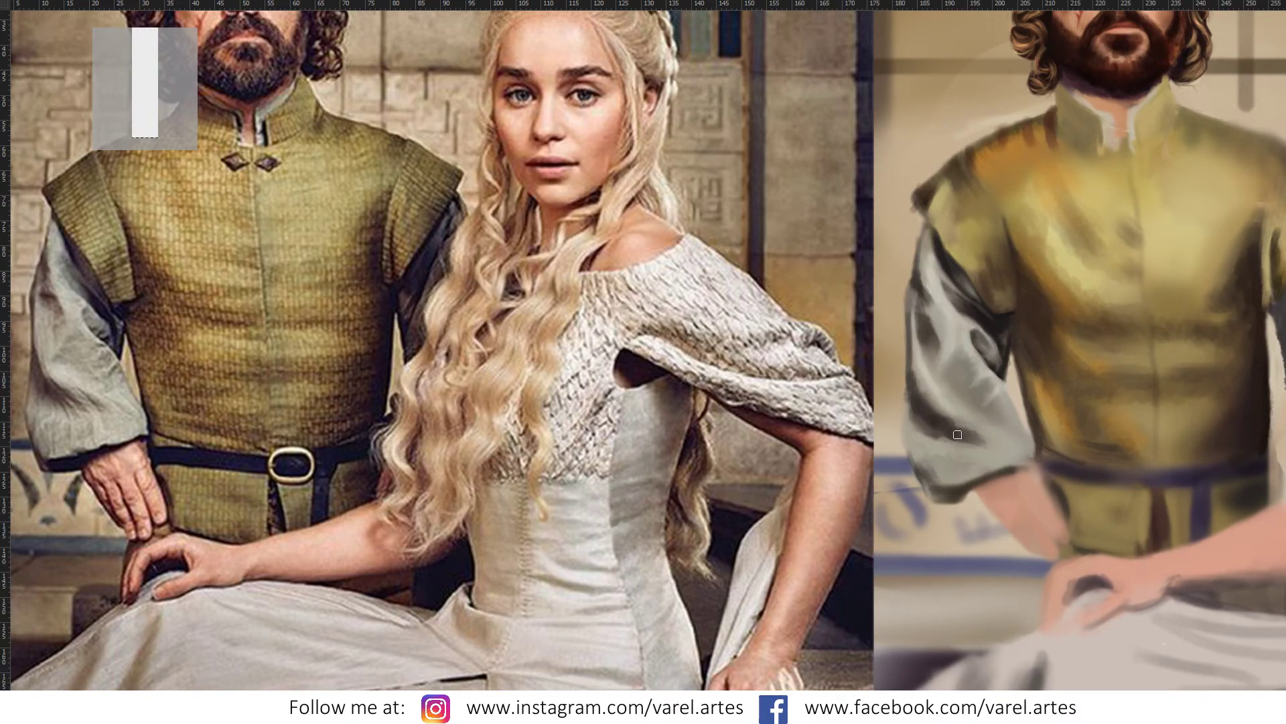
pyautogui.moveTo(956, 427)
pyautogui.mouseDown()
pyautogui.moveTo(927, 420)
pyautogui.moveTo(951, 419)
pyautogui.mouseUp()
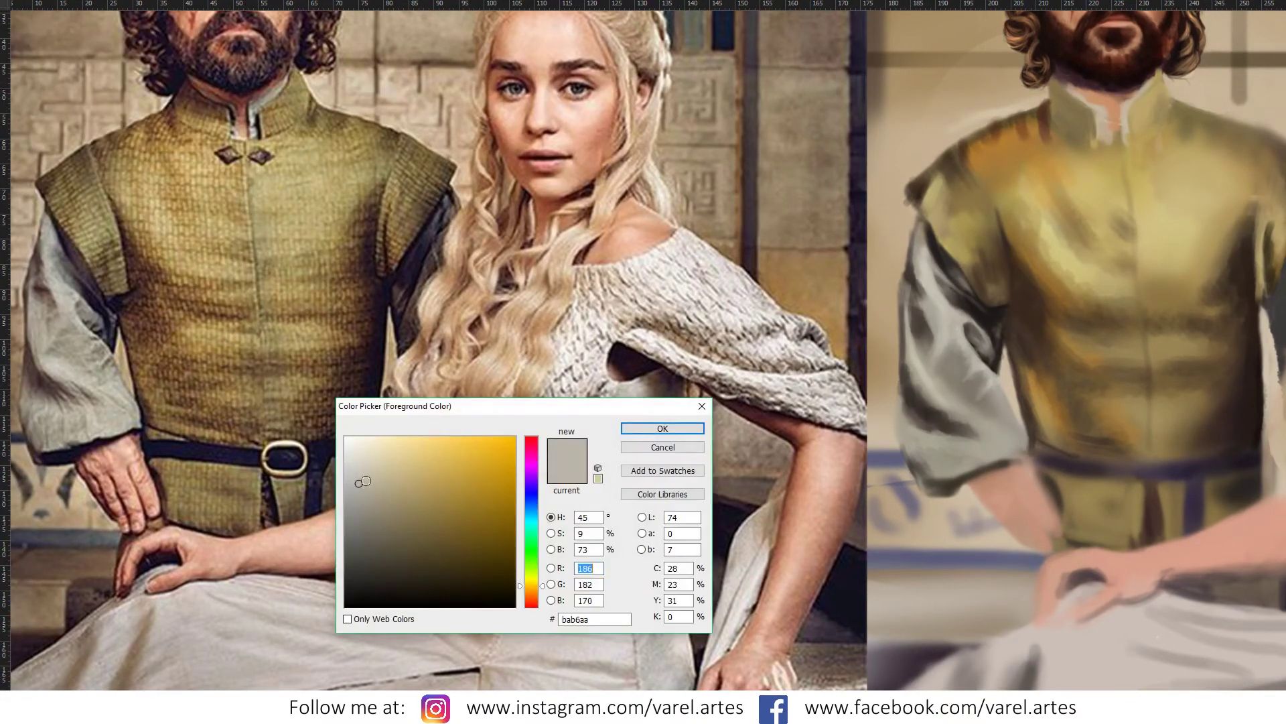
pyautogui.click(373, 451)
pyautogui.click(660, 428)
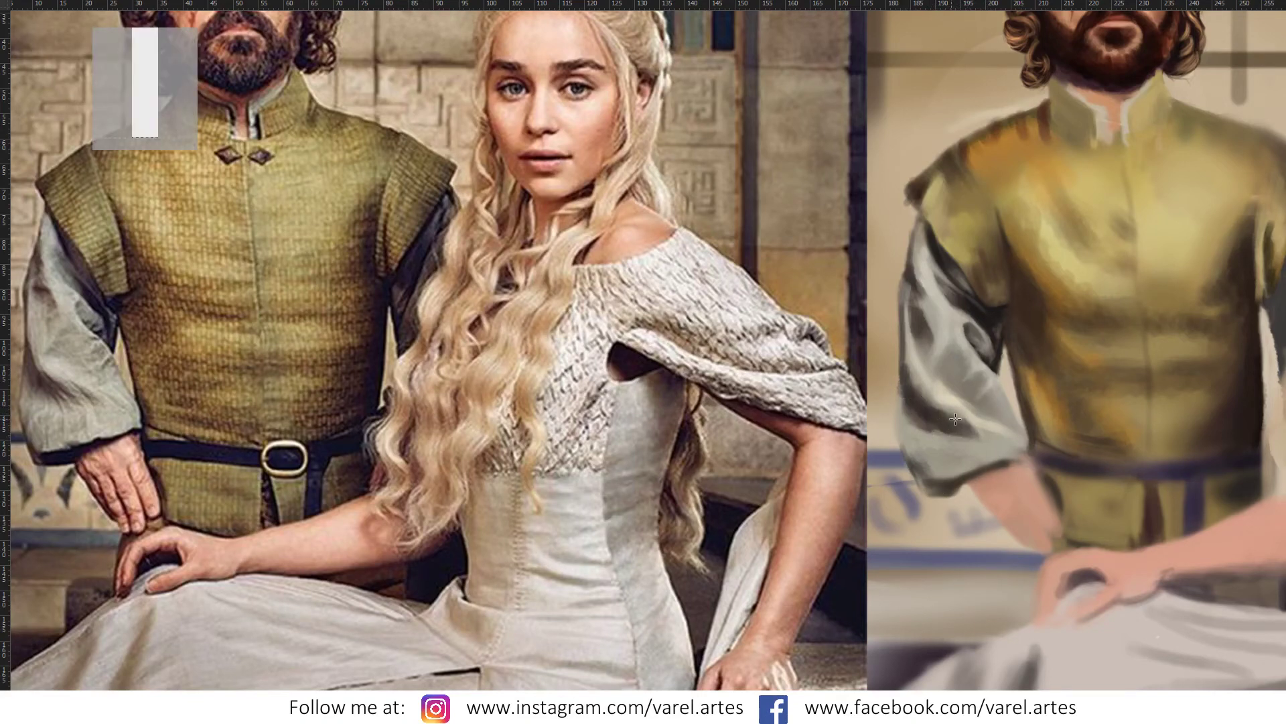
# Step: Paint a darker stroke along the sleeve's lower fold and resize the brush to about 136 px
pyautogui.moveTo(971, 428); pyautogui.dragTo(1008, 446)
pyautogui.keyDown('alt'); pyautogui.click(973, 448); pyautogui.keyUp('alt')
pyautogui.moveTo(964, 455); pyautogui.dragTo(965, 392)
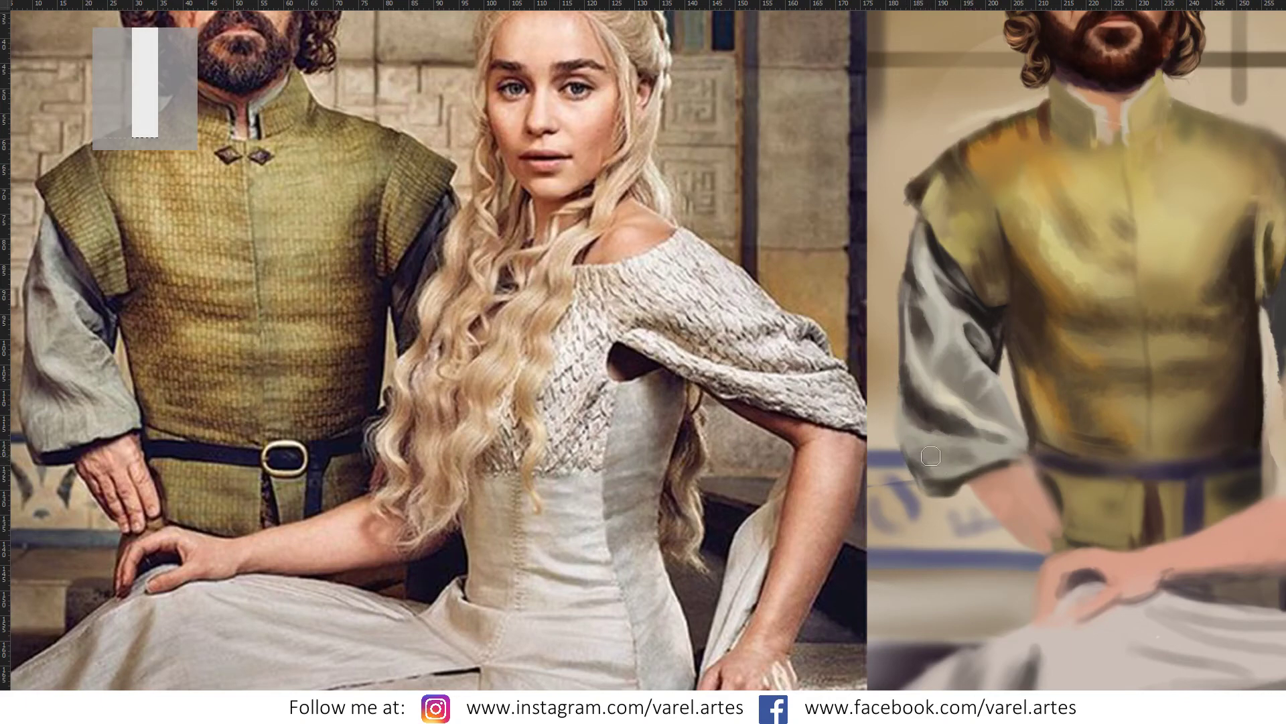
pyautogui.moveTo(928, 453); pyautogui.dragTo(932, 451)
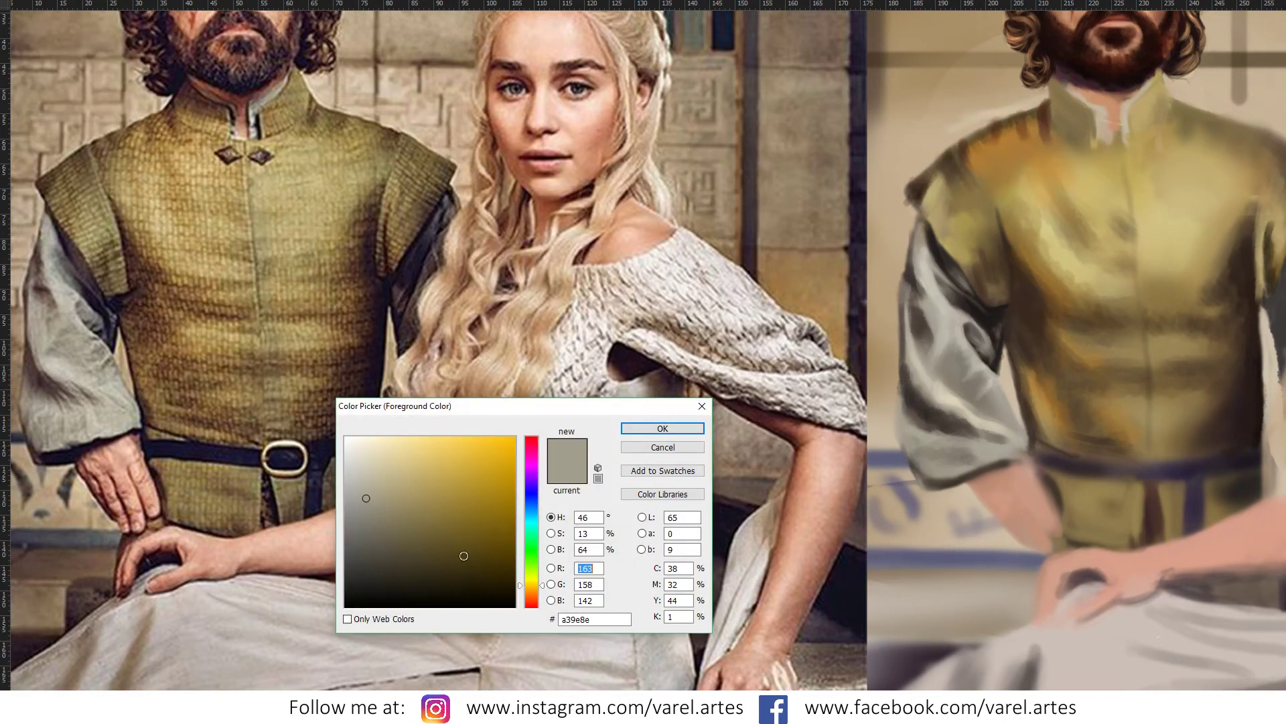
# Step: Choose dark grey-brown 37352f and set the brush to 61 px at 59% opacity
pyautogui.moveTo(375, 534); pyautogui.dragTo(368, 570)
pyautogui.click(652, 435)
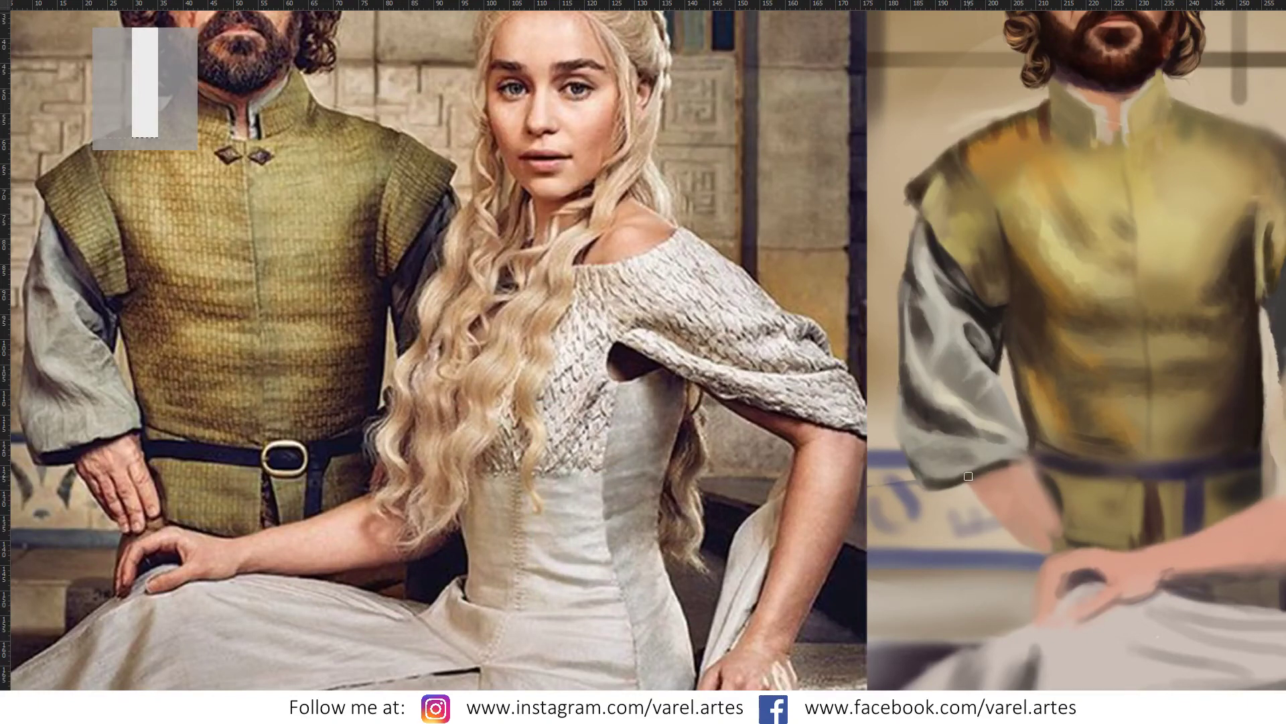
pyautogui.keyDown('alt'); pyautogui.rightClick(953, 489); pyautogui.keyUp('alt')
pyautogui.keyDown('alt'); pyautogui.rightClick(974, 481); pyautogui.keyUp('alt')
pyautogui.keyDown('alt'); pyautogui.rightClick(955, 489); pyautogui.keyUp('alt')
pyautogui.keyDown('alt'); pyautogui.rightClick(995, 473); pyautogui.keyUp('alt')
pyautogui.keyDown('alt'); pyautogui.rightClick(1020, 462); pyautogui.keyUp('alt')
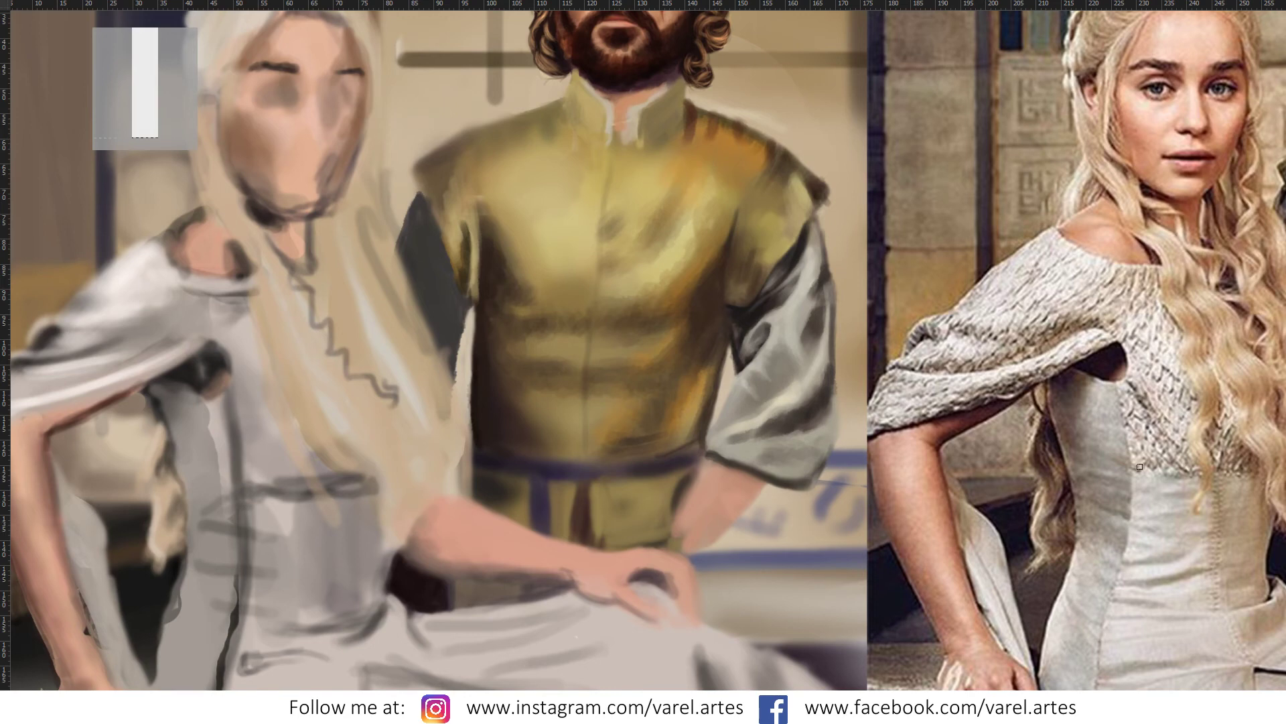
# Step: Zoom in and out to inspect the sleeves and Daenerys, then view both full images
pyautogui.moveTo(769, 426); pyautogui.dragTo(689, 440)
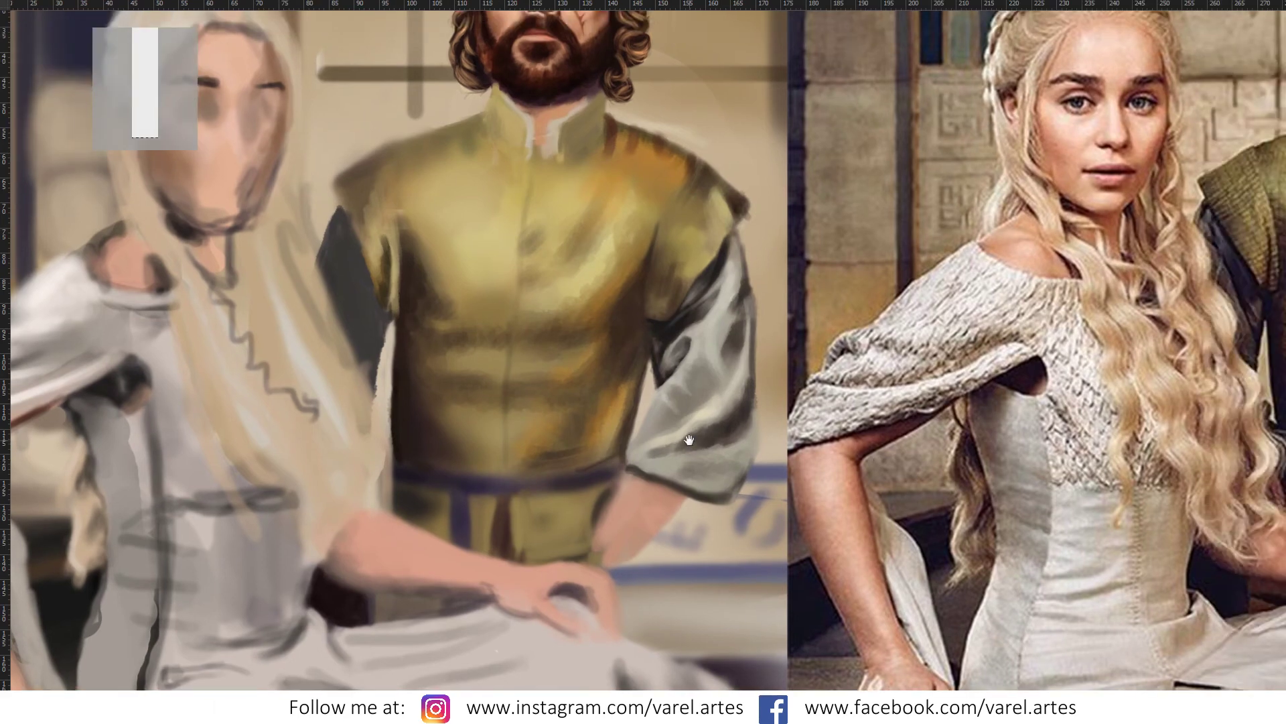
pyautogui.scroll(-5, 689, 440)
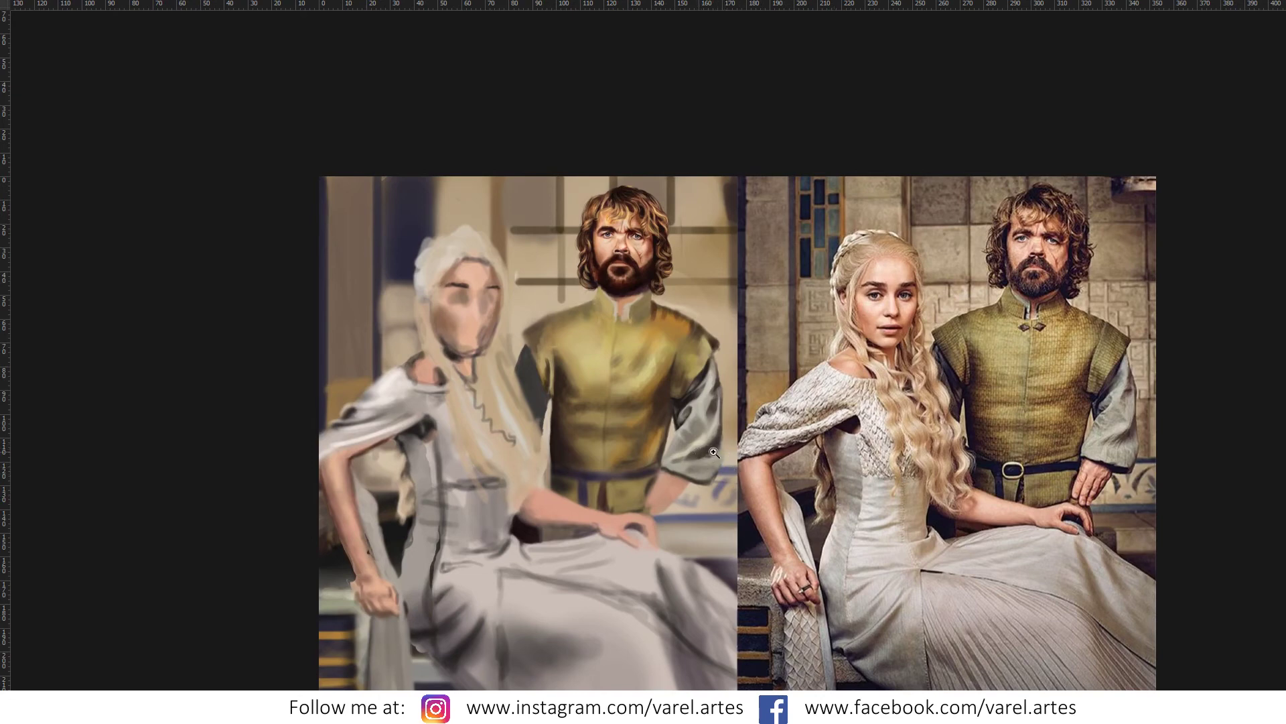
pyautogui.scroll(1, 732, 458)
pyautogui.scroll(3, 733, 460)
pyautogui.scroll(-4, 737, 461)
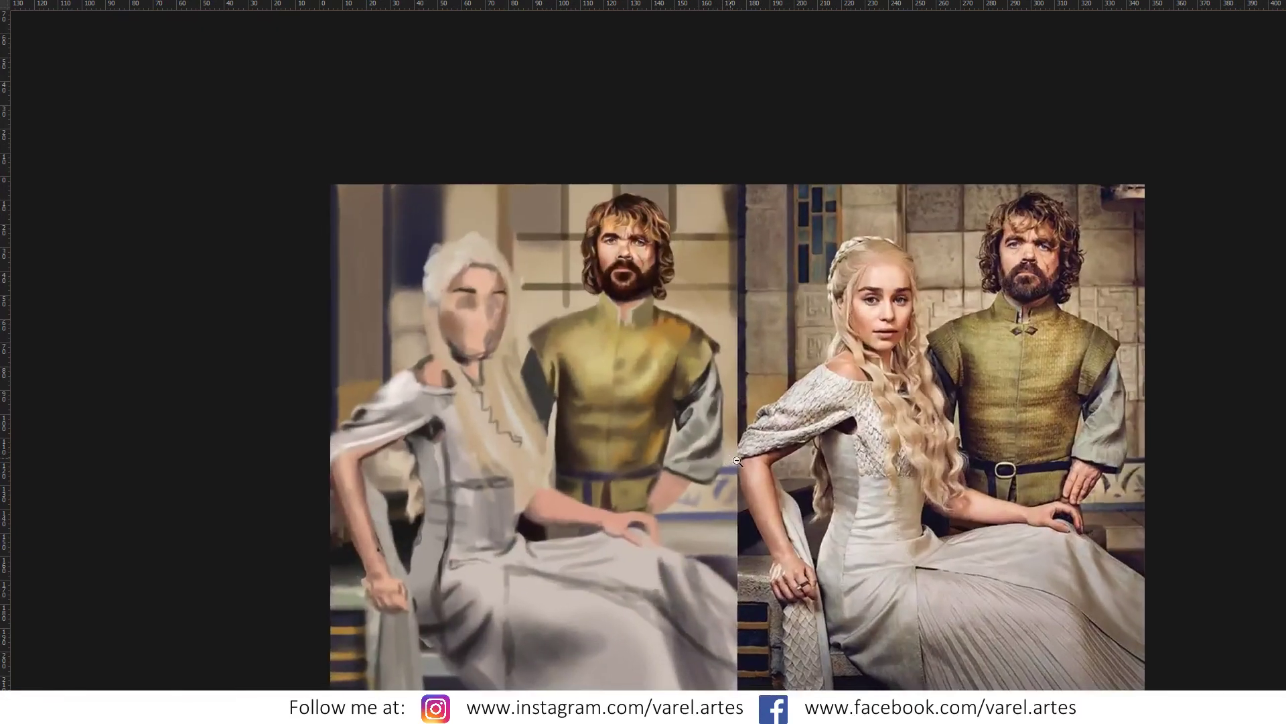
pyautogui.scroll(4, 738, 461)
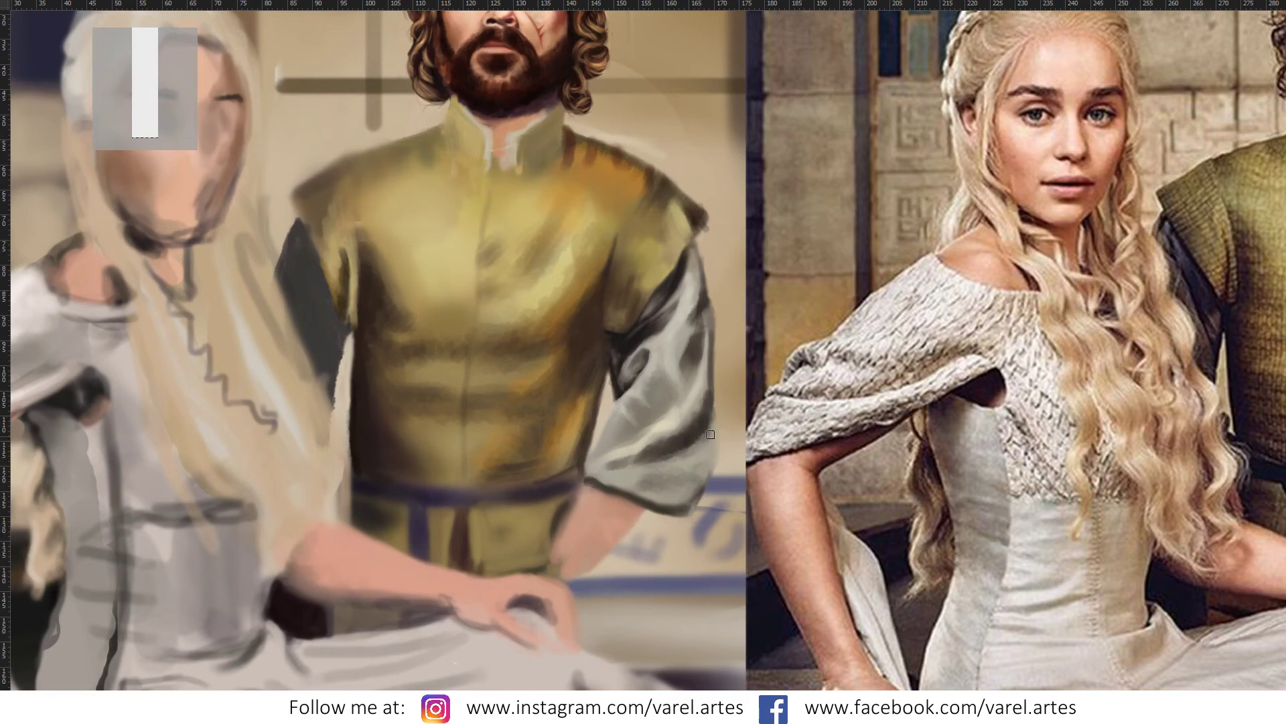
pyautogui.scroll(-4, 698, 465)
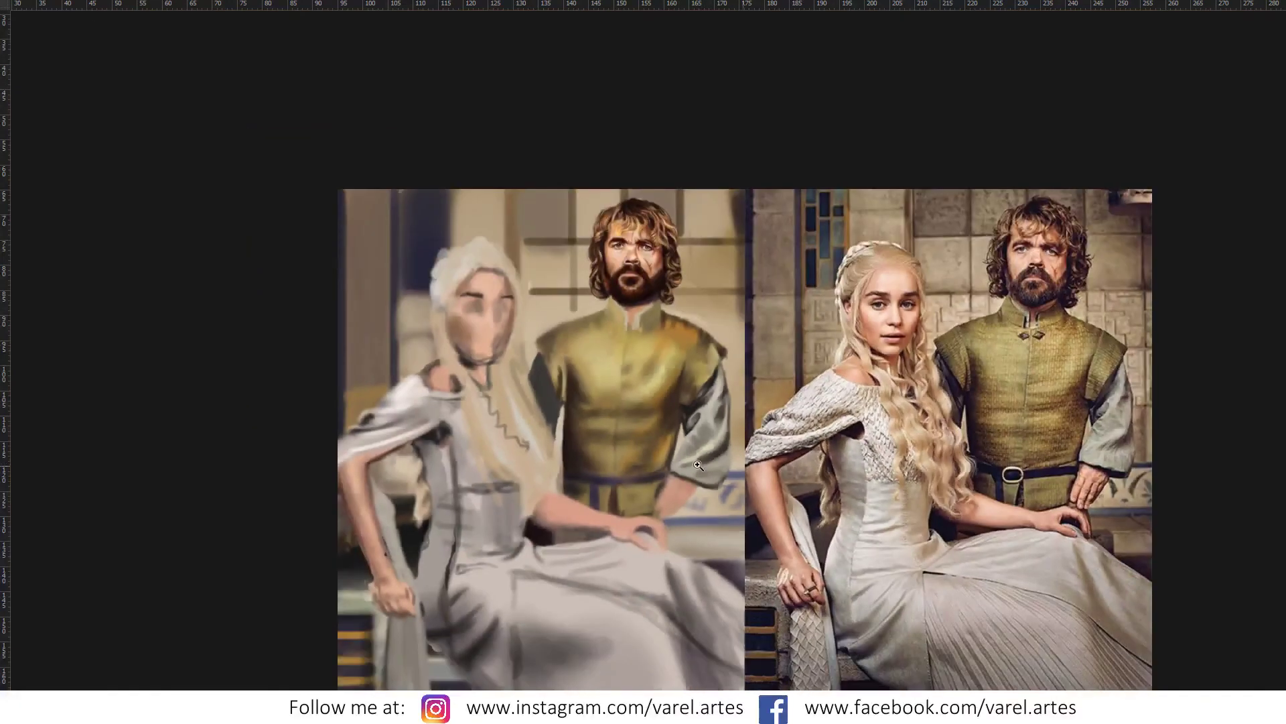
pyautogui.scroll(2, 698, 465)
pyautogui.scroll(2, 704, 465)
pyautogui.scroll(-2, 711, 465)
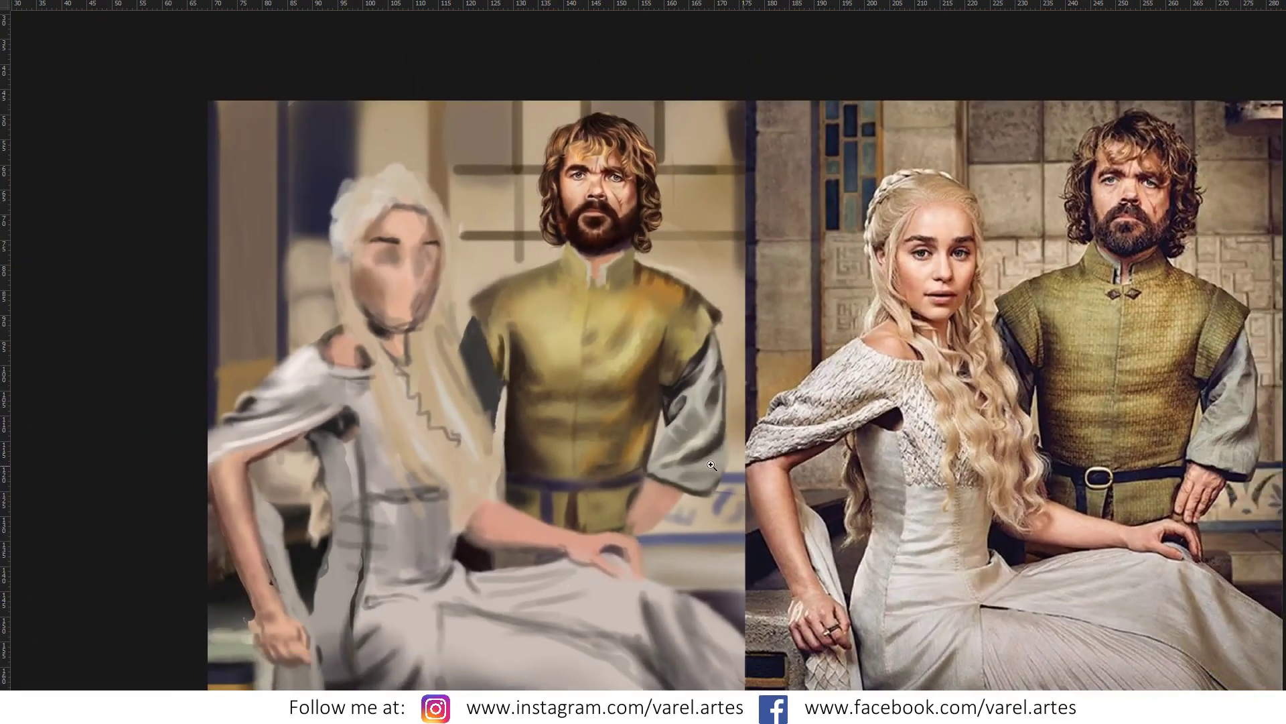
pyautogui.scroll(3, 712, 465)
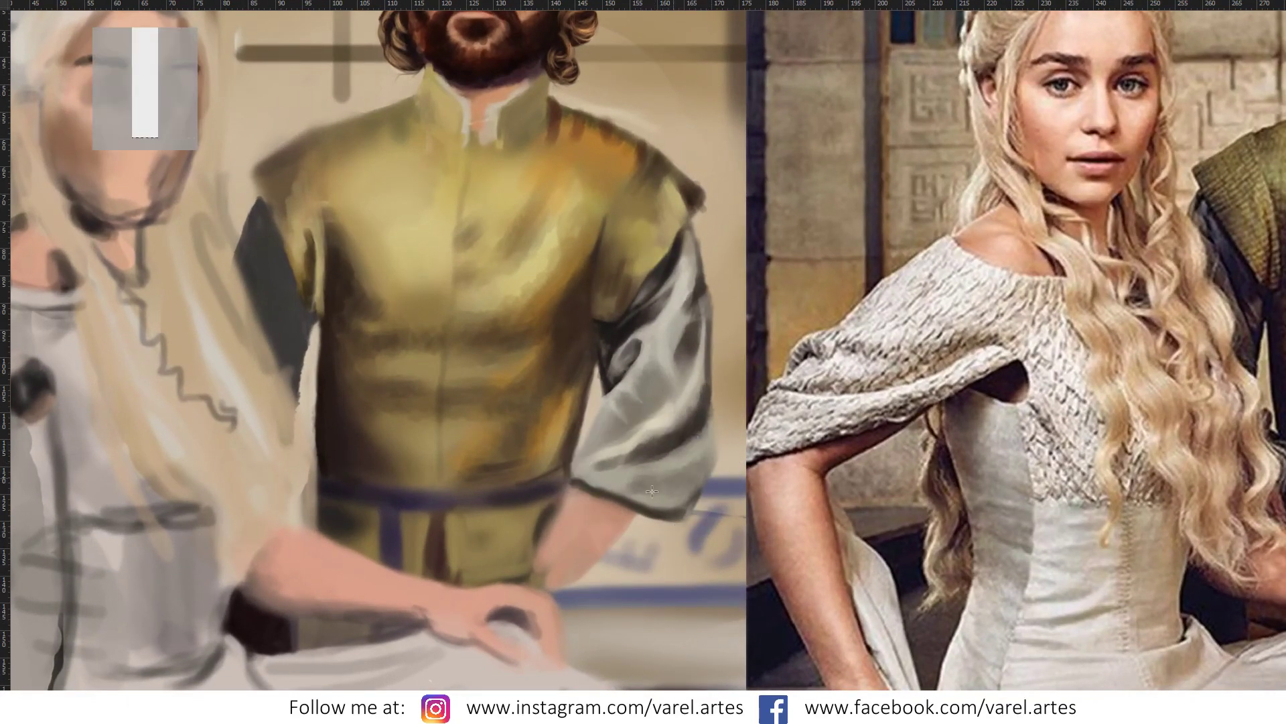
pyautogui.moveTo(725, 486)
pyautogui.mouseDown()
pyautogui.moveTo(666, 604)
pyautogui.moveTo(640, 494)
pyautogui.mouseUp()
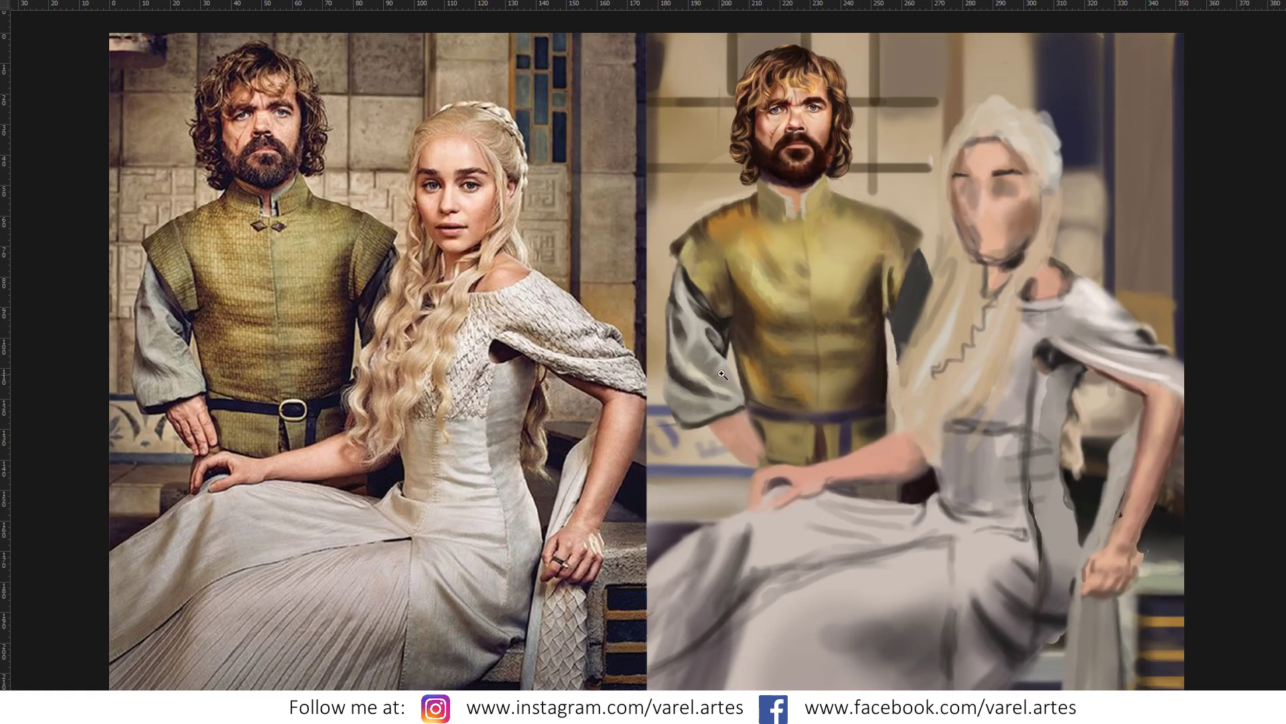
# Step: Save the image as a JPEG at quality 12 (Maximum), Baseline Optimized
pyautogui.press('v')
pyautogui.moveTo(729, 393); pyautogui.dragTo(721, 387)
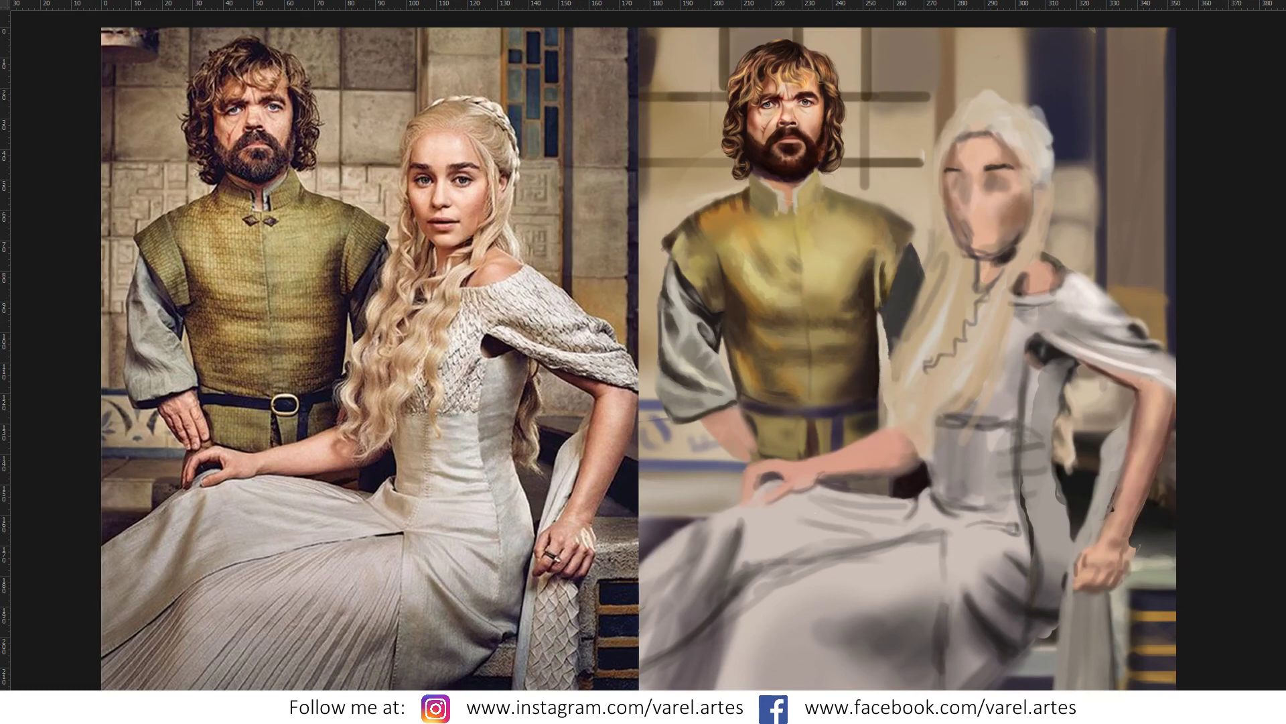
pyautogui.hotkey('ctrl', 's')
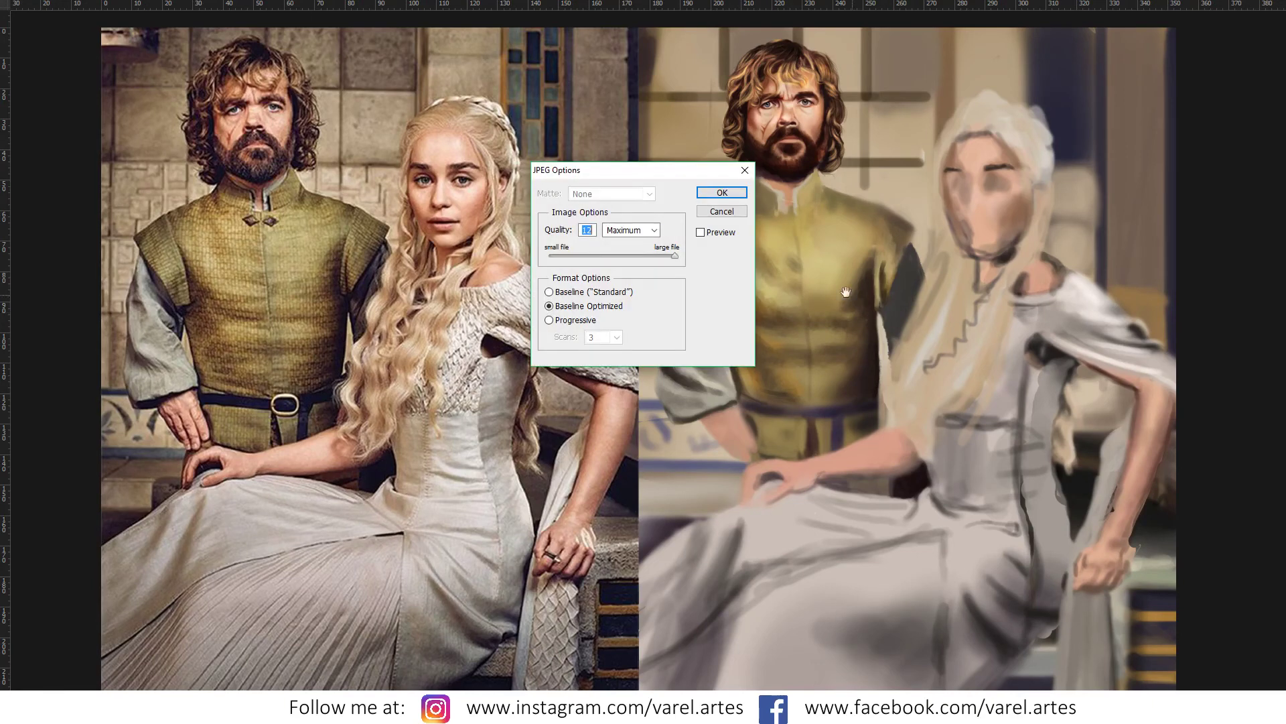
pyautogui.click(741, 196)
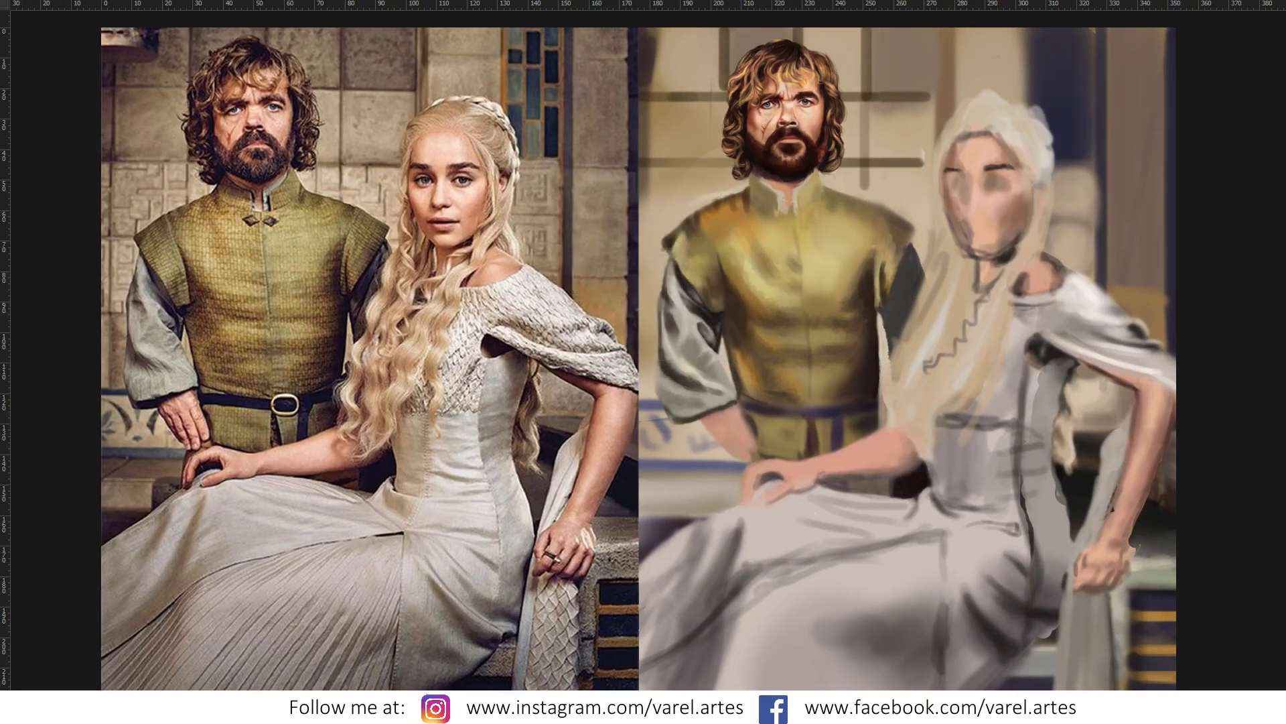